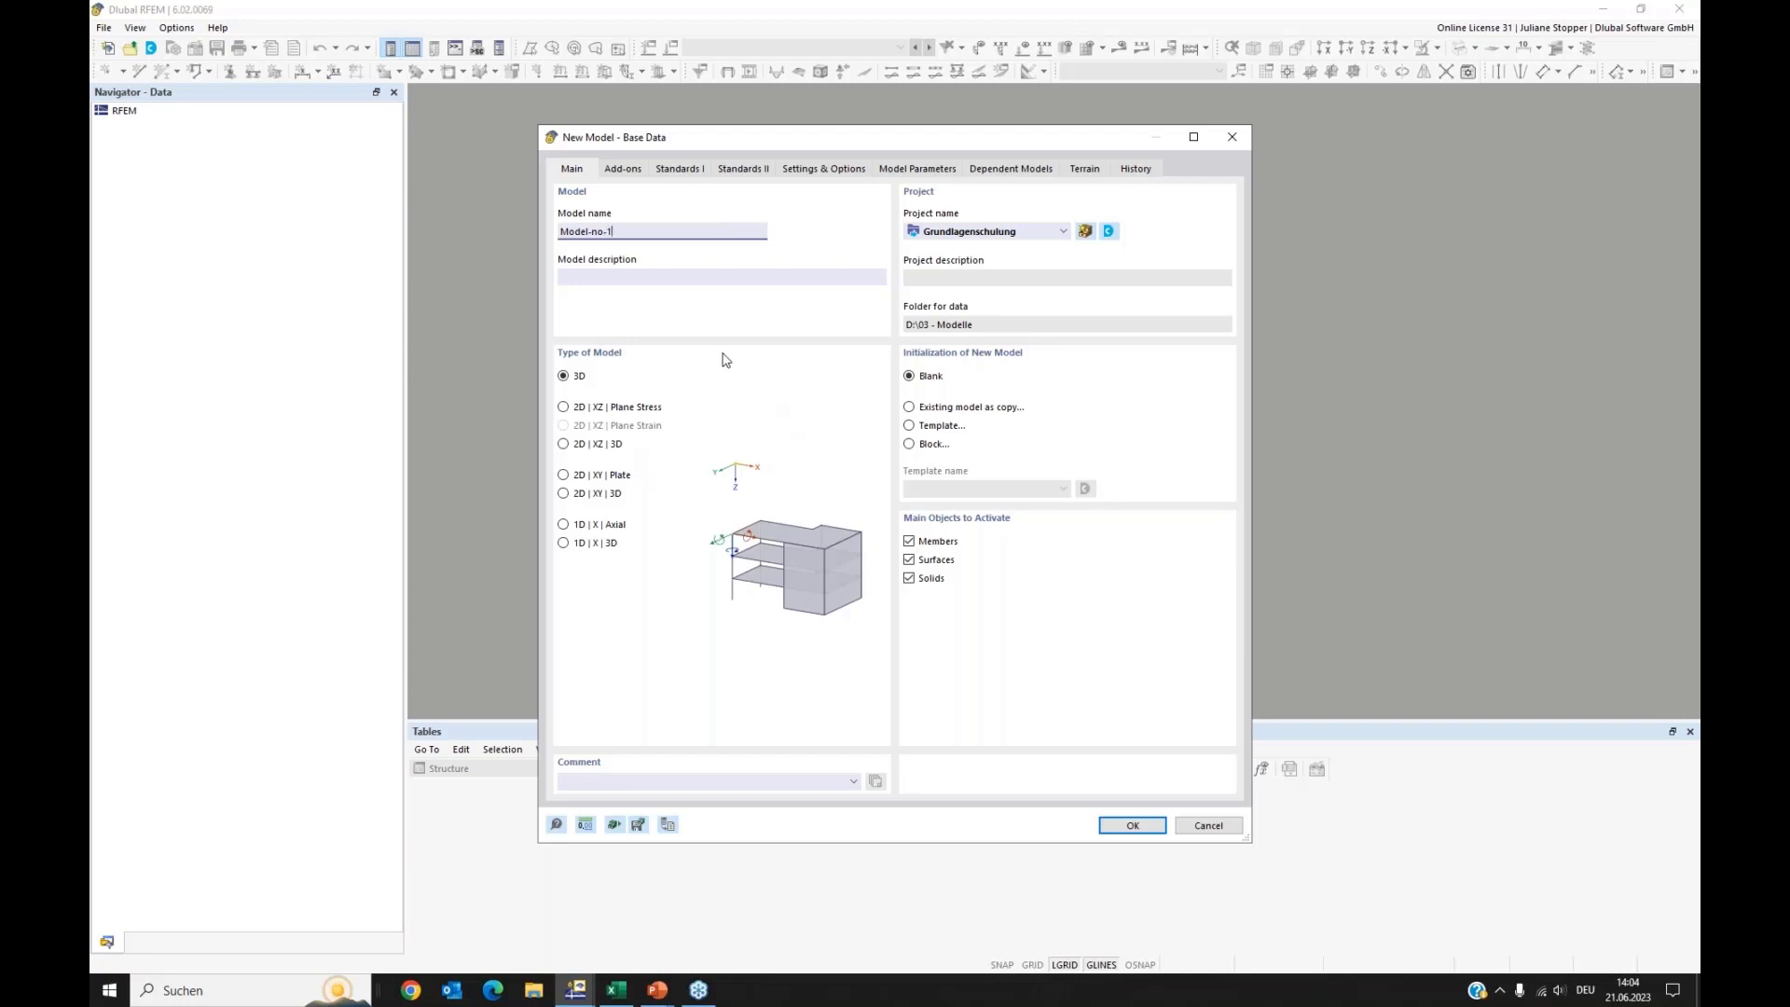
Step: Activate the Geotechnical Analysis add-on for Model-no-1 and create the model
left_click(622, 169)
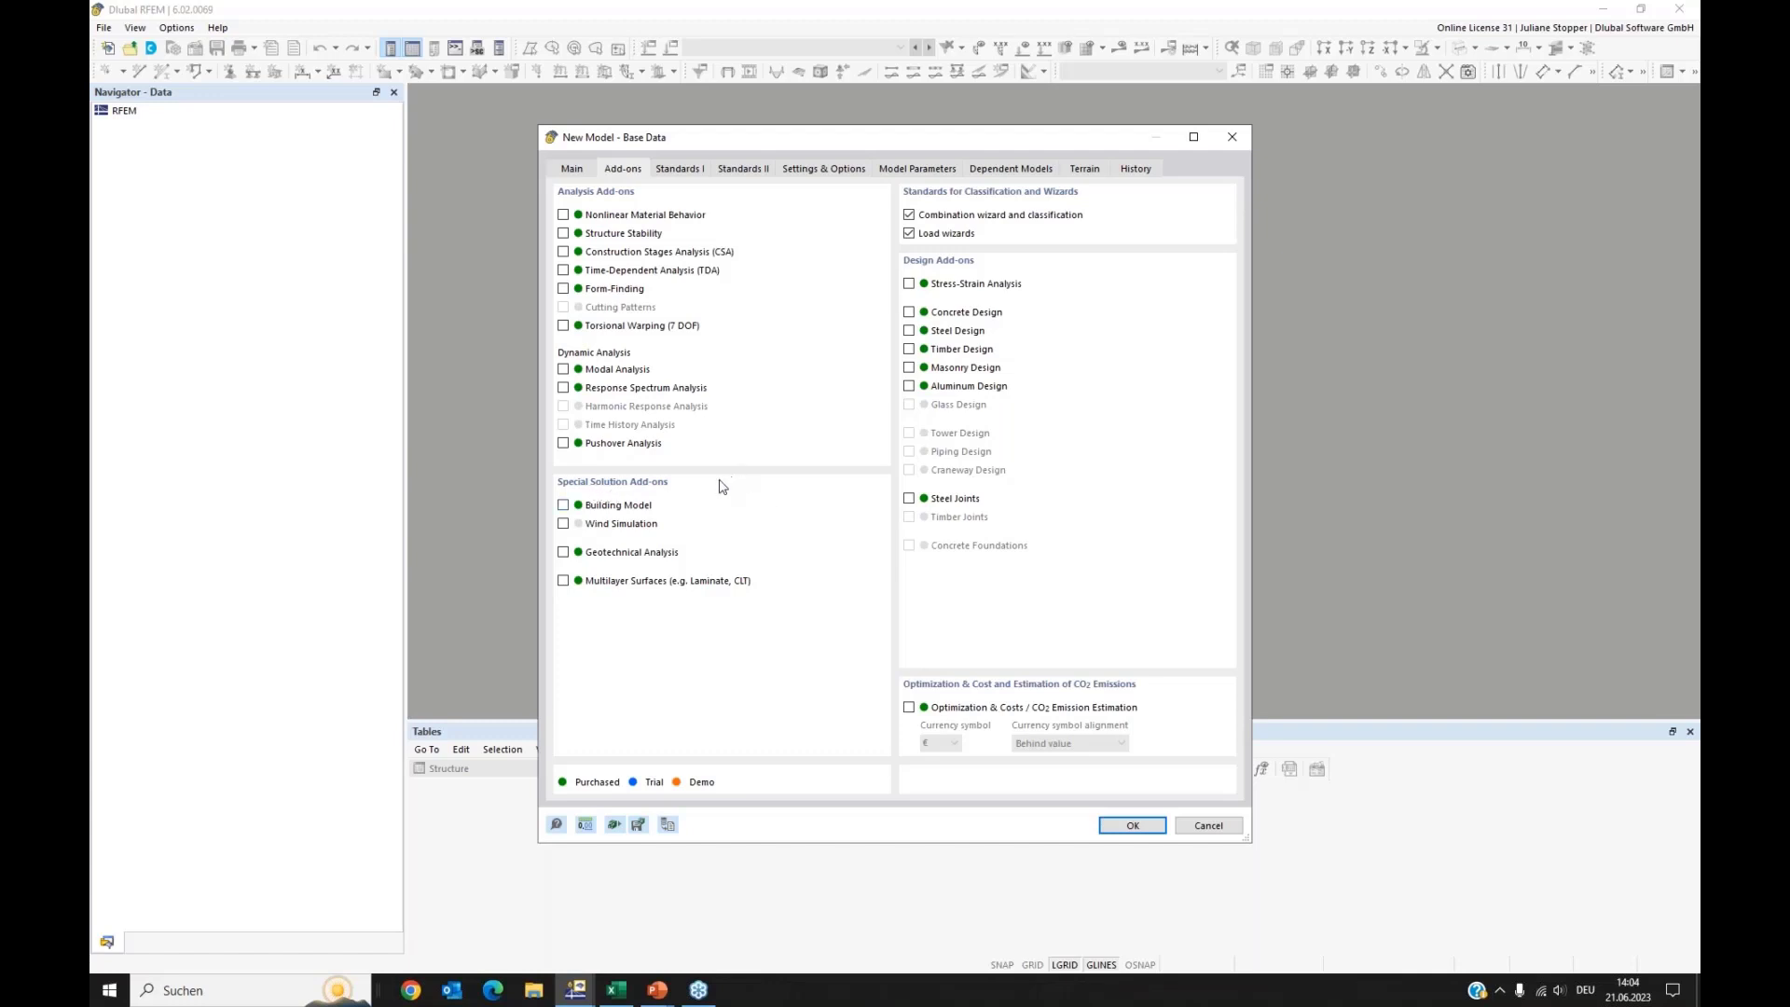
left_click(563, 551)
left_click(1135, 826)
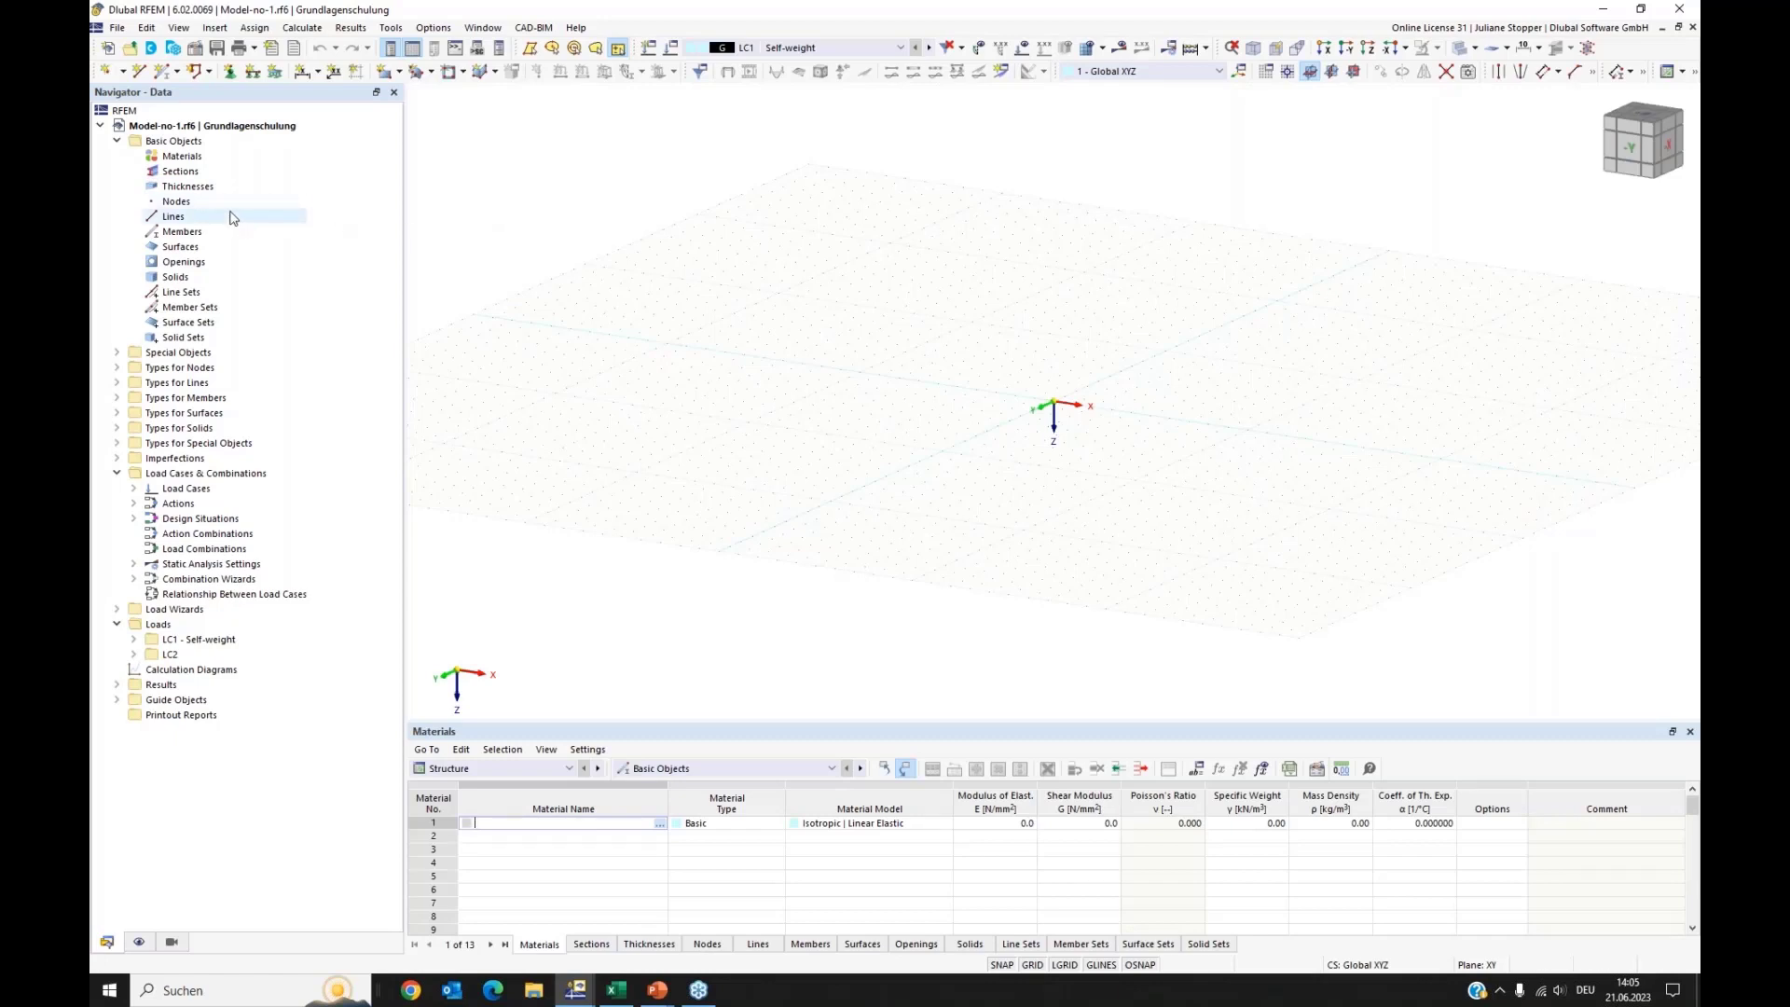
Step: Create a new material from the library using the soil Gravel, sandy, and apply it
right_click(191, 160)
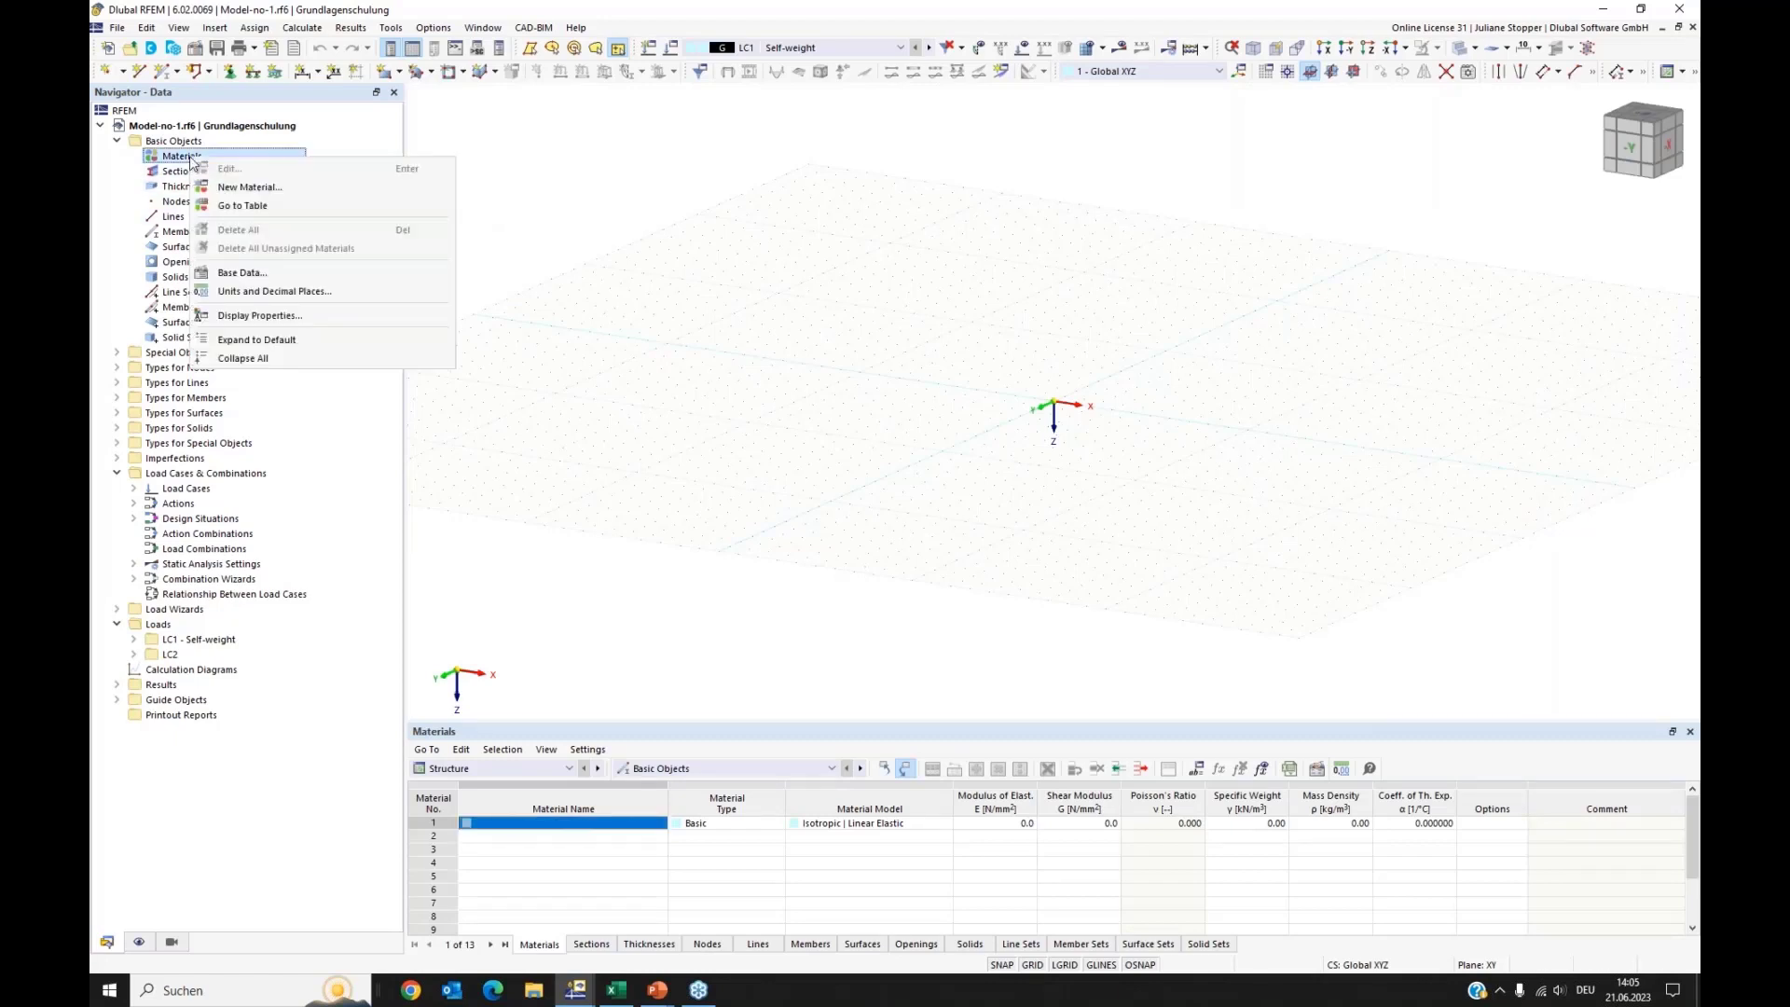
left_click(244, 188)
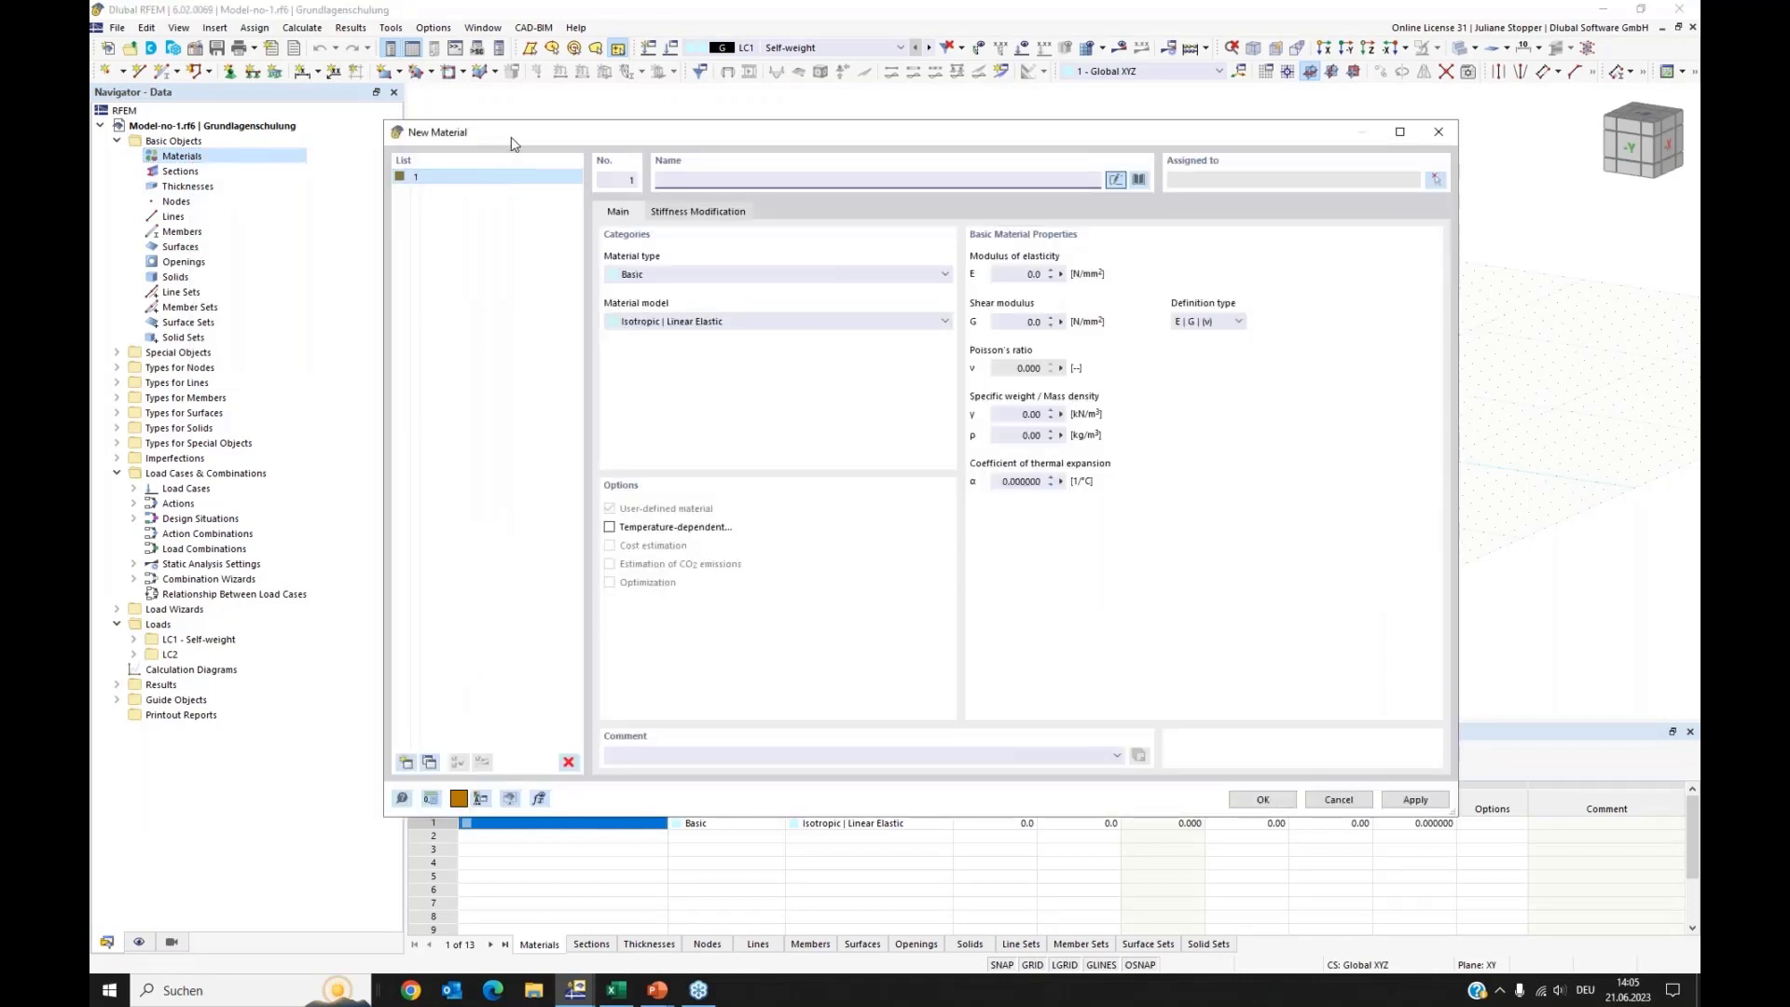
left_click_drag(534, 144, 563, 148)
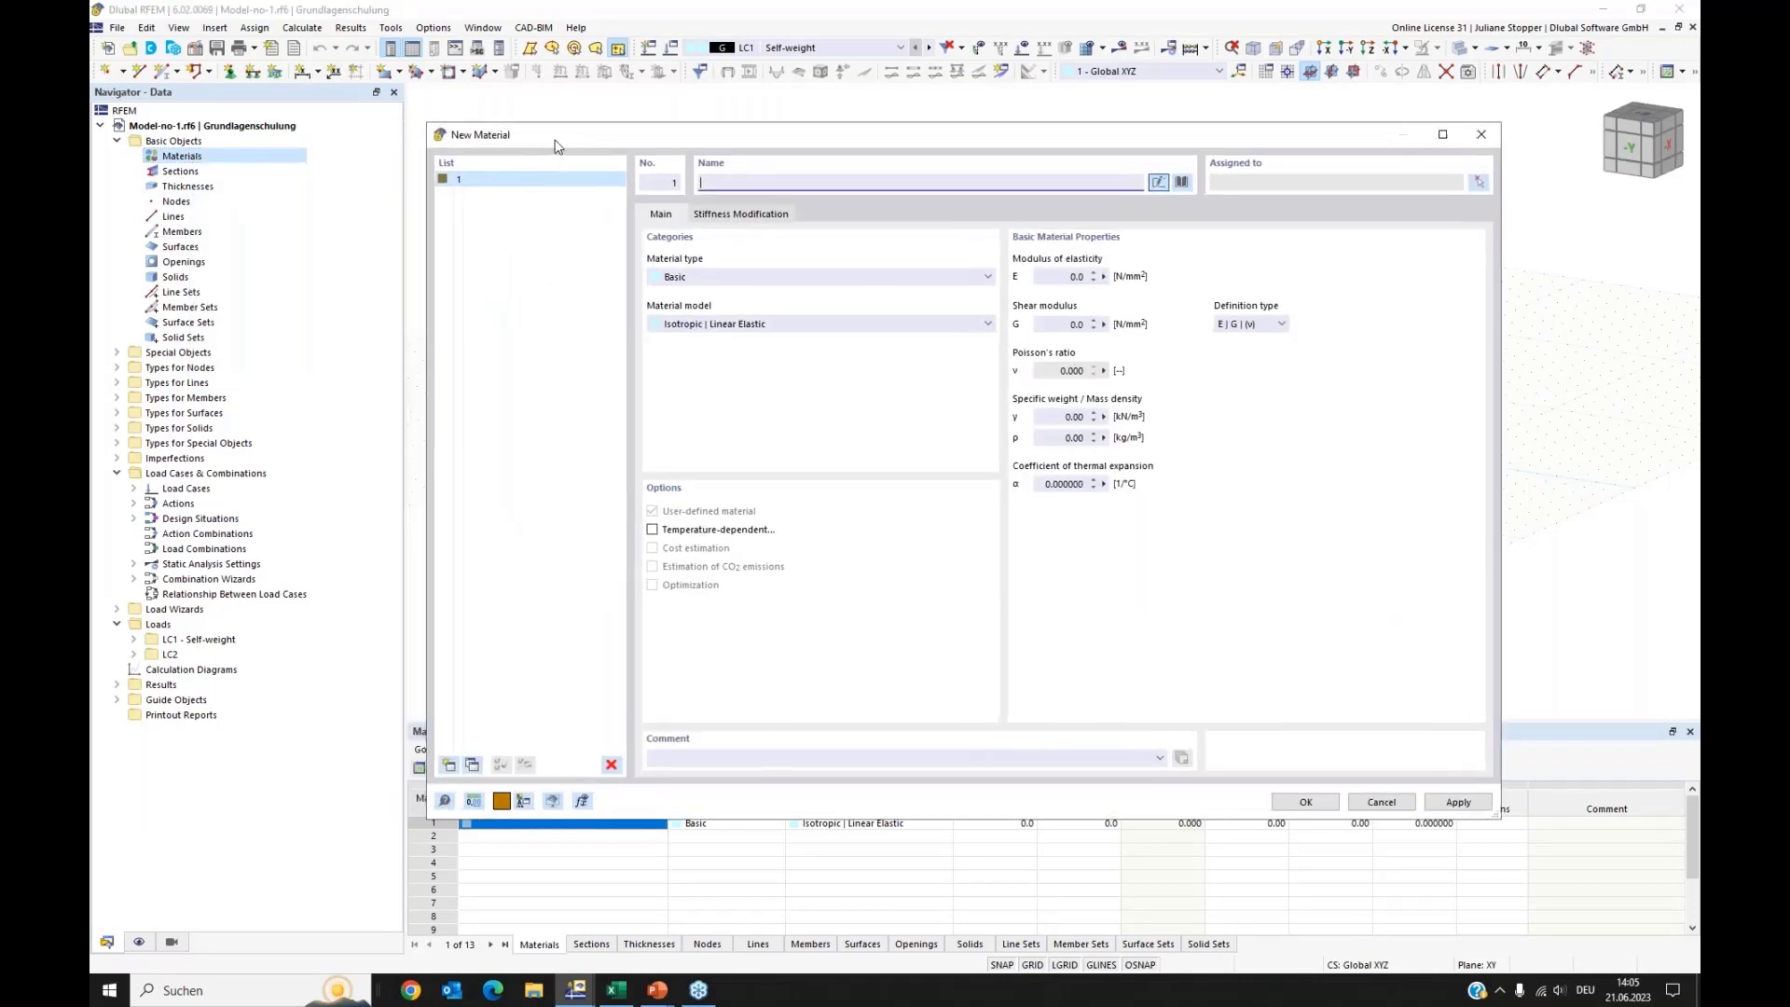
left_click(1183, 183)
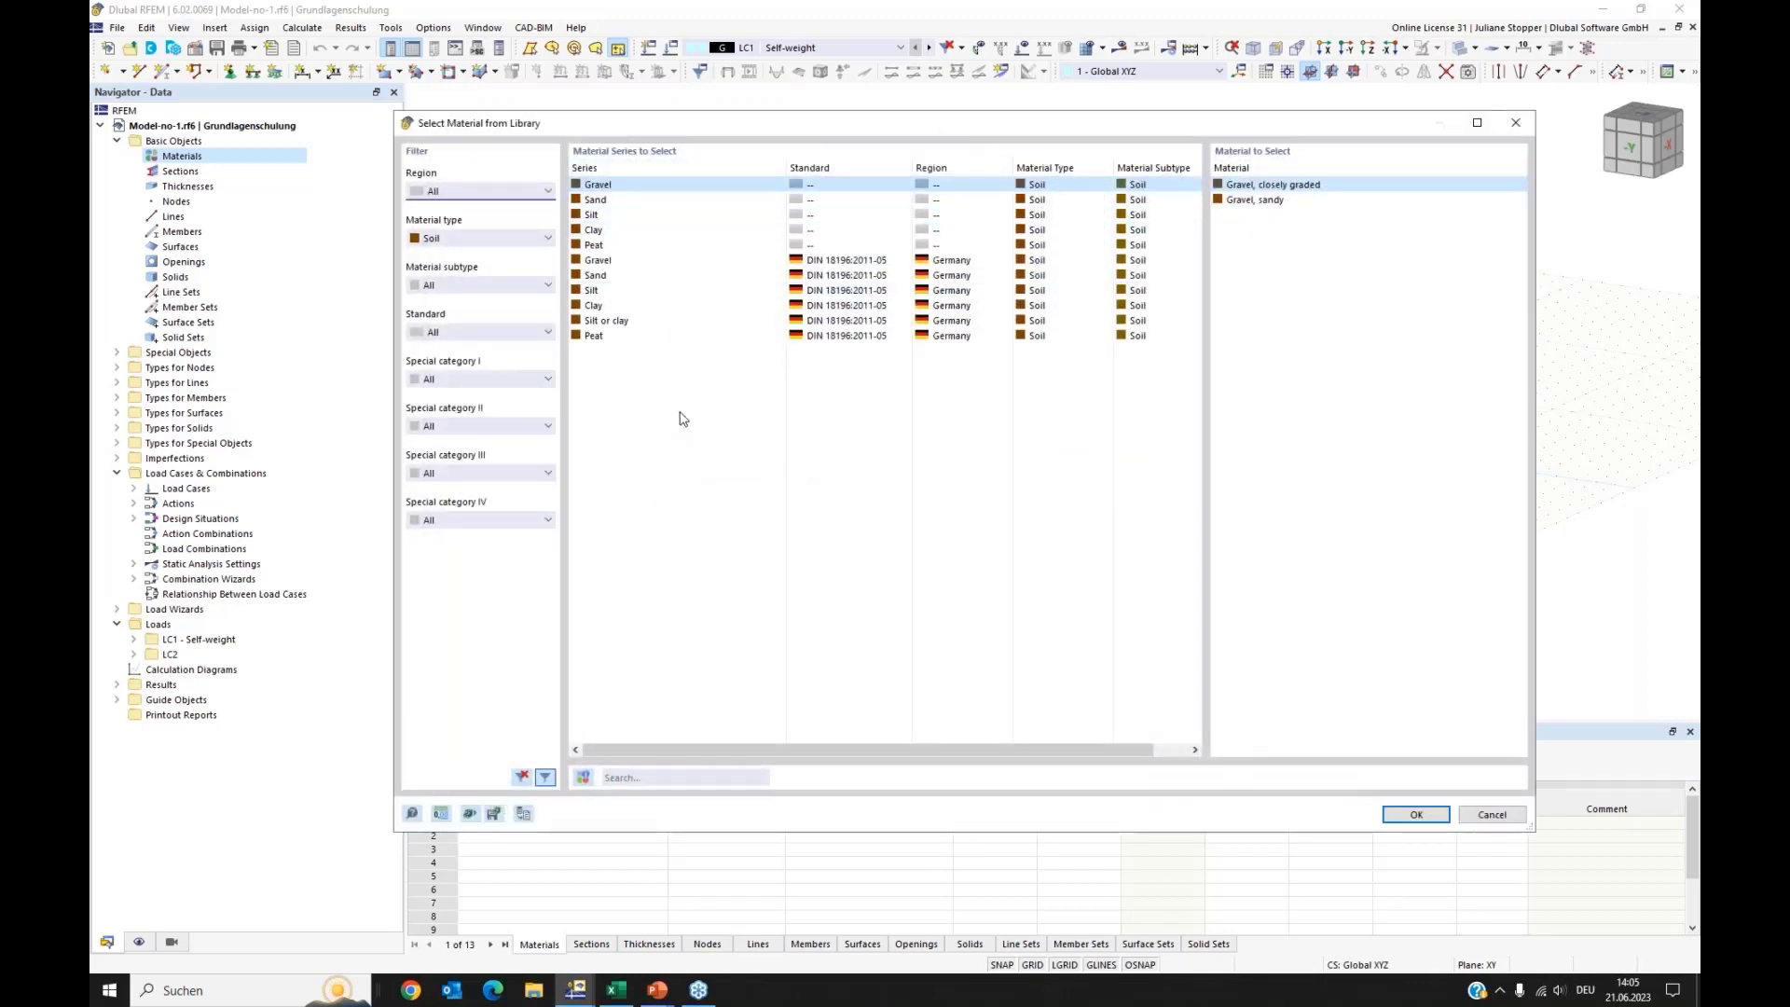
left_click(1249, 200)
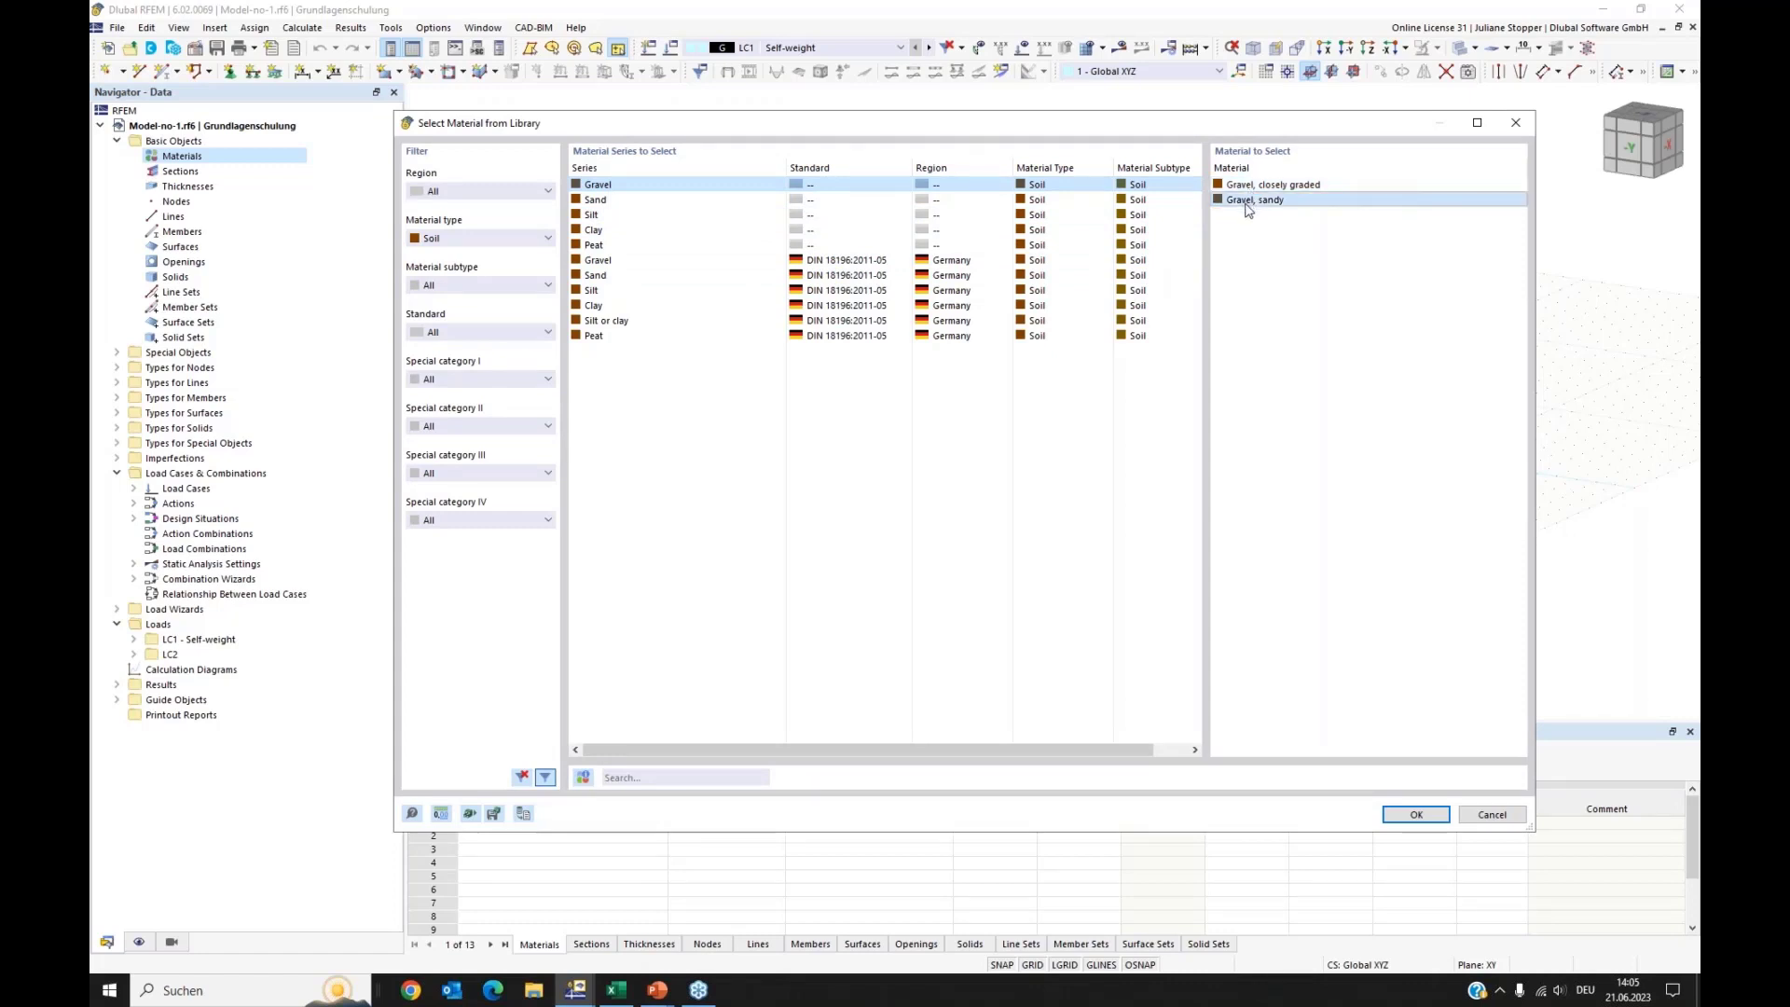
left_click(1408, 815)
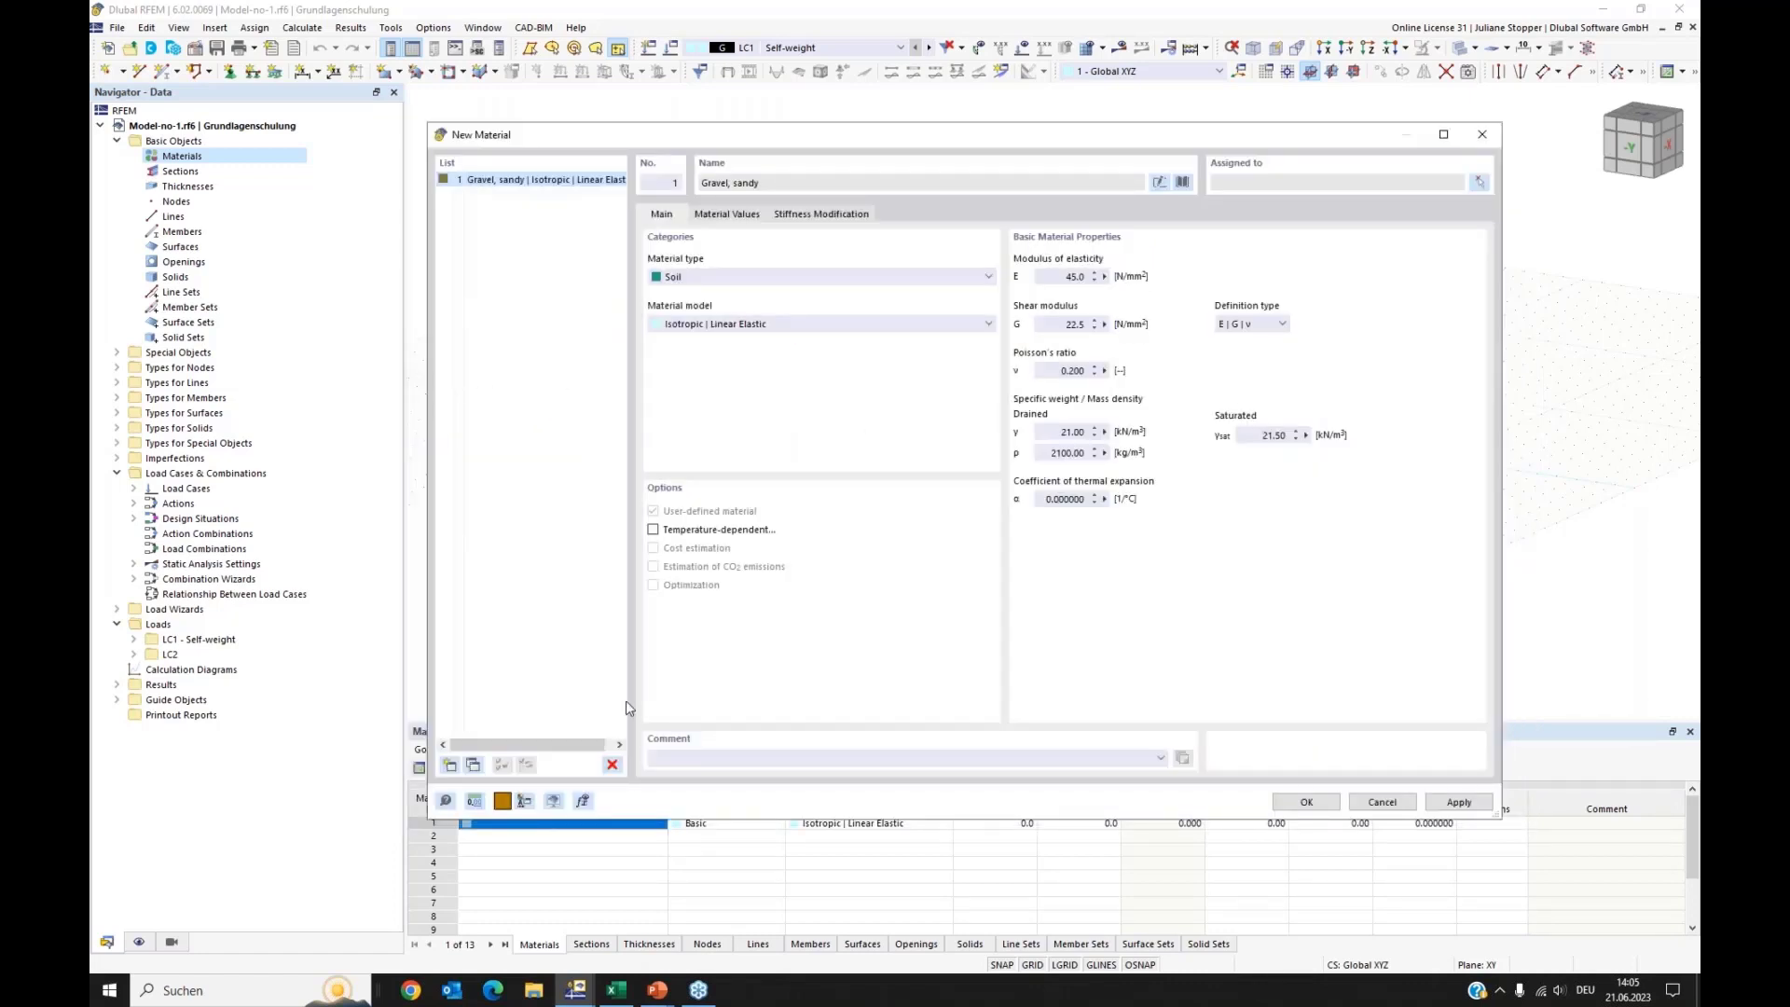
left_click(1429, 805)
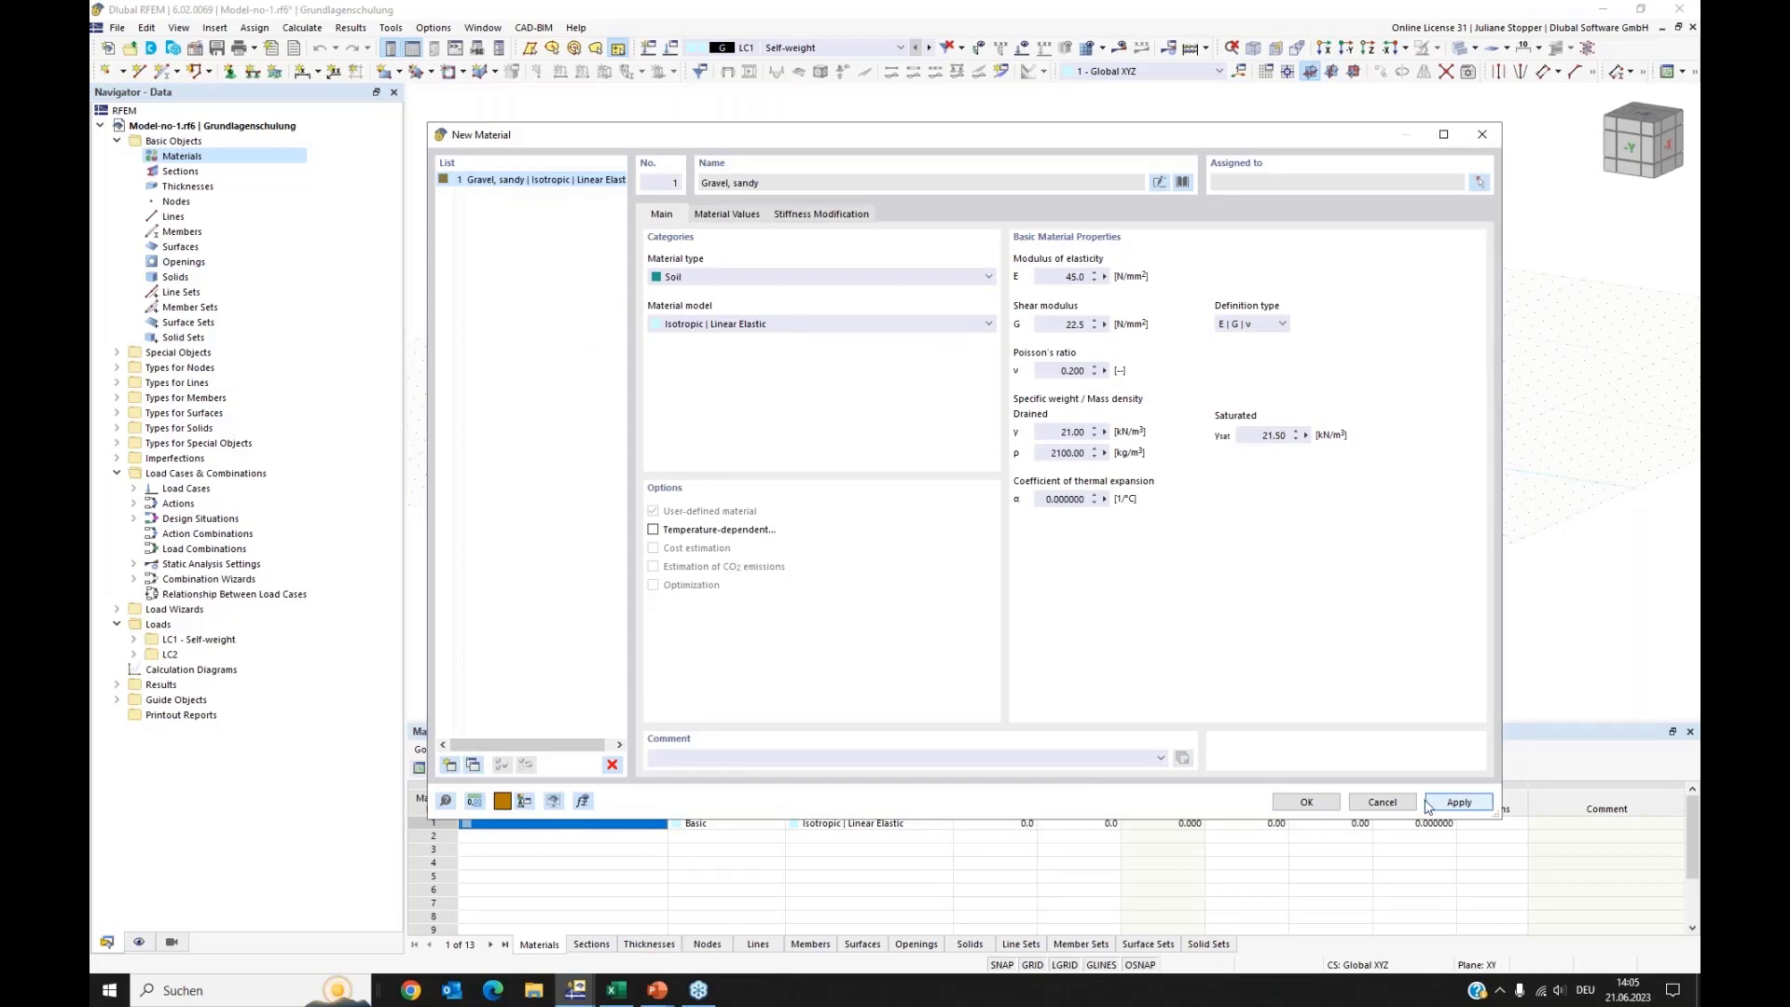
Step: Add a second material from the library: Sand, closely graded (coarse sand)
left_click(451, 764)
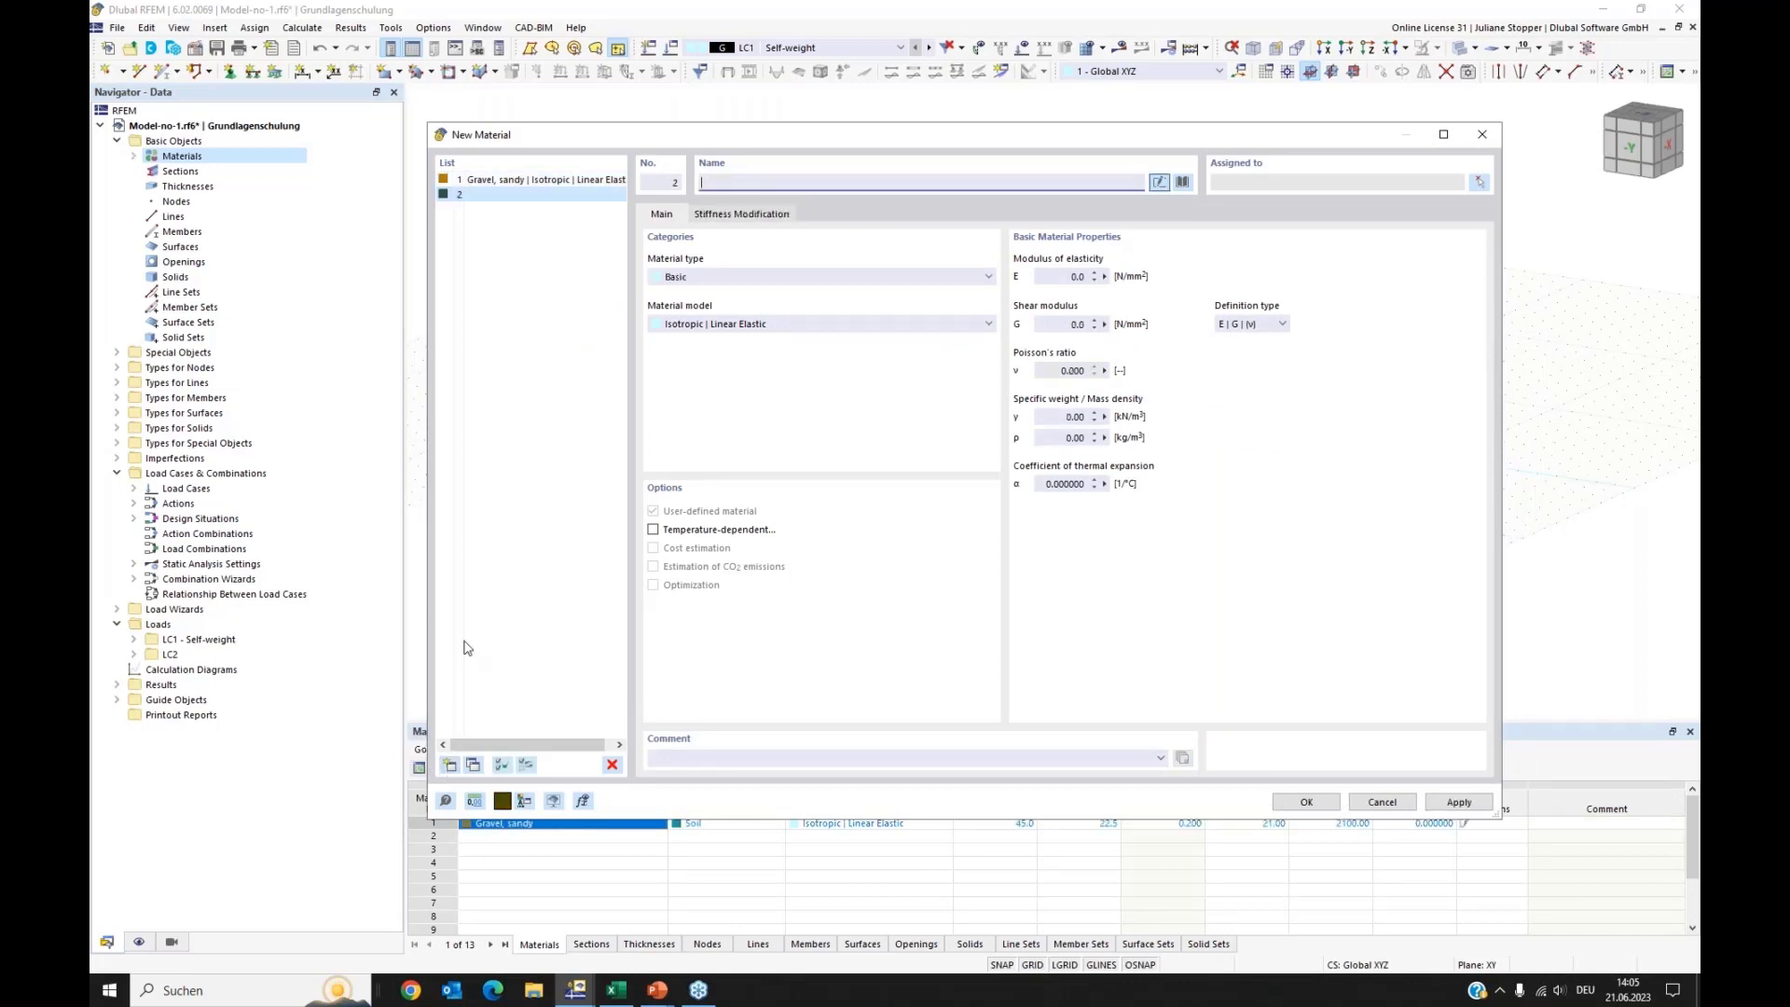
left_click(1181, 183)
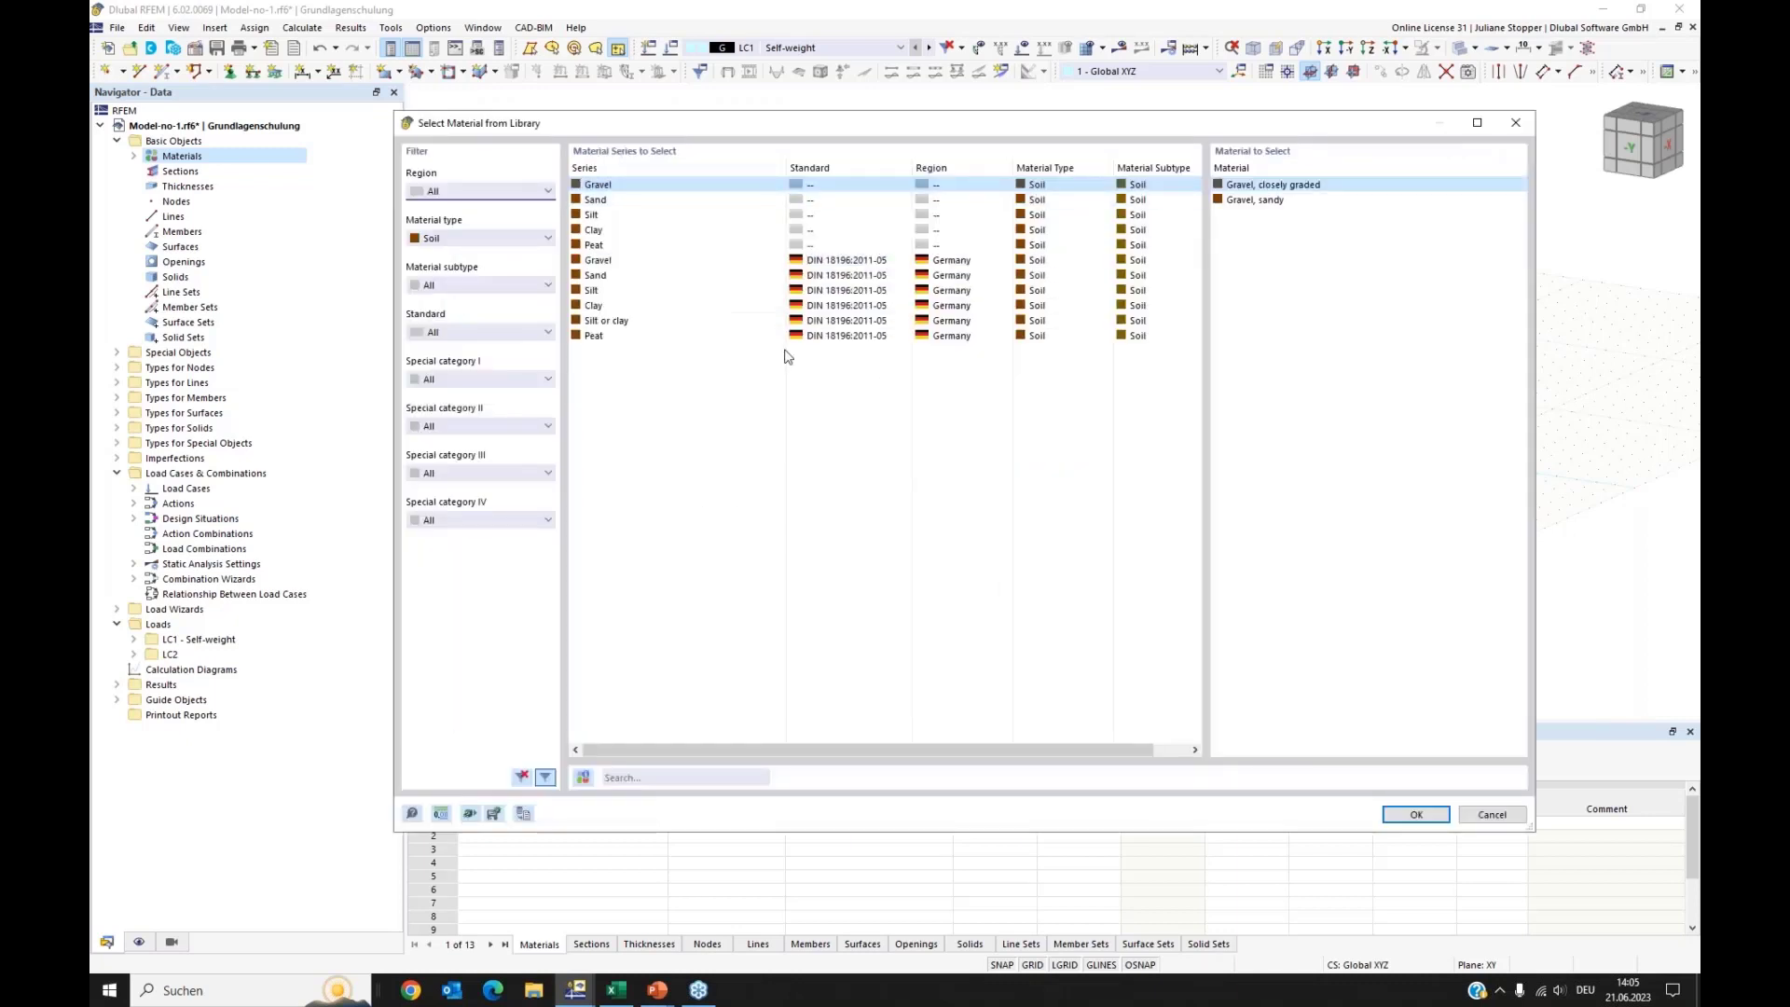
left_click(606, 202)
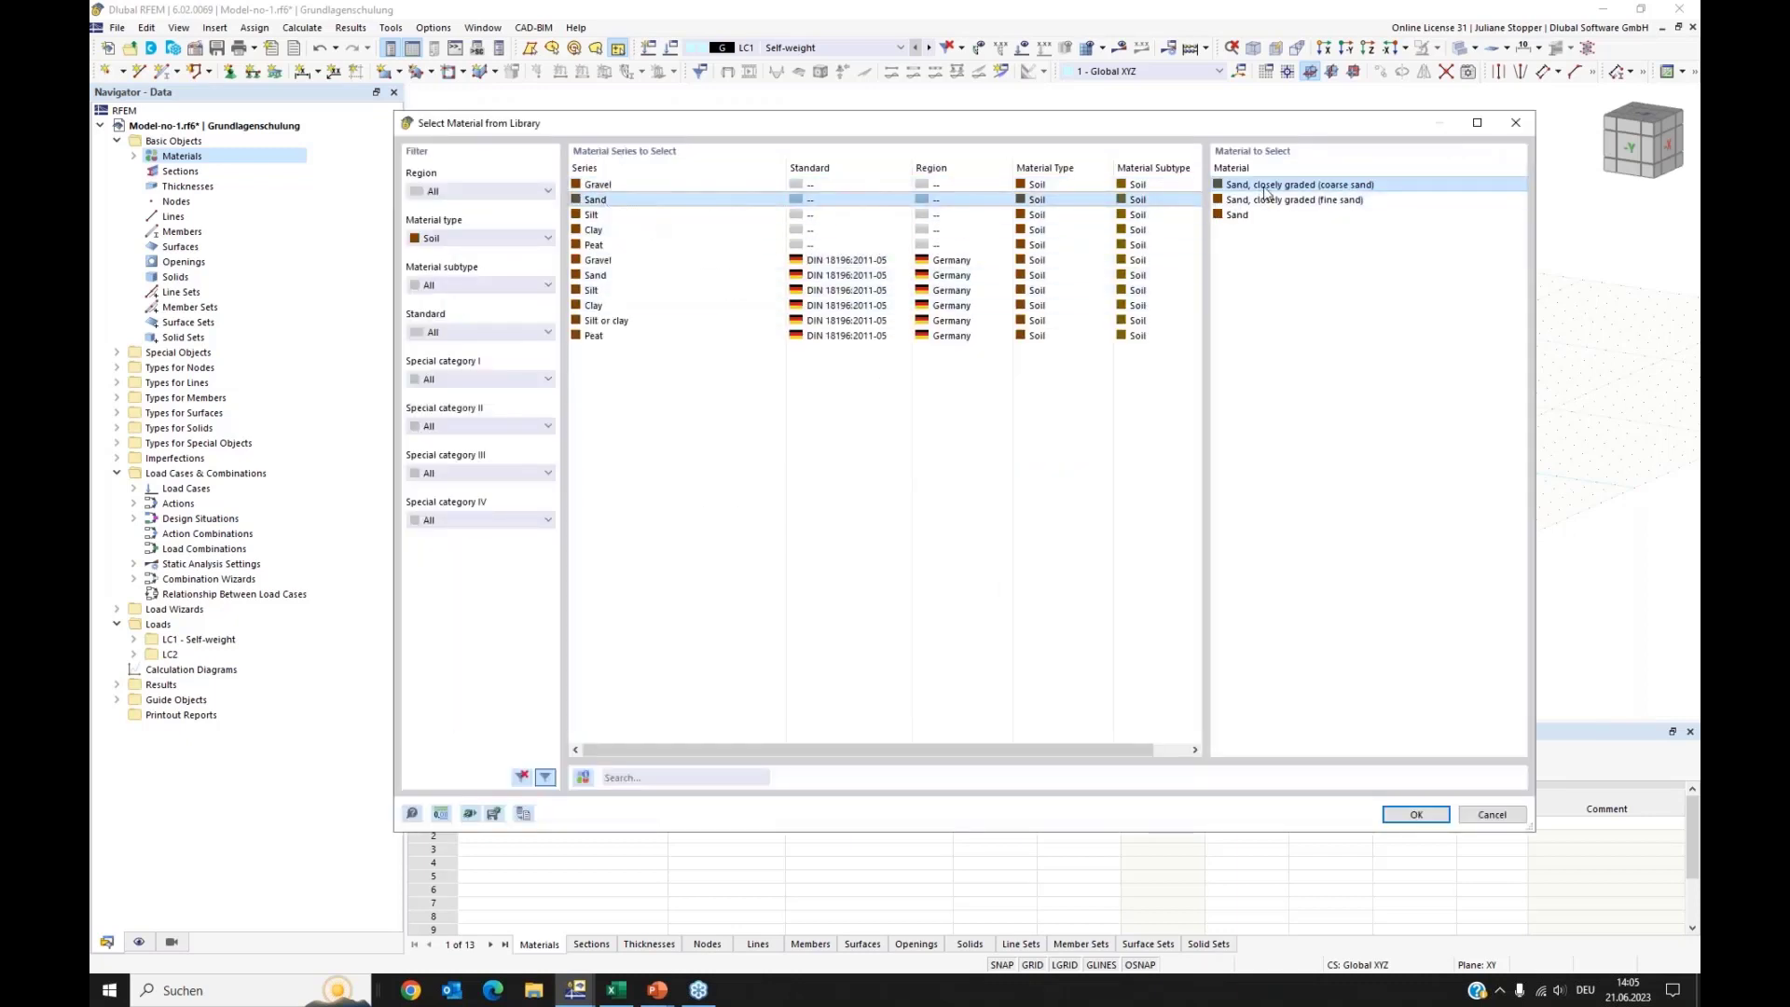
left_click(1416, 815)
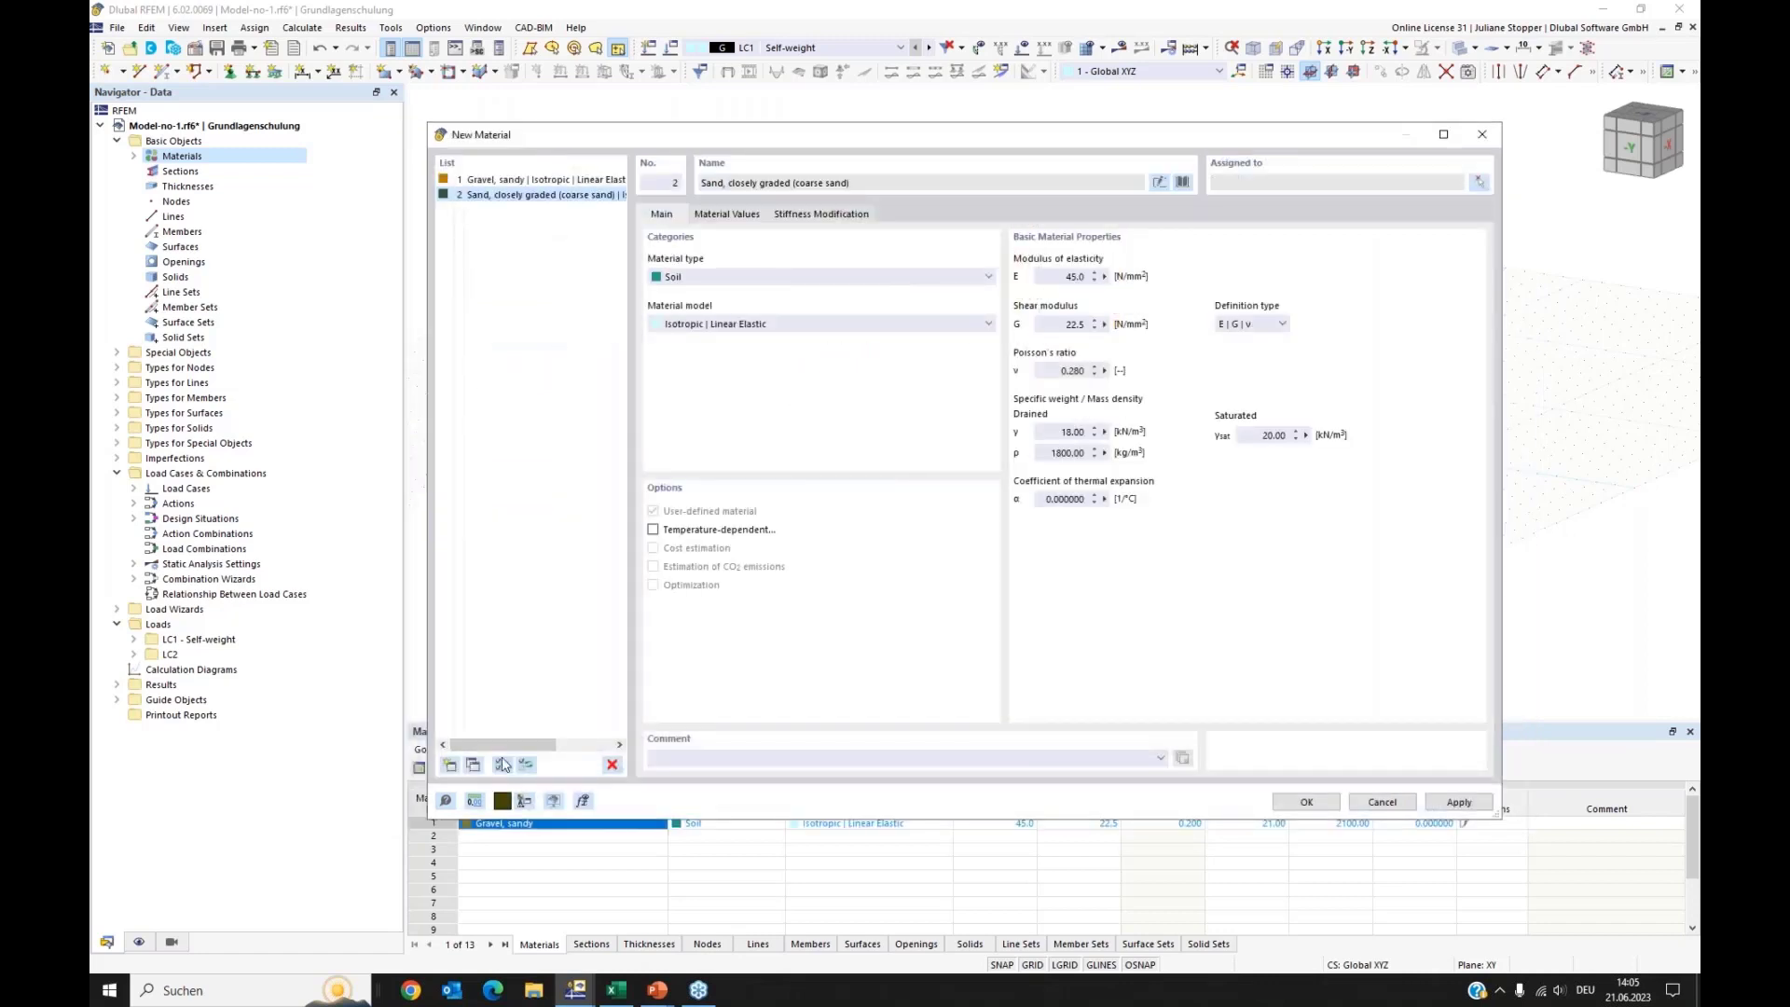
Step: Add a third material from the library: Clay, medium plastic
left_click(451, 766)
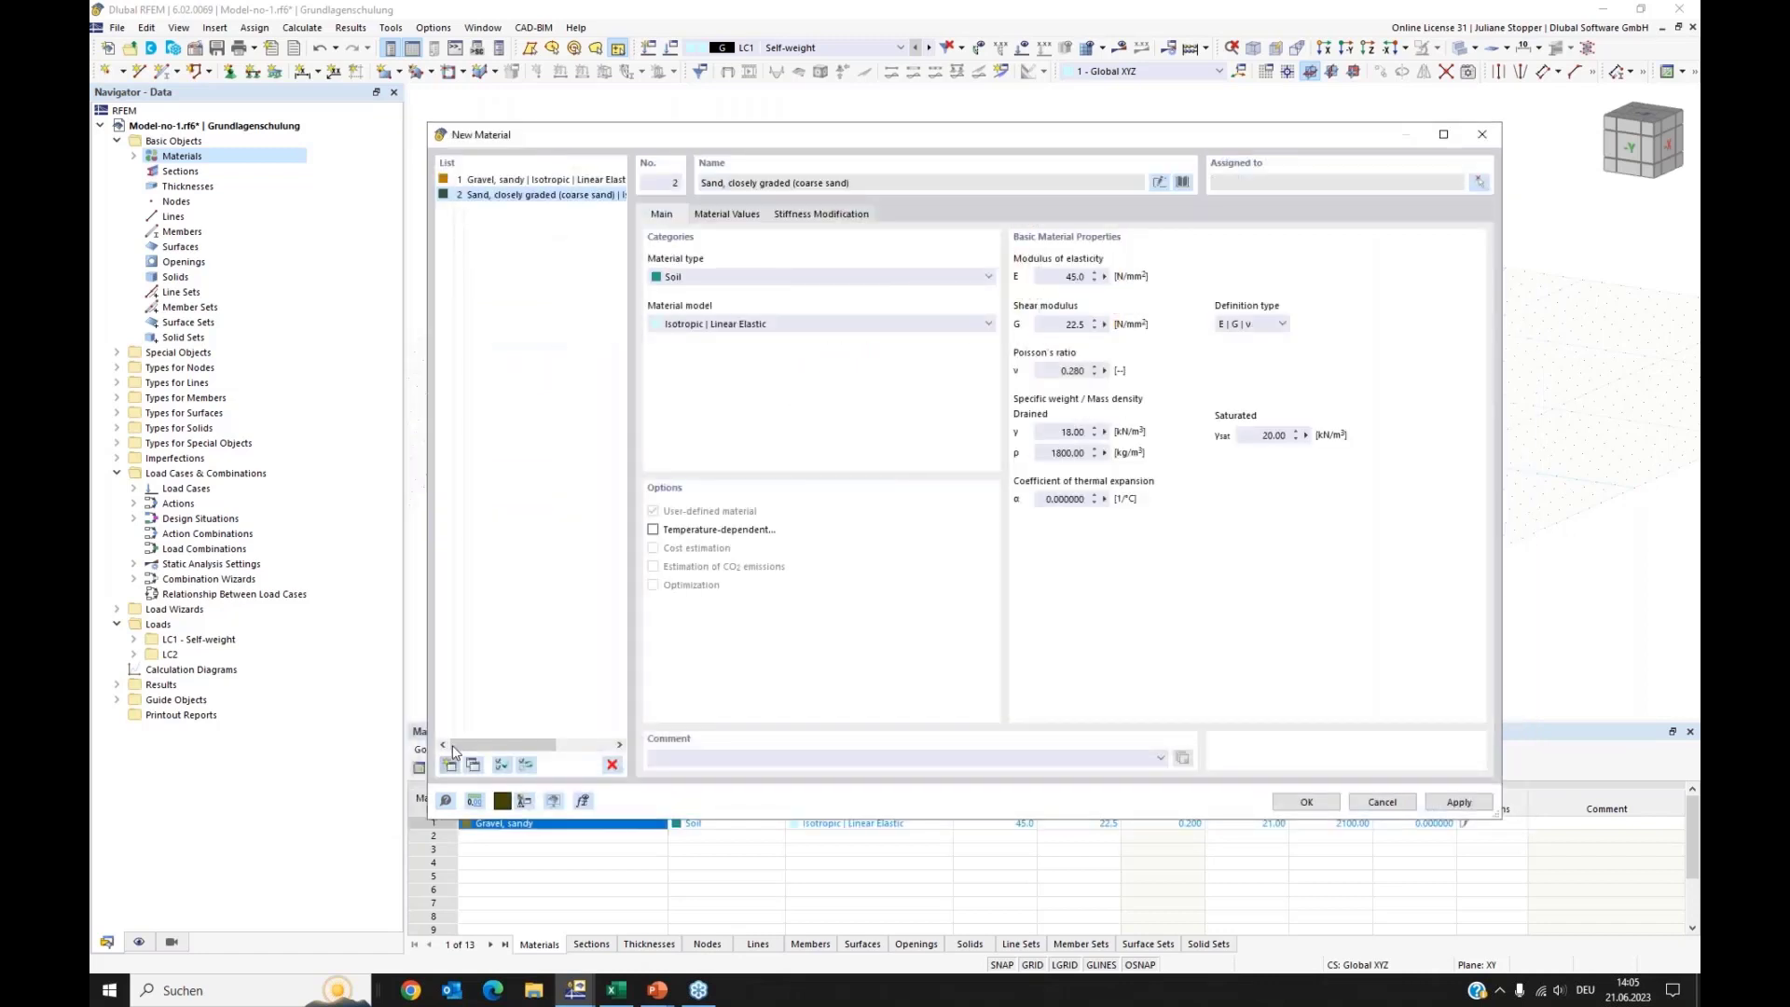
left_click(1182, 181)
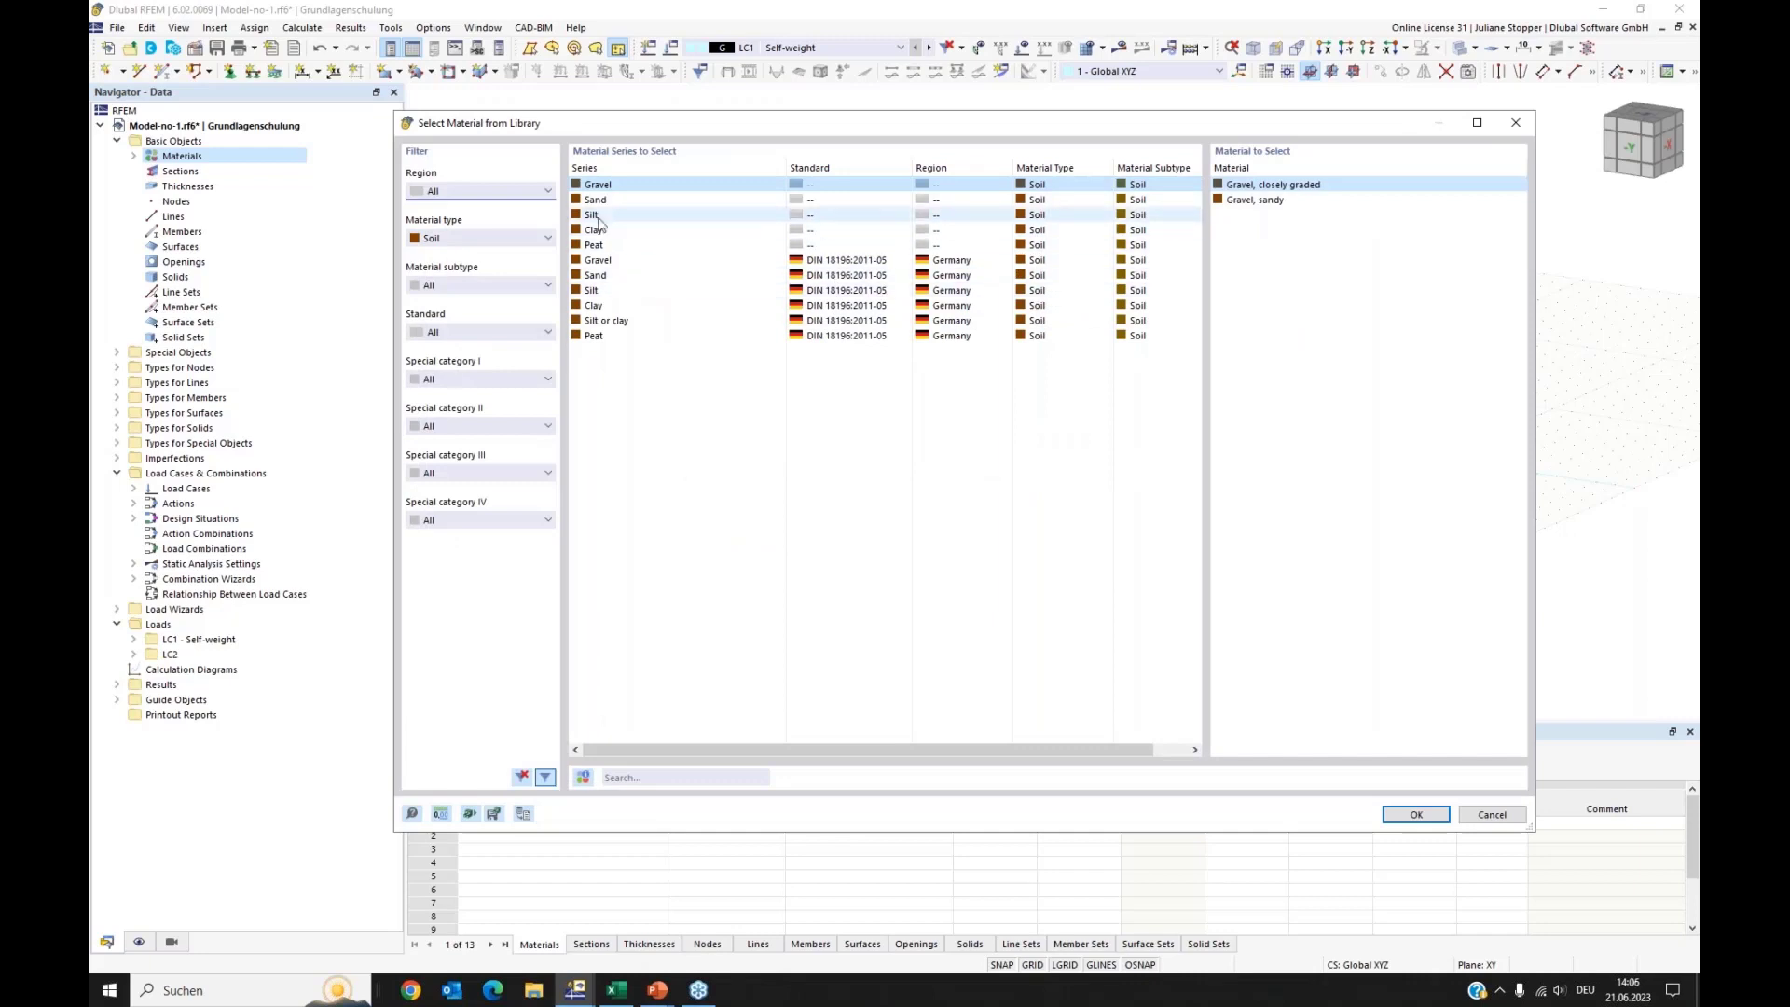
left_click(594, 229)
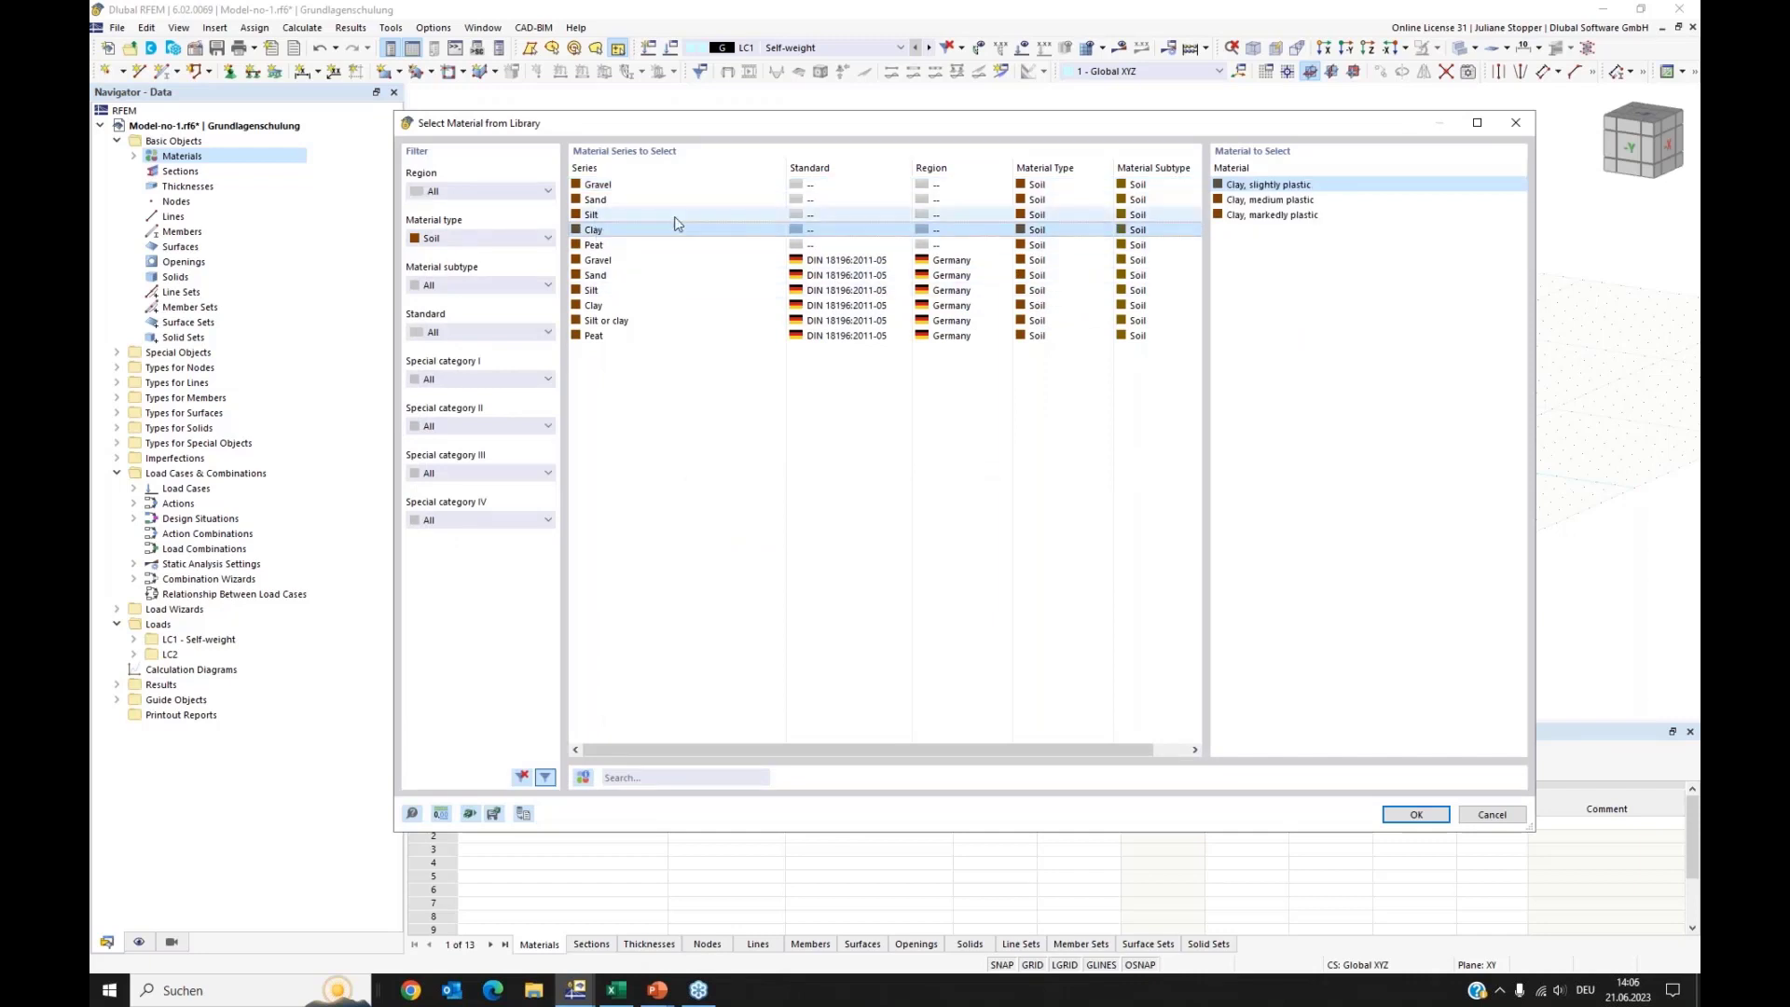
left_click(1270, 199)
left_click(1416, 814)
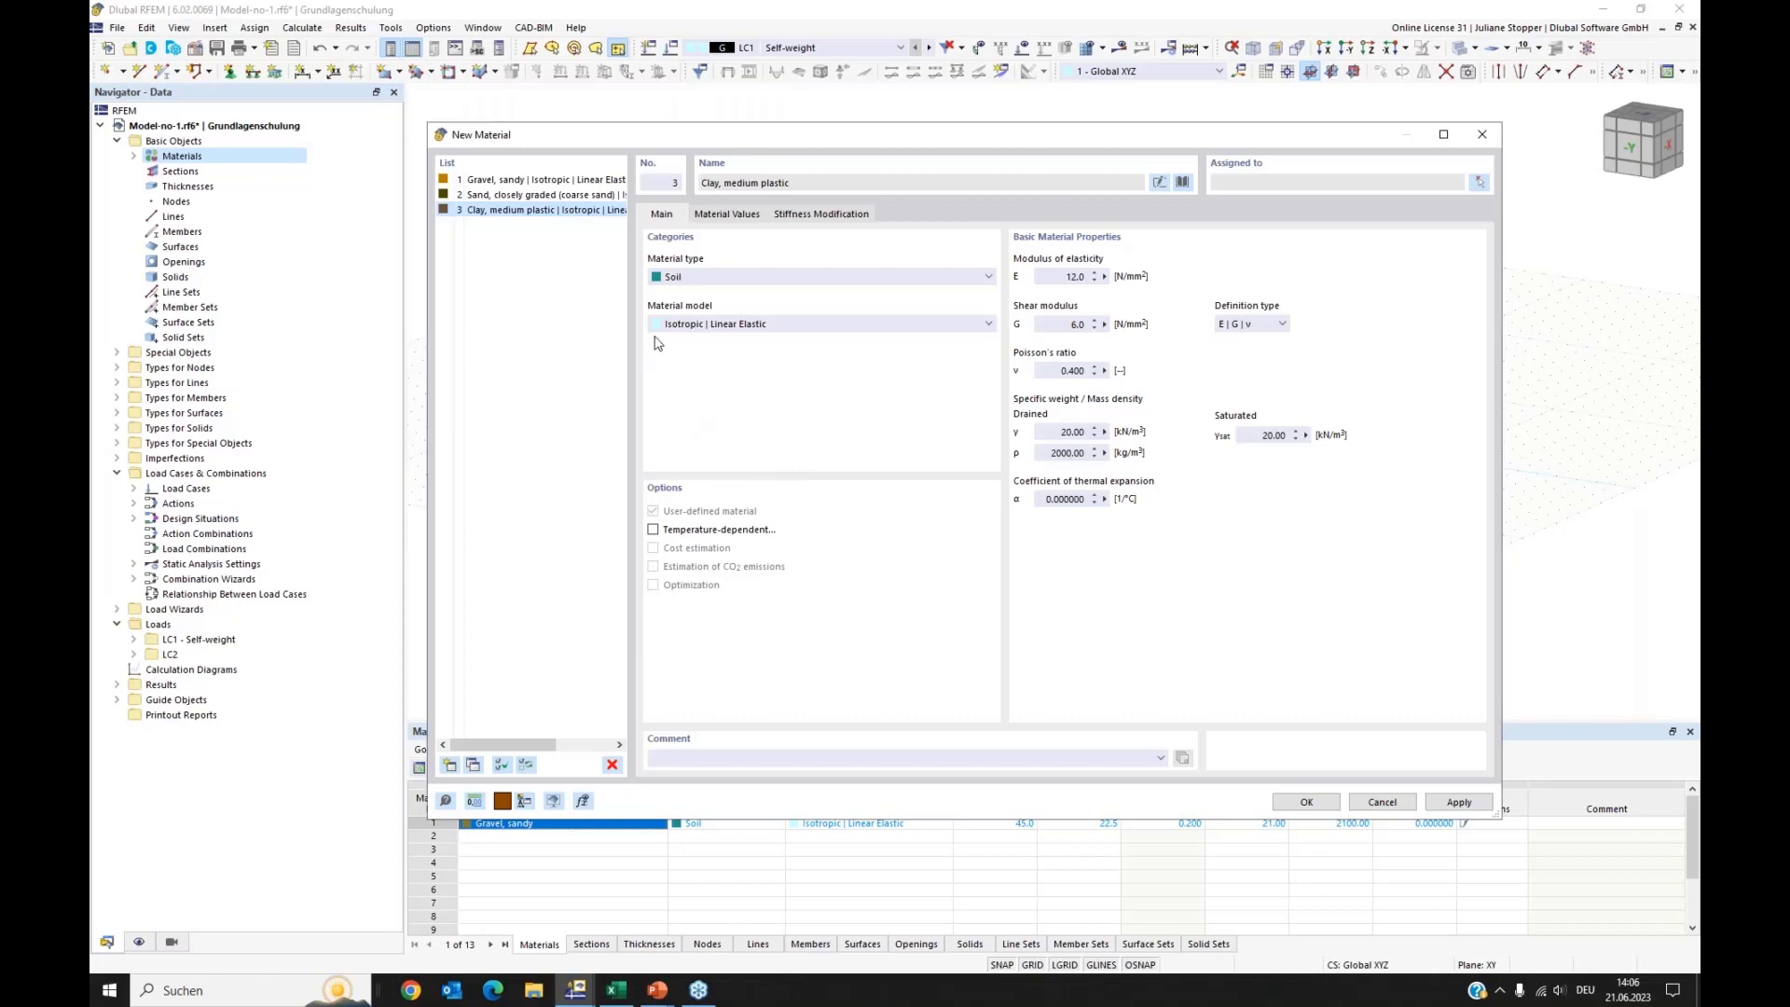
Step: Examine the material type and material model options of the medium plastic clay and confirm the soil materials
left_click(702, 283)
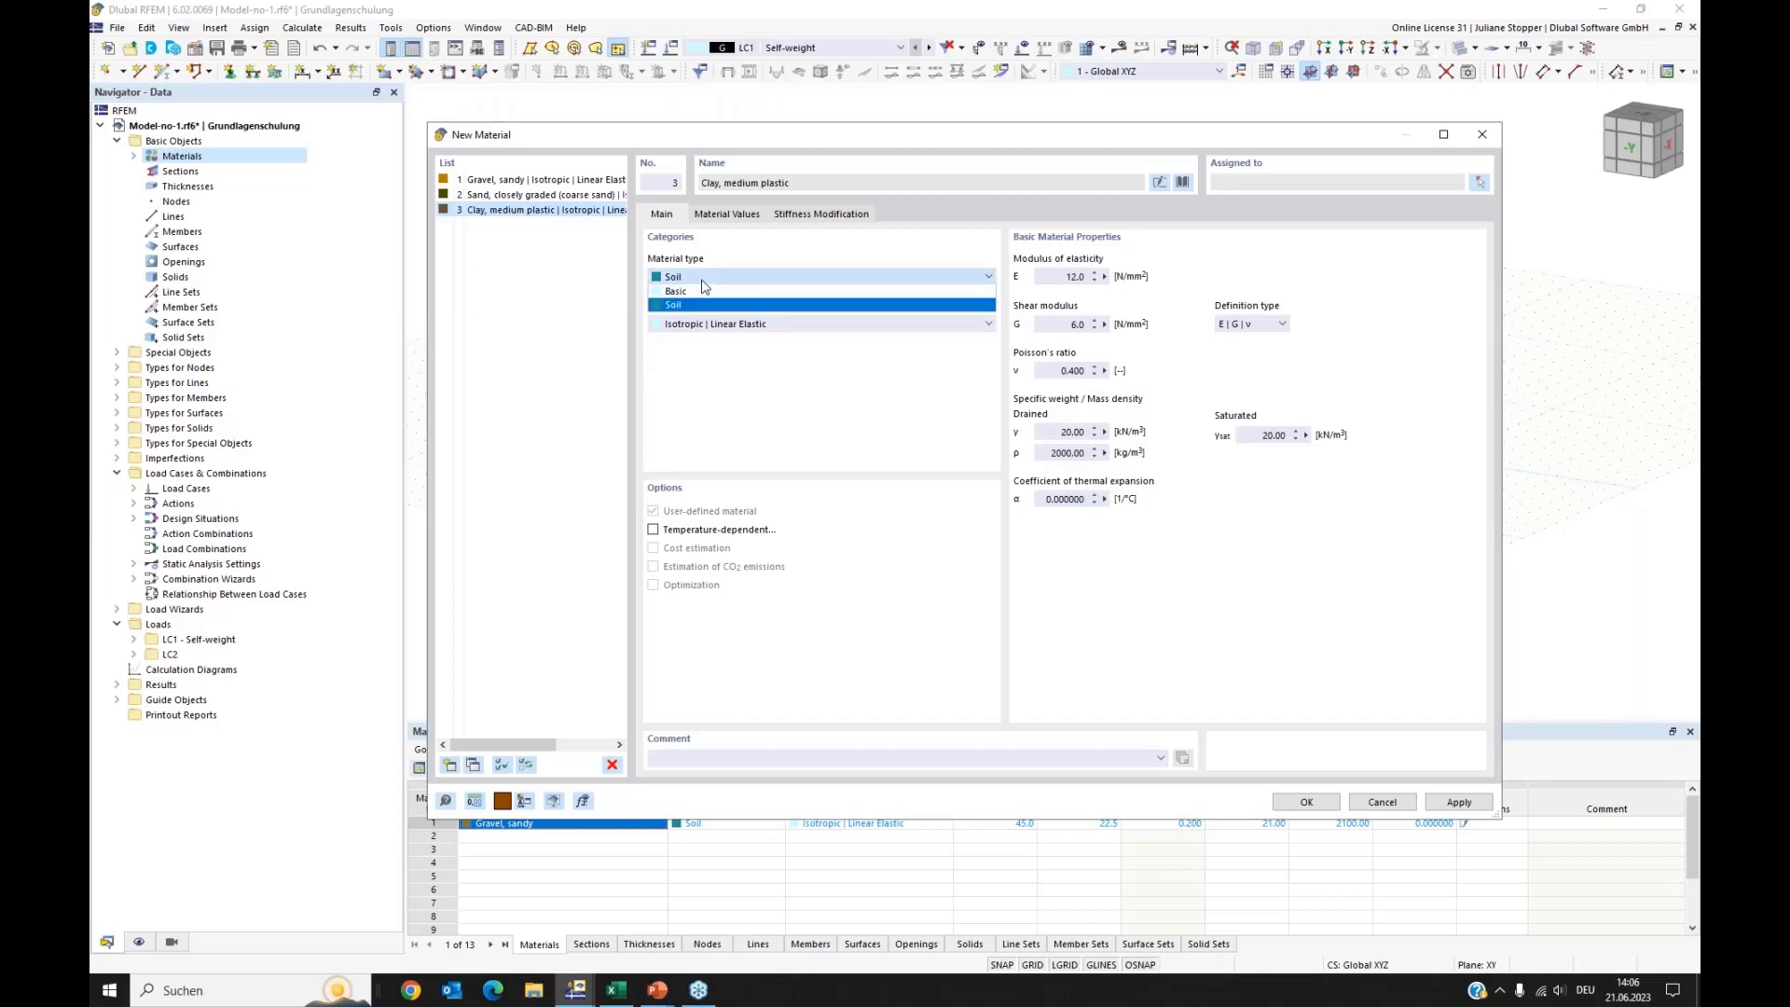
left_click(702, 284)
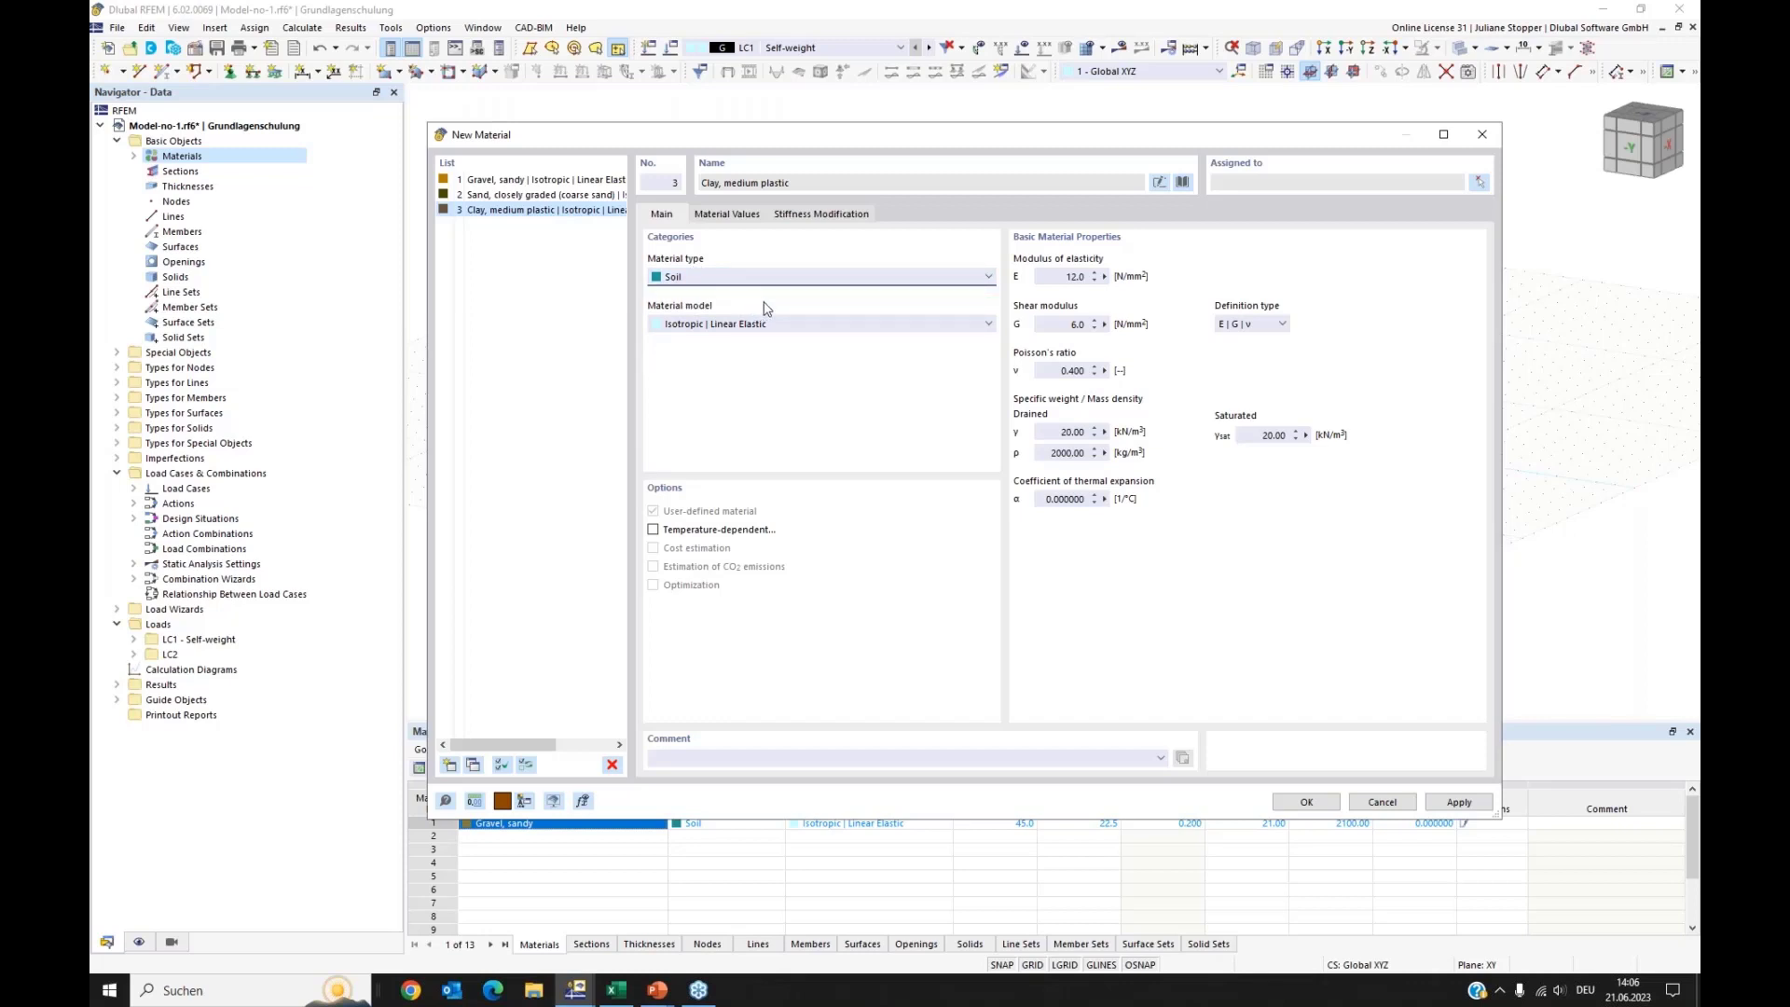
left_click(820, 329)
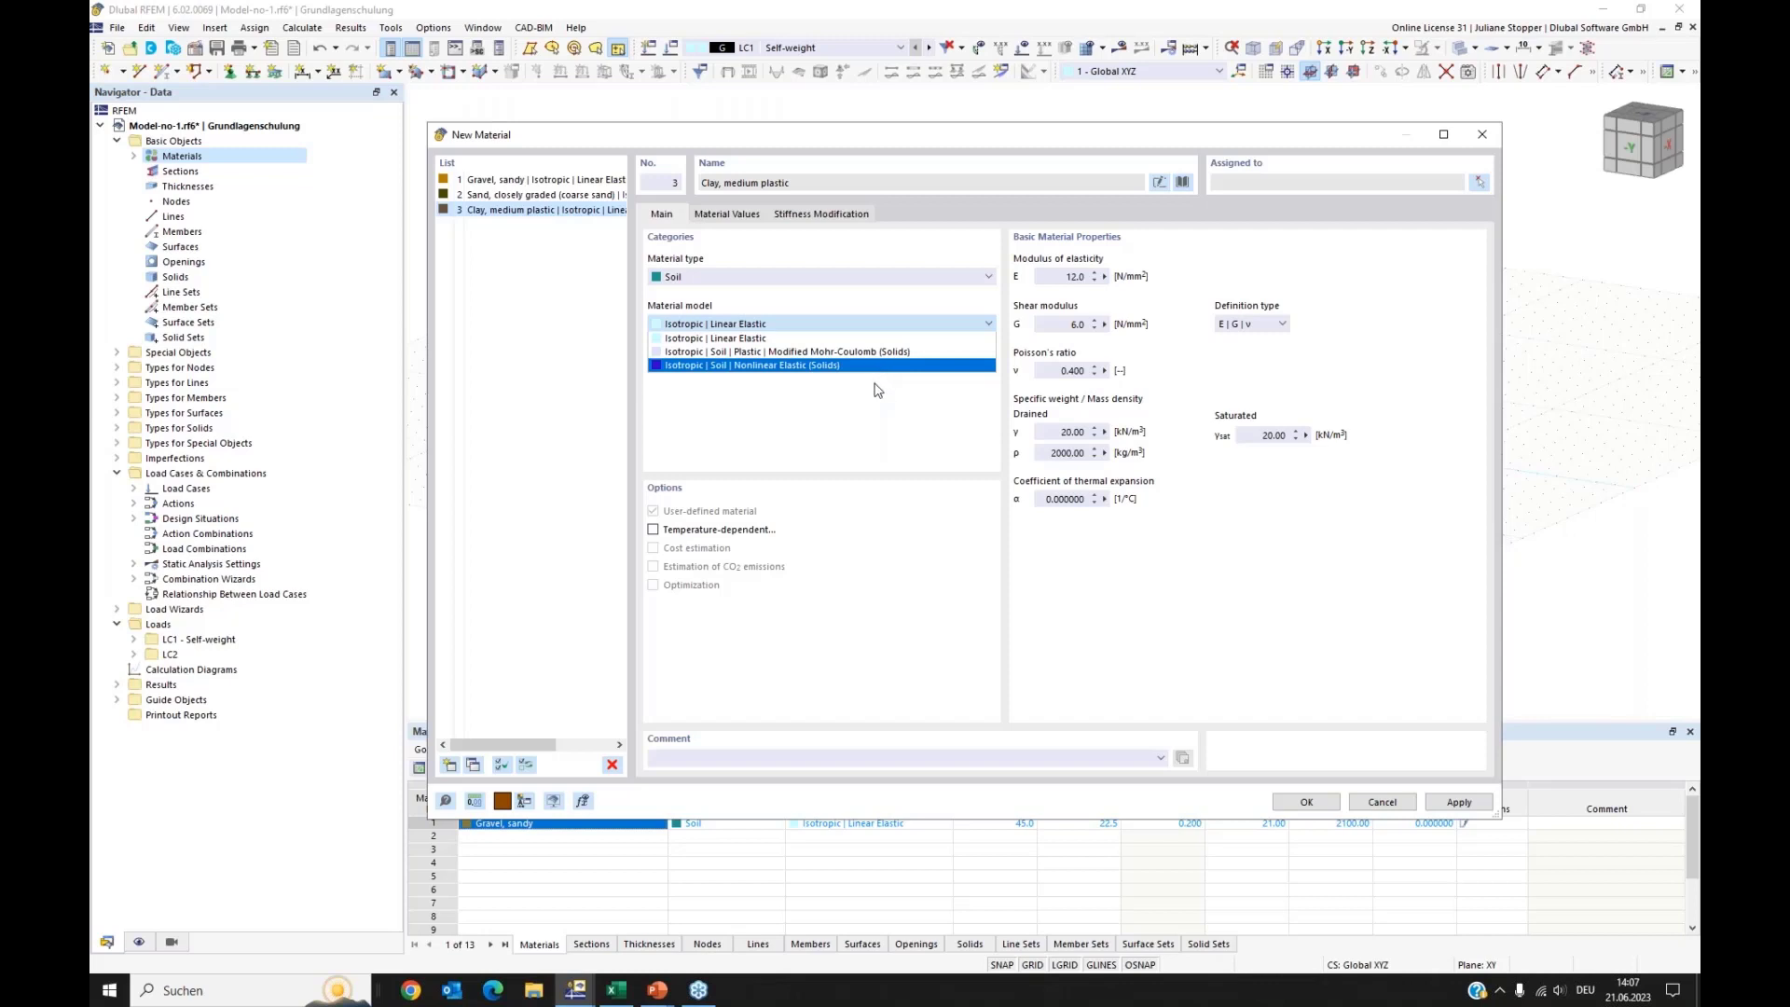
left_click(891, 428)
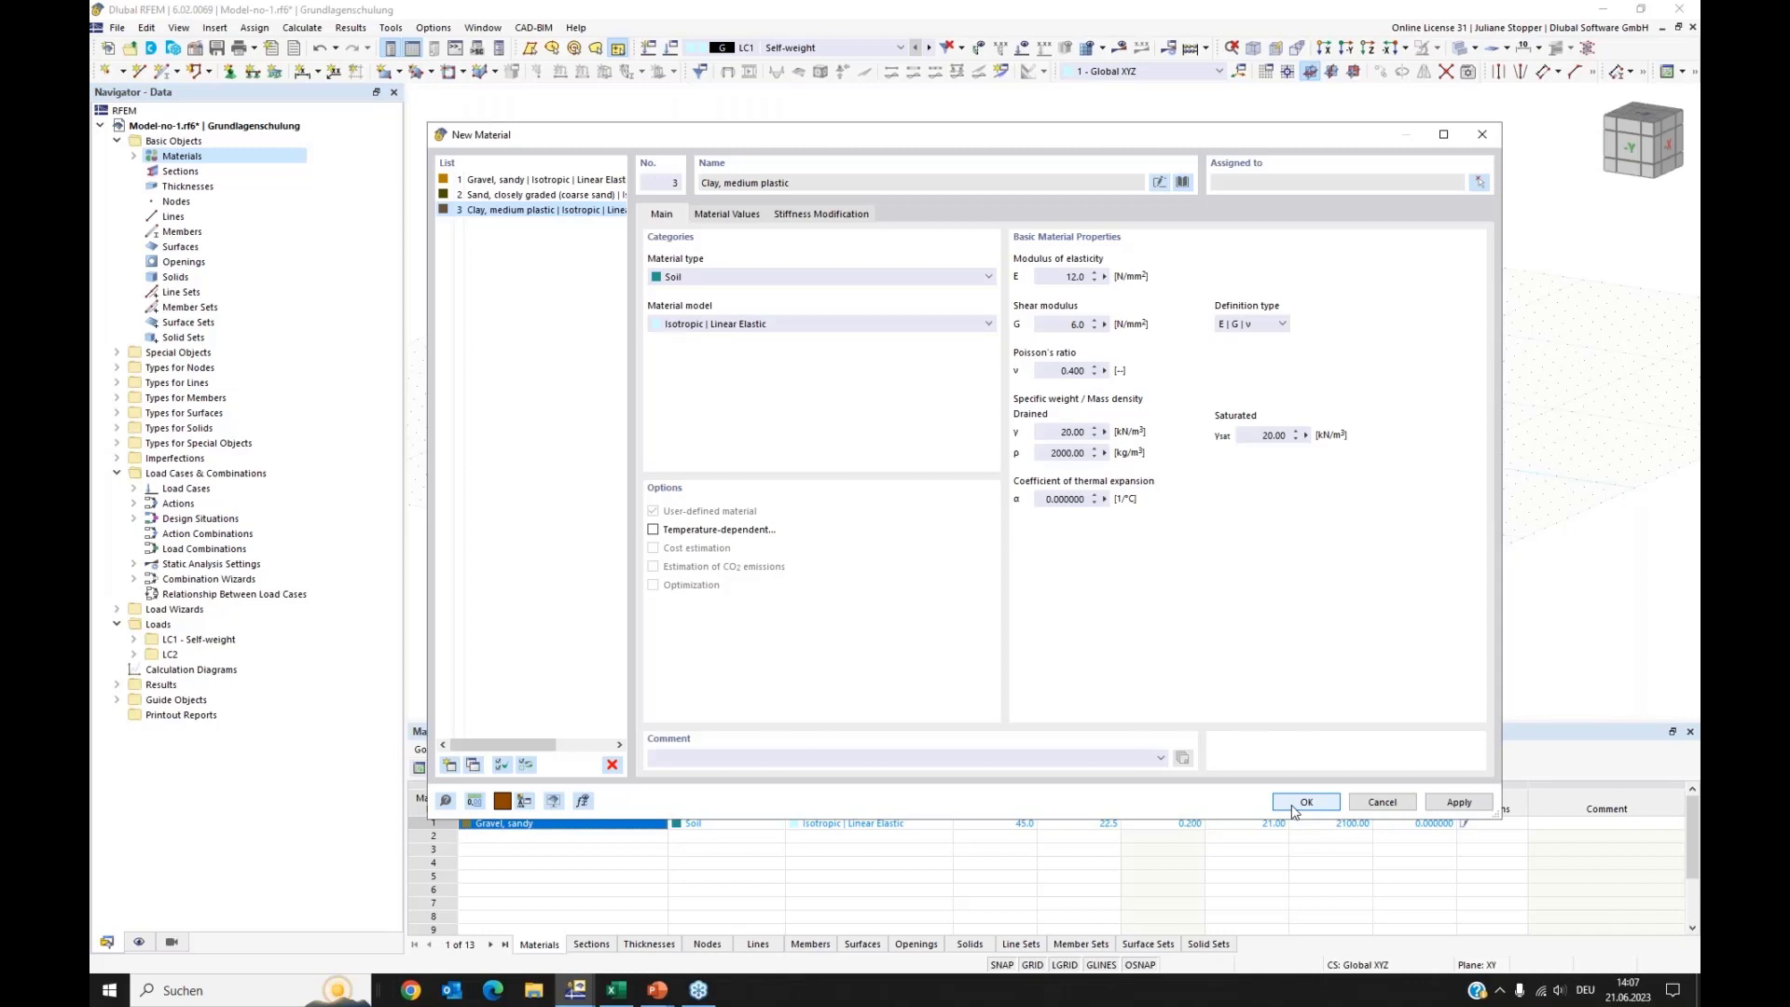
left_click(1296, 806)
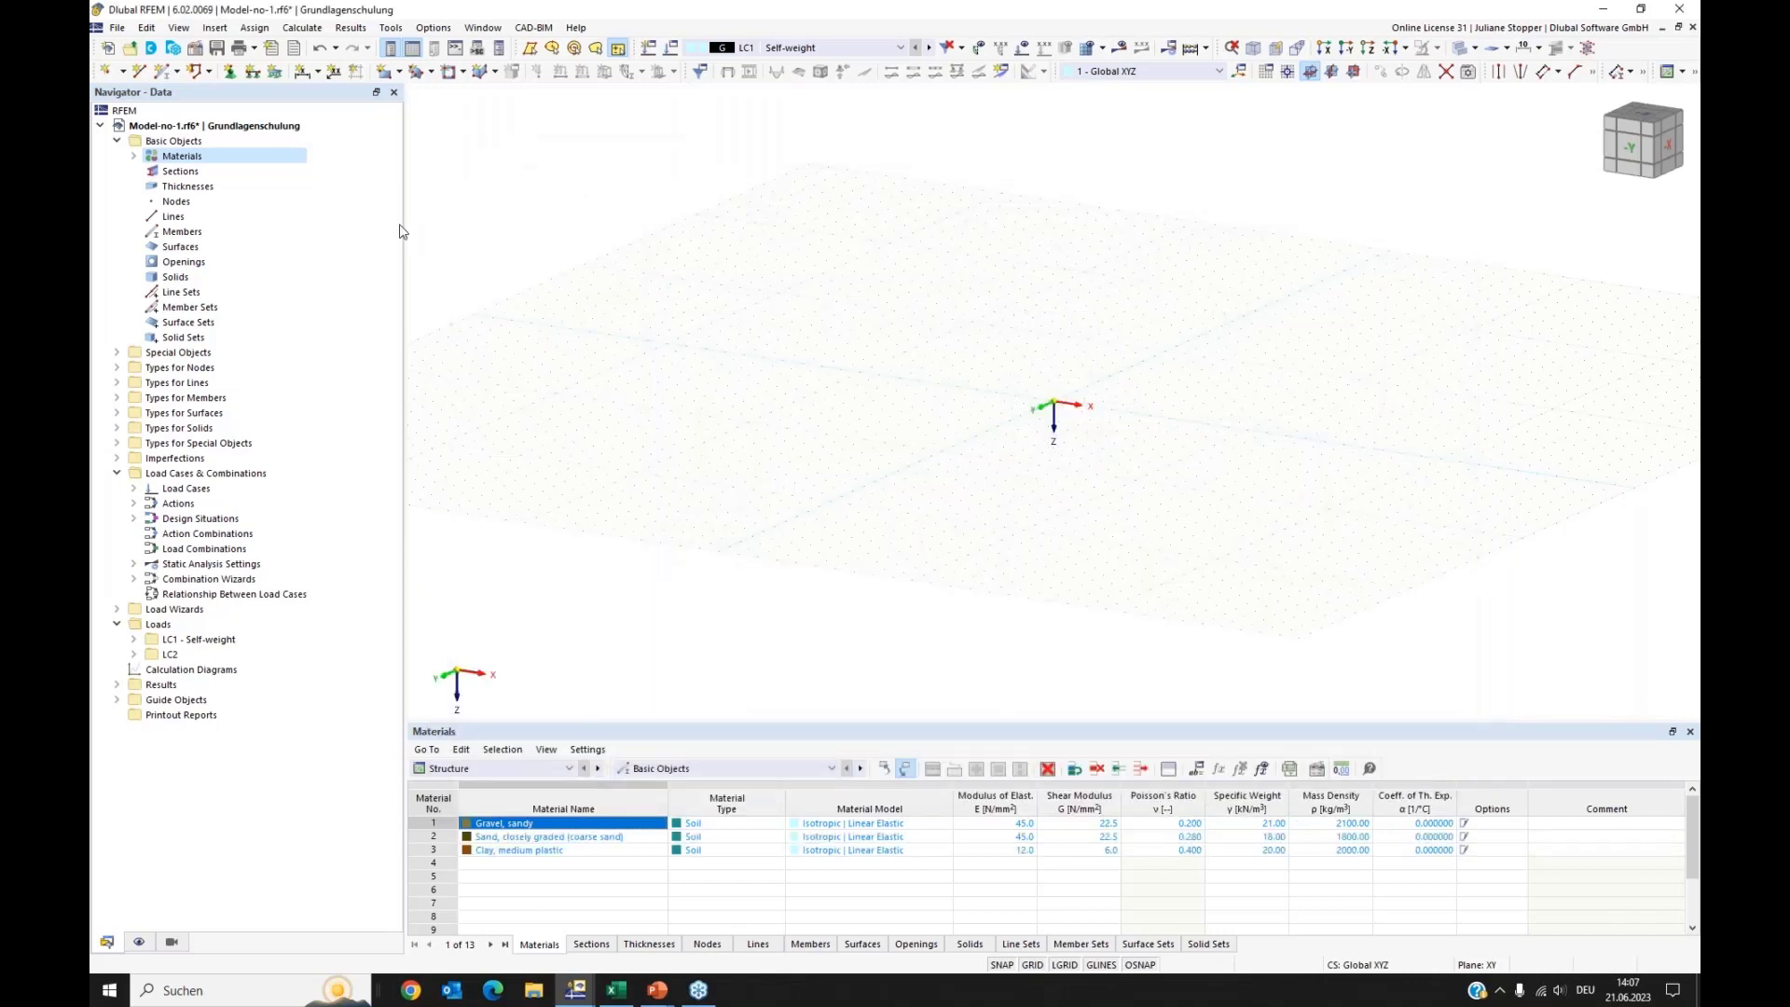
Step: Start a new borehole under the special objects and activate its groundwater ordinate at Z = 4.000 m
left_click(135, 157)
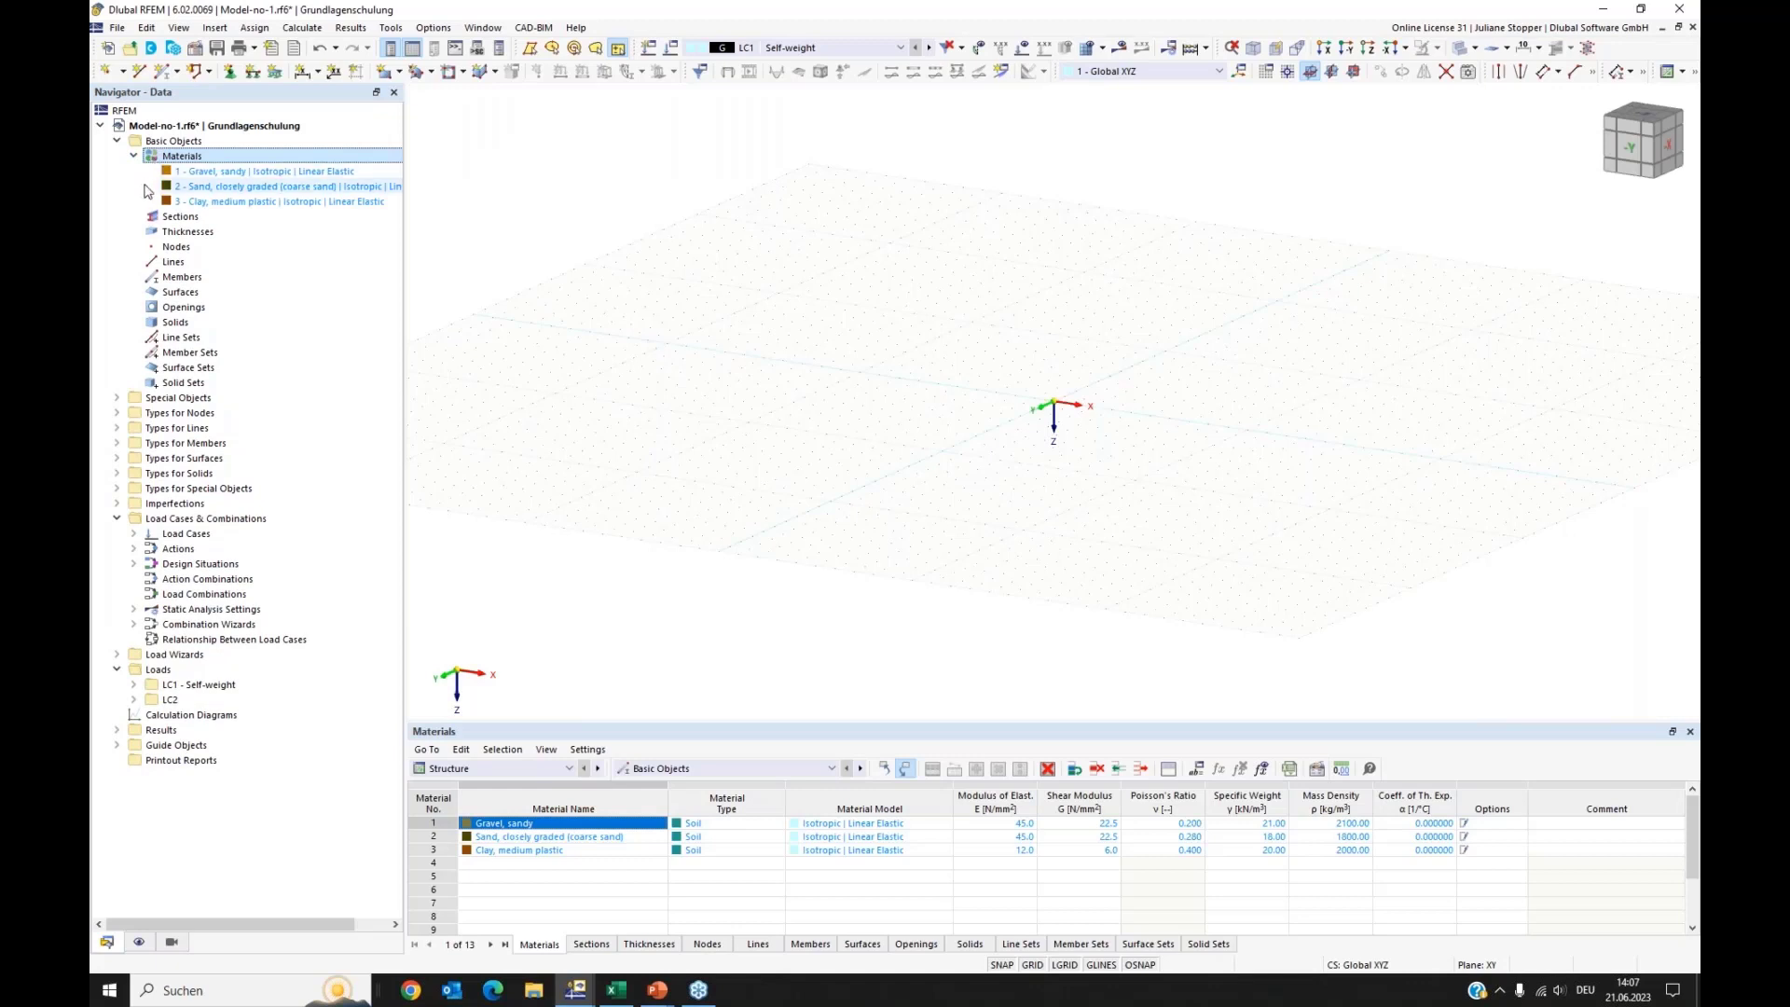
left_click(118, 399)
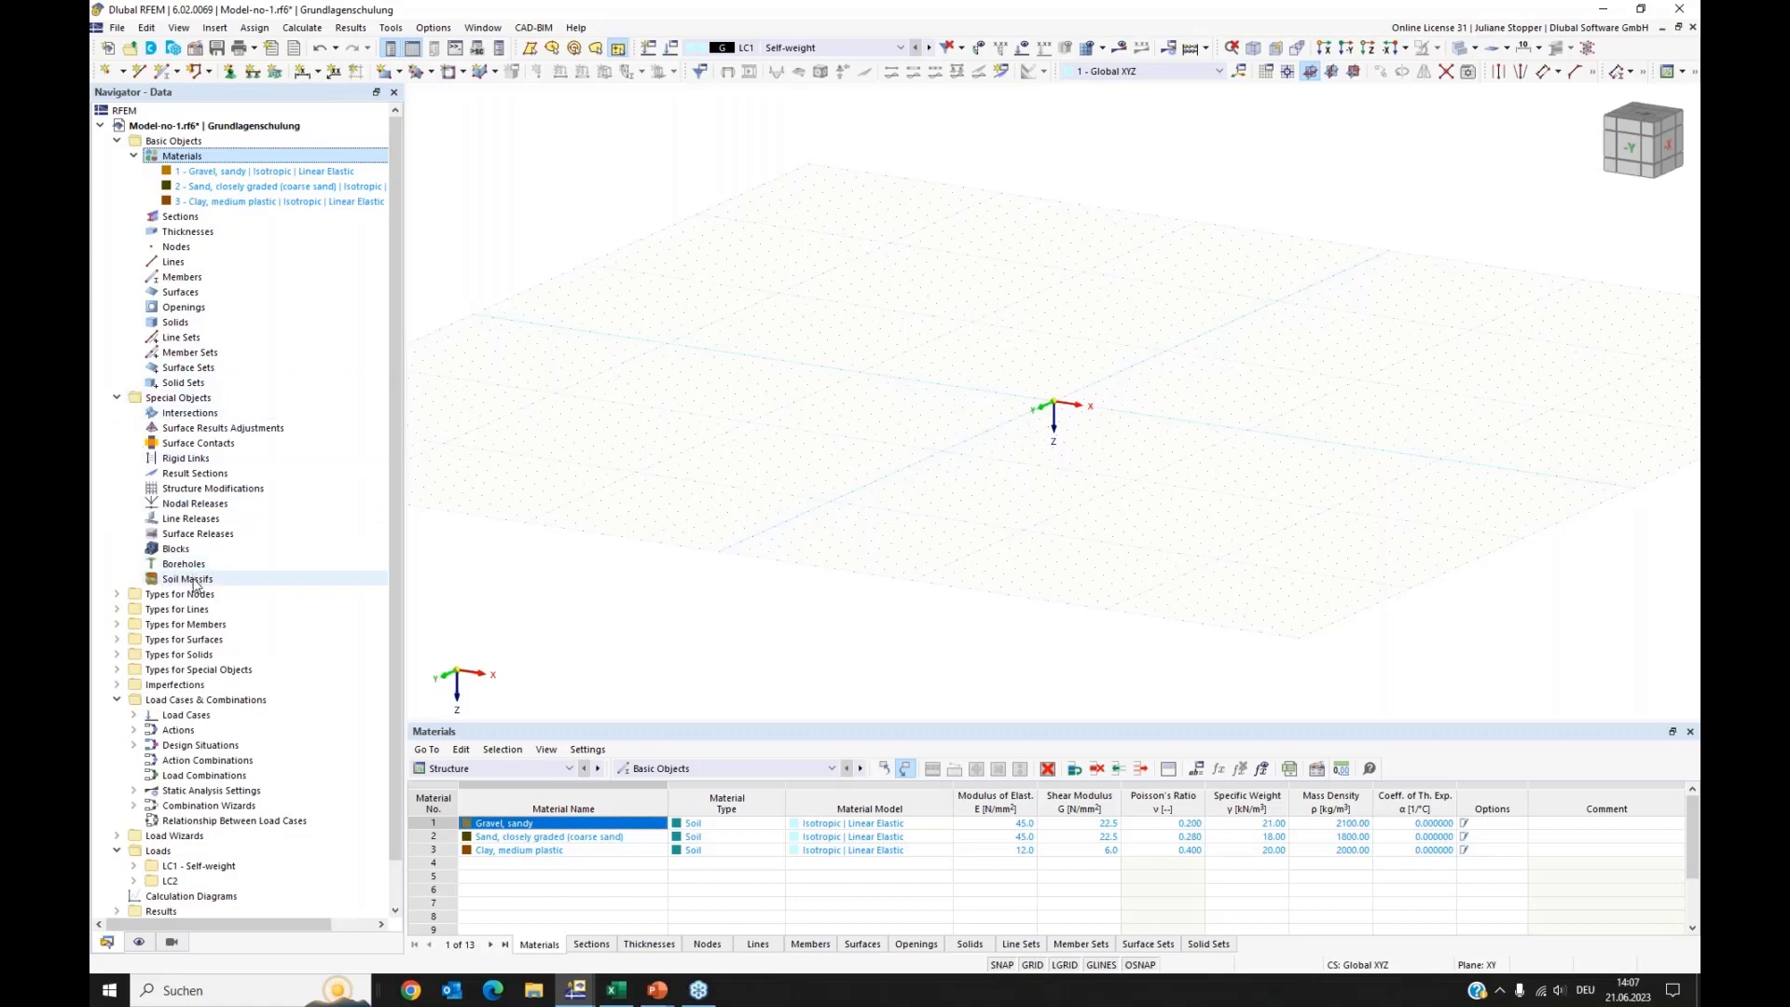
left_click(118, 142)
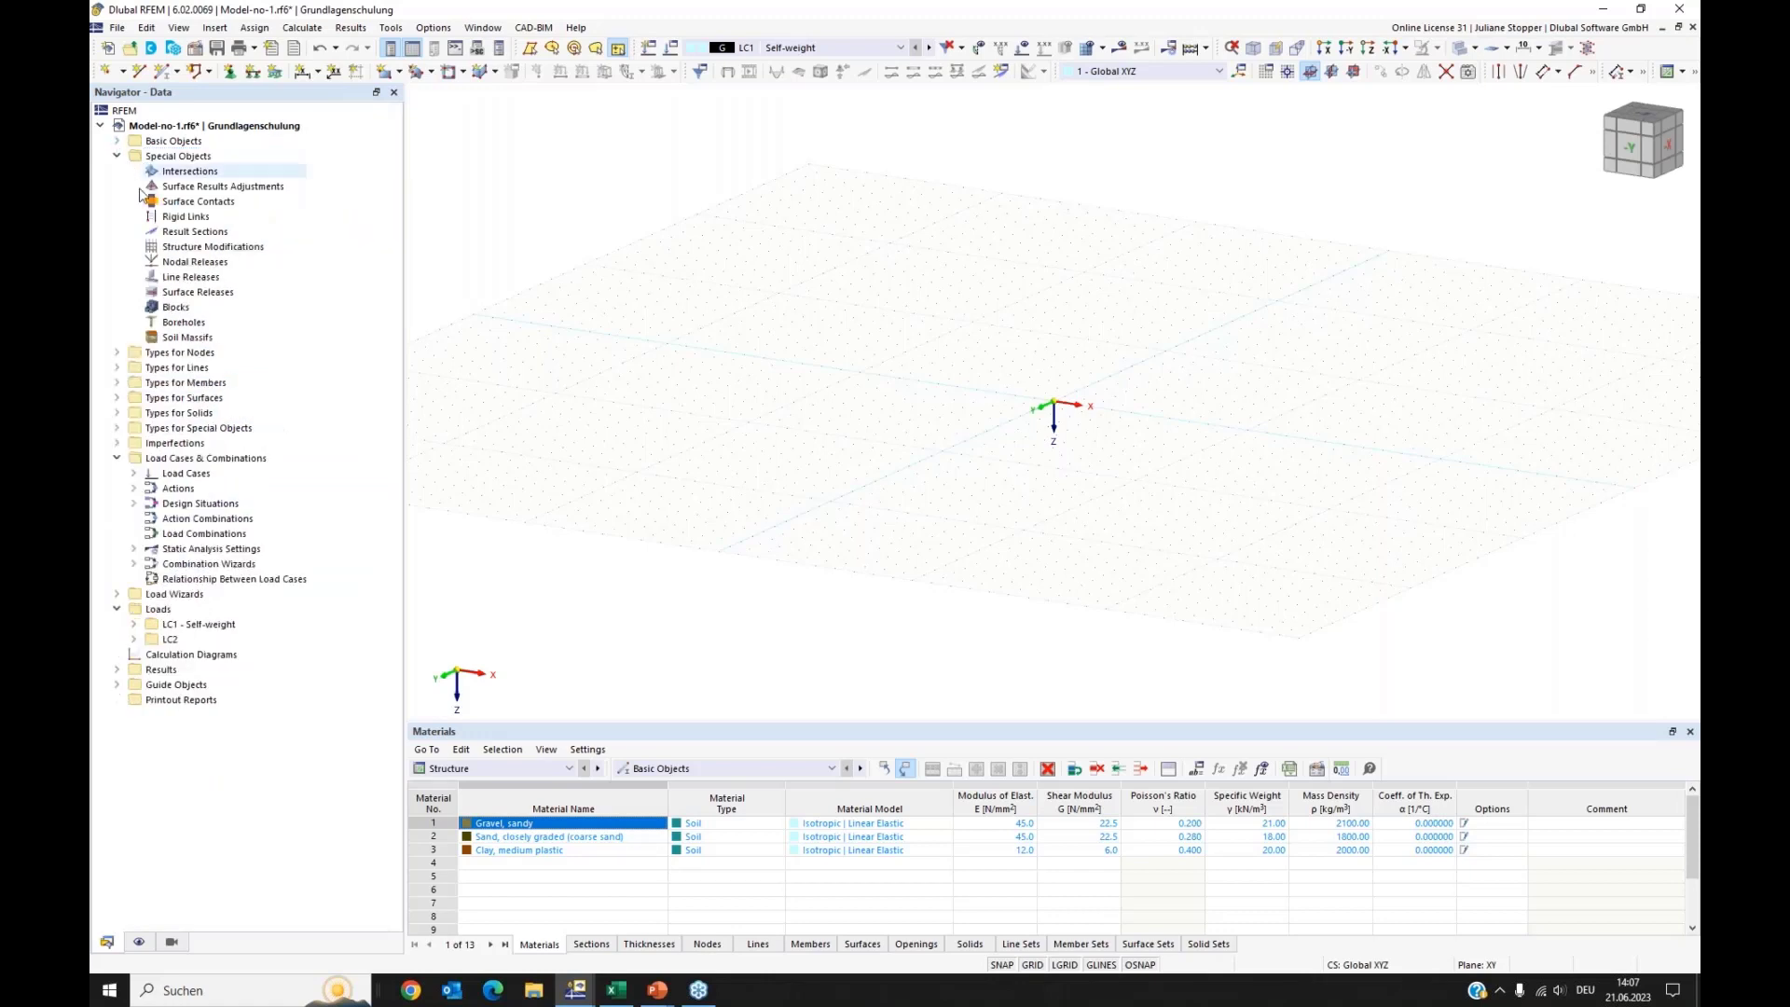
left_click(187, 326)
right_click(187, 328)
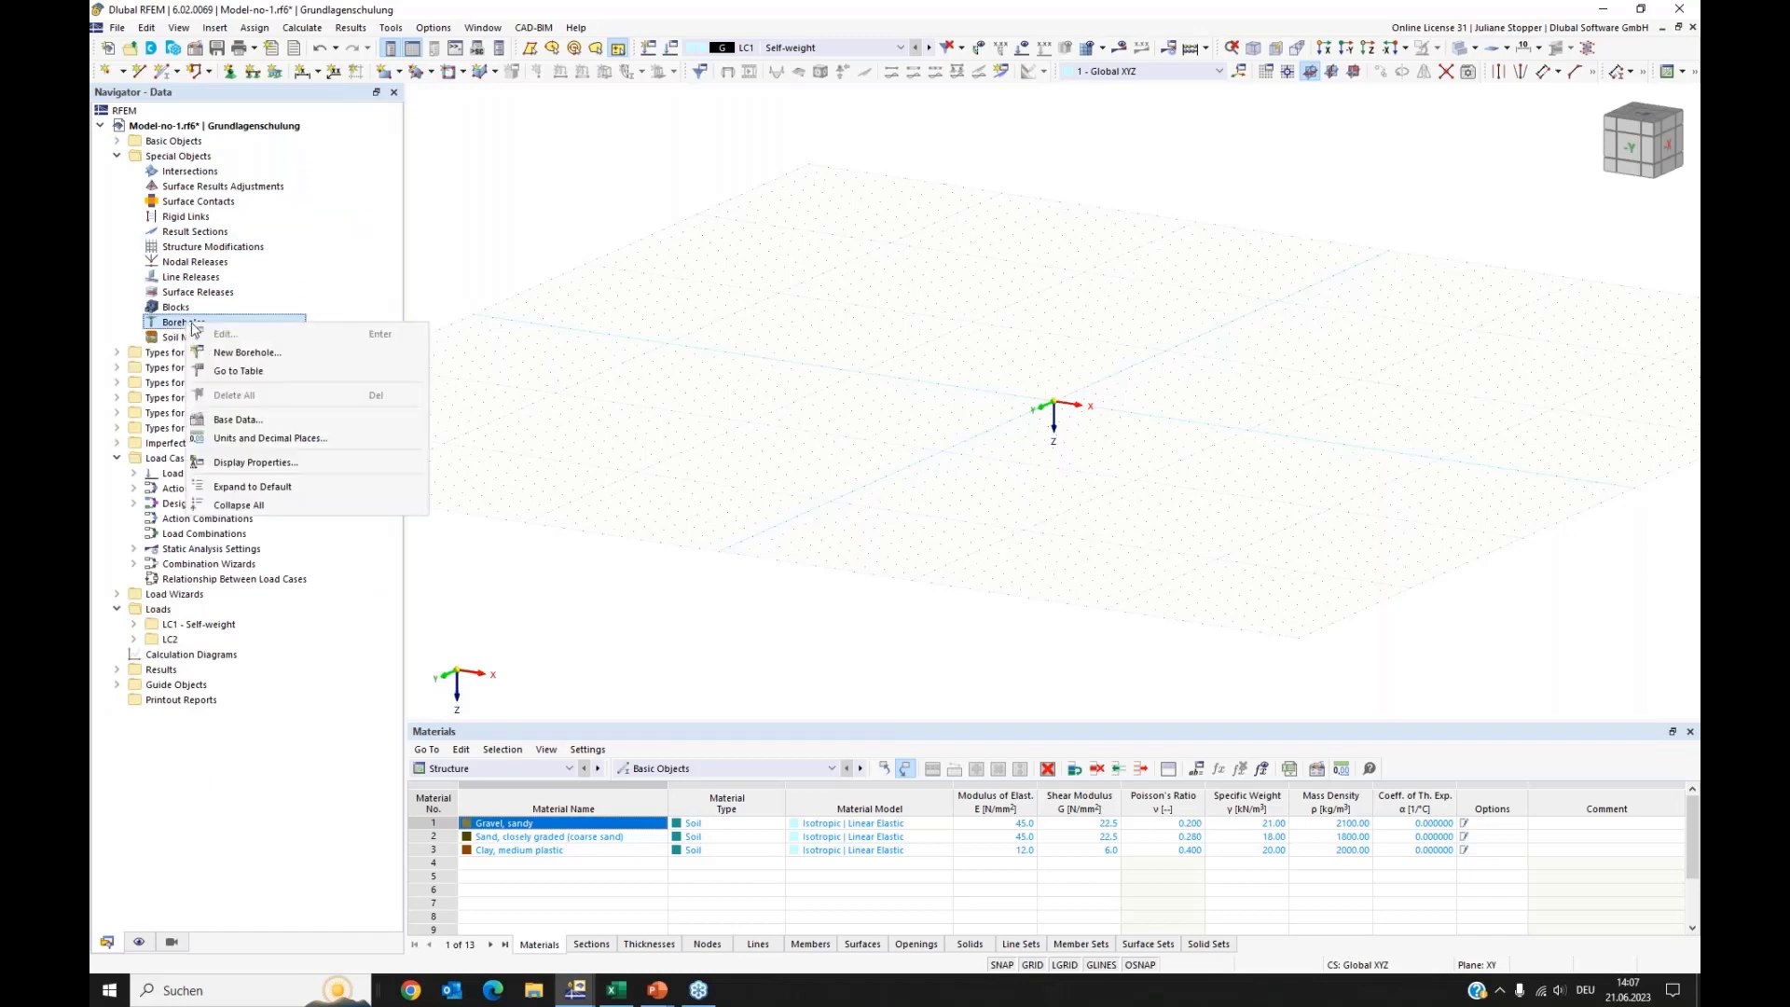
left_click(226, 350)
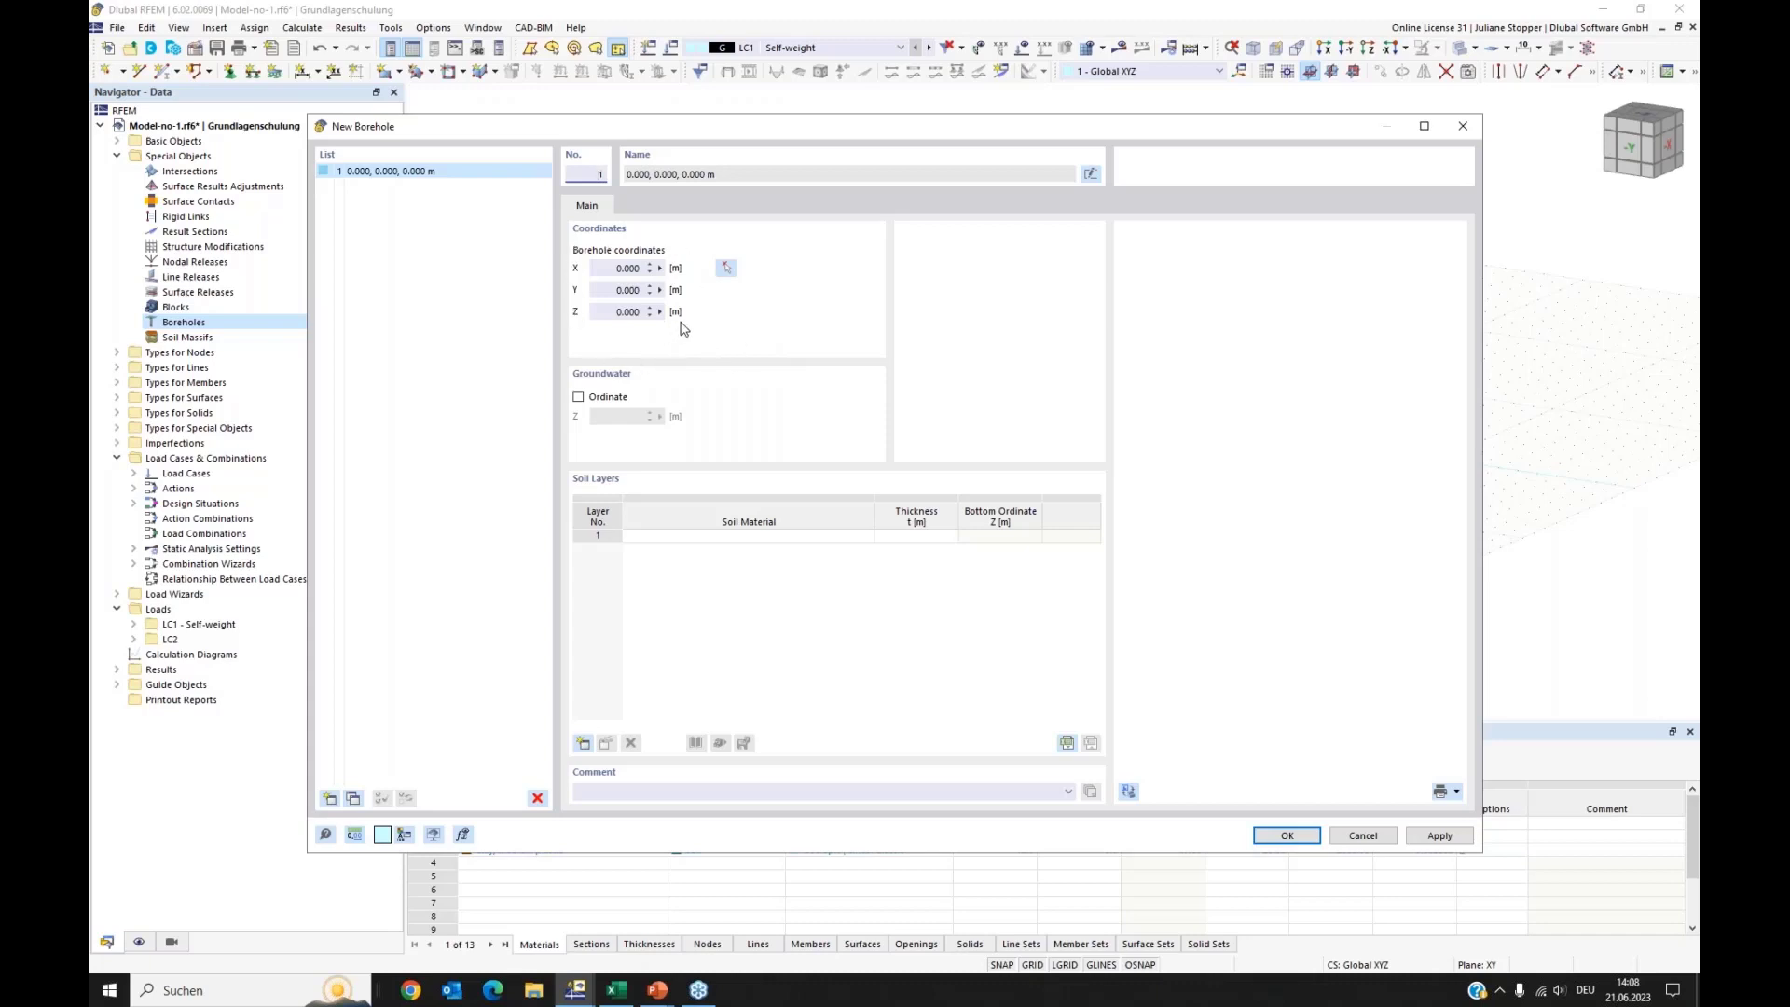
left_click(578, 398)
left_click_drag(610, 421, 675, 423)
left_click(942, 683)
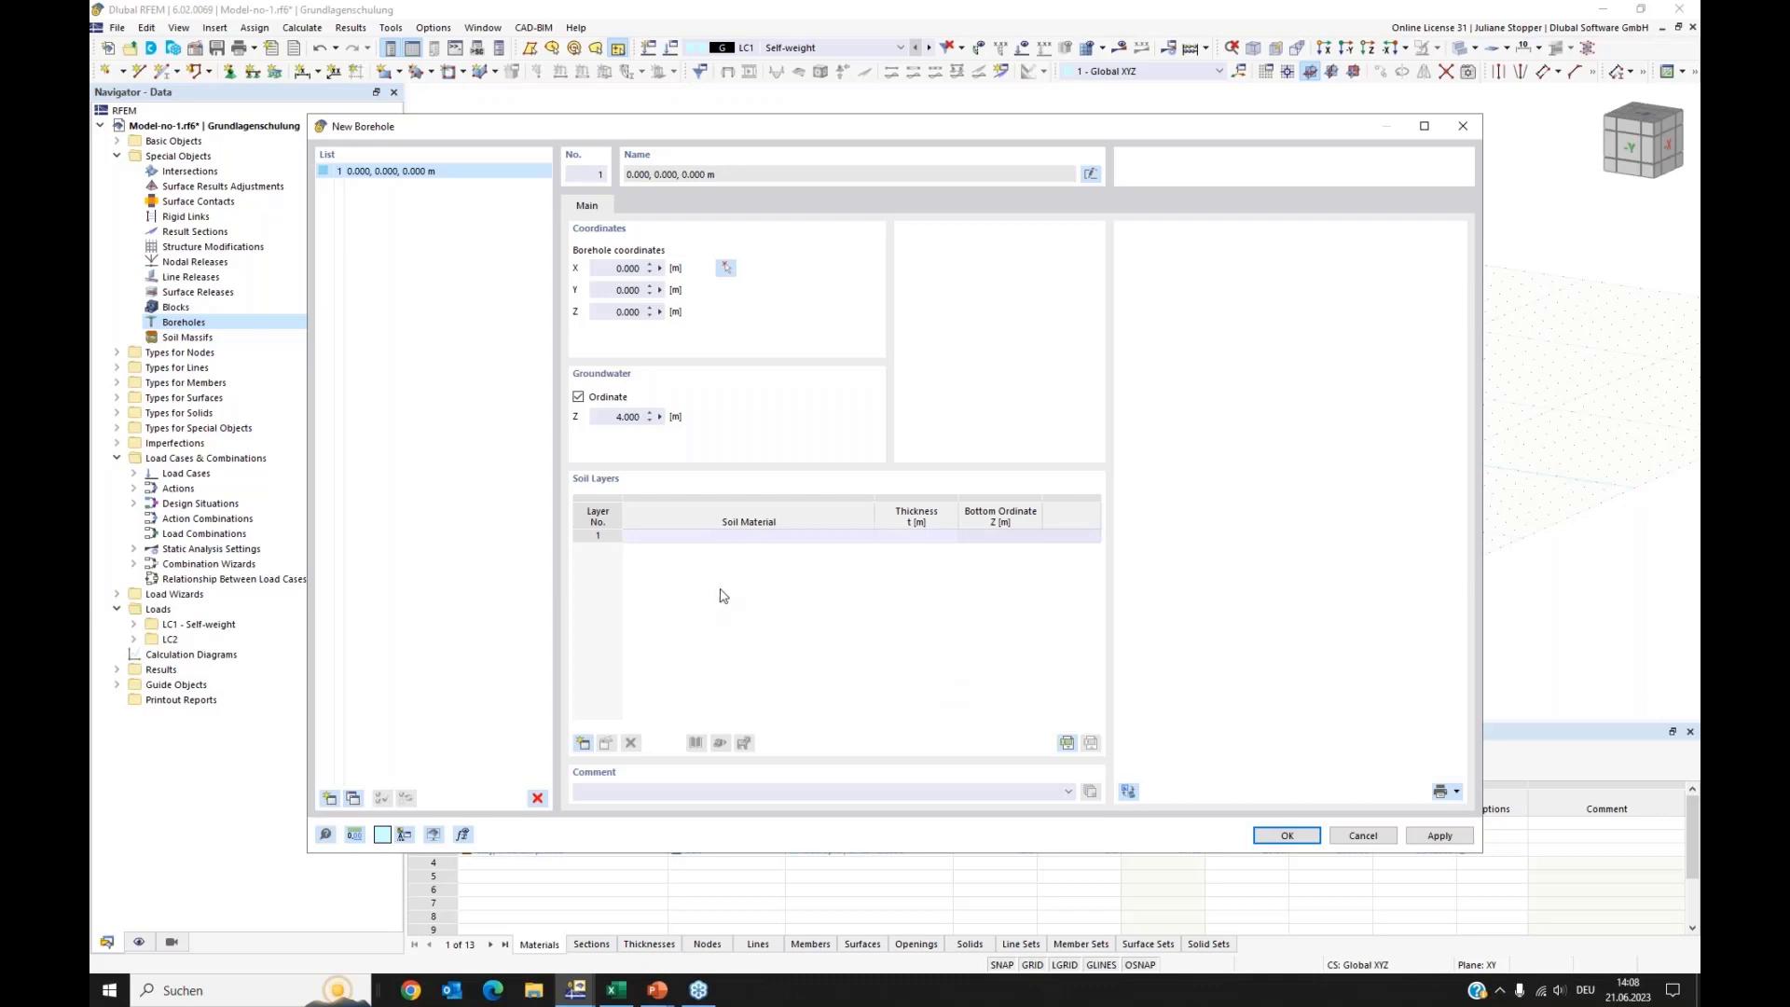
Step: Define the borehole's first soil layer as Sand, closely graded (coarse sand) with a thickness of 2.5 m
left_click(755, 508)
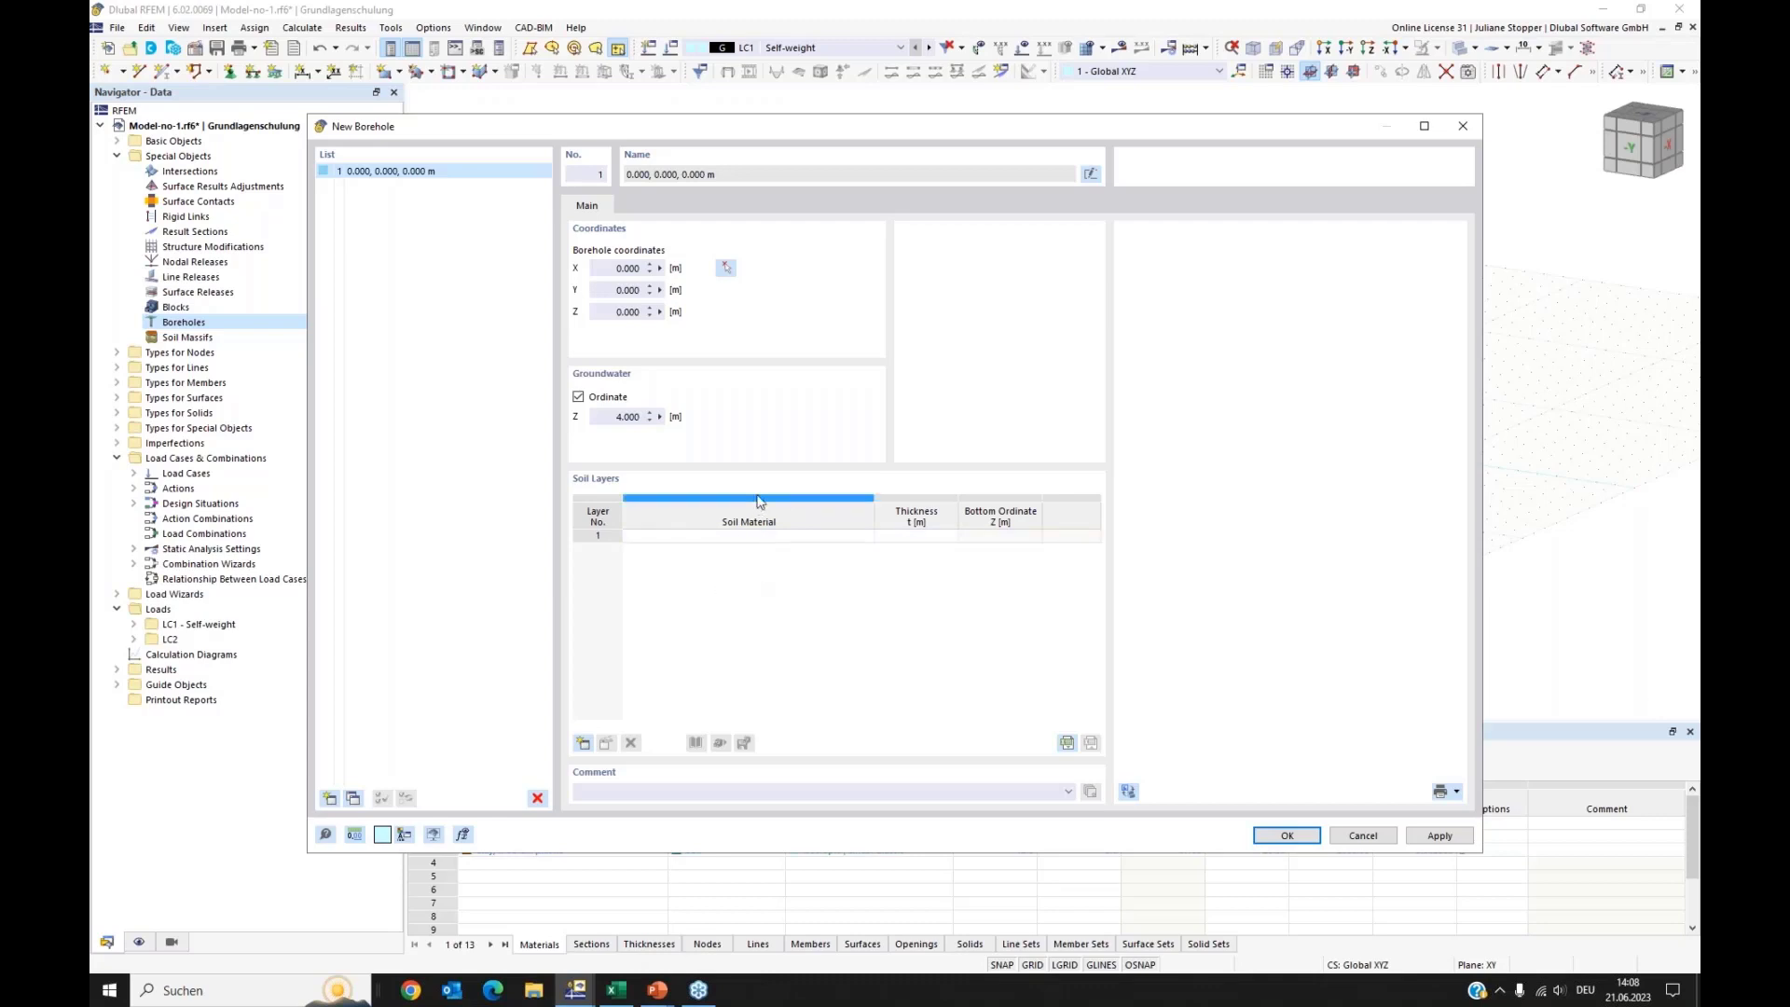
left_click(810, 537)
left_click(812, 539)
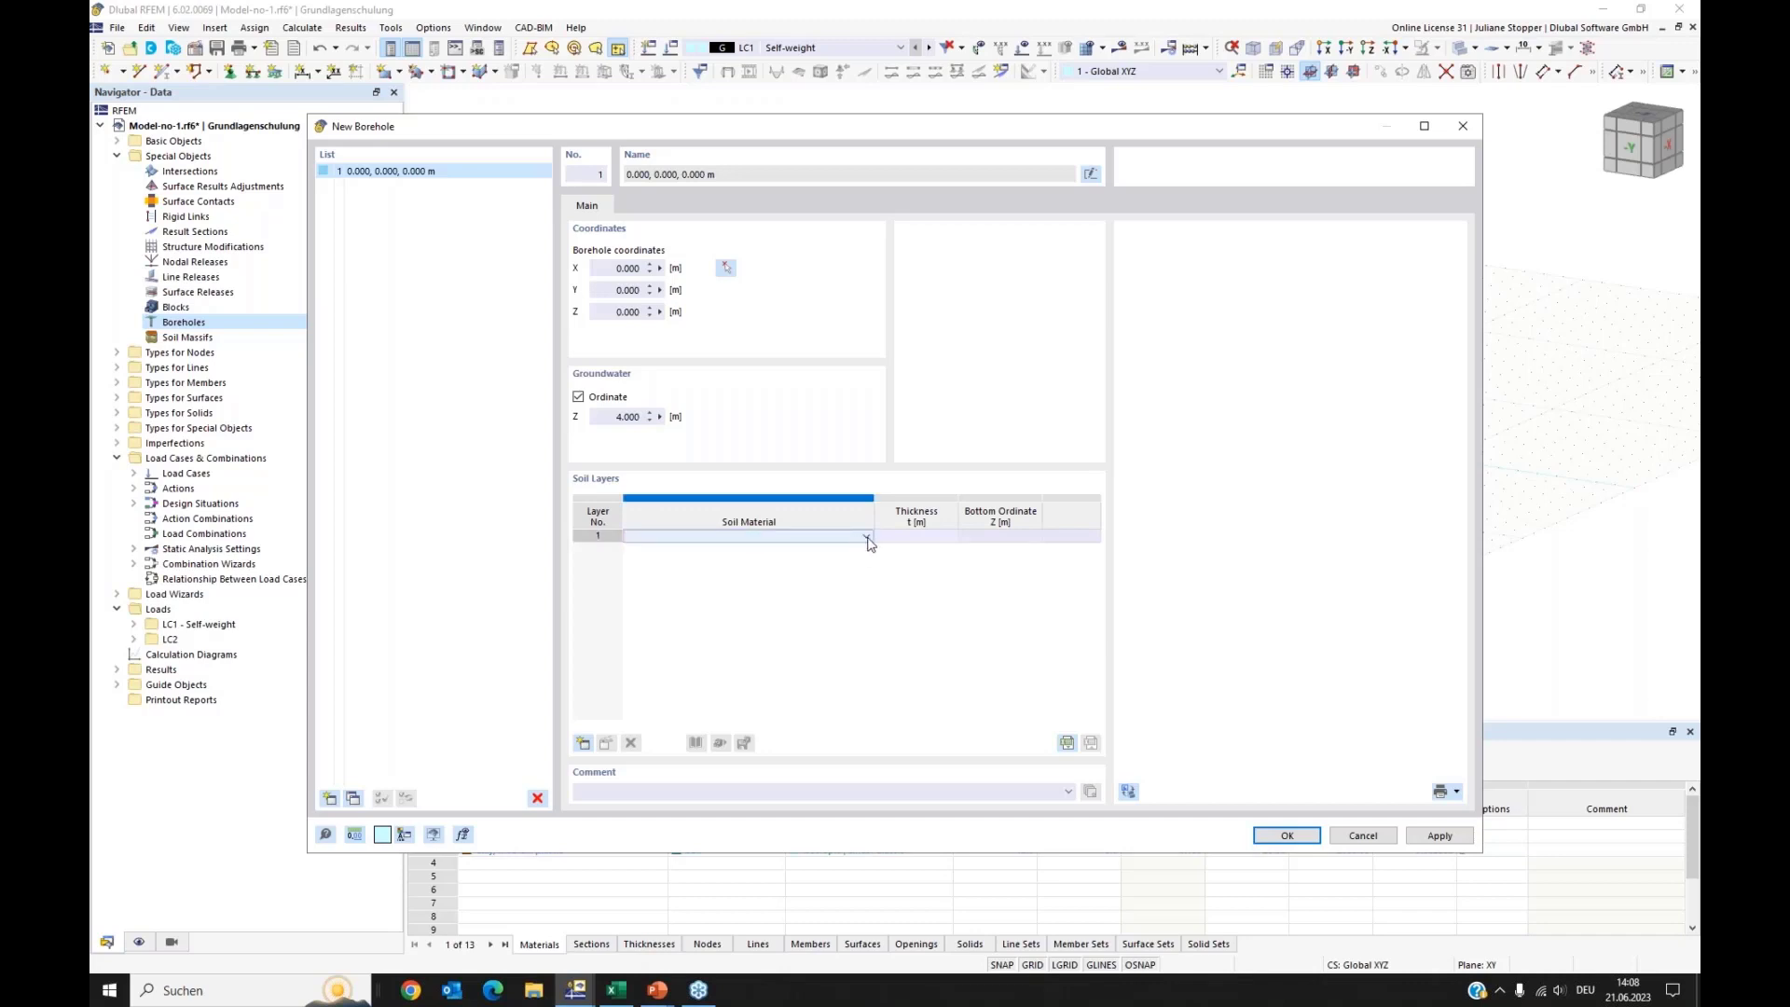
left_click(866, 539)
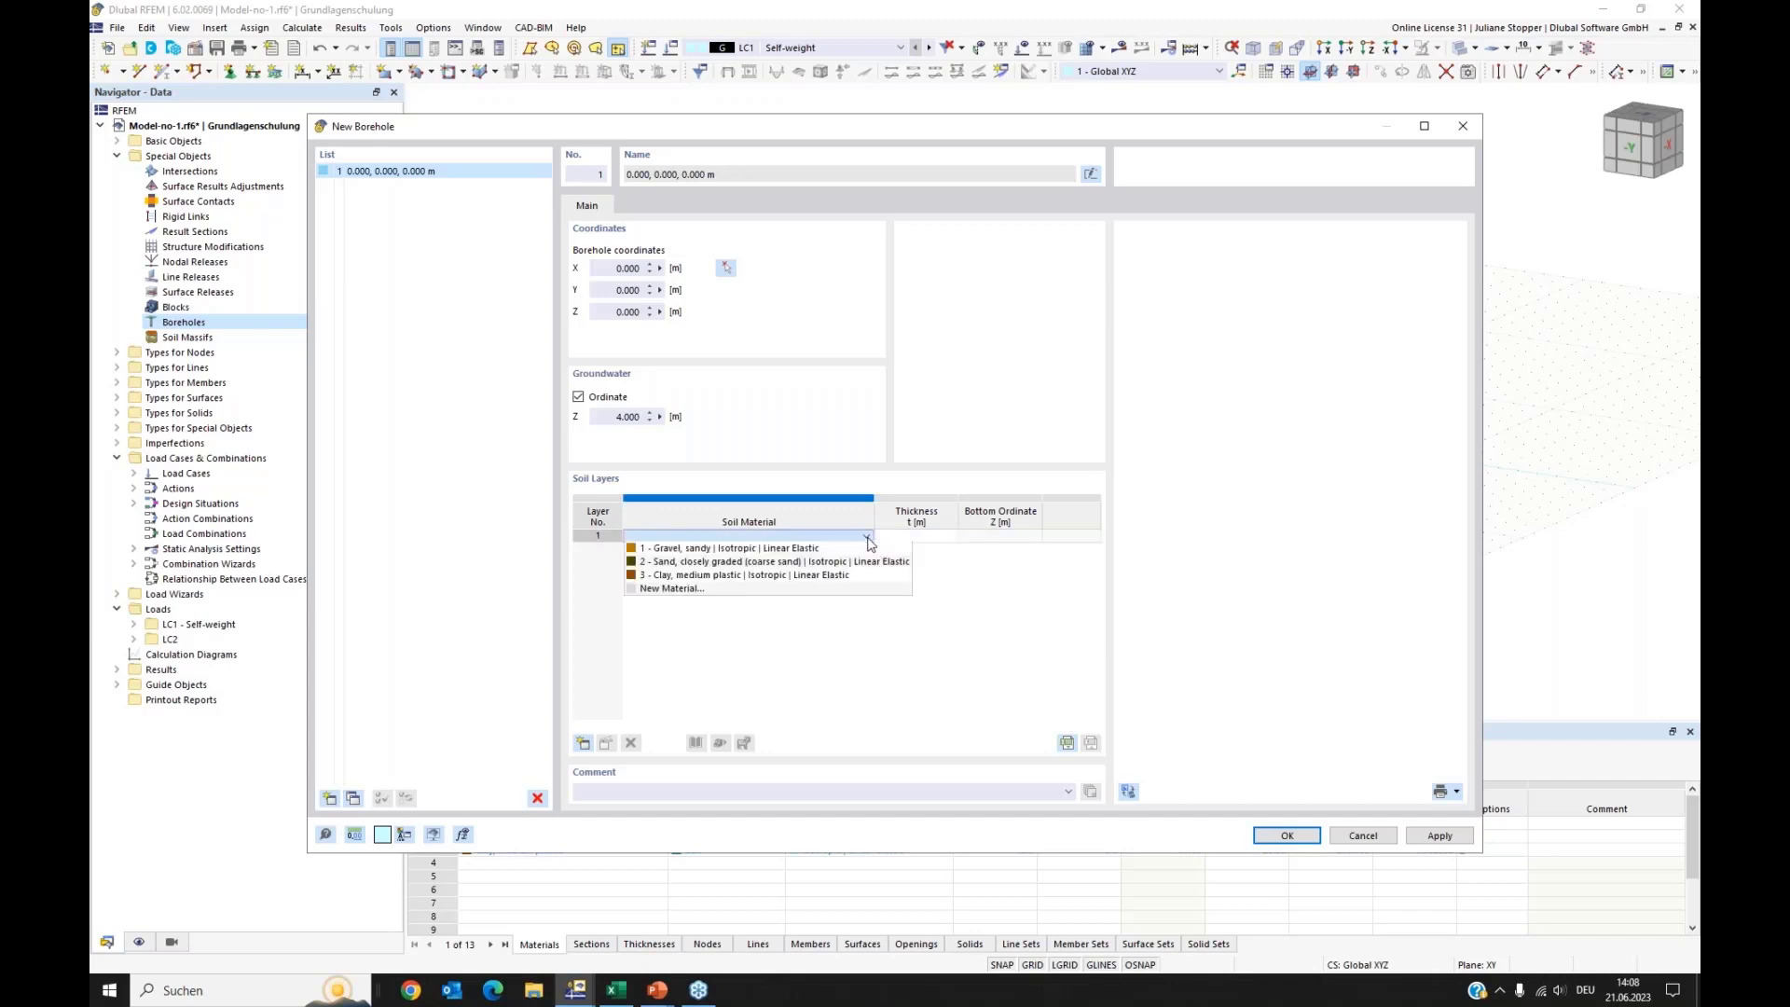
left_click(826, 565)
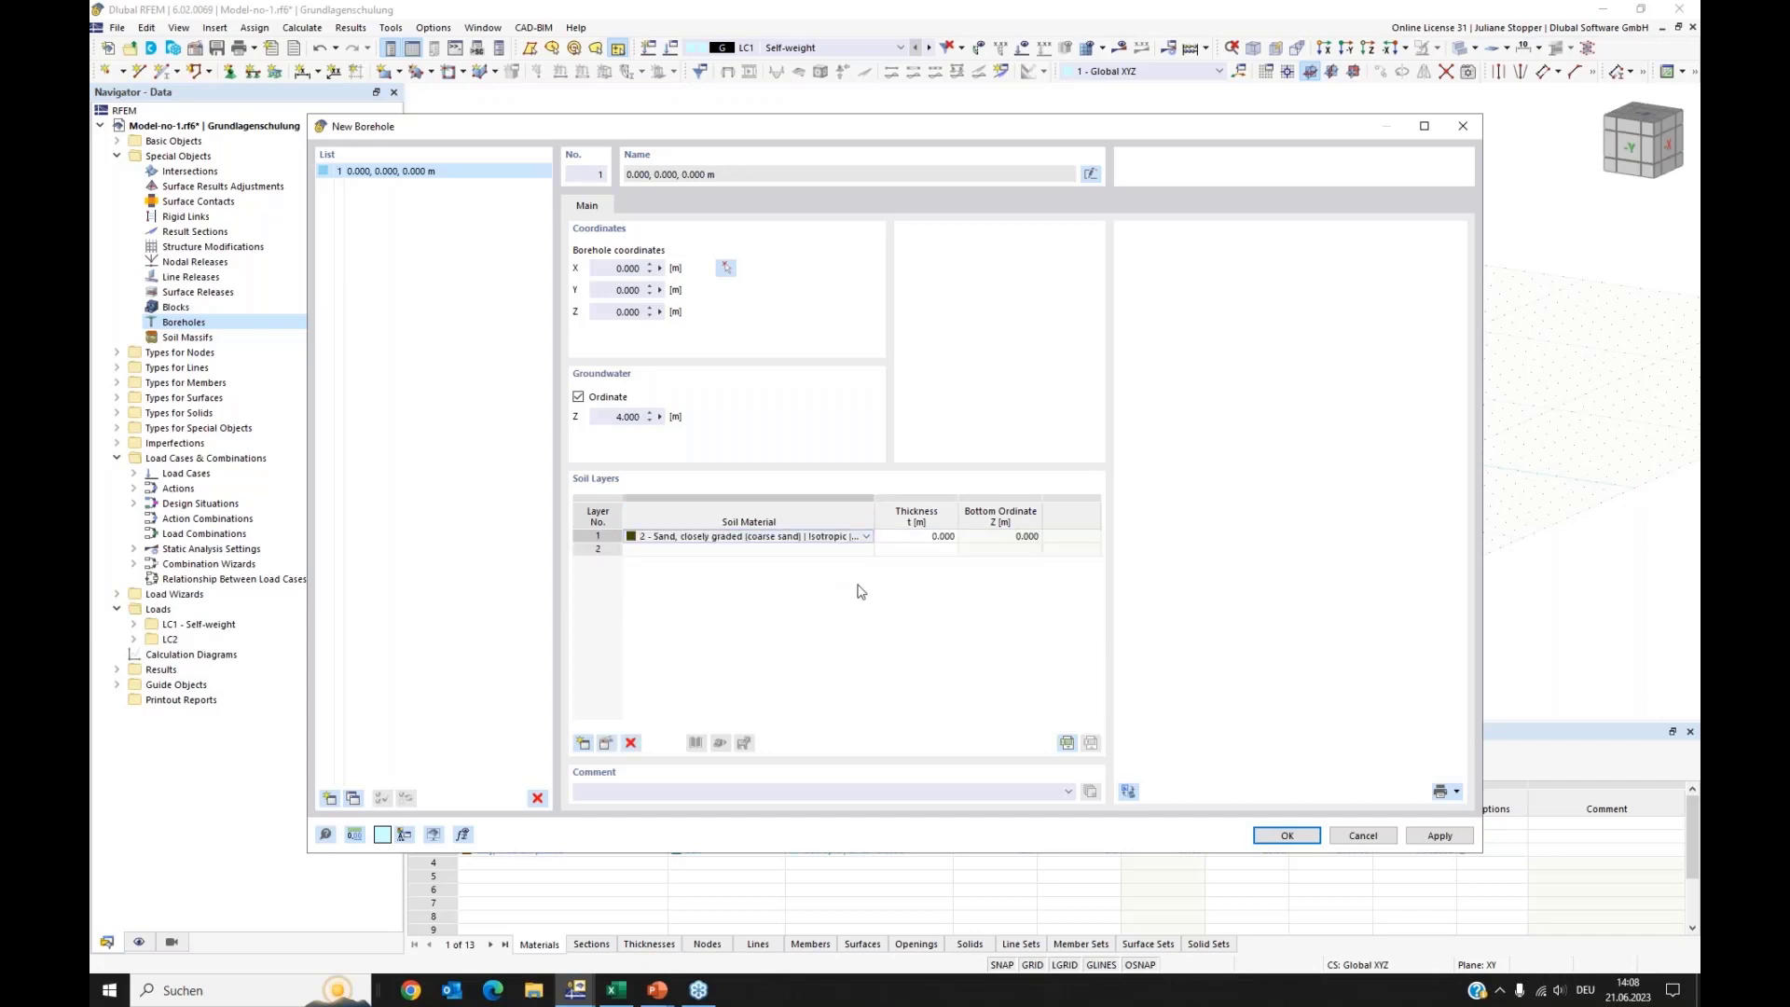
left_click(915, 538)
left_click(915, 539)
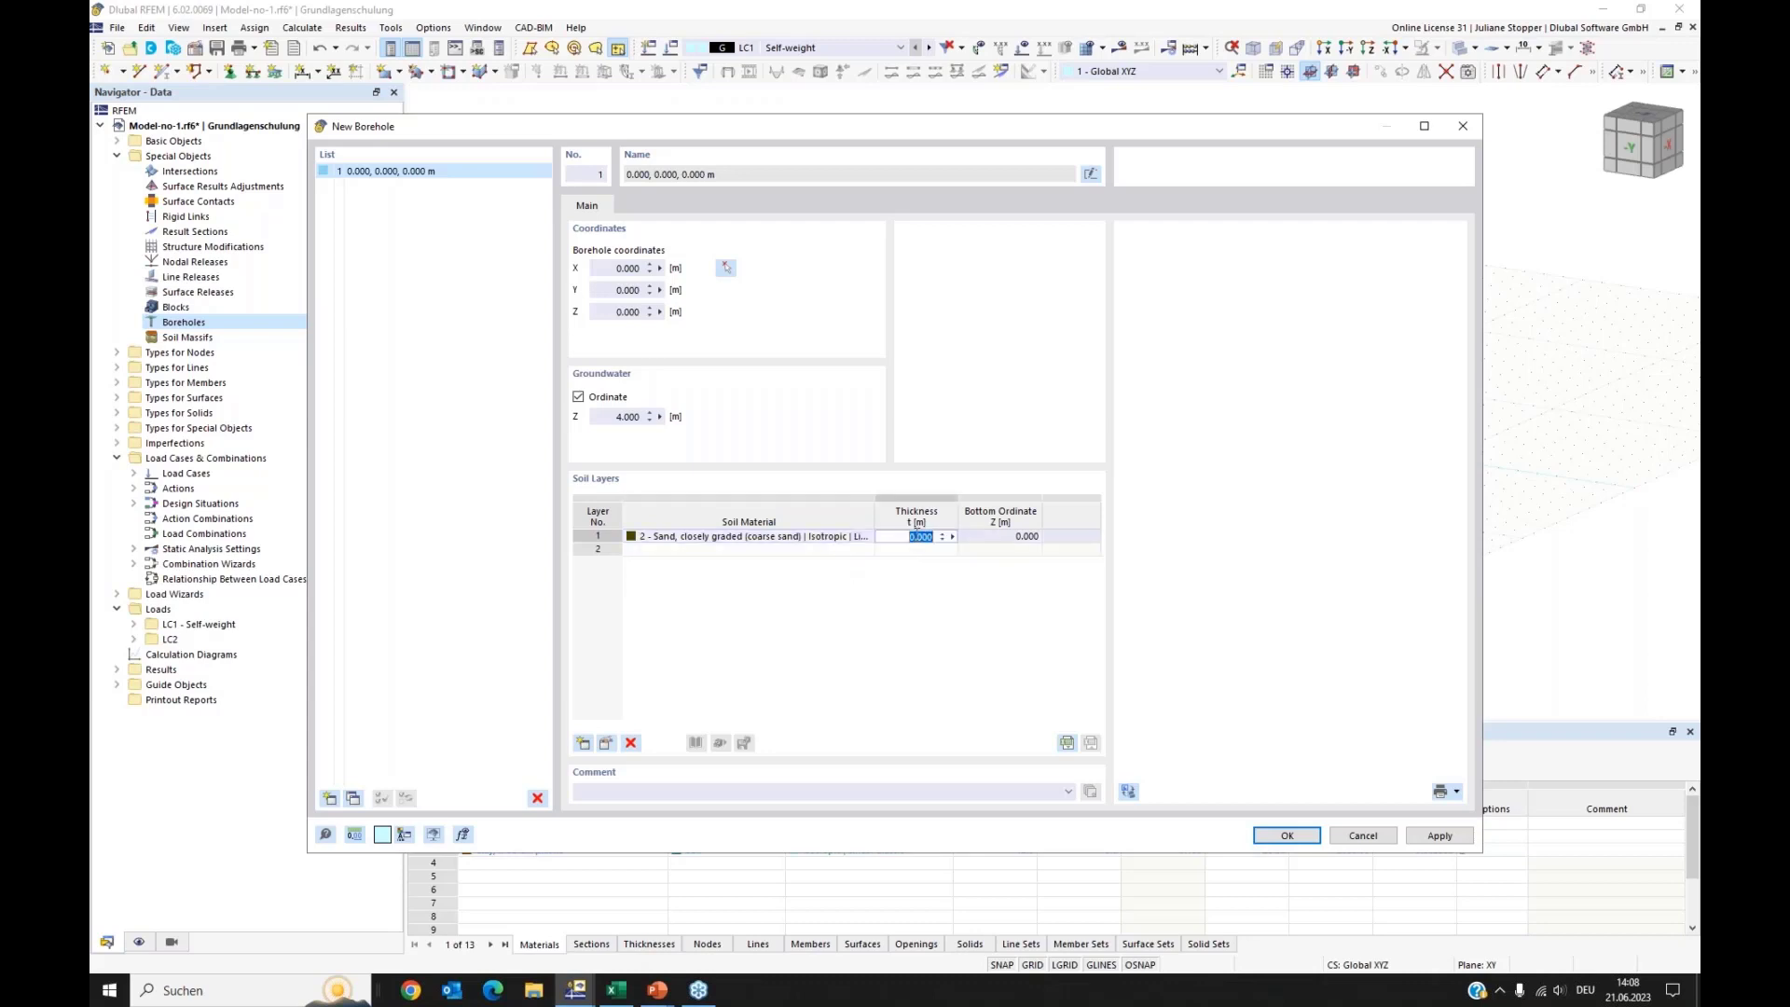
type("2.5")
key("Return")
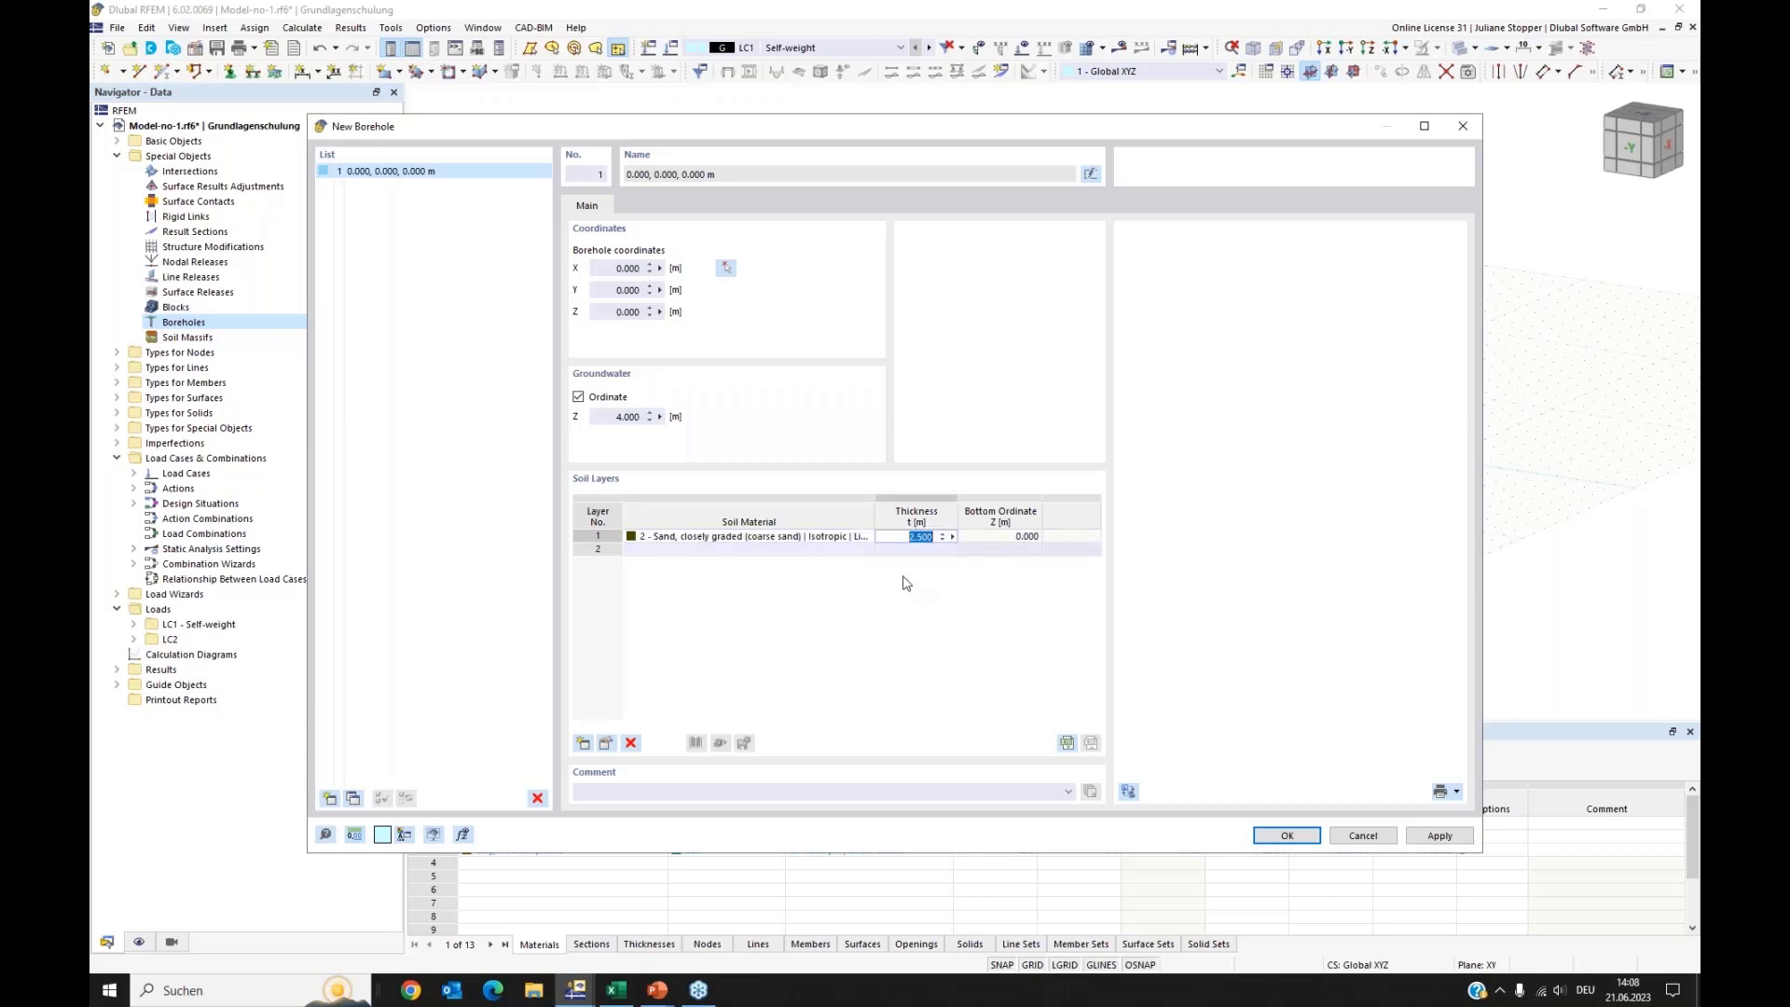
Step: Add a second soil layer of Clay, medium plastic with a thickness of 2 m to the borehole
left_click(777, 550)
left_click(833, 550)
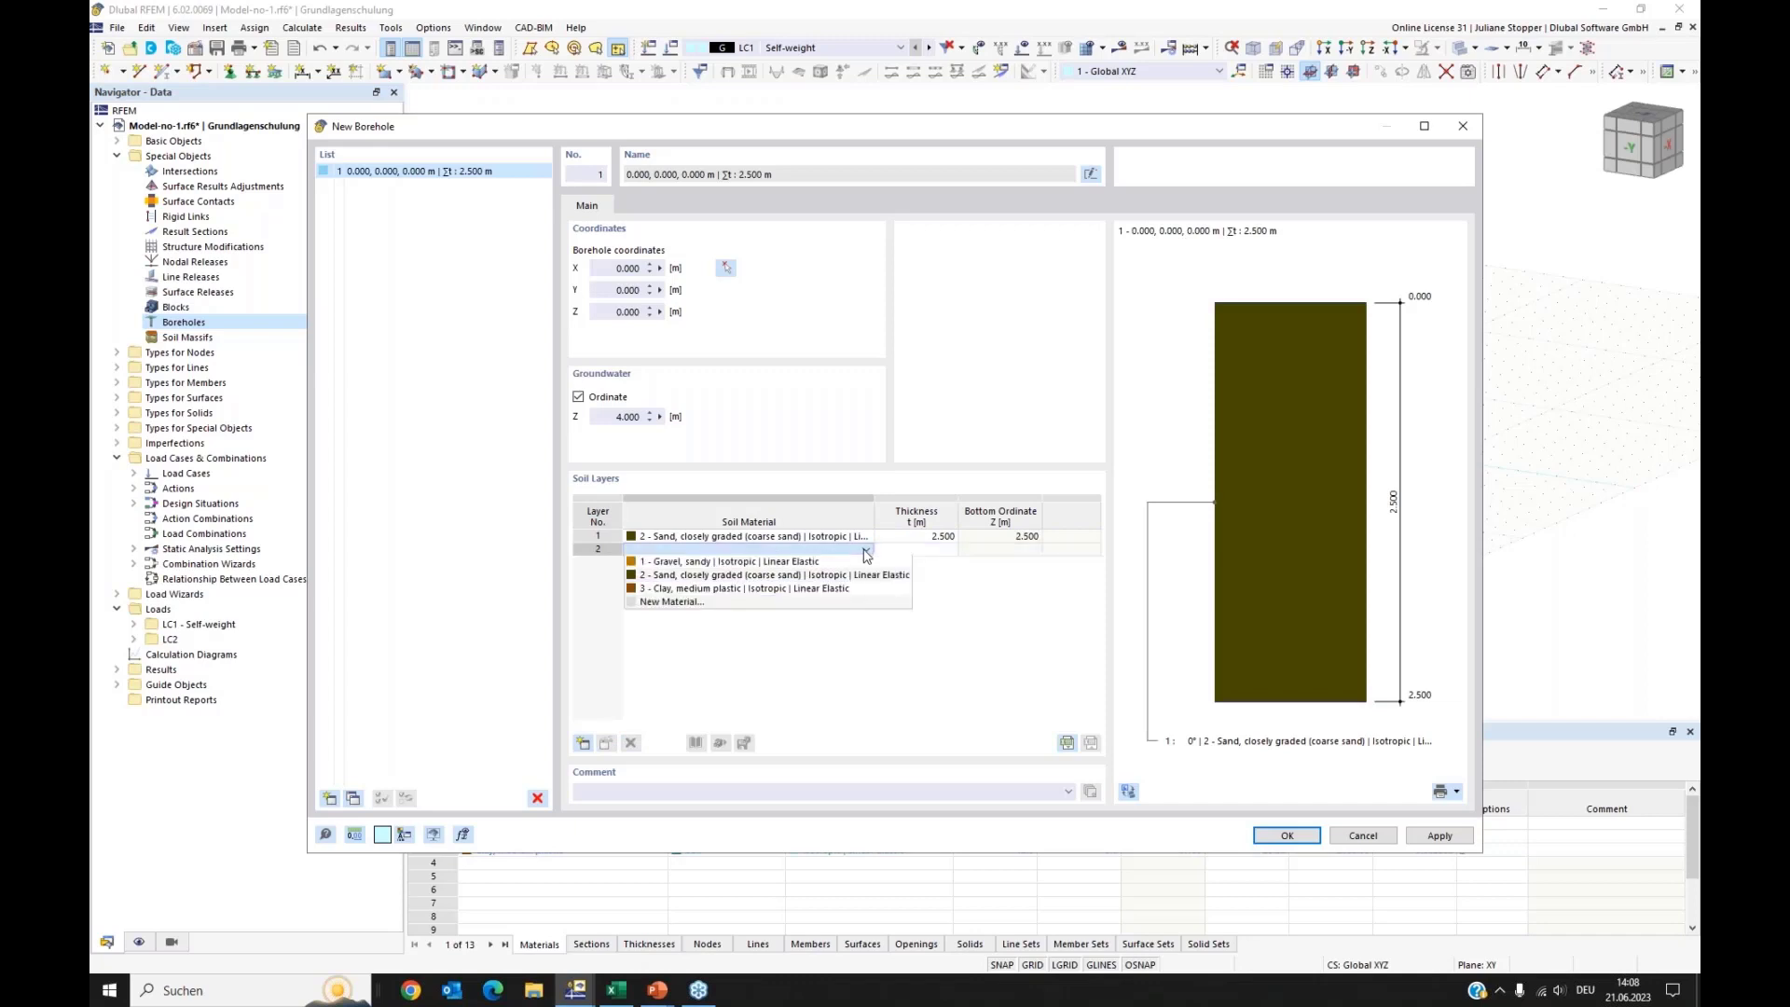
left_click(824, 589)
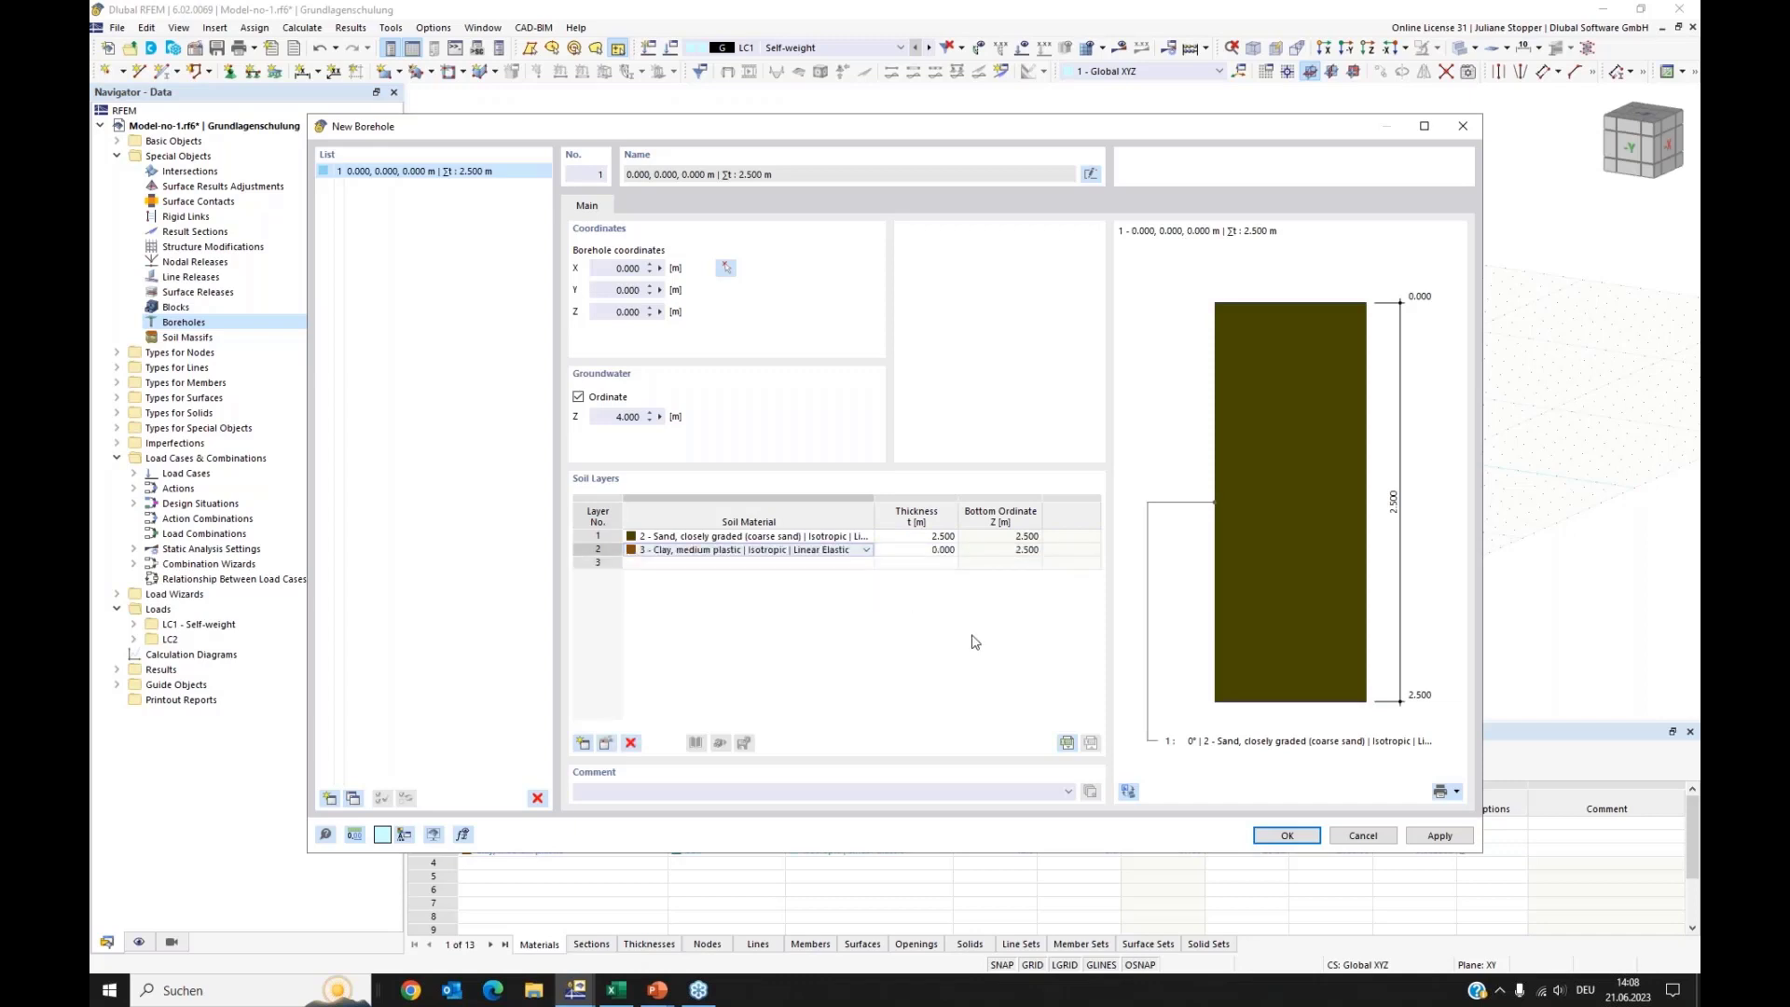
left_click(934, 550)
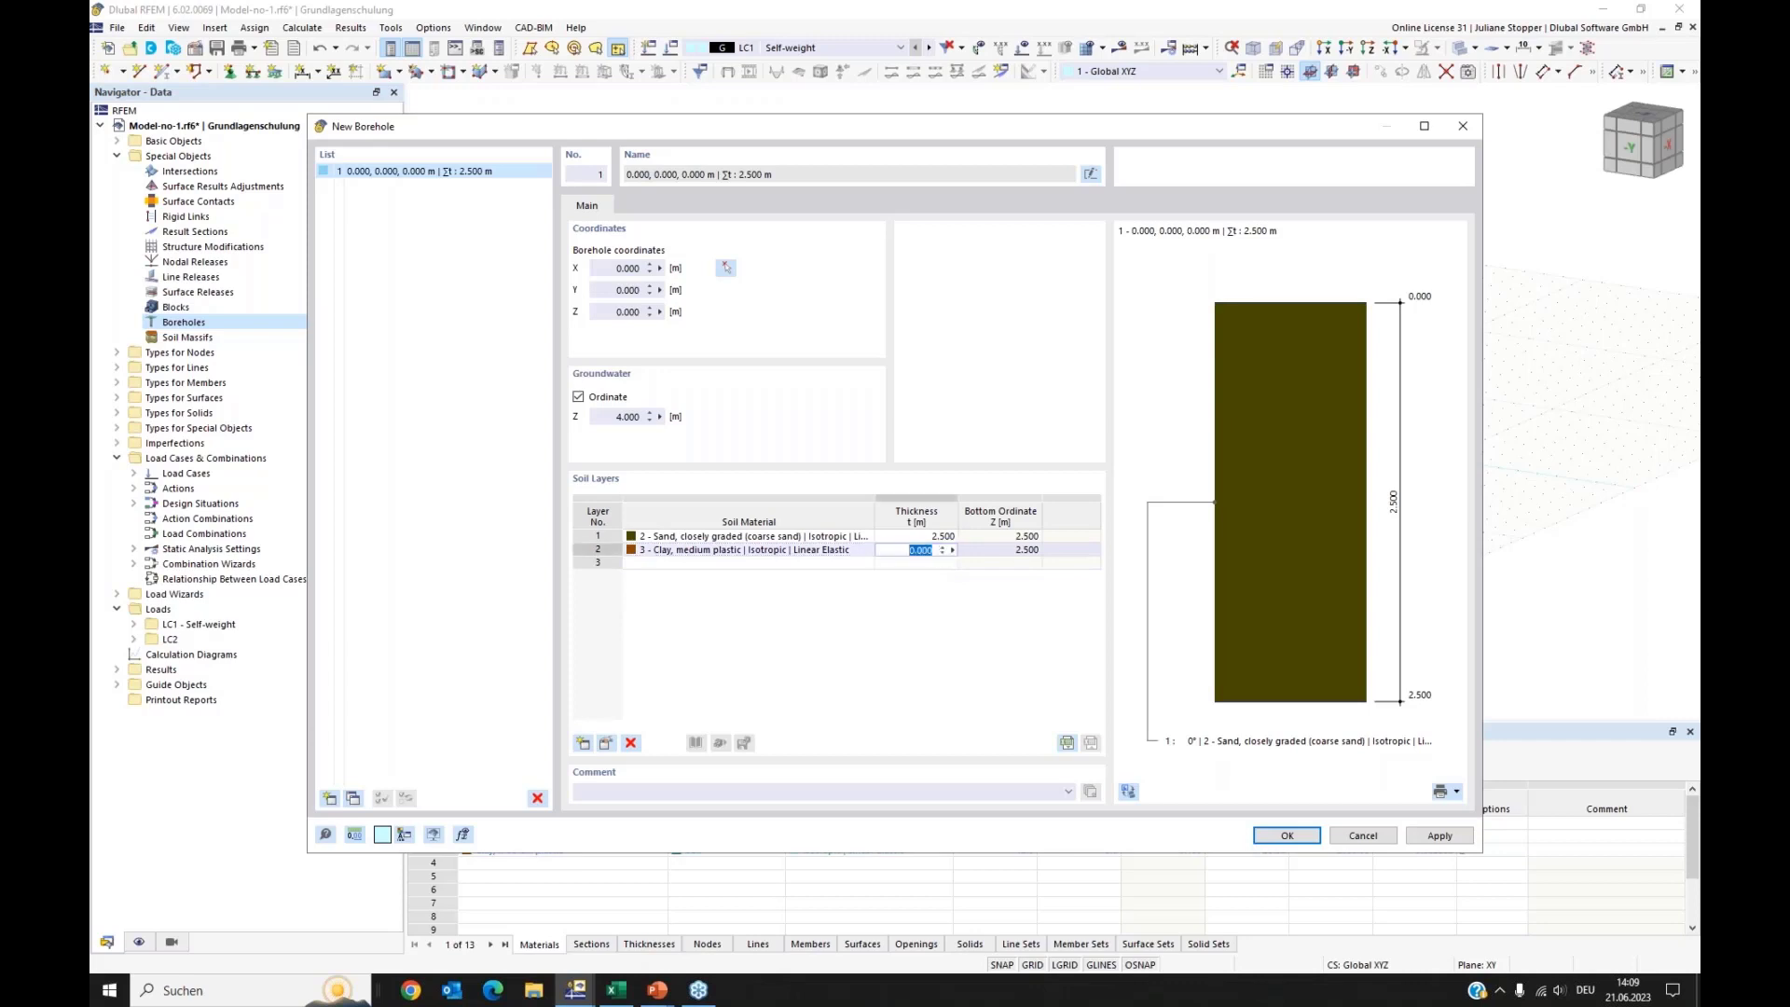
type("2")
left_click(946, 684)
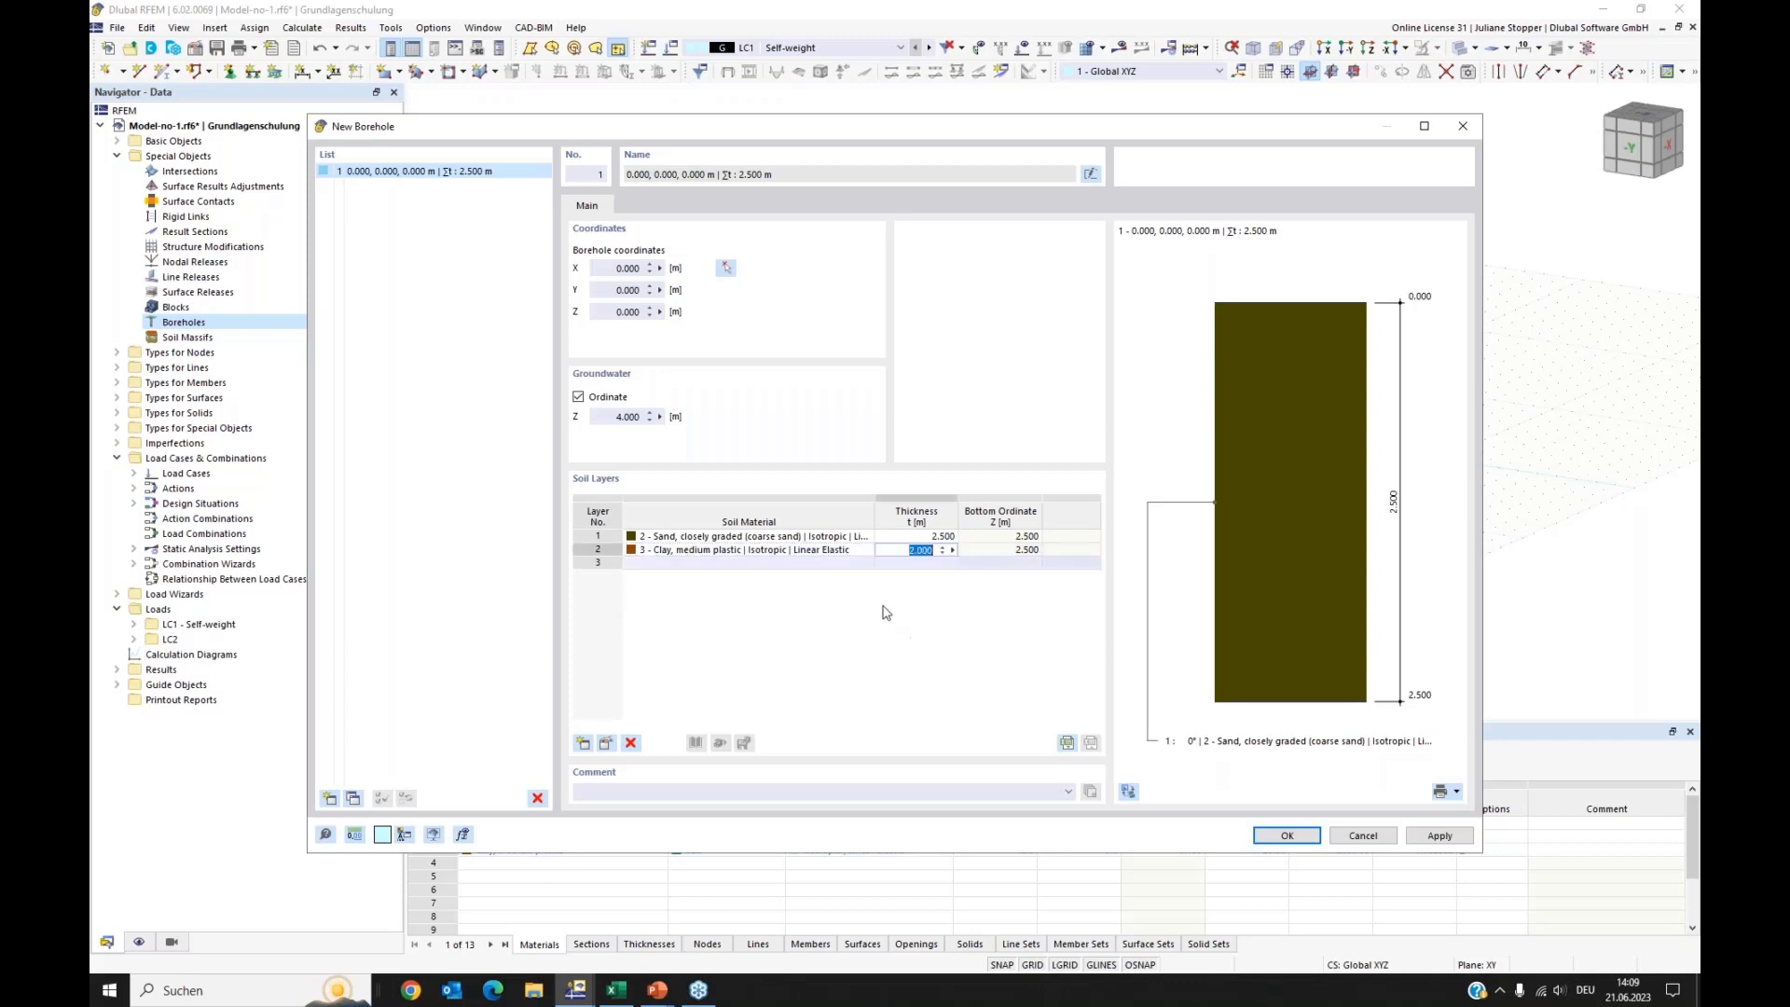
Step: Add a third soil layer of Gravel, sandy with a thickness of 15 m and confirm the borehole
left_click(869, 564)
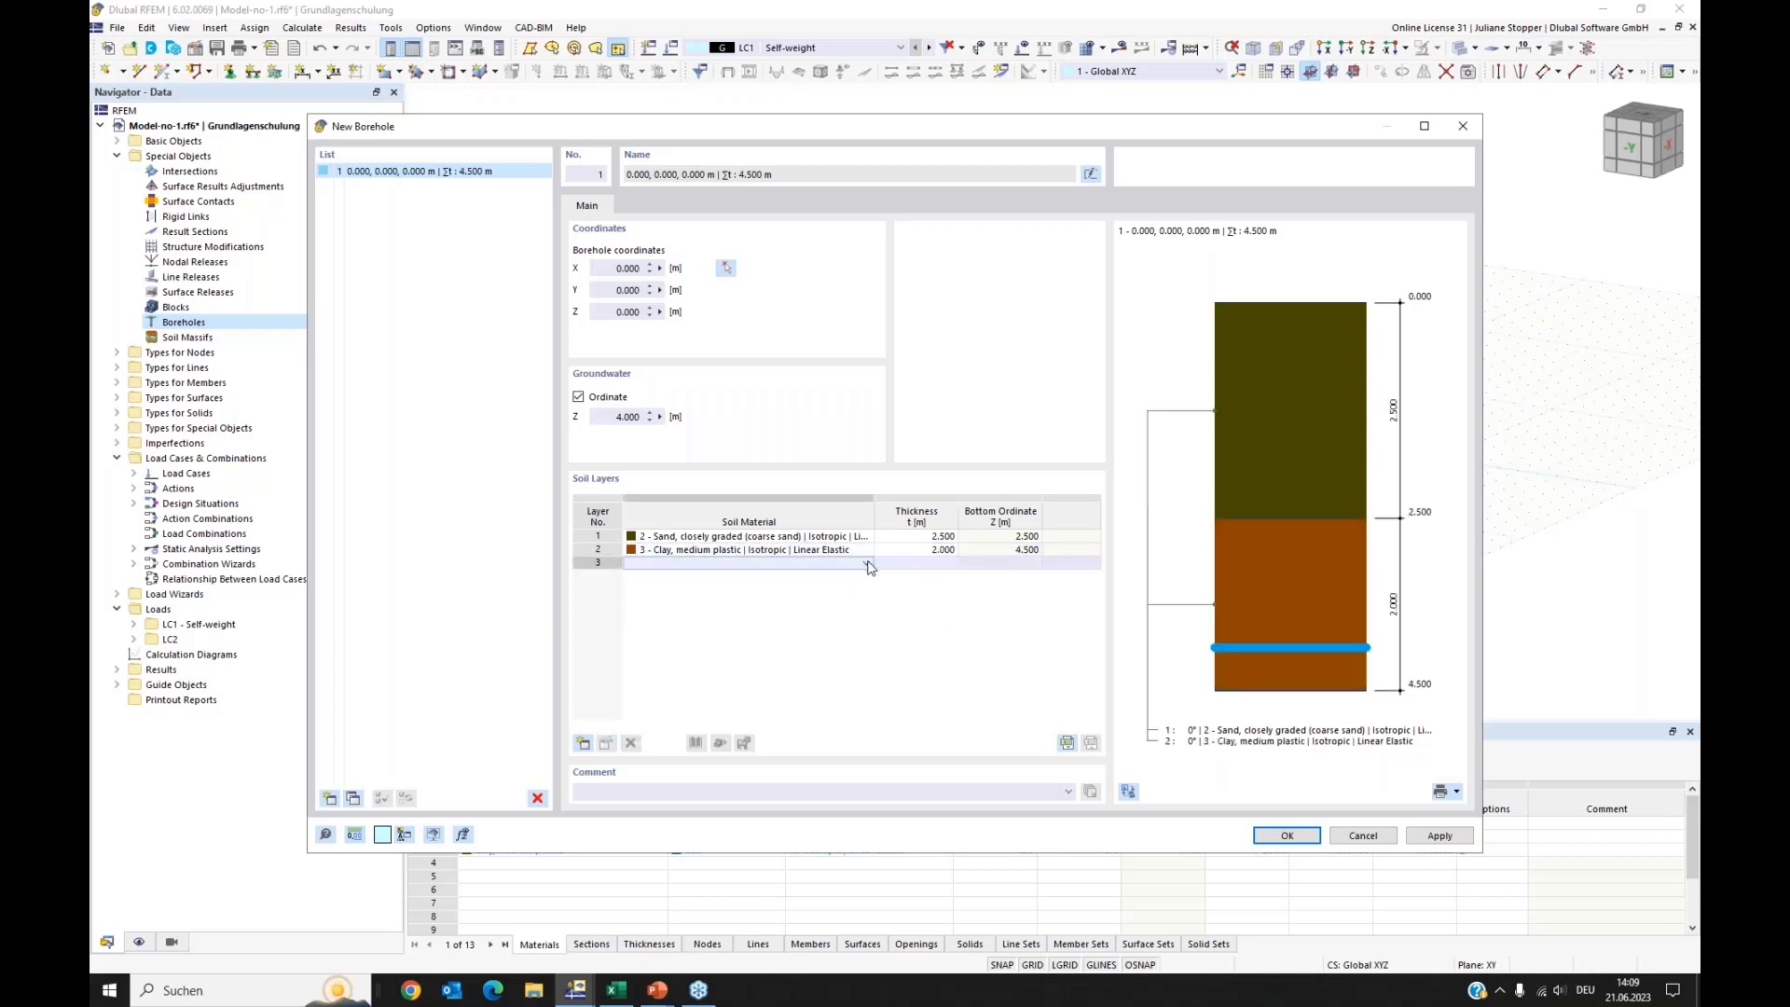
left_click(867, 564)
left_click(832, 575)
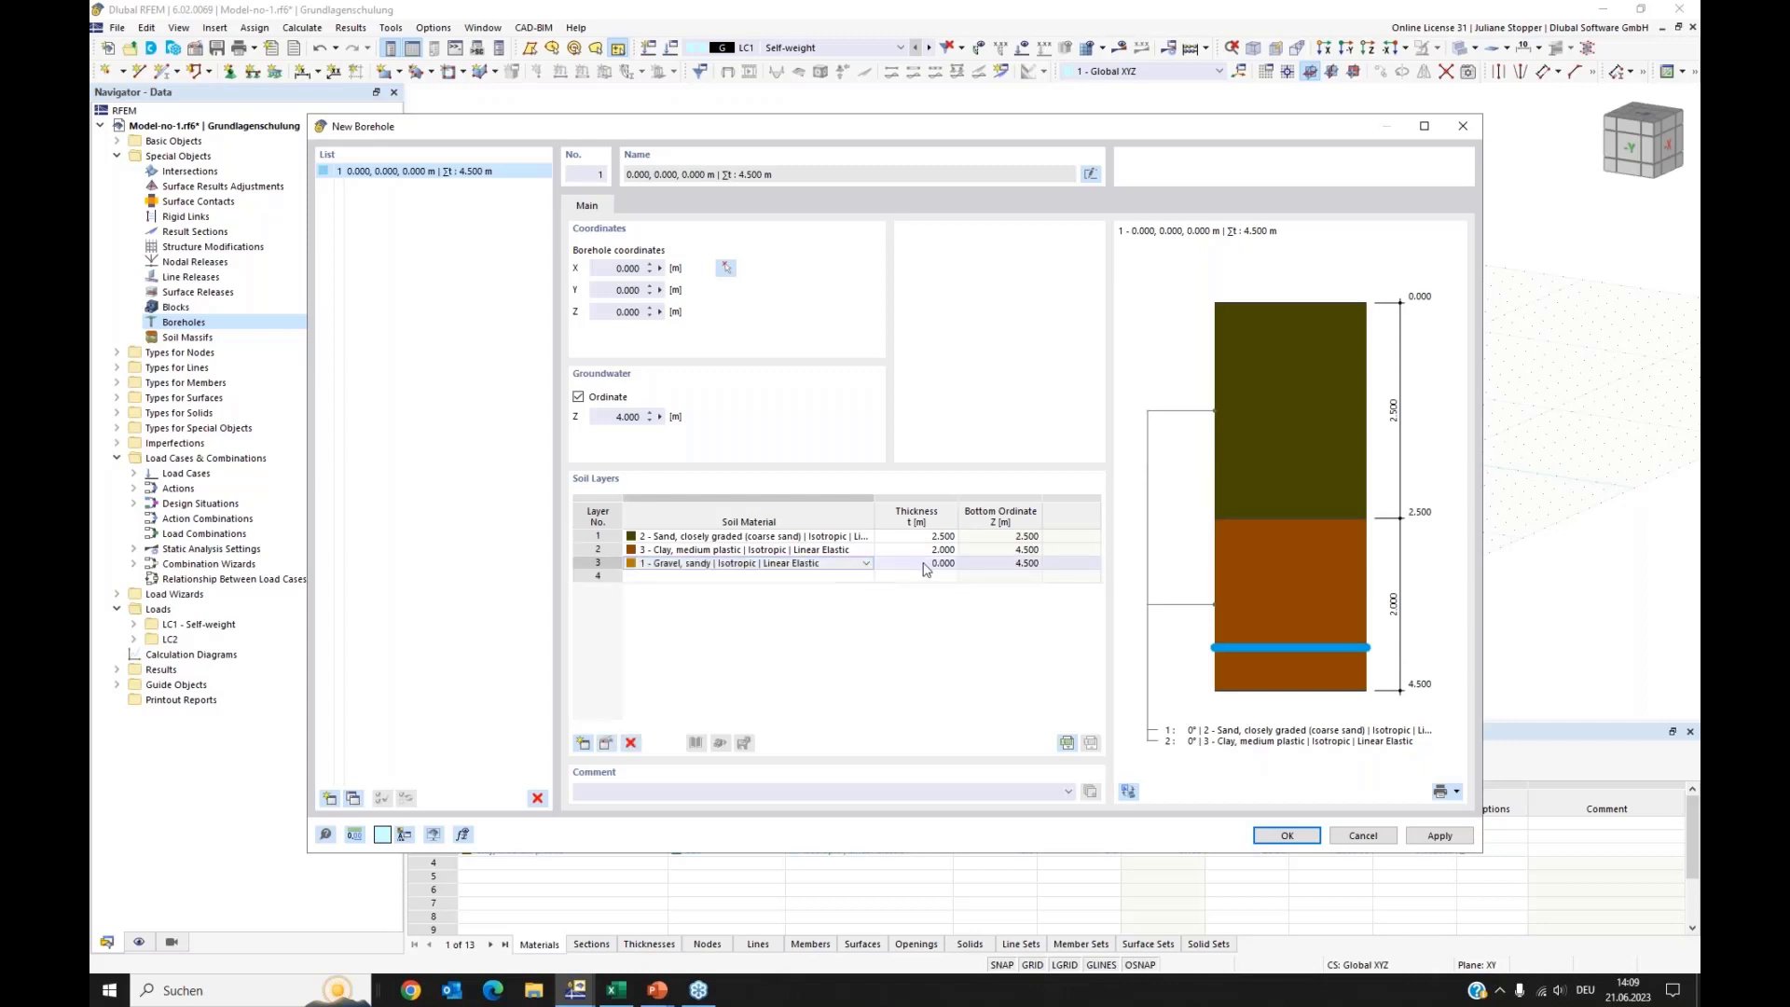
left_click(924, 564)
type("15")
key("Return")
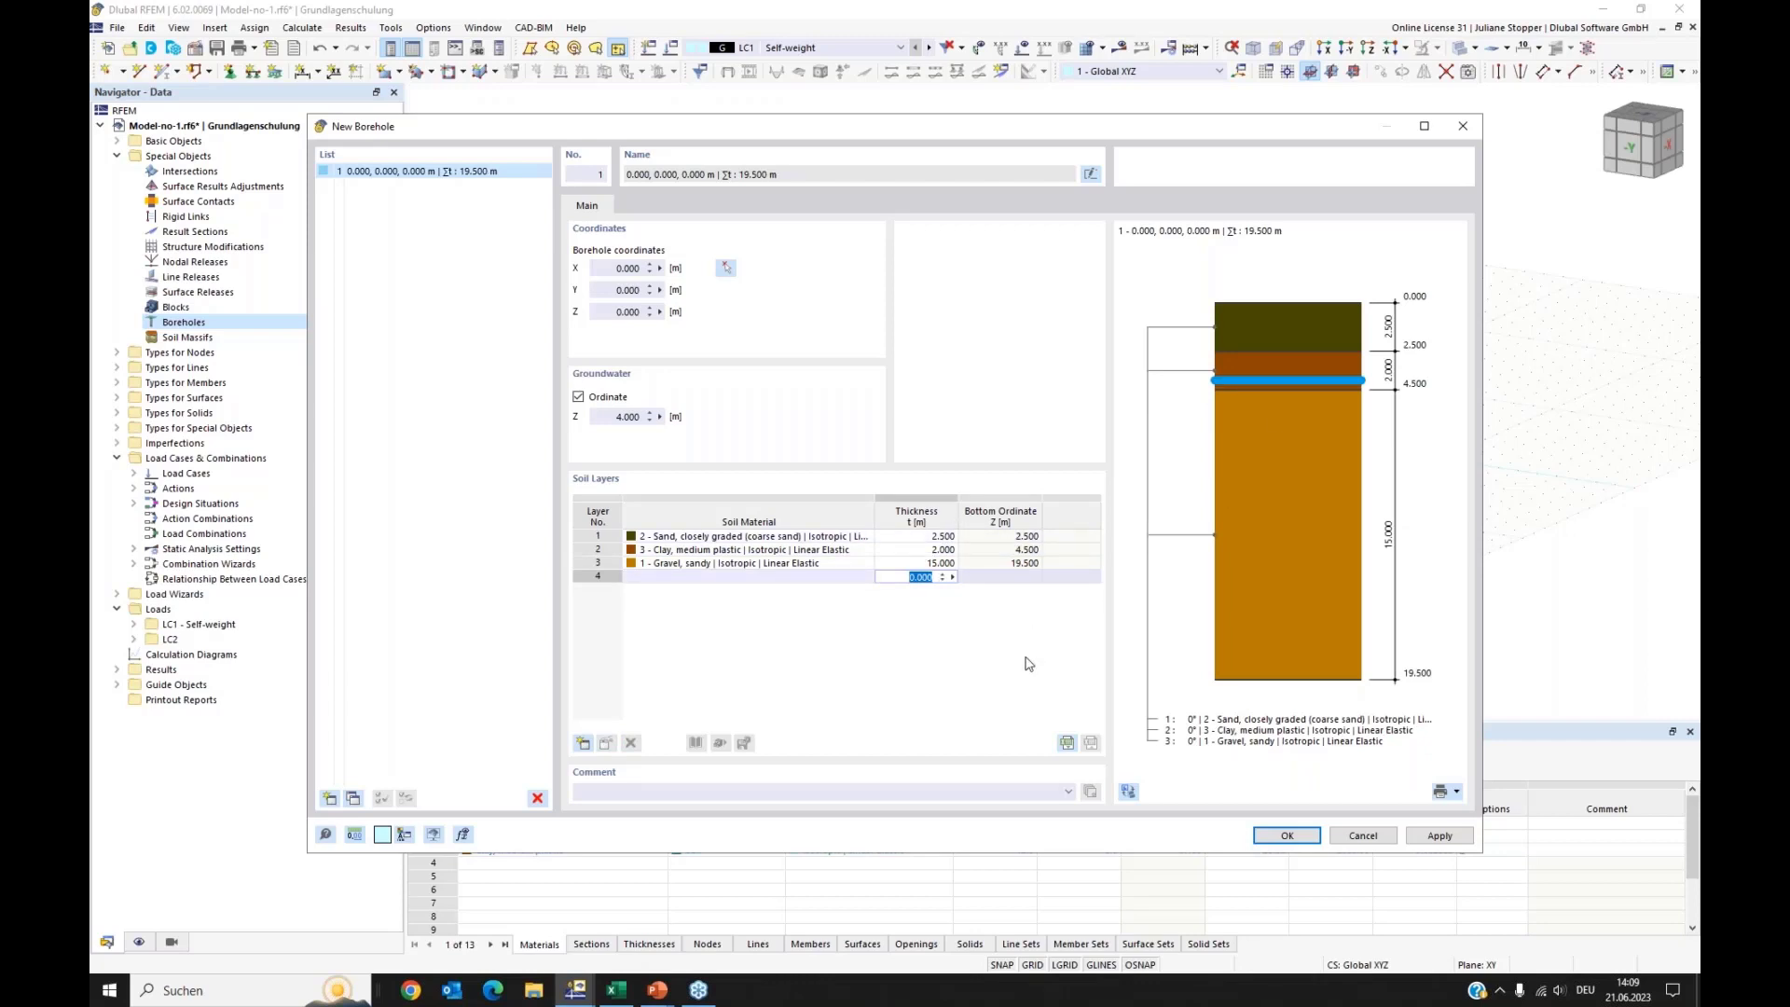
left_click(1286, 835)
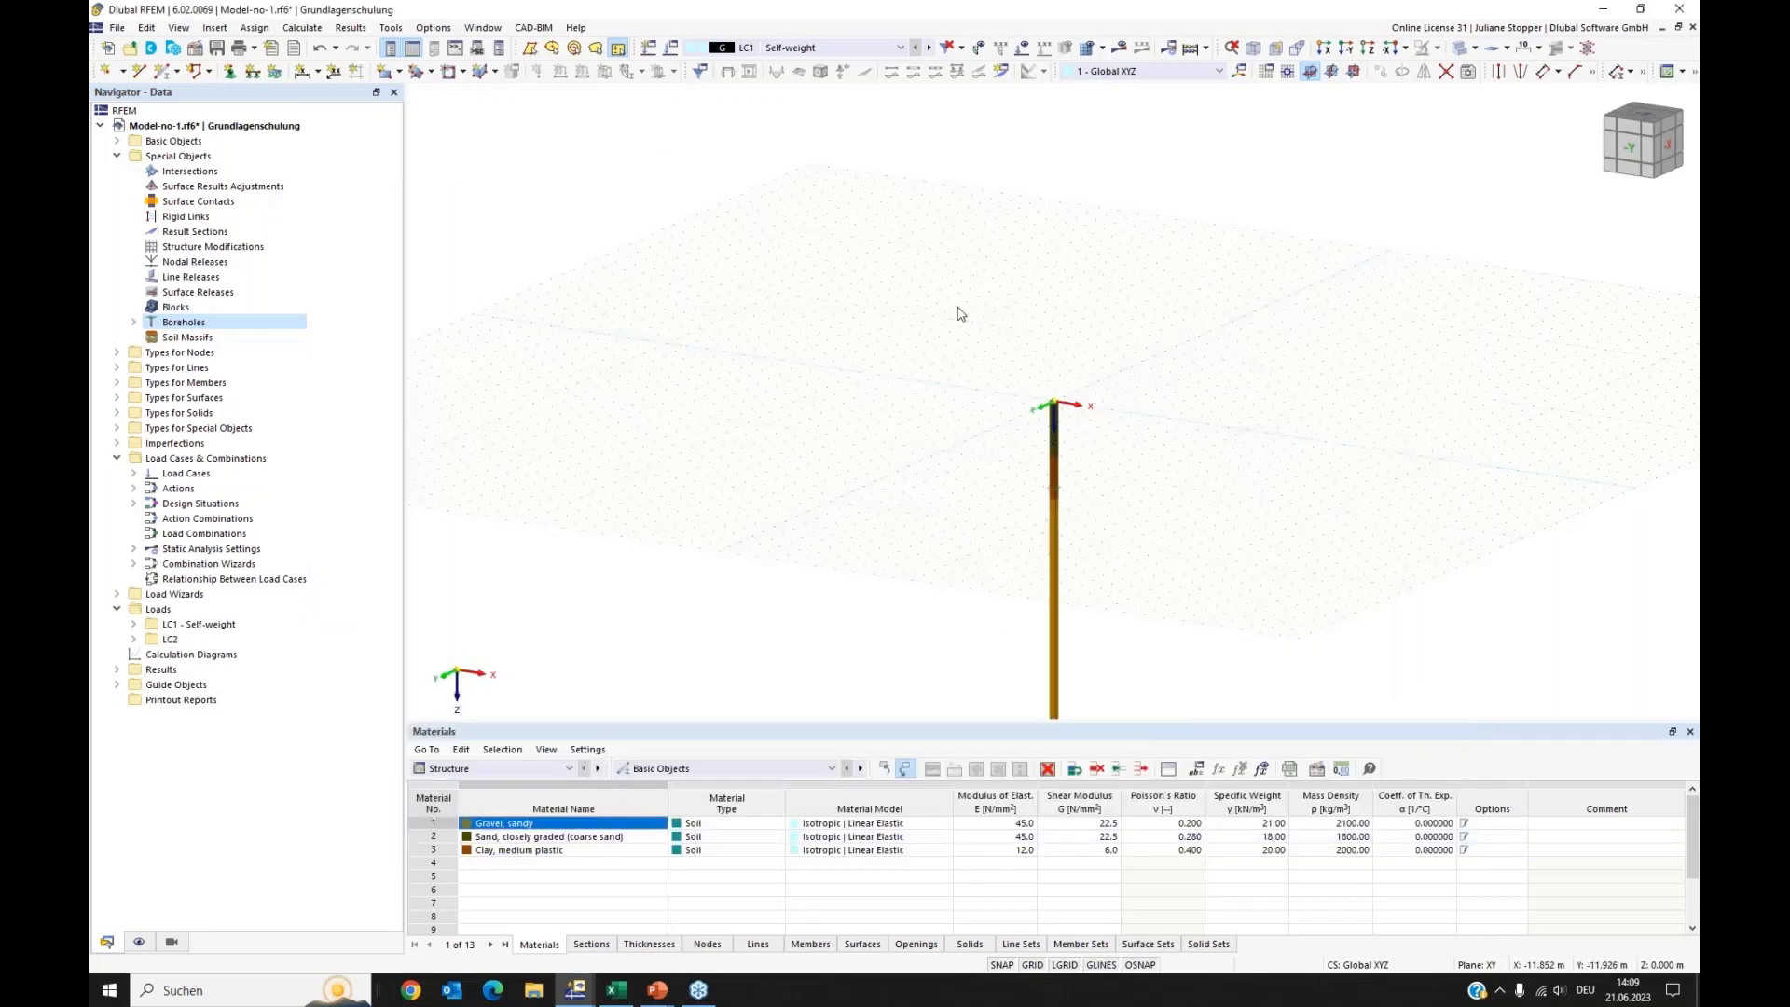
Step: Hide the work plane grid in the model view
scroll(1034, 359, "up", 2)
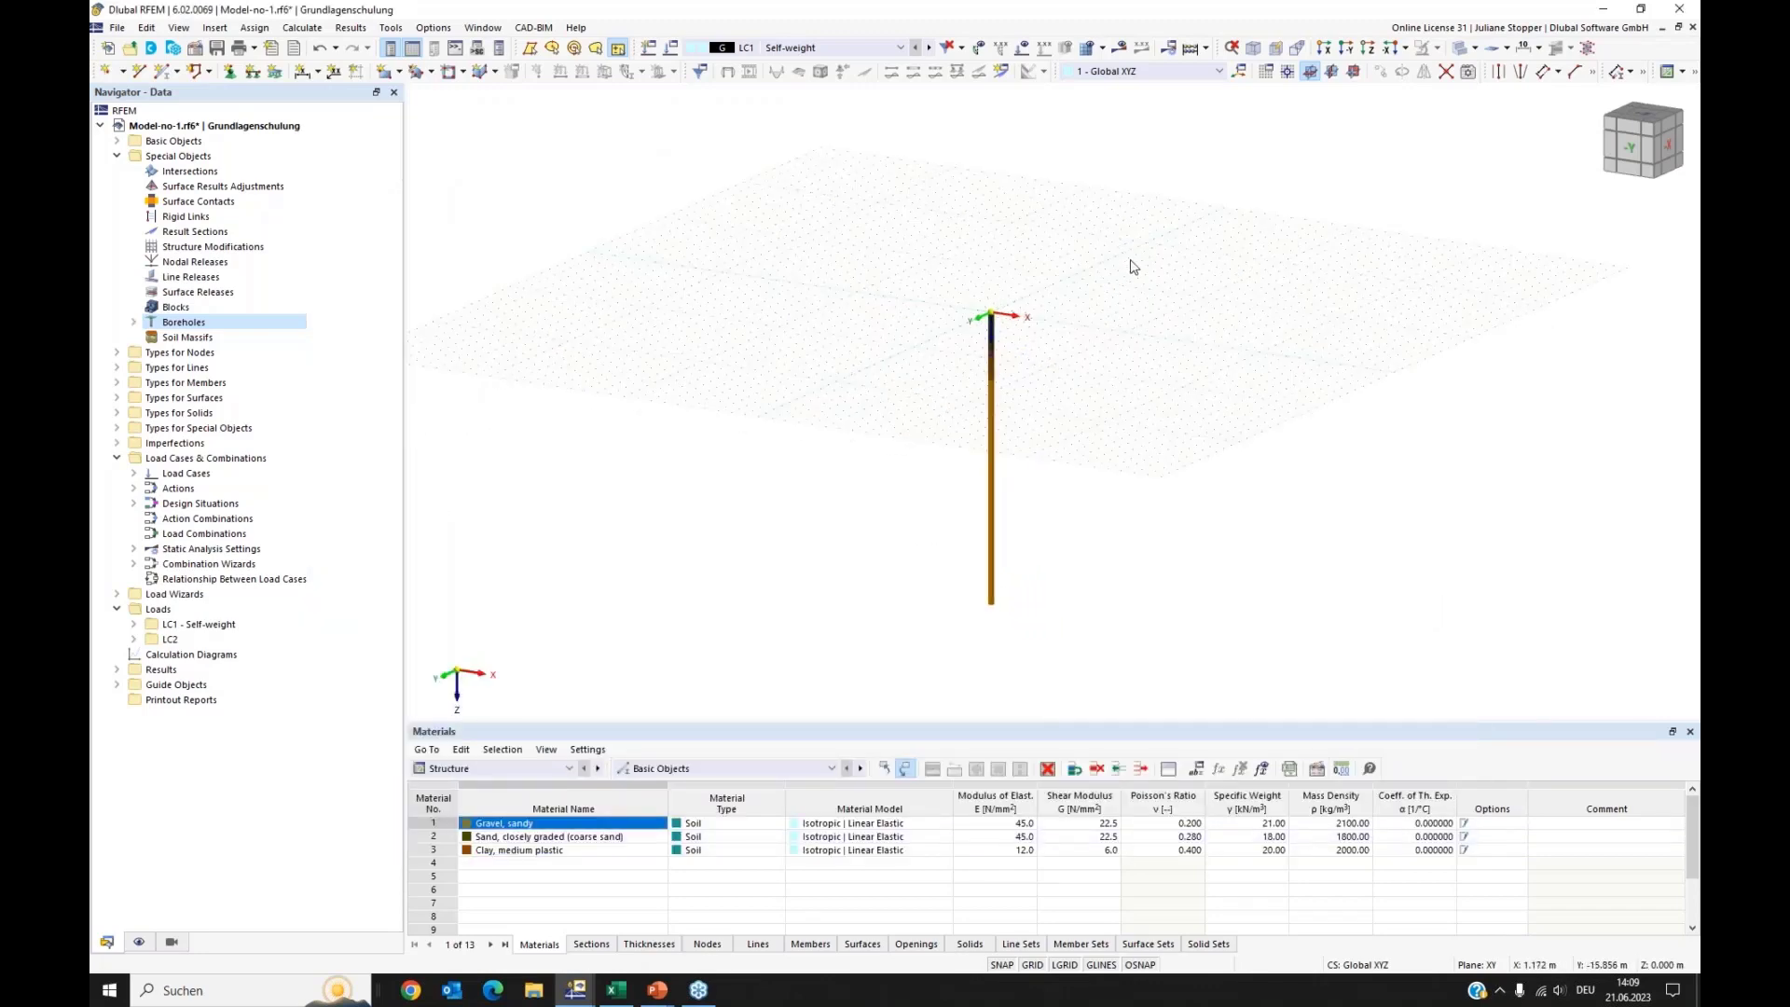
left_click(1267, 74)
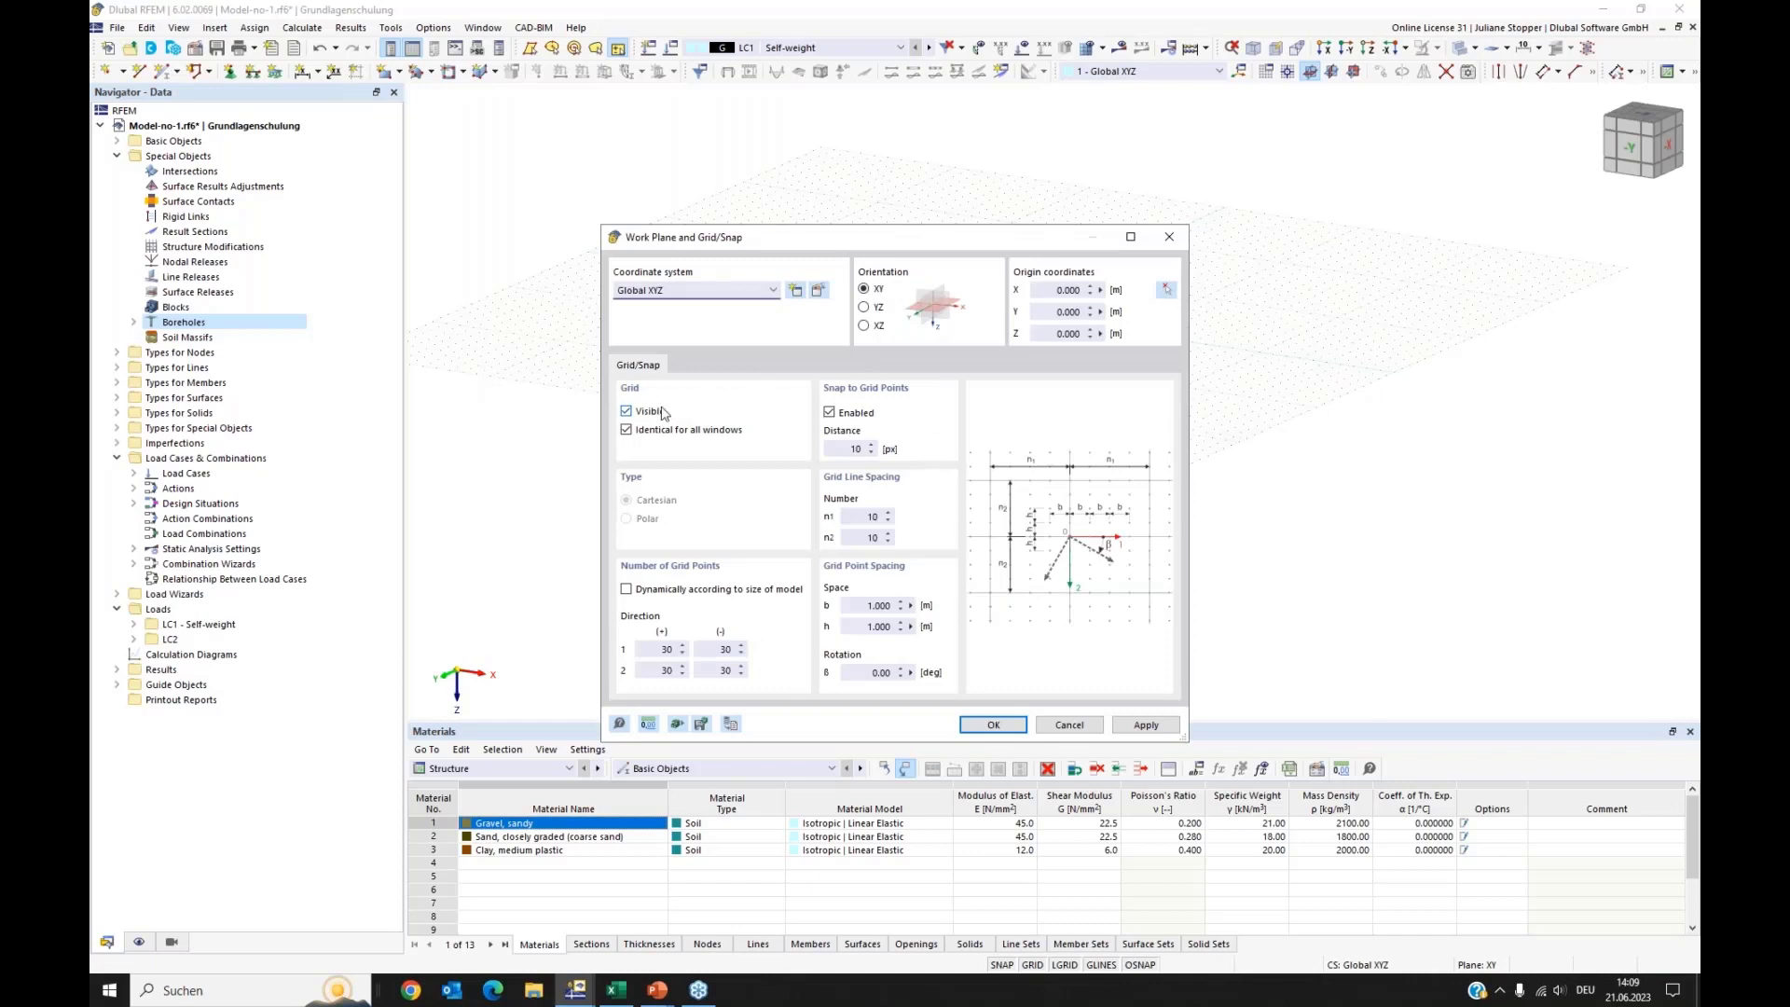
left_click(627, 413)
left_click(985, 726)
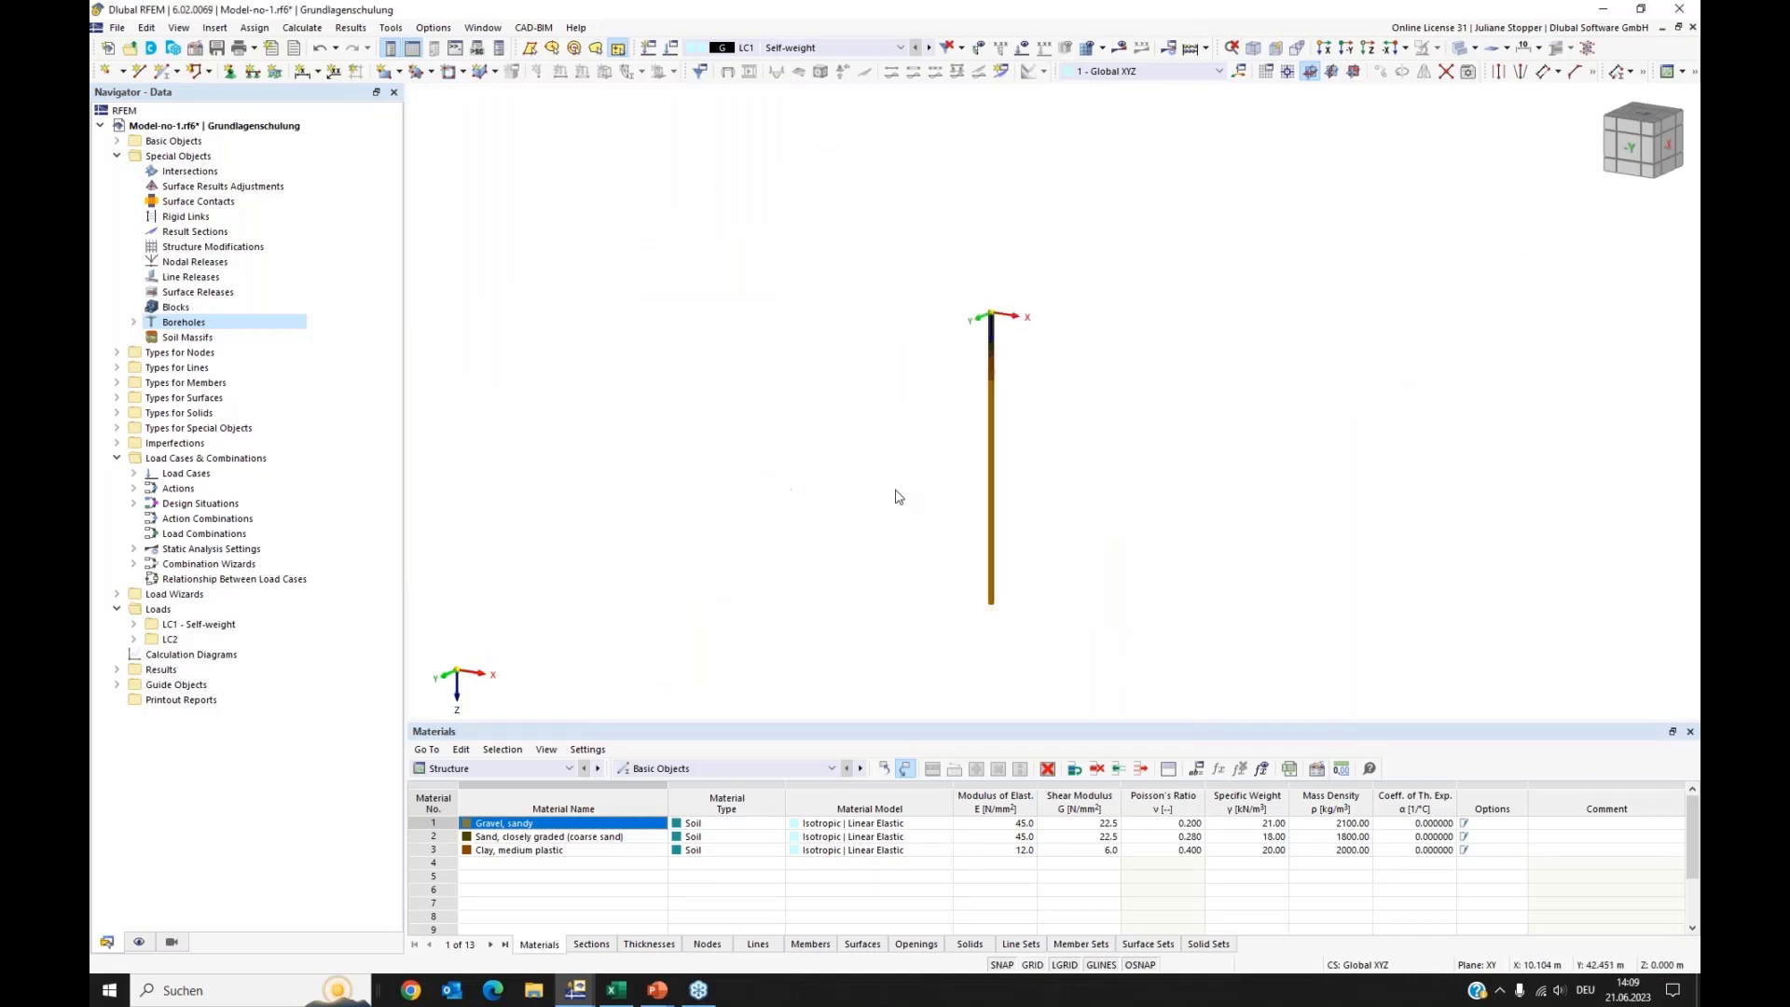
scroll(990, 327, "up", 2)
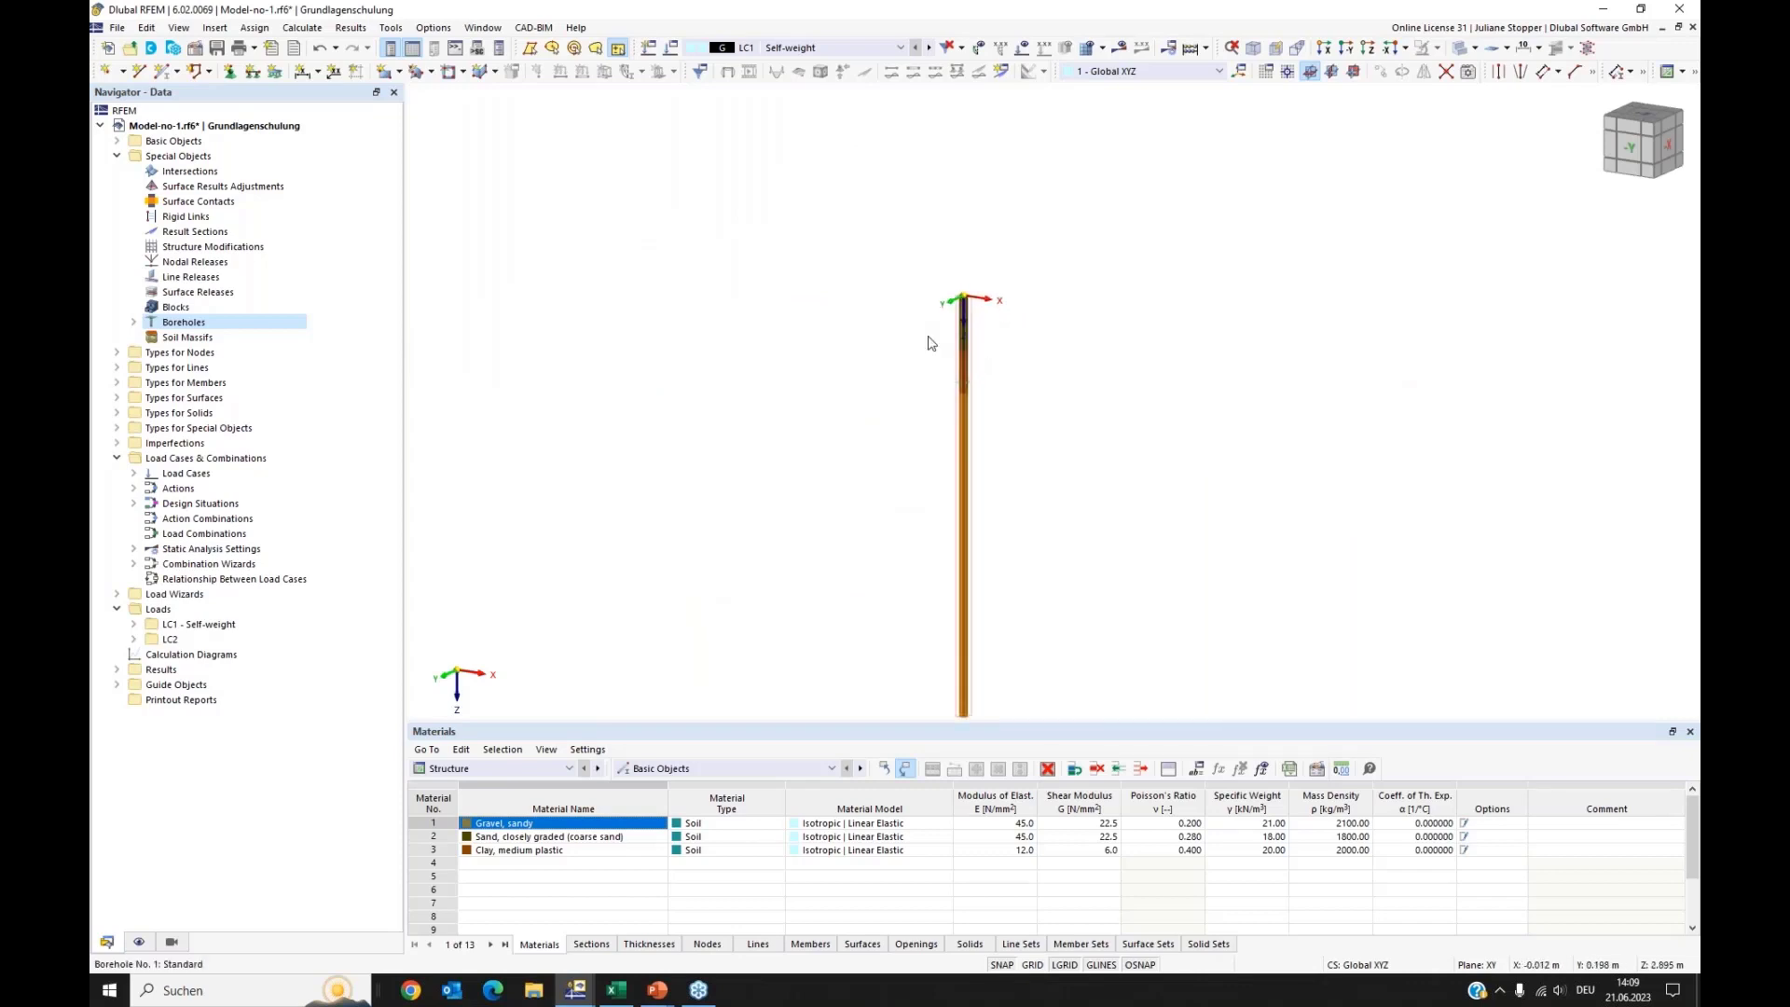
scroll(891, 341, "down", 1)
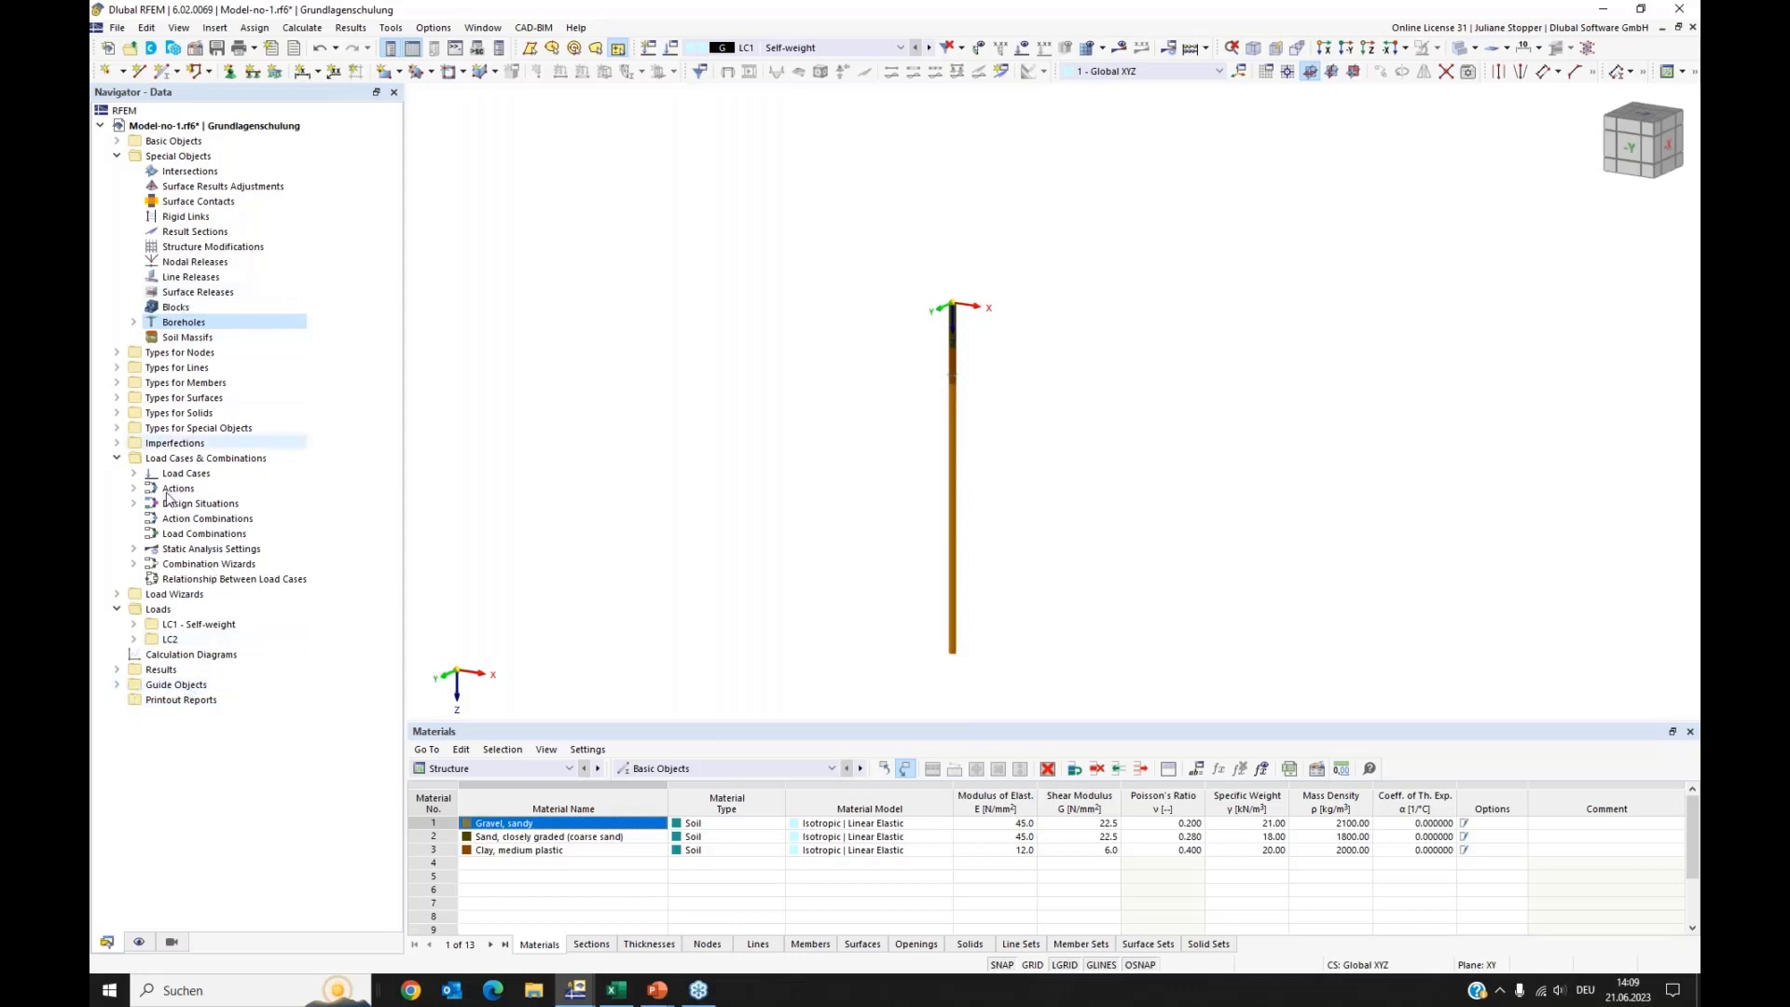
Step: Create a background layer among the guide objects from the DXF file Lageplan_Aufschlussbohrungen.dxf in the folder 01_Lageplan_Aufschluesse-dxf
left_click(116, 690)
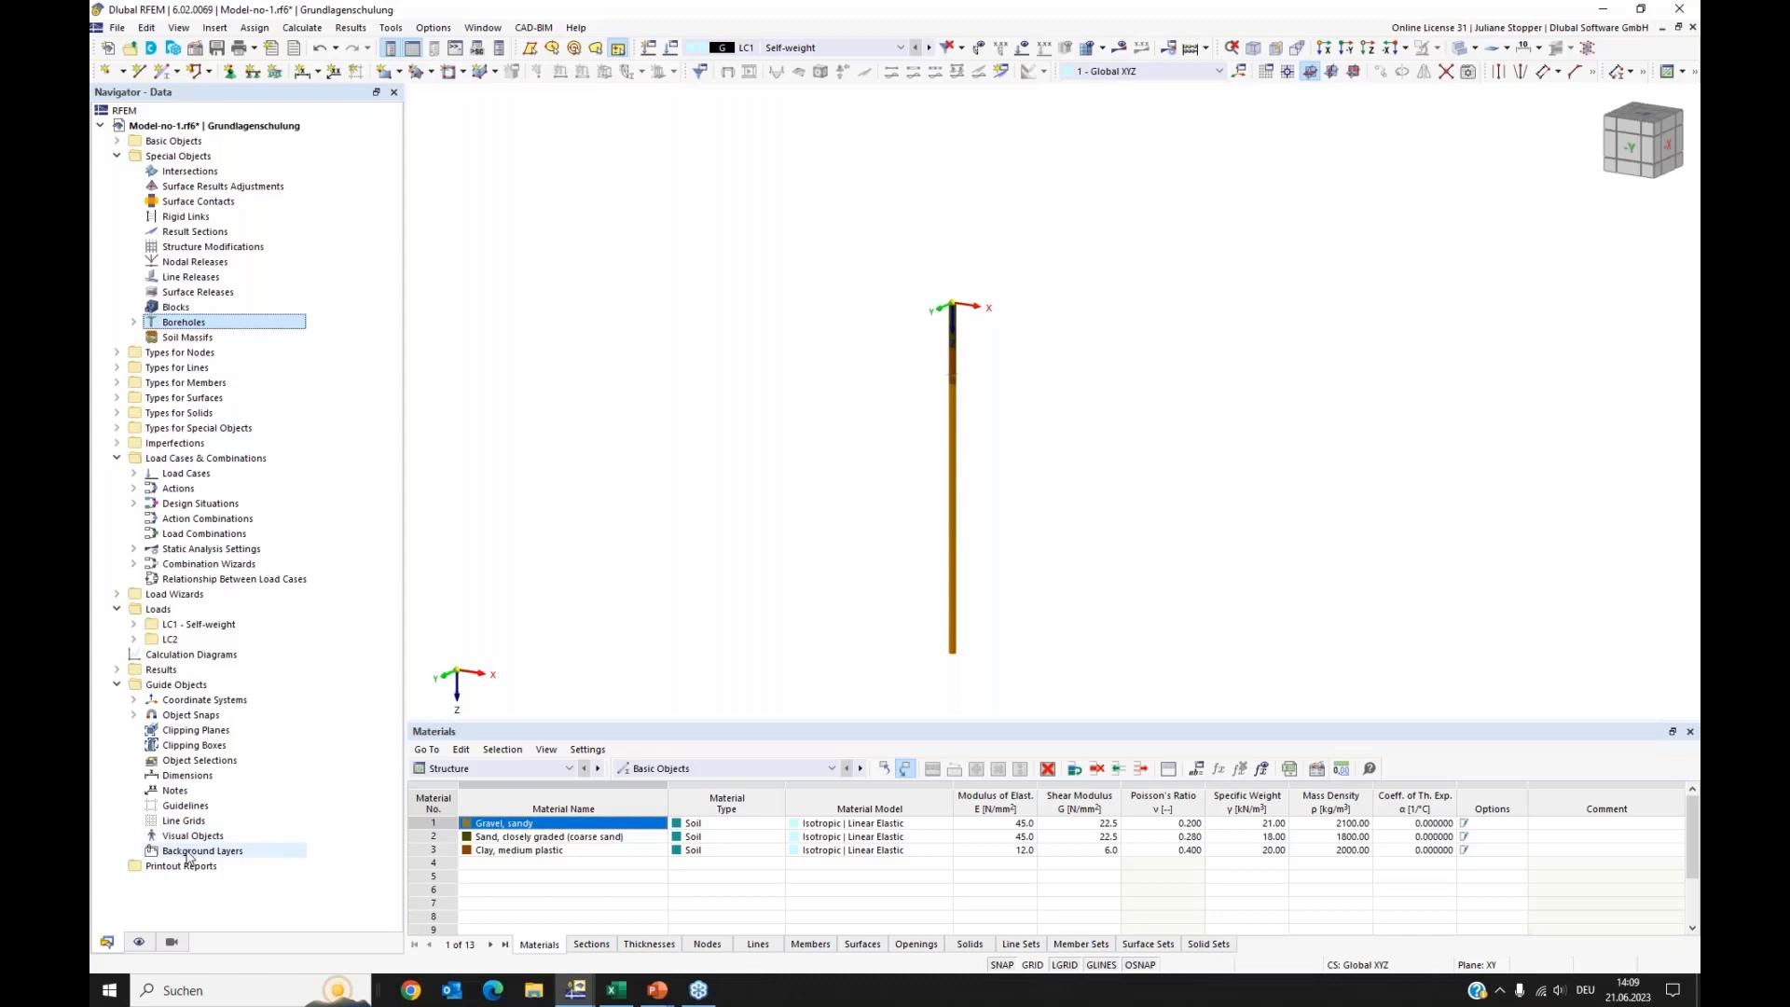
double_click(188, 851)
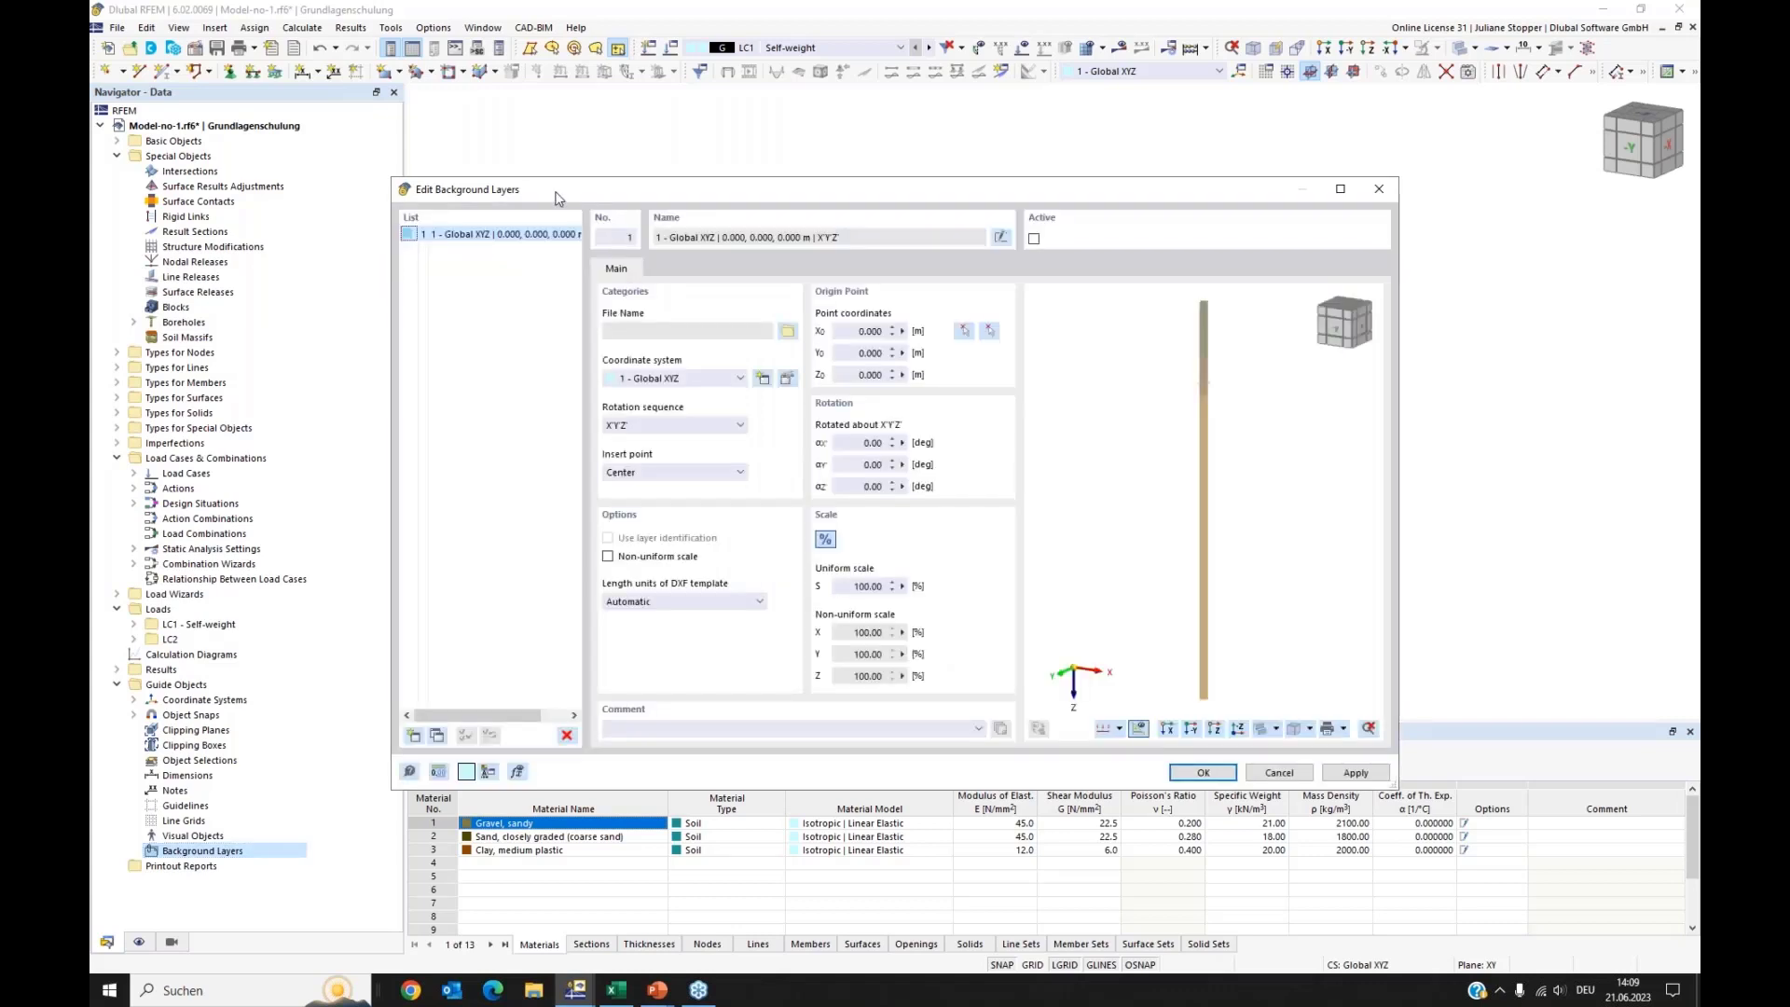
left_click(788, 333)
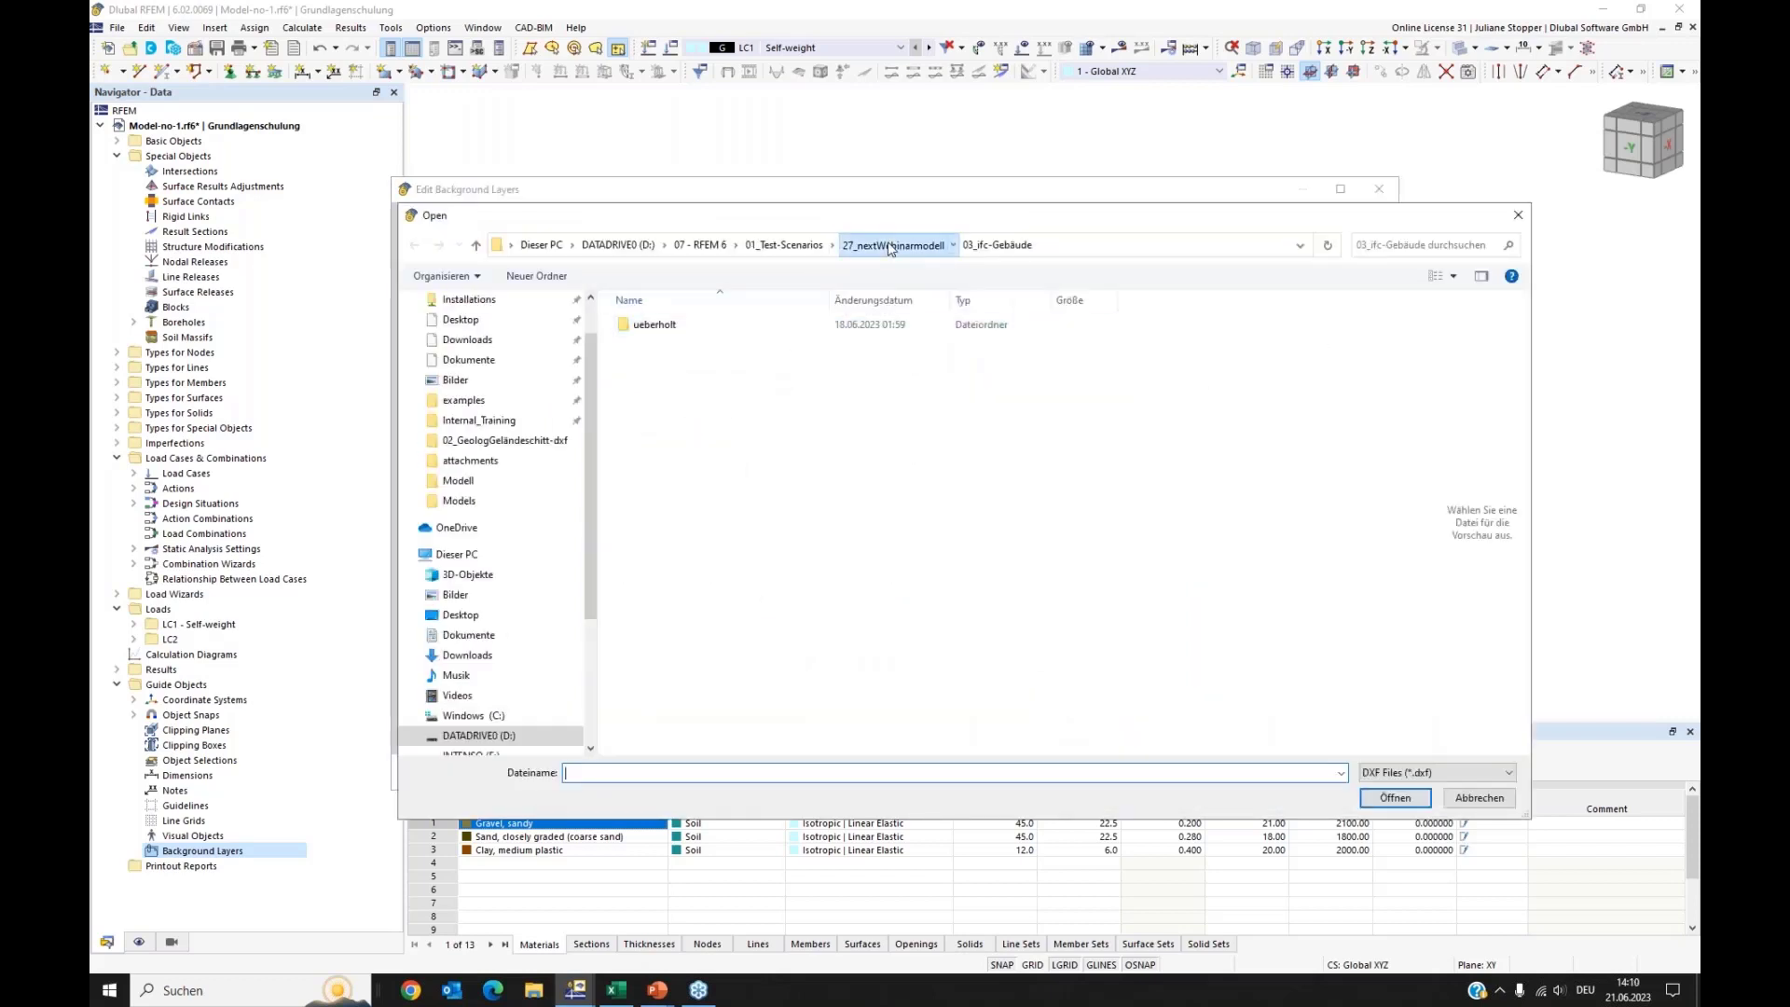
left_click(890, 246)
double_click(671, 324)
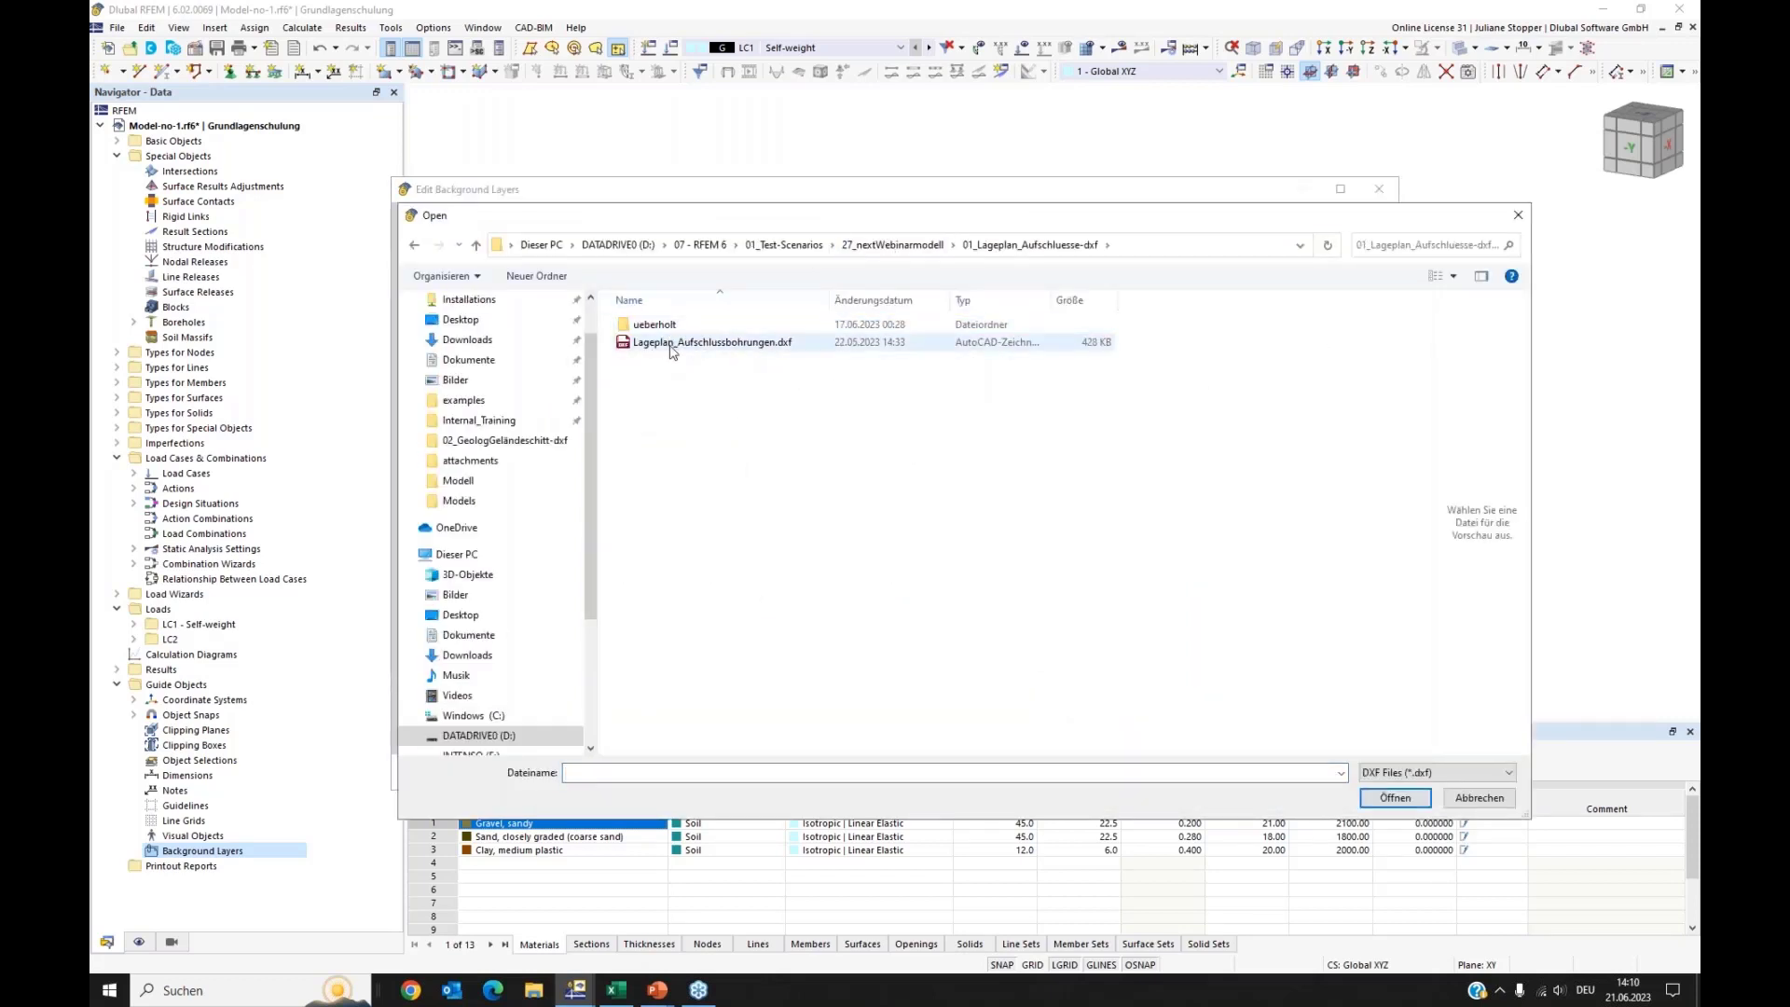
left_click(671, 347)
left_click(1391, 800)
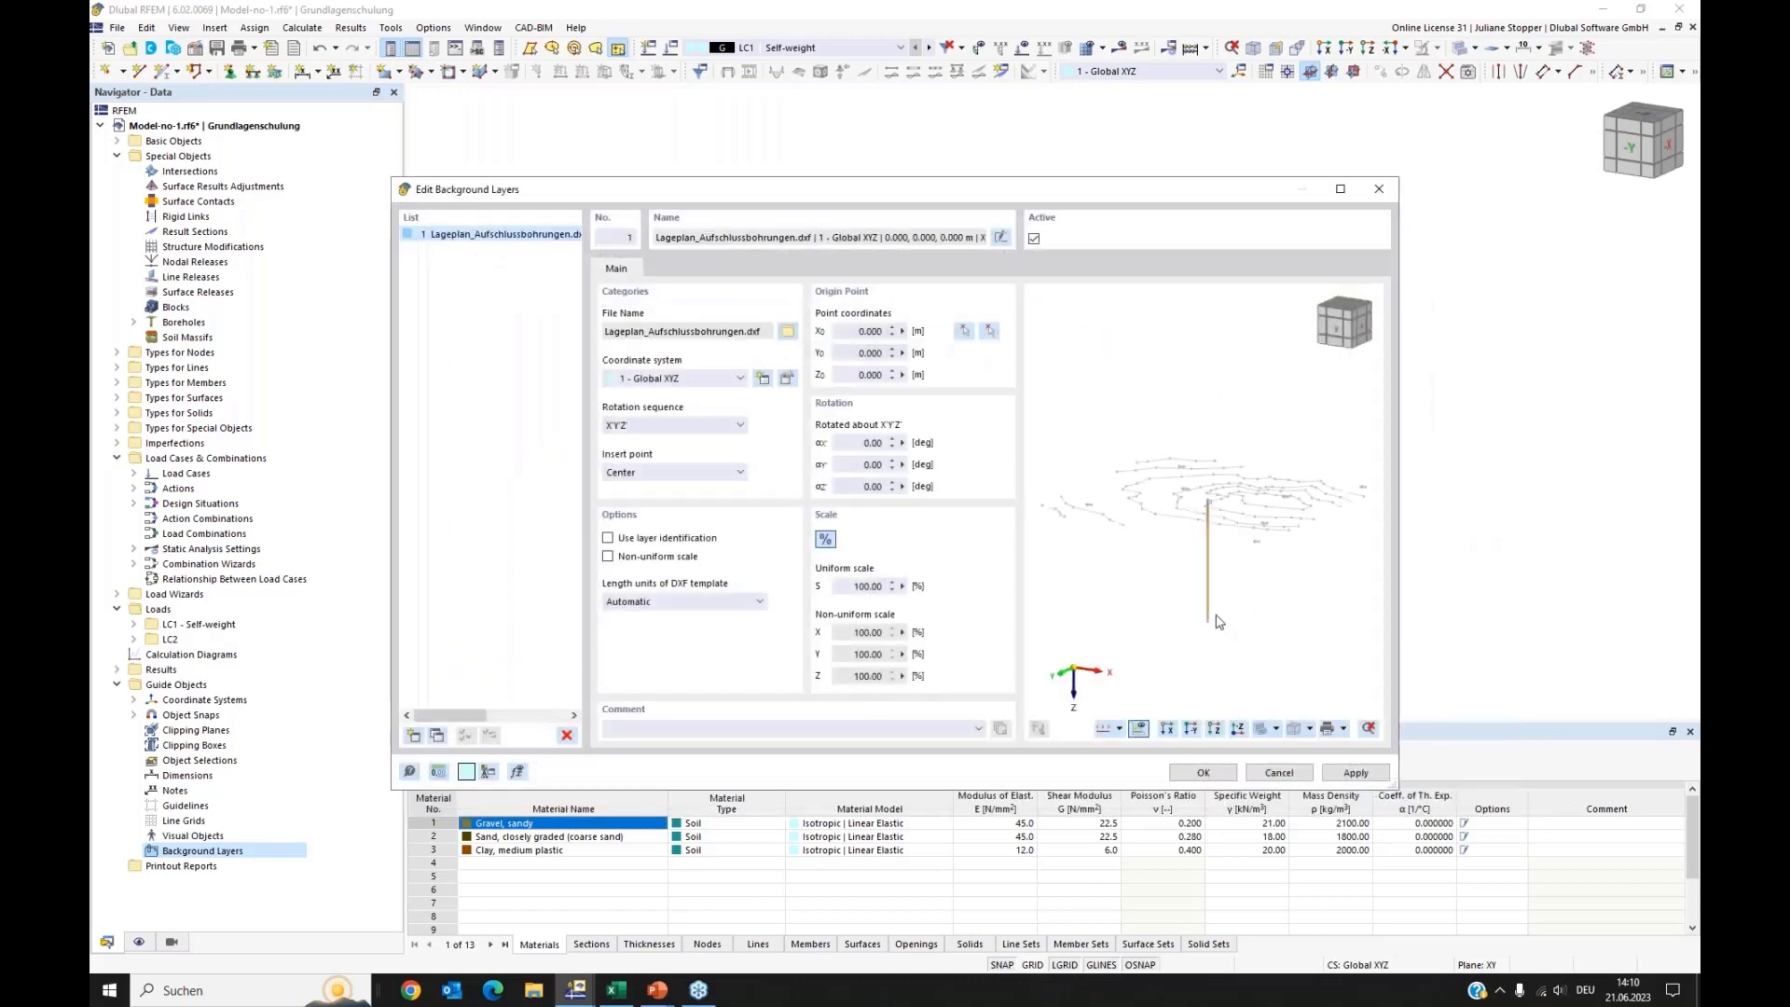
Step: Show the background layer preview in plan along Z and set its rotation about Z to 180°
left_click(1214, 728)
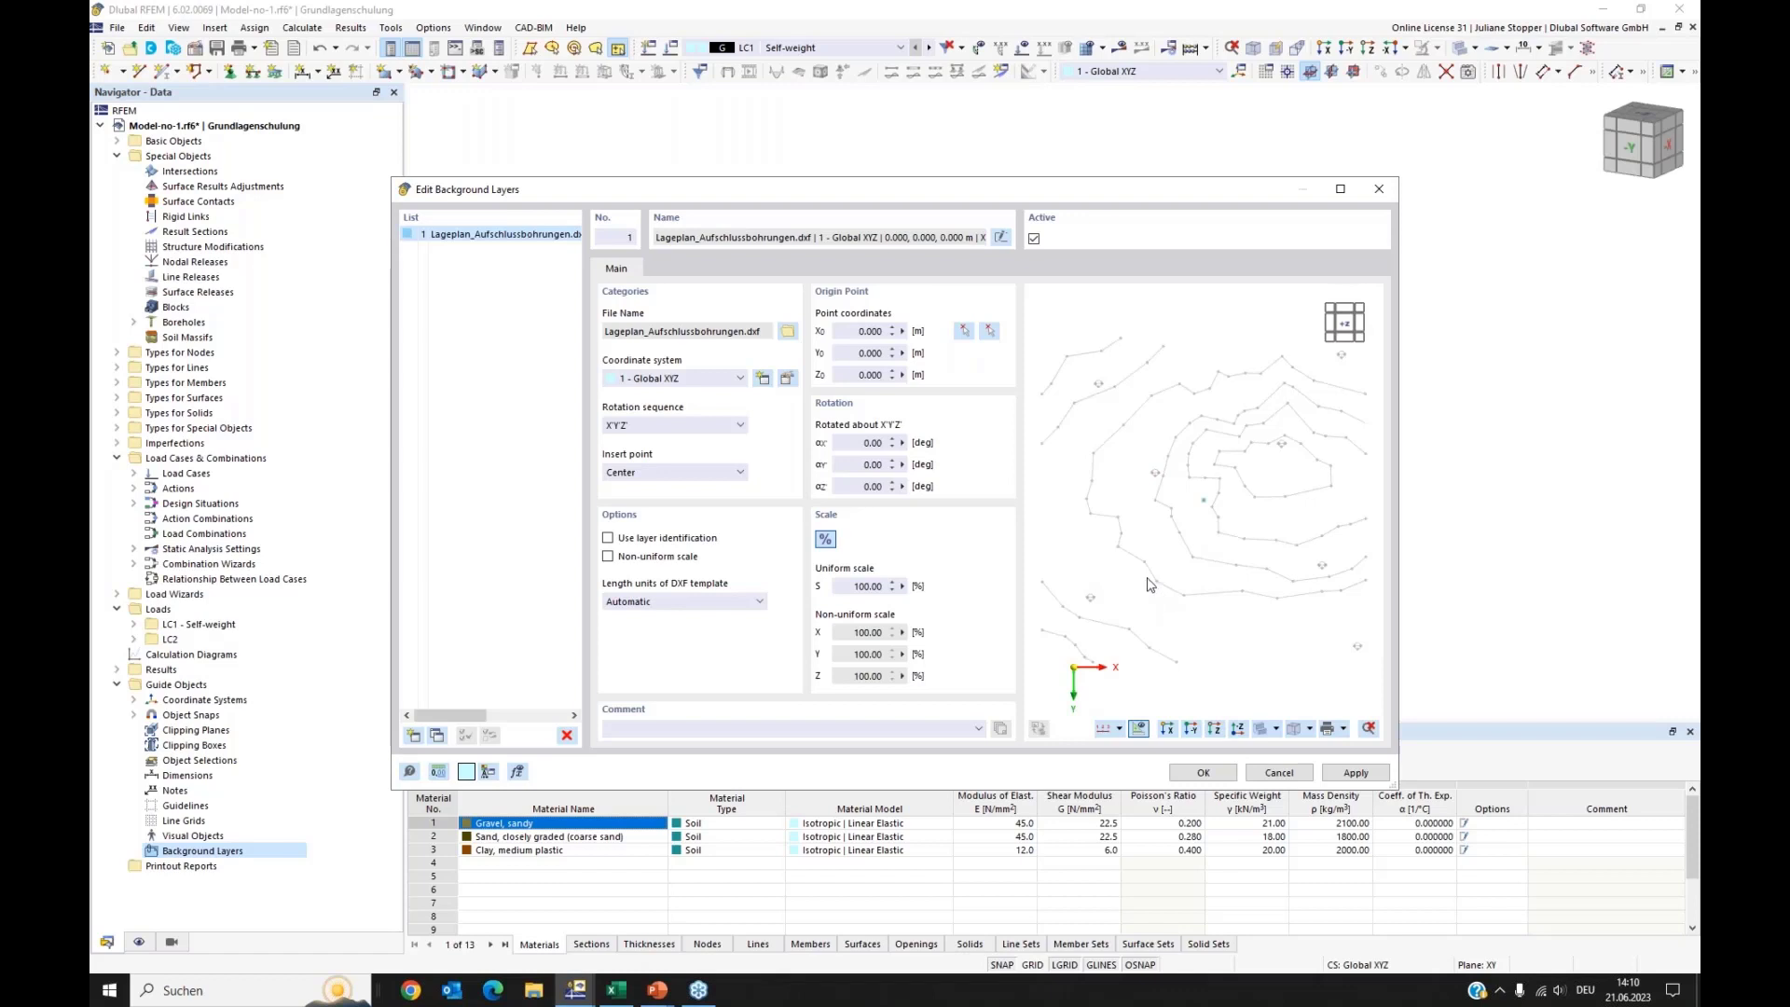
left_click(856, 486)
left_click(864, 464)
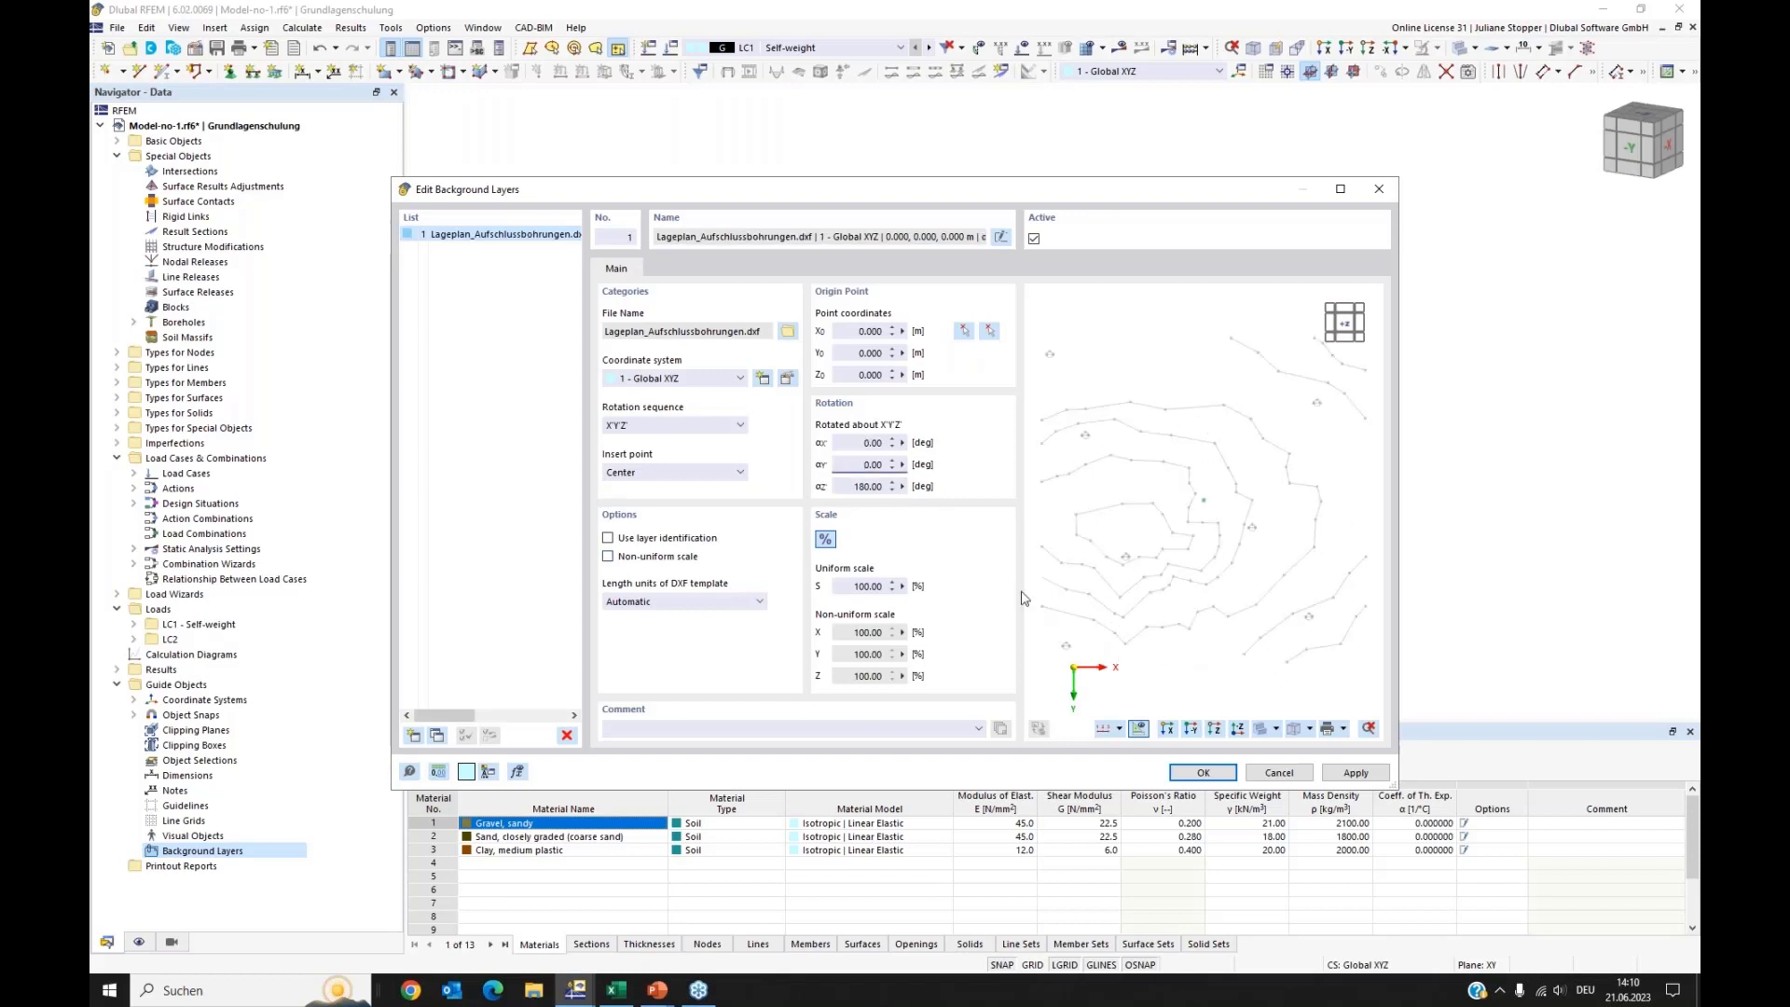
Step: Enable layer identification for the site plan, exclude the DL_NODES layer and confirm the background layer
left_click(608, 540)
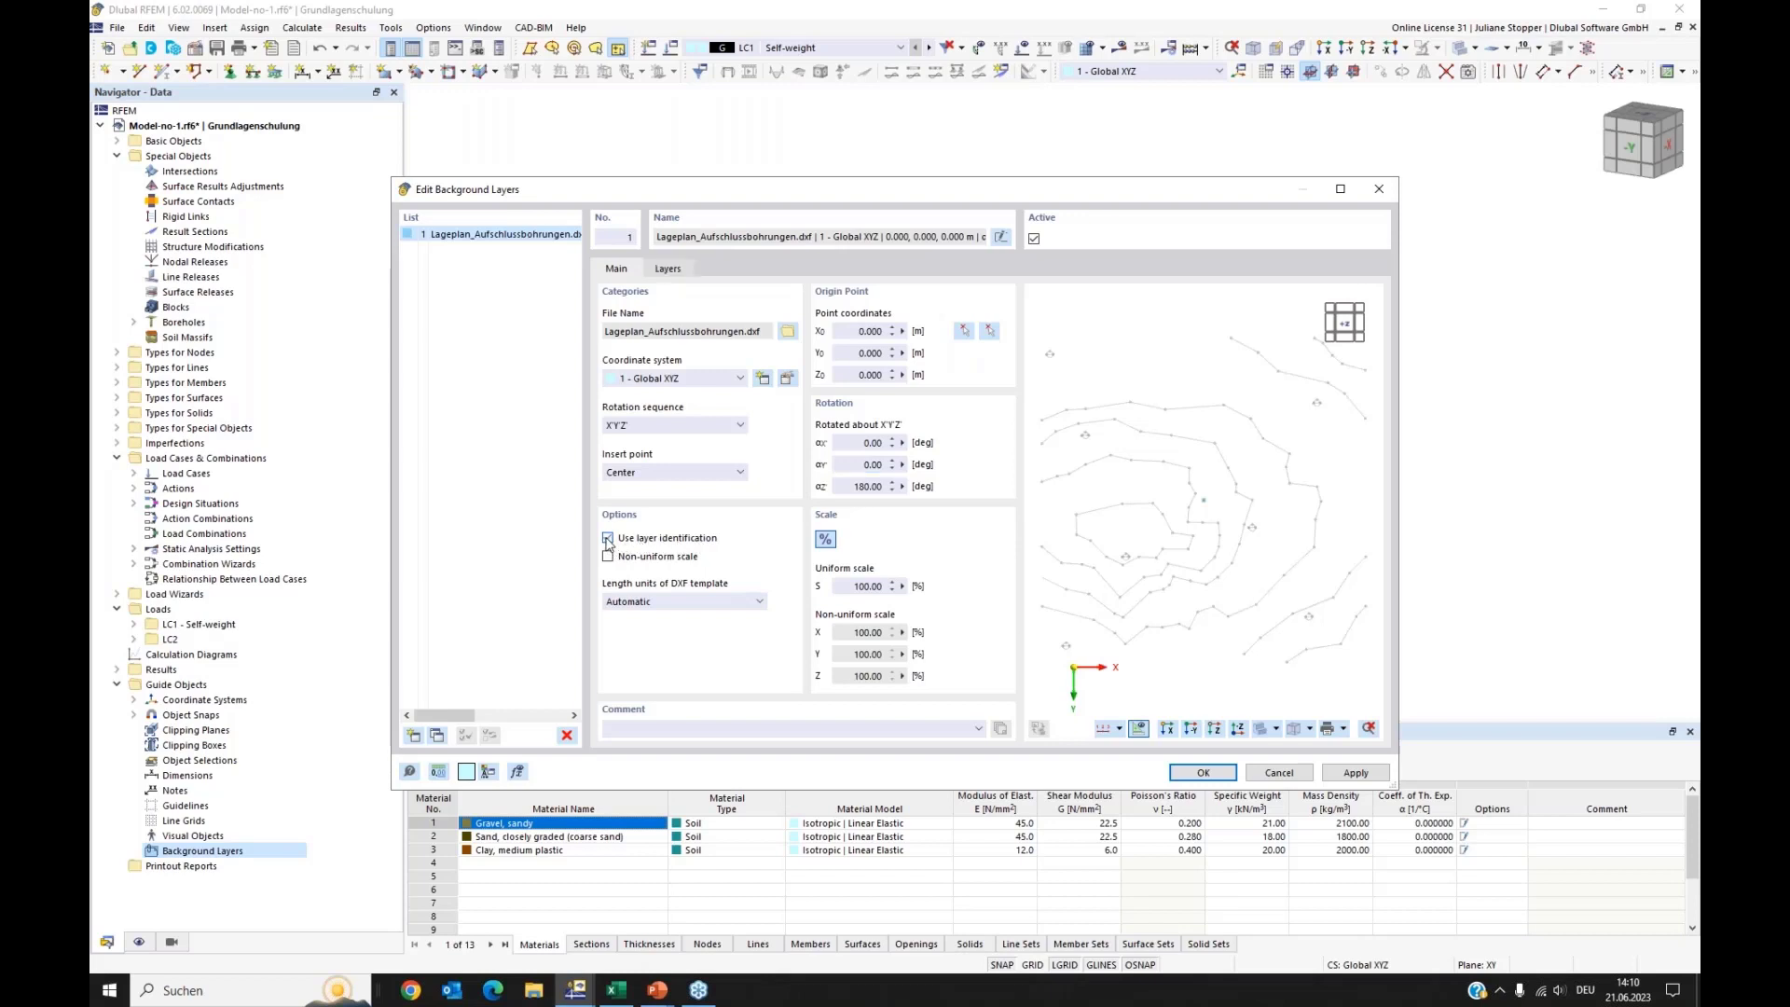
left_click(667, 270)
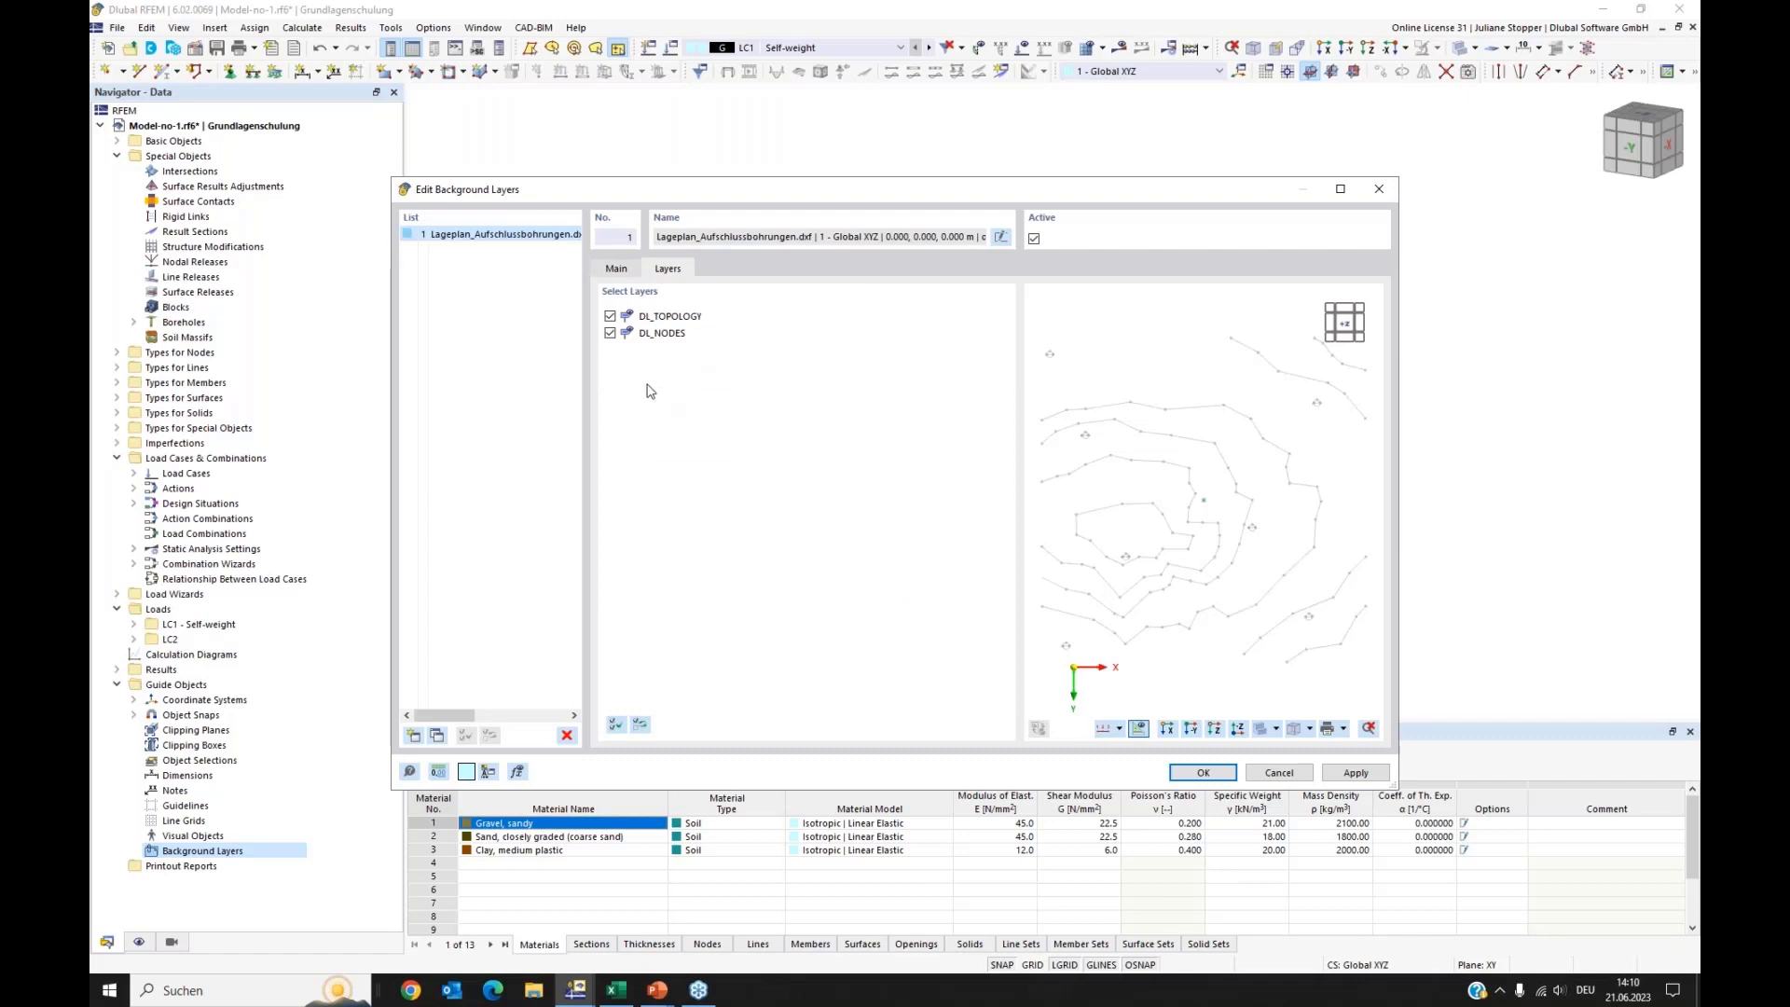
left_click(611, 334)
left_click(1203, 772)
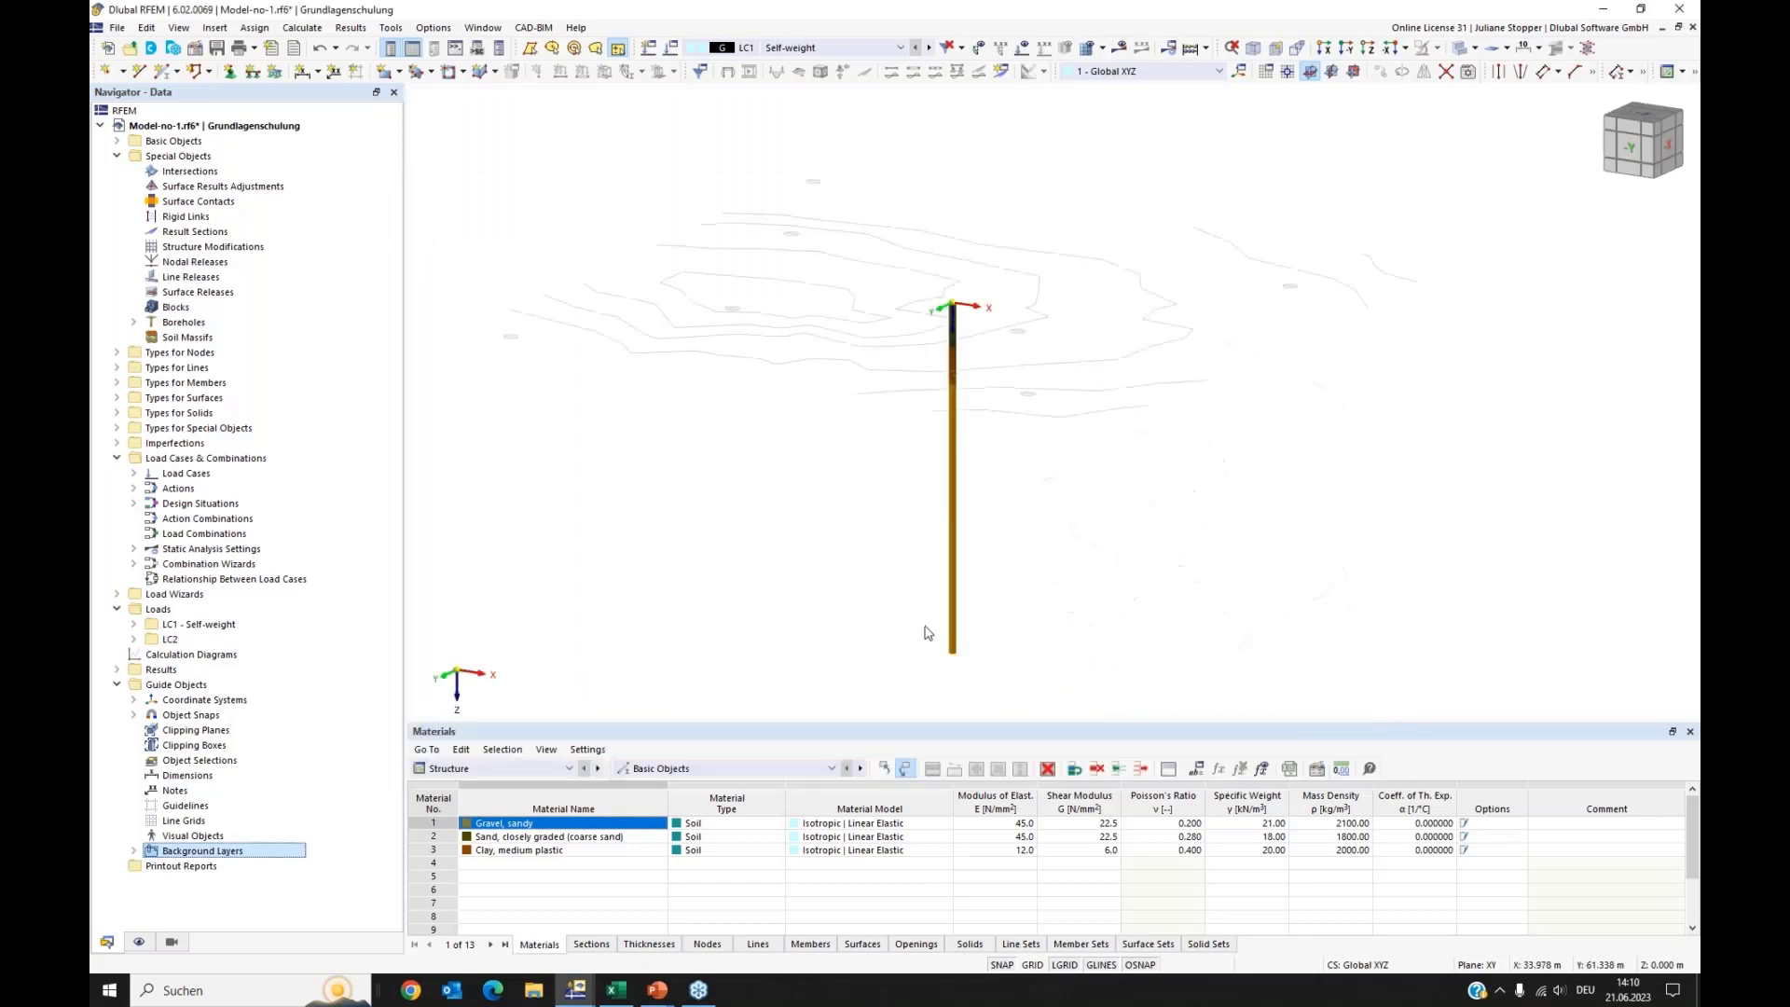
Step: Switch off Nodes, Guidelines and Line grids in the Standard object snap and set this snap active
left_click(1368, 47)
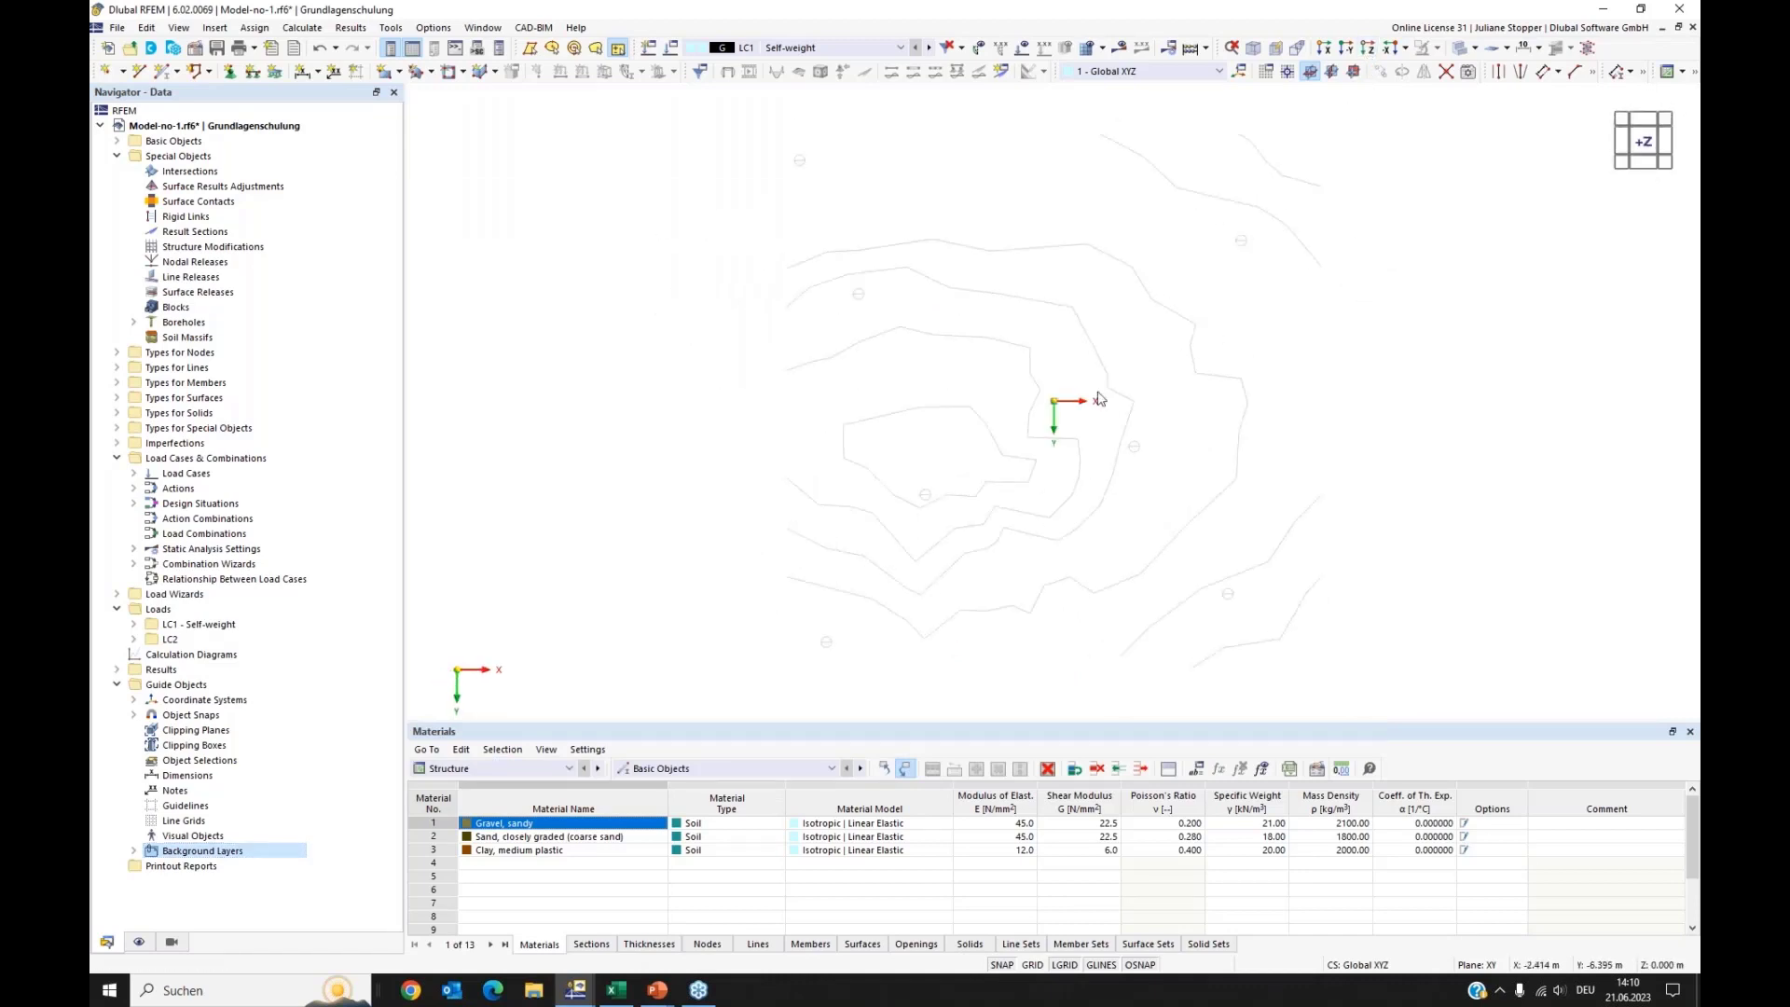
middle_click_drag(1211, 535, 1212, 454, "ctrl")
middle_click_drag(895, 395, 884, 431)
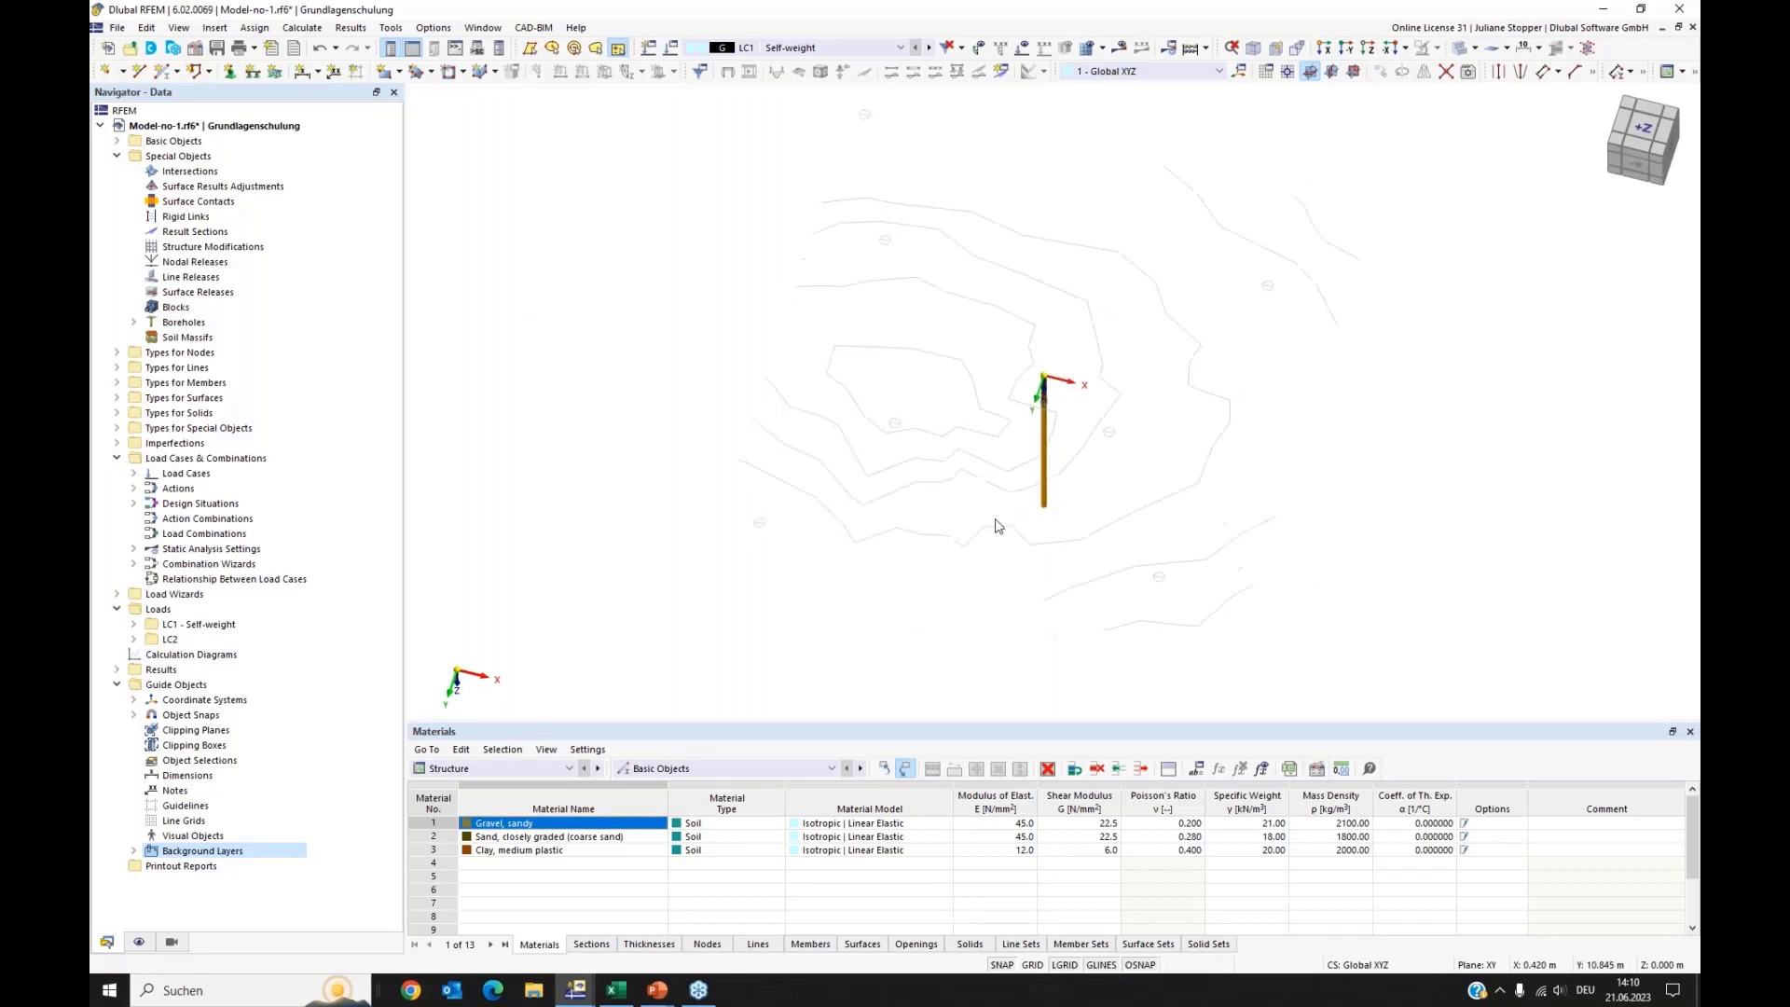
middle_click_drag(998, 526, 1012, 474, "ctrl")
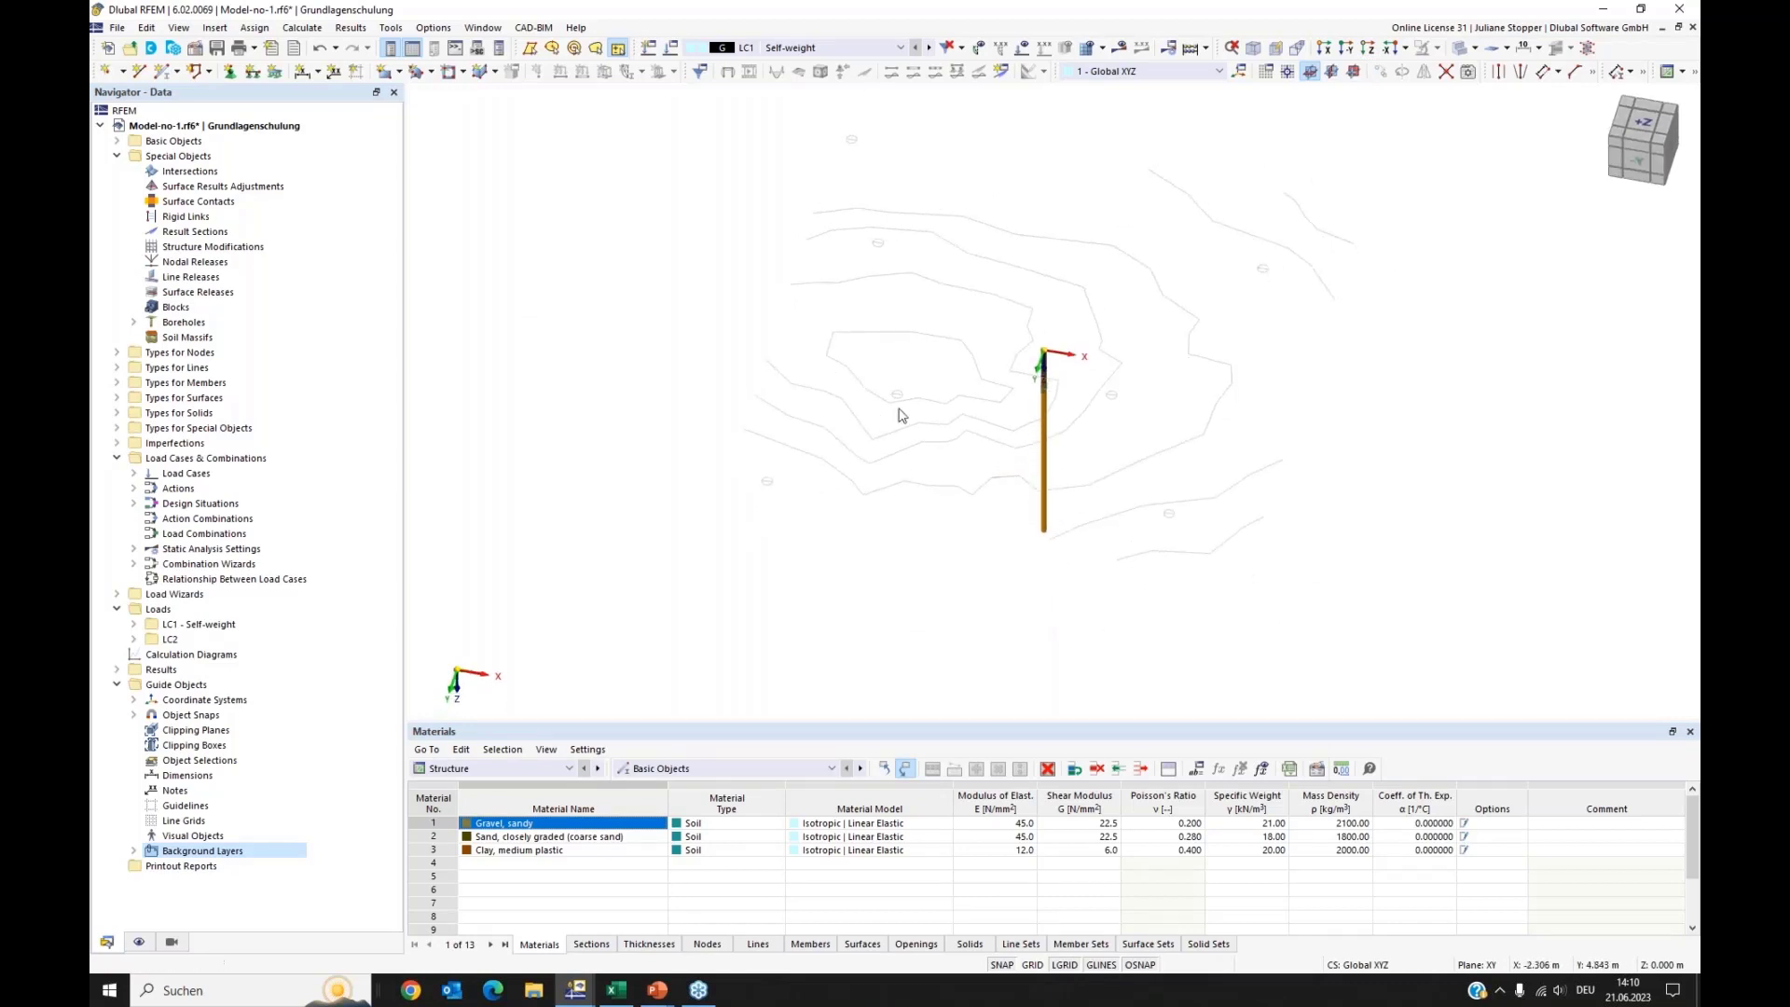
left_click(135, 714)
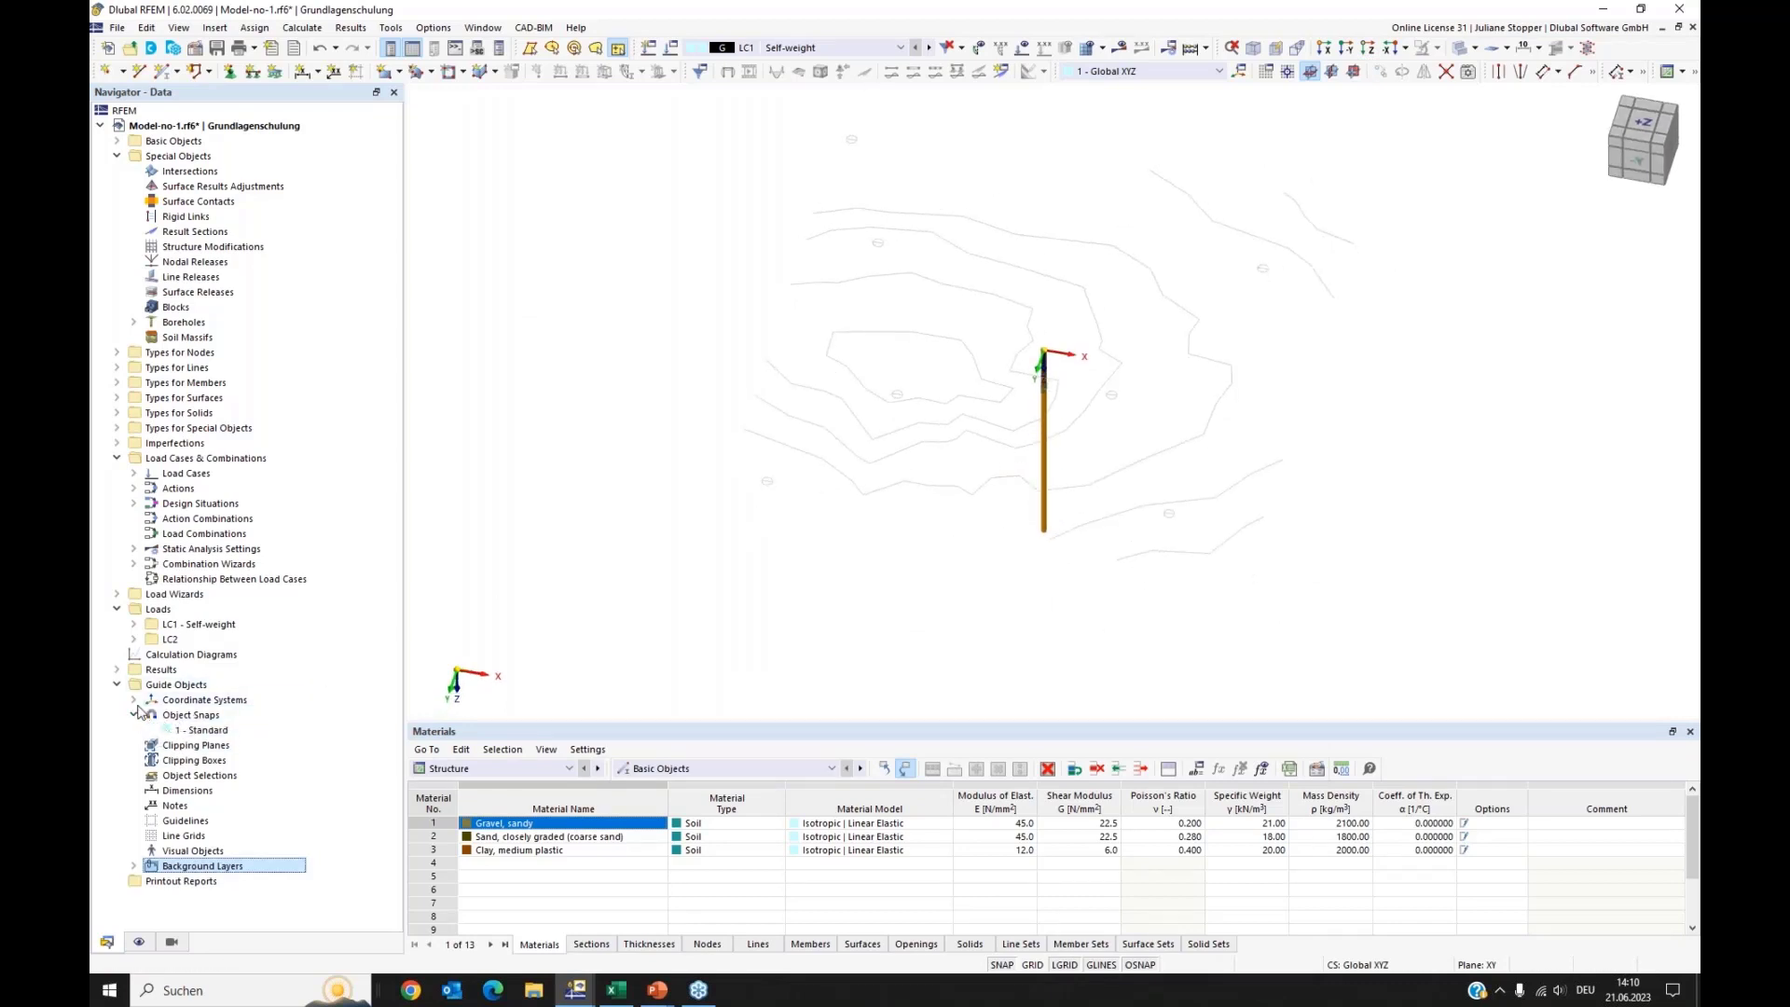
left_click(200, 730)
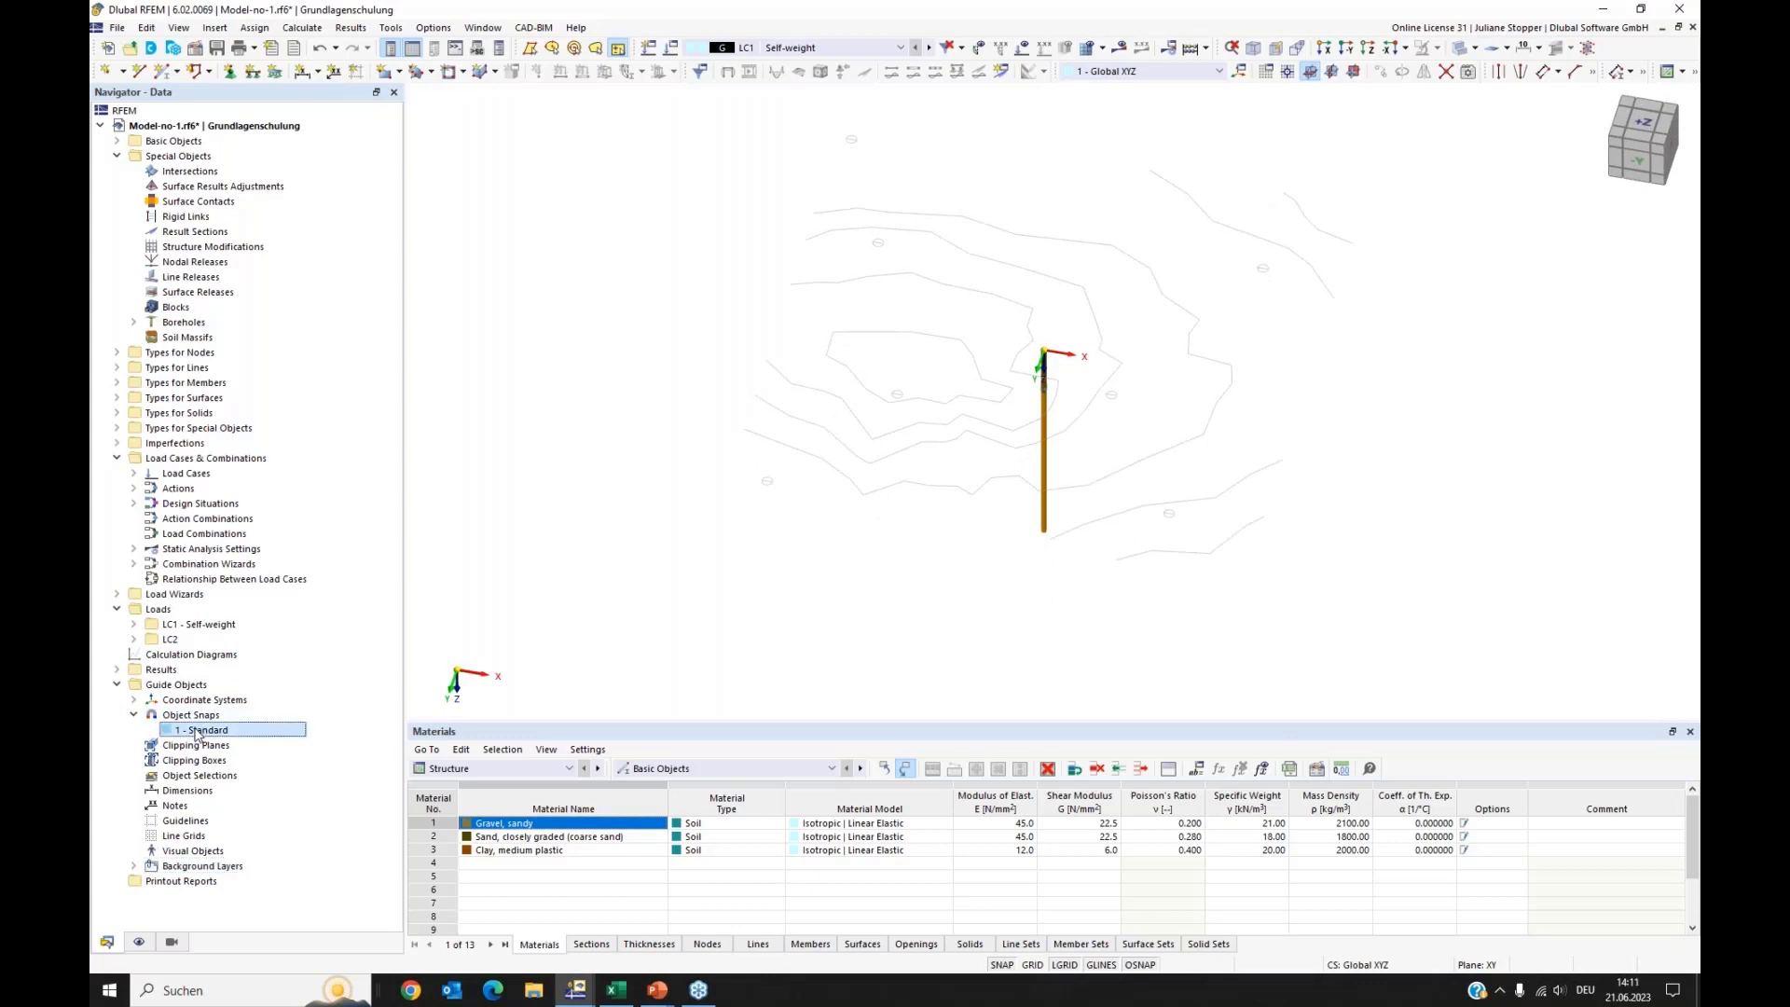
double_click(200, 730)
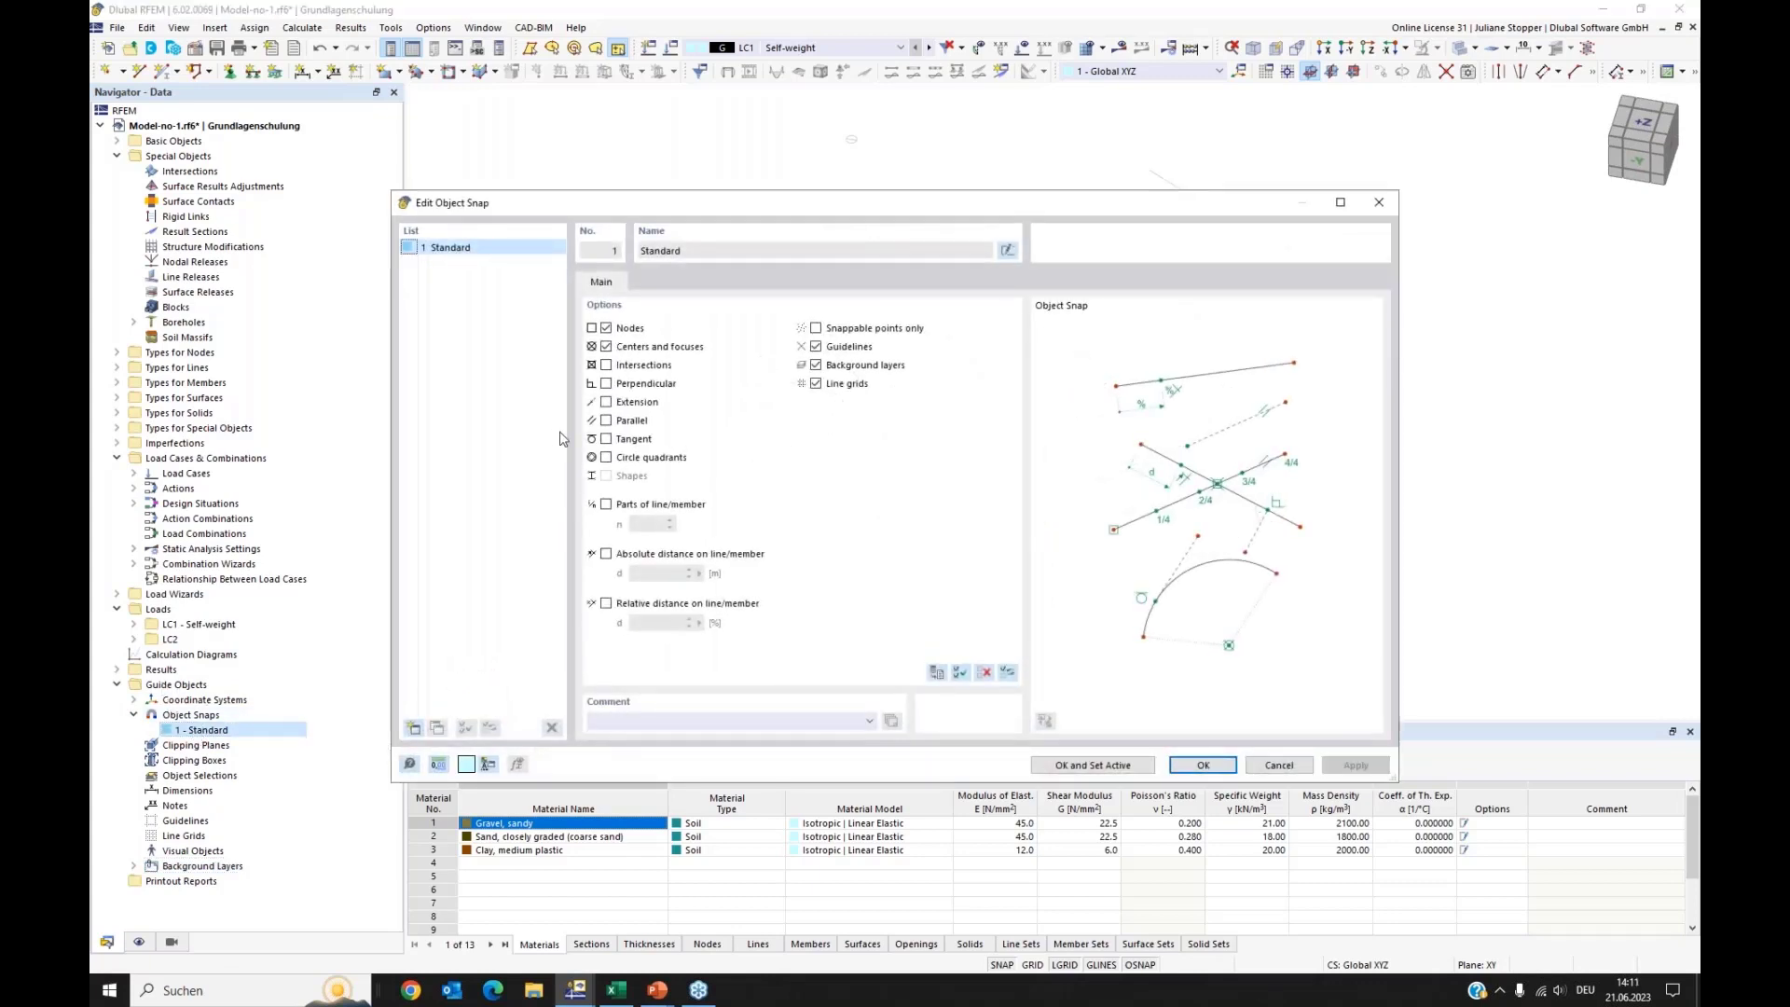
left_click(606, 328)
left_click(817, 347)
left_click(816, 384)
left_click(1115, 770)
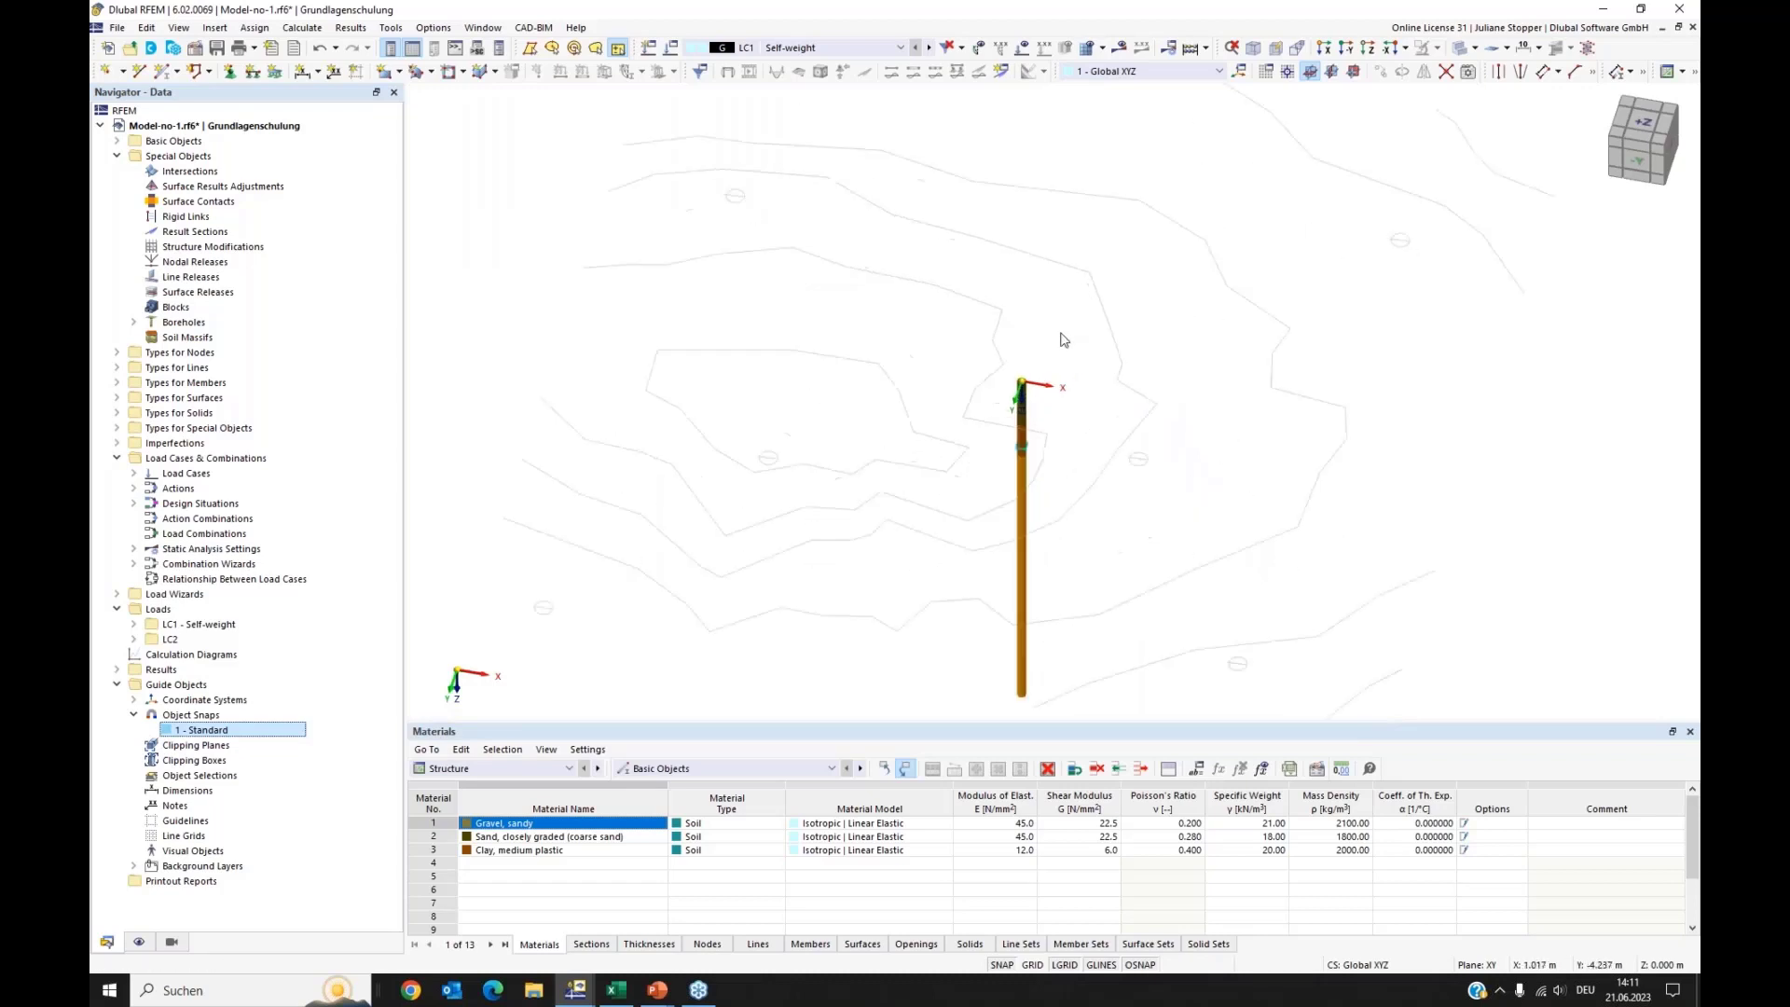
Step: Place a single new node close to the head of the borehole near the model origin
scroll(1043, 382, "up", 2)
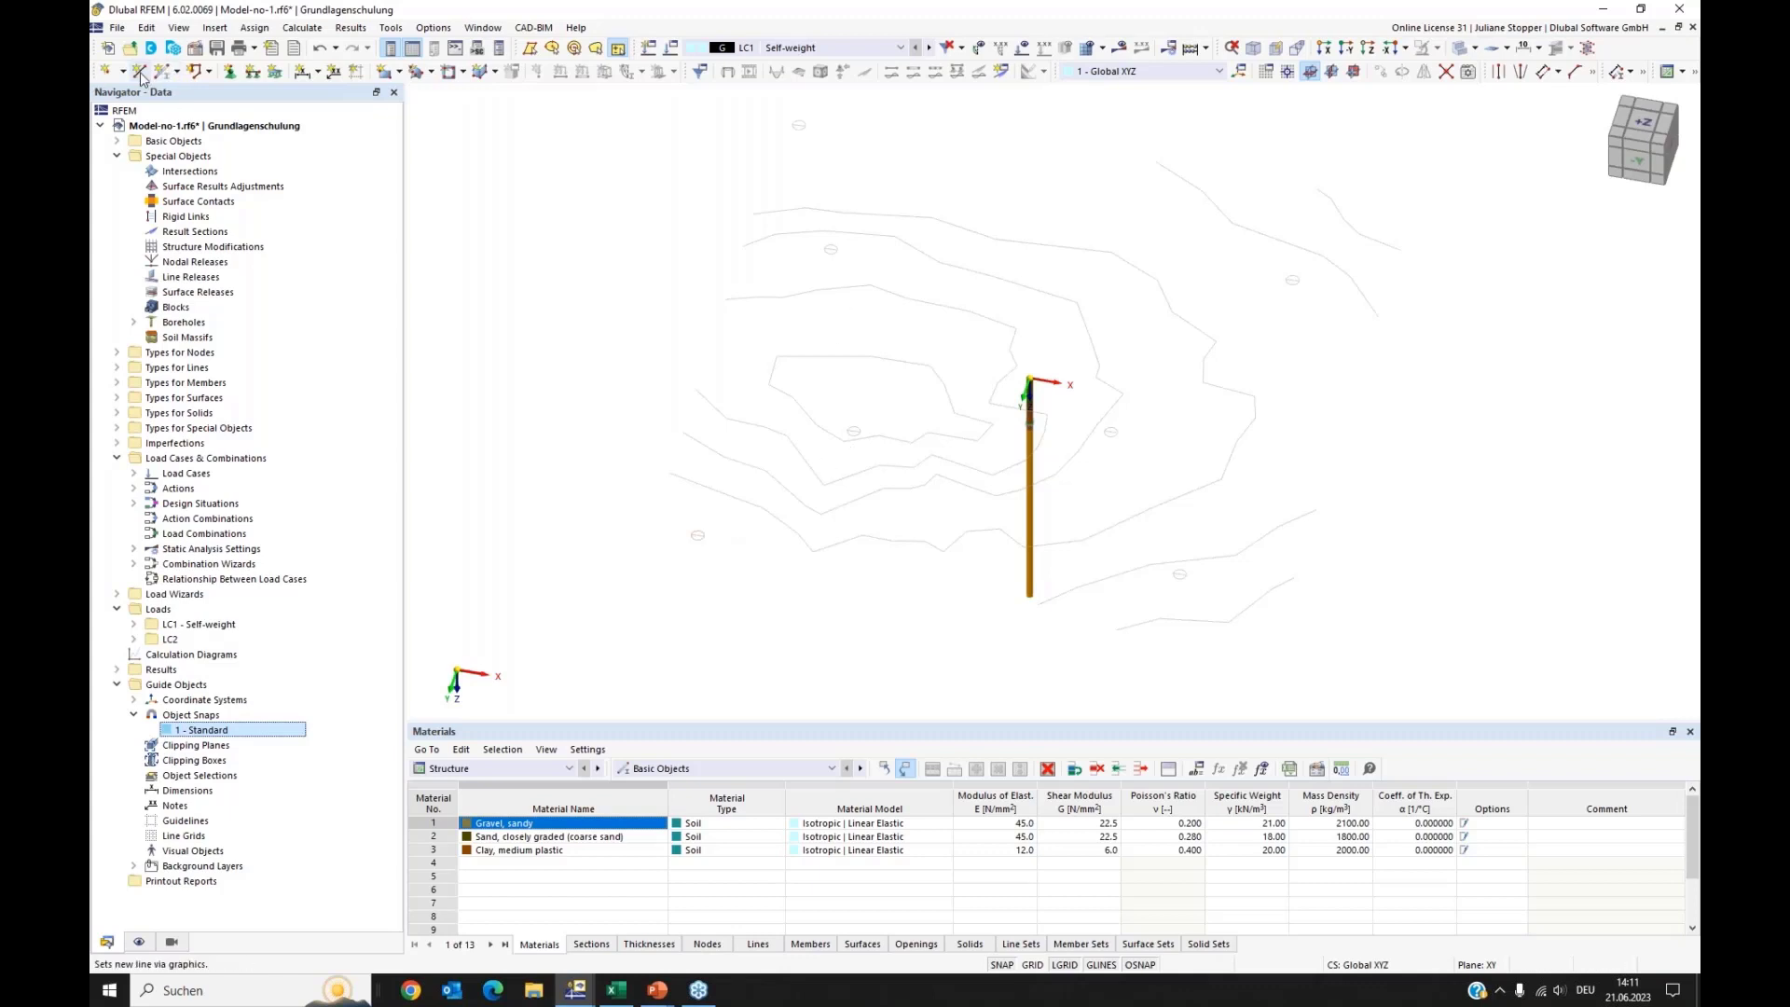
left_click(106, 71)
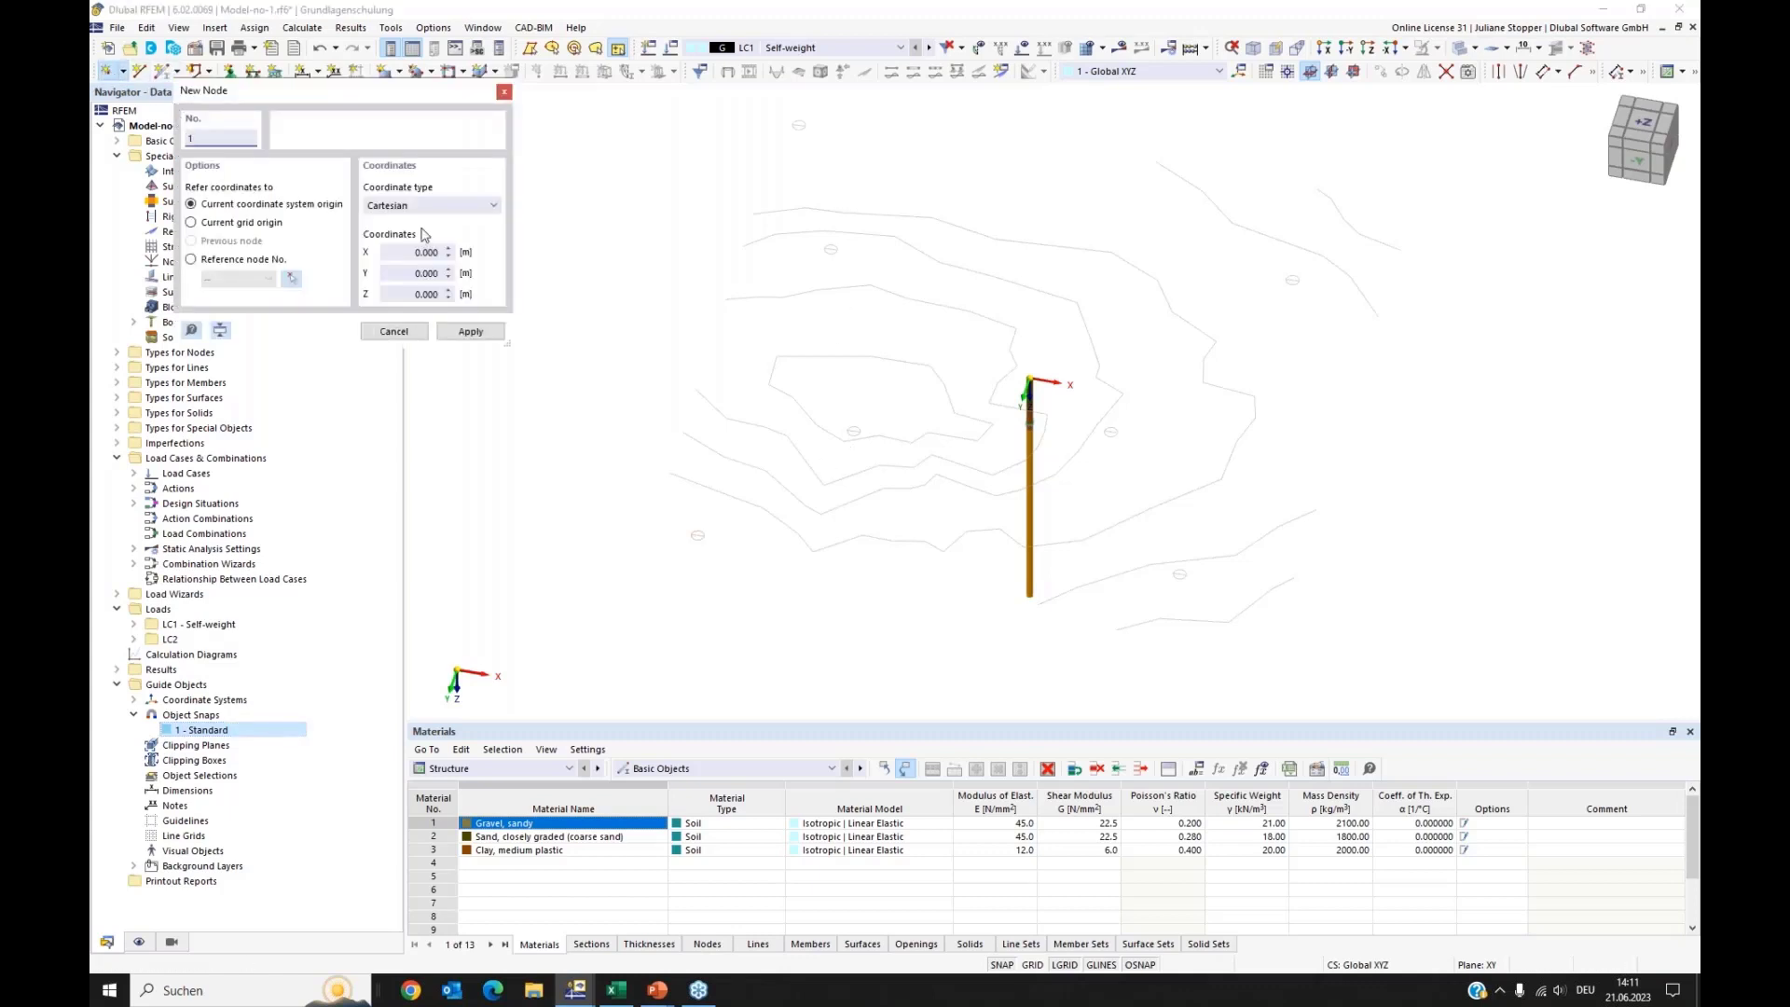
scroll(1075, 387, "up", 1)
scroll(1028, 370, "up", 1)
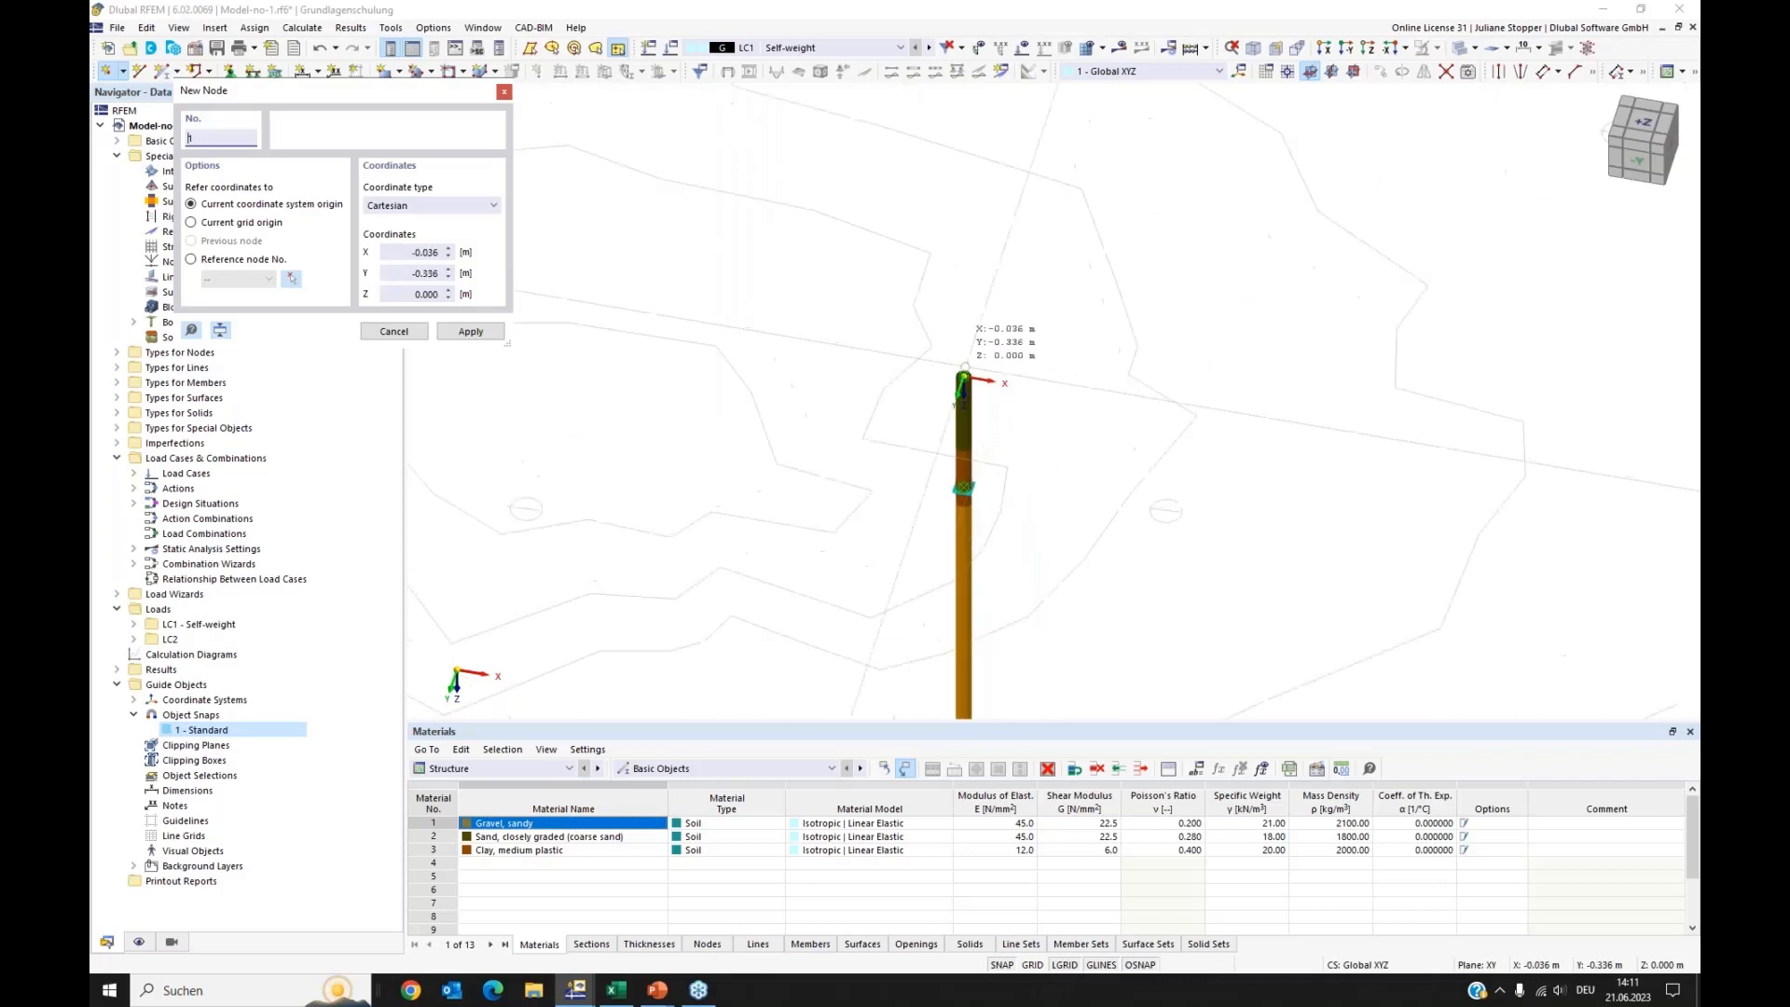
left_click(954, 362)
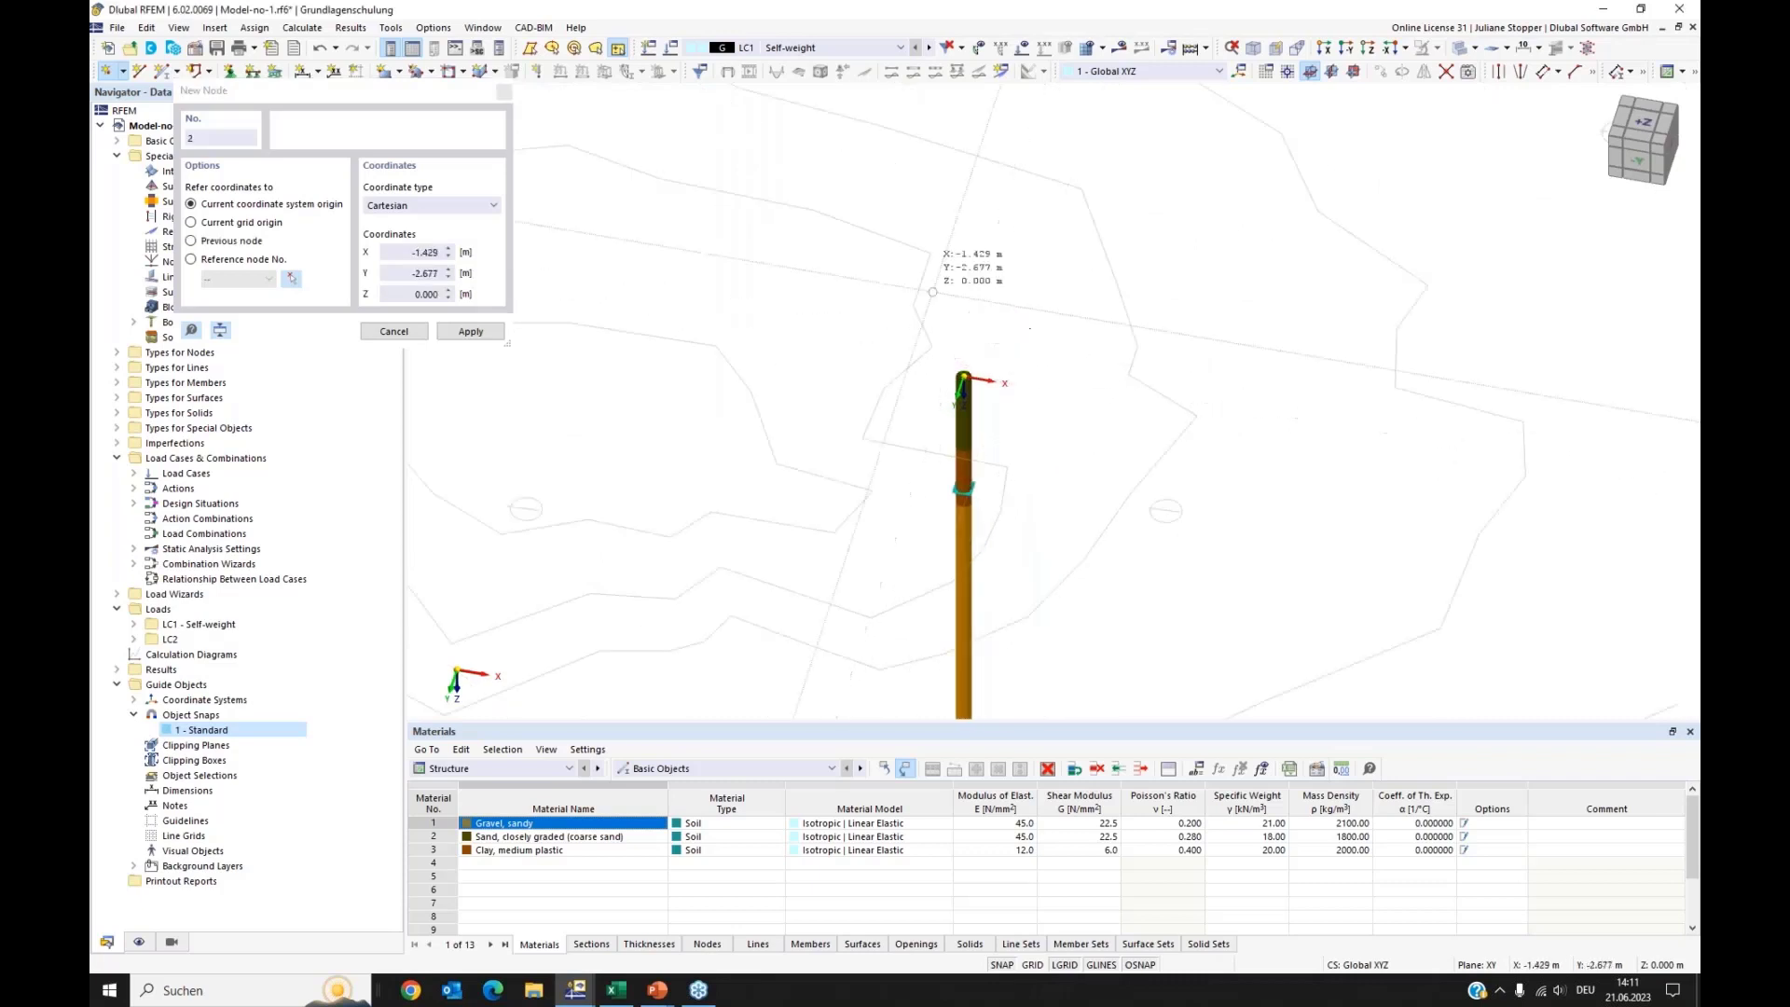
key("Escape")
scroll(998, 352, "down", 1)
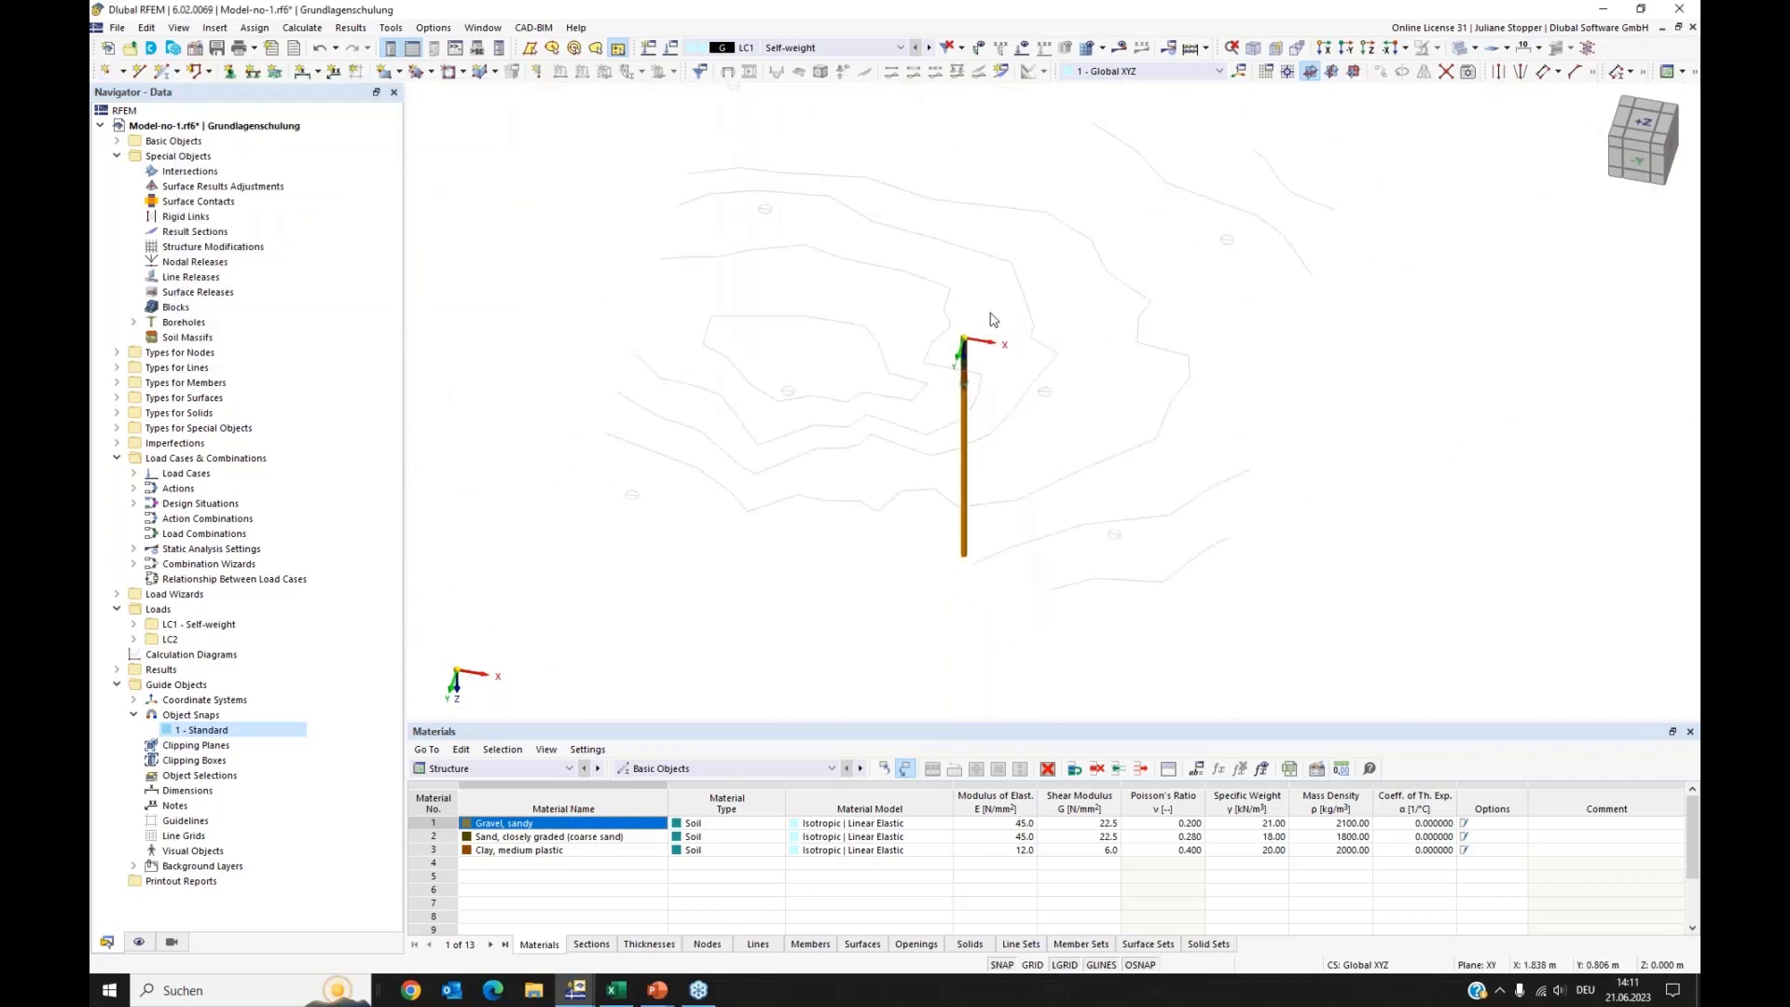
Step: Copy the borehole from the model origin to the seven circular borehole marks on the site plan
scroll(987, 324, "down", 3)
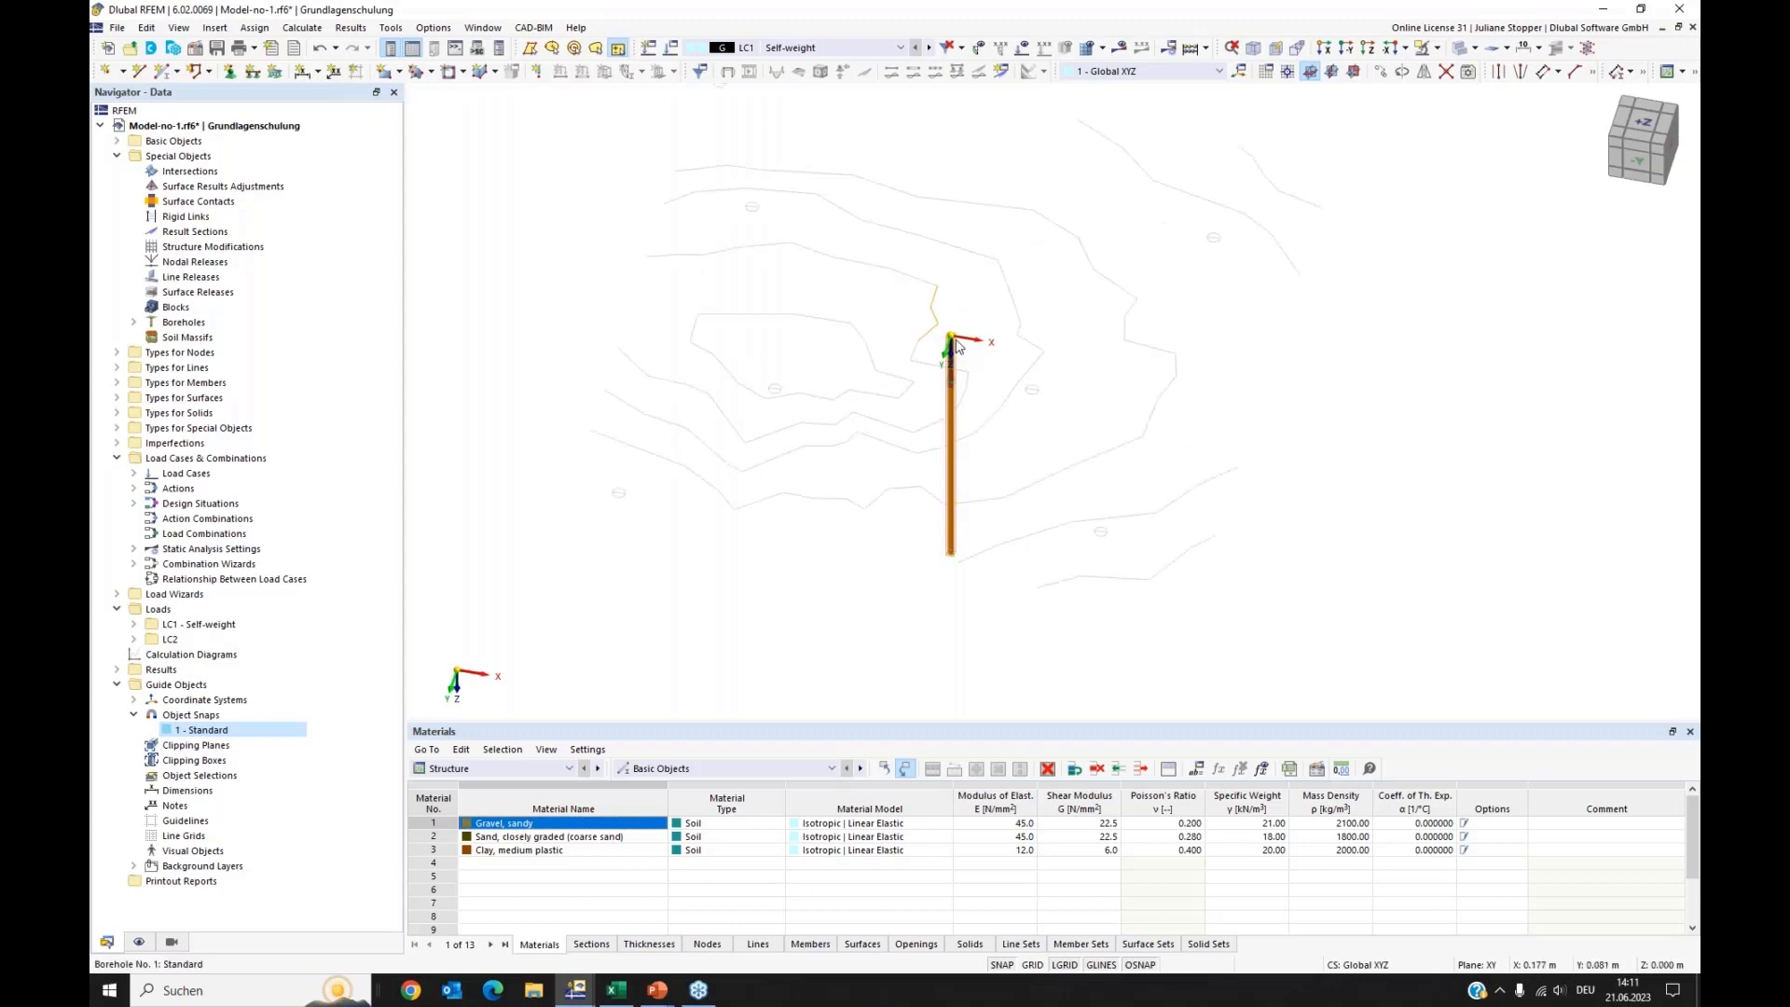
scroll(959, 350, "up", 2)
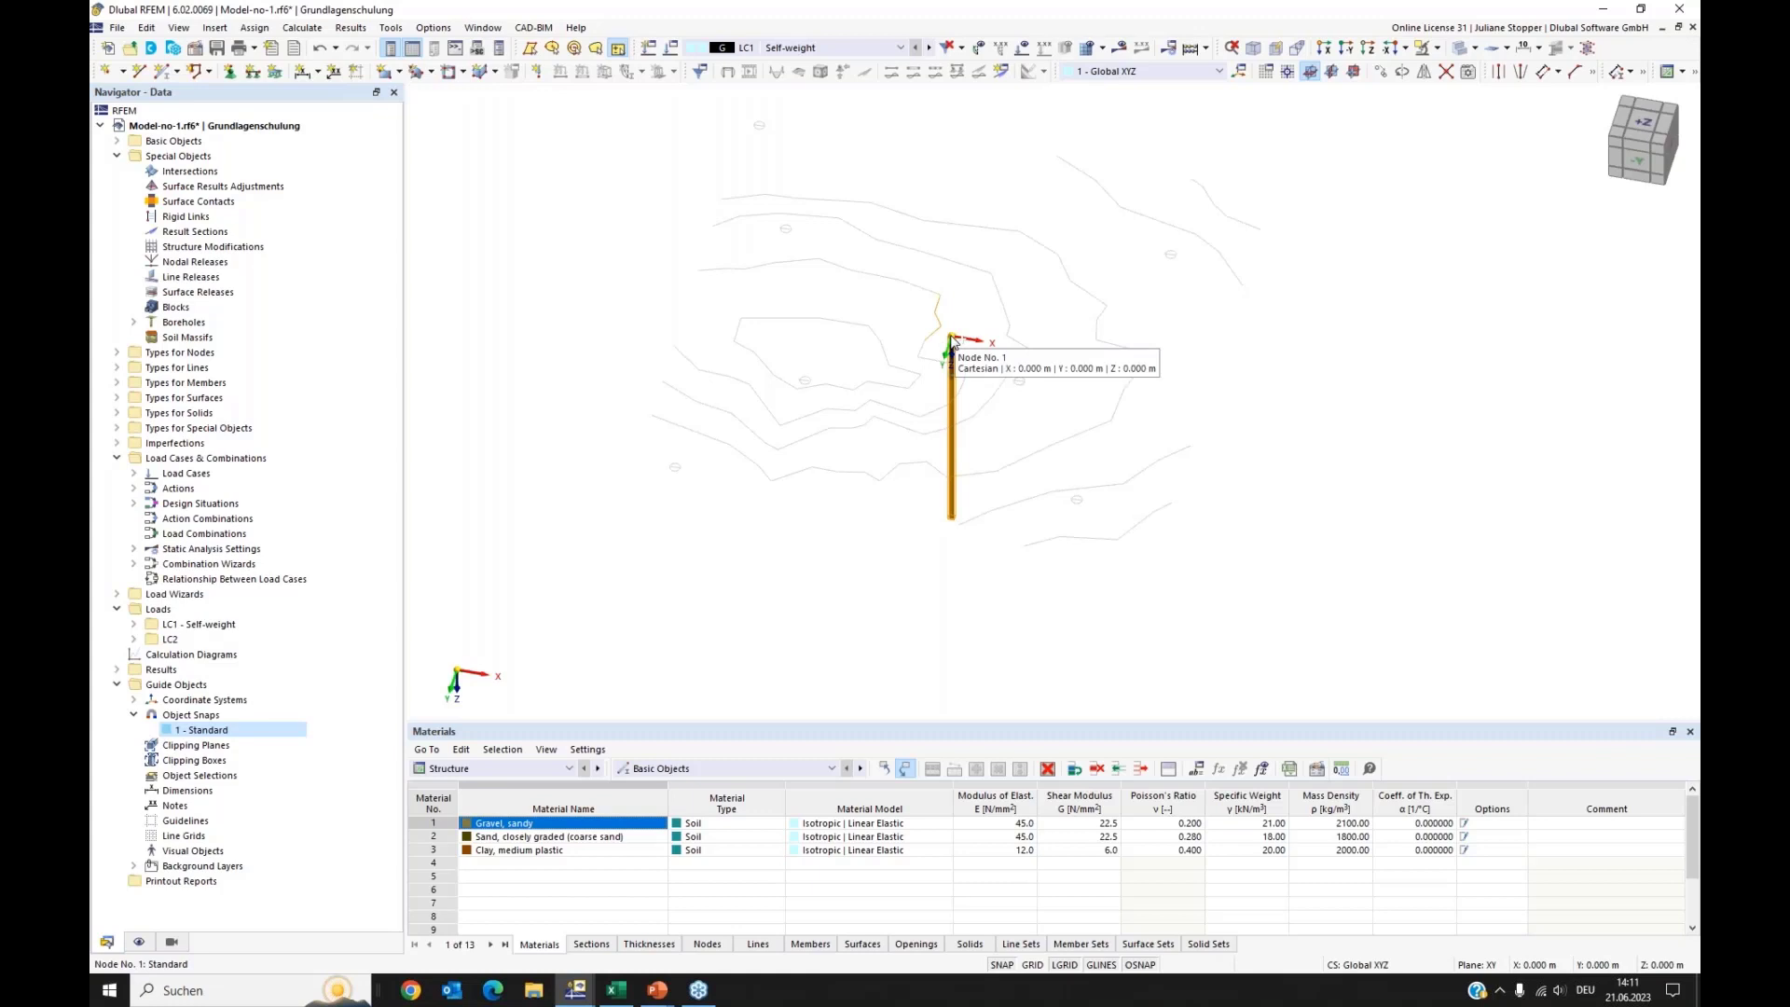
left_click_drag(952, 343, 675, 473, "ctrl")
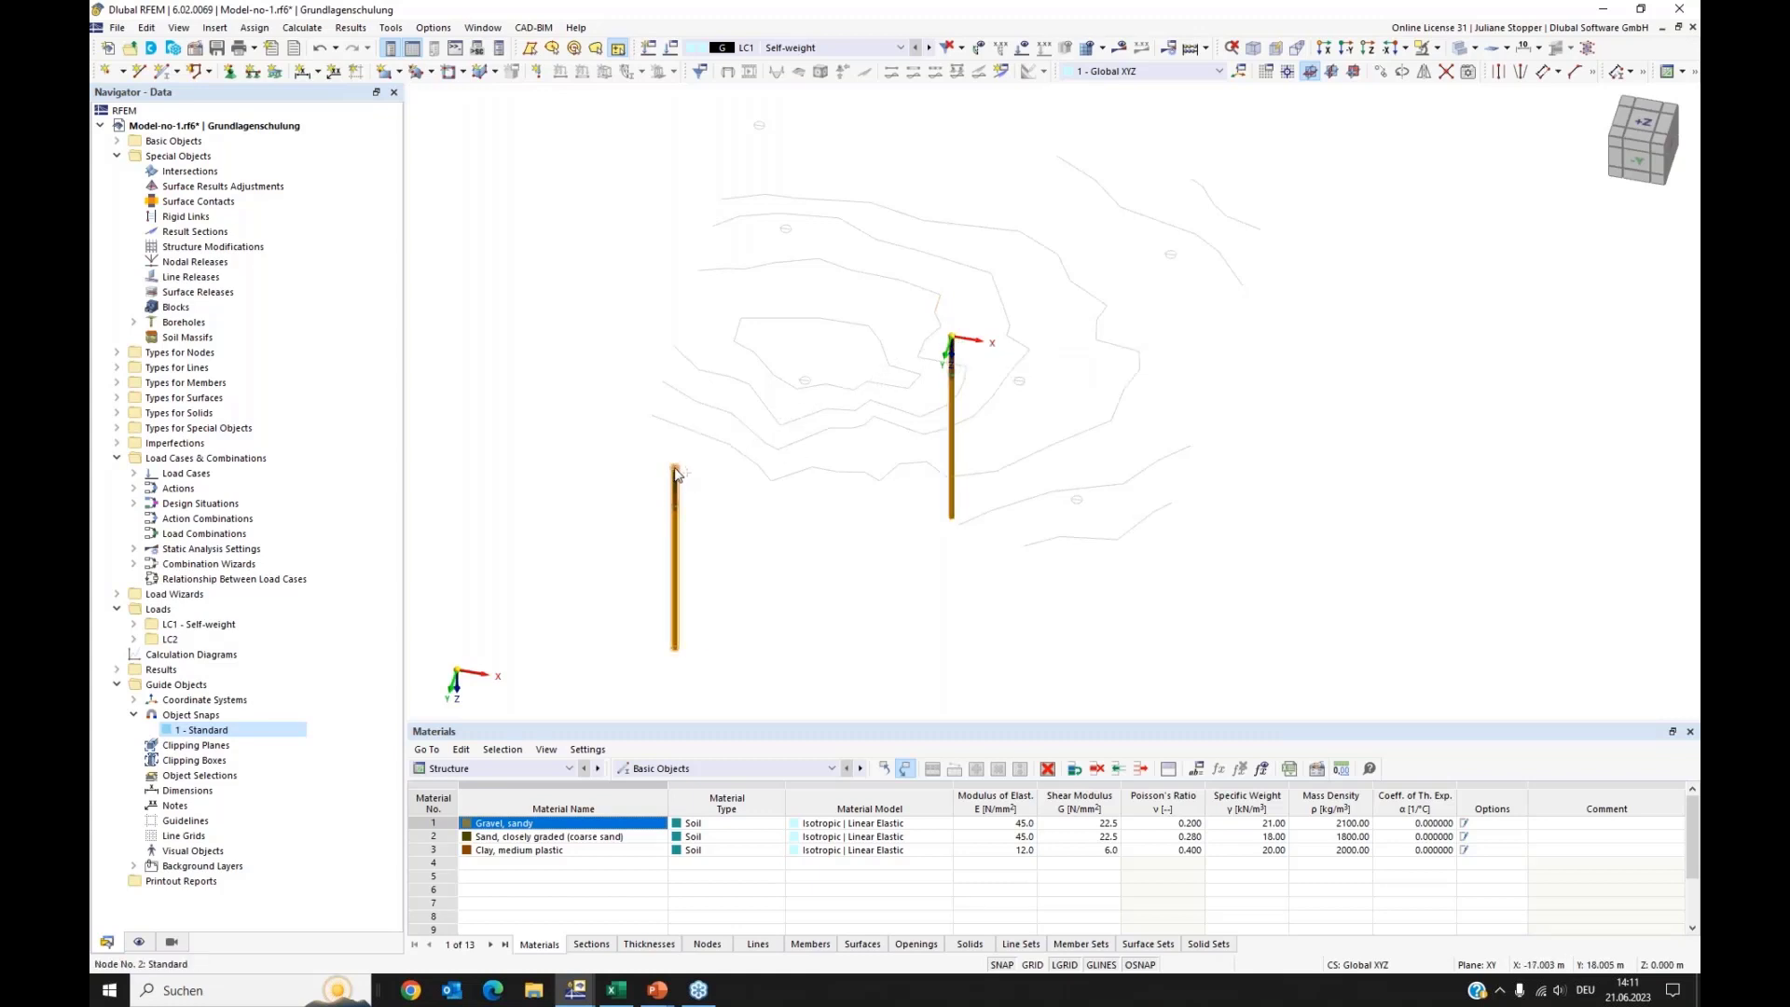
left_click_drag(677, 473, 804, 384, "ctrl")
middle_click_drag(859, 302, 850, 366)
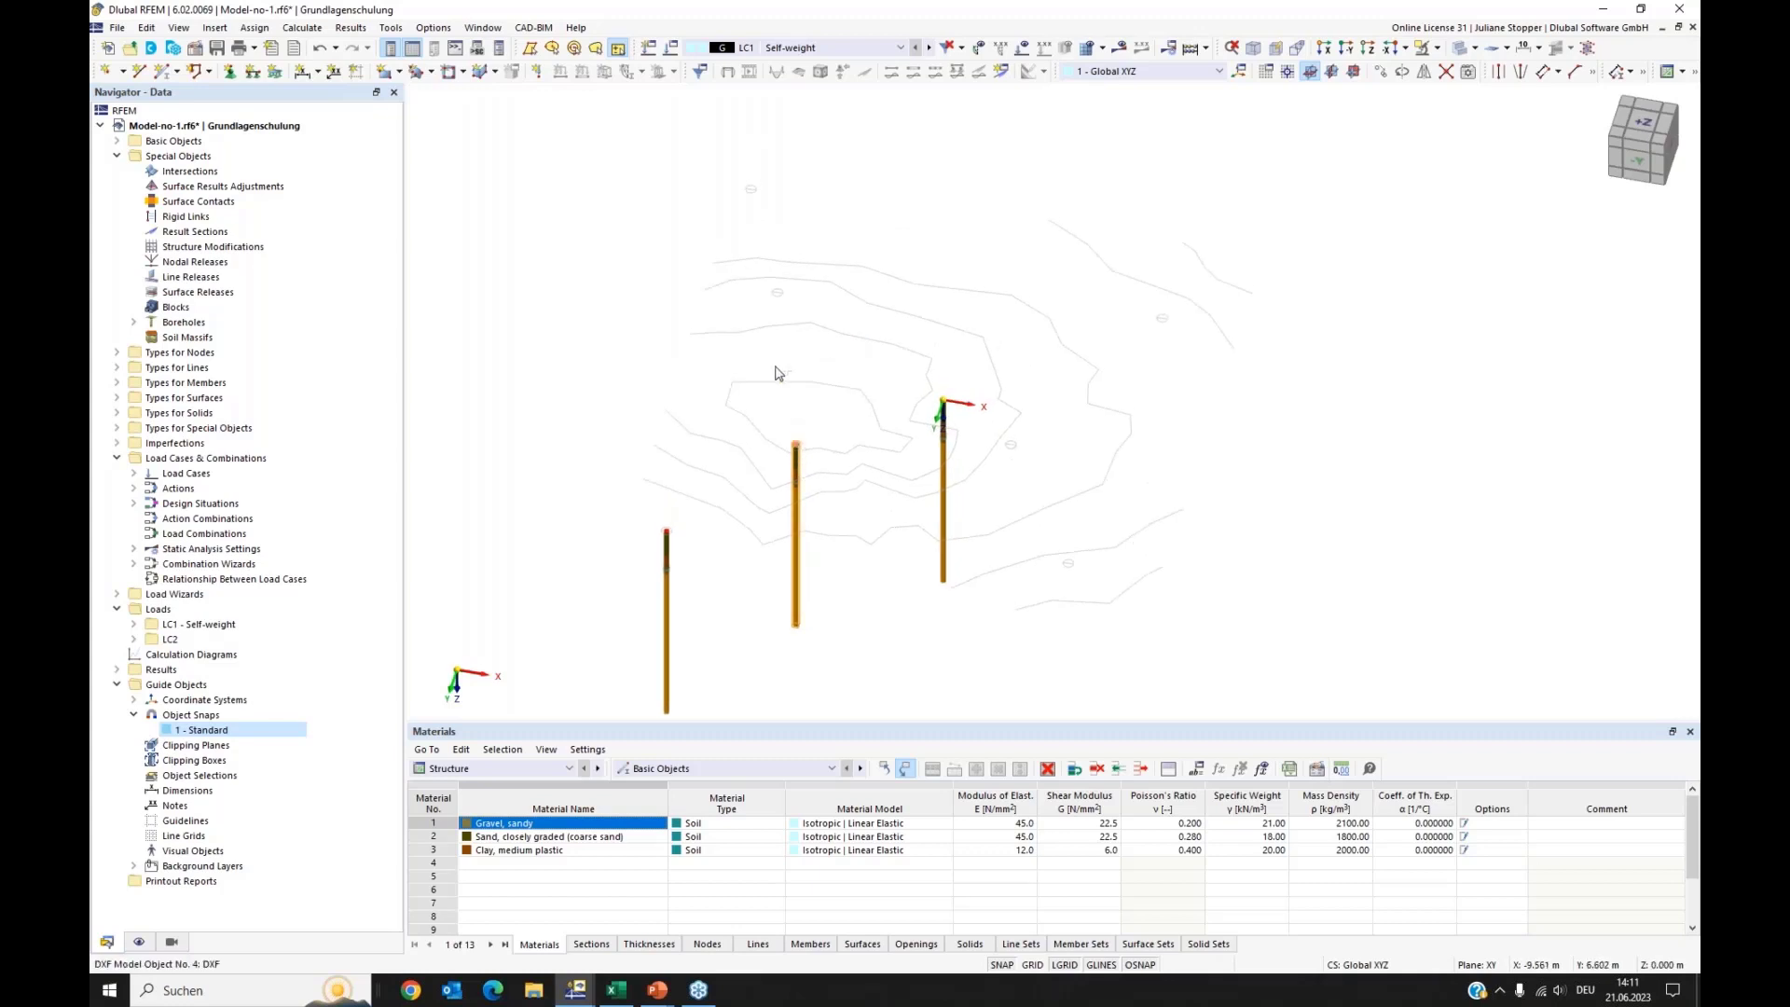
left_click_drag(797, 448, 1088, 581, "ctrl")
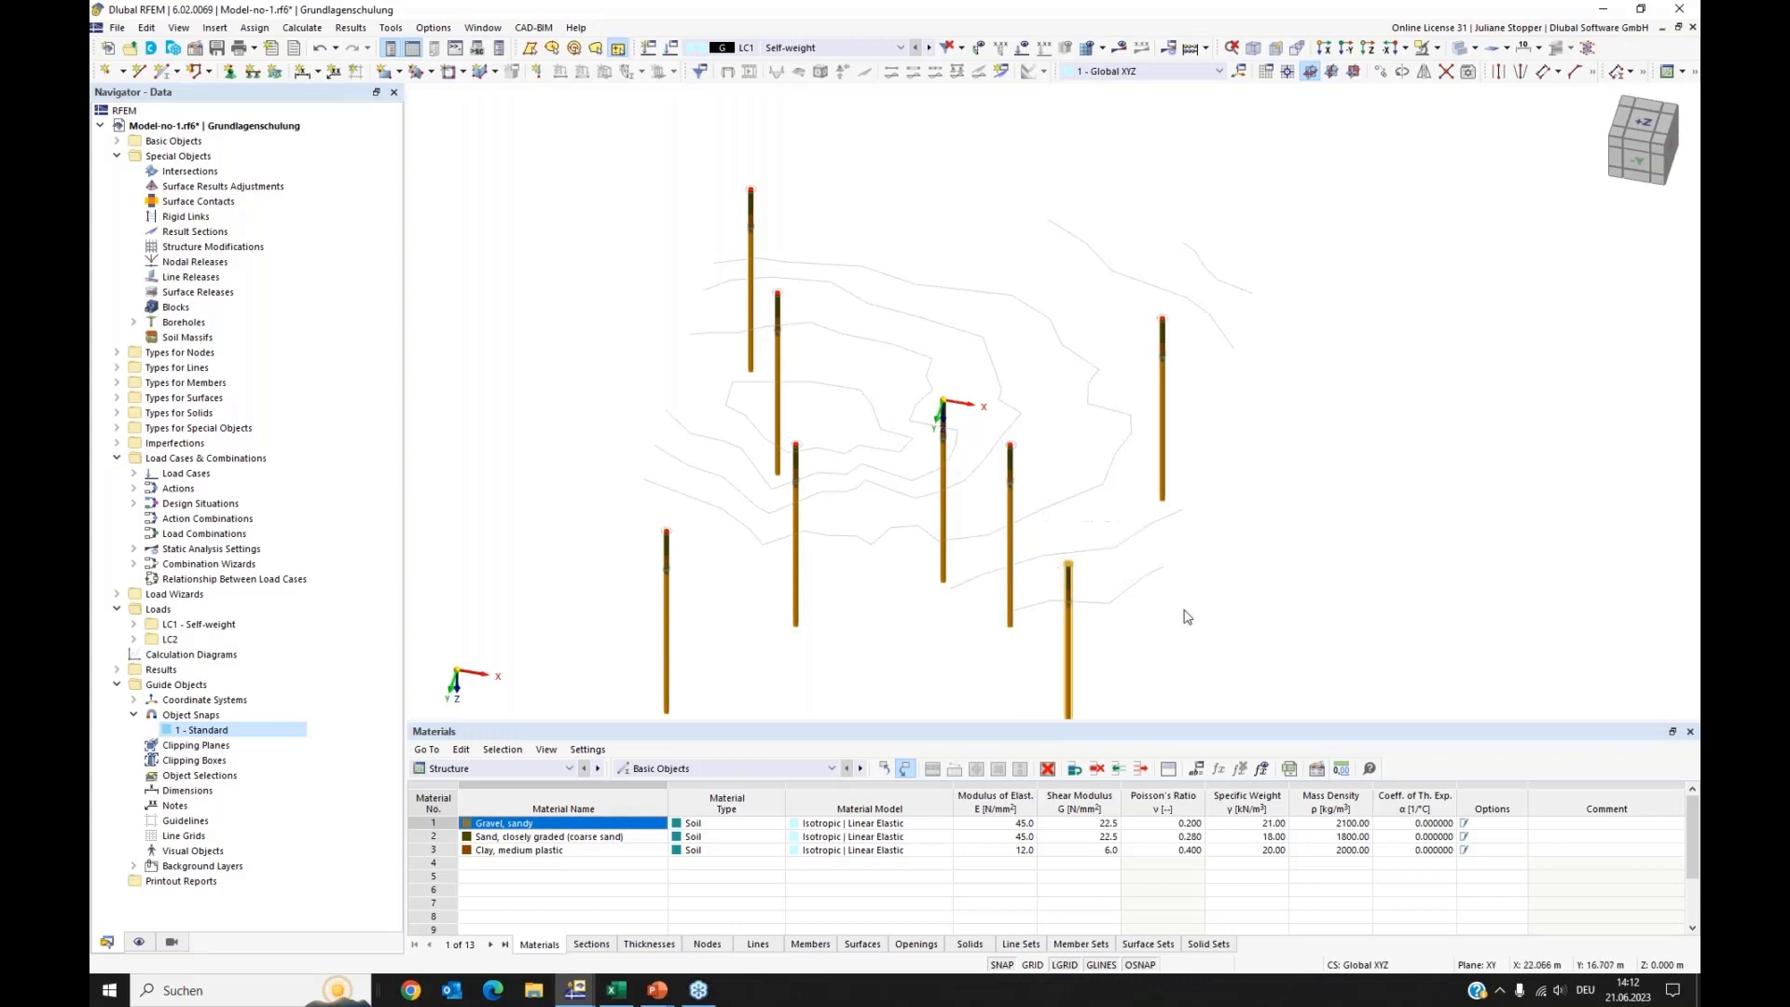
scroll(1166, 583, "down", 3)
mouse_move(1140, 597)
middle_mouse_down("ctrl")
mouse_move(1190, 607)
mouse_move(1145, 588)
middle_mouse_up("ctrl")
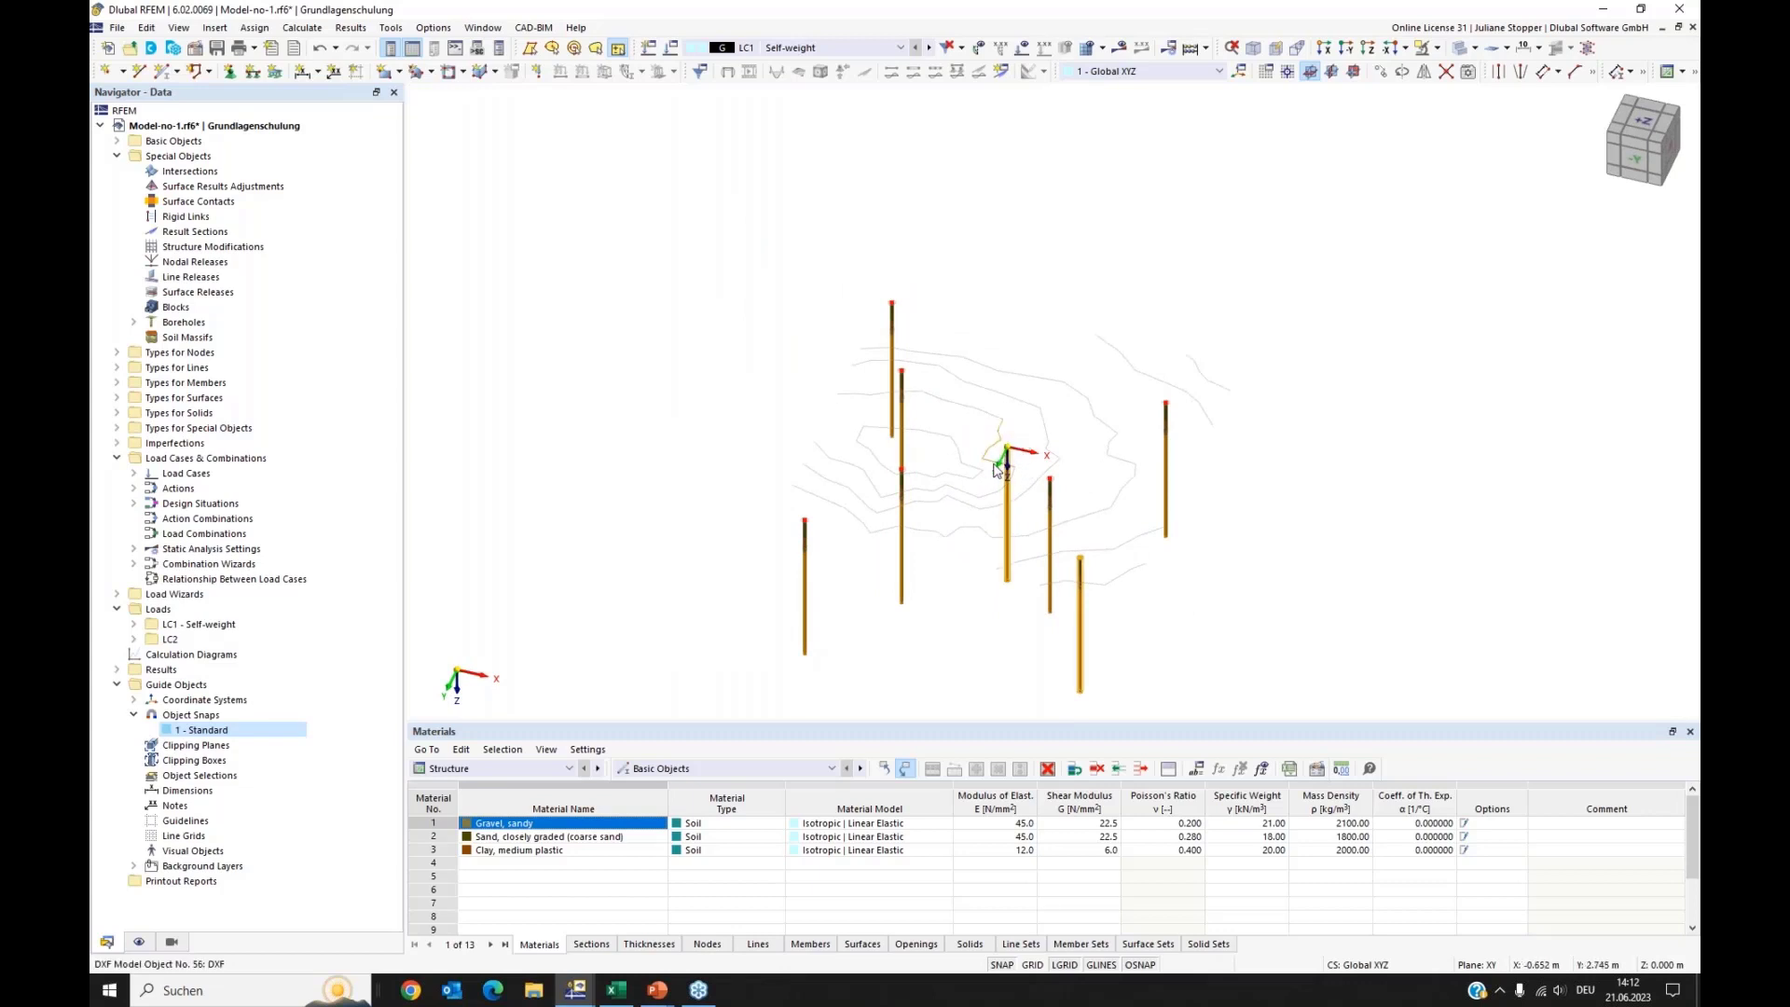
key("Delete")
key("ctrl+z")
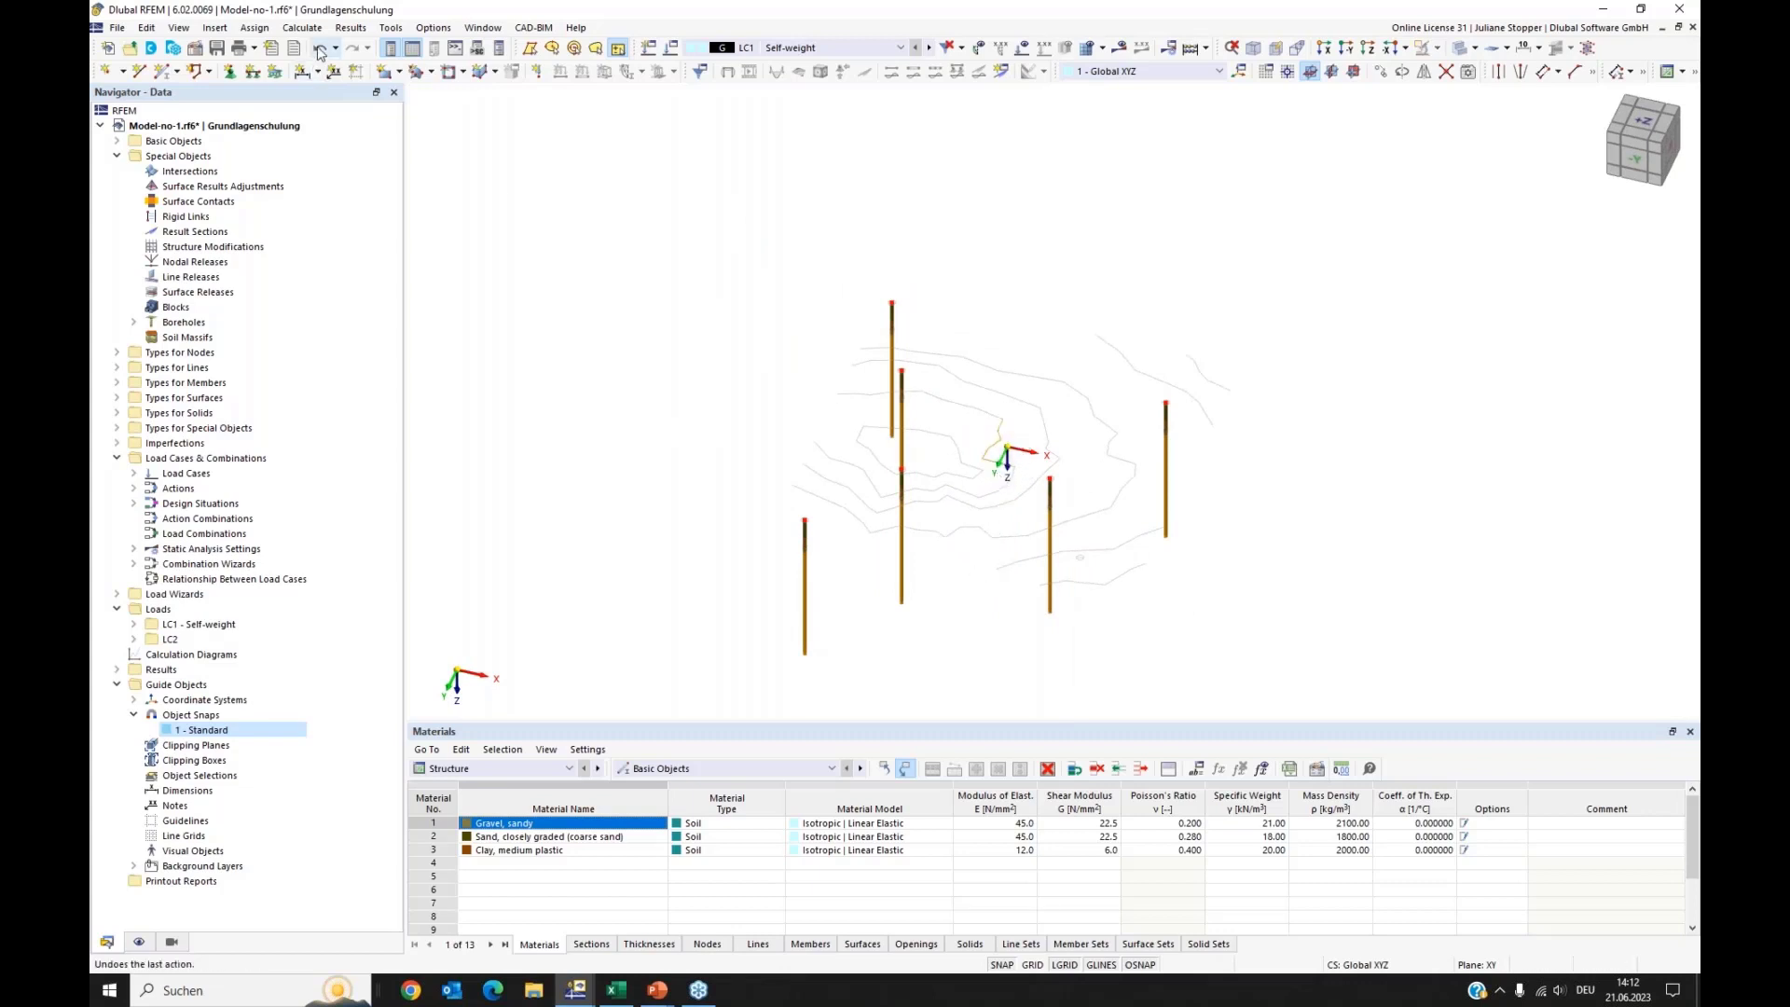
key("ctrl+z")
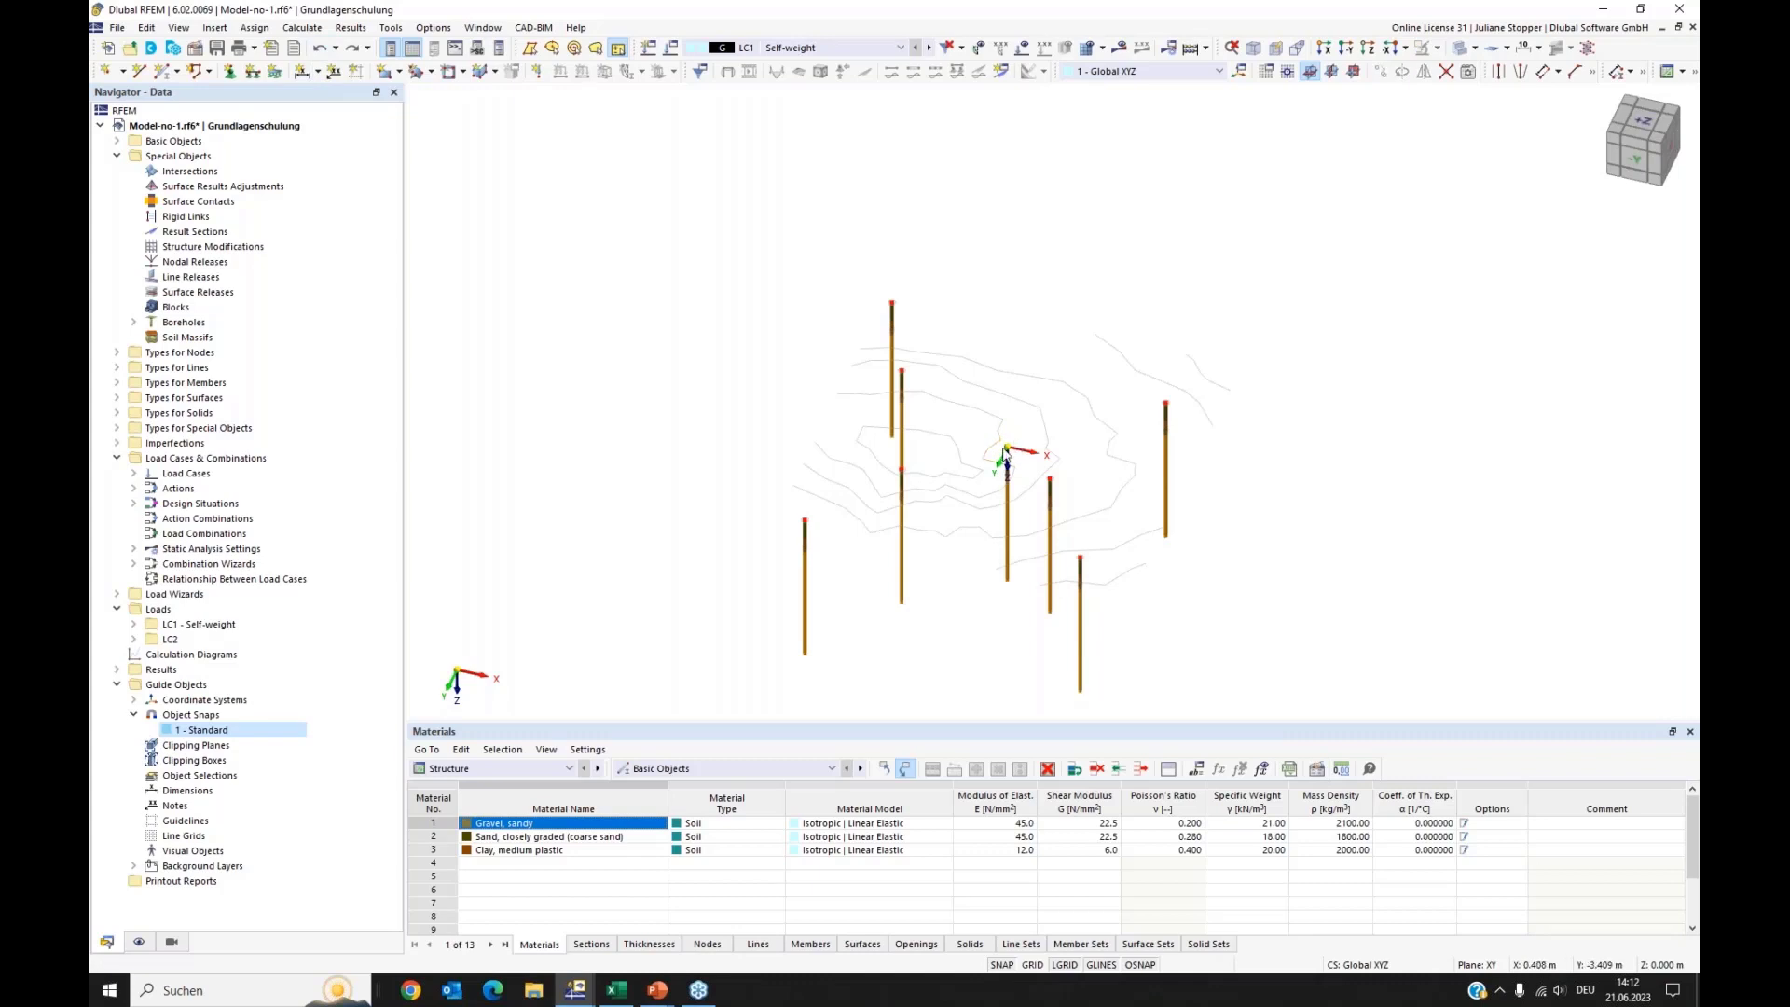
Step: Delete the original borehole at the model origin and the nodes at the heads of the seven copied boreholes
left_click(1007, 455)
key("Delete")
middle_click_drag(1249, 635, 1040, 626, "ctrl")
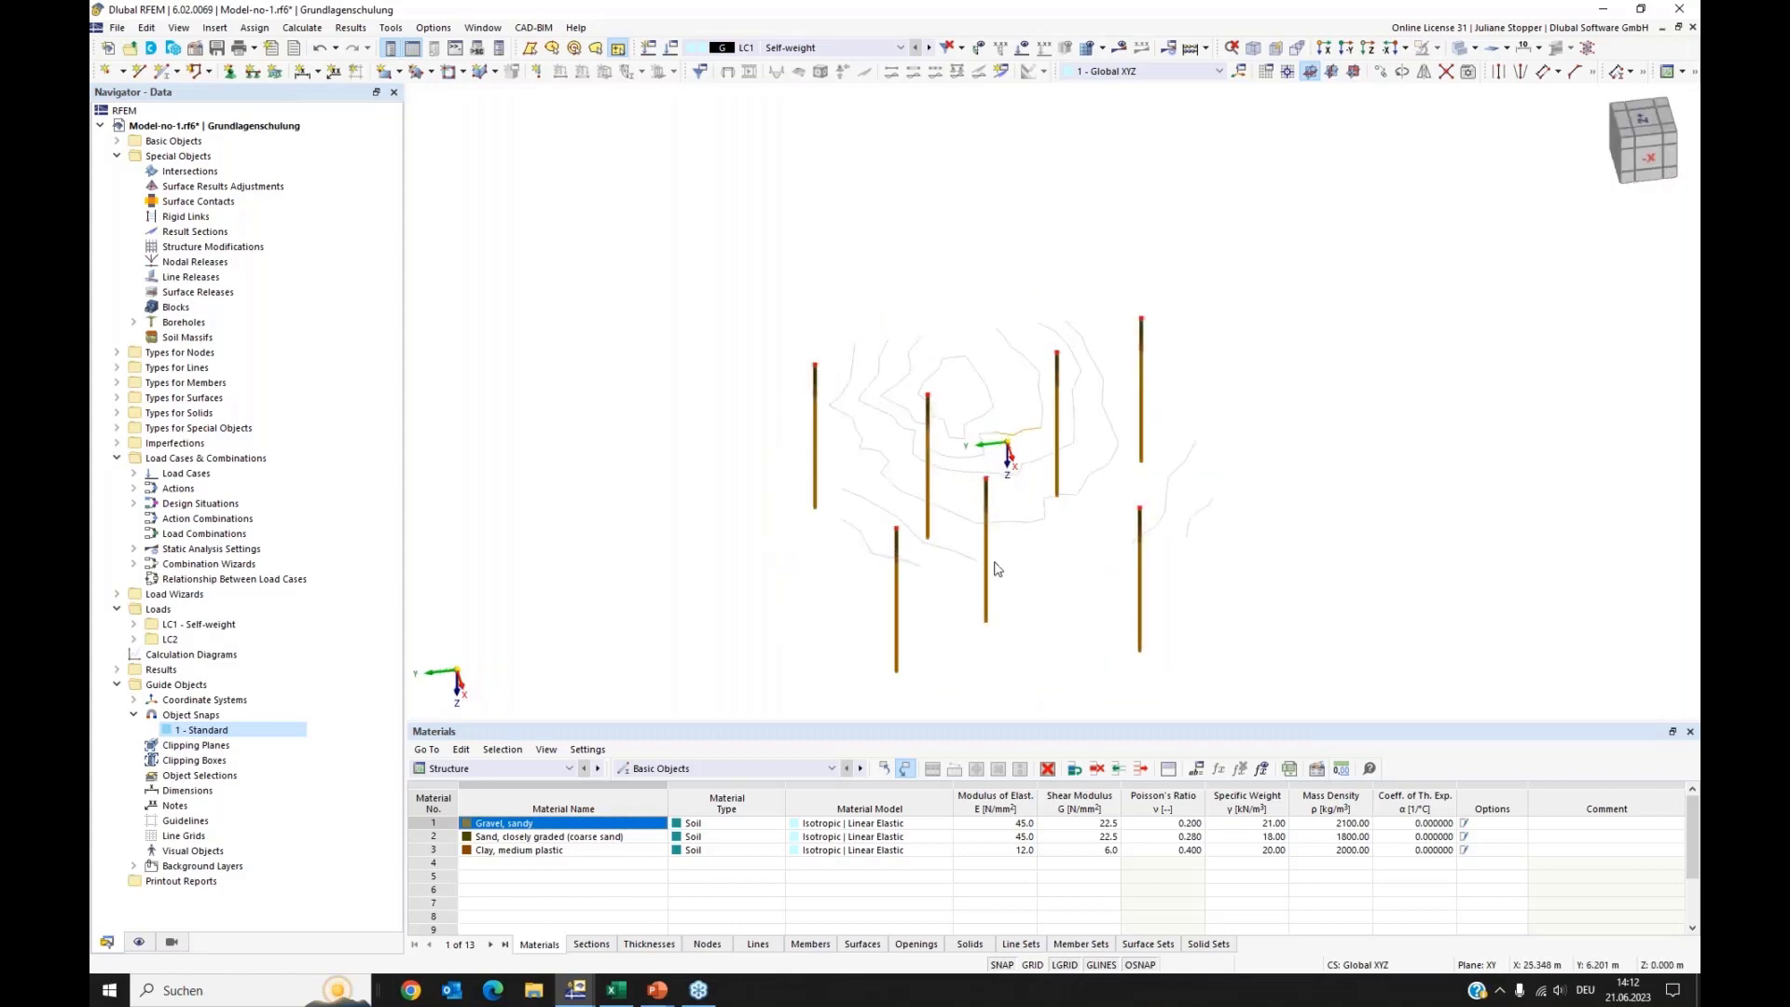
middle_click_drag(840, 550, 973, 451, "ctrl")
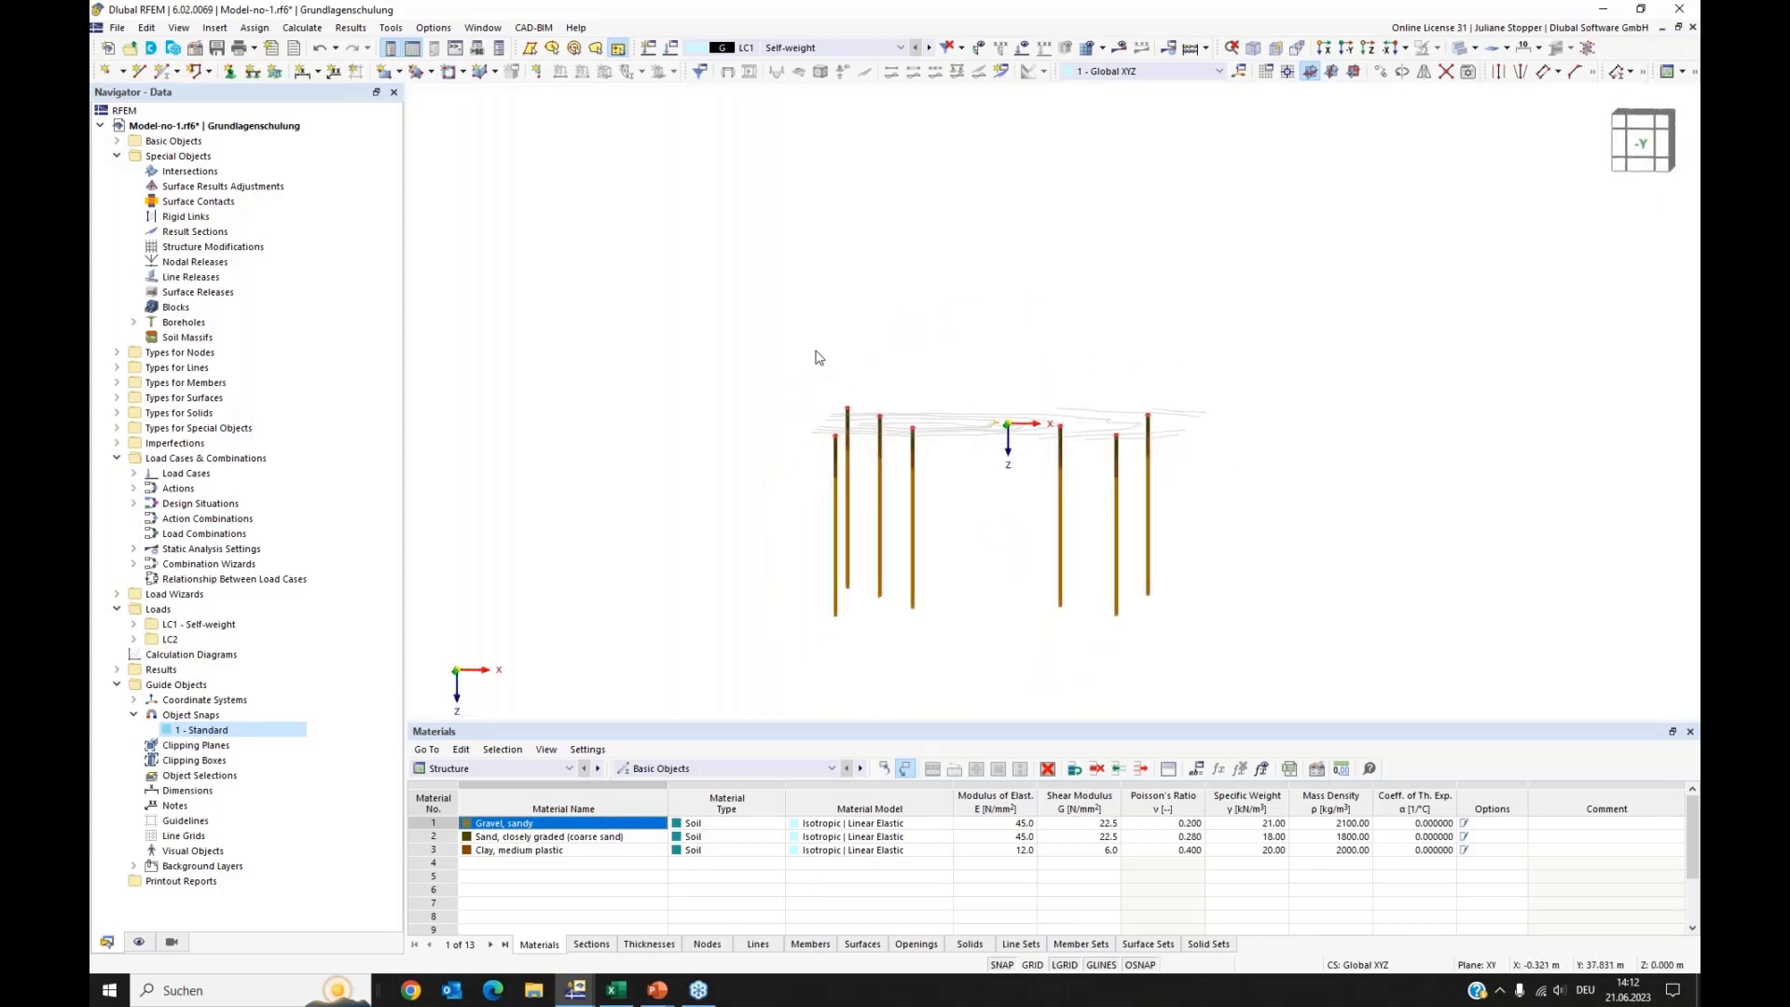
left_click_drag(788, 377, 1174, 454)
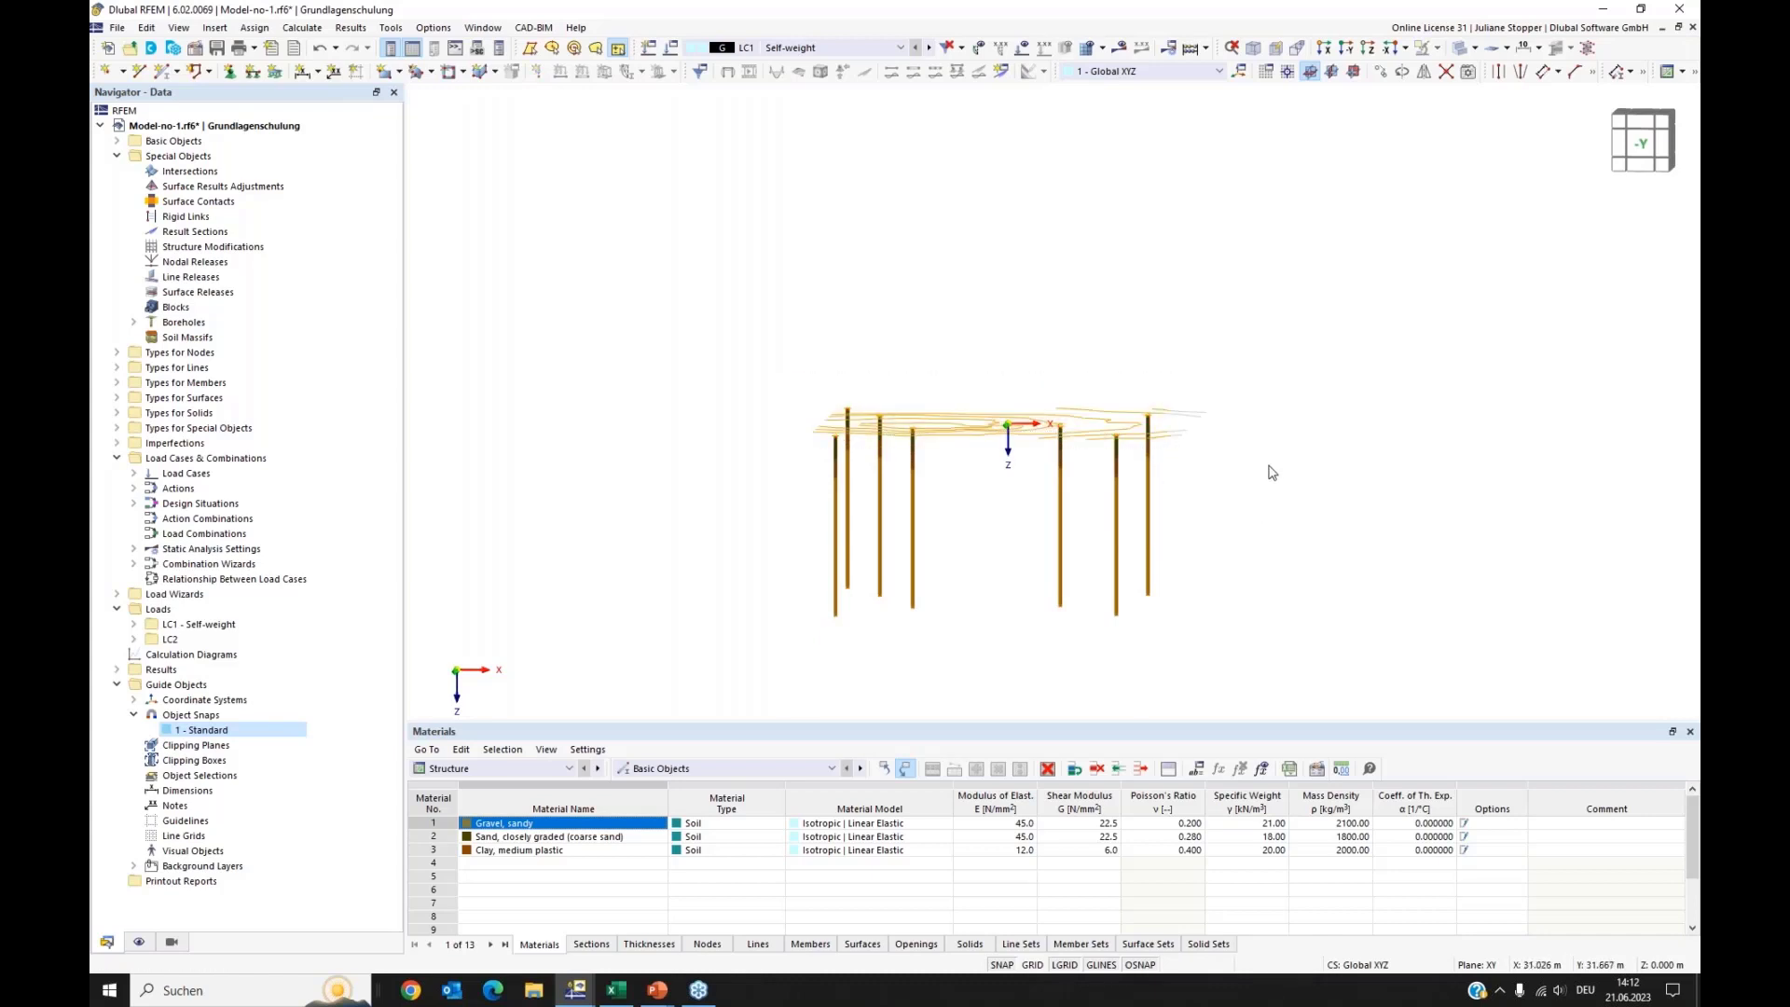
middle_click_drag(1271, 472, 1238, 528, "ctrl")
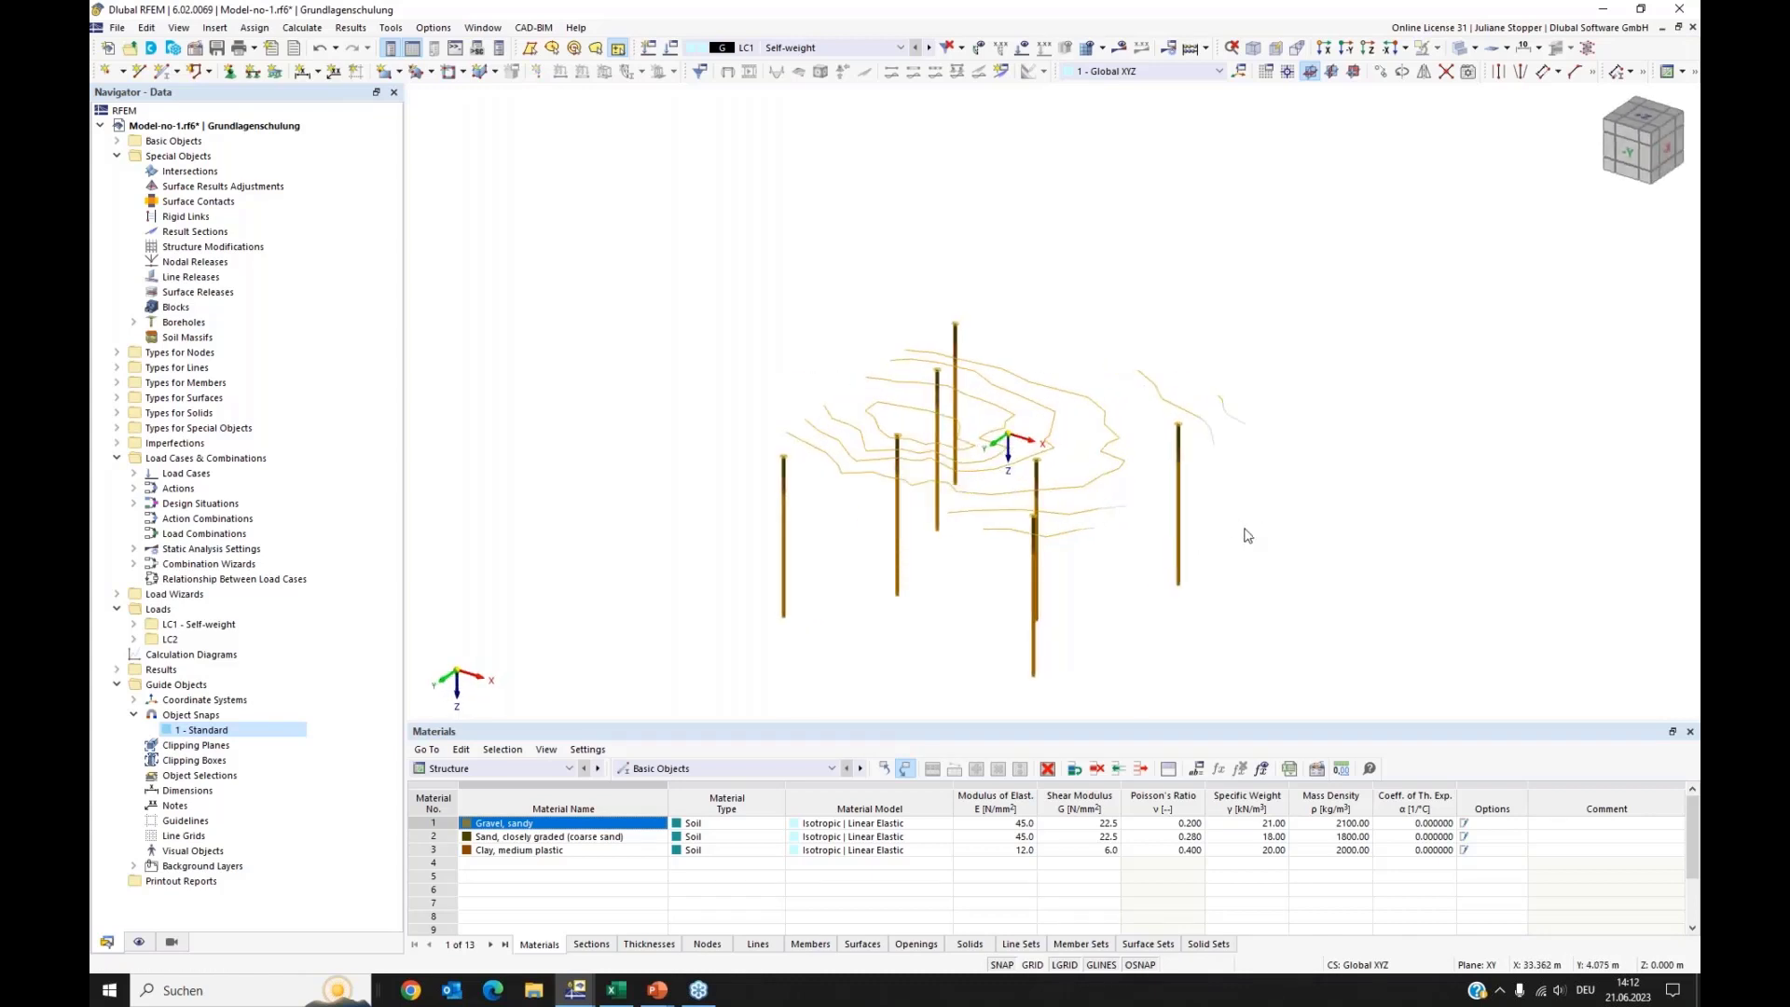
left_click(1144, 606)
mouse_move(743, 628)
middle_mouse_down("ctrl")
mouse_move(892, 591)
mouse_move(737, 598)
middle_mouse_up("ctrl")
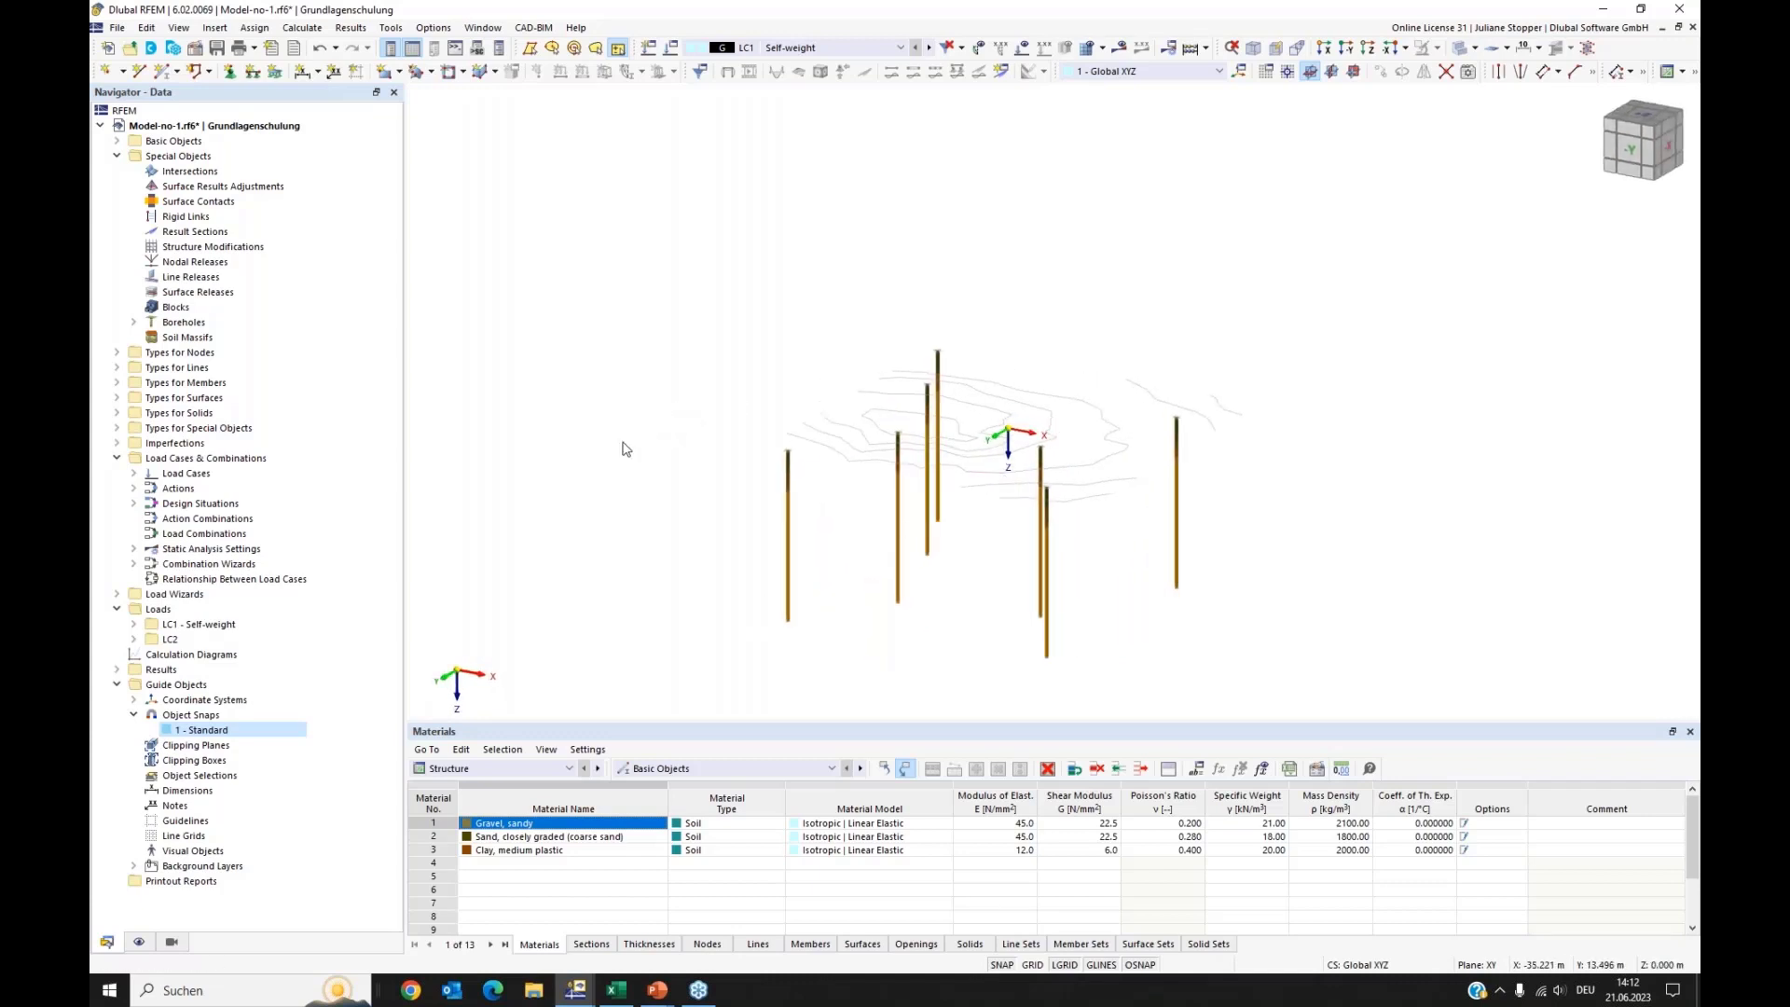
Step: Create a new soil massif generated from boreholes and assign boreholes 2-8 to it by graphical selection
left_click(170, 339)
right_click(178, 343)
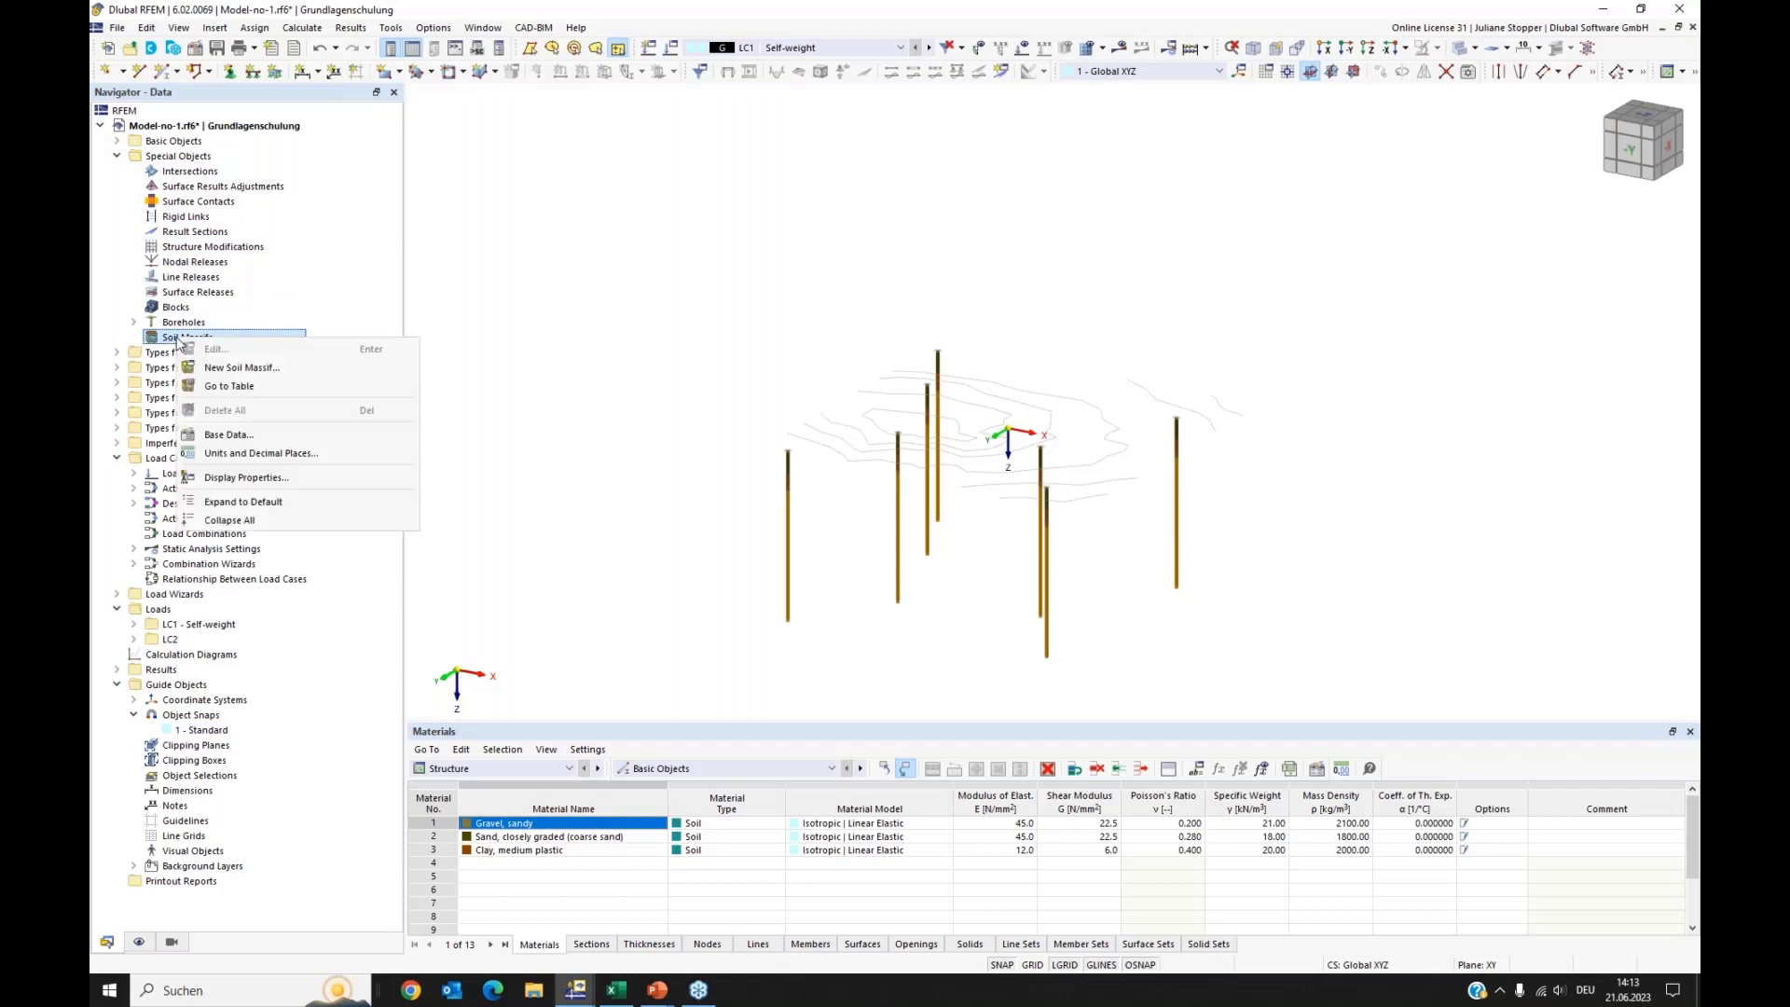
left_click(283, 368)
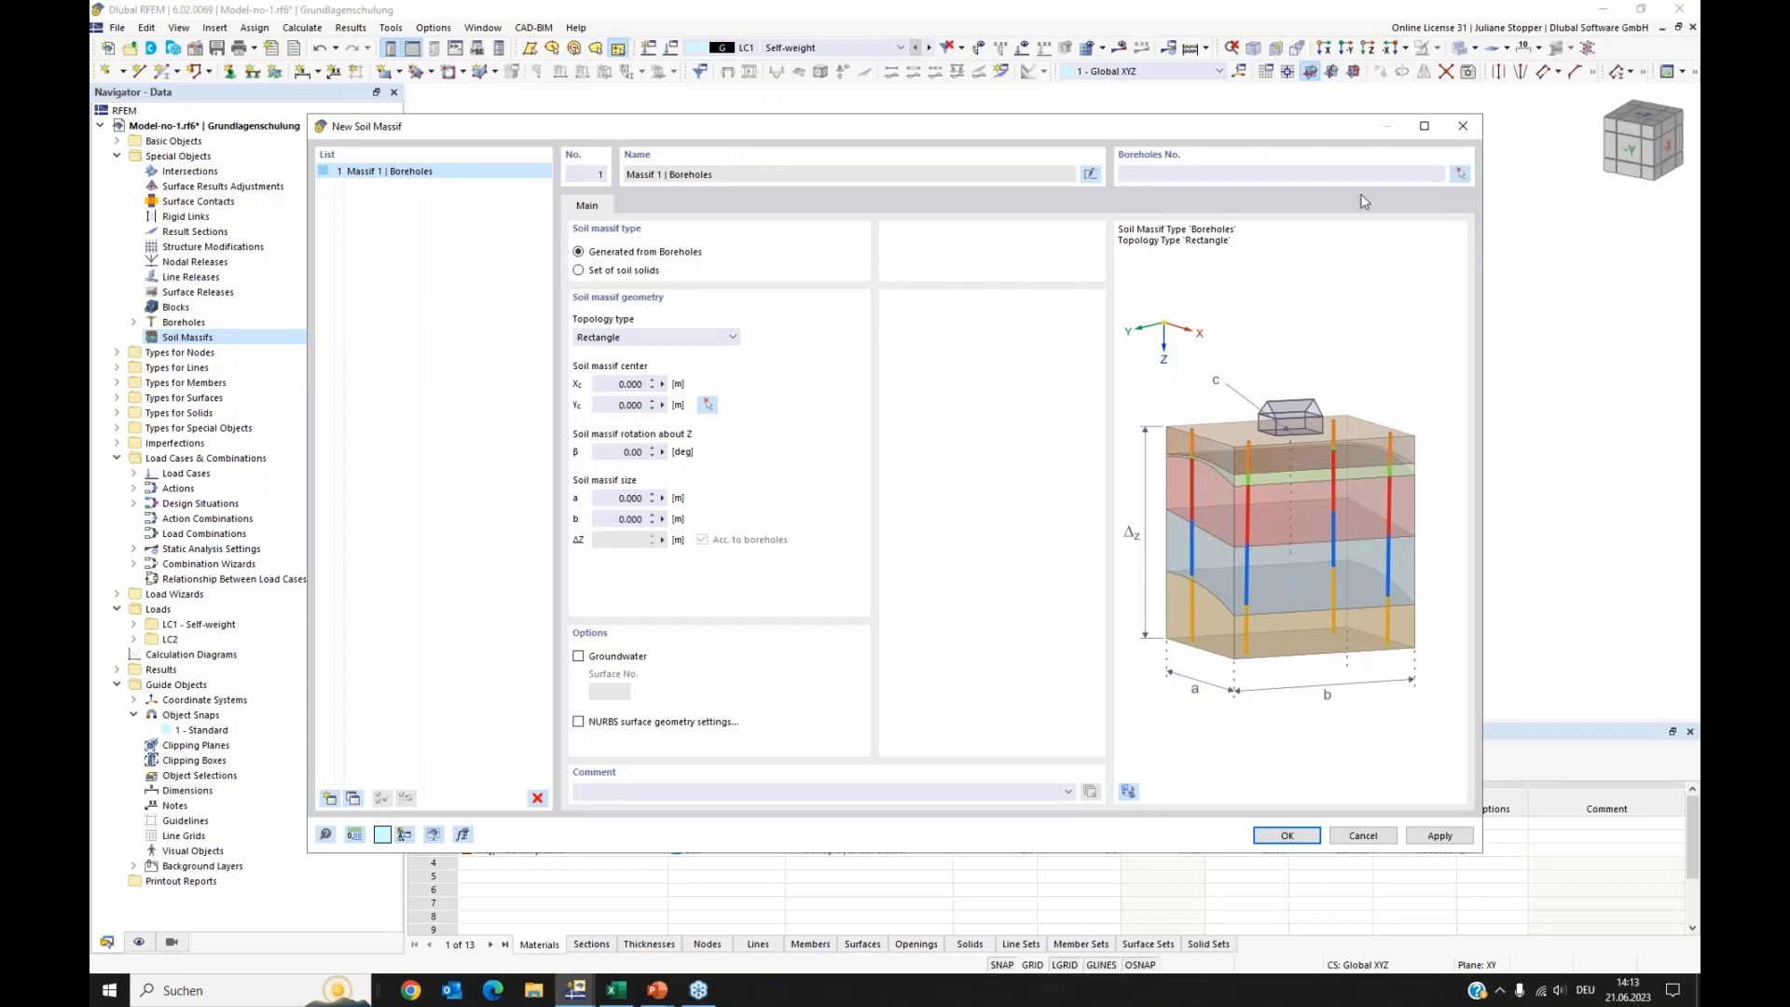
left_click(1167, 176)
left_click(1460, 176)
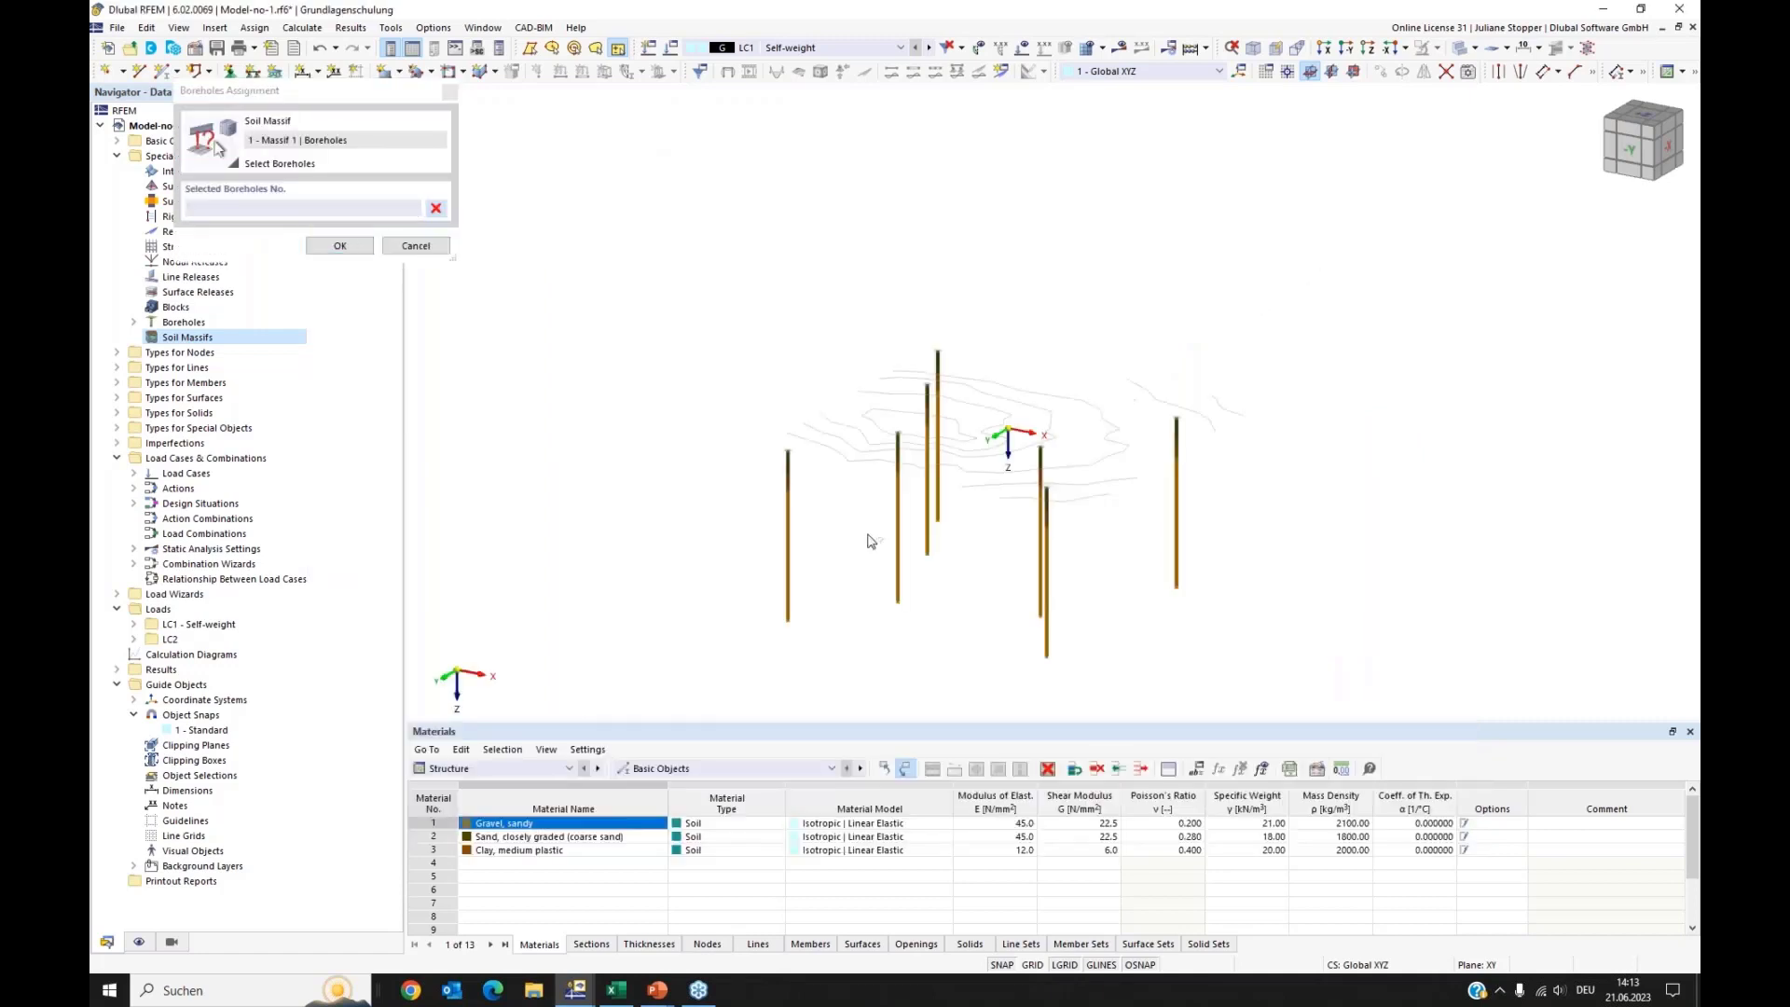
left_click_drag(794, 603, 736, 697)
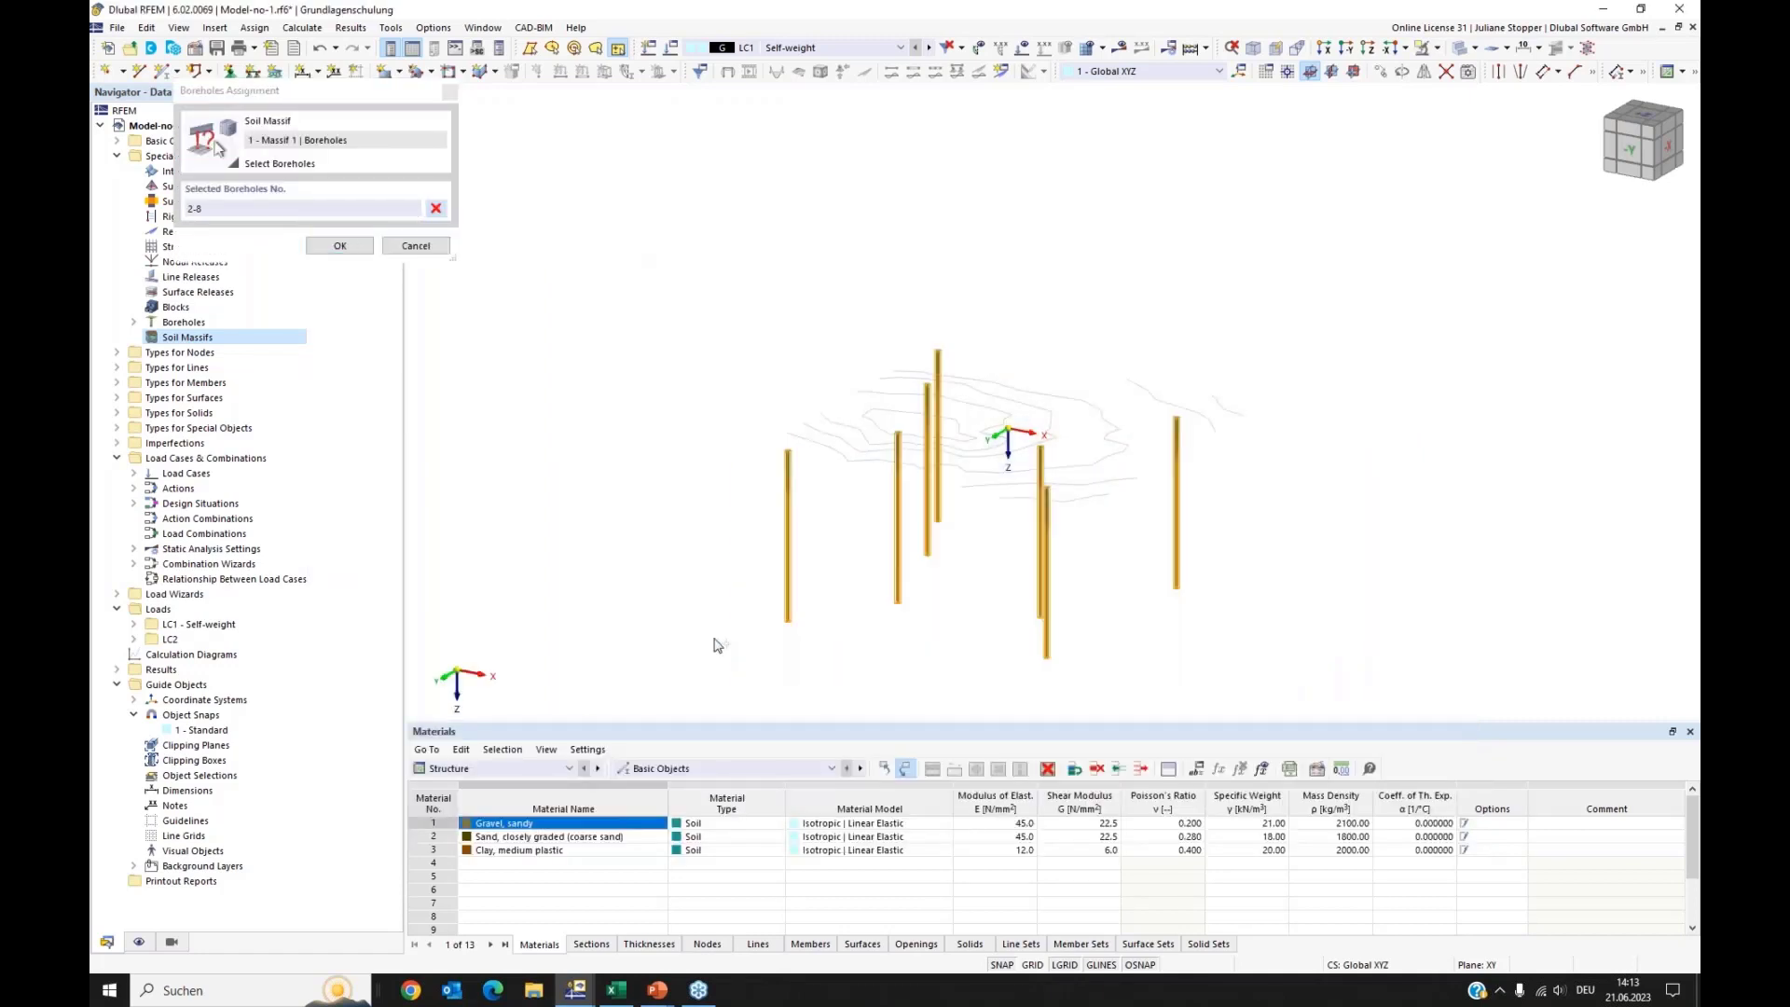
left_click(339, 246)
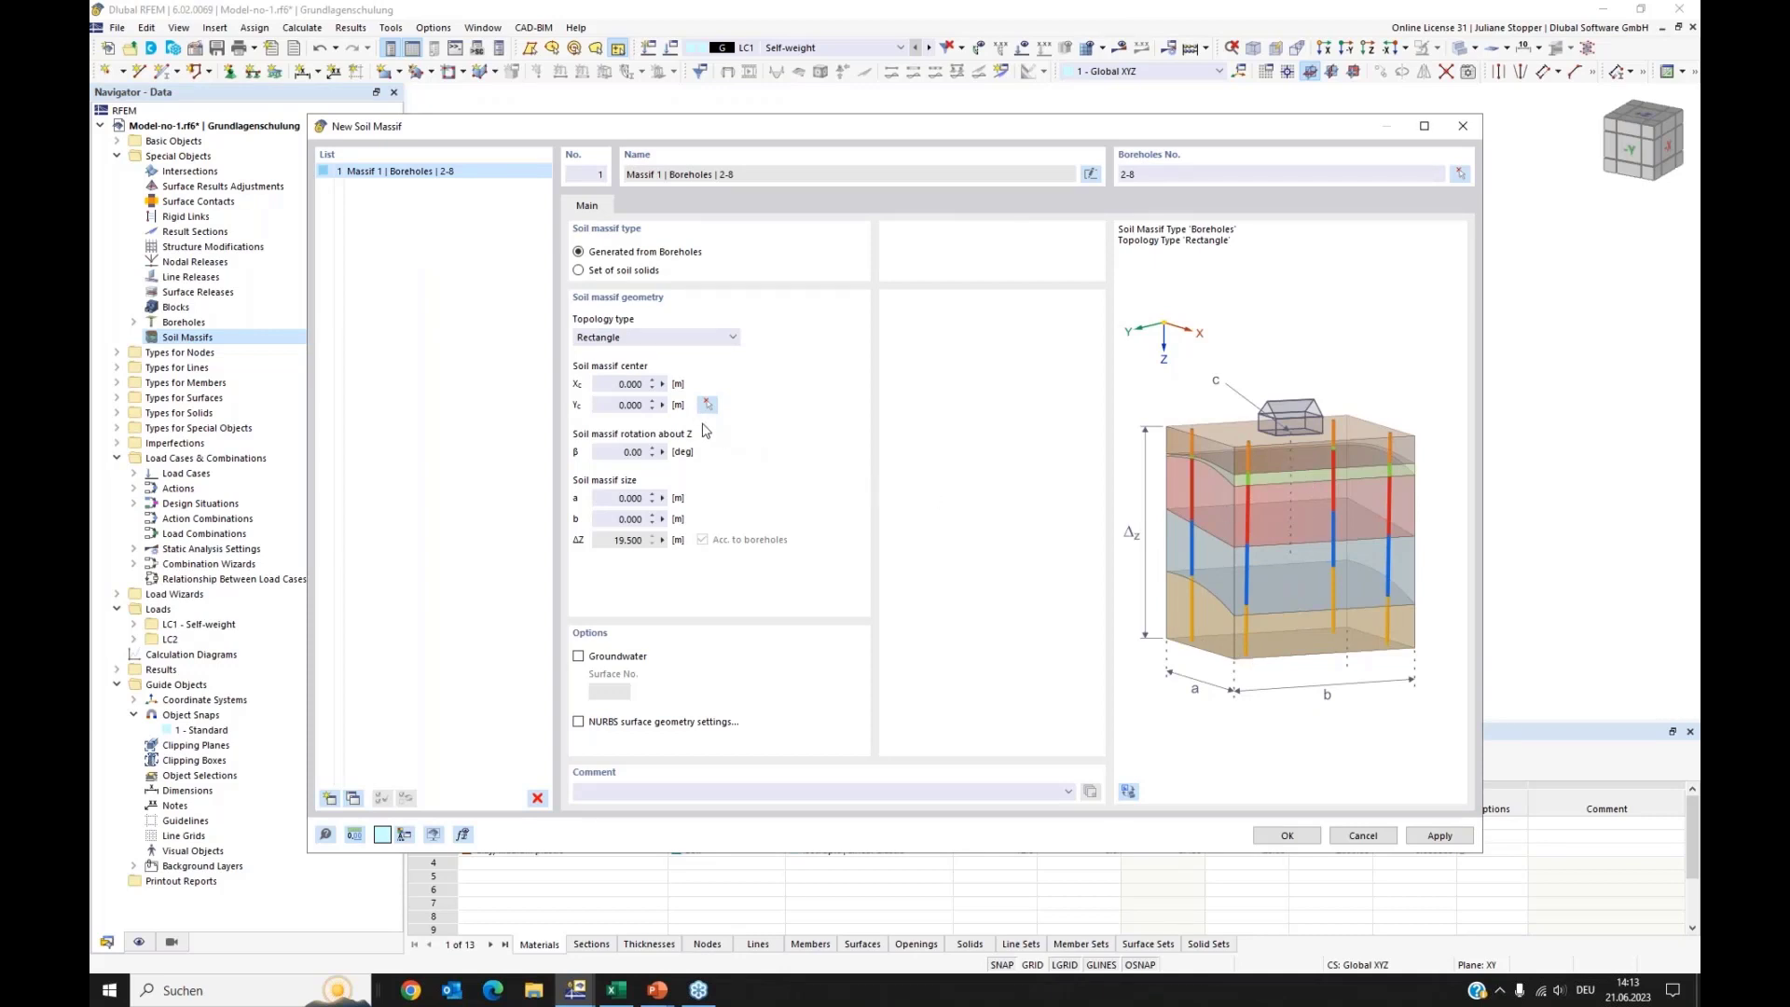
Step: Set the rectangular soil massif's size a and b to 40 m, enable groundwater and confirm the massif
left_click(622, 384)
left_click(633, 404)
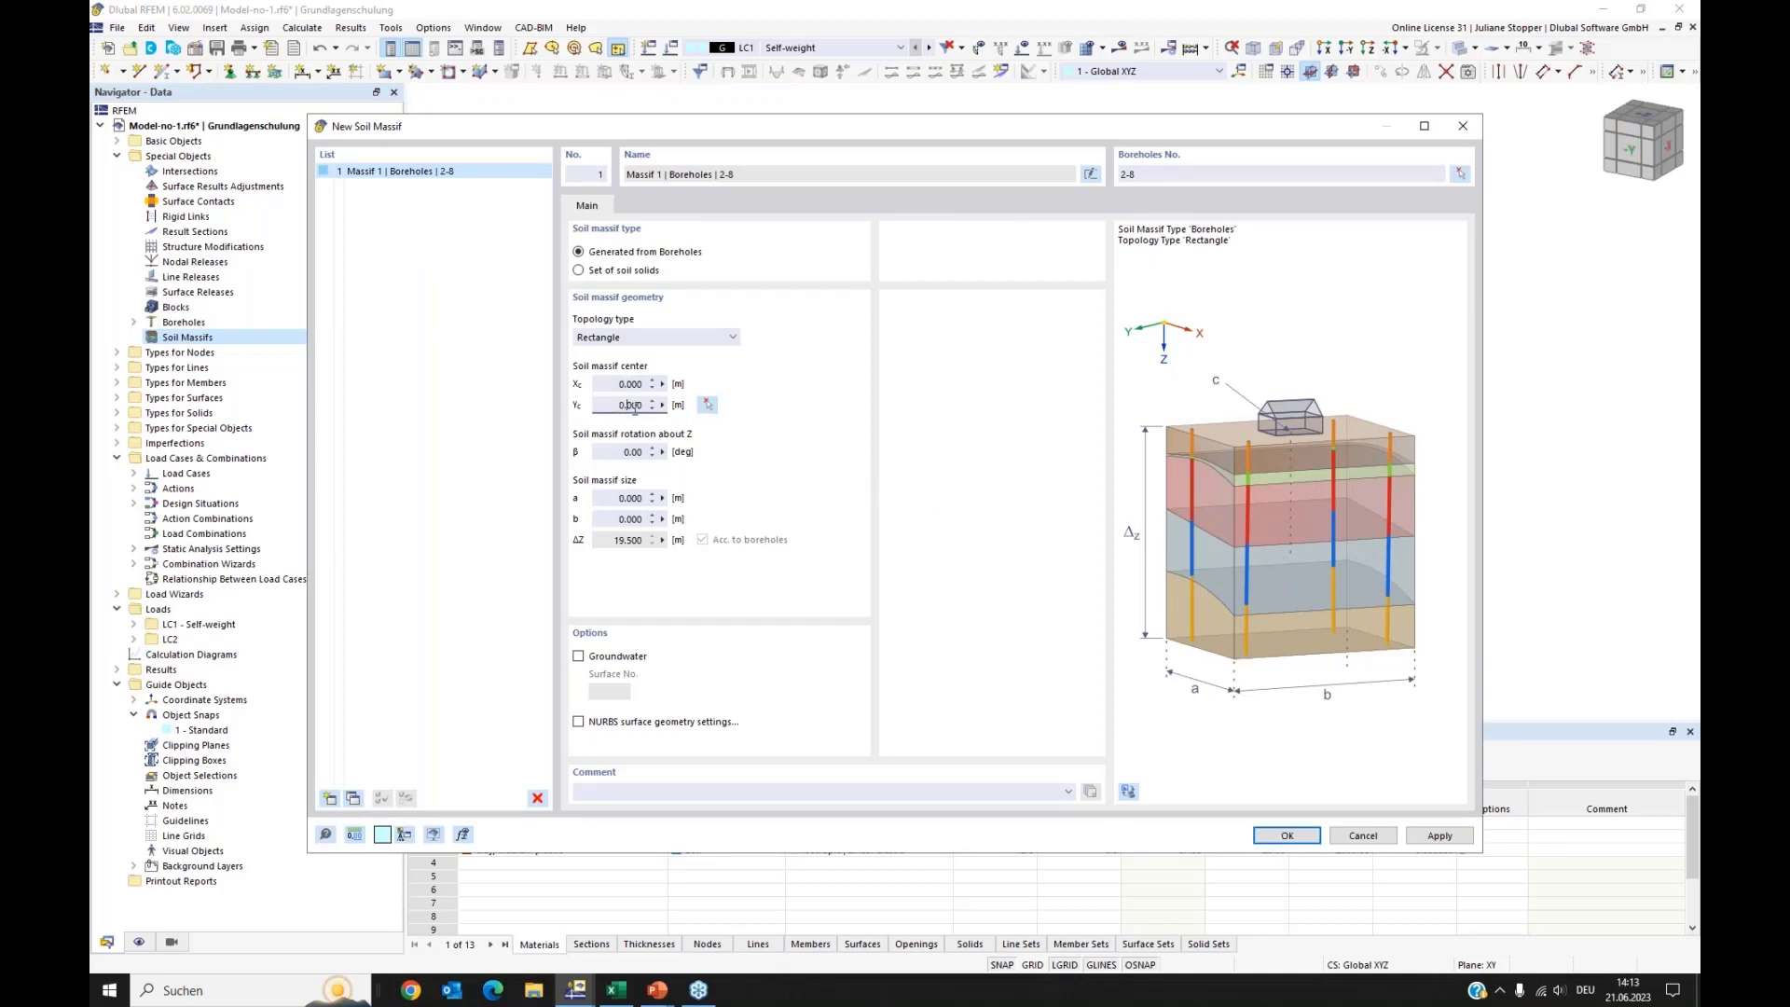
left_click(613, 498)
key("Tab")
type("40")
left_click(639, 498)
left_click(580, 658)
left_click(1283, 835)
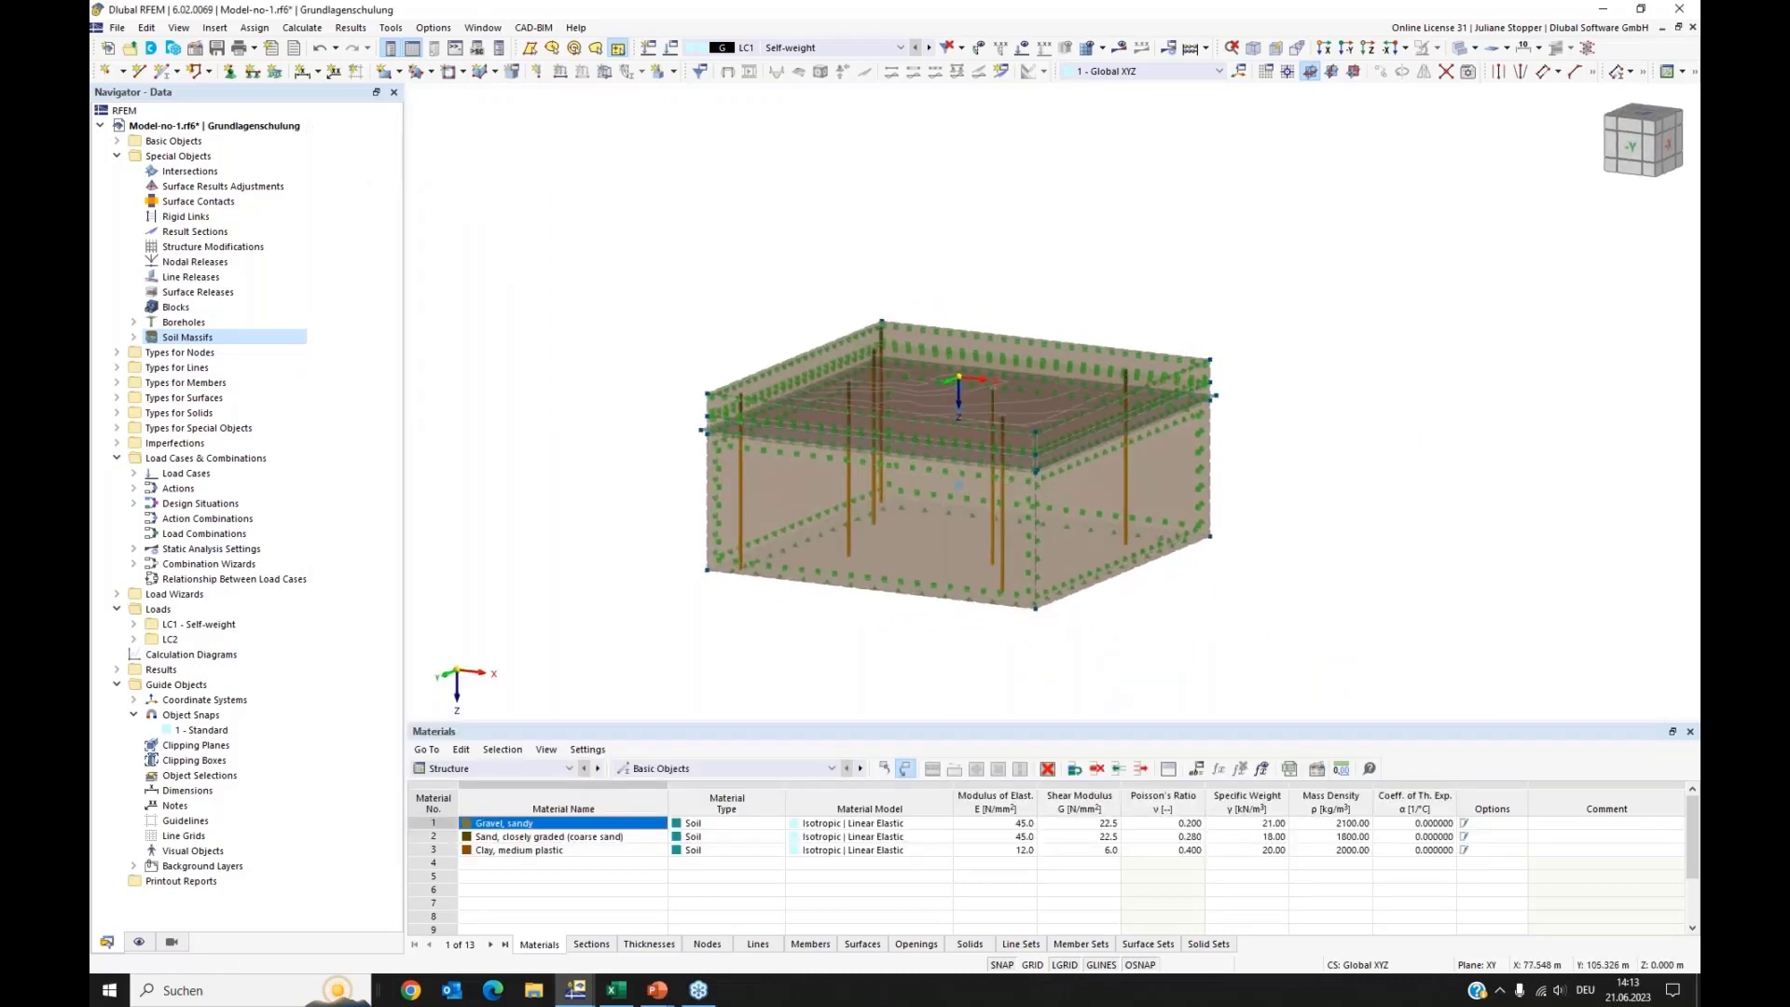
Step: Show the massif in solid rendering and colour the rendered objects by object property
left_click(1475, 48)
left_click(1503, 89)
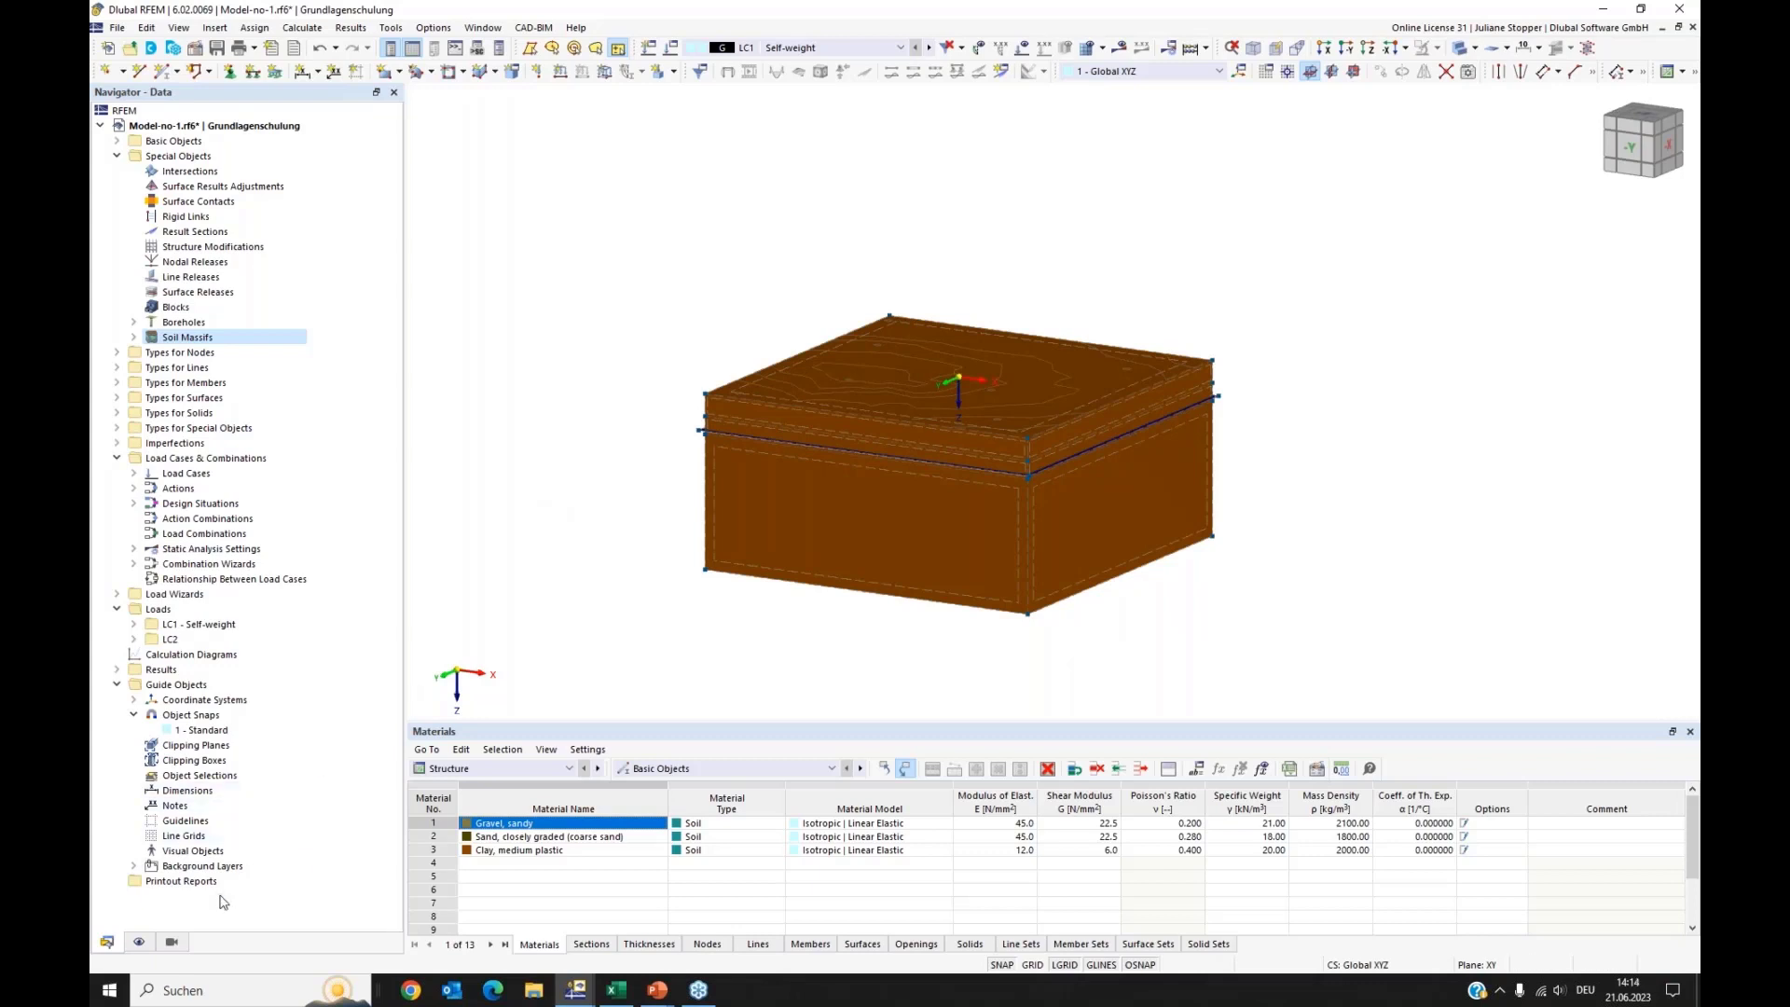
left_click(138, 941)
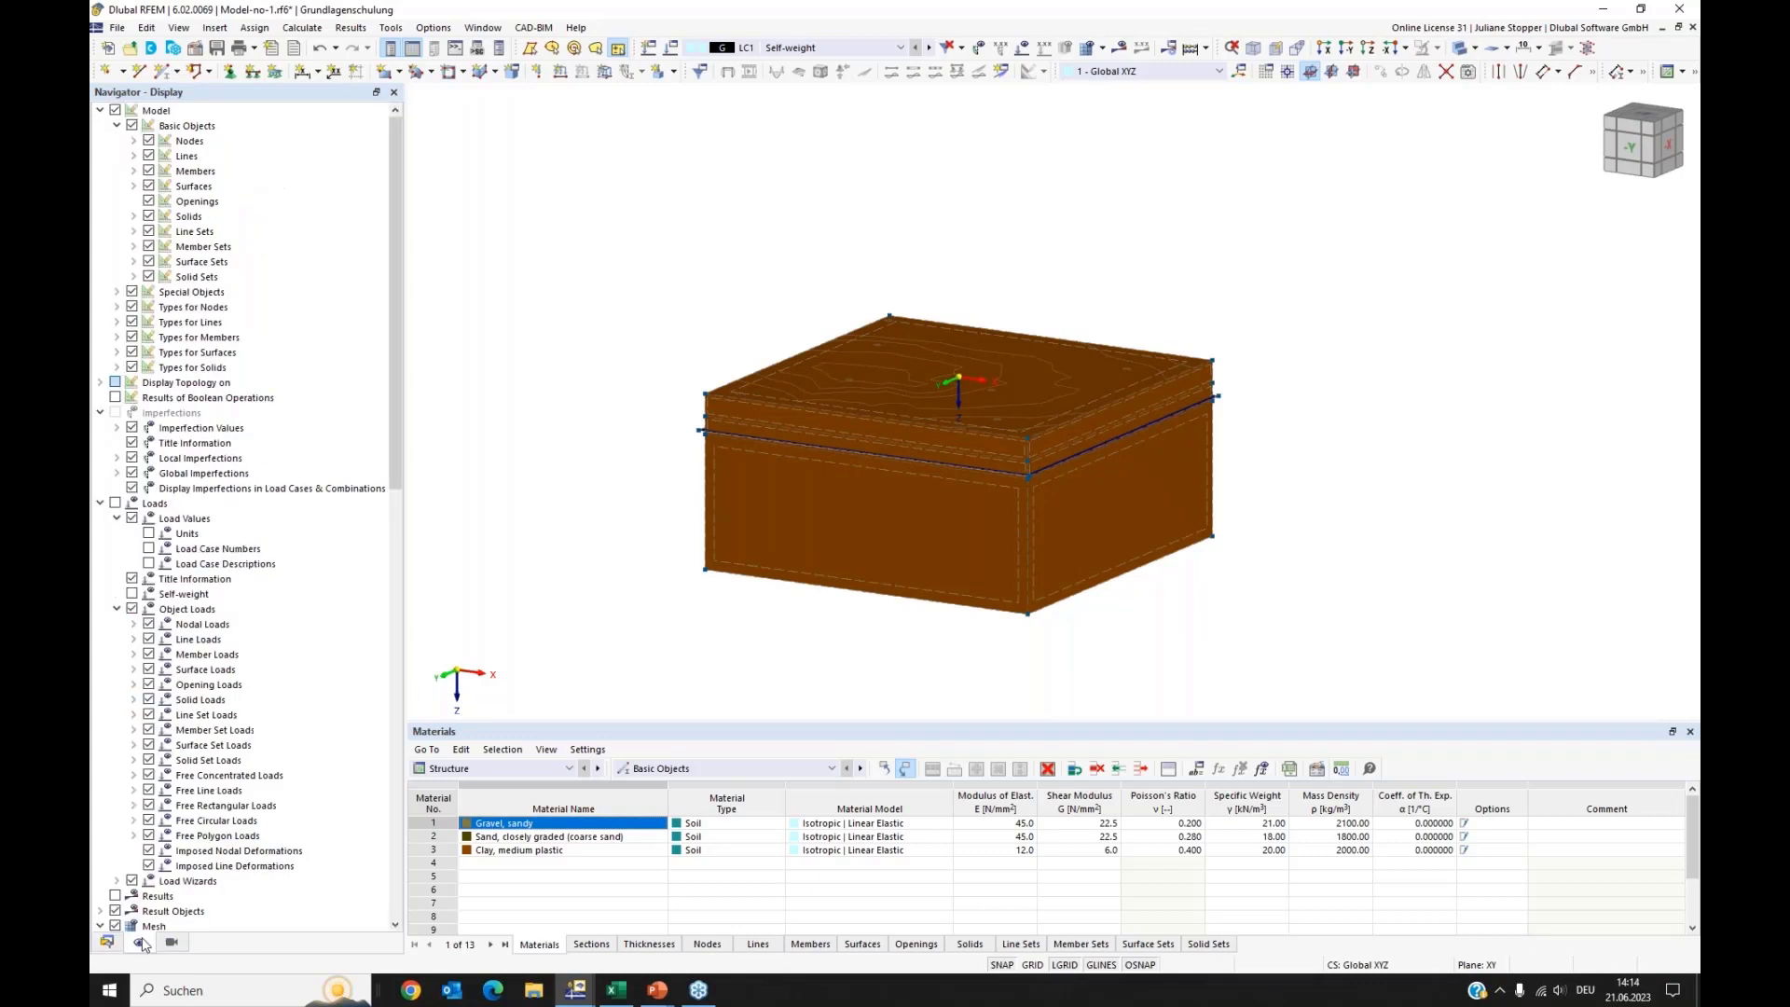
scroll(206, 704, "down", 10)
scroll(207, 702, "down", 5)
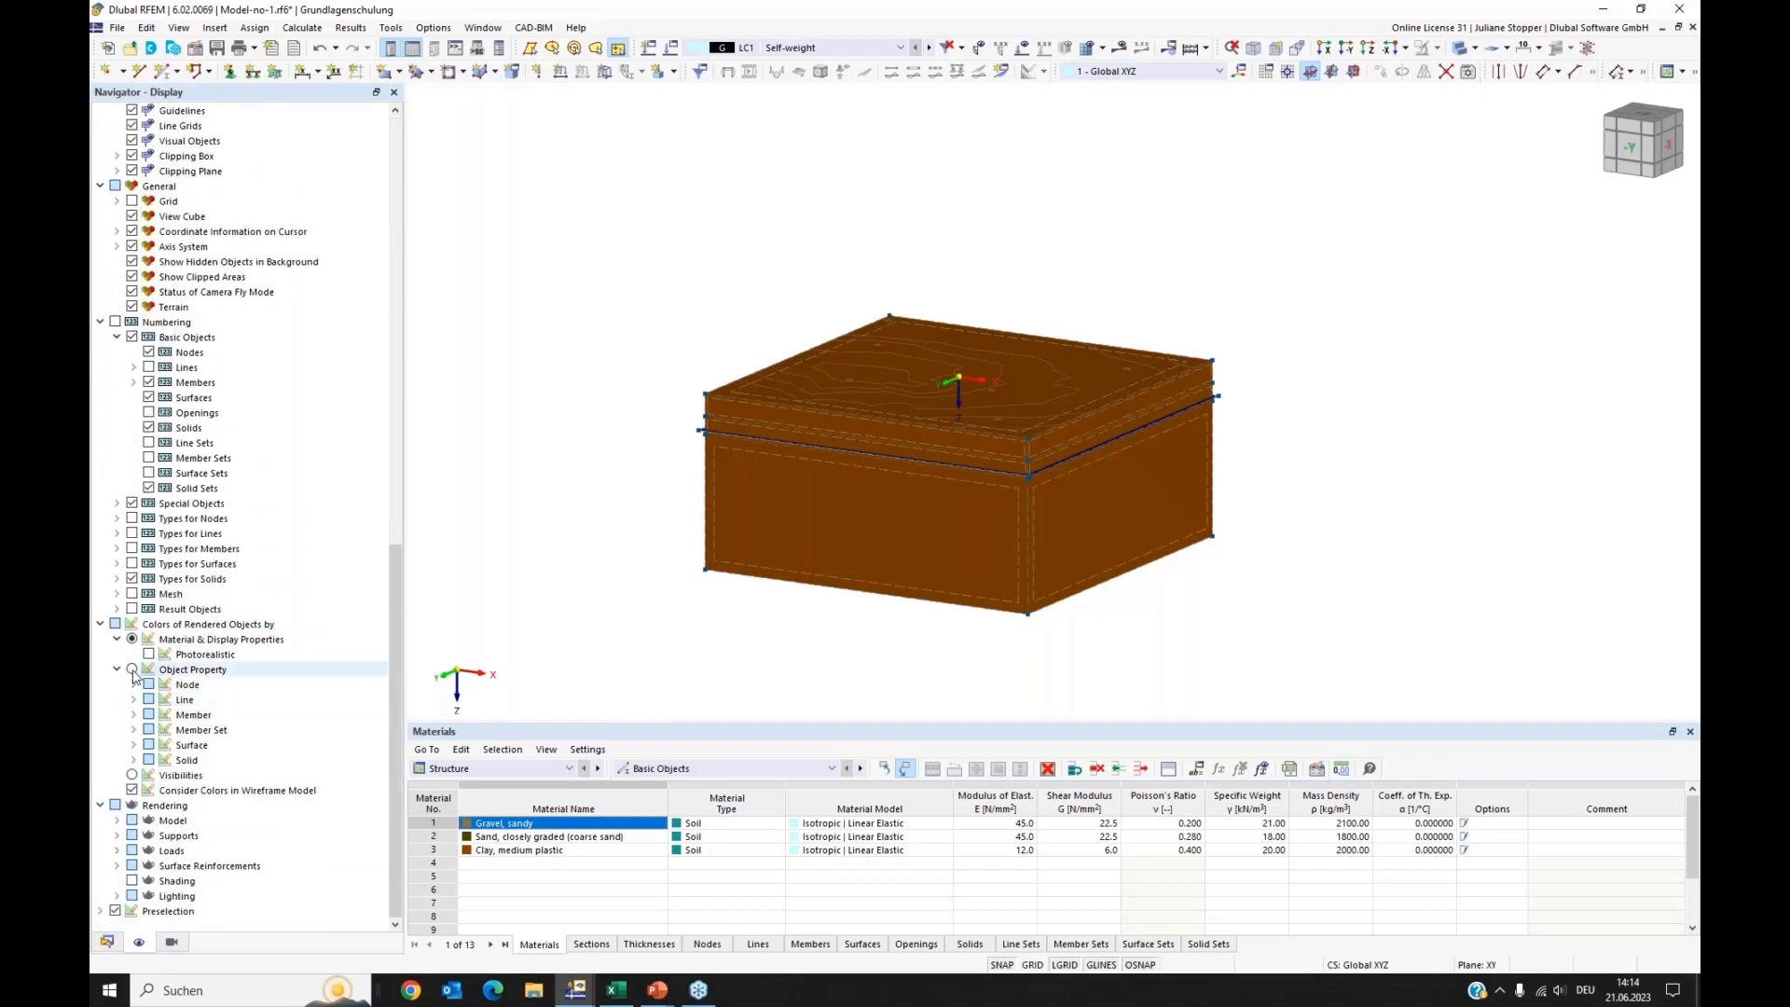
left_click(132, 671)
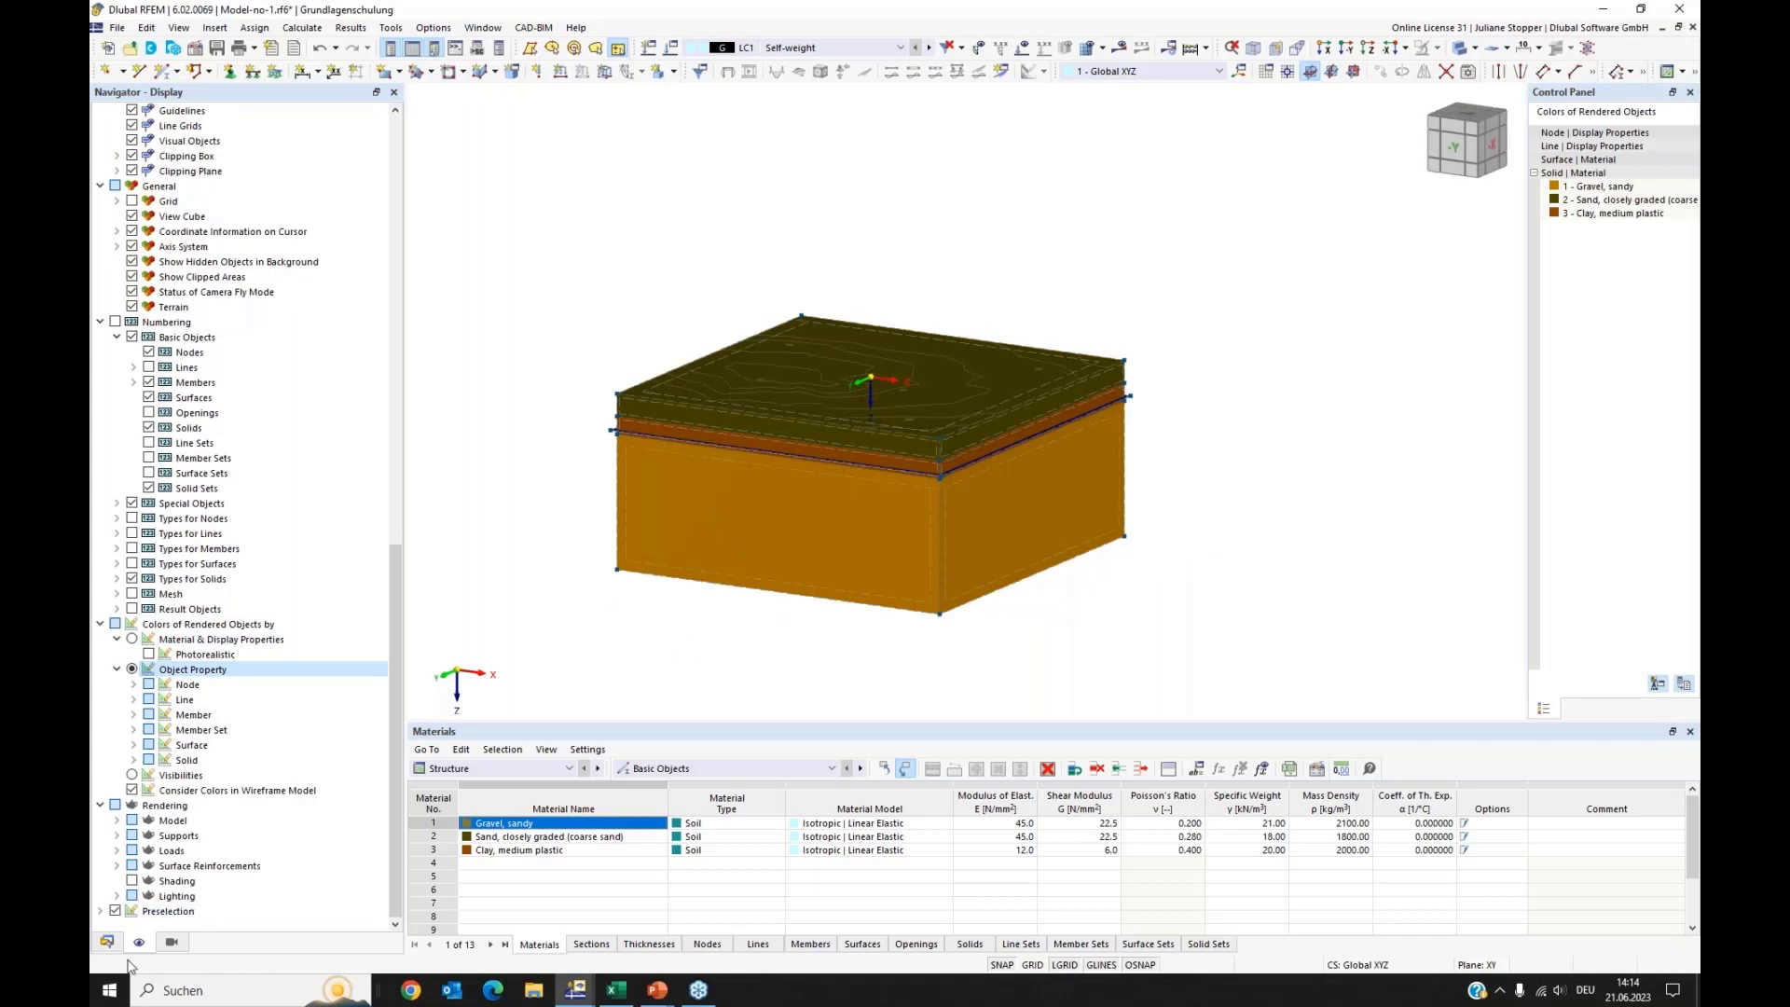
left_click(106, 942)
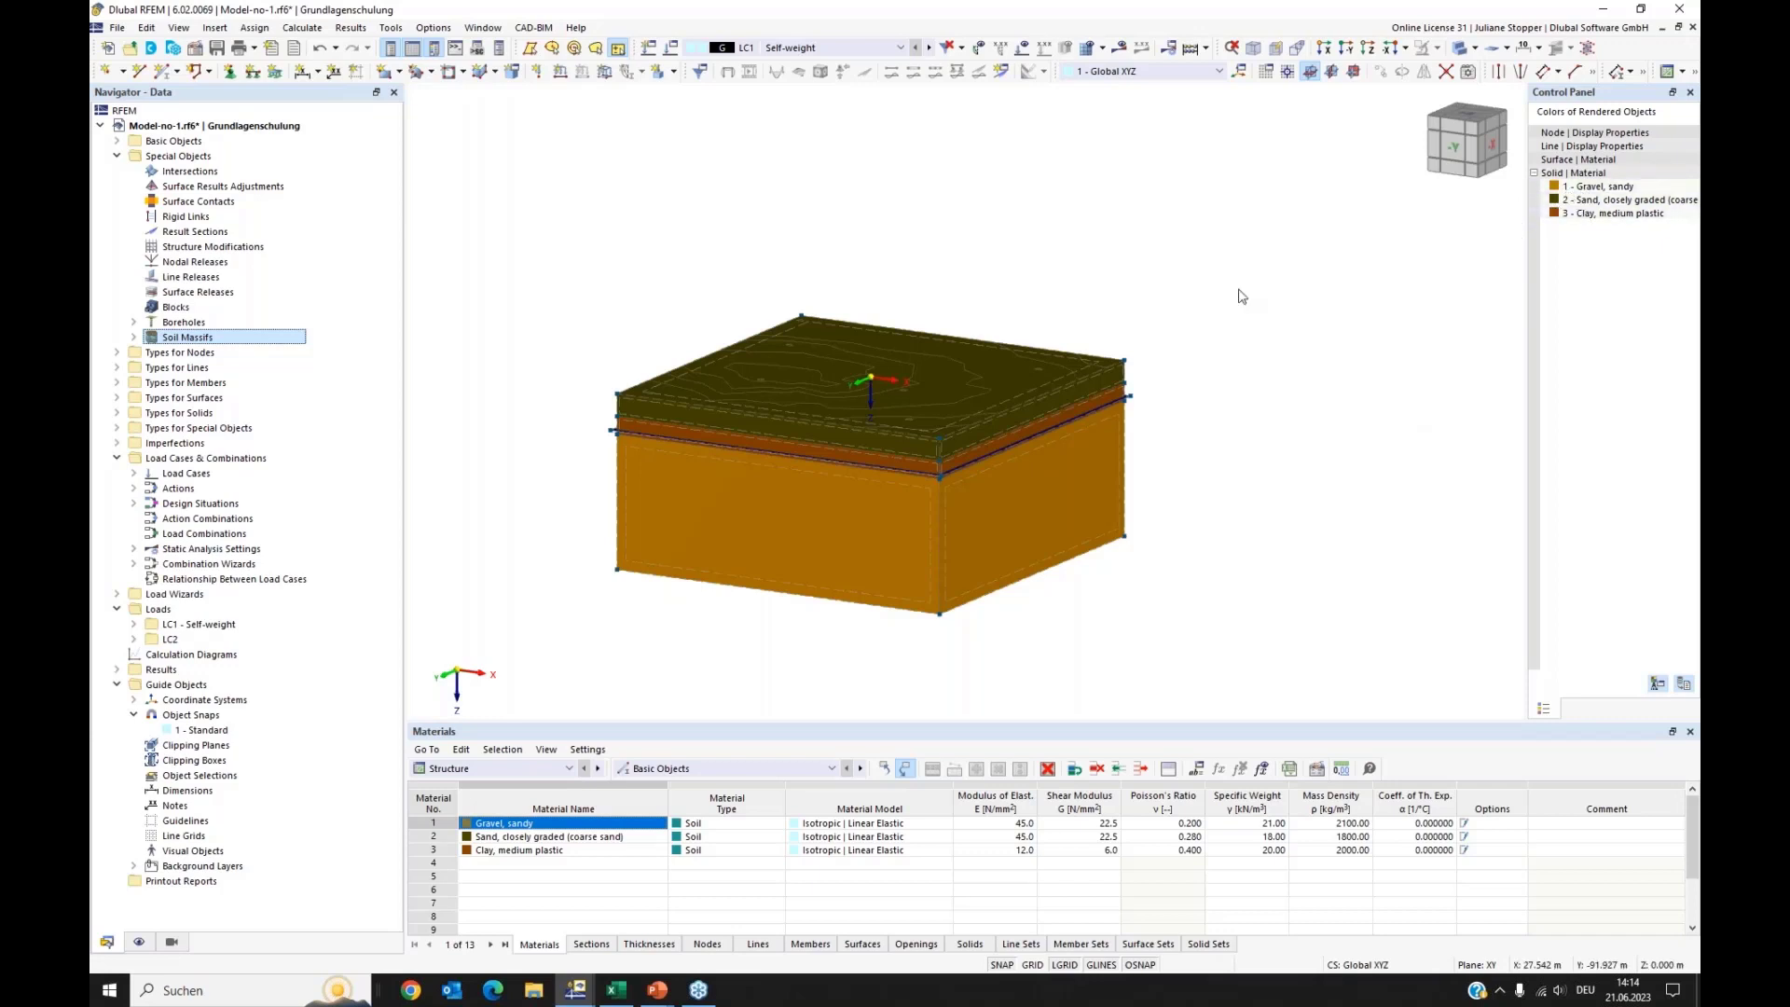
Step: Expand the list of solids and select the sand, clay and gravel solids one after another to examine each soil layer
middle_click_drag(556, 251, 599, 253)
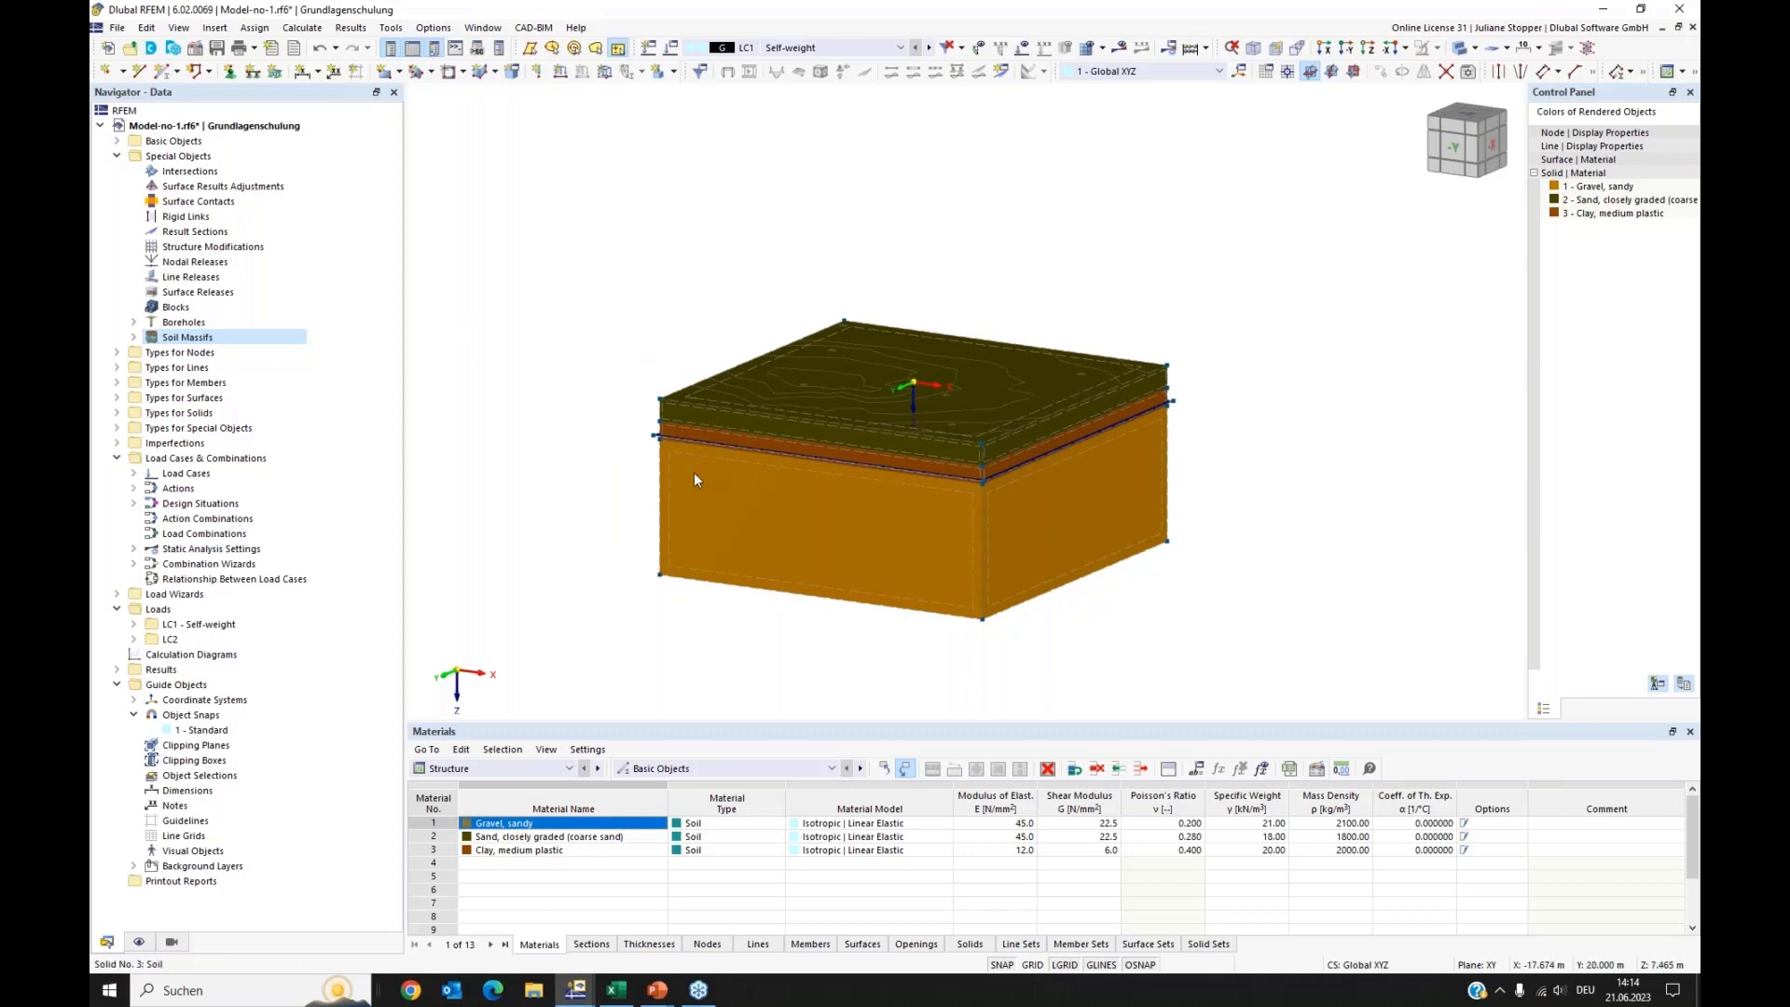
scroll(743, 447, "up", 3)
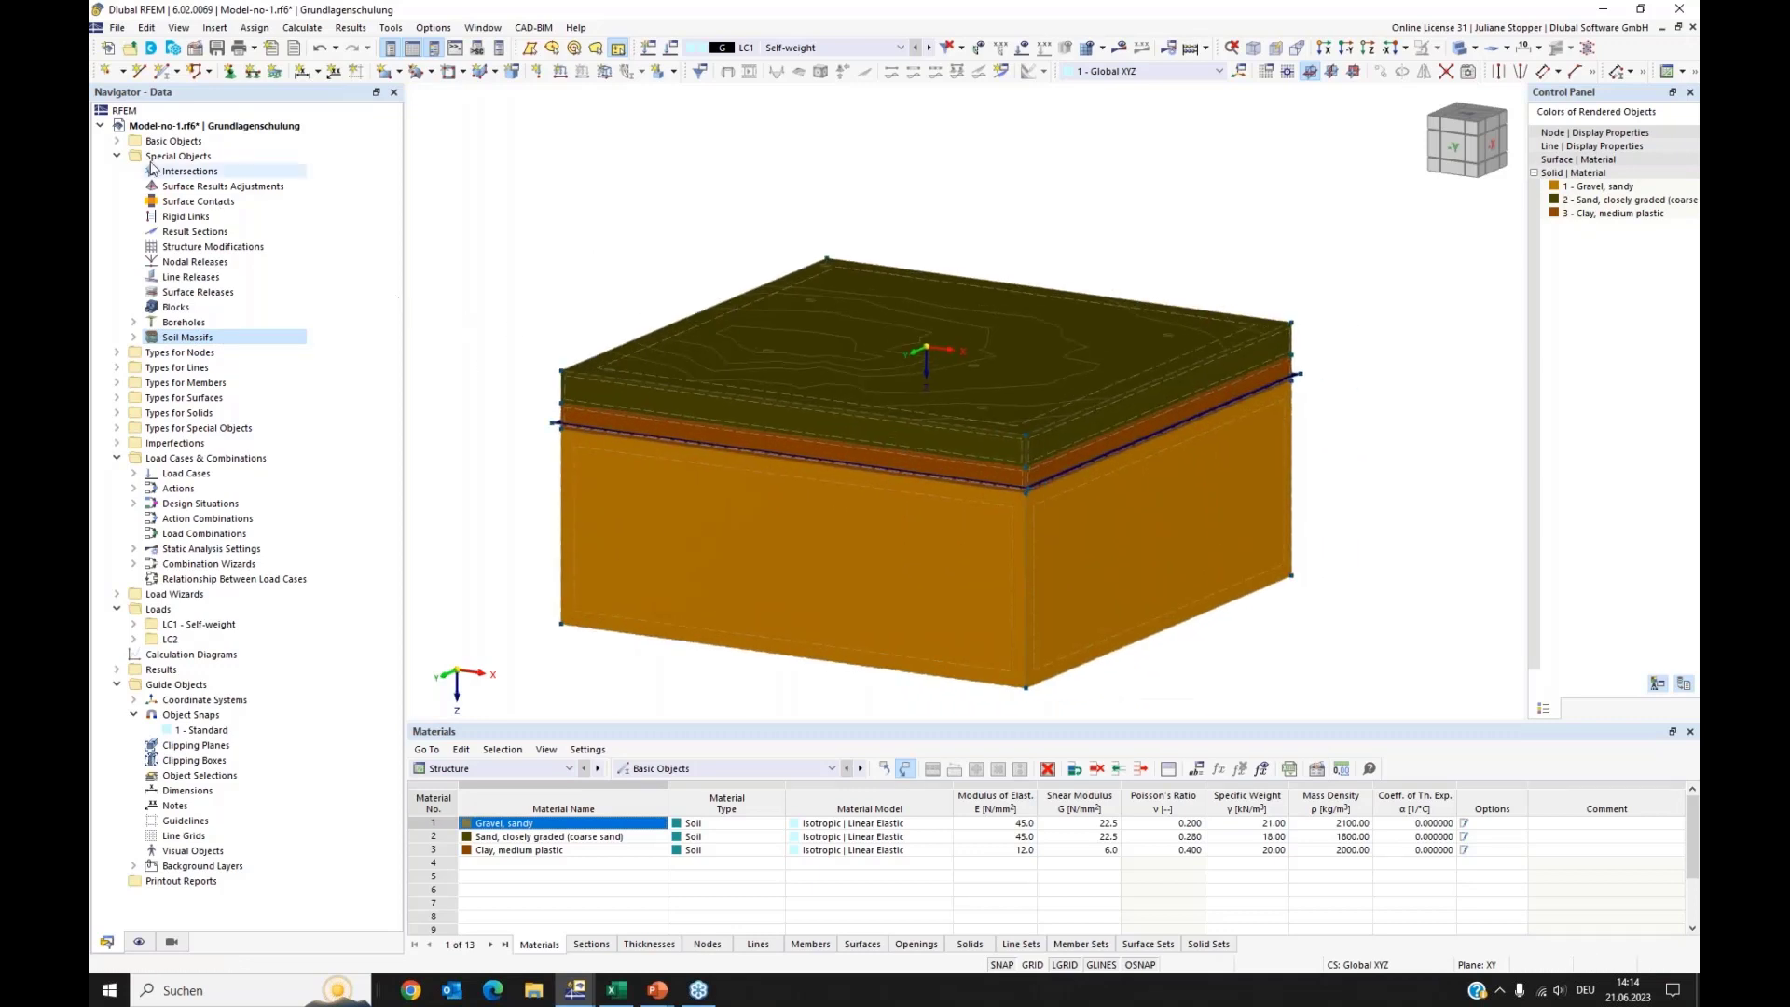
left_click(117, 142)
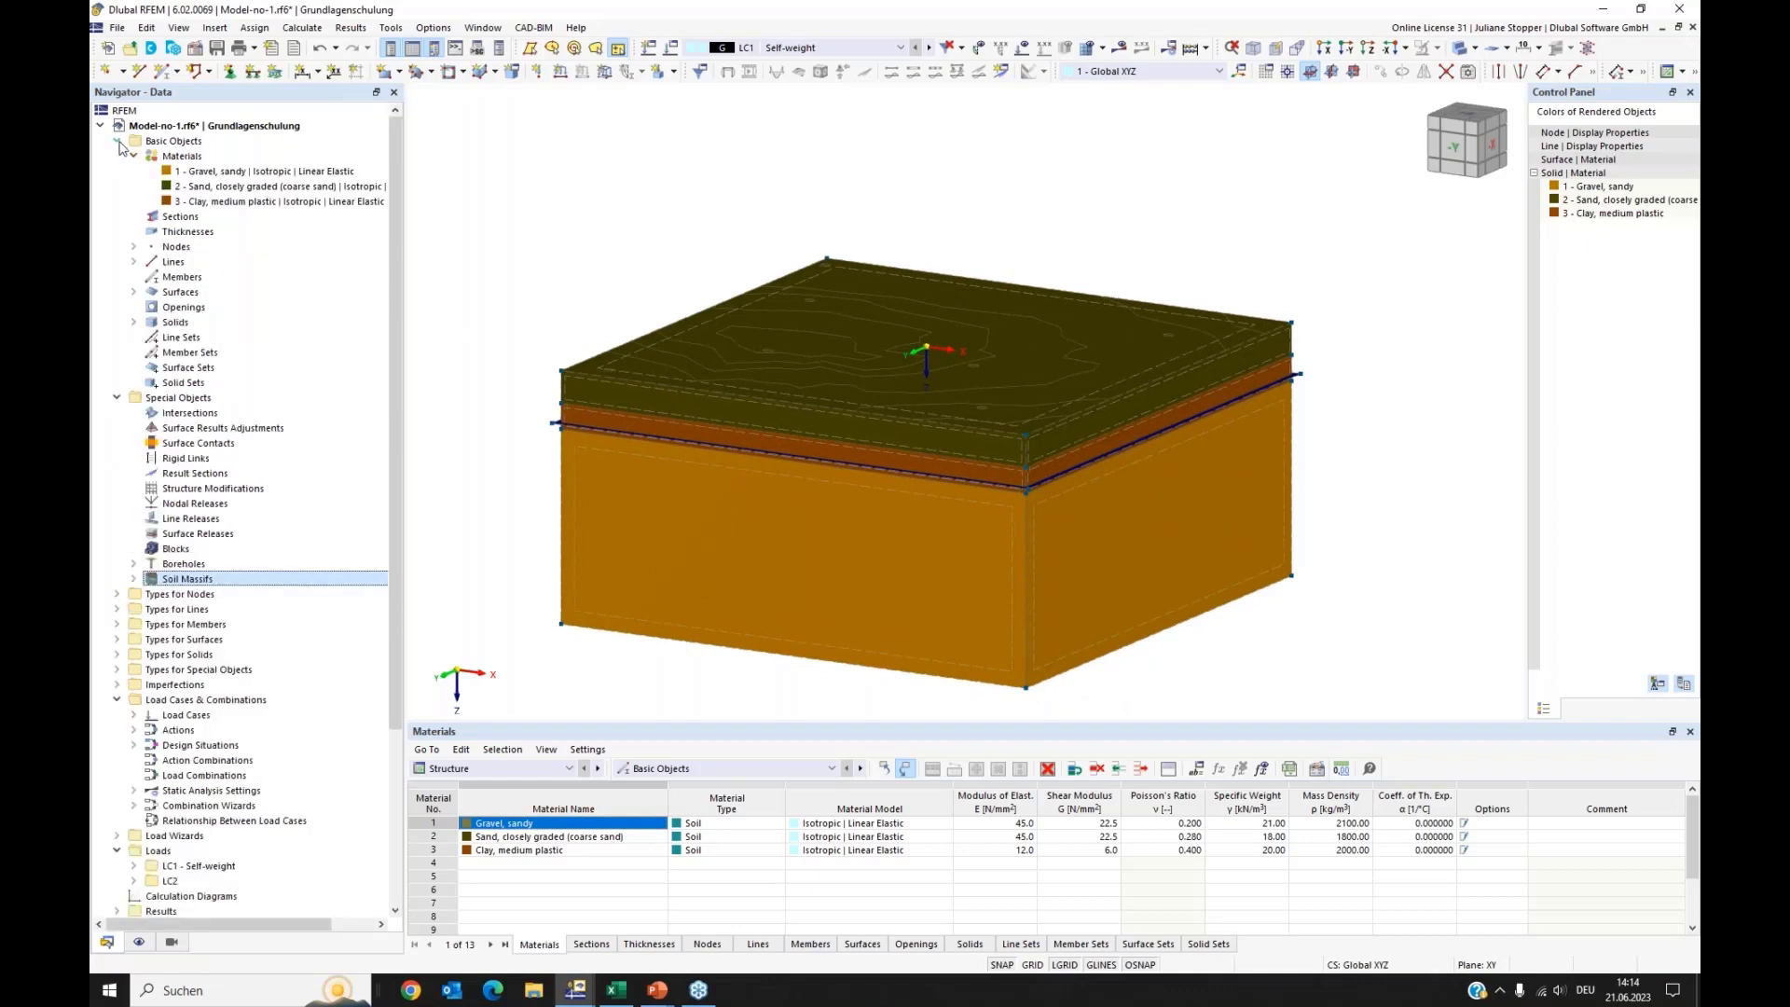
left_click(135, 323)
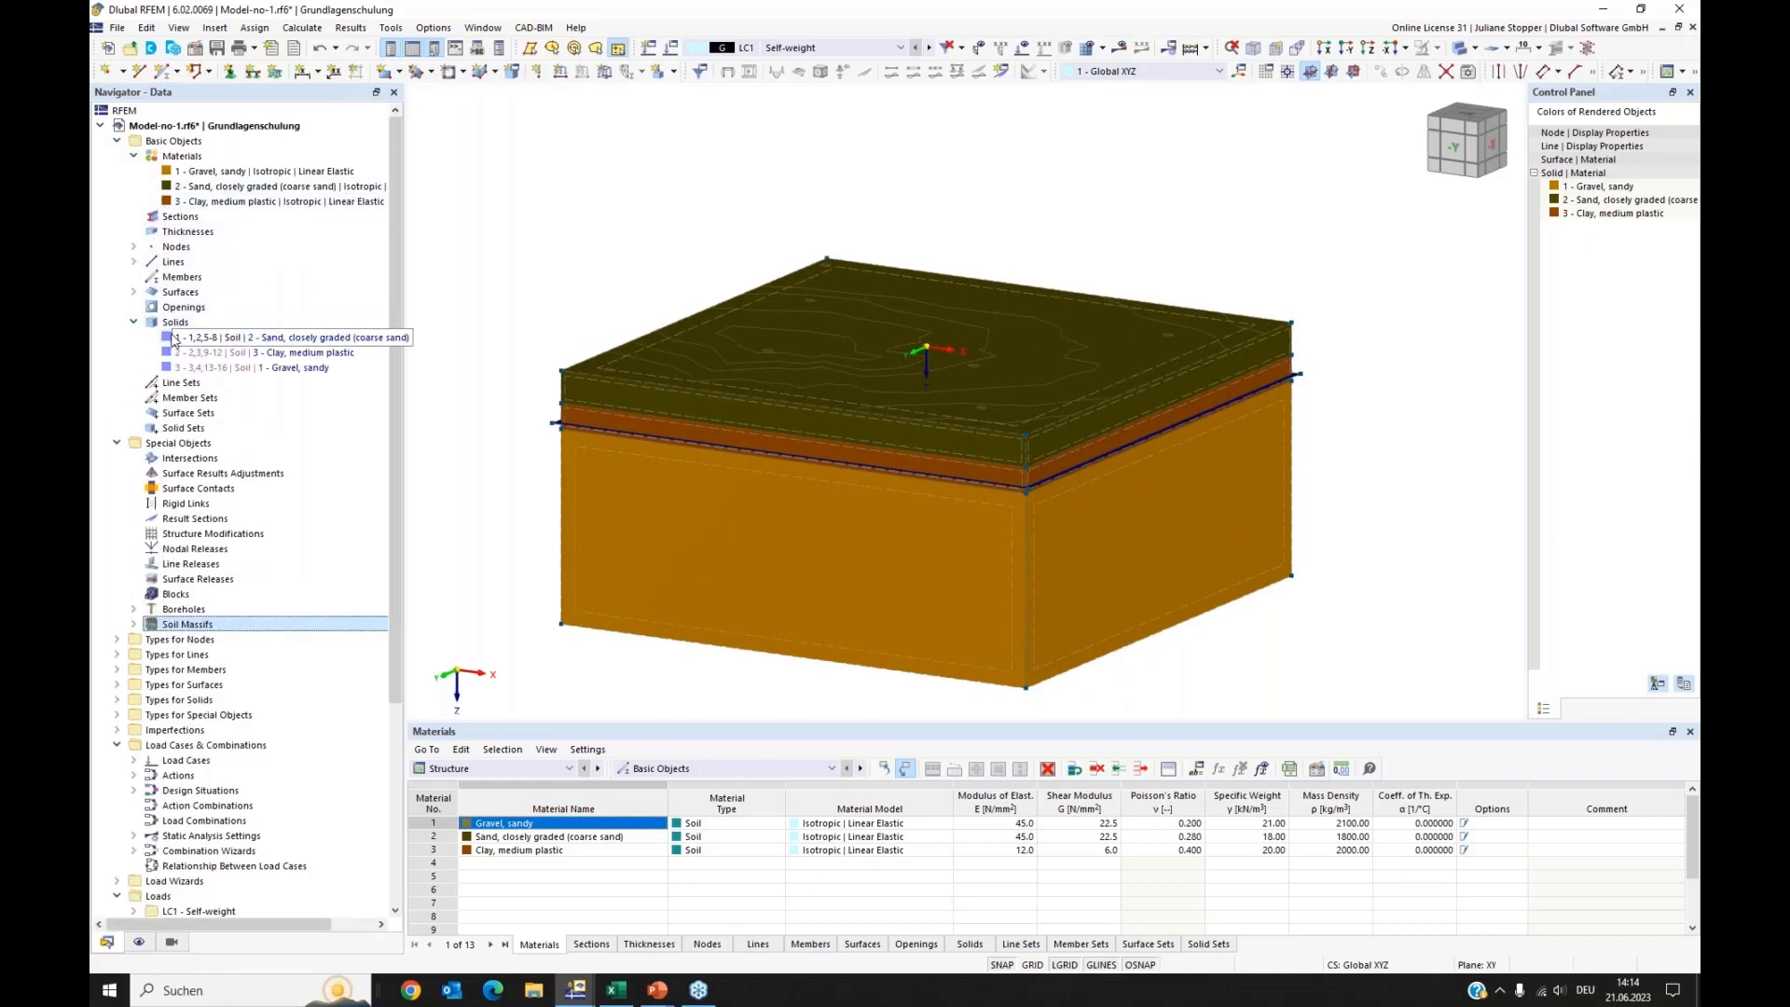
left_click(169, 339)
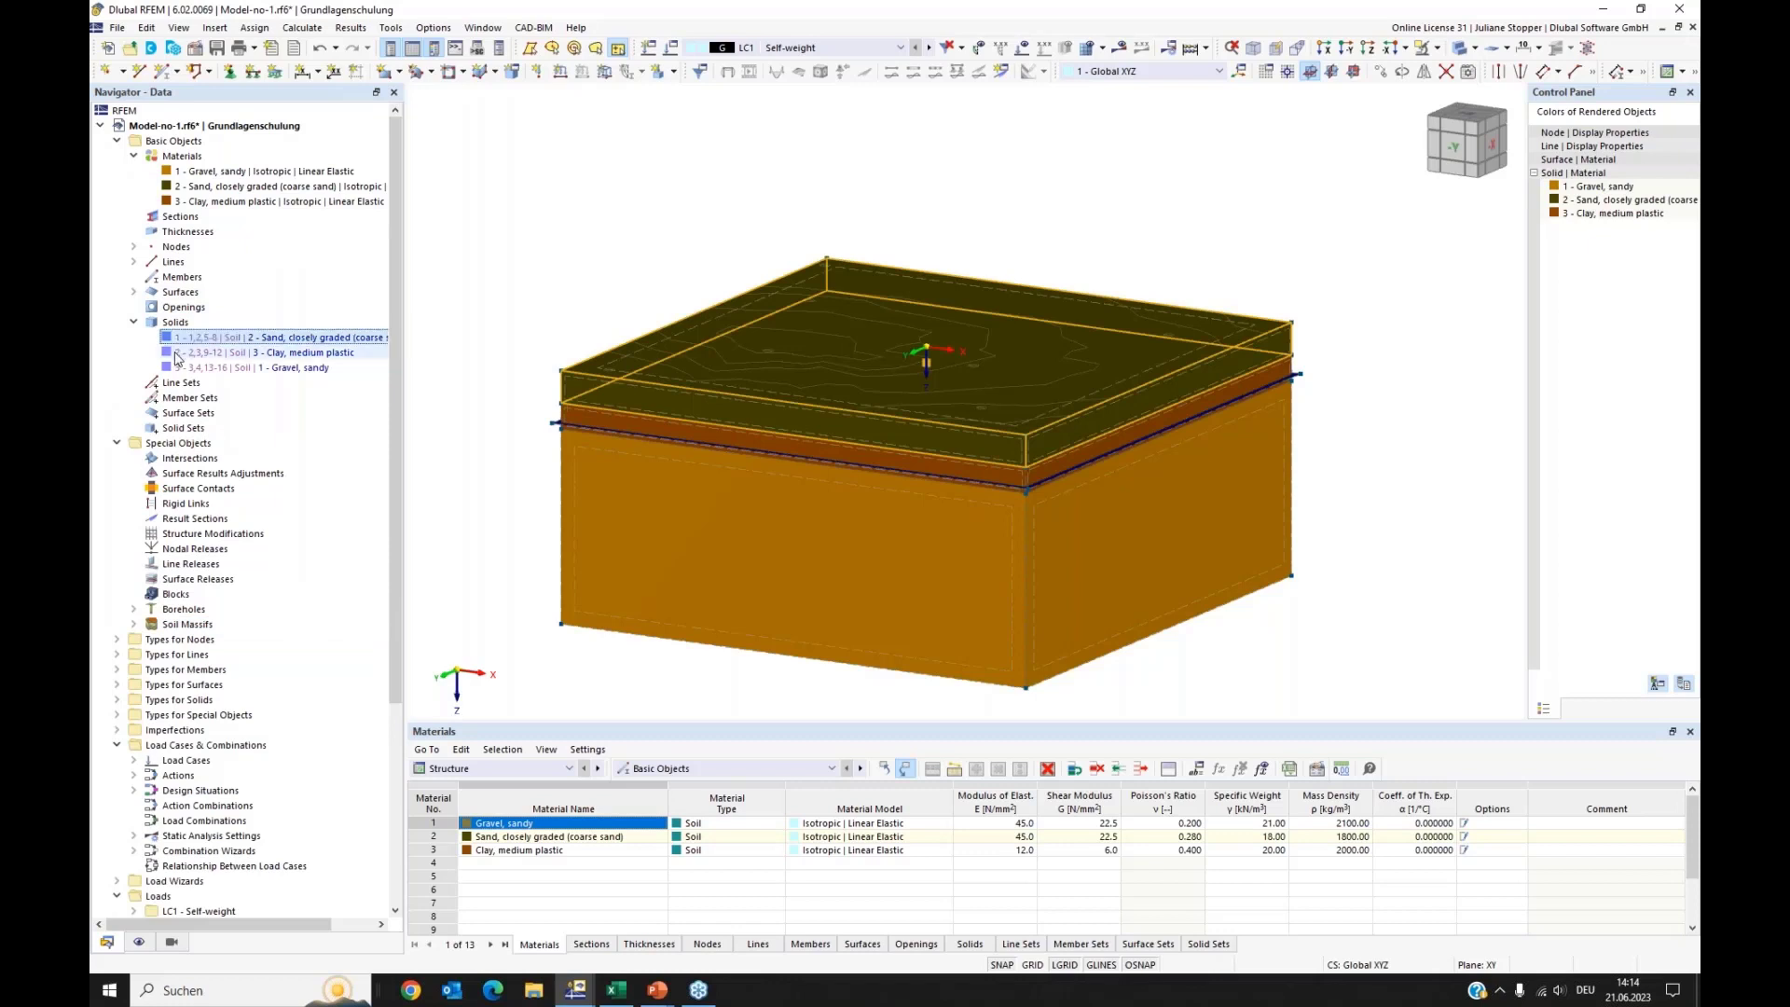
left_click(188, 354)
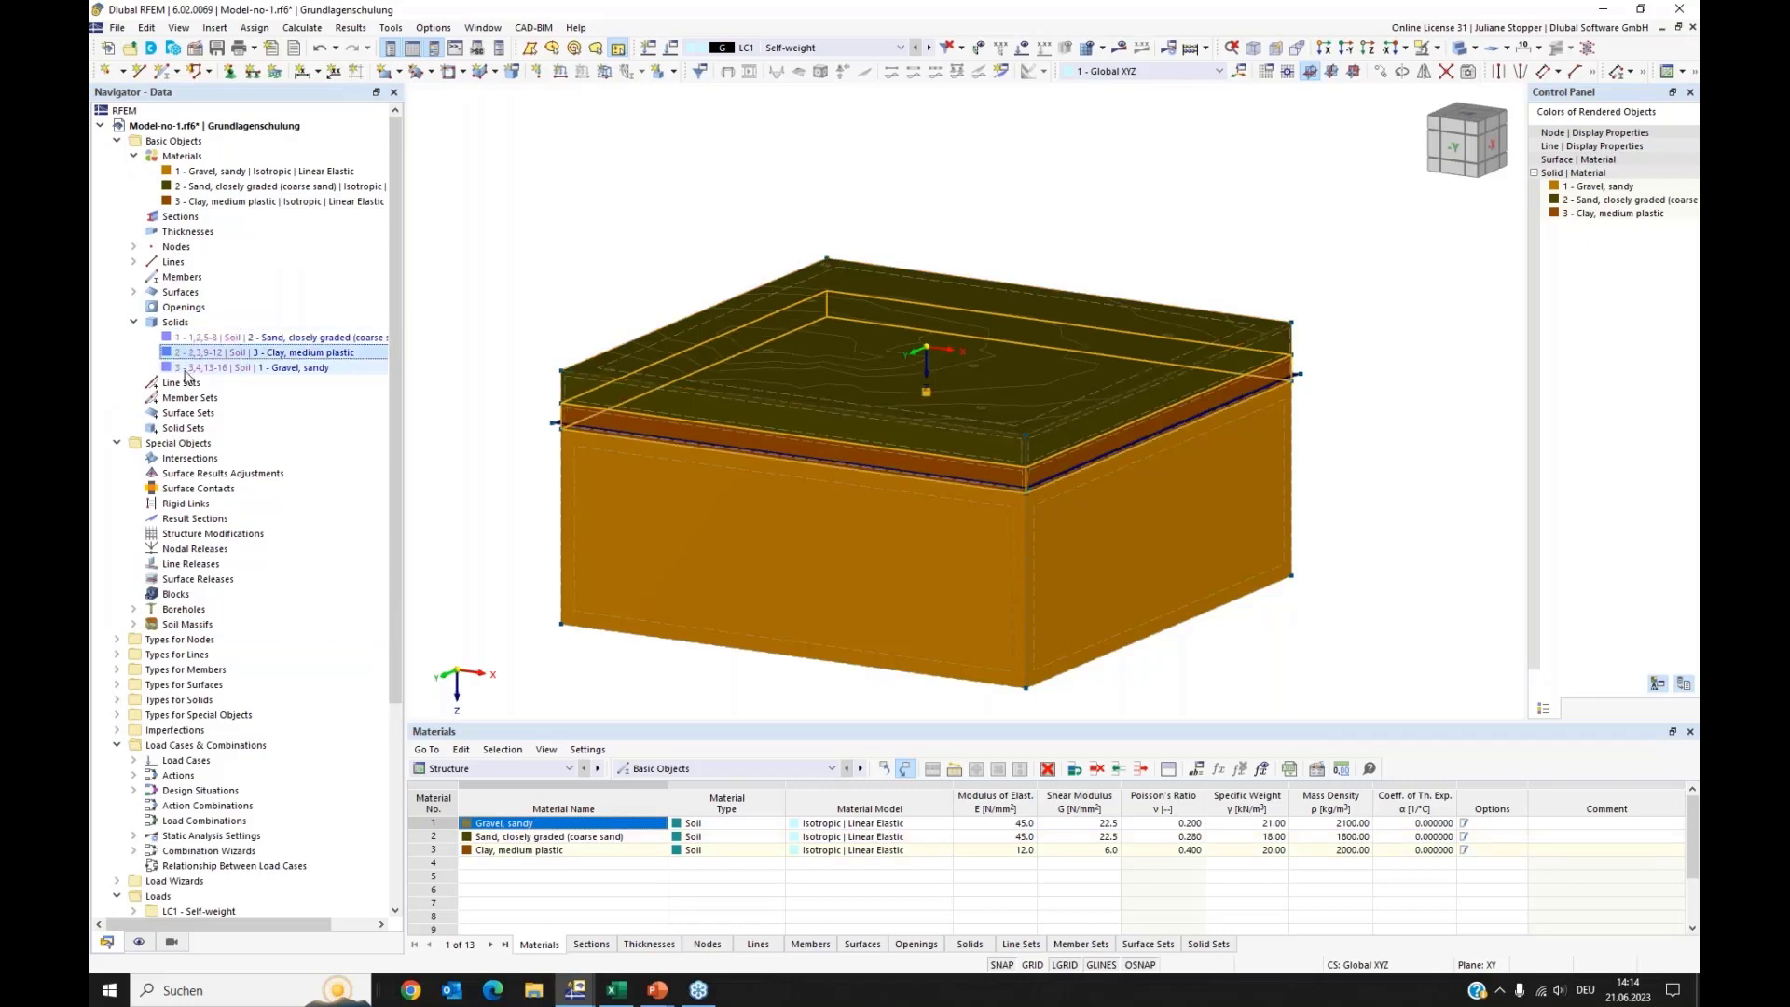
left_click(186, 370)
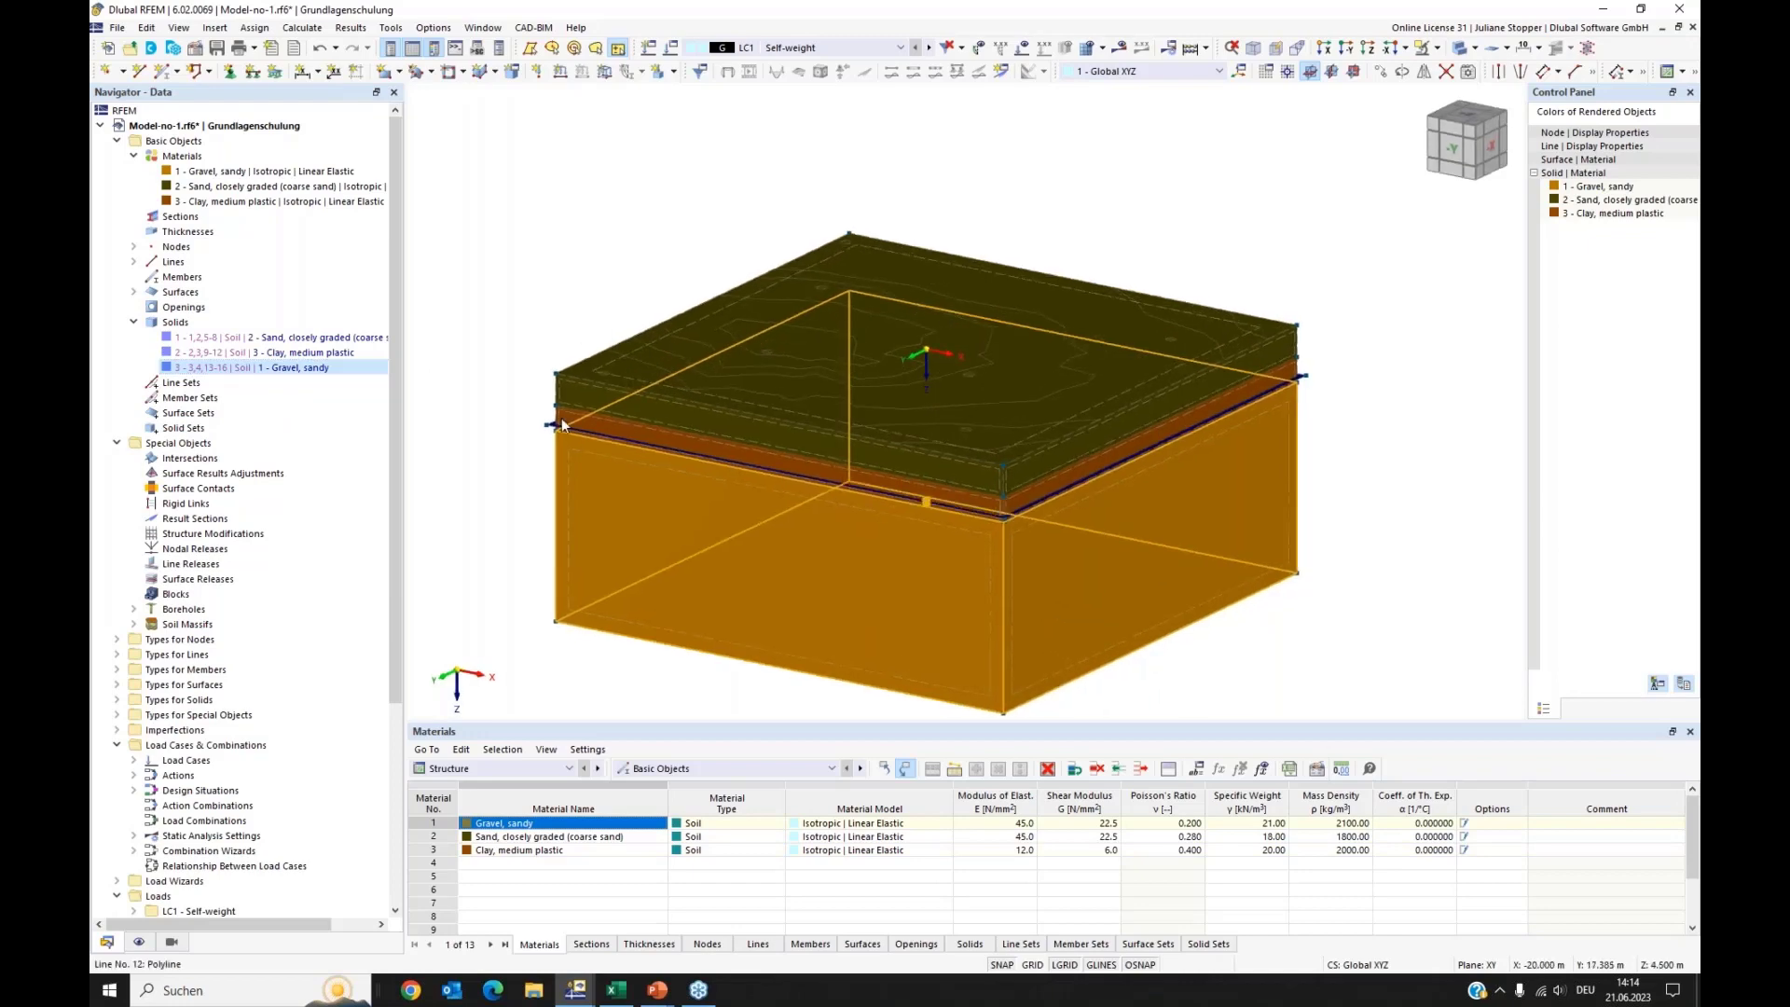
Step: Examine the groundwater surface up close at the corner of the massif and clear the solid selection
scroll(541, 438, "up", 5)
left_click(531, 438)
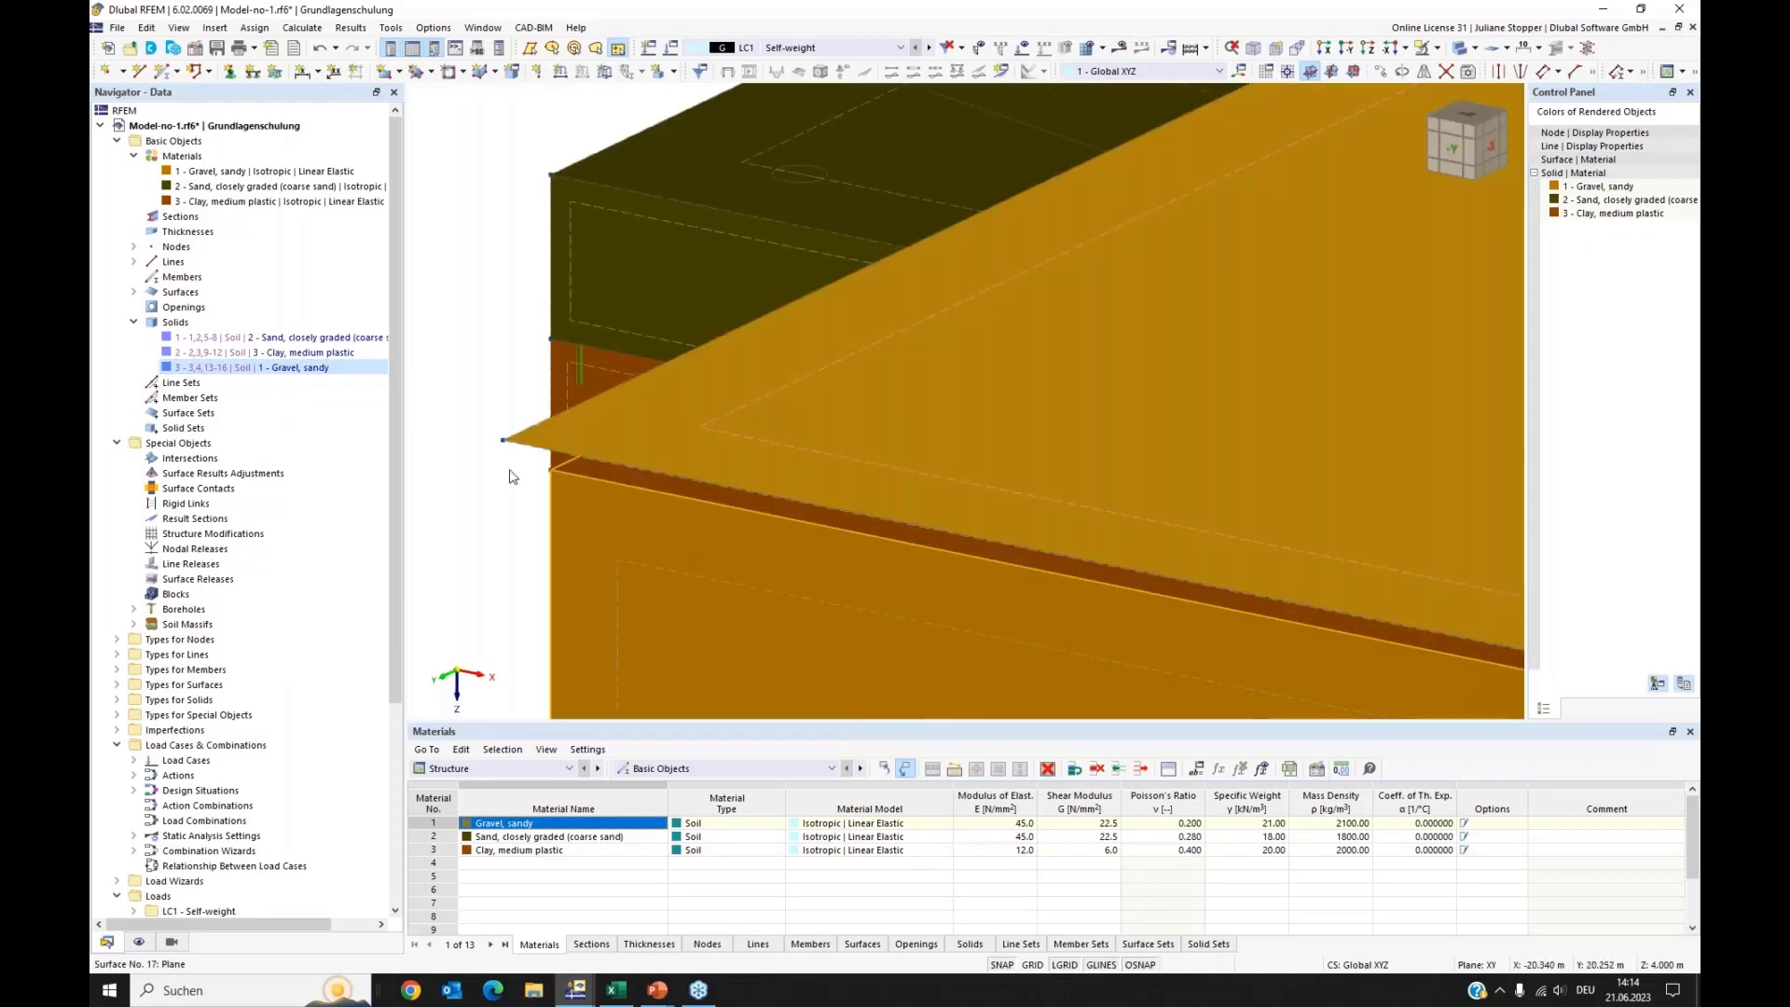
scroll(520, 422, "down", 4)
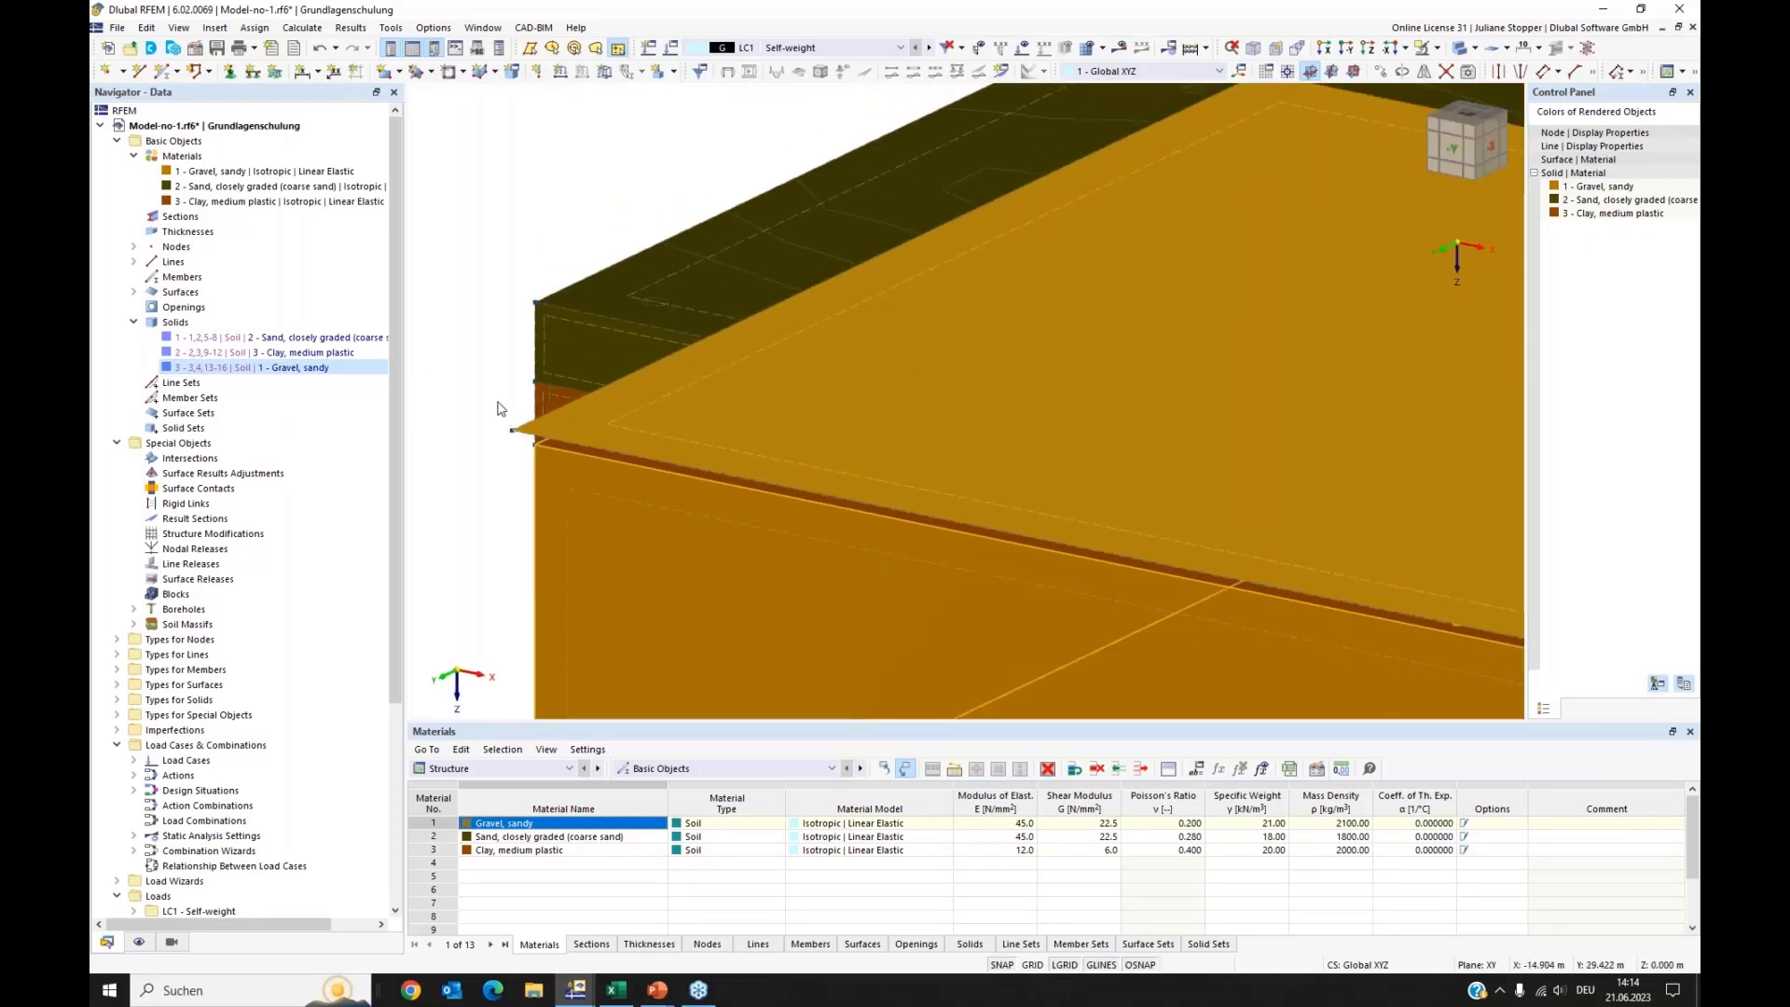
left_click(513, 411)
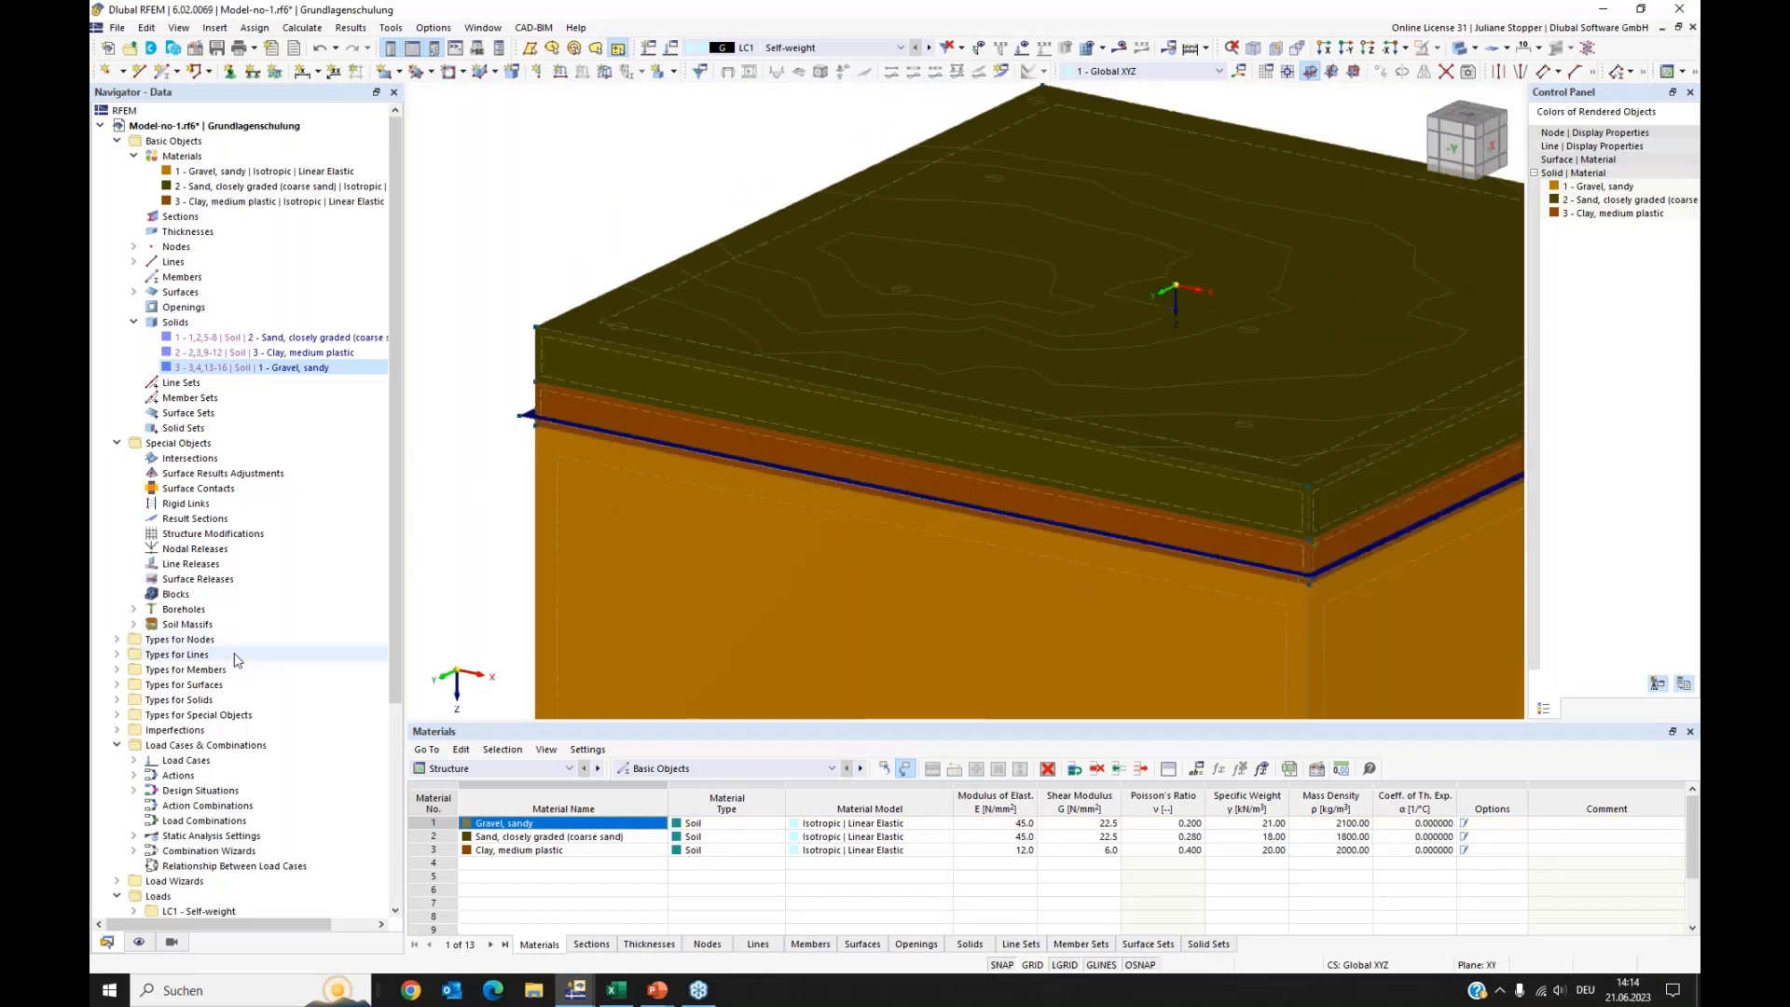
Step: List the surface supports of the soil massif and select the last one to examine where it acts
left_click(117, 687)
left_click(118, 685)
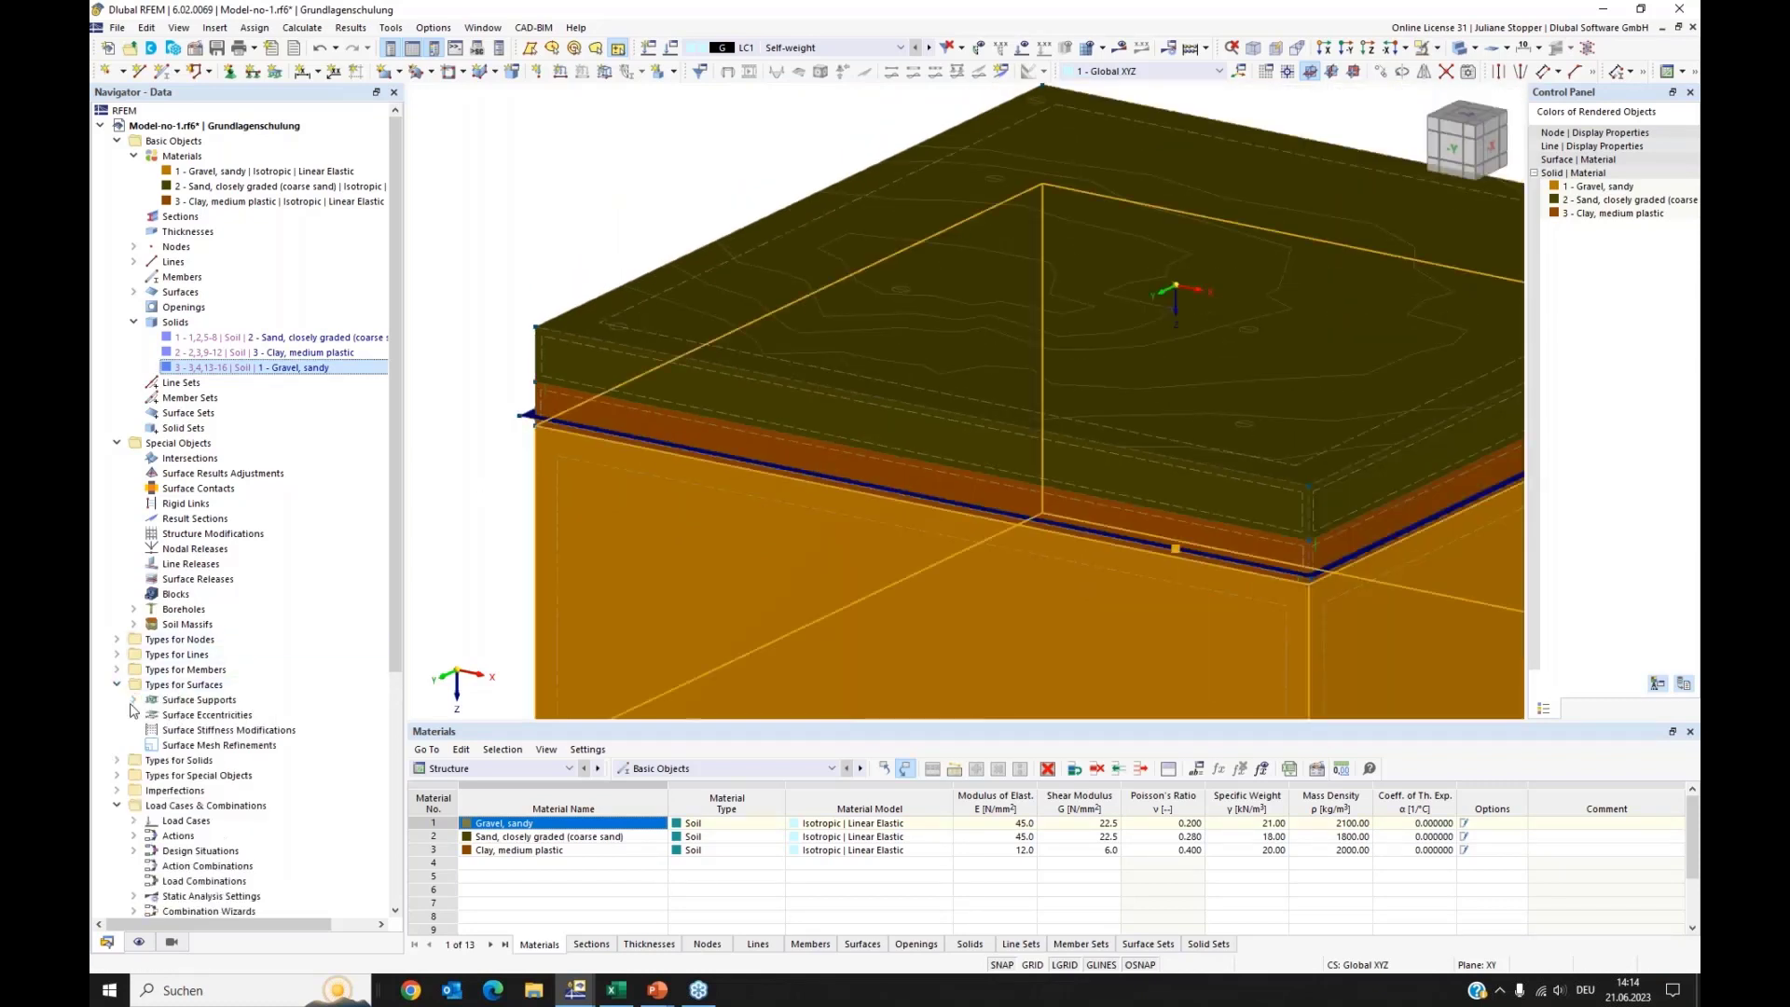
left_click(134, 700)
left_click(200, 789)
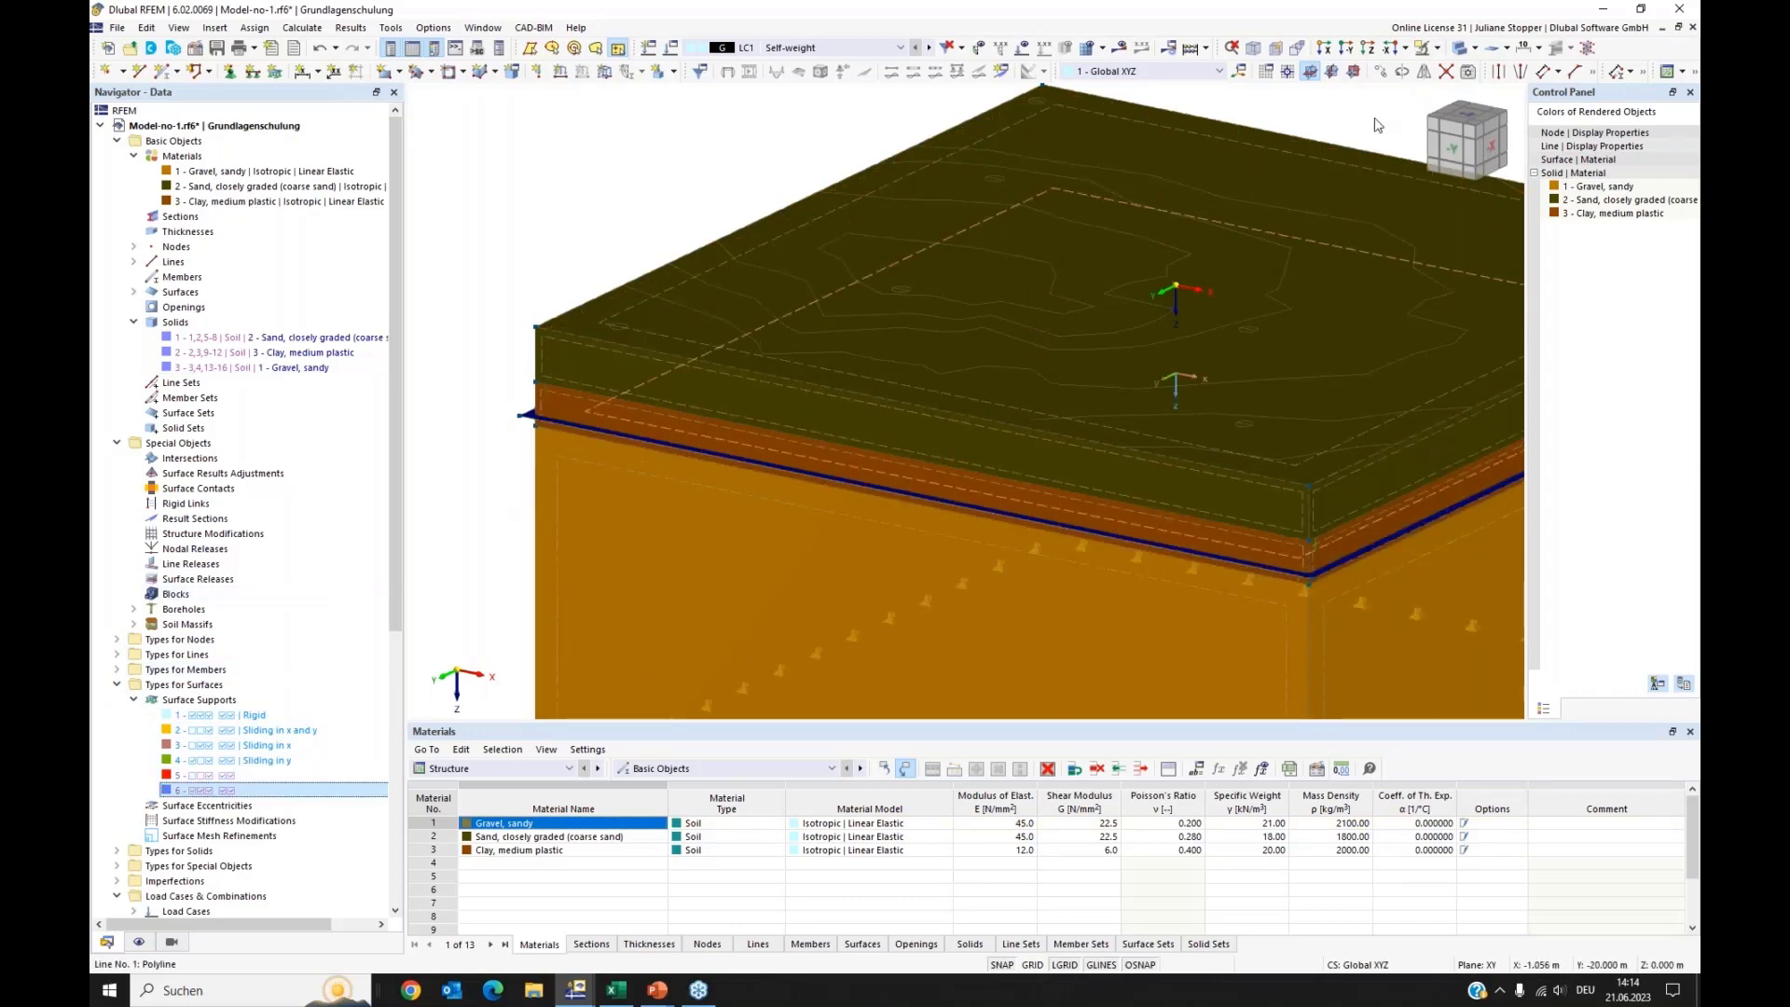
scroll(833, 304, "down", 3)
middle_click_drag(1130, 404, 1100, 403)
Step: Show the massif as a wireframe model and examine the surface supports along its sides and base from different angles
left_click(1476, 49)
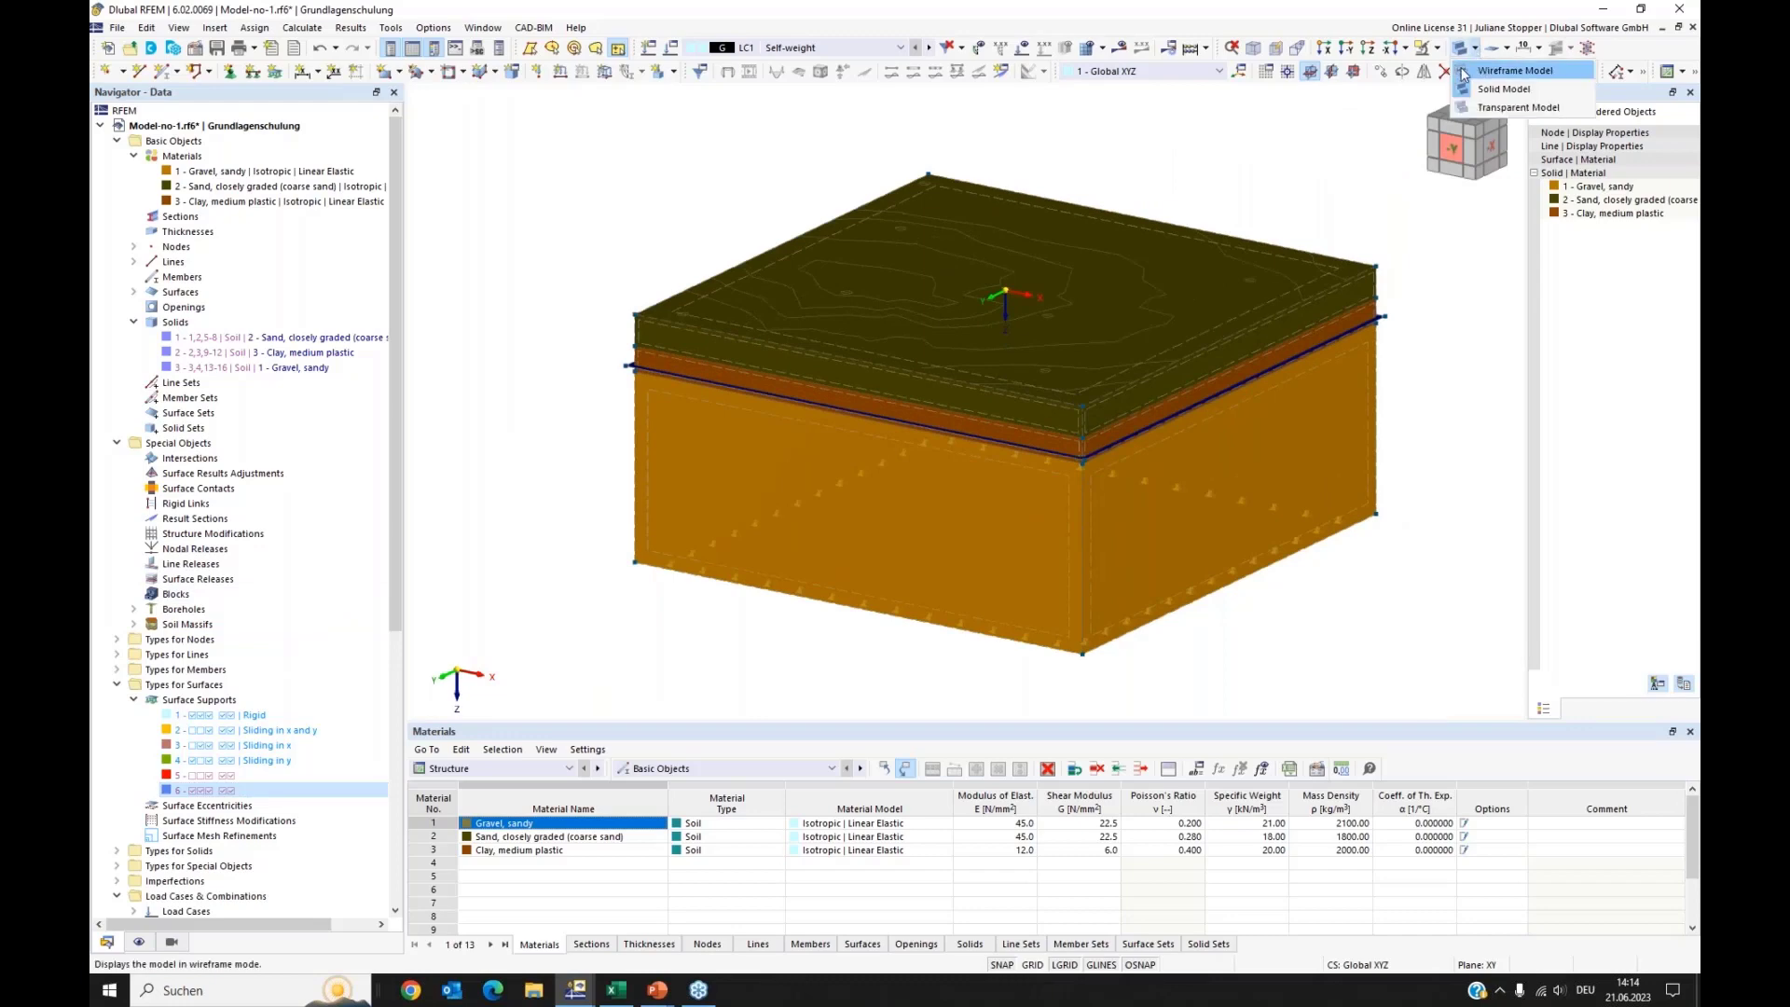
left_click(1482, 70)
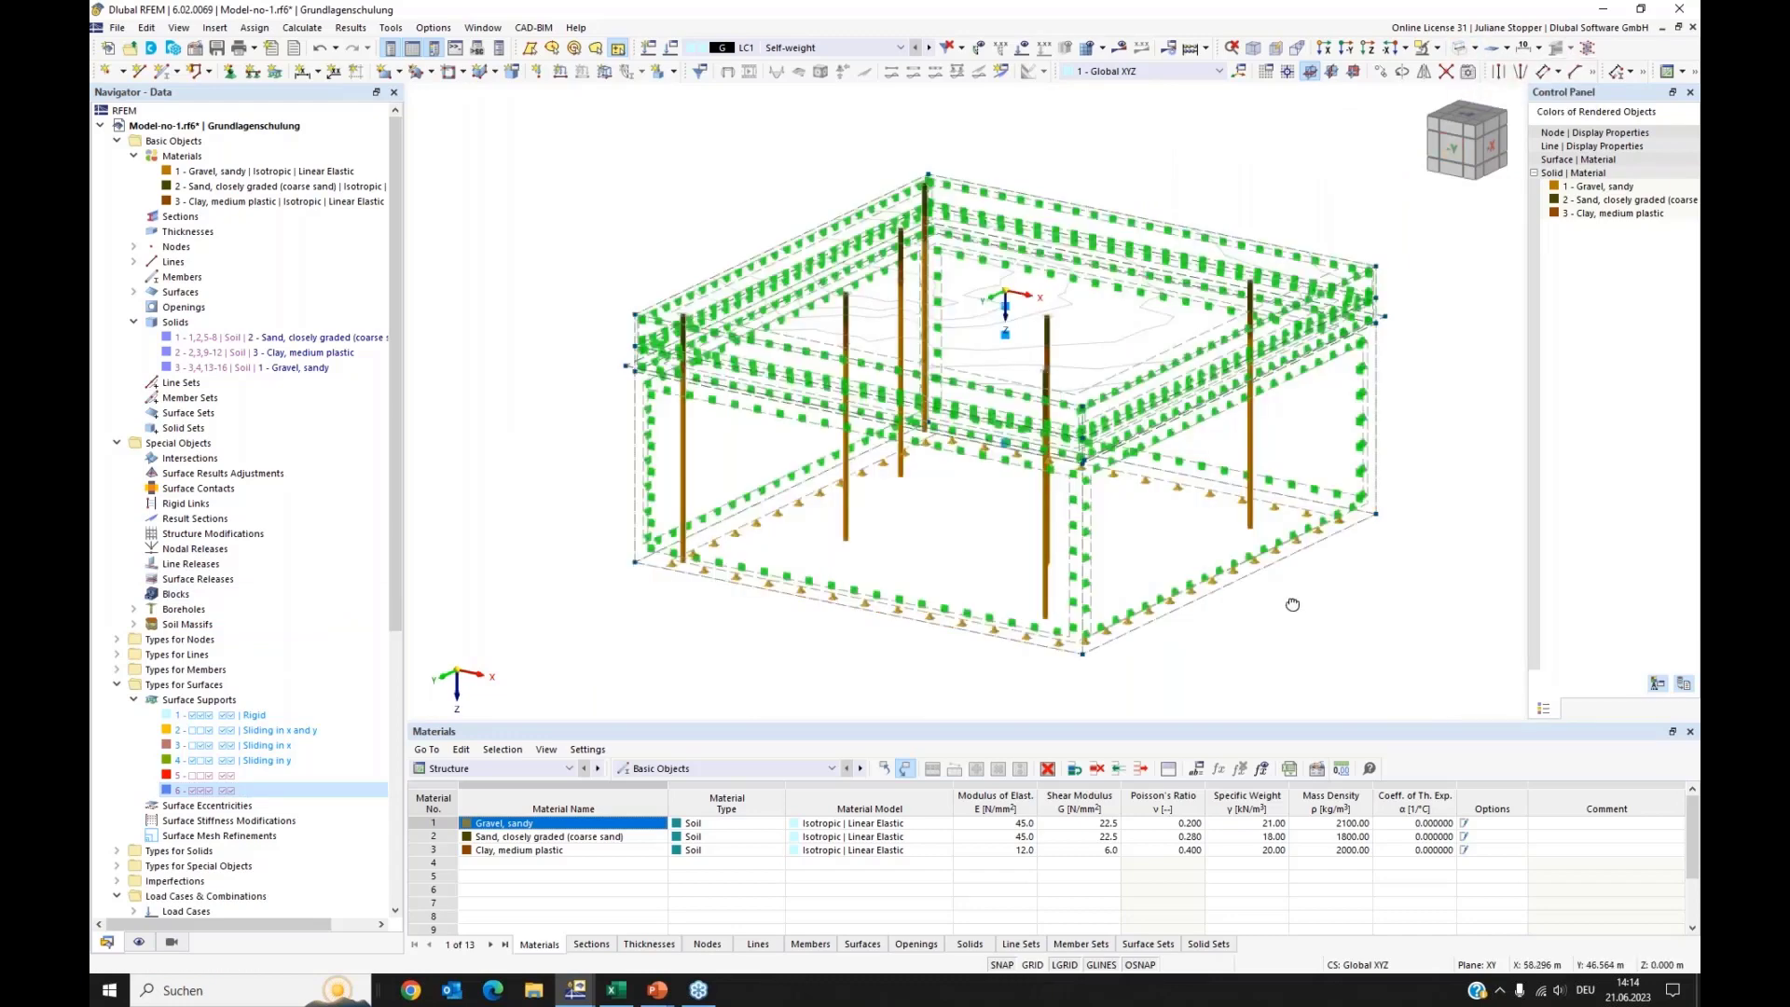
middle_click_drag(1292, 605, 1119, 596, "ctrl")
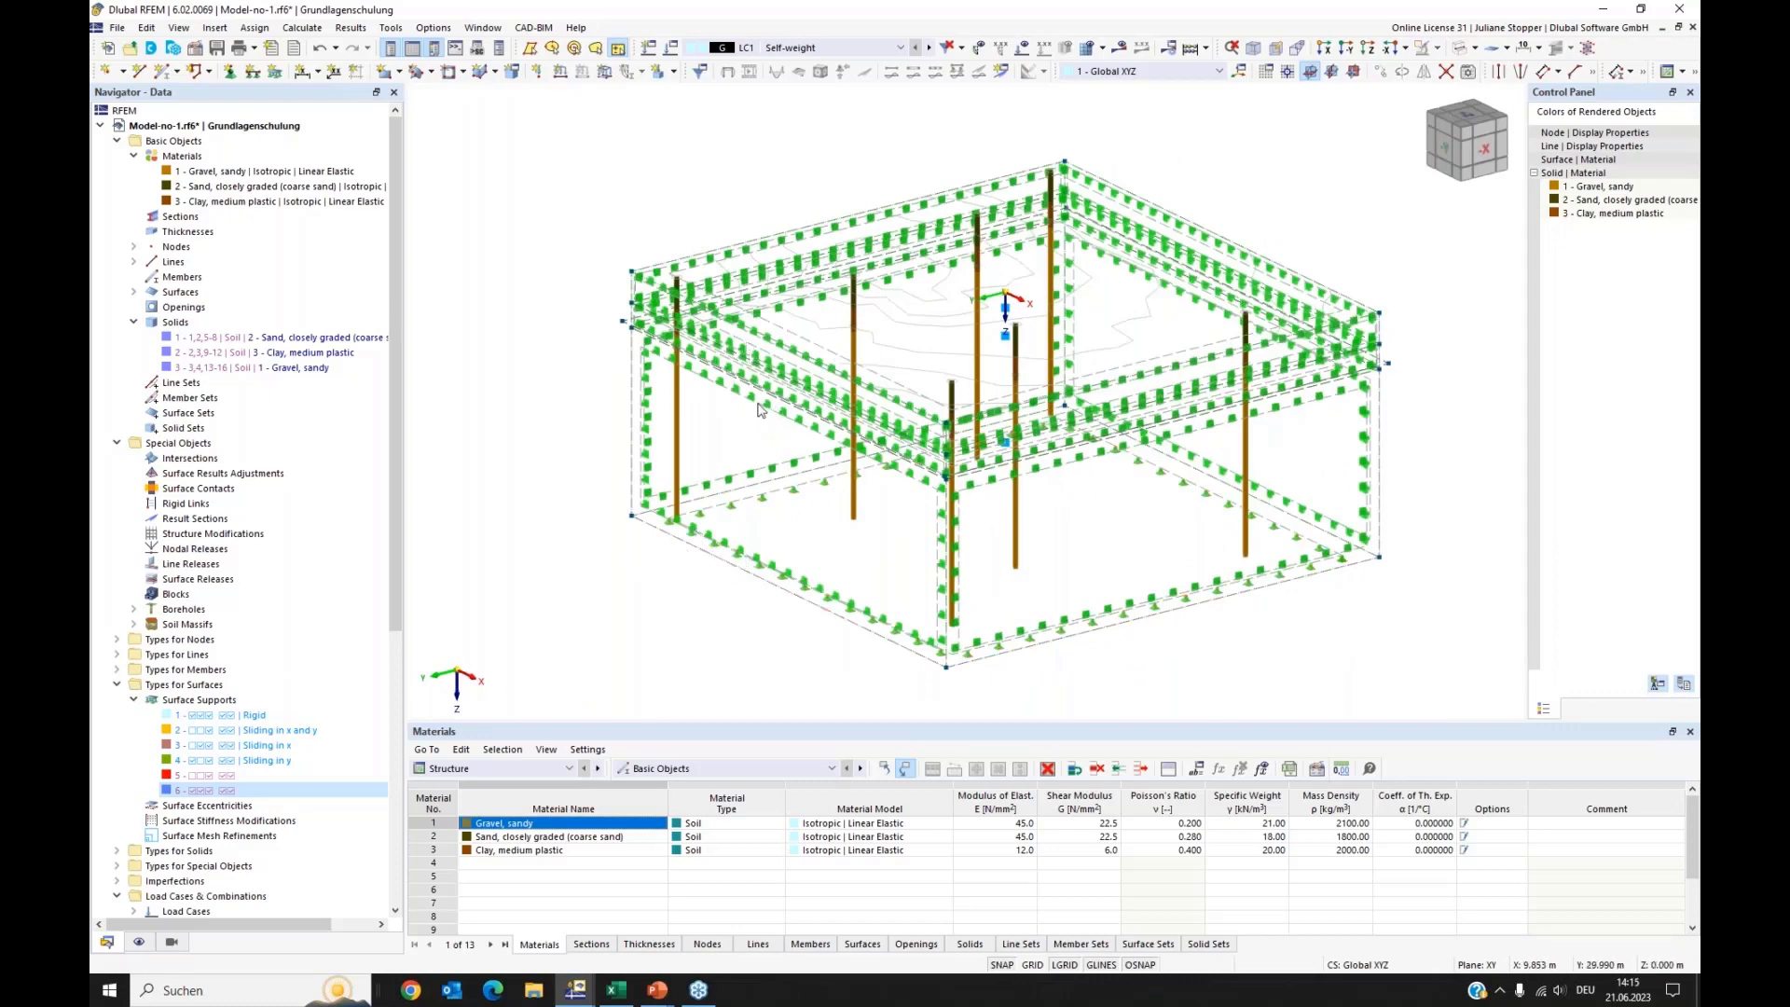
scroll(699, 458, "up", 5)
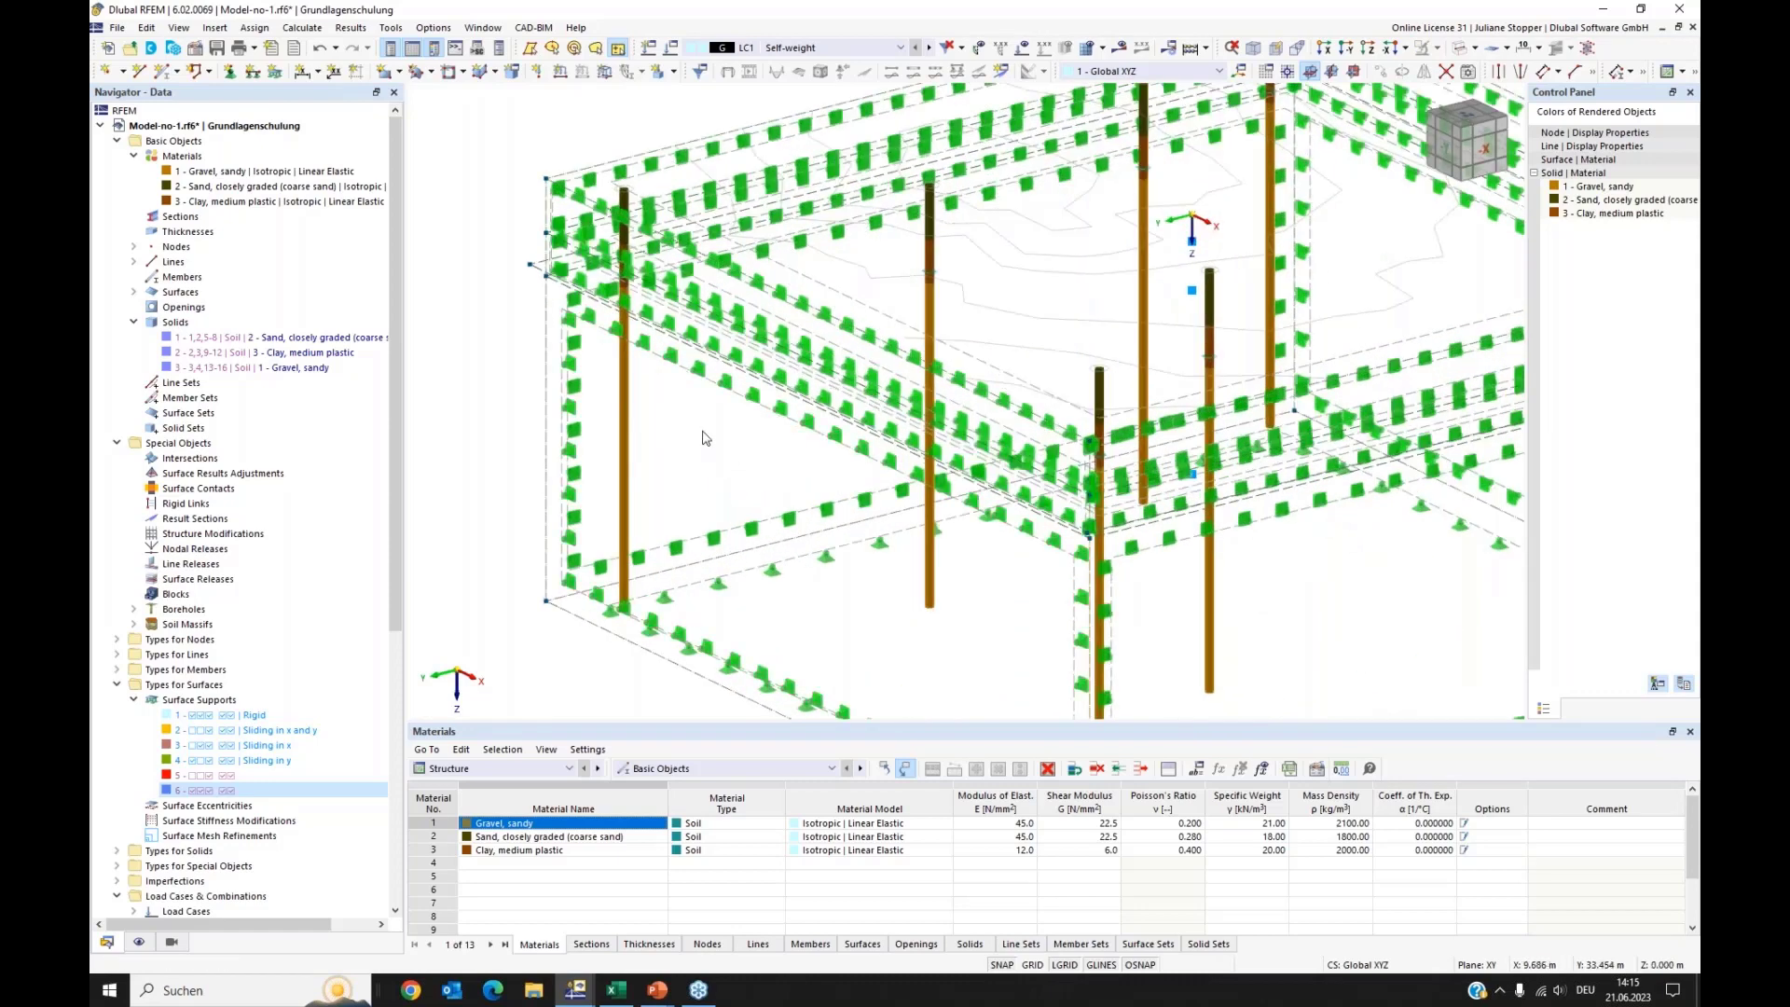
scroll(706, 438, "down", 5)
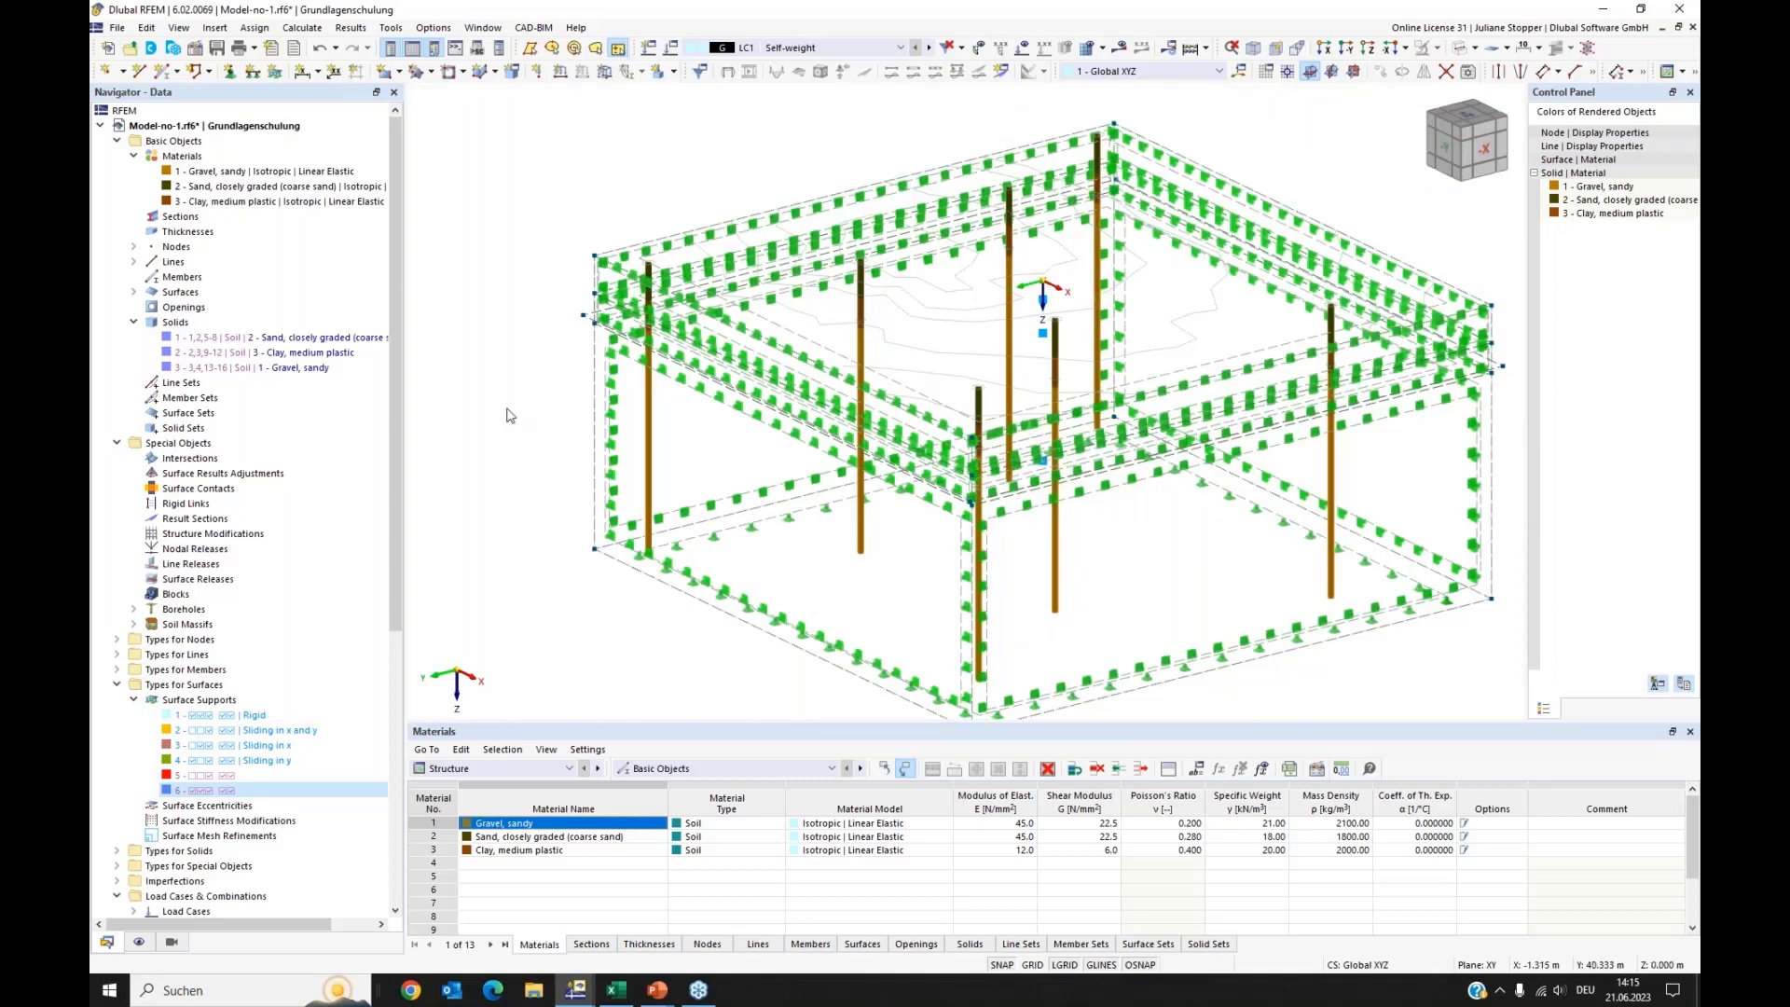
scroll(510, 416, "down", 1)
middle_click_drag(496, 399, 502, 443, "ctrl")
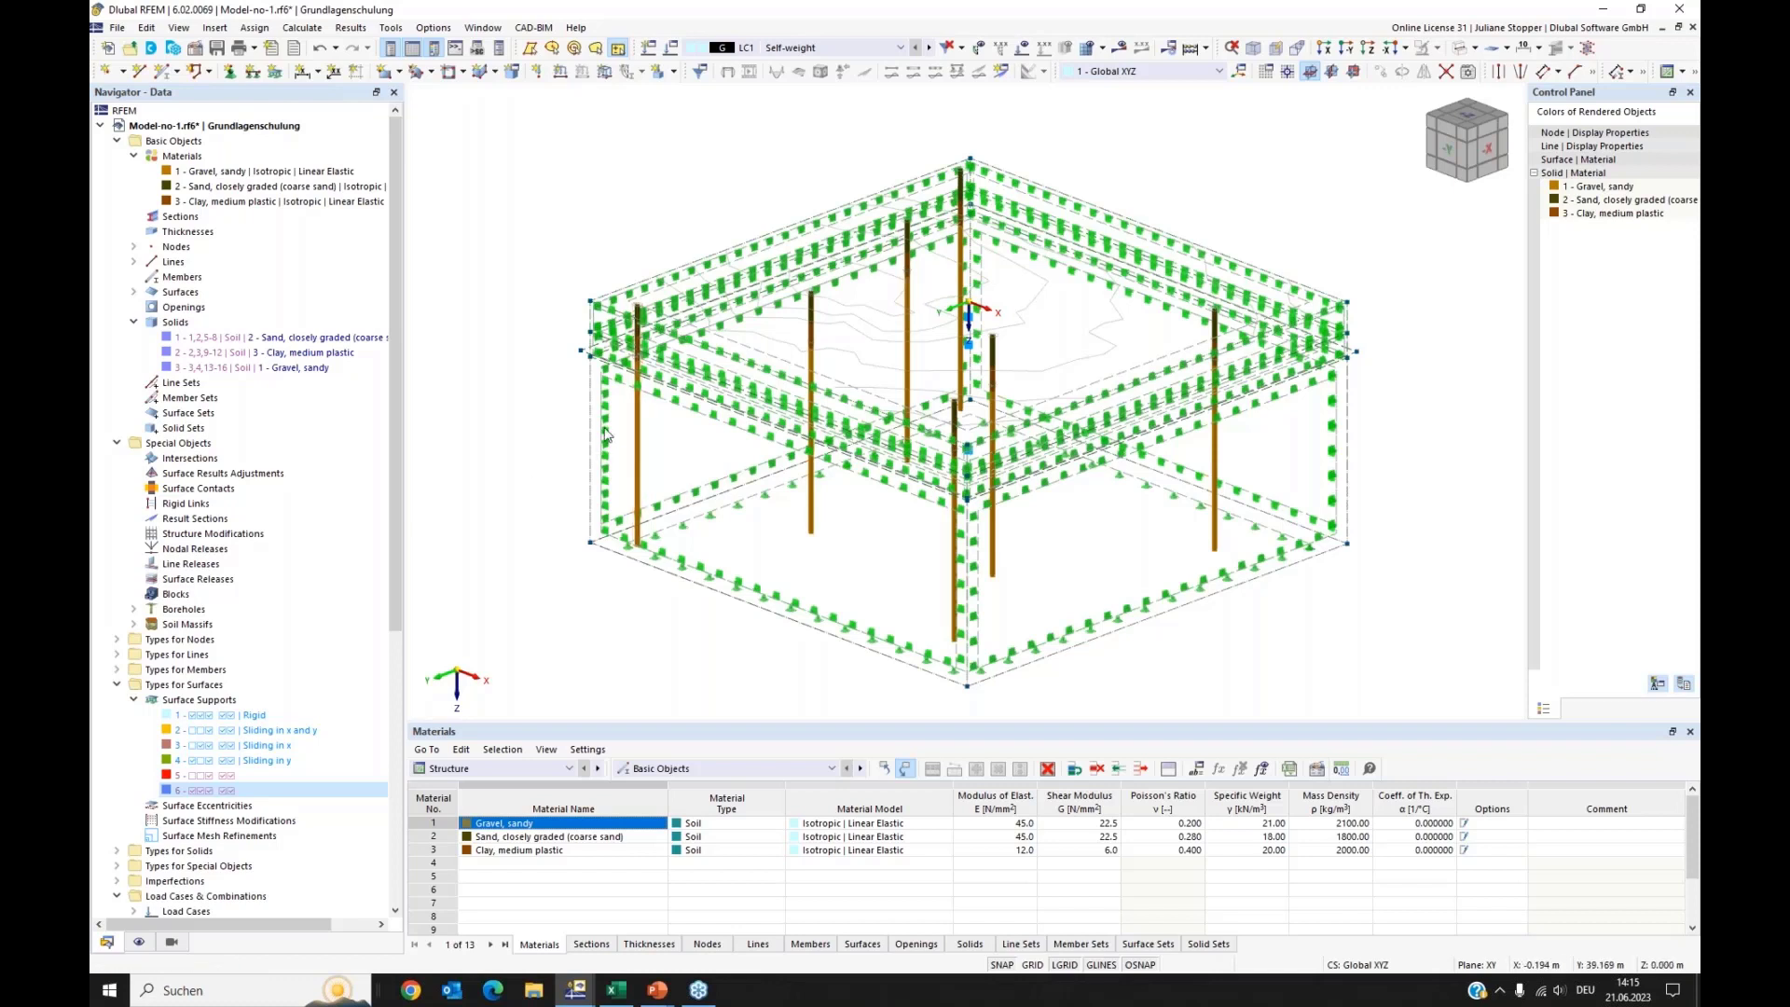
Step: Return the massif to solid rendering and save the model
left_click(1461, 49)
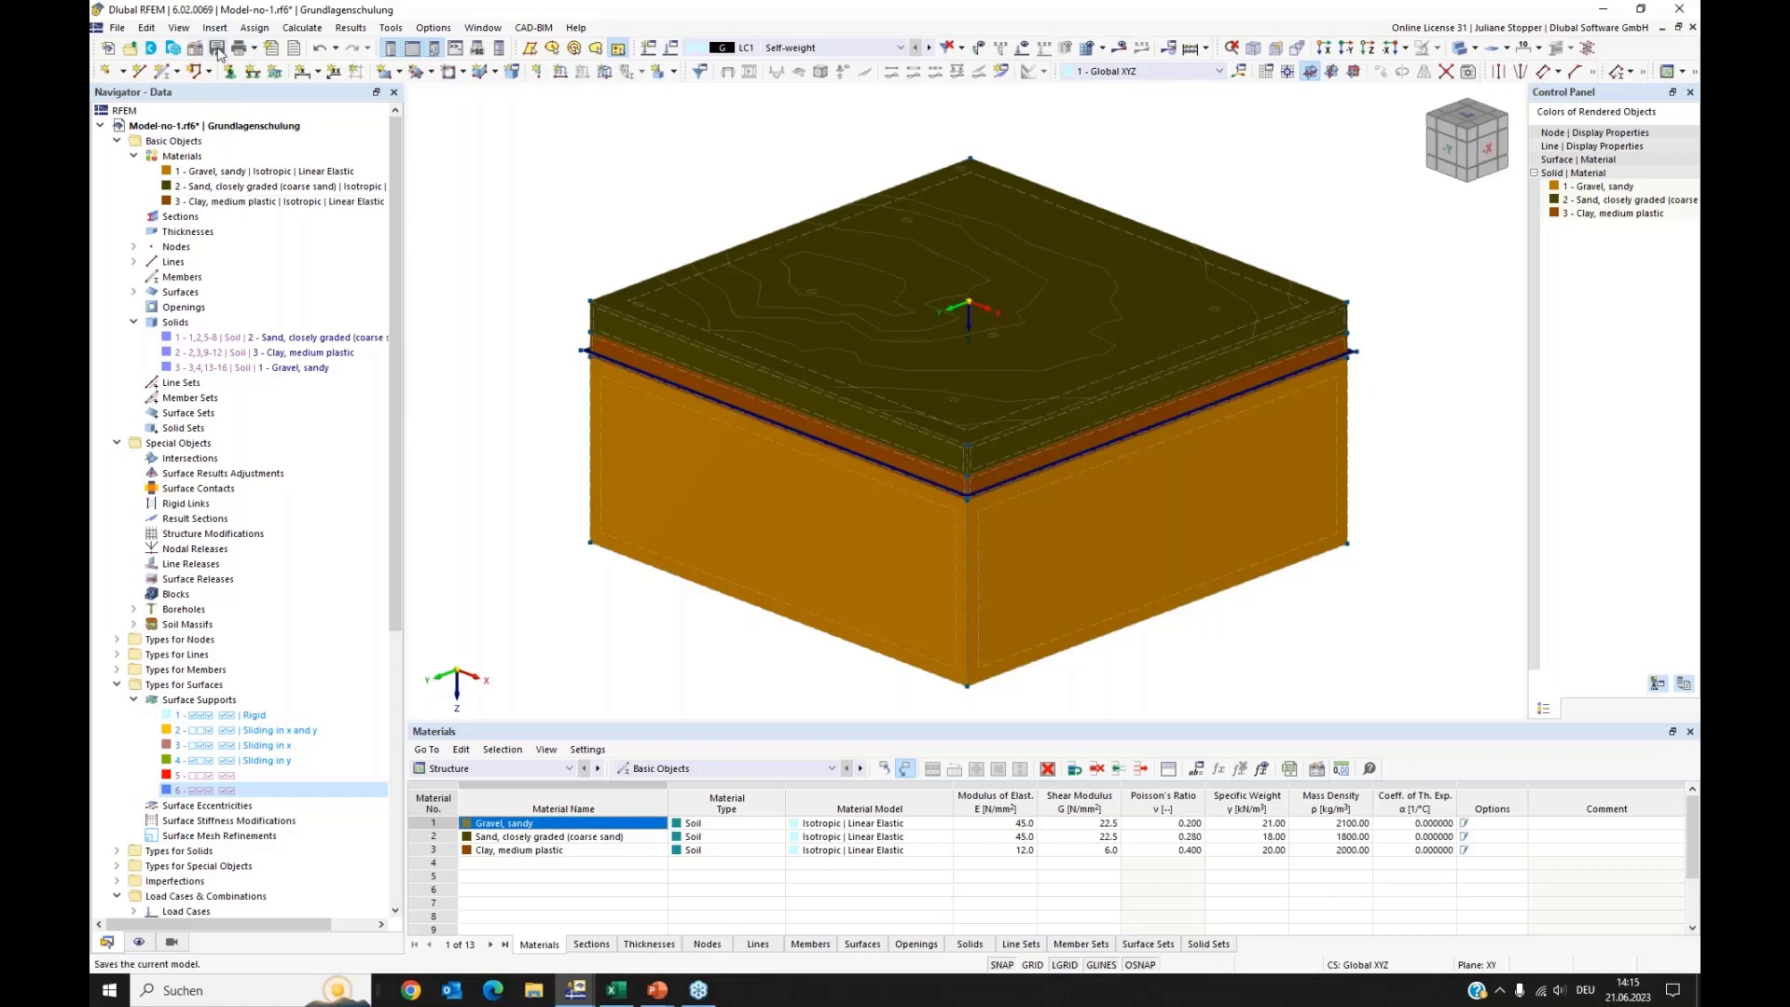
left_click(218, 51)
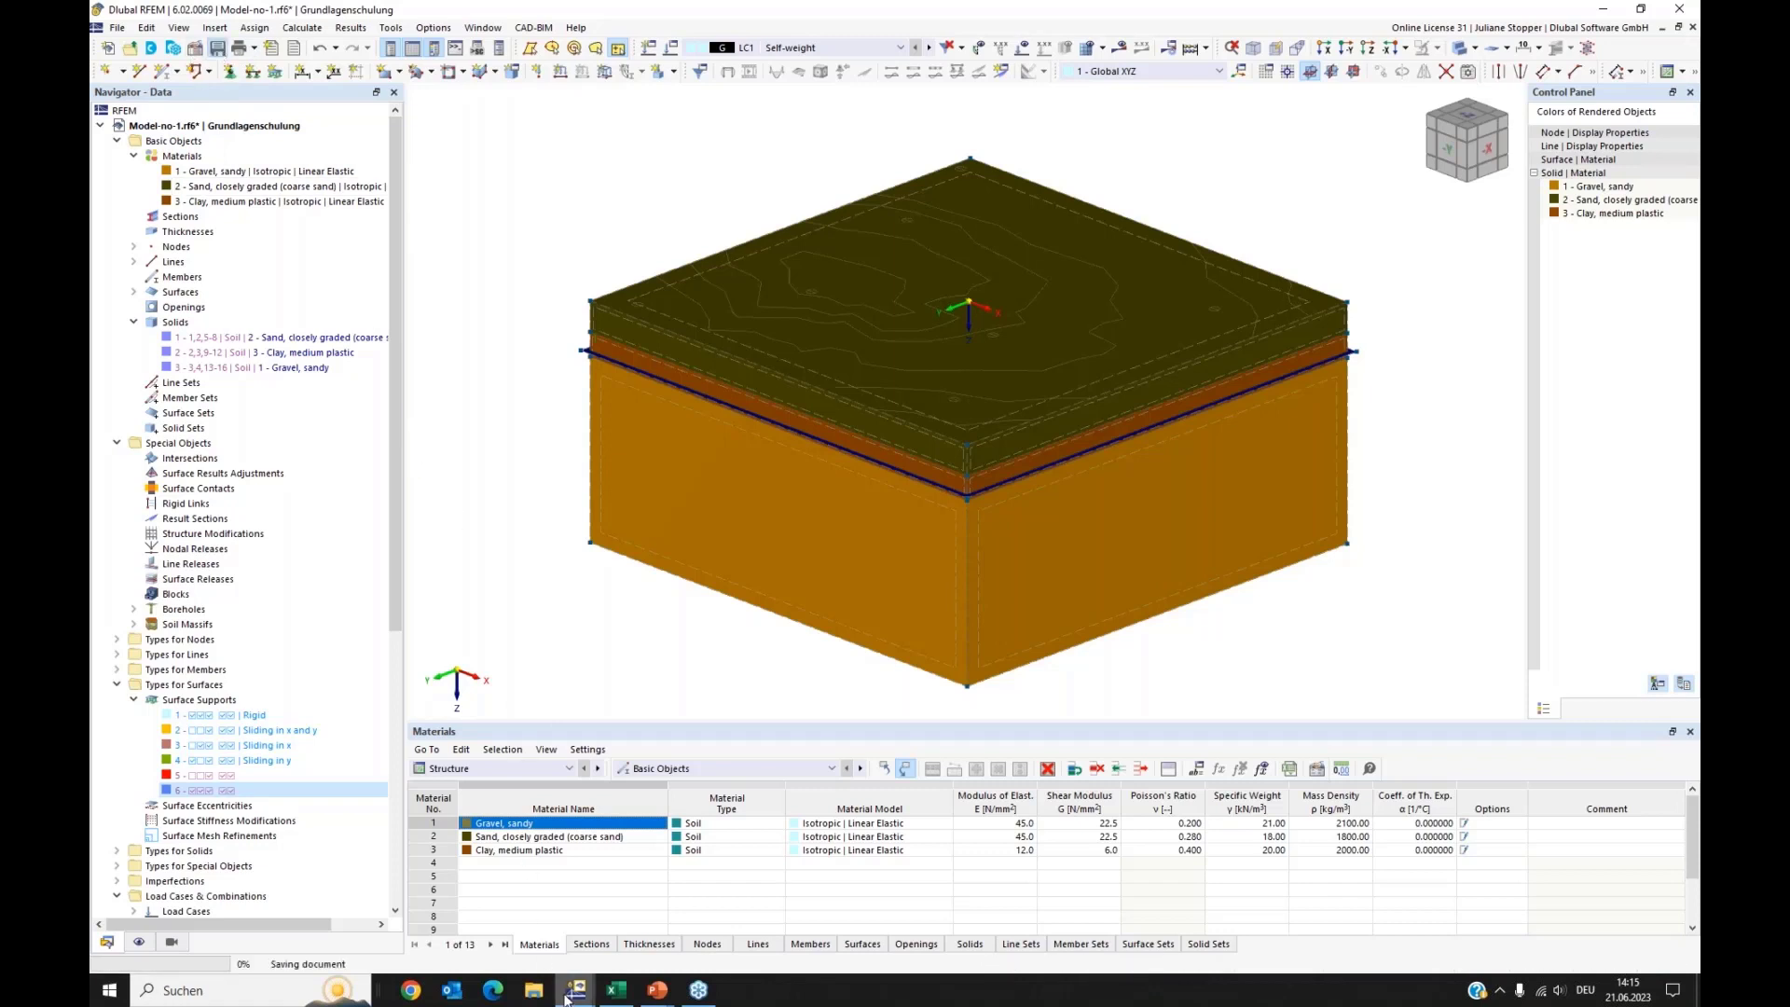
Step: Switch to the empty RFEM window and start a DXF import of geländeschnitt.dxf from the 02_GeologGeländeschitt-dxf folder
mouse_move(568, 997)
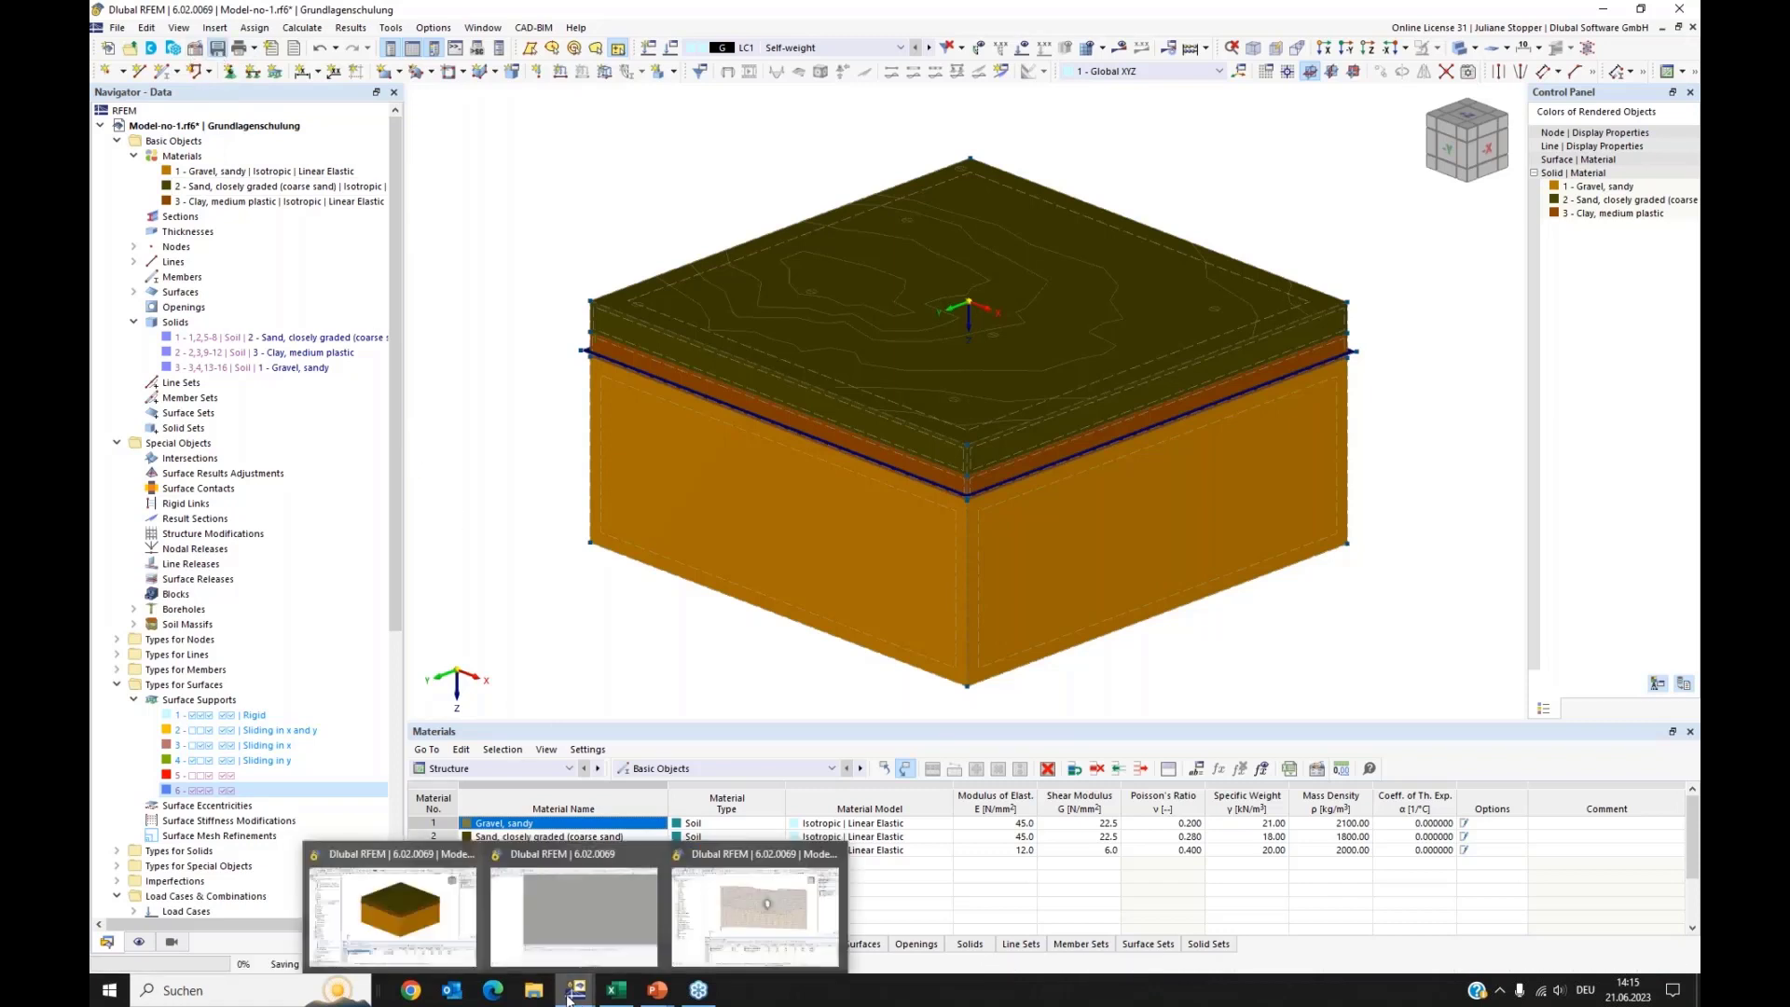
left_click(570, 899)
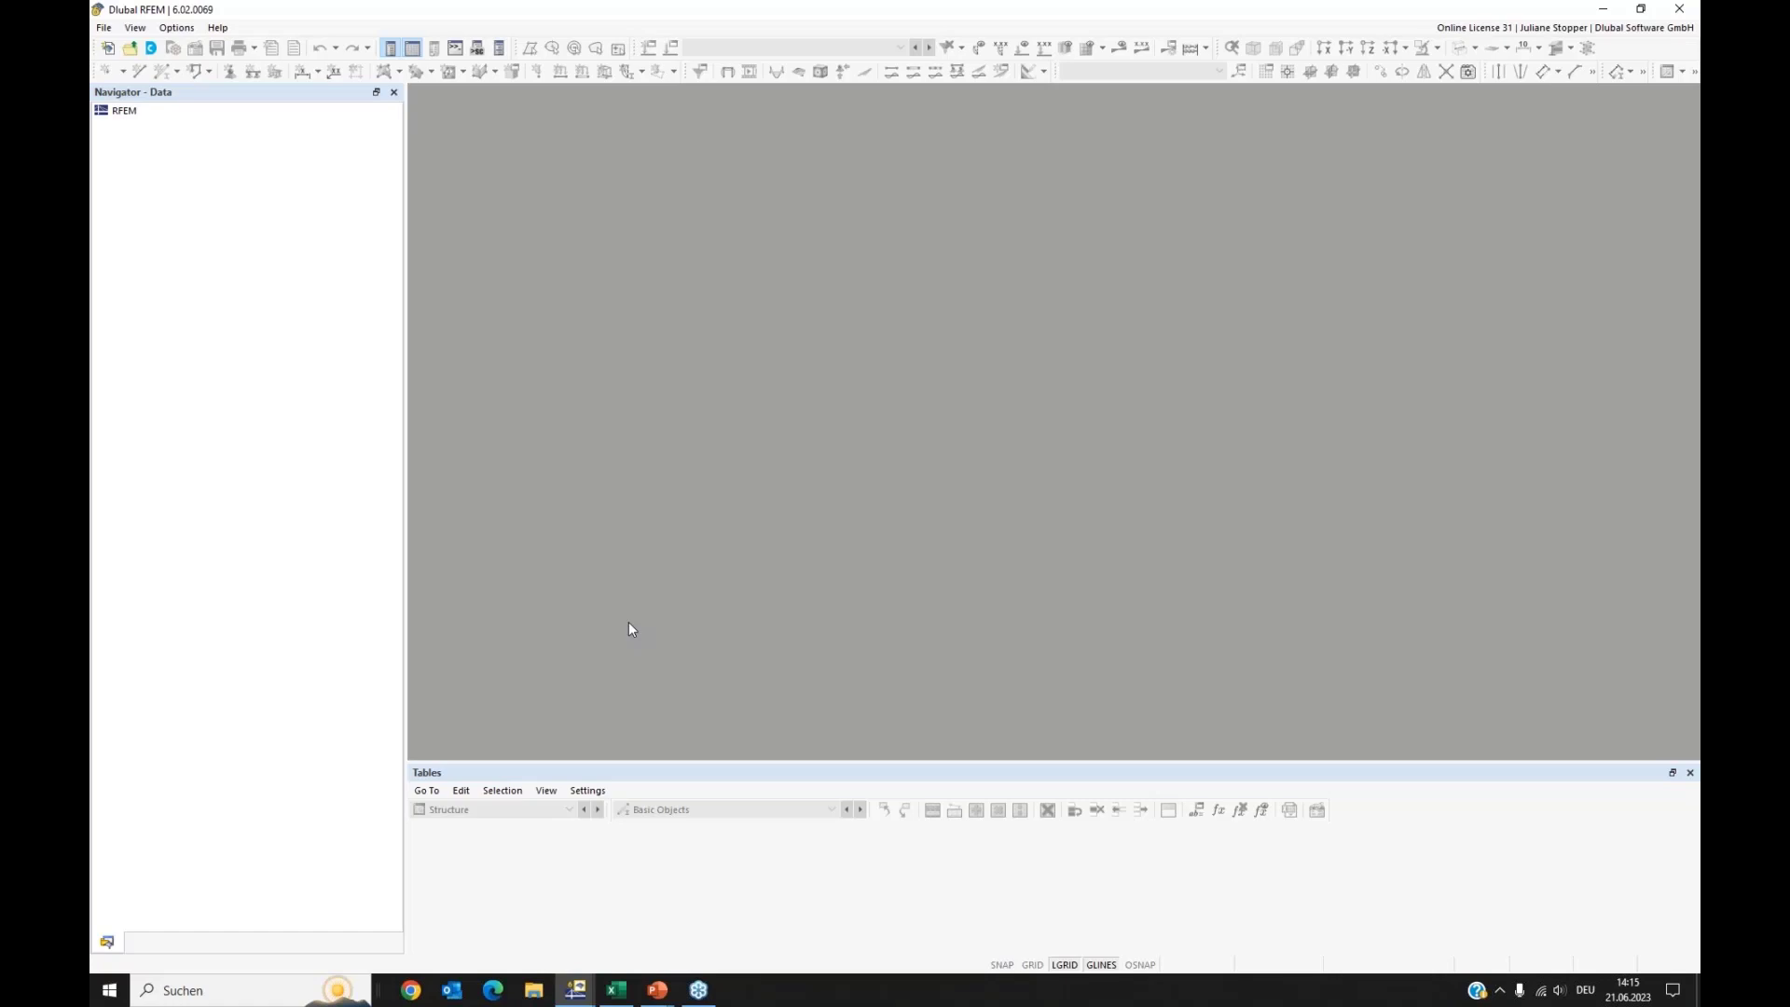
left_click(105, 28)
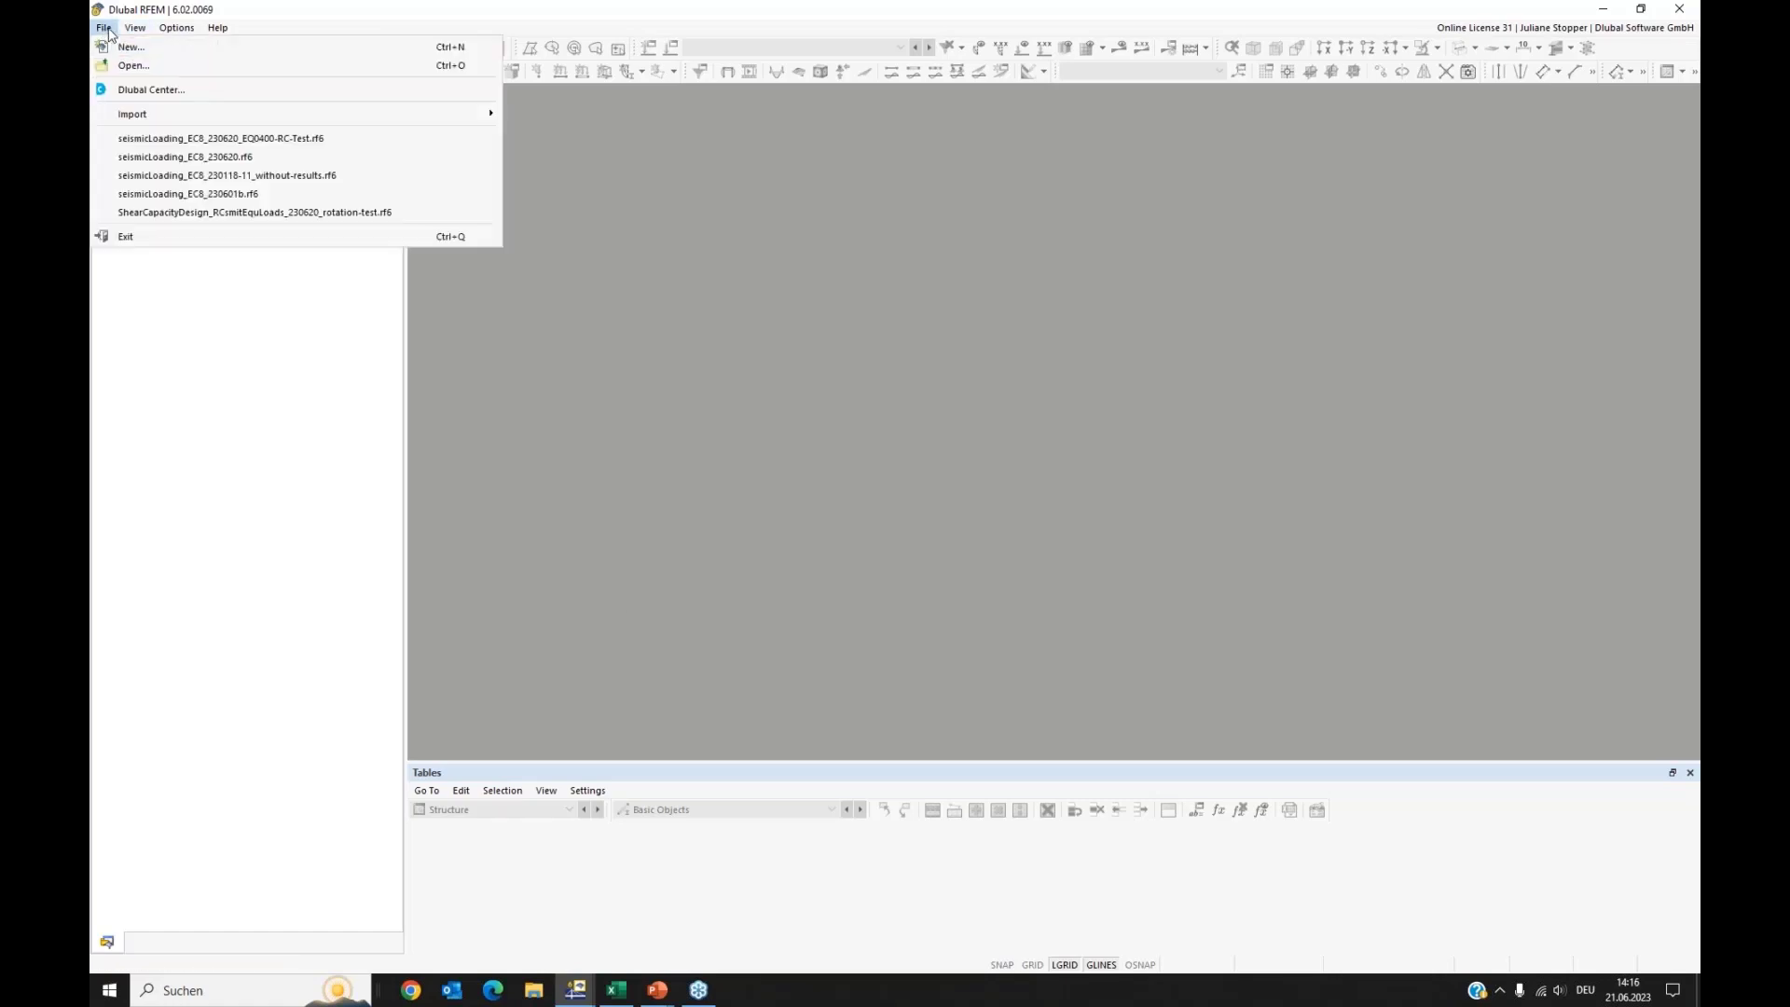
mouse_move(138, 115)
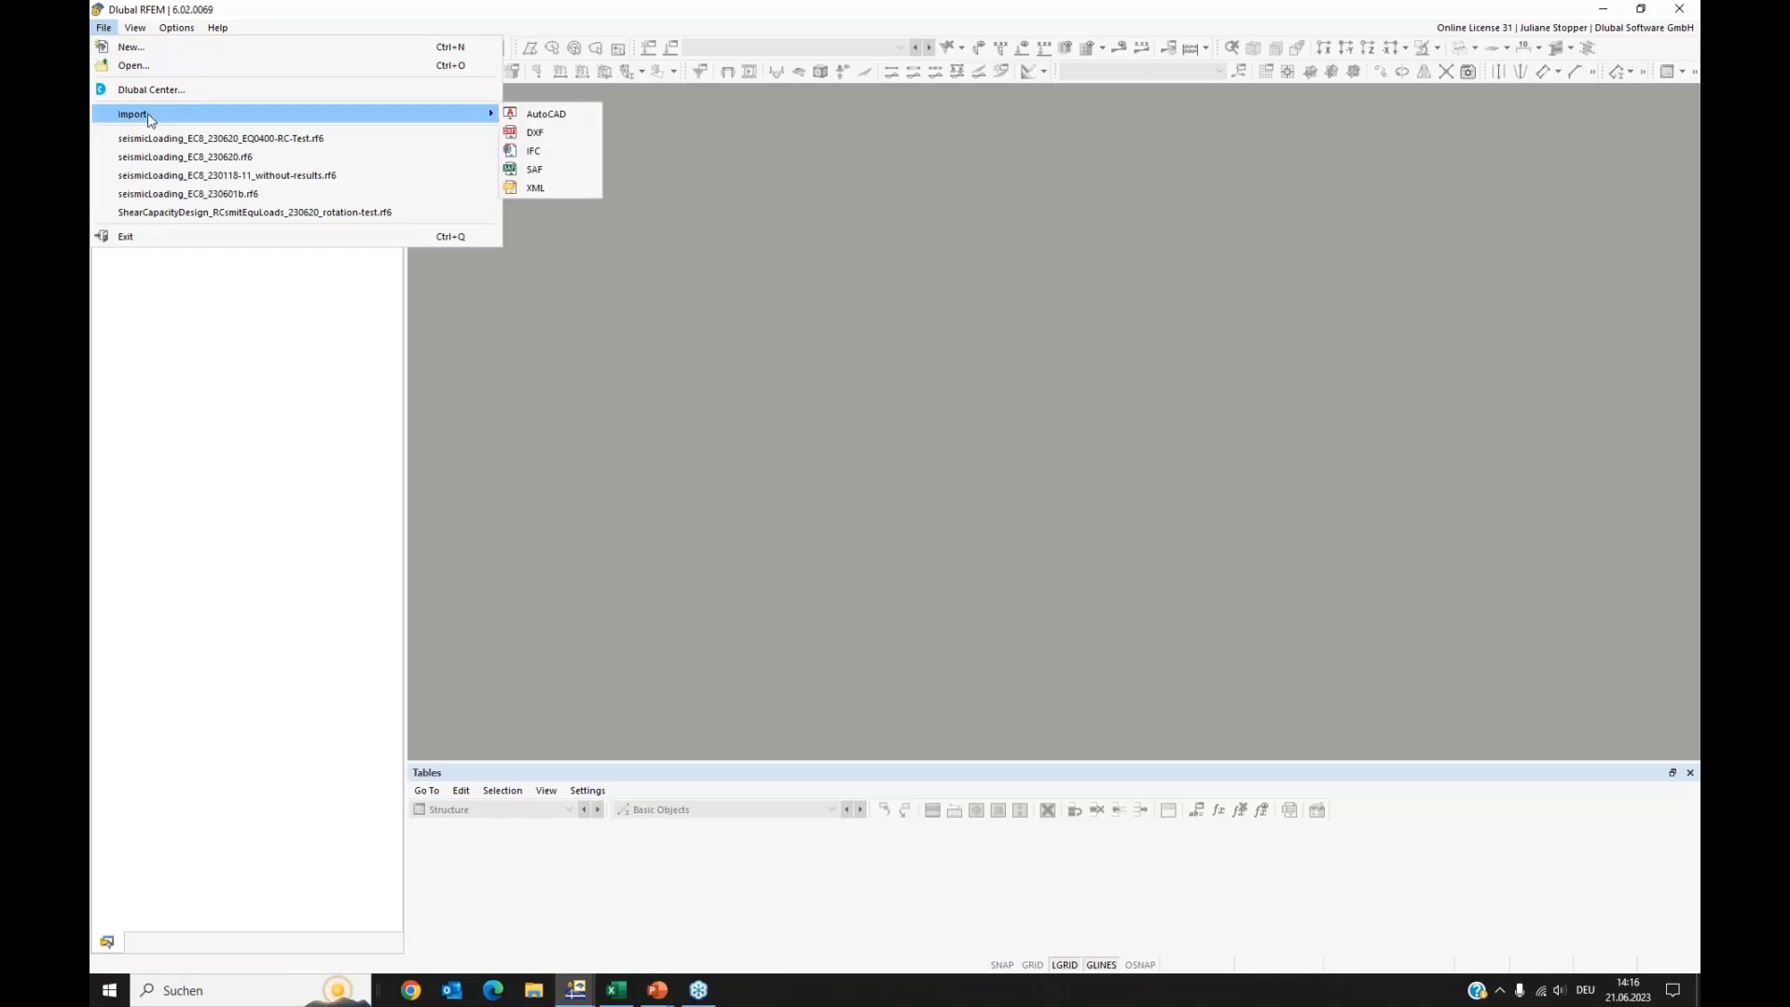
left_click(537, 136)
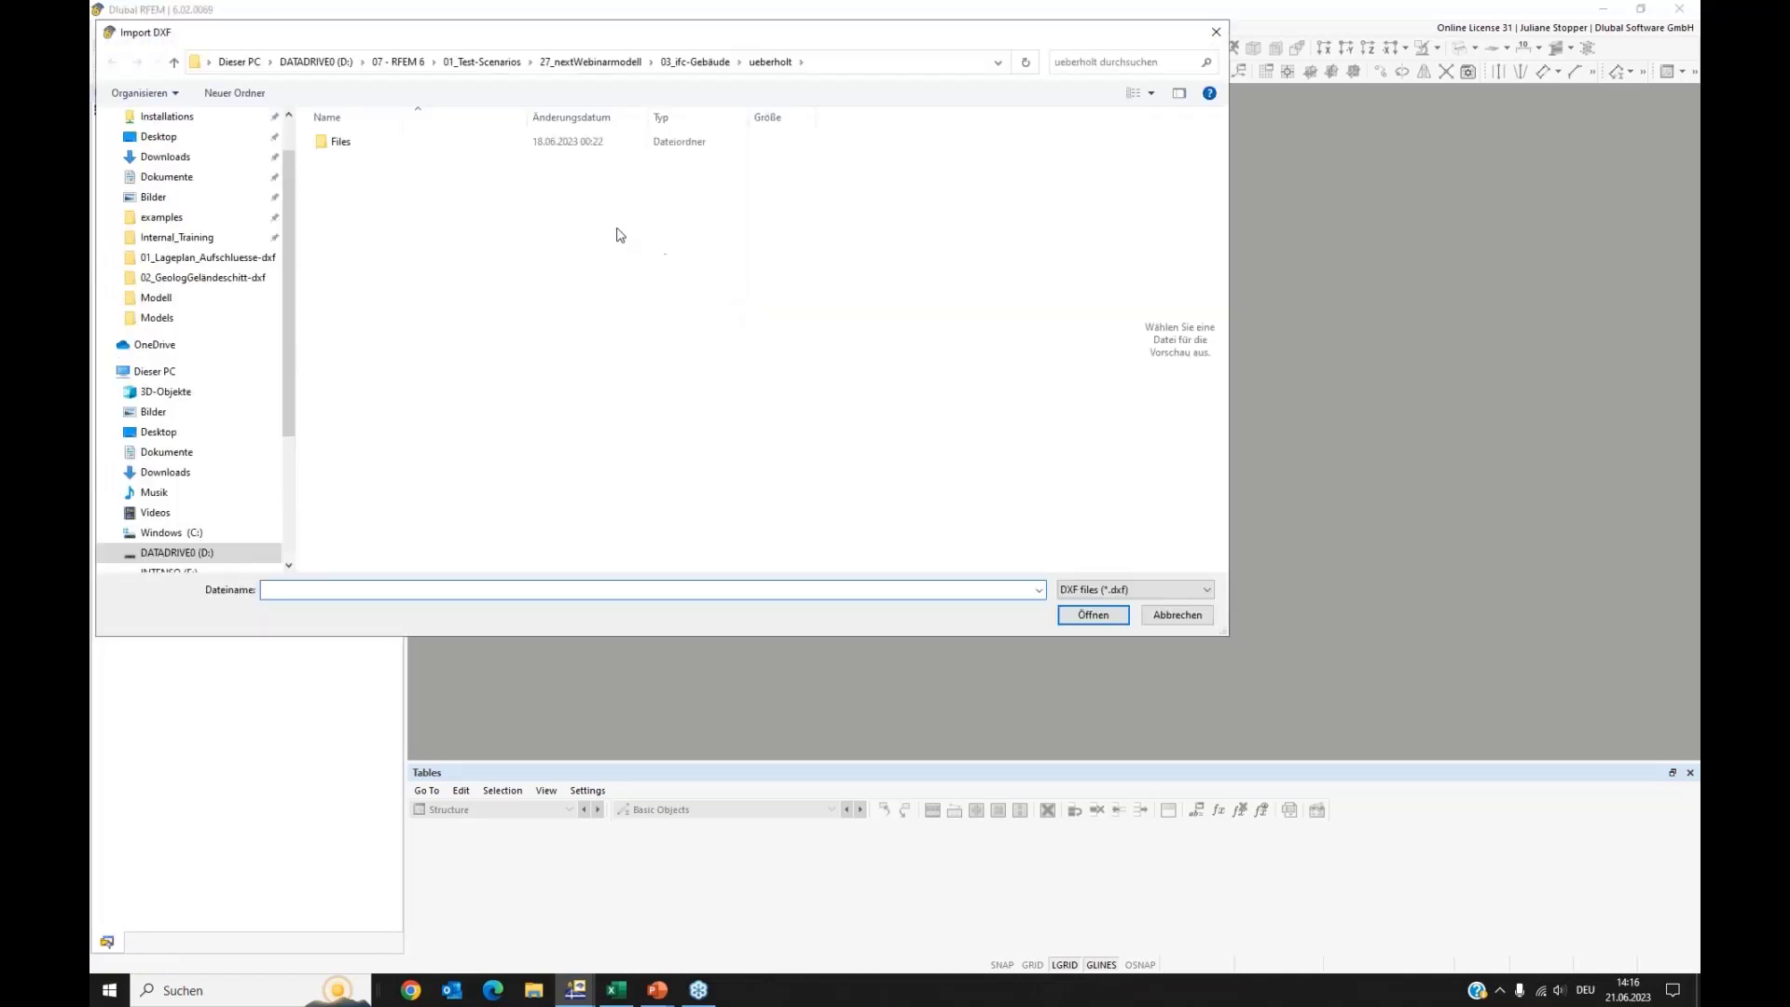
left_click(621, 63)
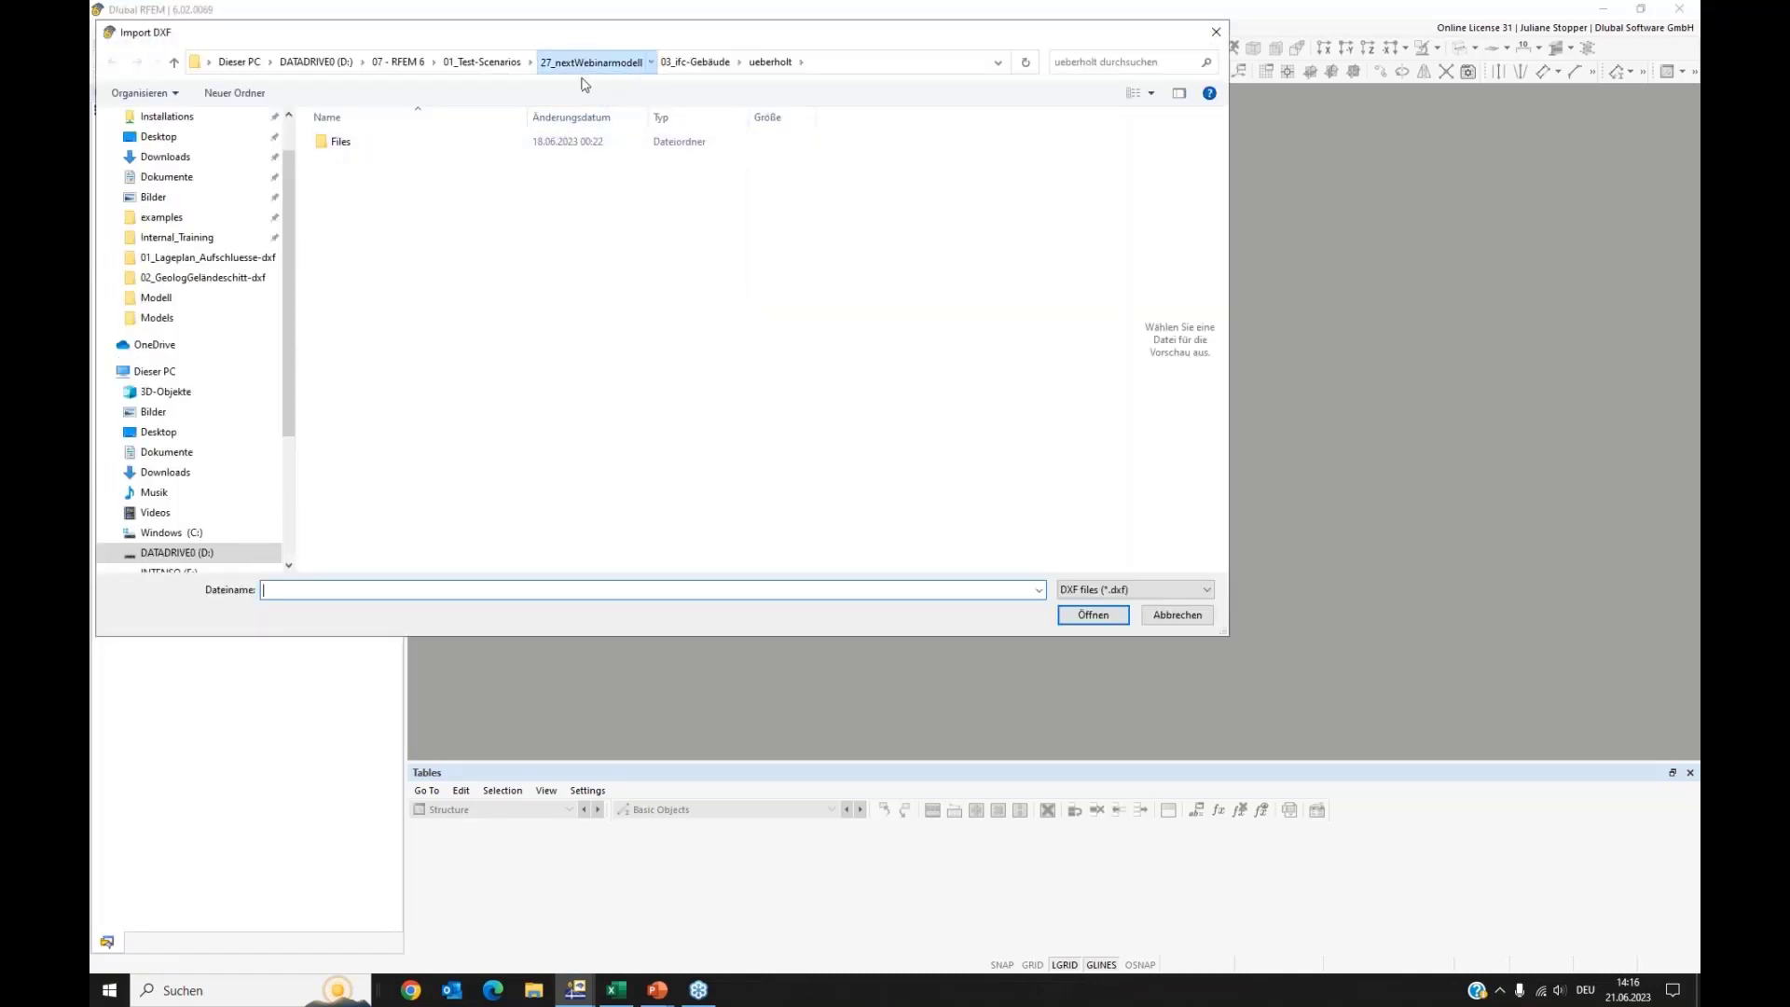
double_click(380, 161)
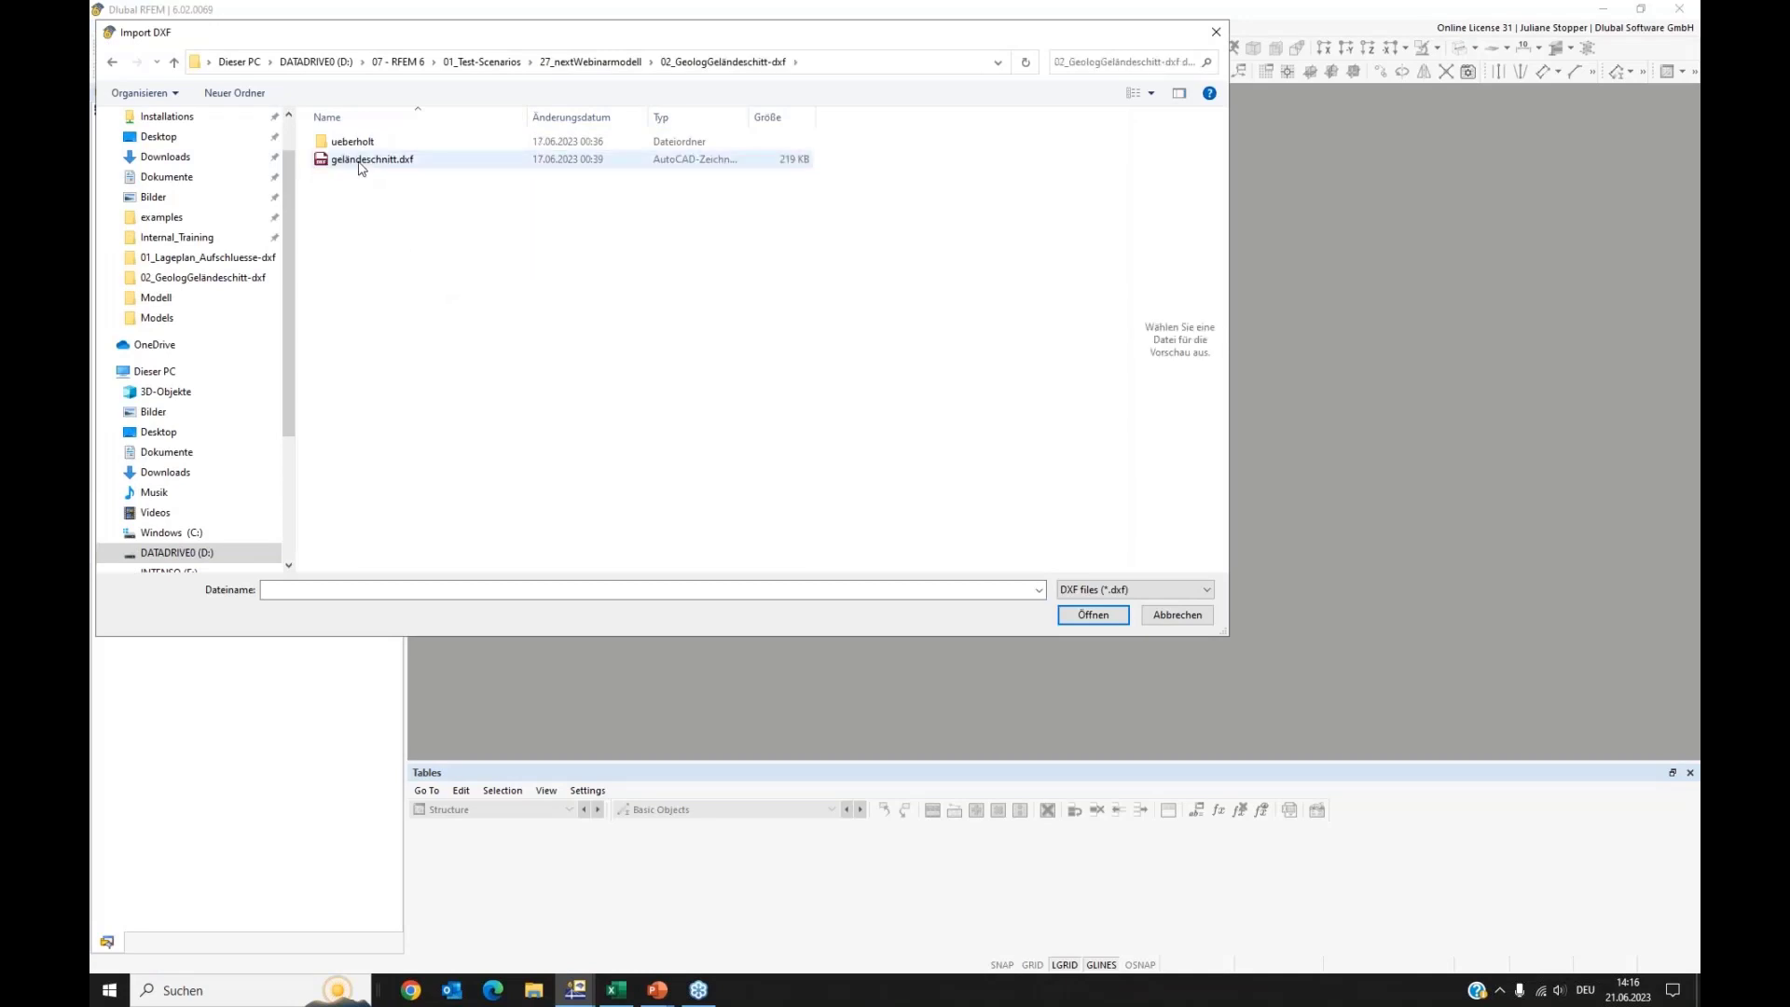
double_click(364, 160)
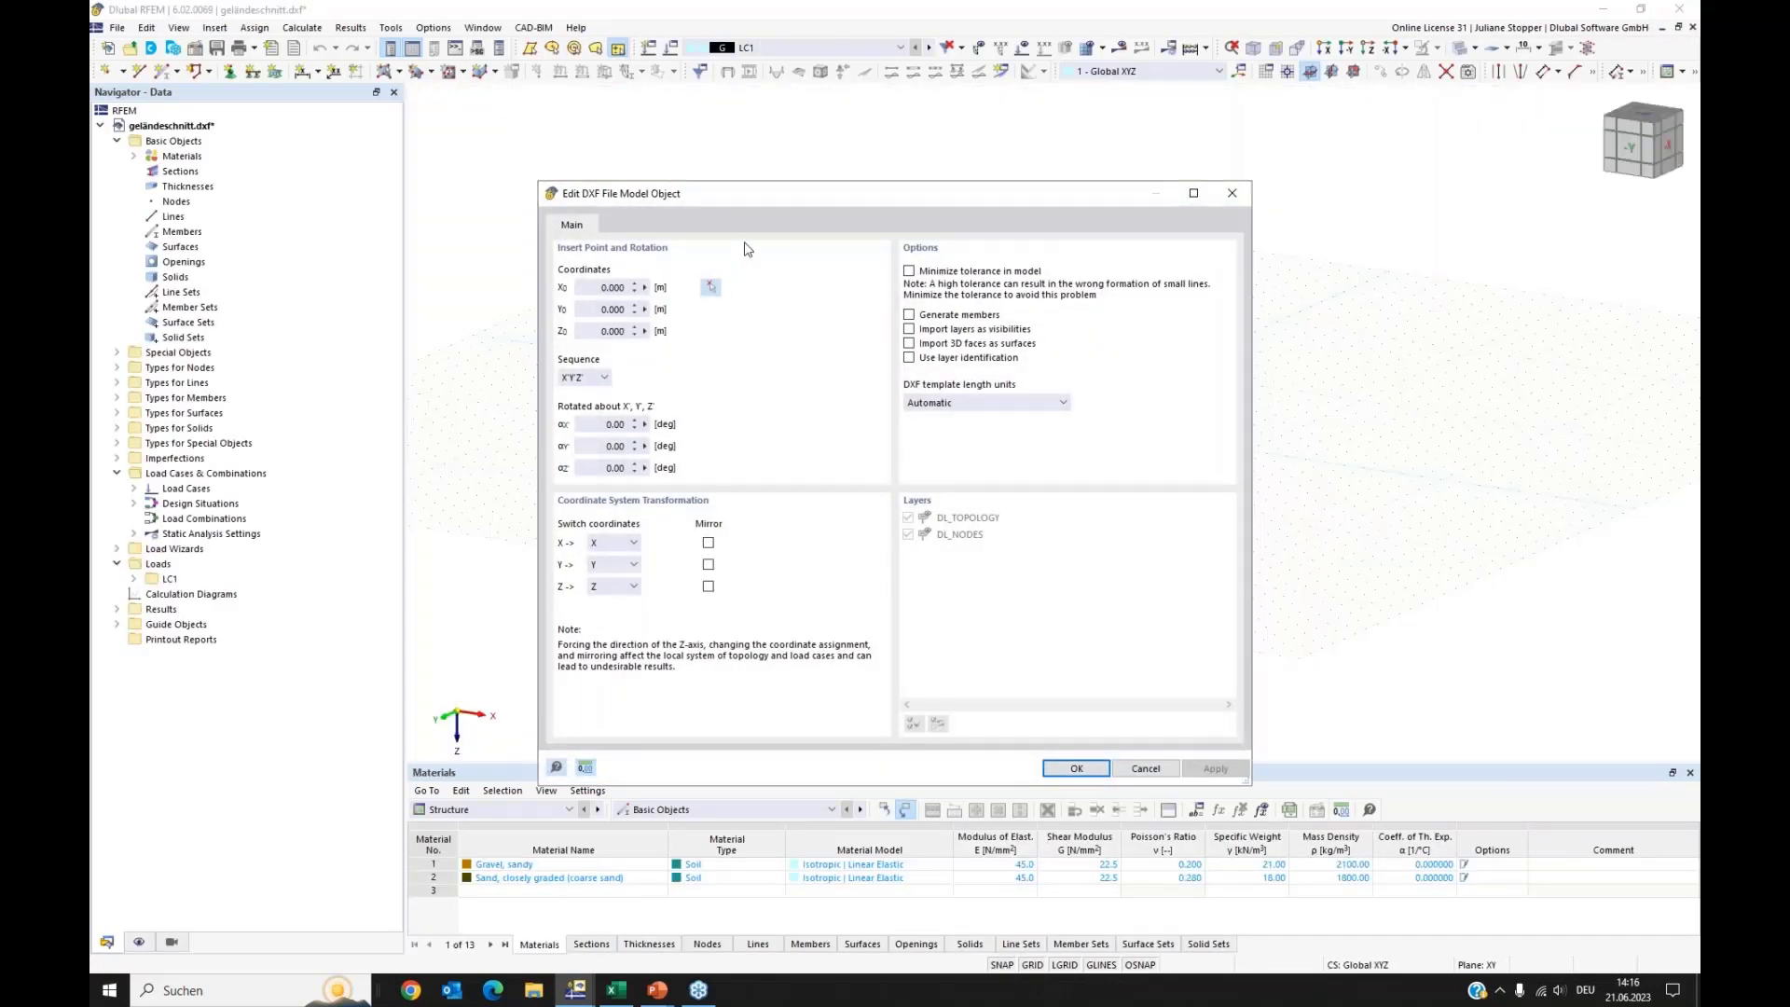
Step: Import the terrain section using layer identification with only the DL_TOPOLOGY layer, then close the import log
left_click_drag(762, 202, 855, 153)
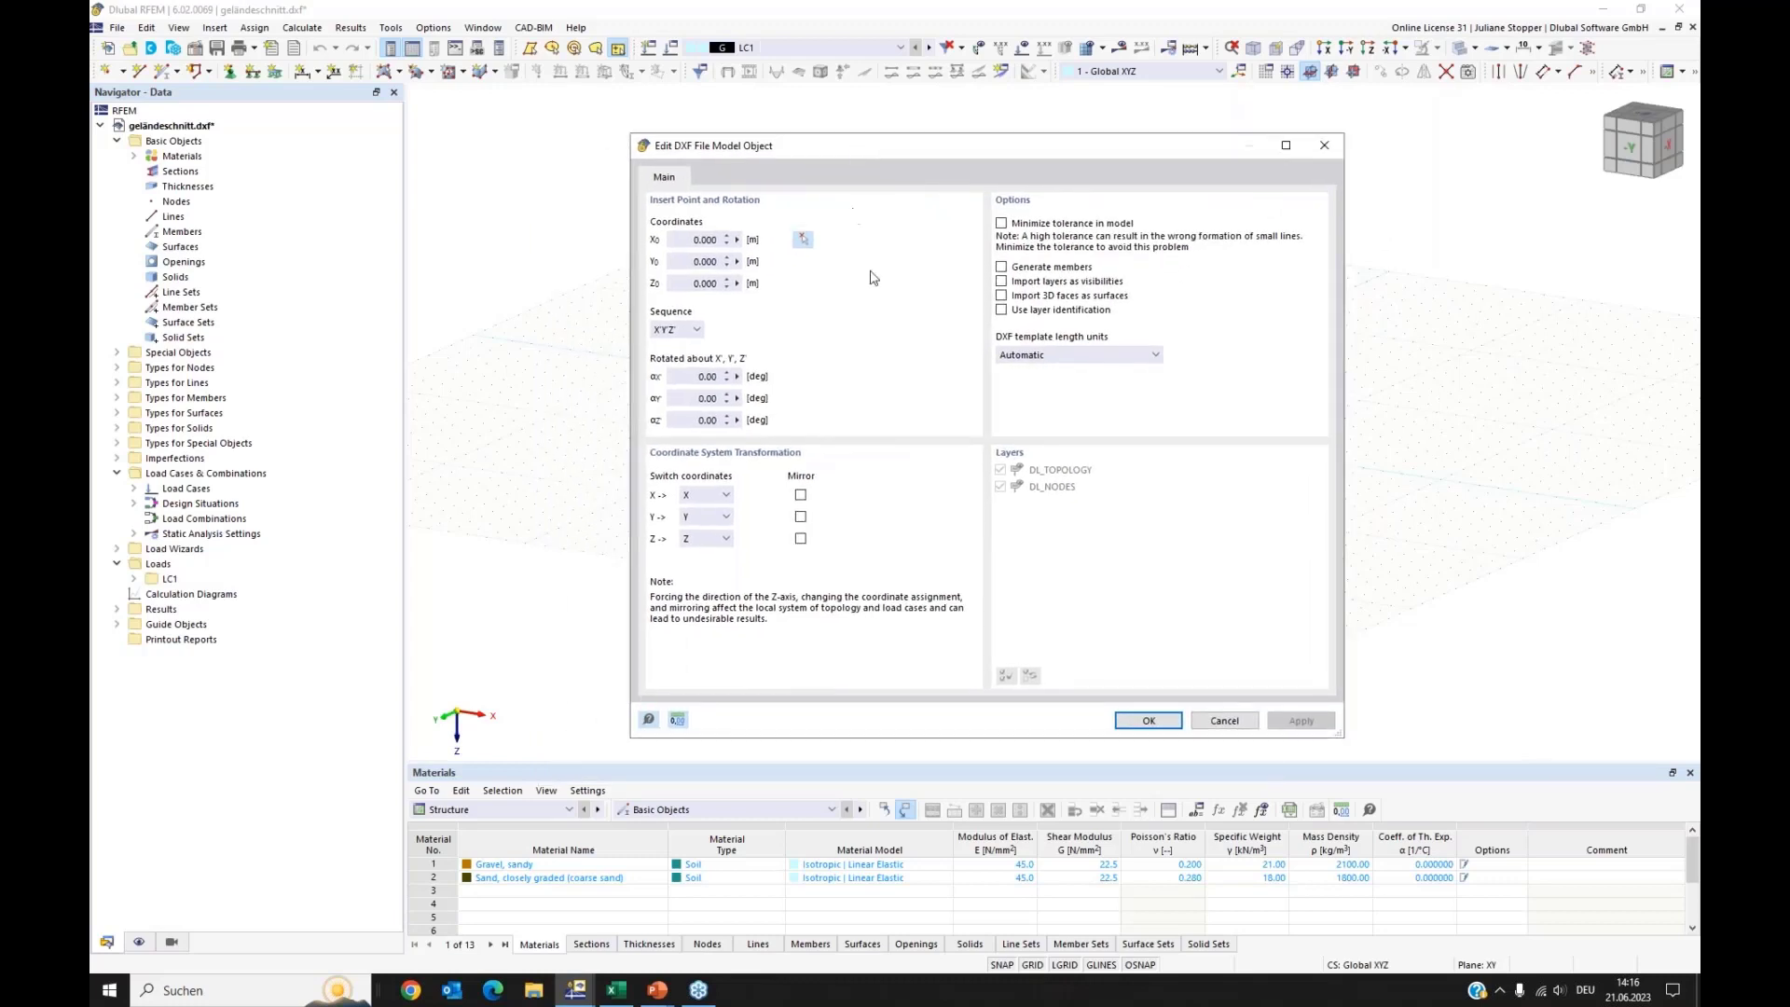
left_click(1001, 310)
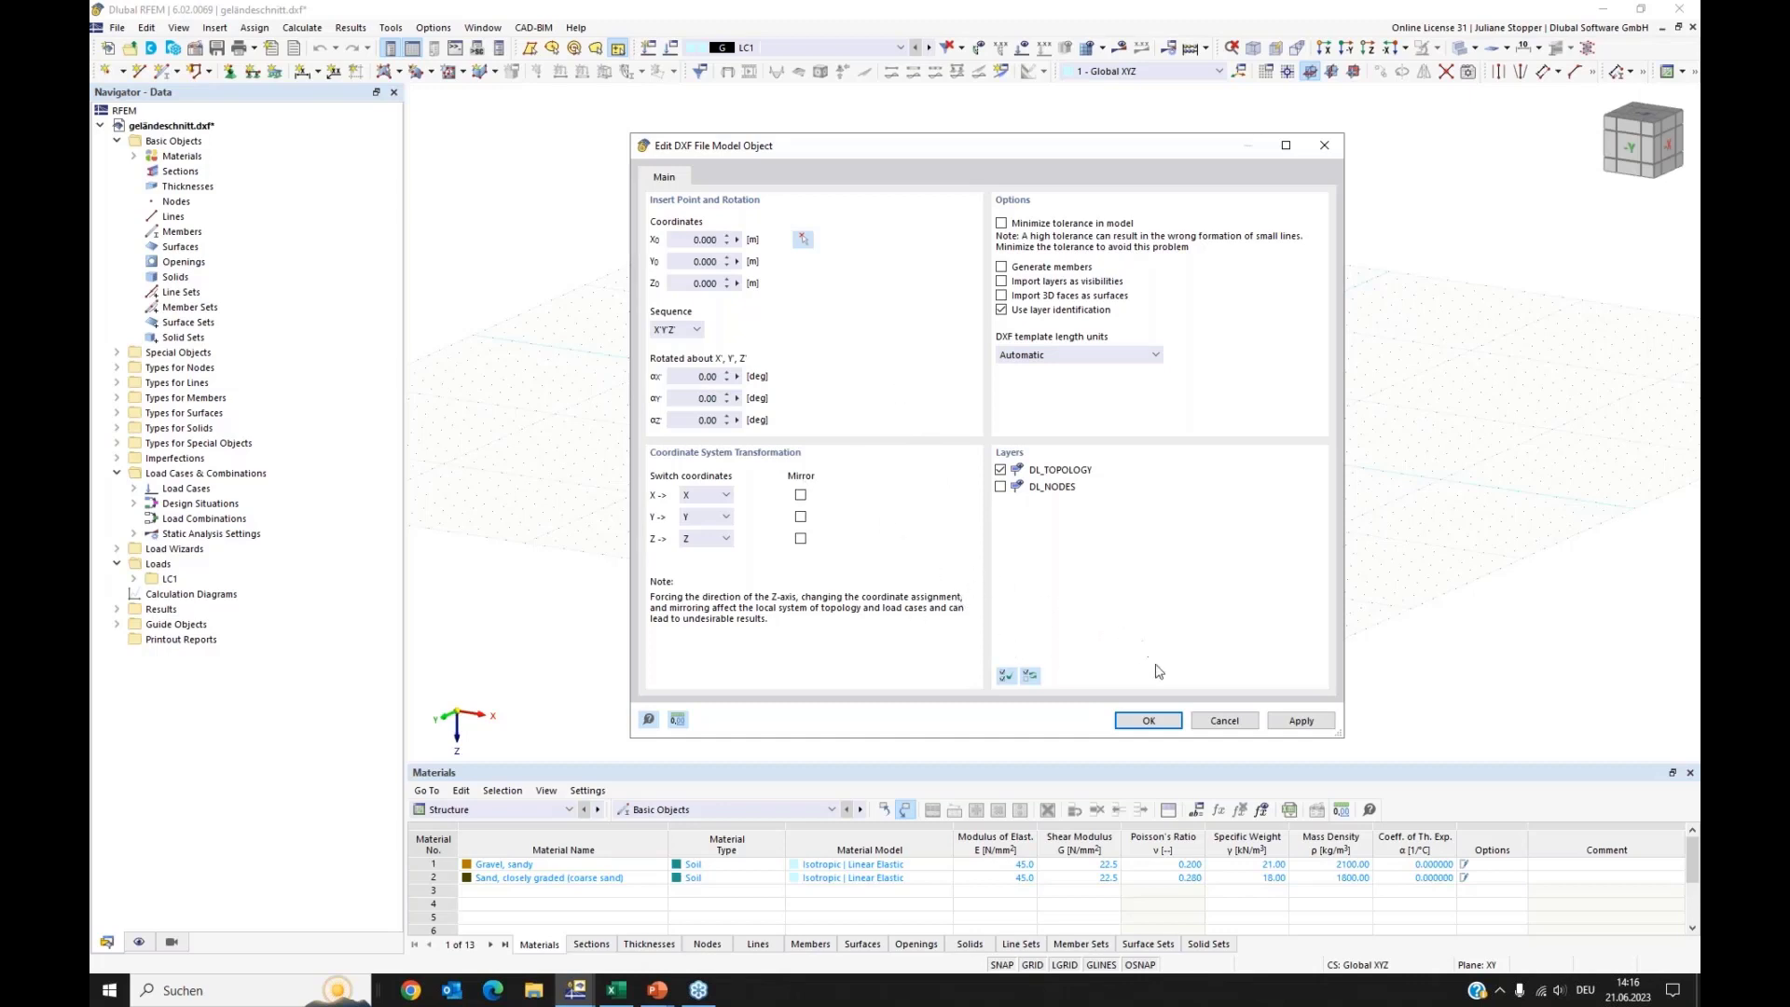
left_click(1149, 722)
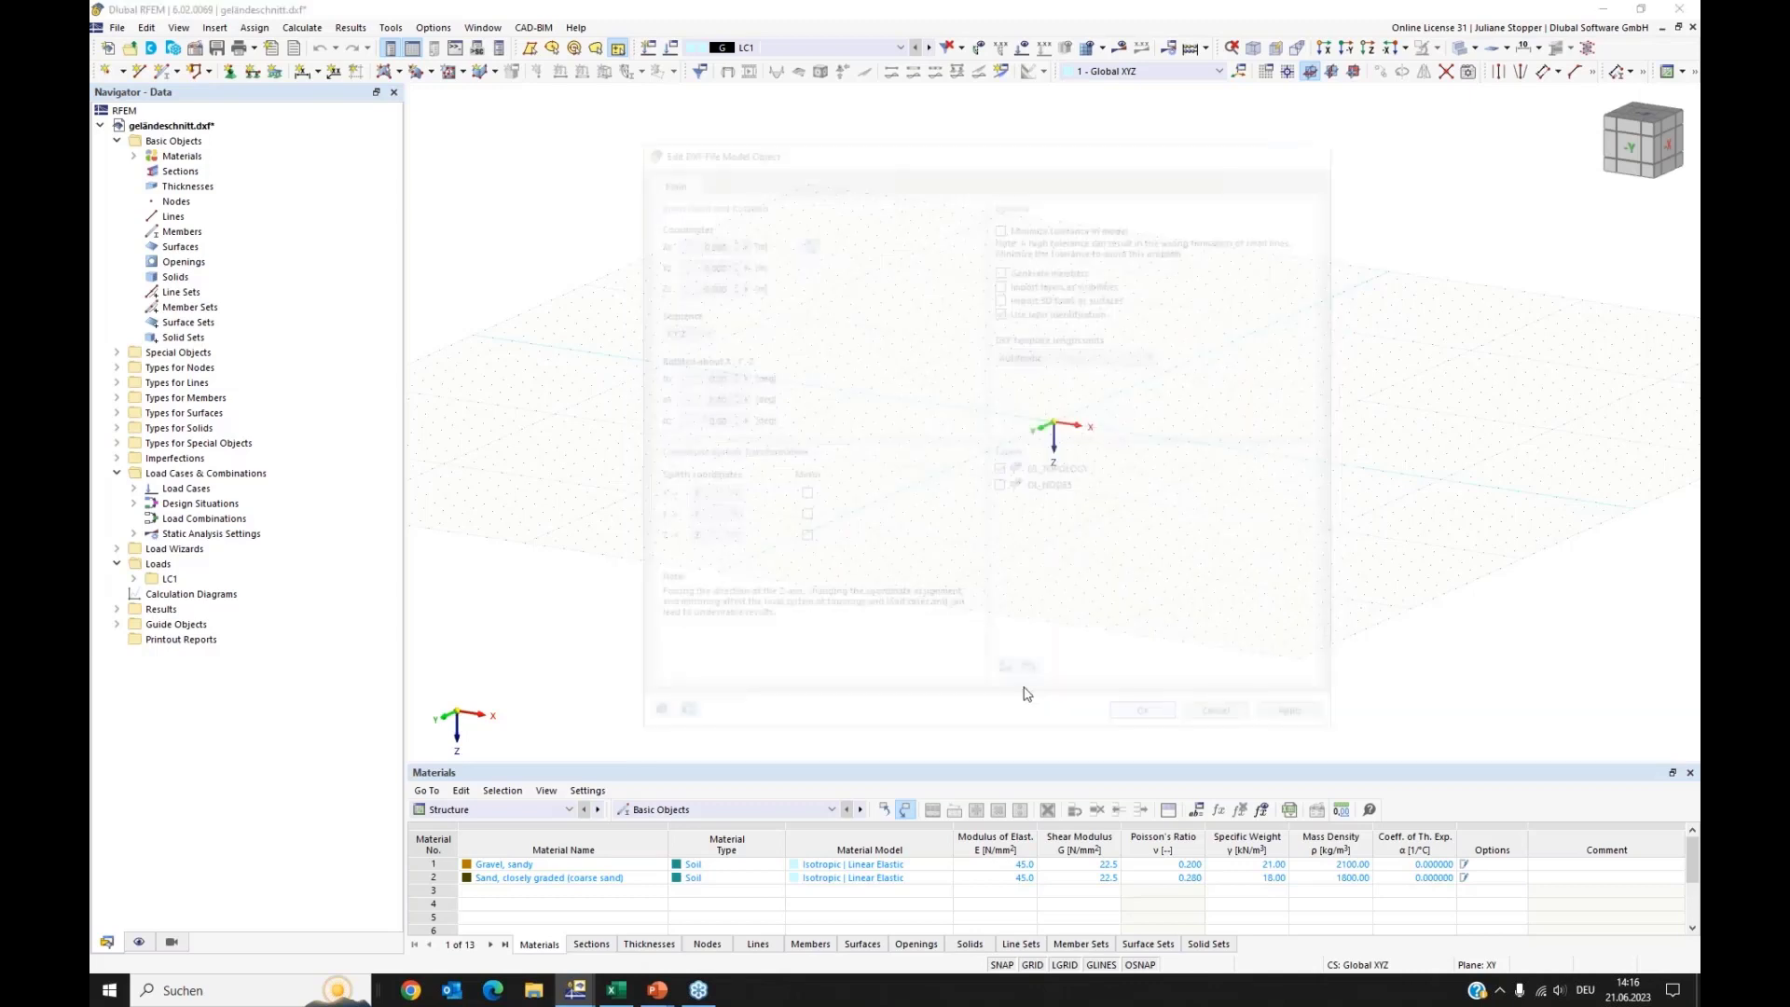
left_click(972, 752)
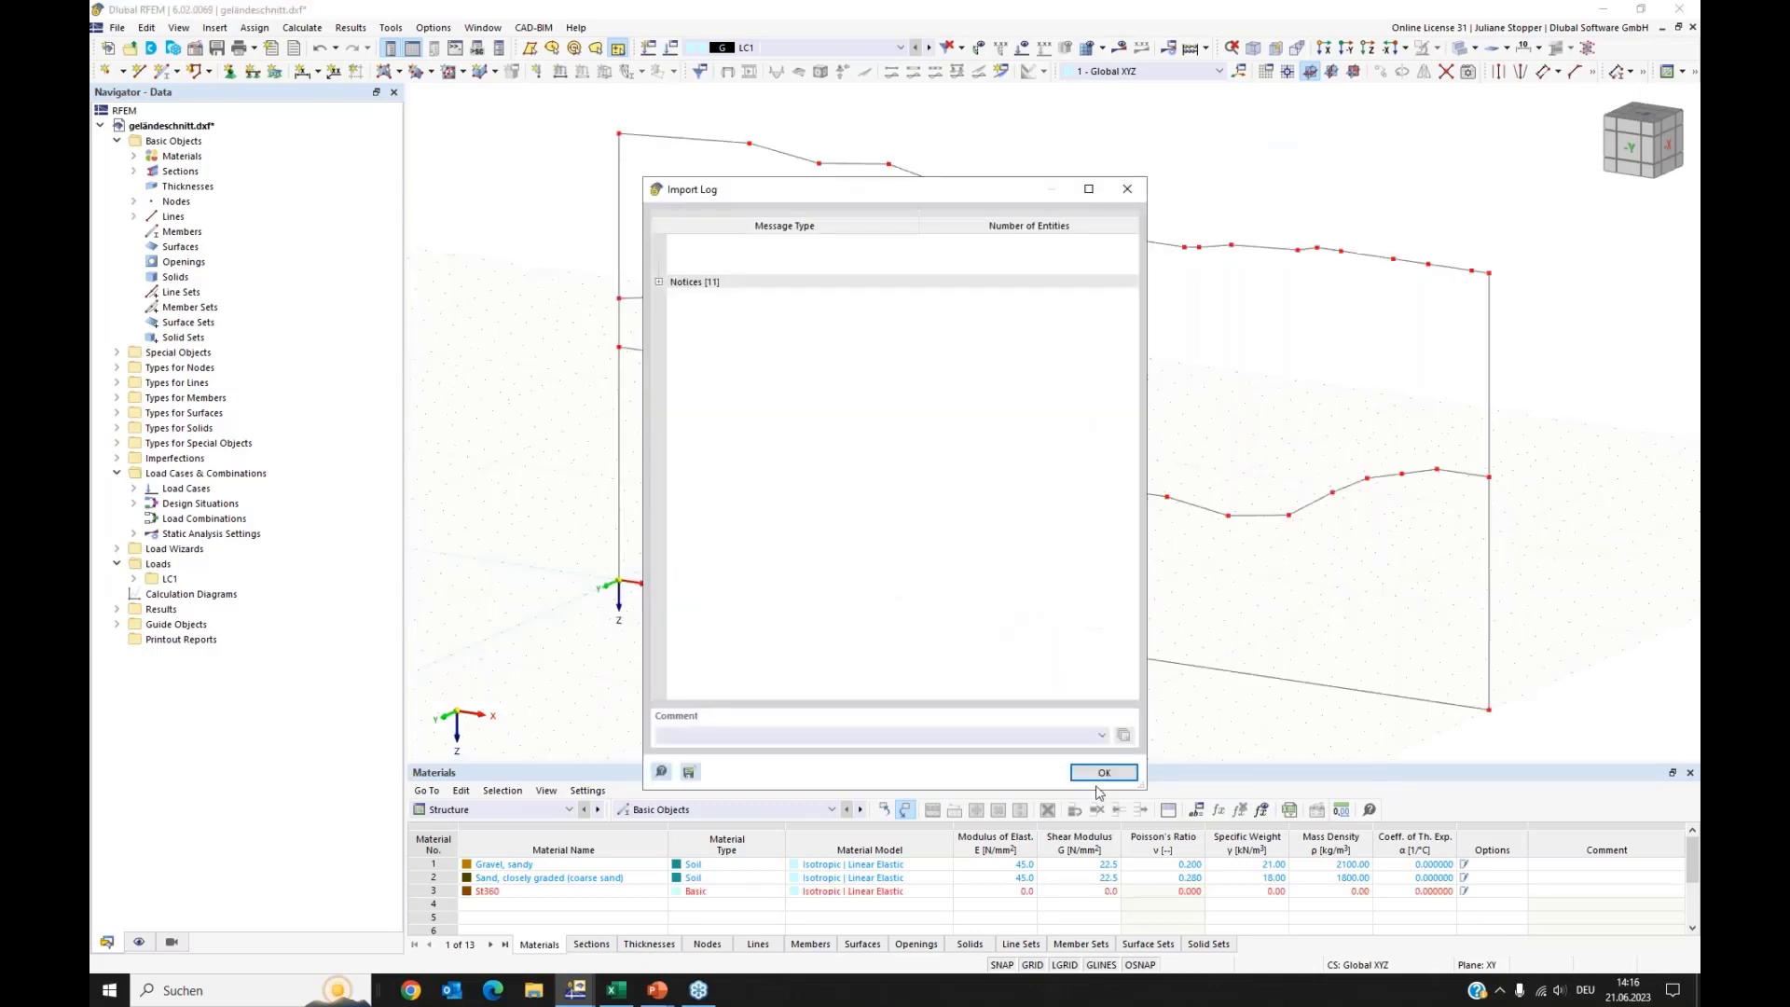
left_click(1098, 762)
scroll(976, 587, "down", 1)
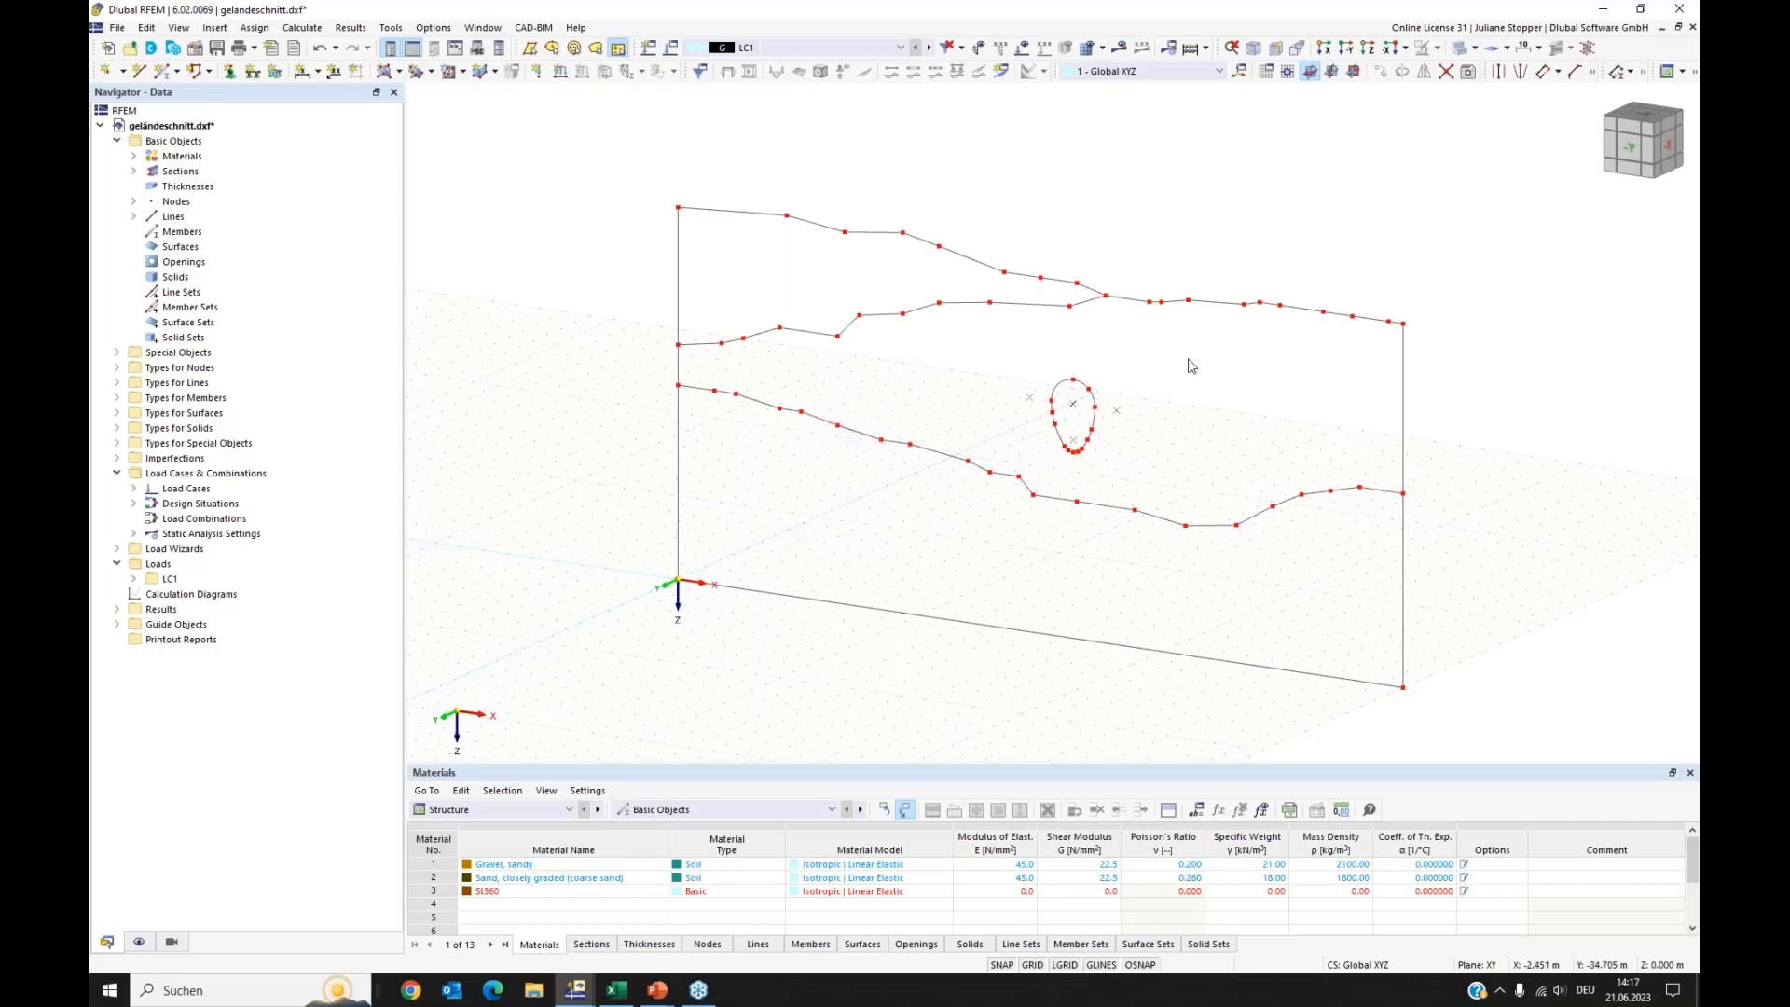
middle_click_drag(1165, 379, 1243, 409)
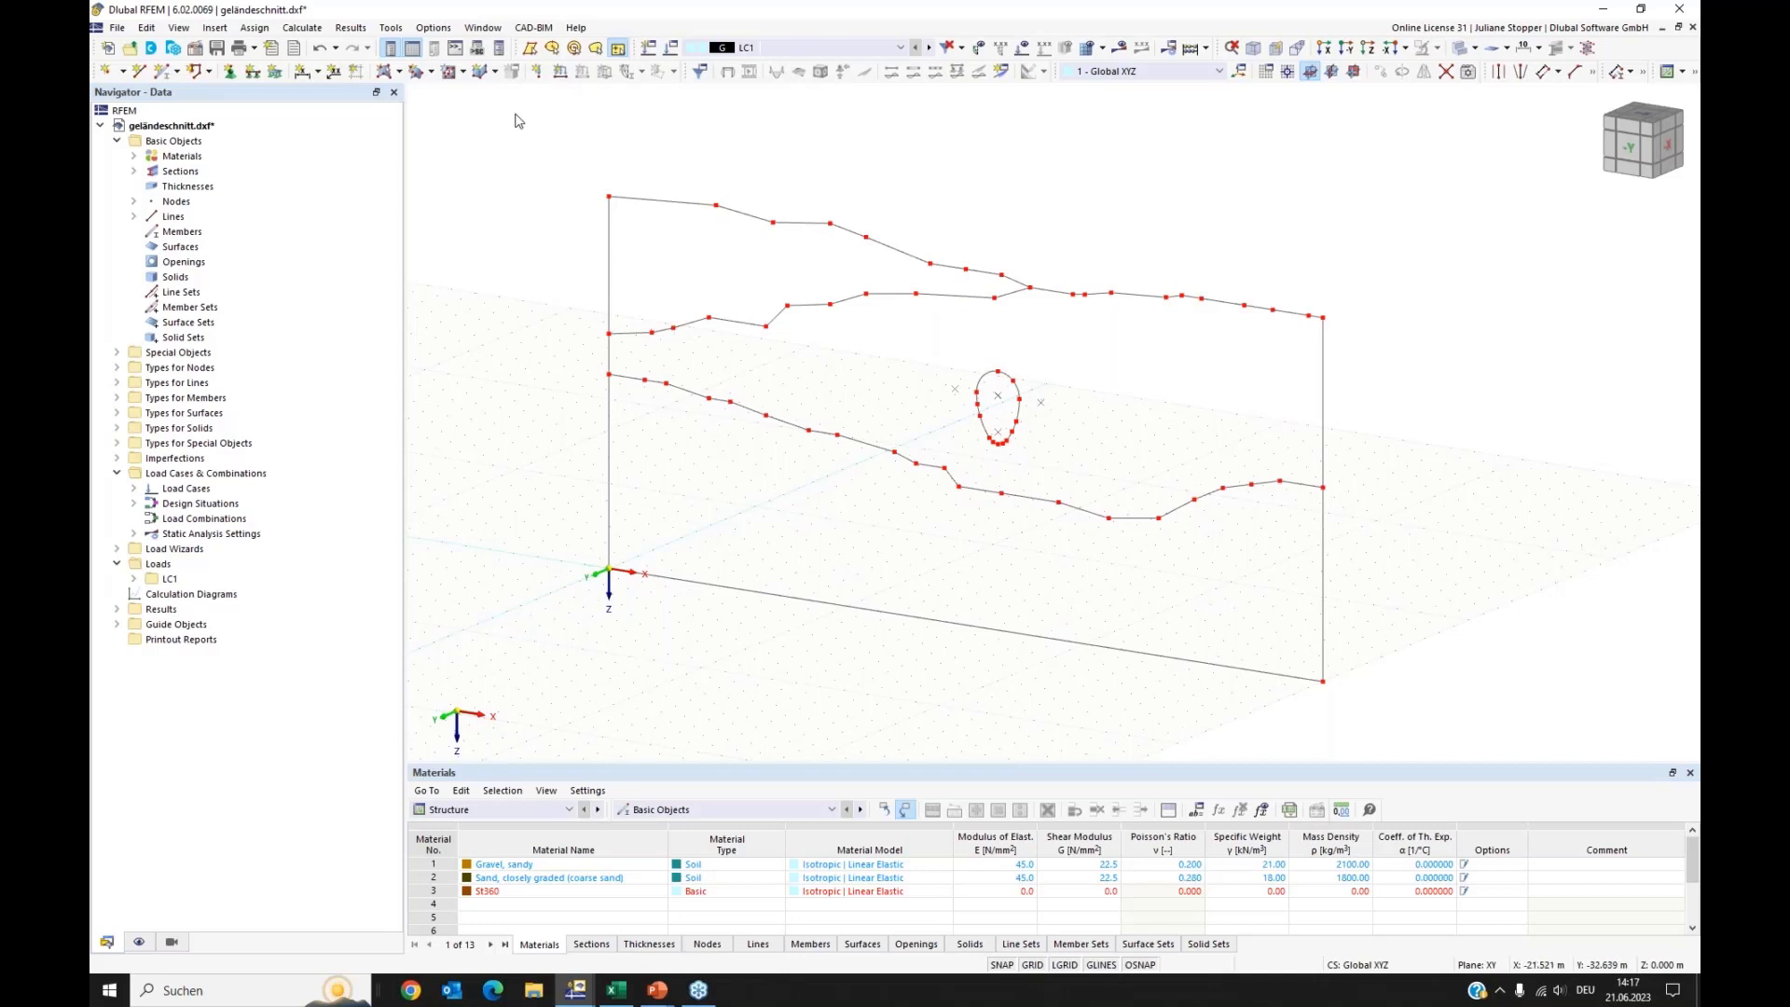
Step: Create surfaces with stiffness type Without Thickness for the soil layers of the terrain section from their boundary lines
left_click(399, 73)
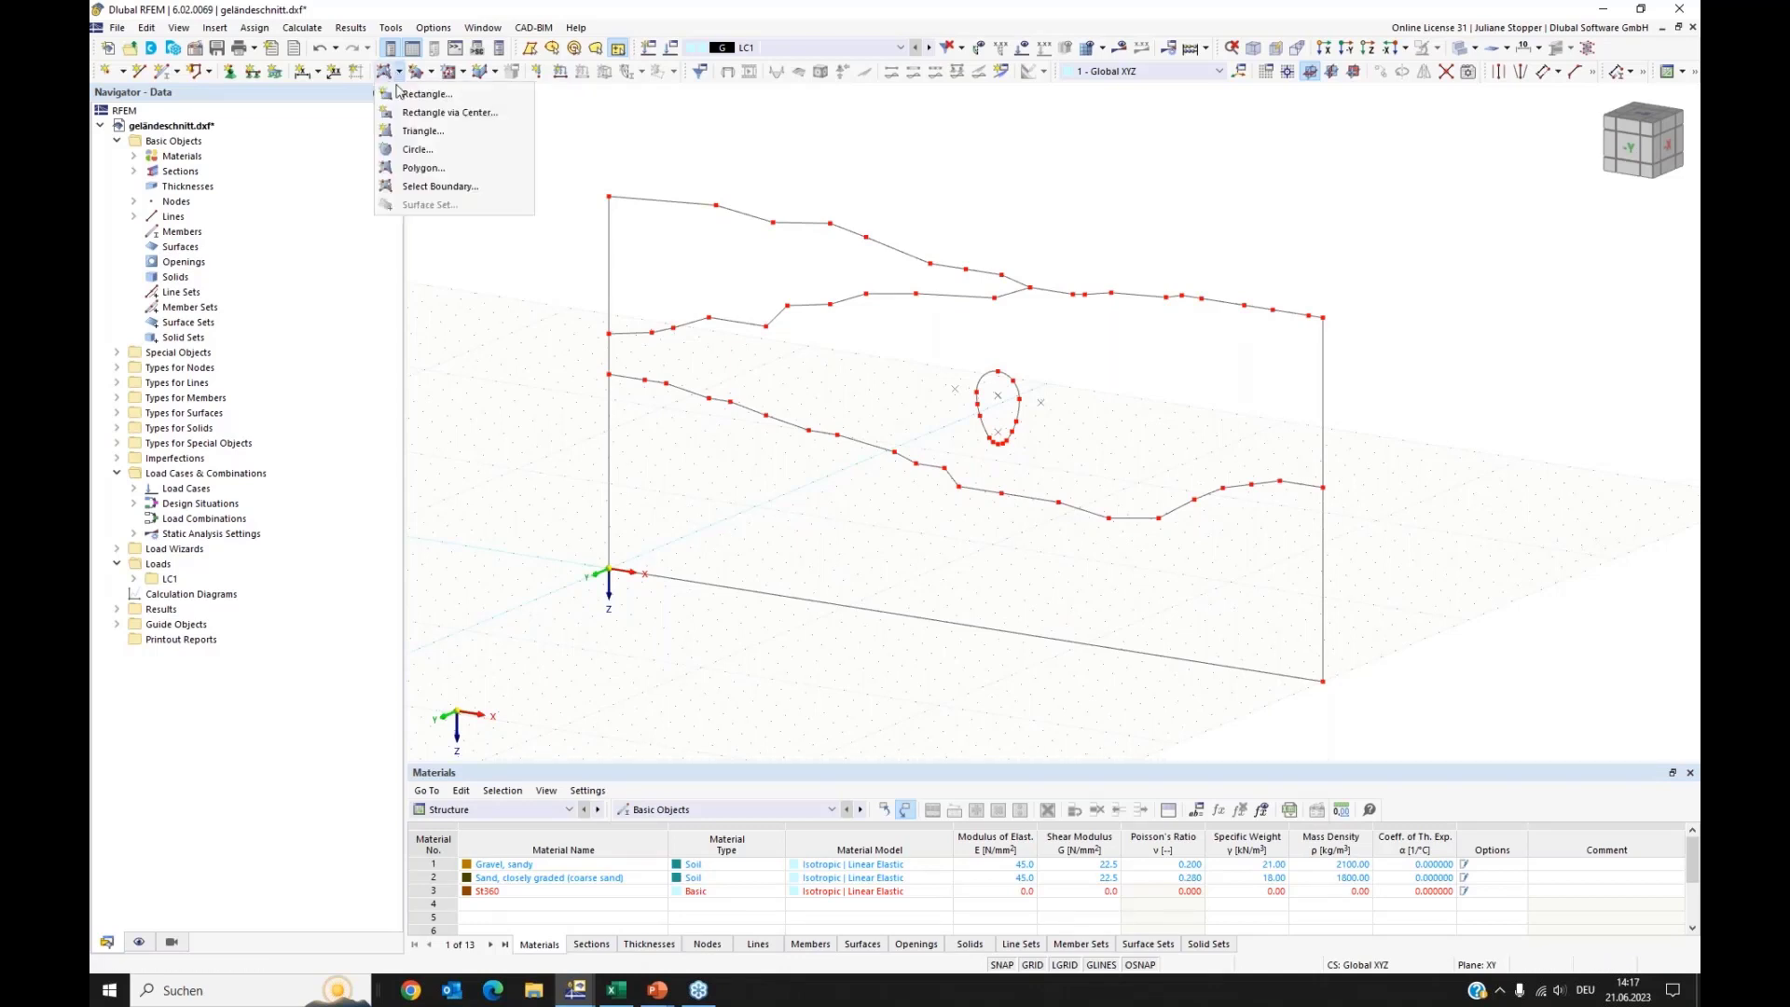
left_click(414, 187)
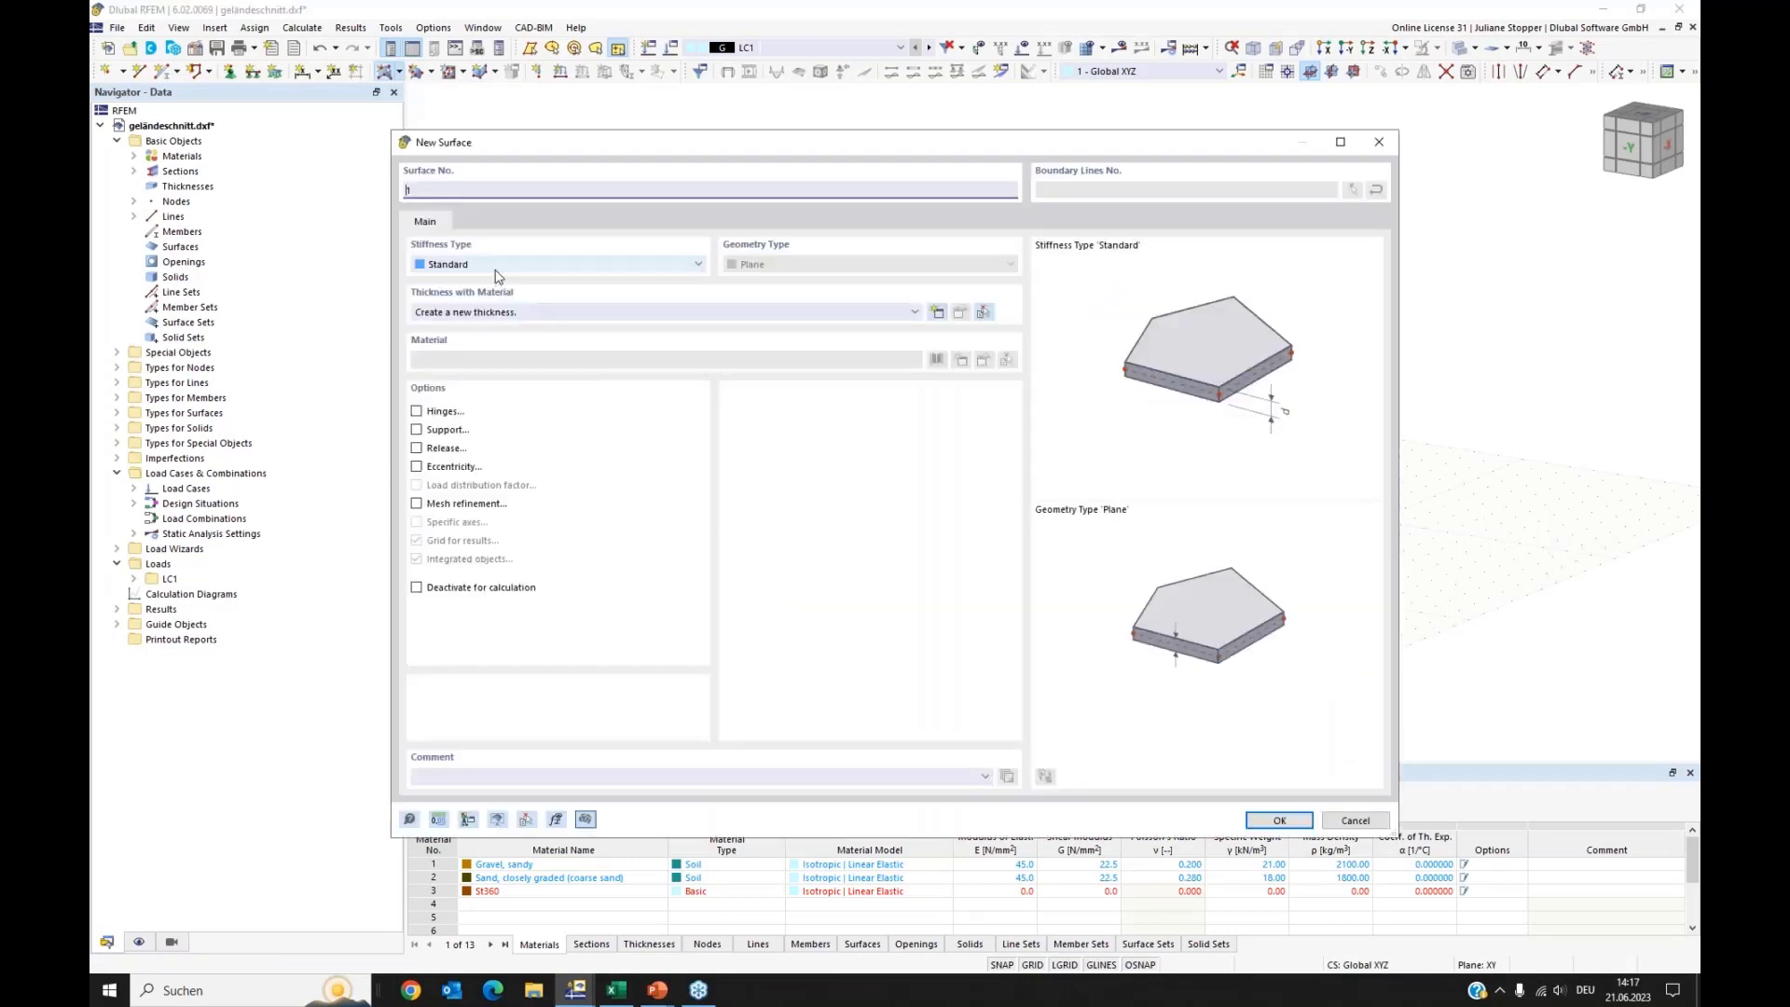
left_click(496, 268)
left_click(484, 293)
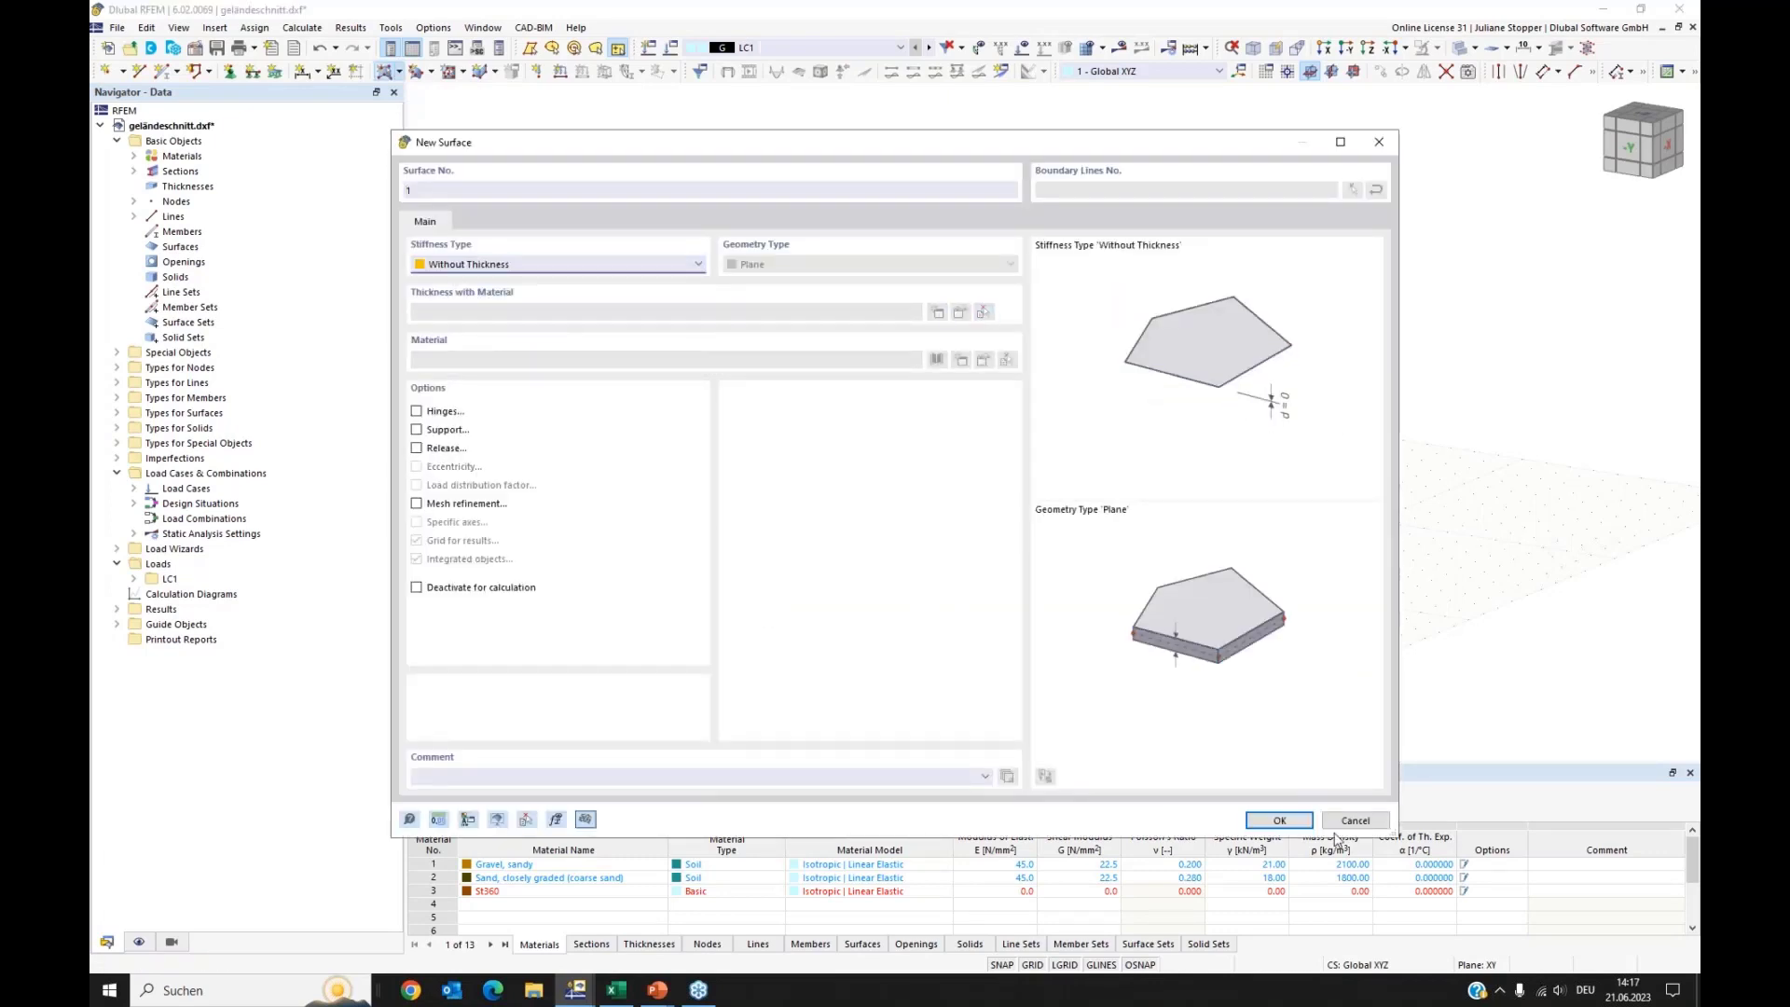
left_click(1273, 820)
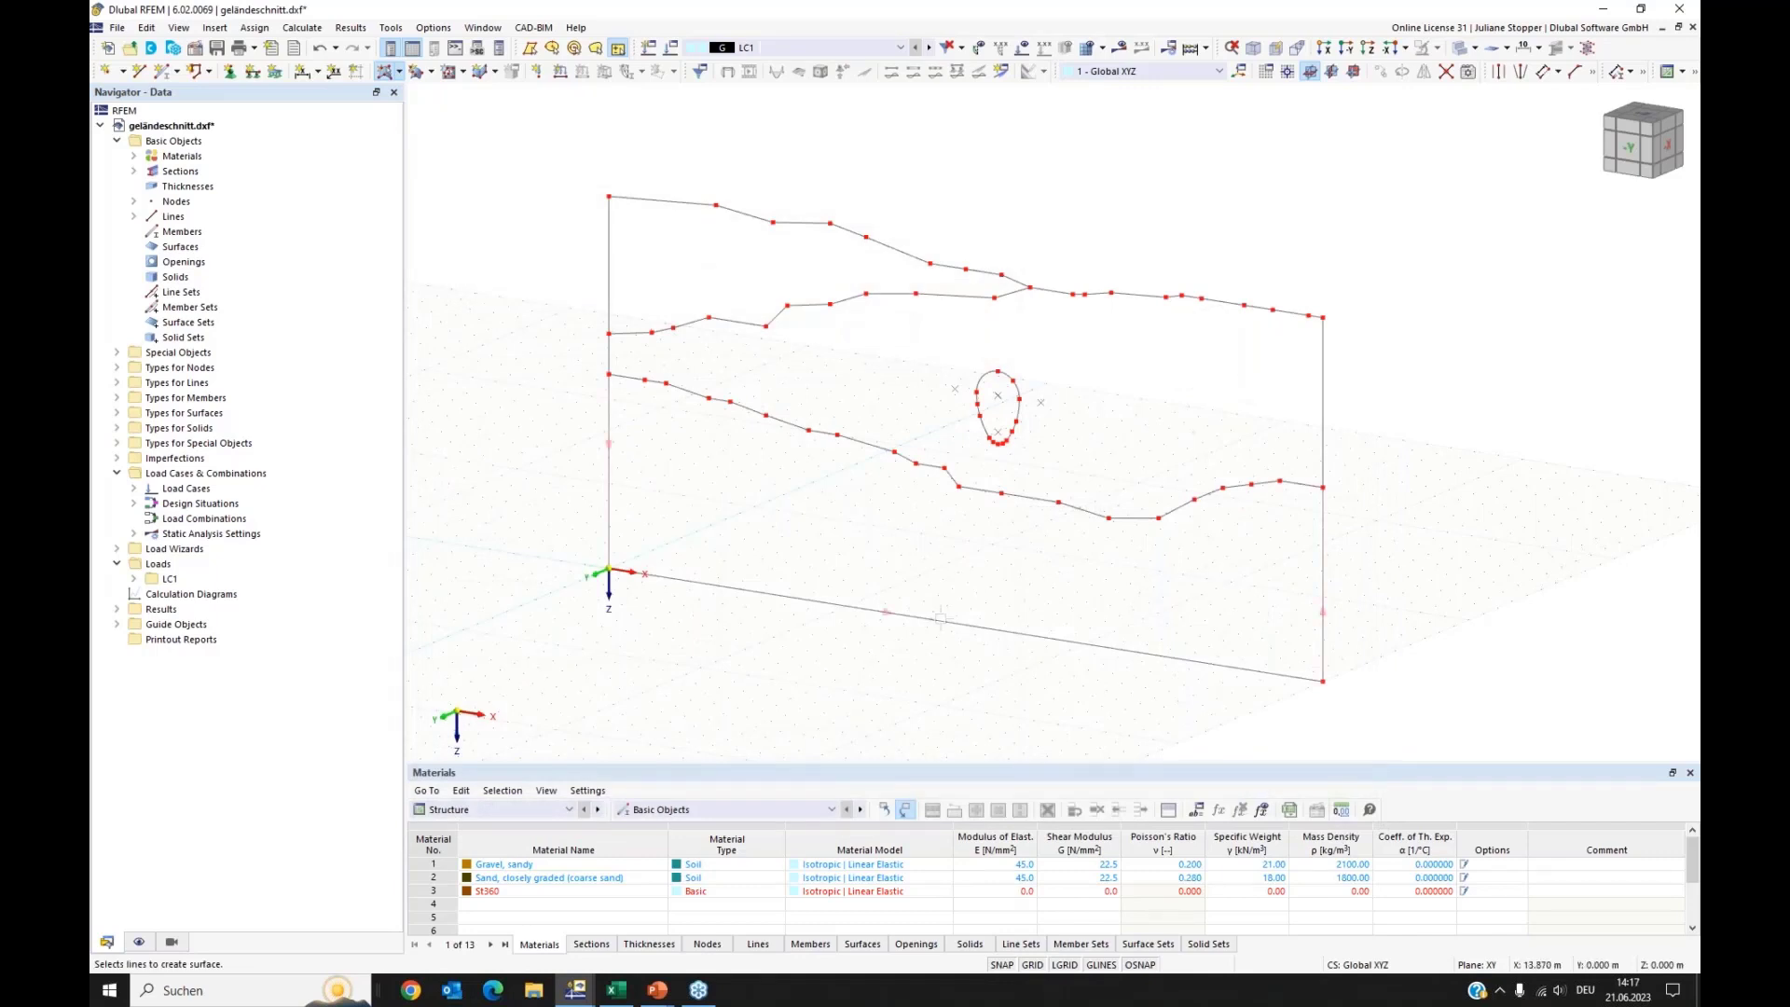
left_click(1259, 491)
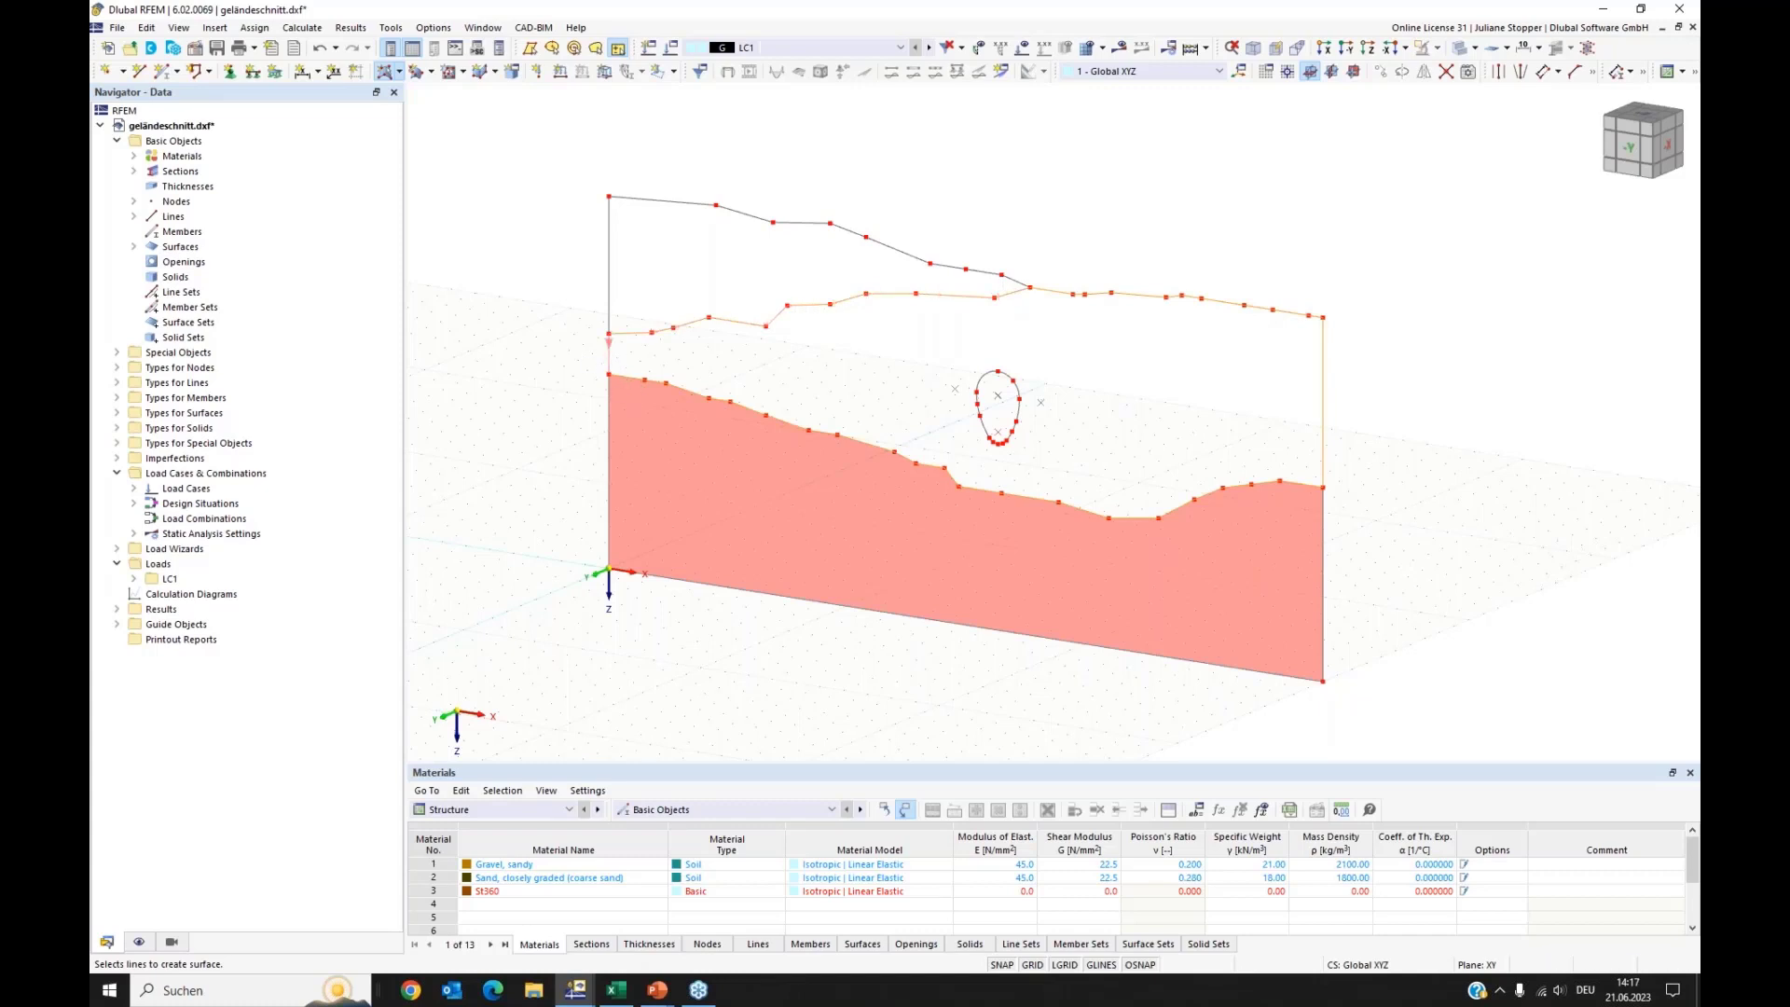
left_click(611, 354)
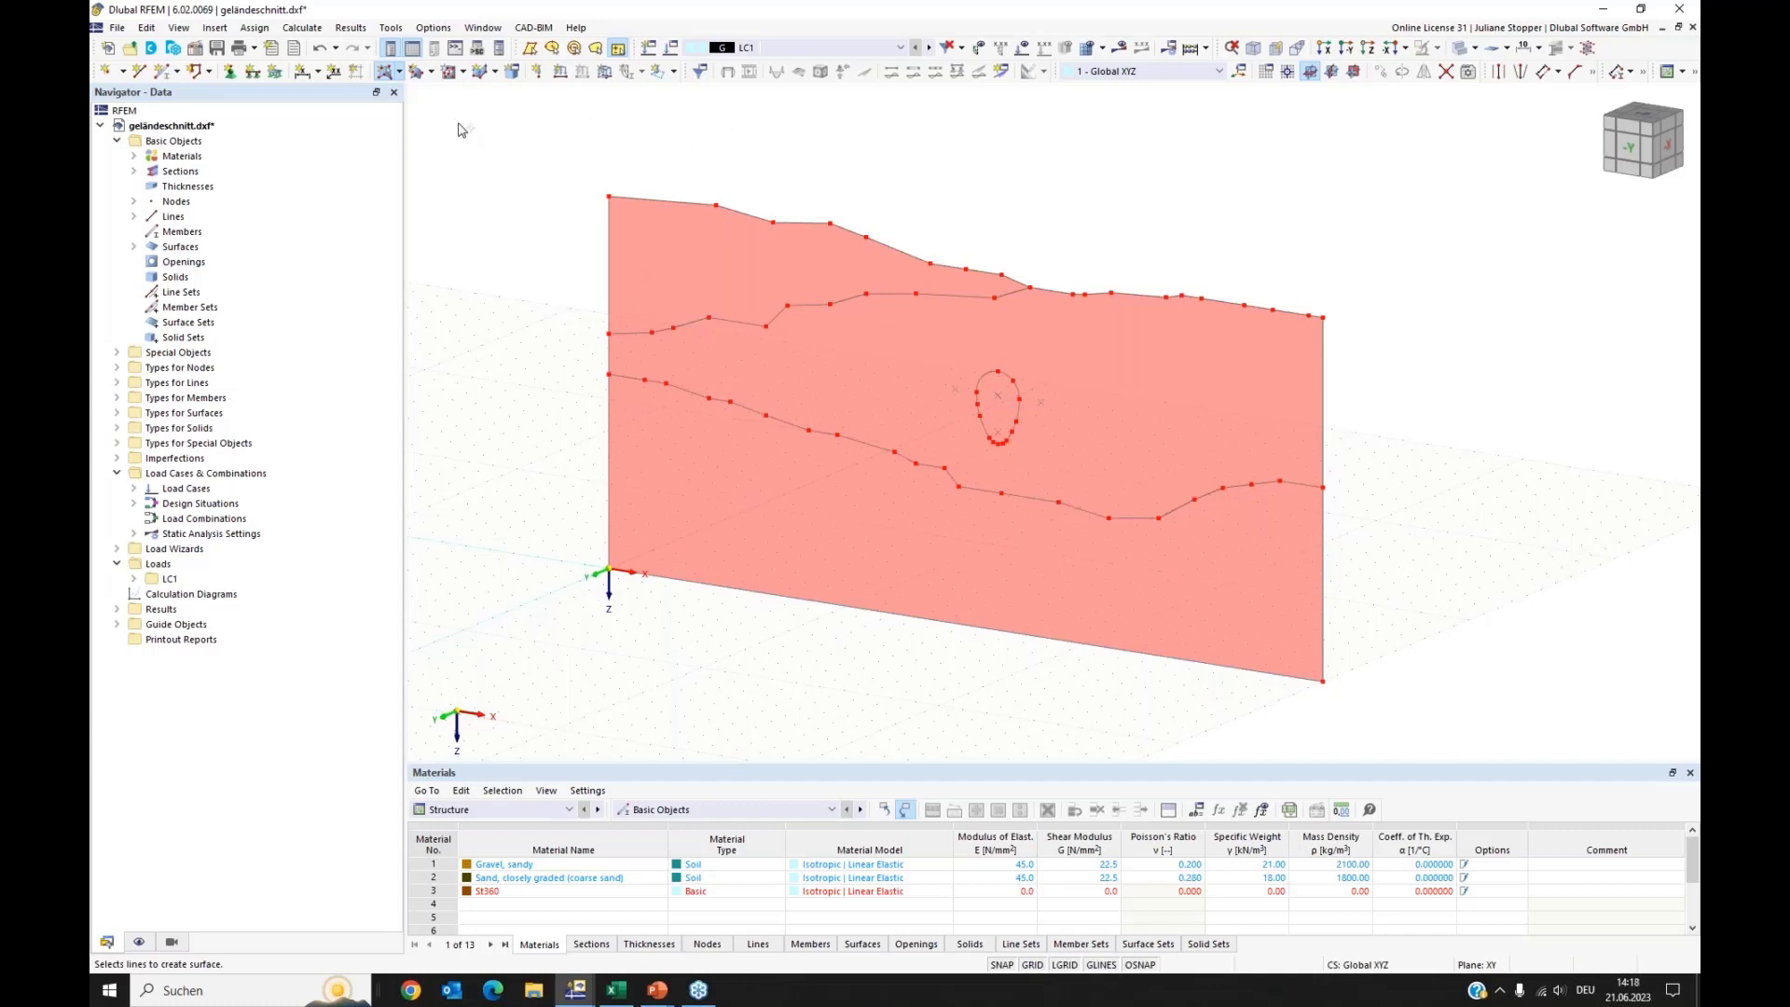
Step: Create an opening in the middle soil layer surface by selecting all lines of the tunnel outline as its boundary
left_click(431, 75)
middle_click_drag(1007, 435, 1004, 442, "ctrl")
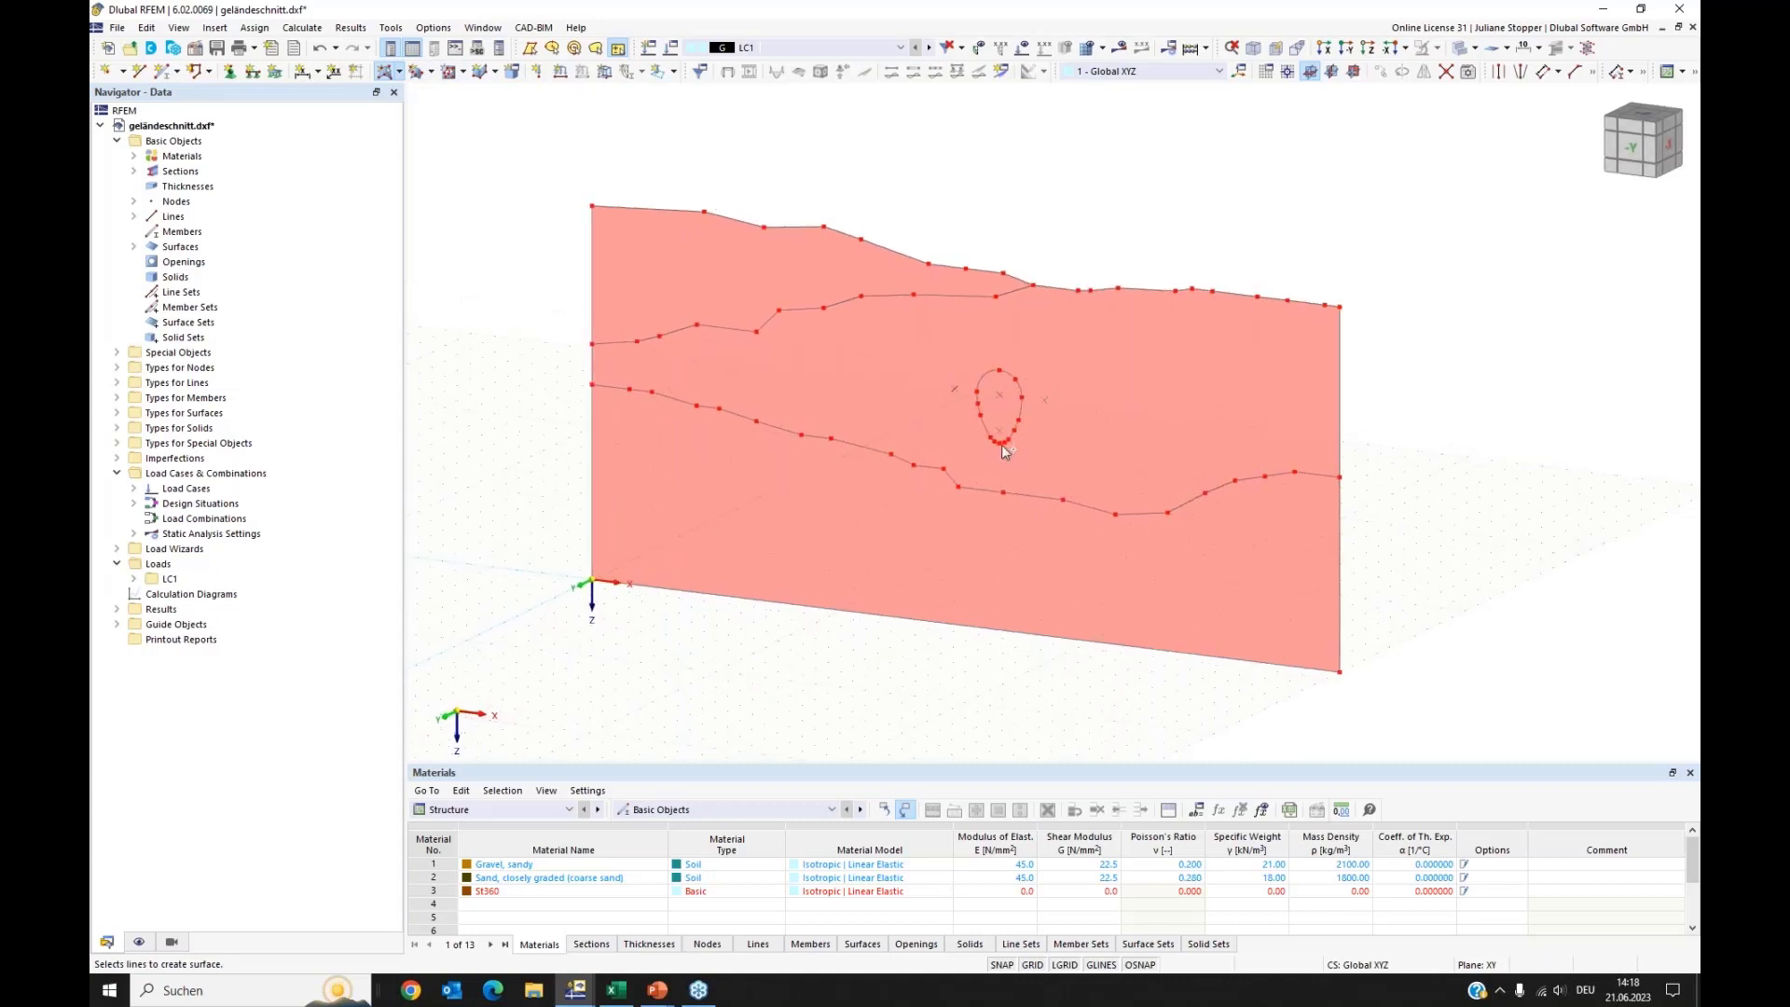
left_click(463, 74)
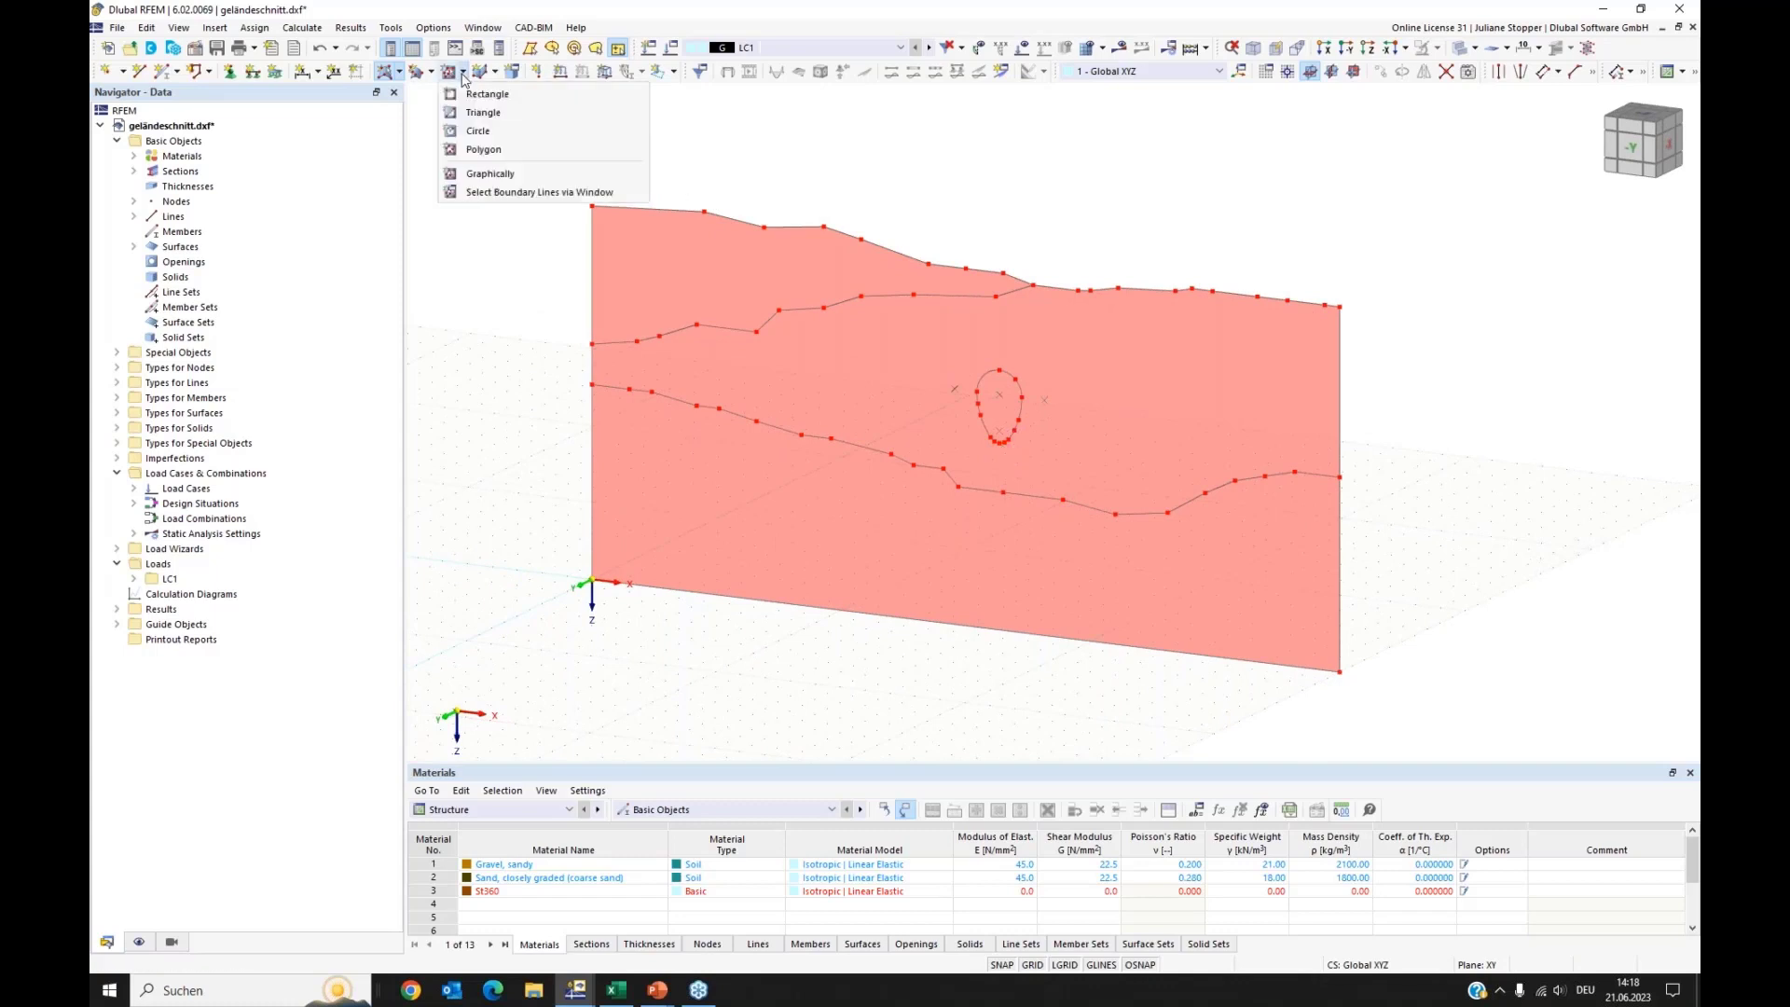
left_click(450, 175)
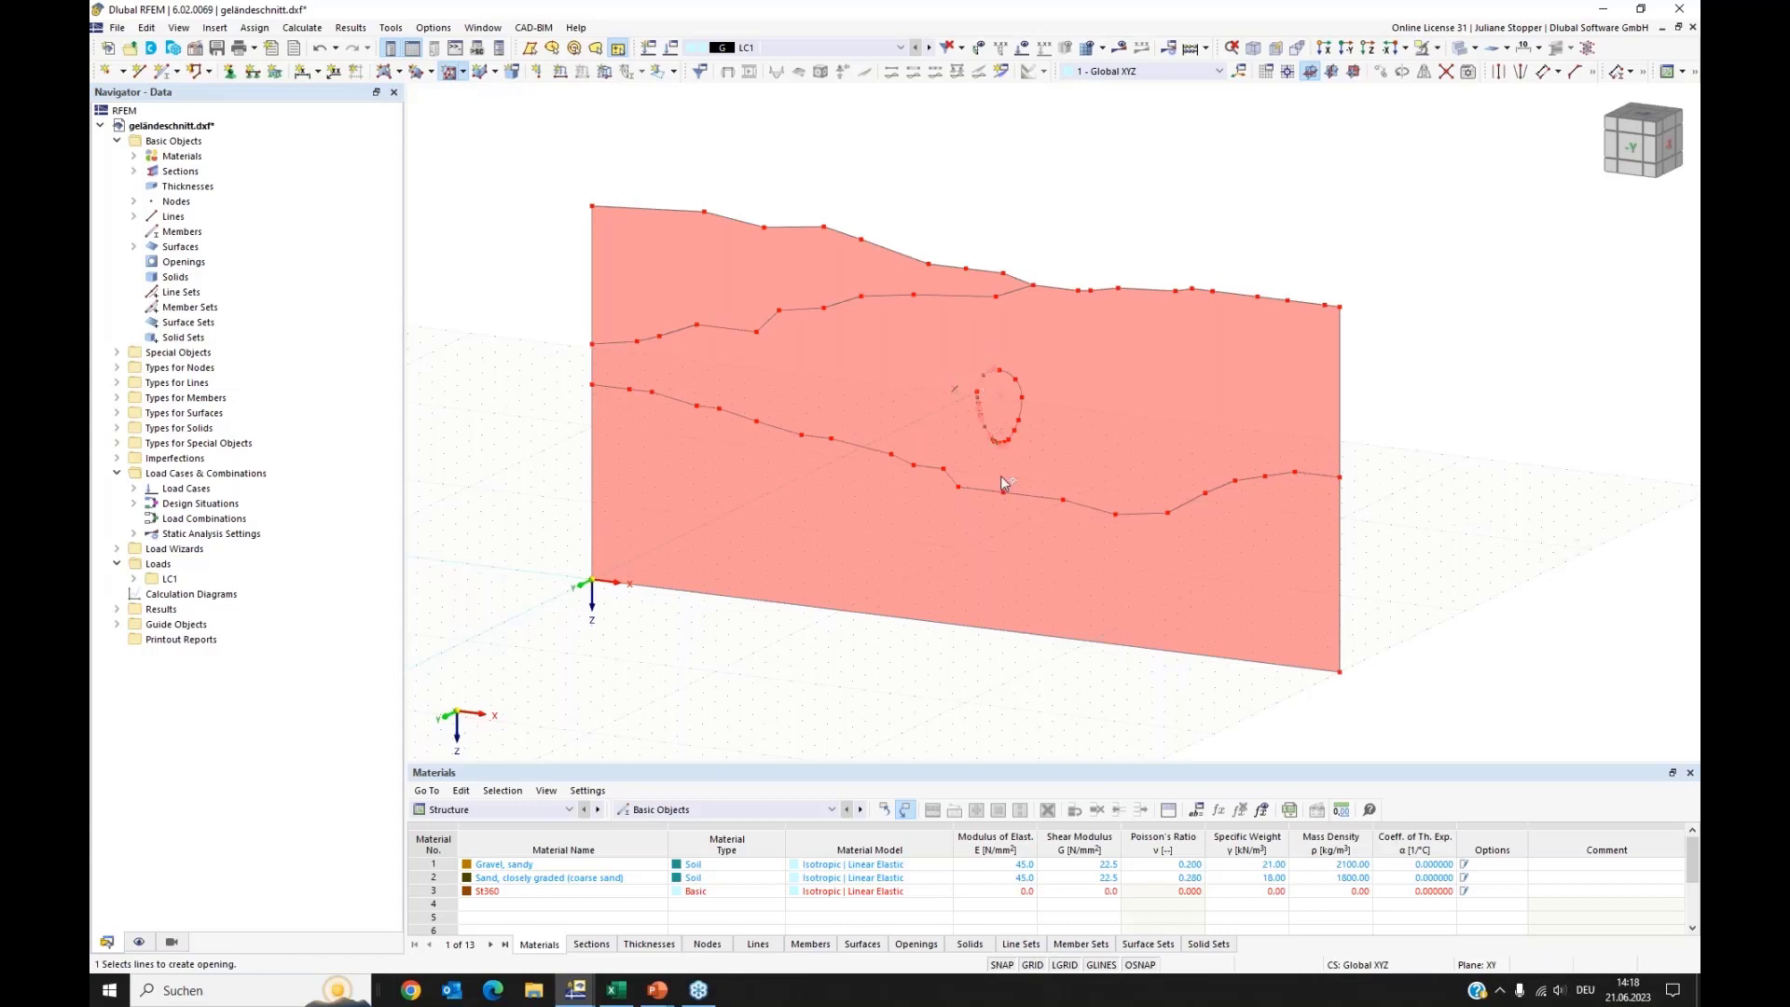
scroll(999, 436, "up", 5)
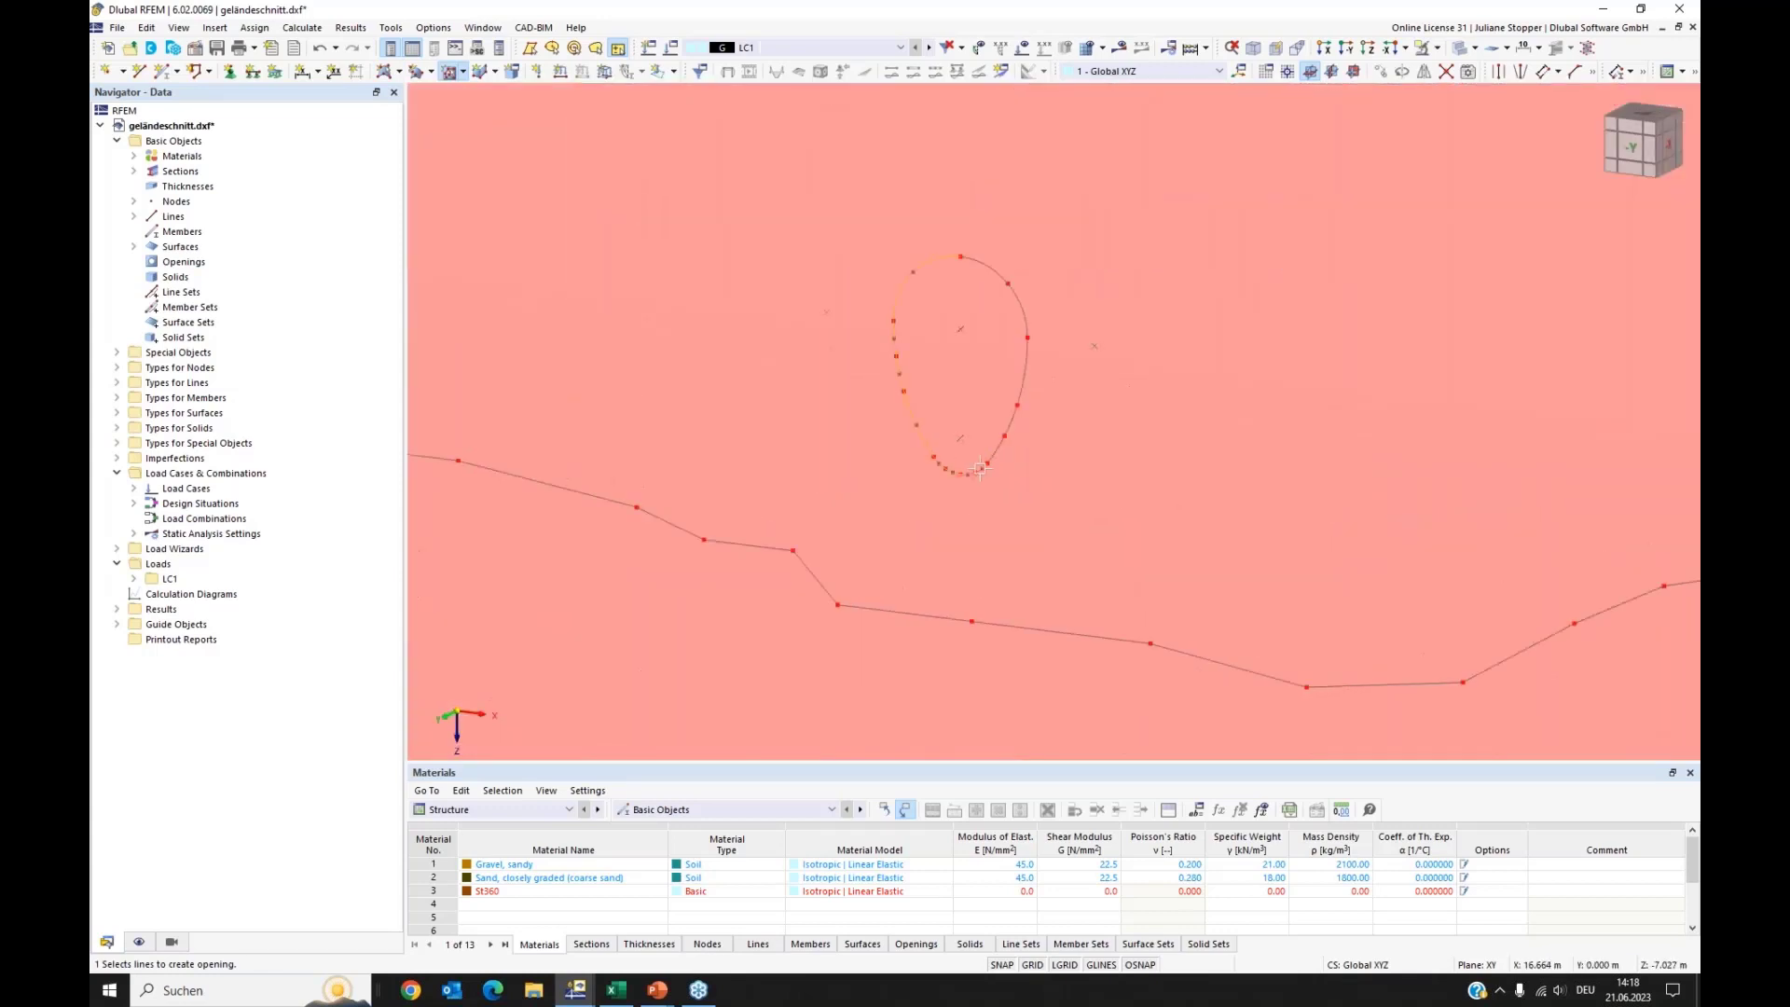
left_click(997, 450)
left_click(1012, 420)
left_click(1025, 372)
left_click(1023, 310)
left_click(987, 265)
scroll(963, 392, "down", 5)
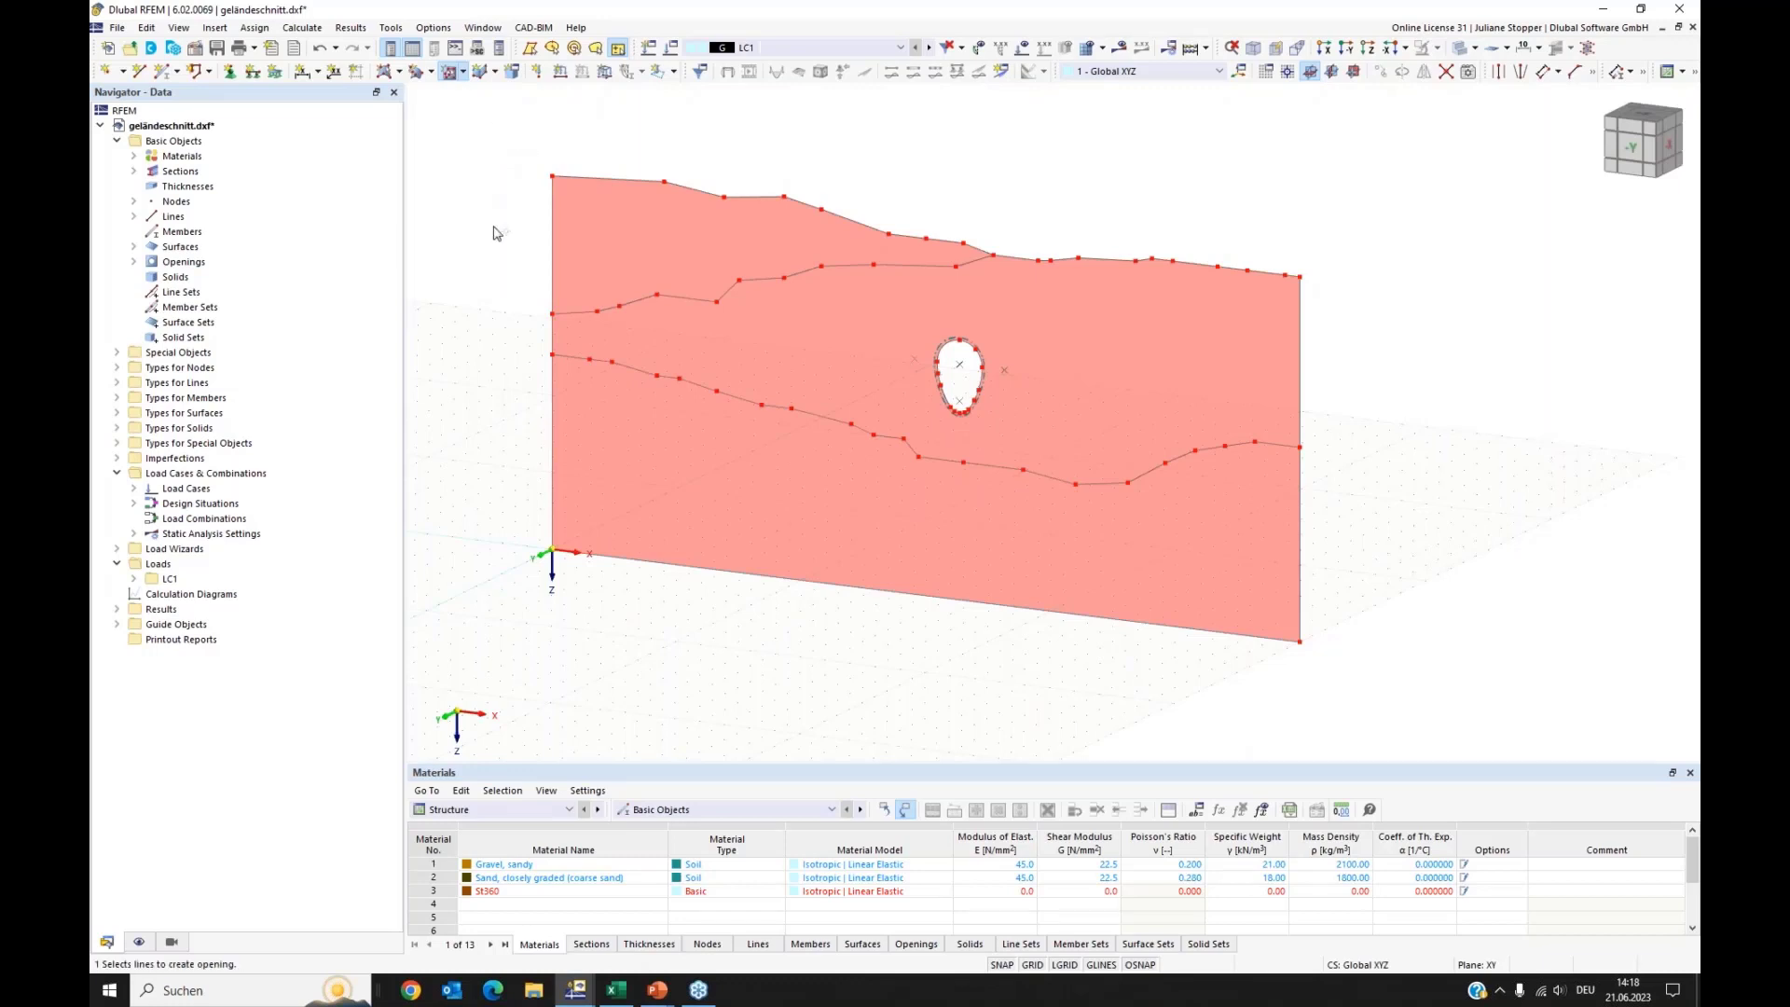
Step: Show the local axis systems of the surfaces and reverse the local axis system of the upper soil layer surface
key("Escape")
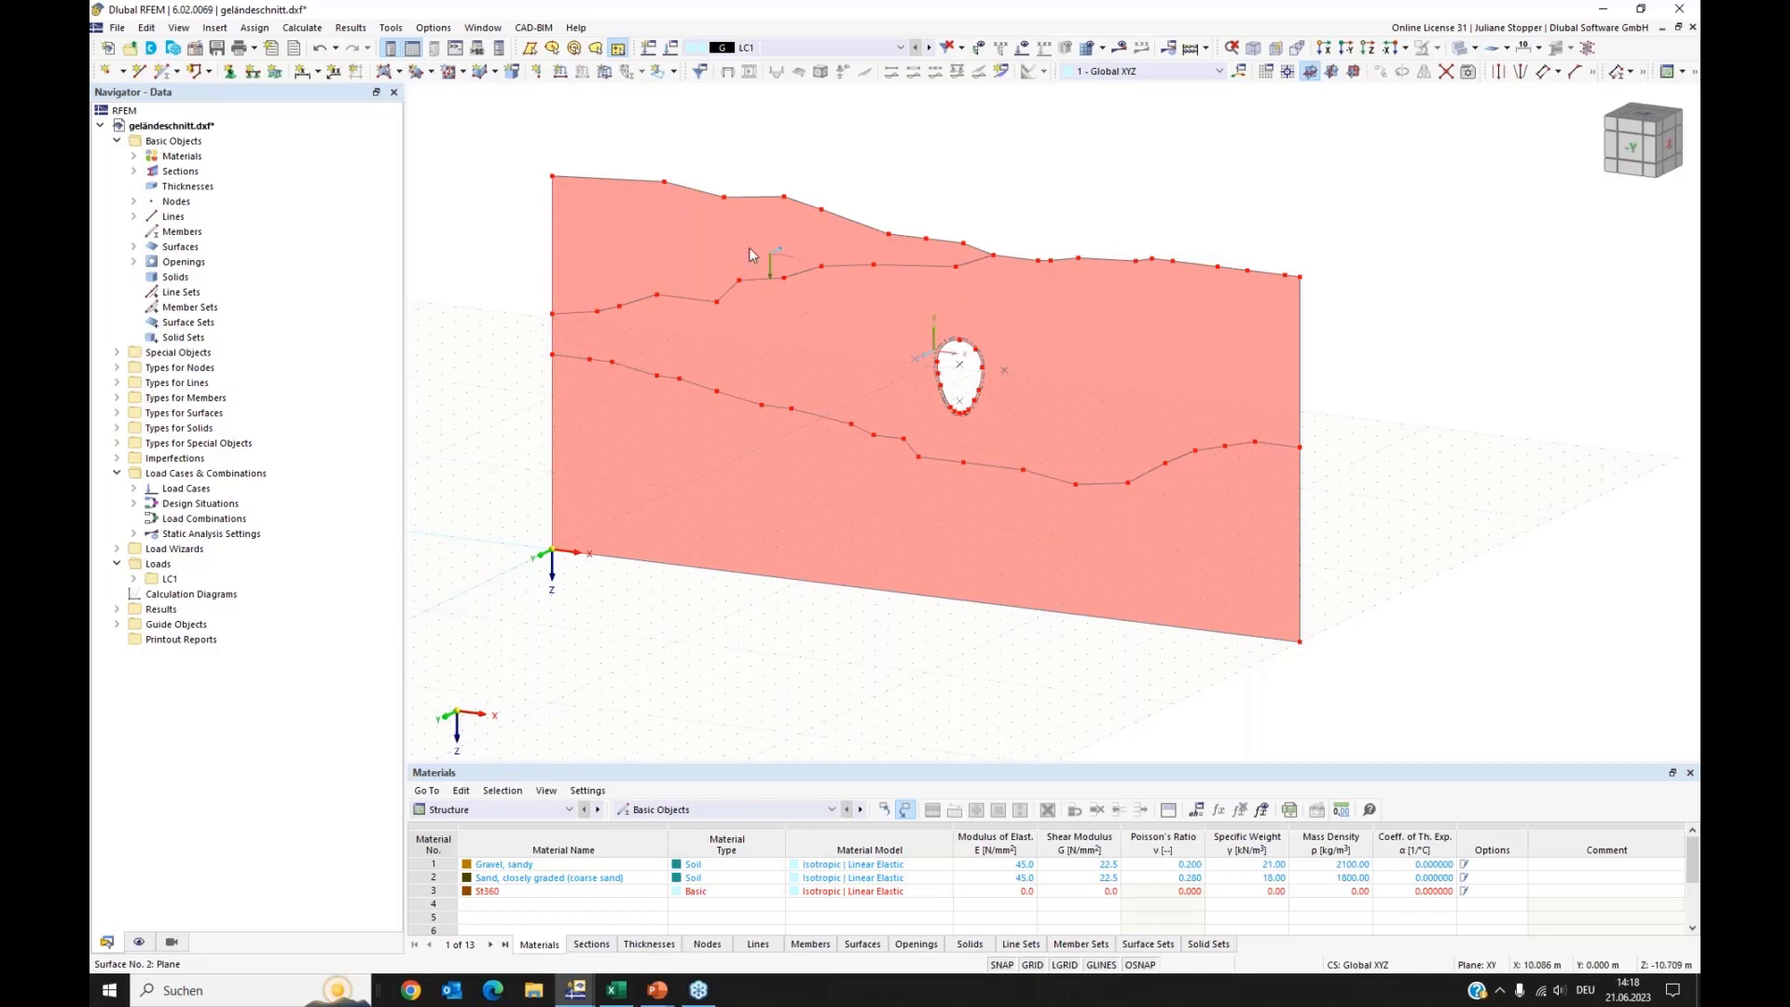
right_click(665, 289)
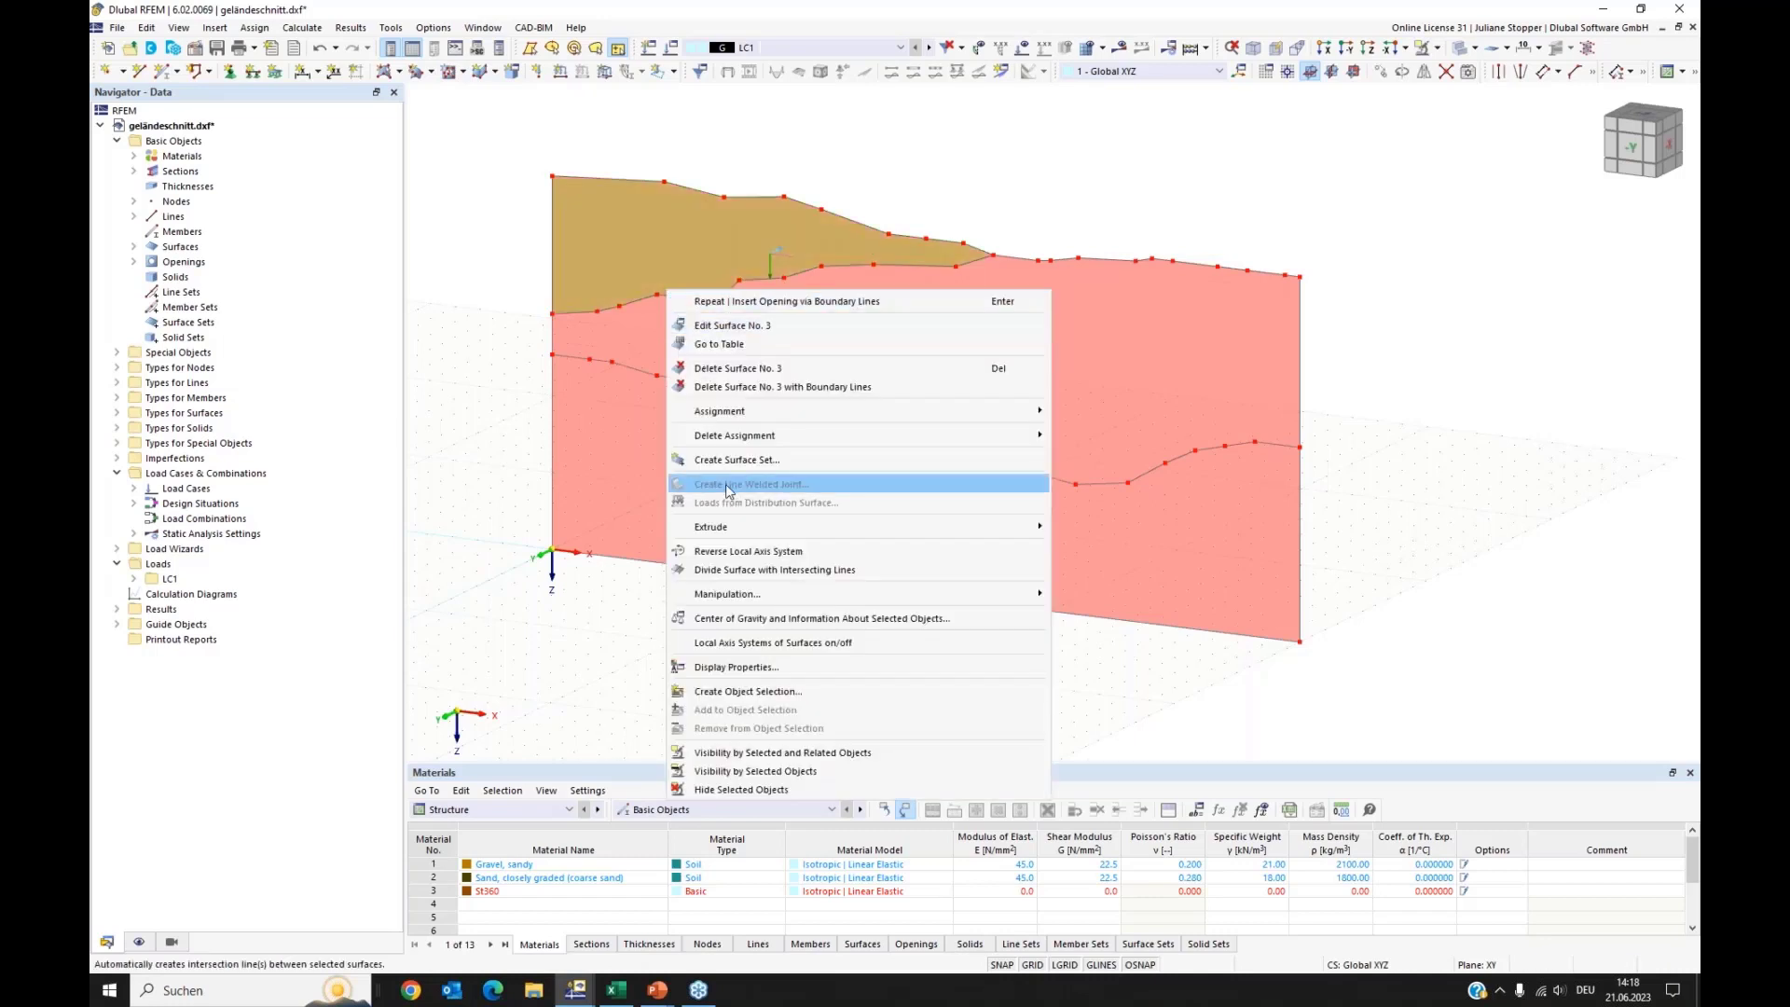
left_click(694, 644)
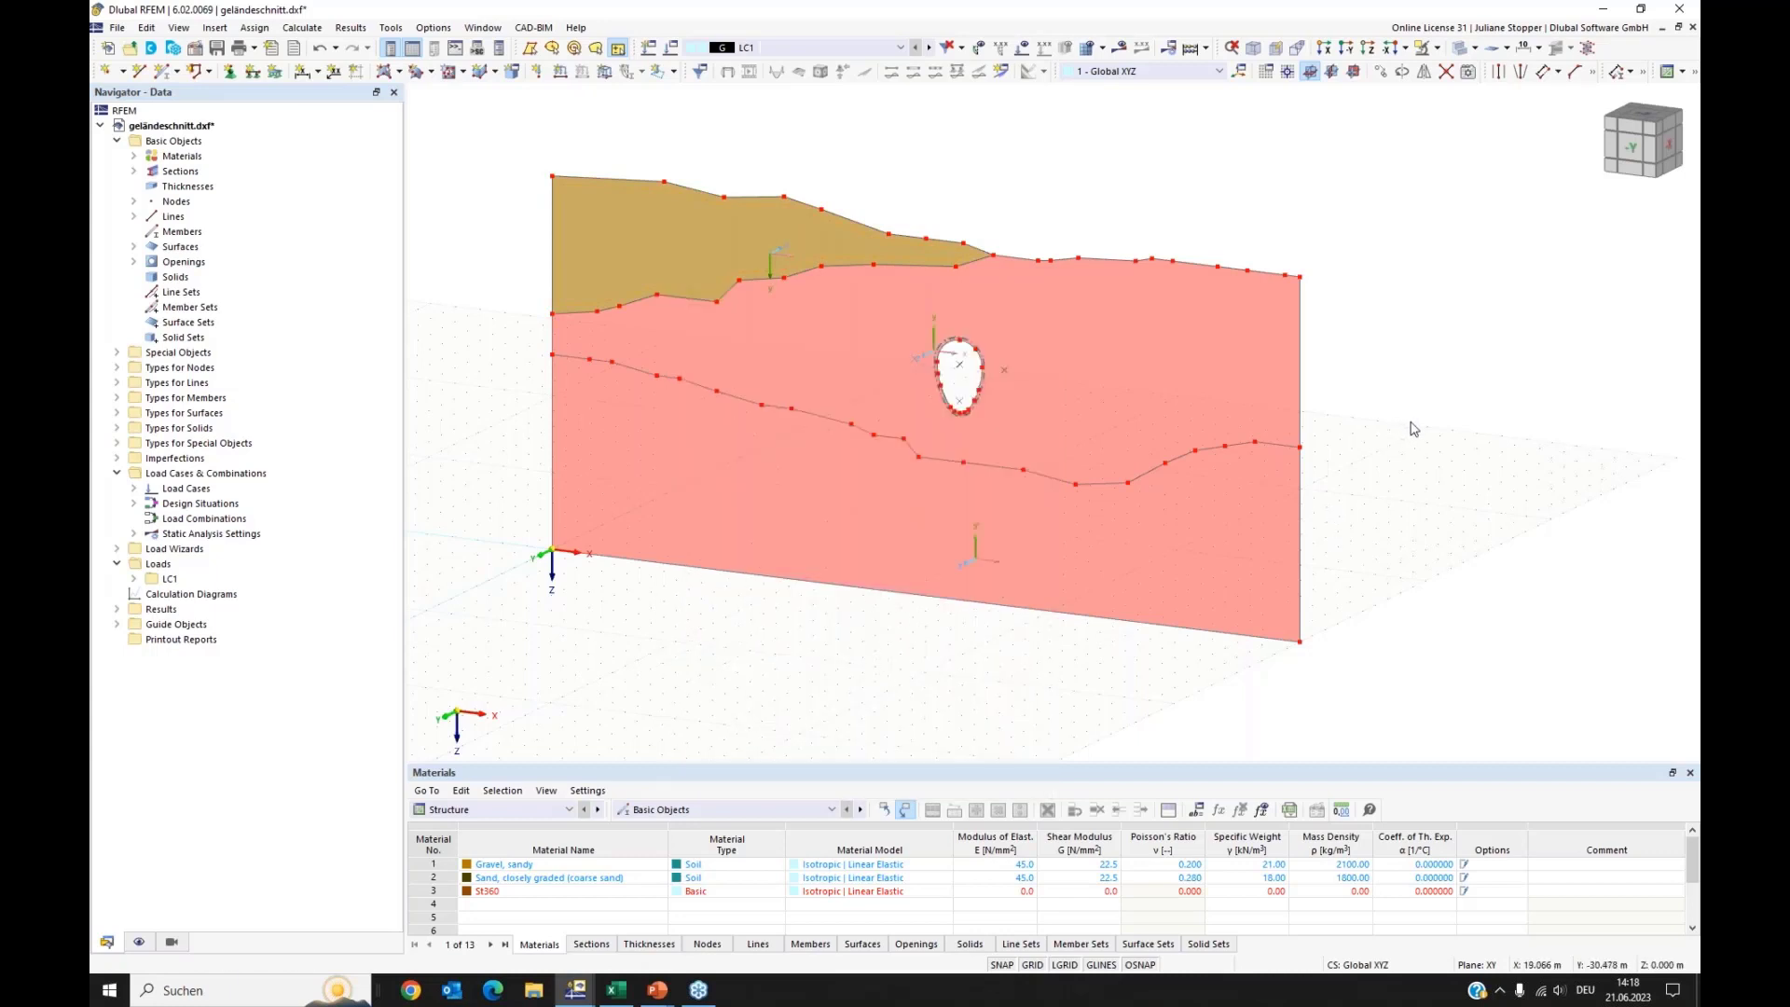
middle_click_drag(1413, 426, 1362, 409, "ctrl")
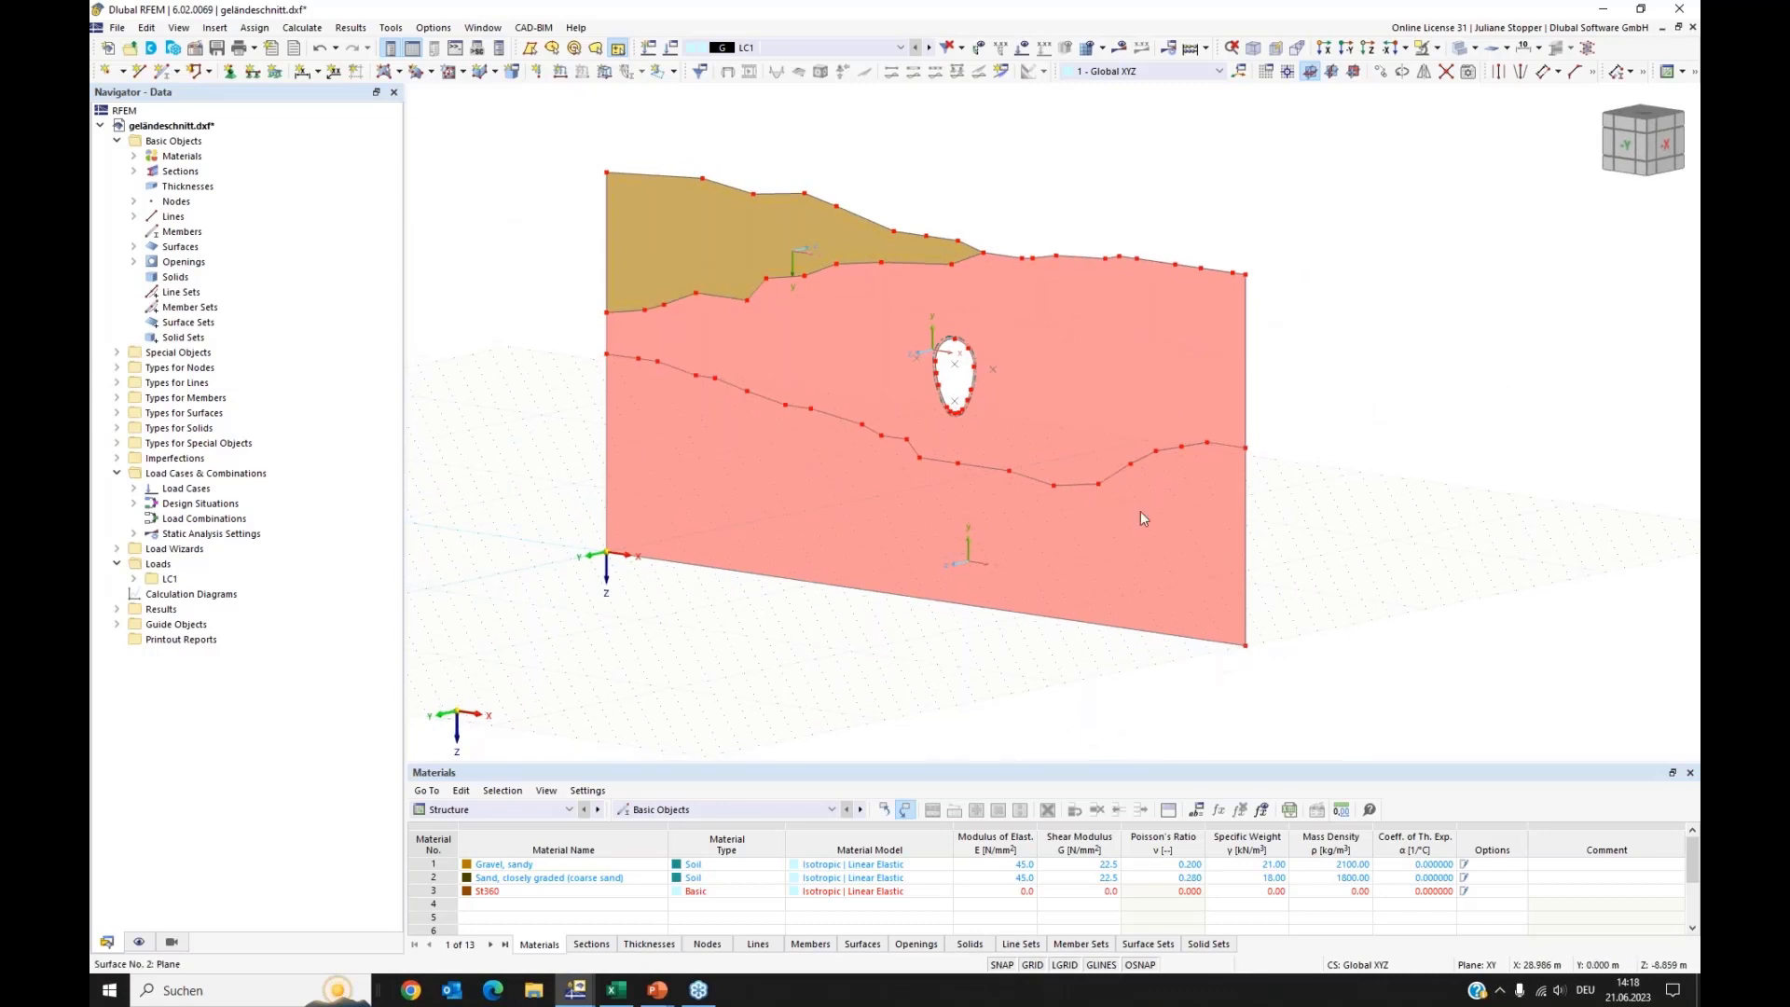
right_click(783, 209)
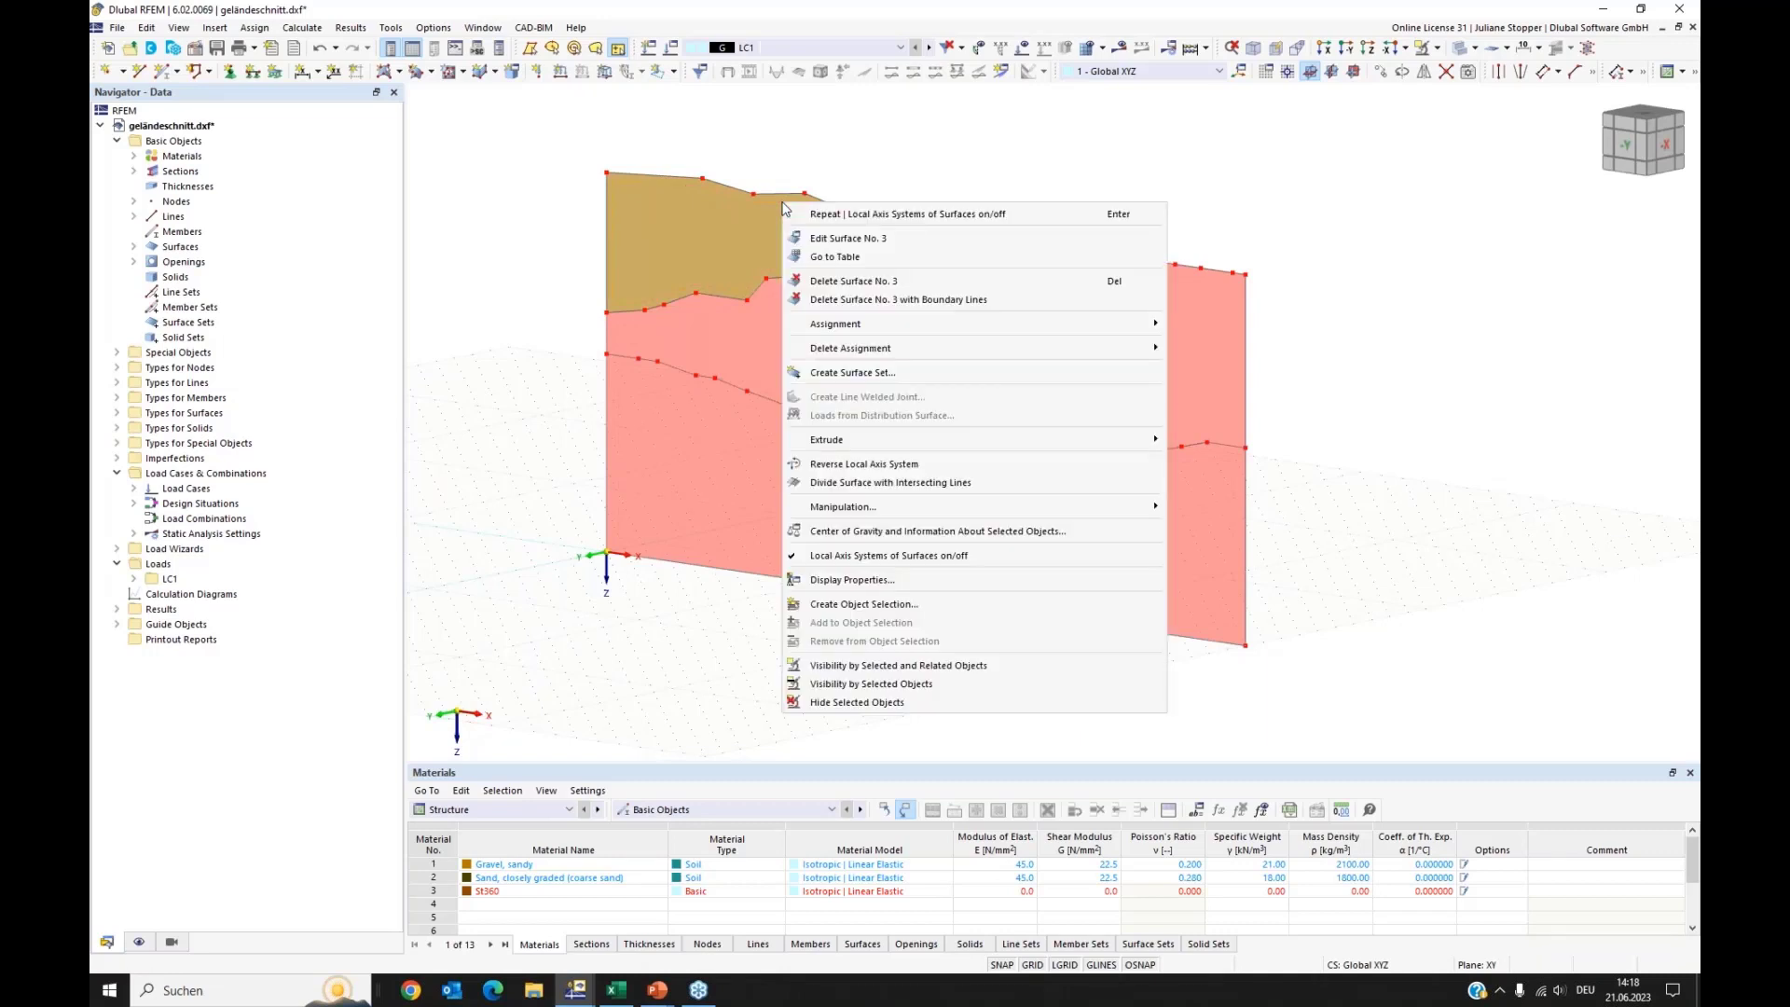
left_click(833, 466)
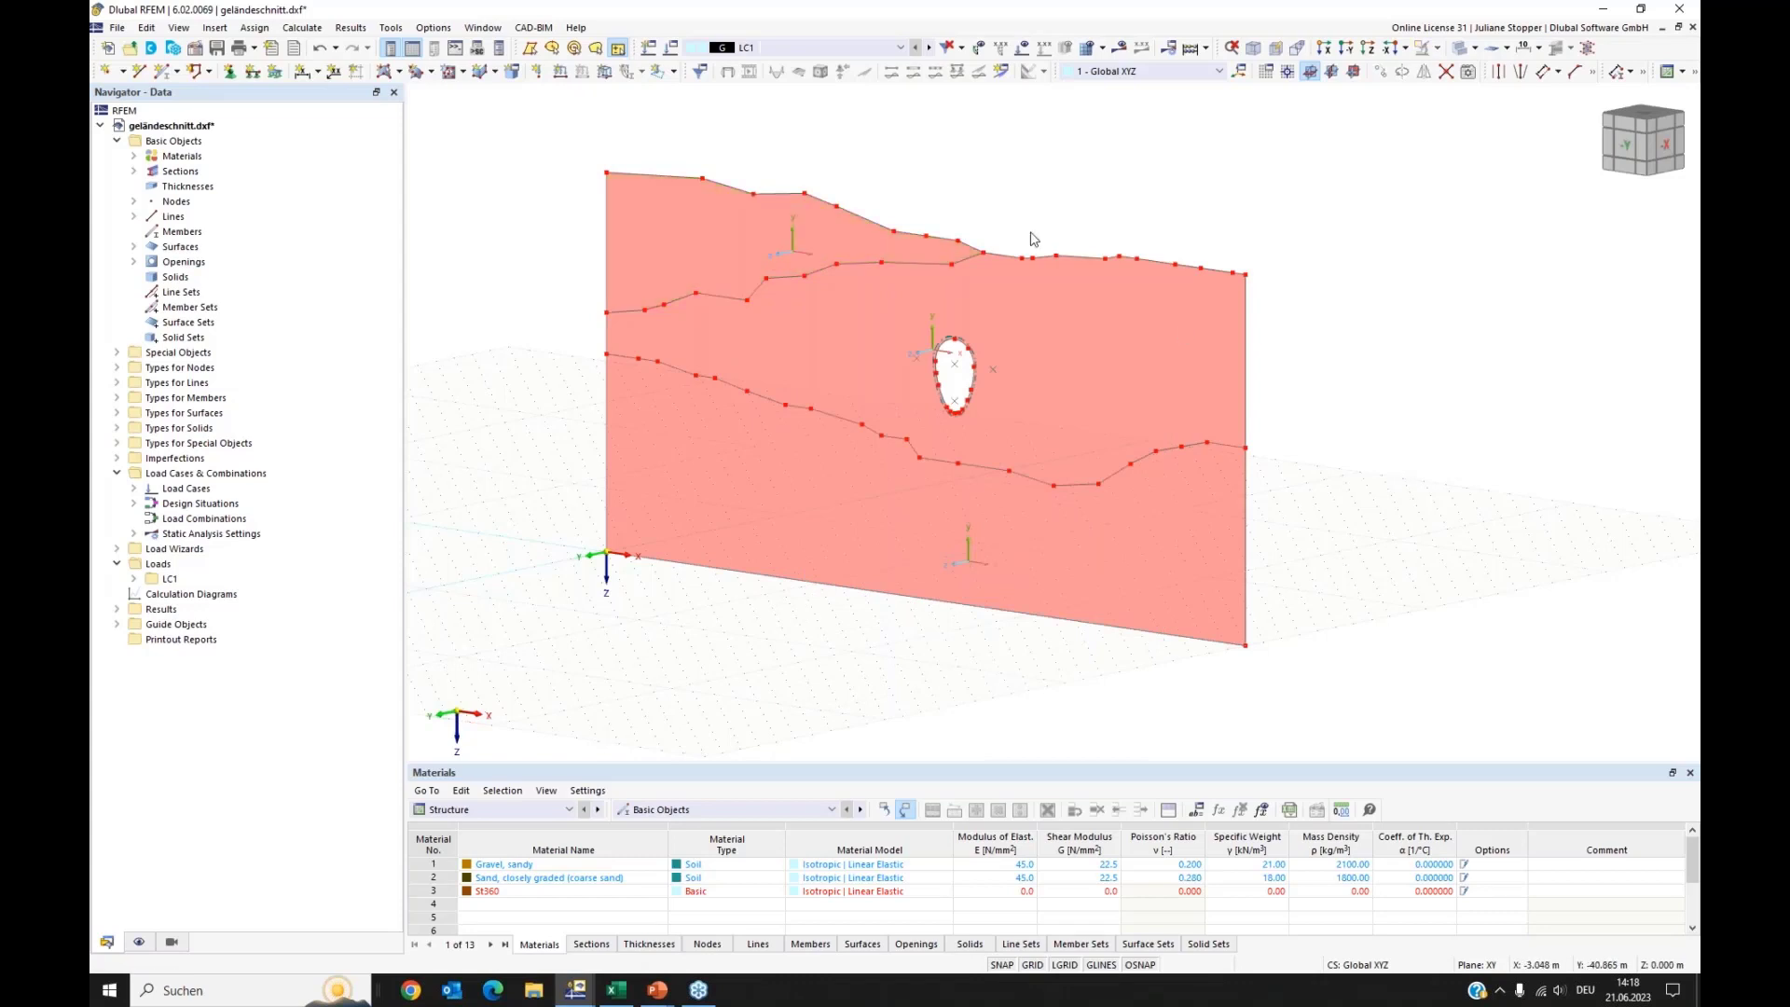
Step: Extrude all three soil layer surfaces into solids with height -1.000 m and material 1 - Gravel, sandy, keeping the surface type Without Thickness
left_click_drag(890, 161, 821, 650)
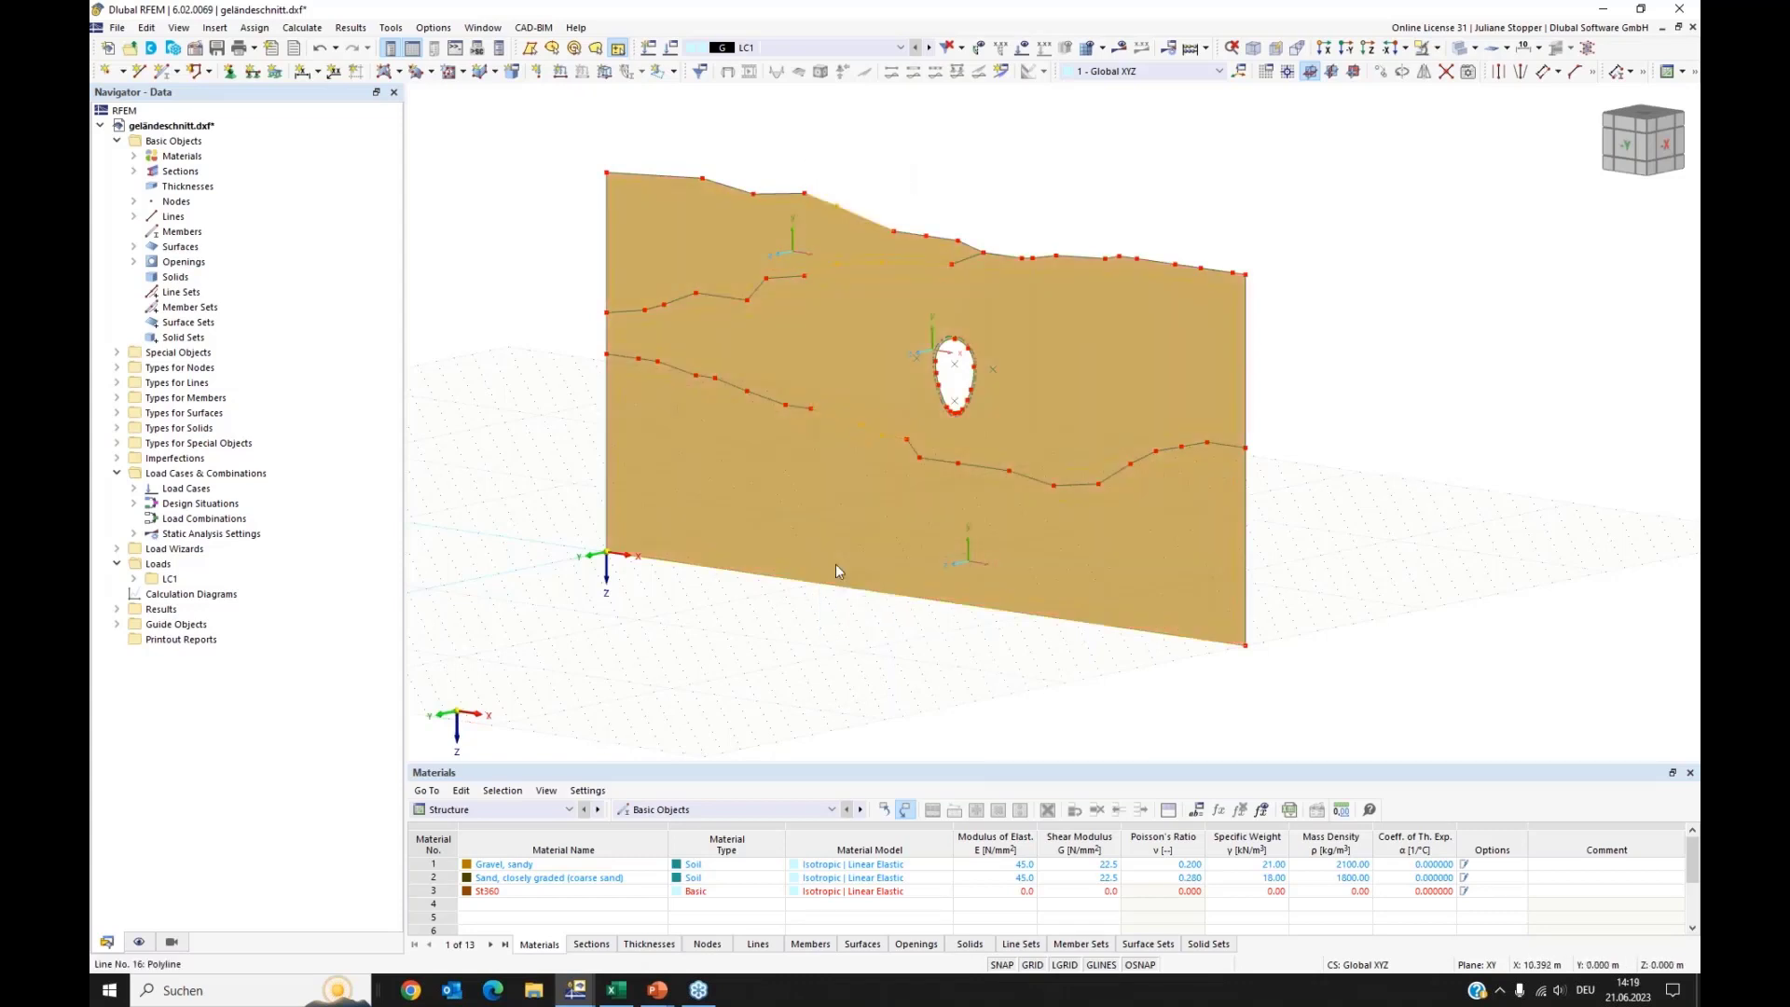
right_click(845, 435)
mouse_move(1029, 512)
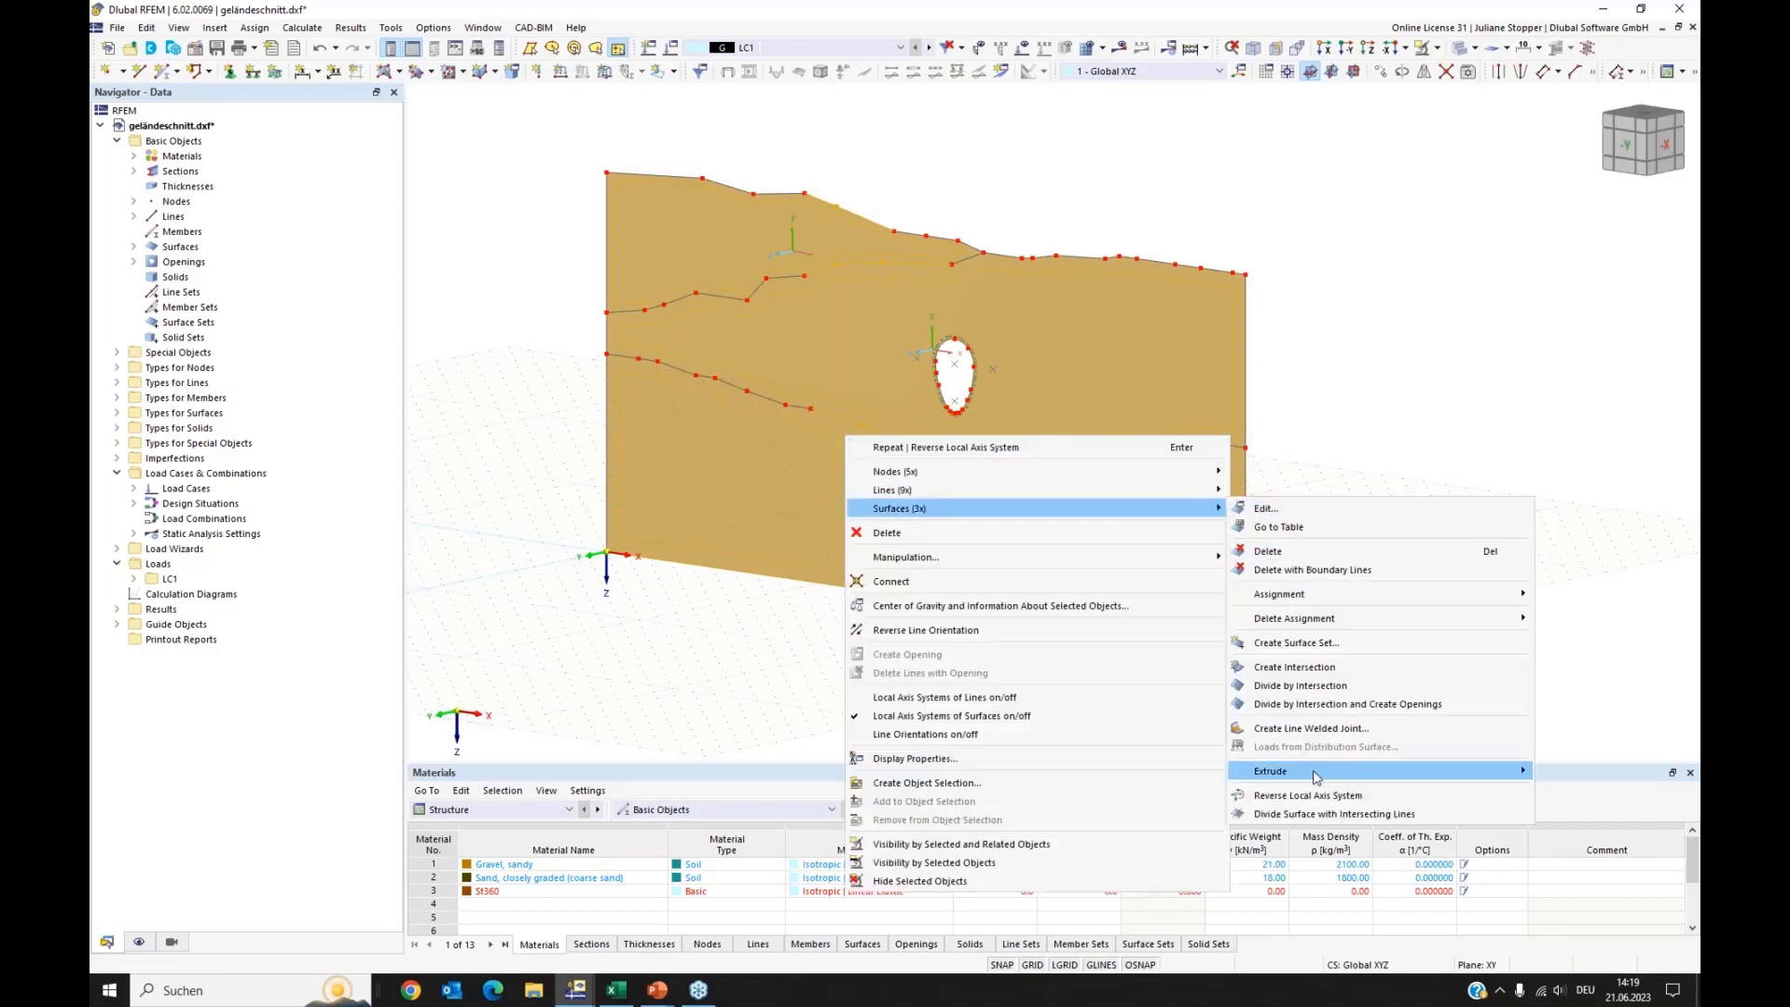
mouse_move(1292, 777)
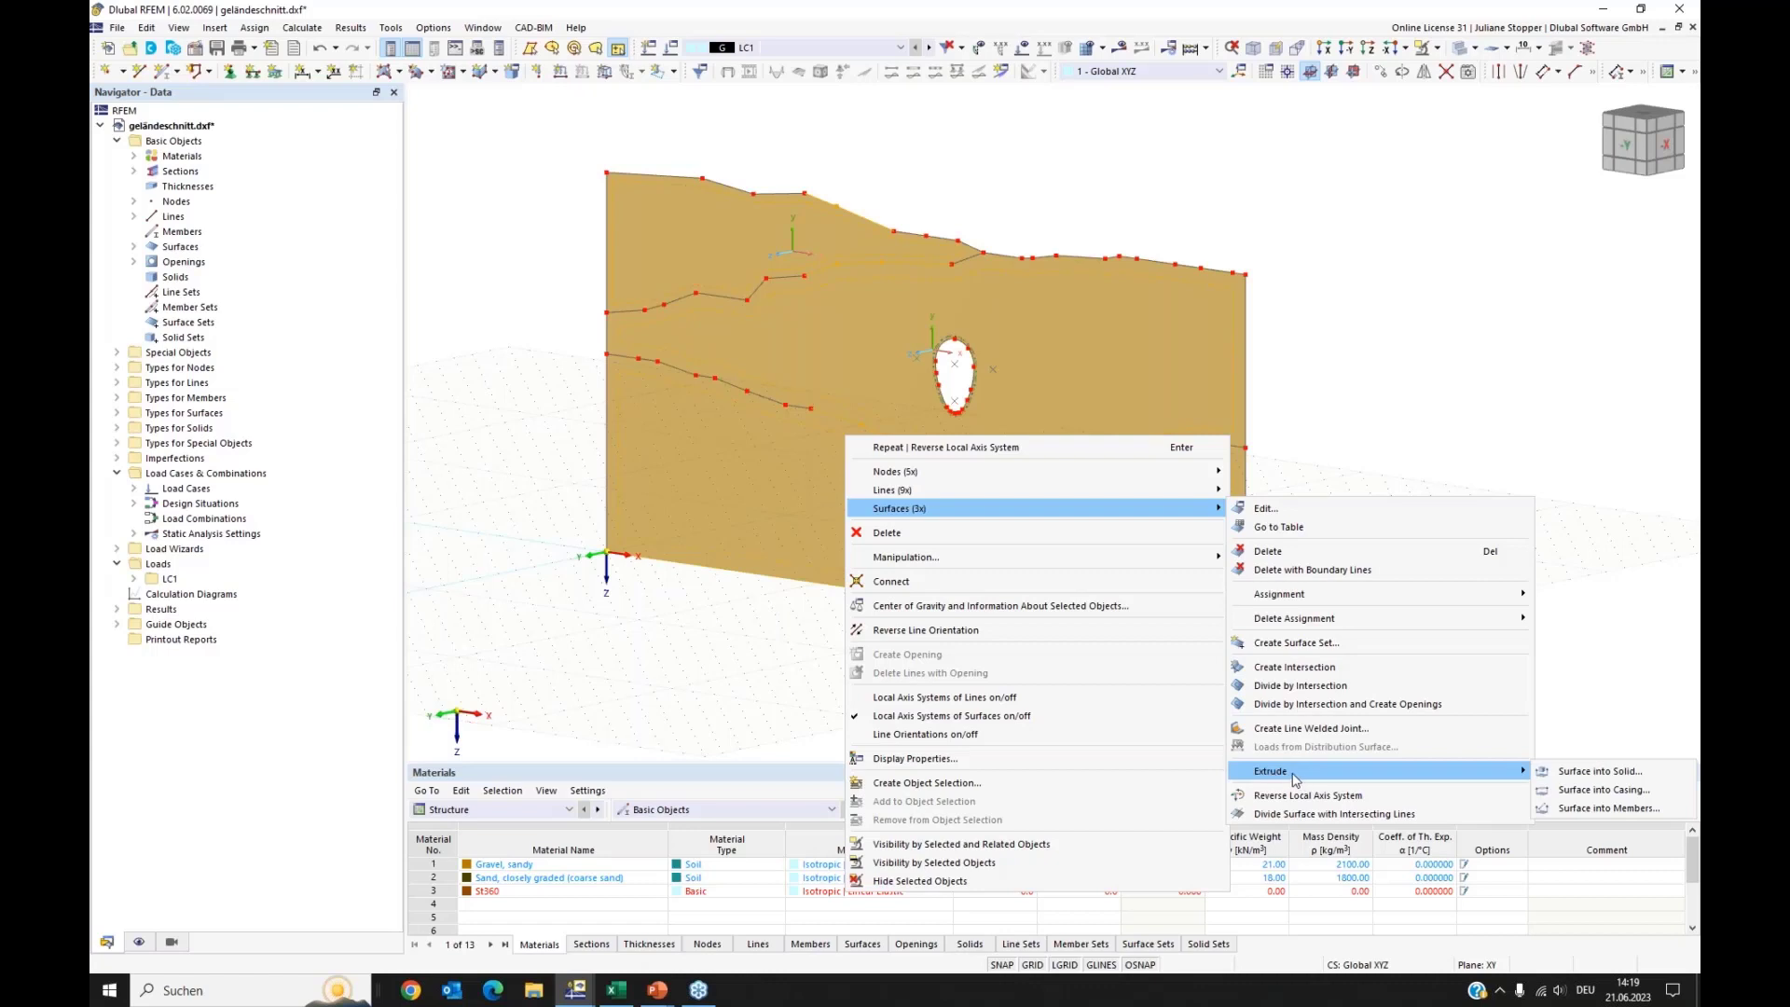
left_click(1567, 779)
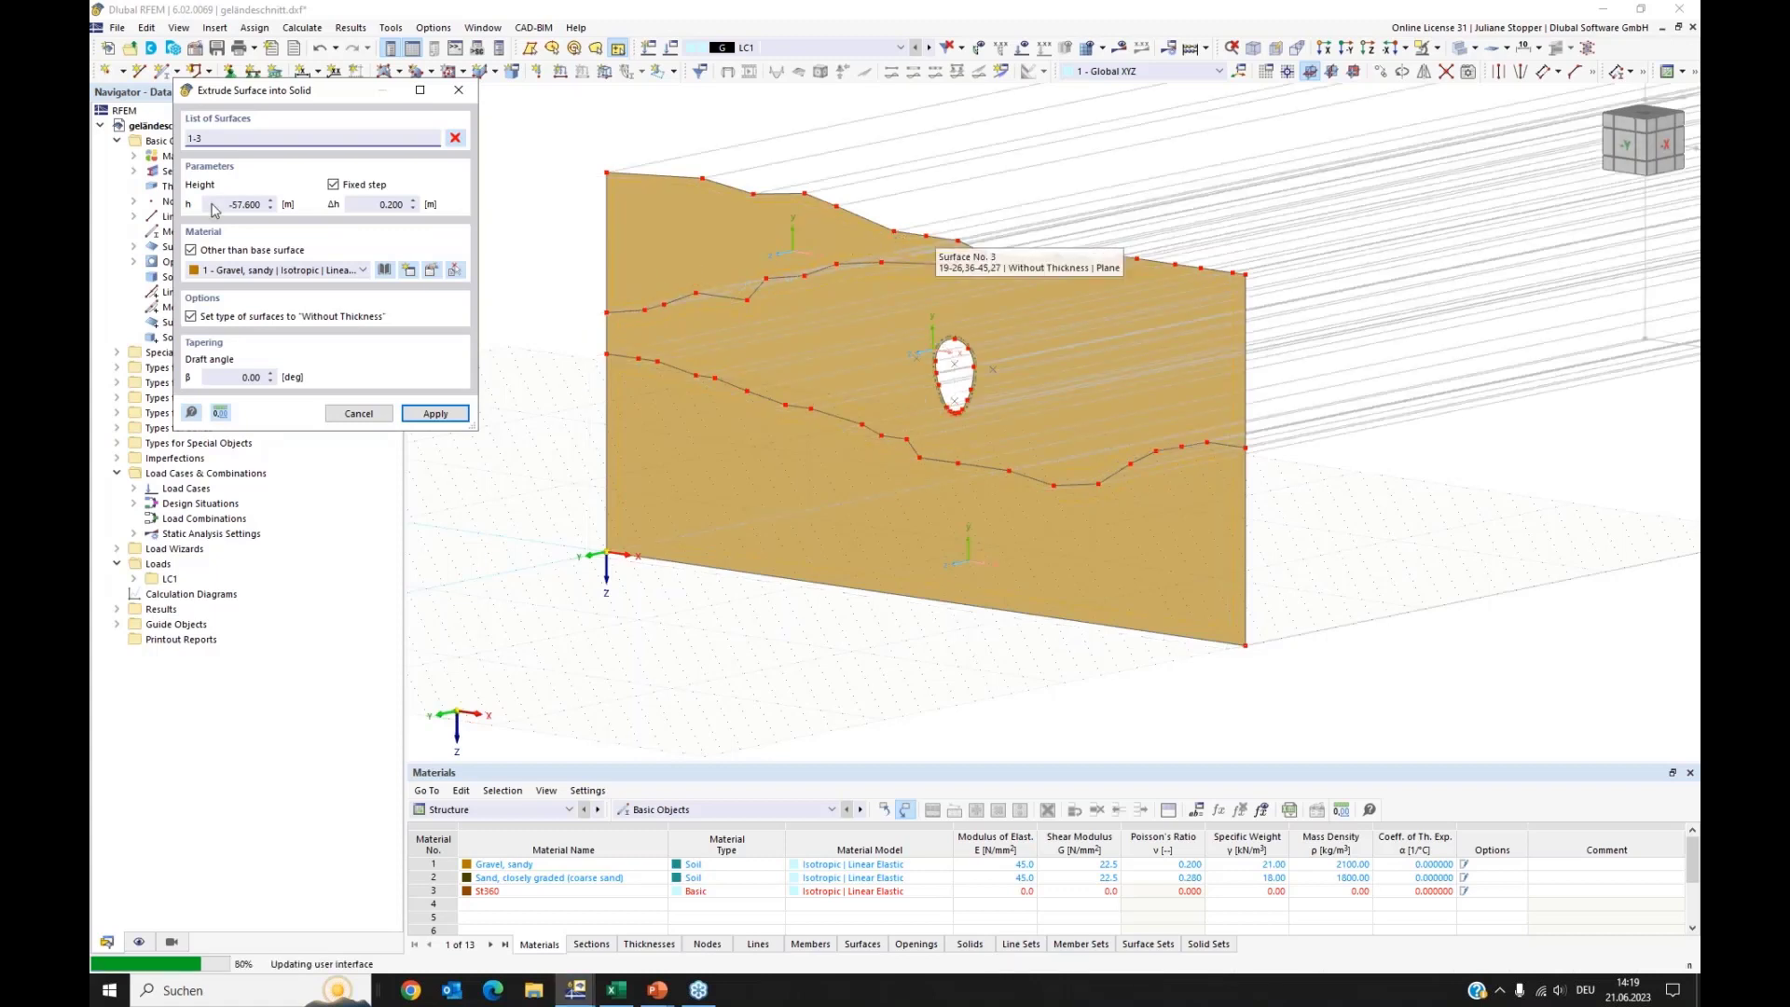
left_click_drag(222, 205, 278, 205)
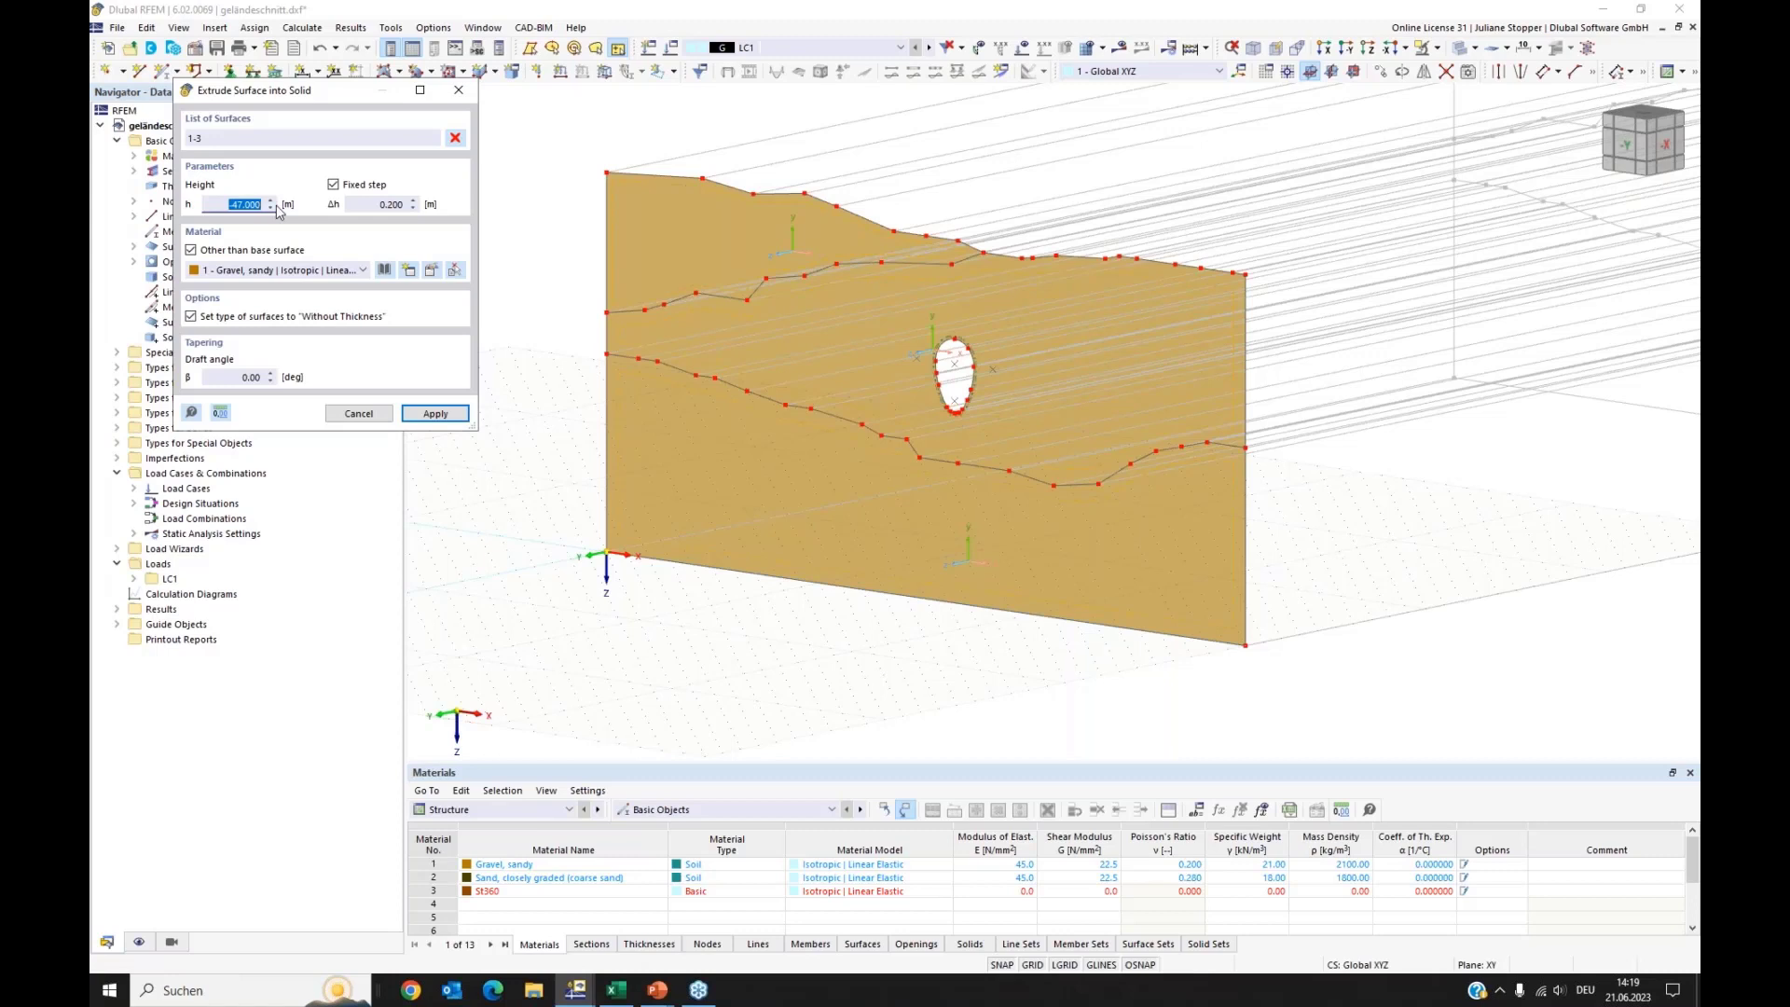
key("BackSpace")
left_click(428, 415)
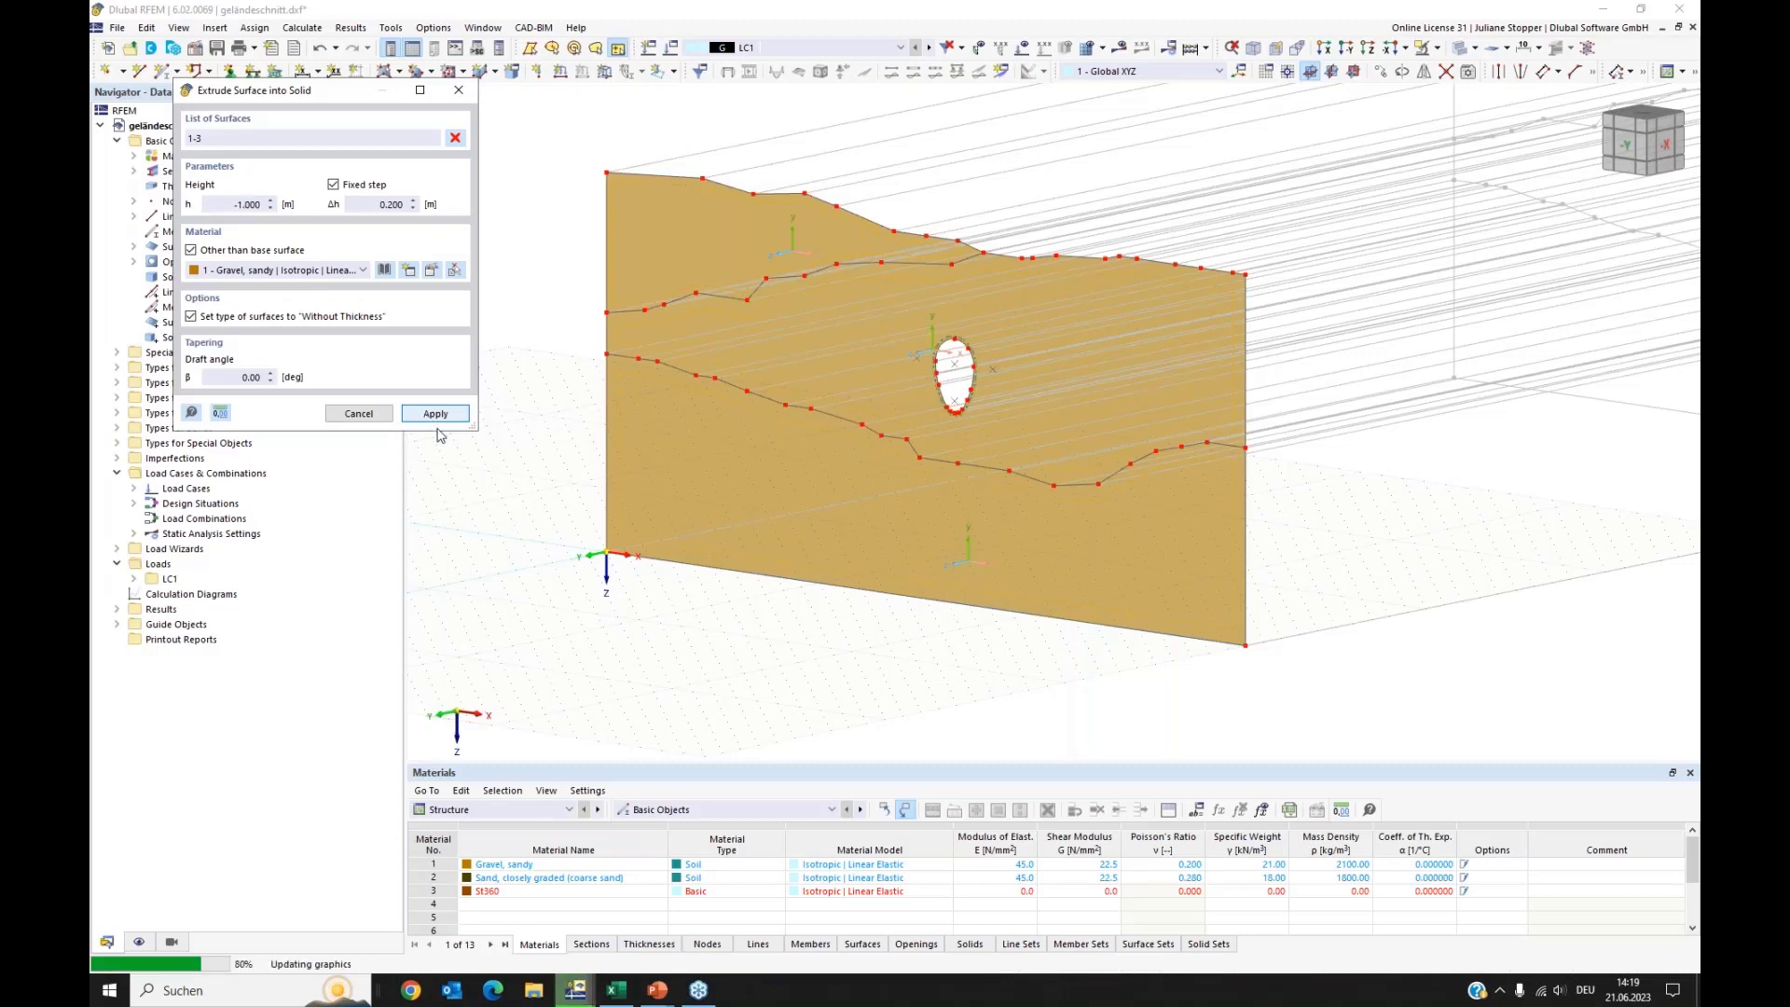
left_click(458, 92)
Step: Turn off the display of the surfaces' local axis systems and view the extruded terrain section from the front
right_click(696, 393)
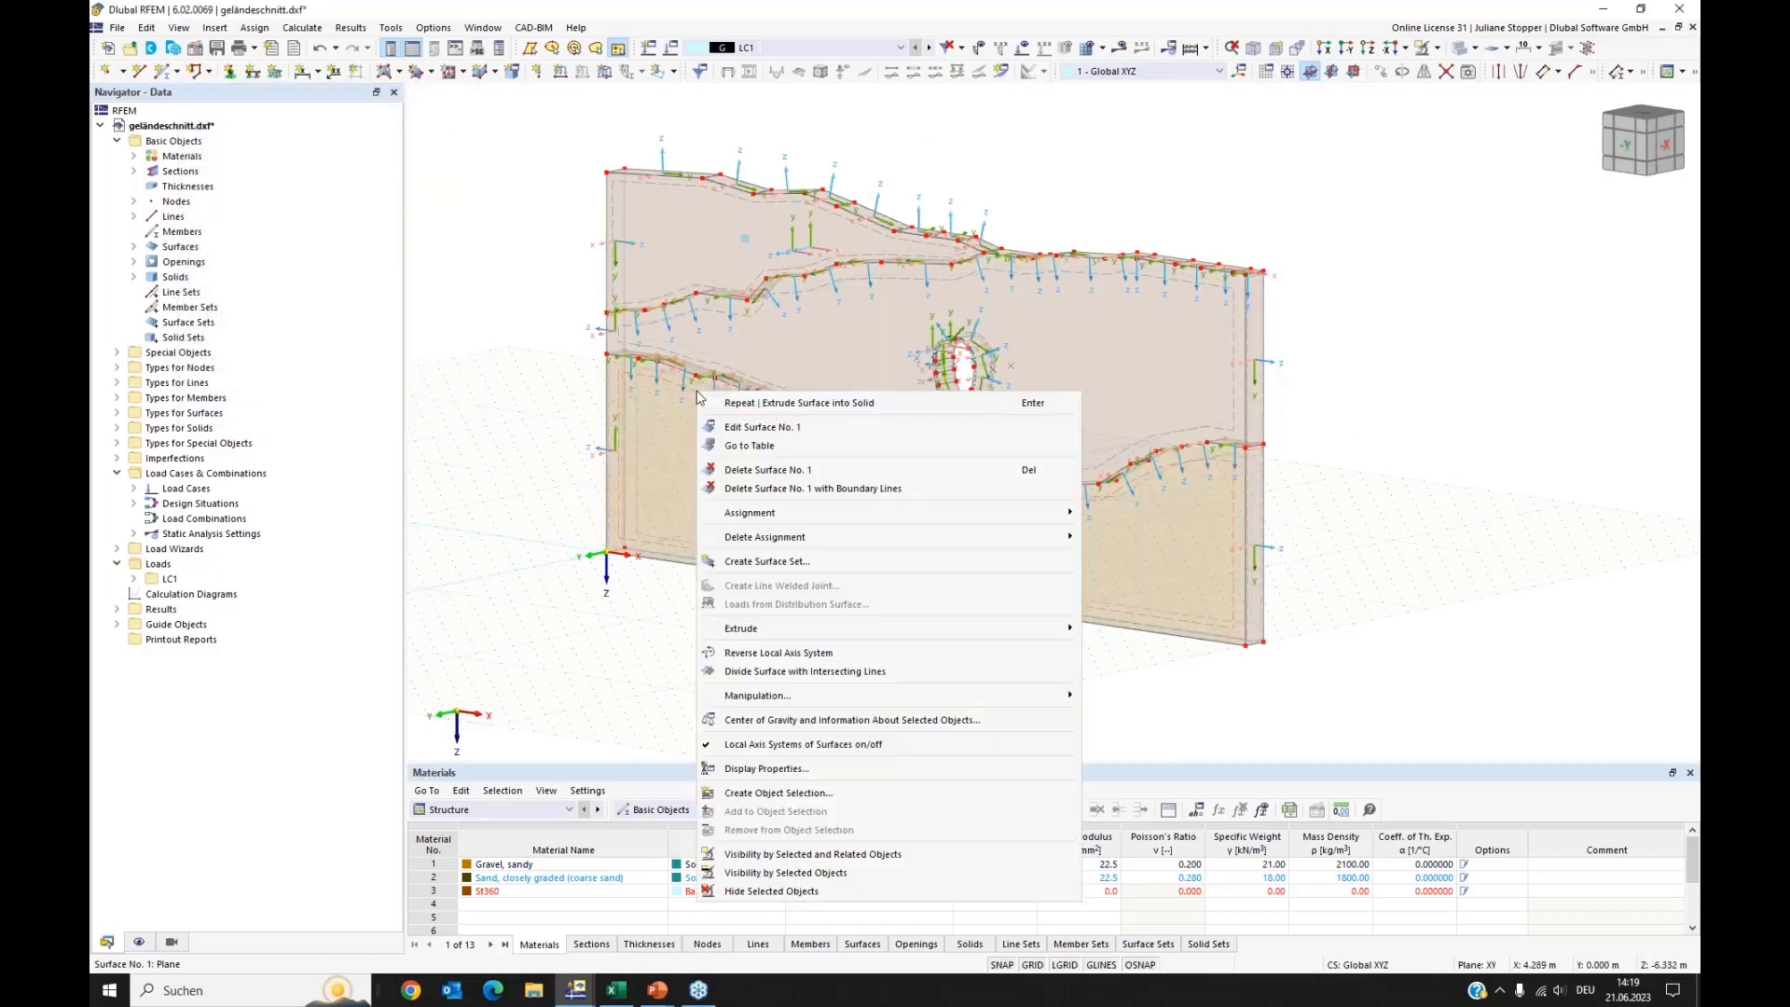
left_click(709, 745)
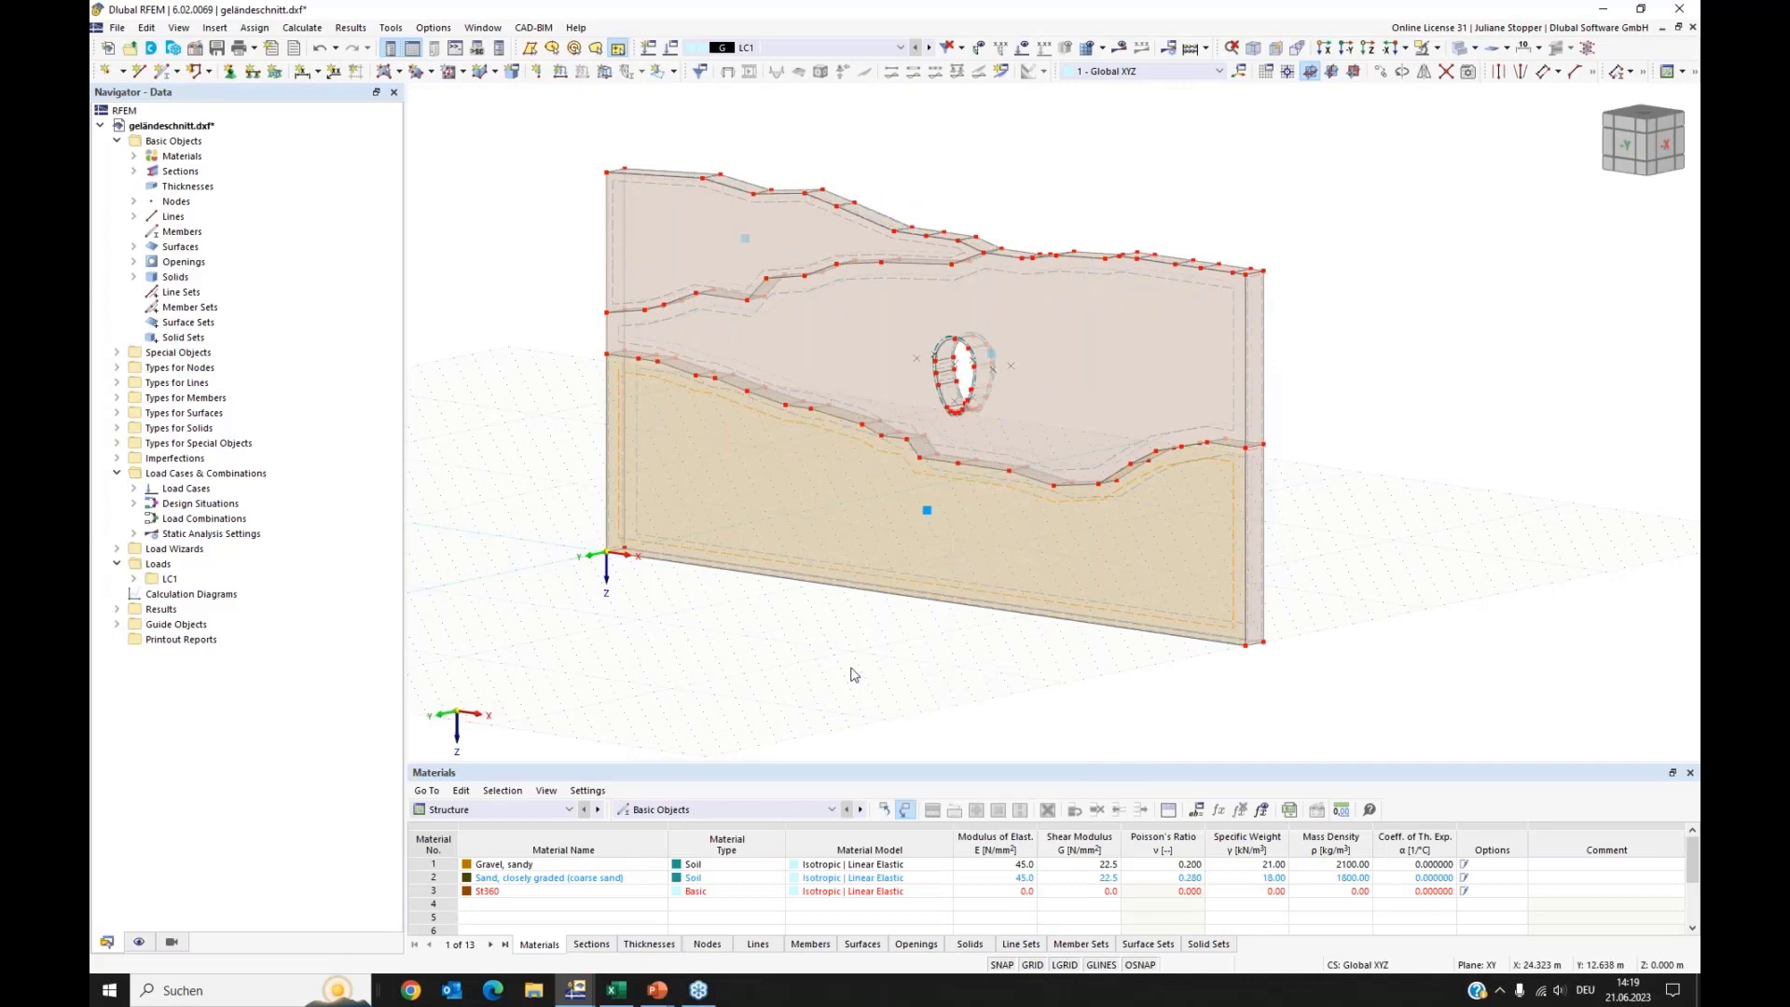
middle_click_drag(563, 572, 616, 568, "ctrl")
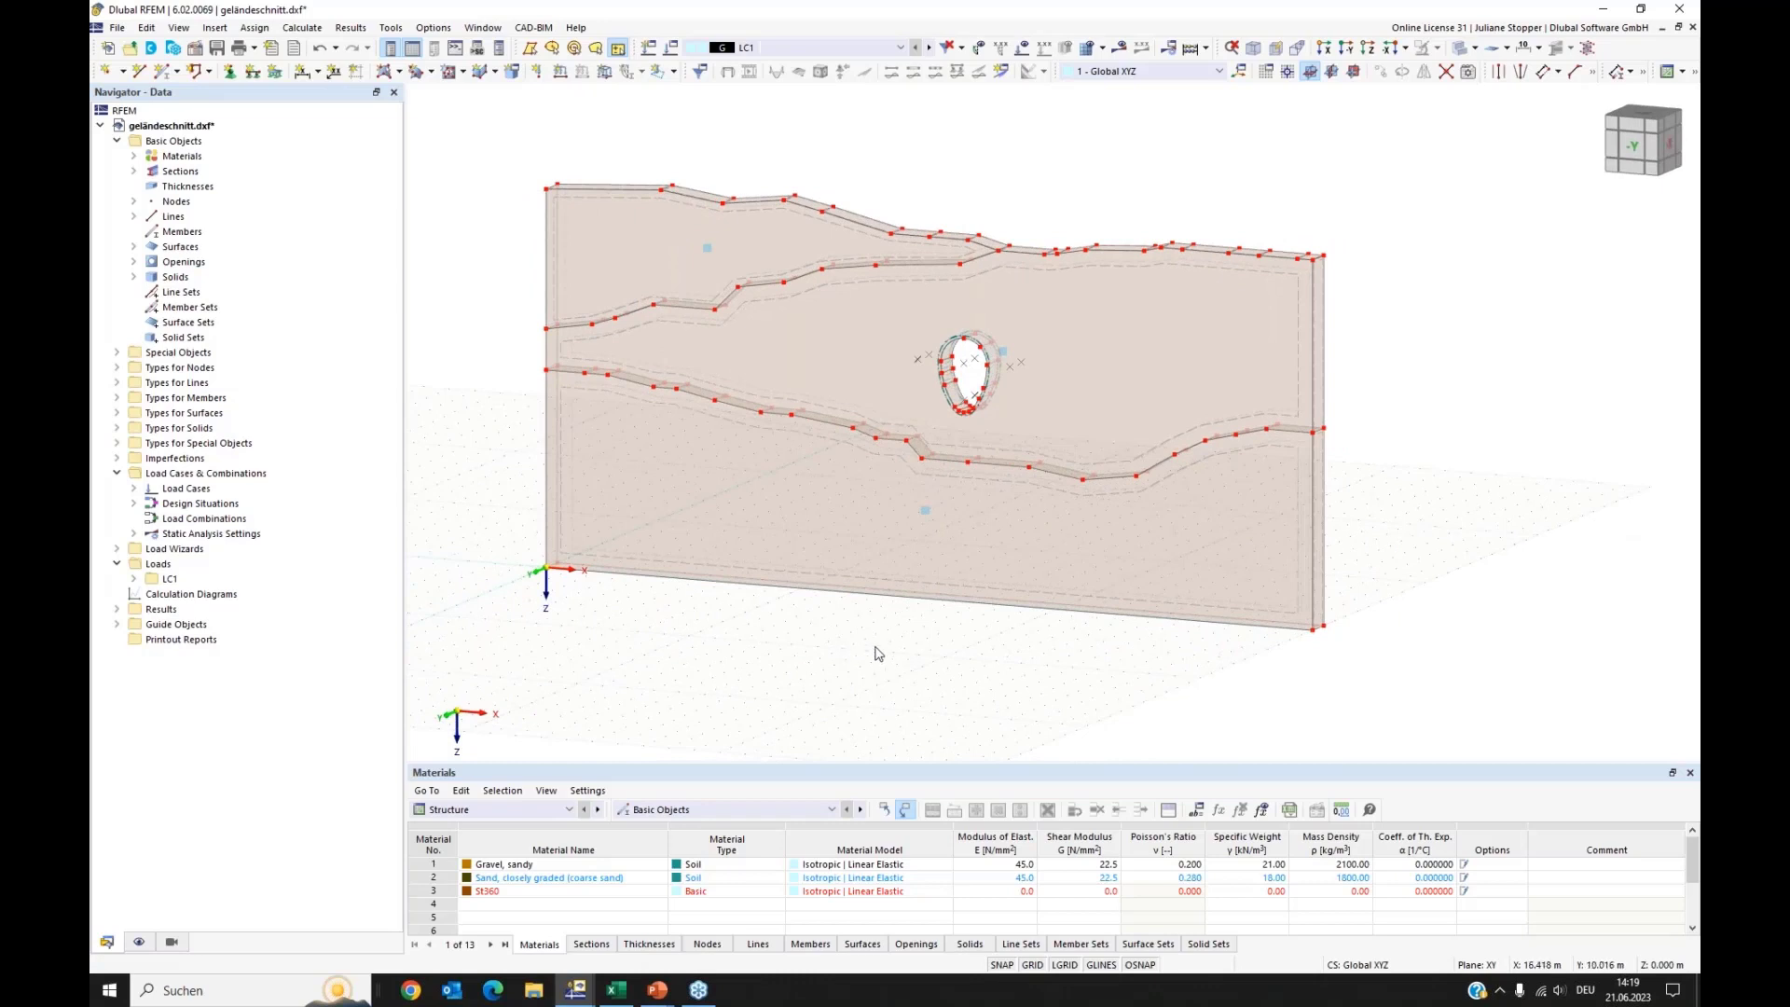
middle_click_drag(756, 650, 756, 644, "ctrl")
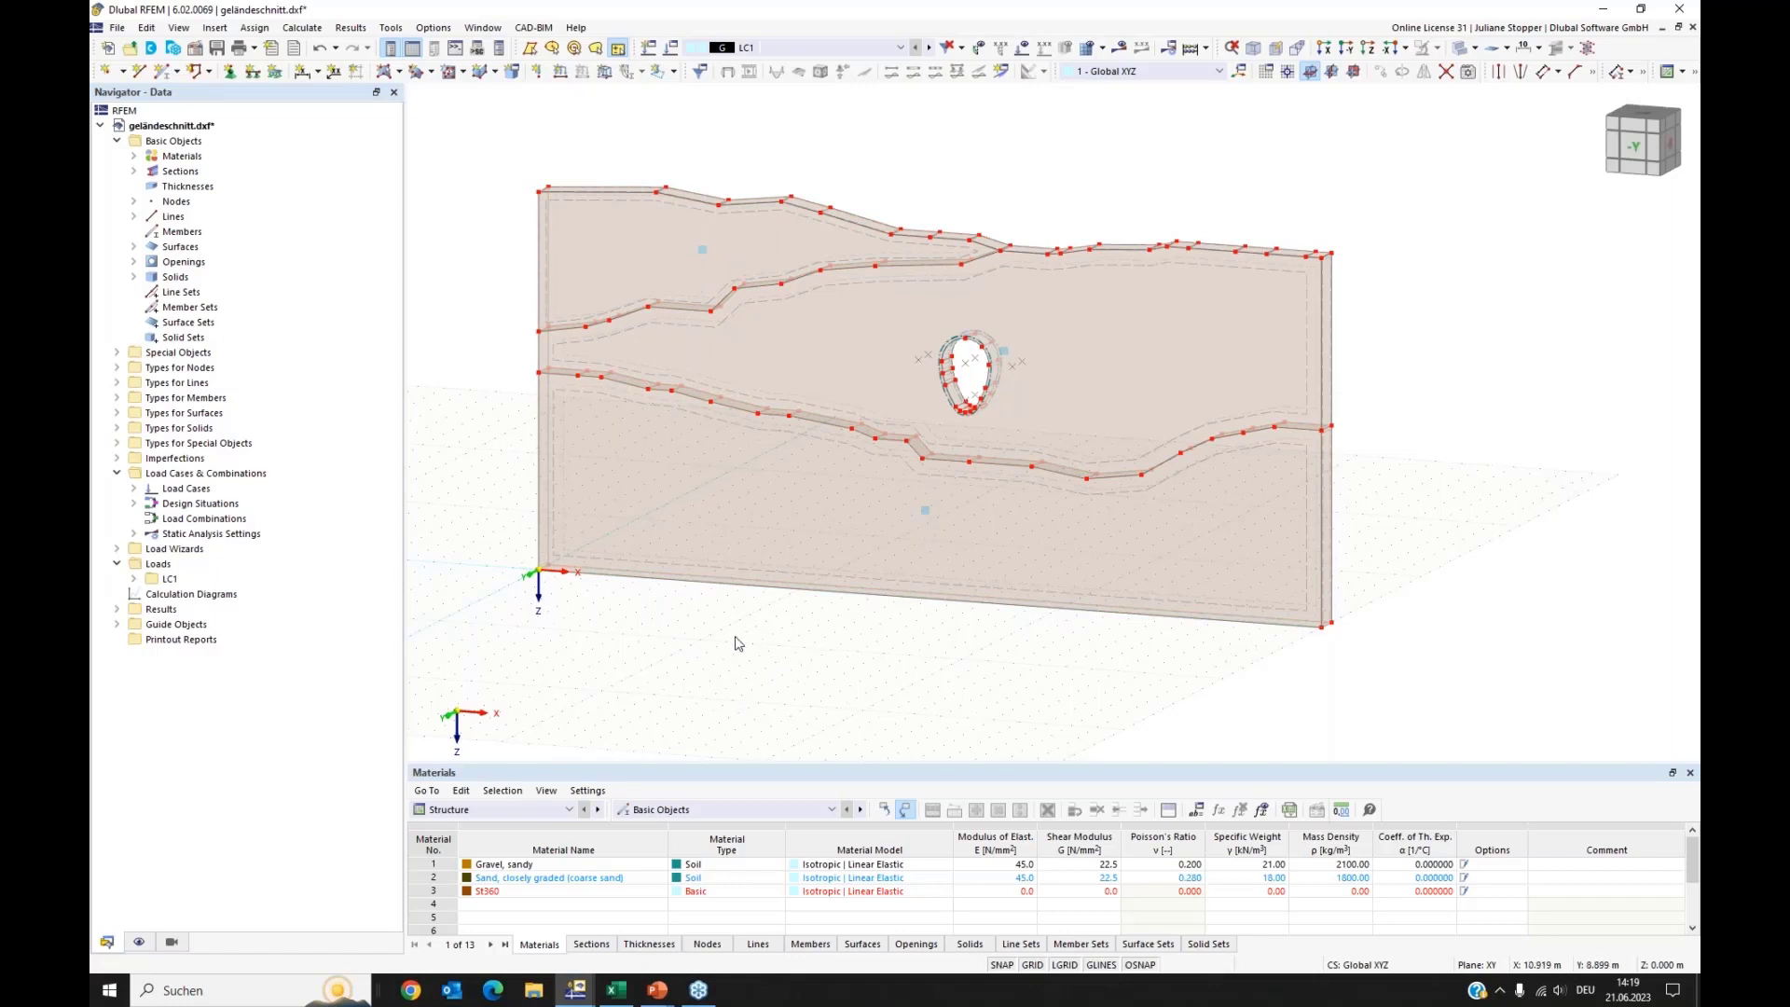
middle_click_drag(739, 643, 650, 636, "ctrl")
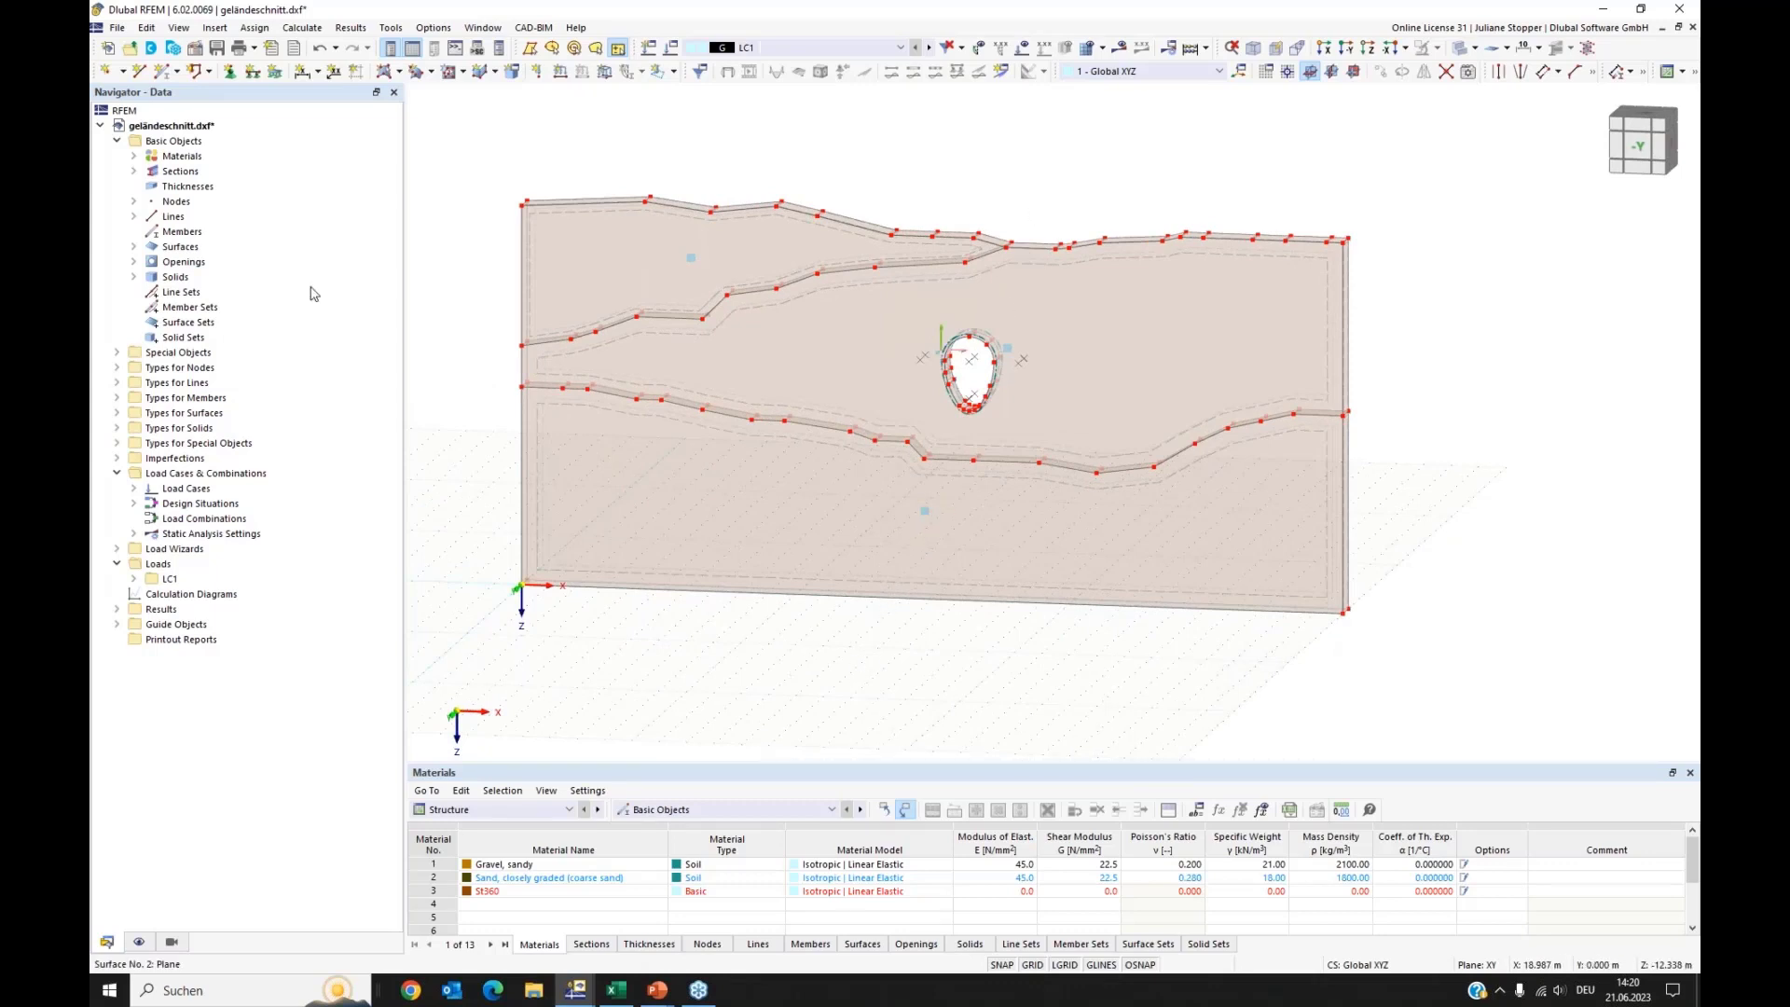
Step: List the solids, enlarge the Materials table, then switch to Materialien.xlsx in Excel and copy the material data in B3:J6
left_click(133, 277)
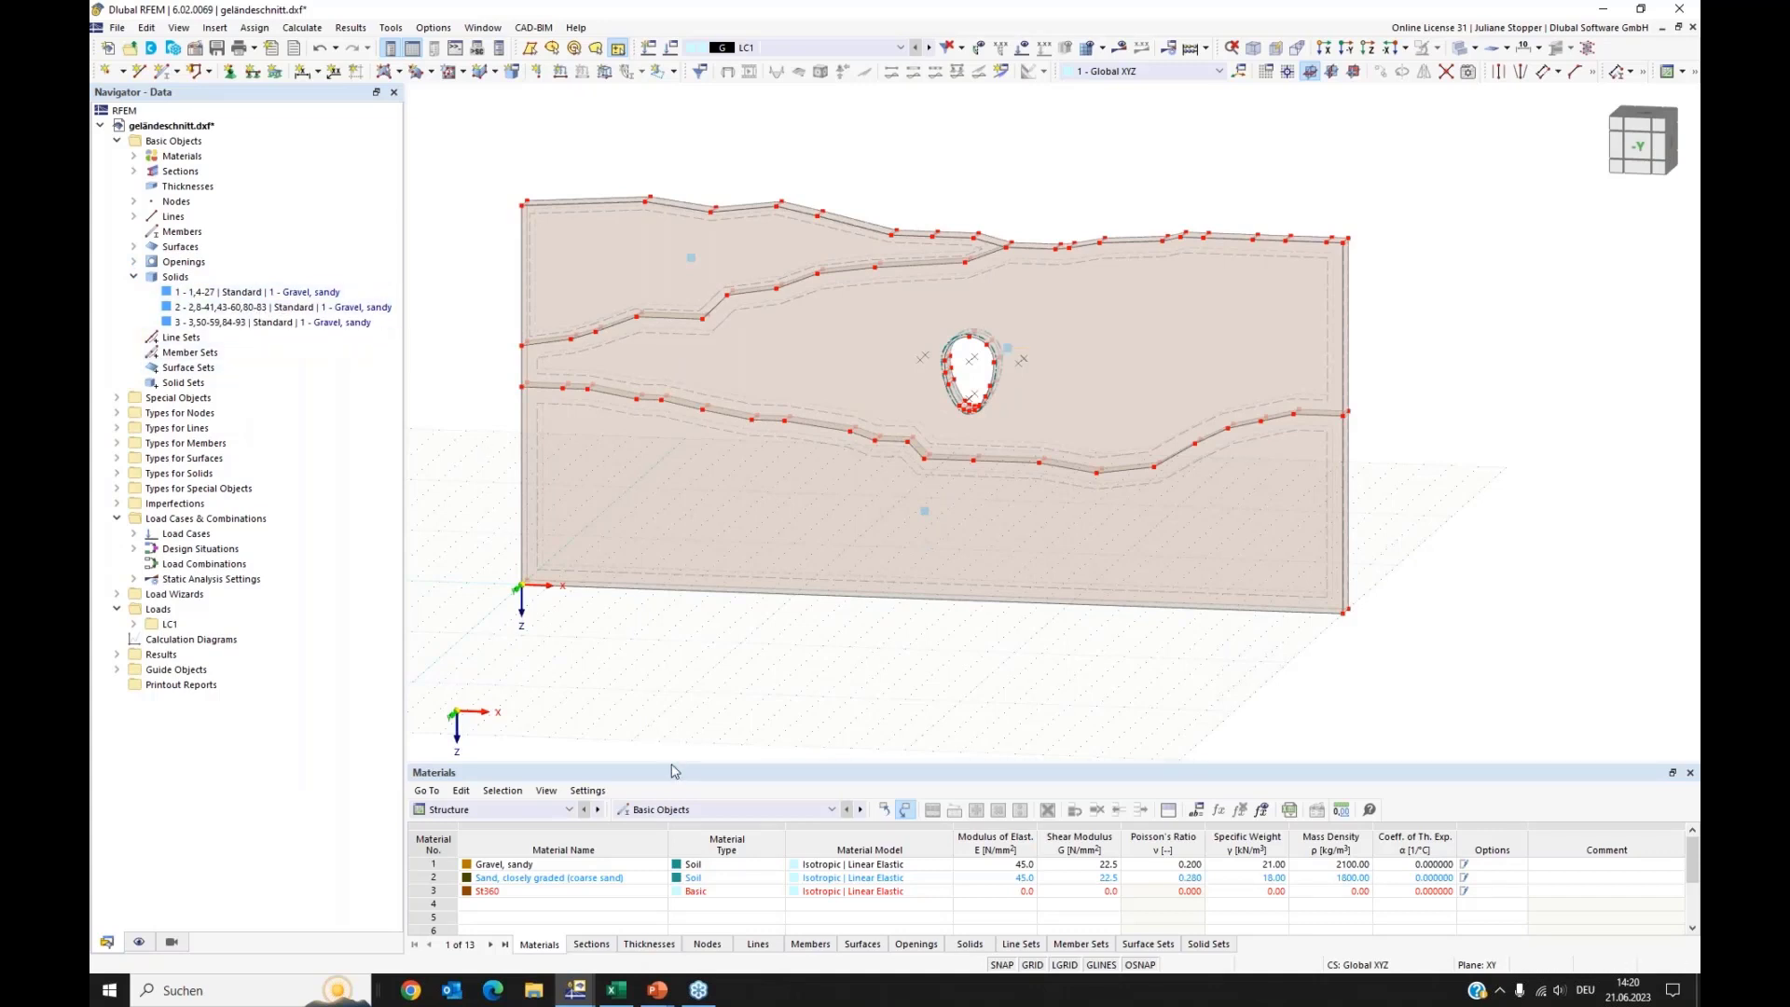
left_click_drag(671, 762, 668, 643)
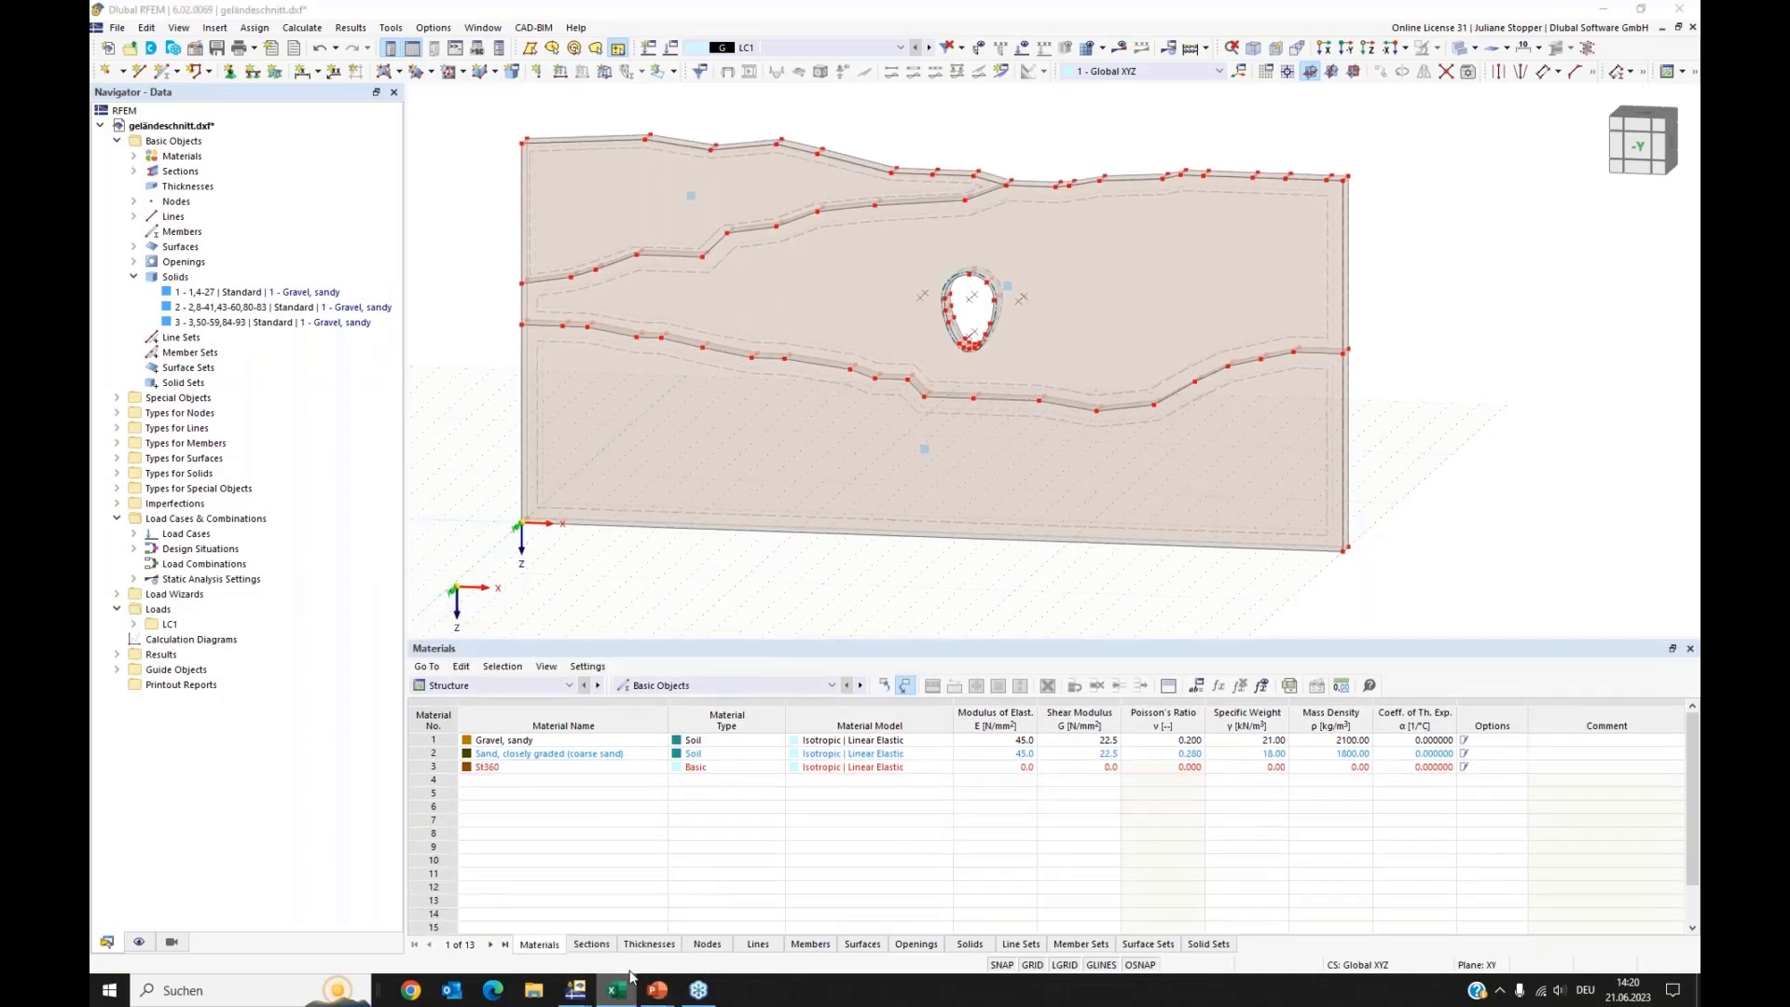
left_click(612, 995)
key("Escape")
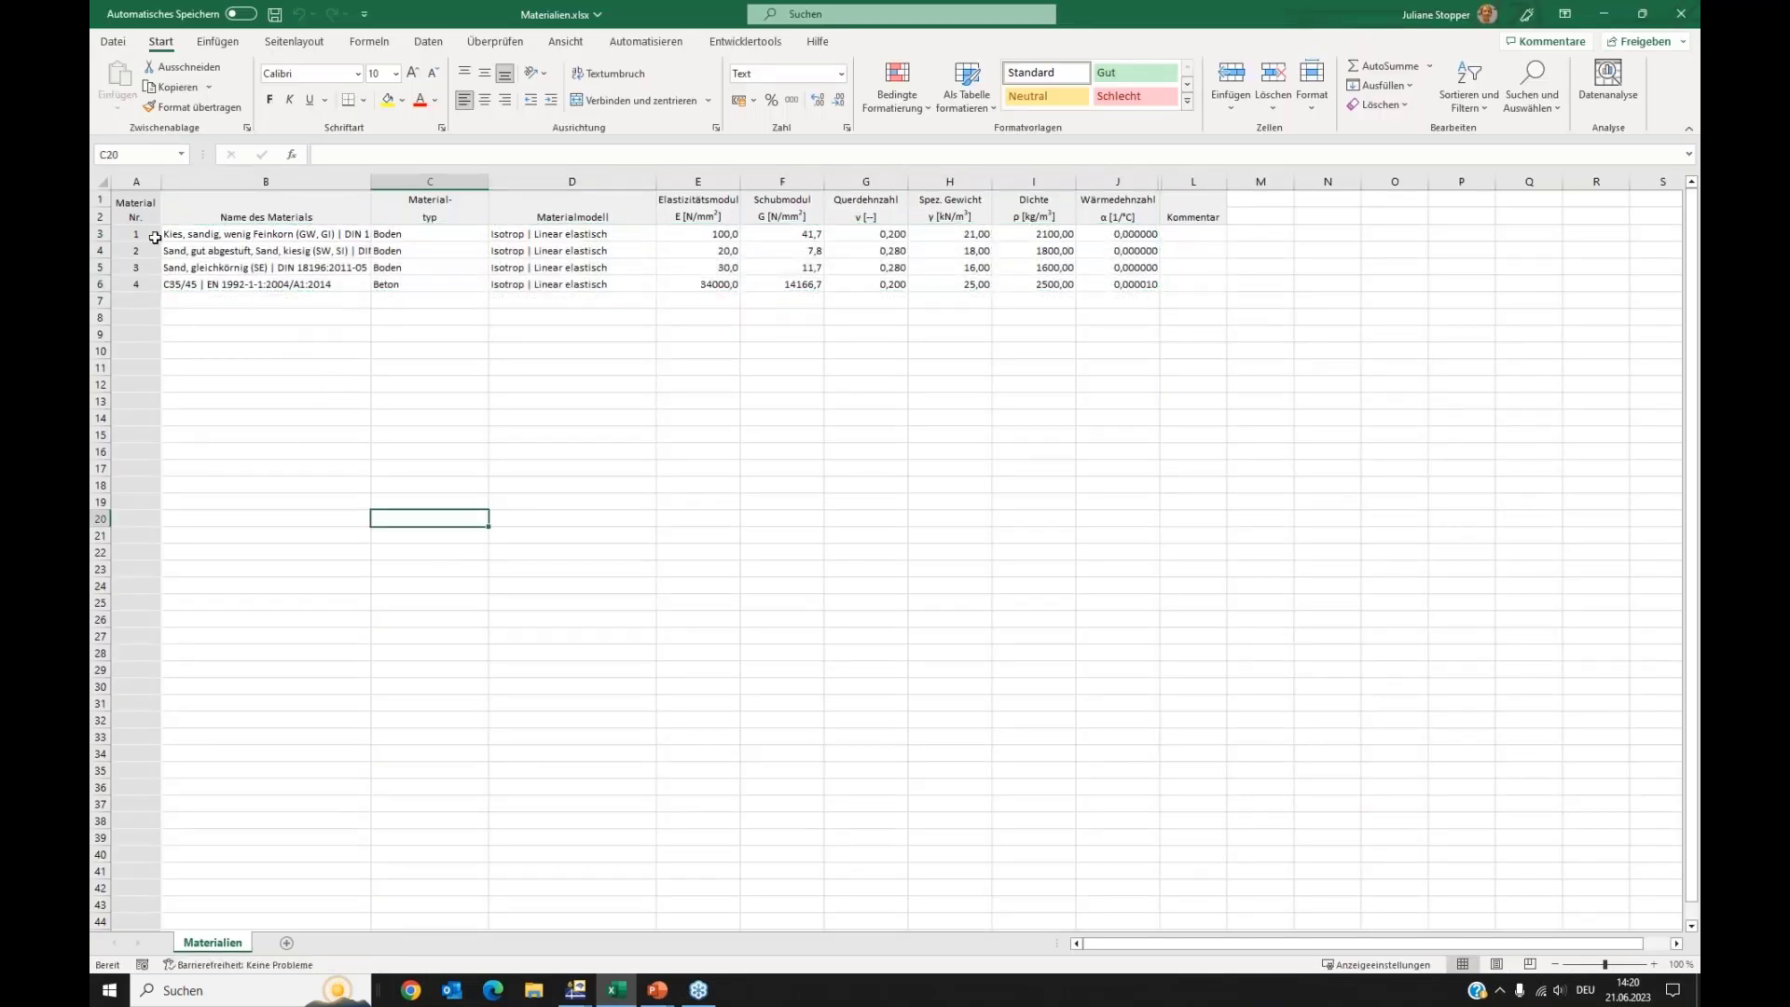
left_click_drag(168, 235, 1100, 284)
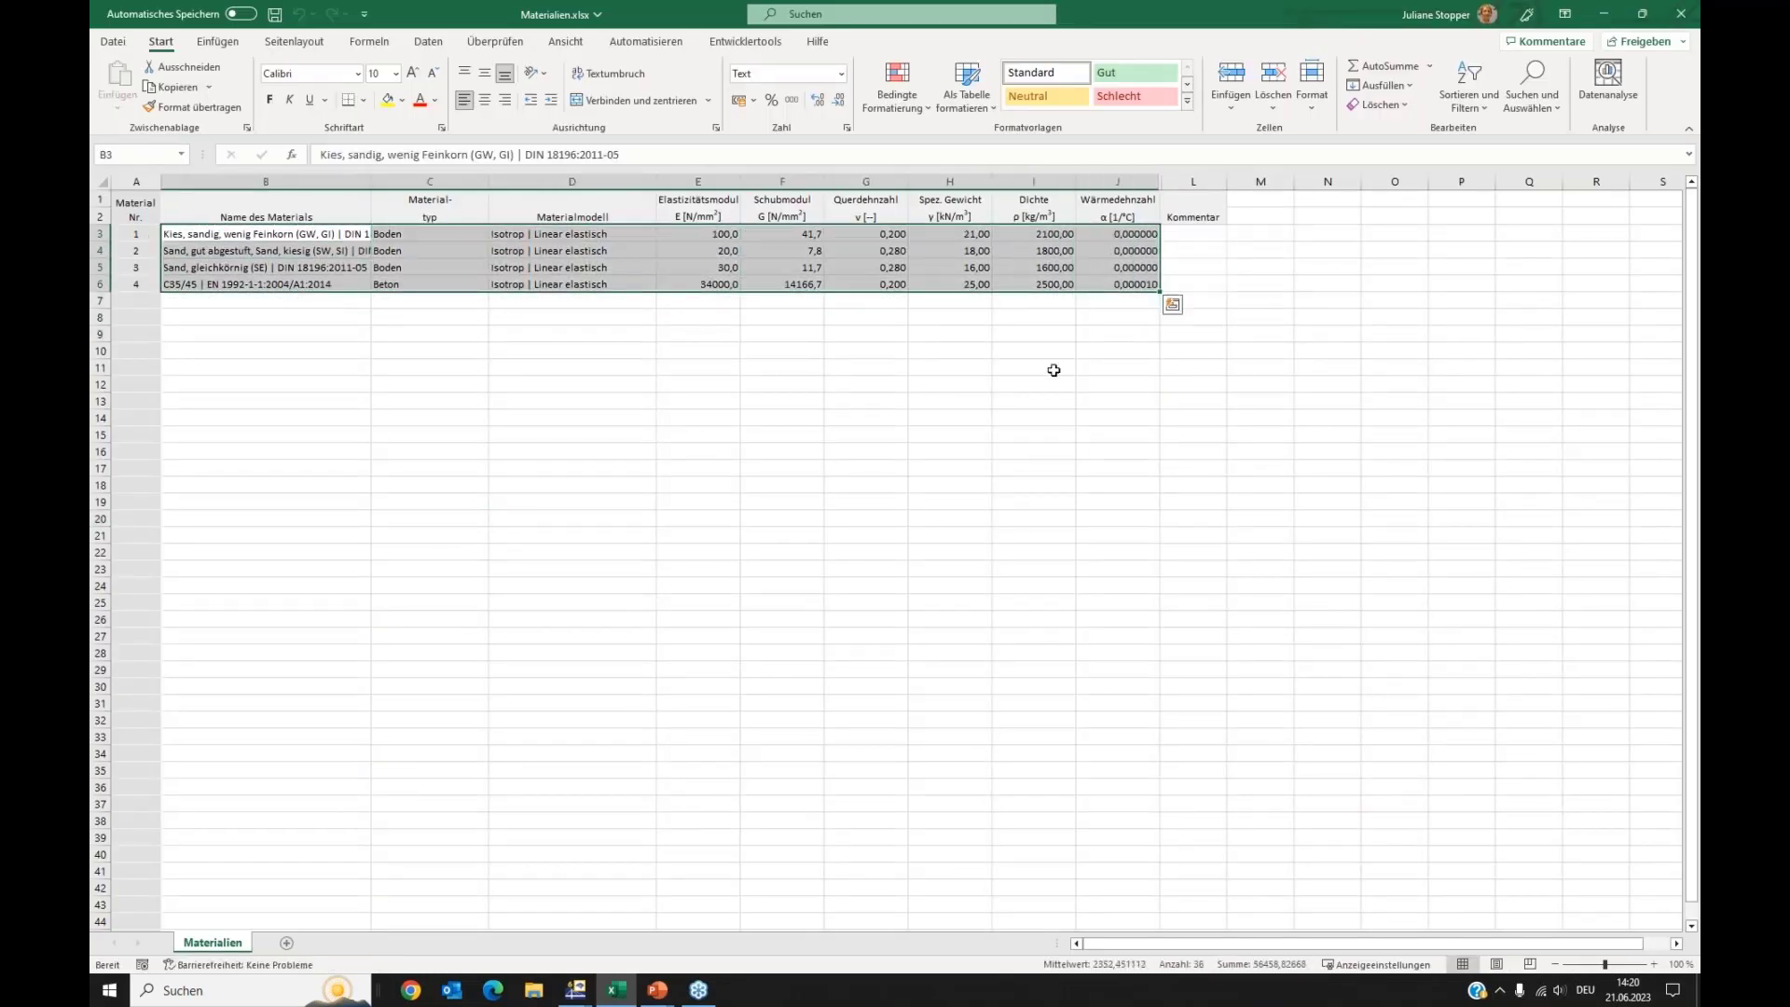
key("ctrl+c")
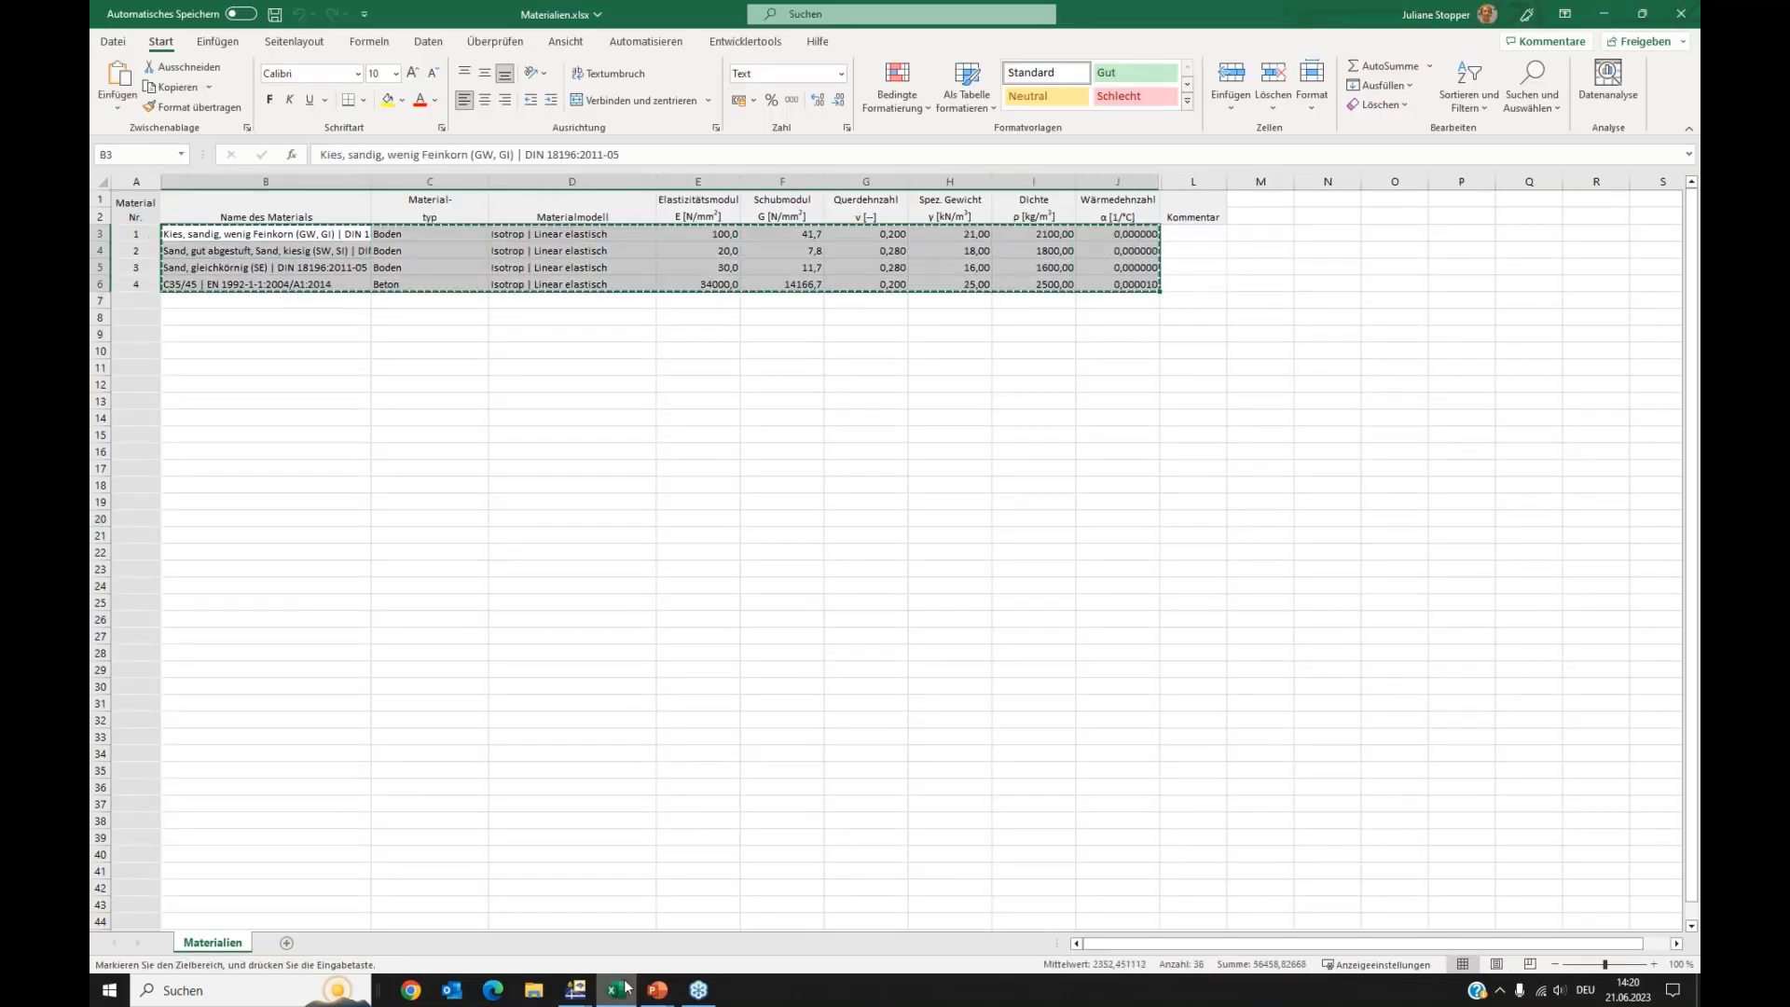
Step: Switch back to the geländeschnitt model in RFEM and paste the copied materials into the Materials table from row 2
left_click(576, 990)
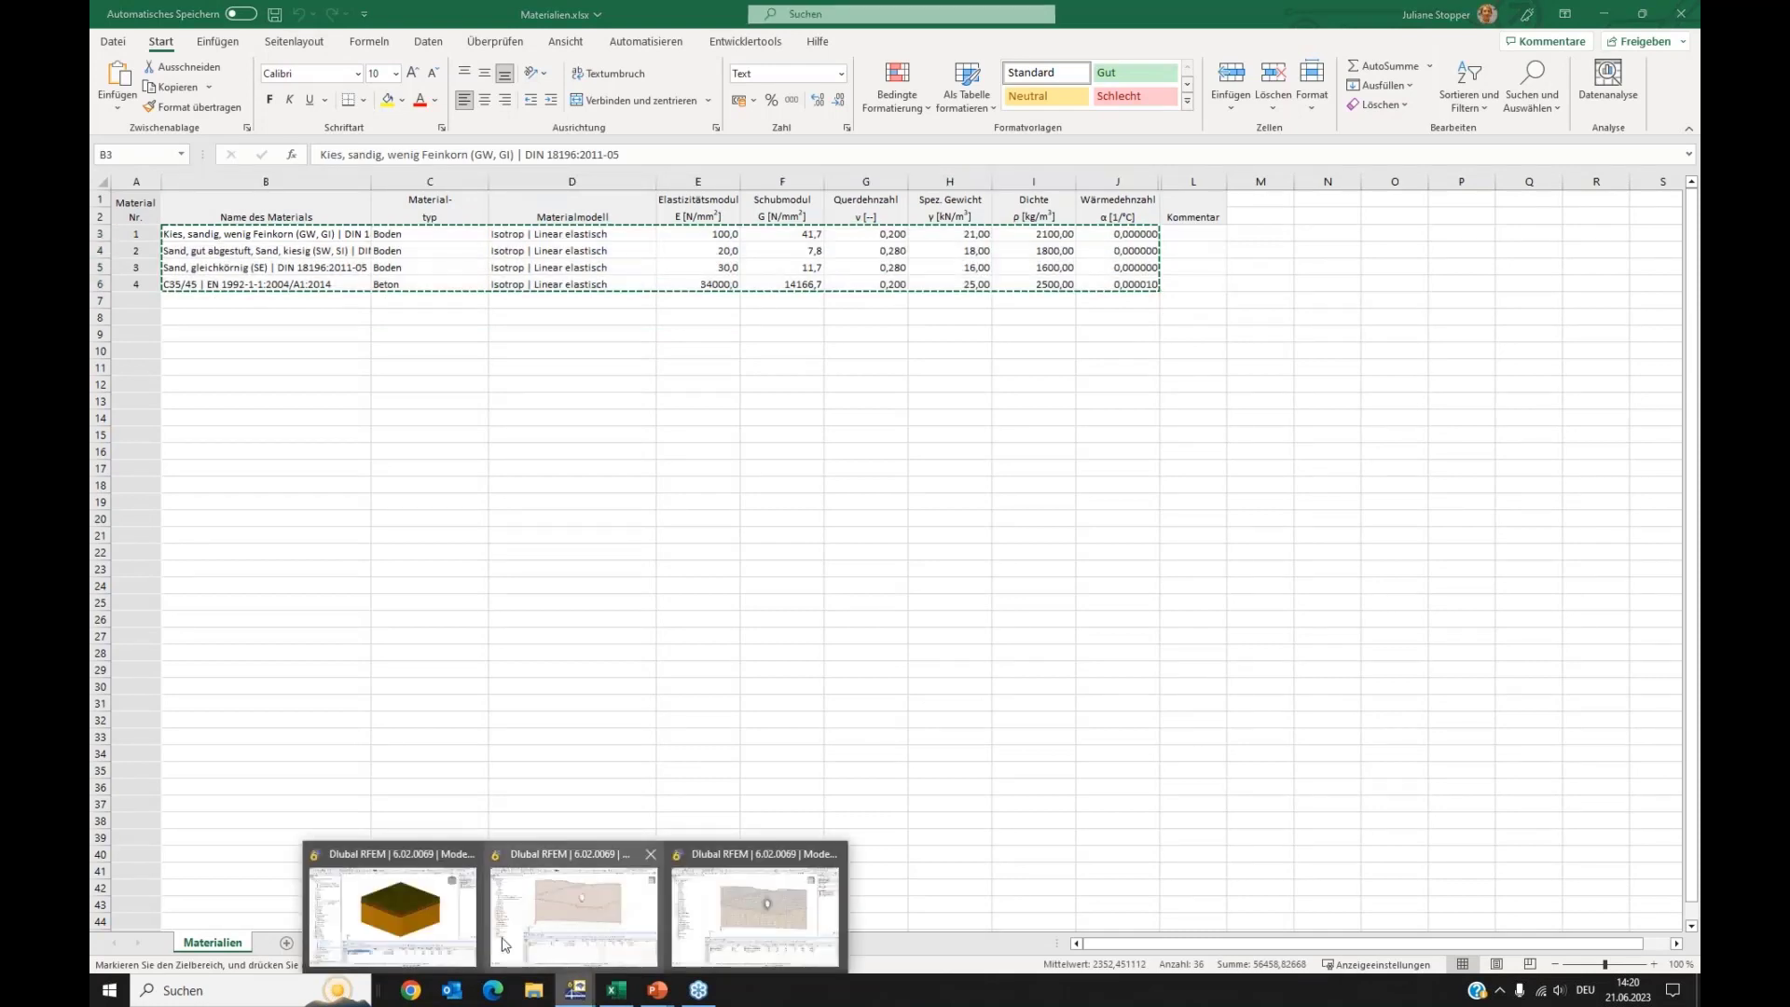
left_click(591, 899)
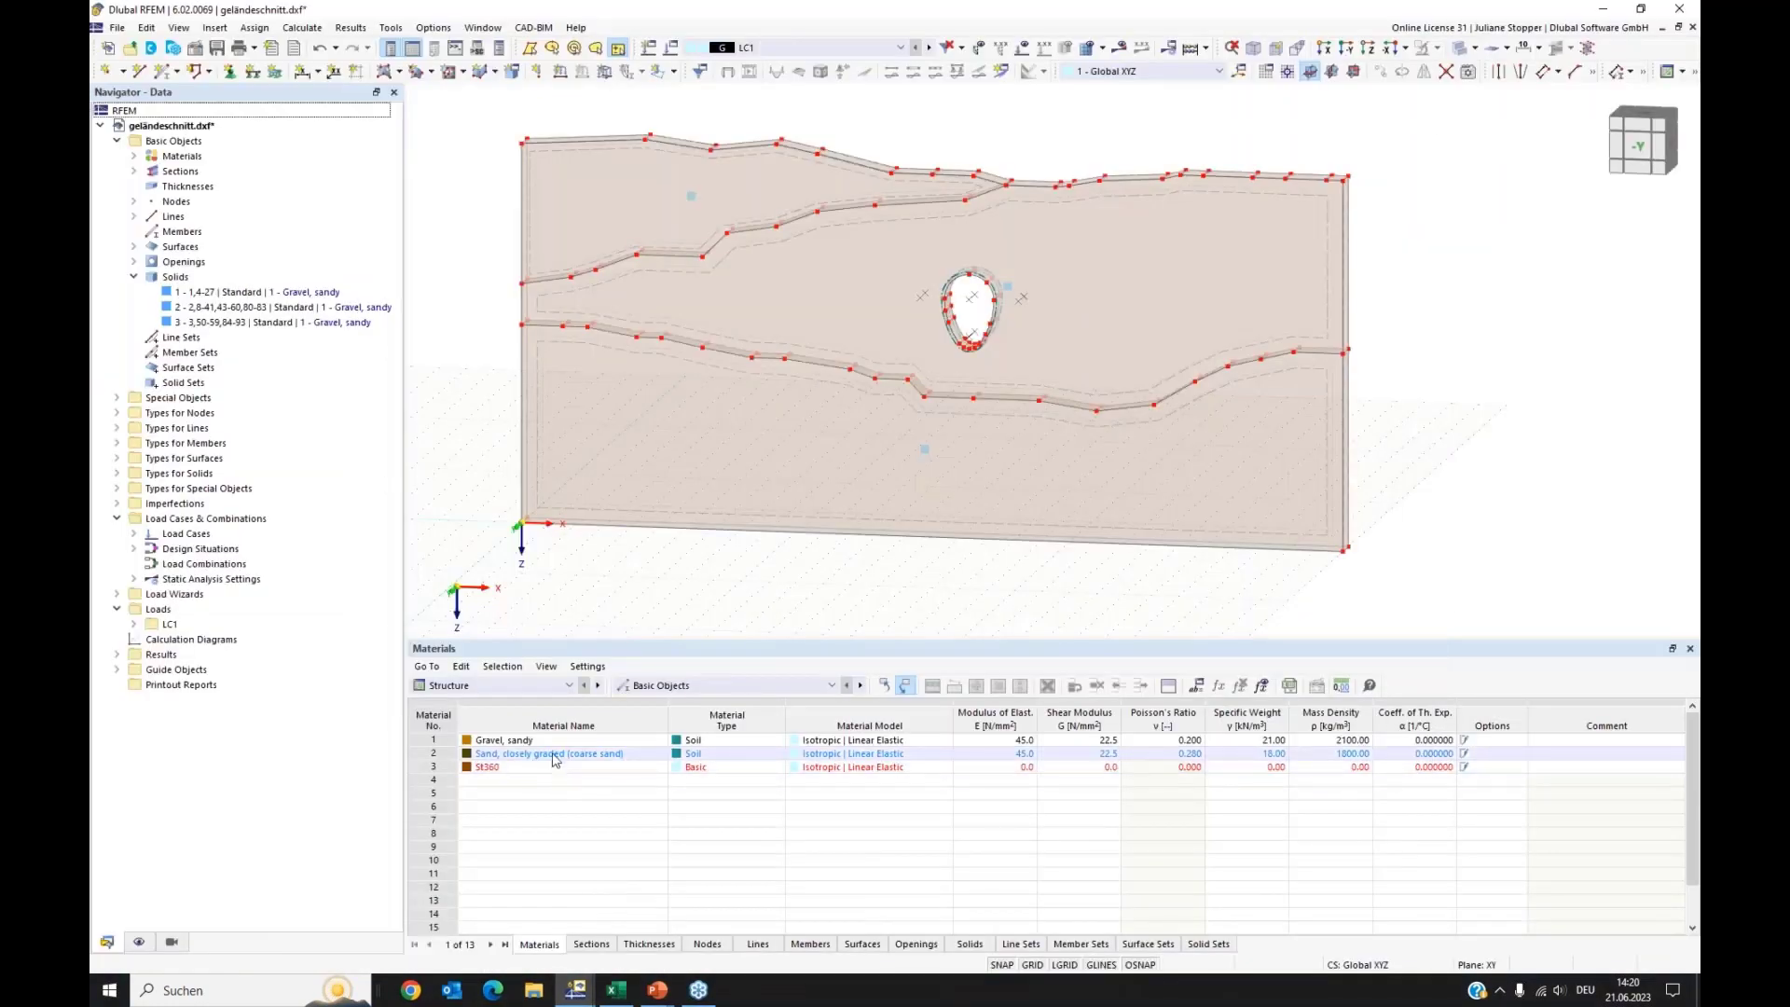
left_click(554, 753)
key("ctrl+v")
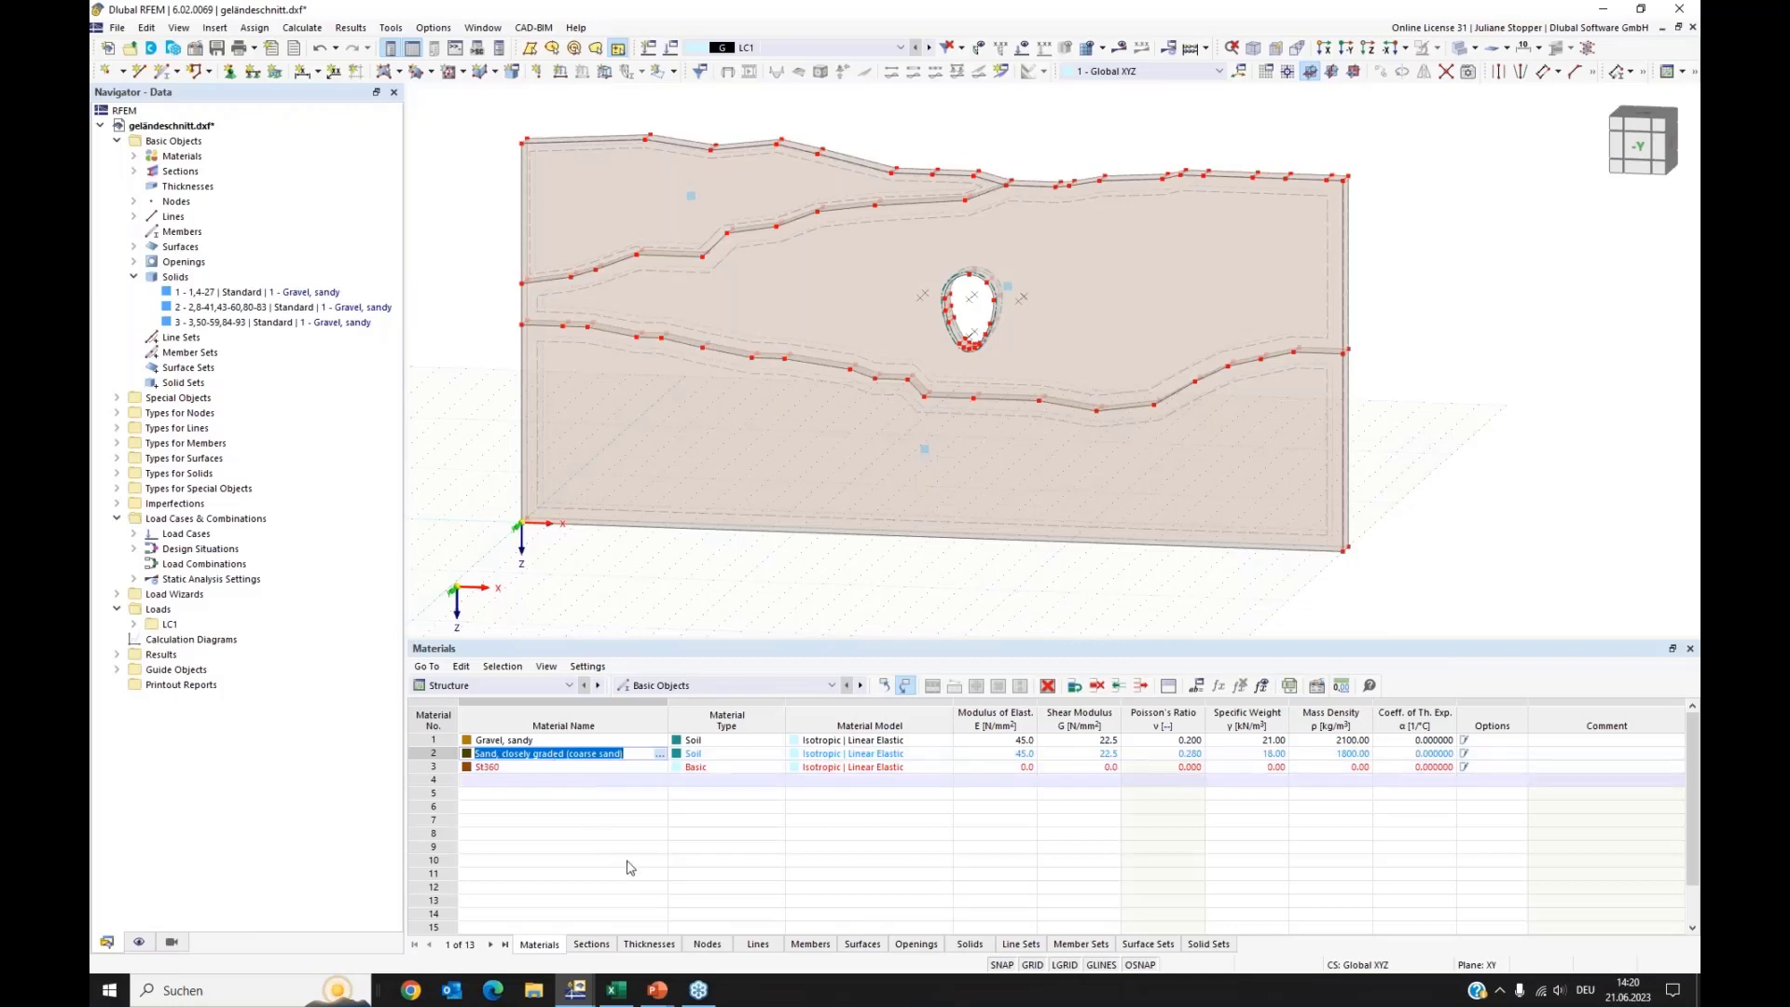
left_click(1041, 590)
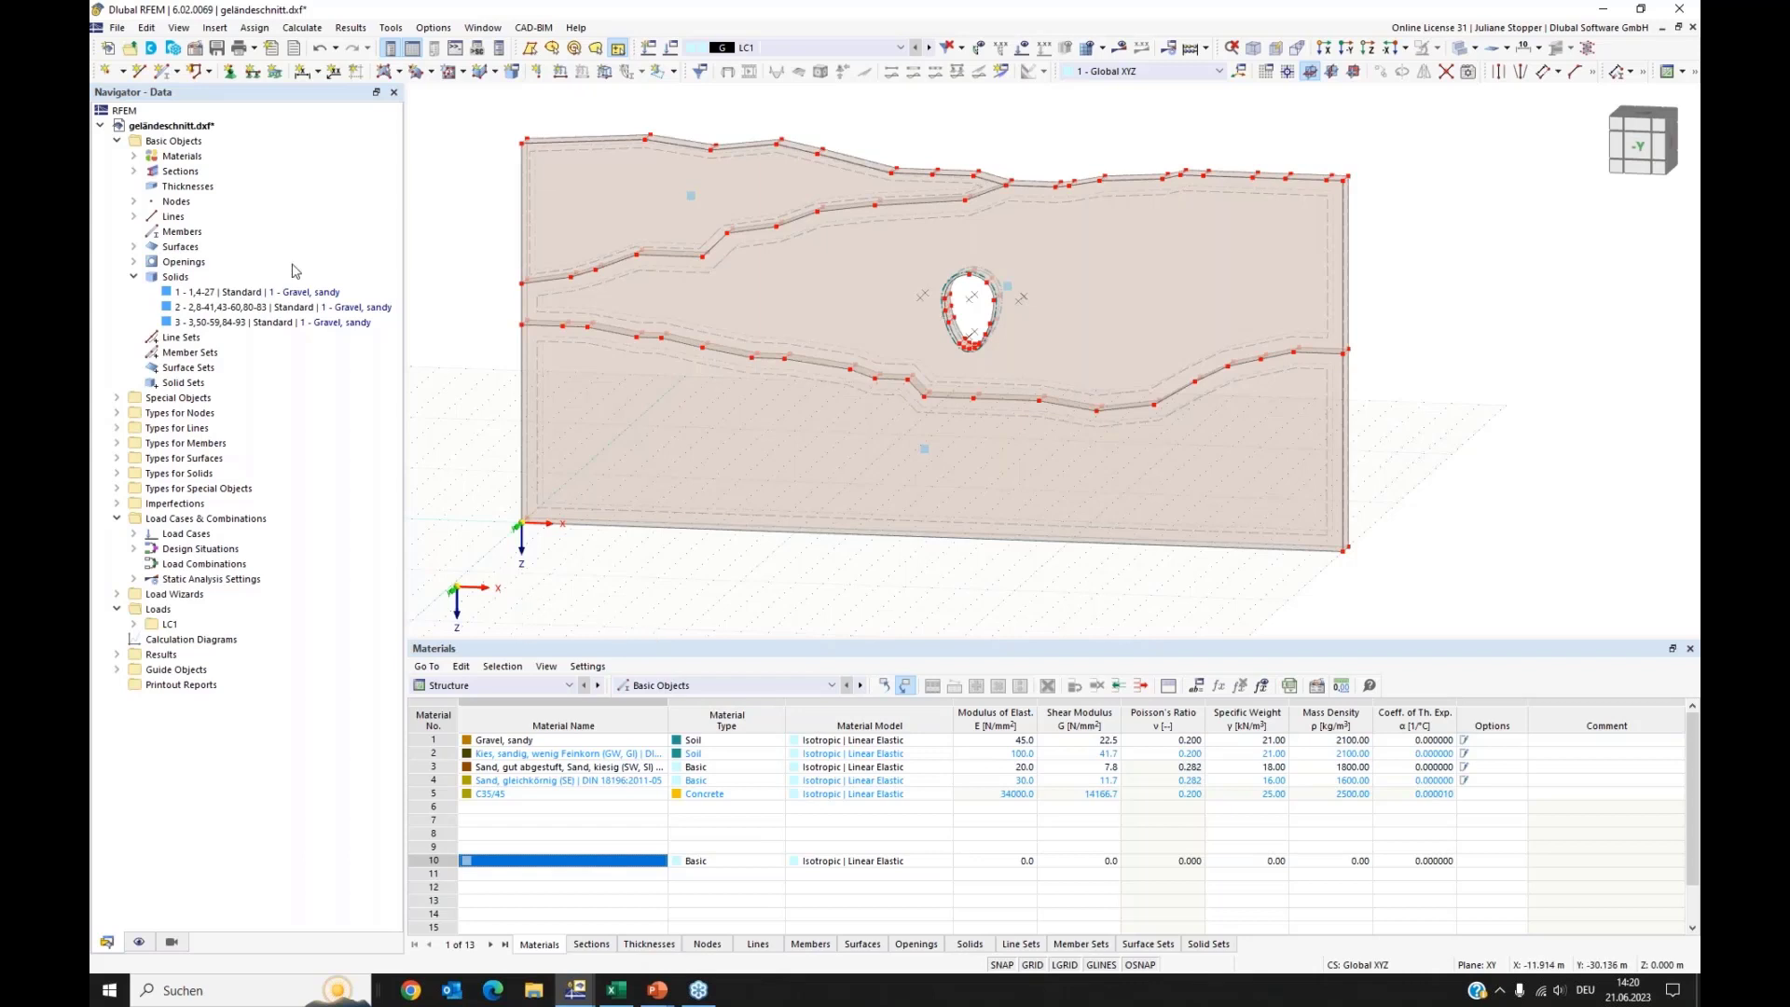
Step: Activate the Geotechnical Analysis add-on in the base data of the geländeschnitt model
right_click(163, 126)
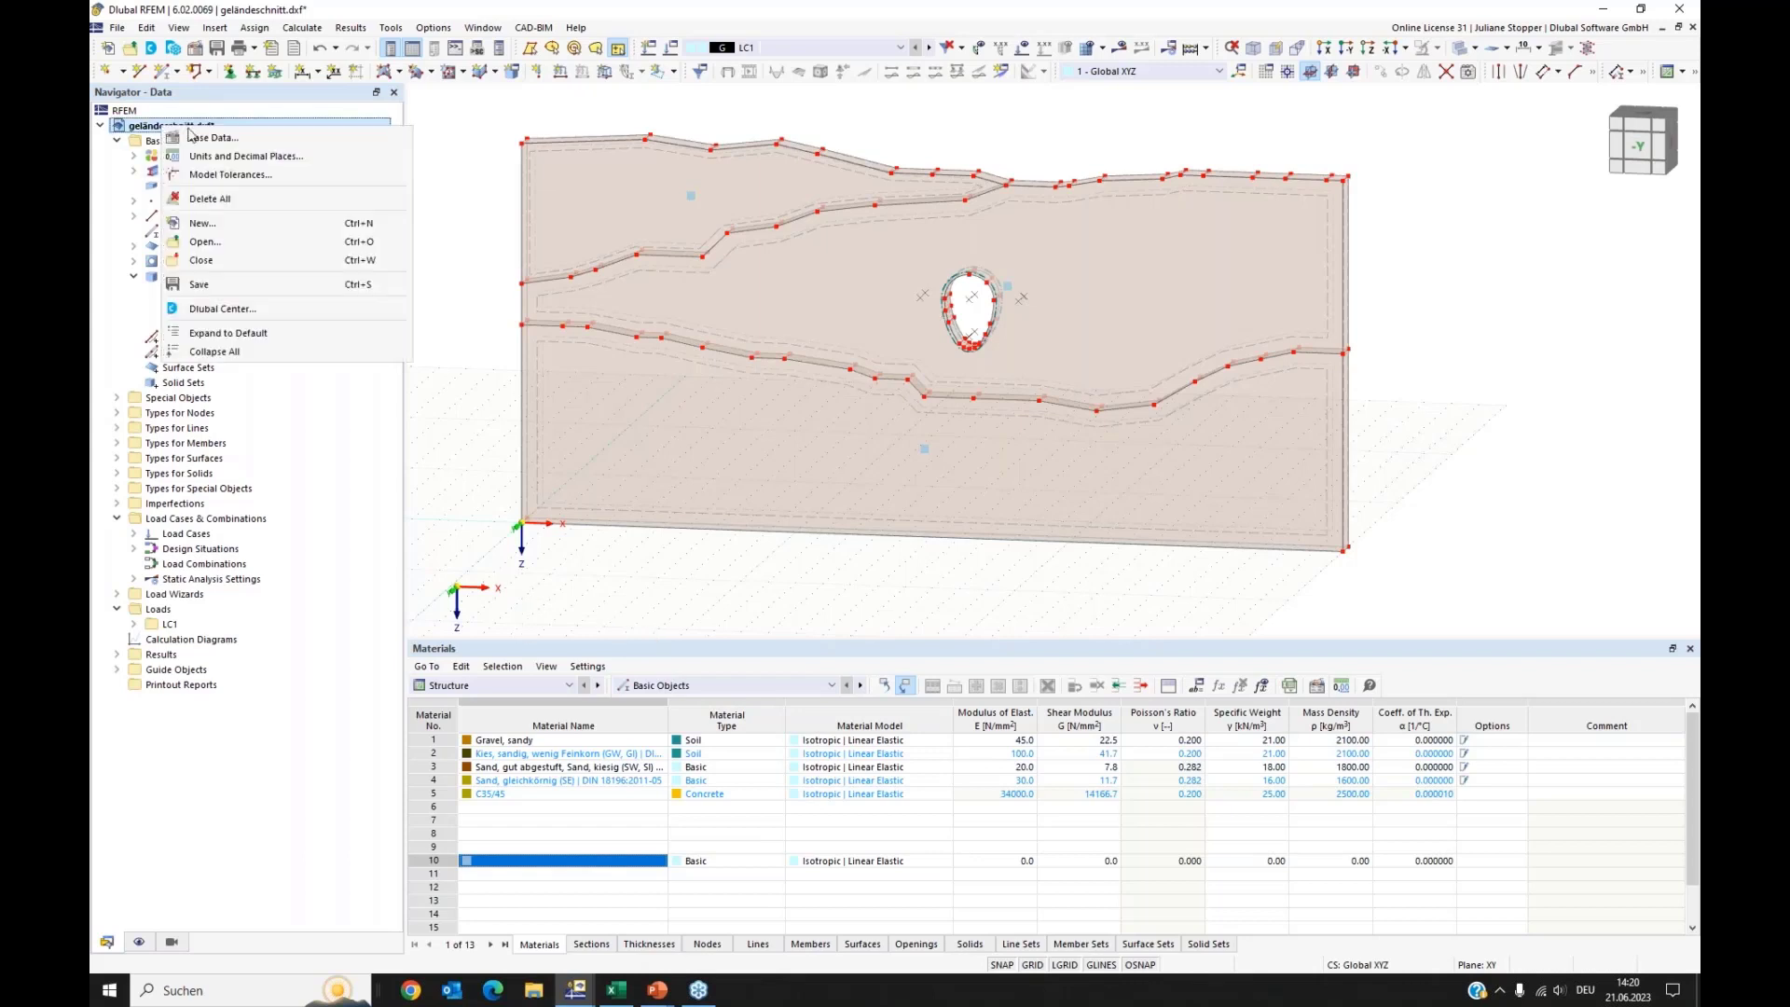
left_click(200, 137)
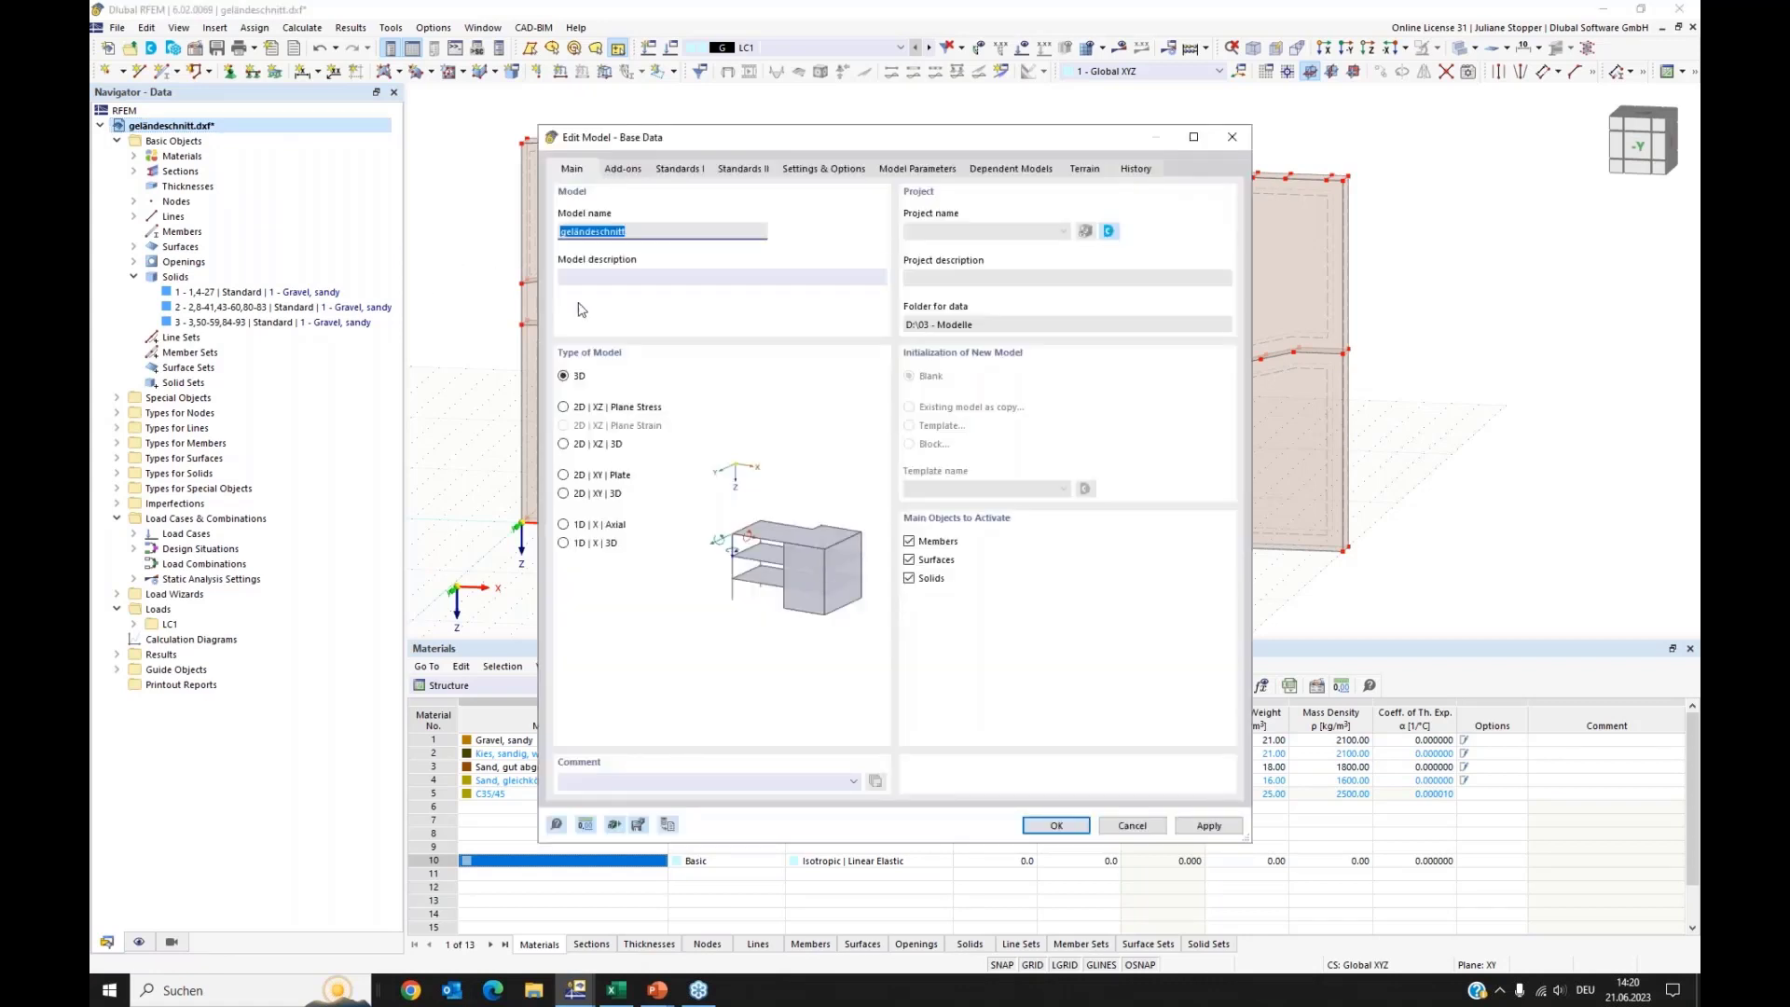
left_click(623, 171)
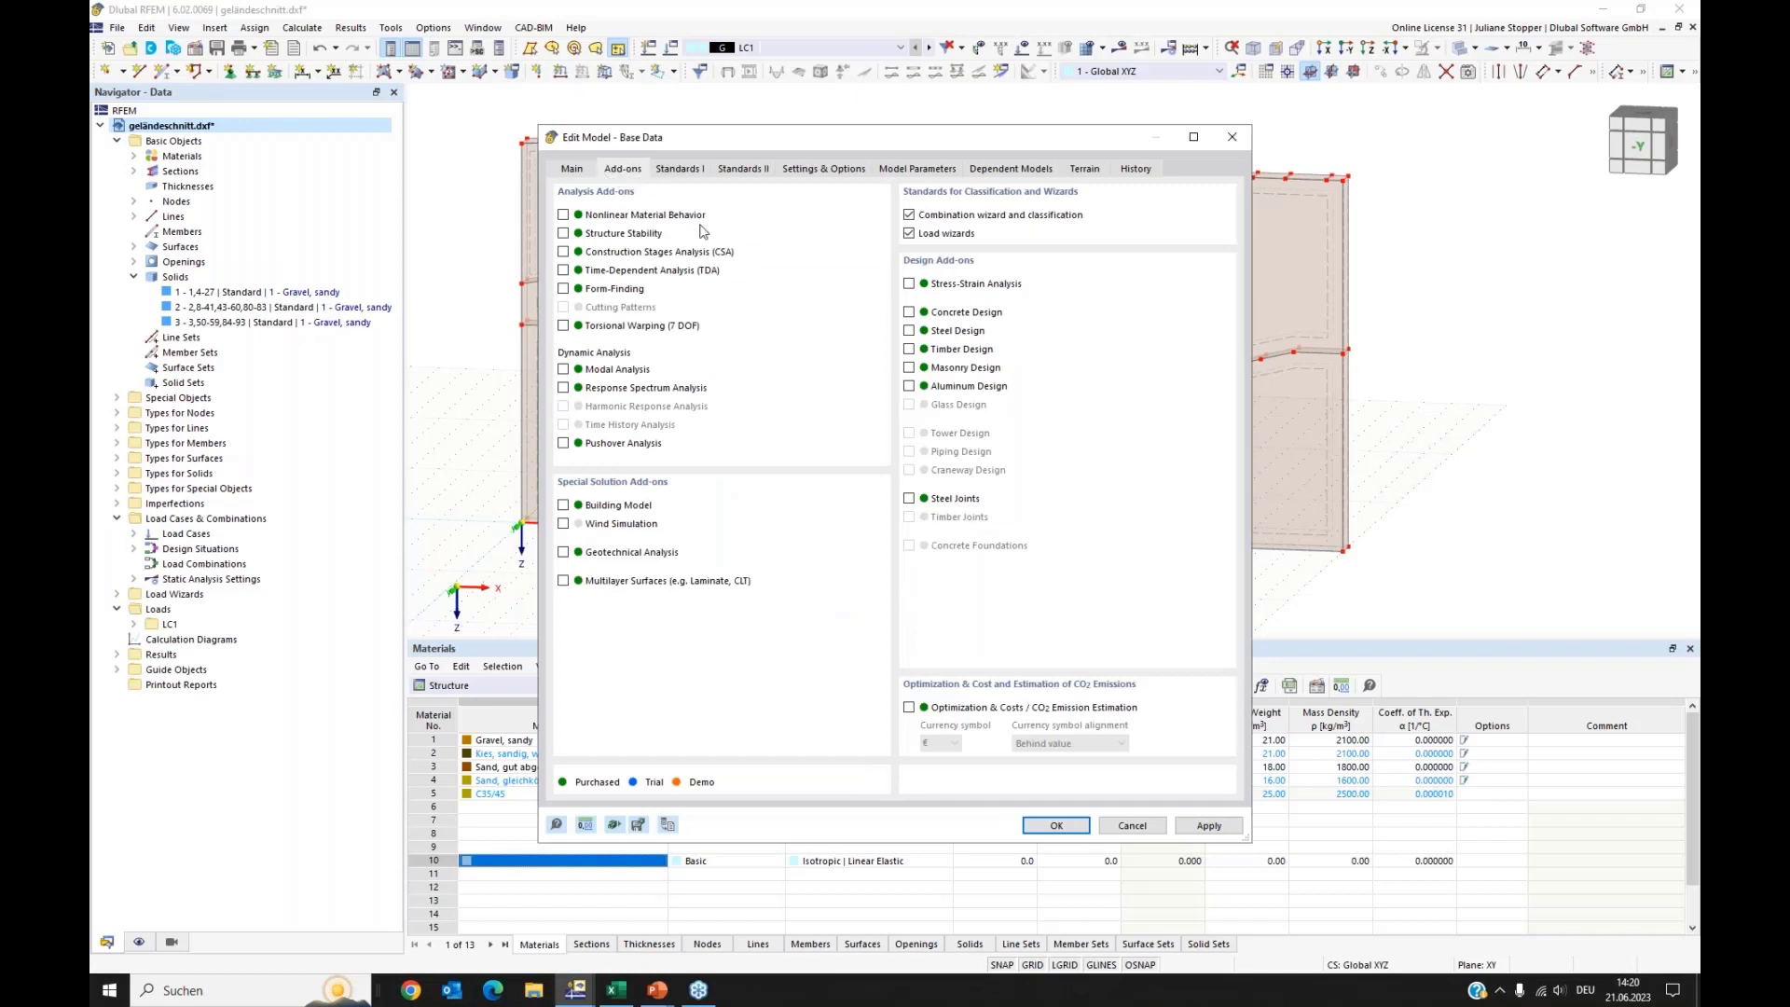
left_click(564, 553)
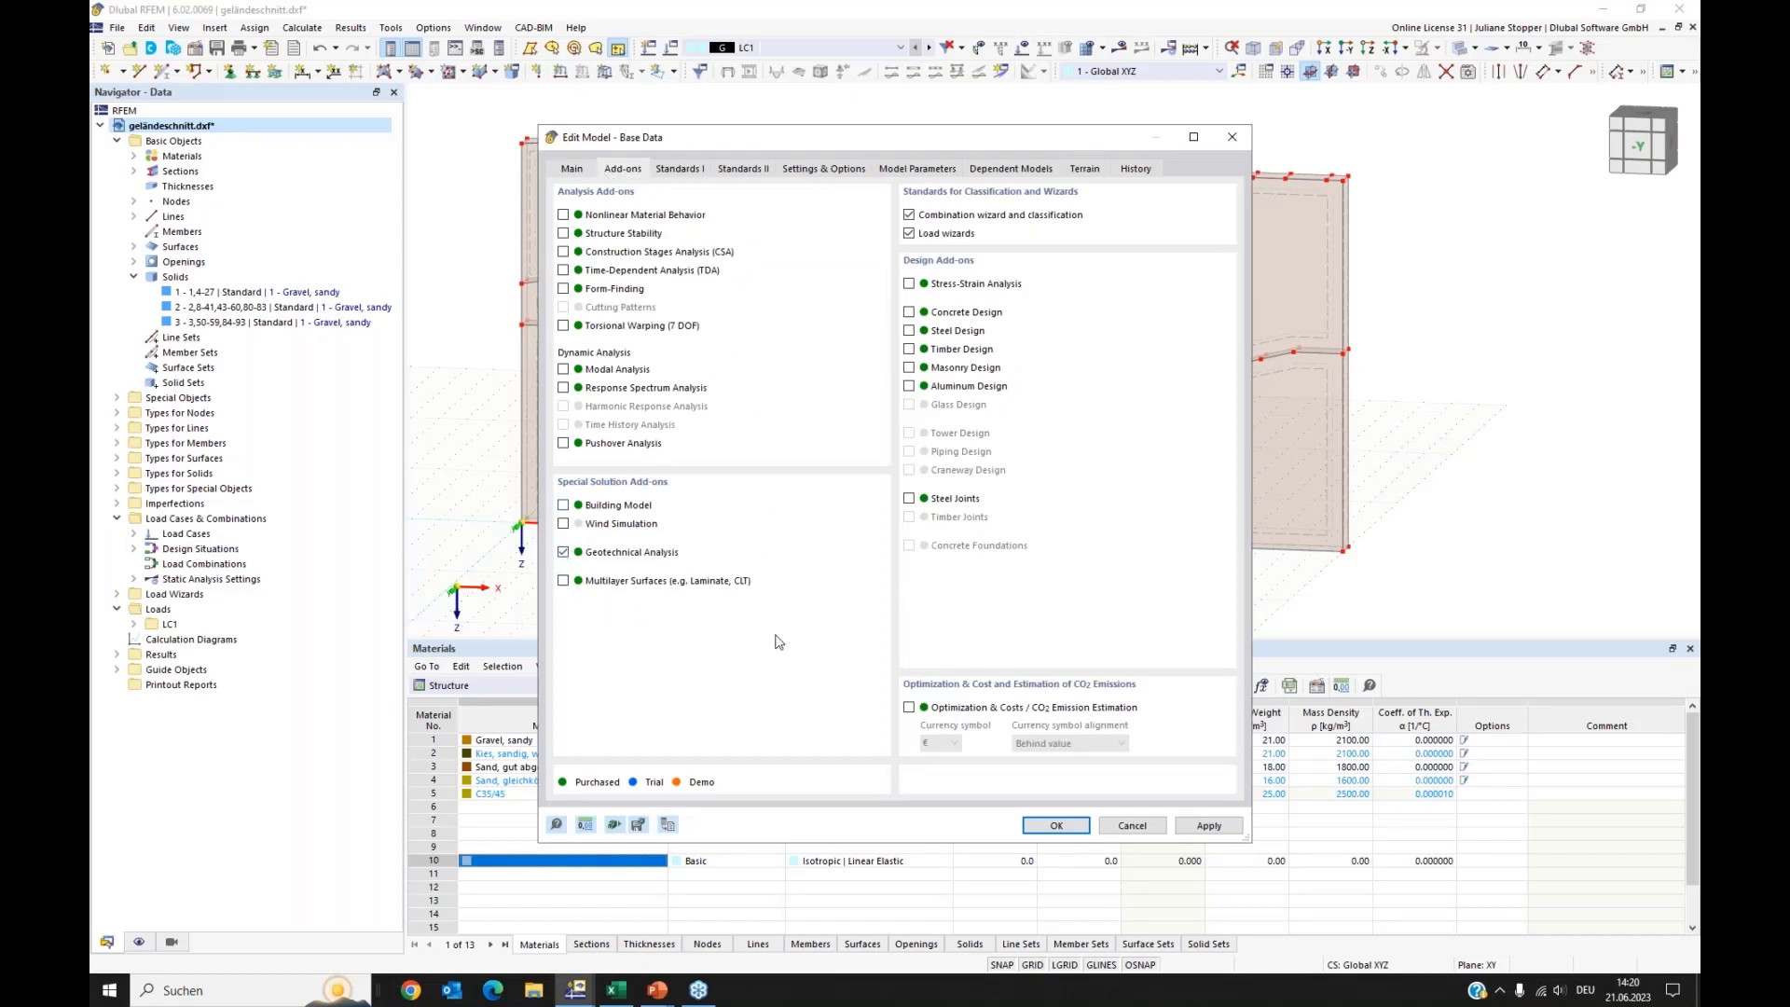
left_click(1044, 825)
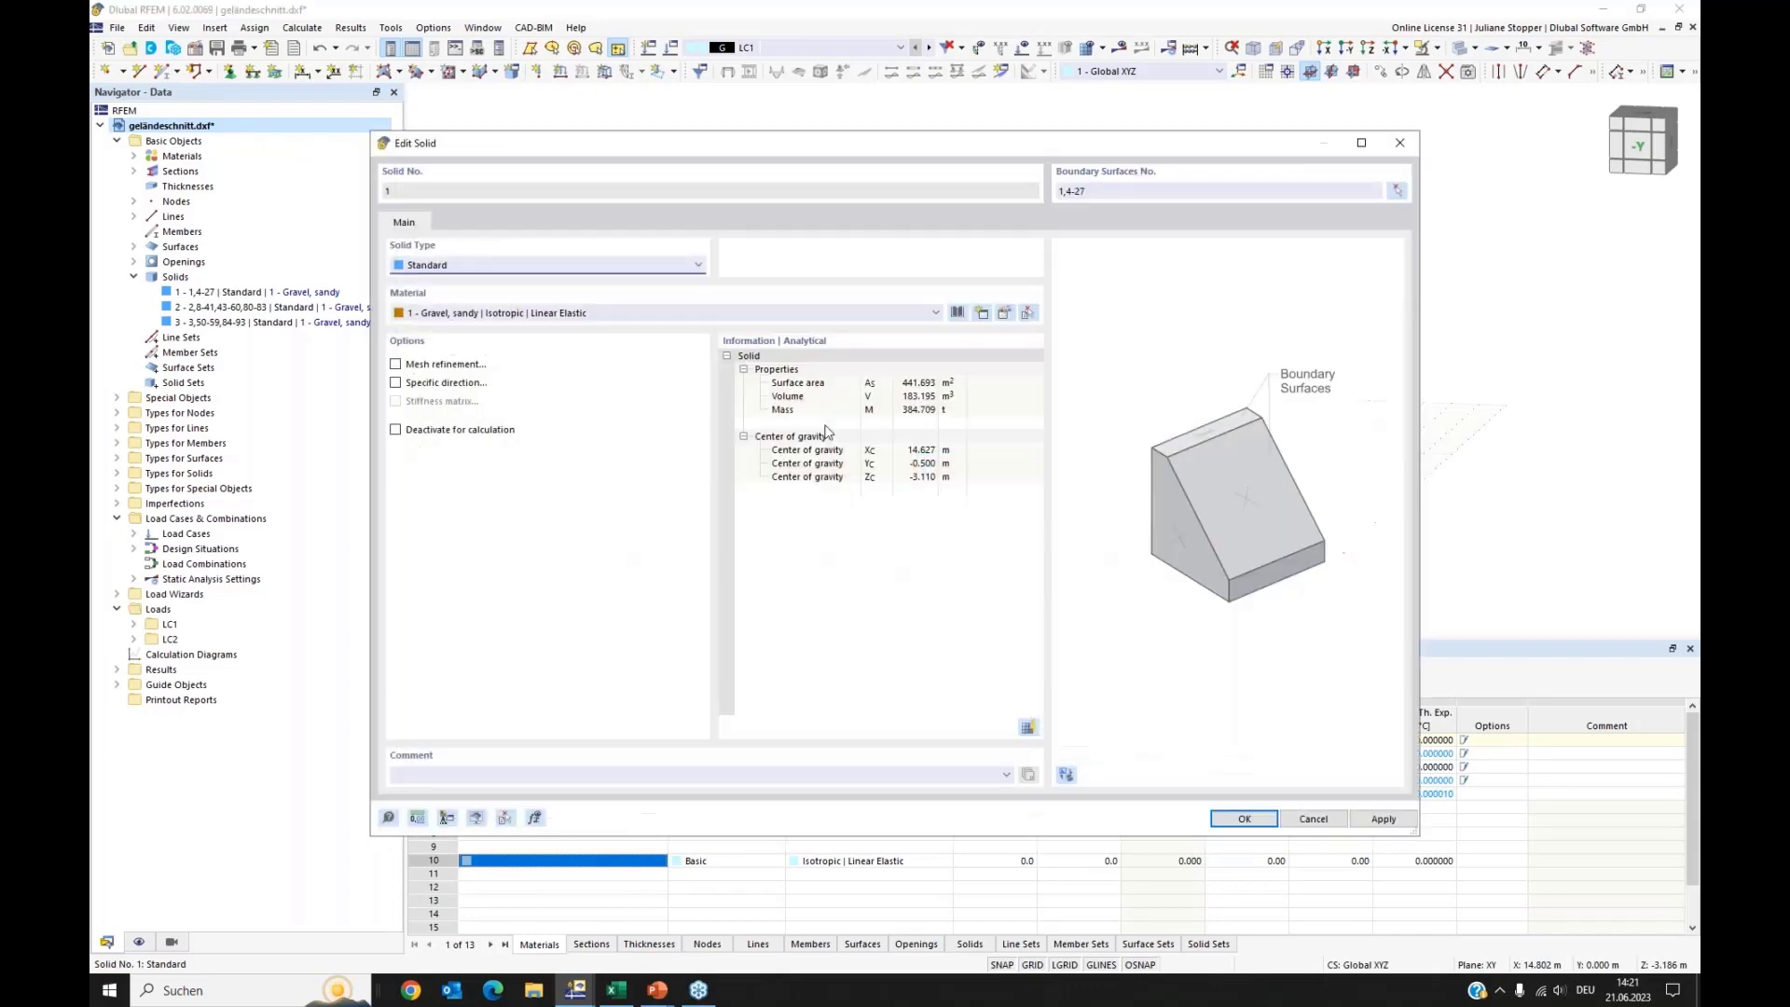
Step: Set the lowest terrain layer, solid 1, to solid type Soil with material 1 - Gravel, sandy
left_click(457, 266)
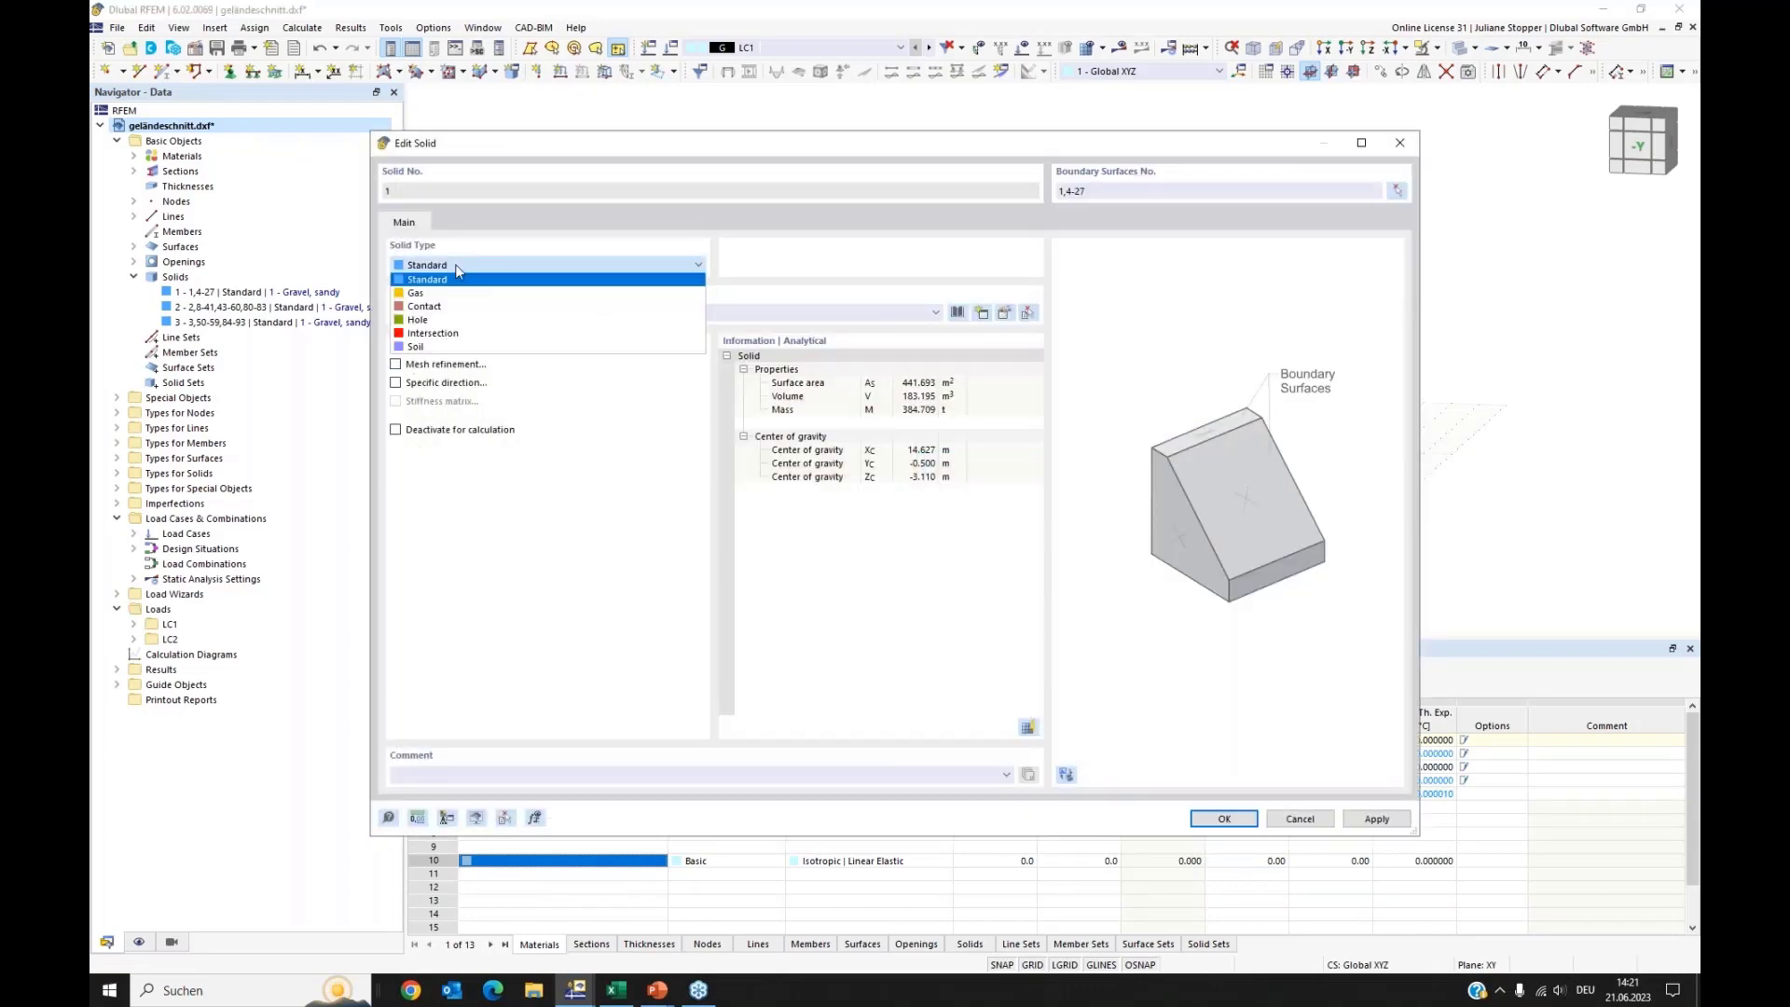
left_click(418, 345)
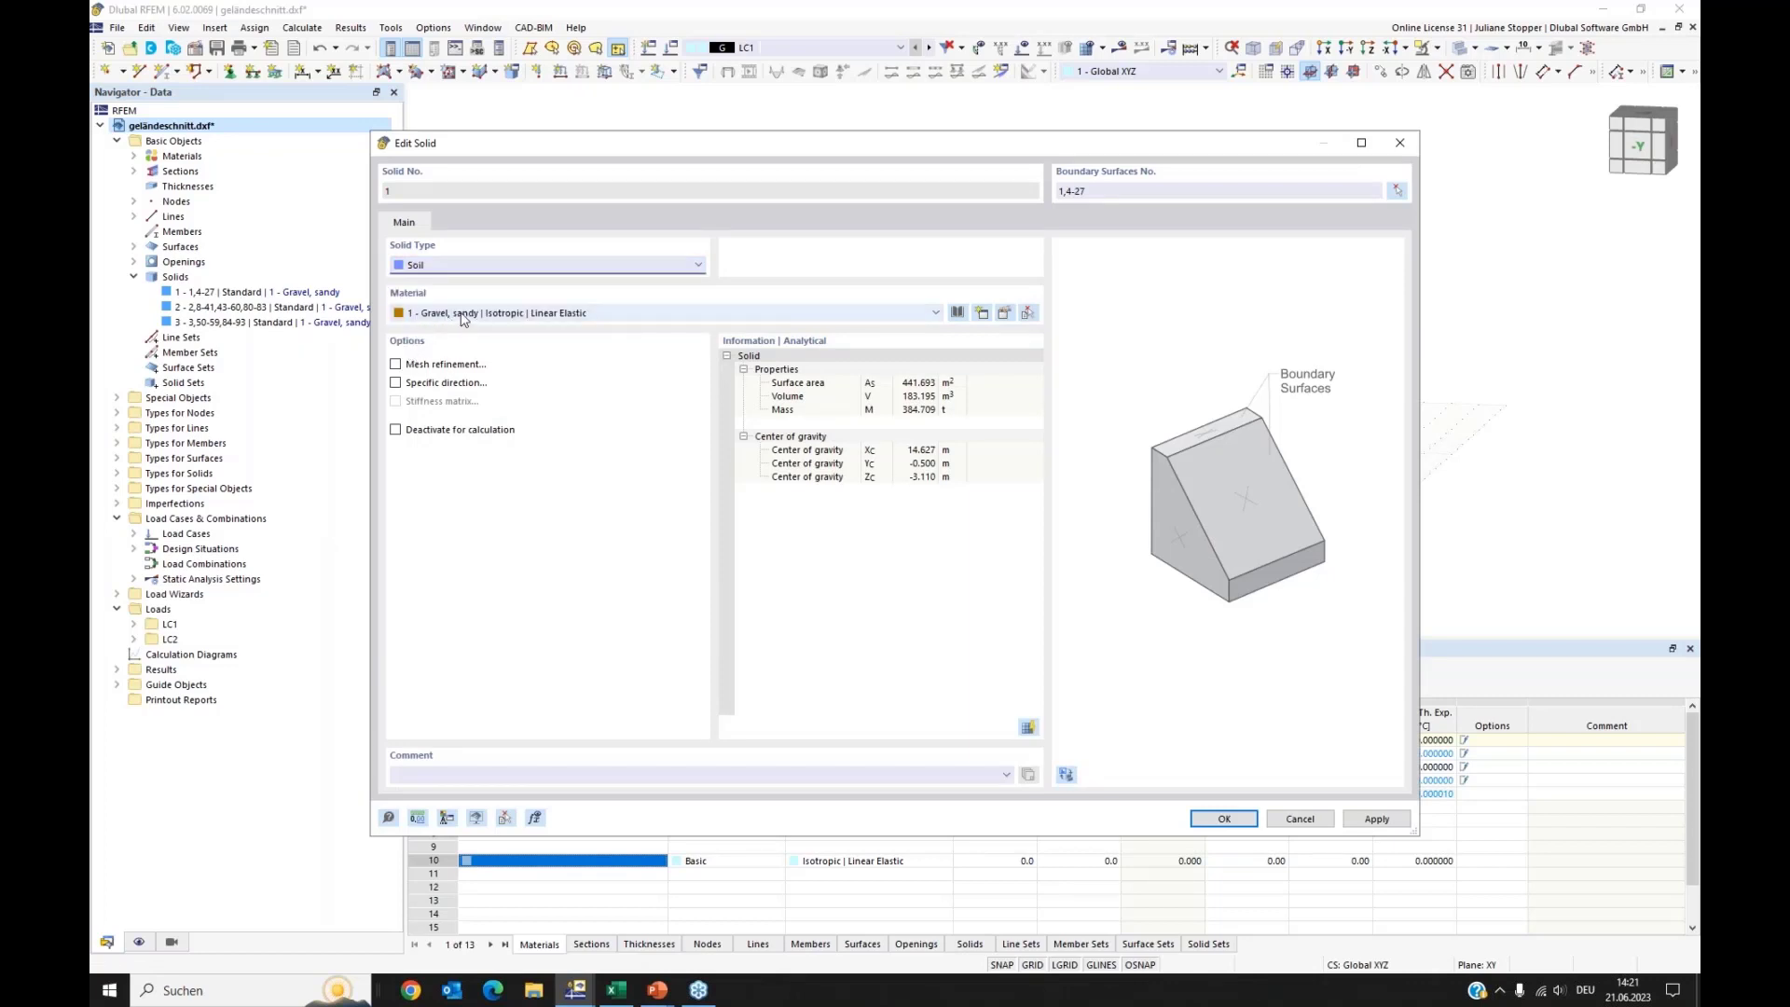
left_click(463, 315)
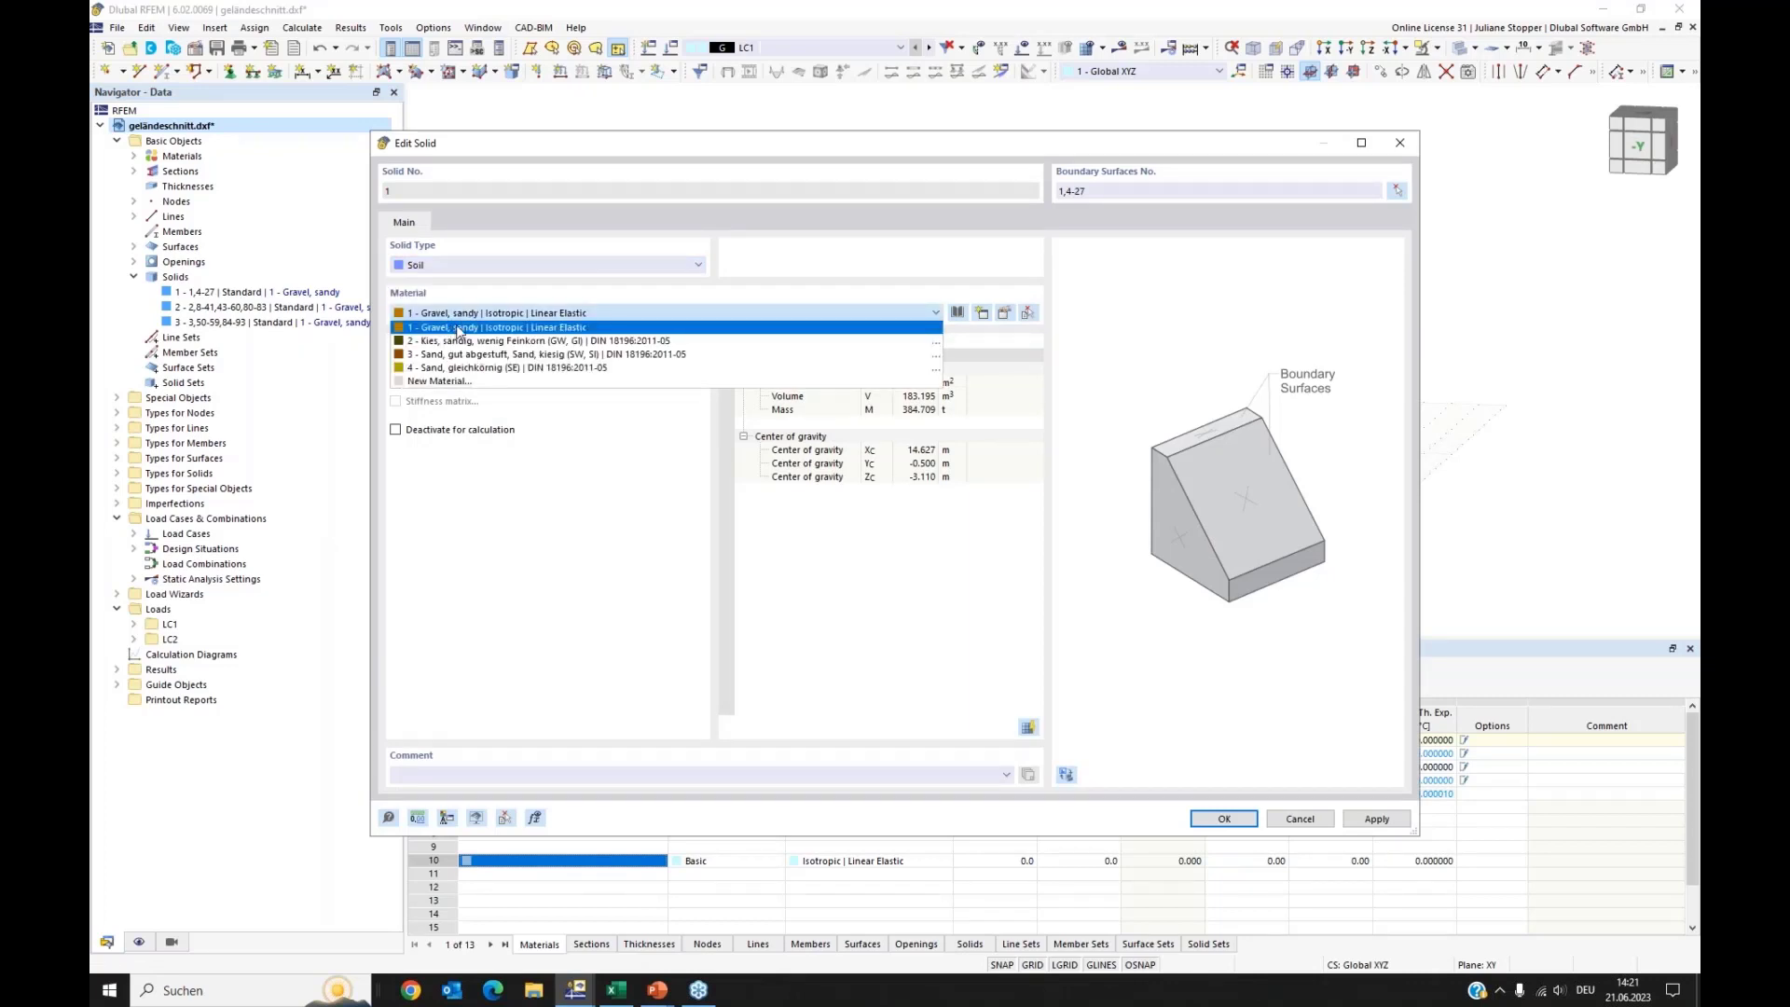
left_click(458, 329)
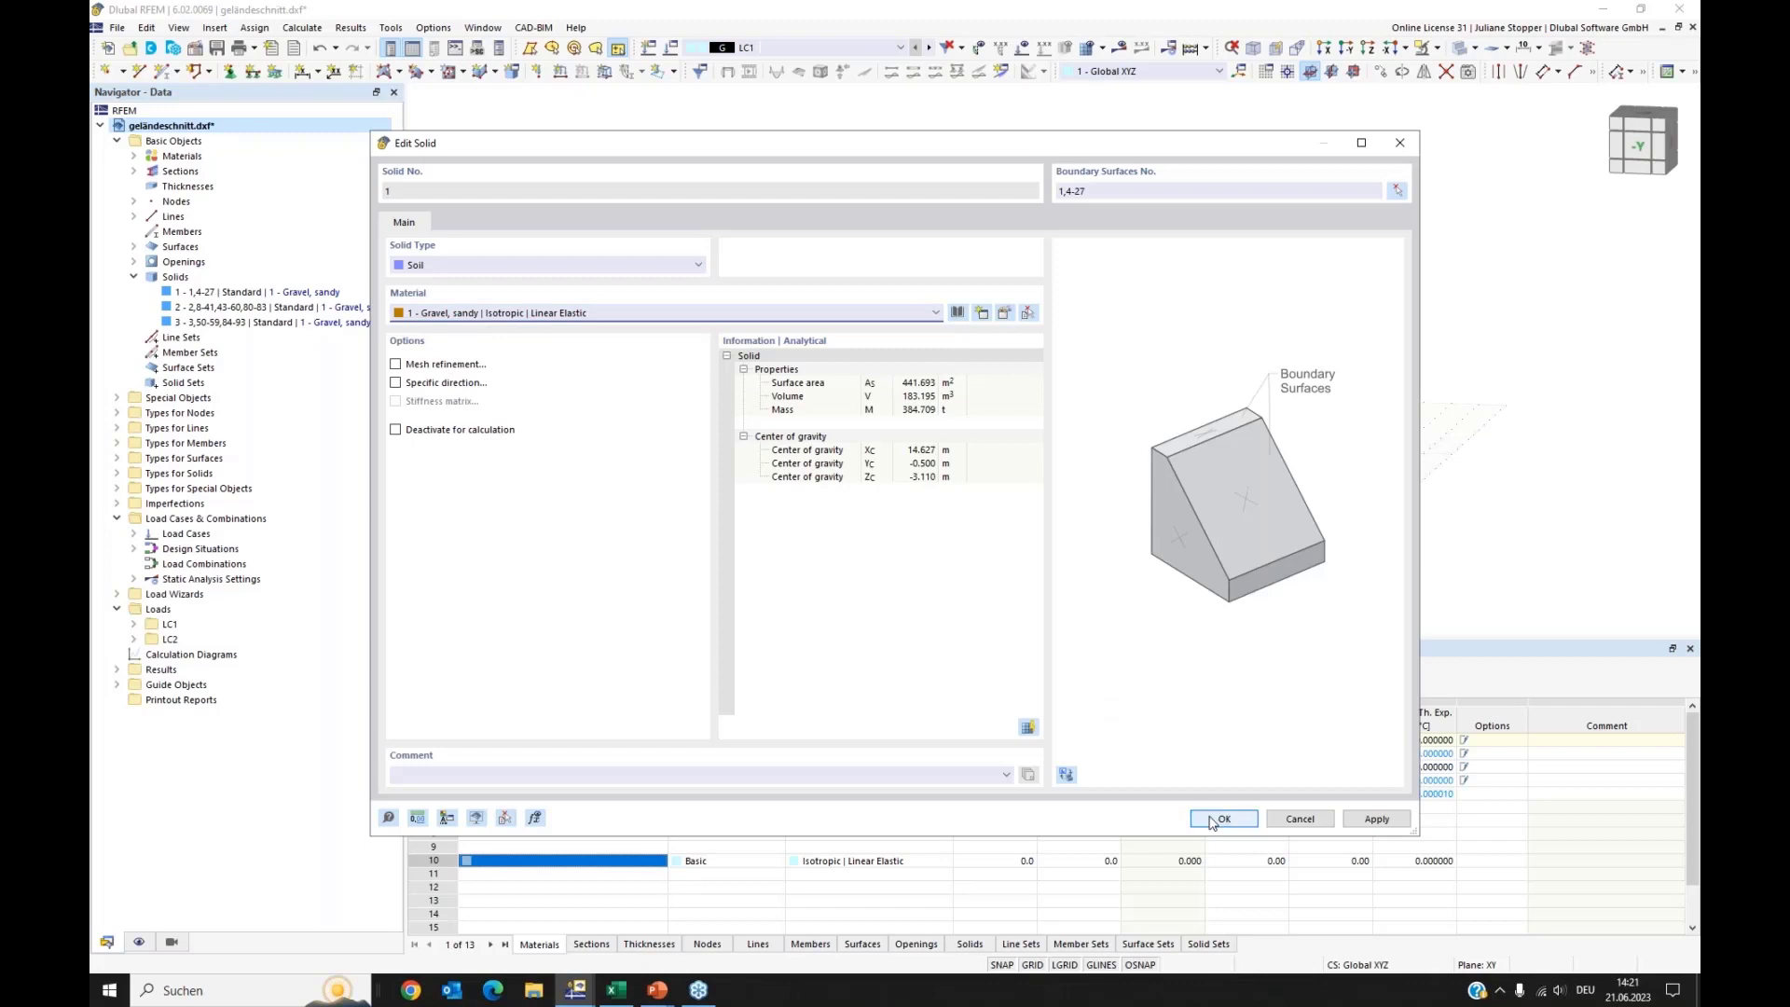
key("Return")
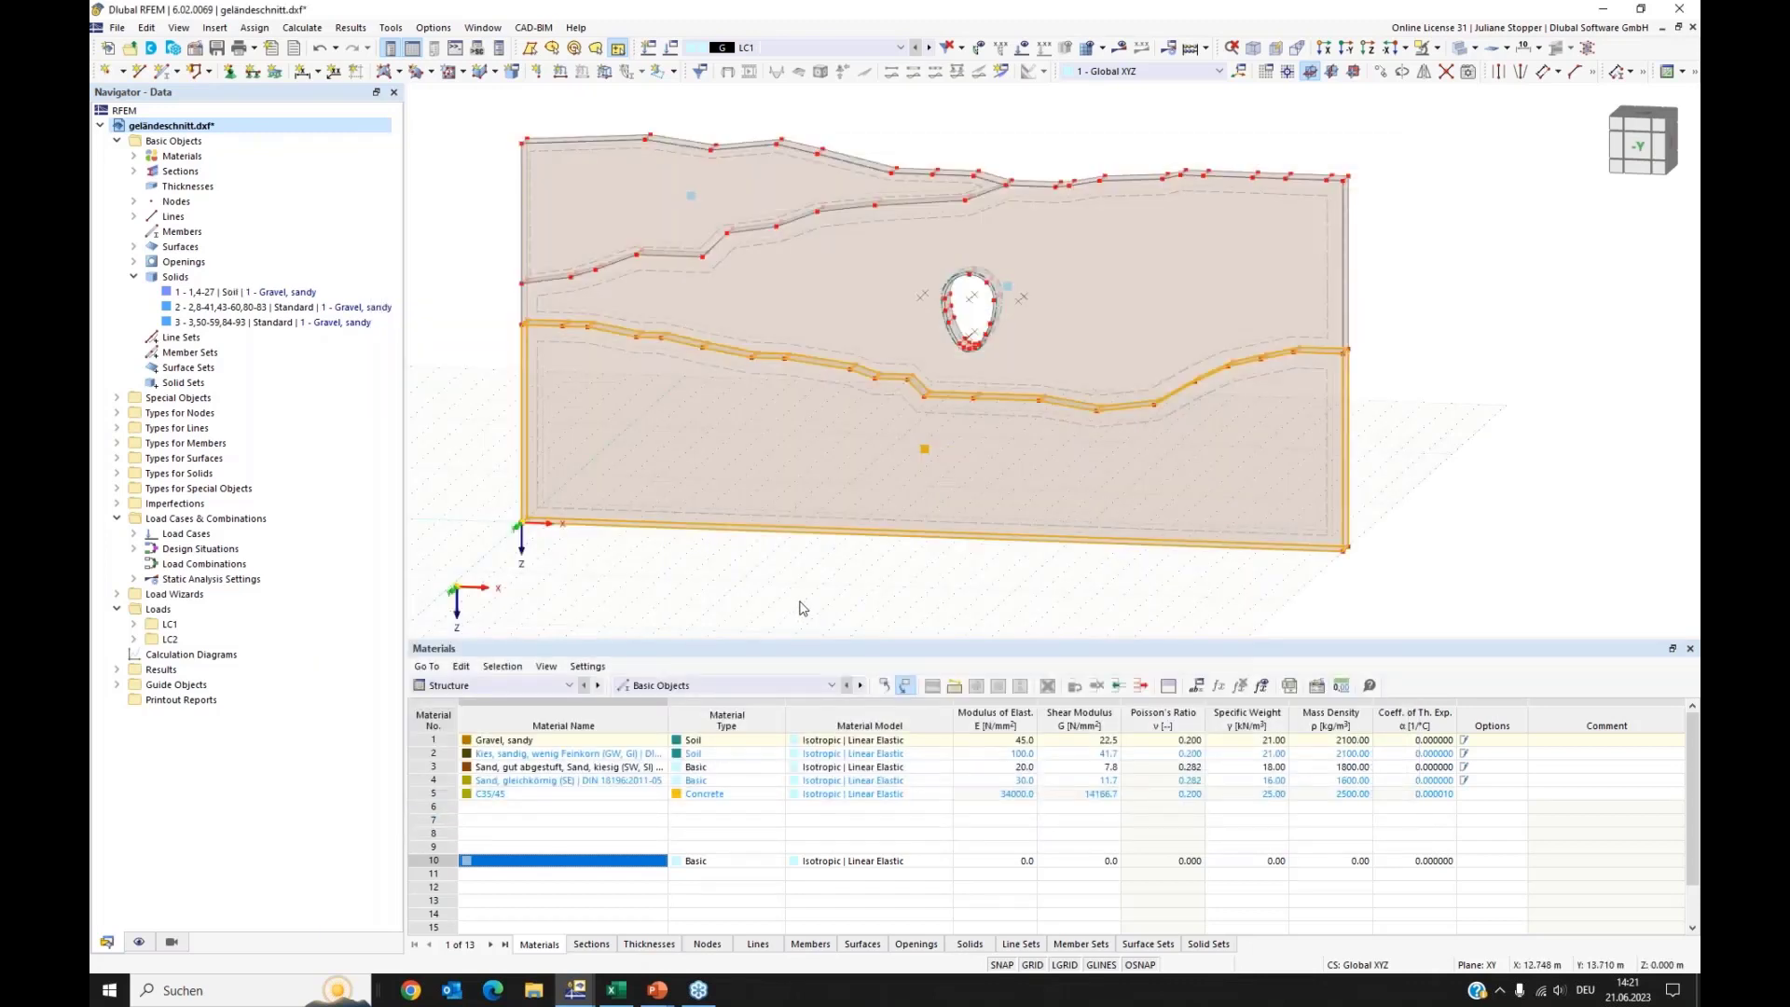
left_click(809, 608)
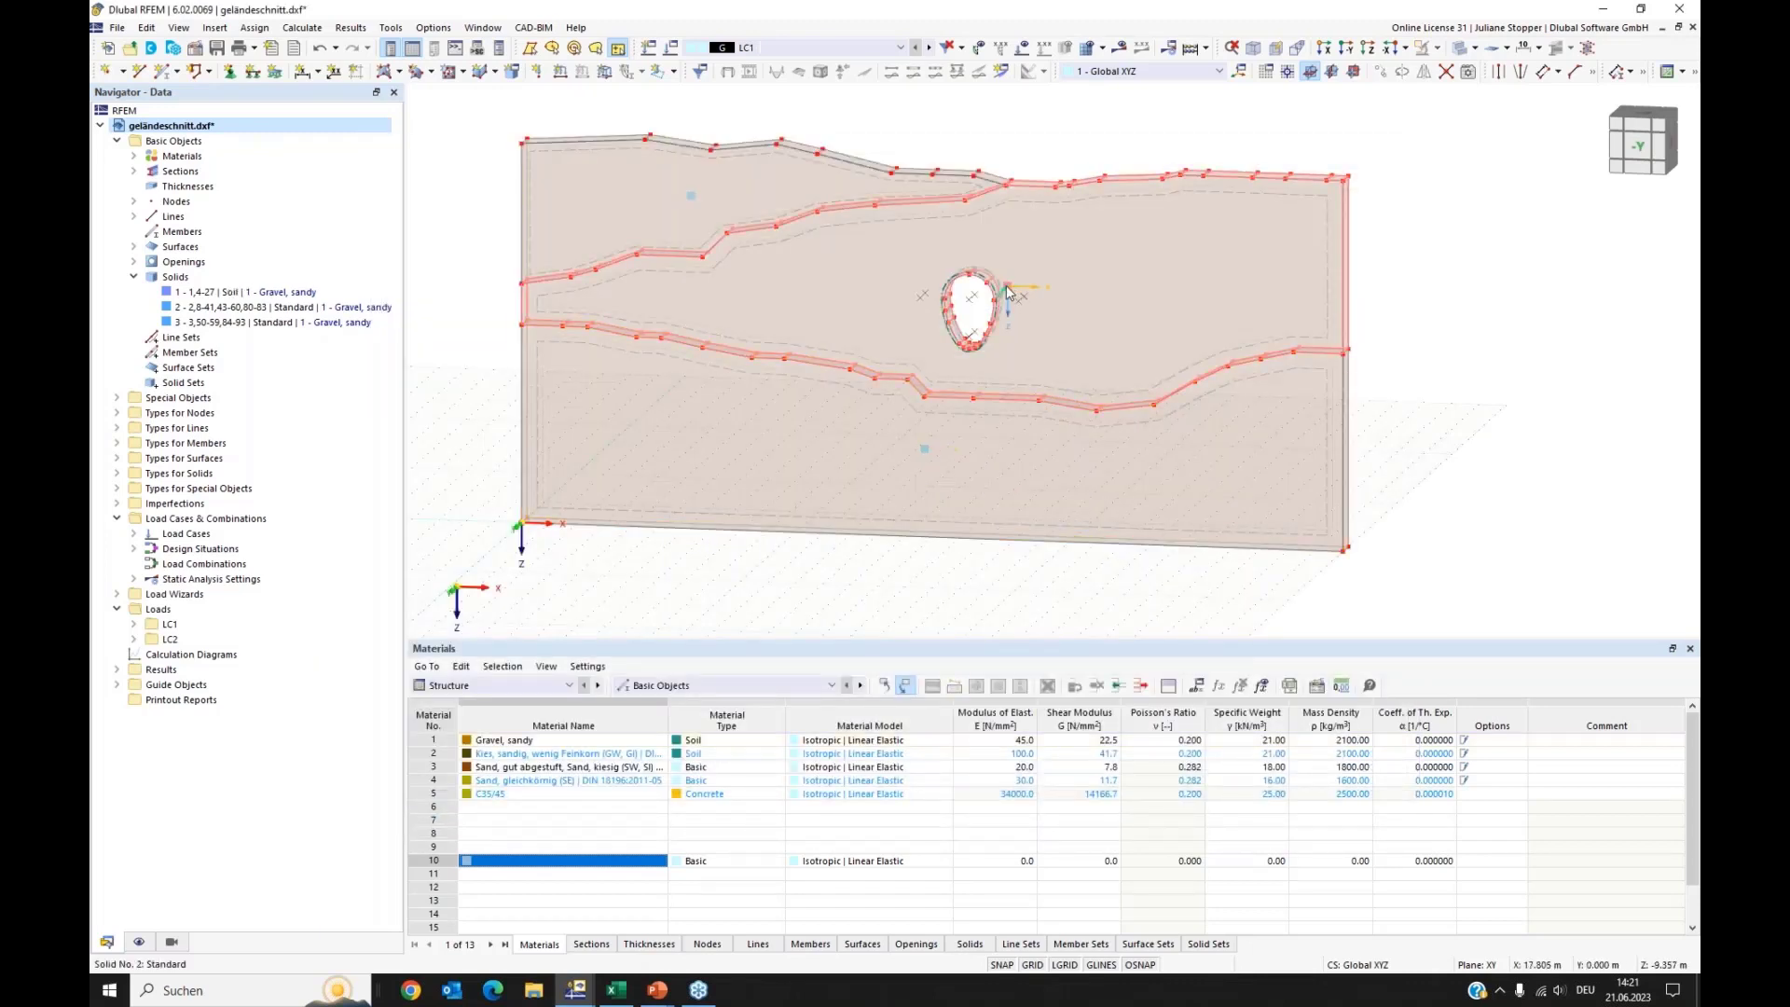
Step: Change the middle layer around the tunnel, solid 2, to type Soil with material 3 - Sand, gut abgestuft, Sand, kiesig (SW, SI)
double_click(1007, 293)
left_click(612, 313)
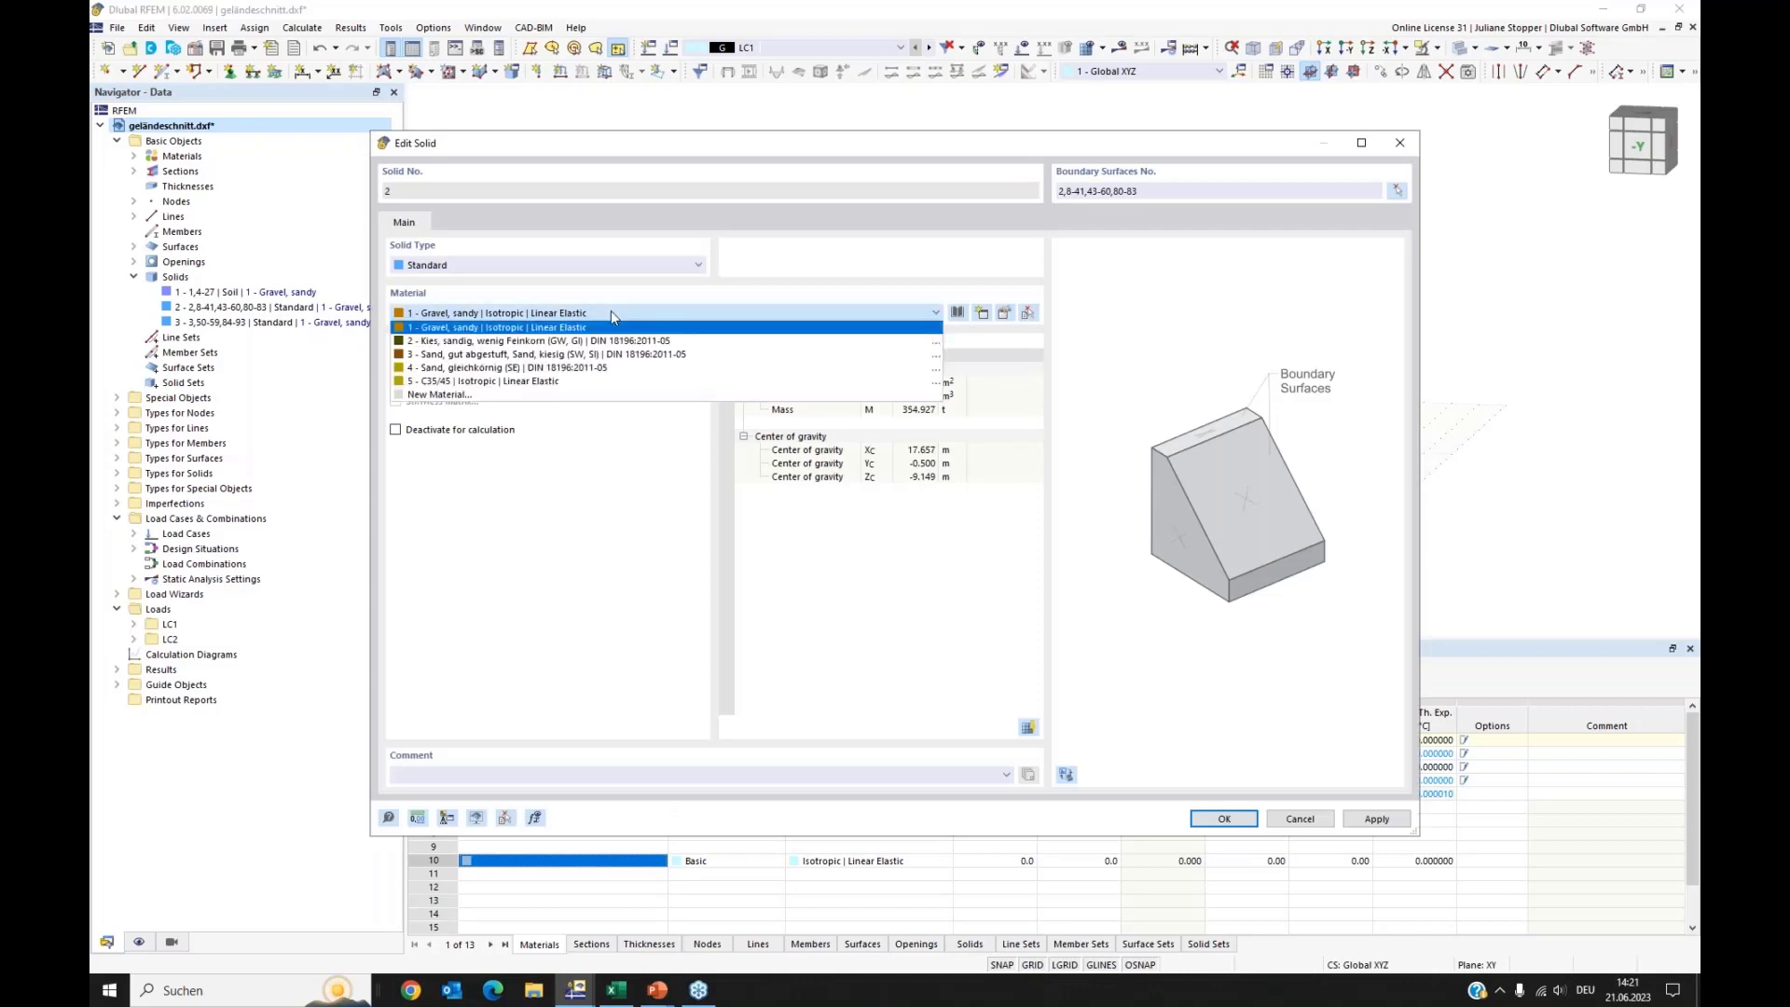
left_click(591, 355)
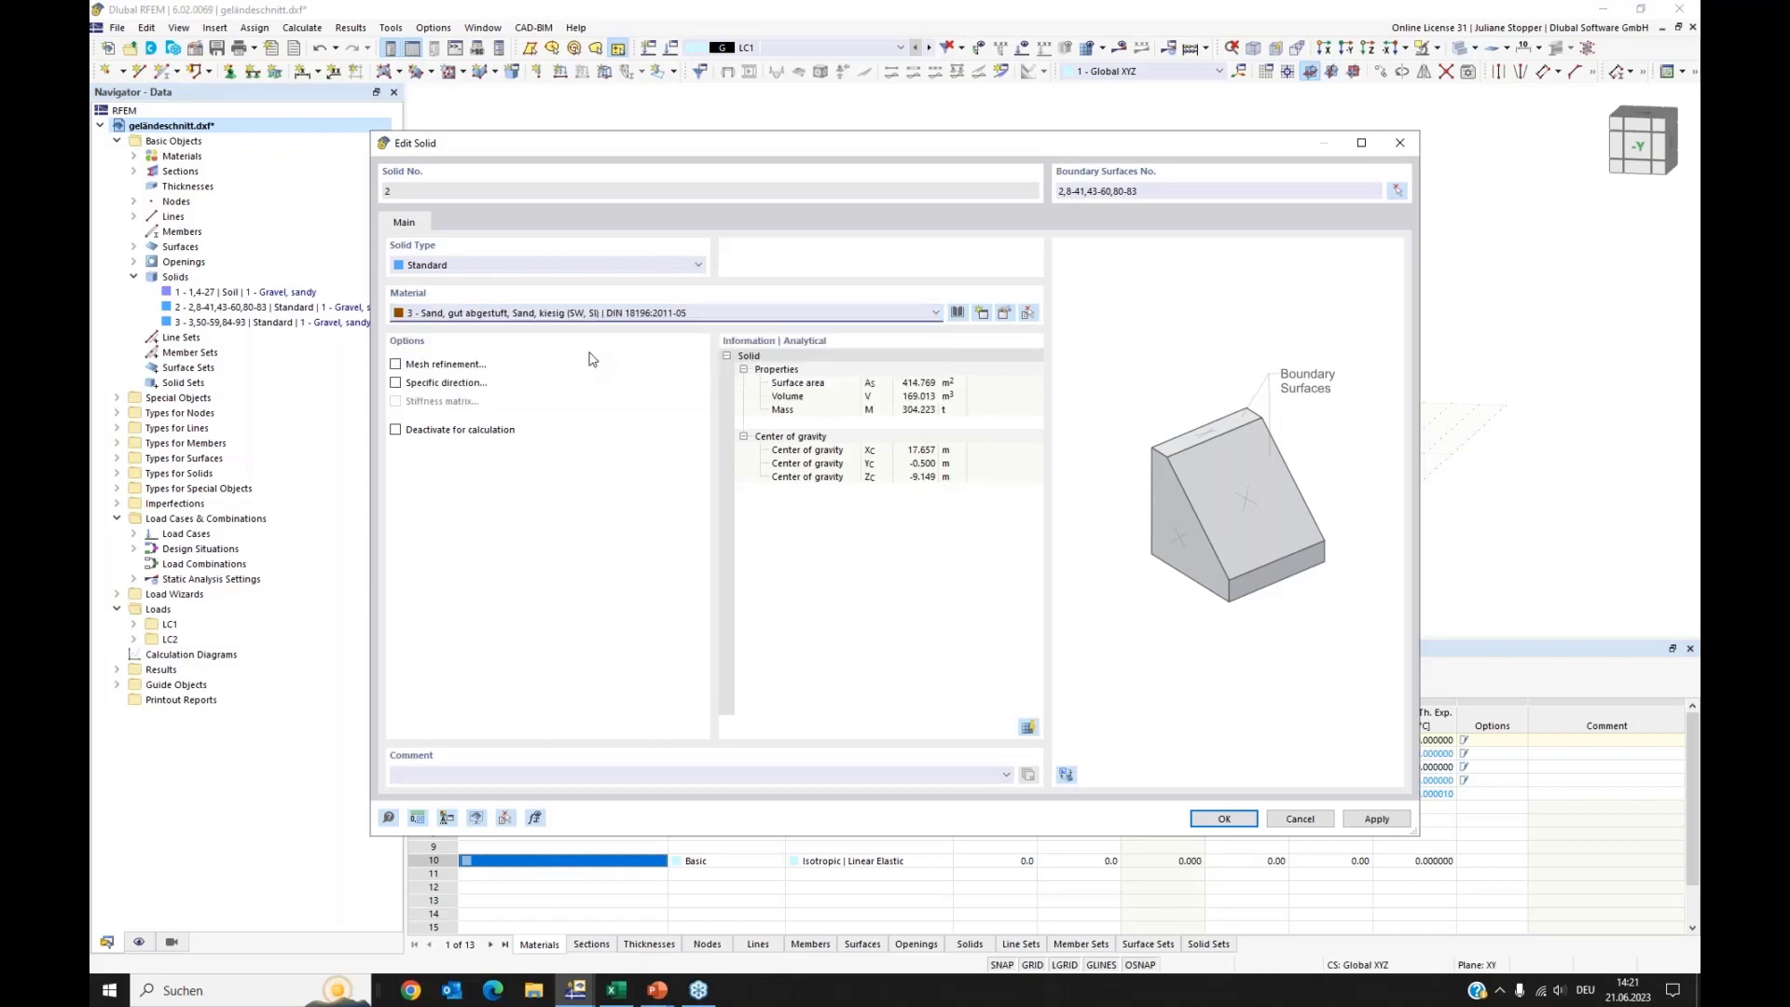
left_click(1224, 818)
double_click(179, 307)
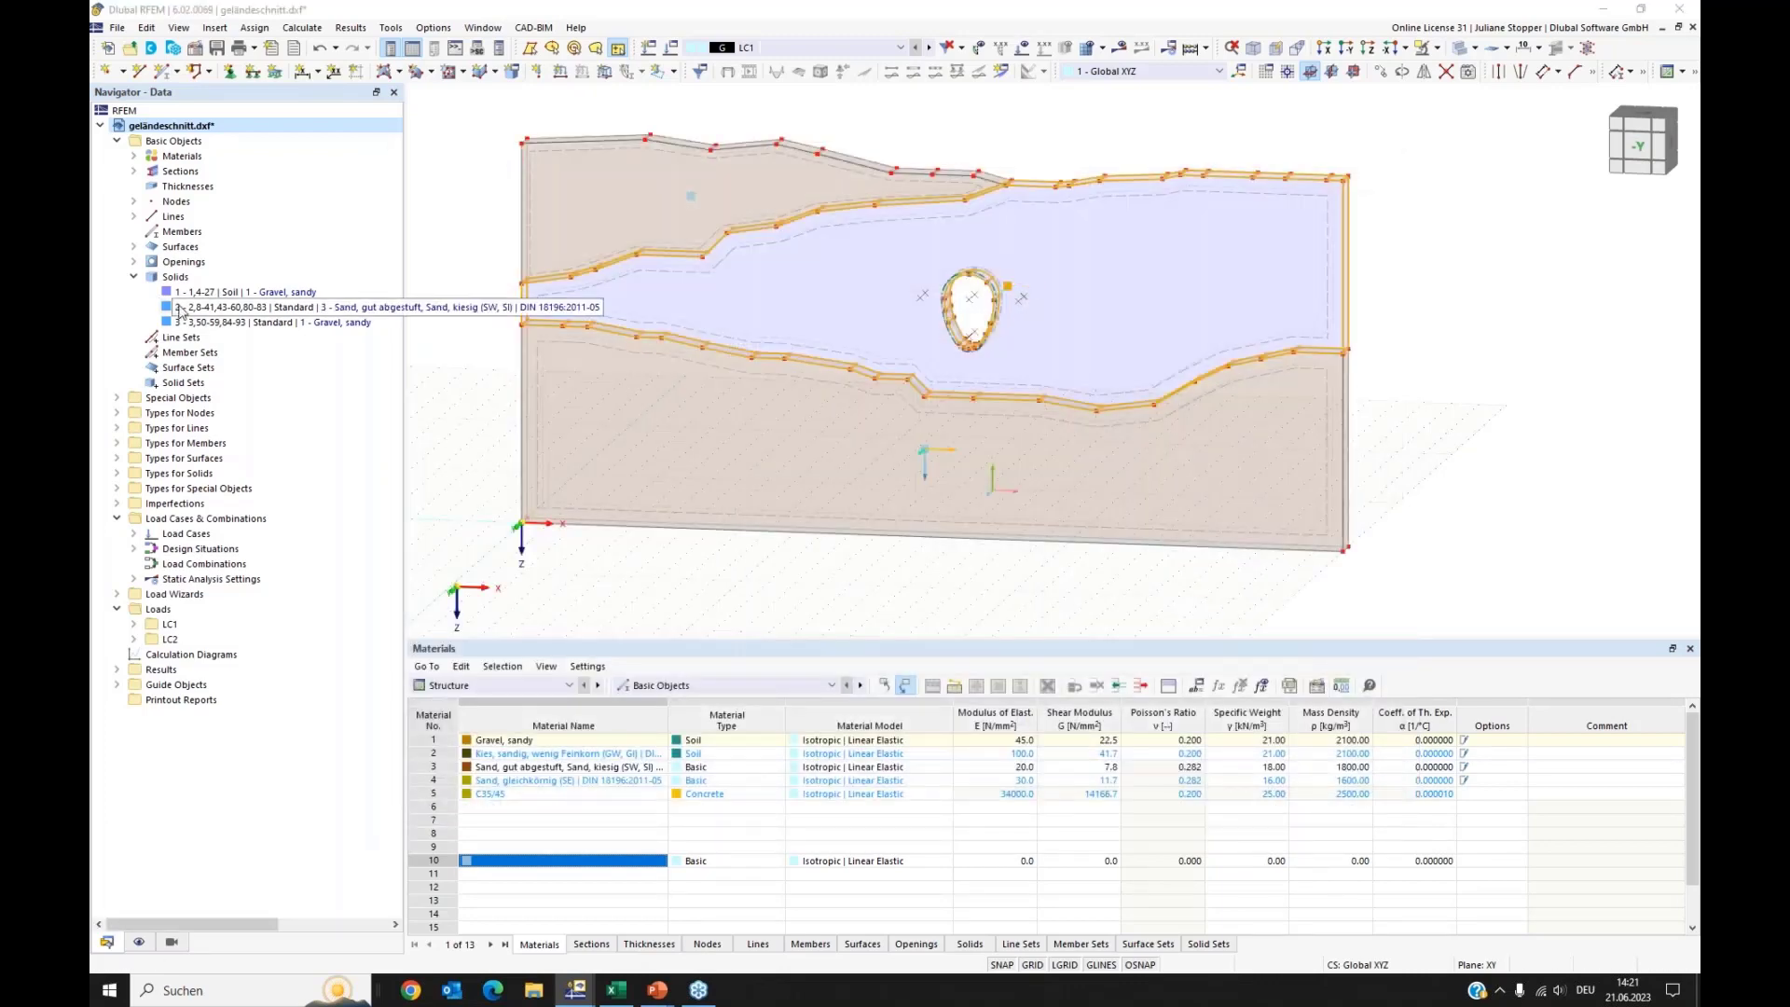
left_click(434, 266)
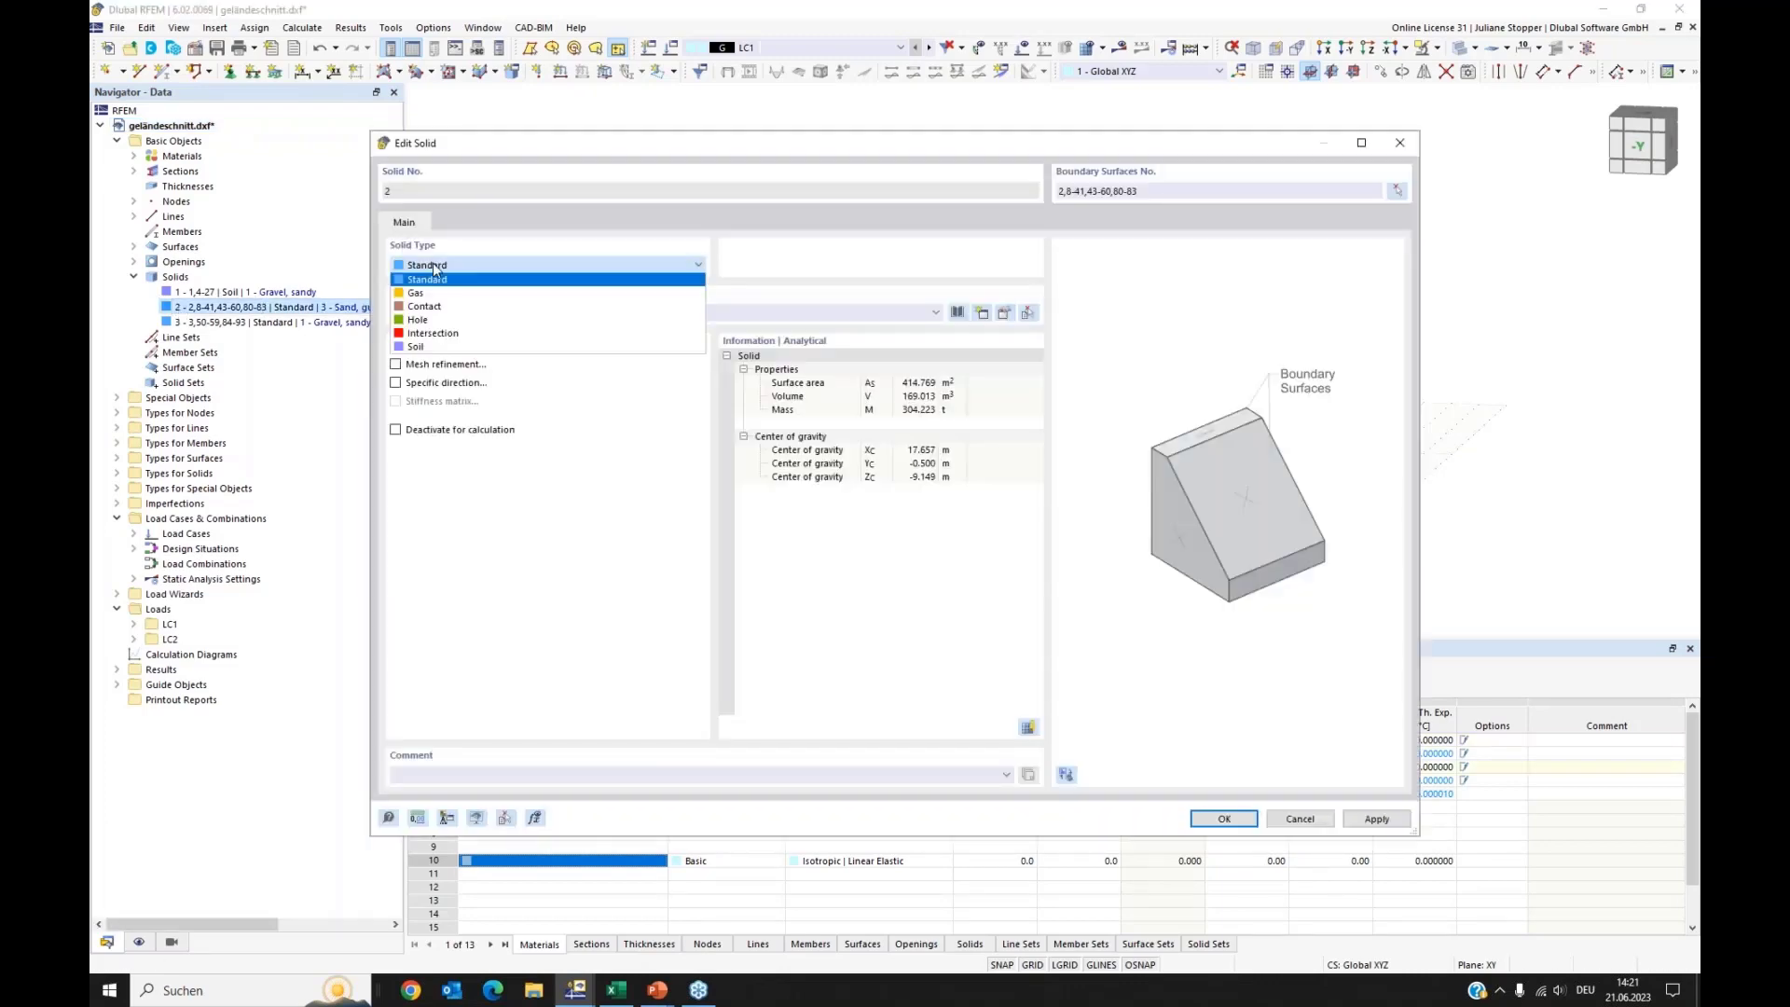
left_click(419, 346)
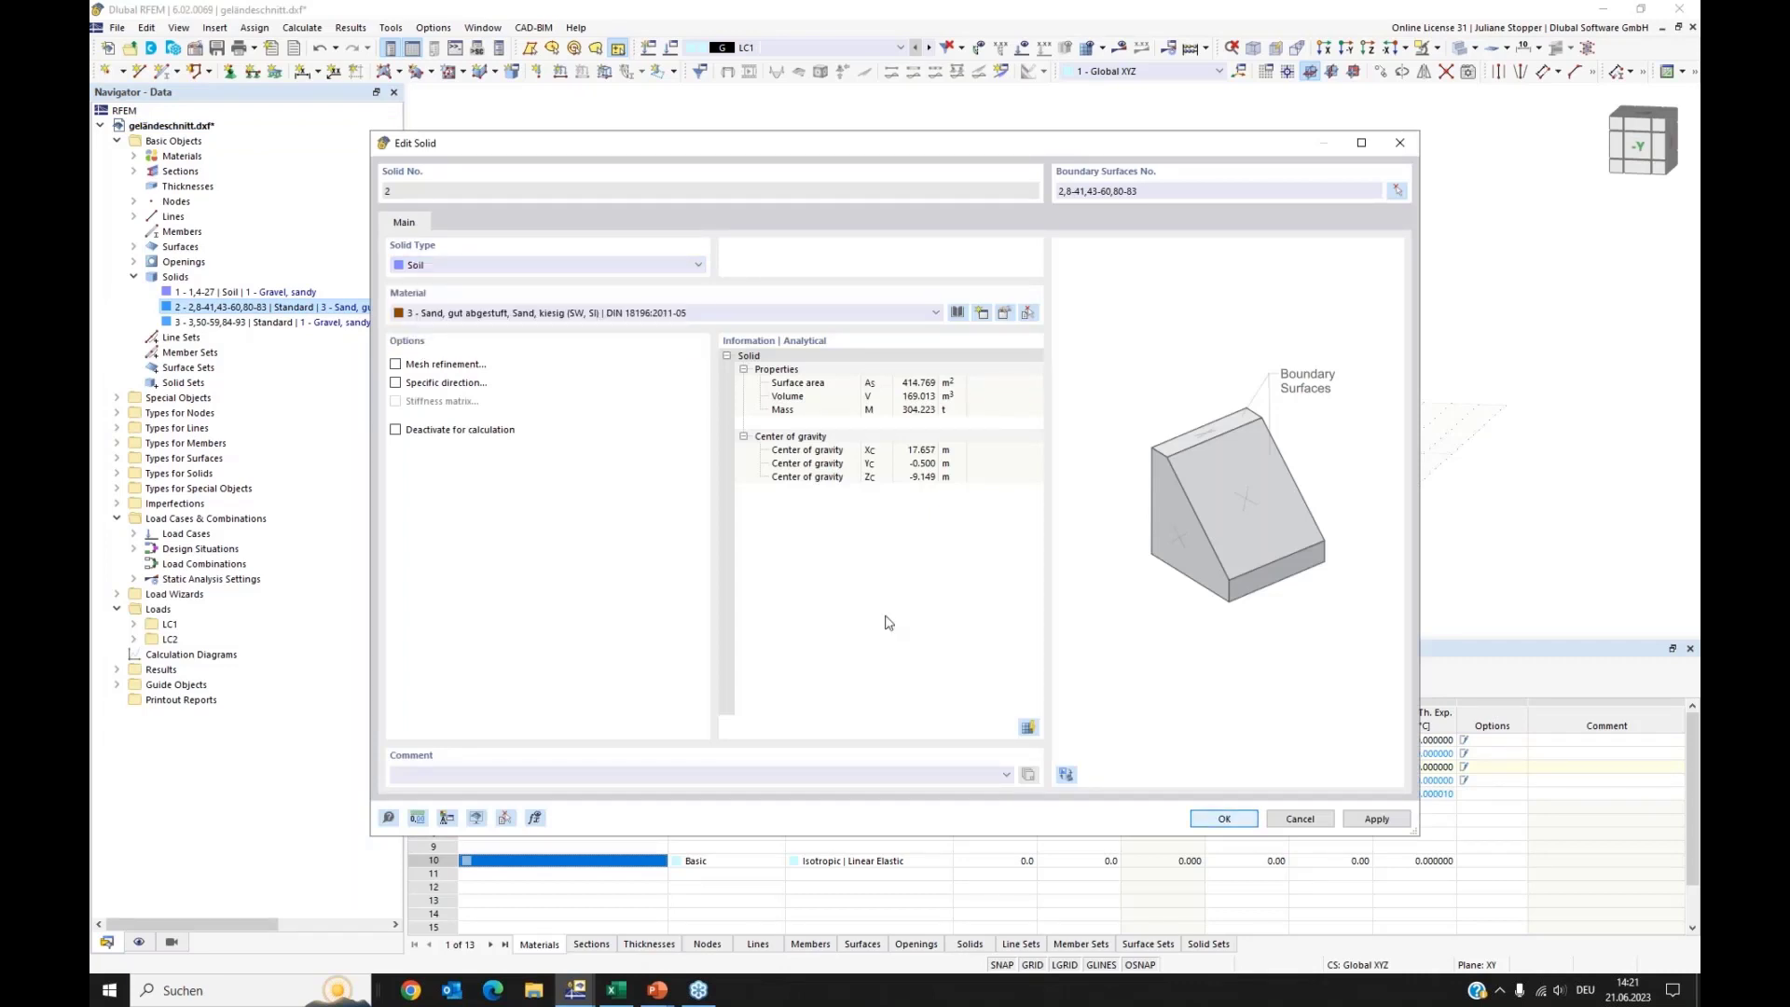
left_click(786, 608)
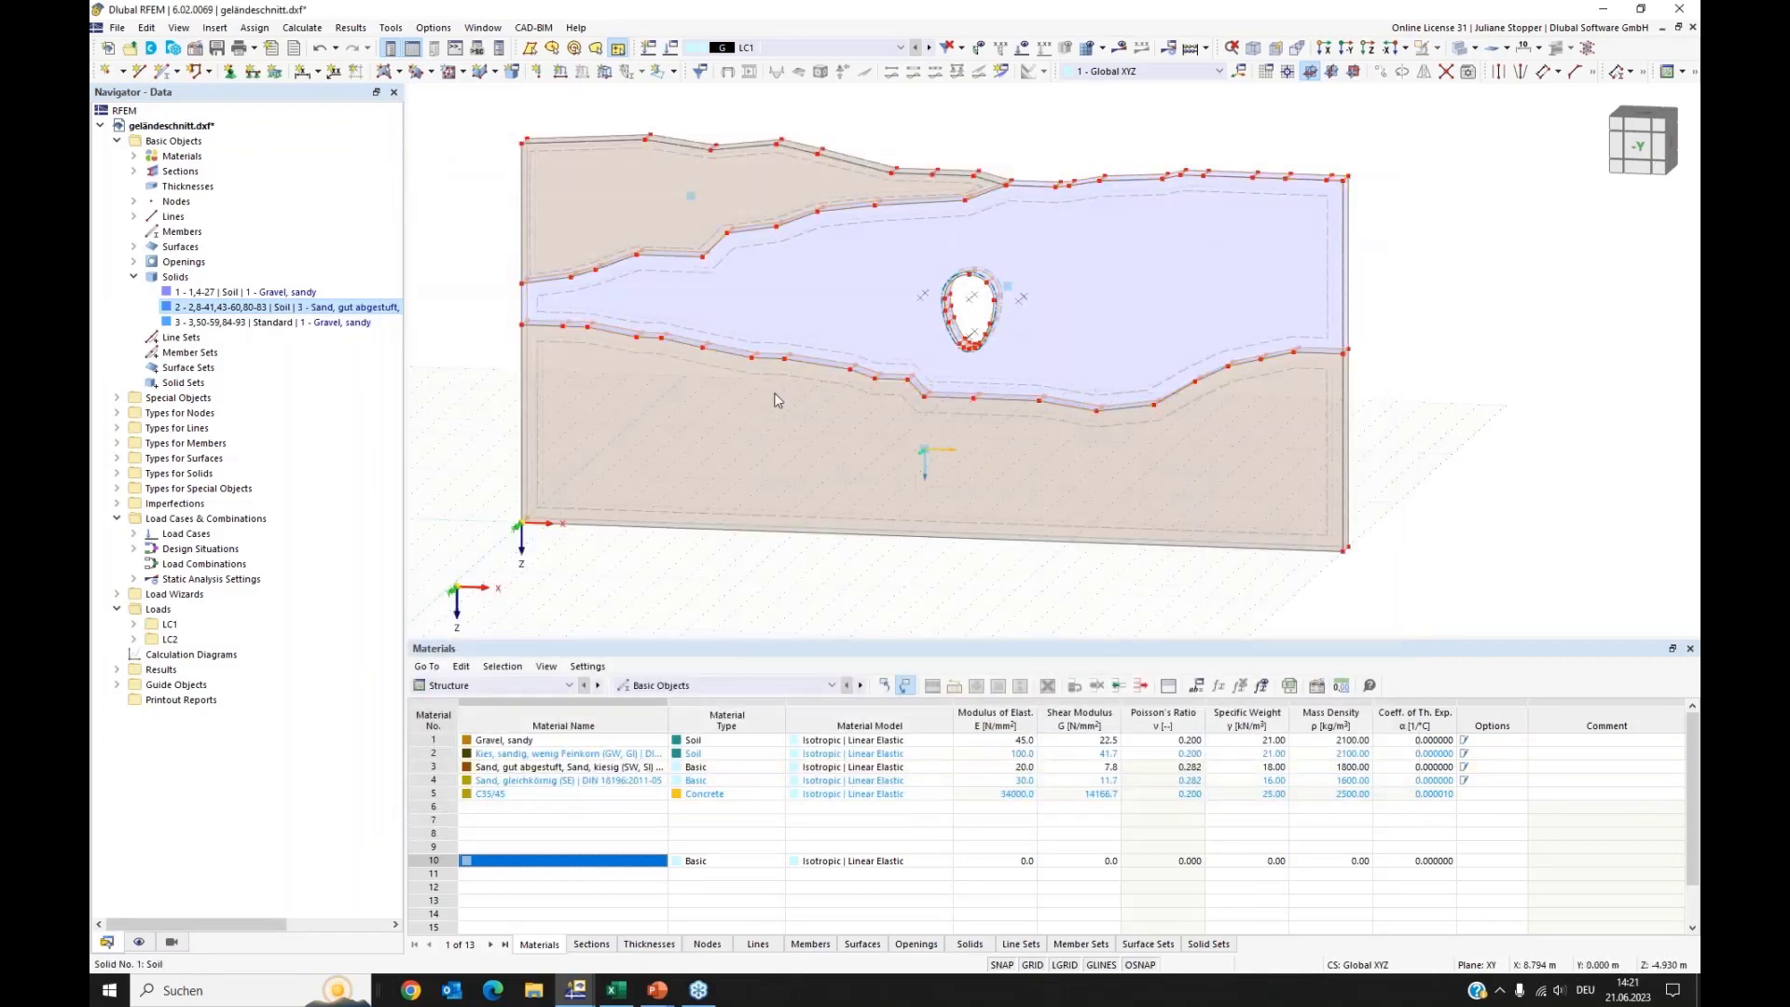
Step: Set the upper terrain layer, solid 3, to type Soil with material 4 - Sand, gleichkörnig (SE)
double_click(690, 202)
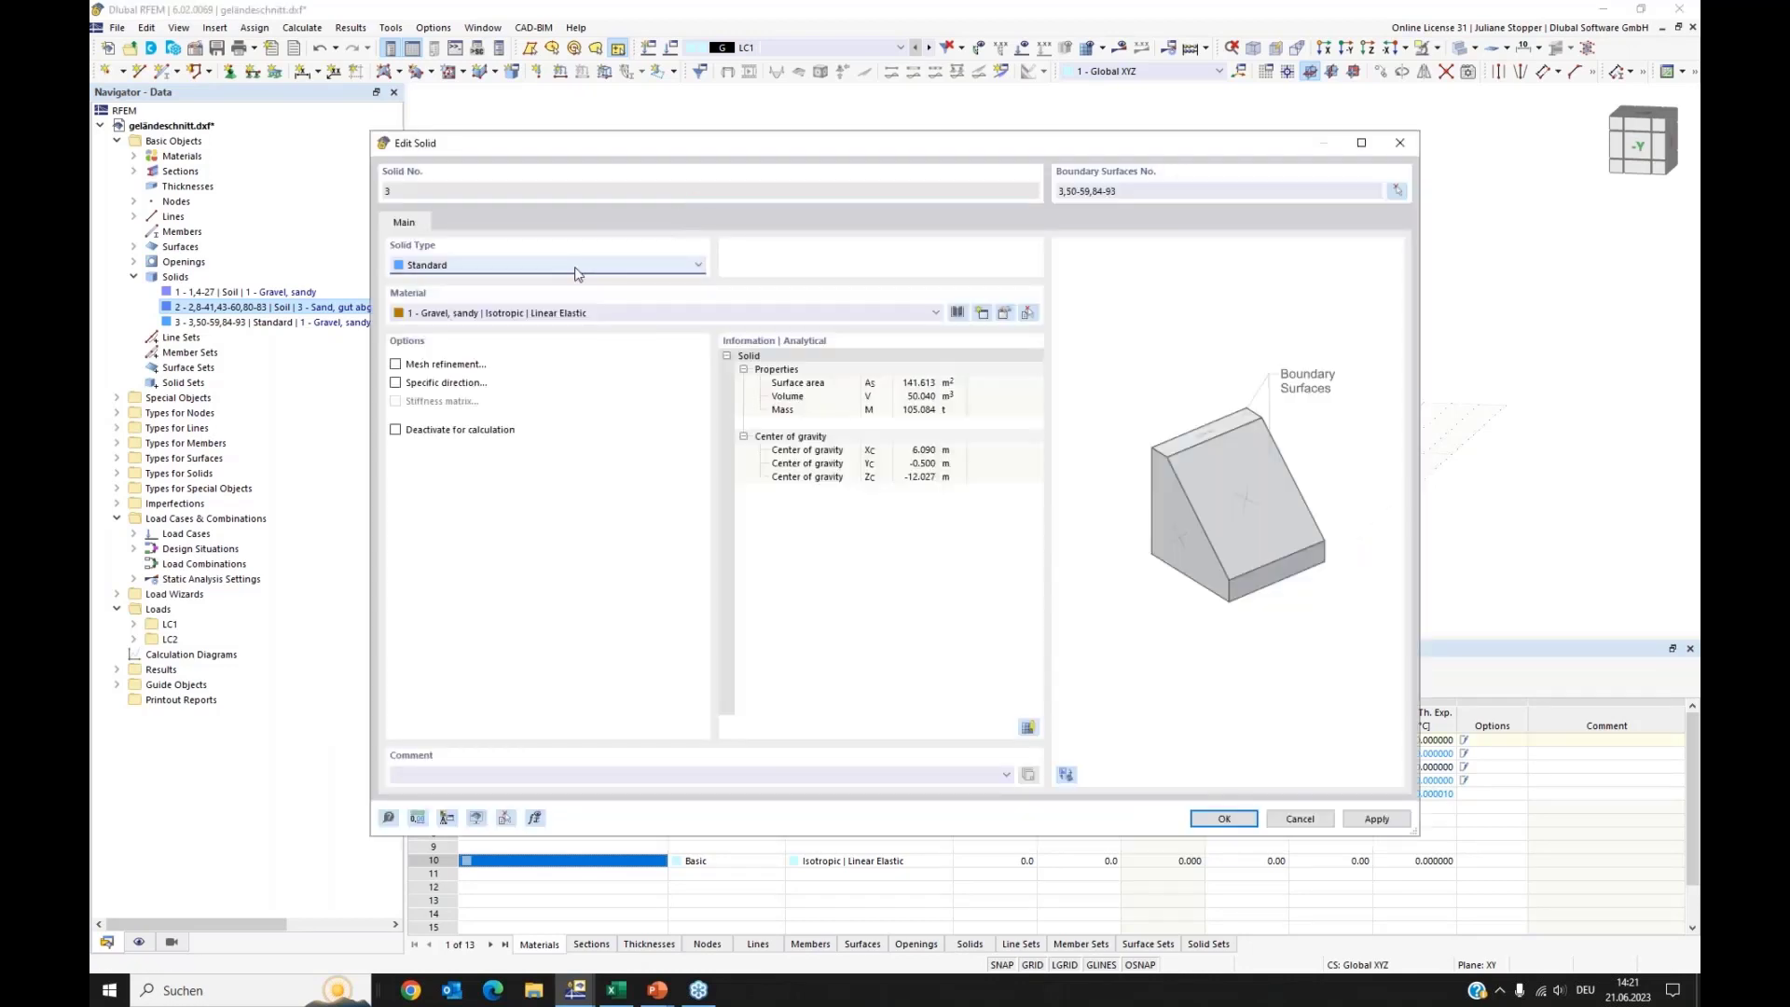
left_click(552, 265)
left_click(475, 346)
left_click(528, 315)
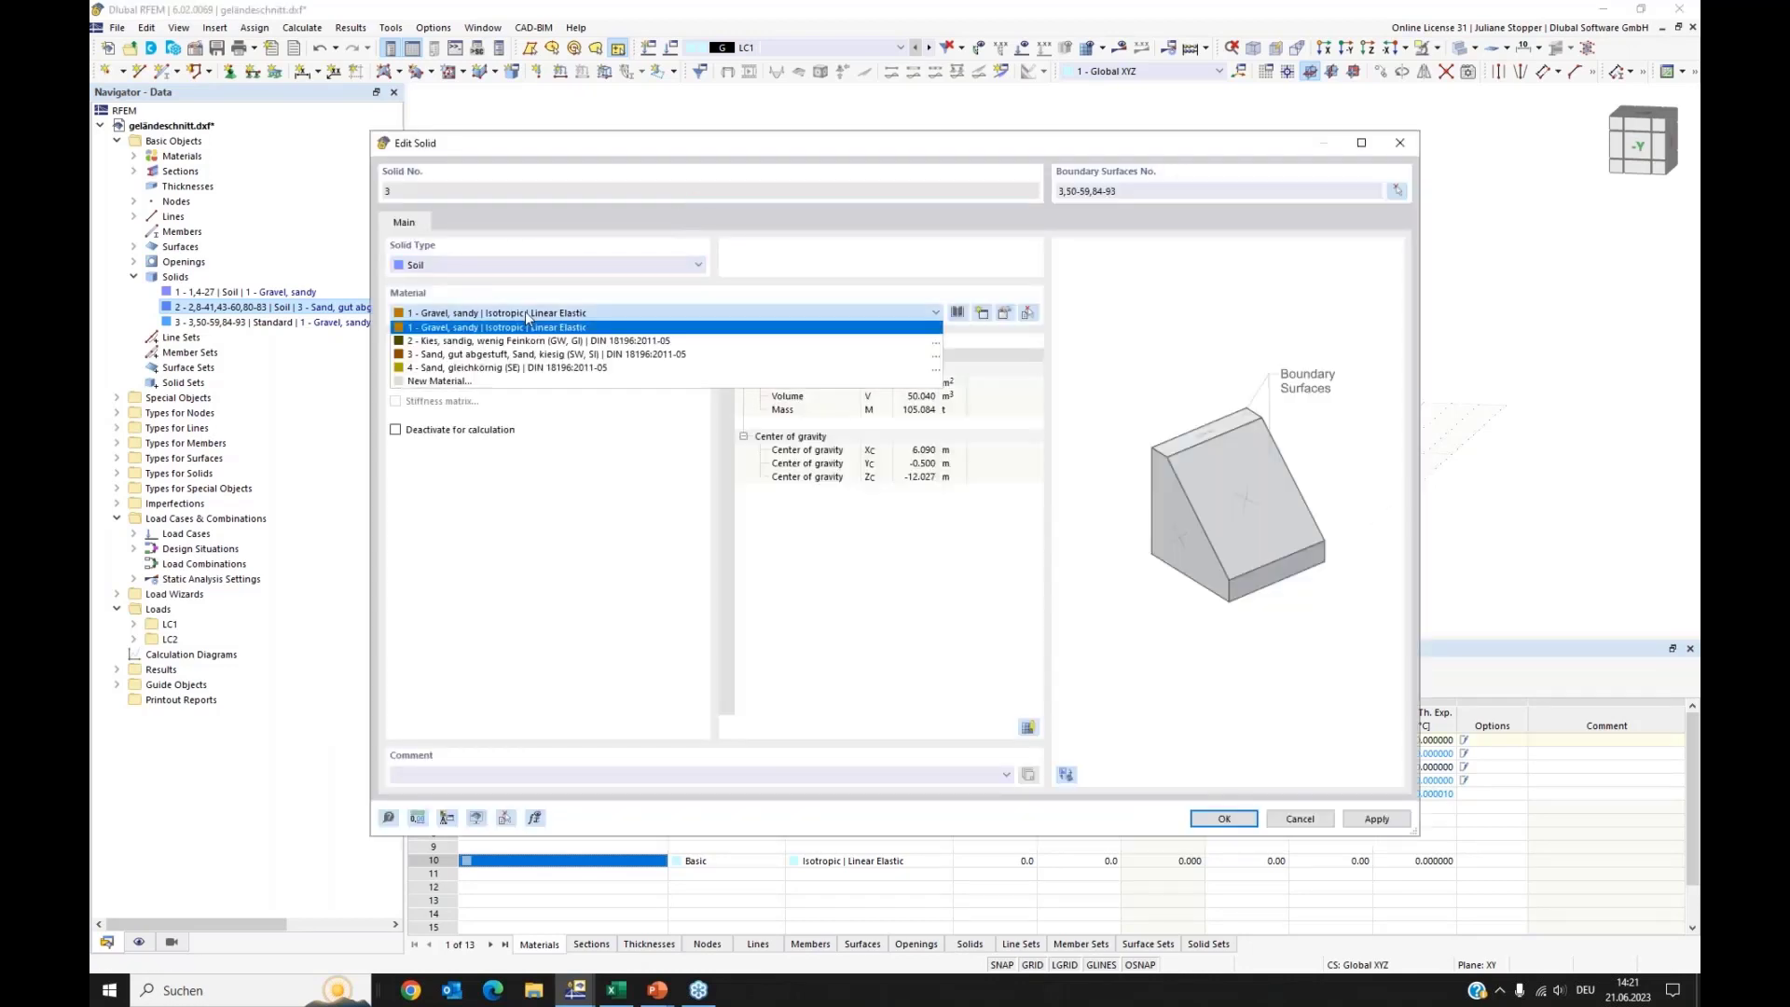
left_click(523, 368)
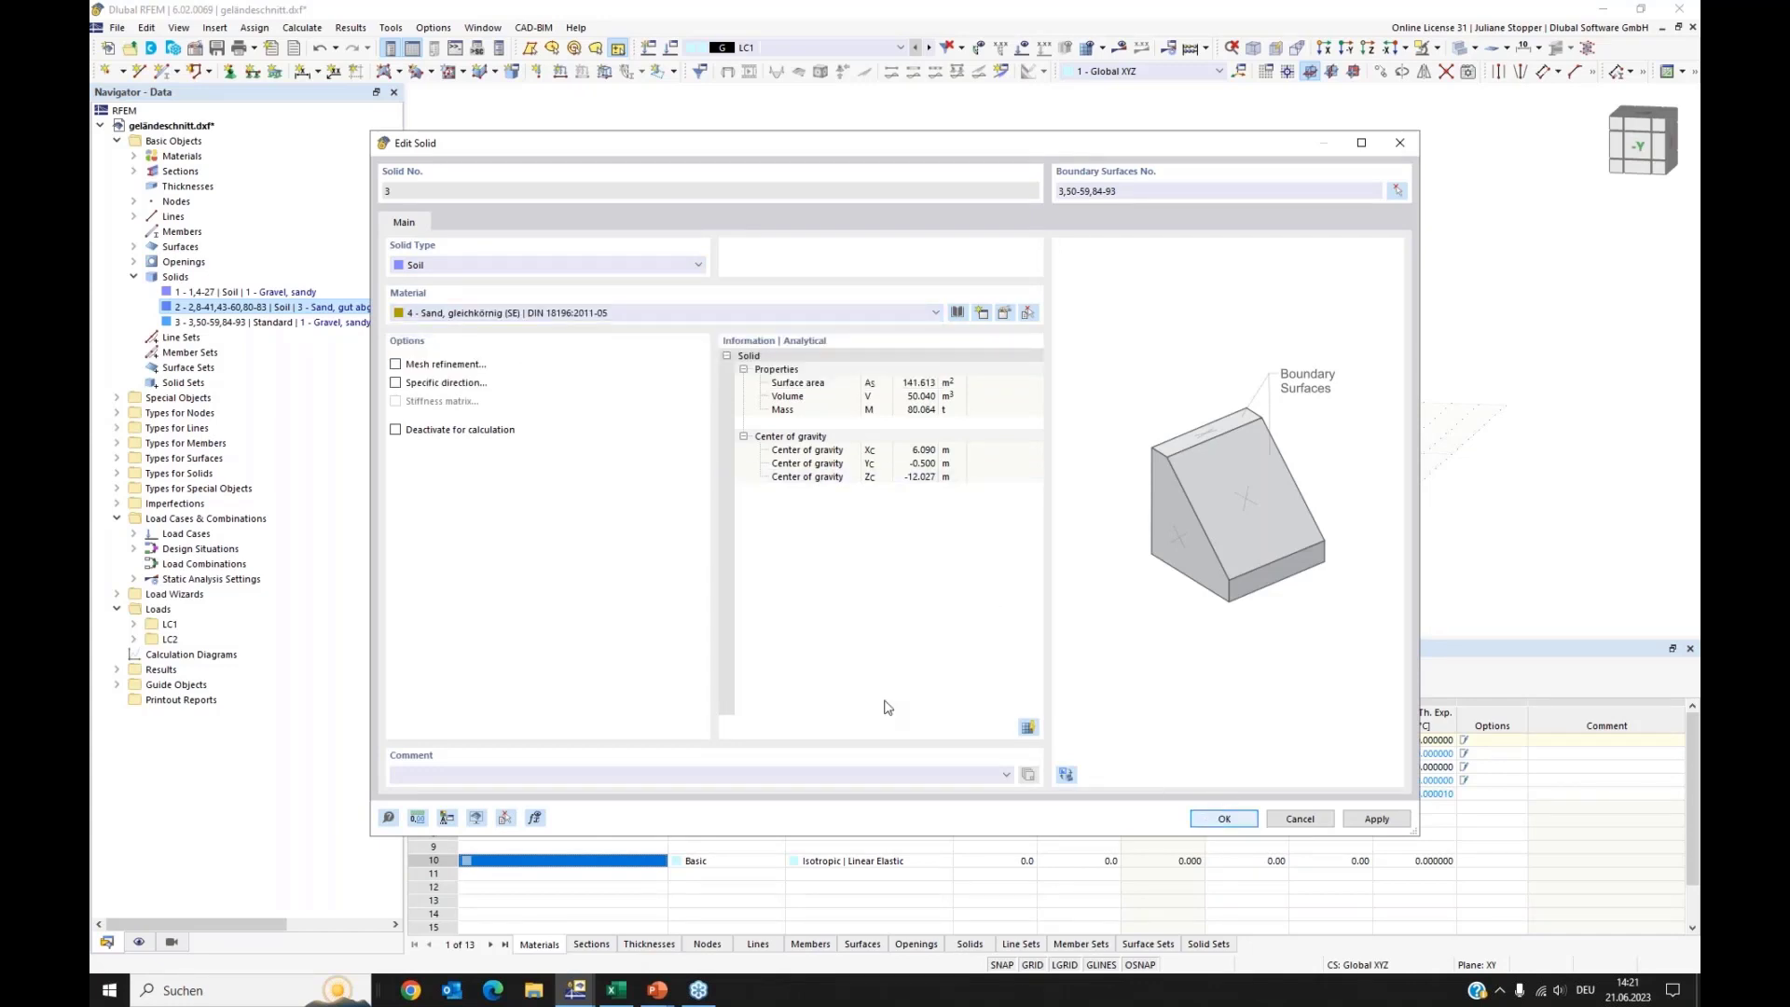
left_click(1212, 820)
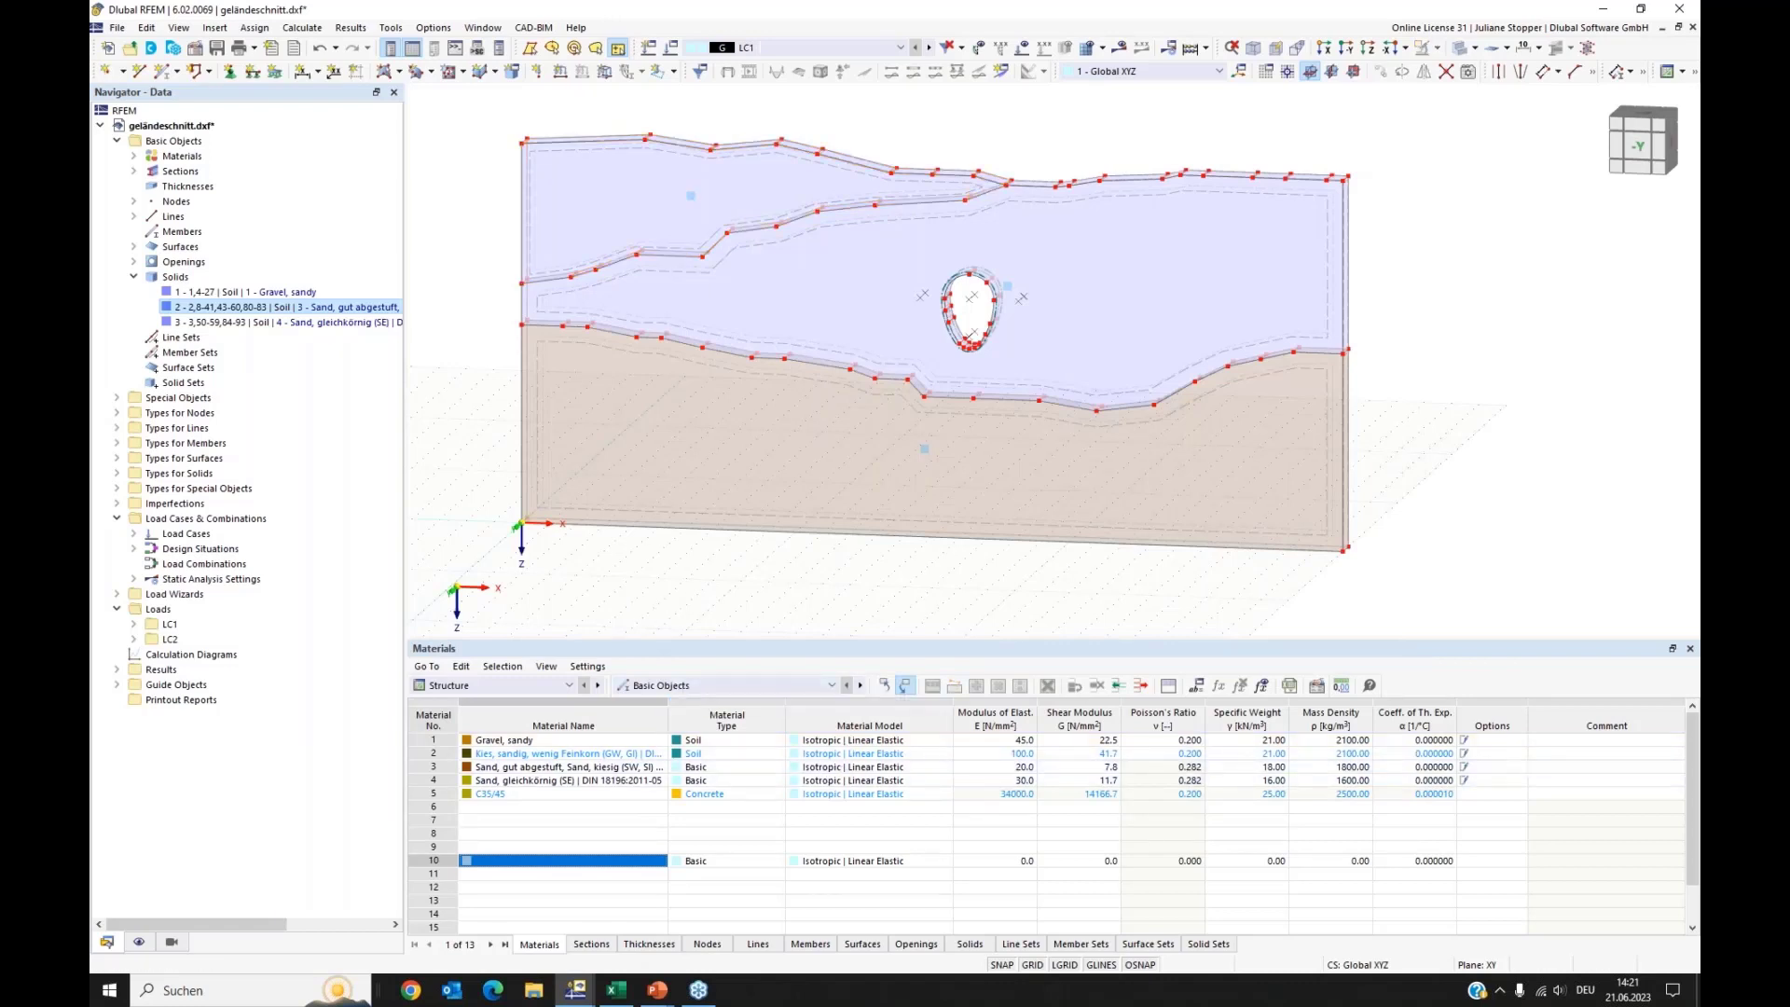
Step: Colour the rendered objects by object property instead of by material and display properties
middle_click_drag(1553, 535, 1380, 548, "ctrl")
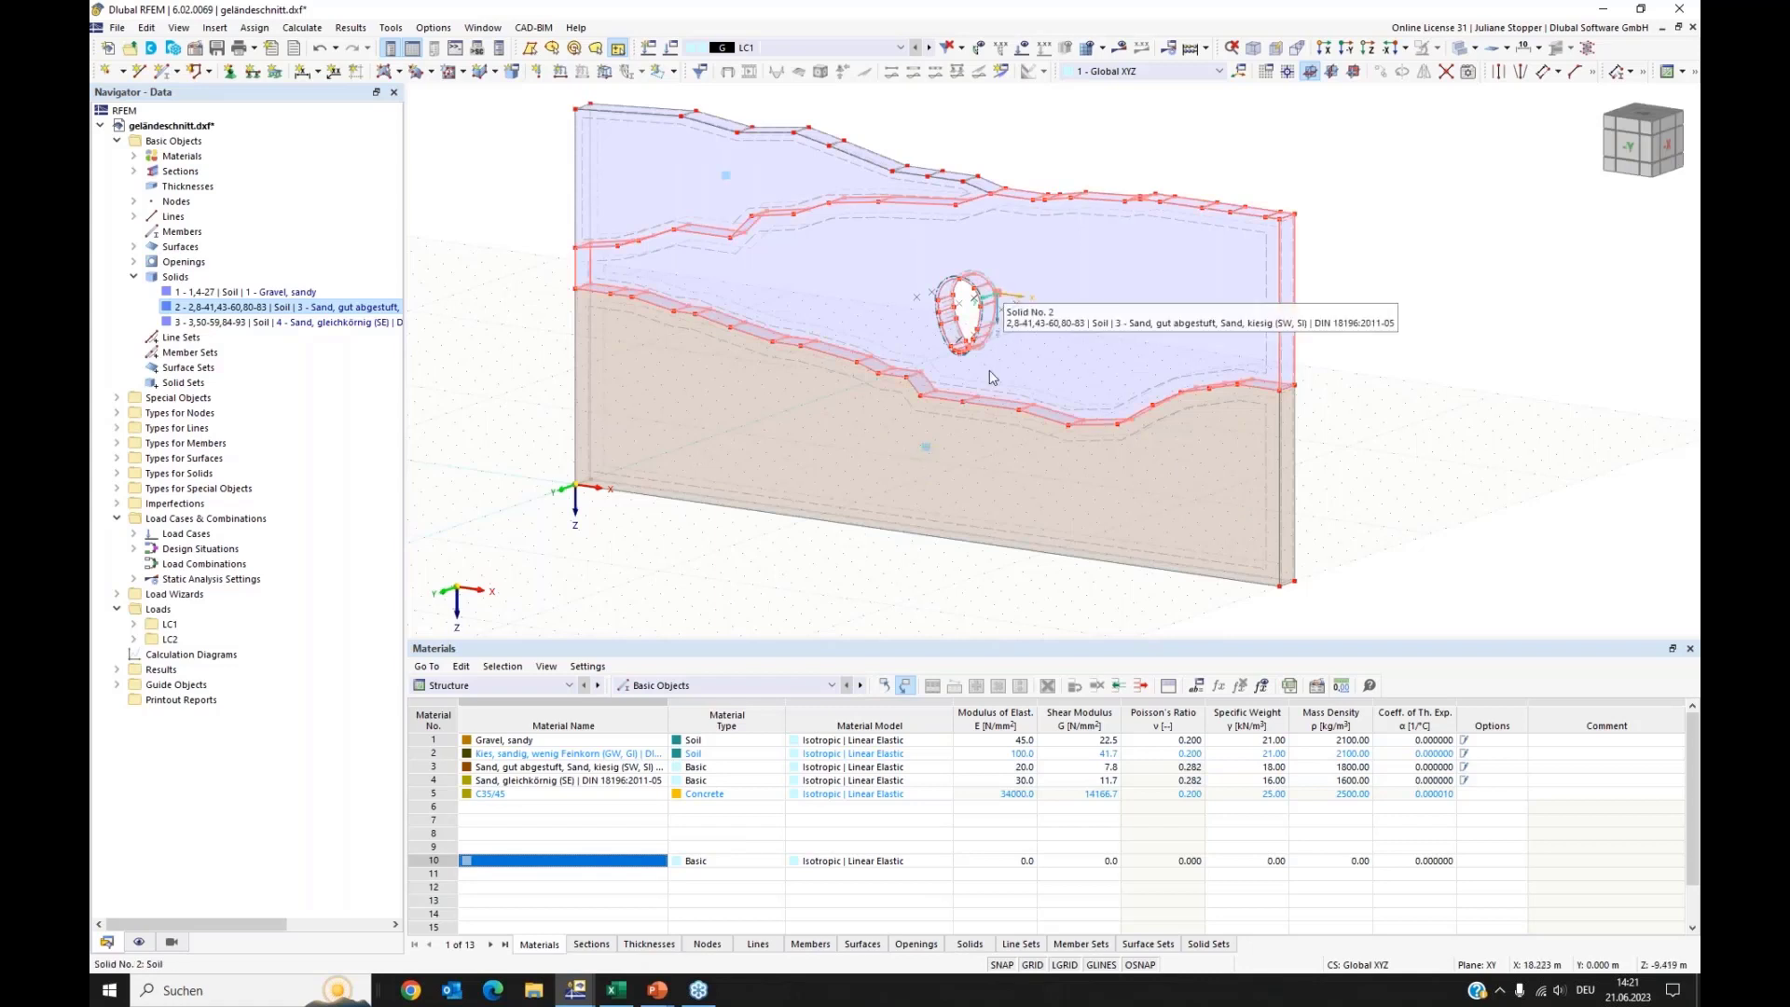
left_click(139, 943)
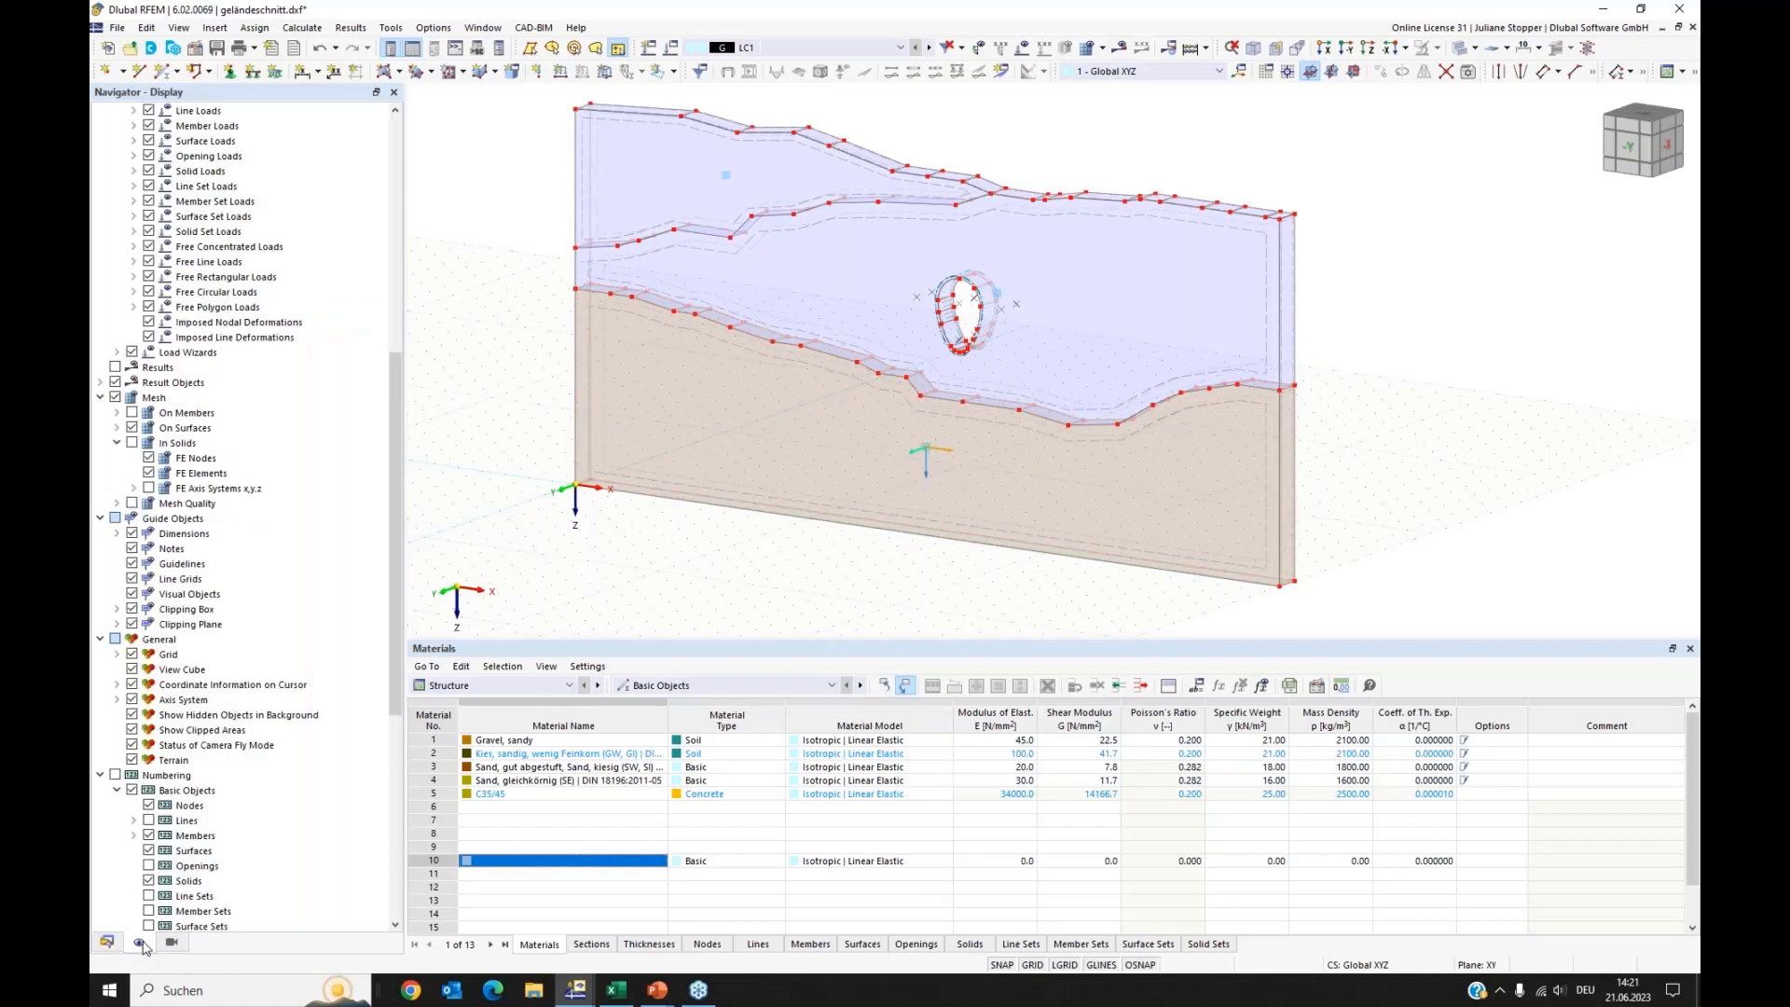
scroll(308, 746, "down", 5)
scroll(293, 752, "down", 5)
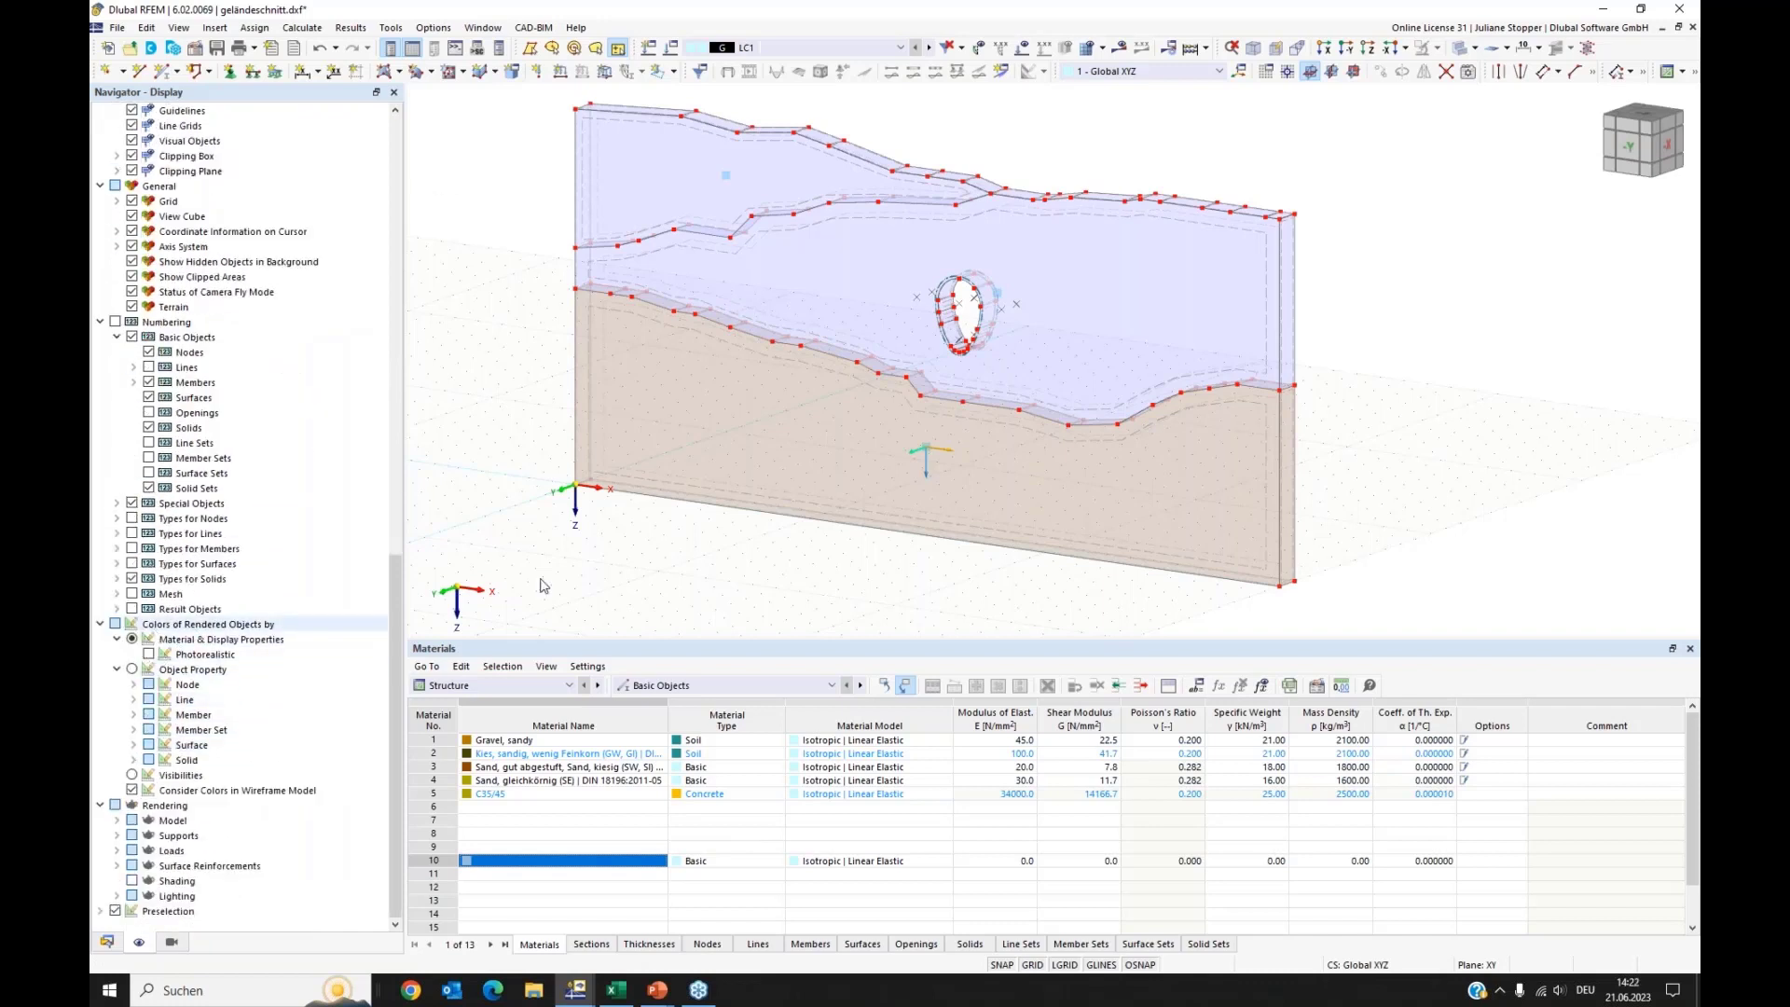
left_click(132, 669)
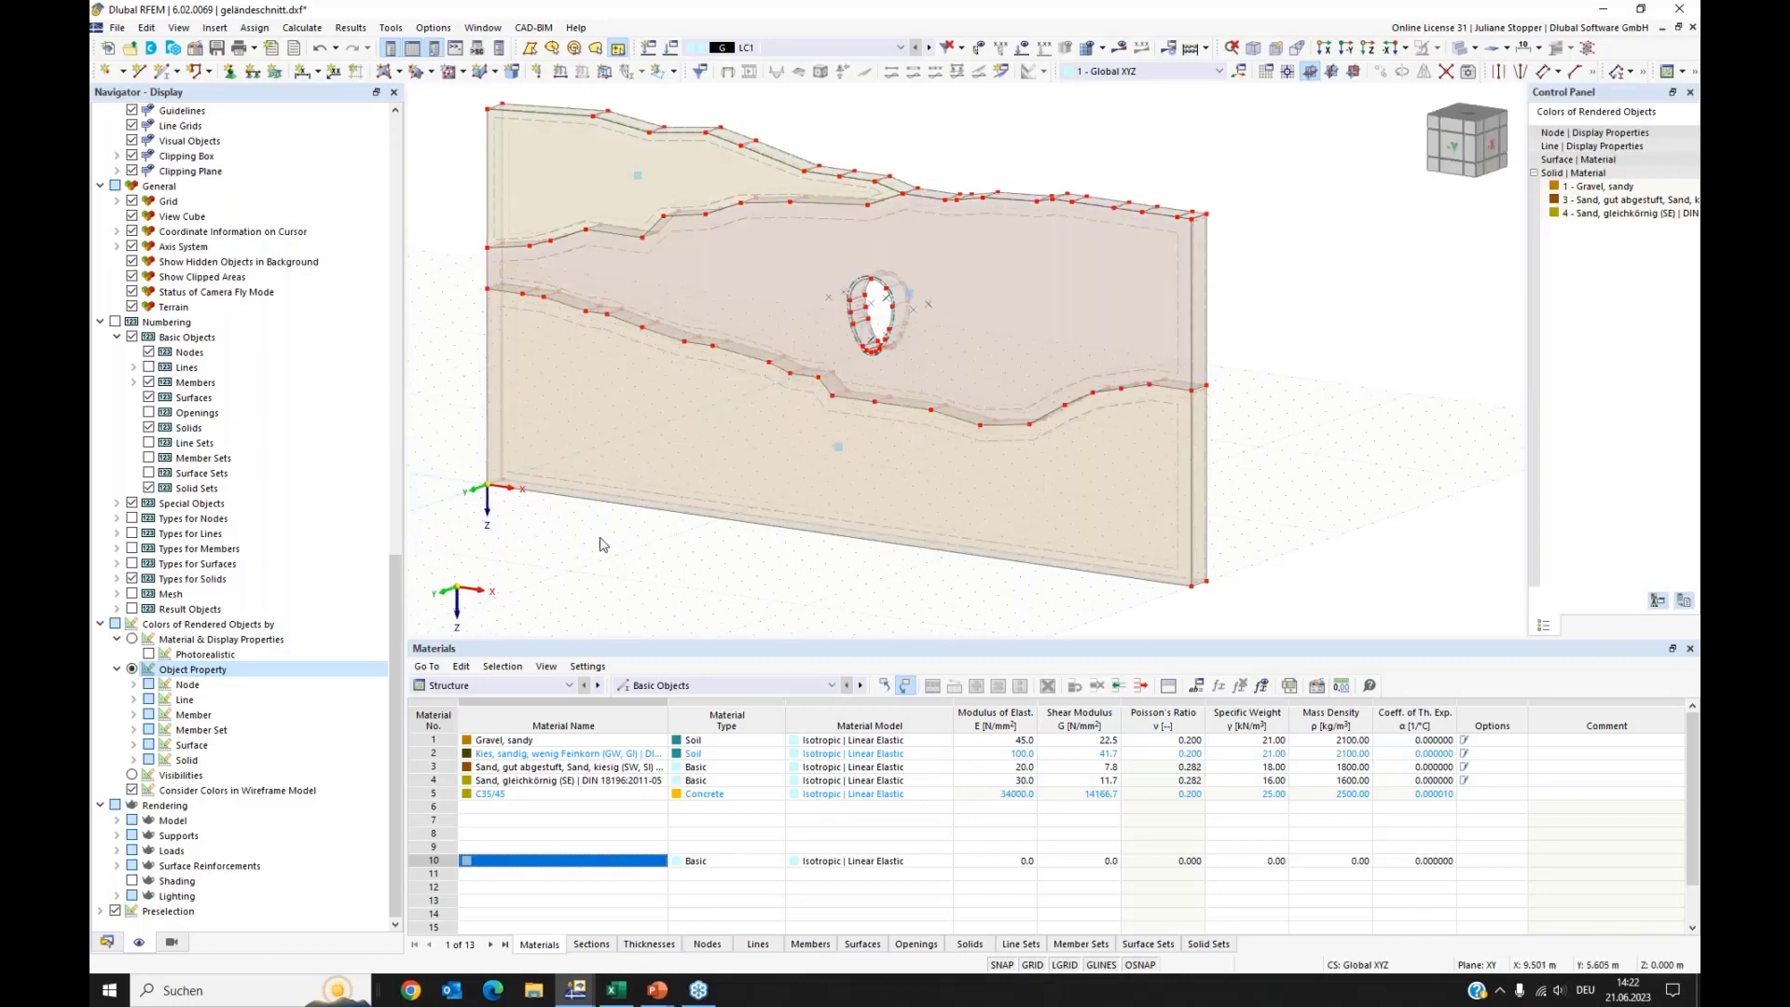
middle_click_drag(631, 534, 645, 529, "ctrl")
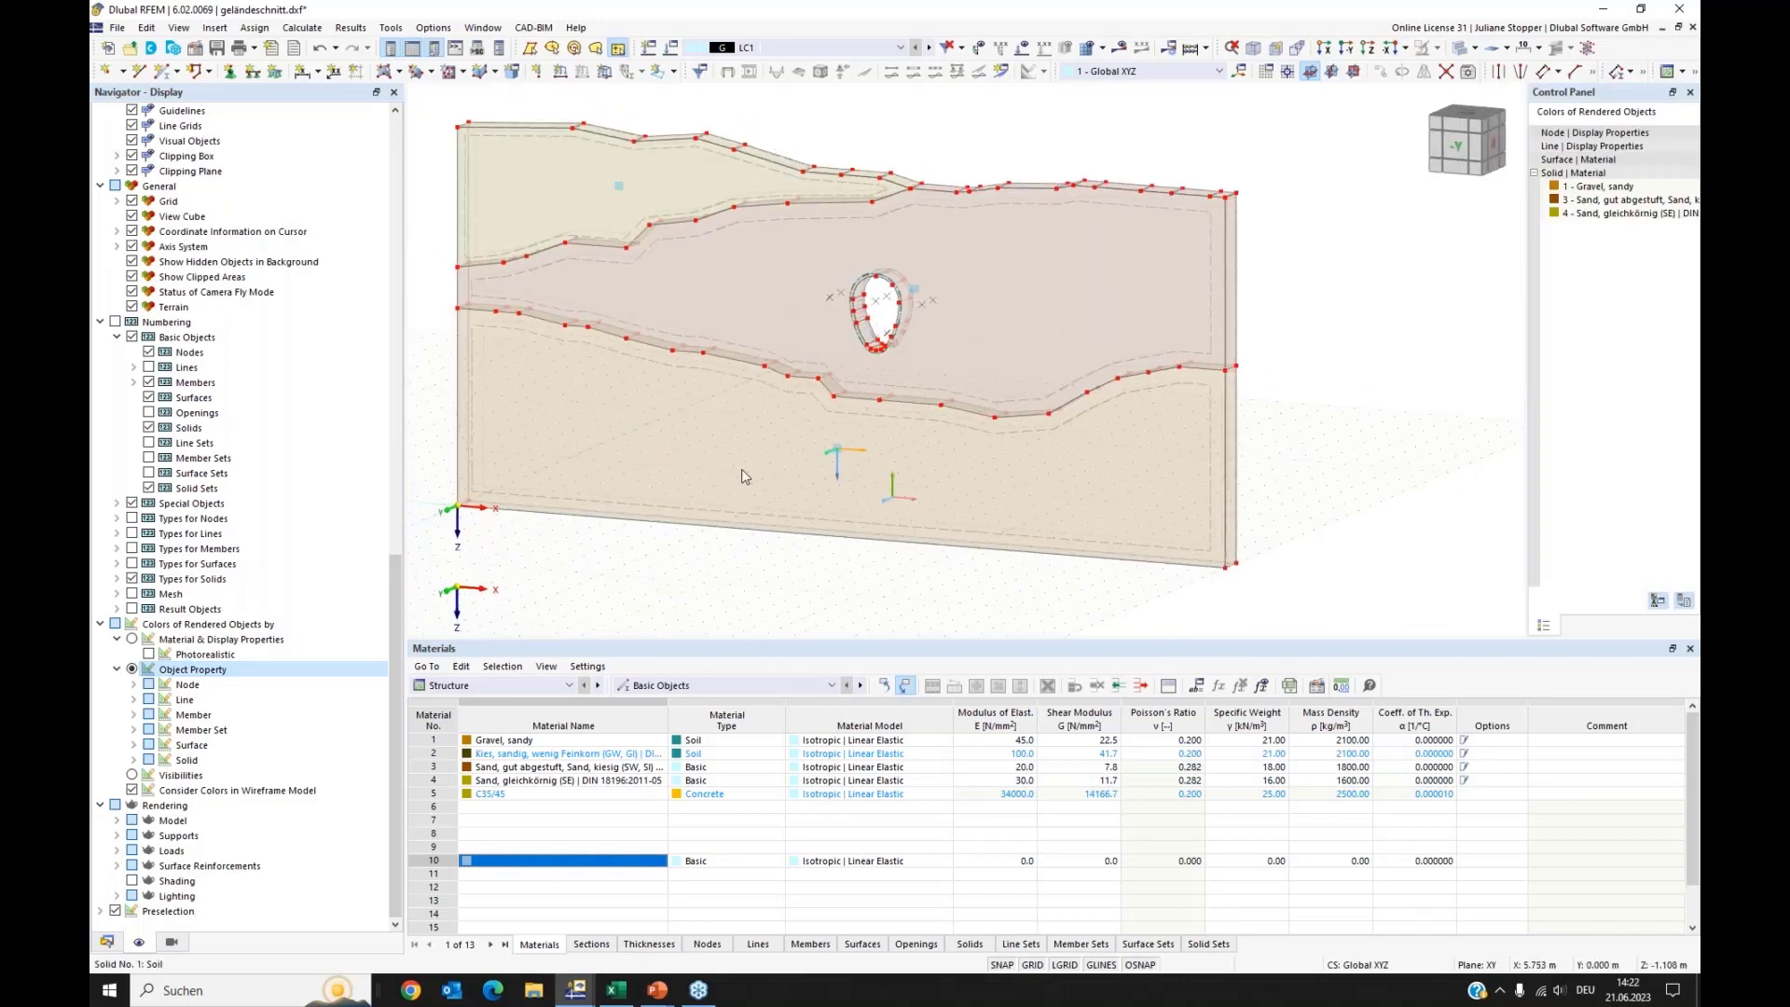
Step: Switch the model display from transparent to solid rendering and return to the model data tree
middle_click_drag(744, 476, 837, 480)
left_click(1462, 48)
left_click(1462, 48)
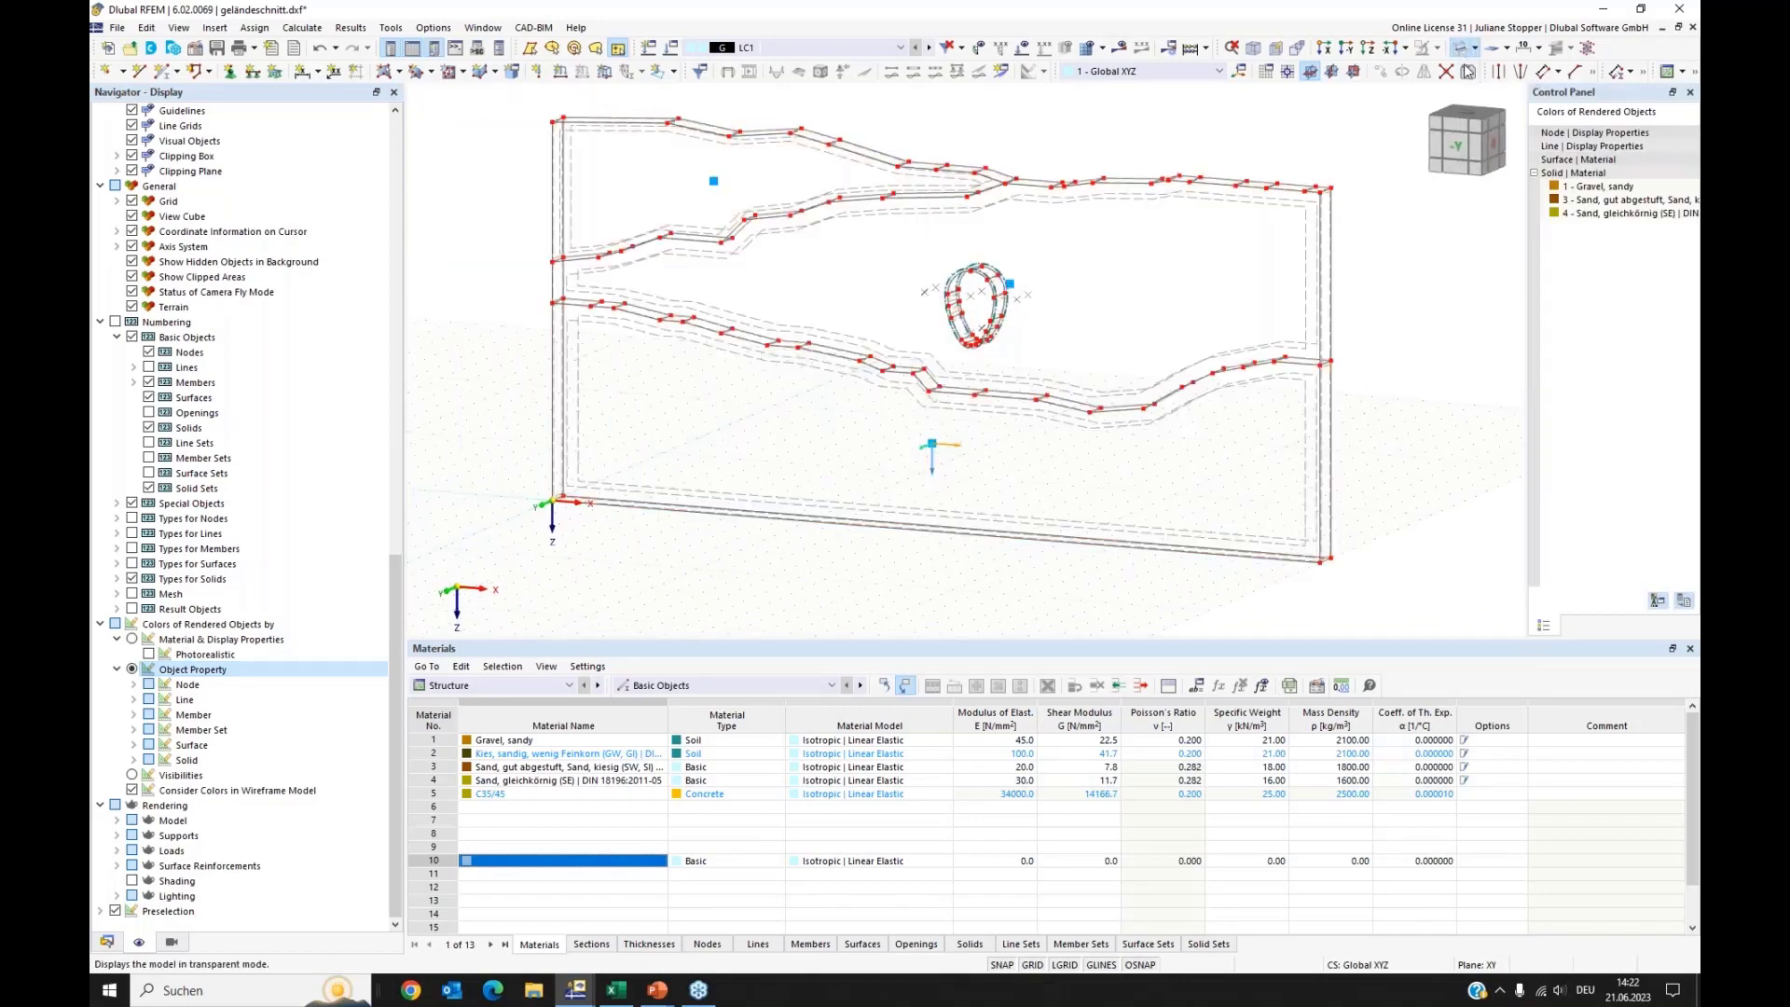
left_click(107, 943)
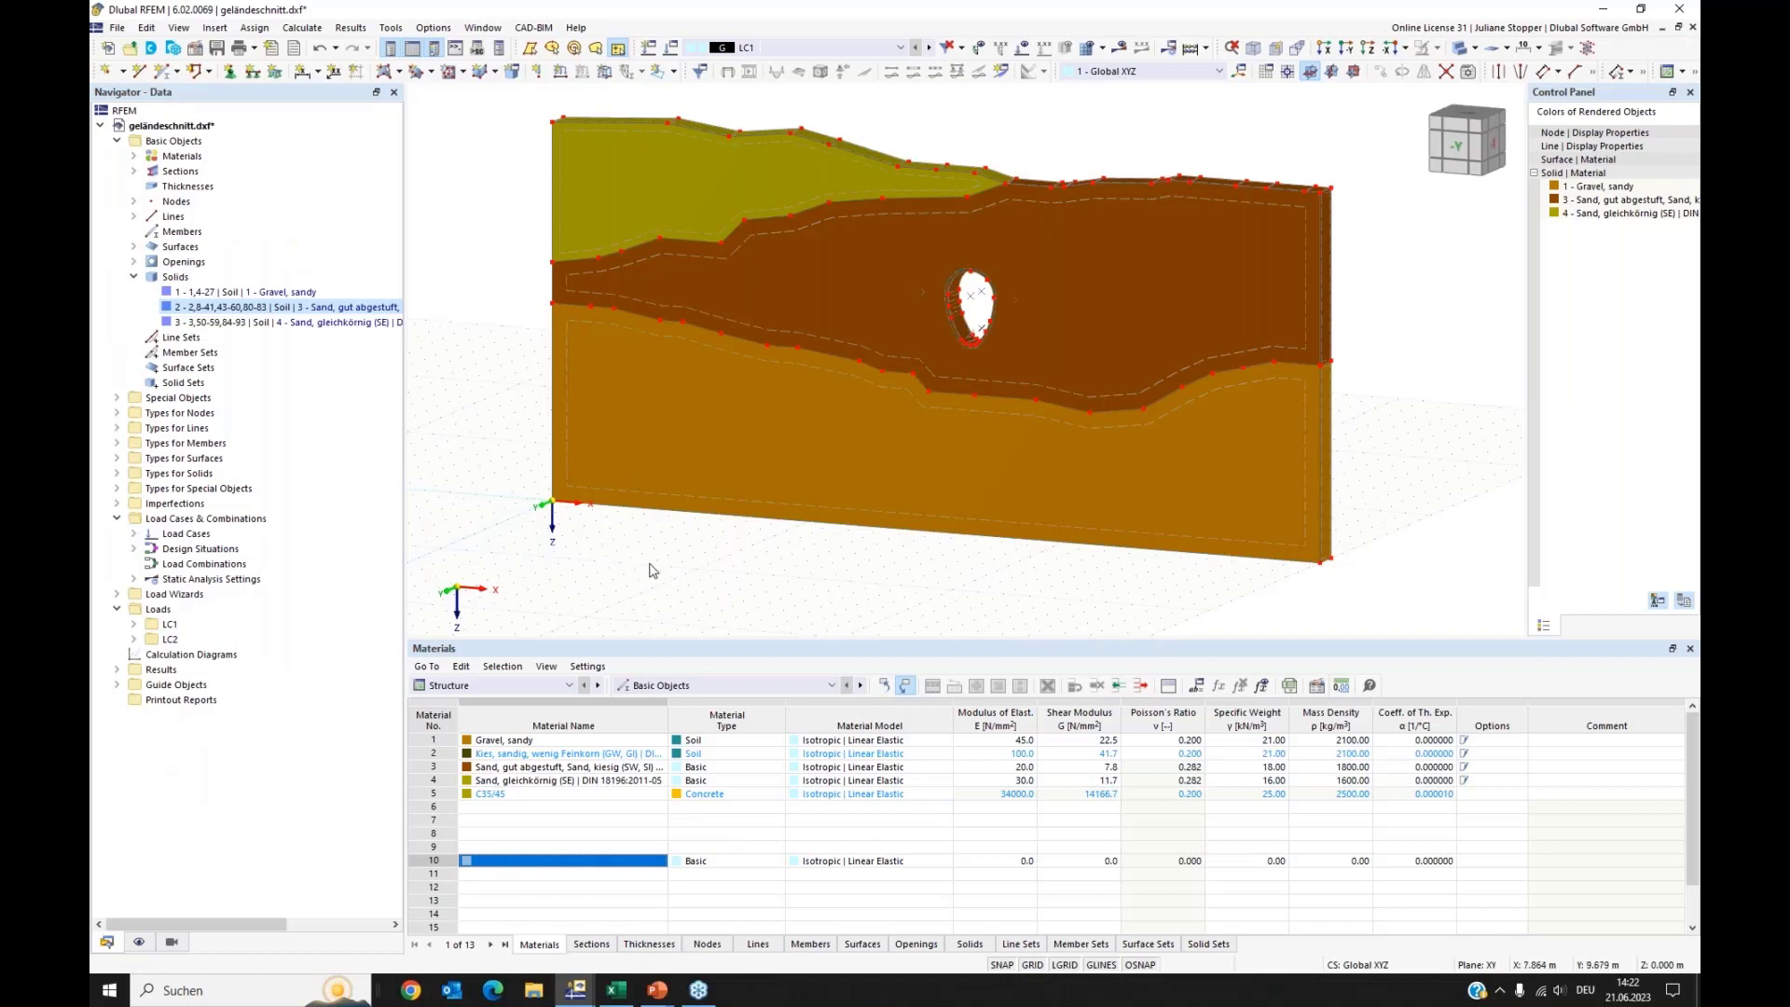
middle_click_drag(661, 568, 666, 571, "ctrl")
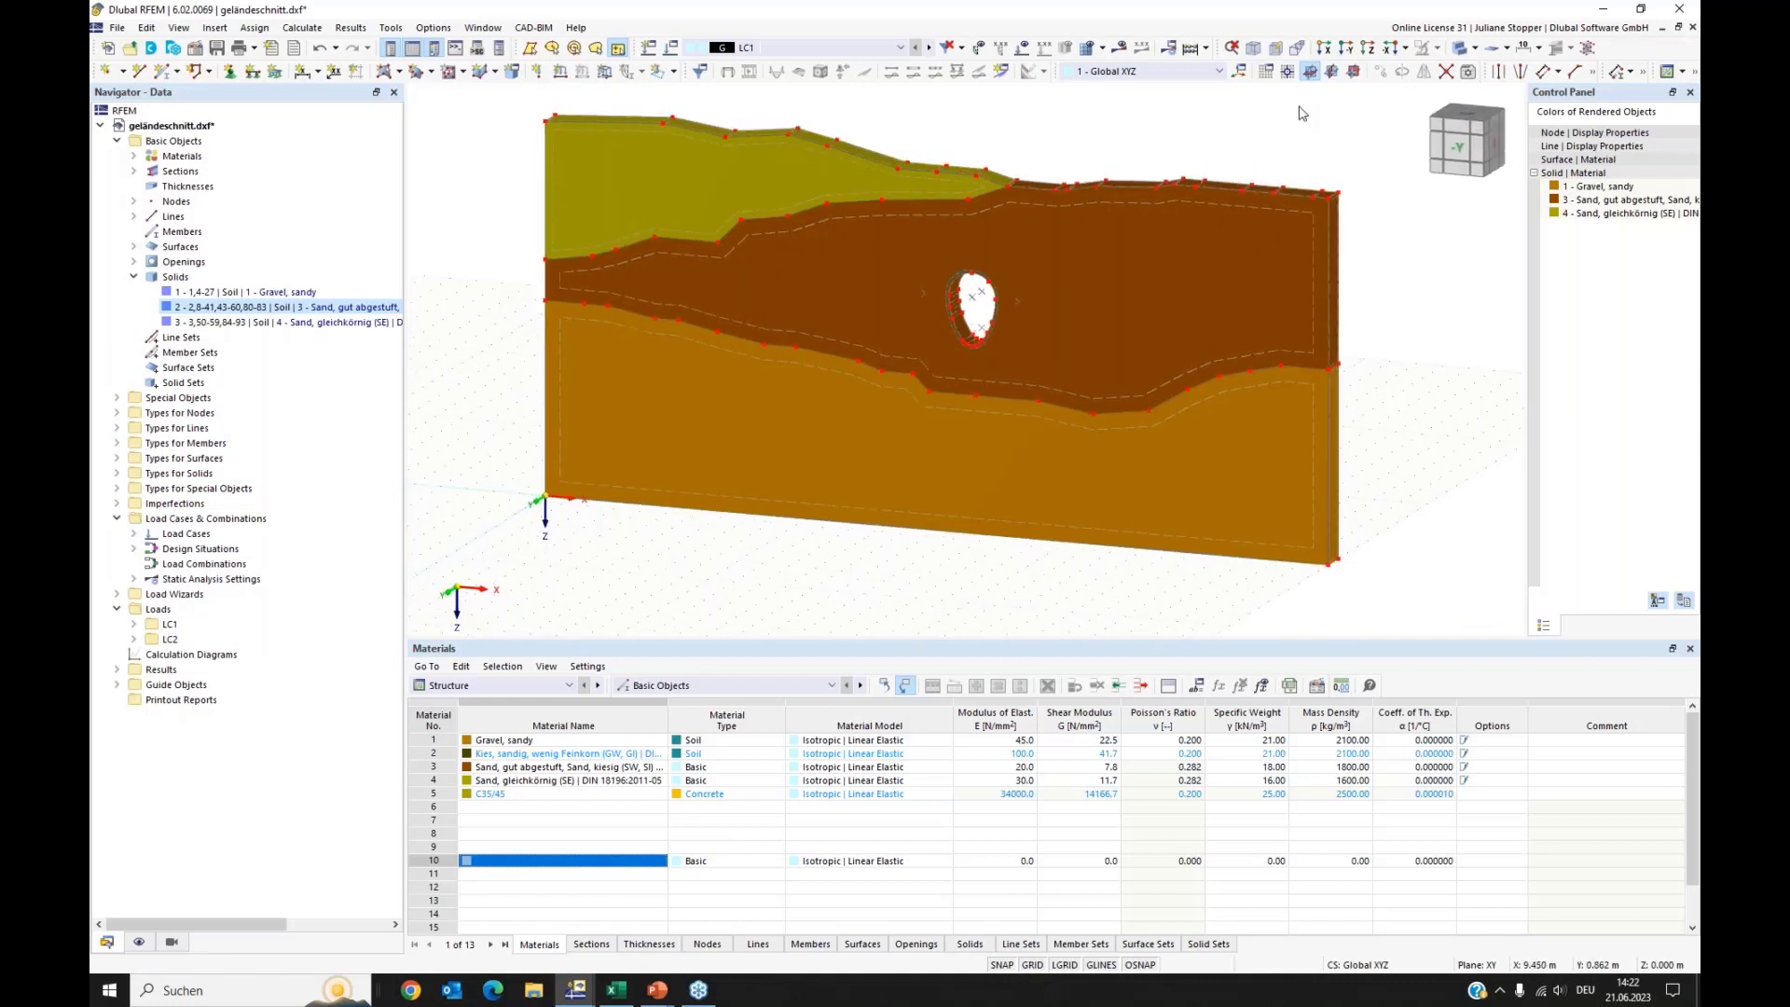
Step: In a wireframe view along the Z-direction, window-select the outer surfaces along all four sides of the terrain section
left_click(1364, 49)
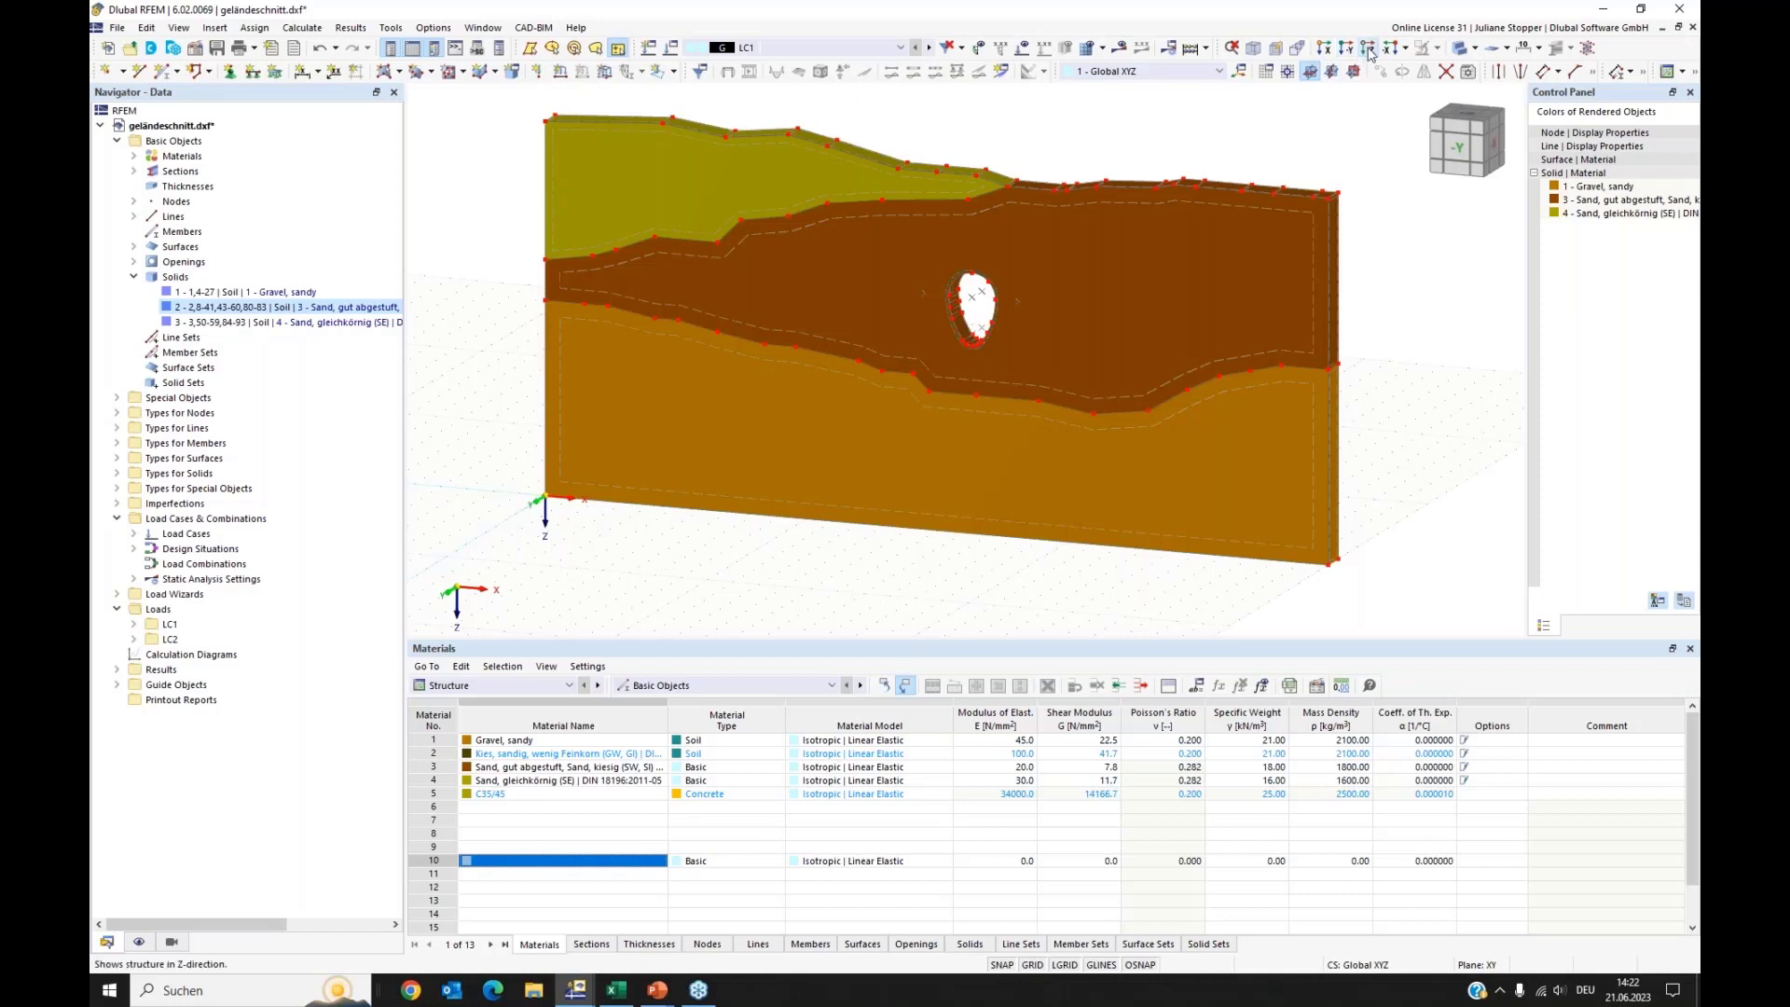
left_click(1467, 70)
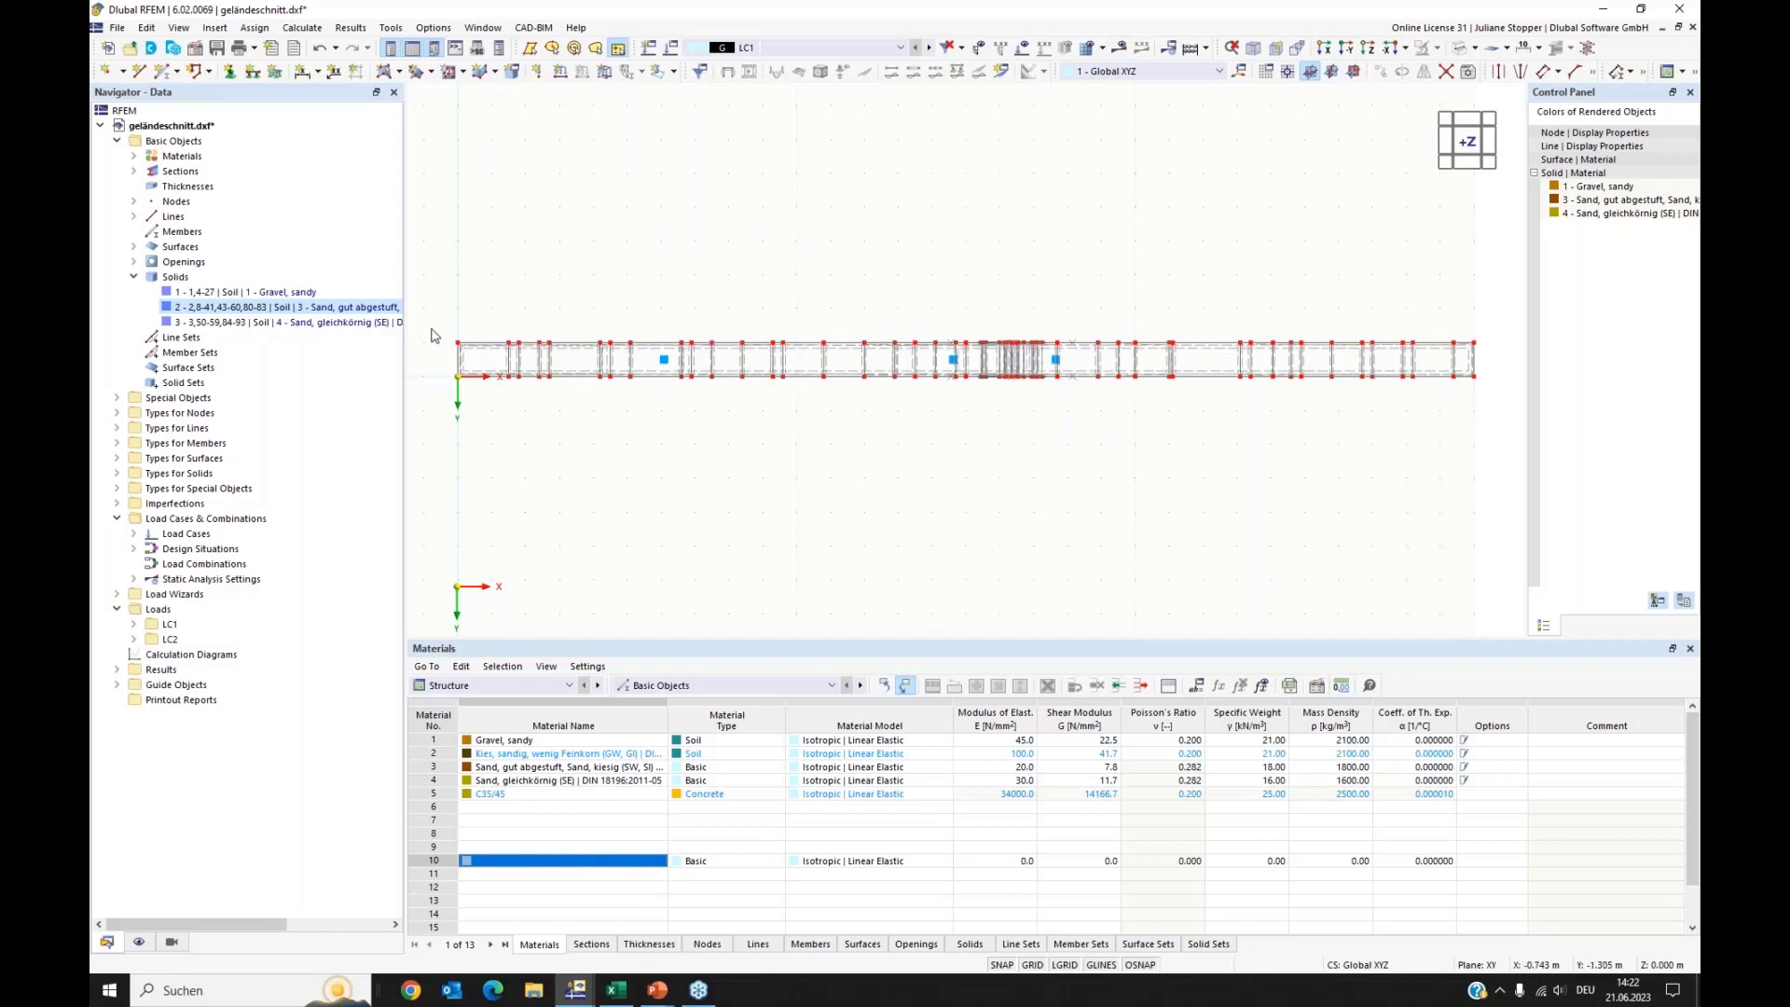
left_click_drag(429, 326, 1476, 361)
left_click_drag(445, 332, 482, 395)
left_click_drag(431, 369, 1488, 395)
left_click_drag(1465, 322, 1488, 392)
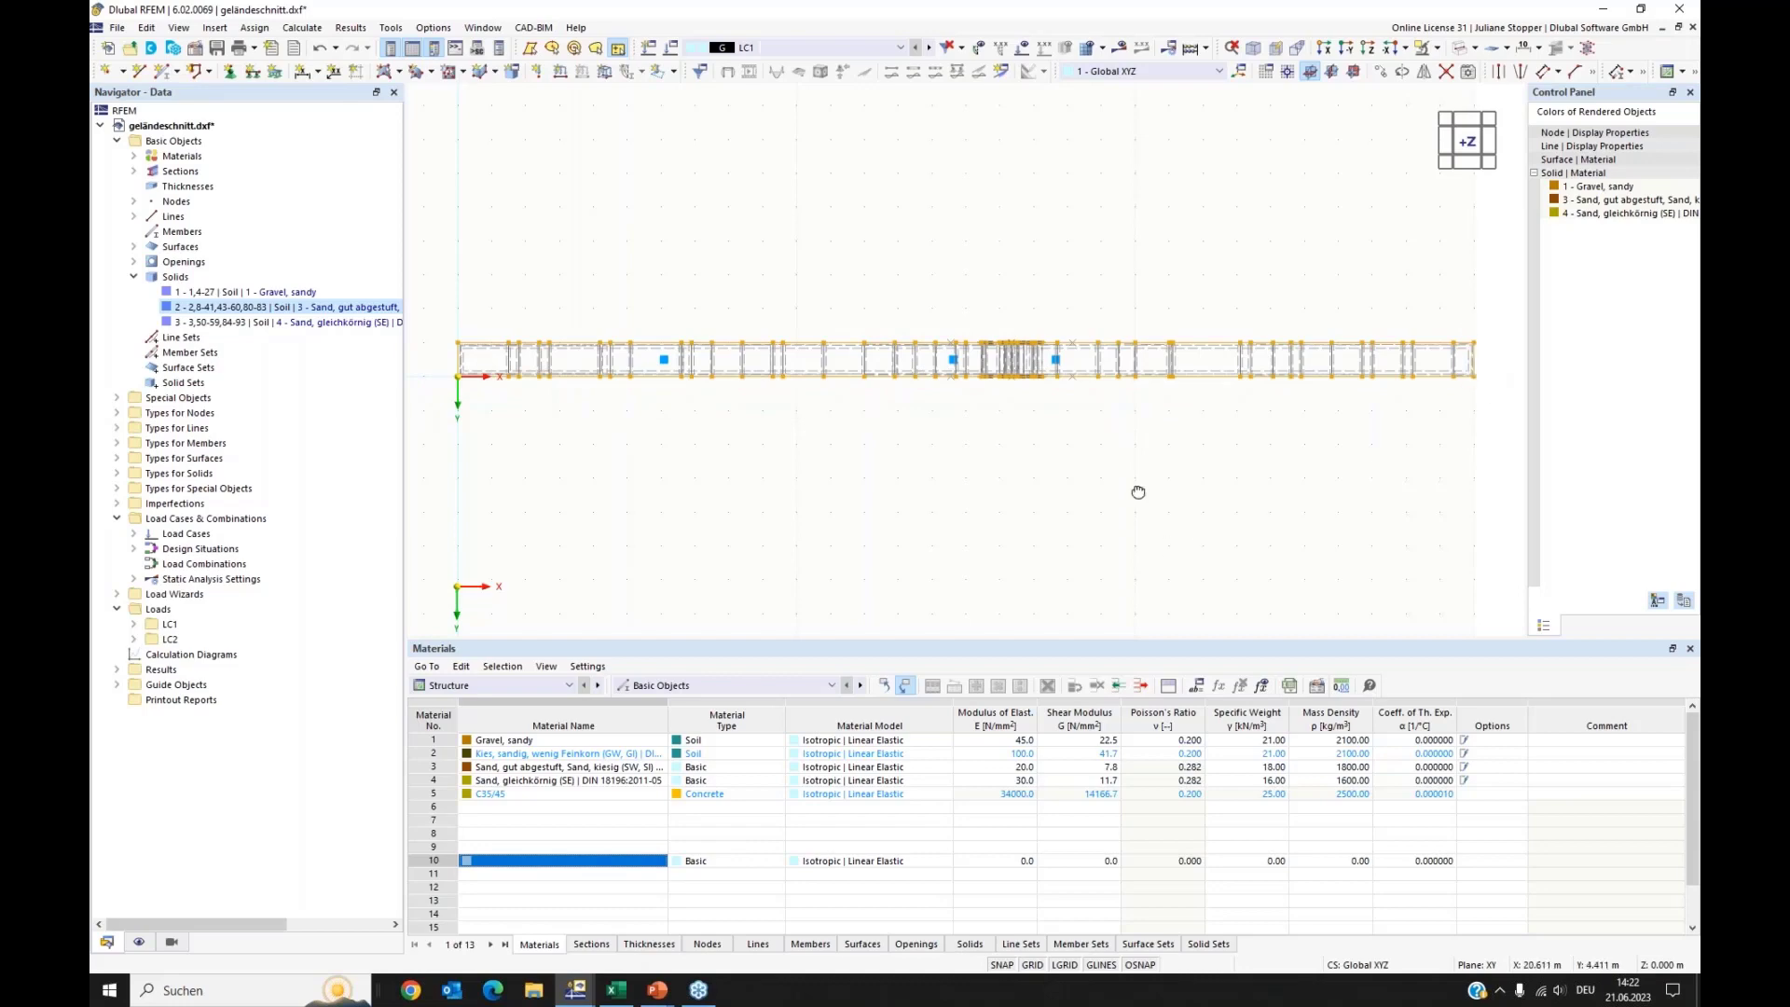
middle_click_drag(1139, 491, 1100, 266, "ctrl")
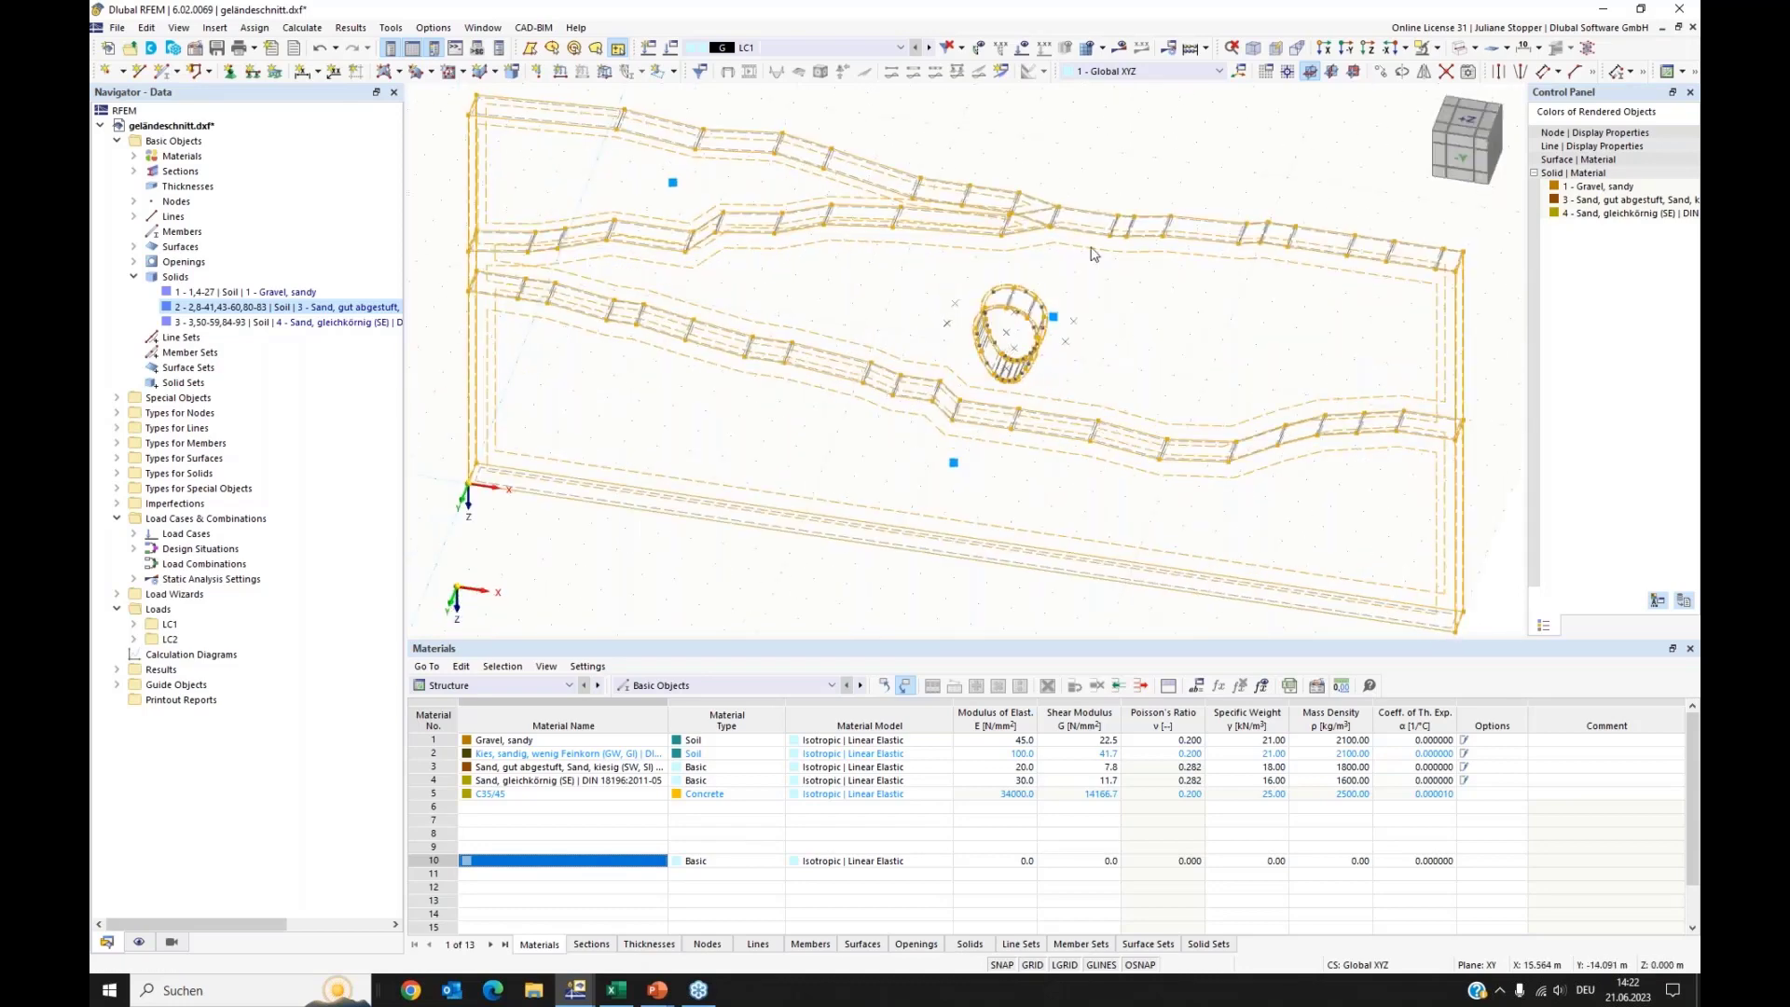
Step: Assign existing surface support 2, fixed only in the uz direction, to the selected outer surfaces of the terrain section
right_click(1093, 255)
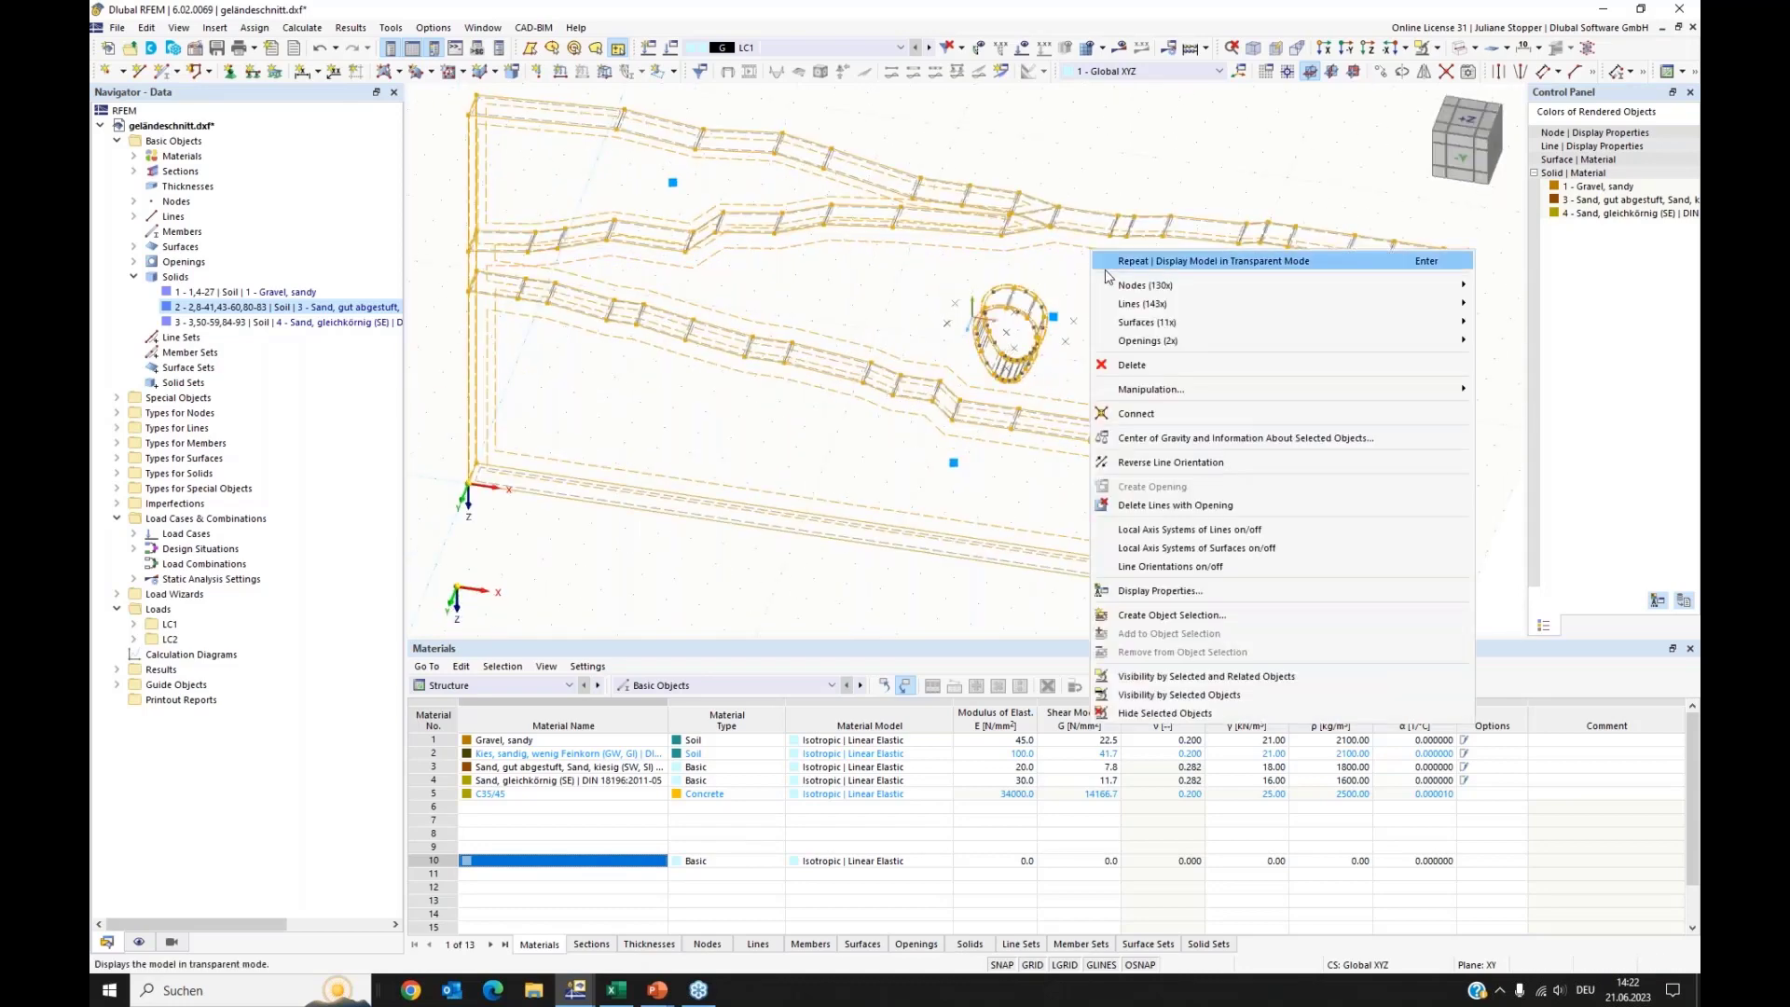
mouse_move(1129, 327)
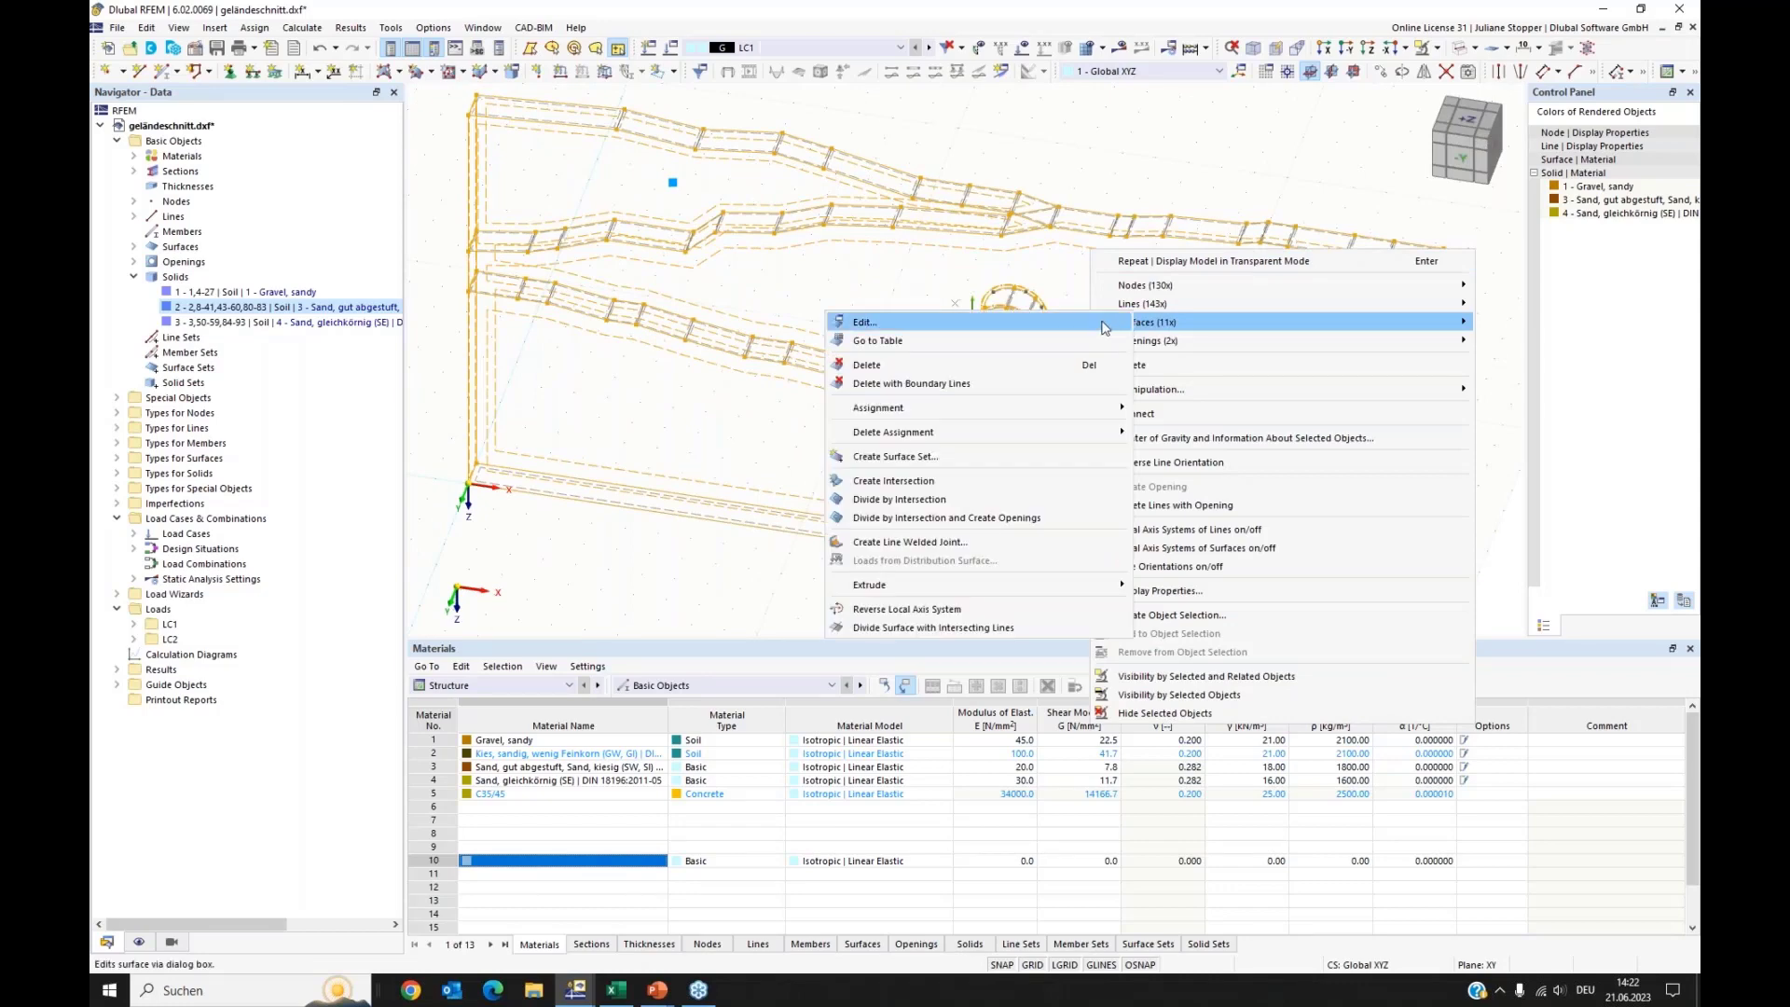
left_click(1100, 322)
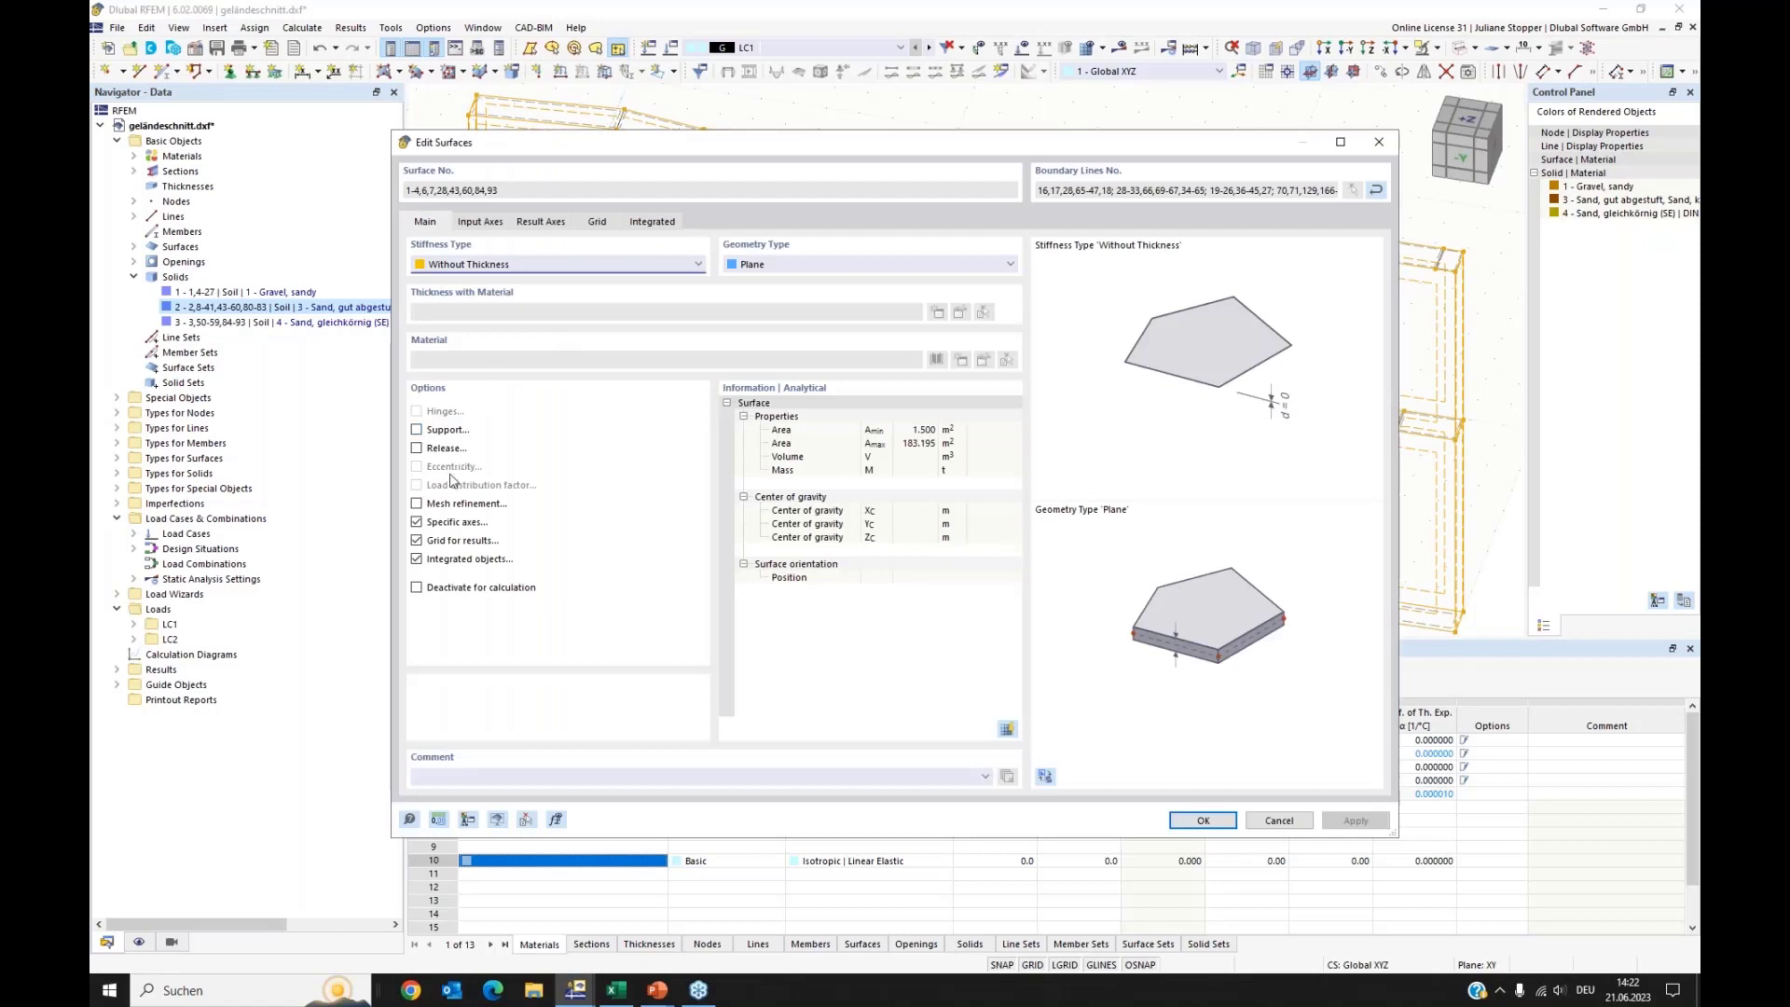
left_click(417, 430)
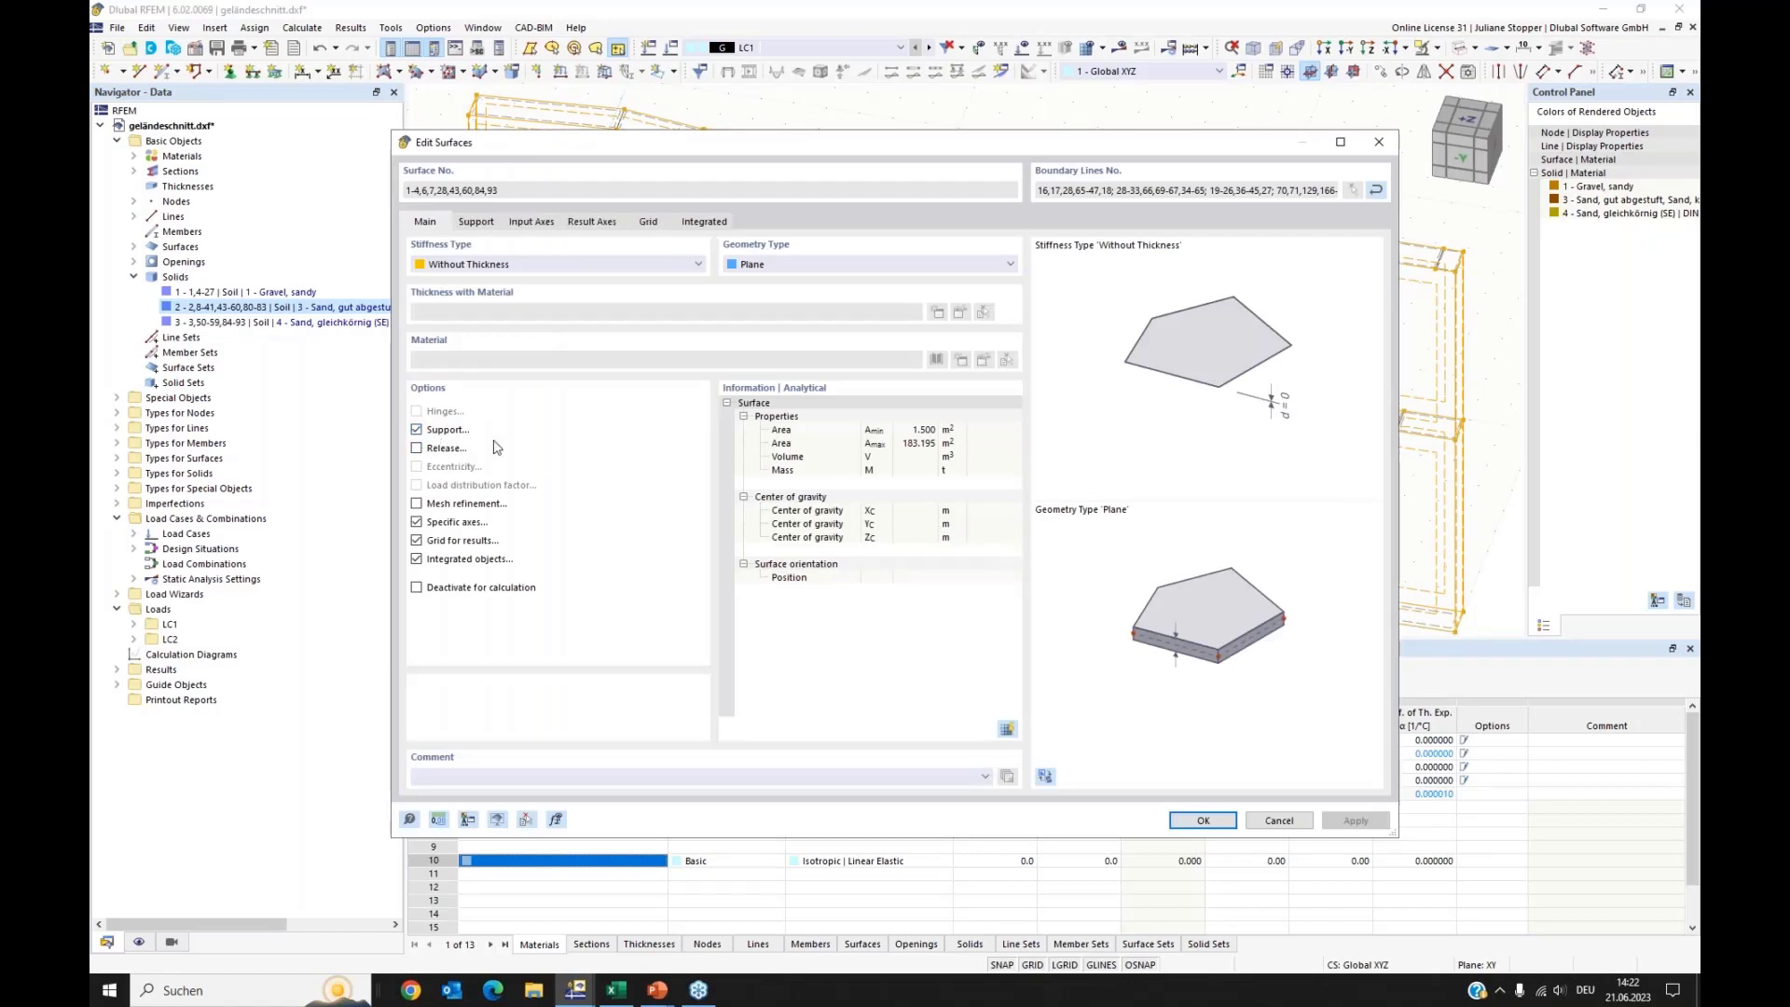
left_click(477, 222)
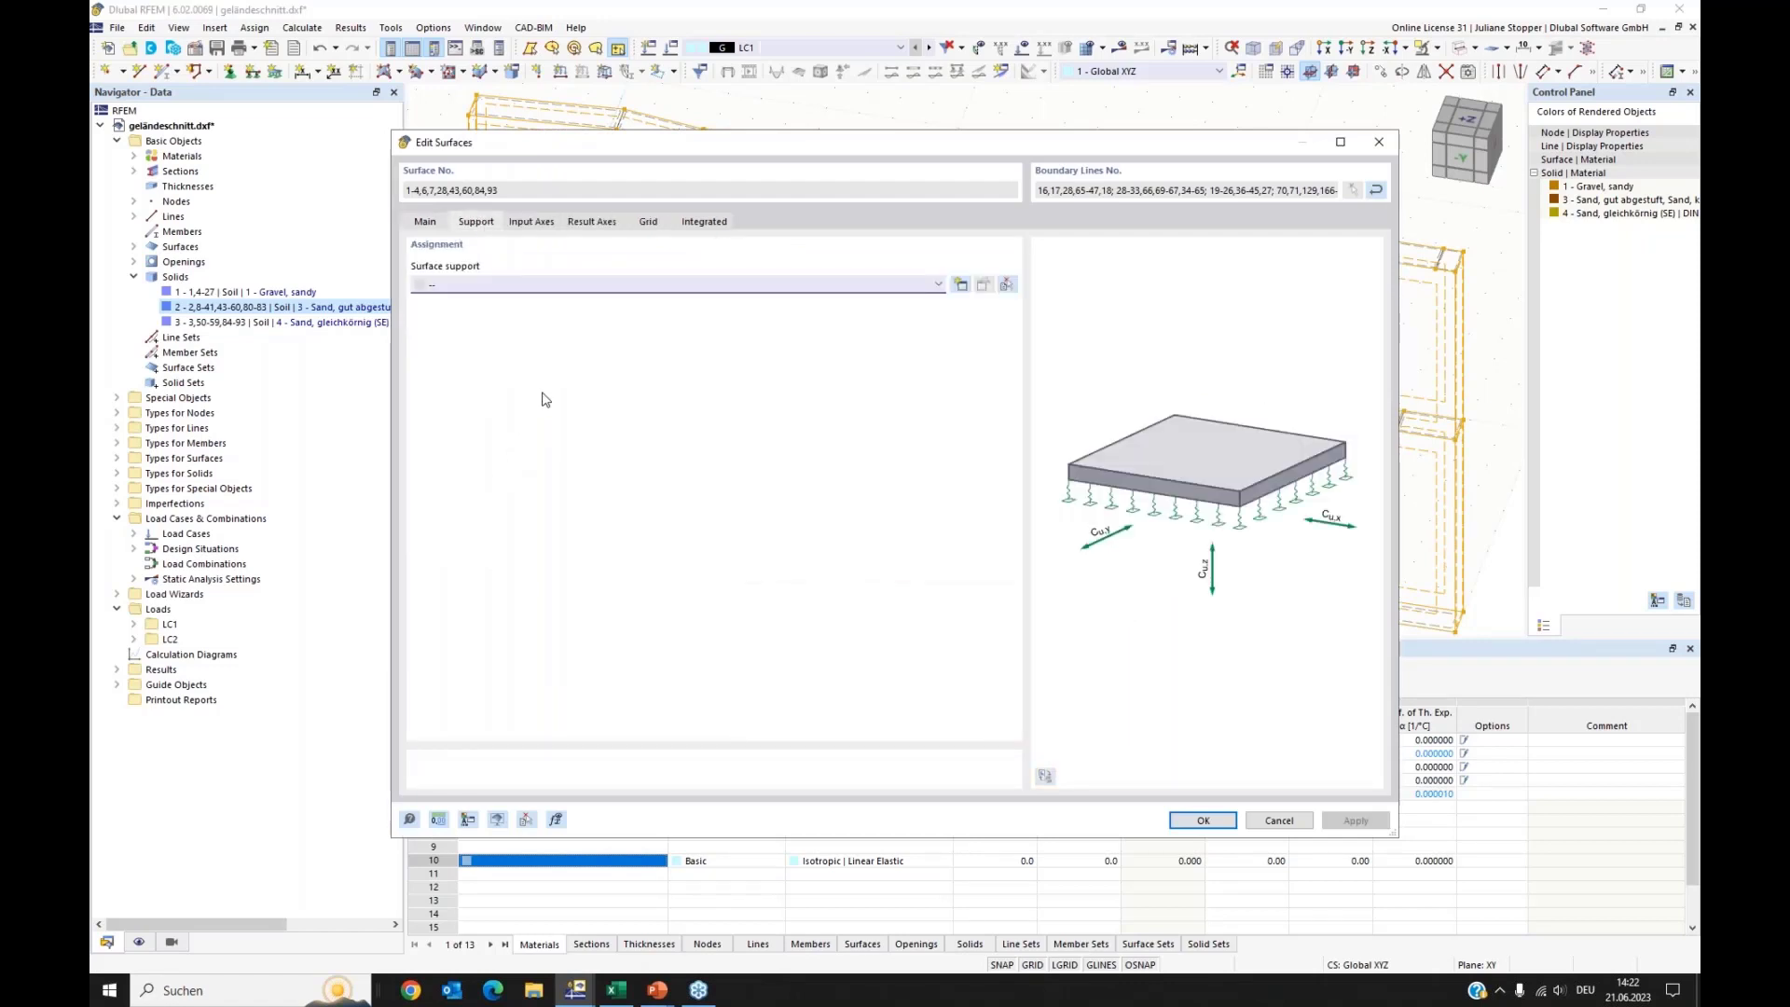
left_click(862, 285)
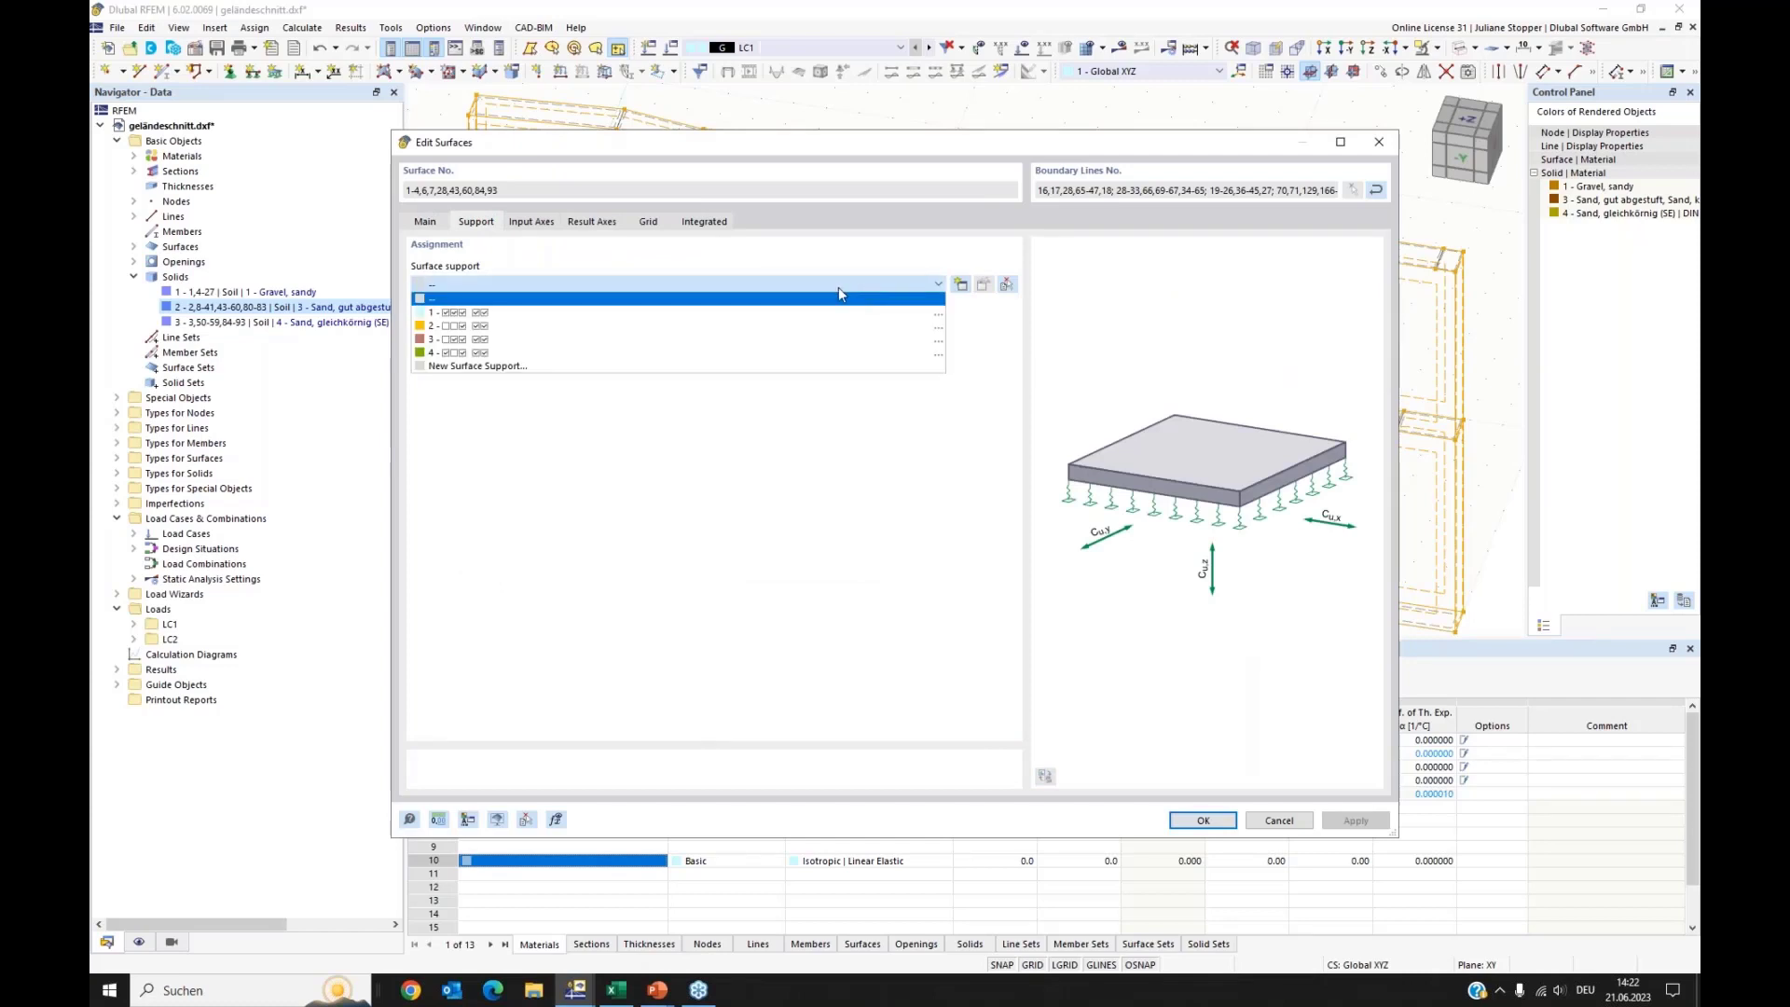
left_click(443, 326)
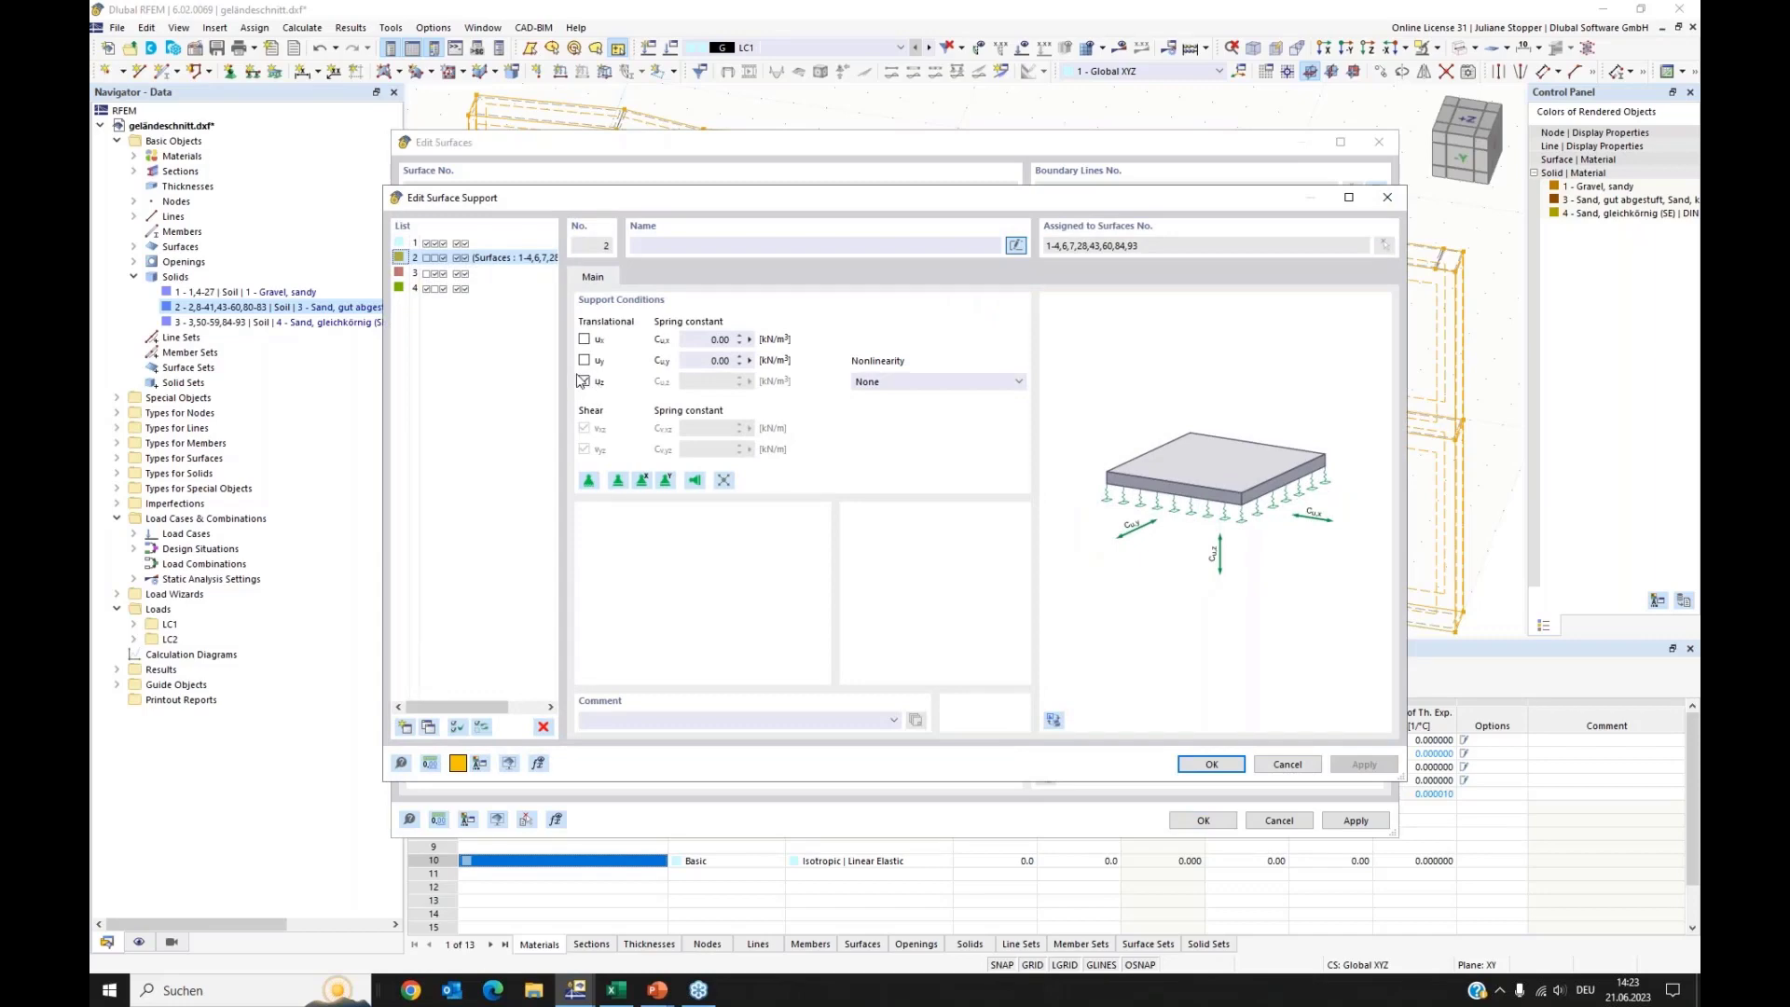
left_click(1212, 763)
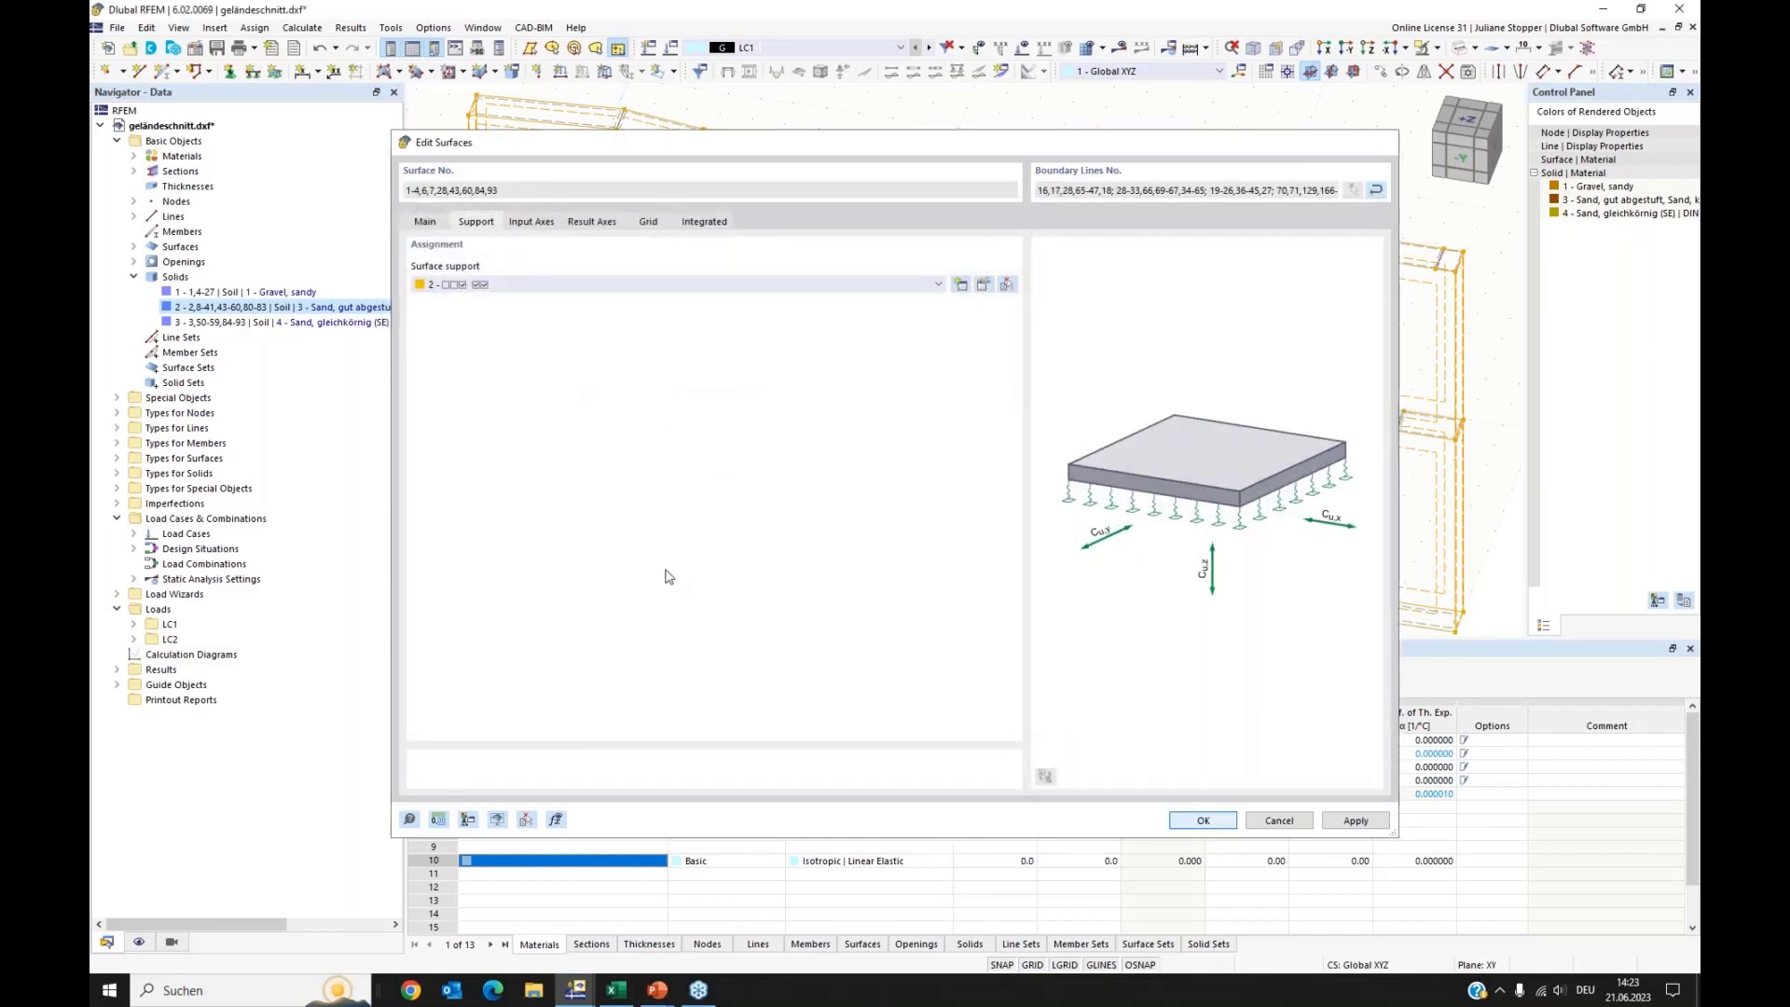
key("Return")
Step: Assign existing surface support 1 to bottom surface No. 5 of the terrain section
scroll(650, 551, "up", 6)
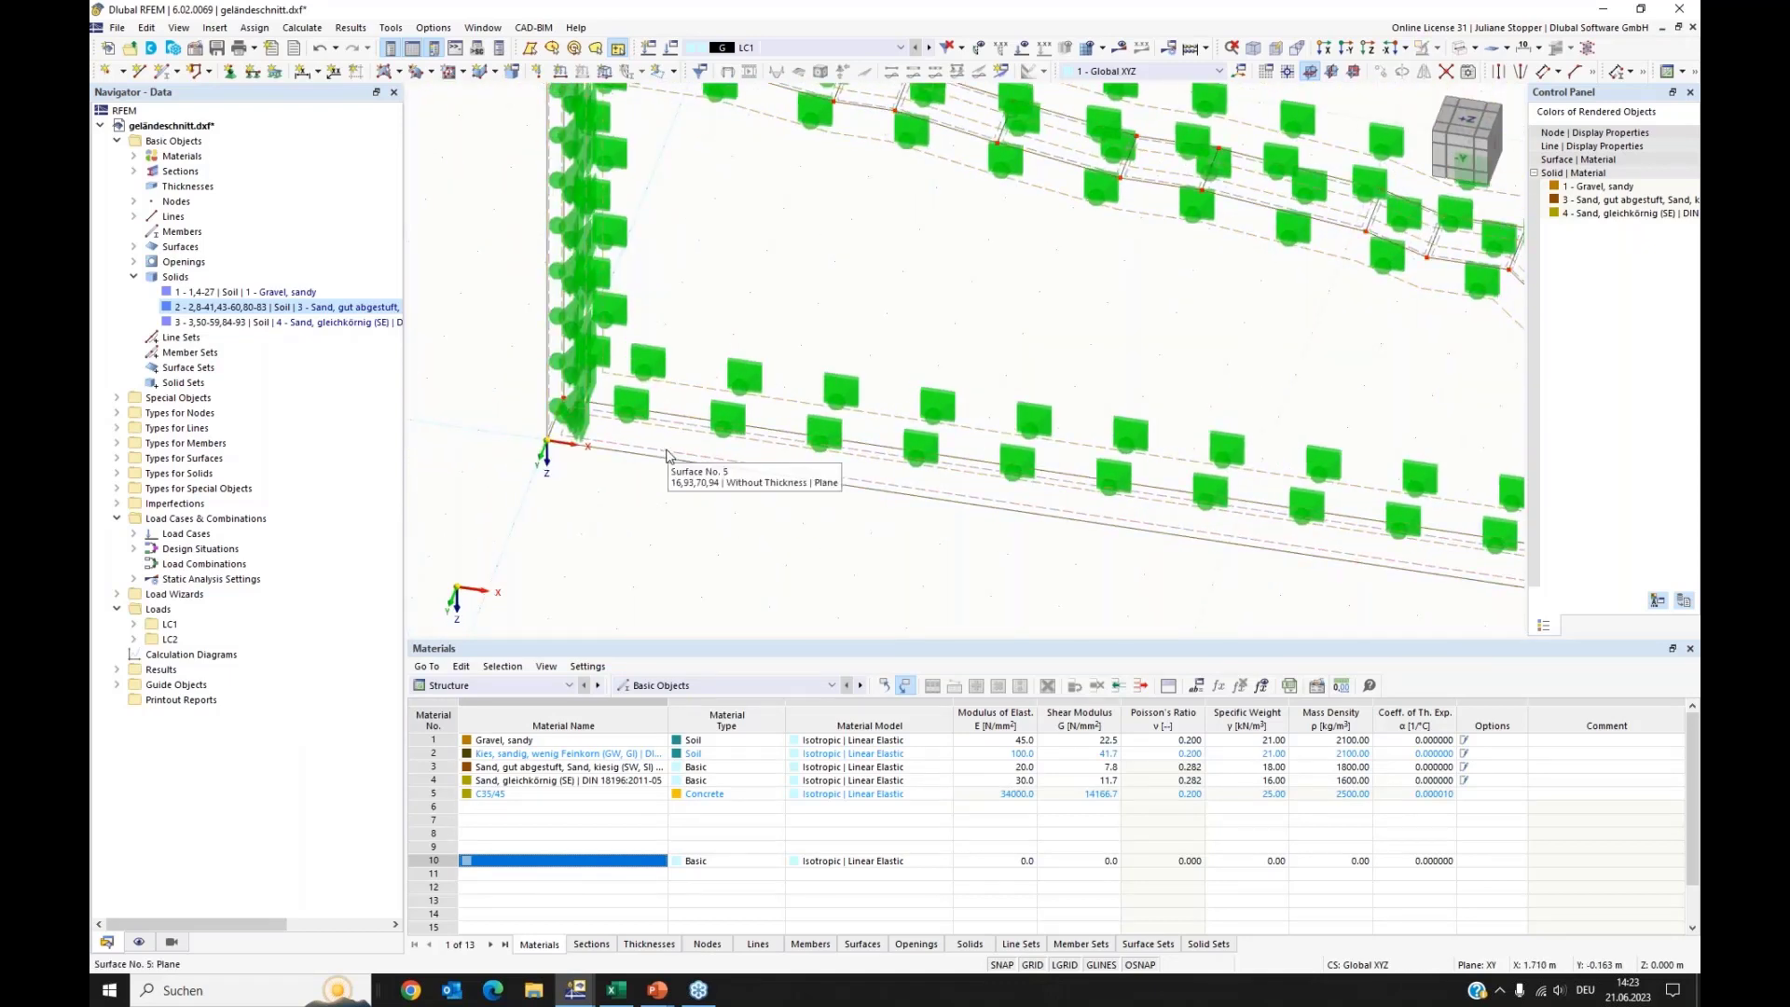
right_click(668, 457)
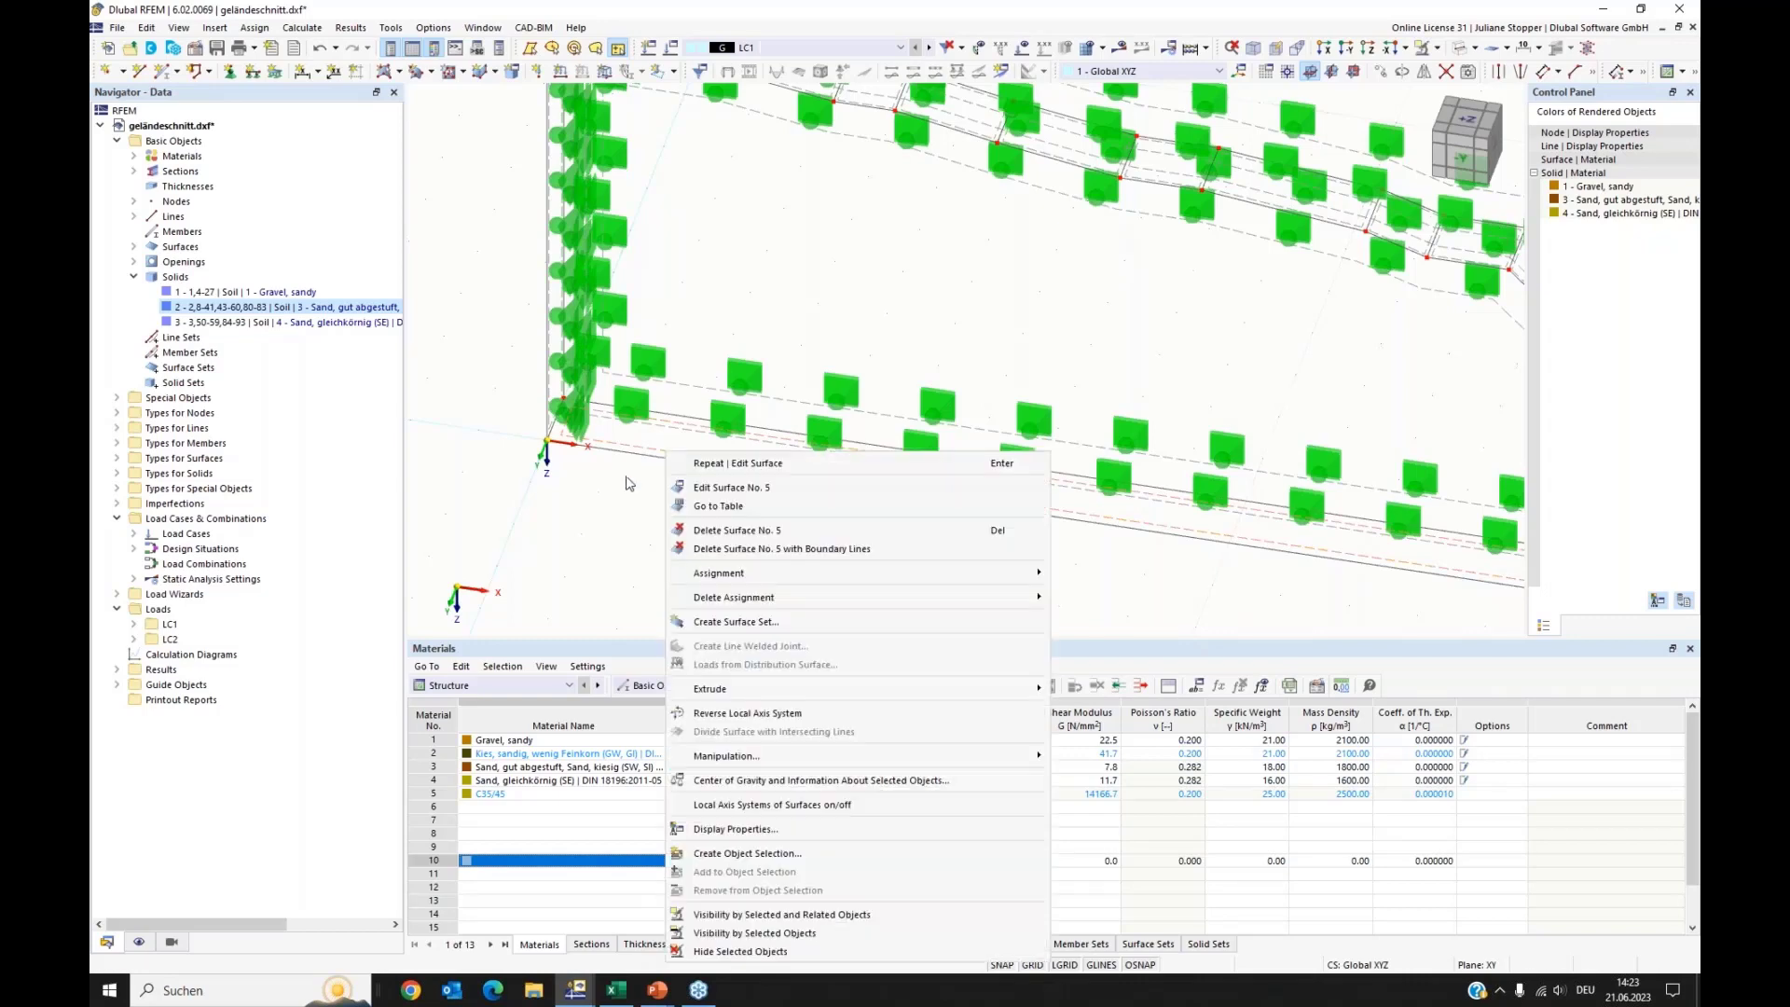
left_click(702, 488)
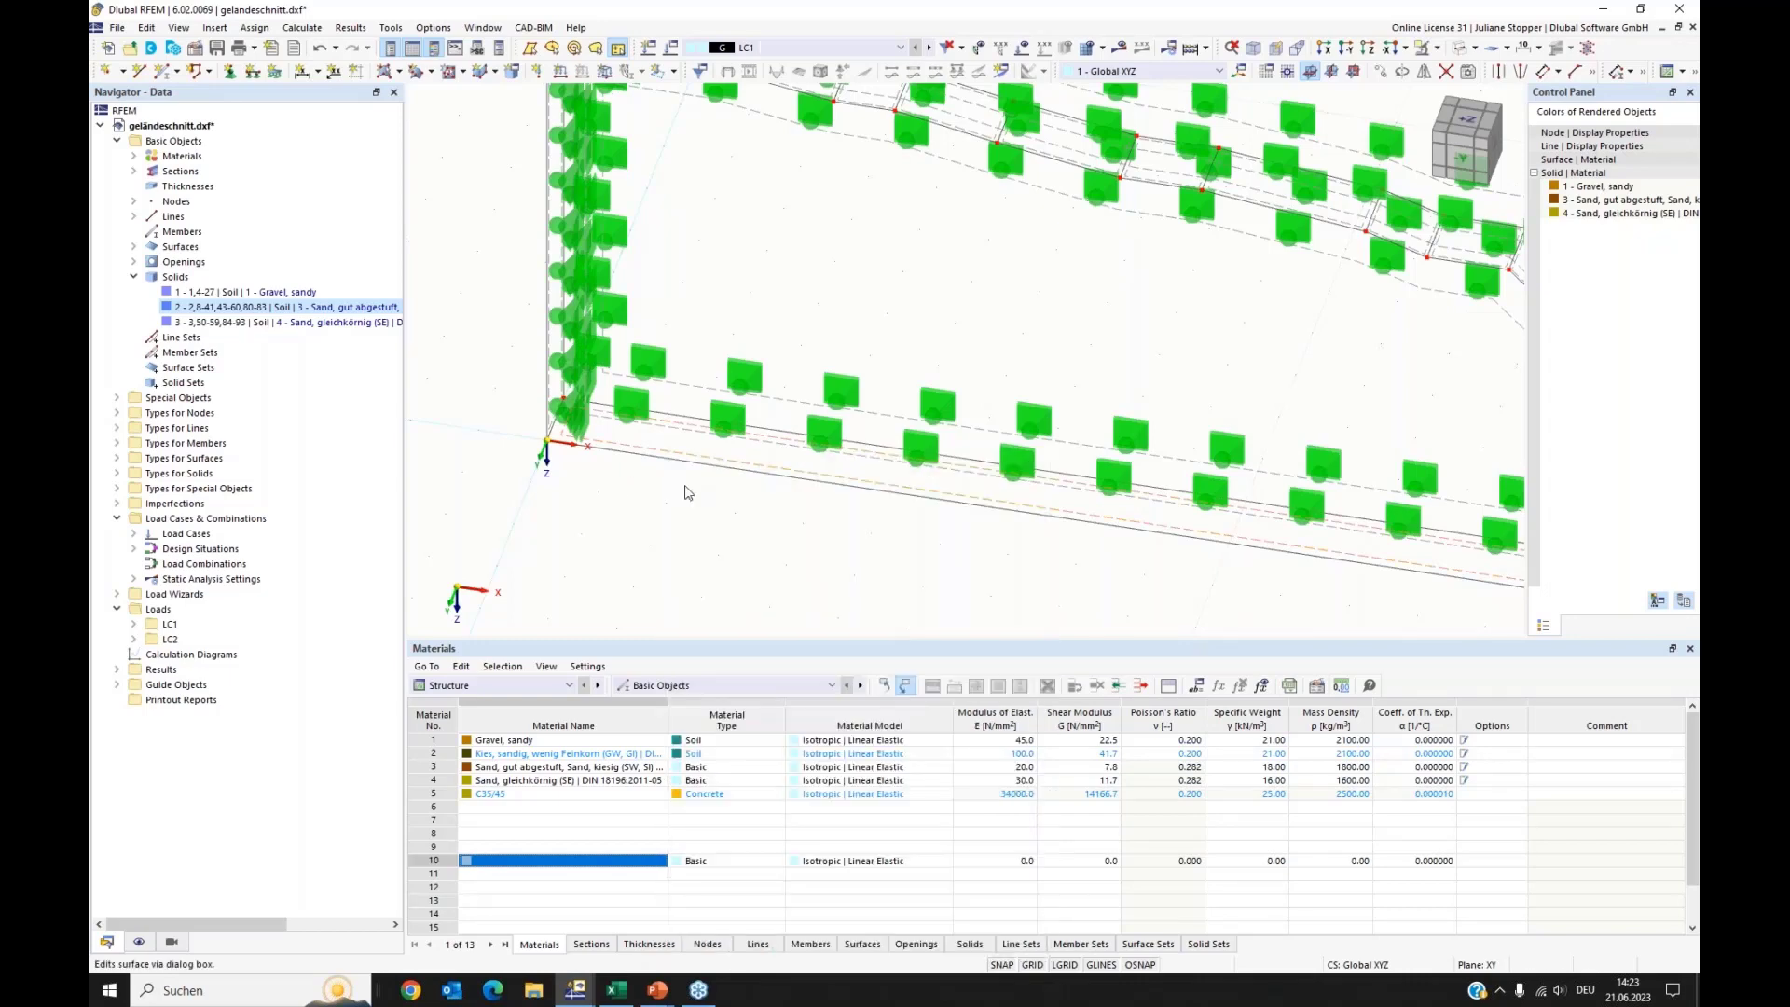
left_click(417, 429)
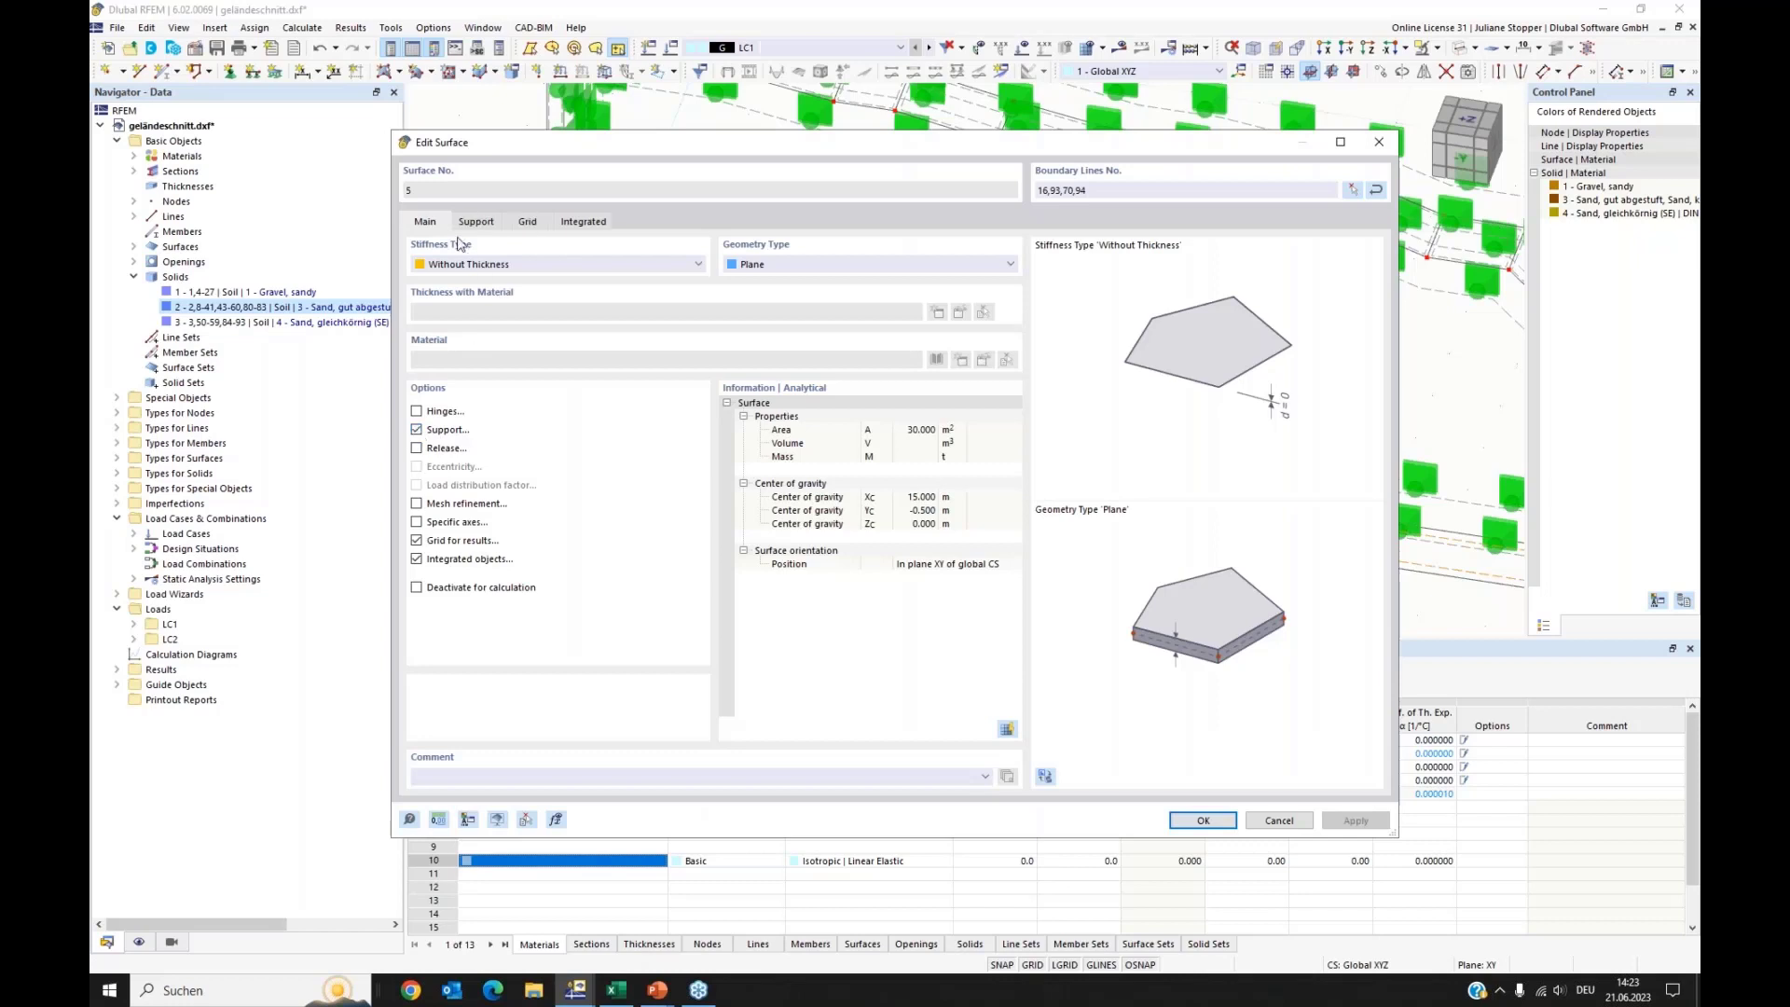
left_click(474, 224)
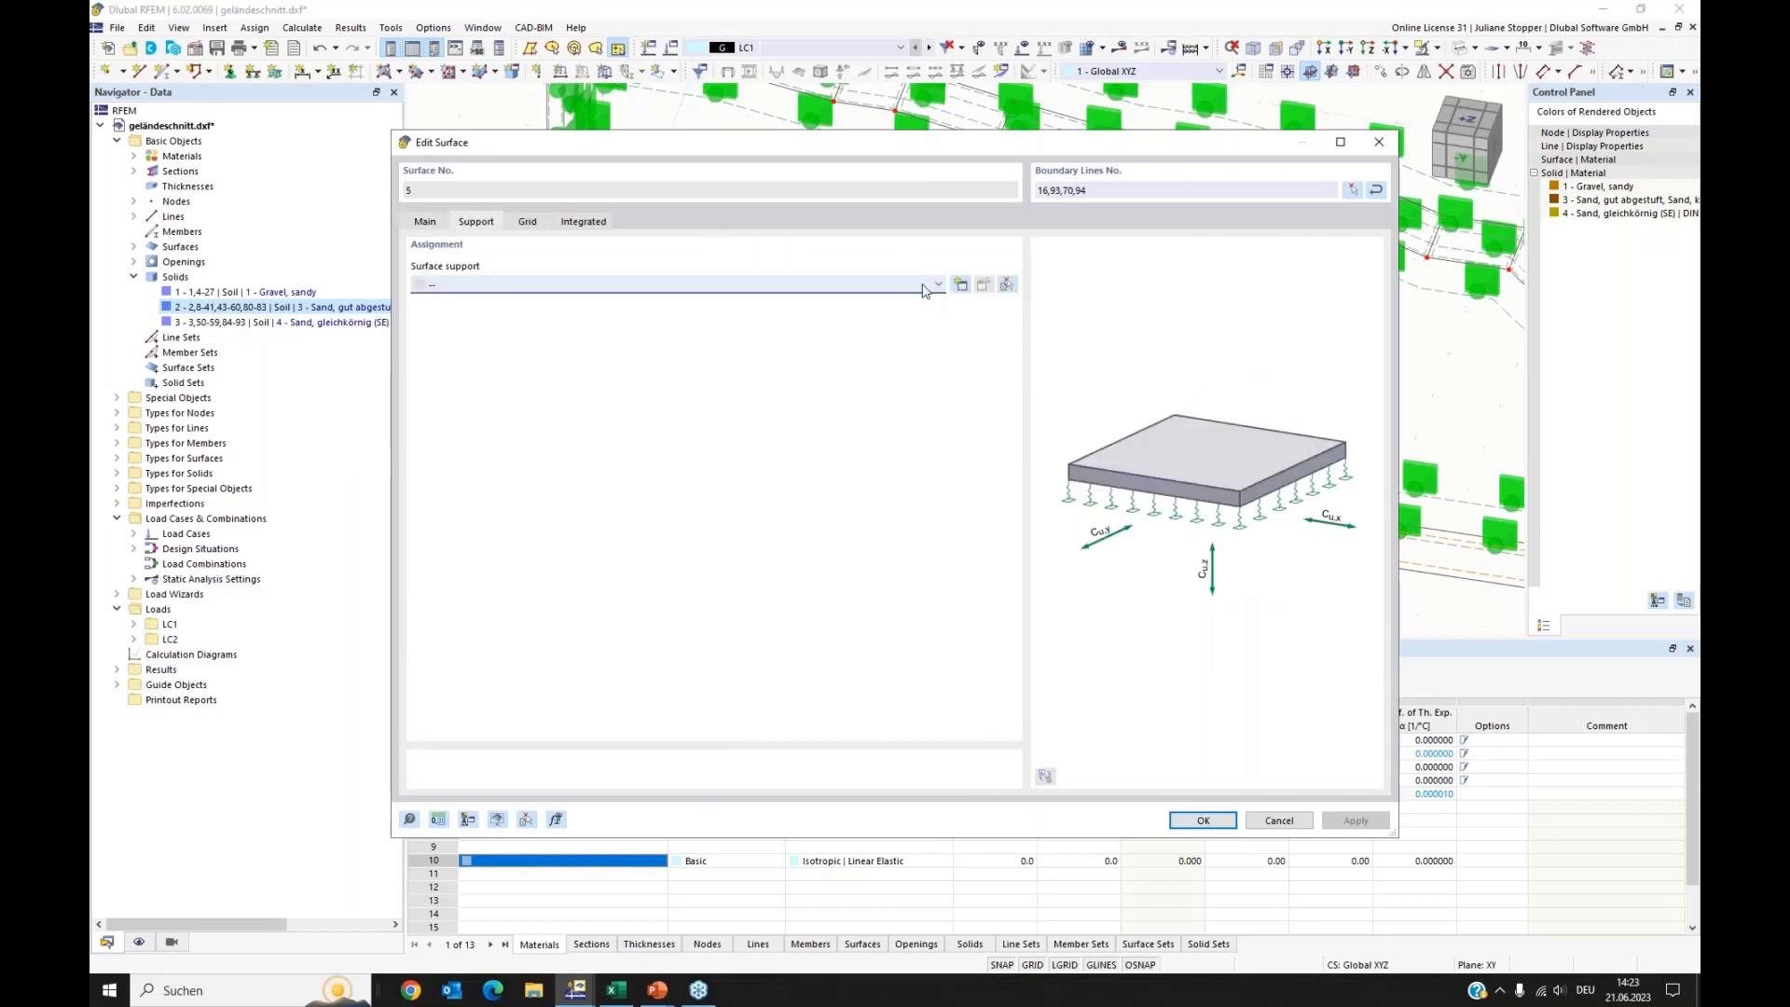
left_click(937, 284)
left_click(477, 314)
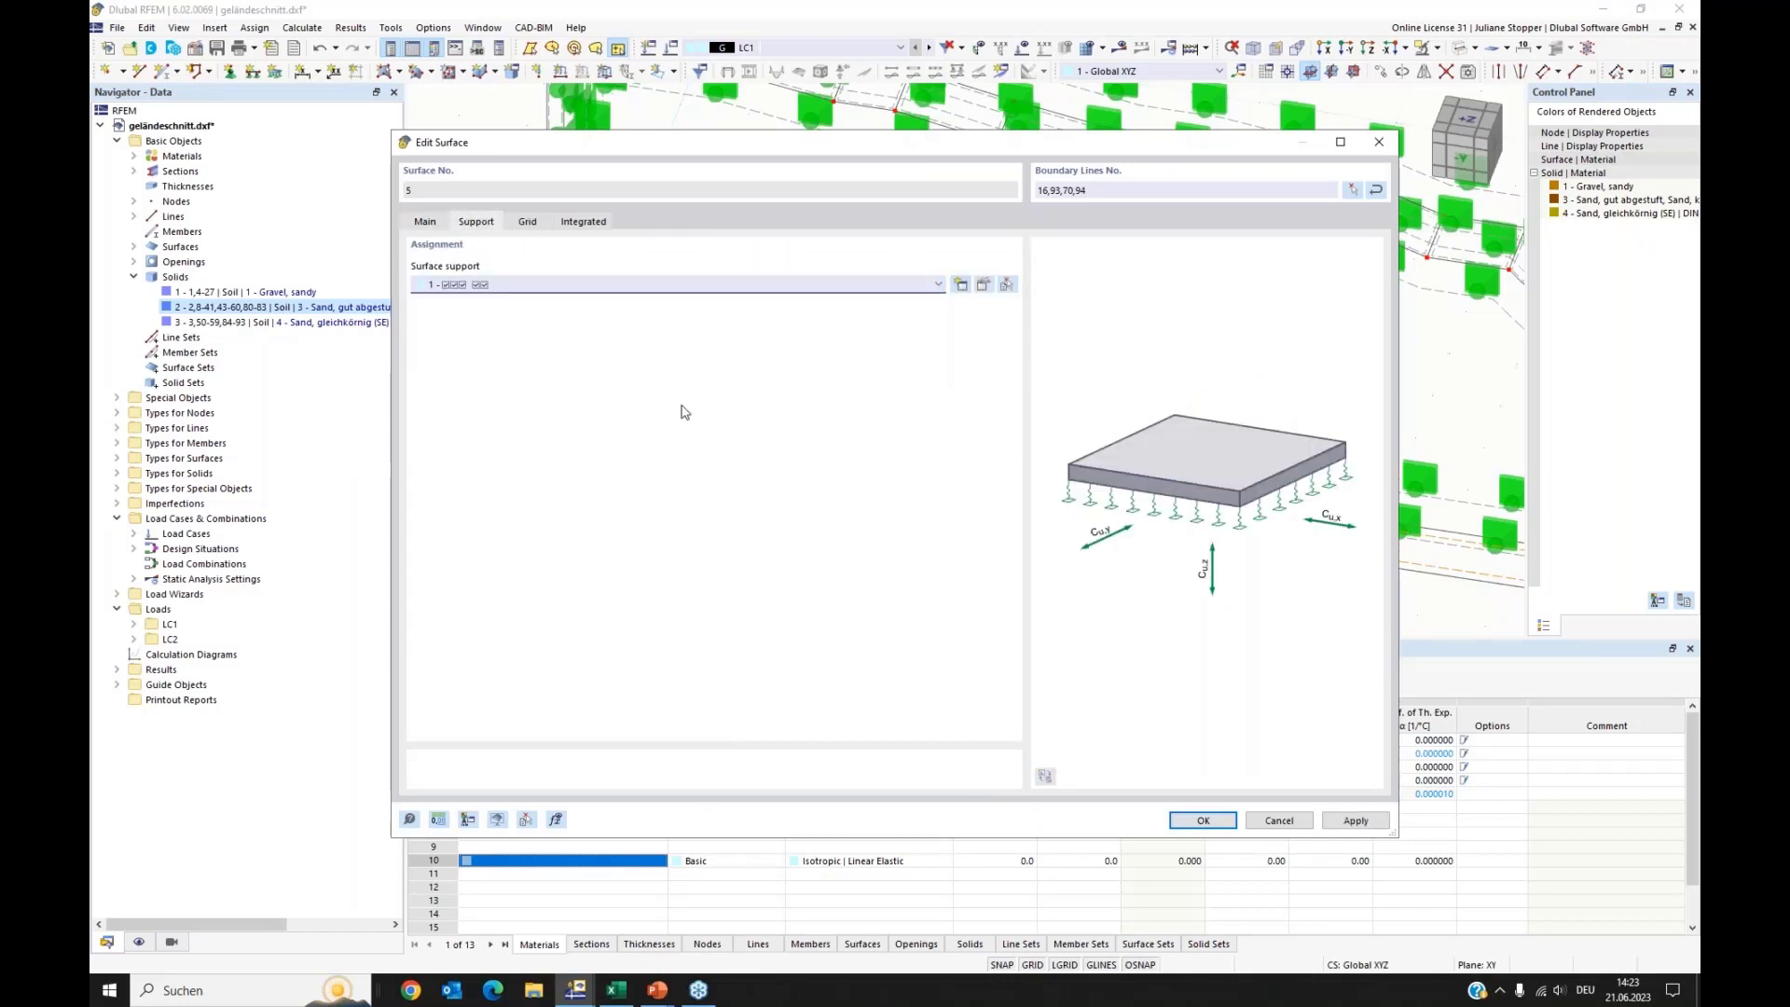
left_click(1196, 822)
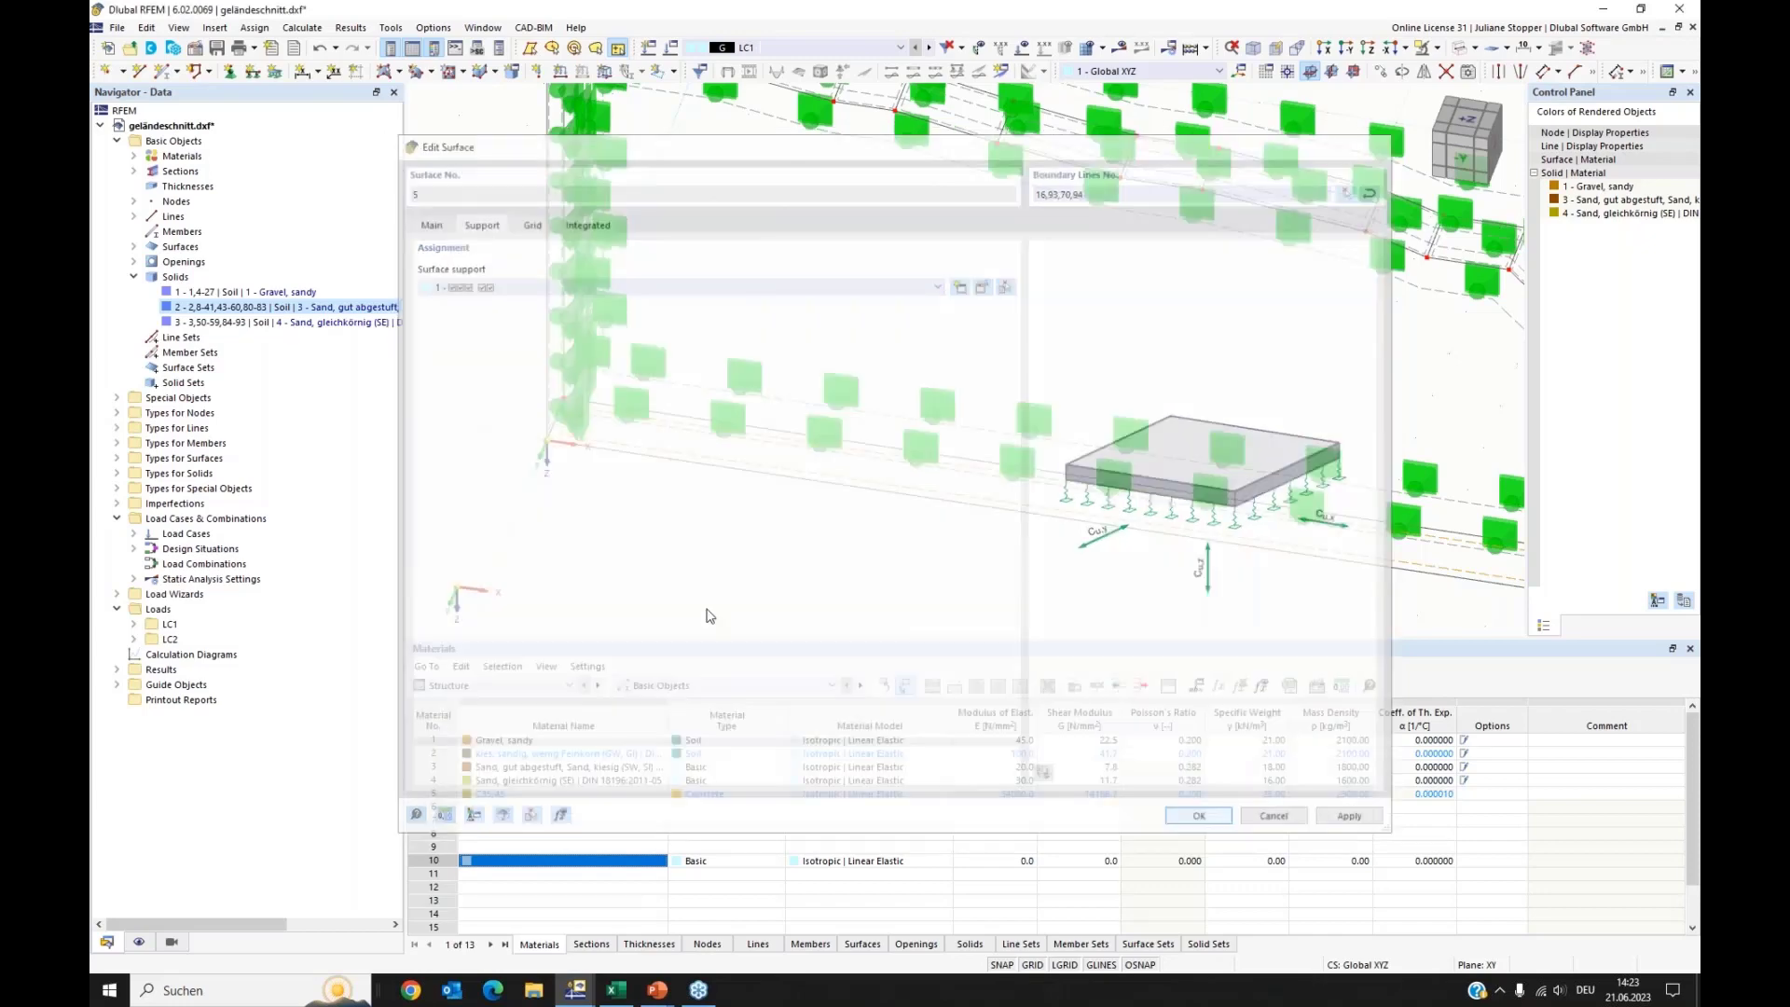
Step: Hide the surface support symbols by switching off the display of Types for Surfaces, and return to the model data tree
scroll(593, 545, "down", 5)
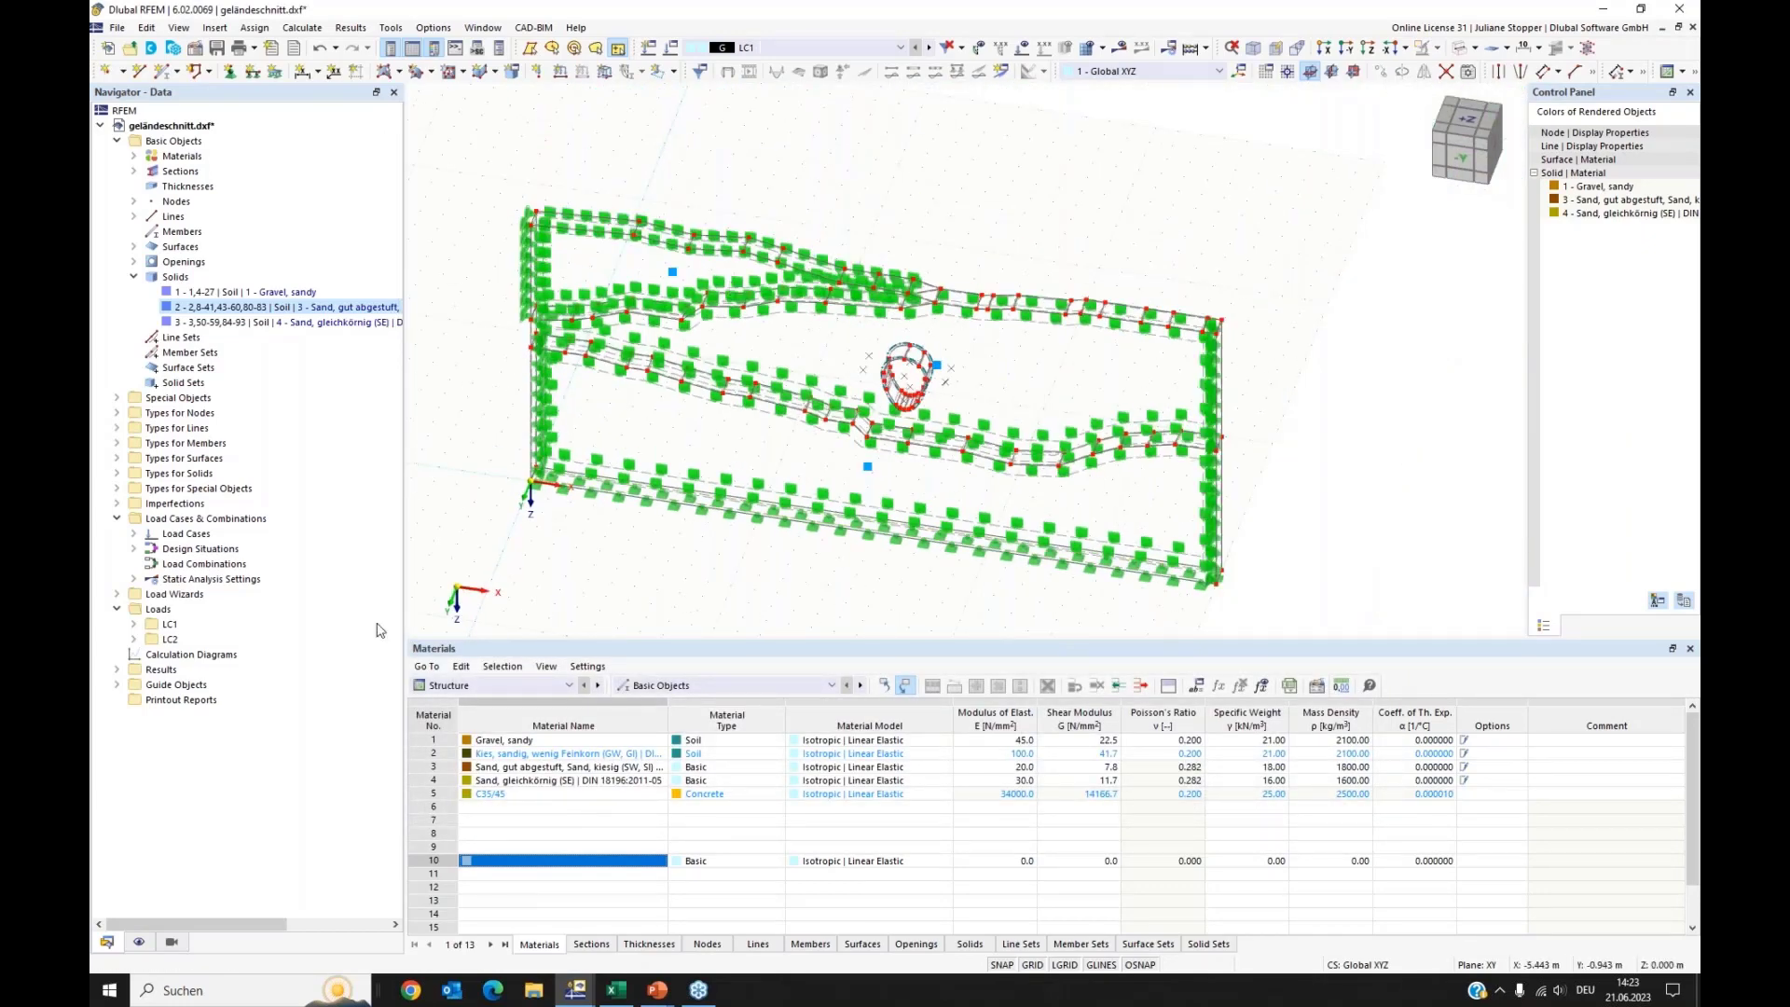
left_click(139, 942)
scroll(313, 520, "down", 10)
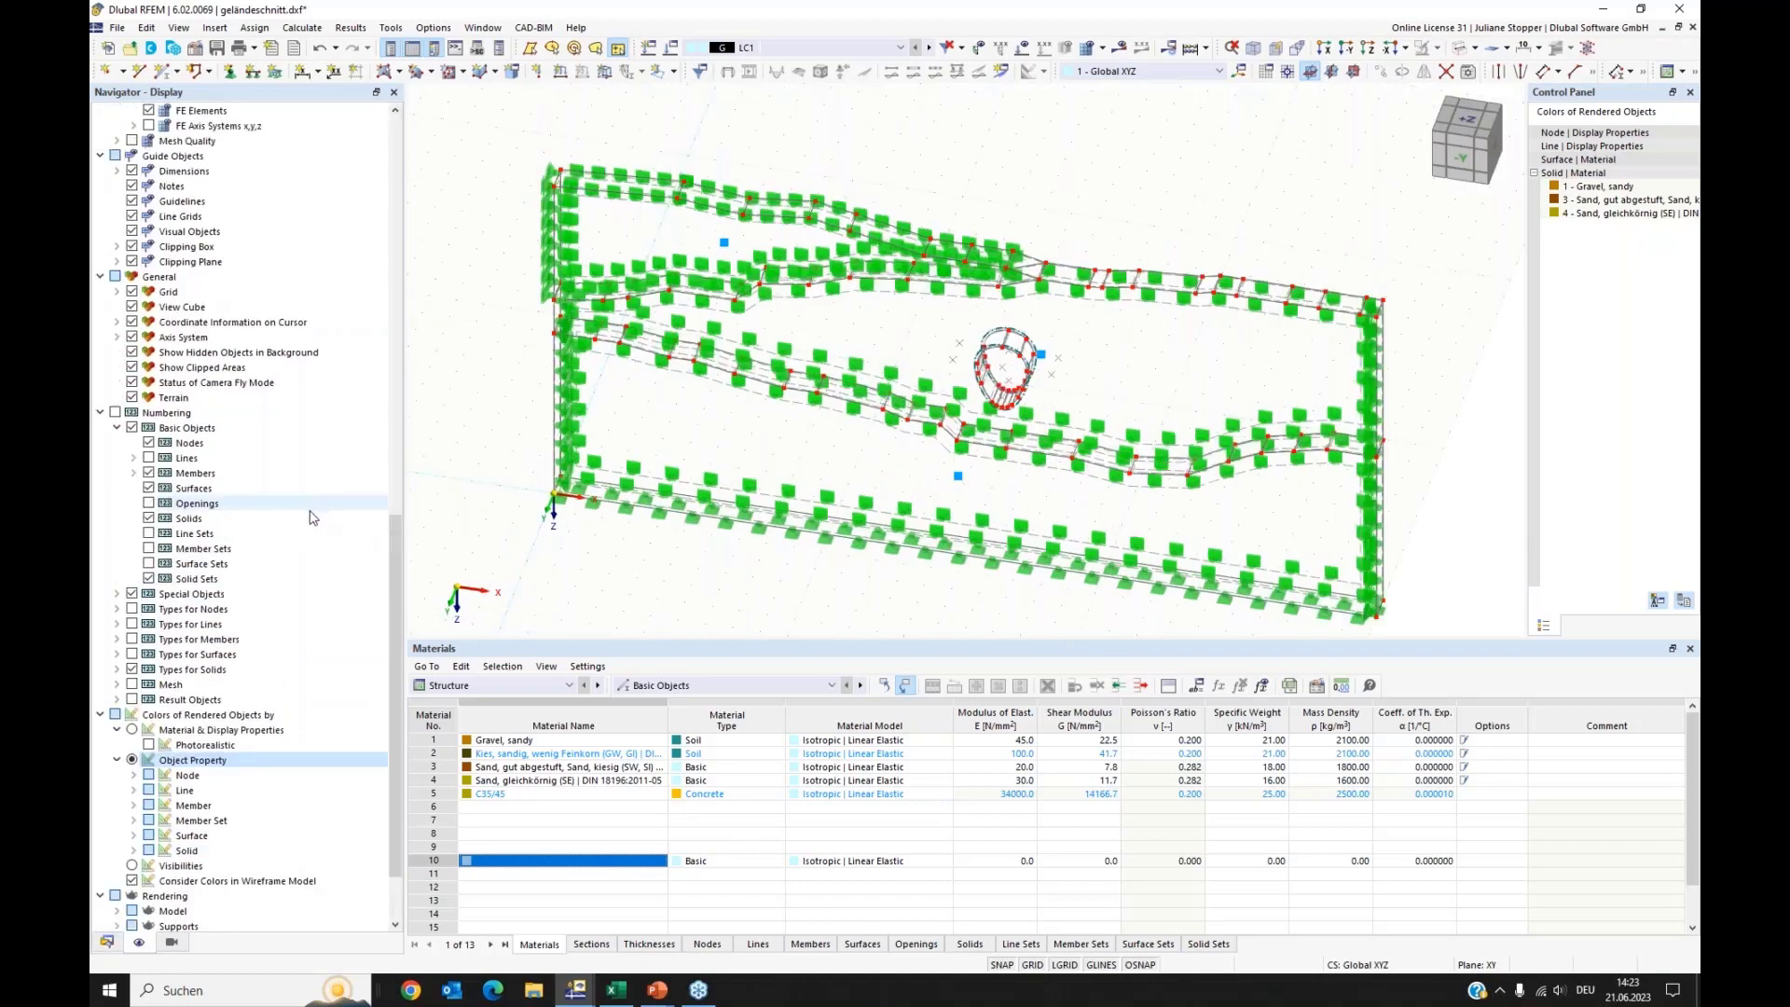
scroll(313, 520, "up", 15)
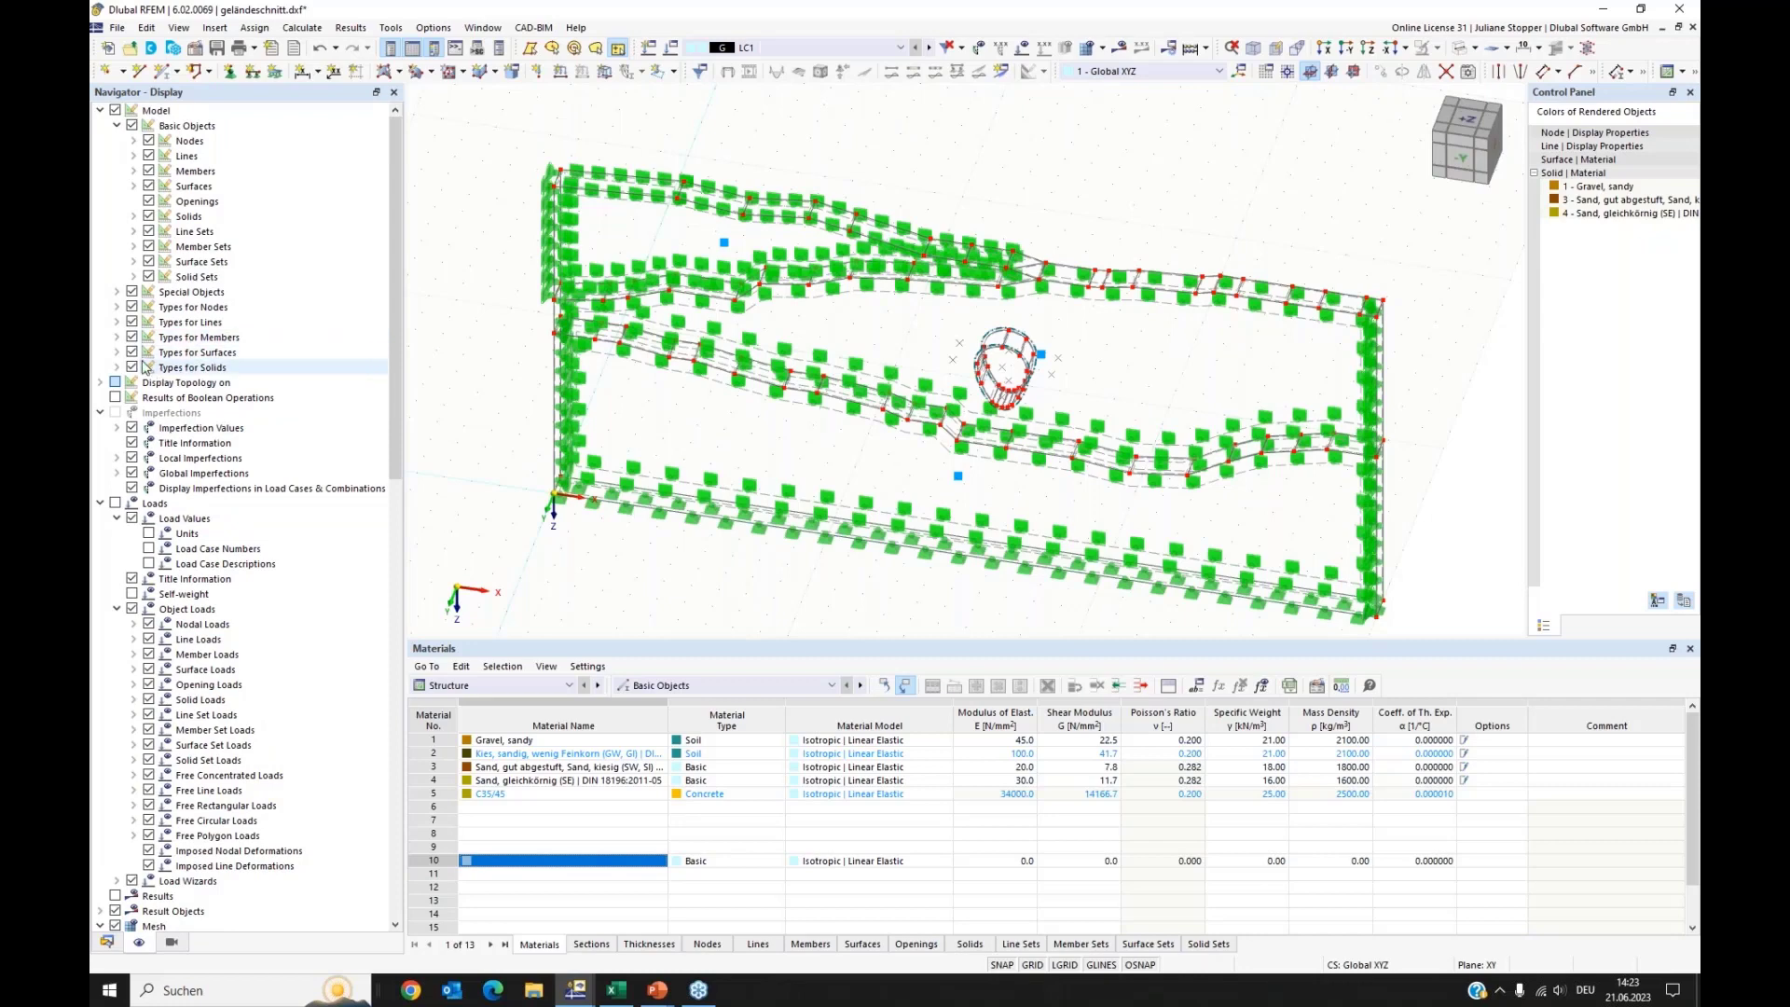
left_click(132, 353)
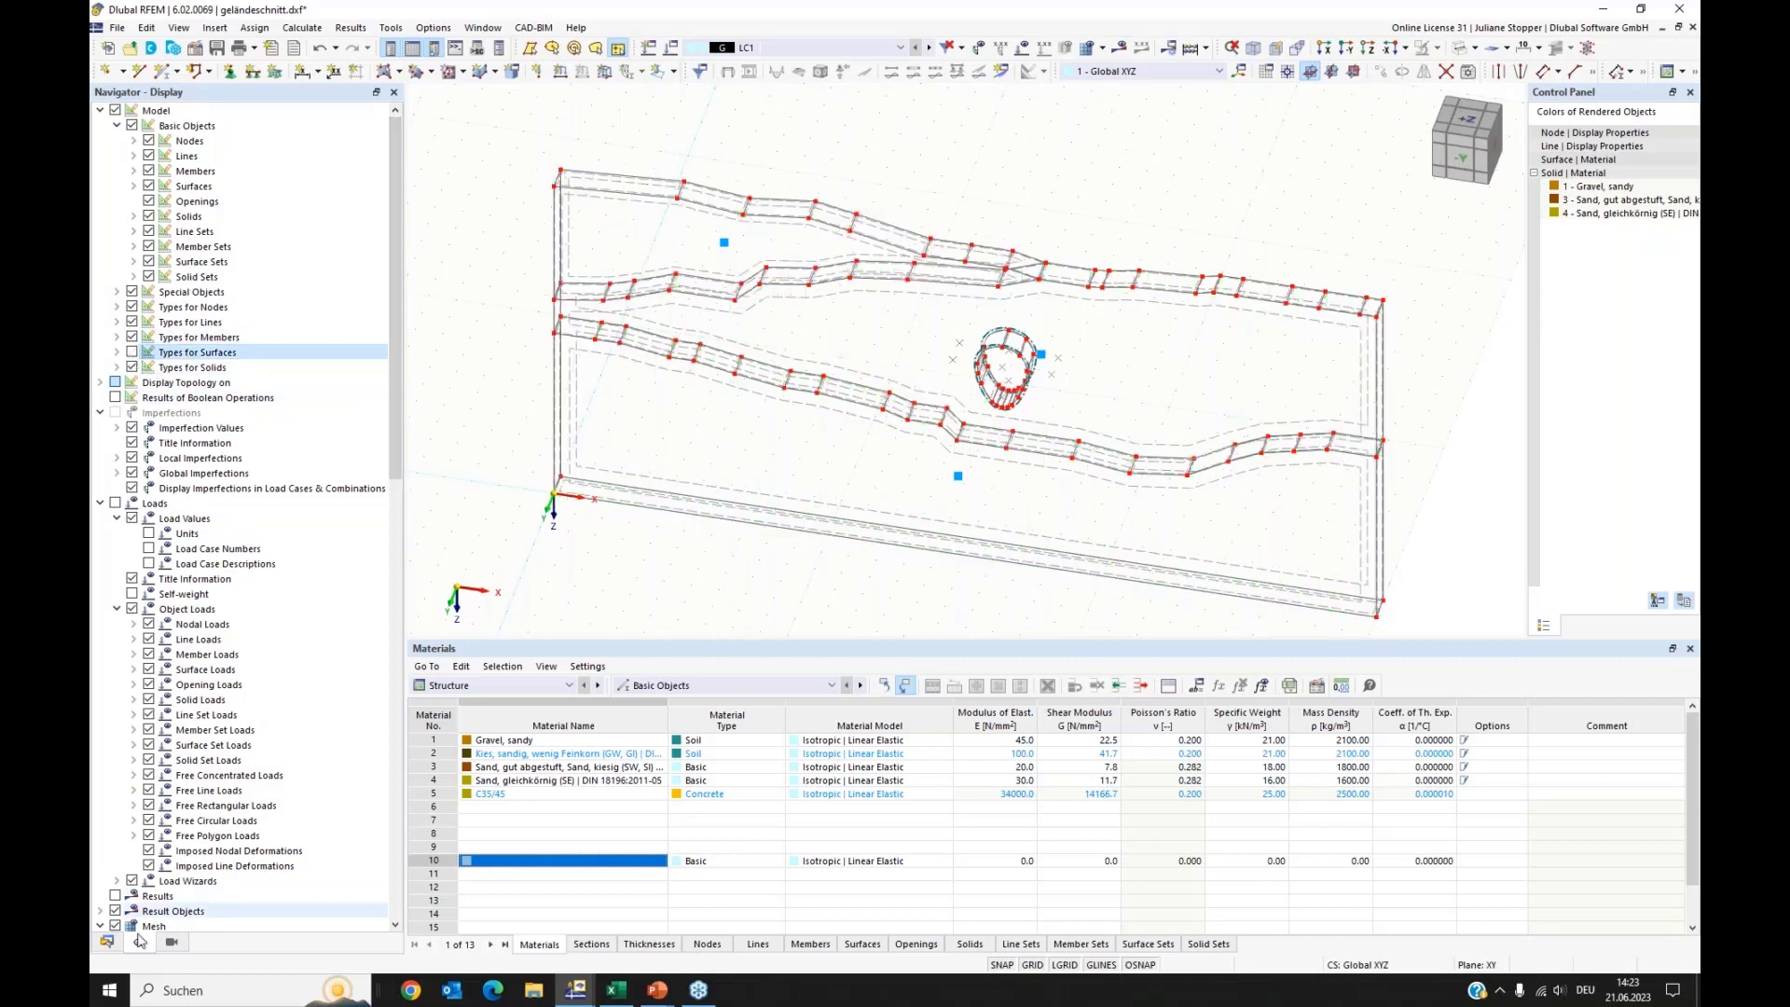
left_click(106, 942)
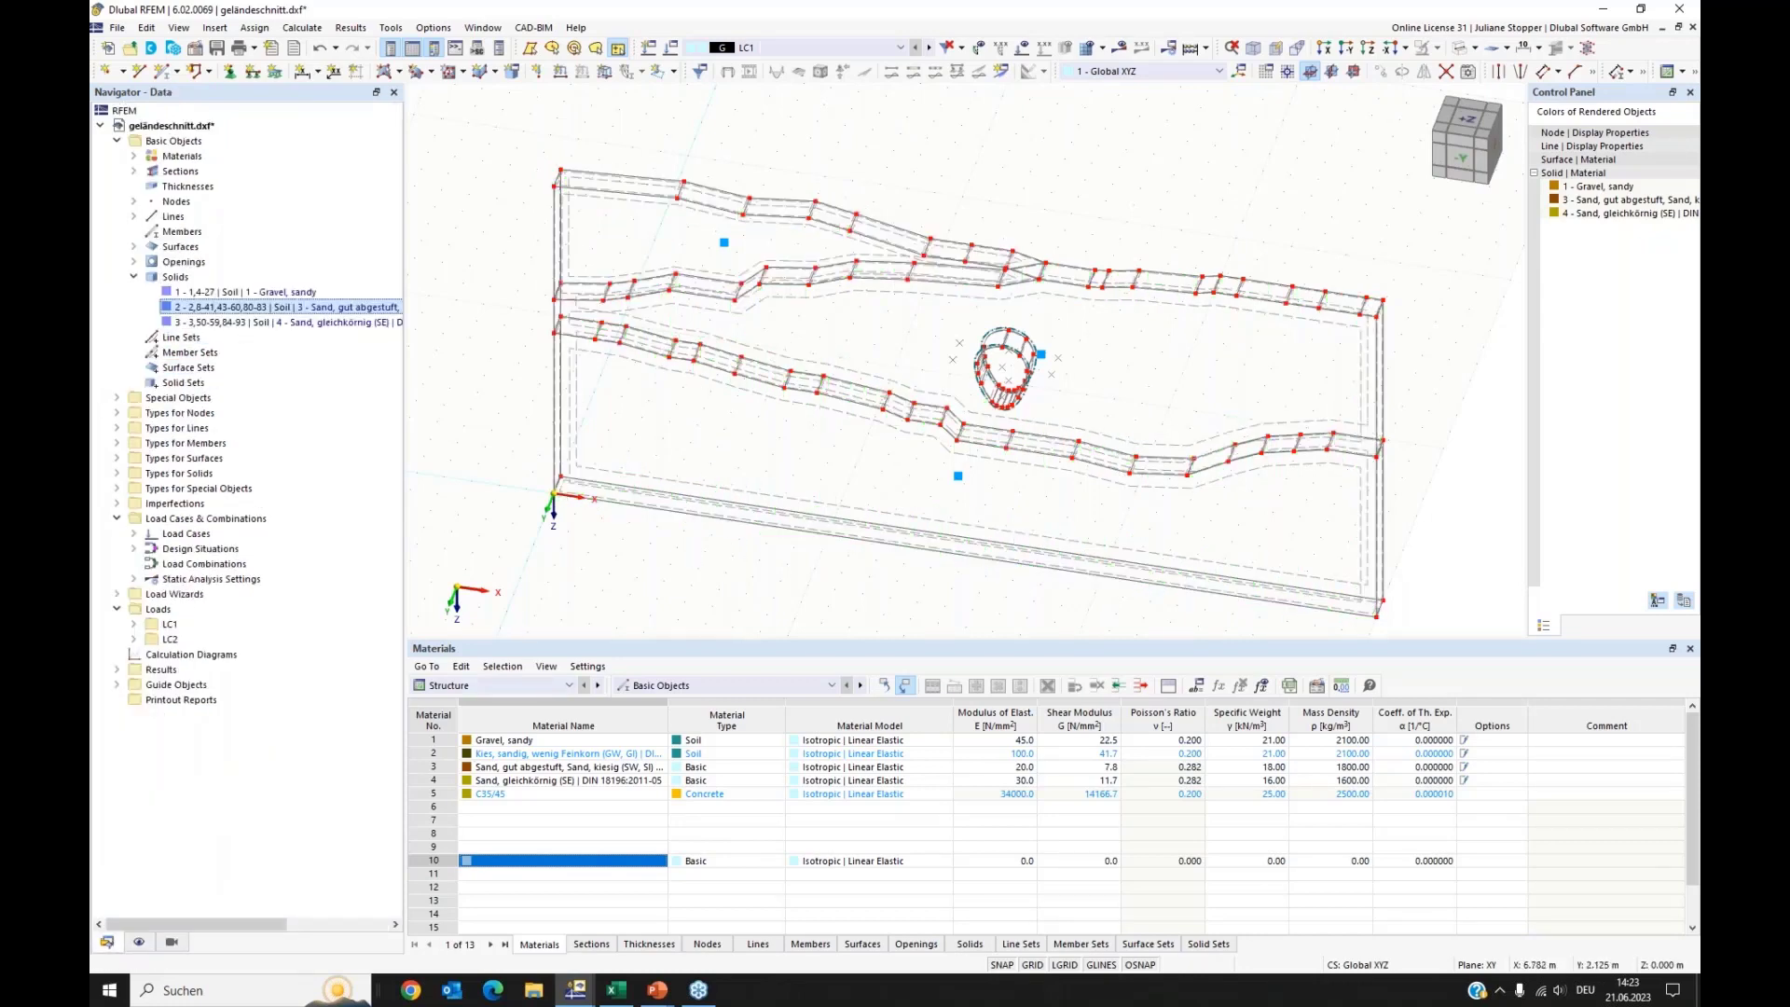
Step: Generate the finite element mesh and display it on the terrain section
middle_click_drag(730, 528, 746, 411, "ctrl")
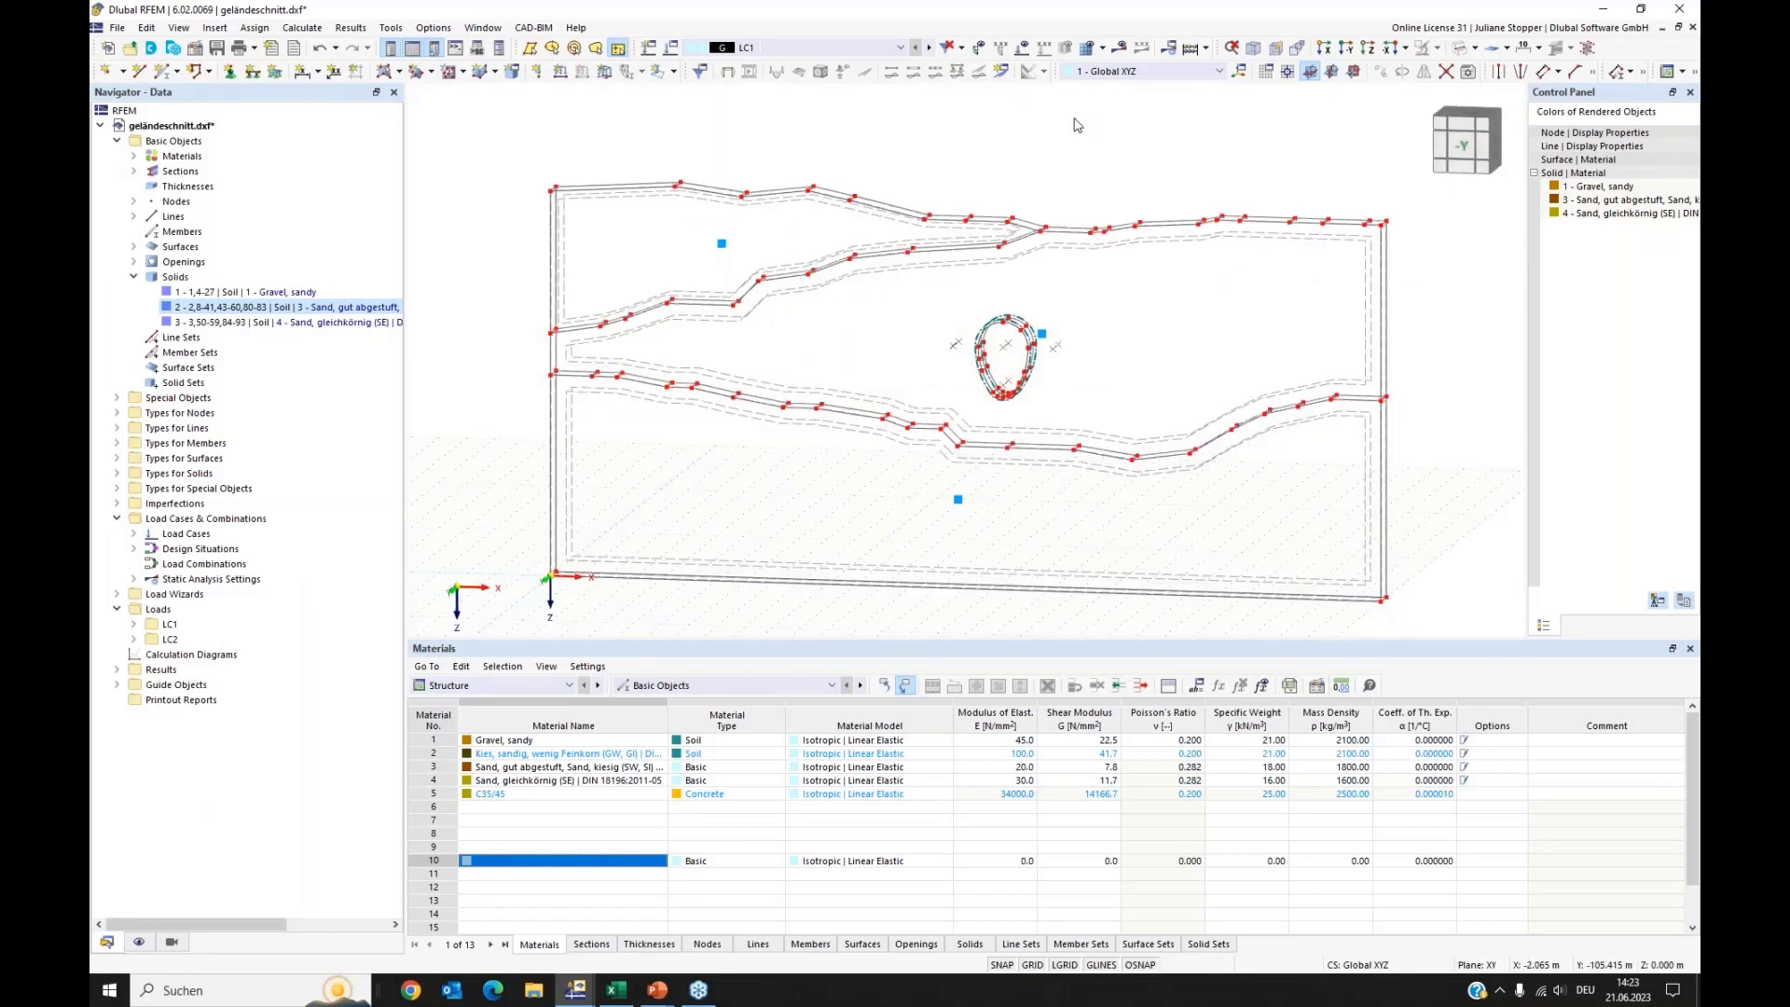
left_click(1087, 48)
left_click(966, 565)
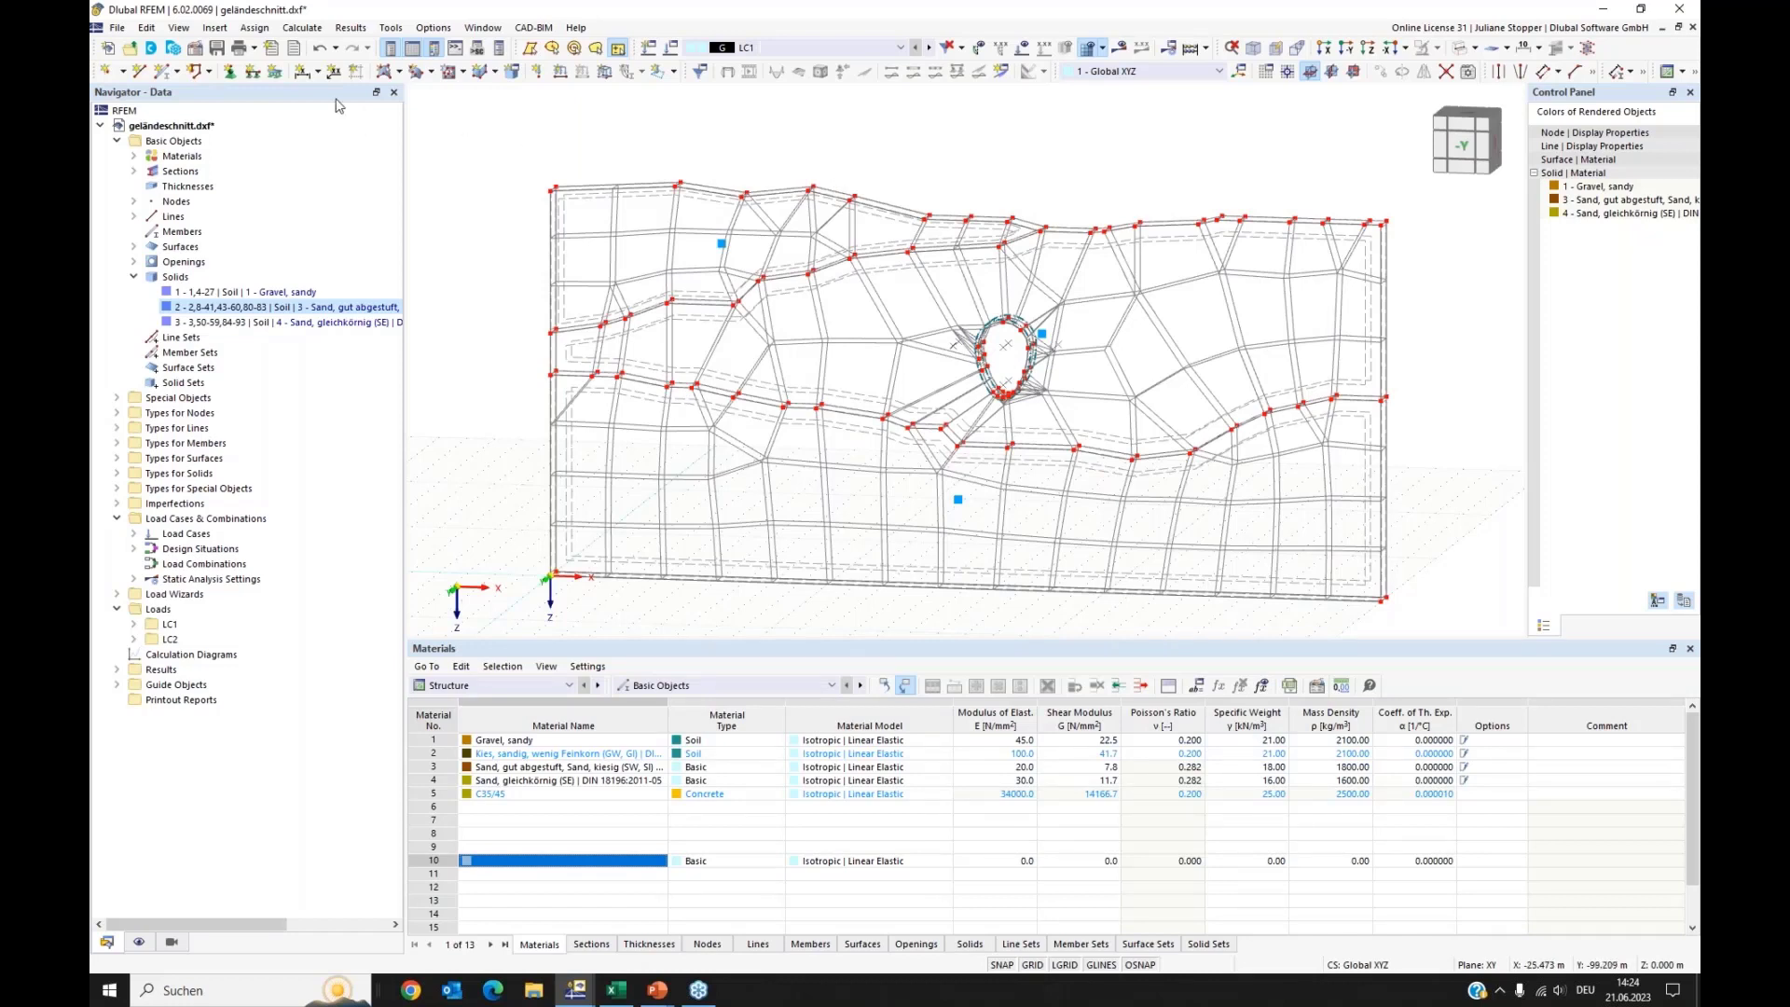
Step: Set the target length of finite elements for solids of type Soil to 0.5 m in the mesh settings
left_click(301, 28)
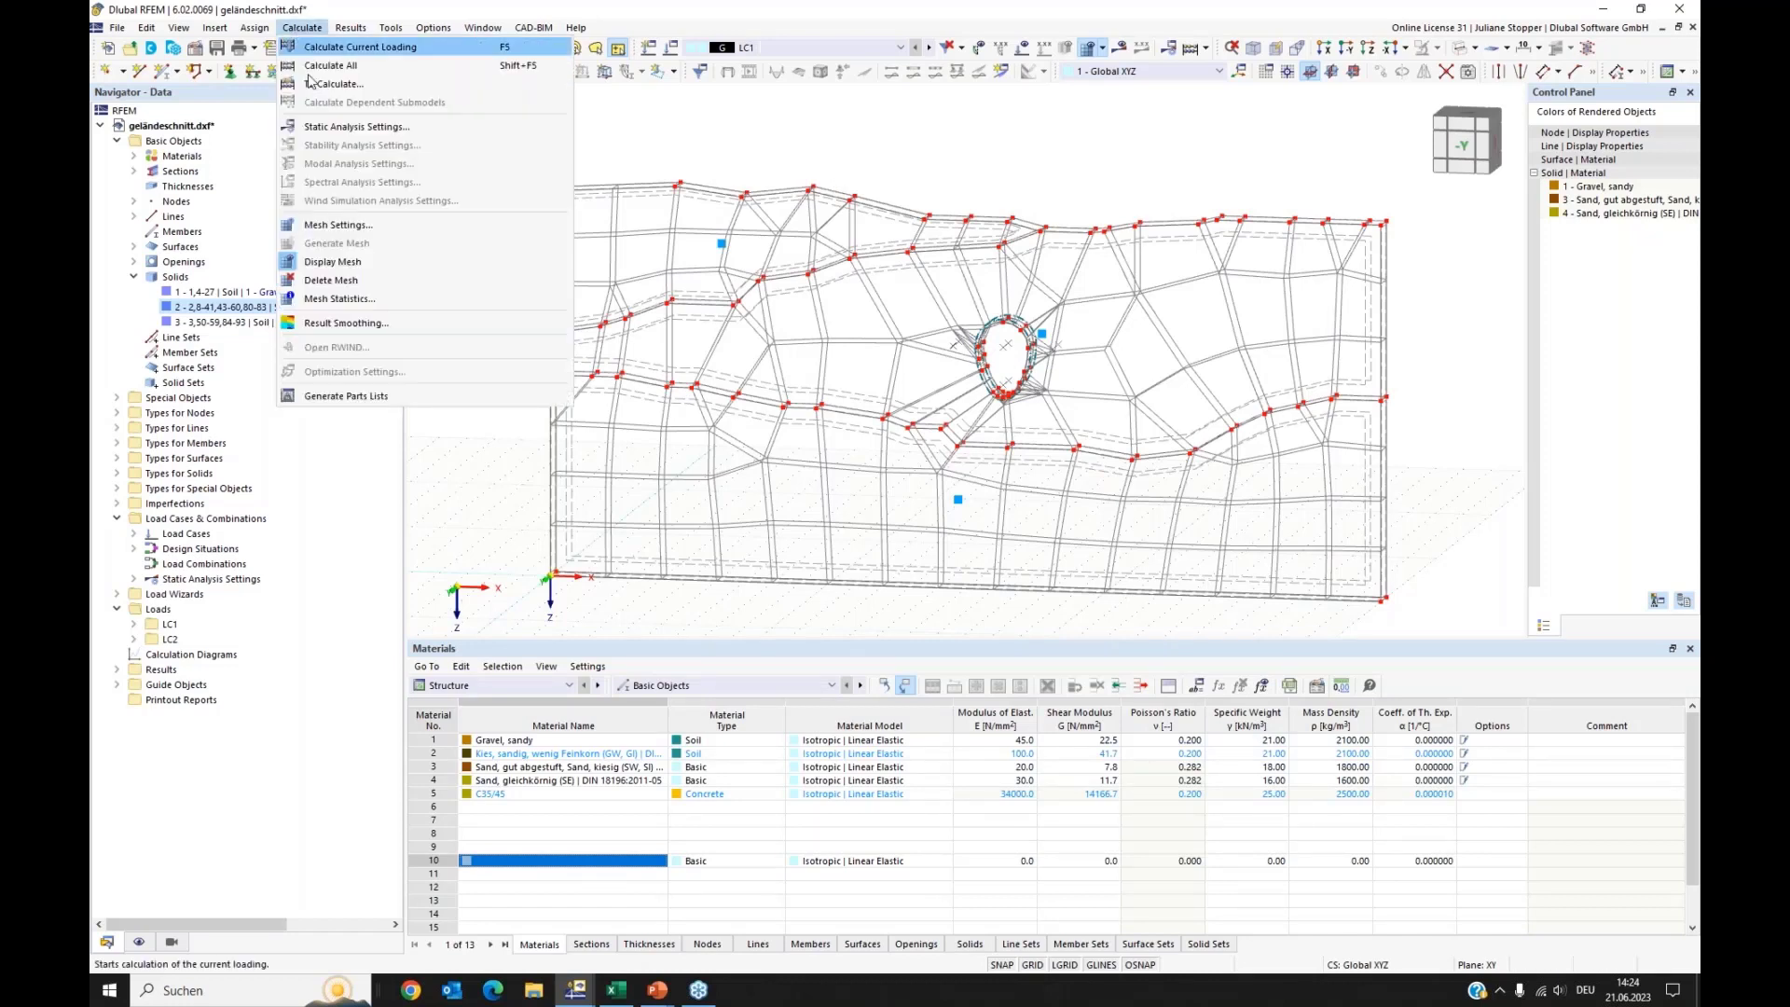
left_click(325, 226)
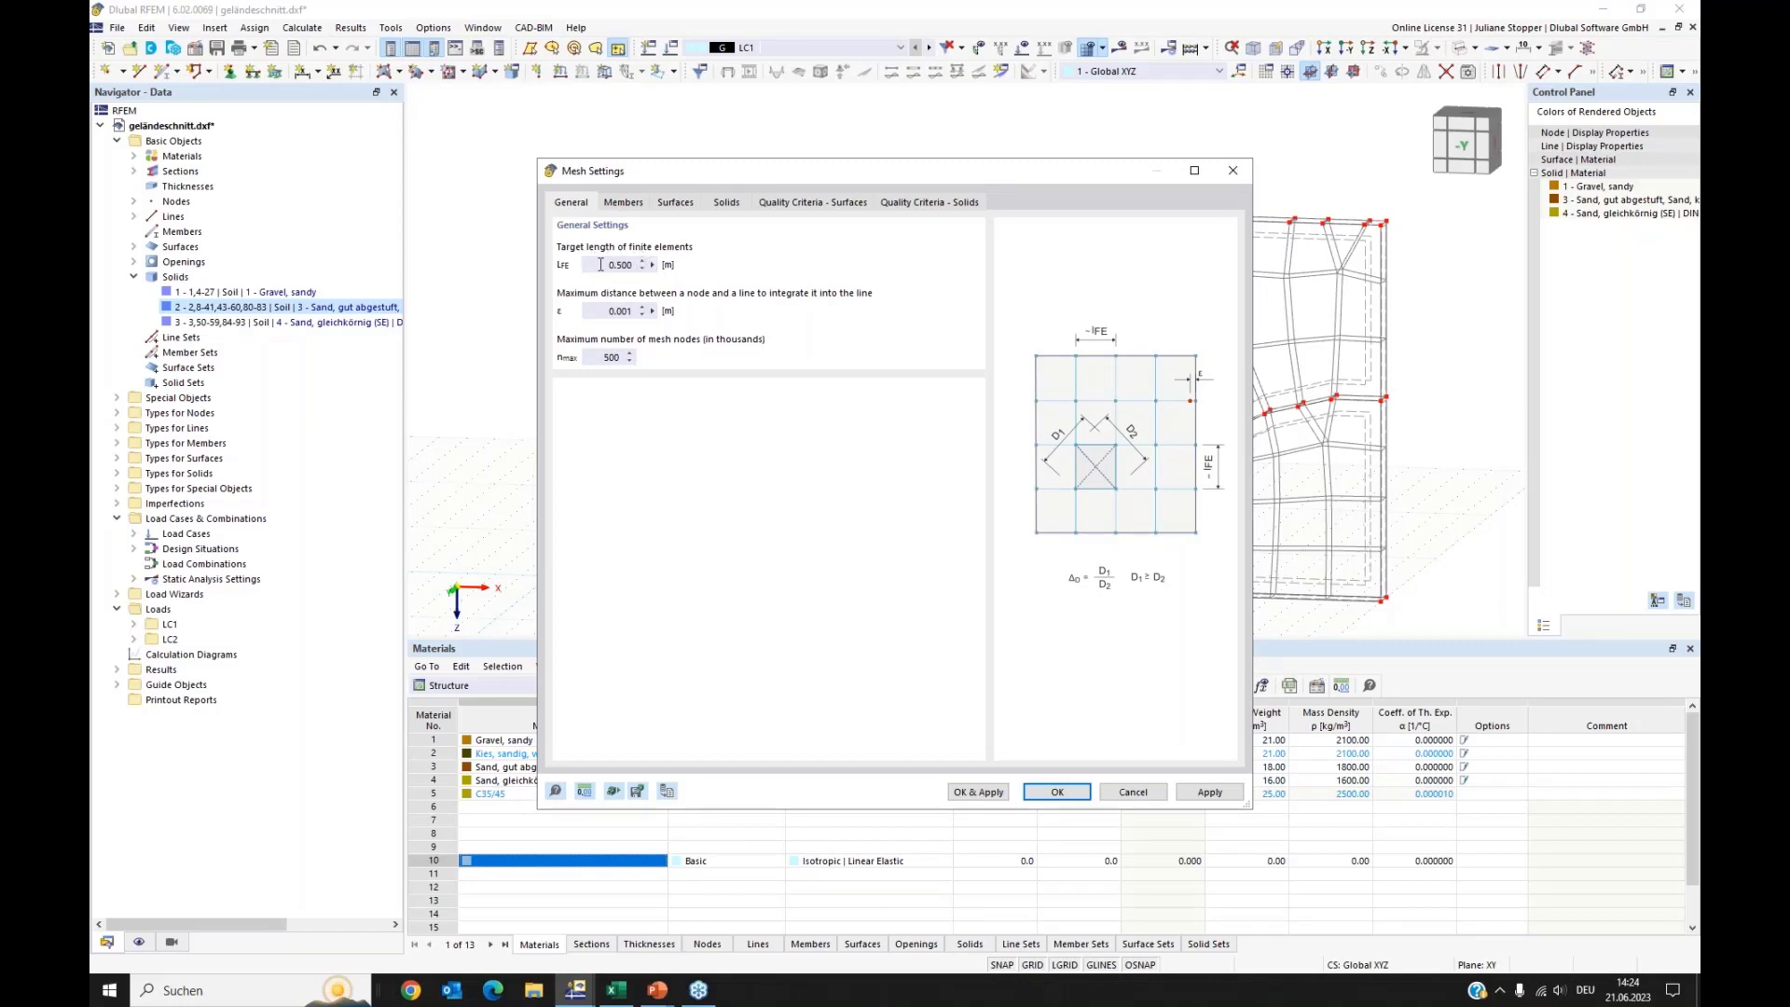
left_click_drag(601, 265, 646, 271)
left_click(724, 204)
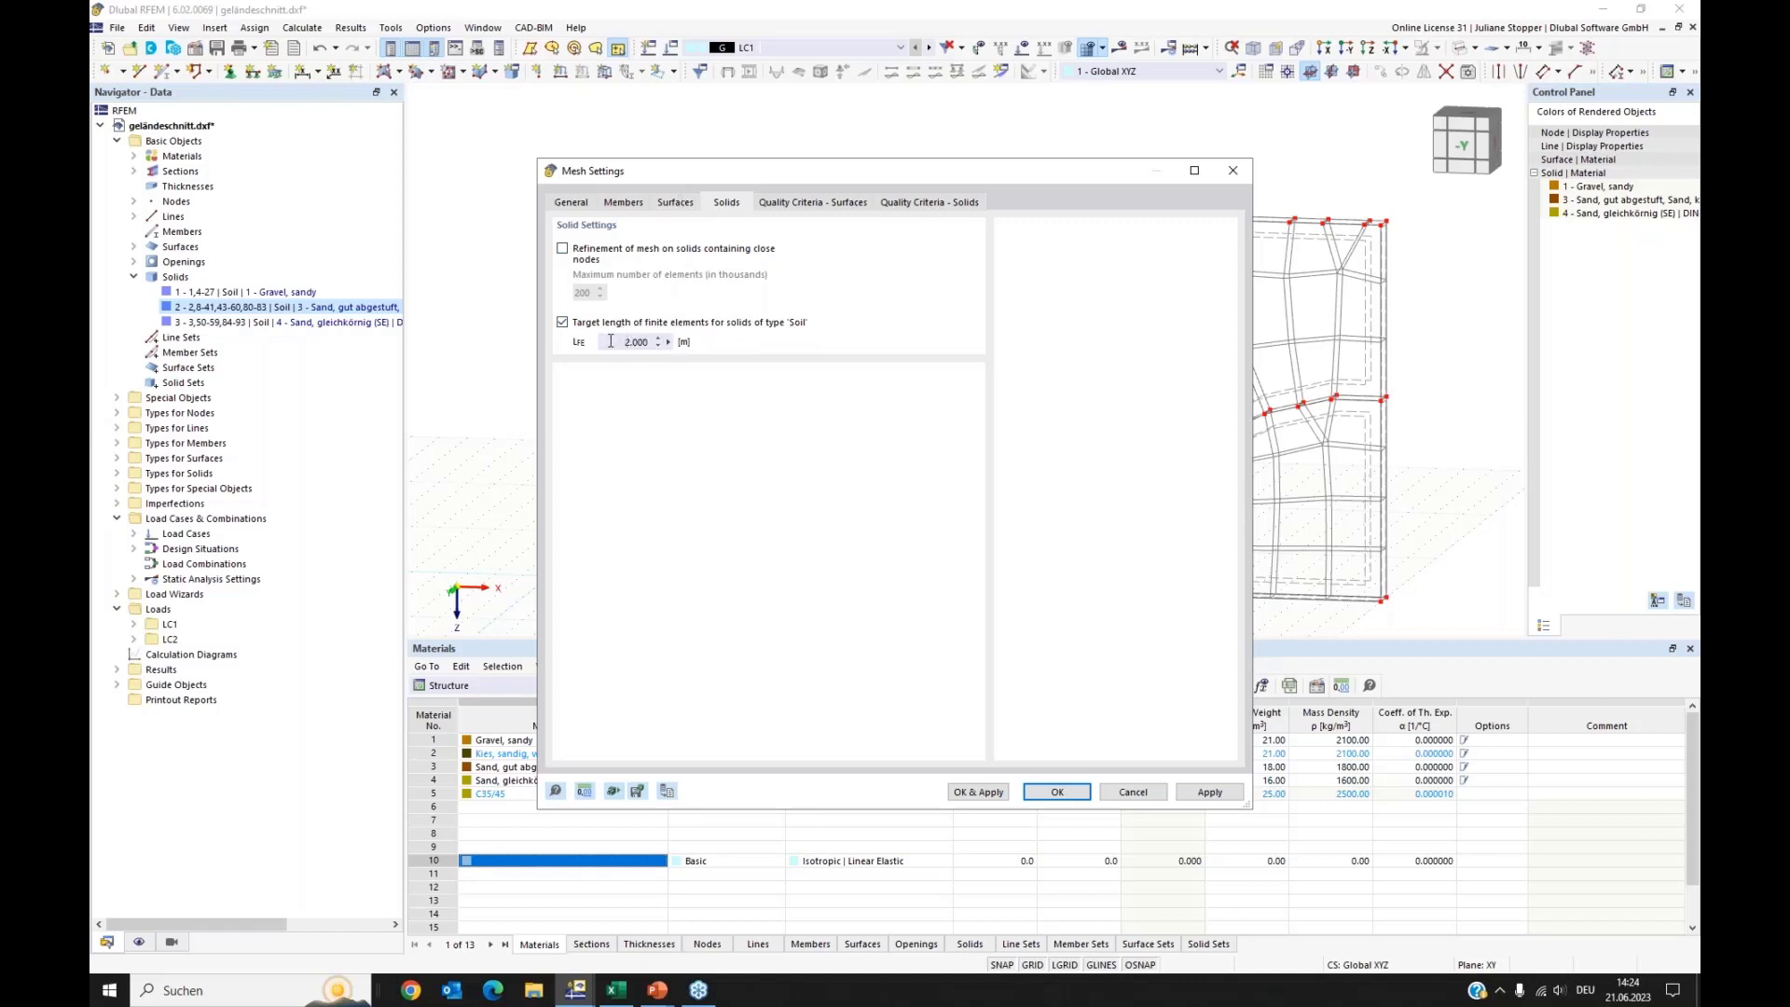
left_click_drag(610, 341, 678, 344)
type("0,5")
left_click(1058, 794)
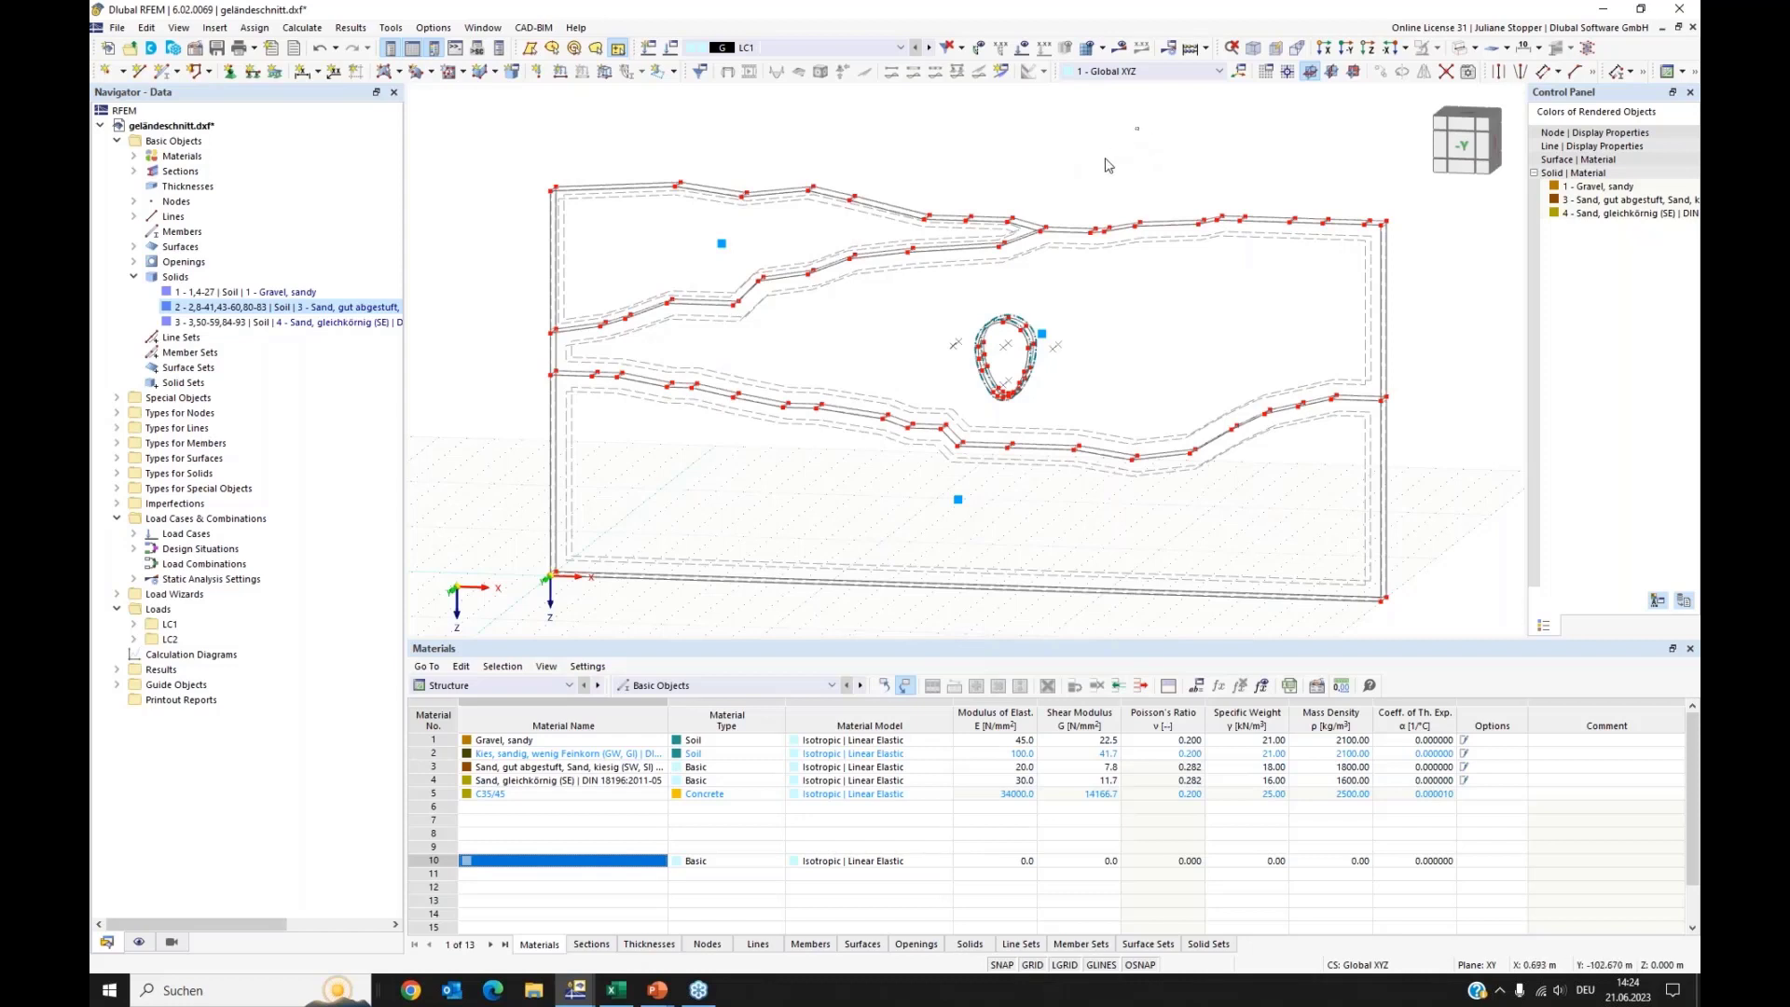
Step: Activate mesh refinement with a layered mesh of one user-defined finite element layer for solids 1-3 together
mouse_move(1138, 127)
left_mouse_down()
mouse_move(756, 449)
mouse_move(706, 590)
mouse_move(745, 563)
left_mouse_up()
right_click(961, 506)
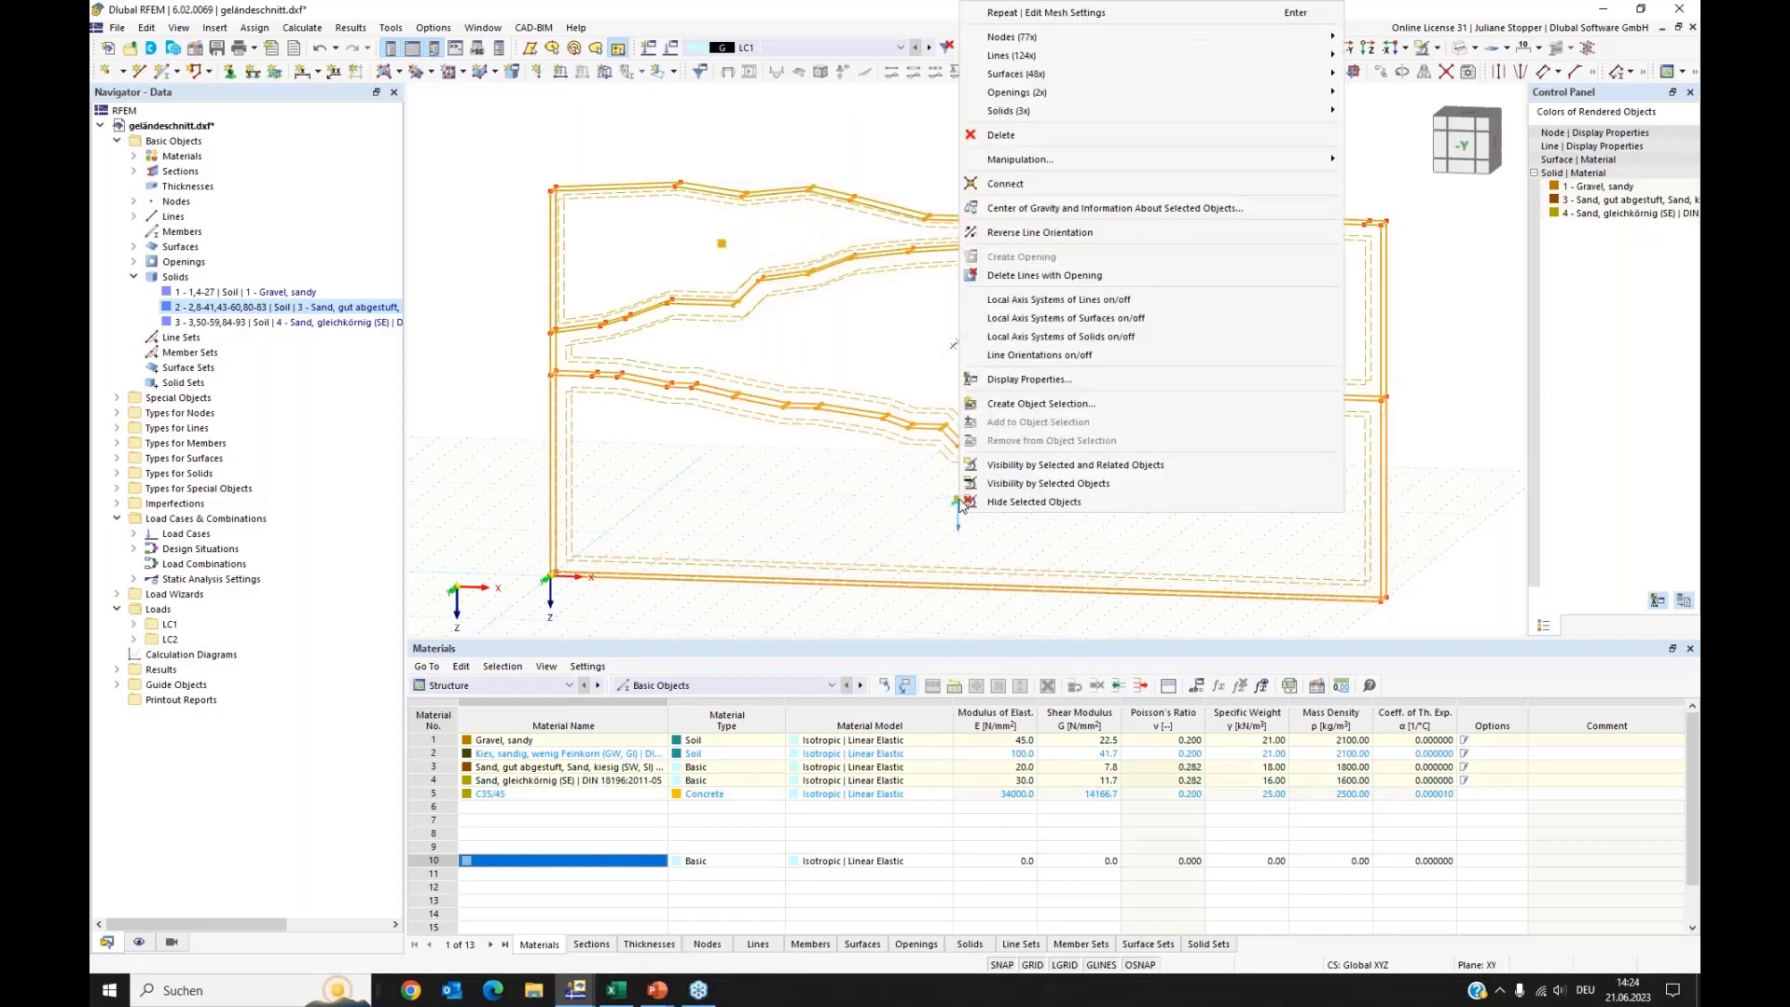
mouse_move(1049, 118)
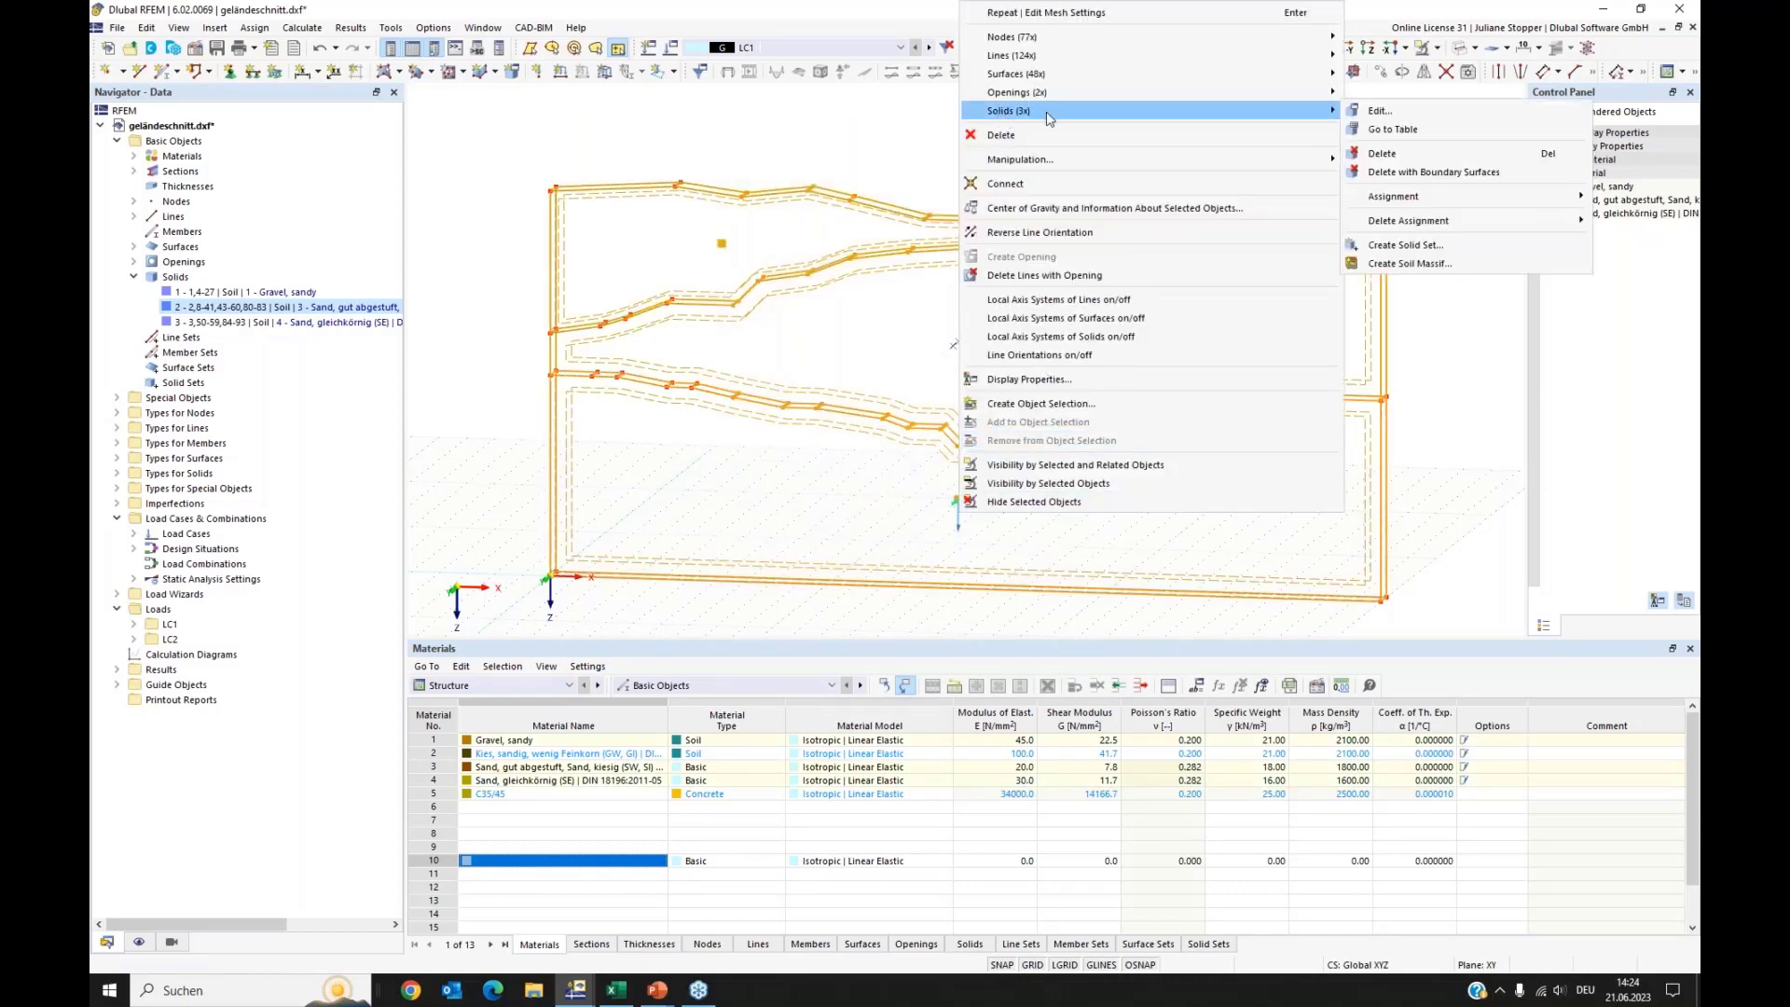
left_click(1380, 111)
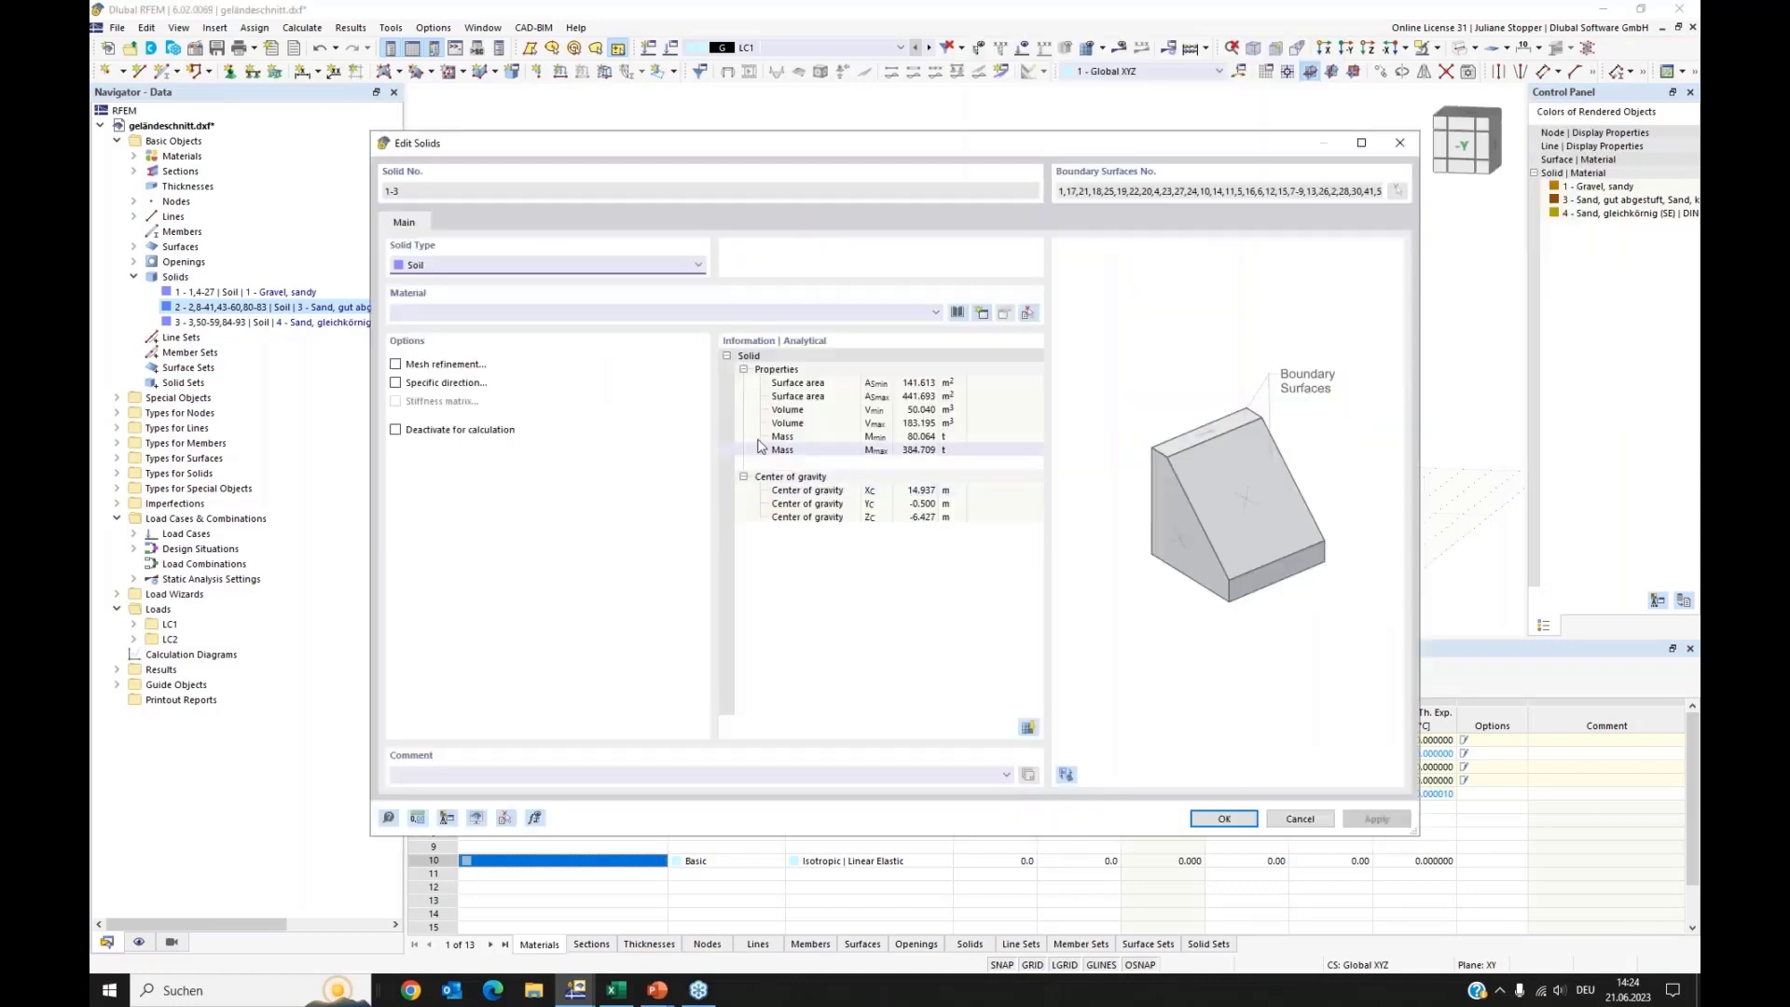
left_click(396, 365)
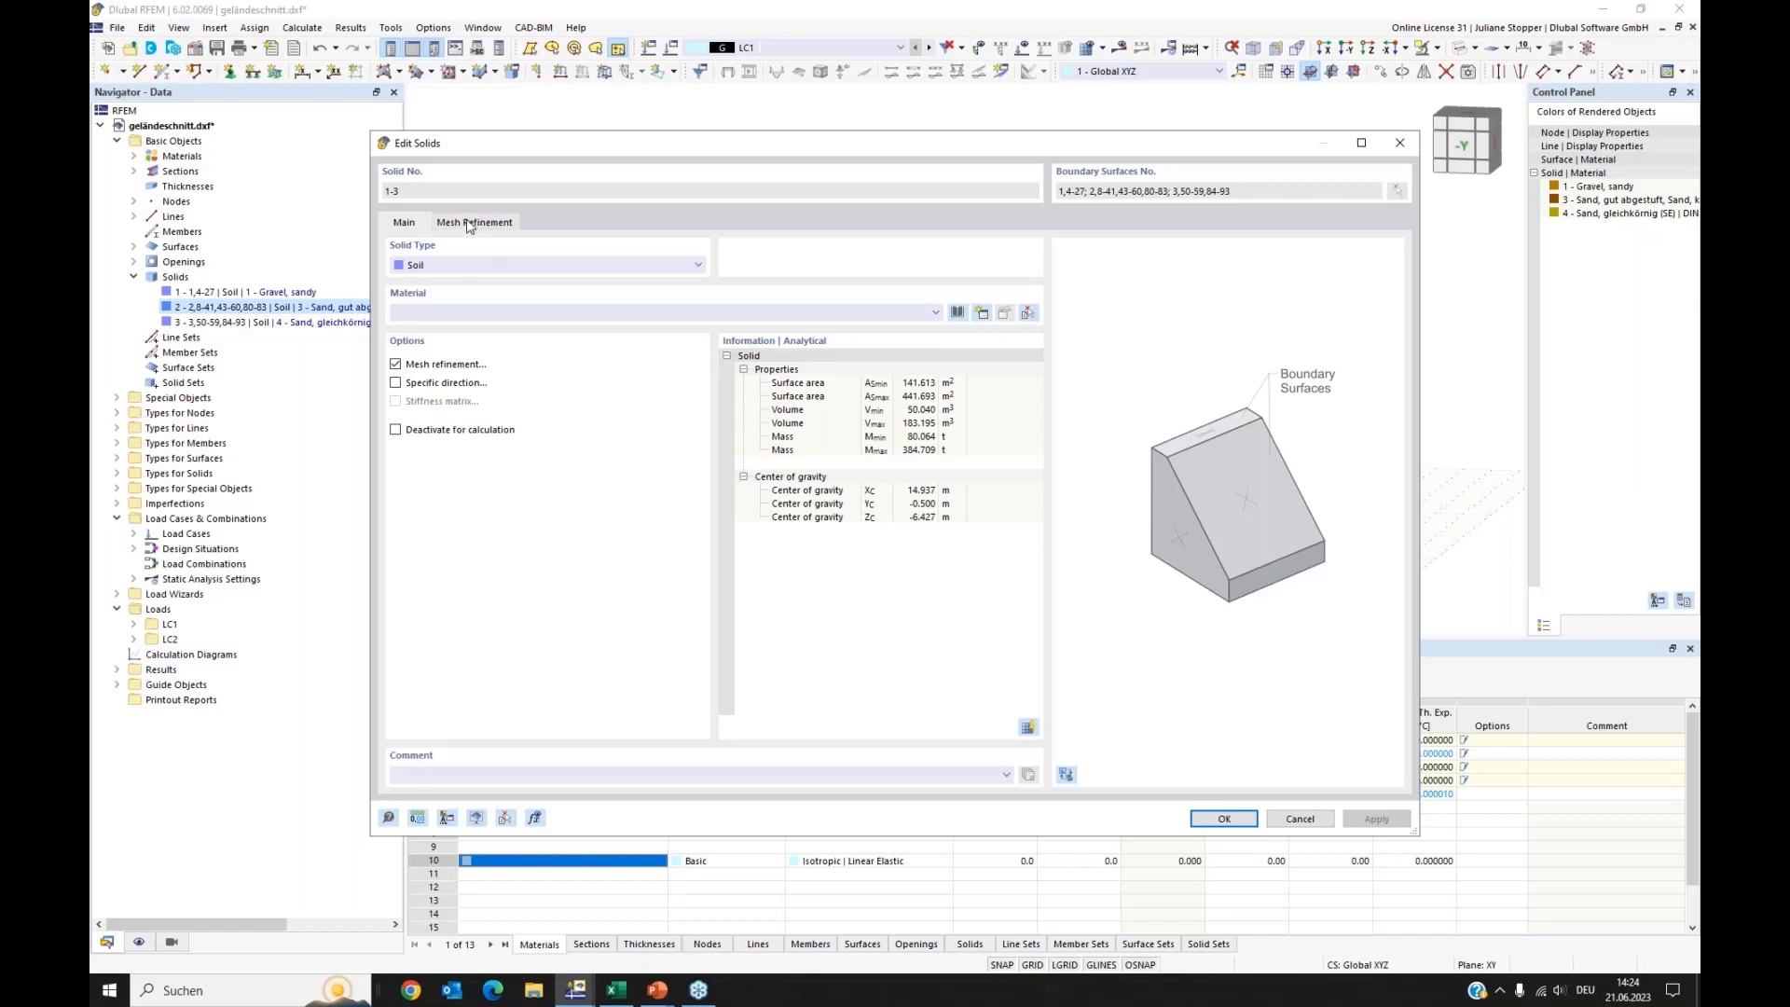
left_click(469, 224)
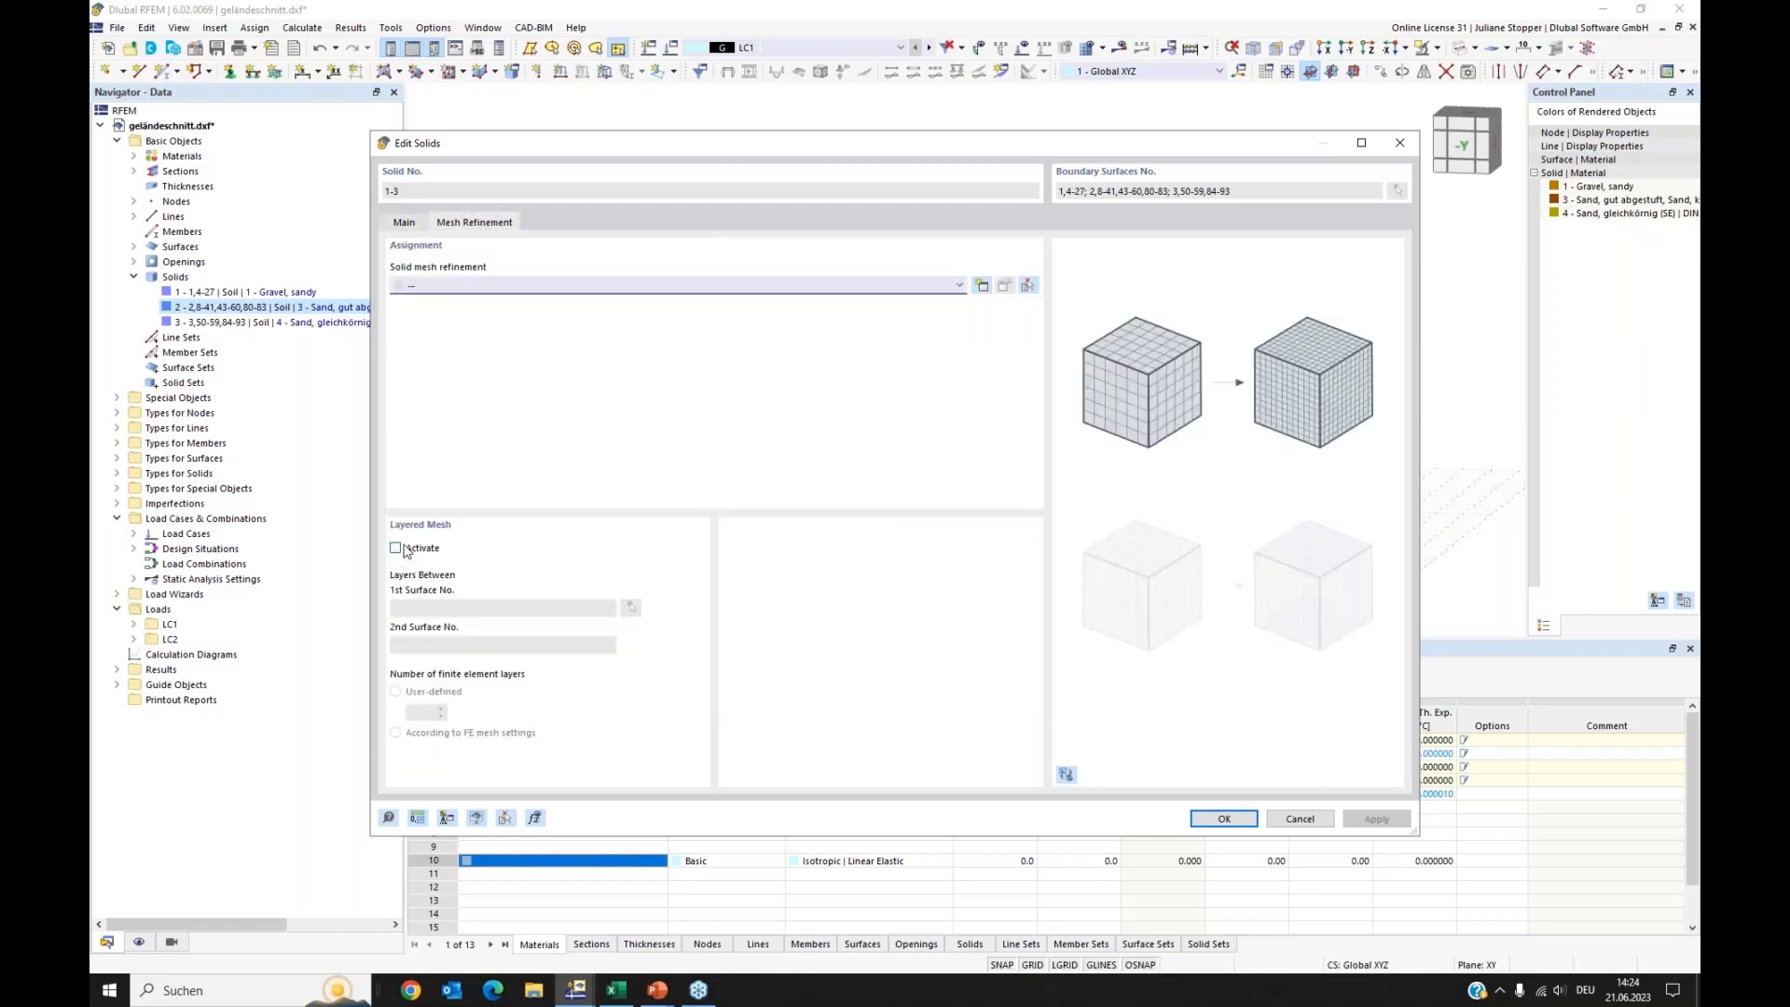
left_click(395, 548)
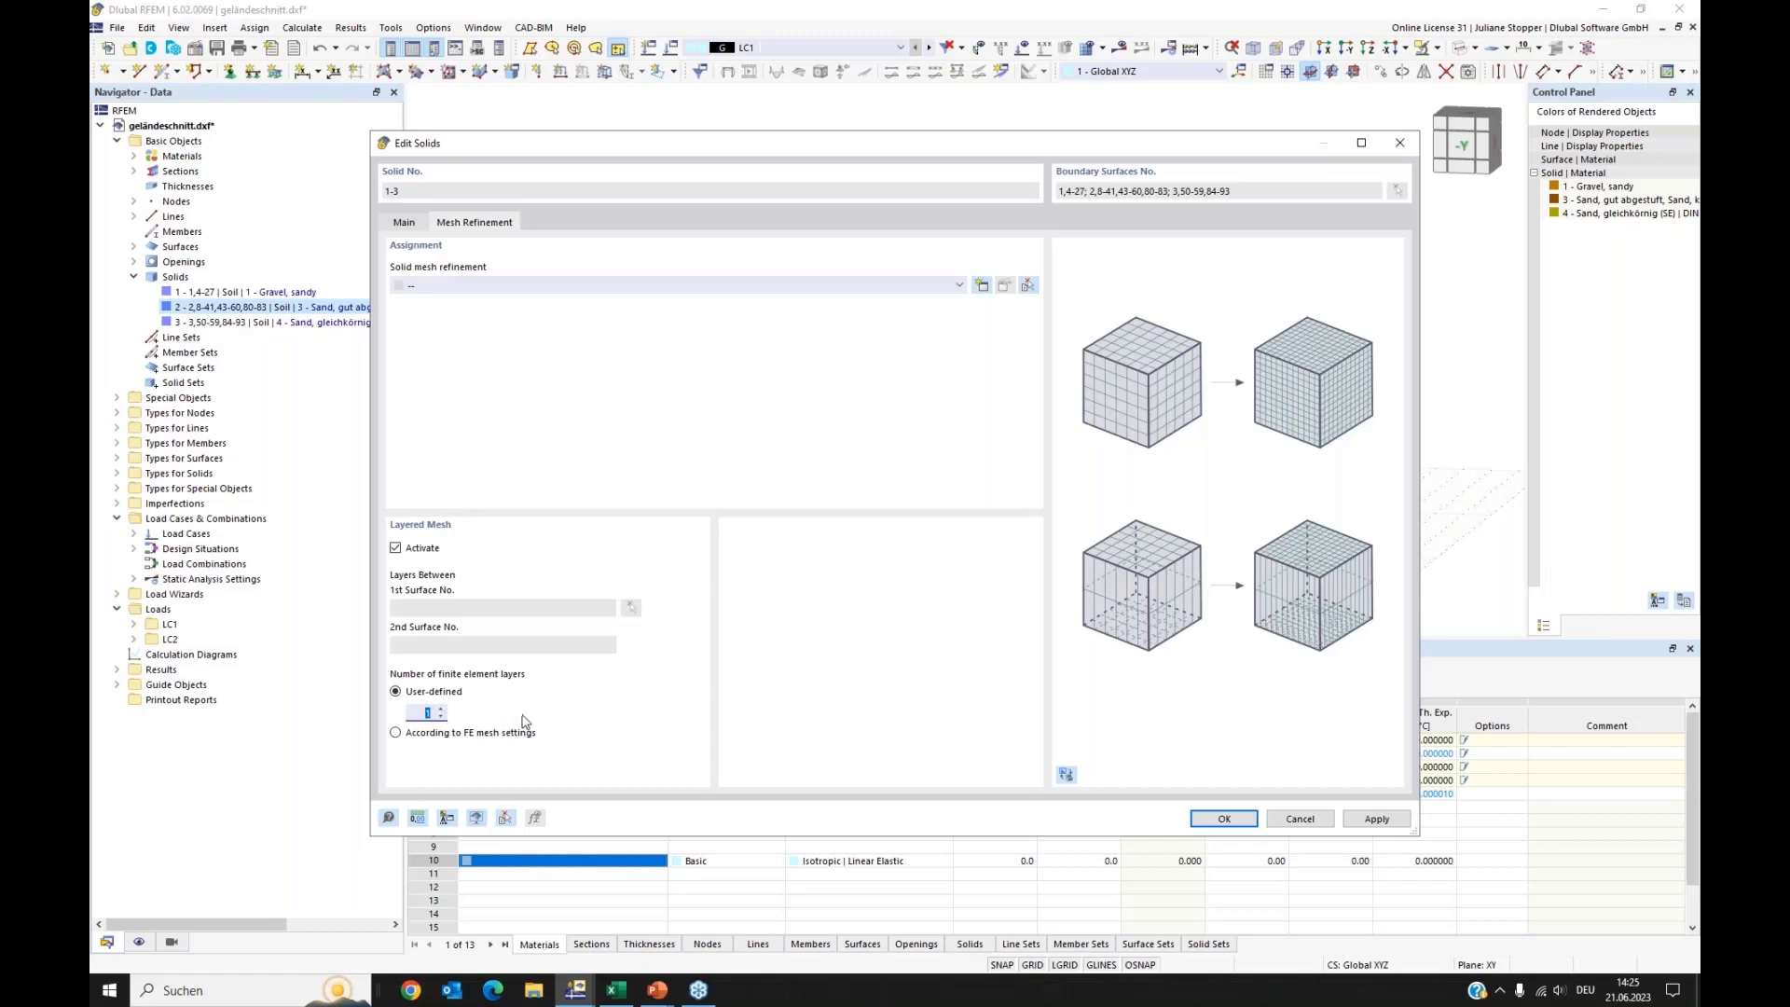
left_click(1223, 818)
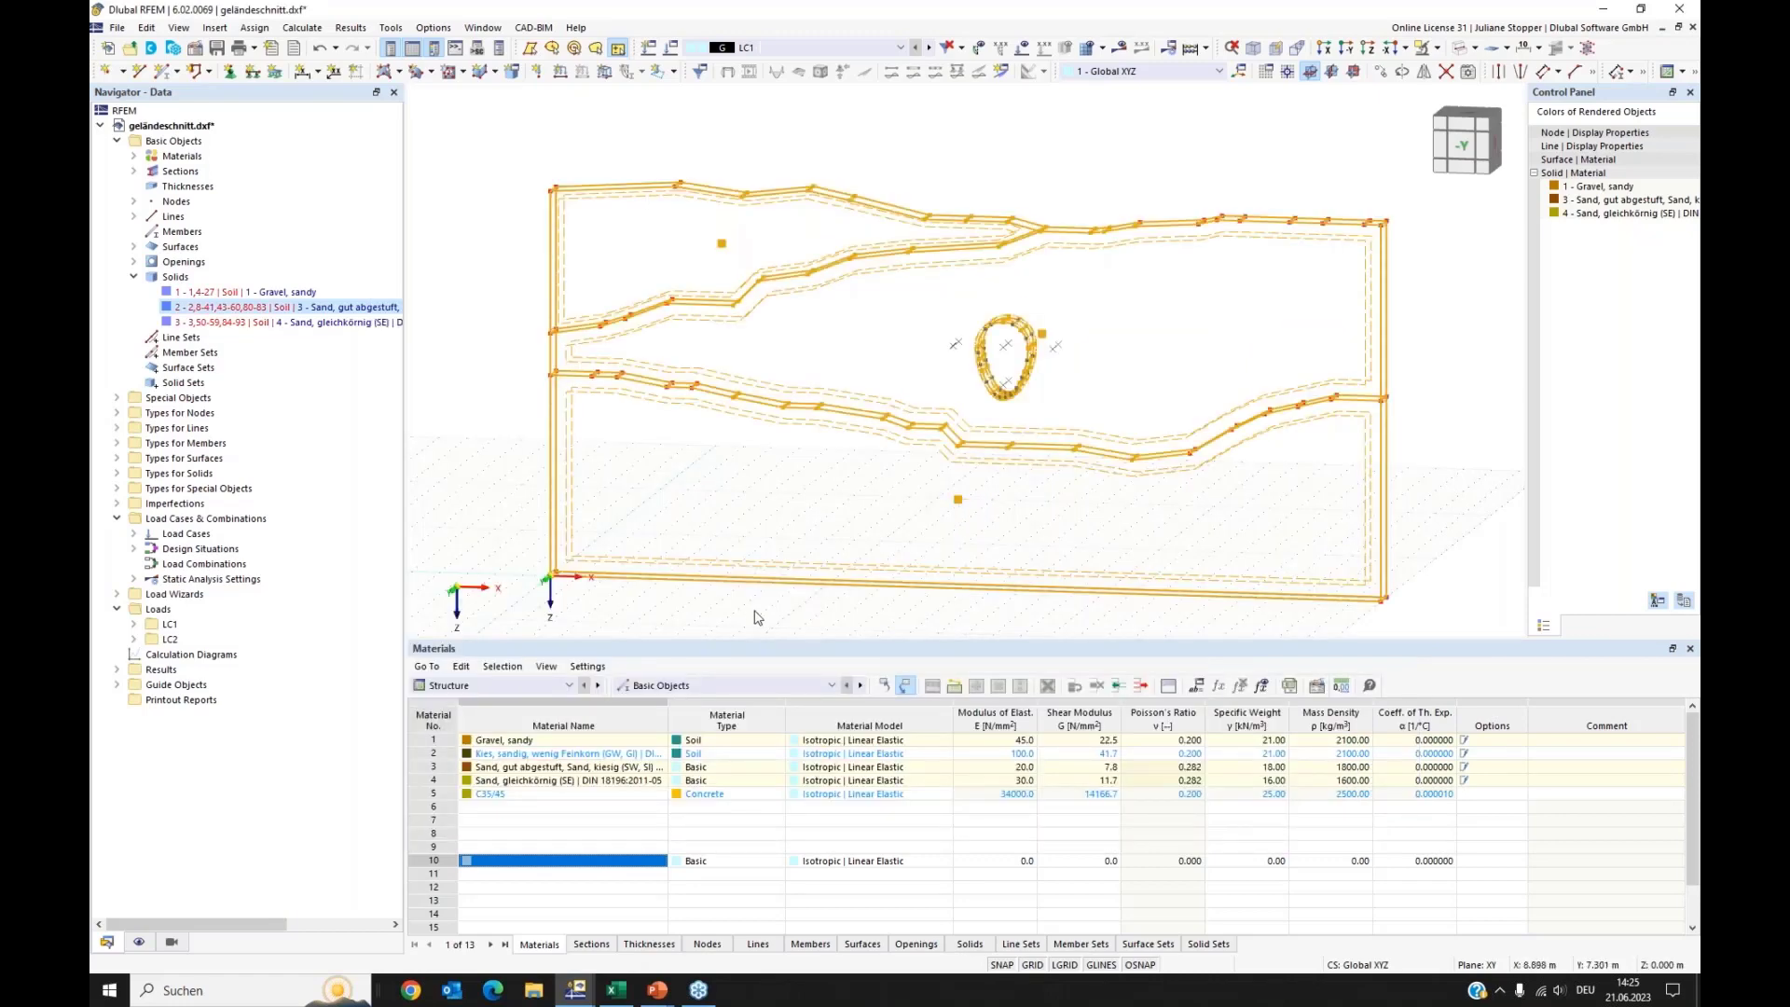
Step: Review the layered mesh refinement settings of solids 1, 2 and 3 individually
left_click(508, 498)
double_click(213, 293)
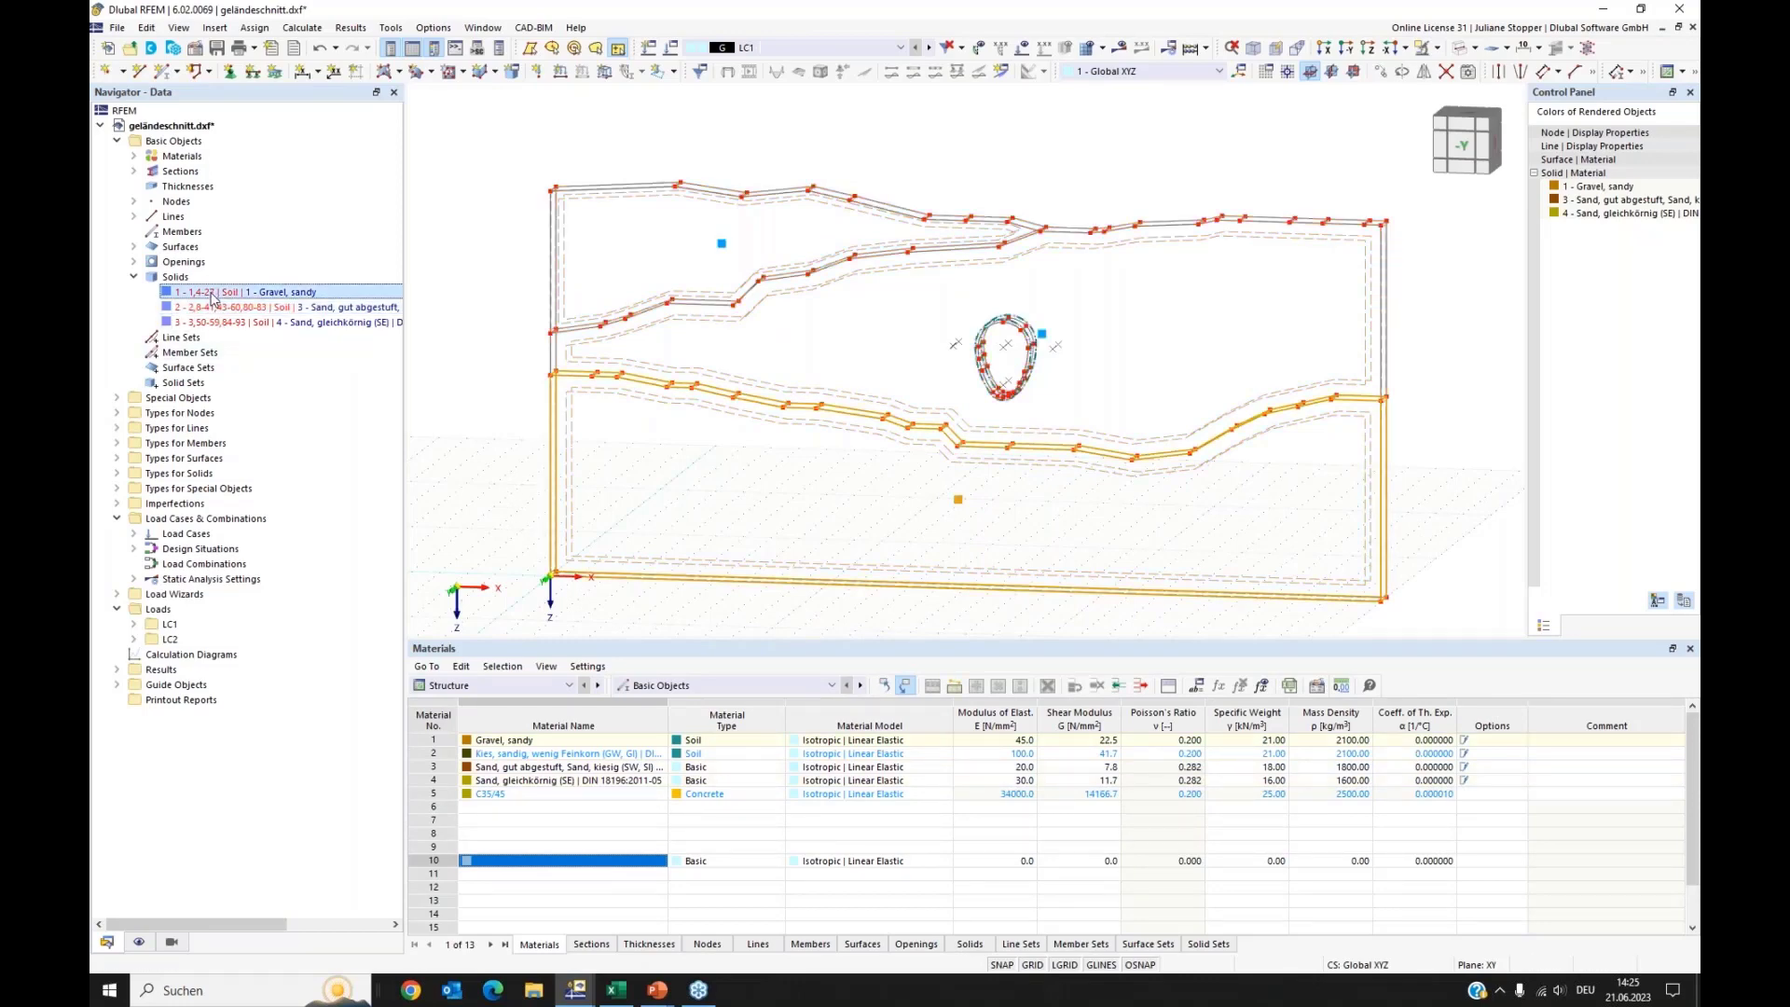
left_click(471, 224)
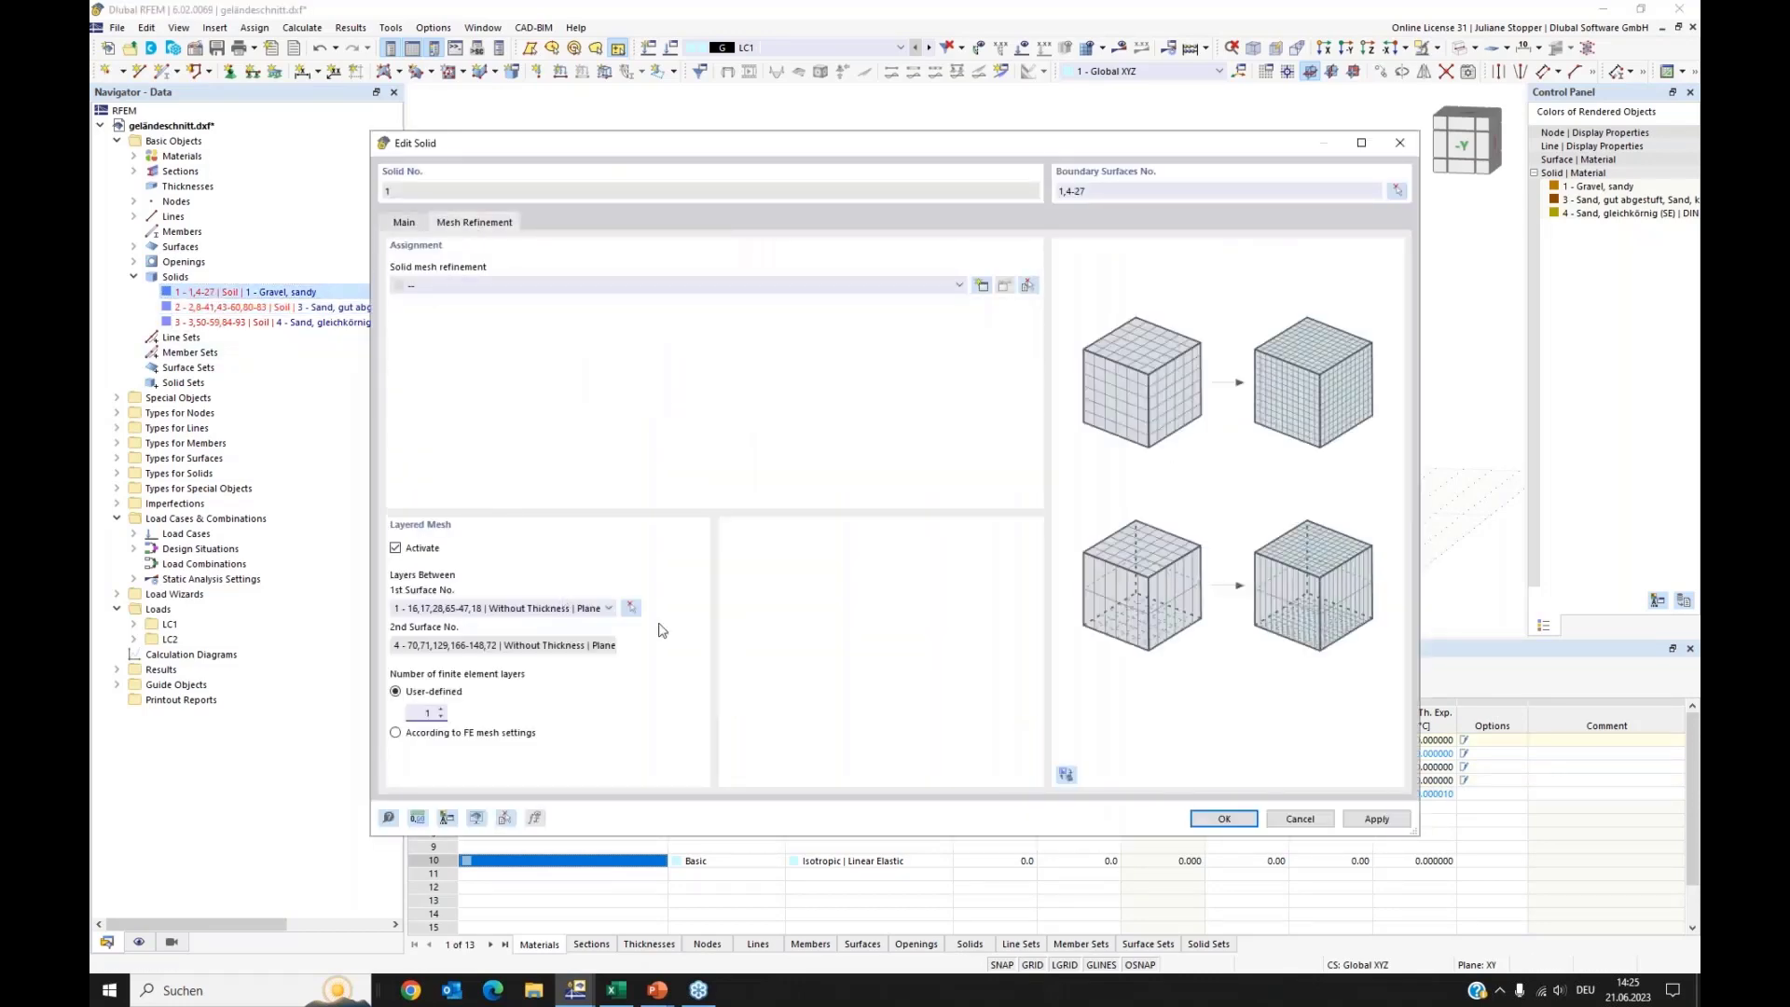
left_click(1240, 819)
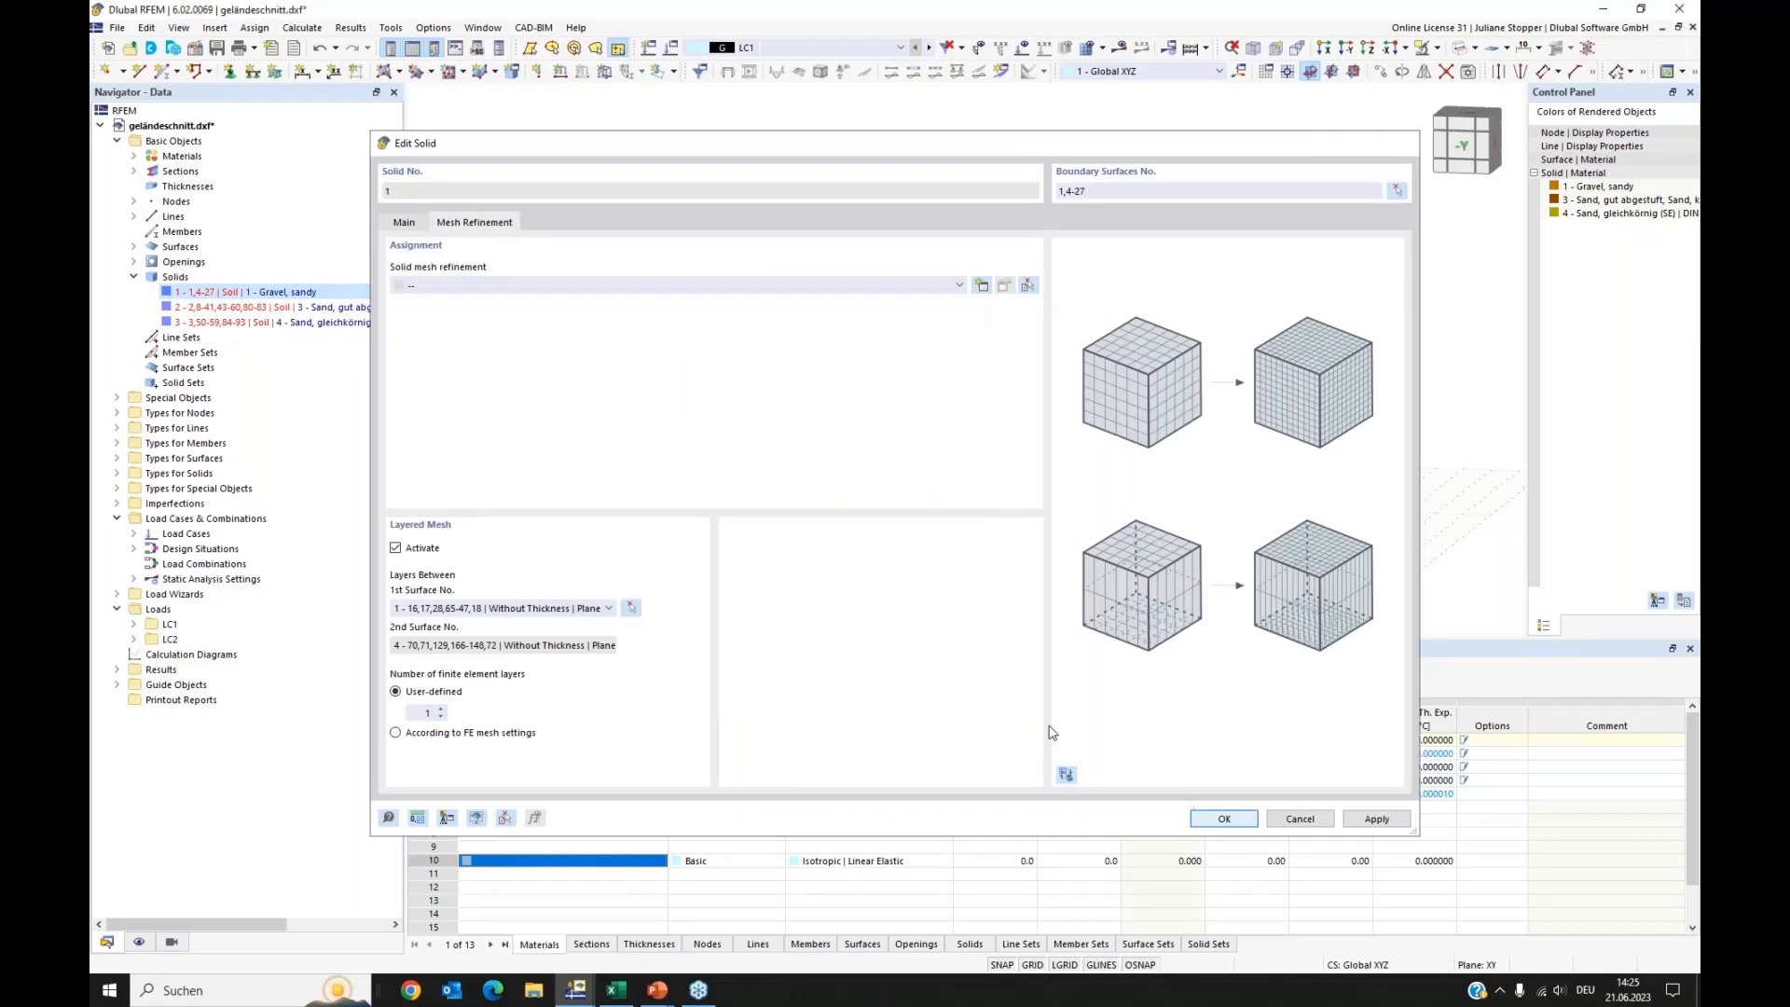
double_click(280, 307)
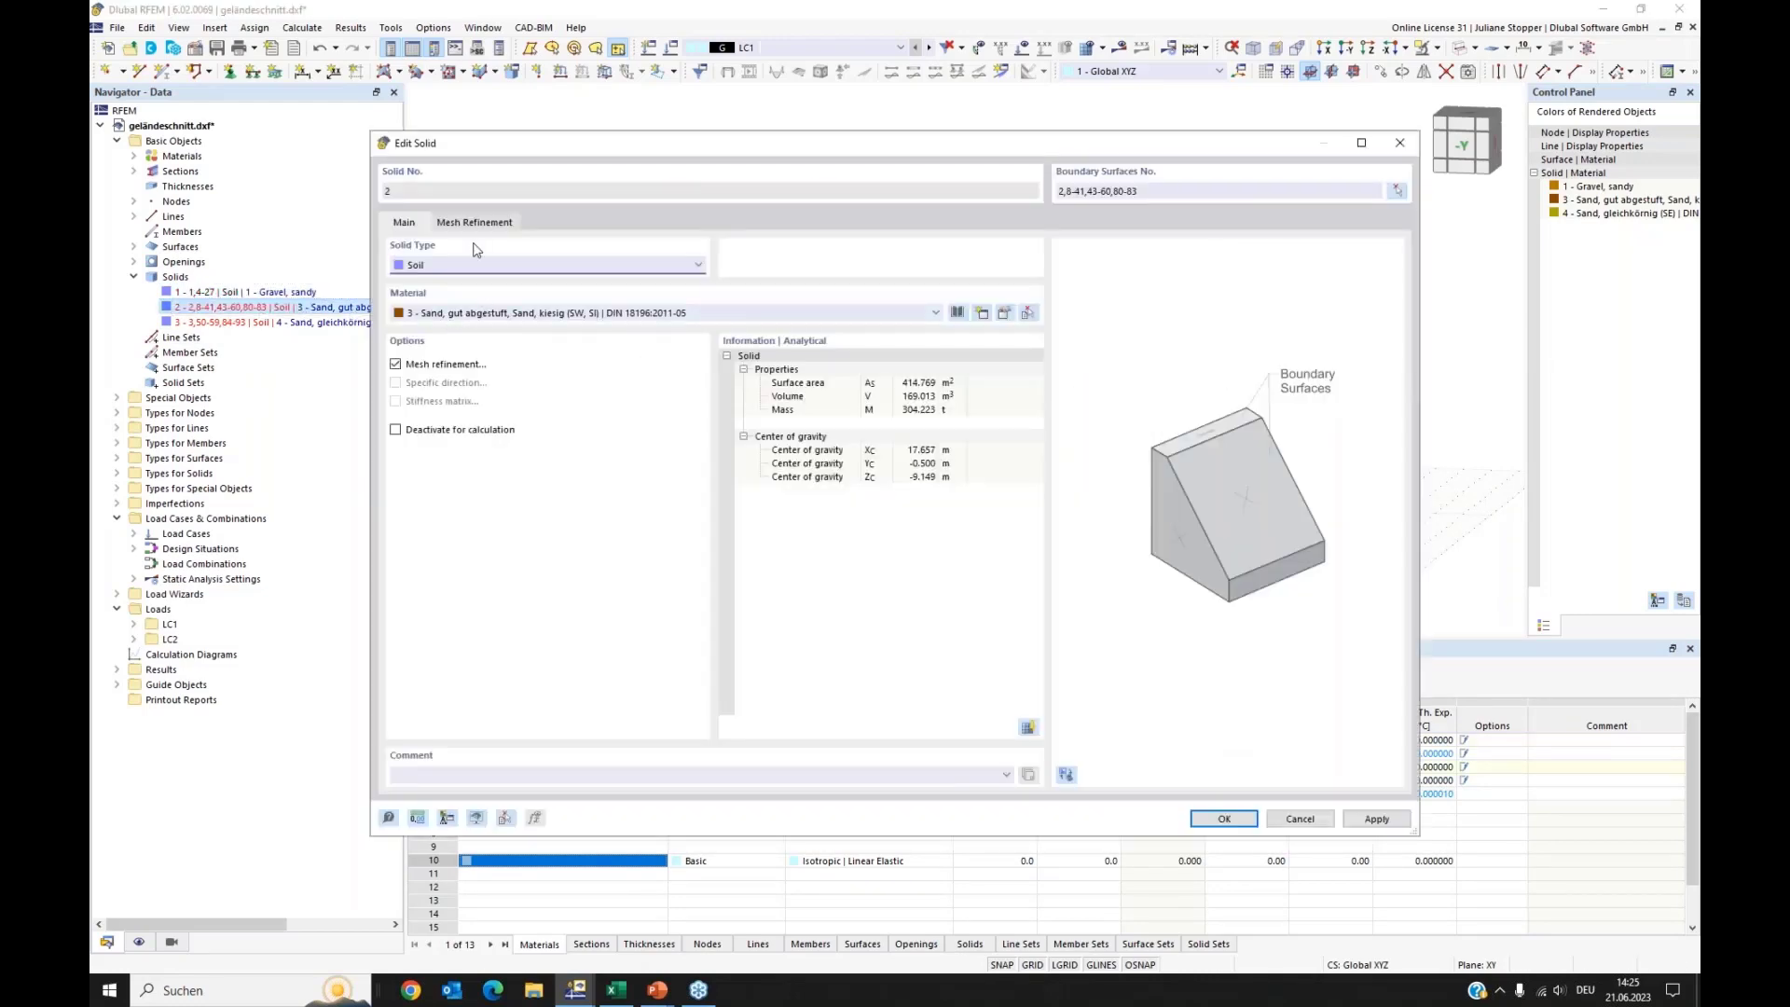
left_click(480, 225)
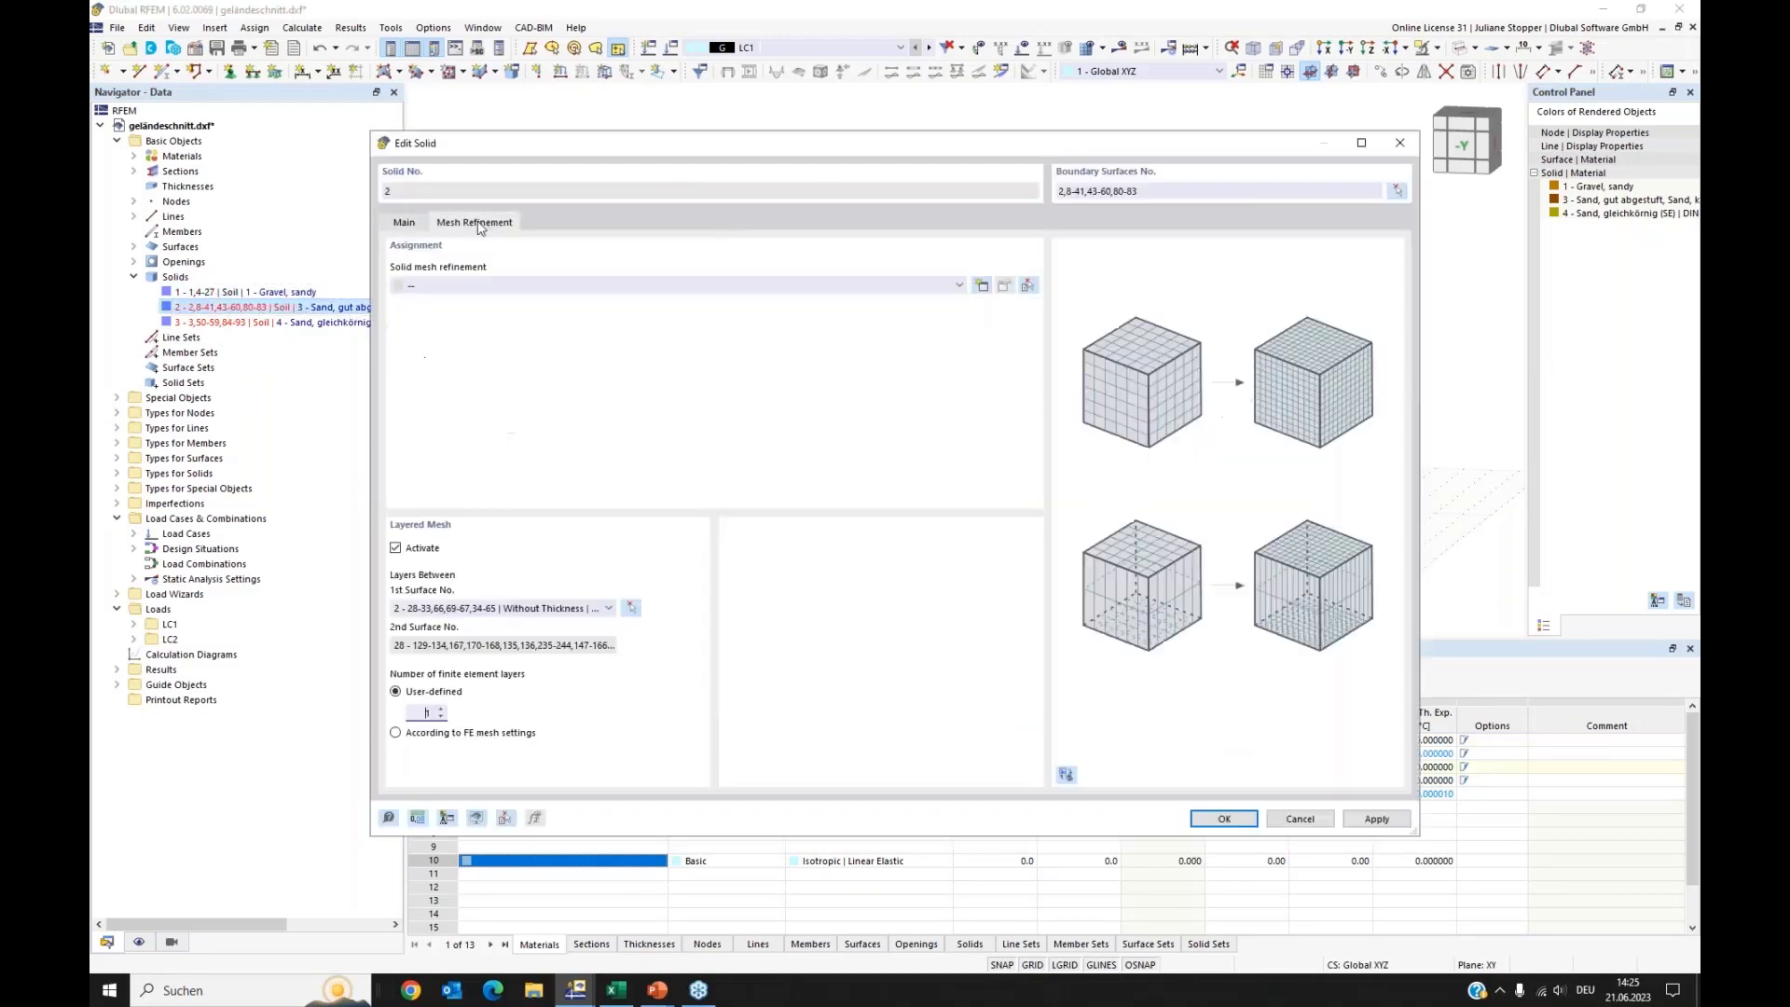
left_click(1228, 820)
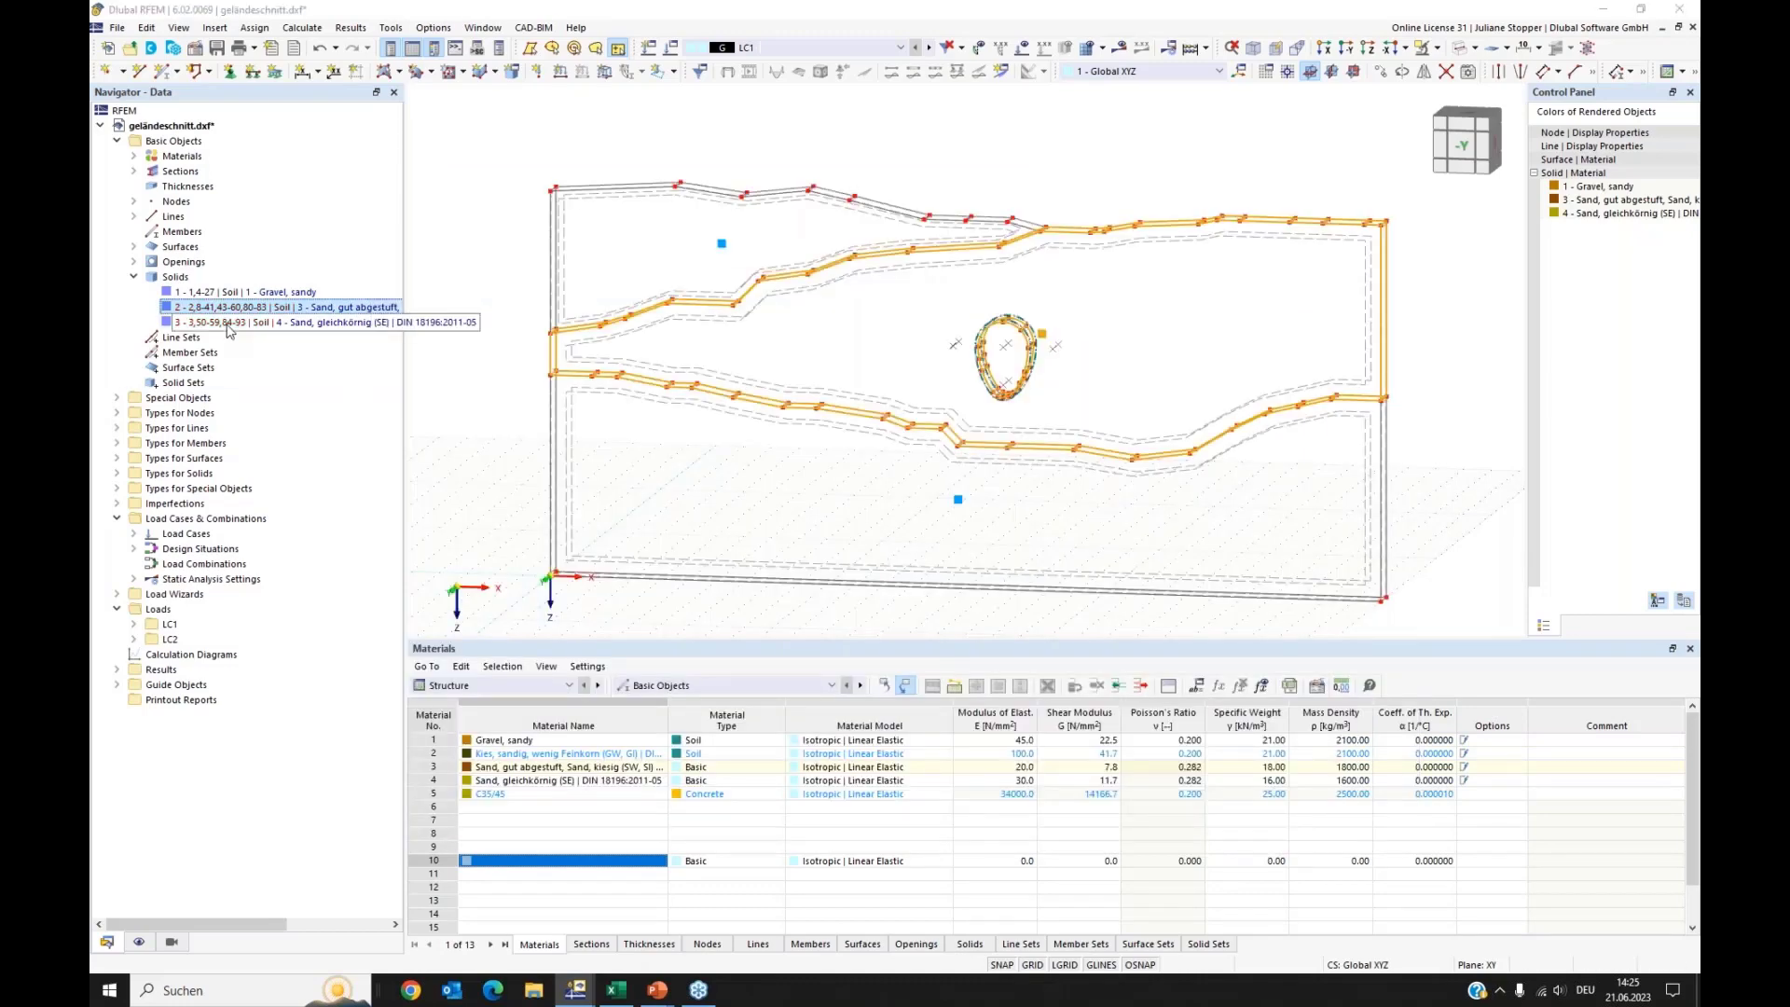
double_click(280, 322)
left_click(1228, 820)
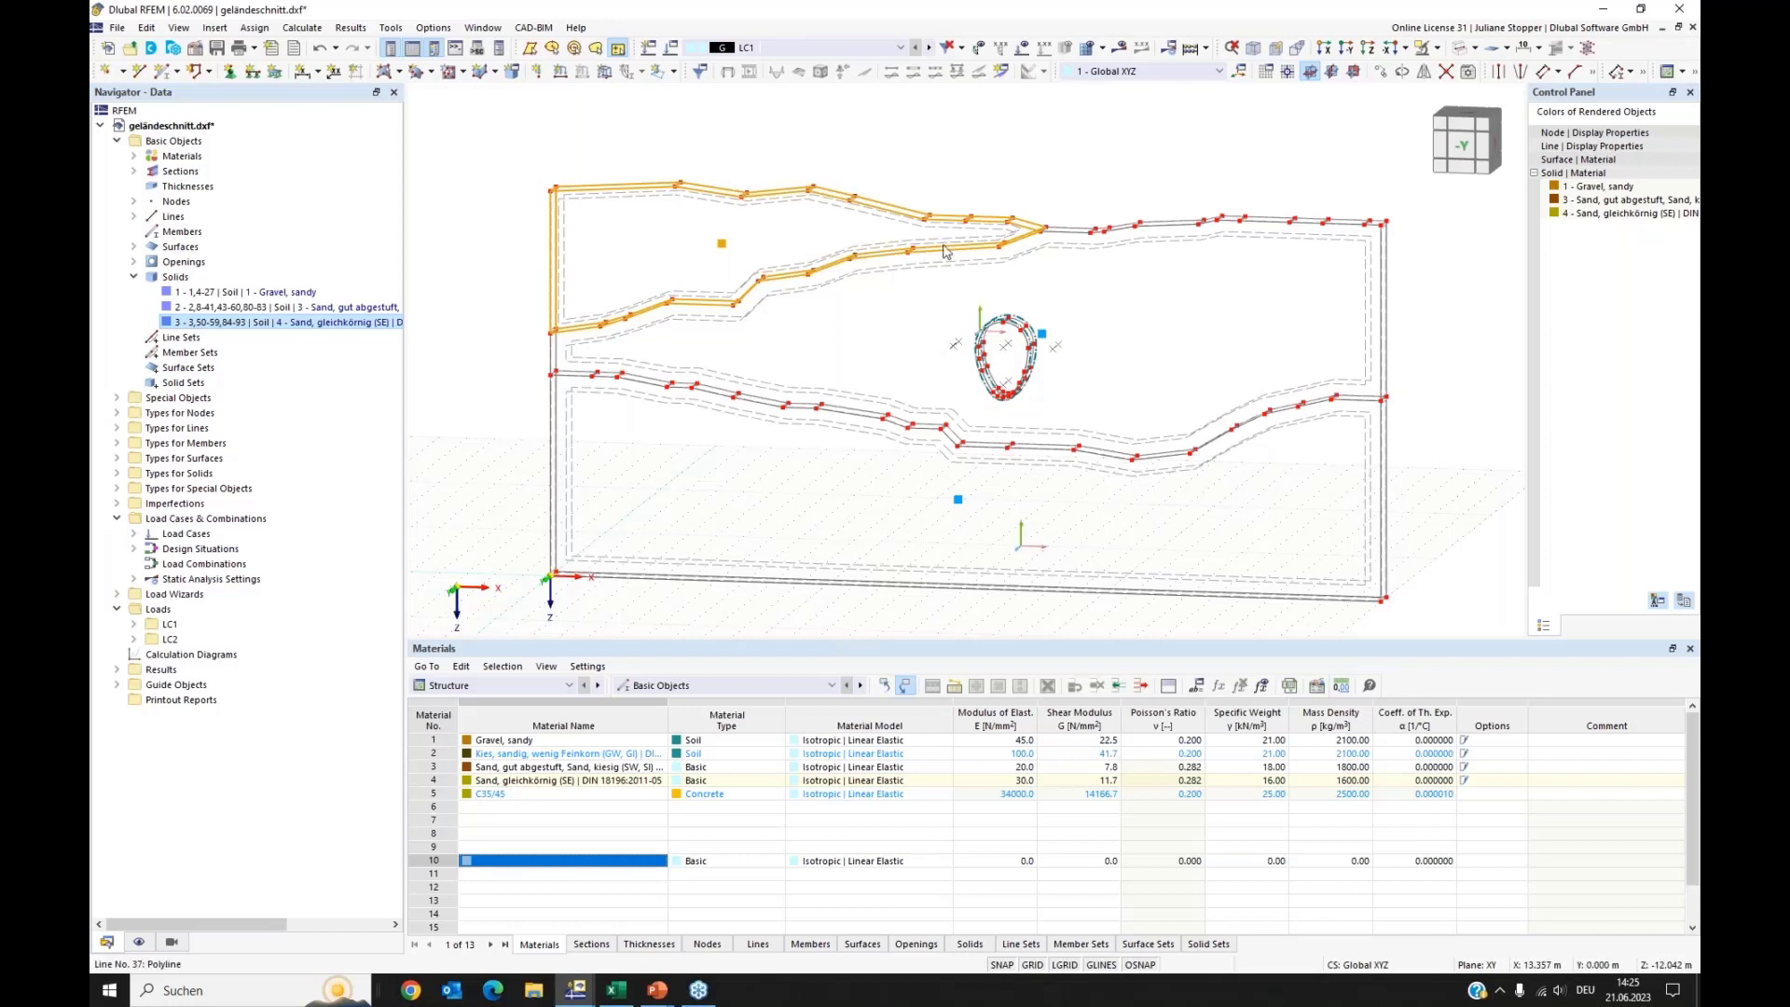
Step: Generate the finite element mesh again for the terrain section with the layered refinement applied and display it
middle_click_drag(1430, 367, 1396, 339)
left_click(1089, 50)
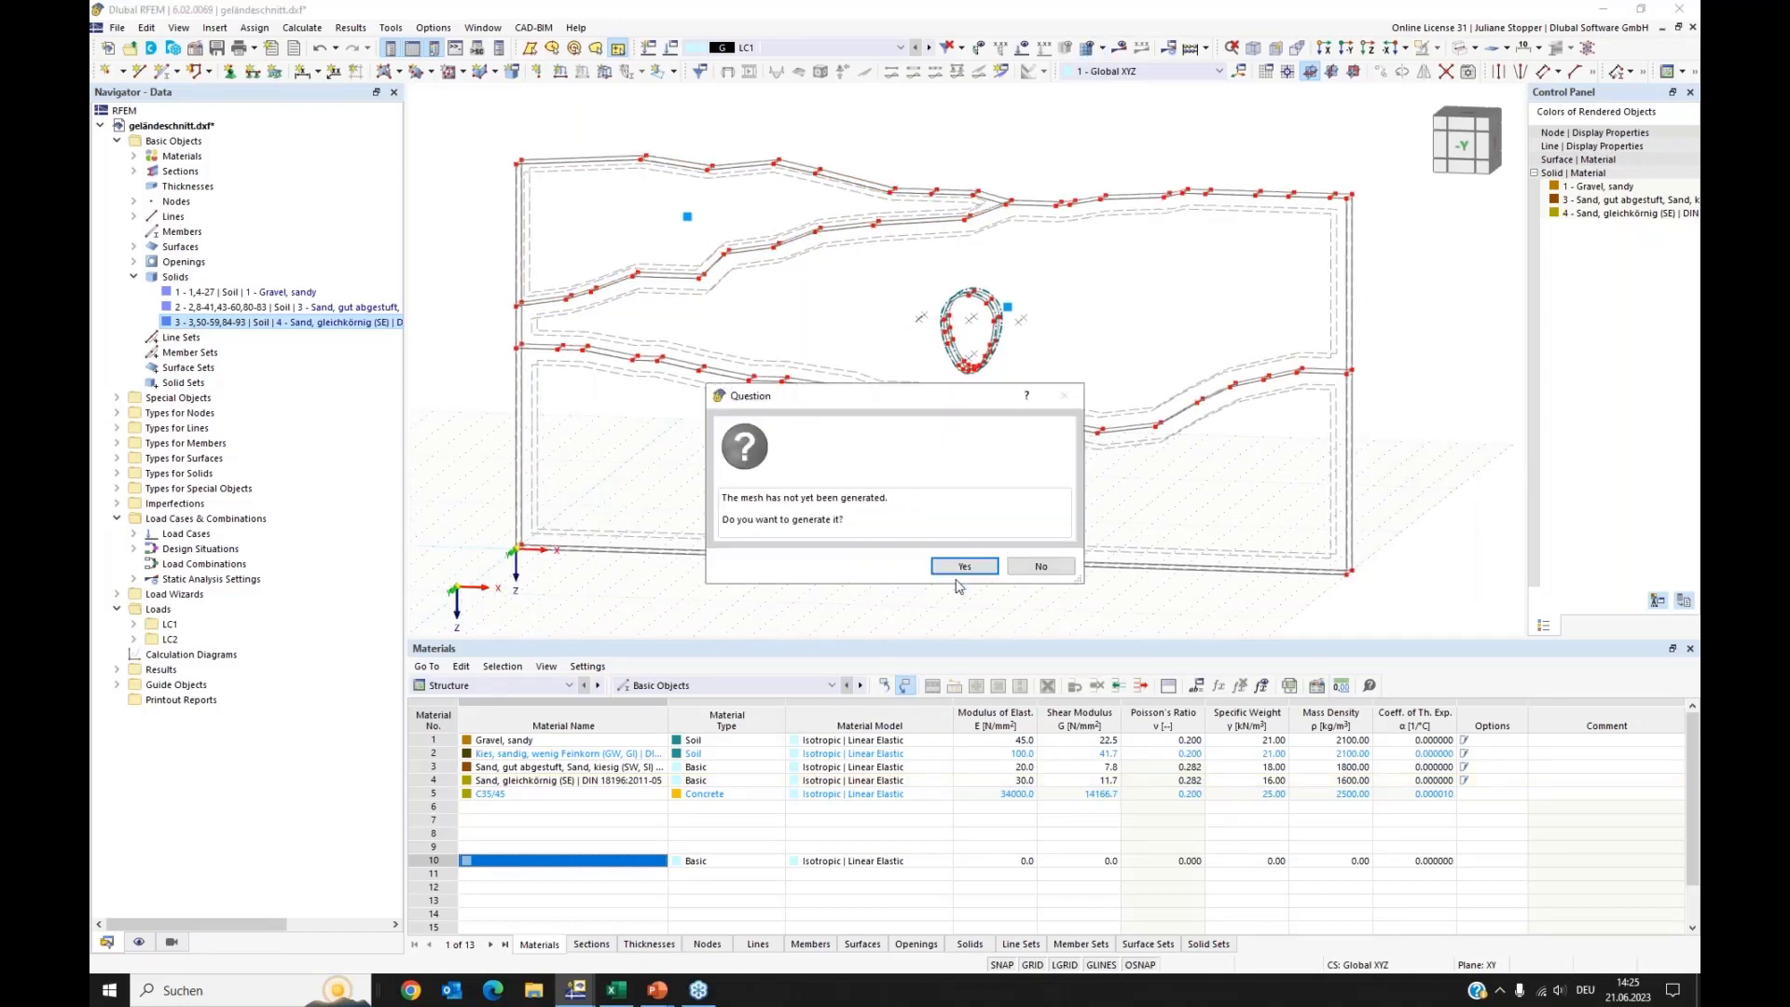
left_click(961, 568)
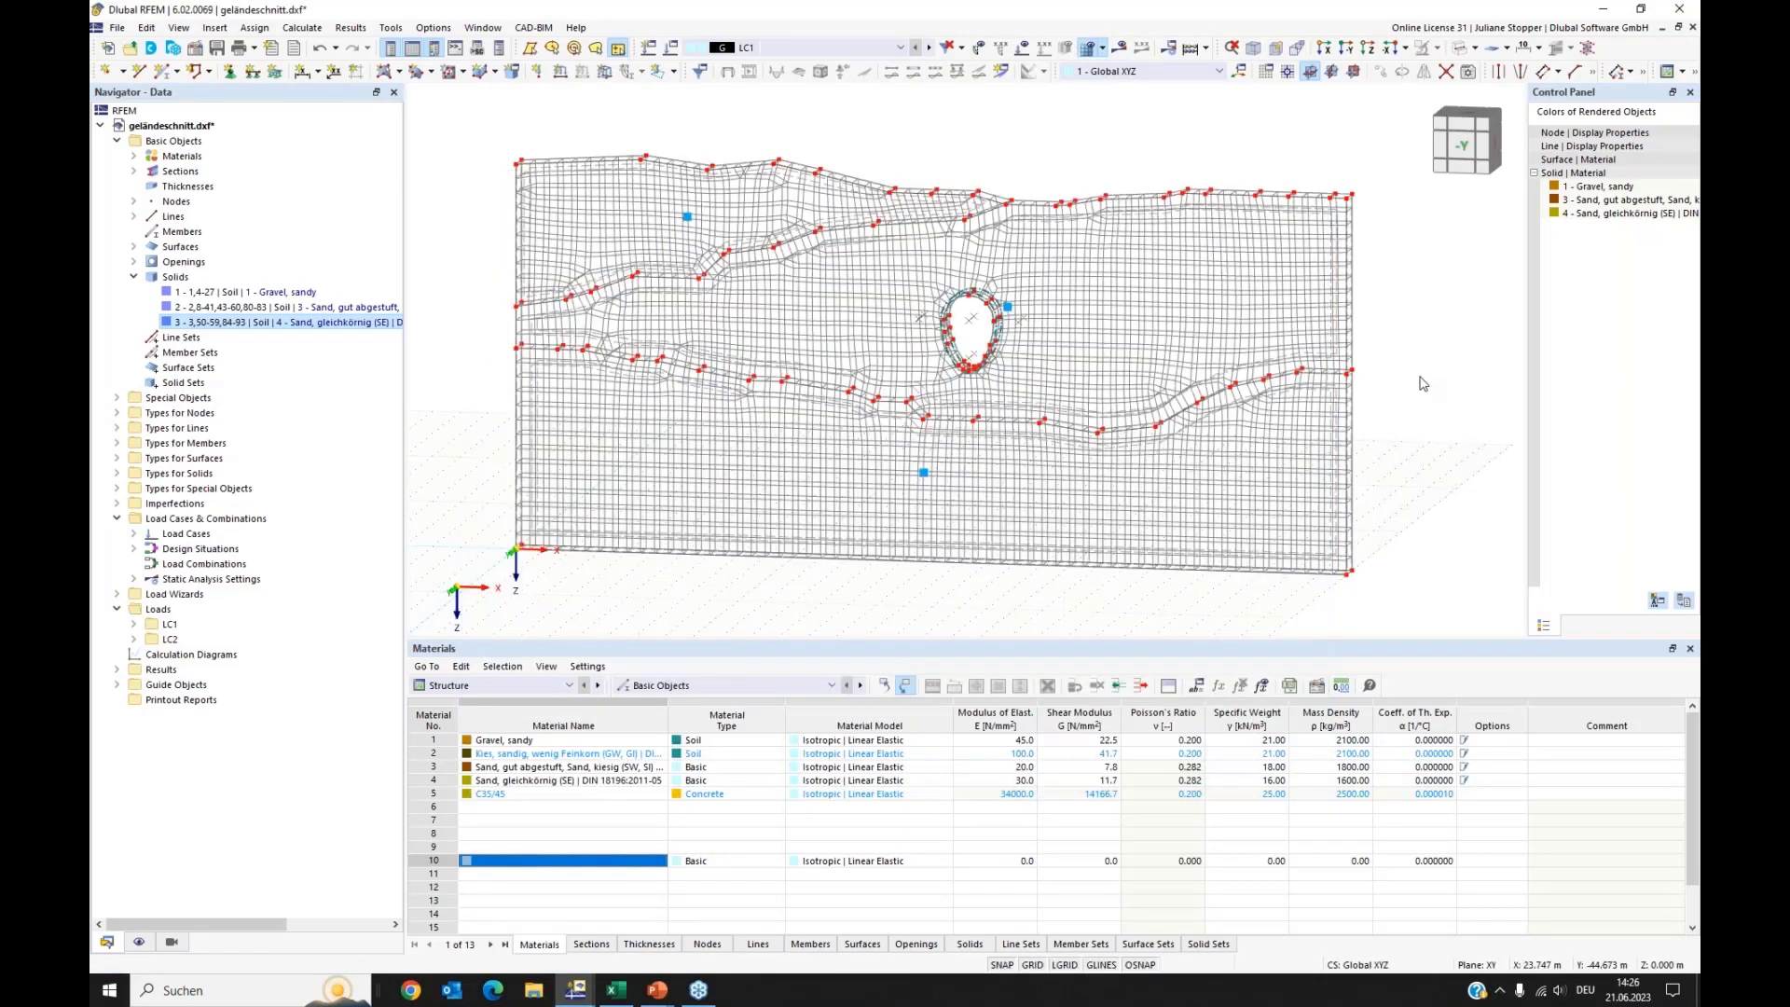
middle_click_drag(1447, 360, 1423, 345, "ctrl")
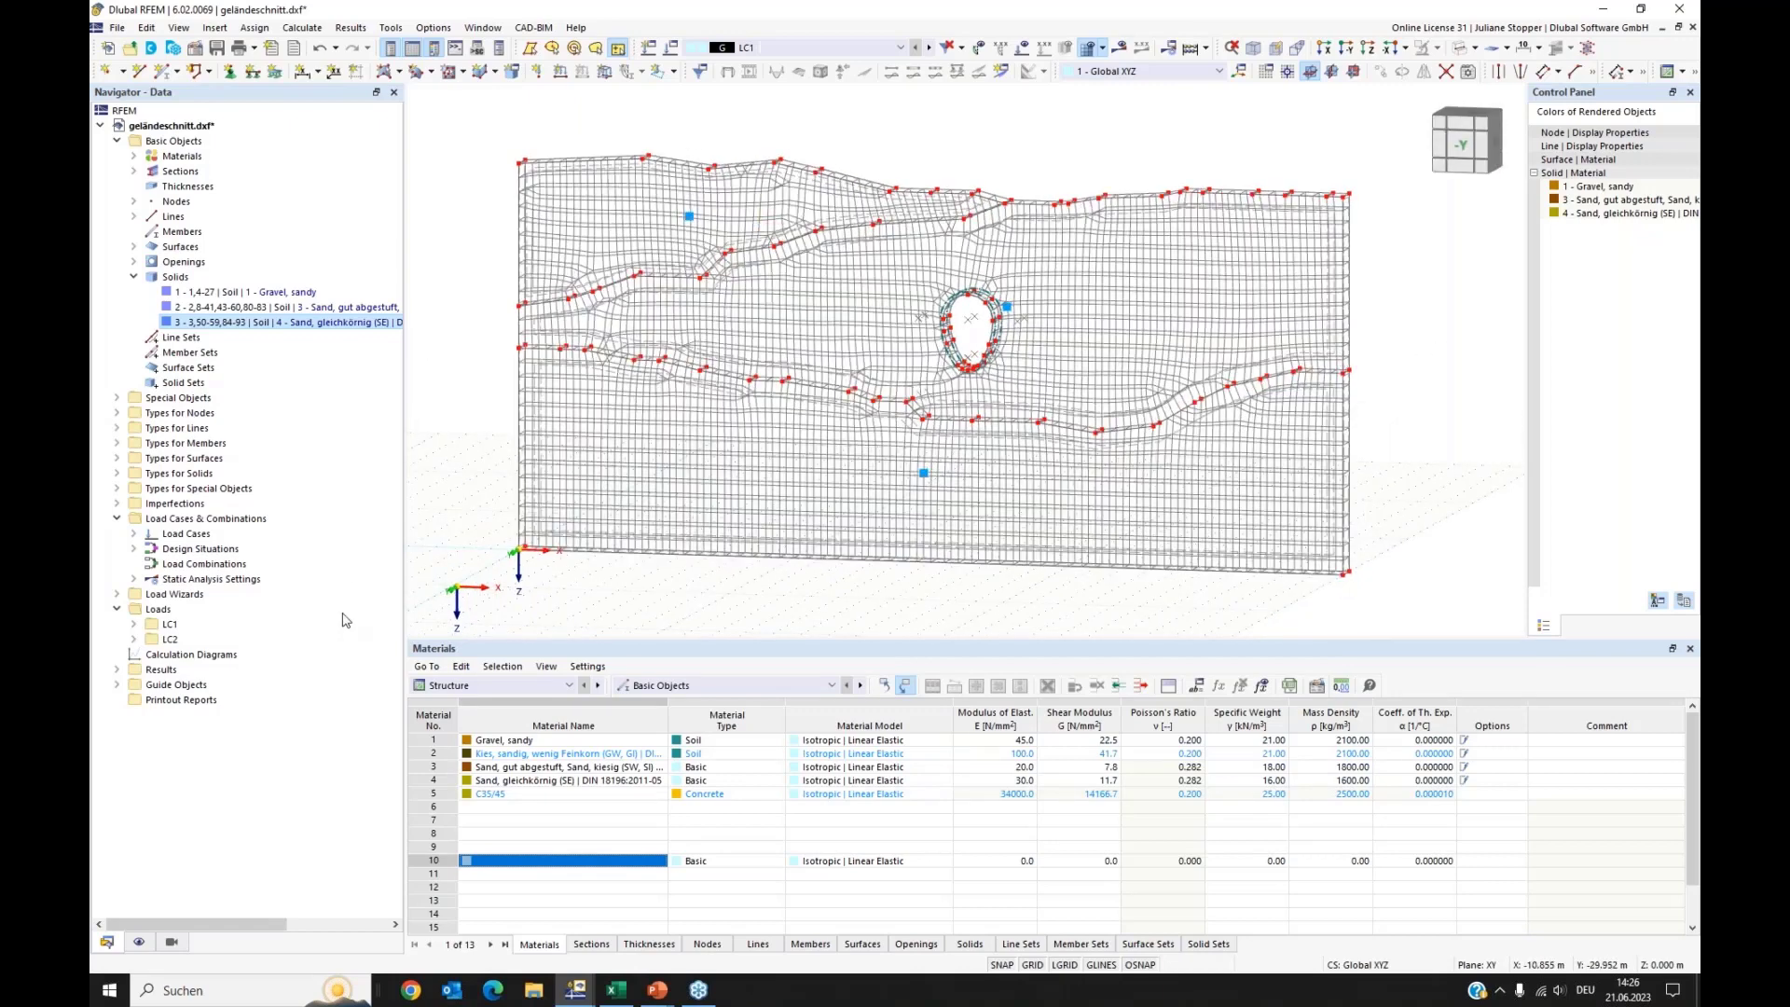
Step: Display the mesh in solids instead of on surfaces, with the FE nodes hidden and only the FE elements shown
left_click(138, 943)
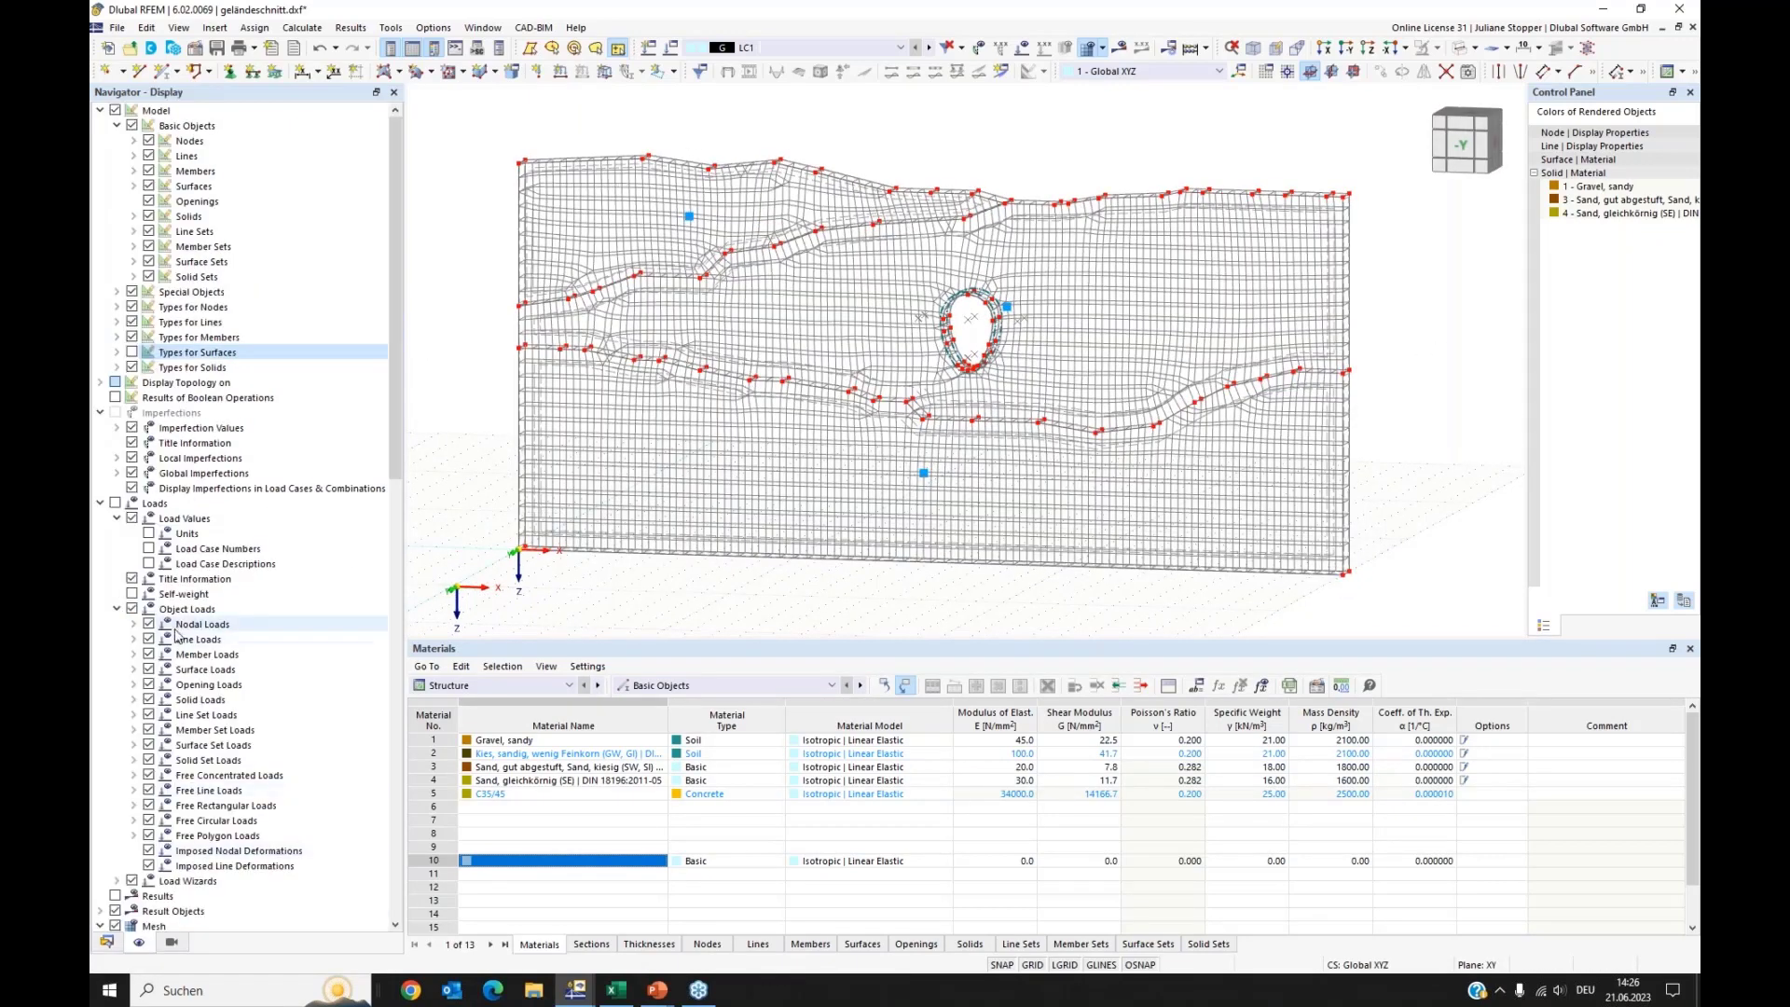
scroll(180, 634, "down", 9)
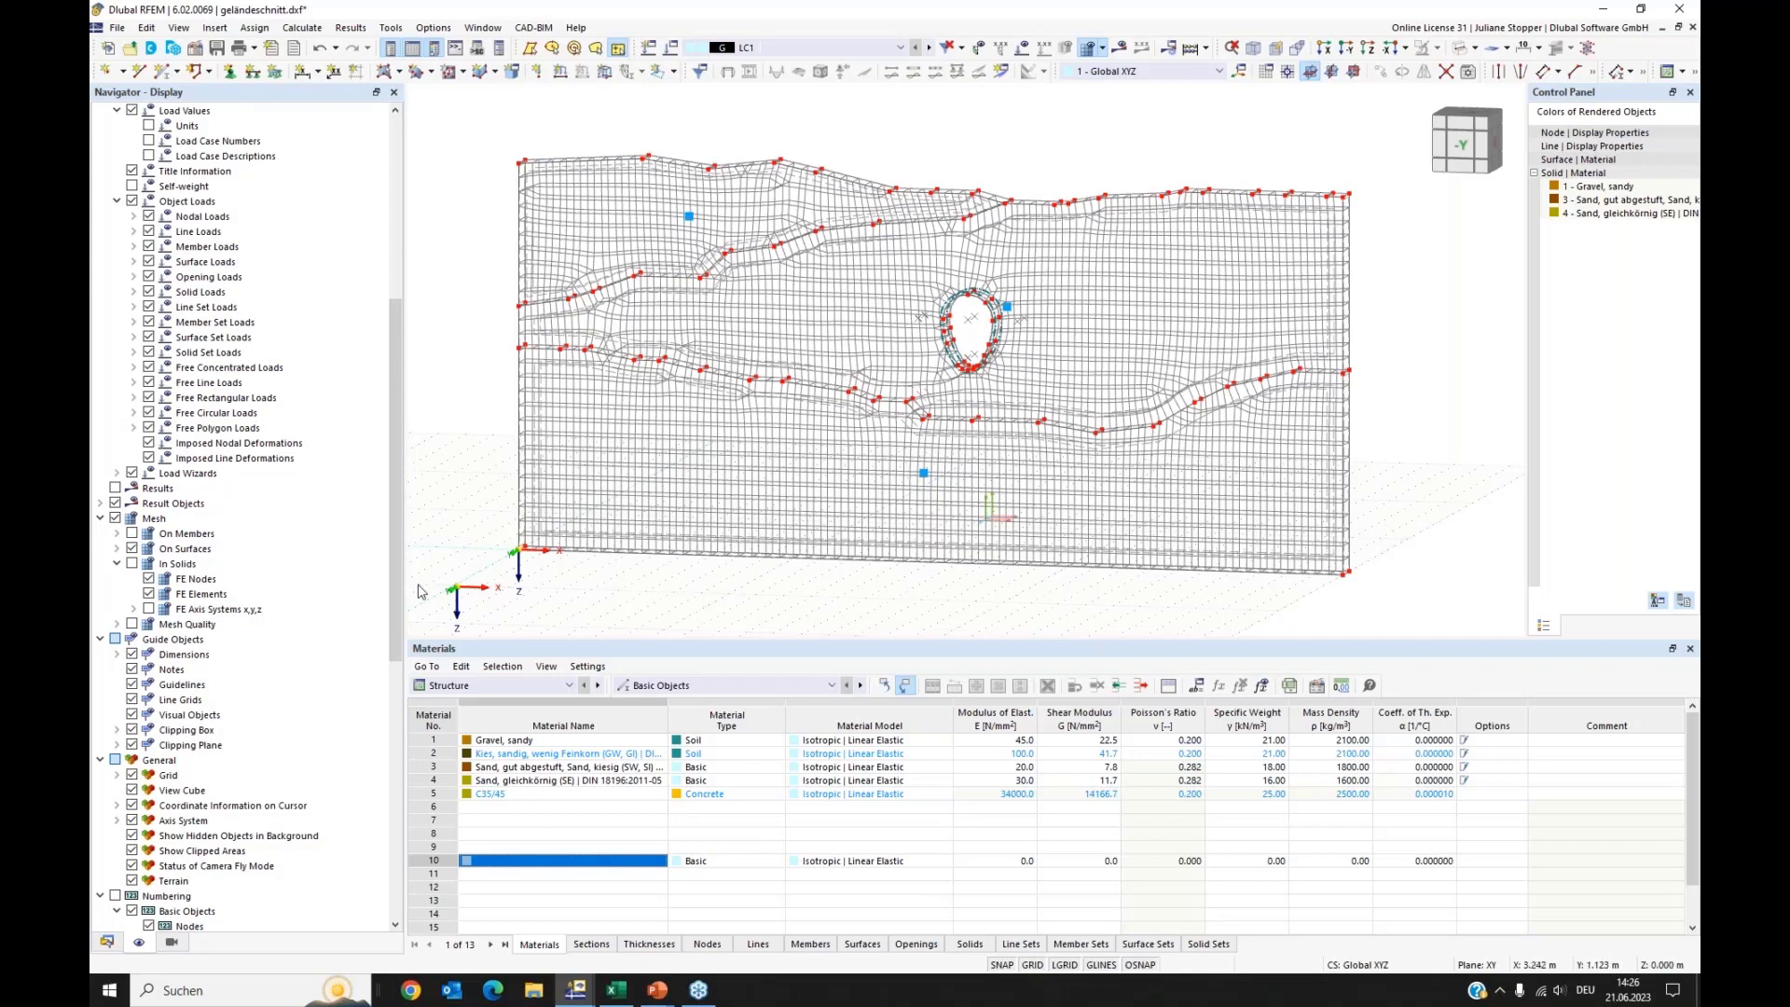
left_click(131, 549)
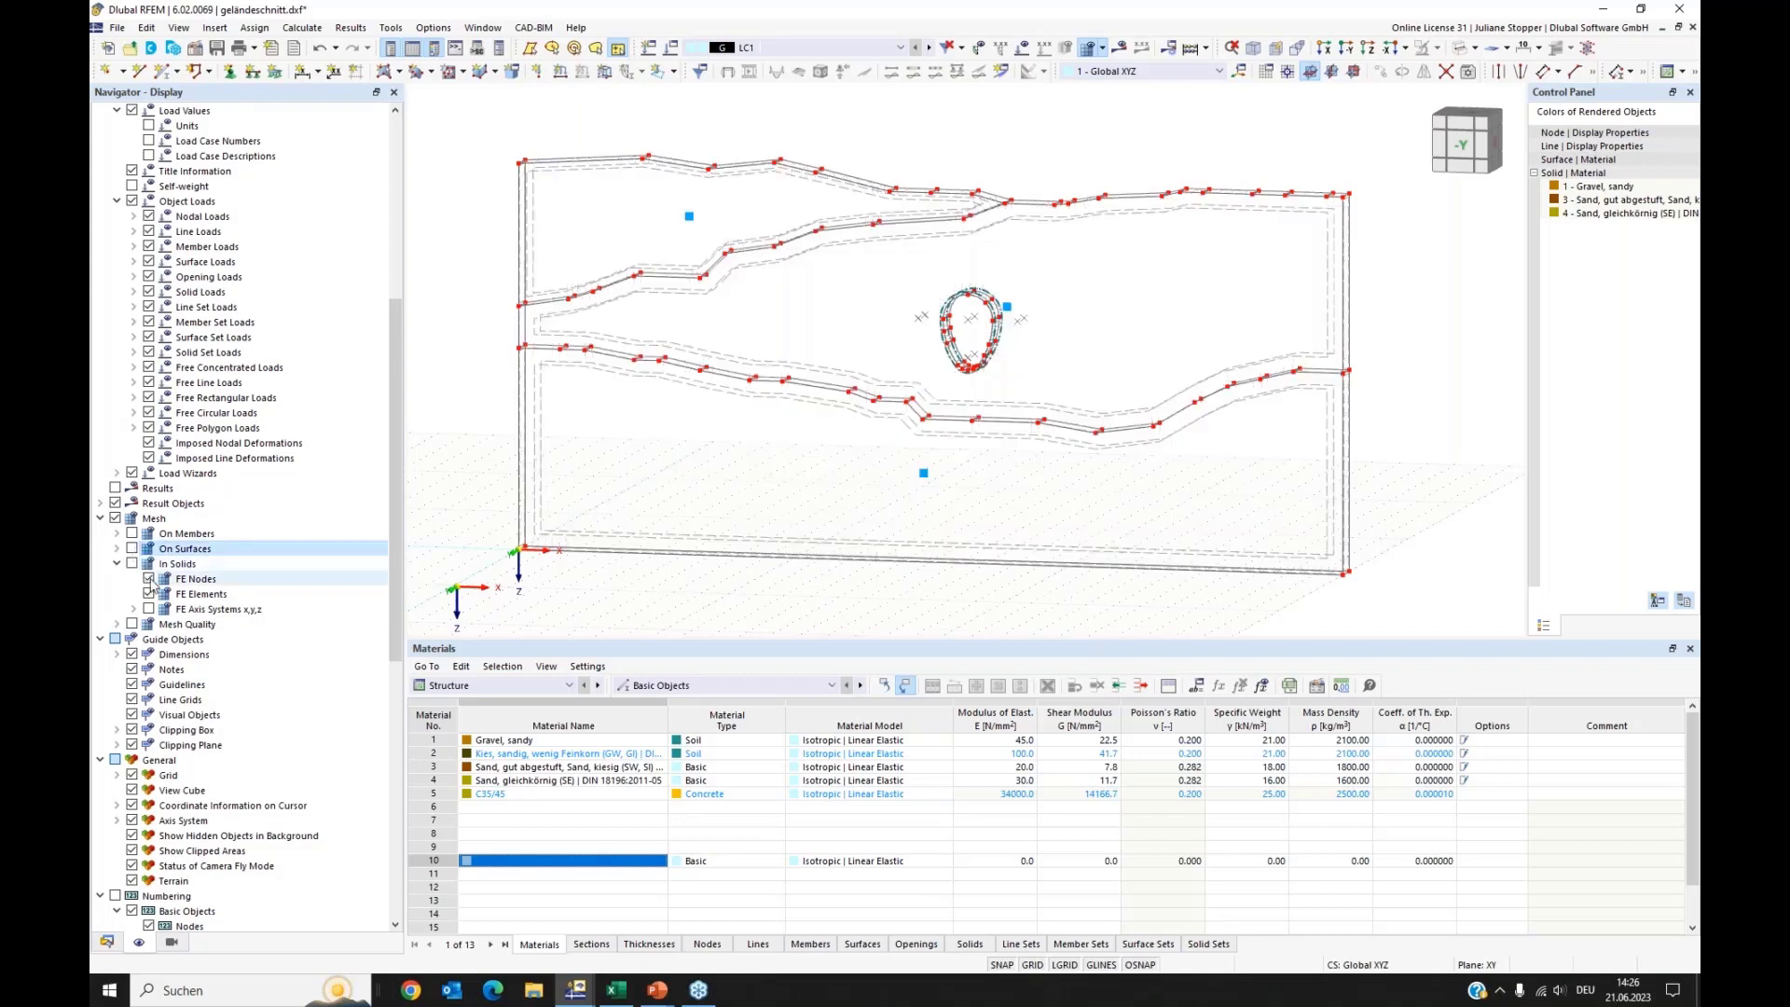
left_click(148, 579)
left_click(131, 564)
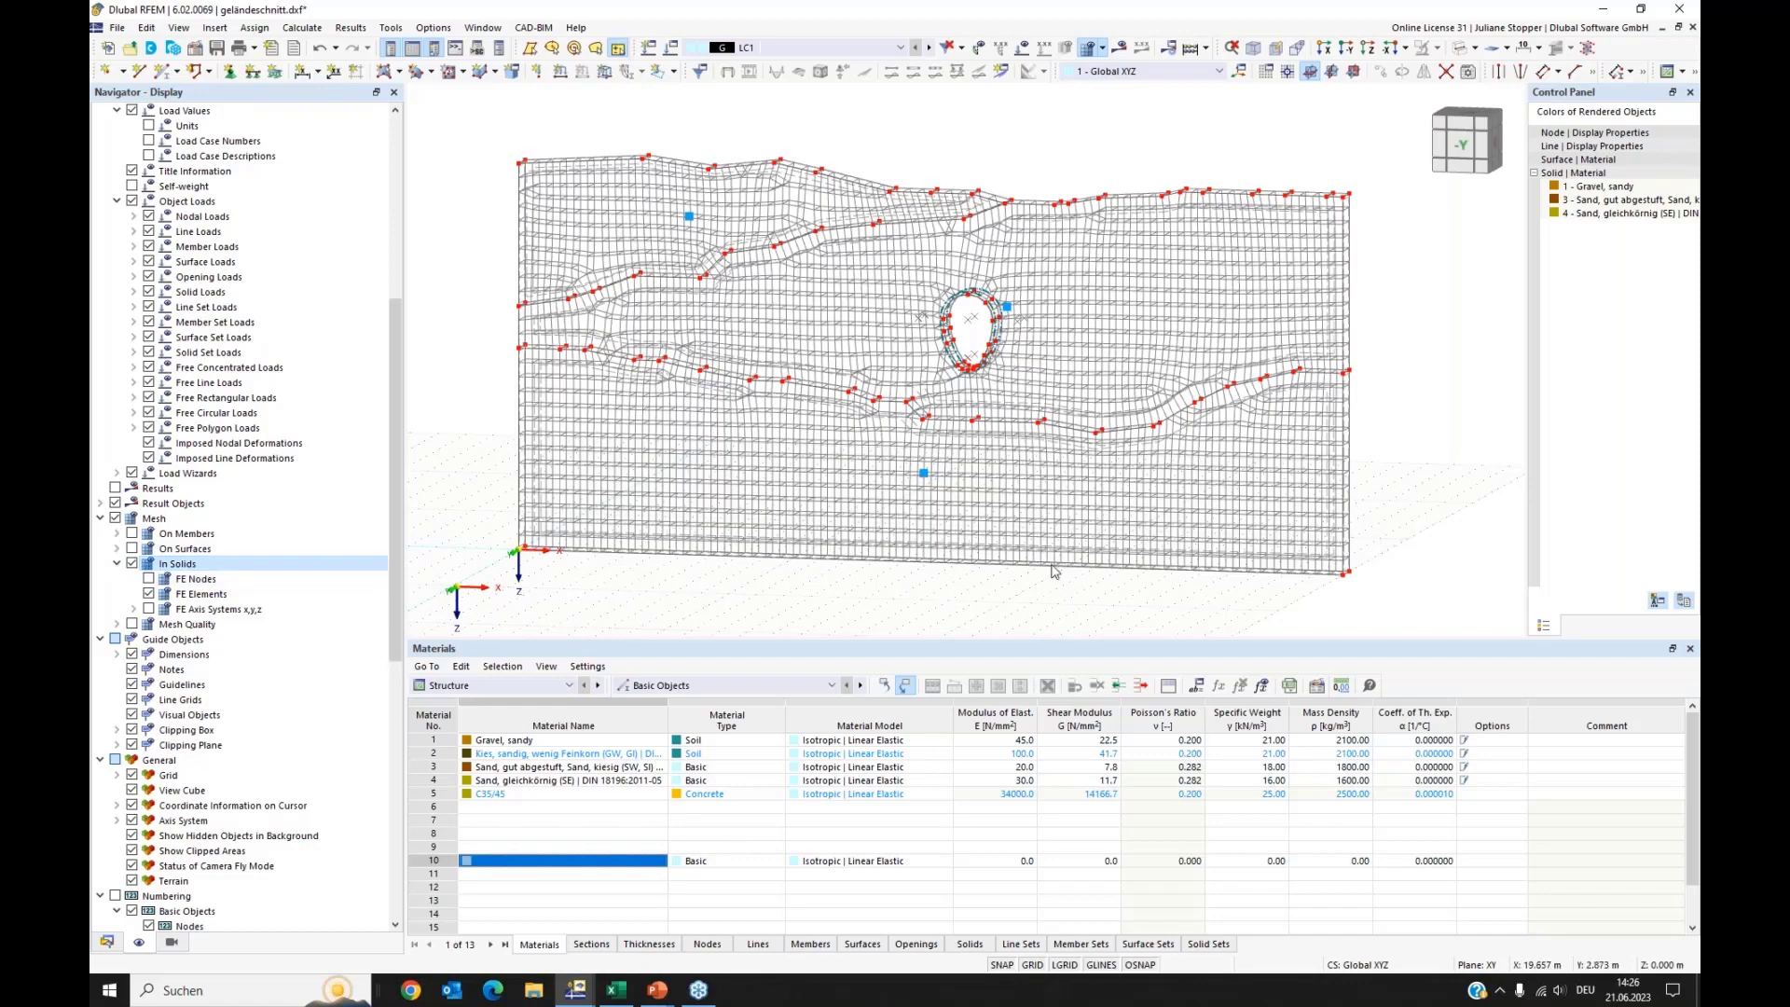
Step: Turn on the mesh quality display for the solid elements and show its evaluation by OK, Warning and Failed
middle_click_drag(1054, 570, 1105, 541, "ctrl")
left_click(1348, 52)
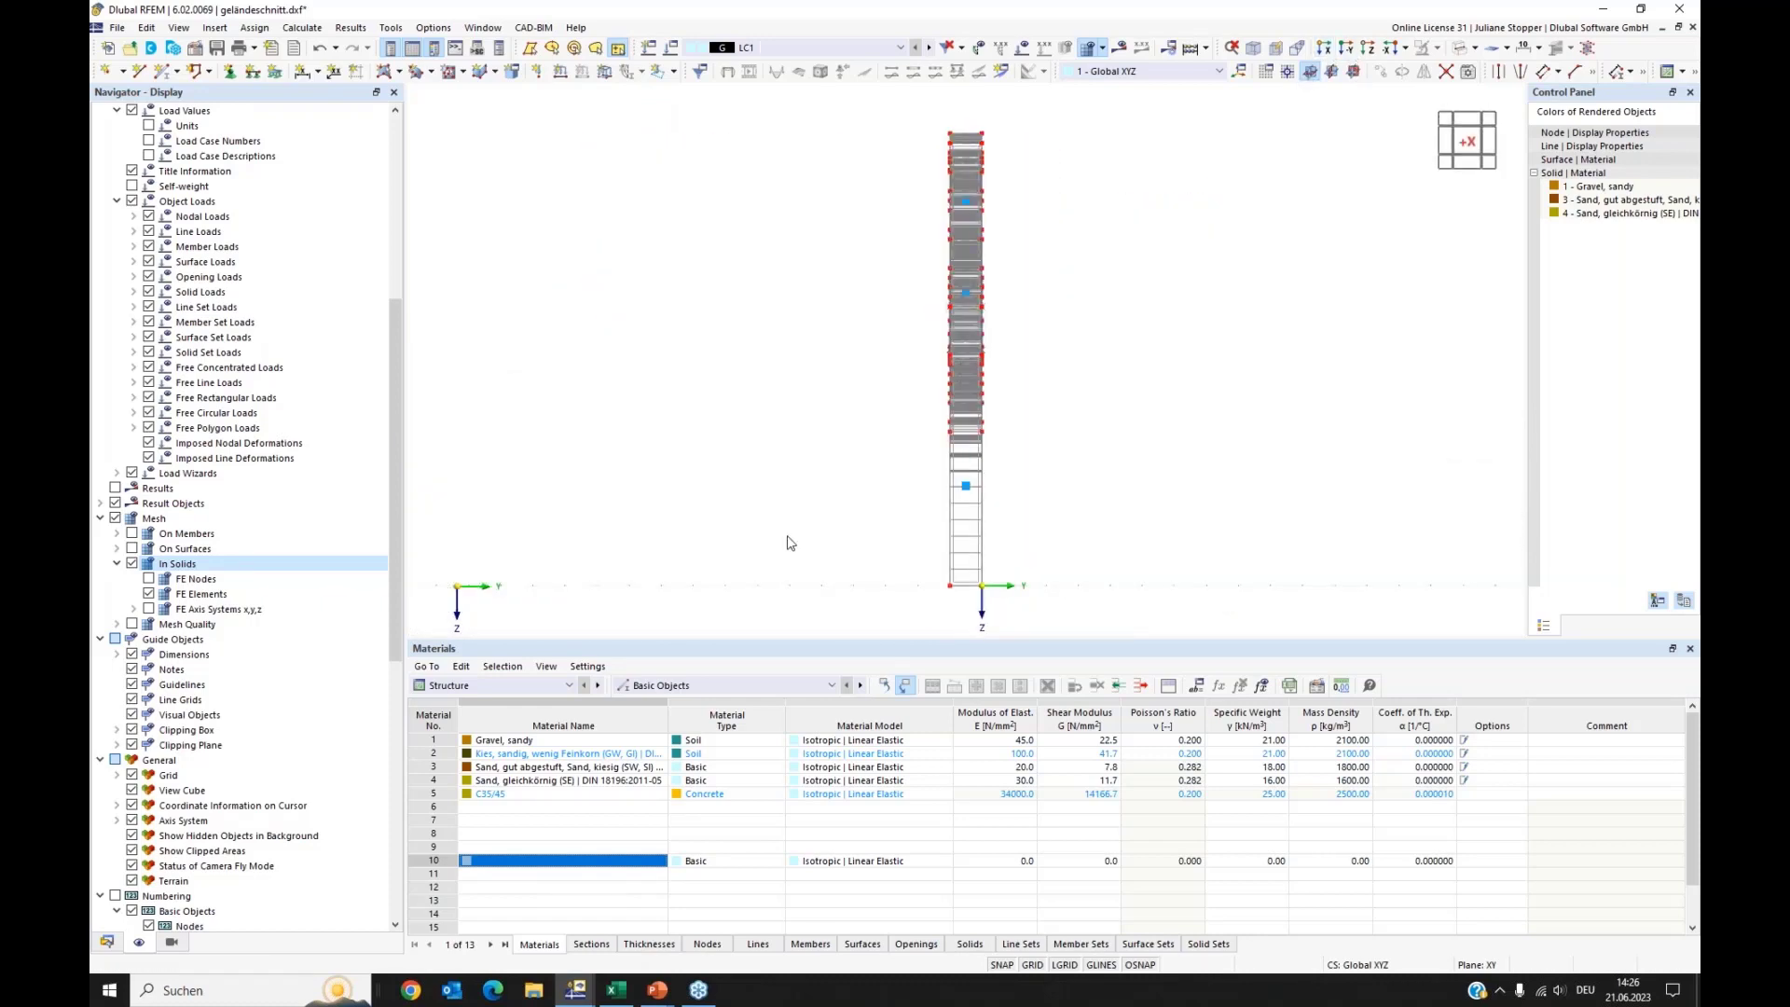
middle_click_drag(769, 545, 967, 538, "ctrl")
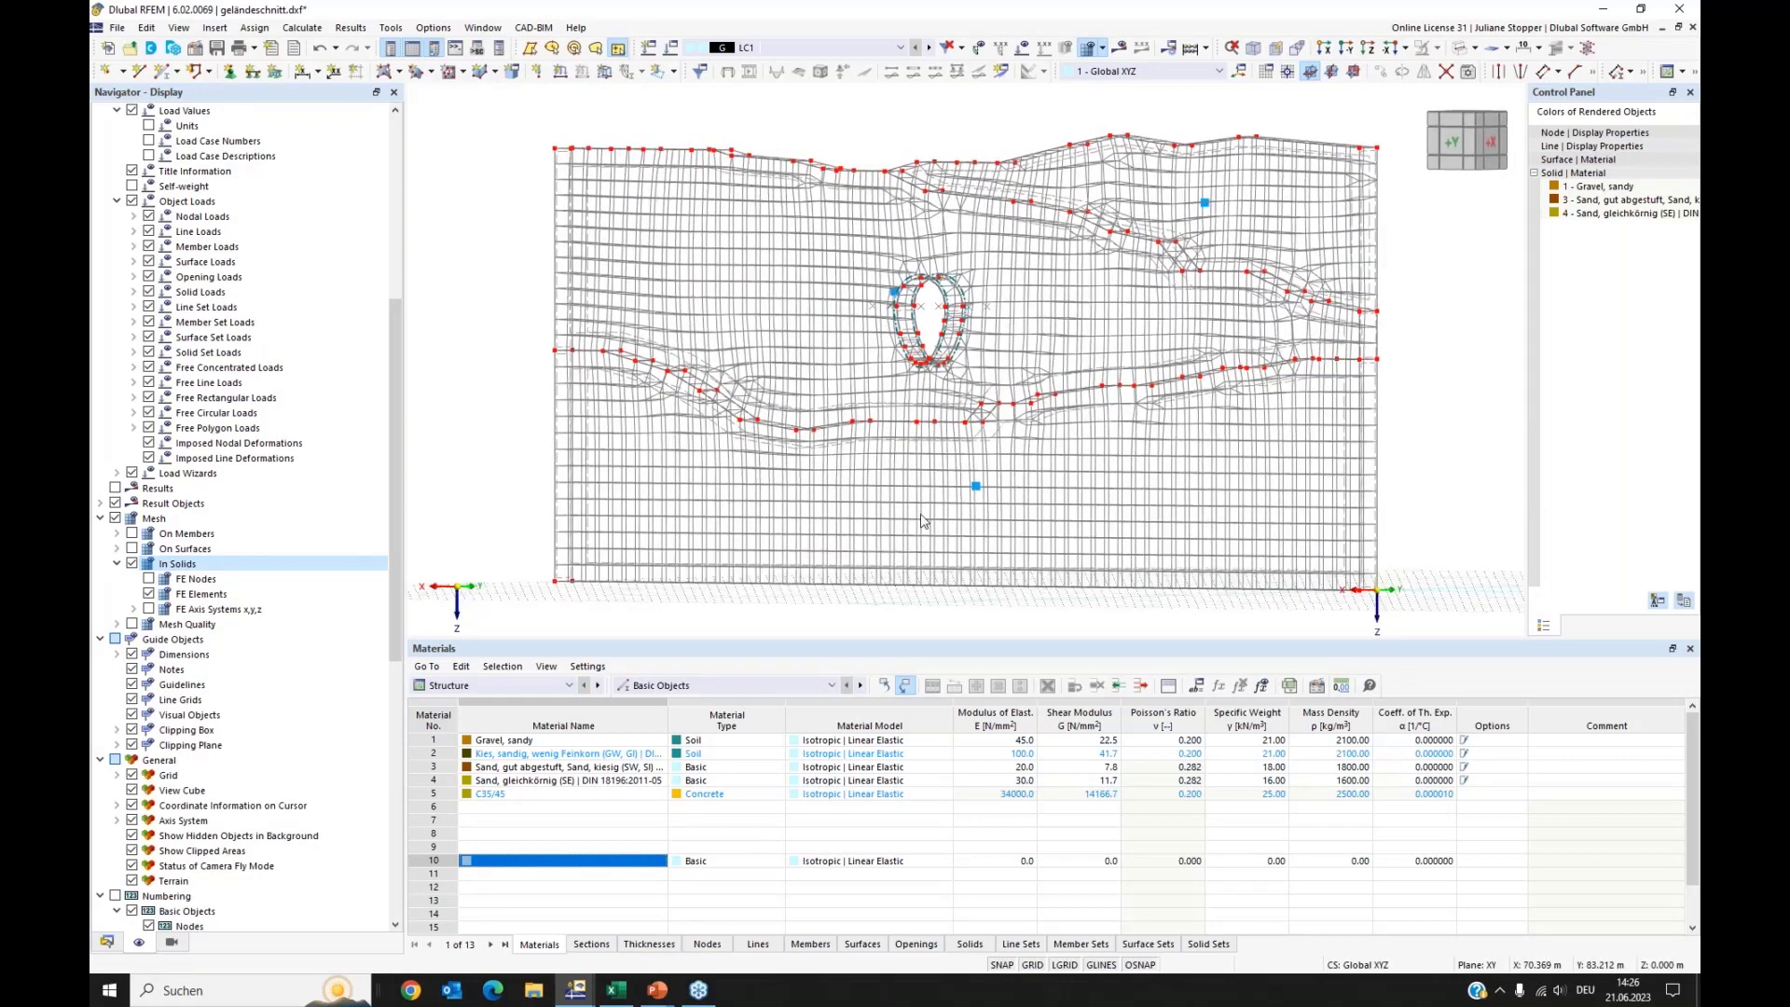
scroll(925, 531, "down", 1)
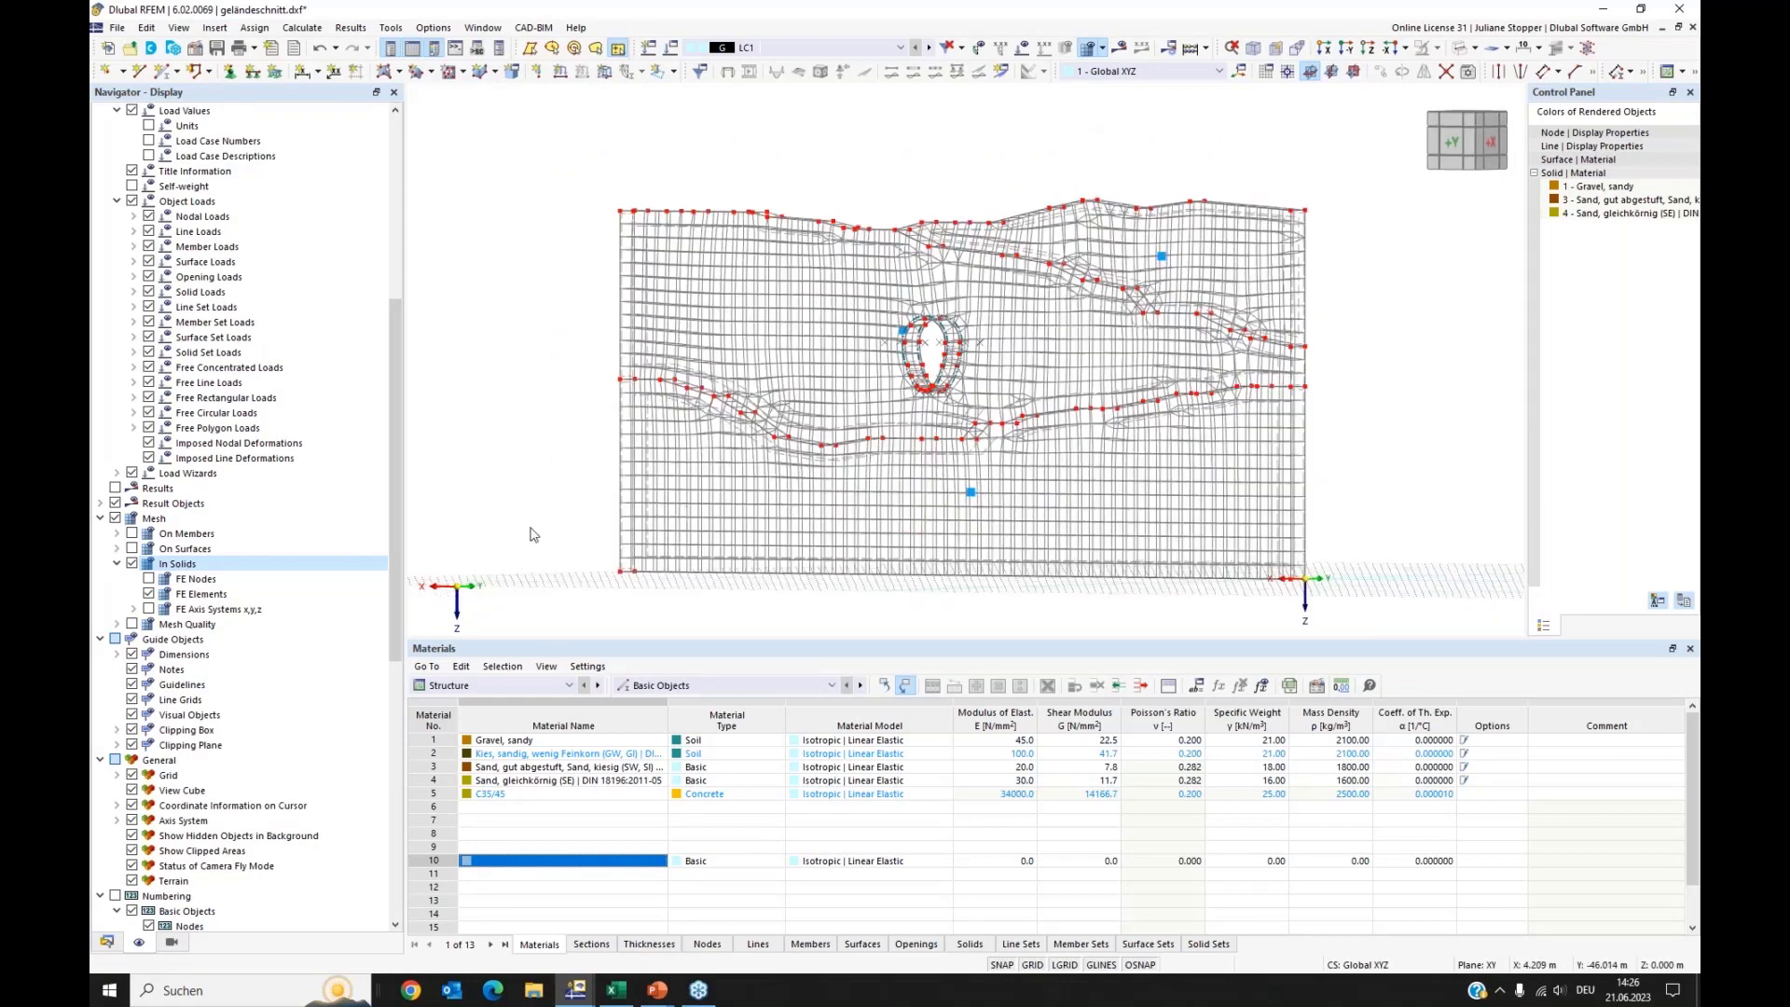
scroll(532, 520, "down", 1)
middle_click_drag(781, 544, 848, 540, "ctrl")
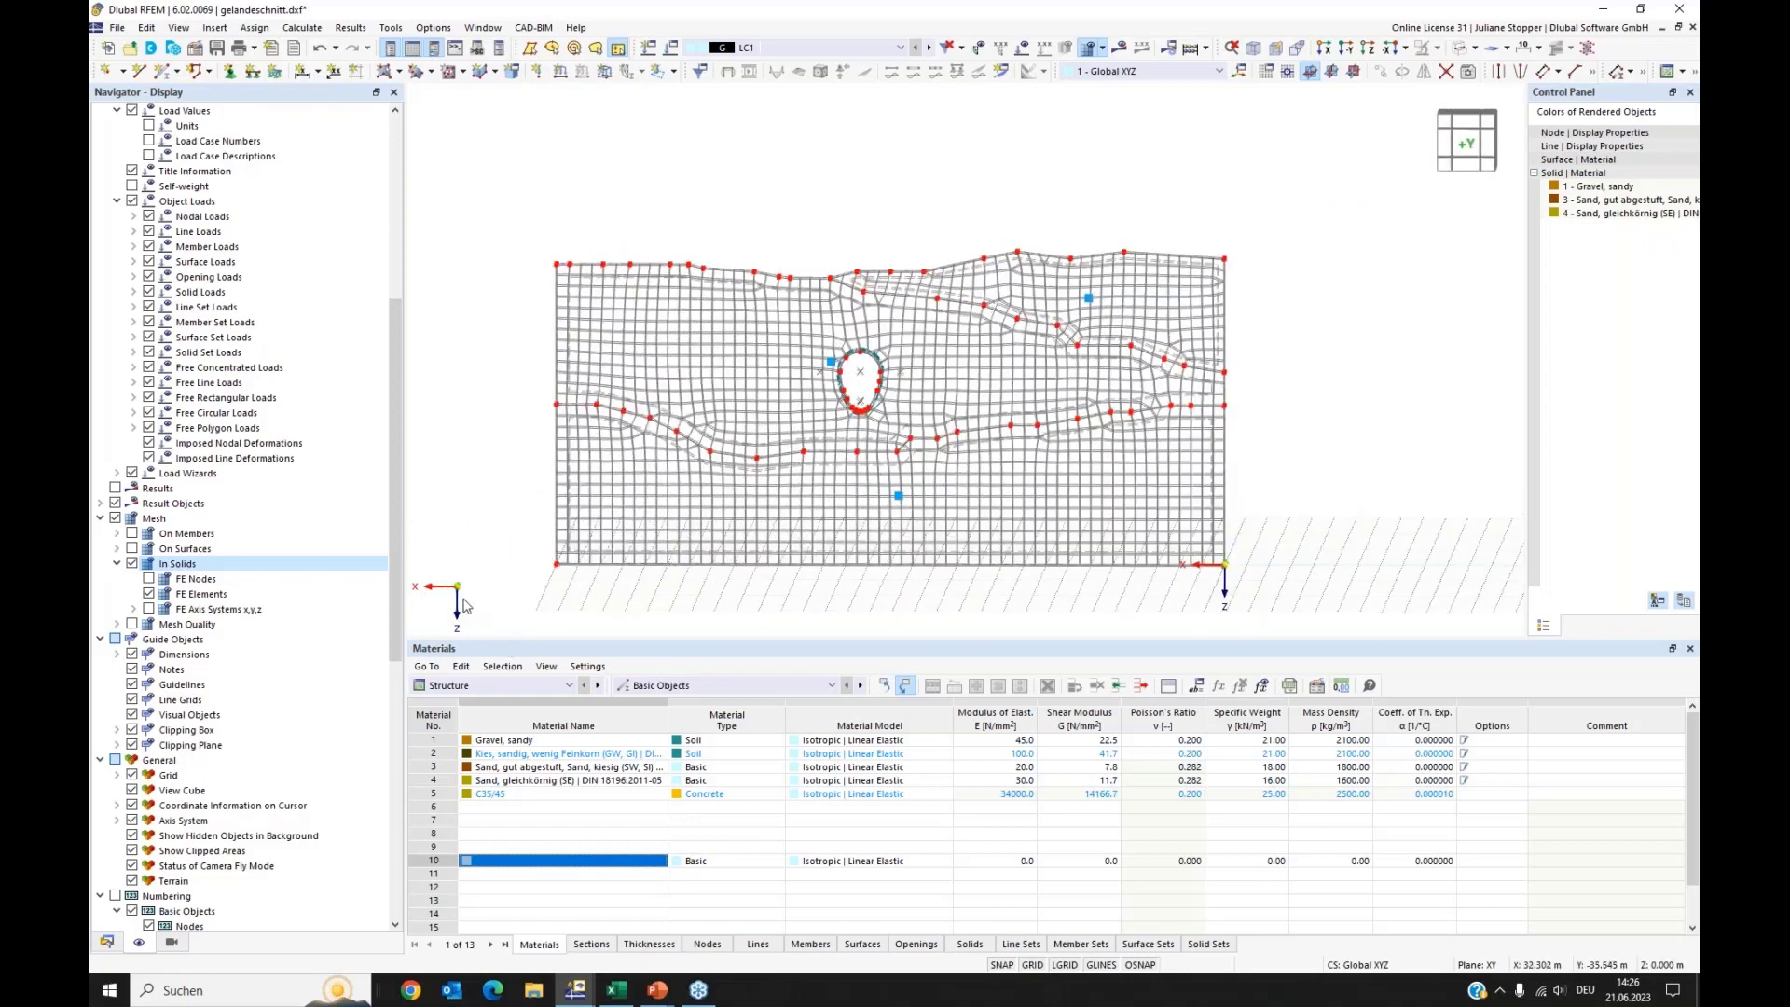
left_click(131, 624)
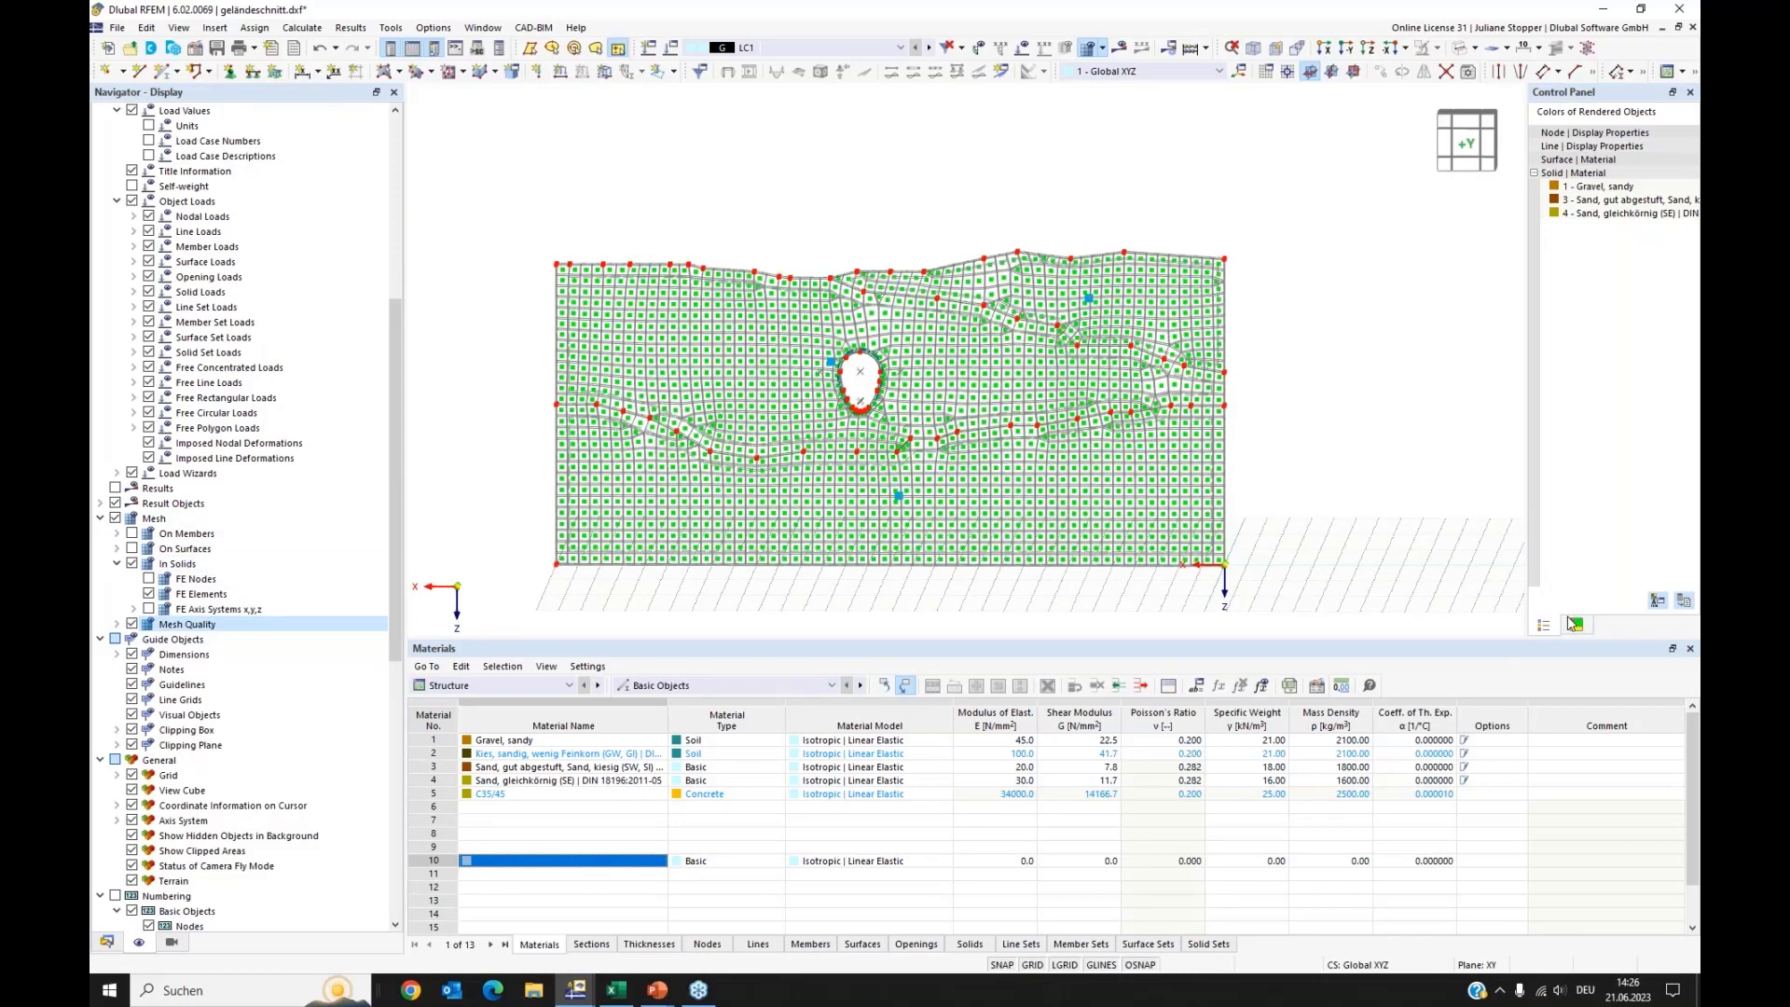
left_click(1576, 624)
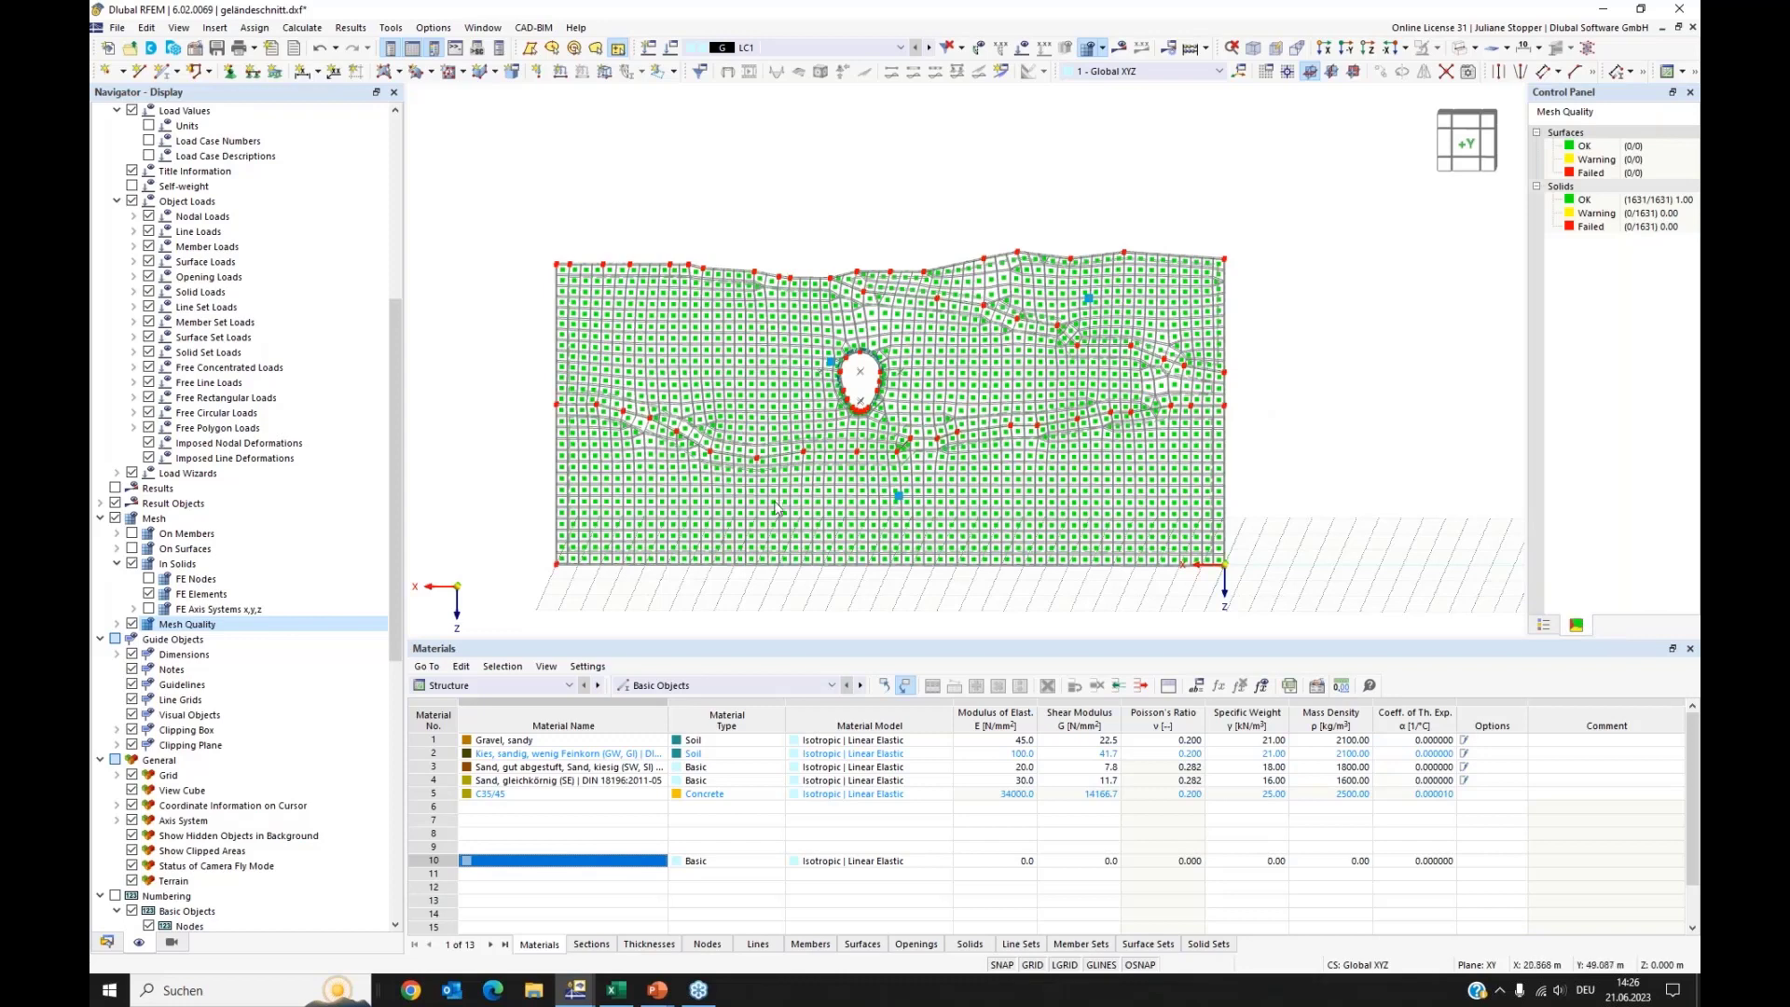
scroll(833, 504, "up", 1)
scroll(832, 504, "up", 1)
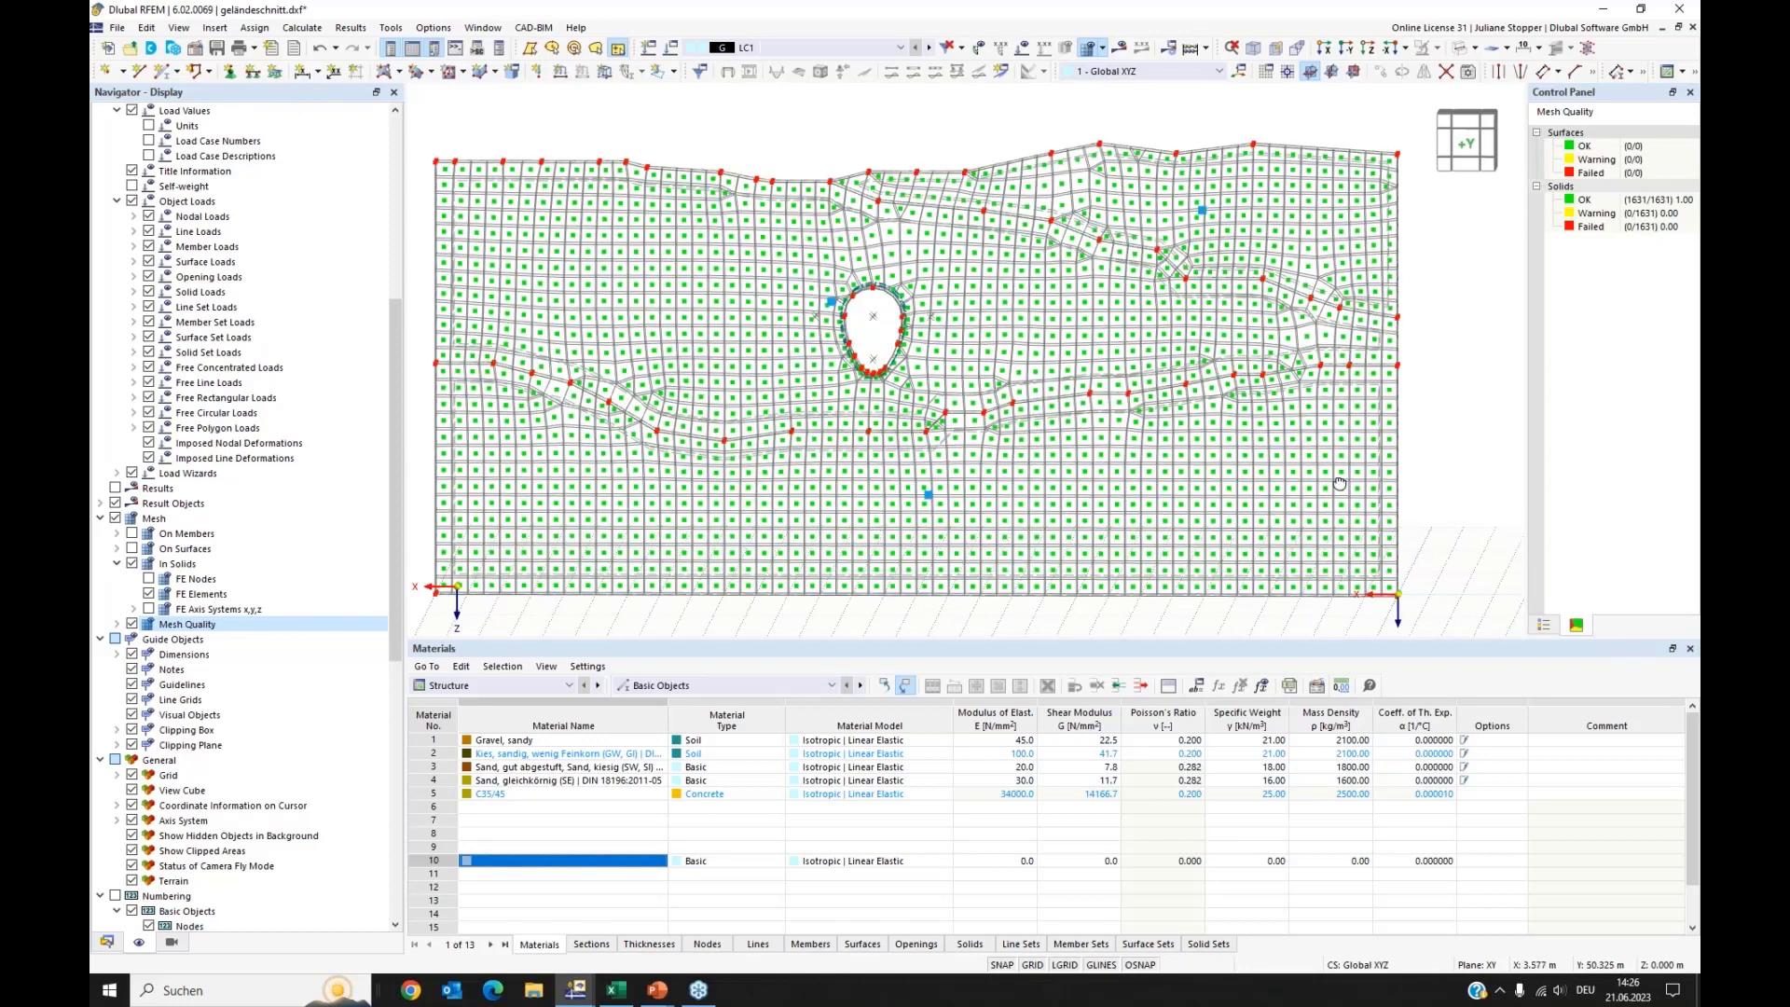
middle_click_drag(1338, 483, 1316, 487, "ctrl")
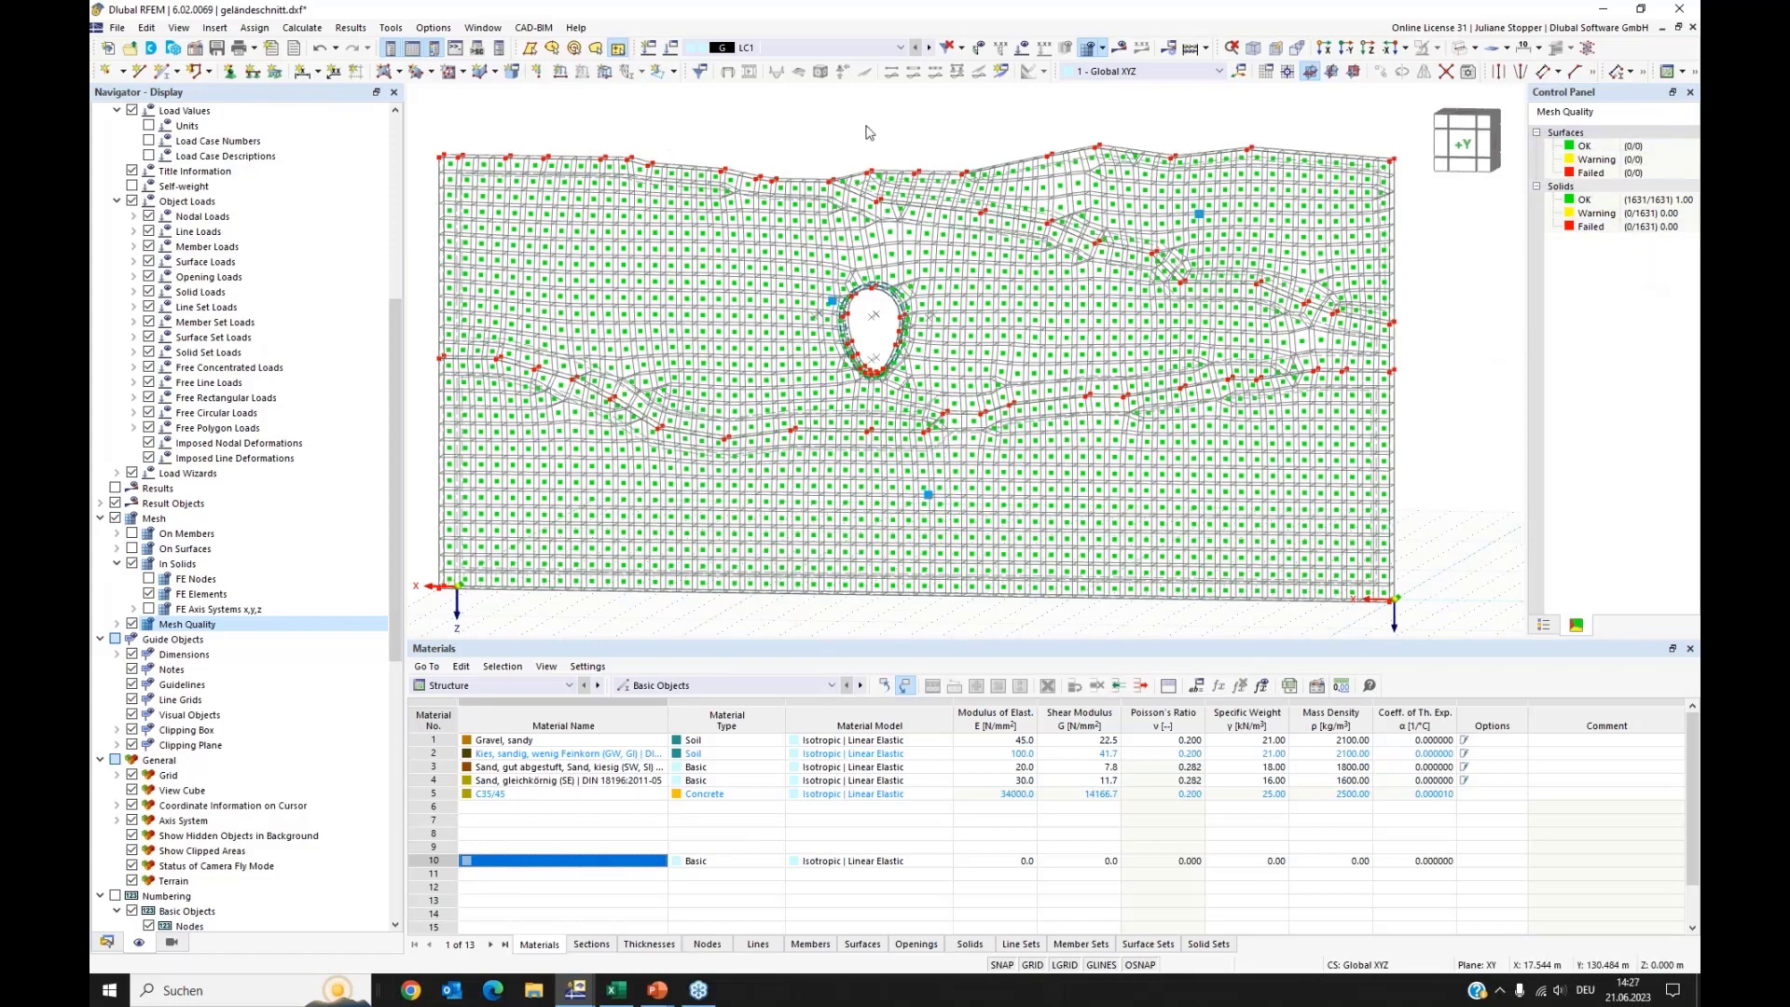
Step: Examine the quality criteria for solids in the mesh settings, leaving them without changes
left_click(352, 28)
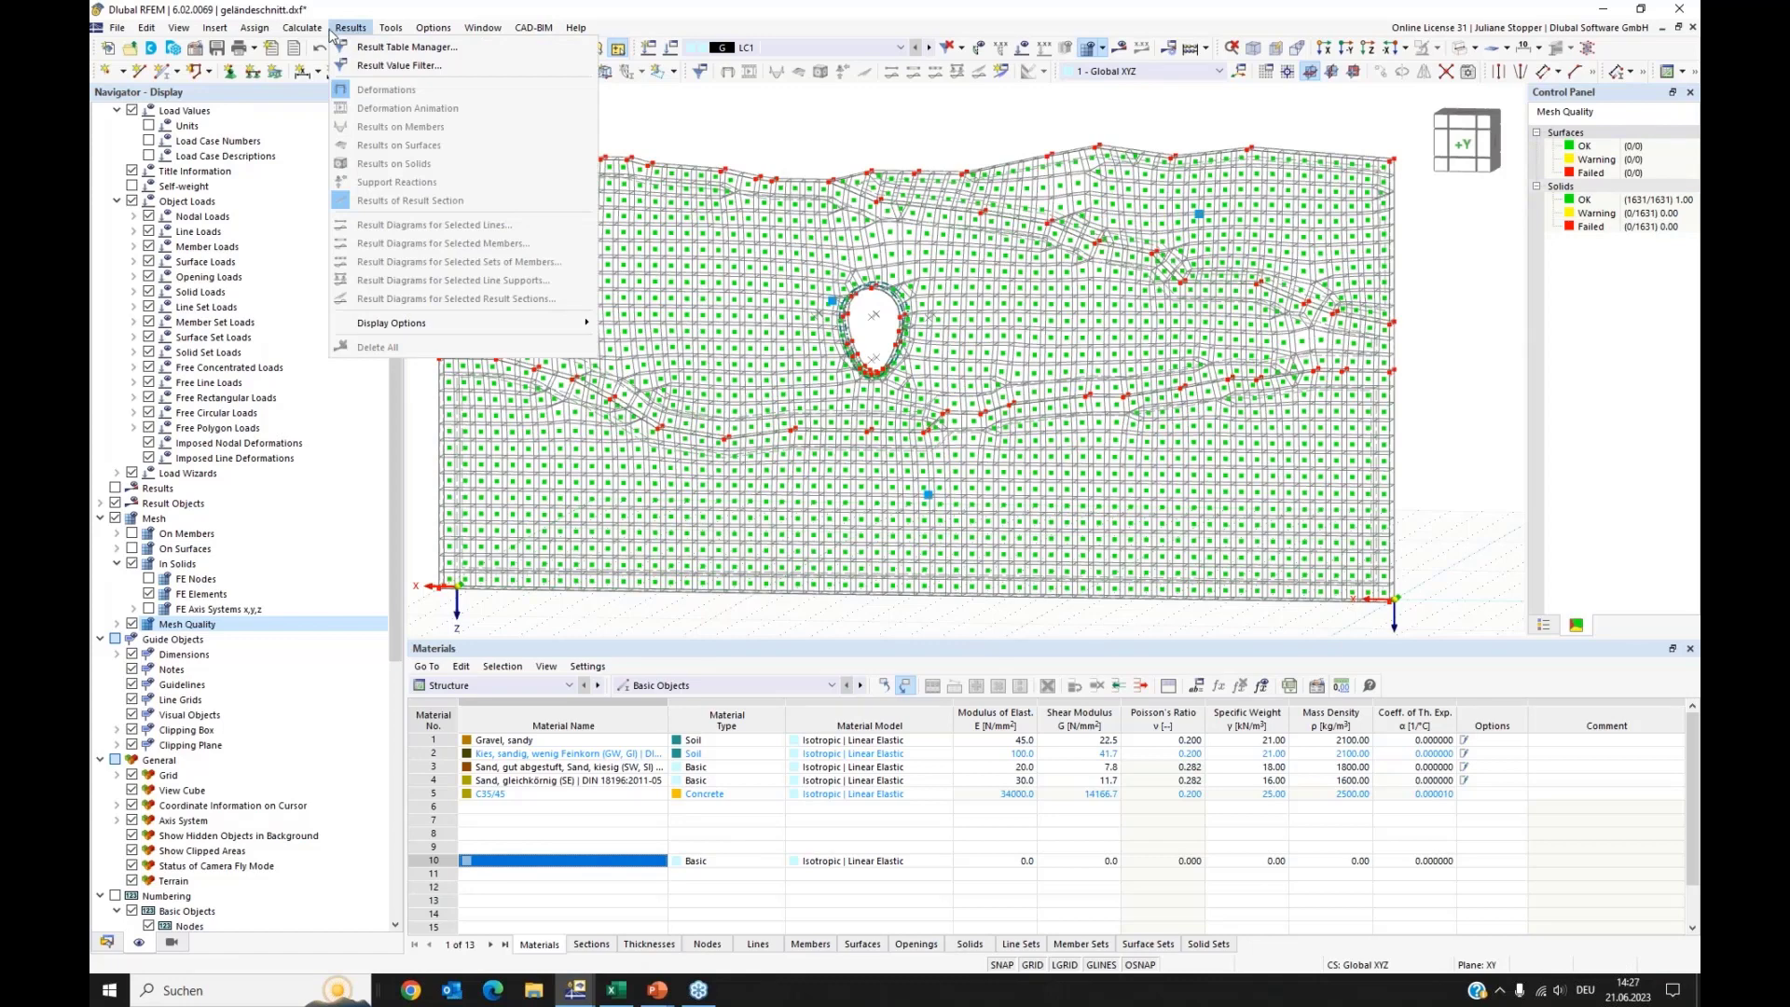
mouse_move(303, 28)
left_click(358, 226)
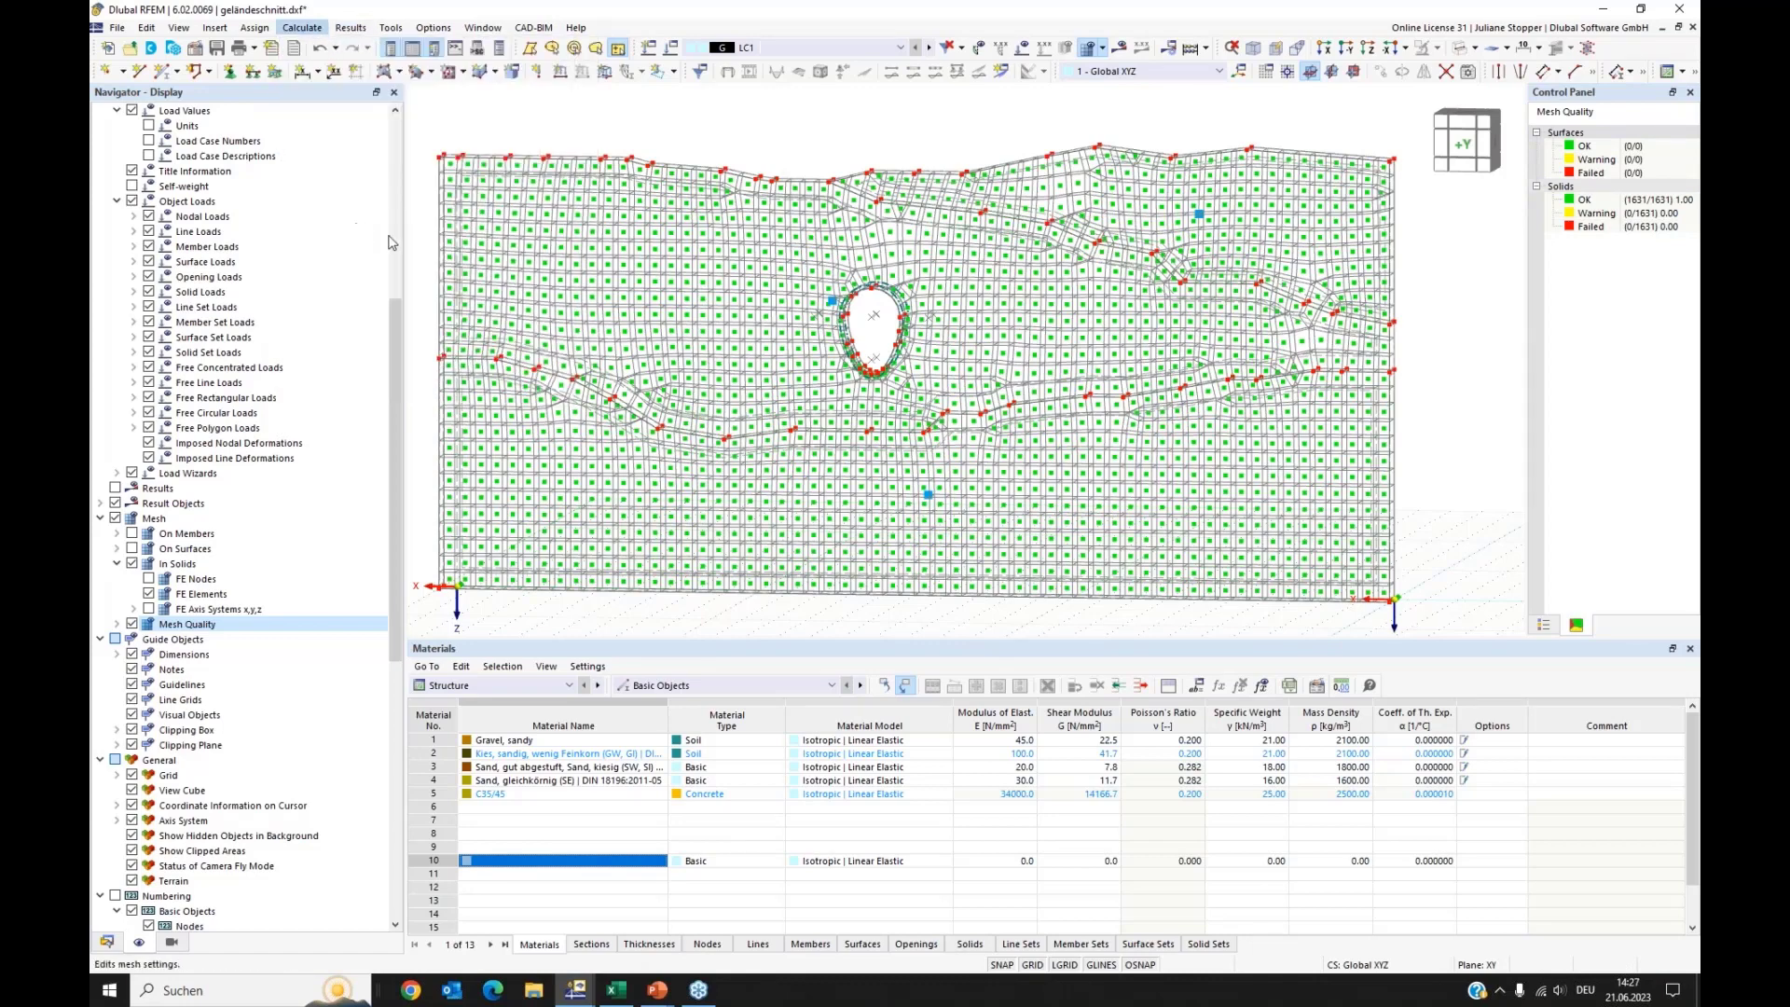
left_click(937, 204)
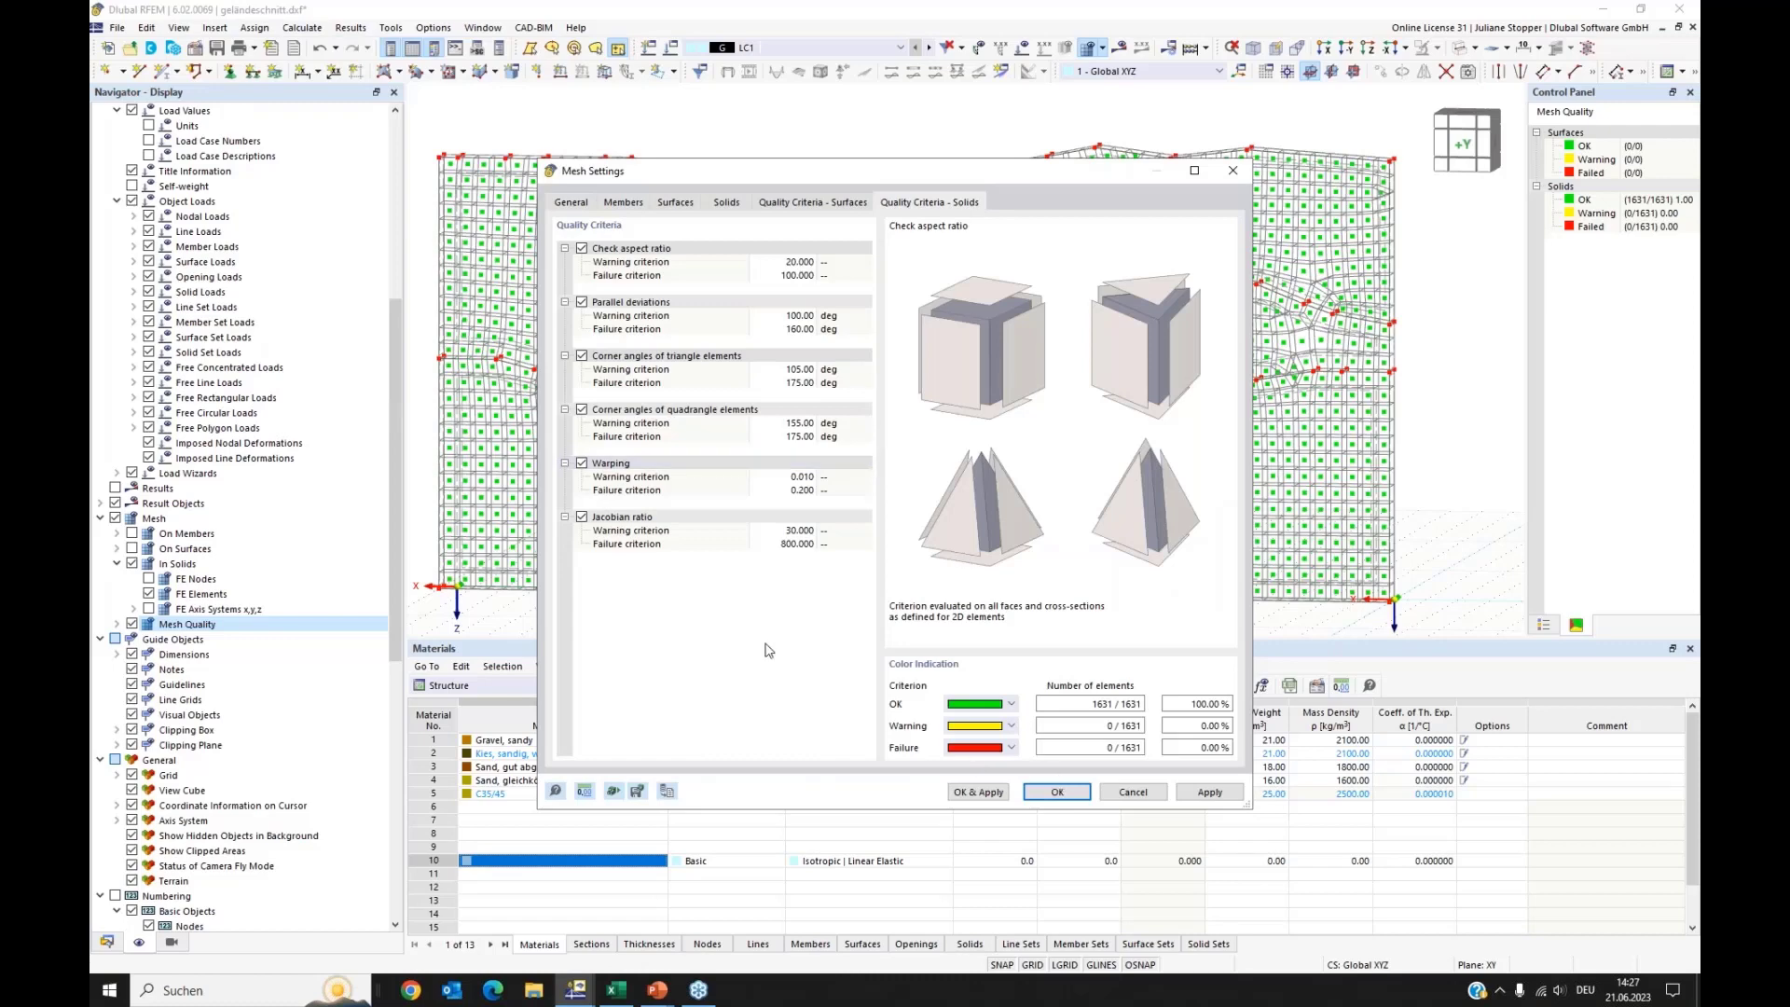
left_click(1133, 792)
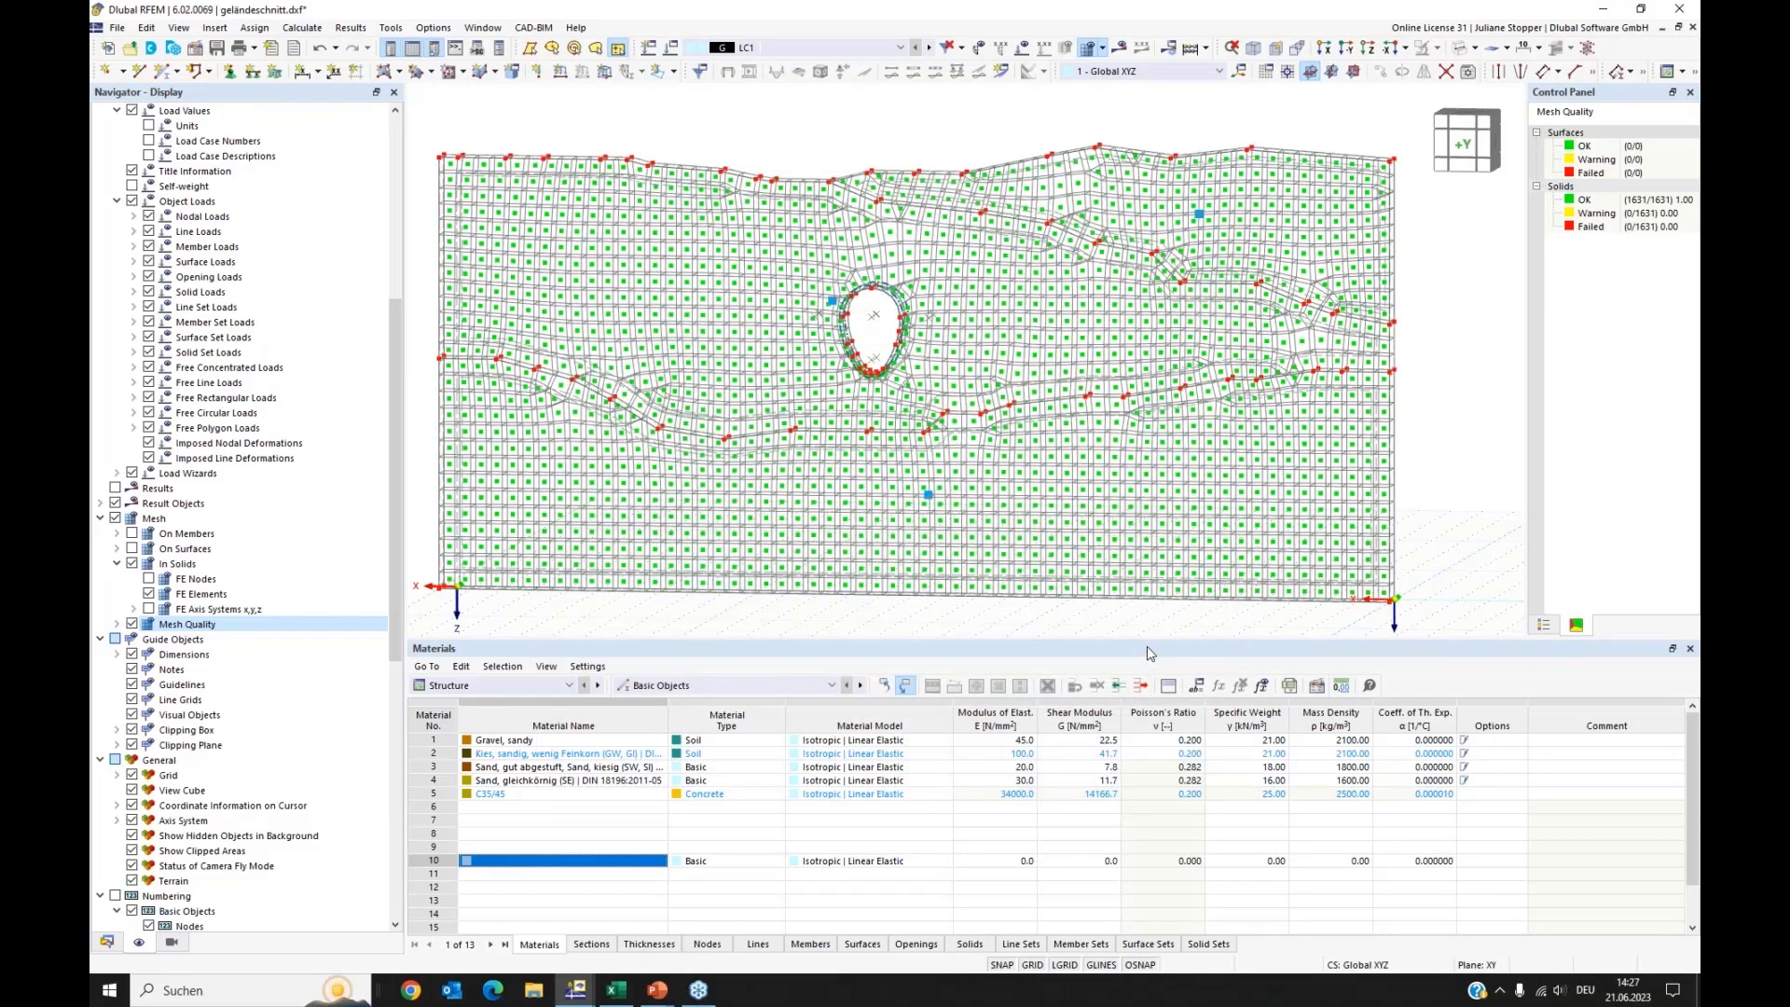
Step: Enlarge the graphics area by shrinking the materials table and switch to the borehole-based model Model-no-1.rf6
left_click_drag(1142, 655, 1141, 725)
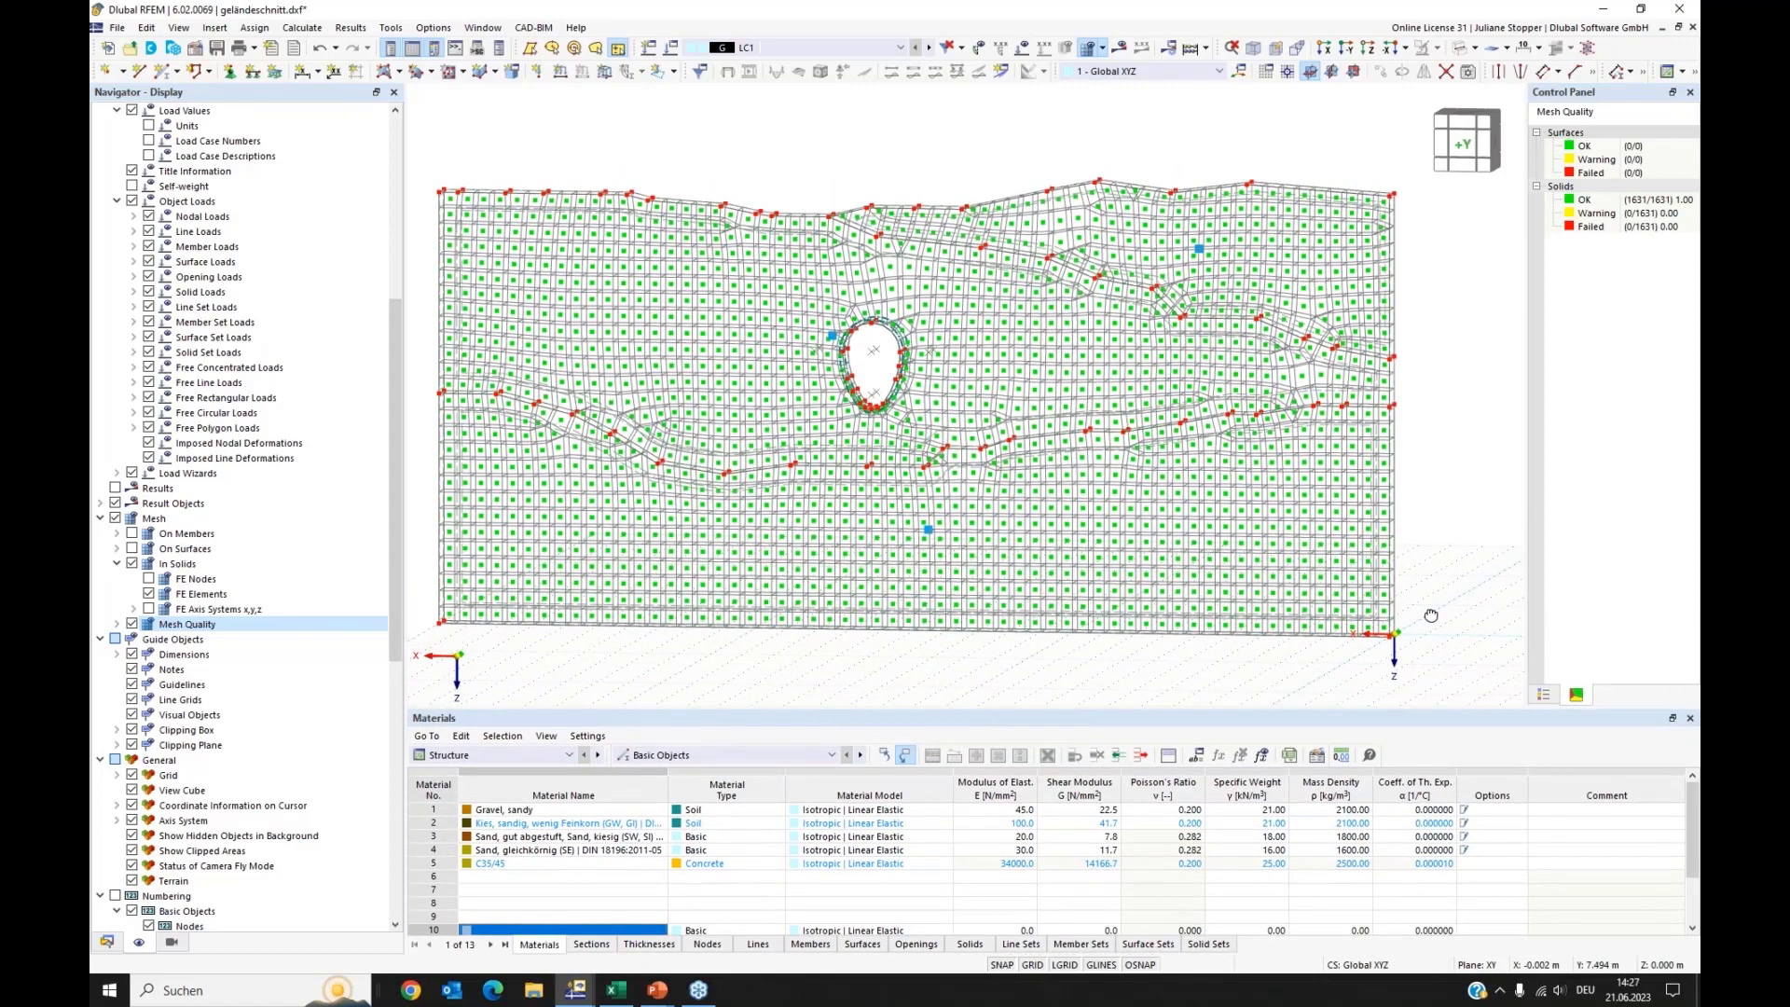
middle_click_drag(1431, 615, 1422, 623, "ctrl")
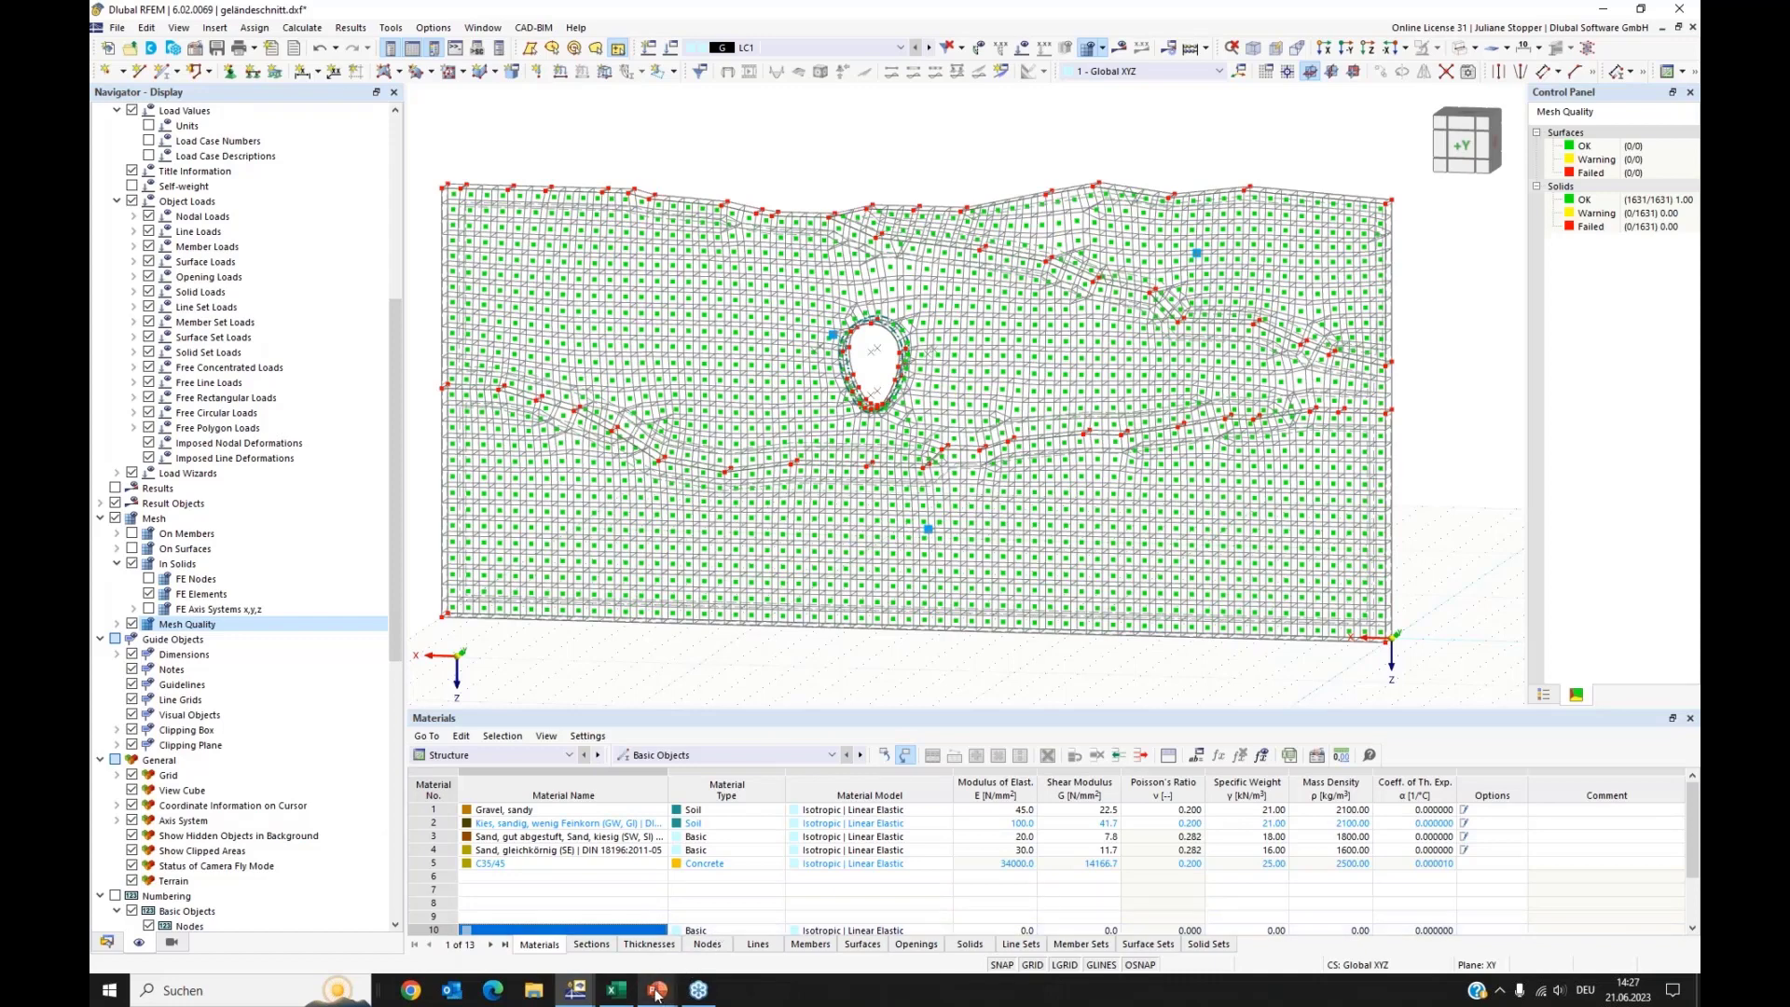
mouse_move(579, 994)
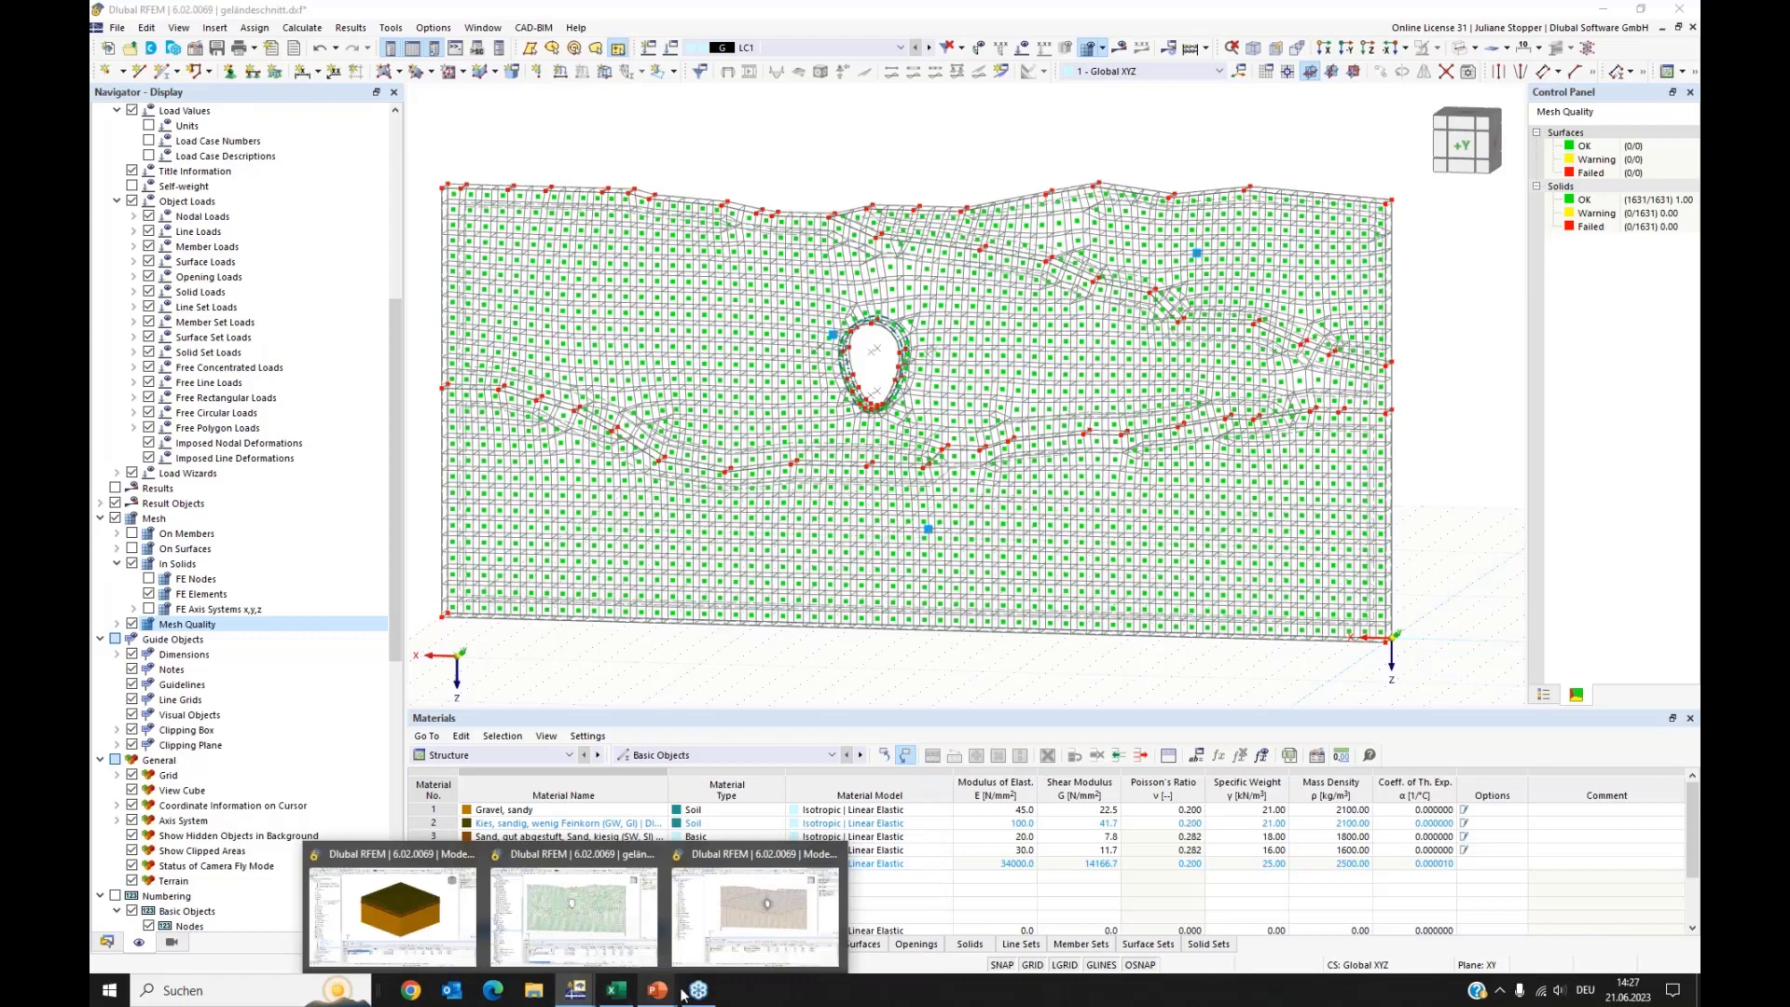
left_click(393, 908)
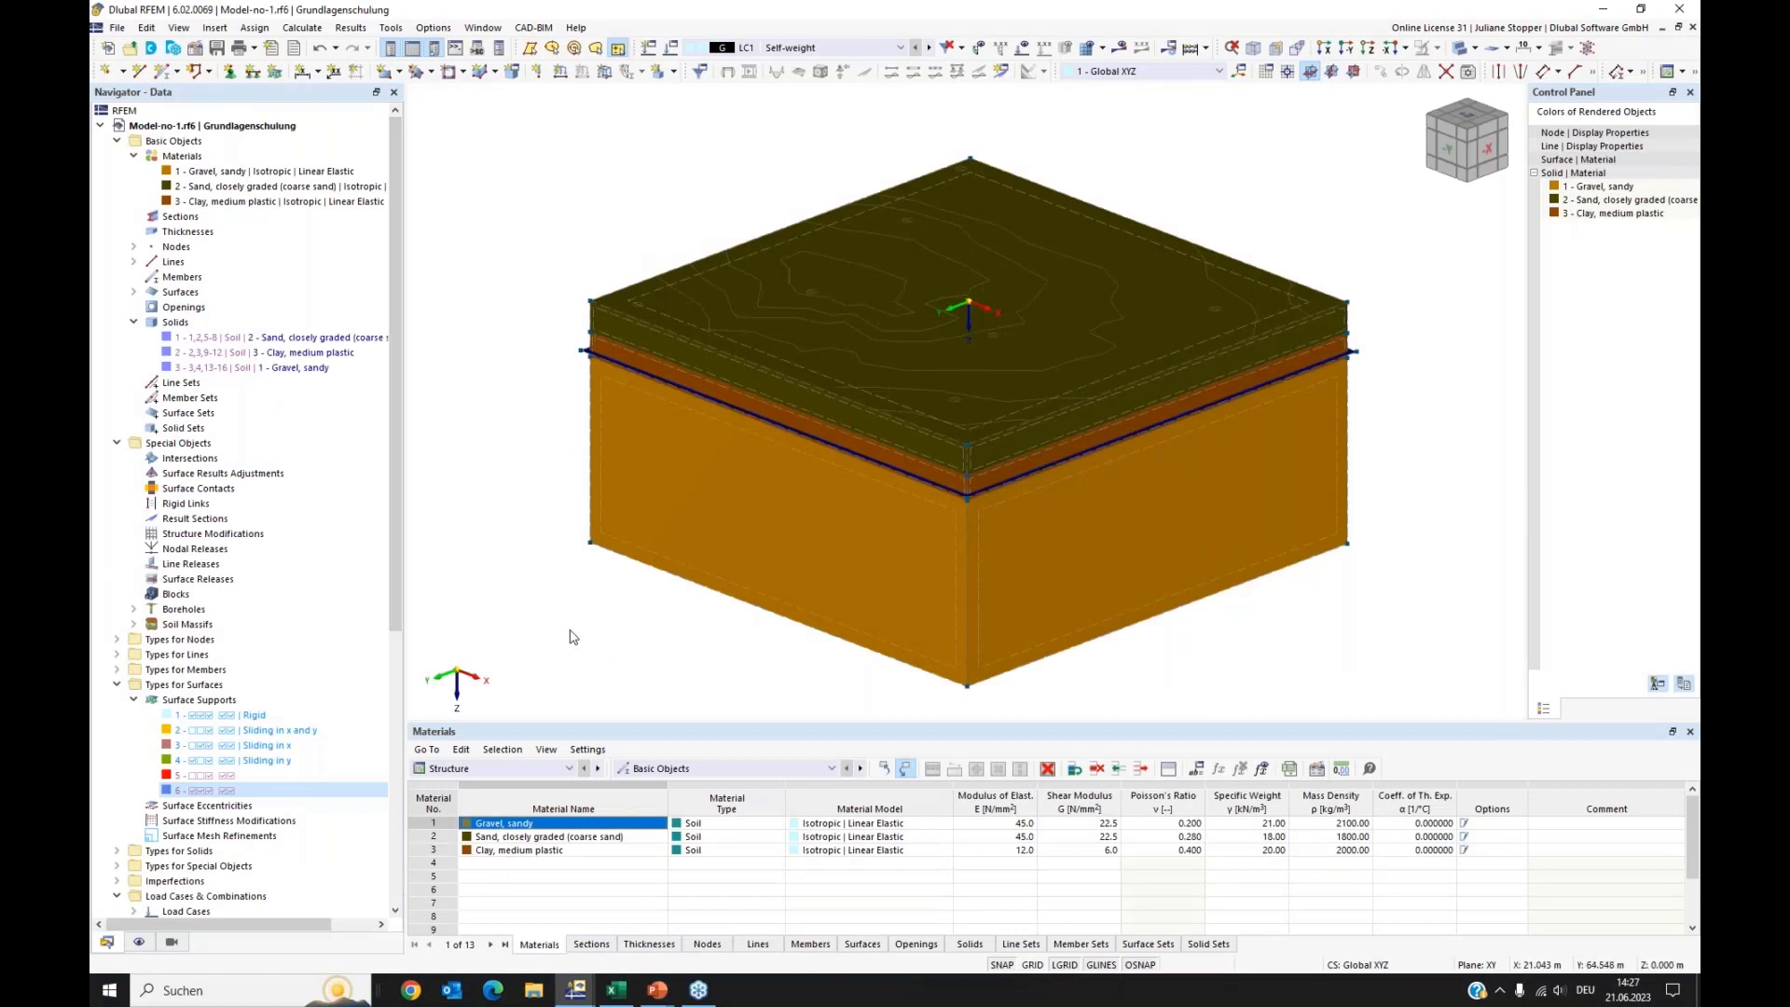
Step: Collapse the expanded folders in the data tree of Model-no-1.rf6, from Basic Objects through Guide Objects
left_click(117, 141)
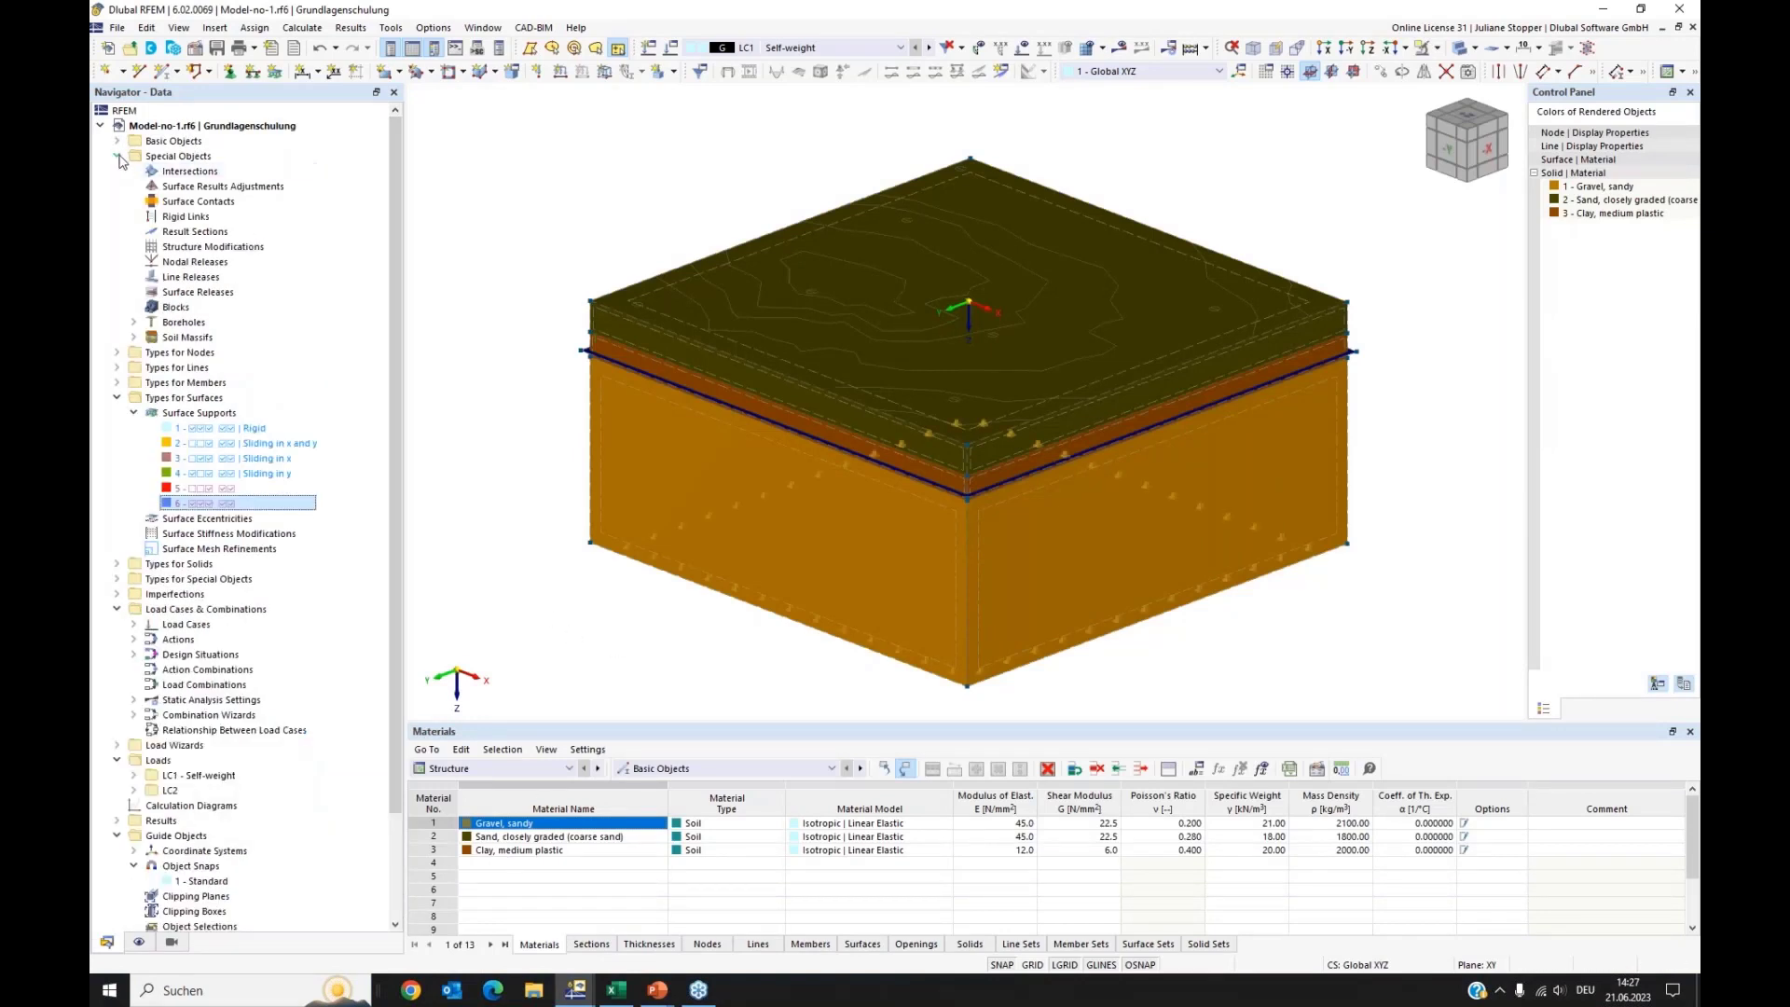
left_click(118, 157)
left_click(117, 216)
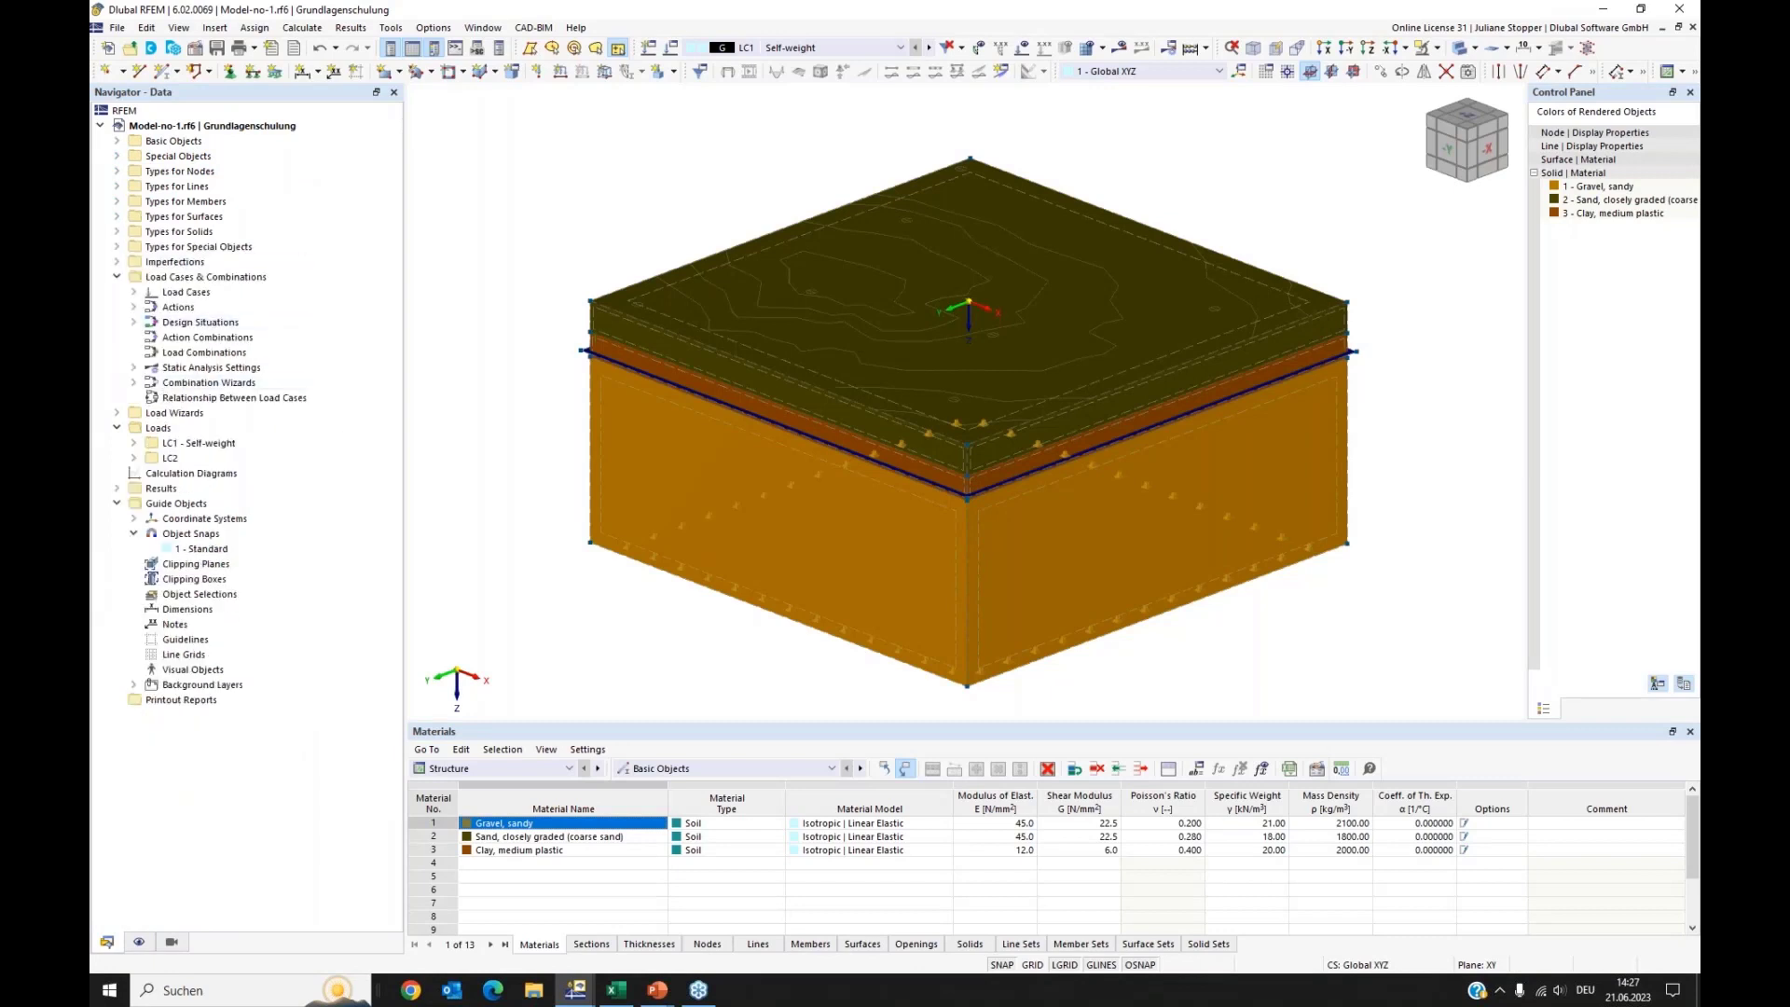
left_click(116, 277)
left_click(116, 307)
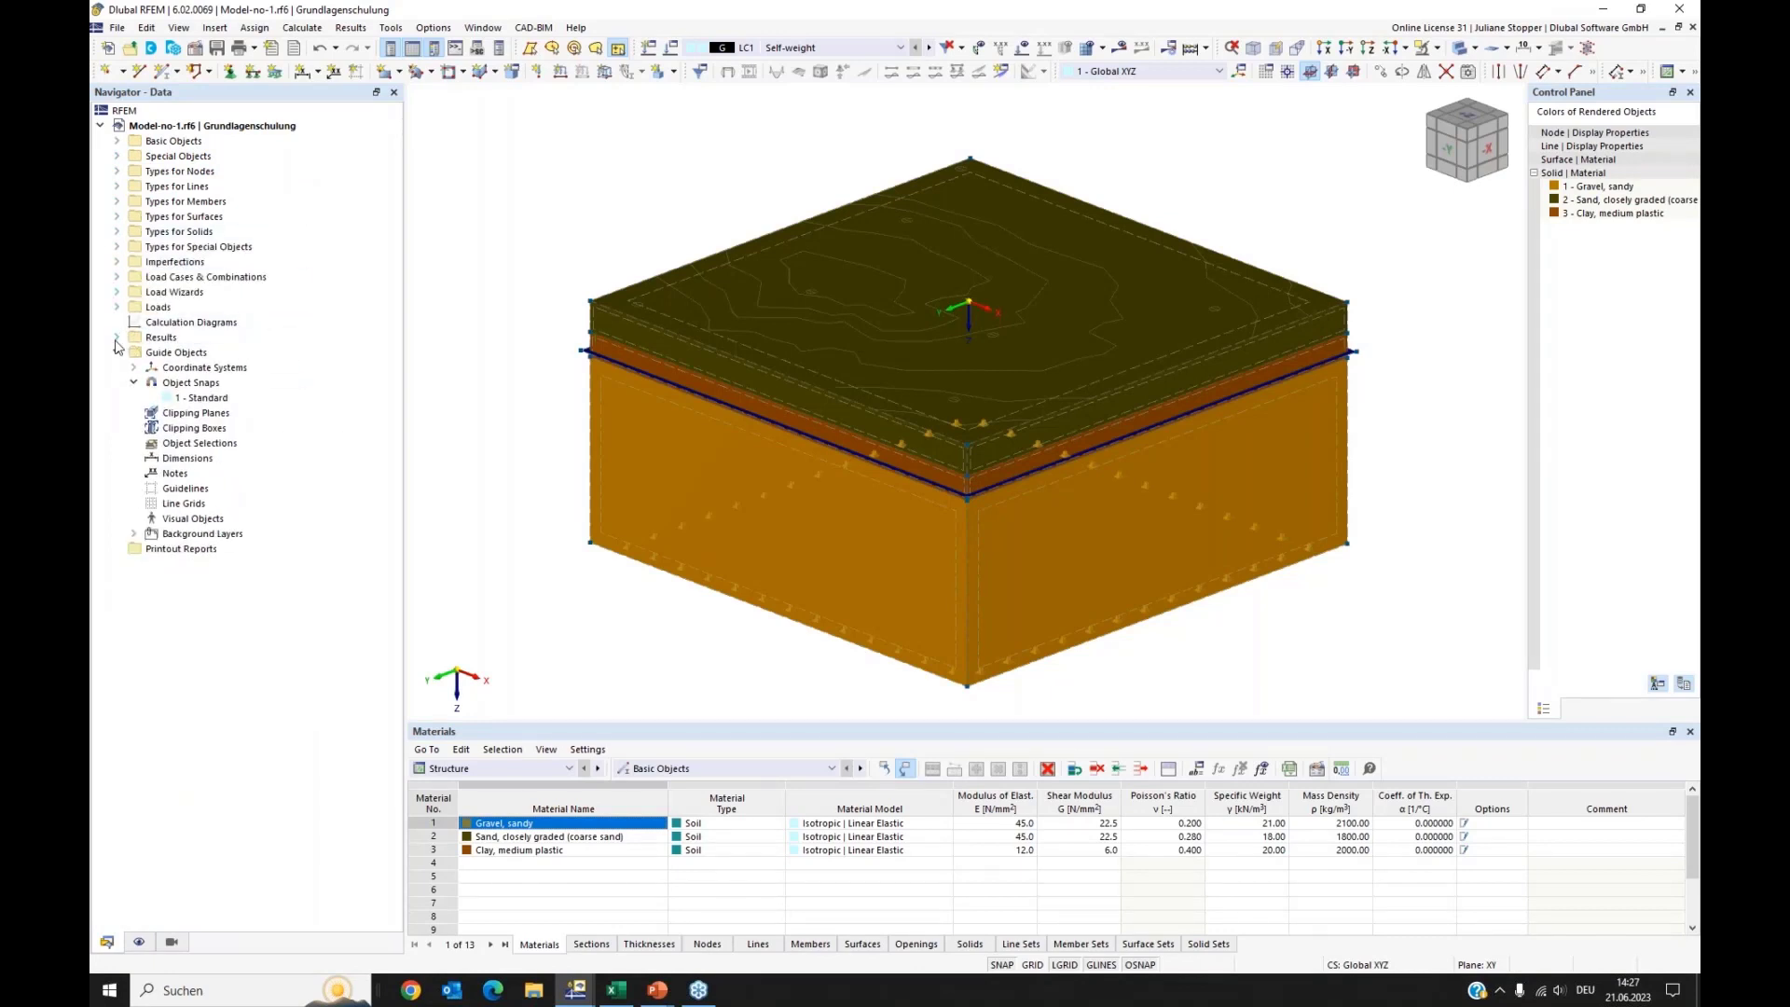
left_click(116, 353)
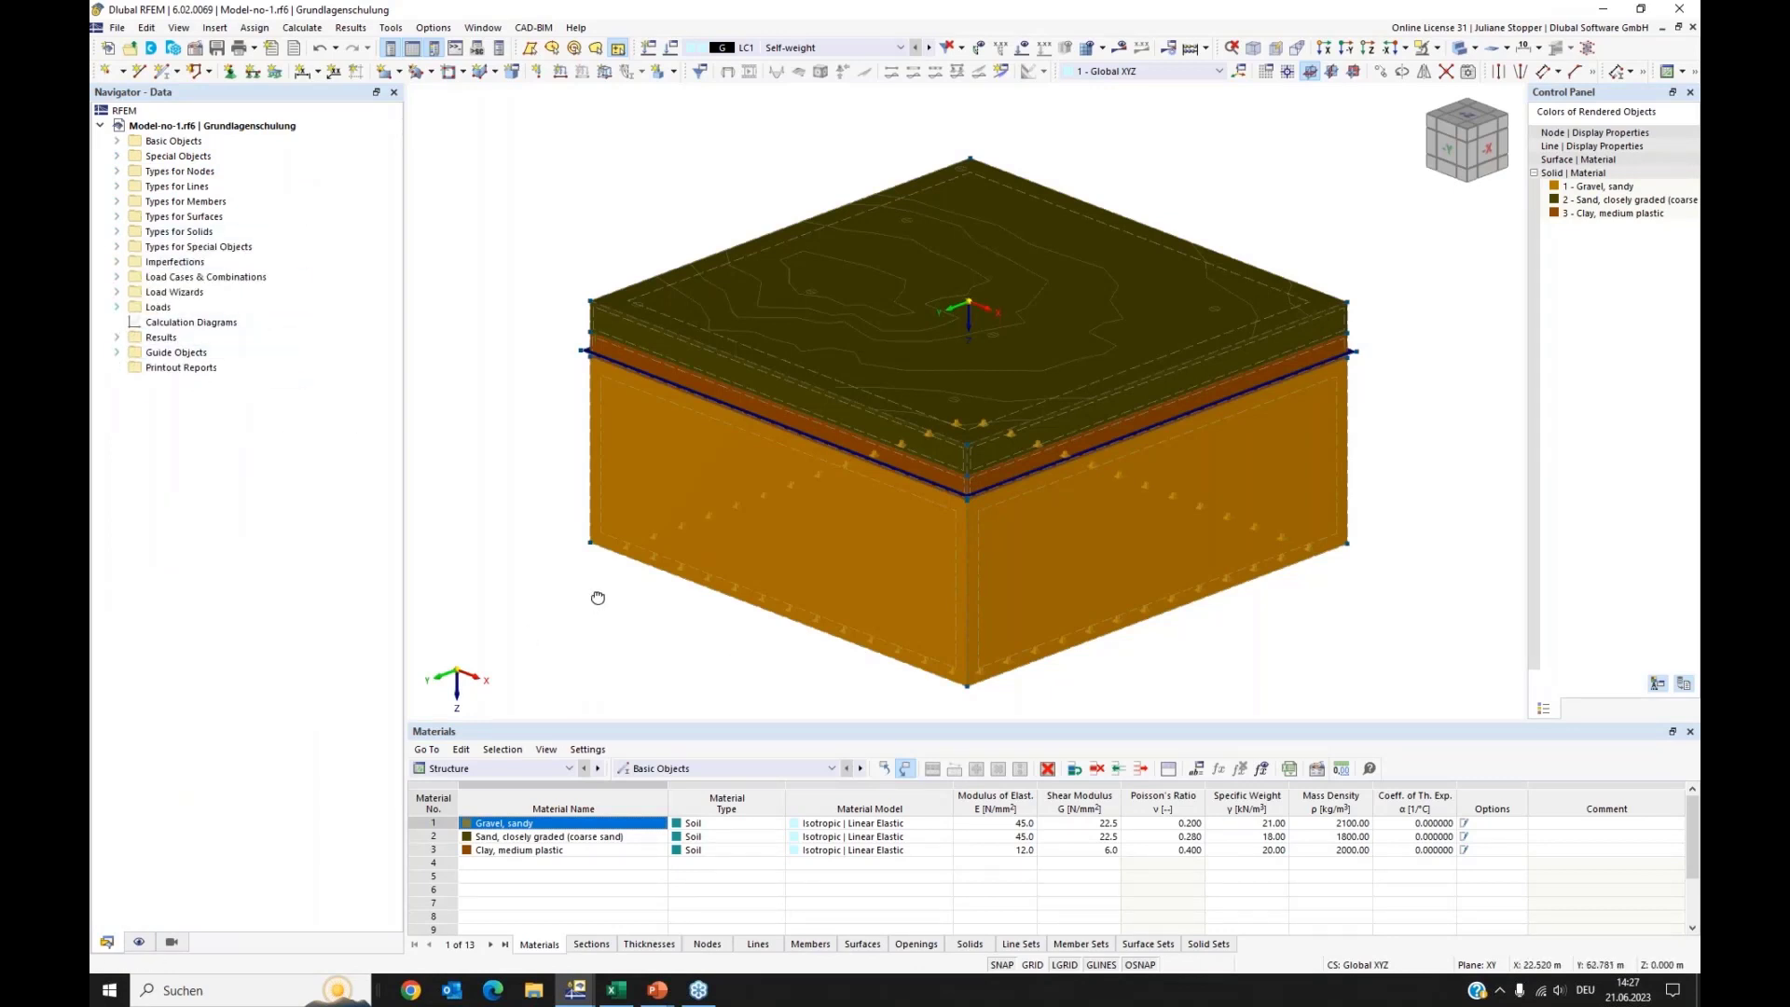
middle_click_drag(593, 596, 588, 616, "ctrl")
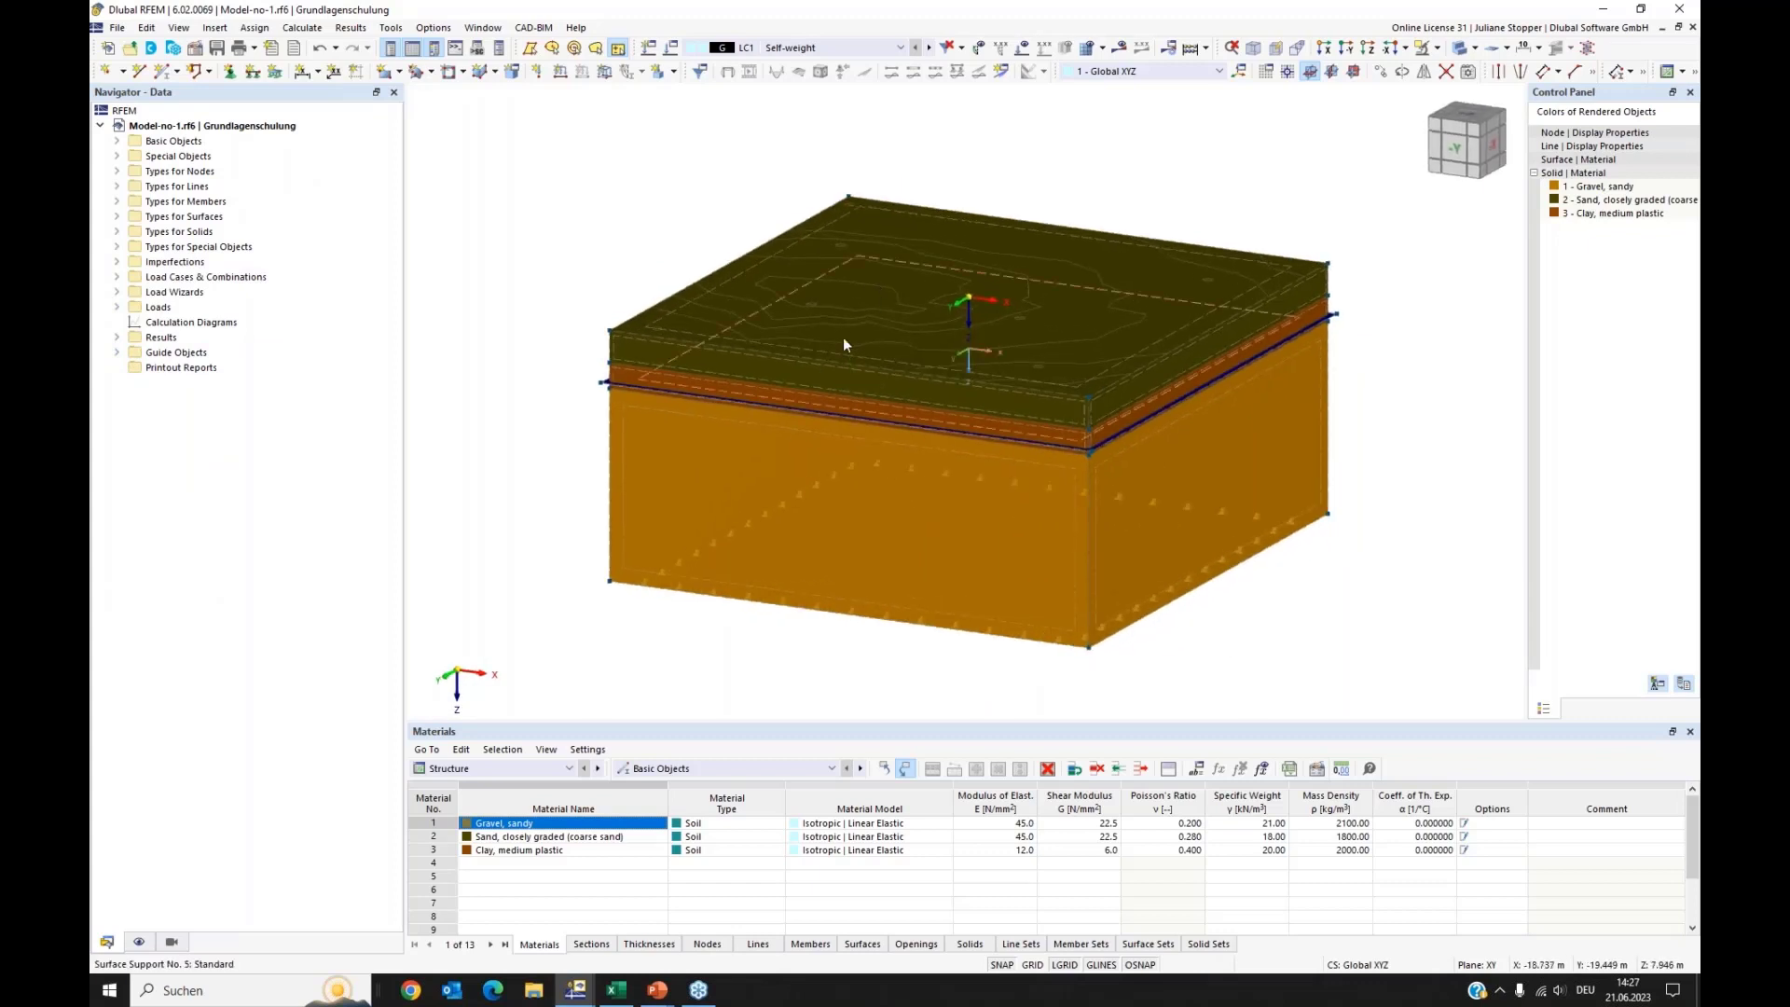
Step: Hide the background layer Lageplan_Aufschlussbohrungen in the guide objects of the model
left_click(117, 353)
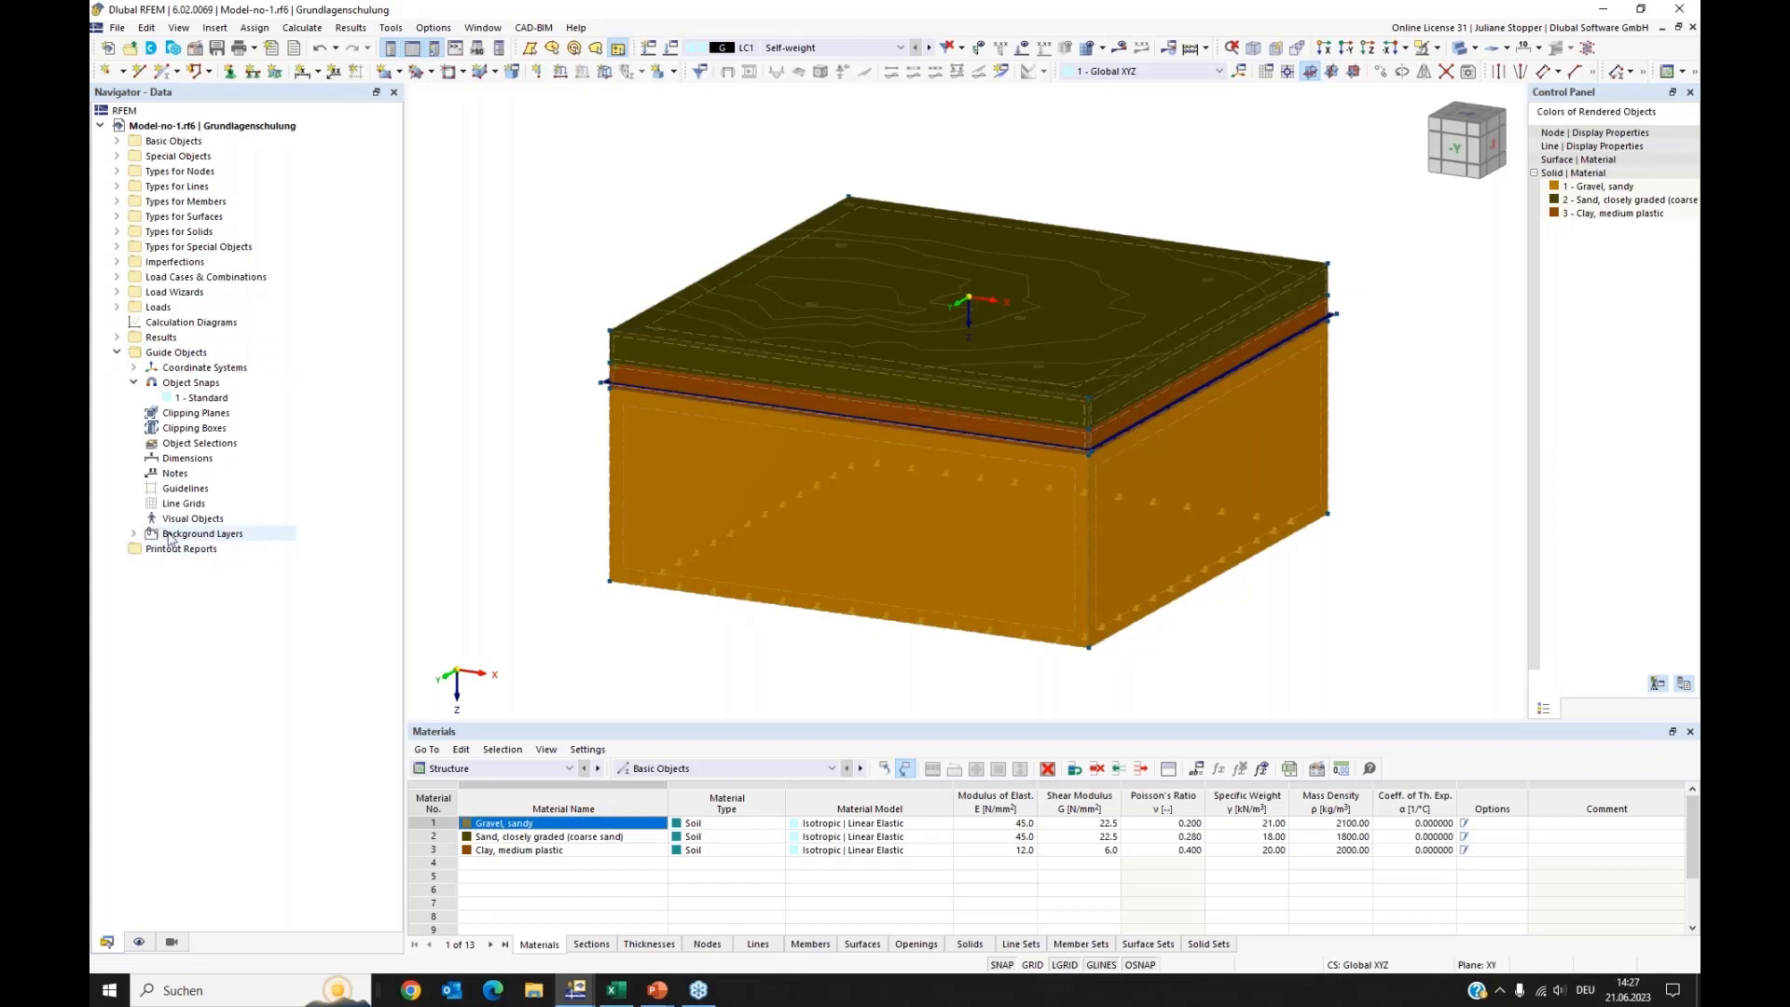
left_click(132, 533)
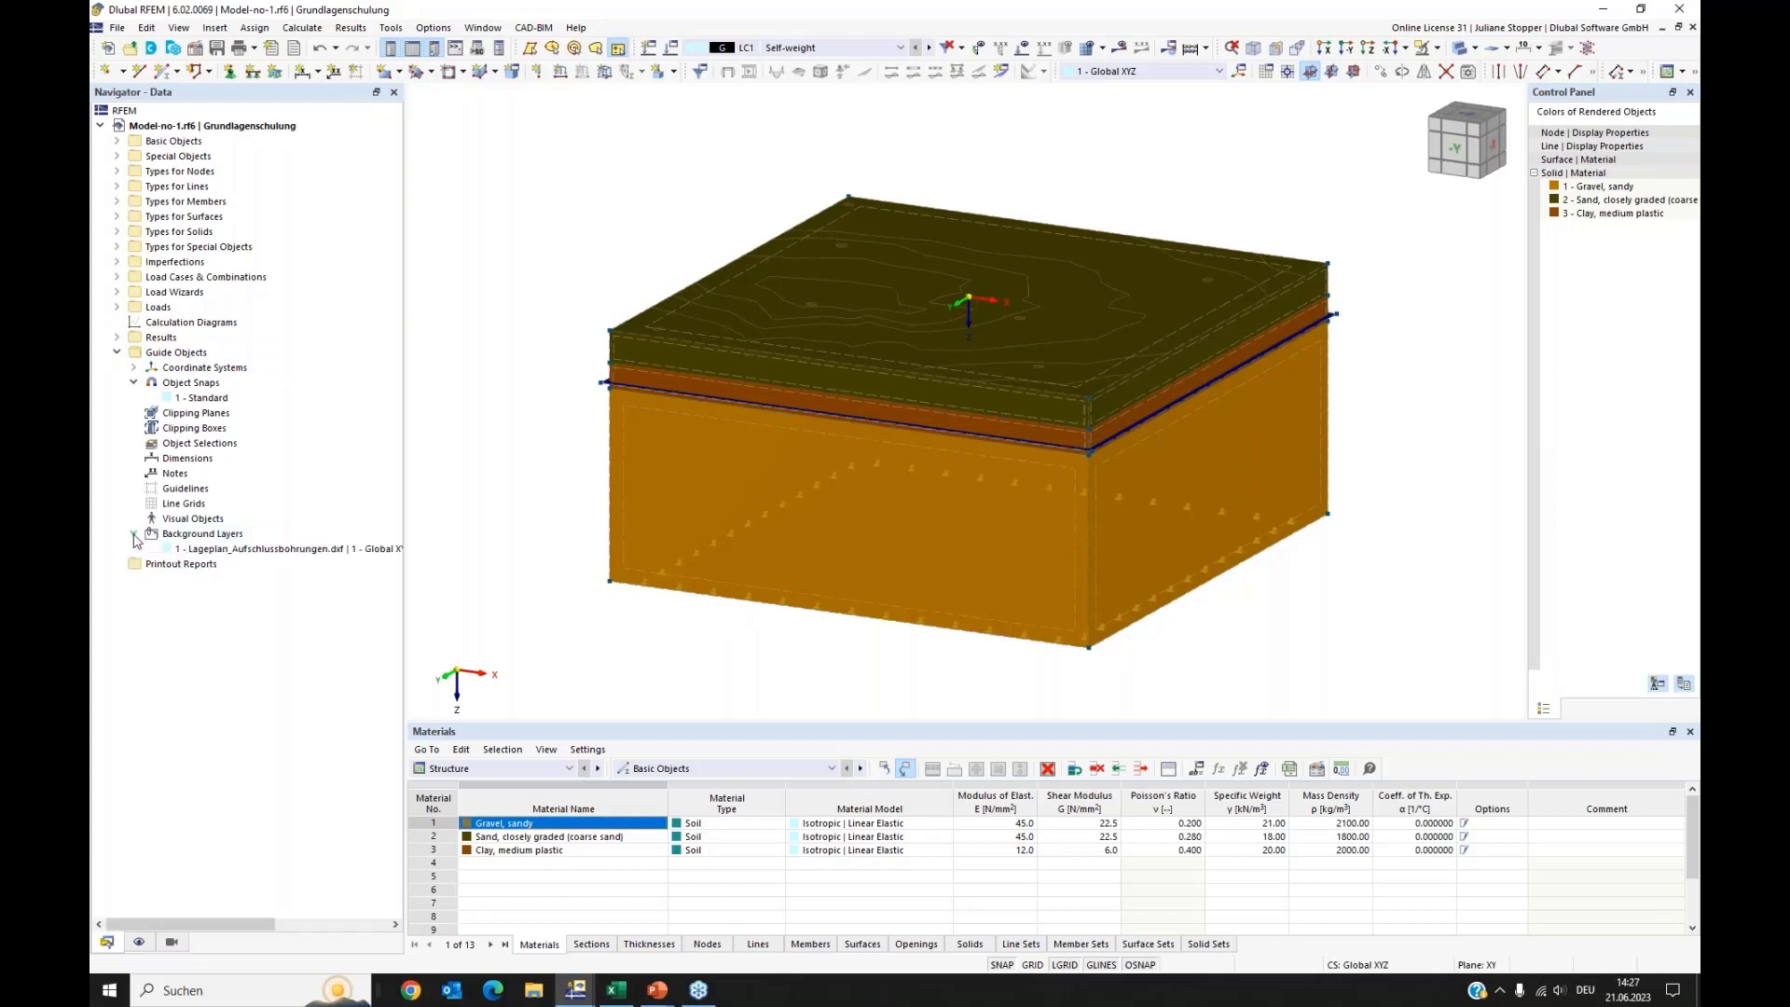
right_click(206, 553)
left_click(213, 617)
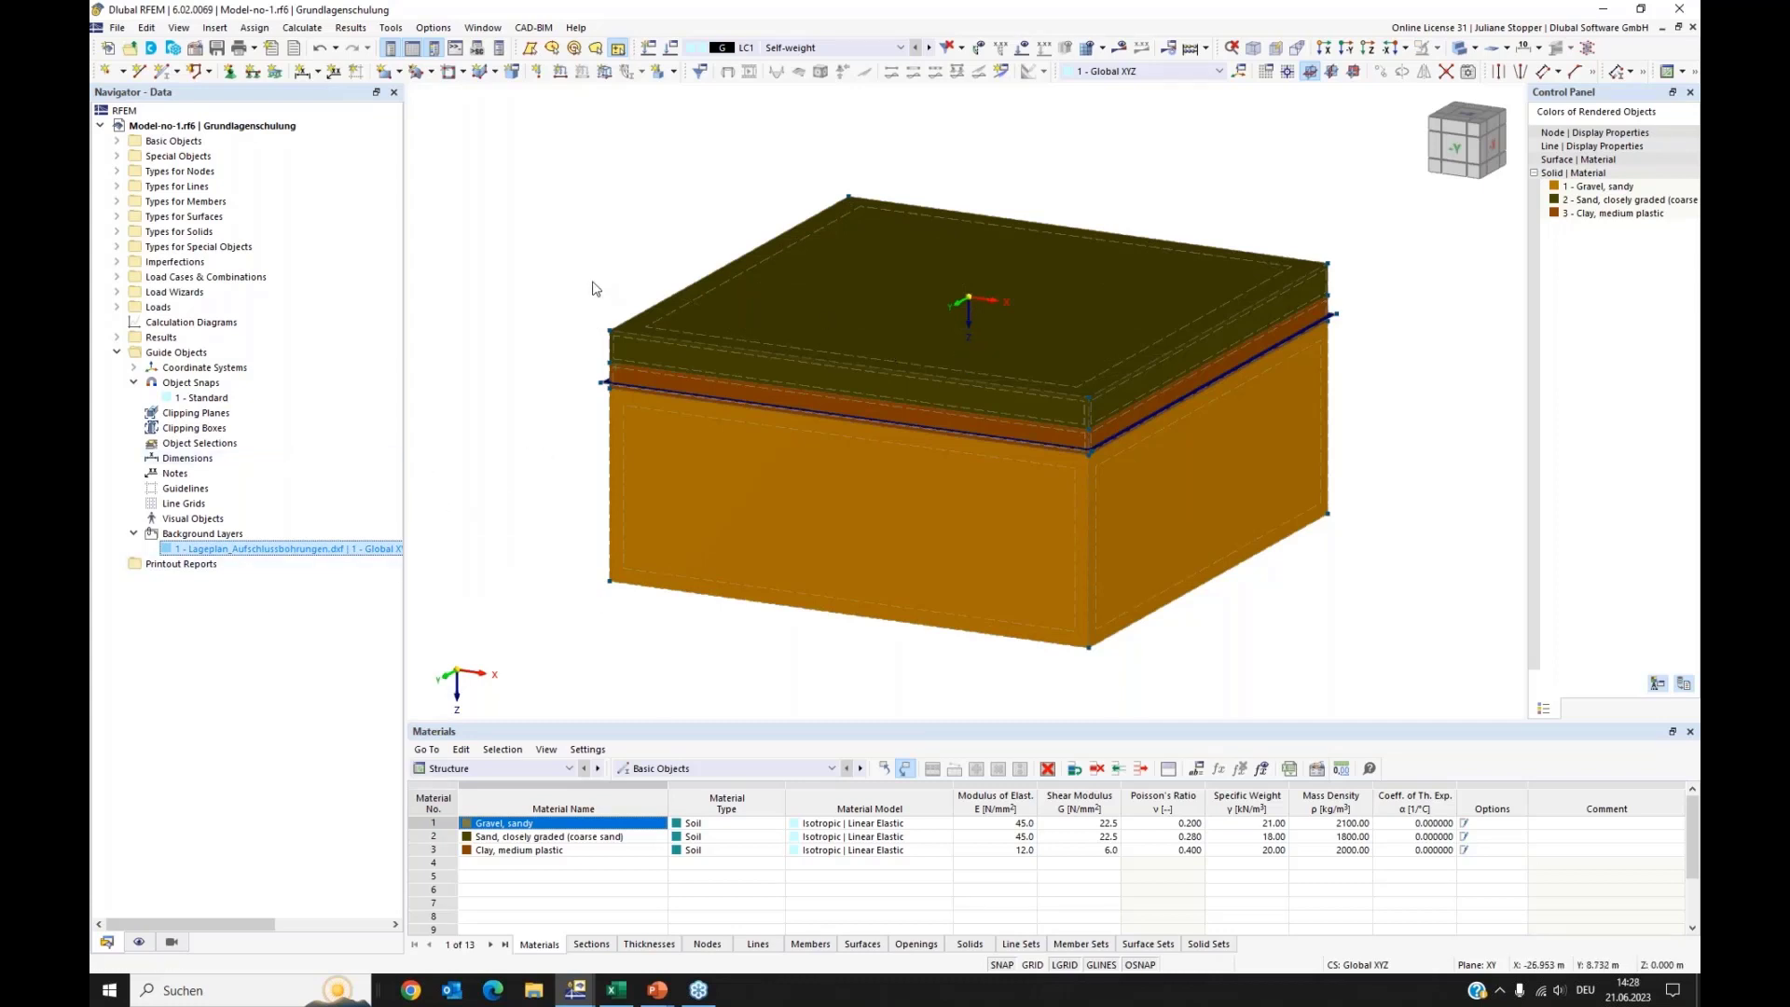
middle_click_drag(592, 290, 588, 304, "ctrl")
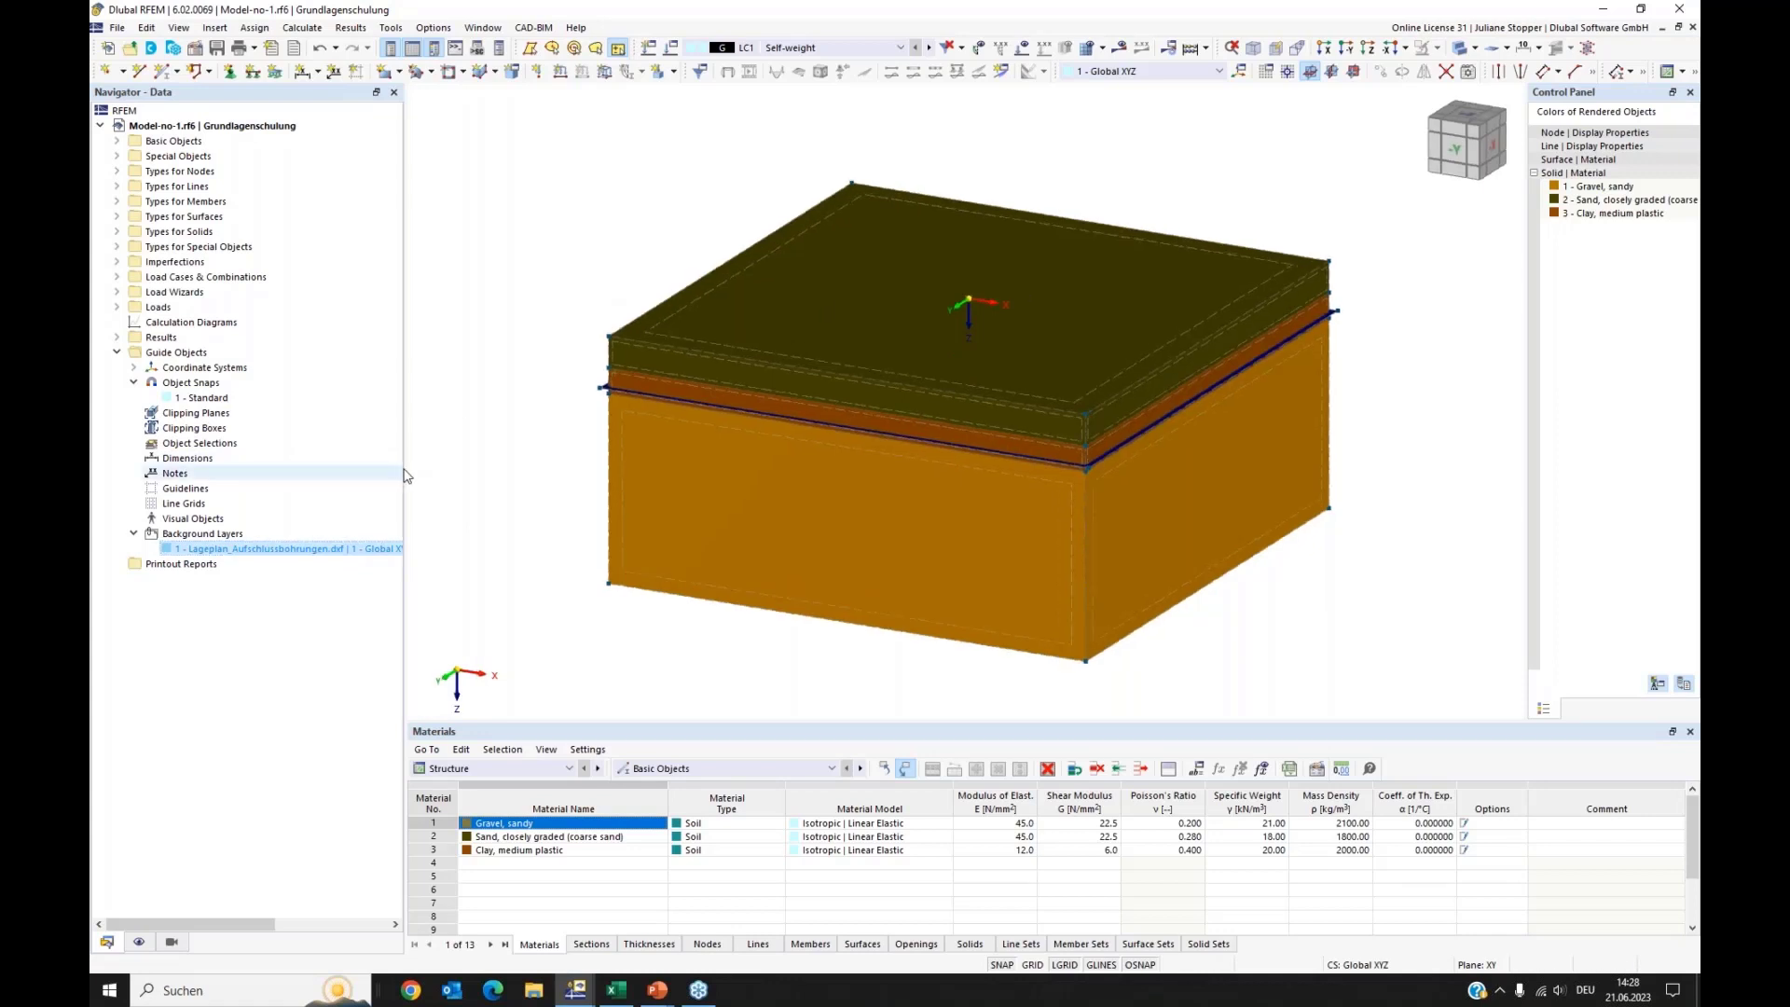
Step: Start an IFC import with the file Übungsobjekt 22_GS_allplan_statik.ifc from the folder 03_ifc-Gebäude\ueberholt
left_click(116, 28)
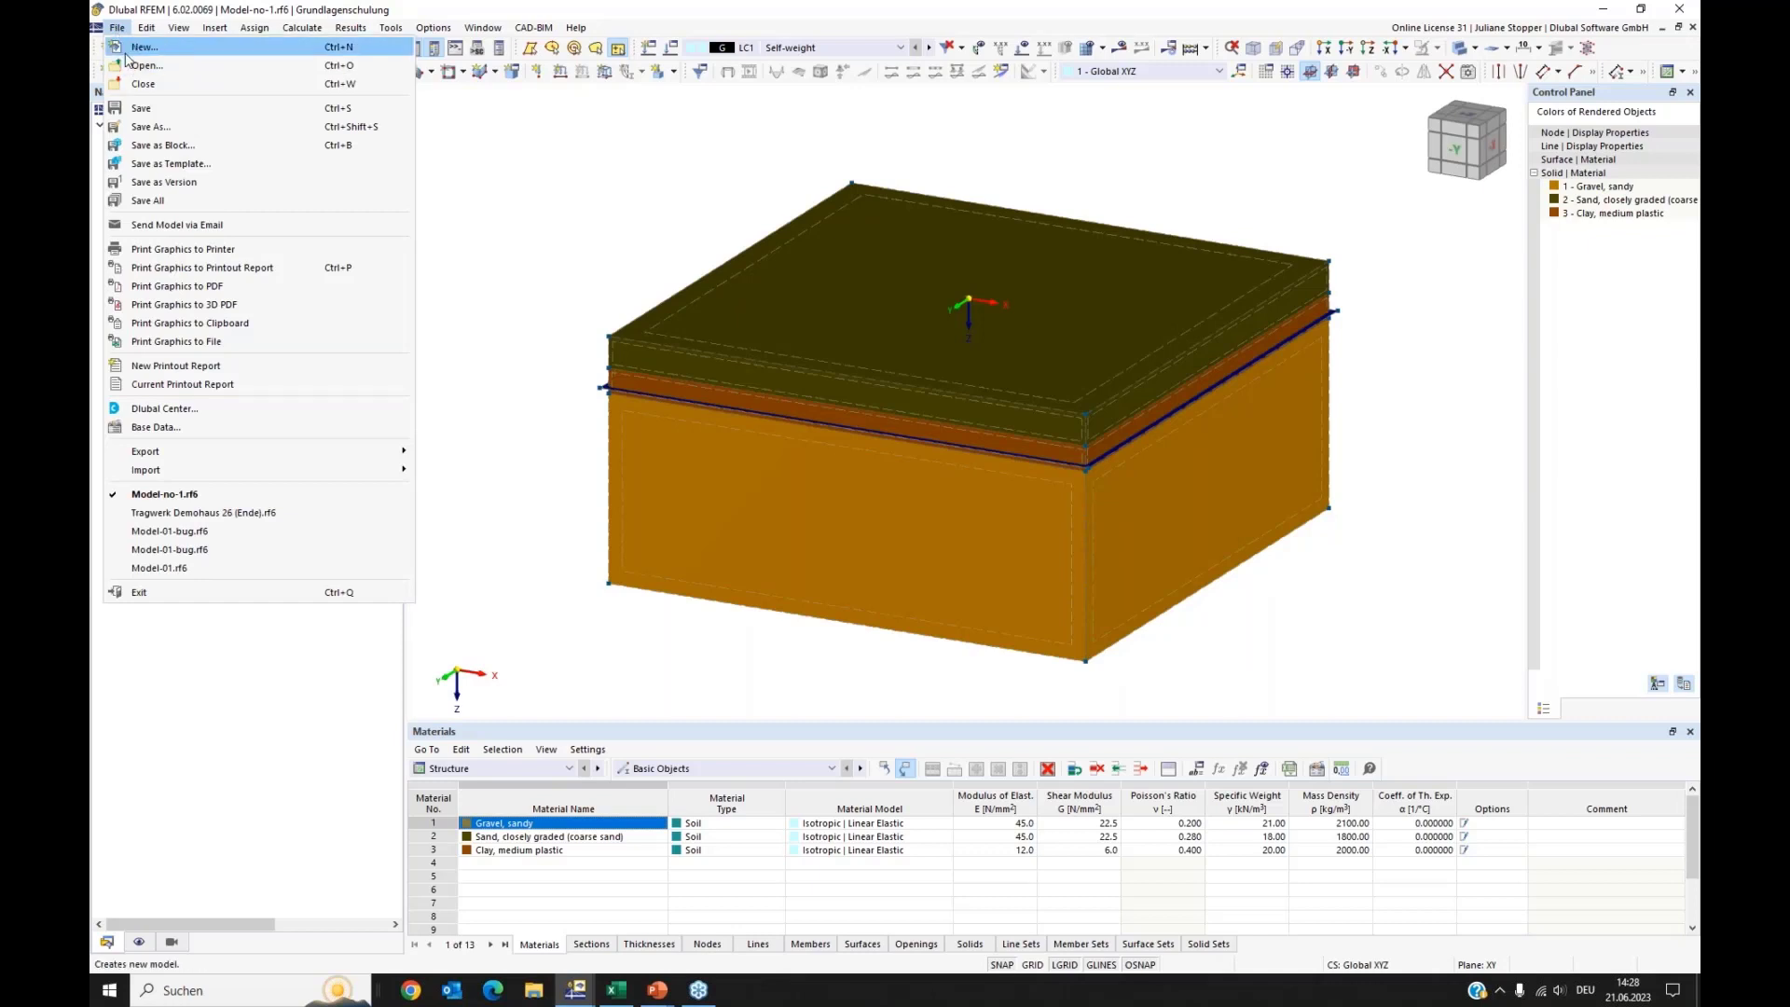
mouse_move(301, 478)
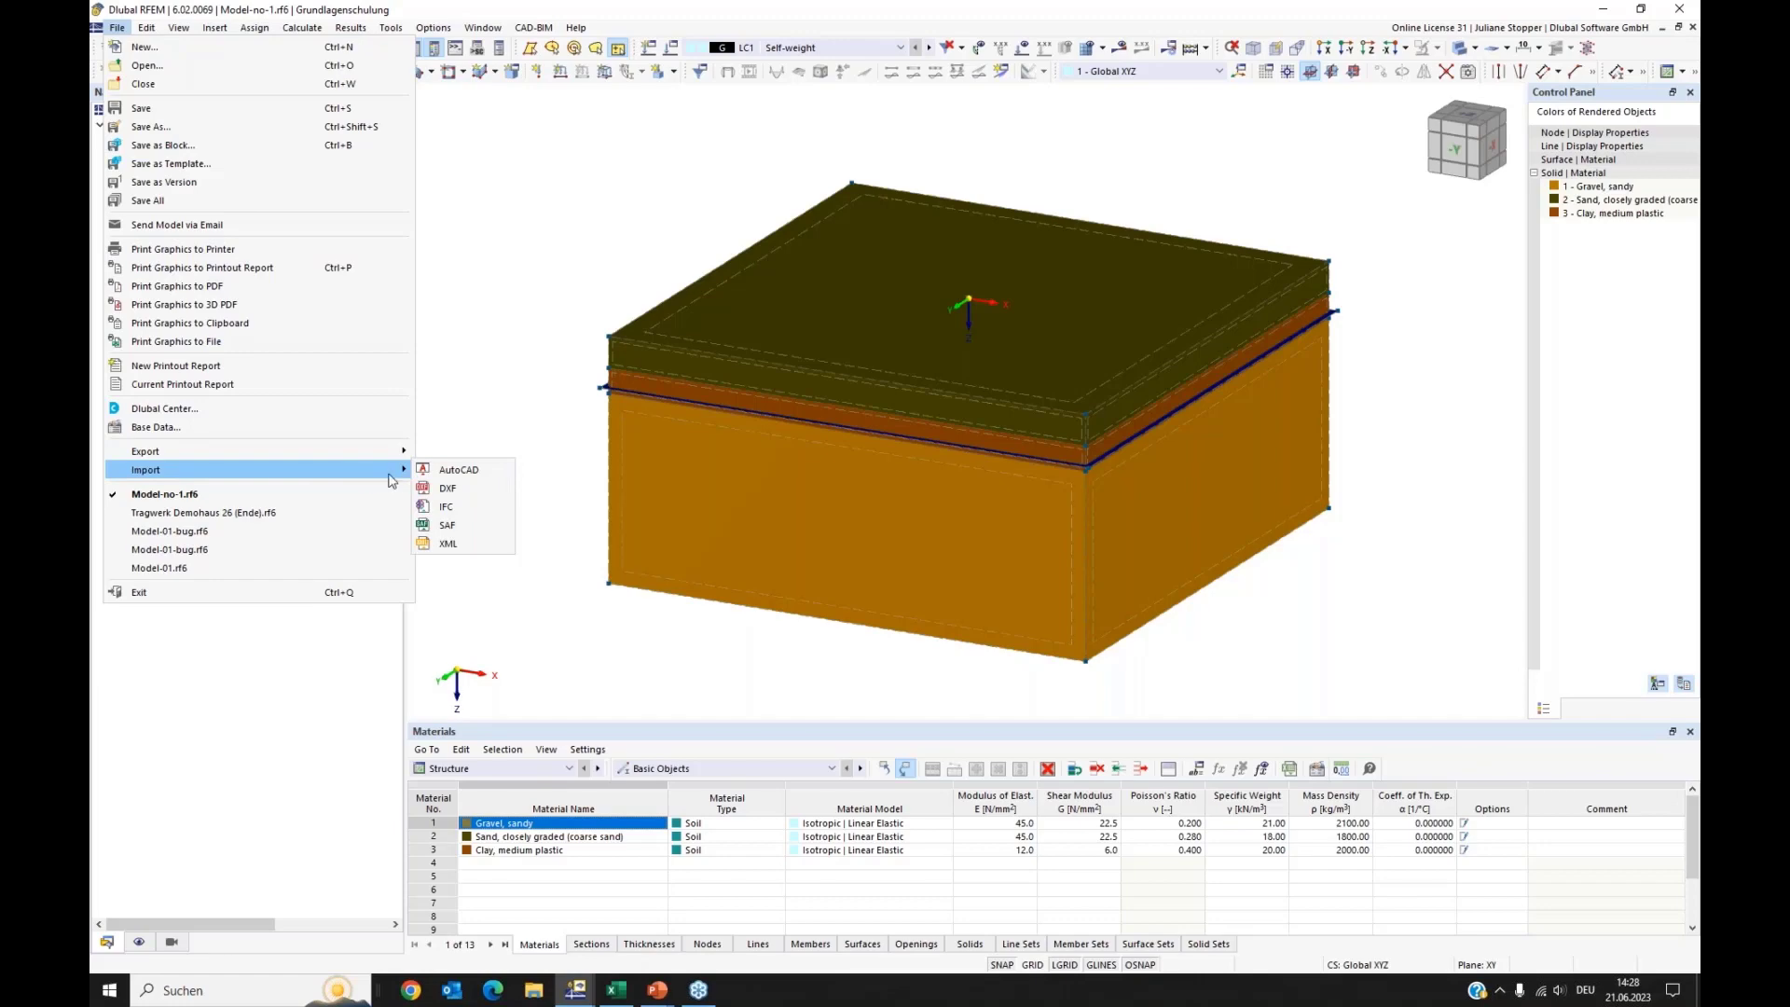
left_click(447, 508)
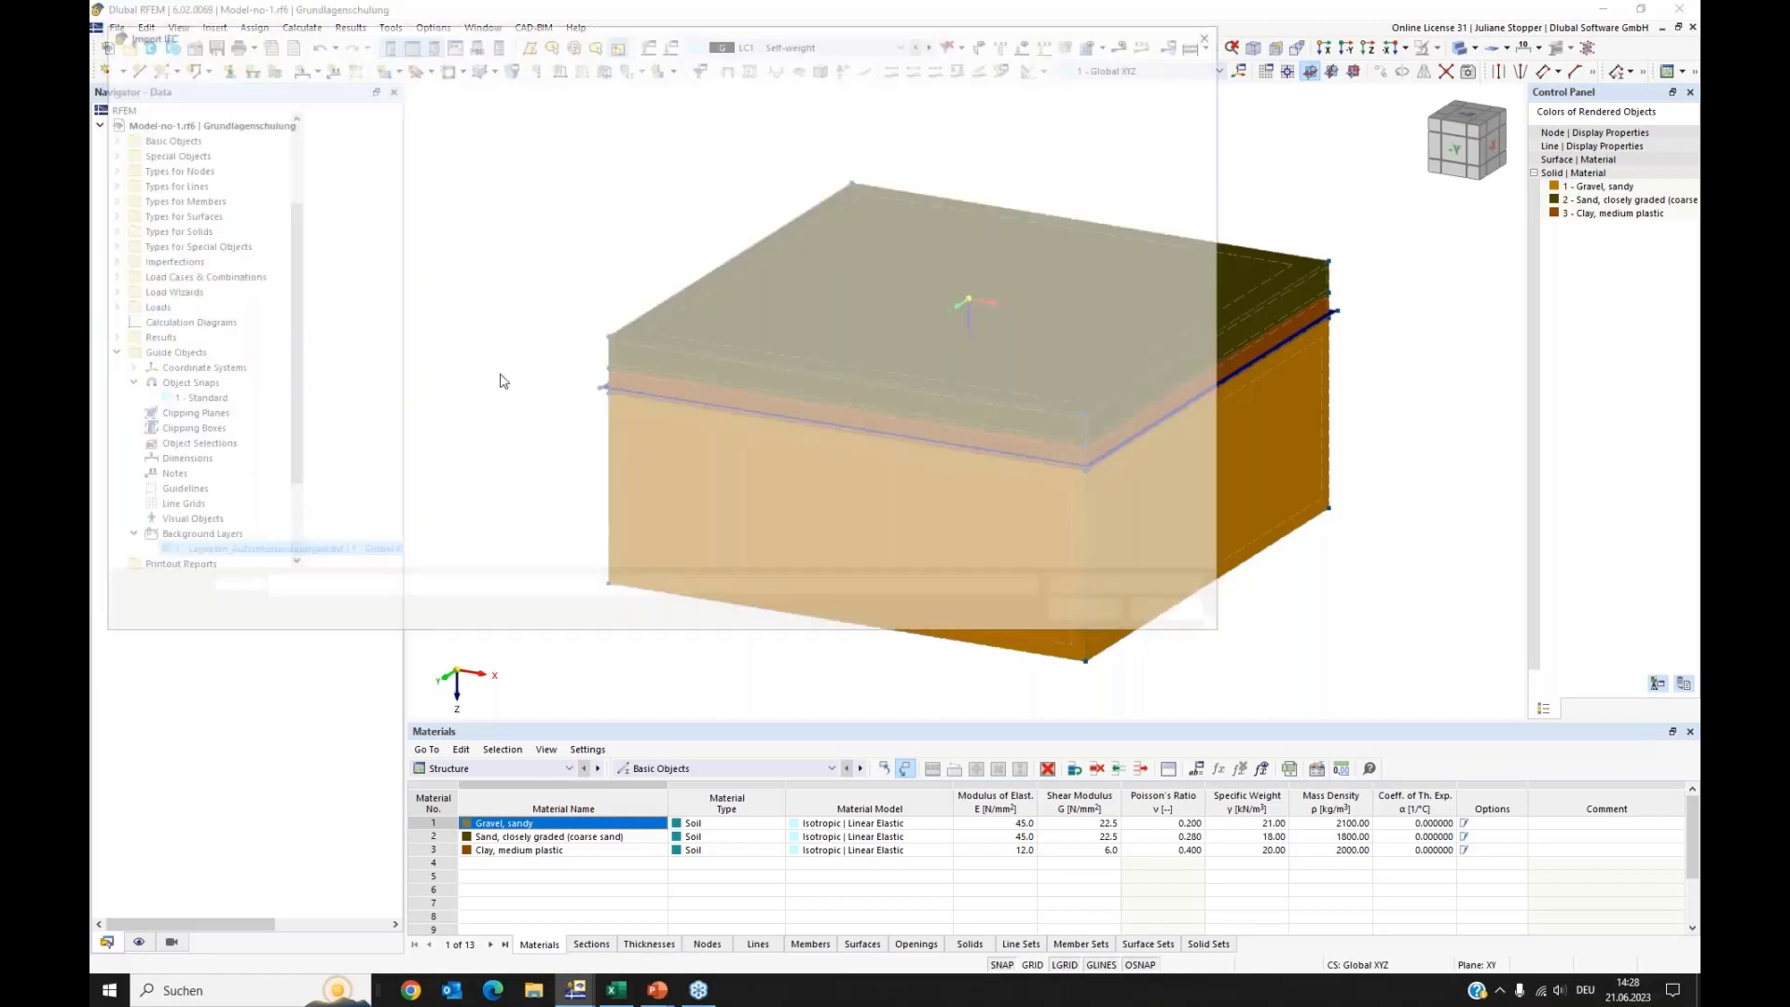
left_click(596, 69)
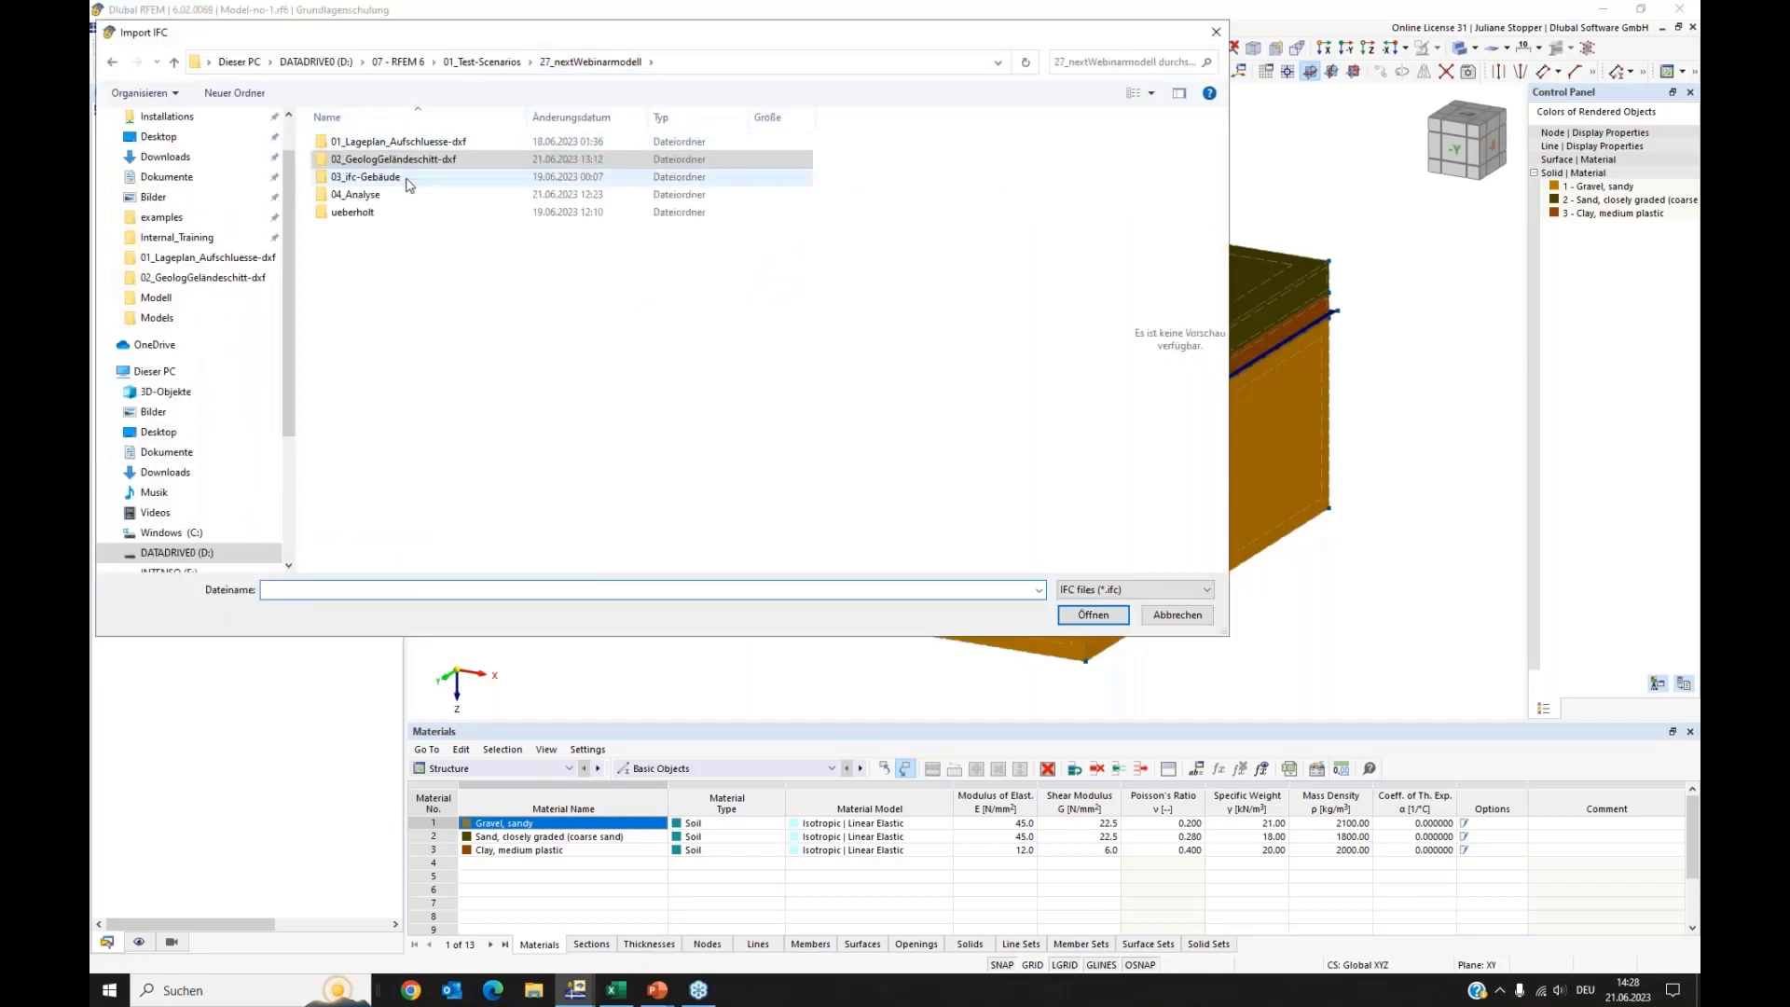
double_click(373, 183)
double_click(354, 144)
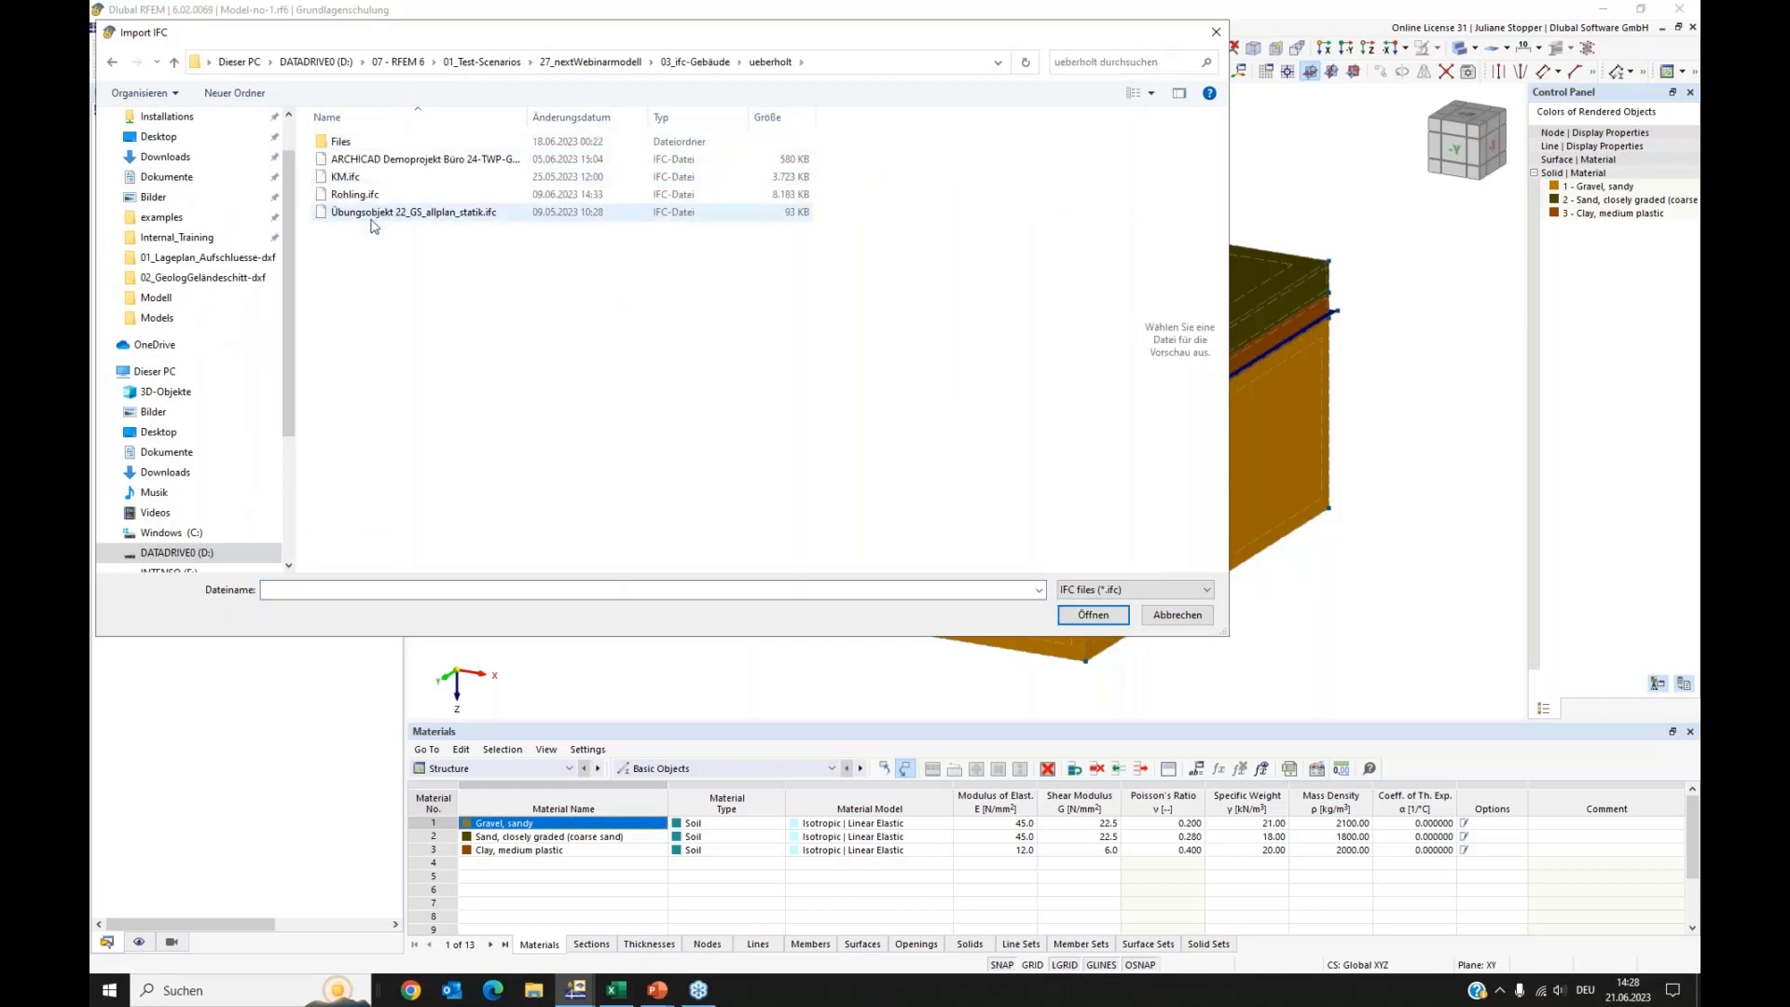
left_click(351, 213)
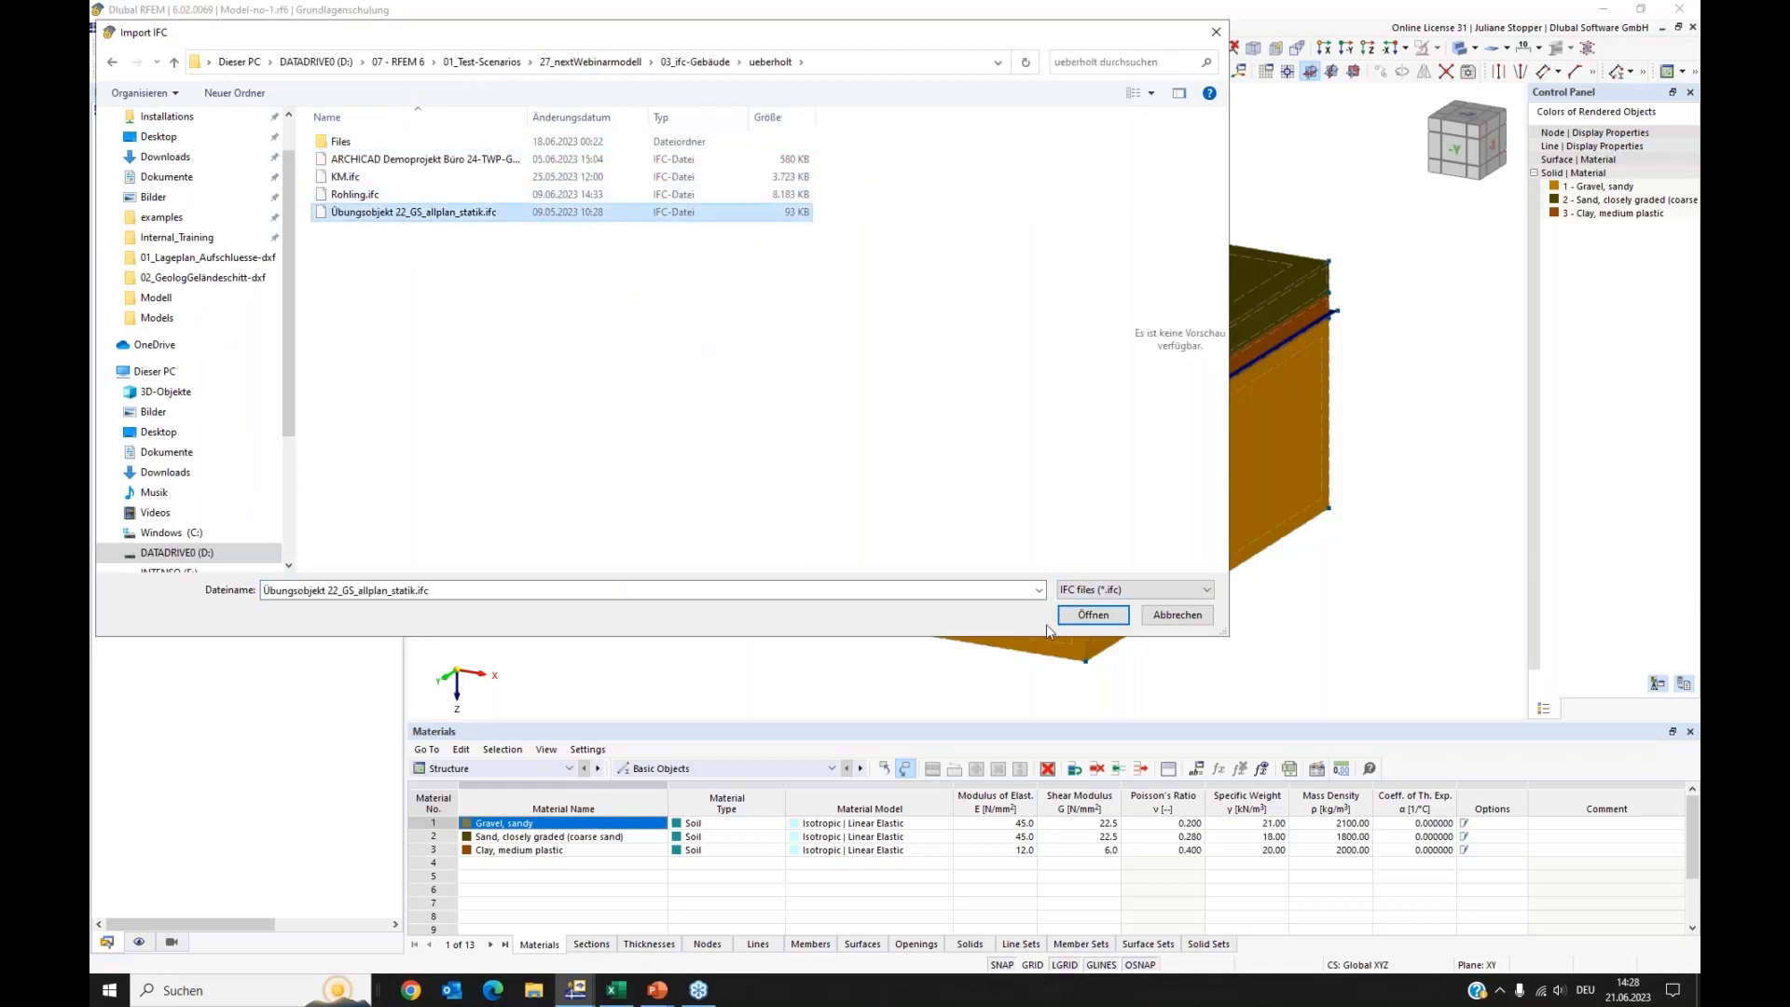
left_click(1093, 615)
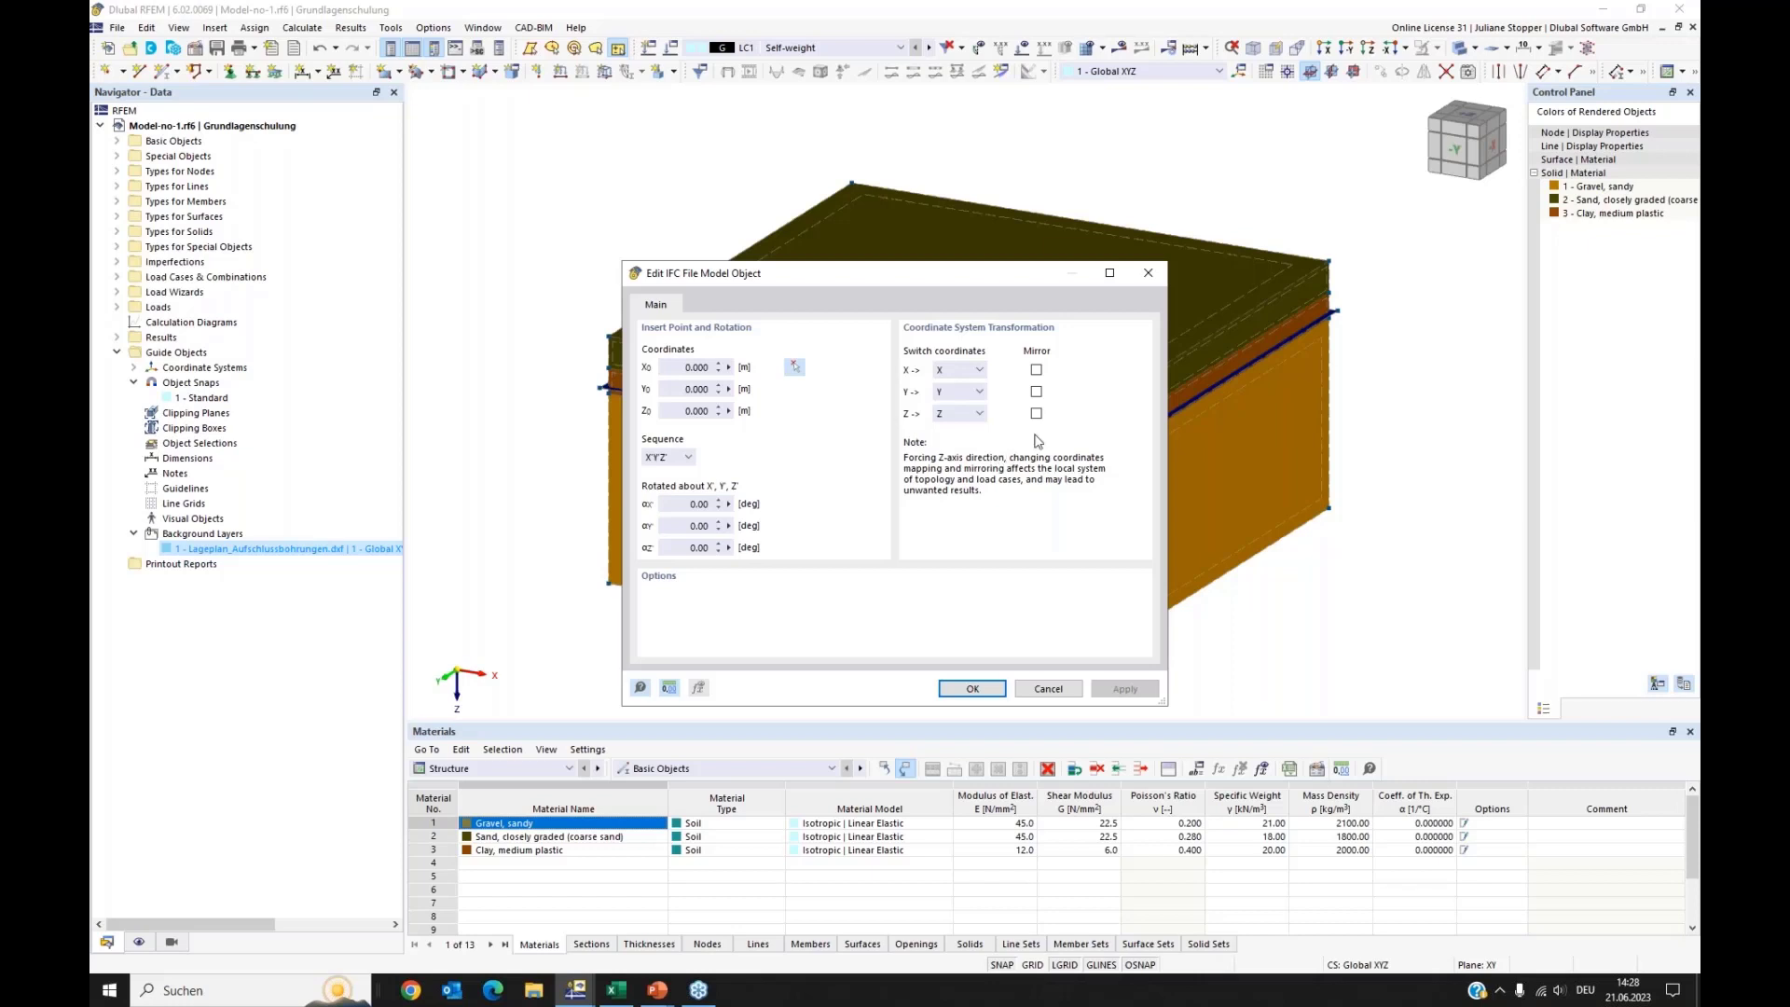
Step: Mirror the Y and Z axes of the IFC model, complete the import and close the import log
left_click(1035, 392)
left_click(1036, 414)
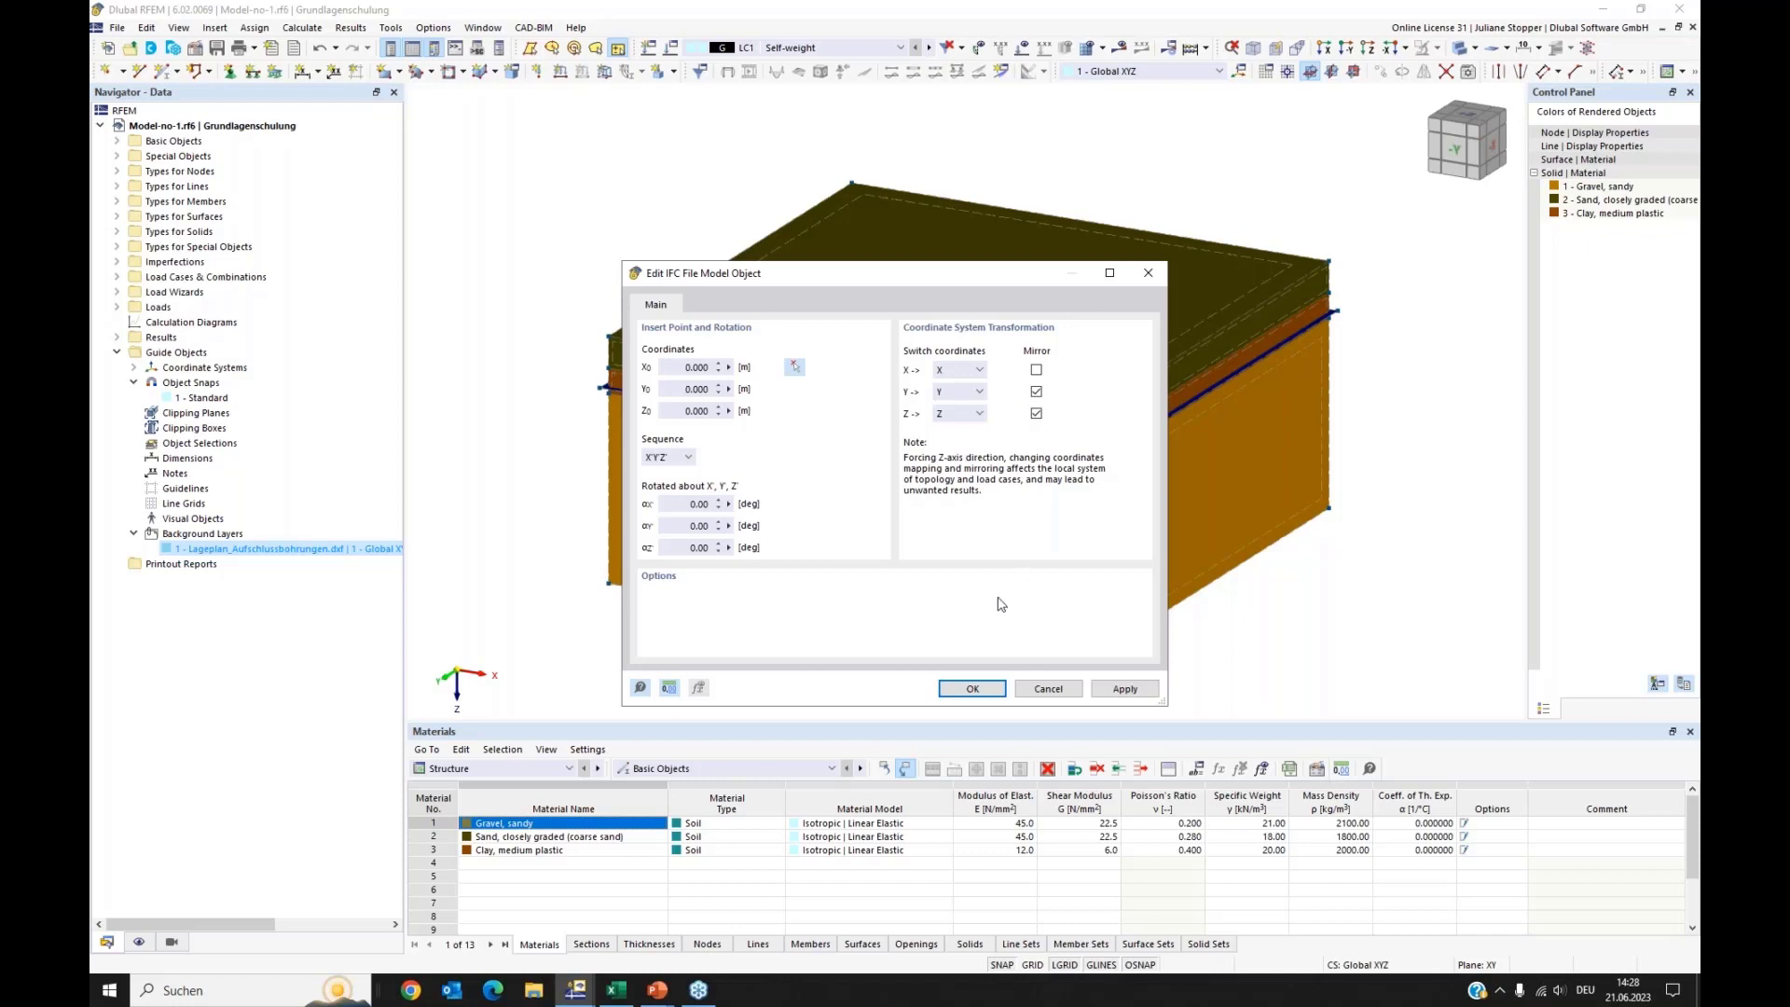
left_click(972, 690)
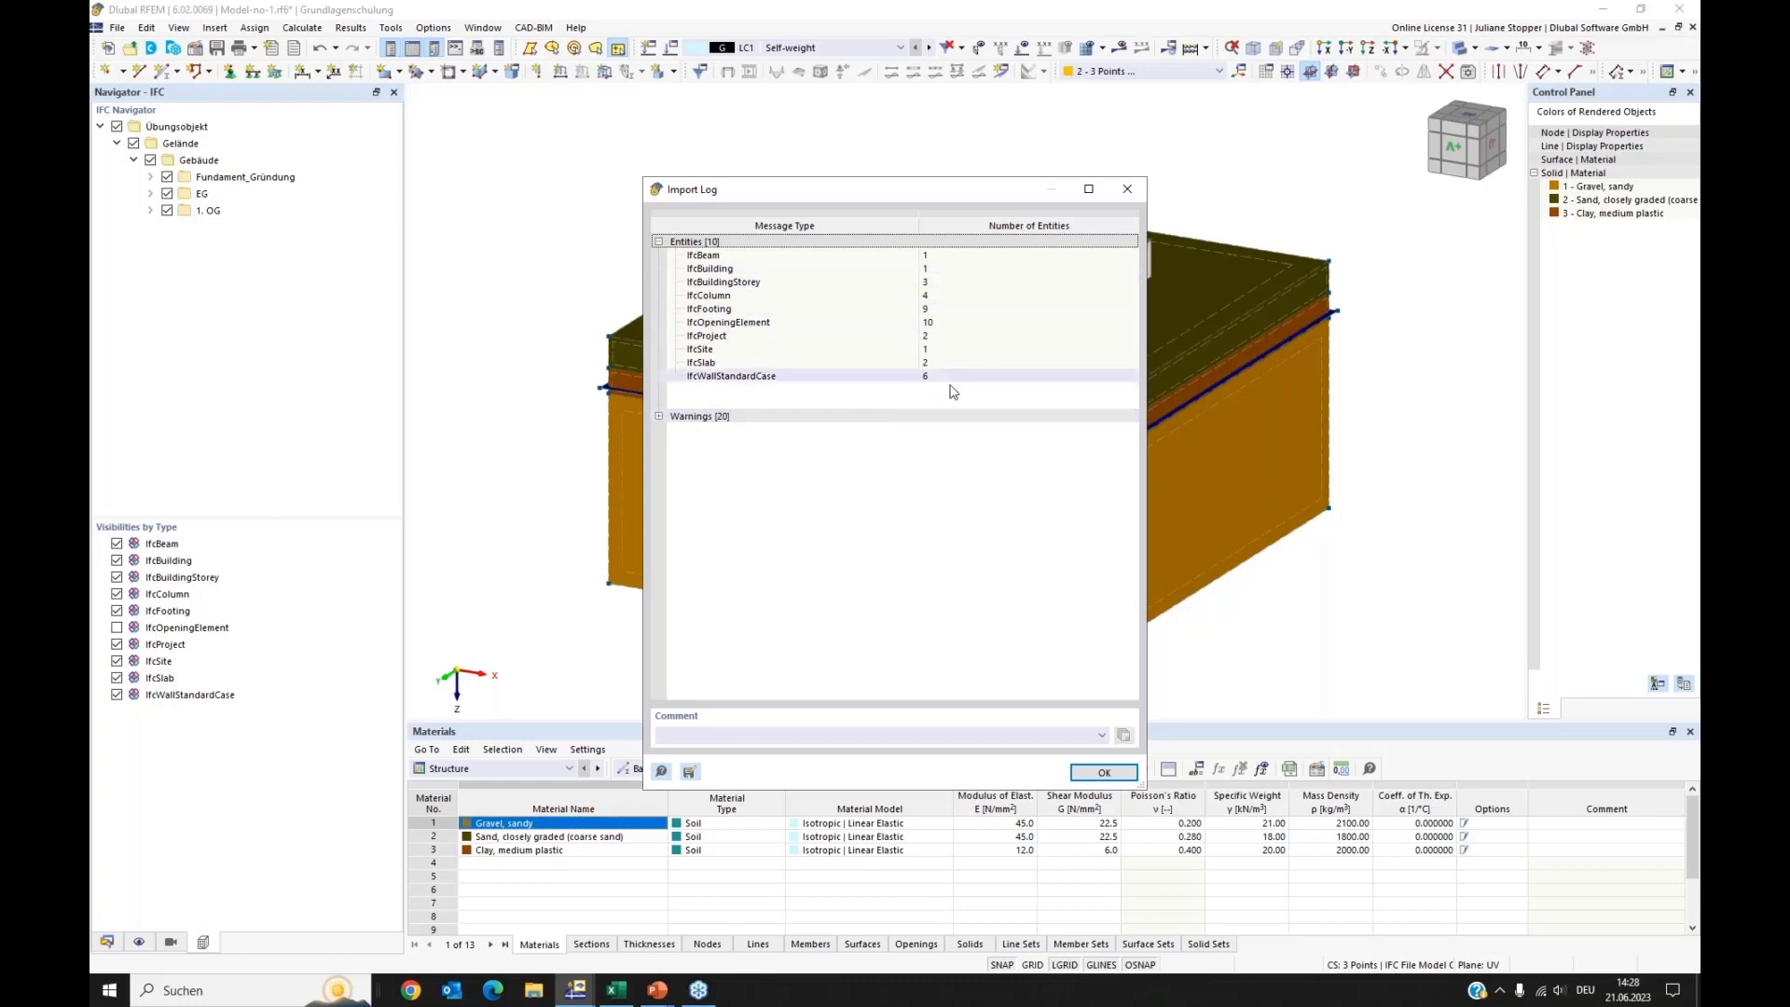
left_click(1103, 773)
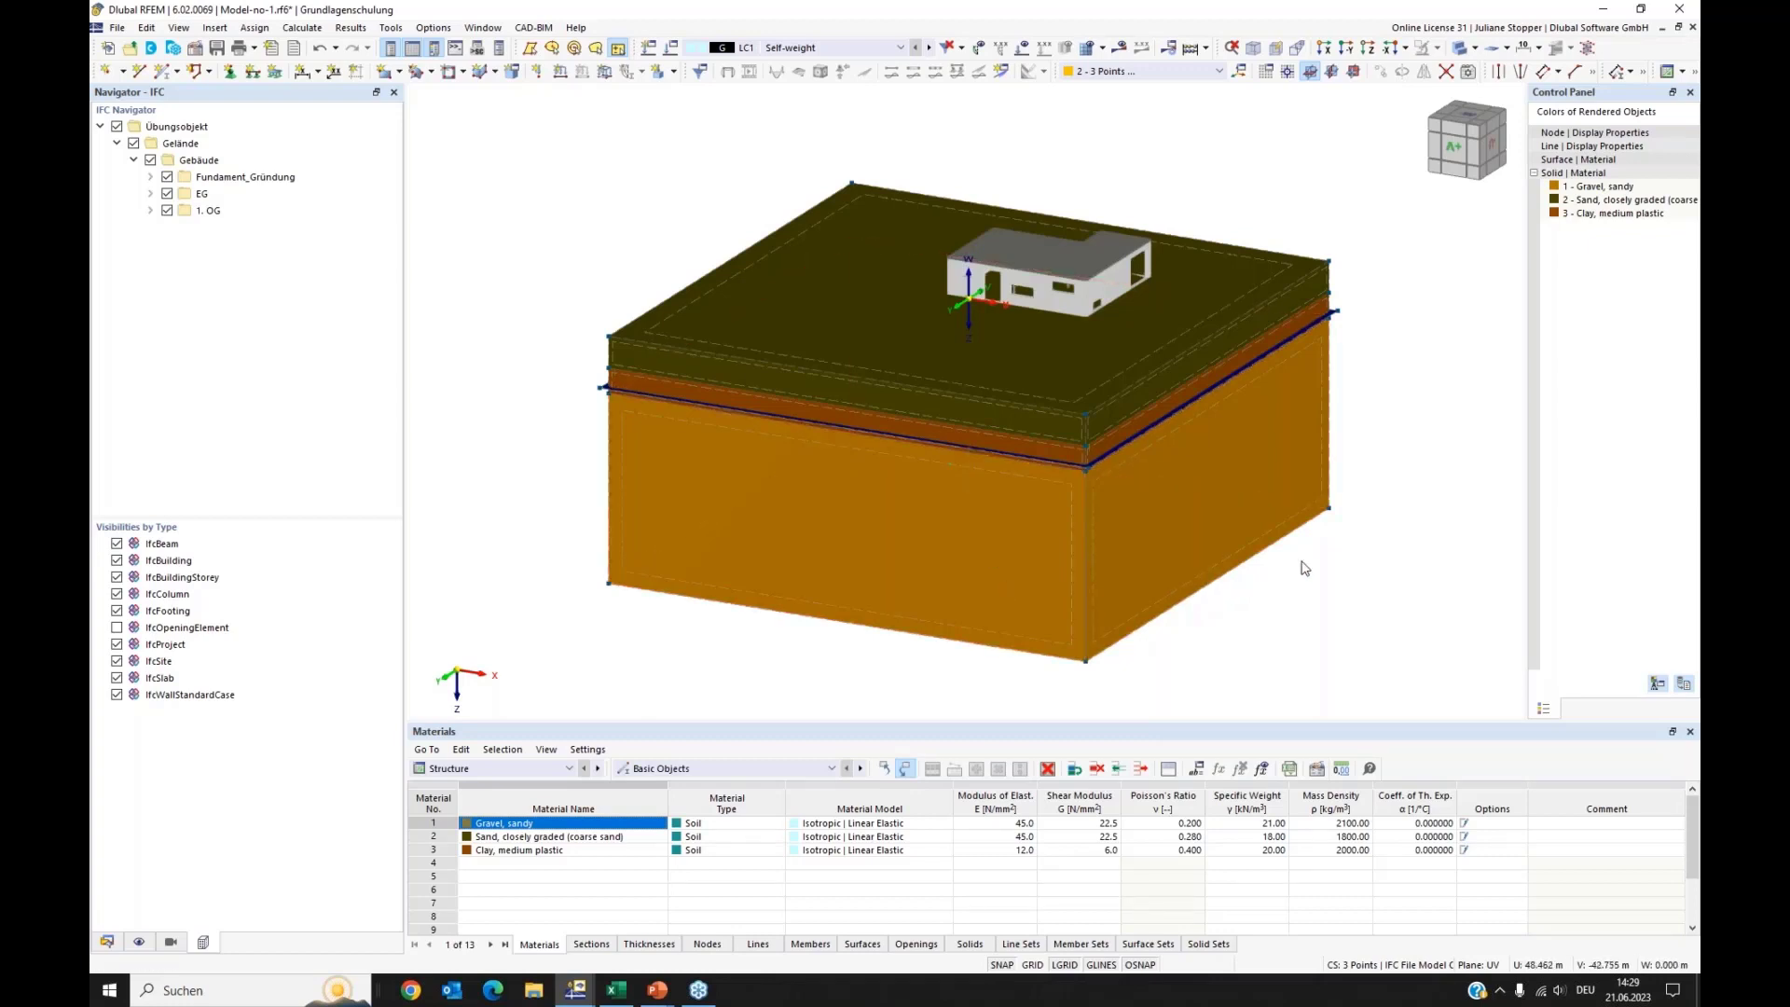
Step: Expand the Fundament_Gründung, EG and 1. OG storeys in the IFC tree and examine the imported building on the soil massif from several sides
middle_click_drag(1303, 568, 1247, 560, "ctrl")
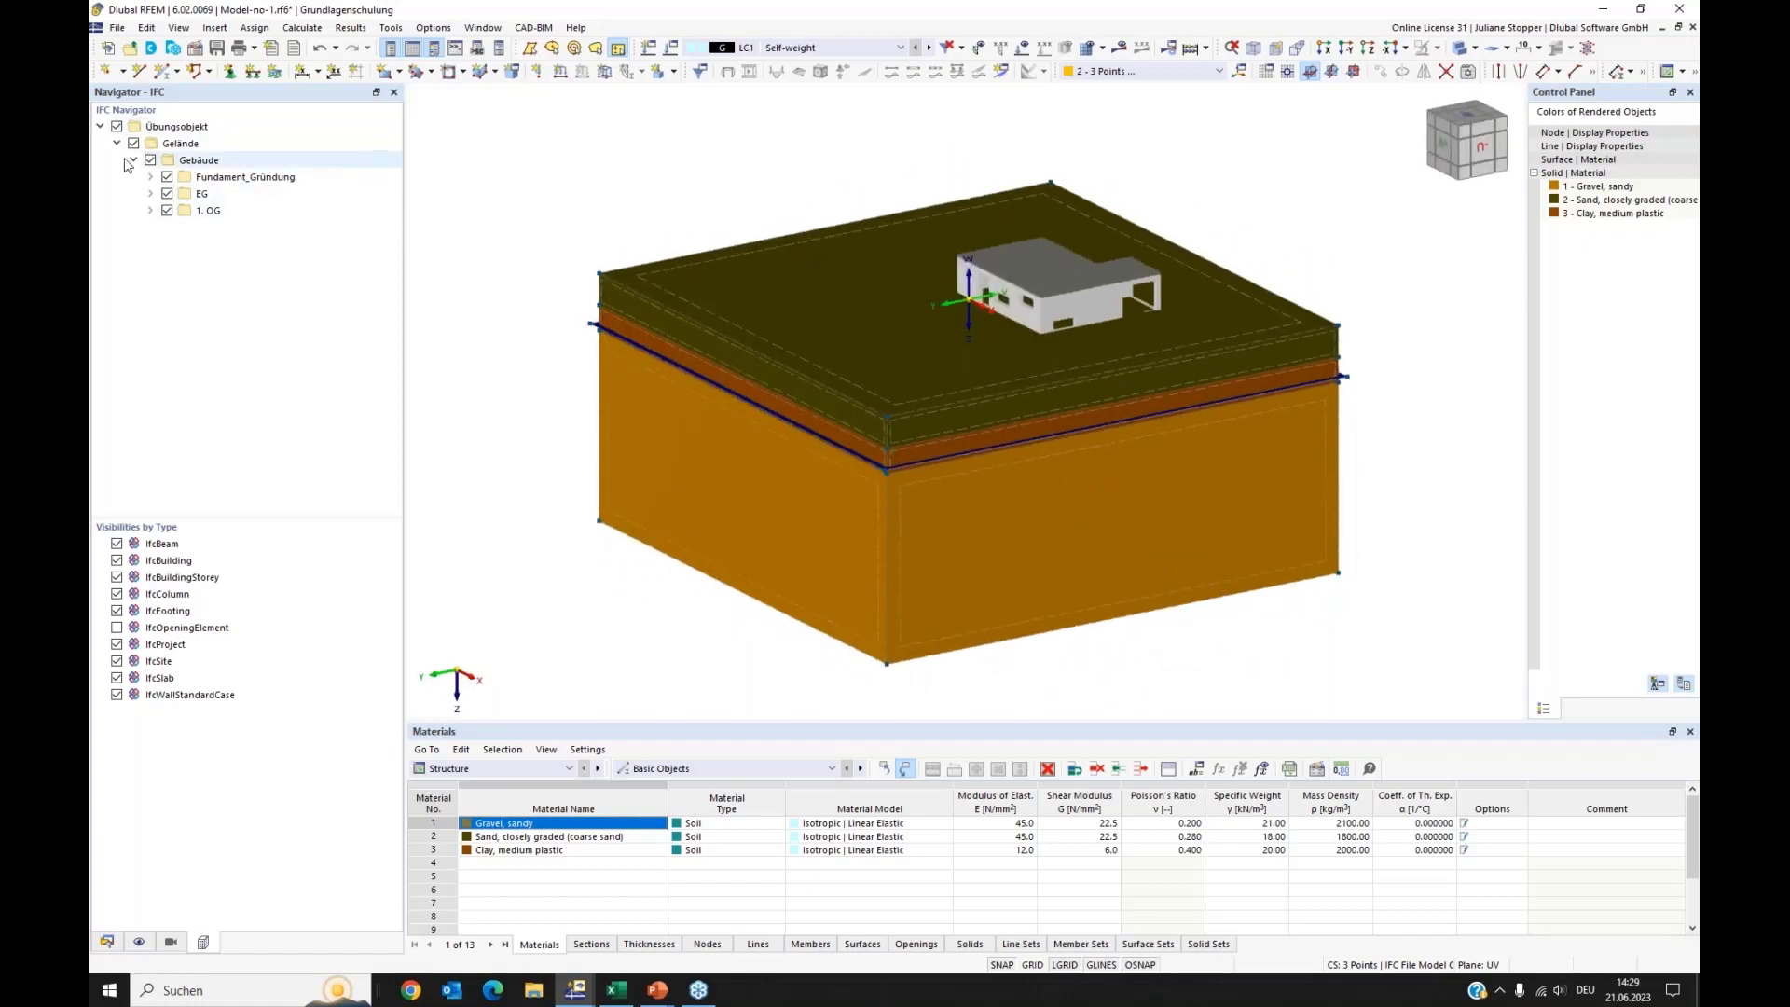
left_click(150, 176)
left_click(150, 210)
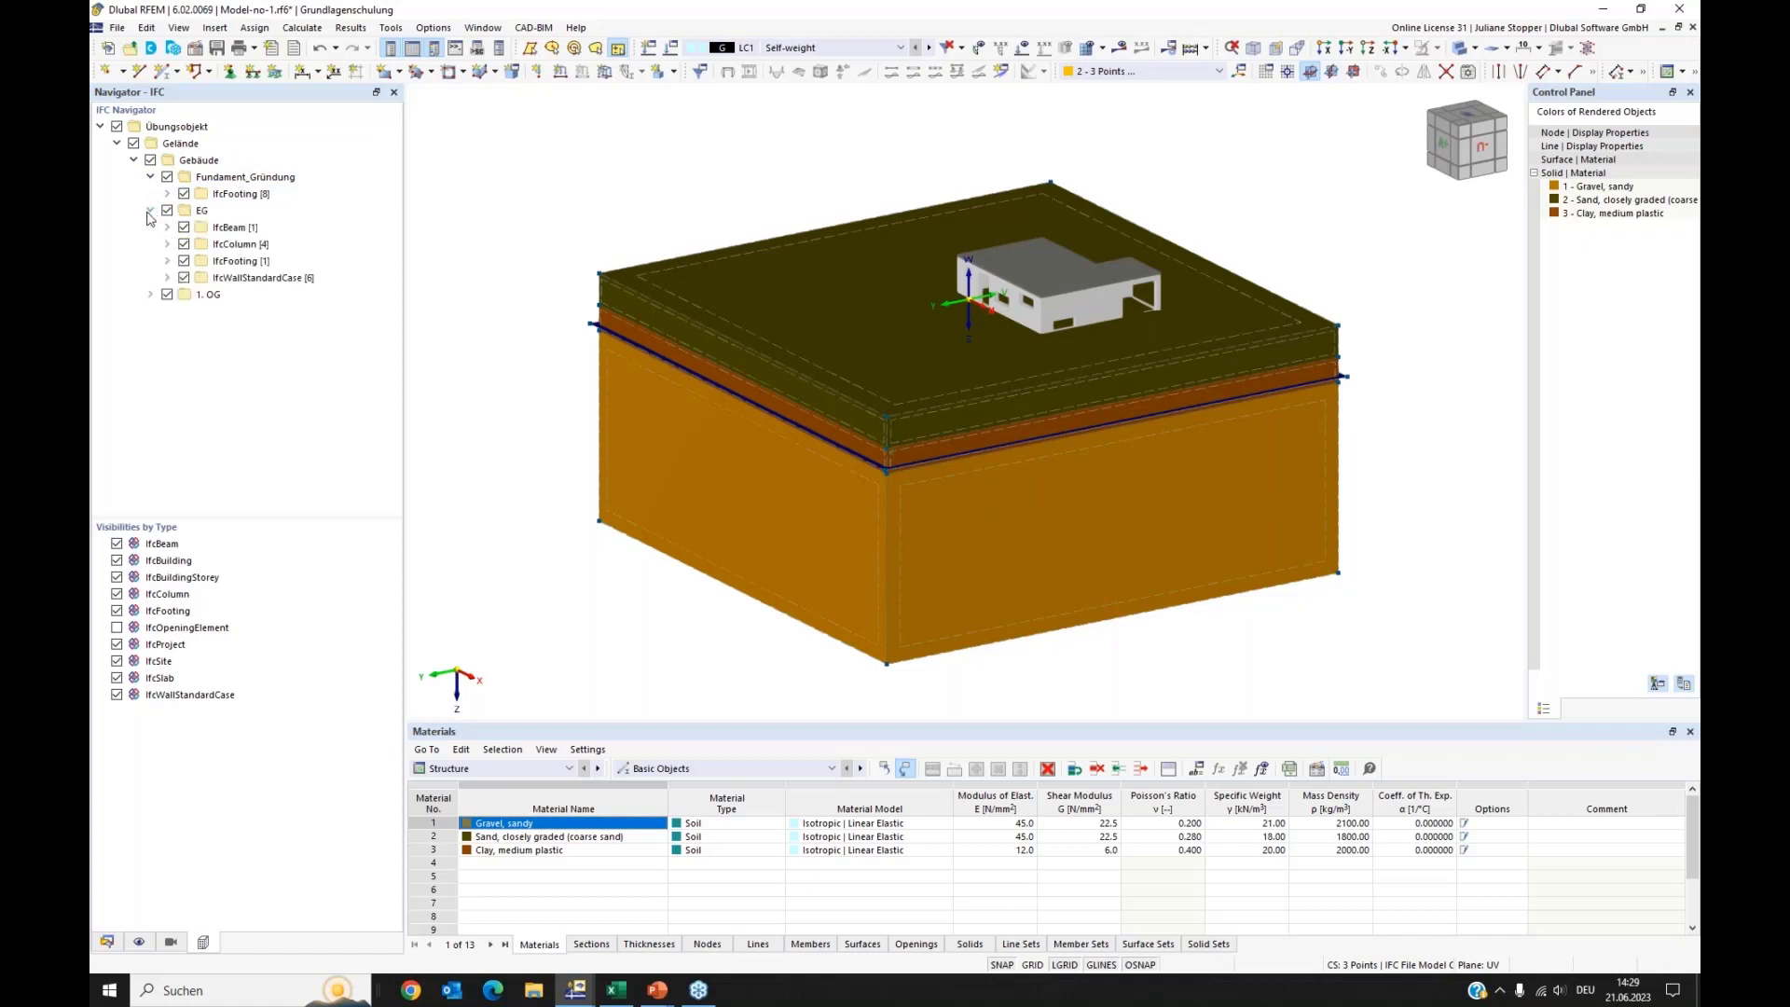
left_click(150, 294)
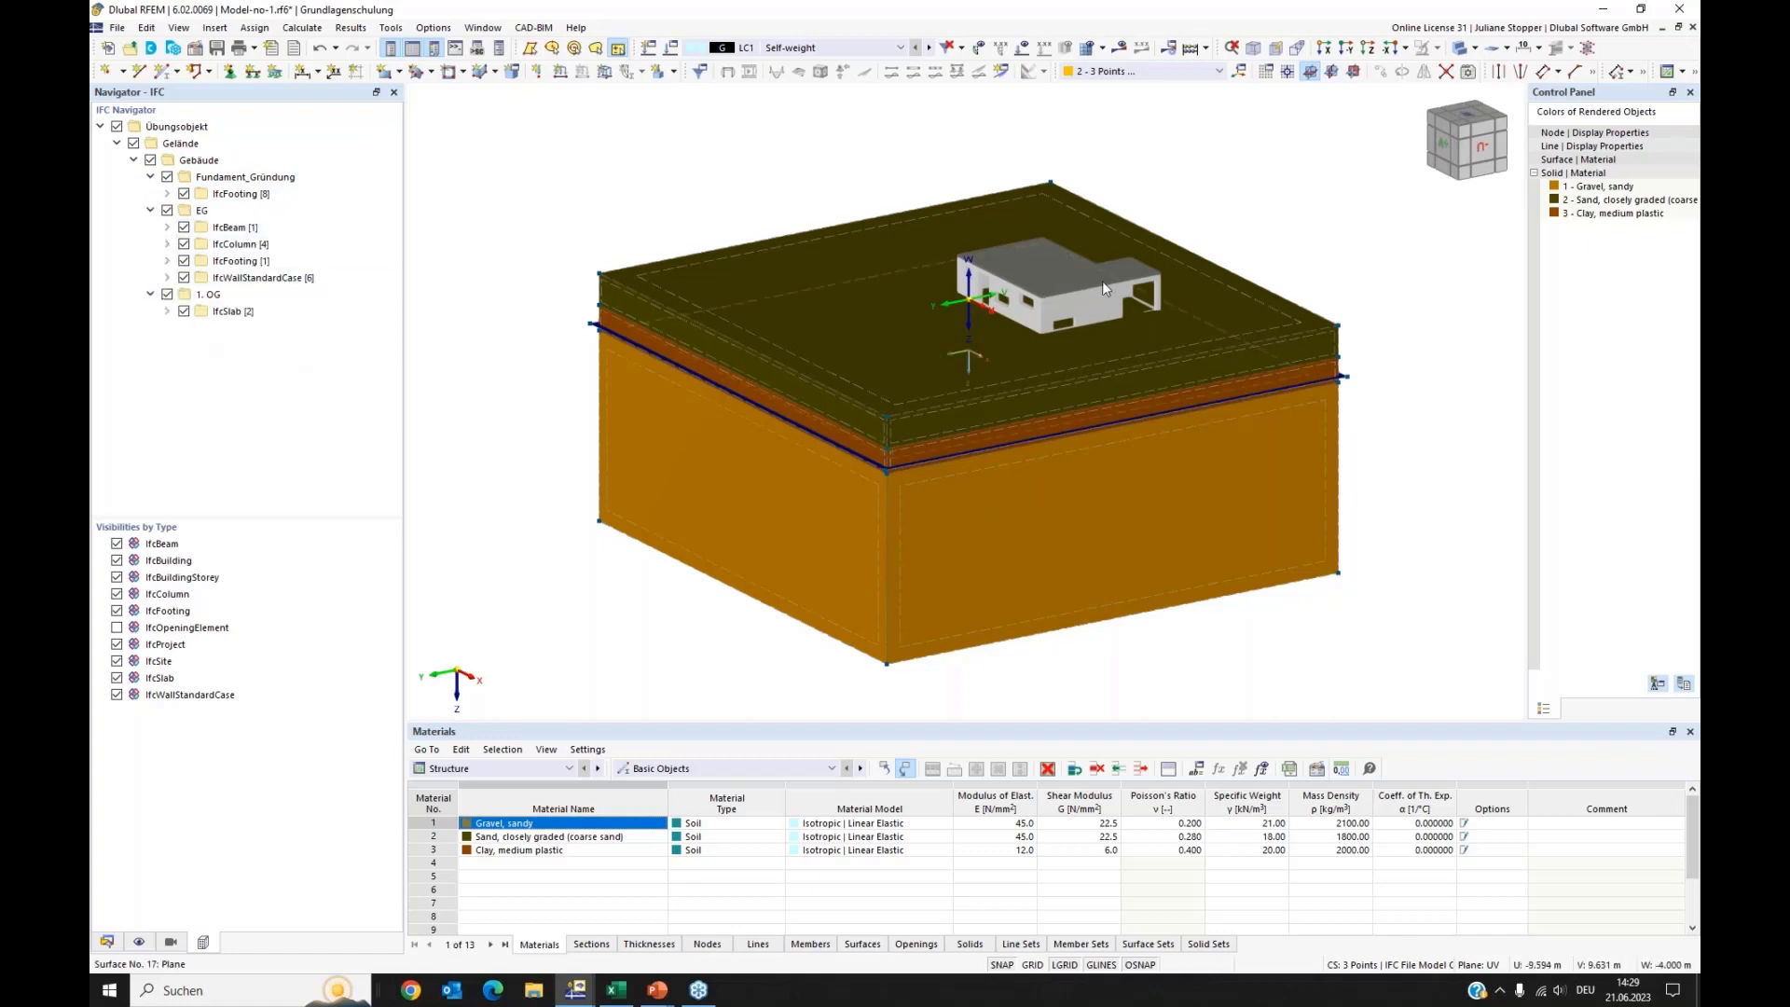
middle_click_drag(981, 369, 658, 308, "ctrl")
scroll(942, 289, "up", 3)
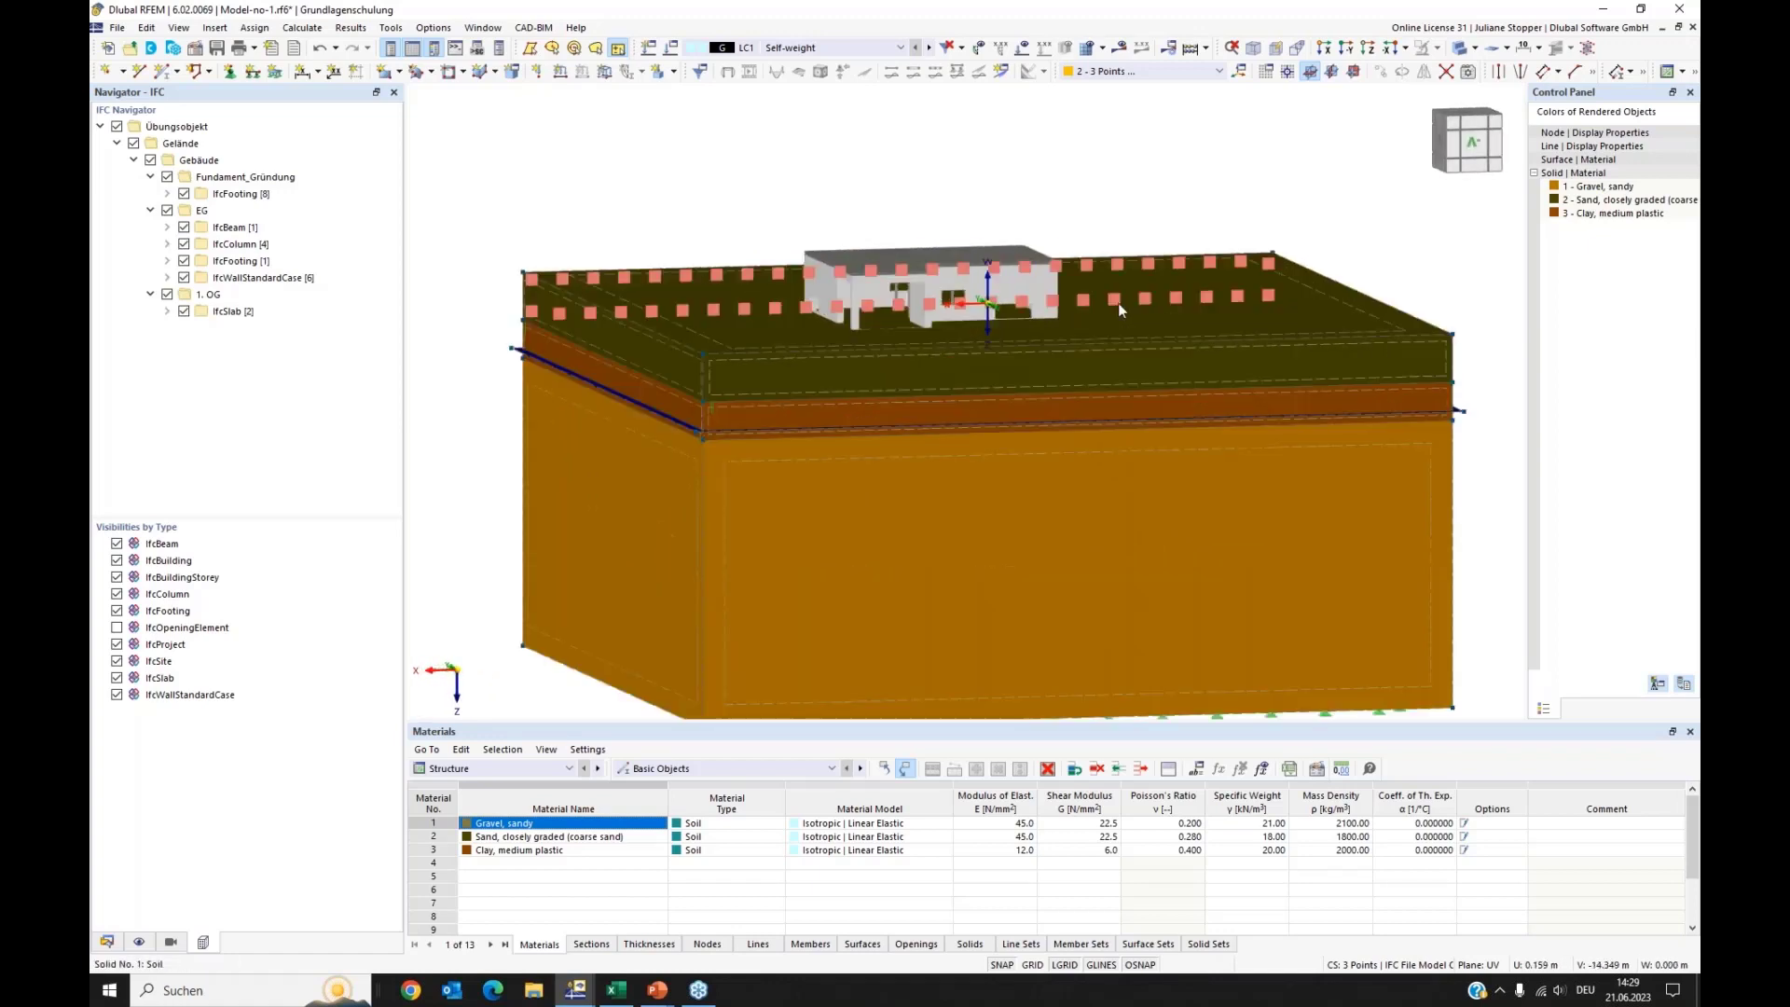
middle_click_drag(1117, 303, 750, 248, "ctrl")
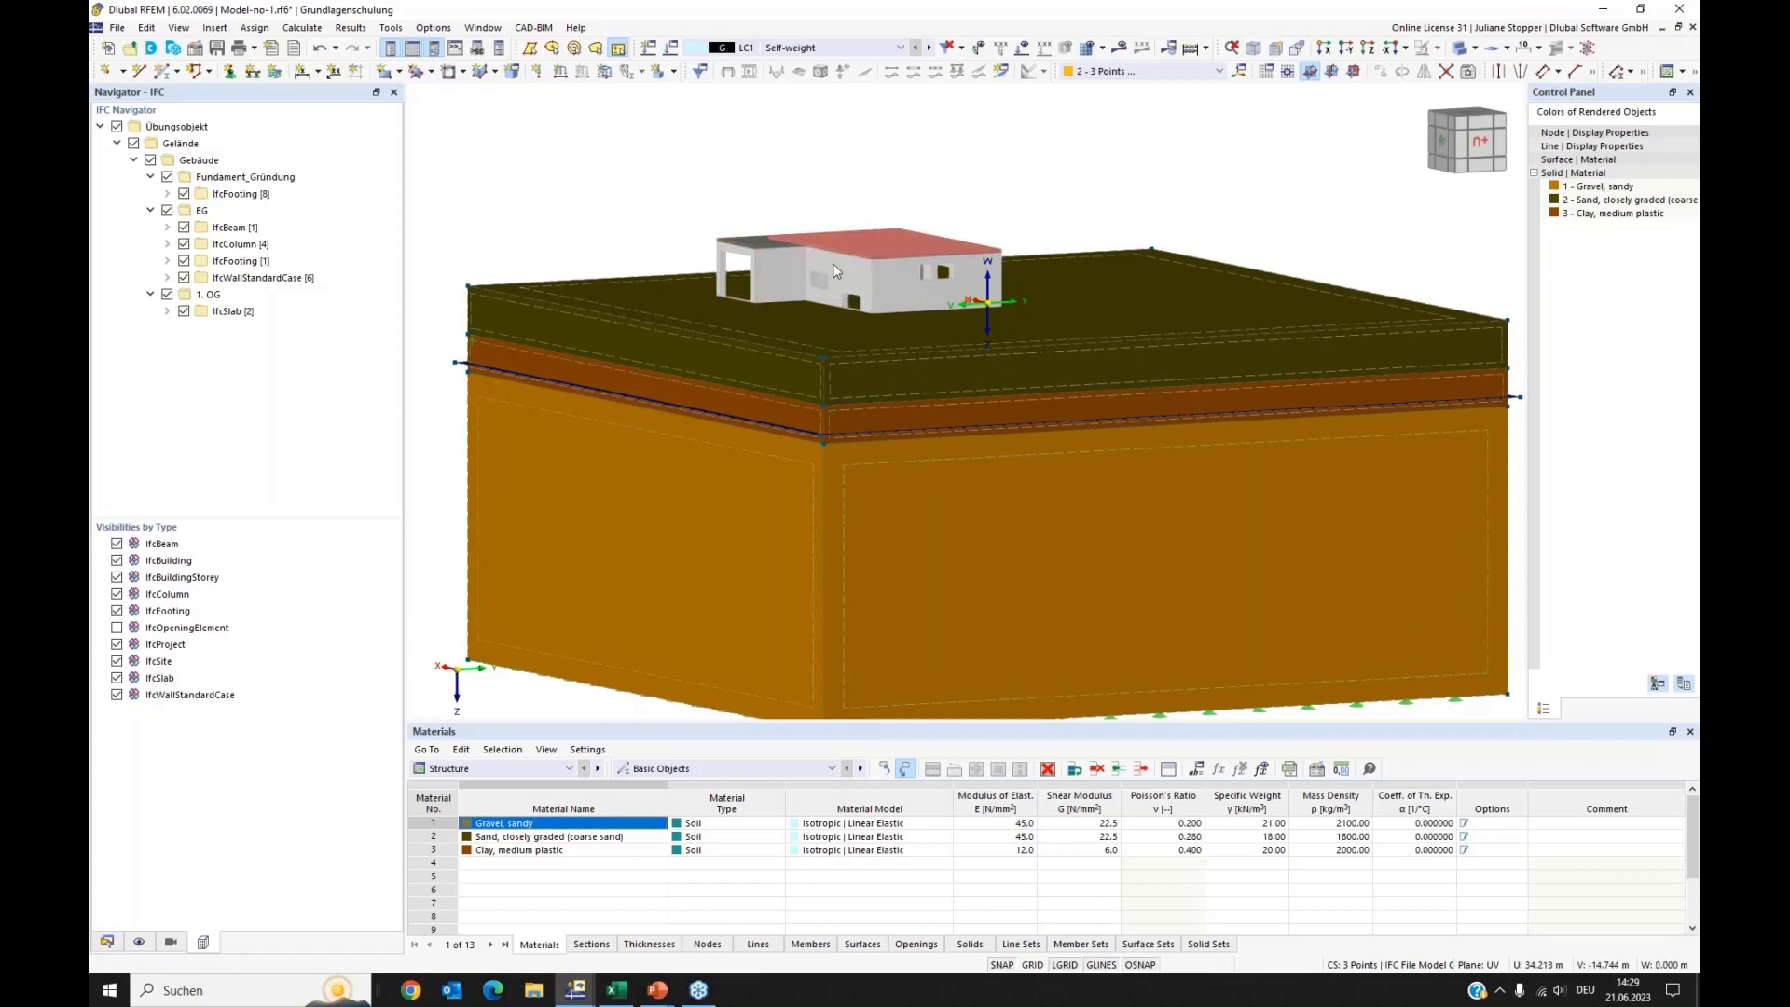
scroll(820, 210, "up", 4)
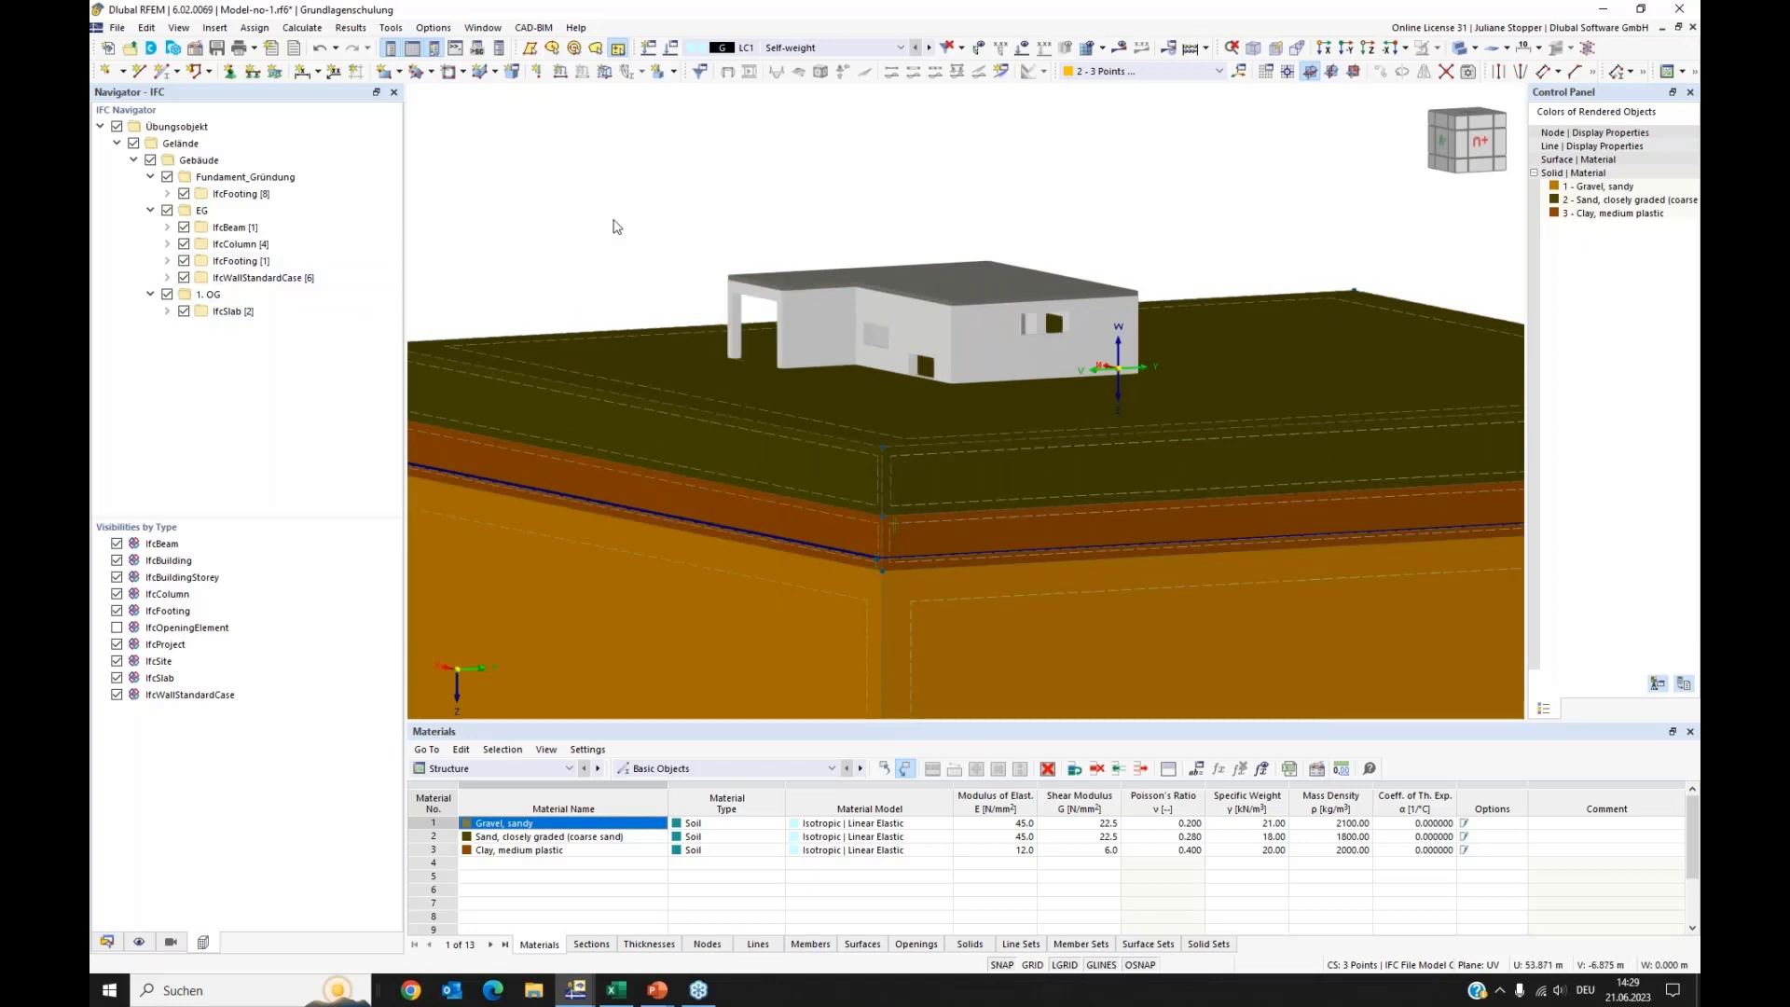
middle_click_drag(595, 212, 587, 230, "ctrl")
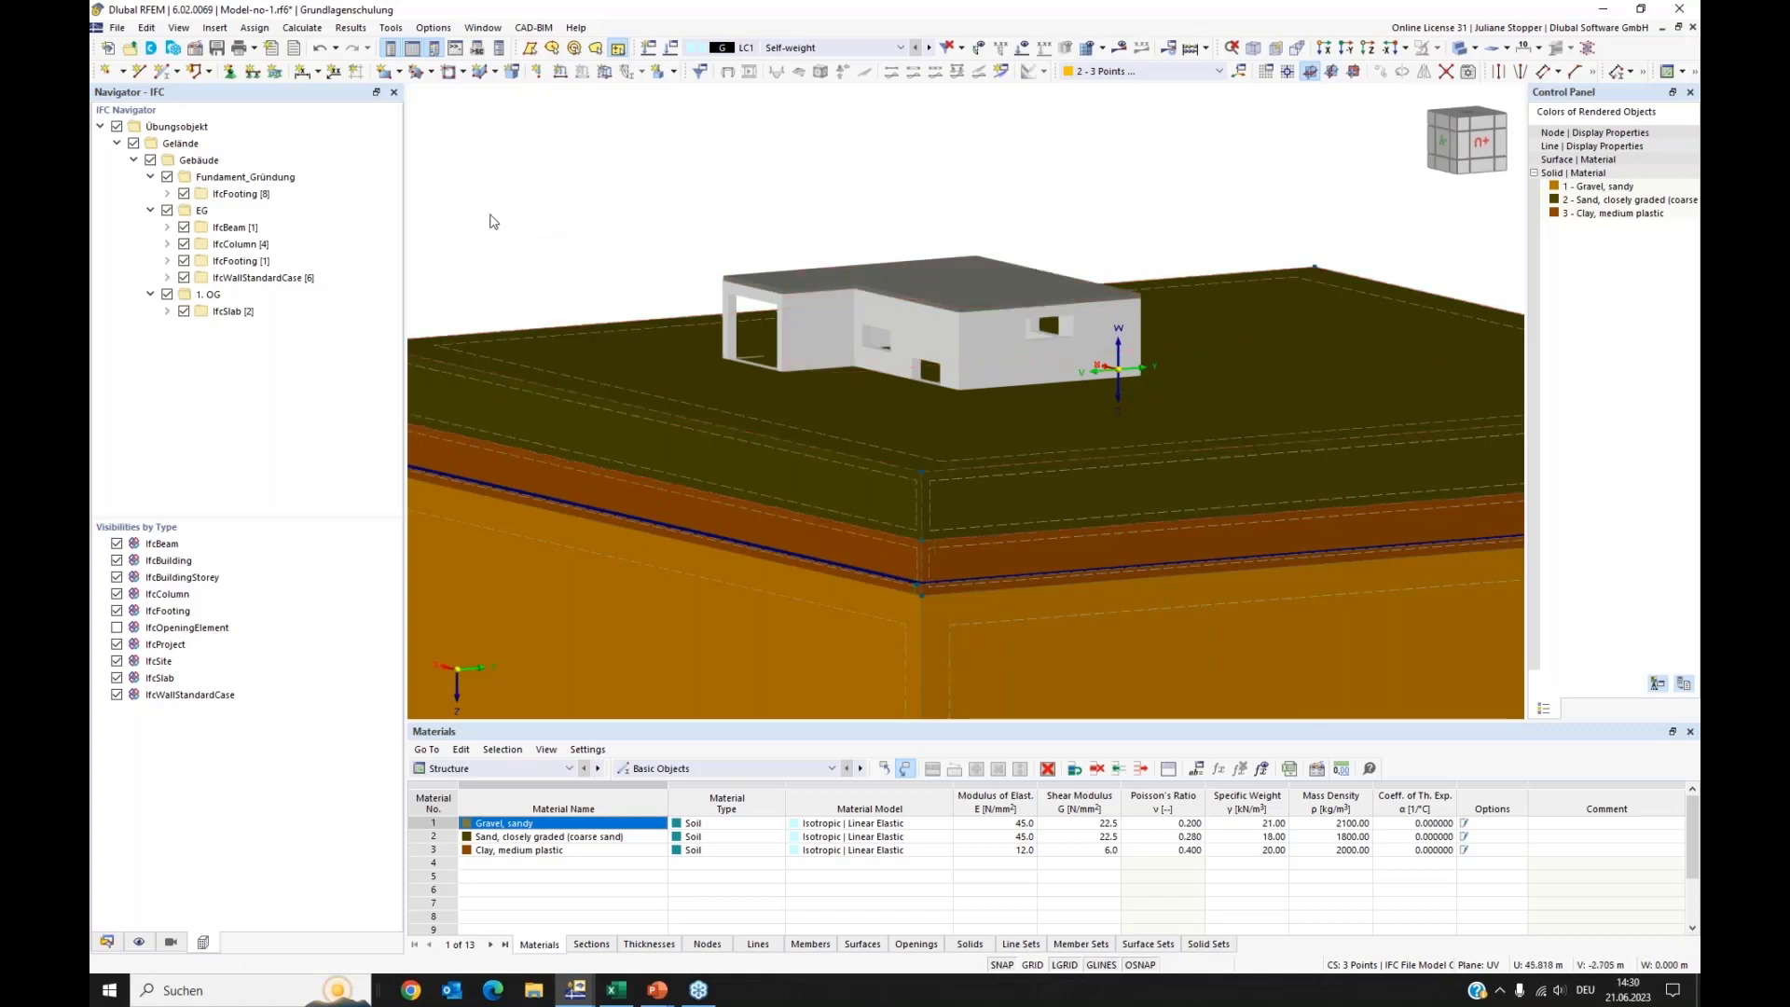
Step: Hide the 1. OG storey and convert the IFC beam beneath it into a straight member
left_click(167, 295)
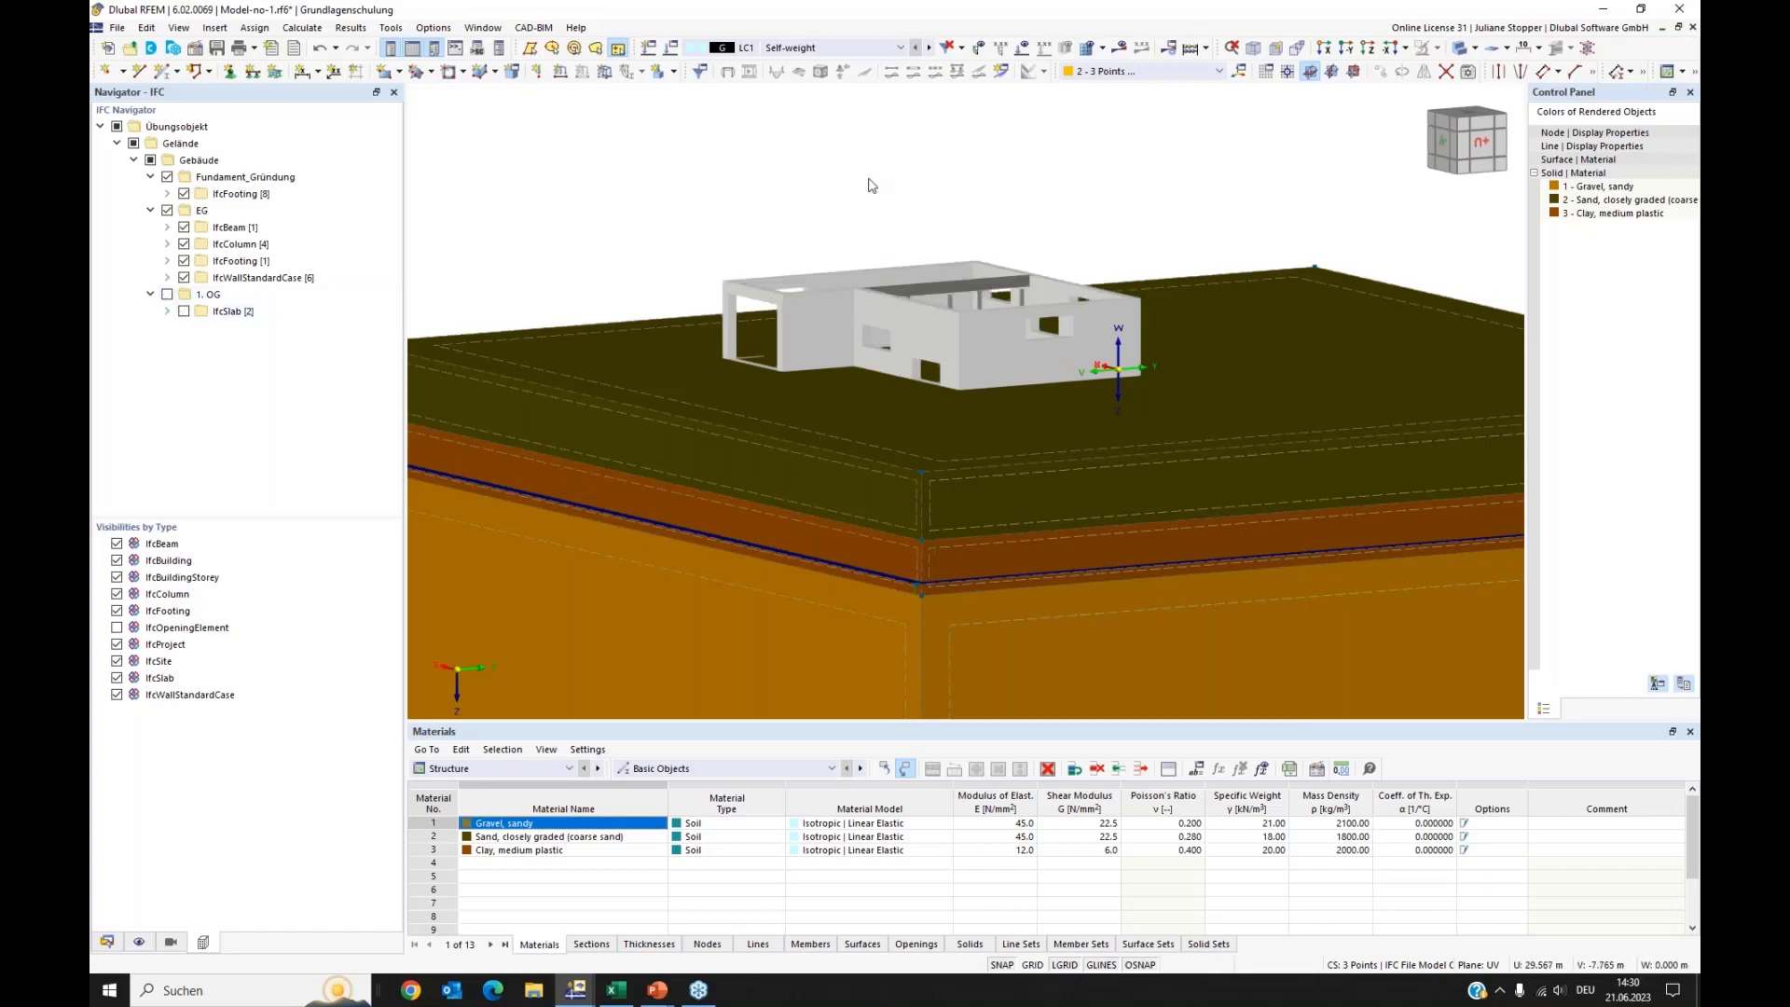
middle_click_drag(1131, 448, 1079, 411, "ctrl")
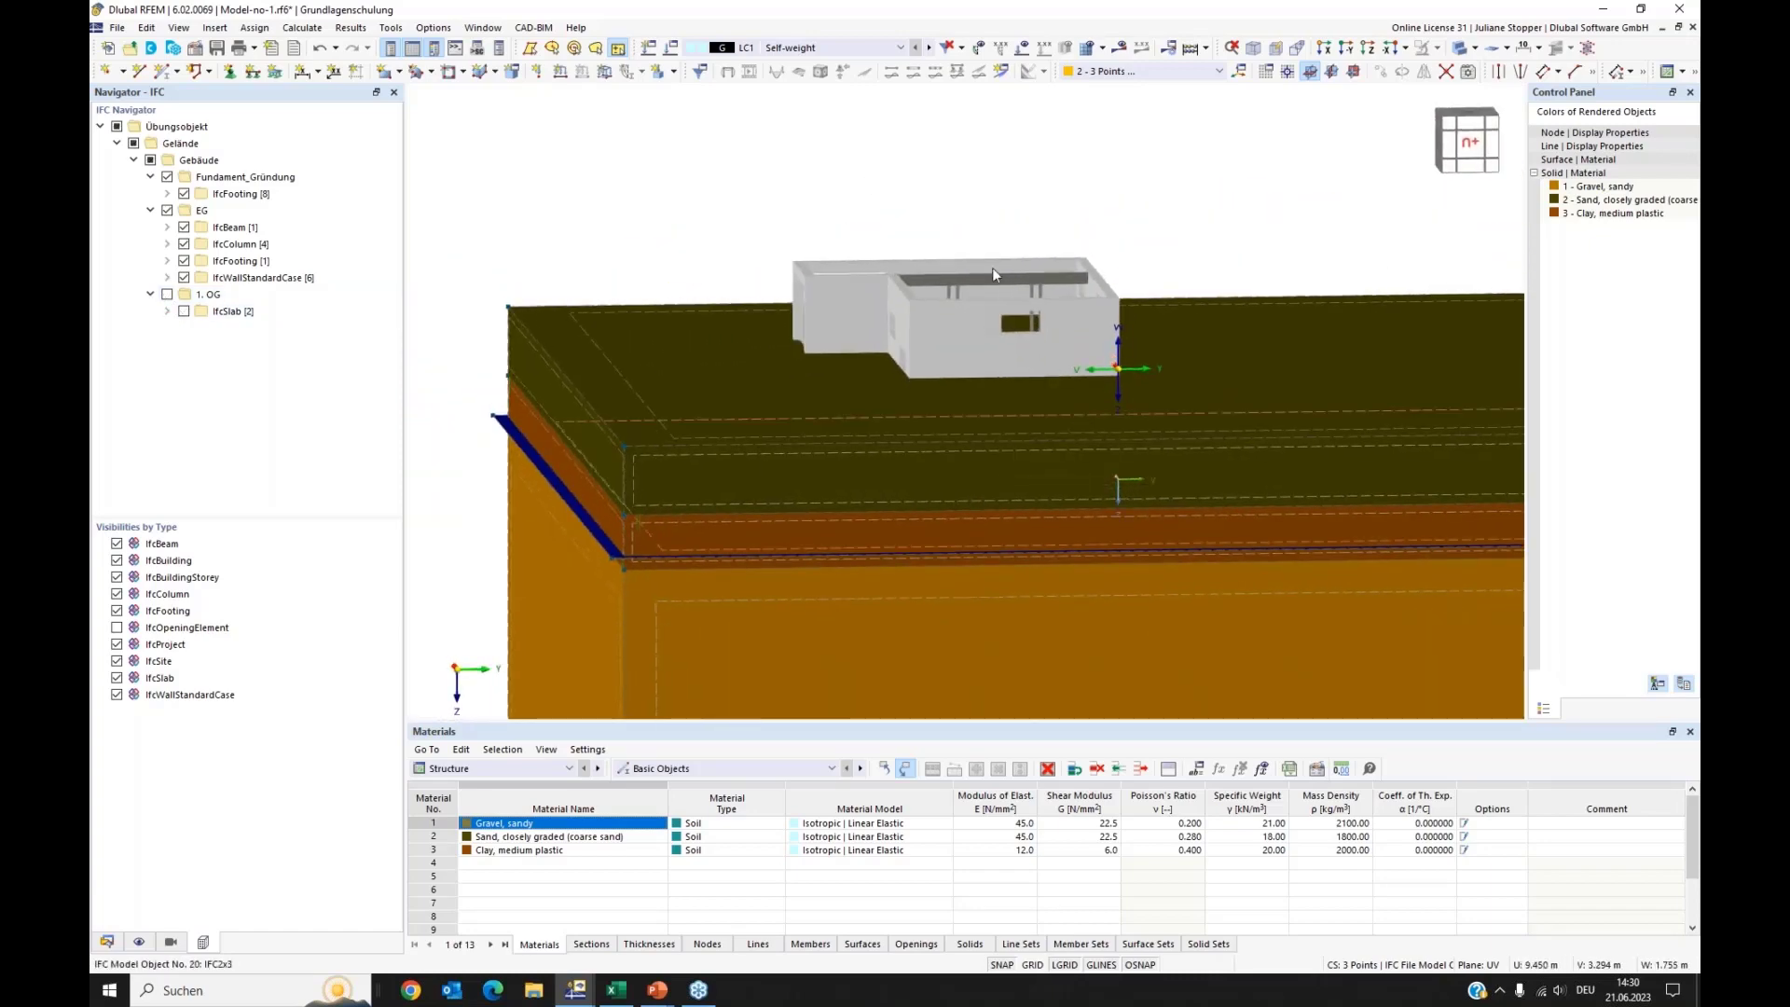
scroll(992, 267, "up", 3)
middle_click_drag(977, 279, 1067, 350, "ctrl")
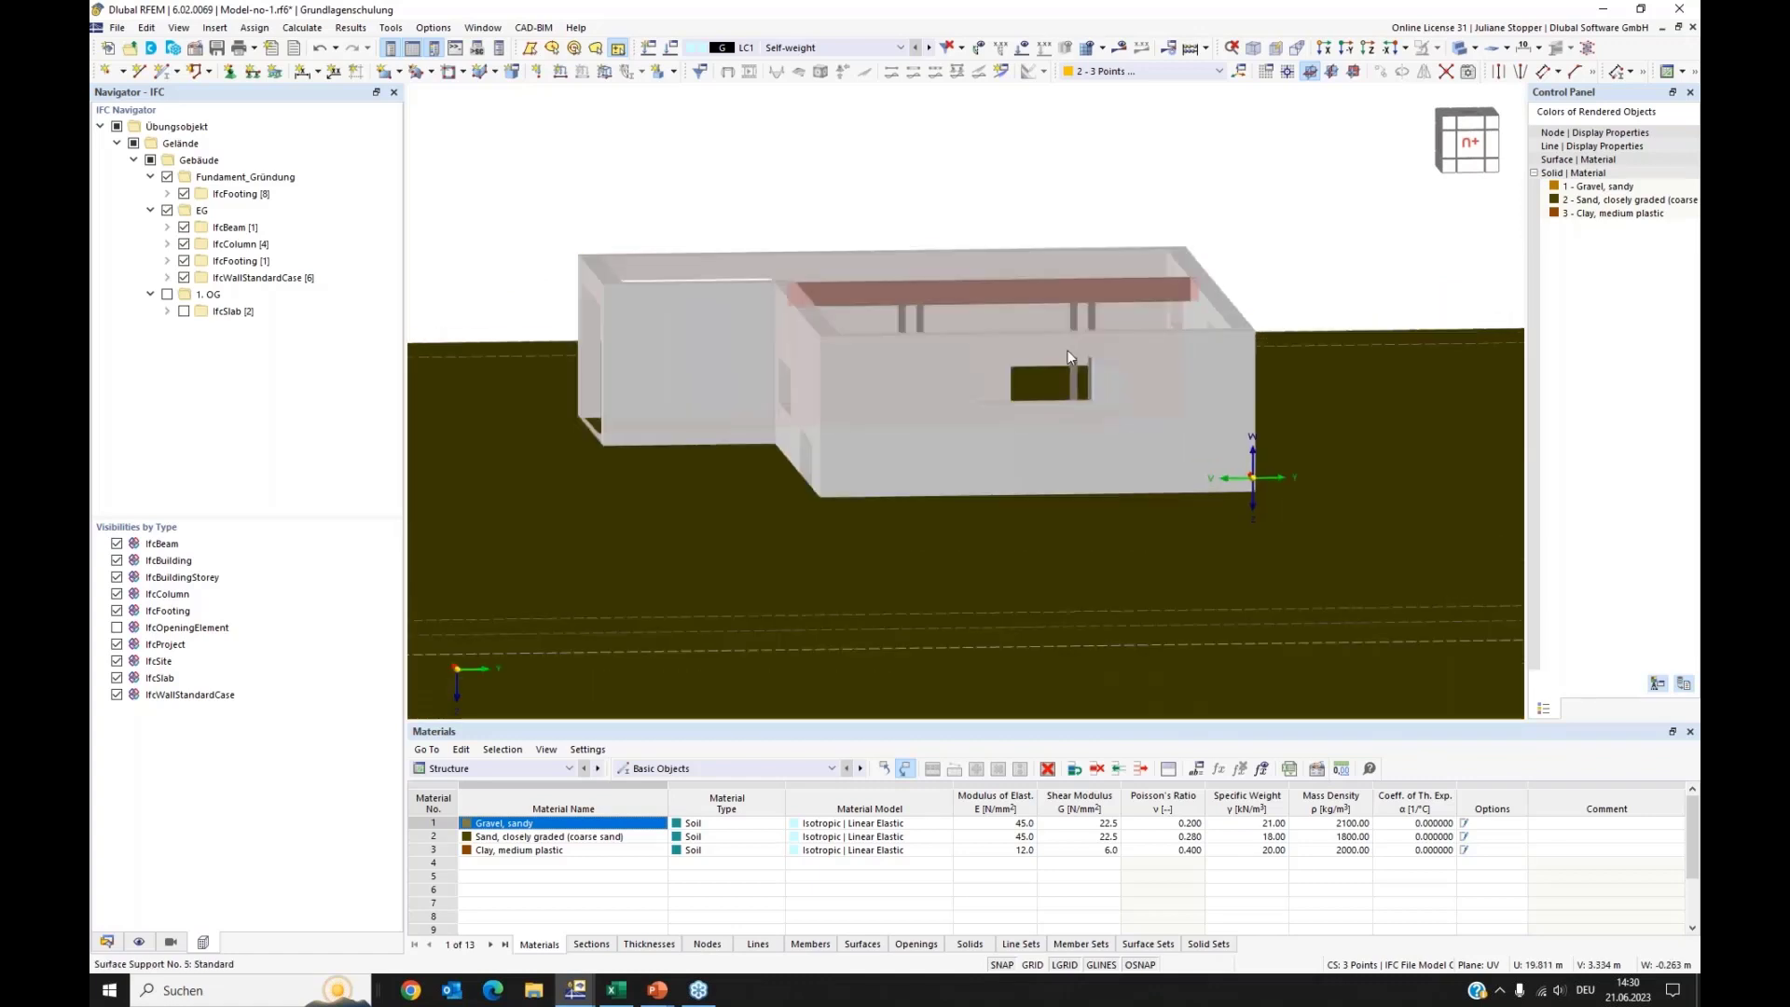
right_click(999, 293)
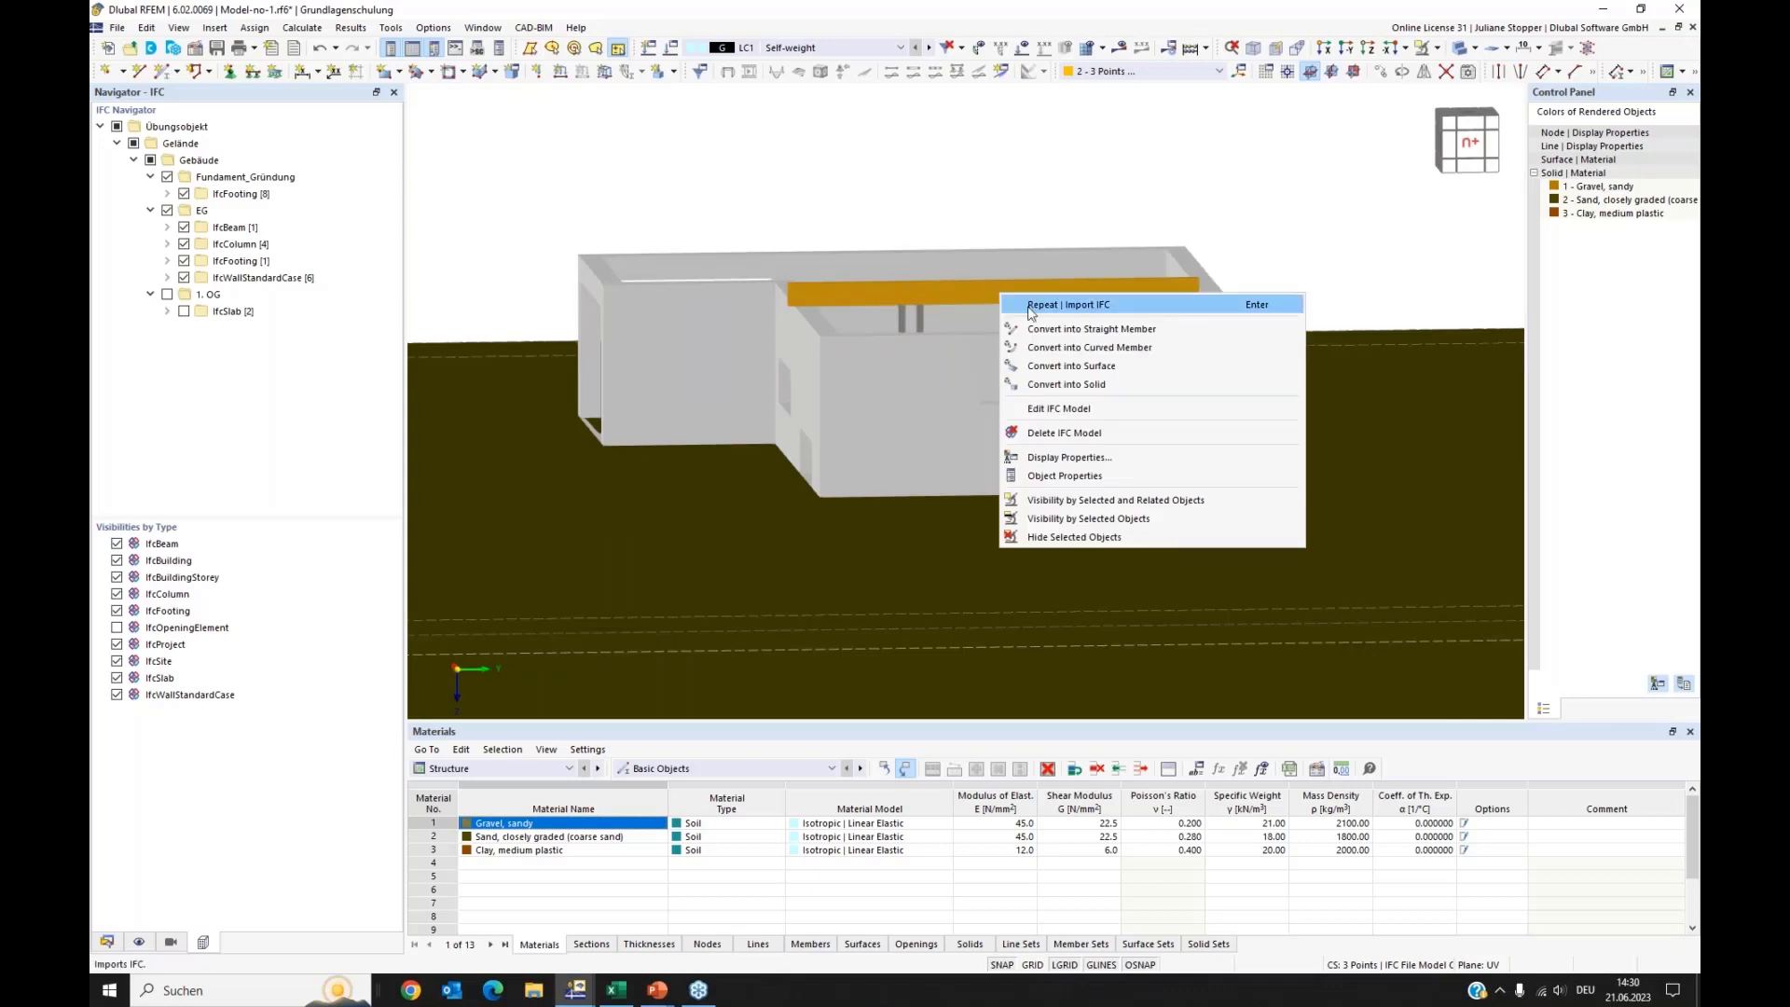
left_click(1054, 330)
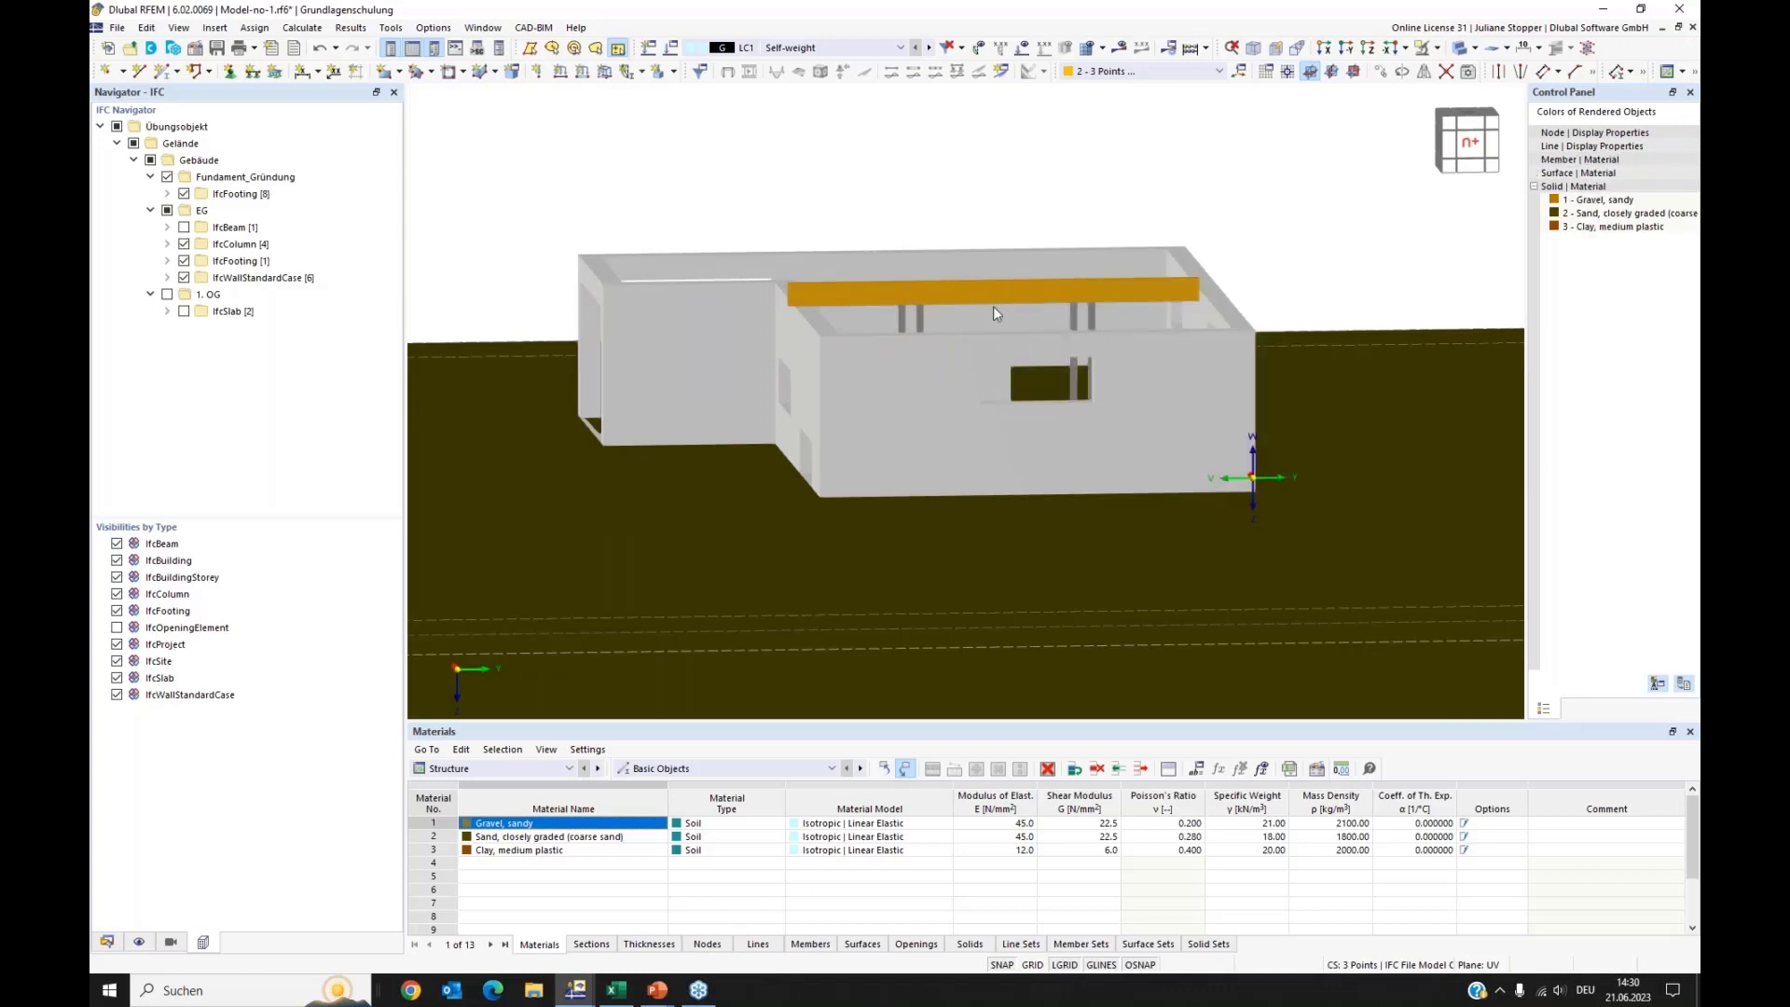
Step: Create the concrete material C35/45 to EN 1992-1-1:2004/A1:2014 for the section R_M1 20/40 of the converted beam member
double_click(944, 308)
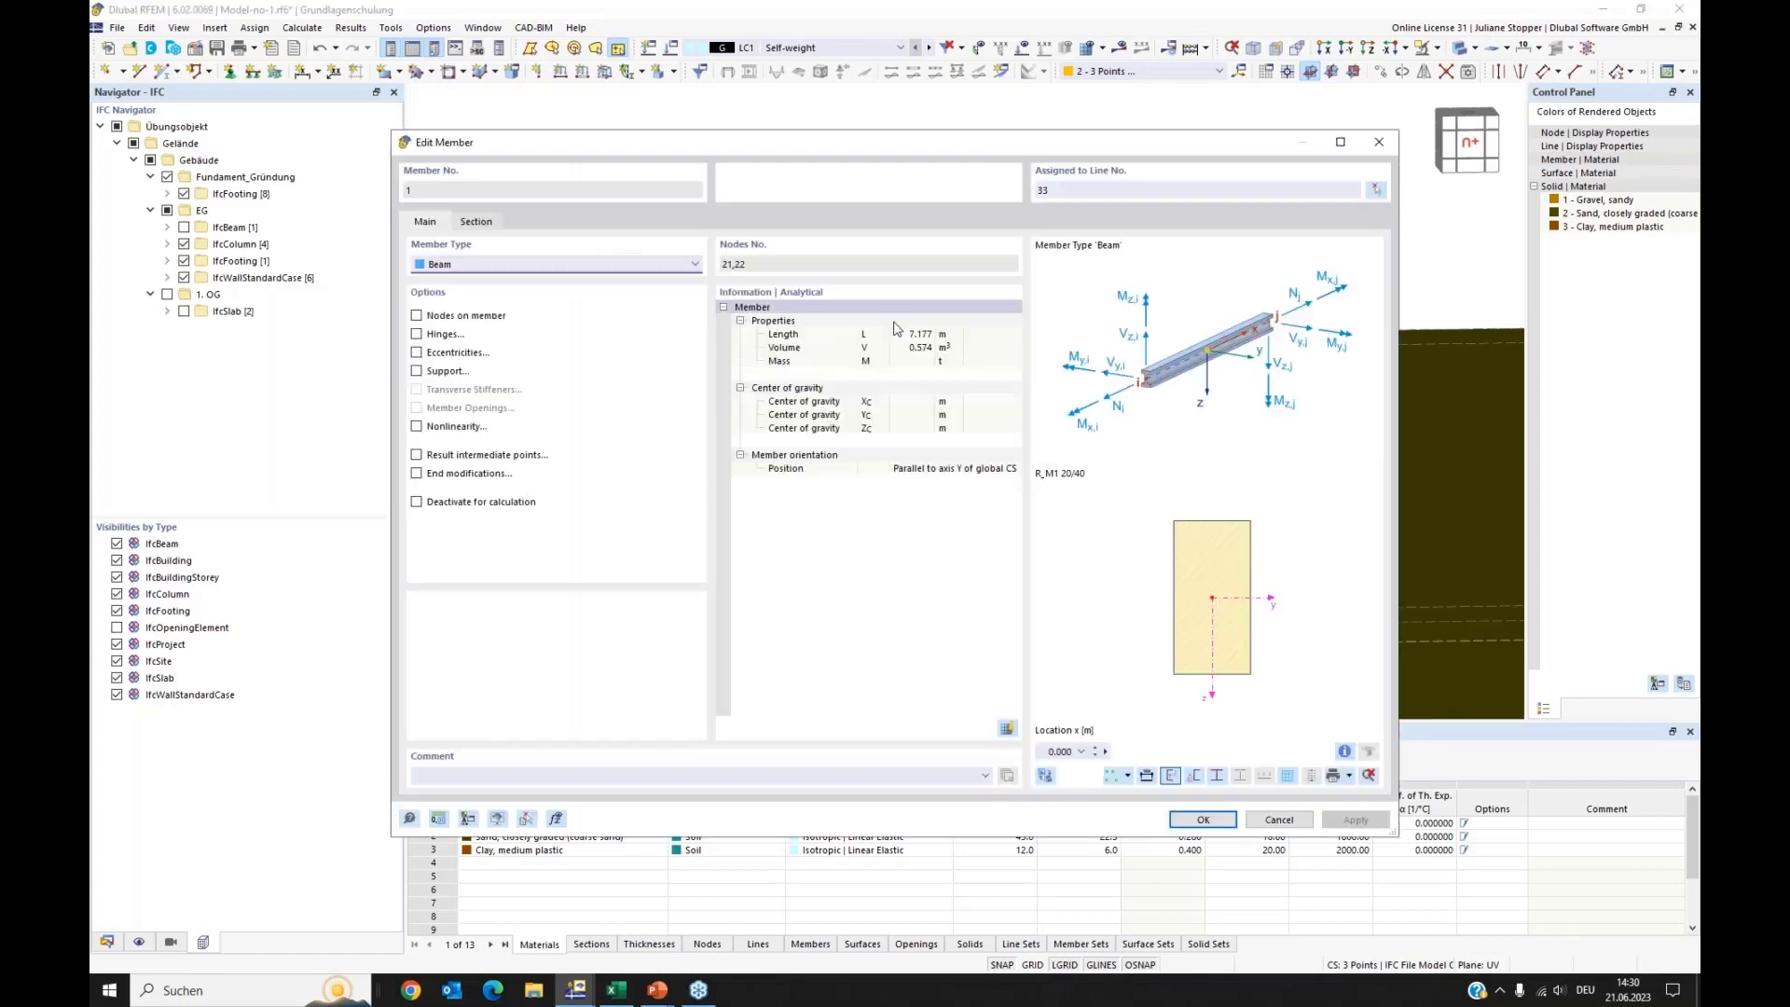
left_click(476, 224)
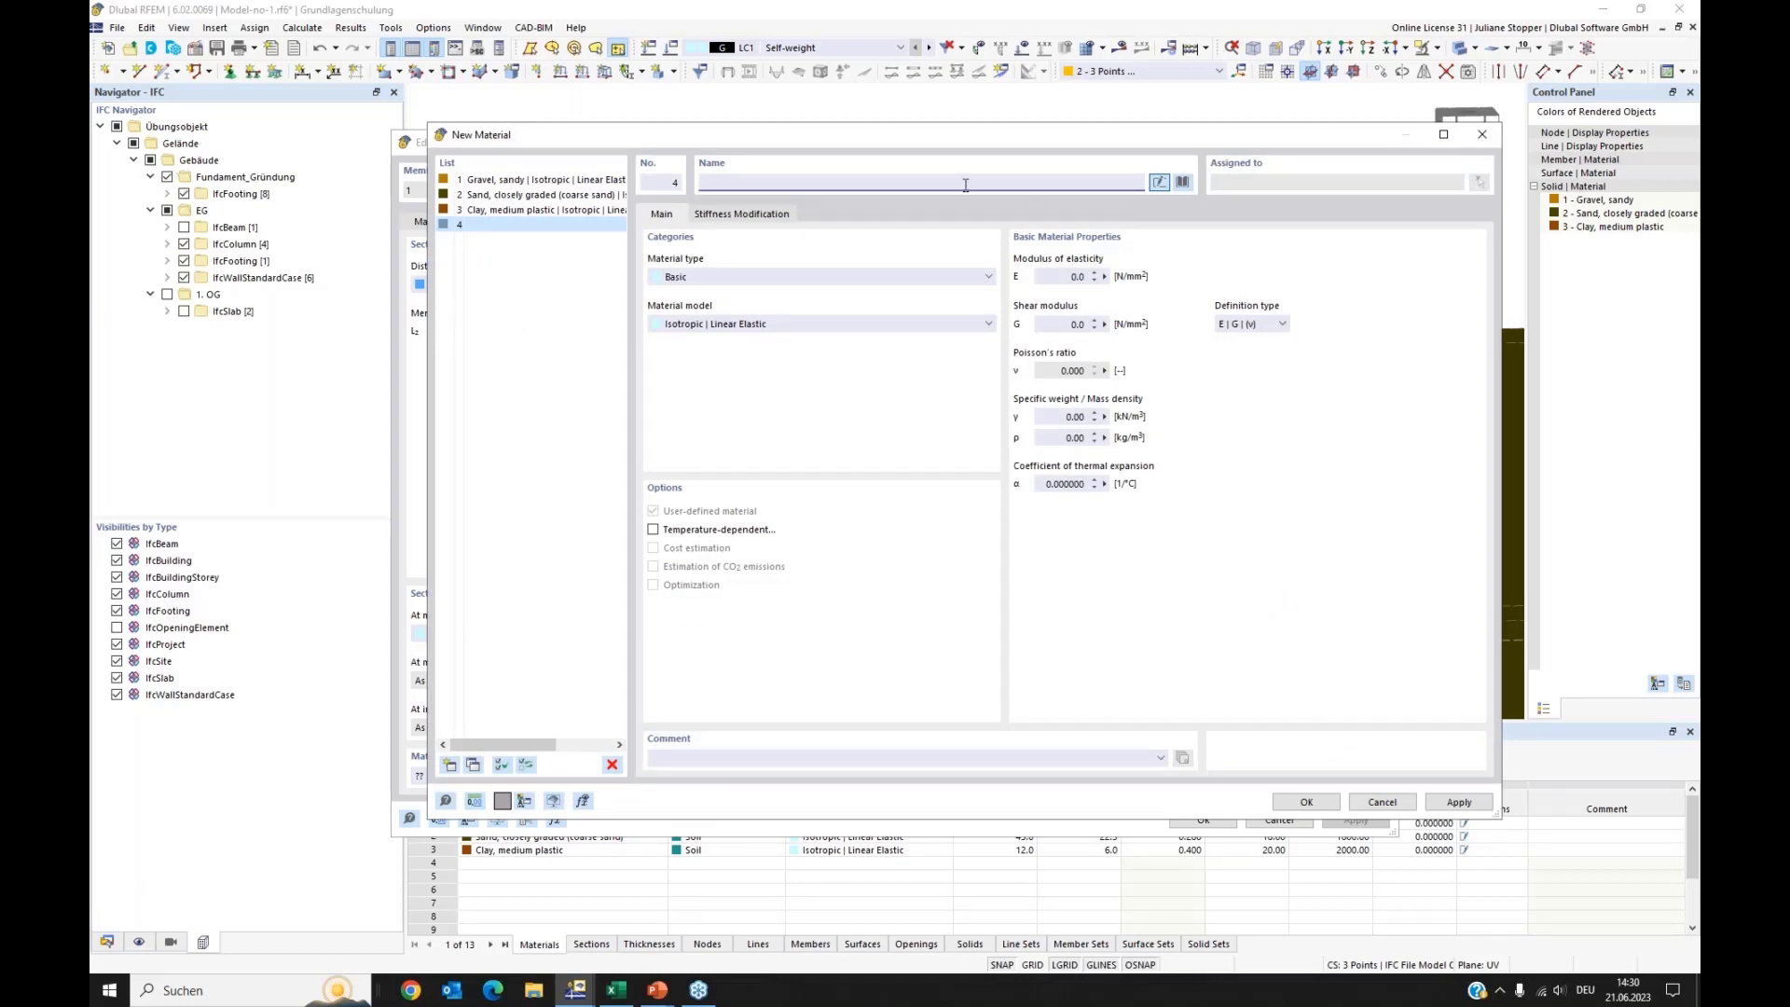
type("c35")
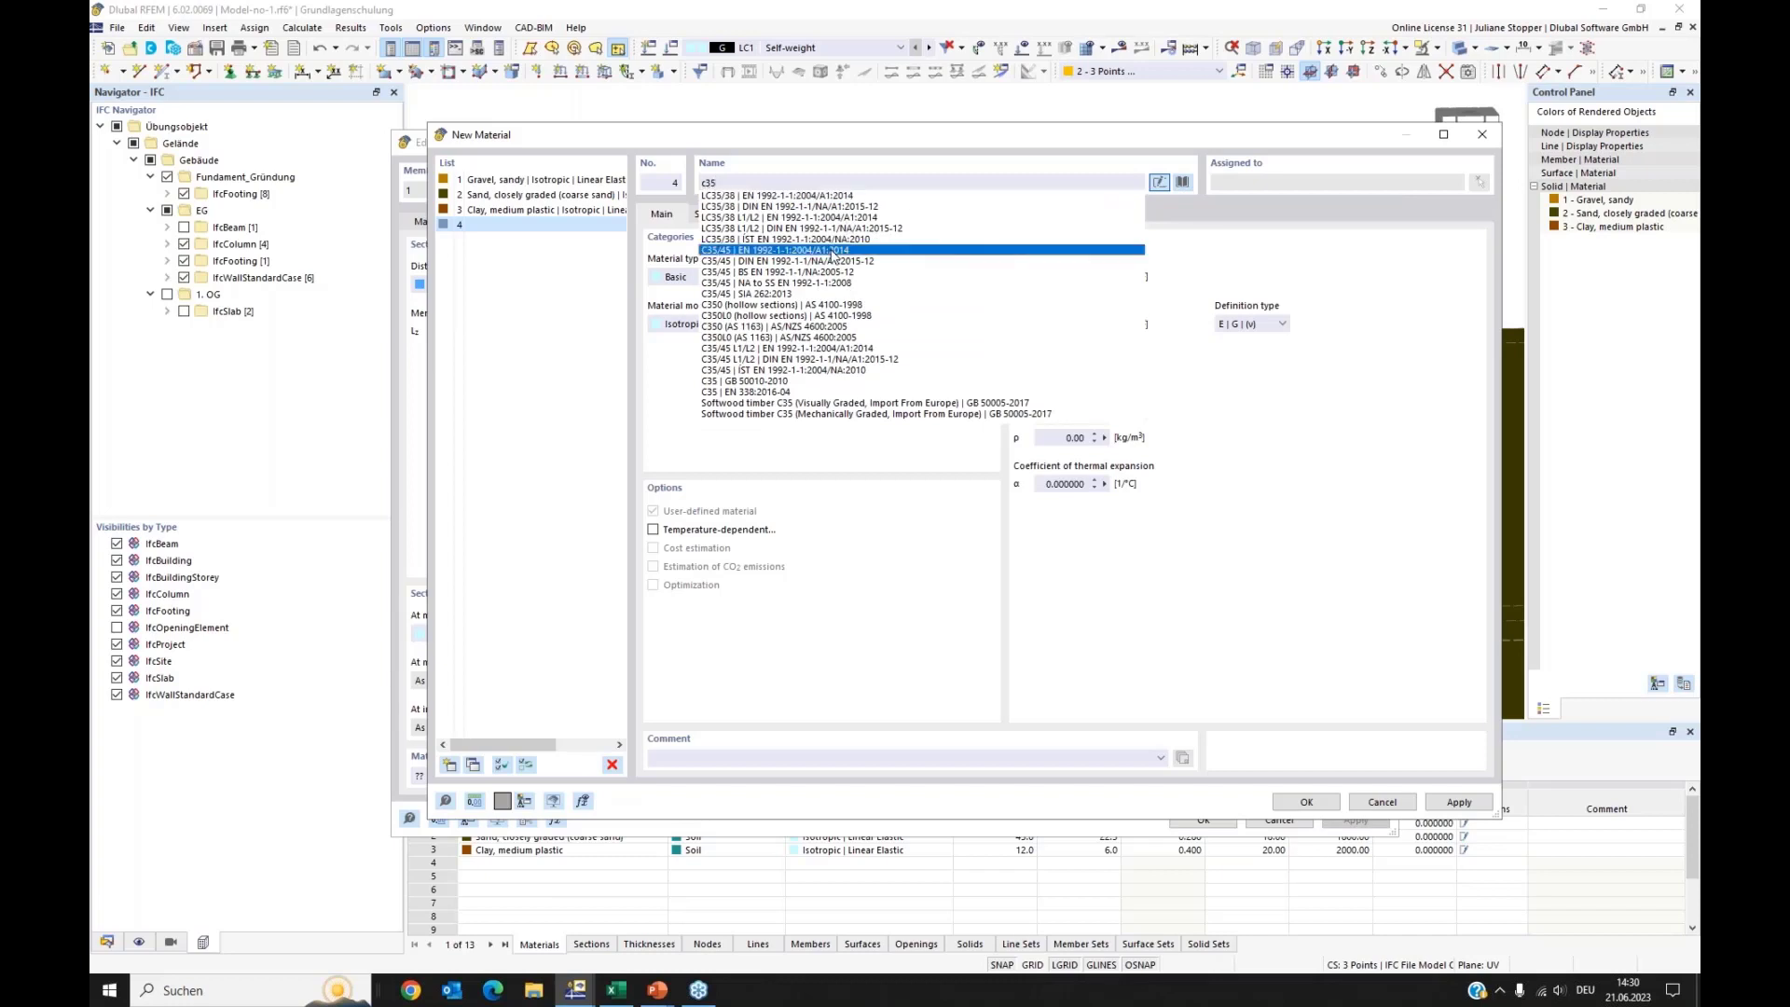
left_click(834, 250)
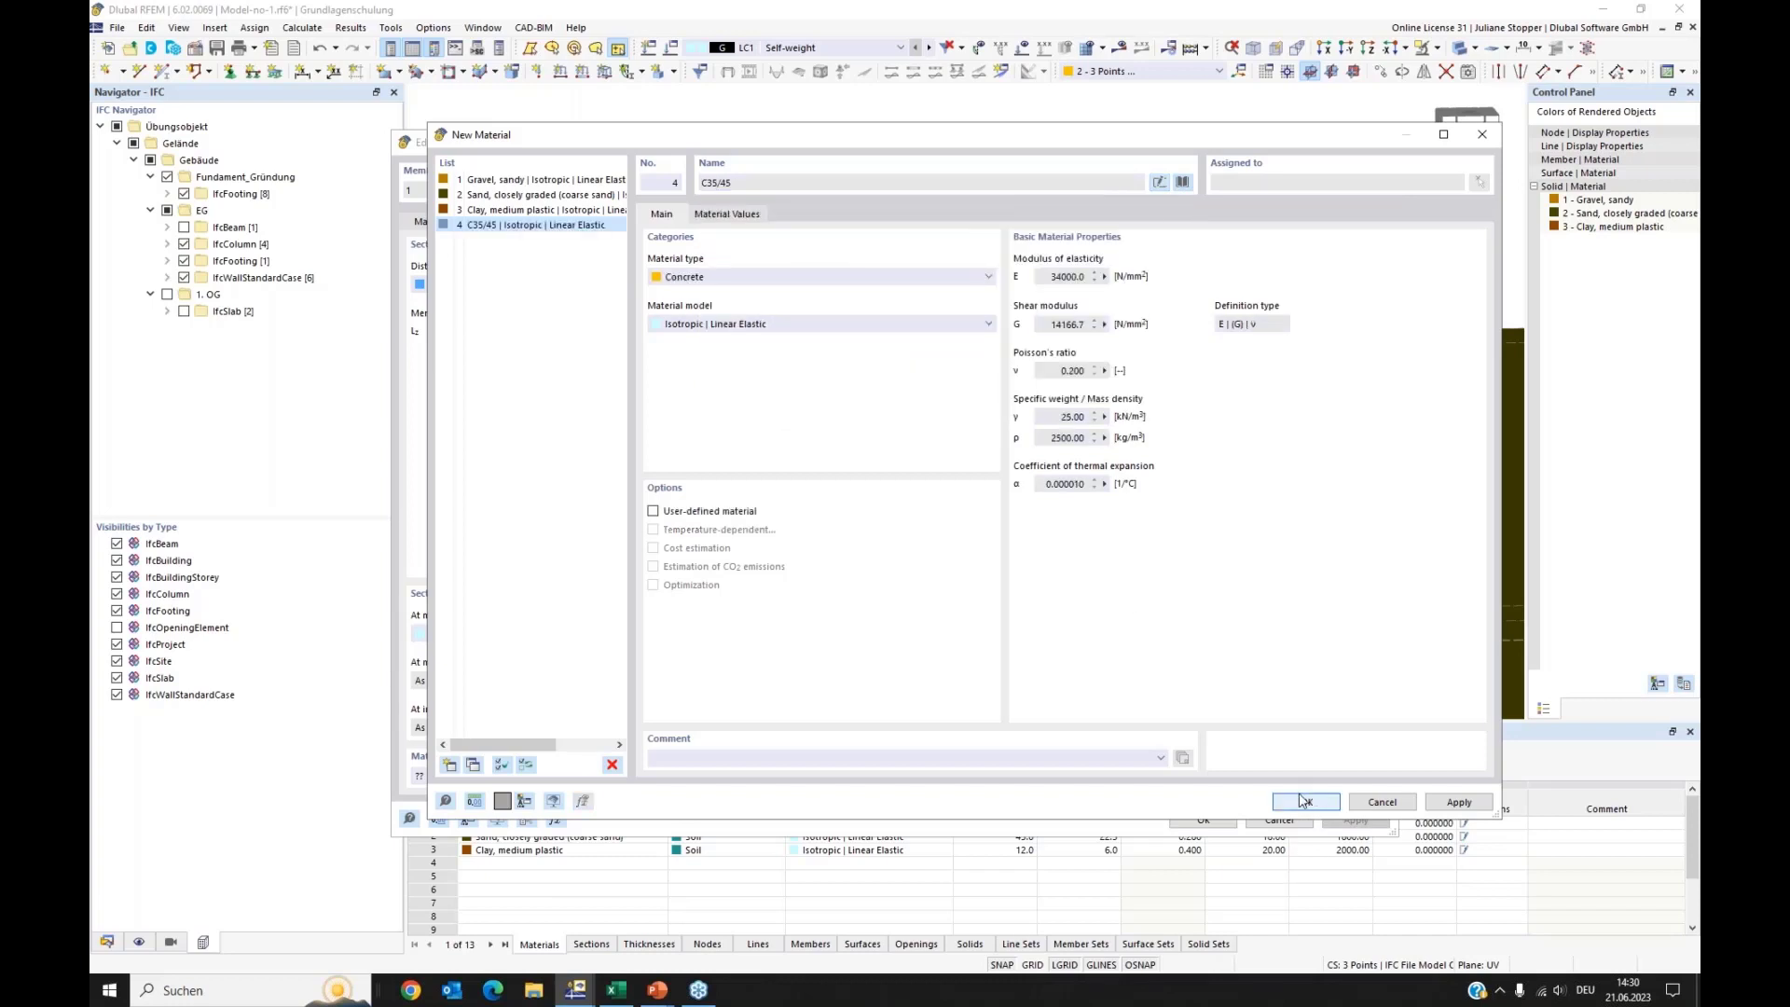
left_click(1304, 804)
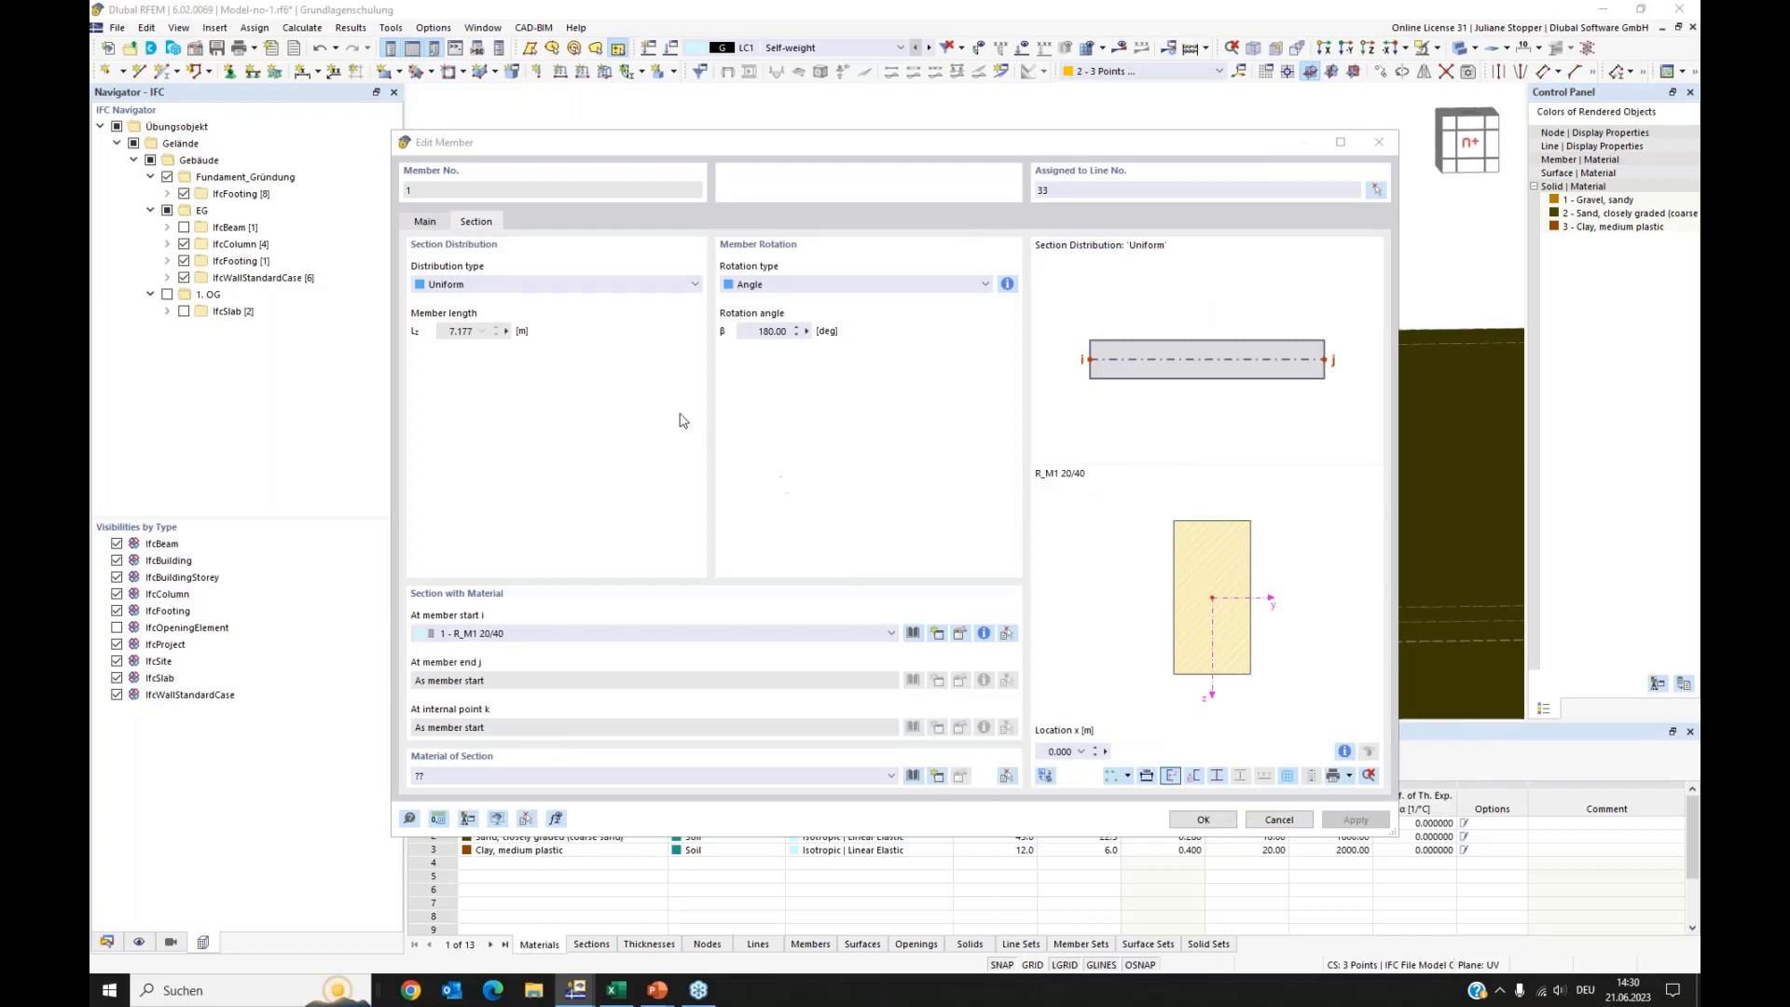
key("Return")
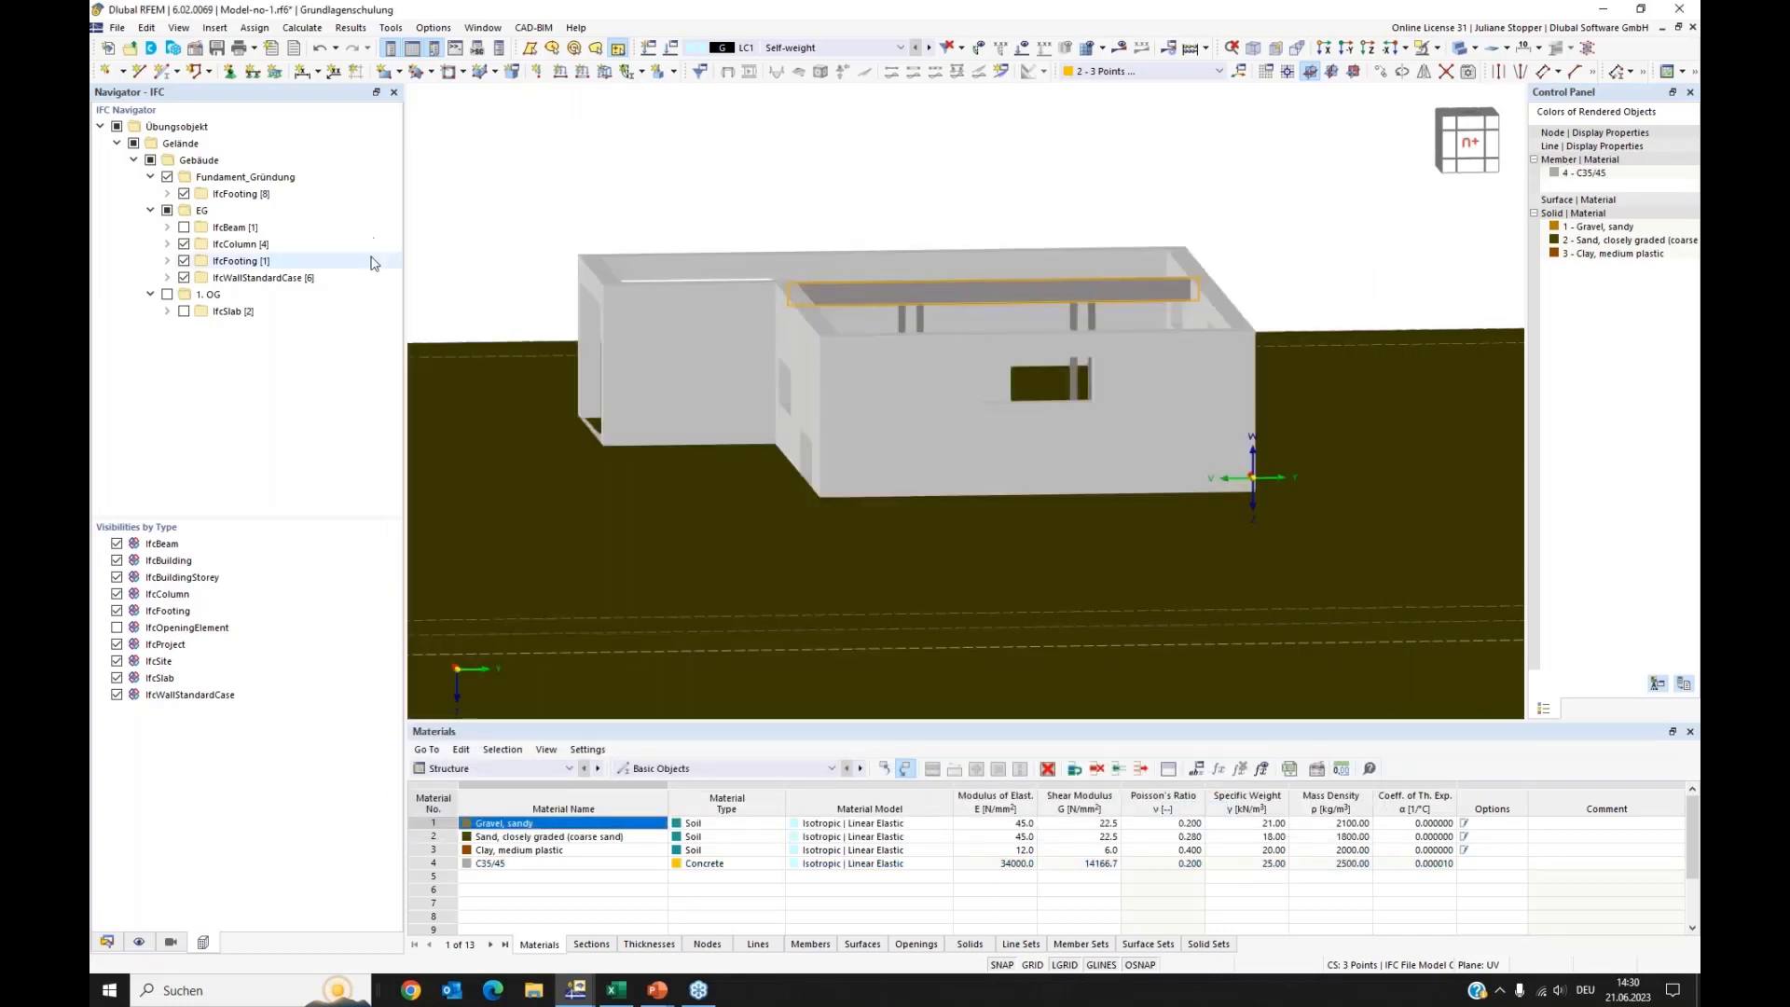
right_click(791, 265)
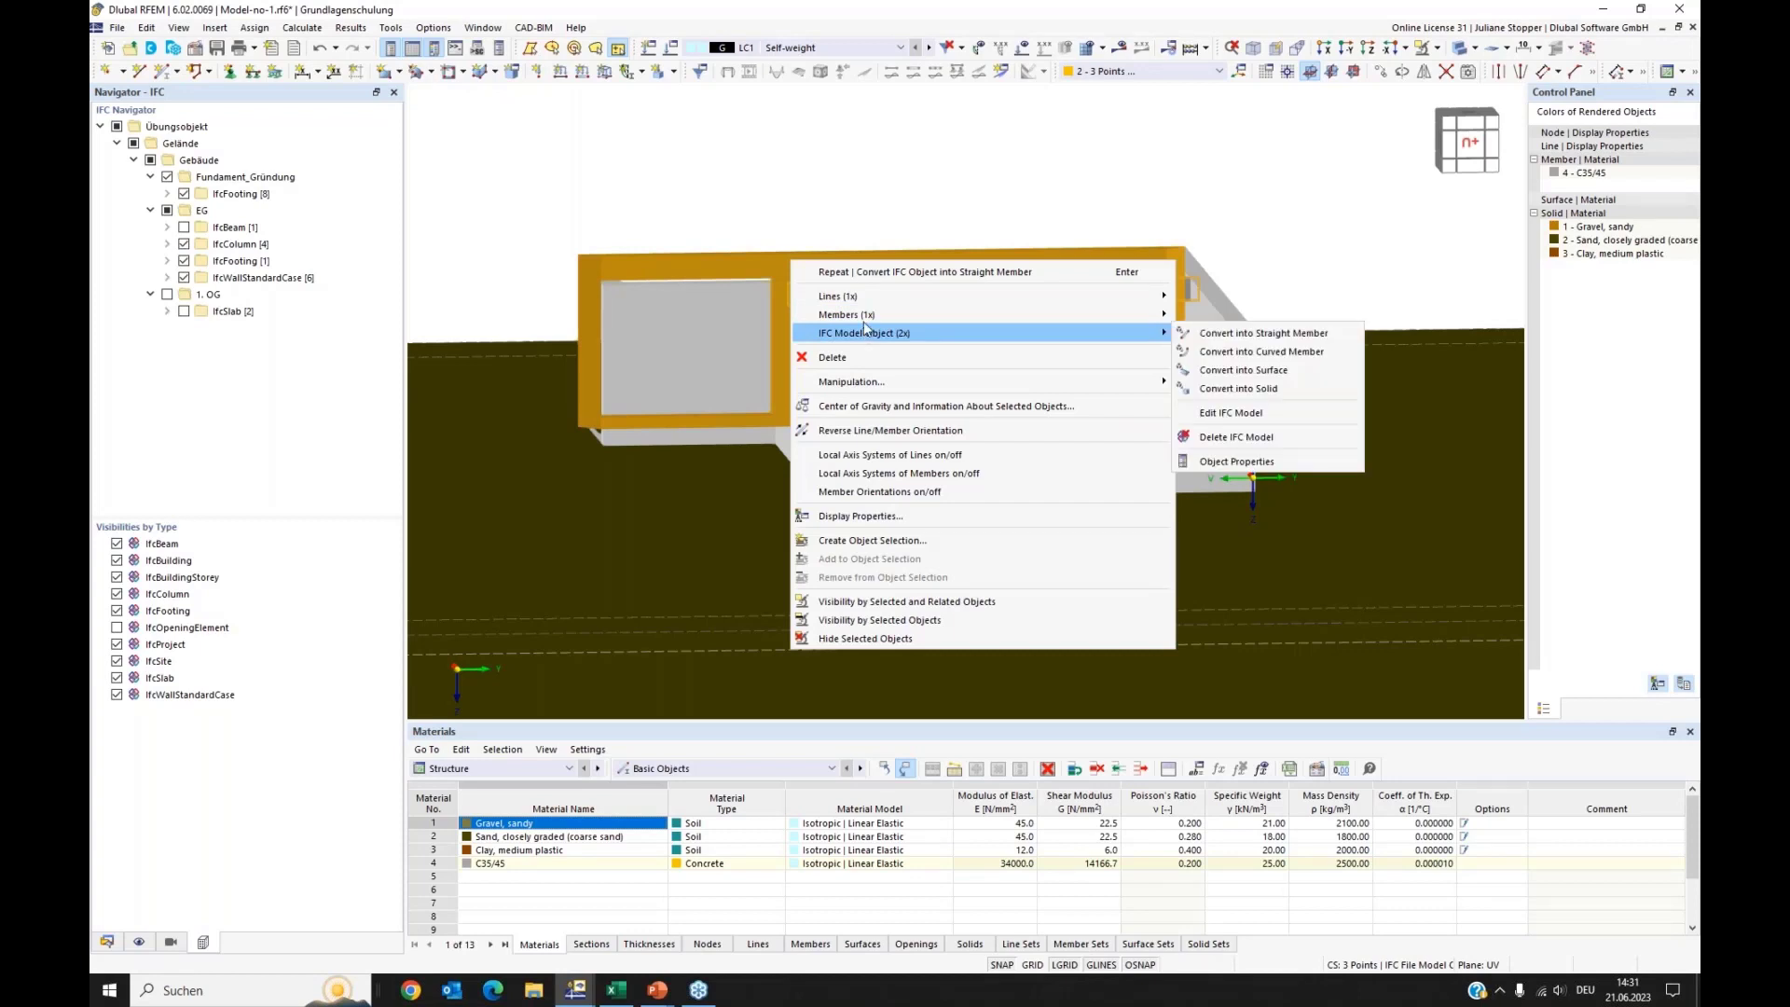
left_click(763, 172)
left_click(508, 209)
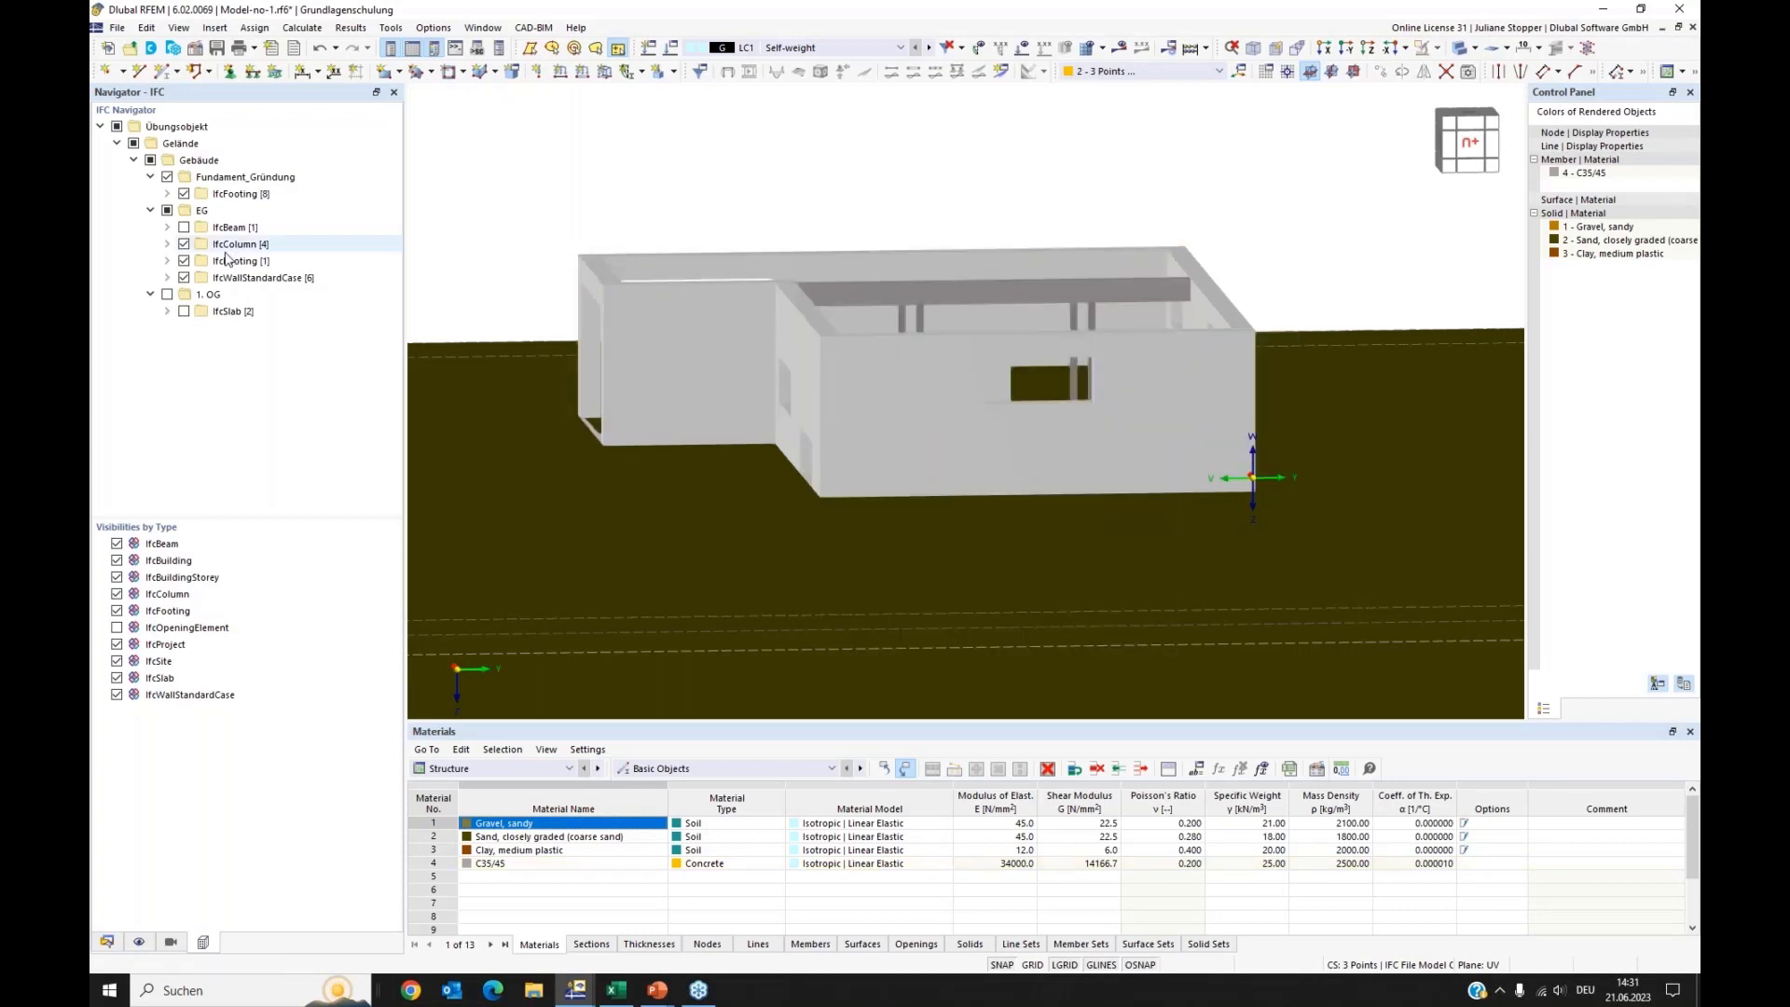
Step: Expand the IfcWallStandardCase group of the EG storey and view the conversion options for its walls
left_click(167, 277)
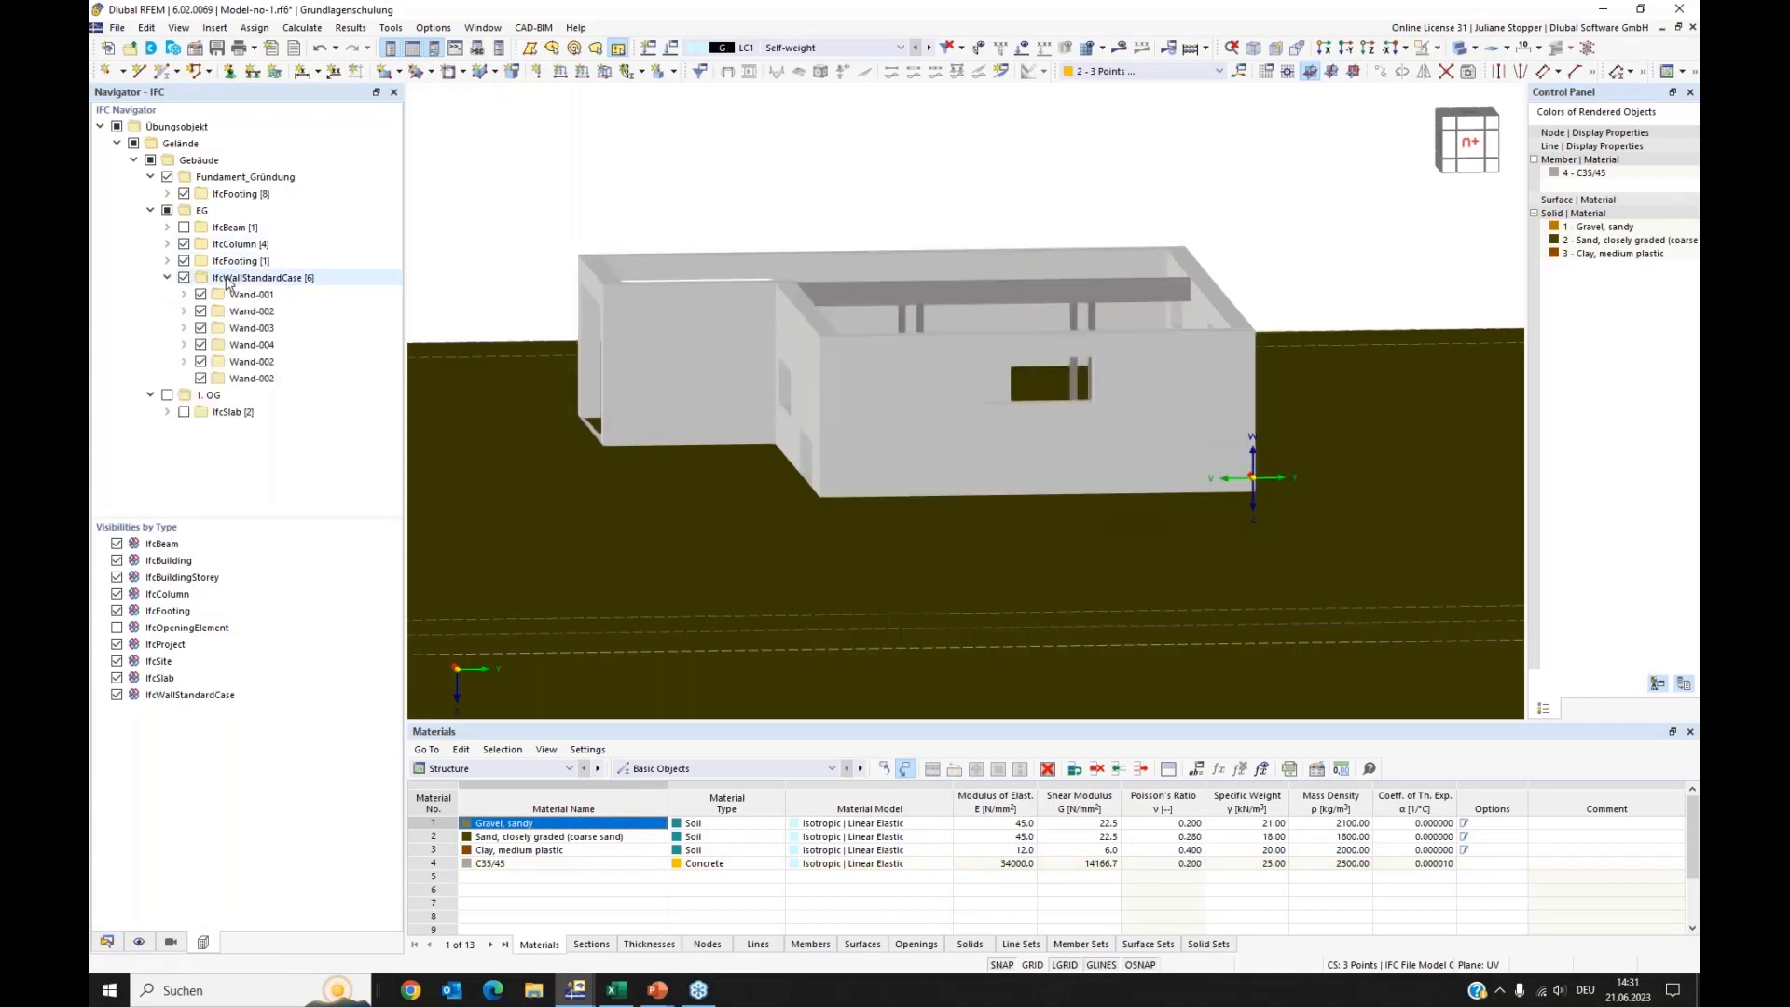
right_click(227, 283)
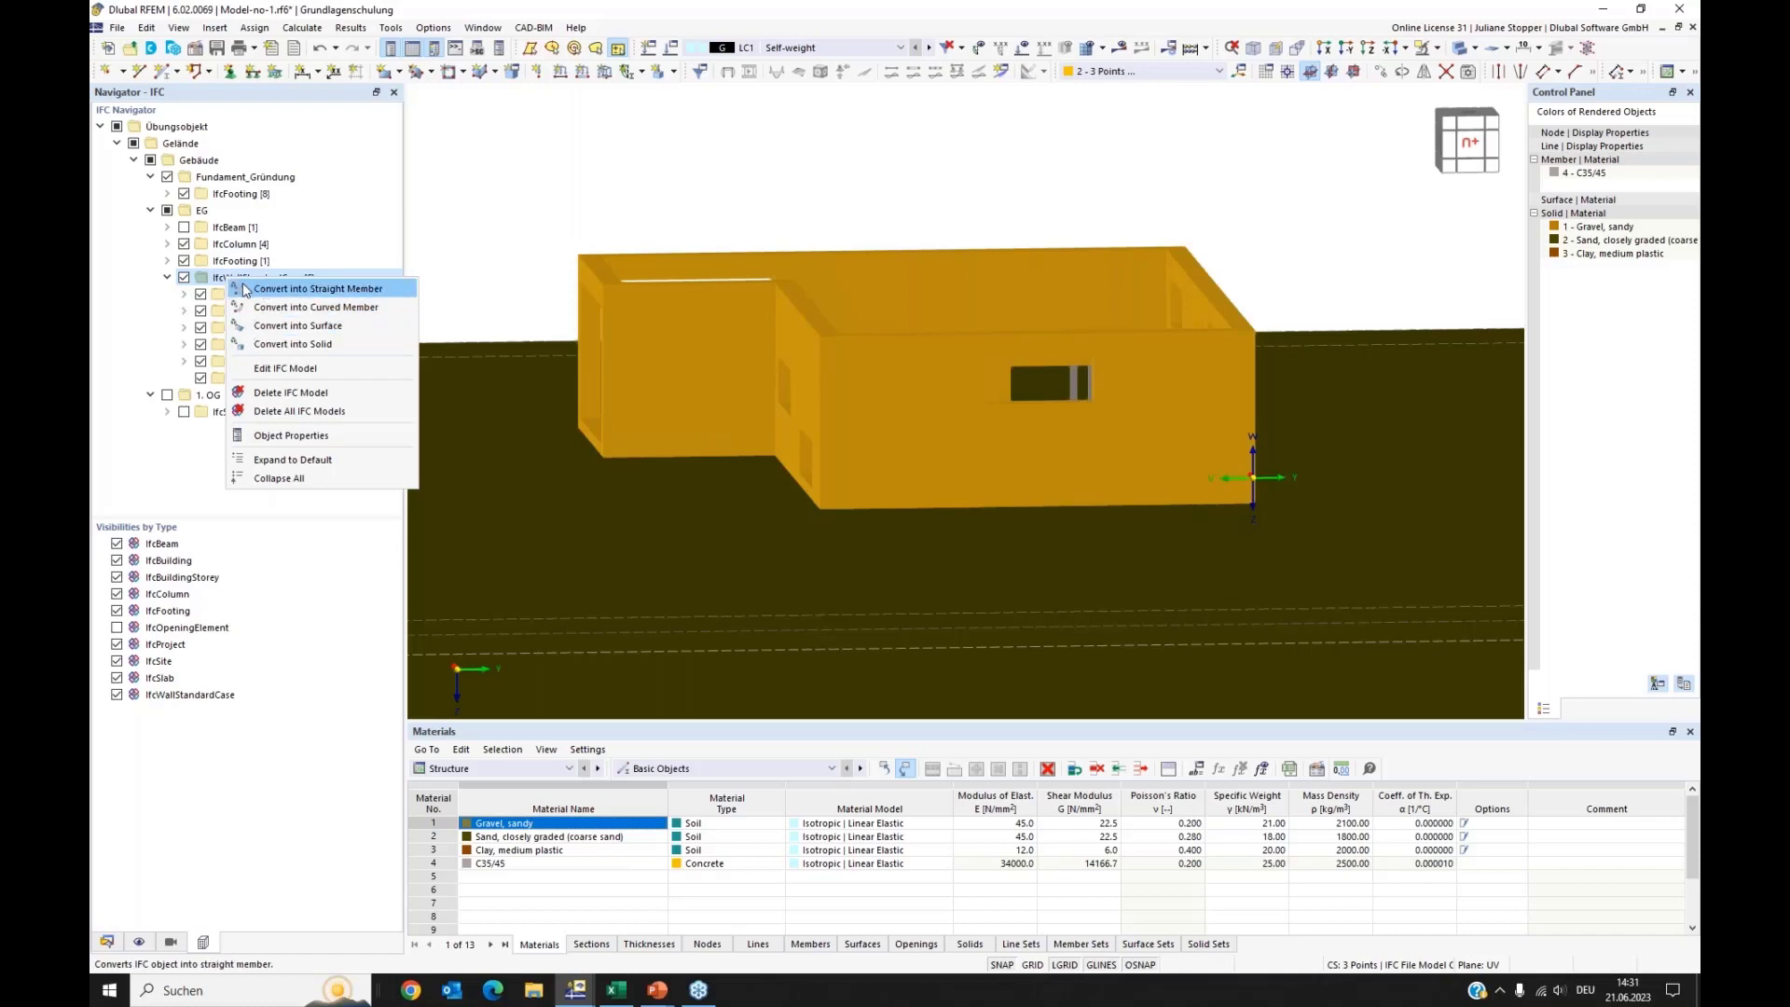
left_click(522, 211)
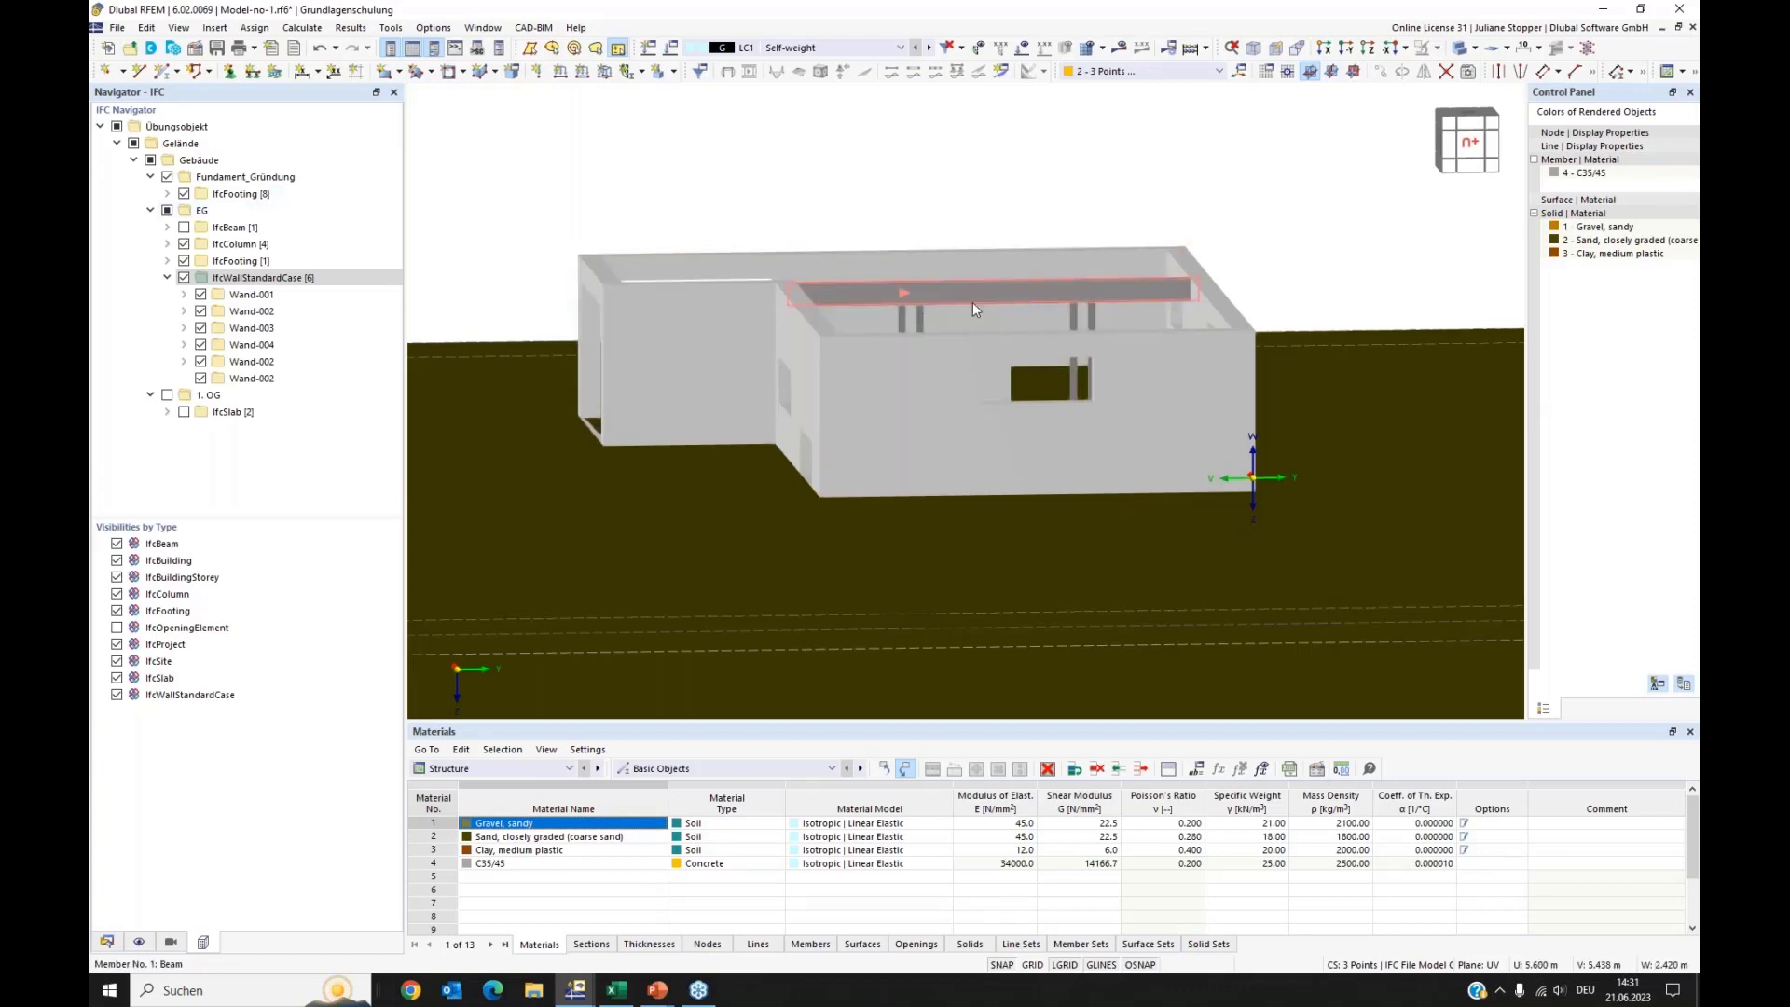
Step: Display the model in transparent mode and convert the two front IFC columns beneath the beam into straight members
scroll(972, 303, "up", 1)
middle_click_drag(990, 313, 985, 317)
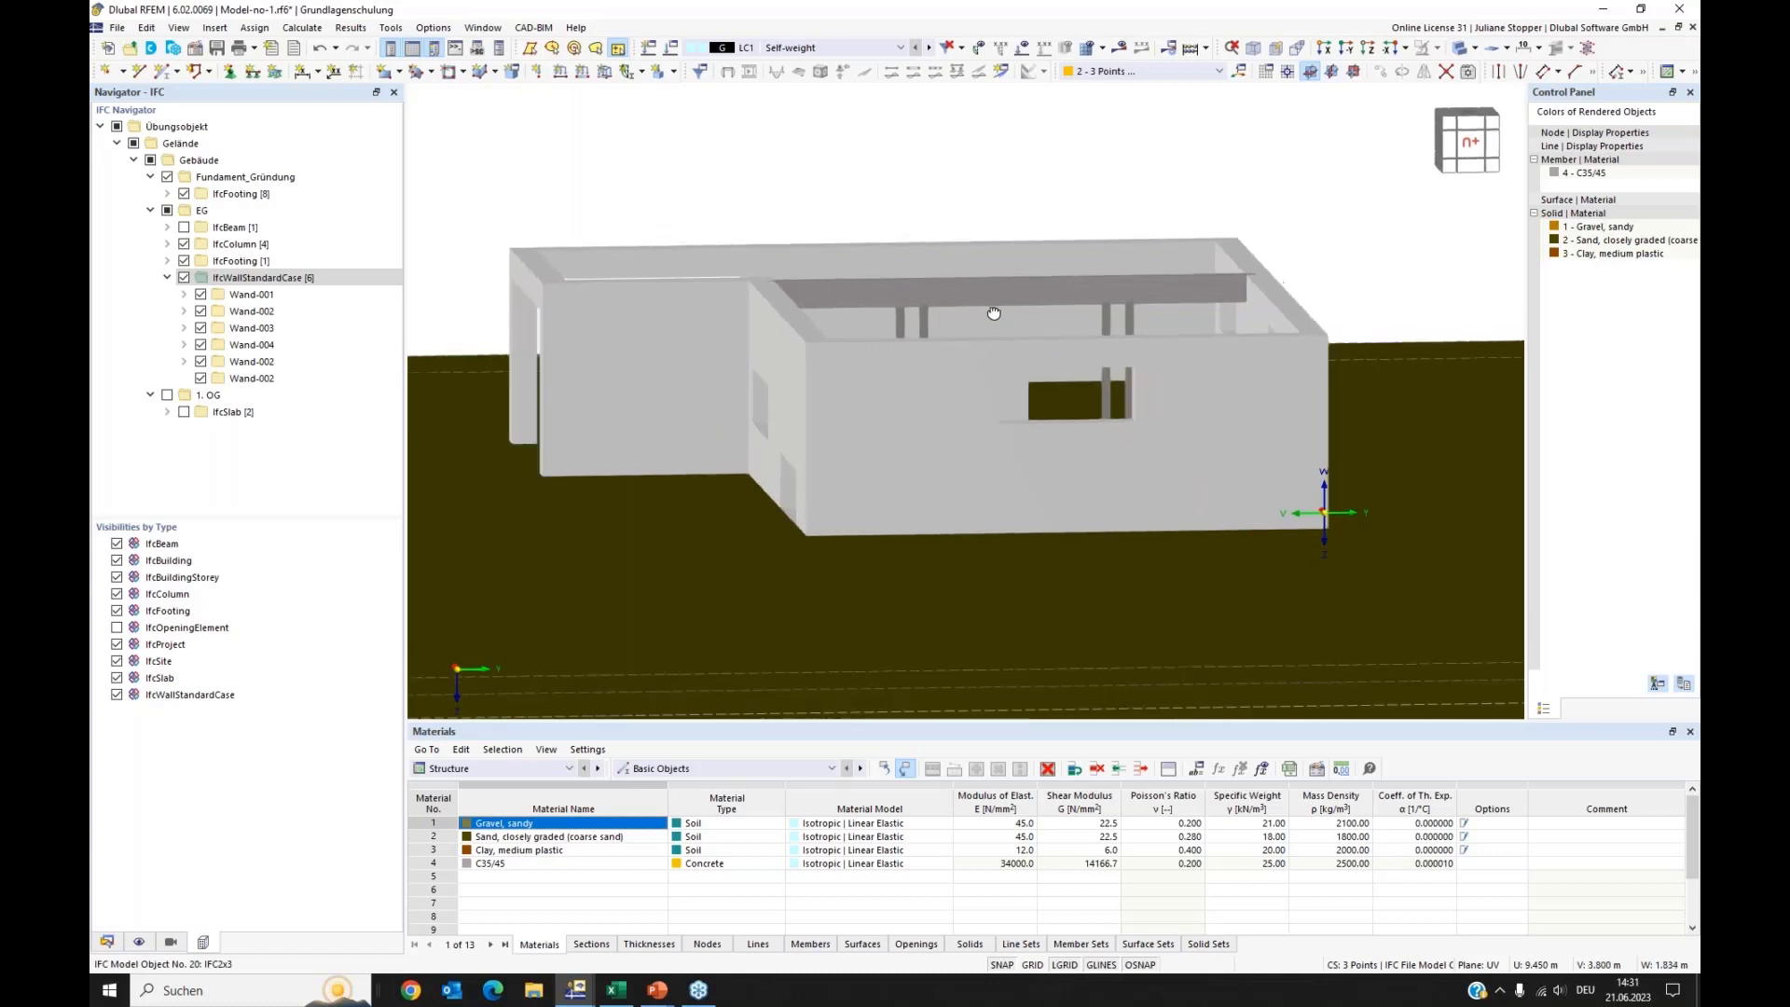
left_click(1461, 53)
left_click(1461, 53)
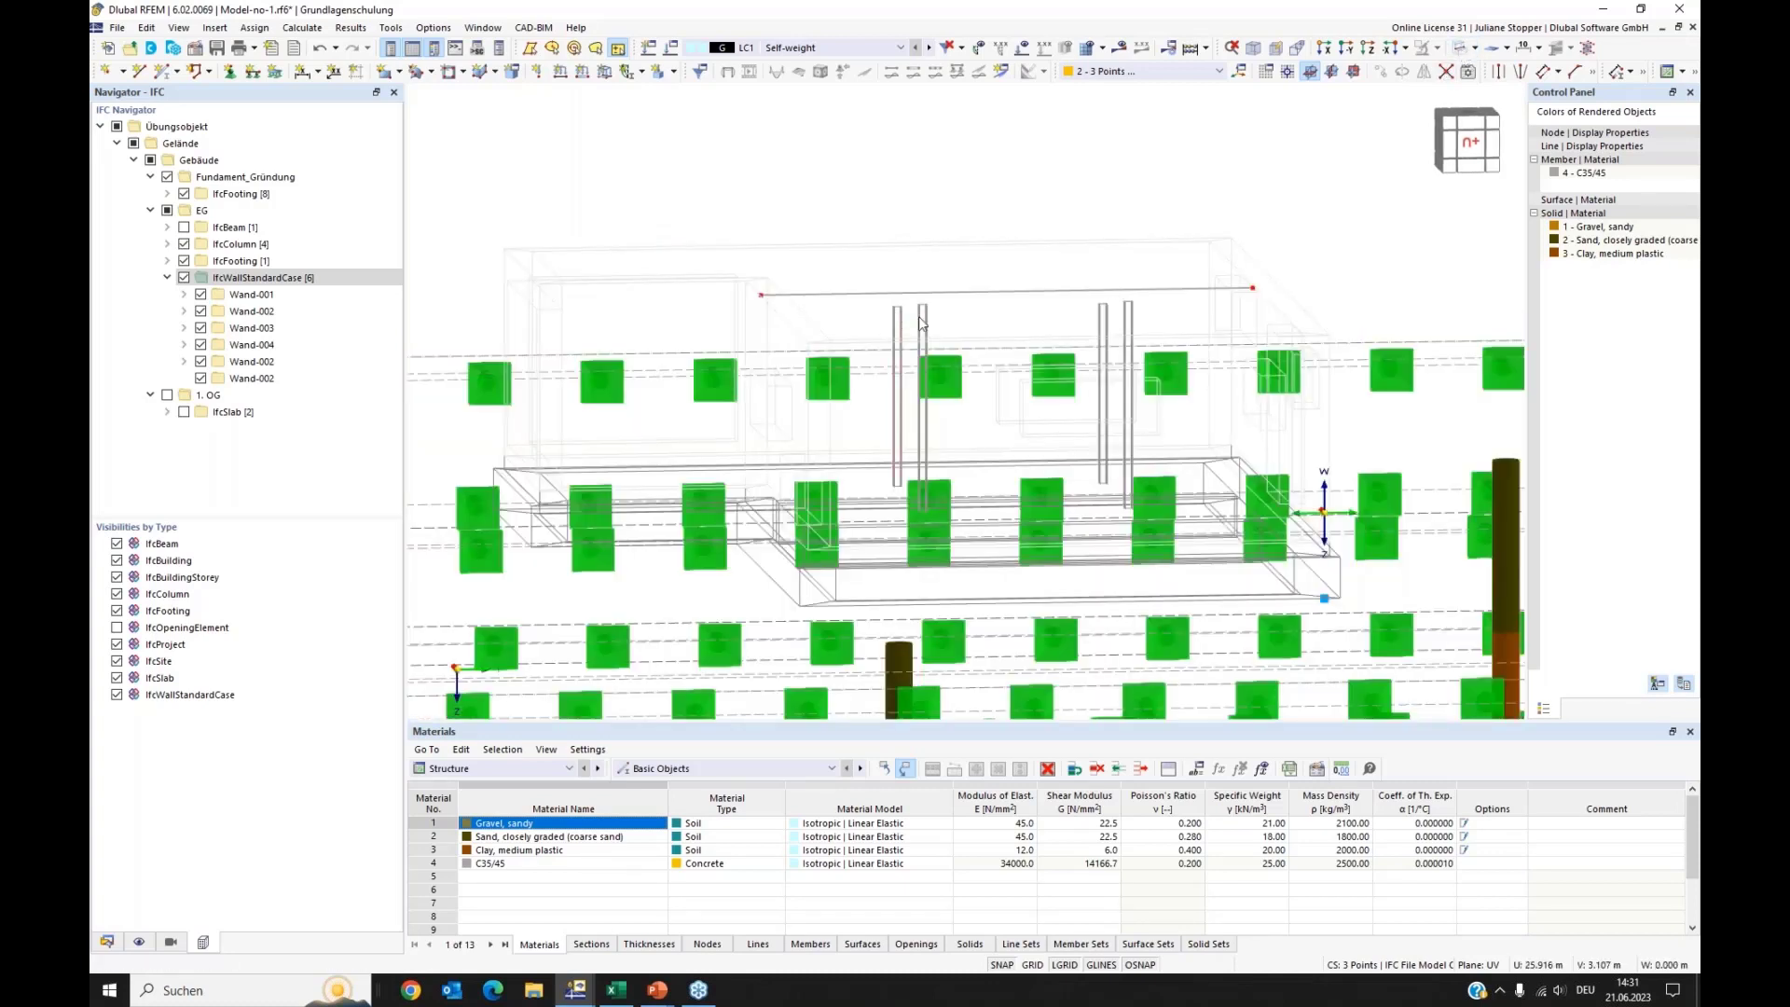
middle_click_drag(947, 292, 943, 292, "ctrl")
left_click(1466, 72)
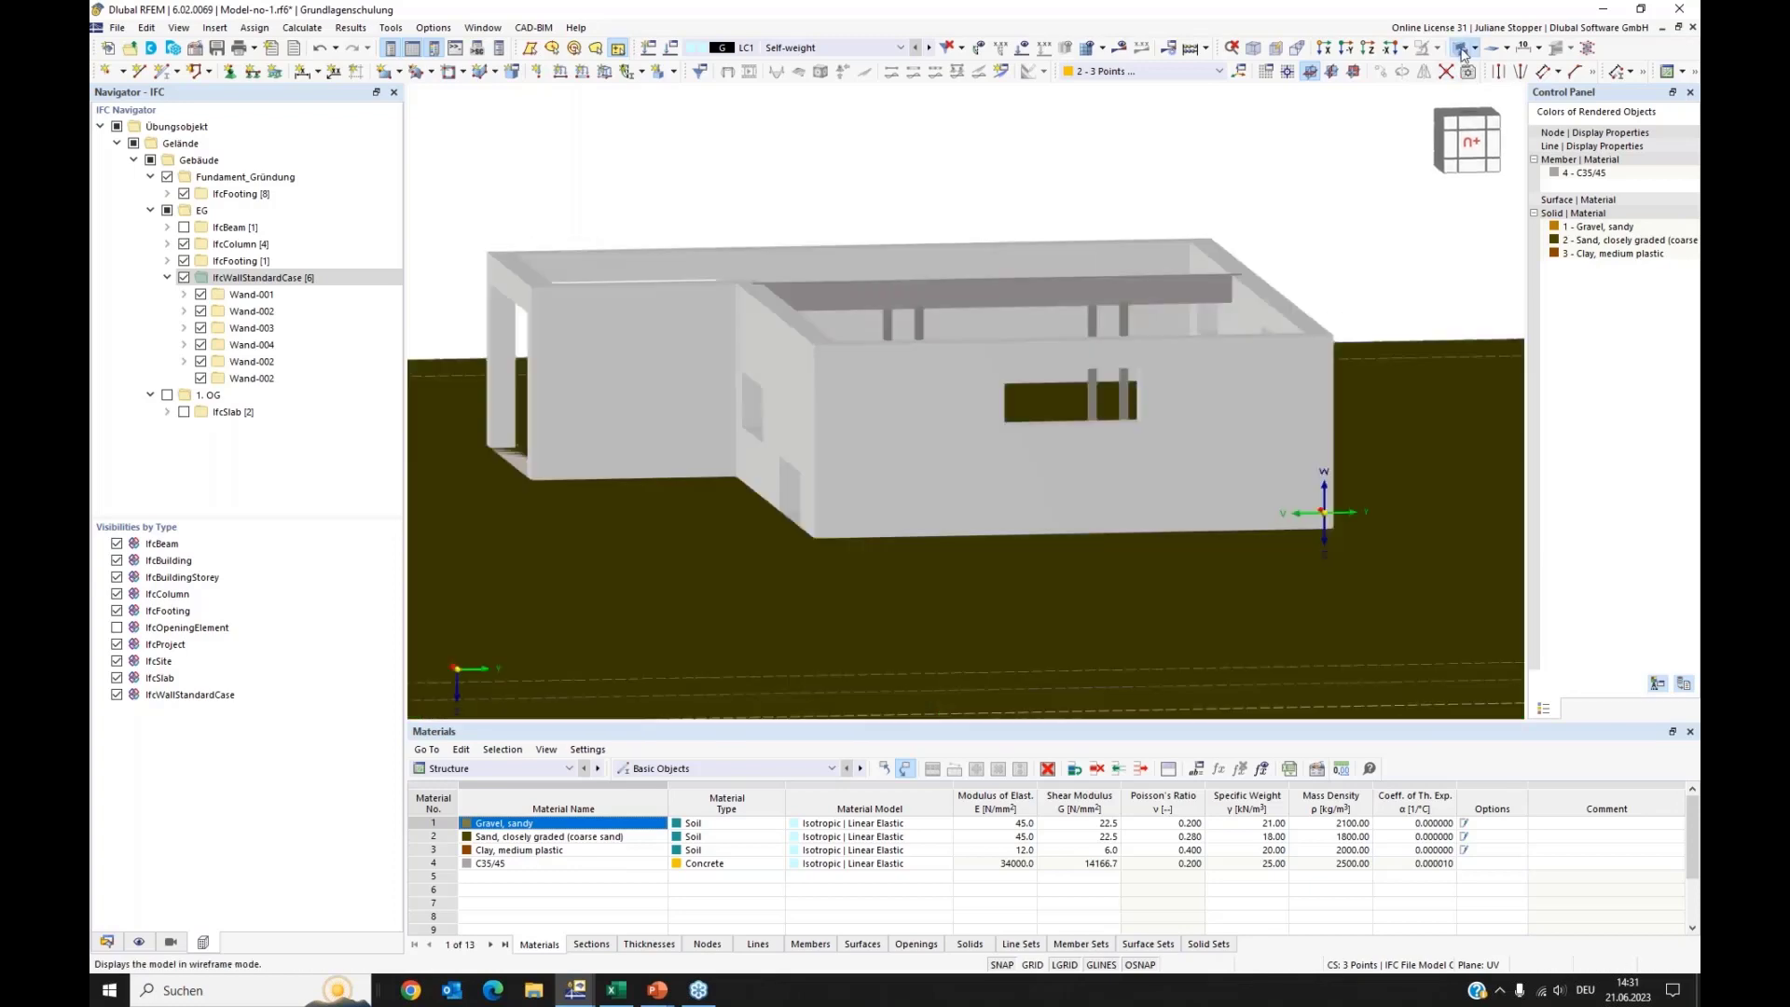
left_click(1465, 72)
scroll(961, 317, "up", 3)
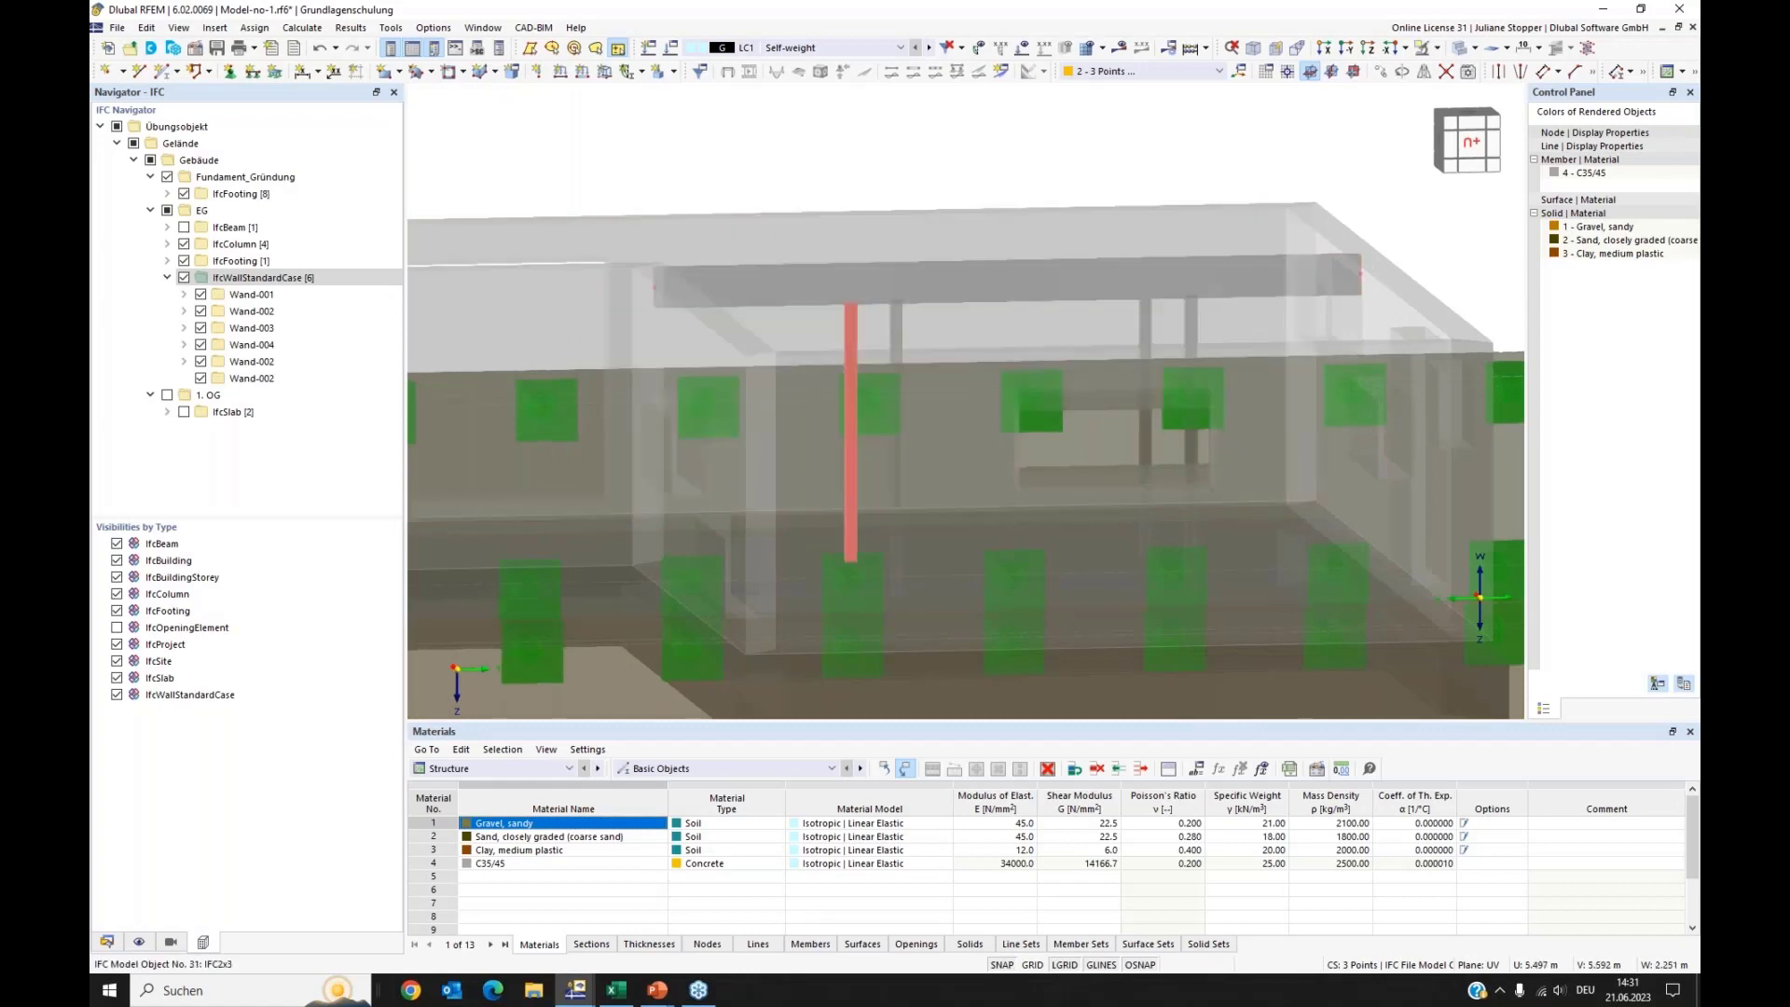
left_click(848, 317)
right_click(1146, 320)
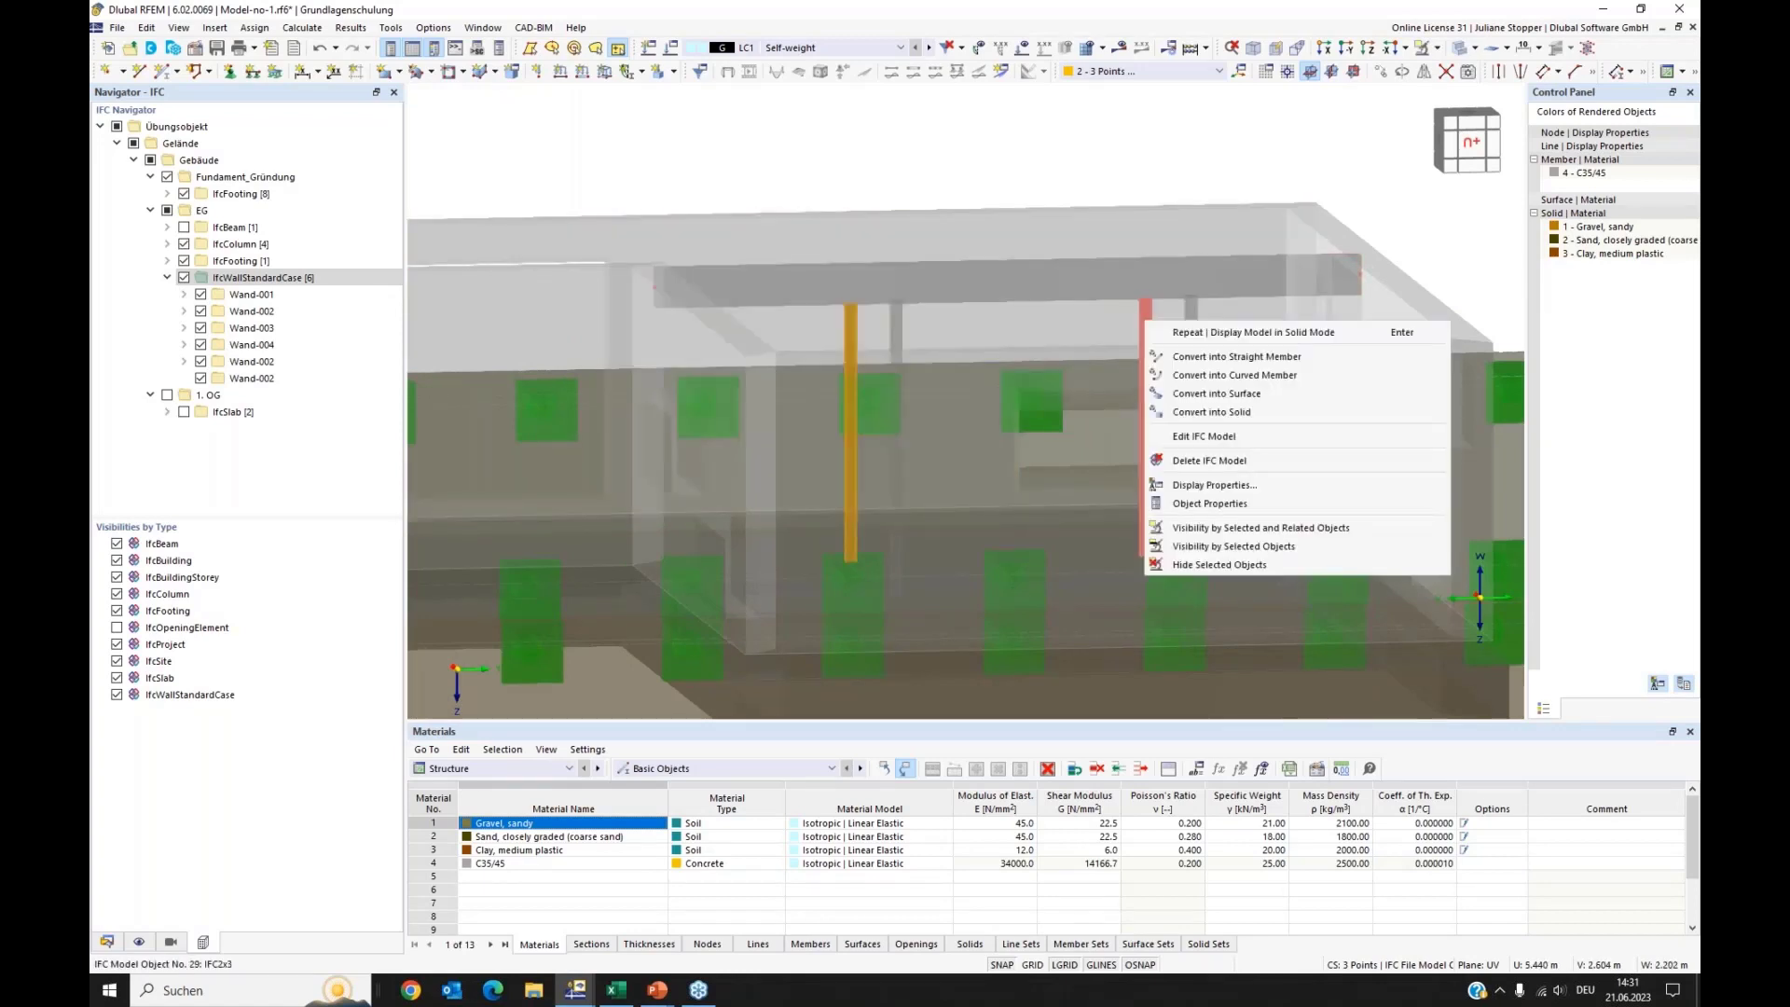
left_click(1187, 356)
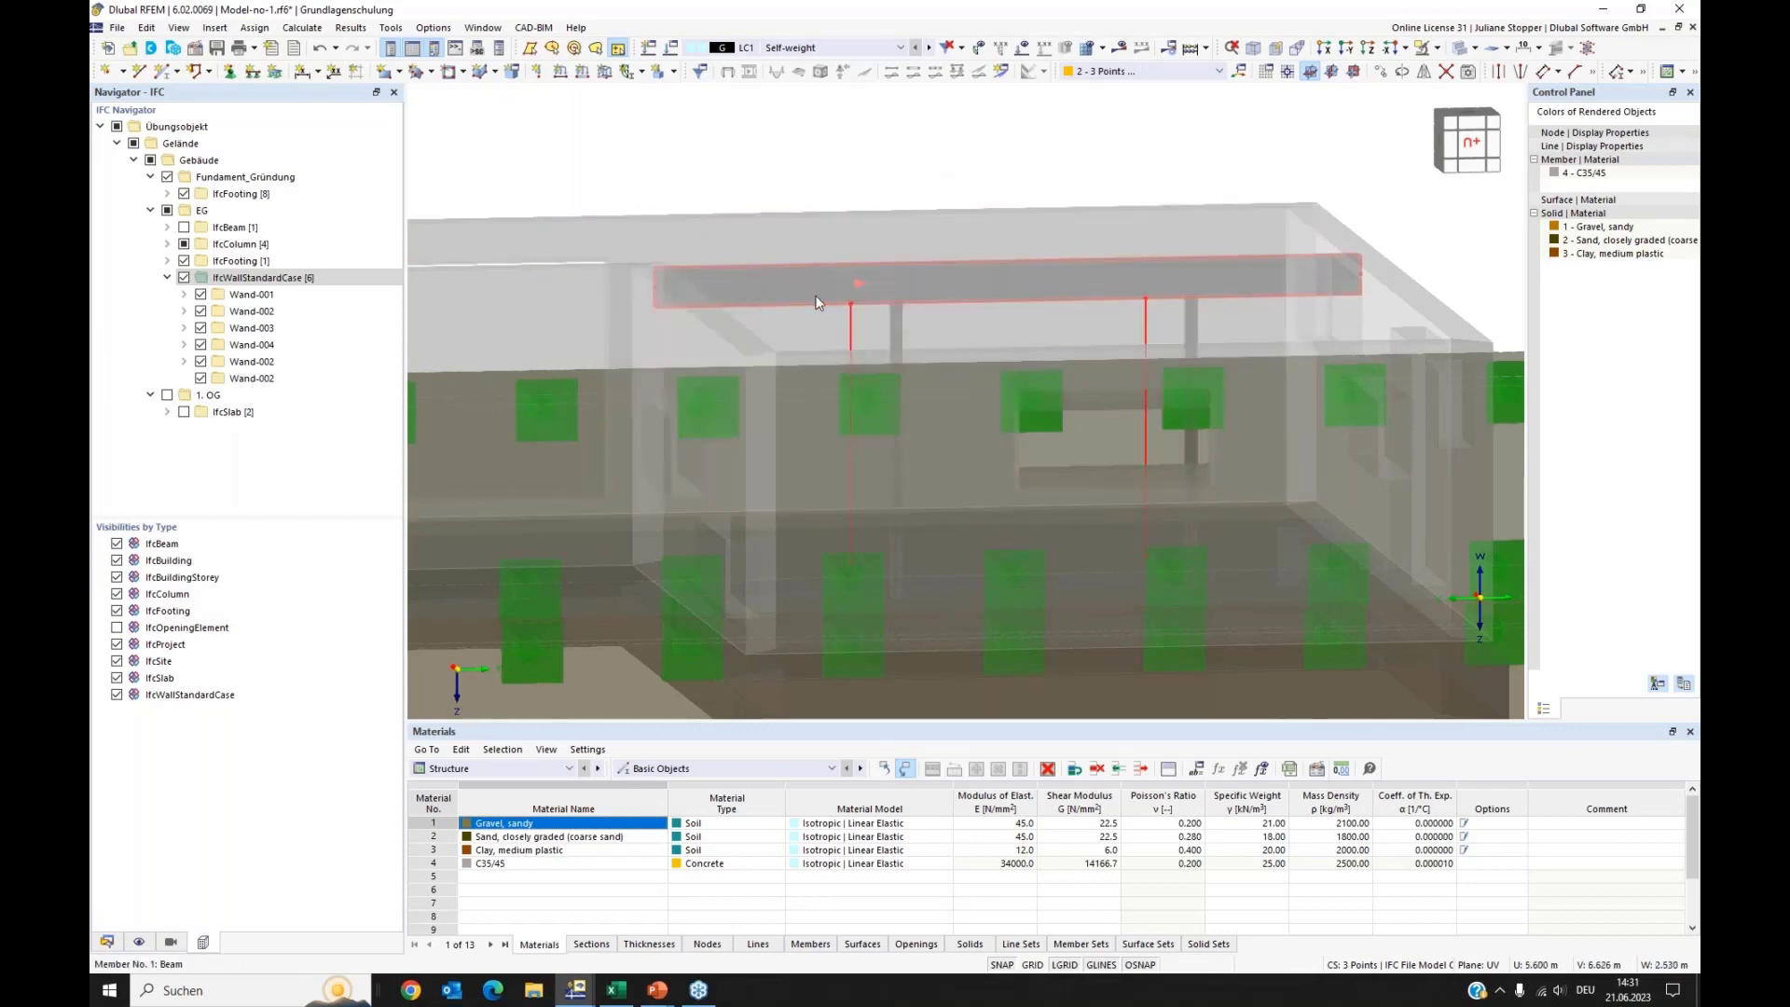
Step: Hide the entire Übungsobjekt IFC model and display the converted beam and column members in wireframe
left_click(1459, 51)
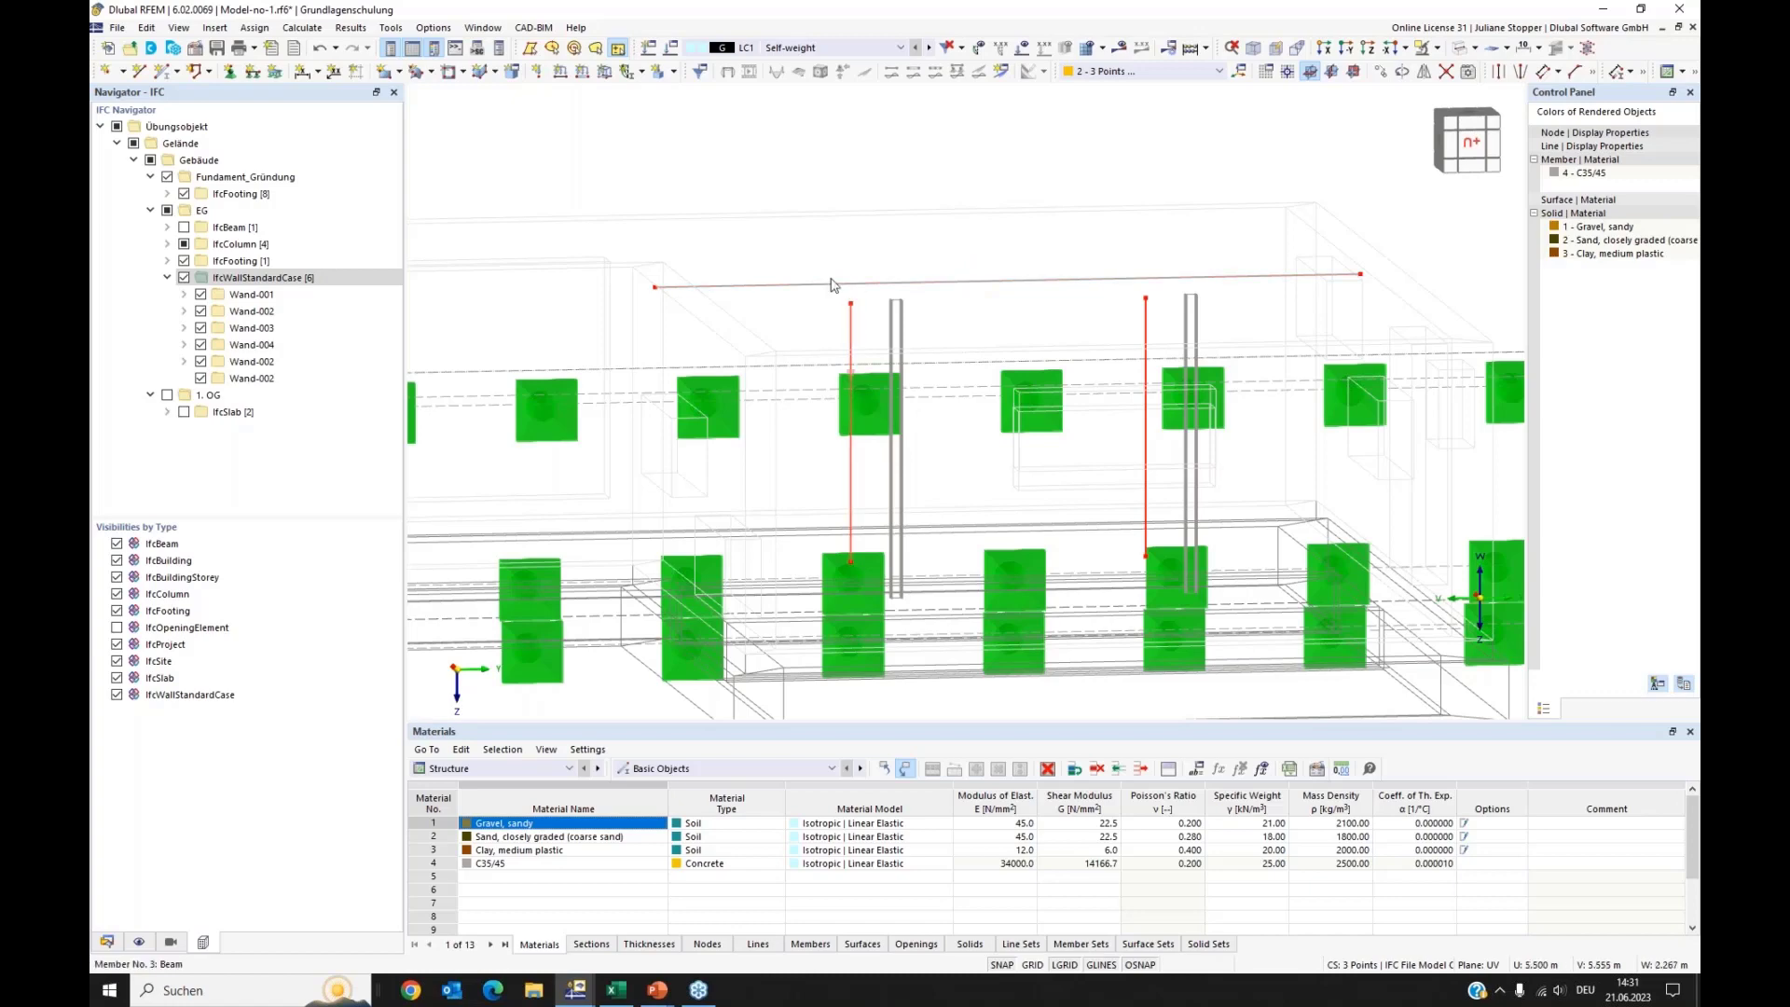
left_click(116, 127)
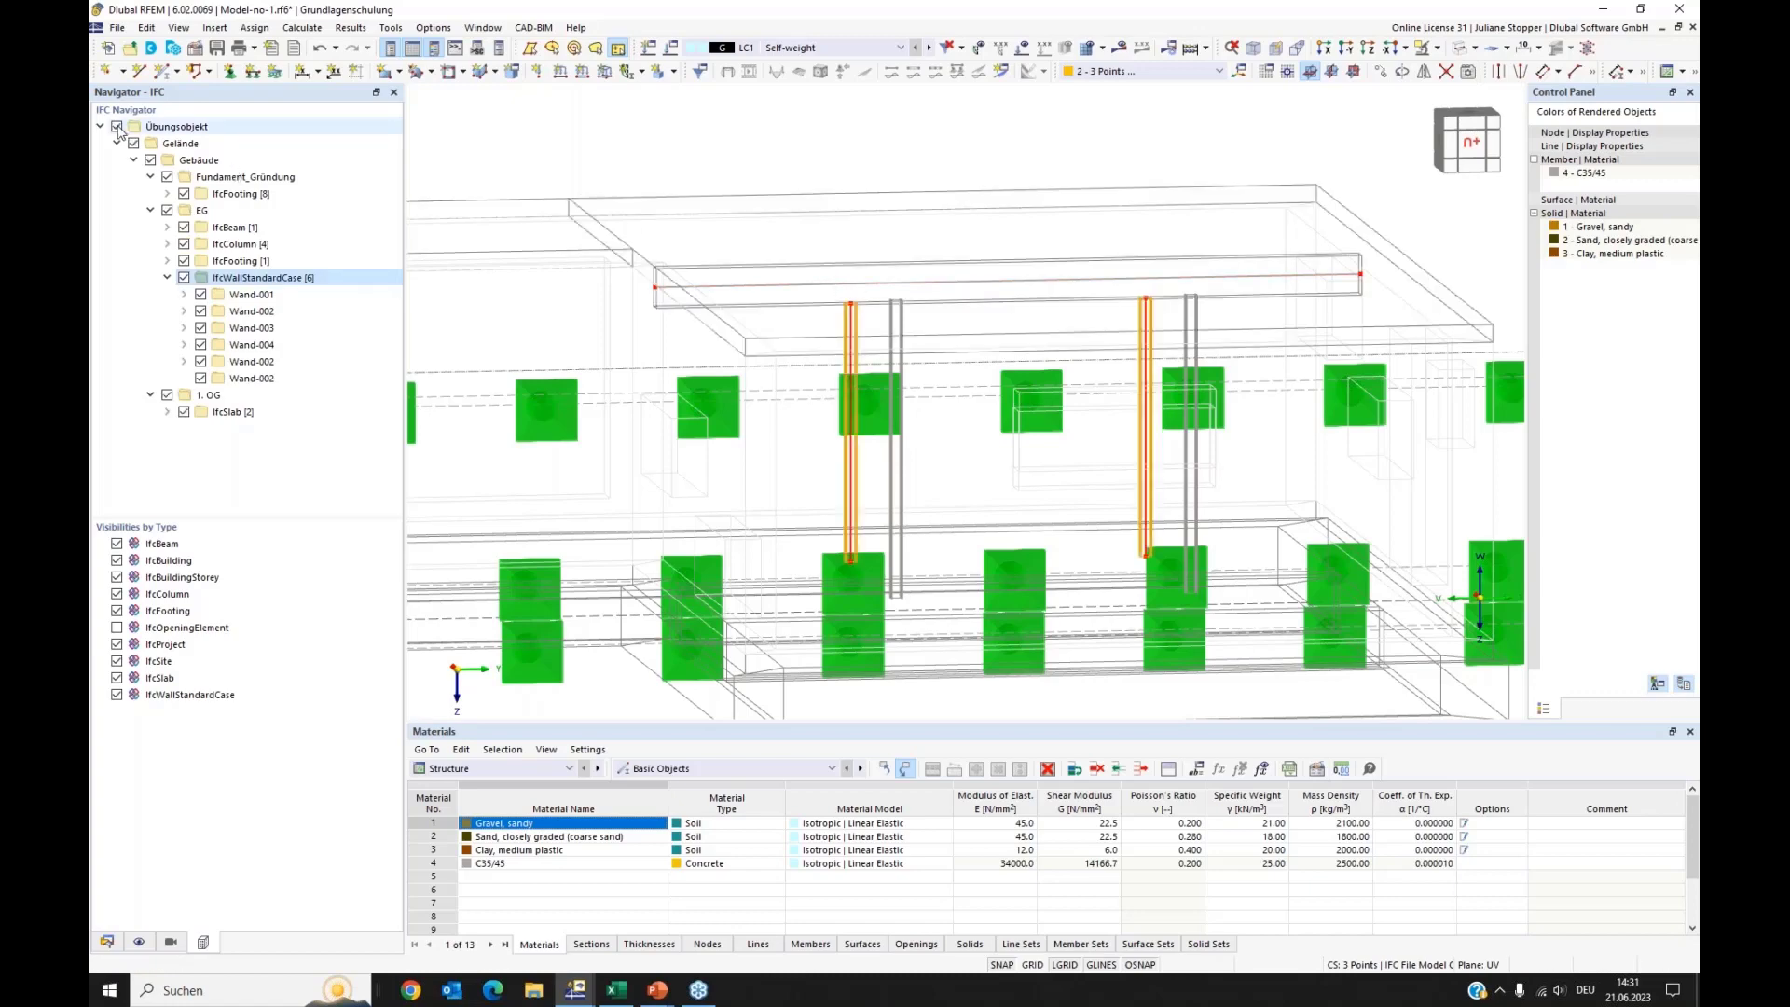
middle_click_drag(798, 448, 806, 457, "ctrl")
scroll(806, 457, "up", 2)
left_click(1460, 54)
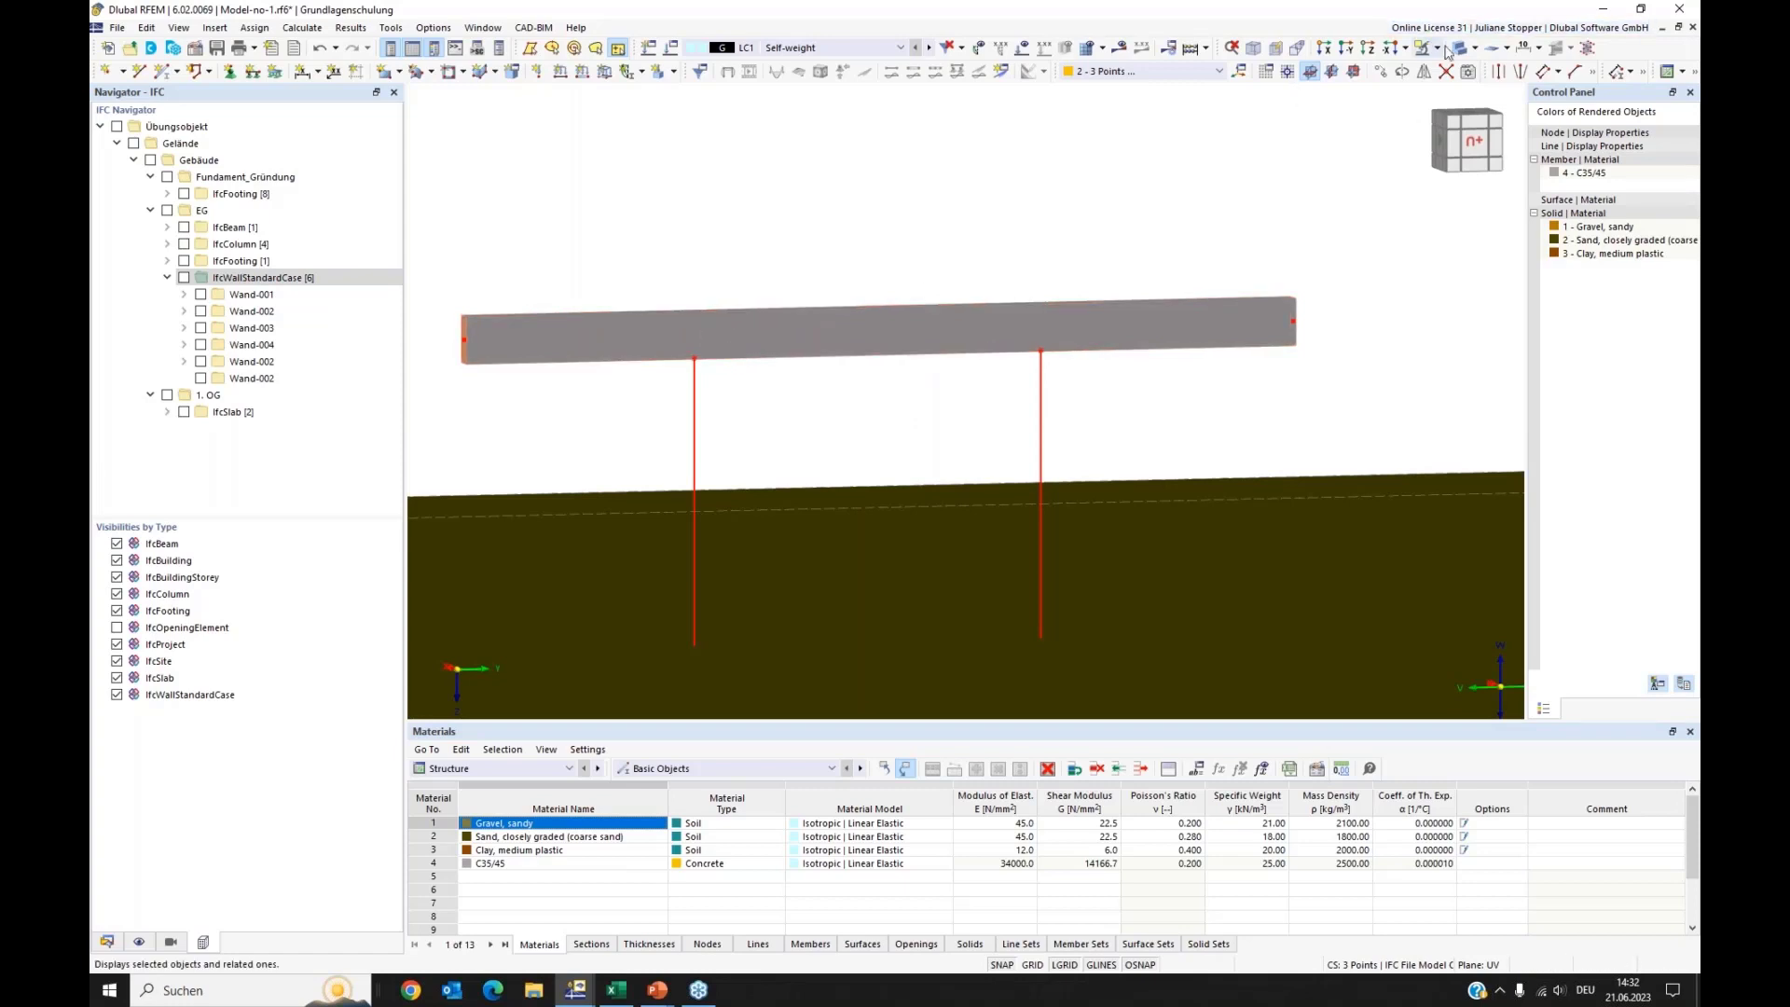
left_click(1460, 52)
left_click(1460, 51)
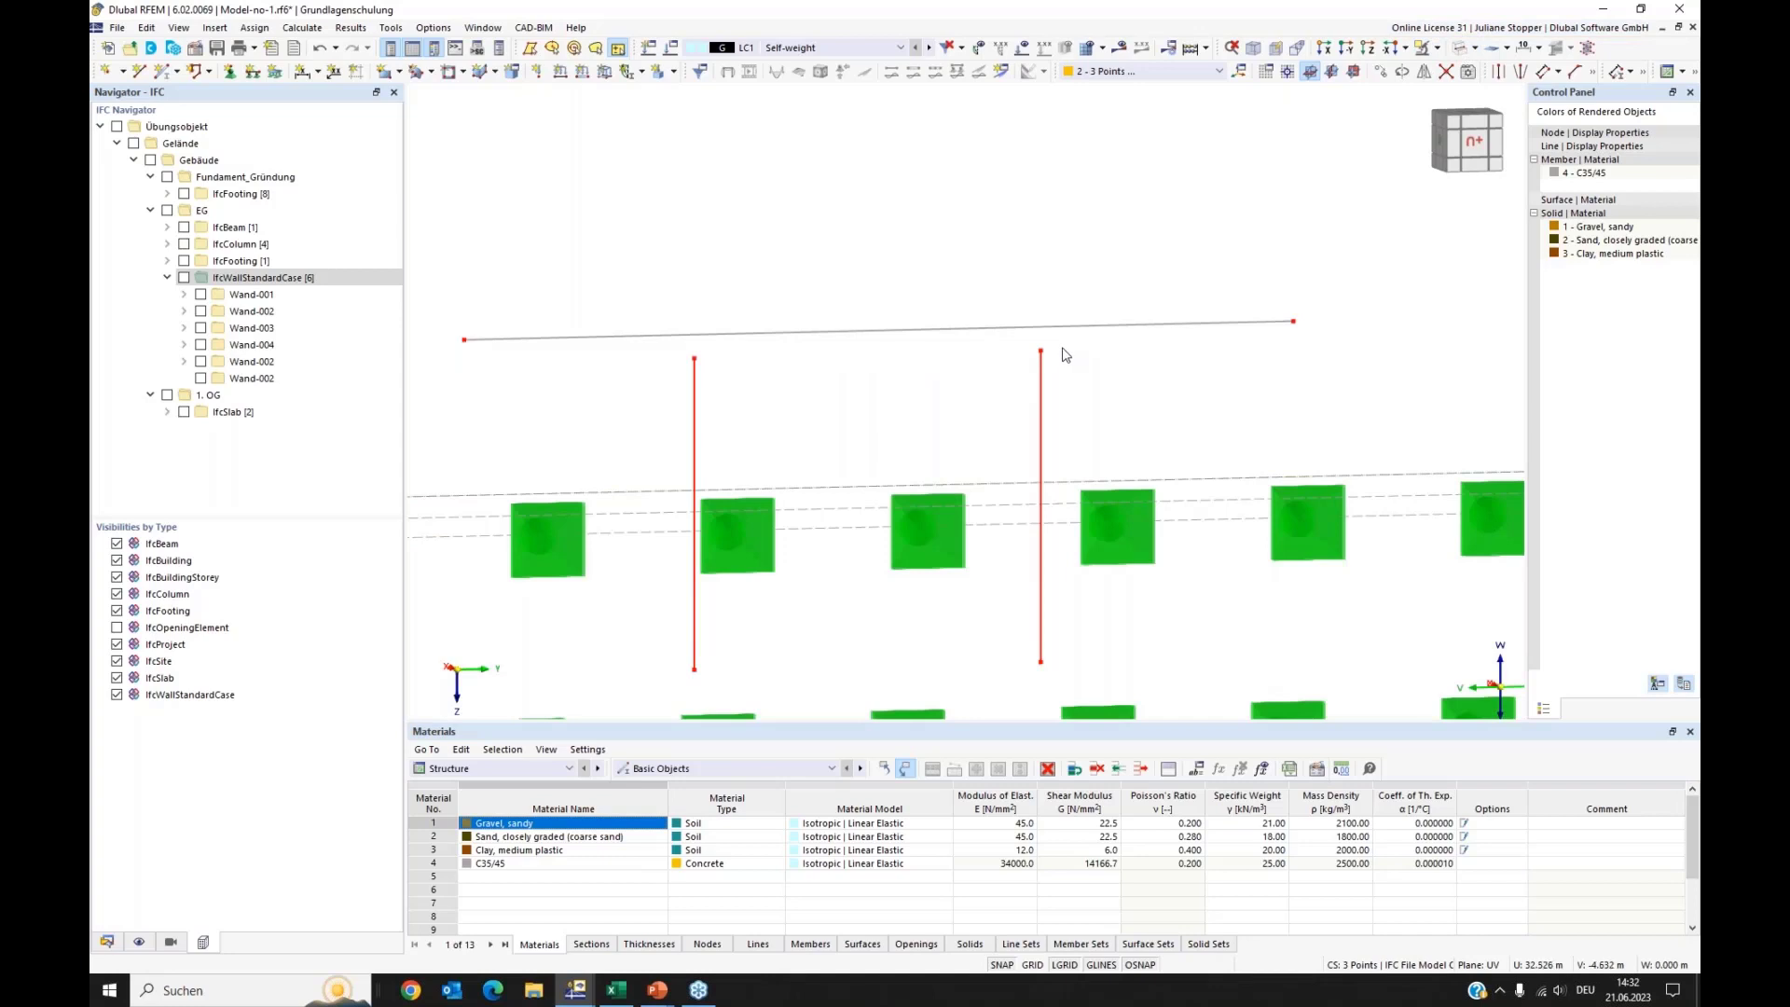
Step: Extend the two column members to the next member/line, with both member sides set to be modified
left_click_drag(1063, 347, 634, 458)
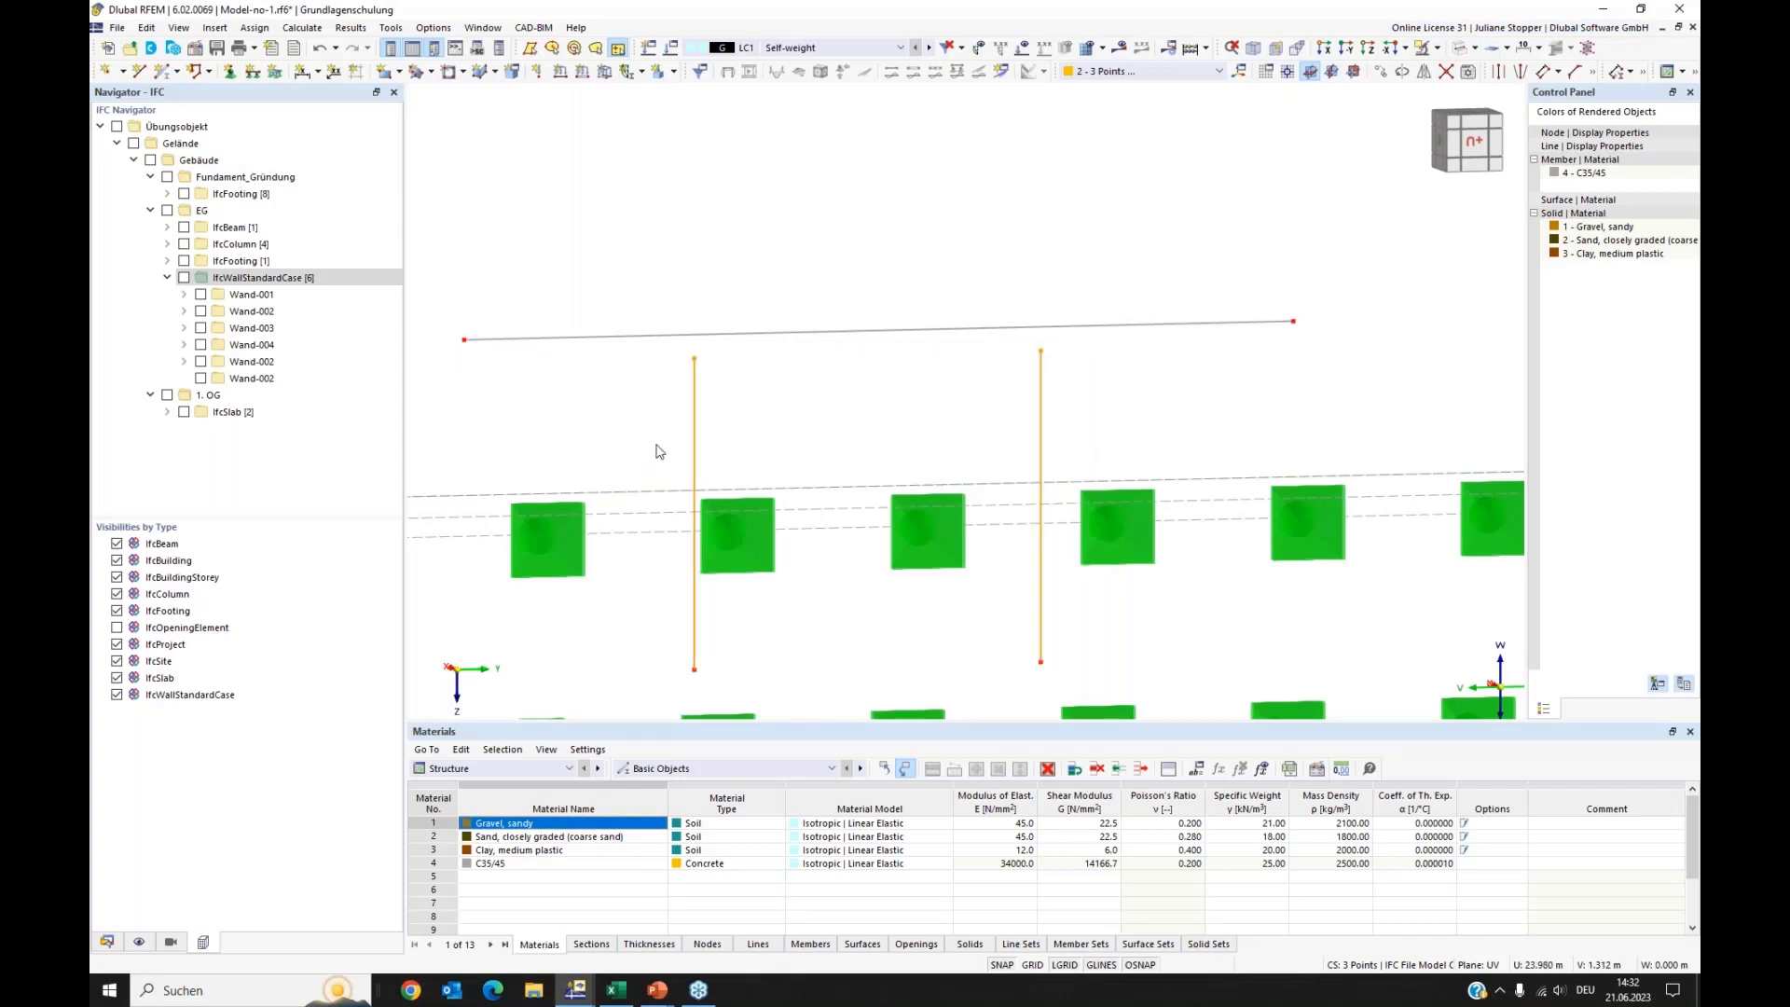
right_click(695, 415)
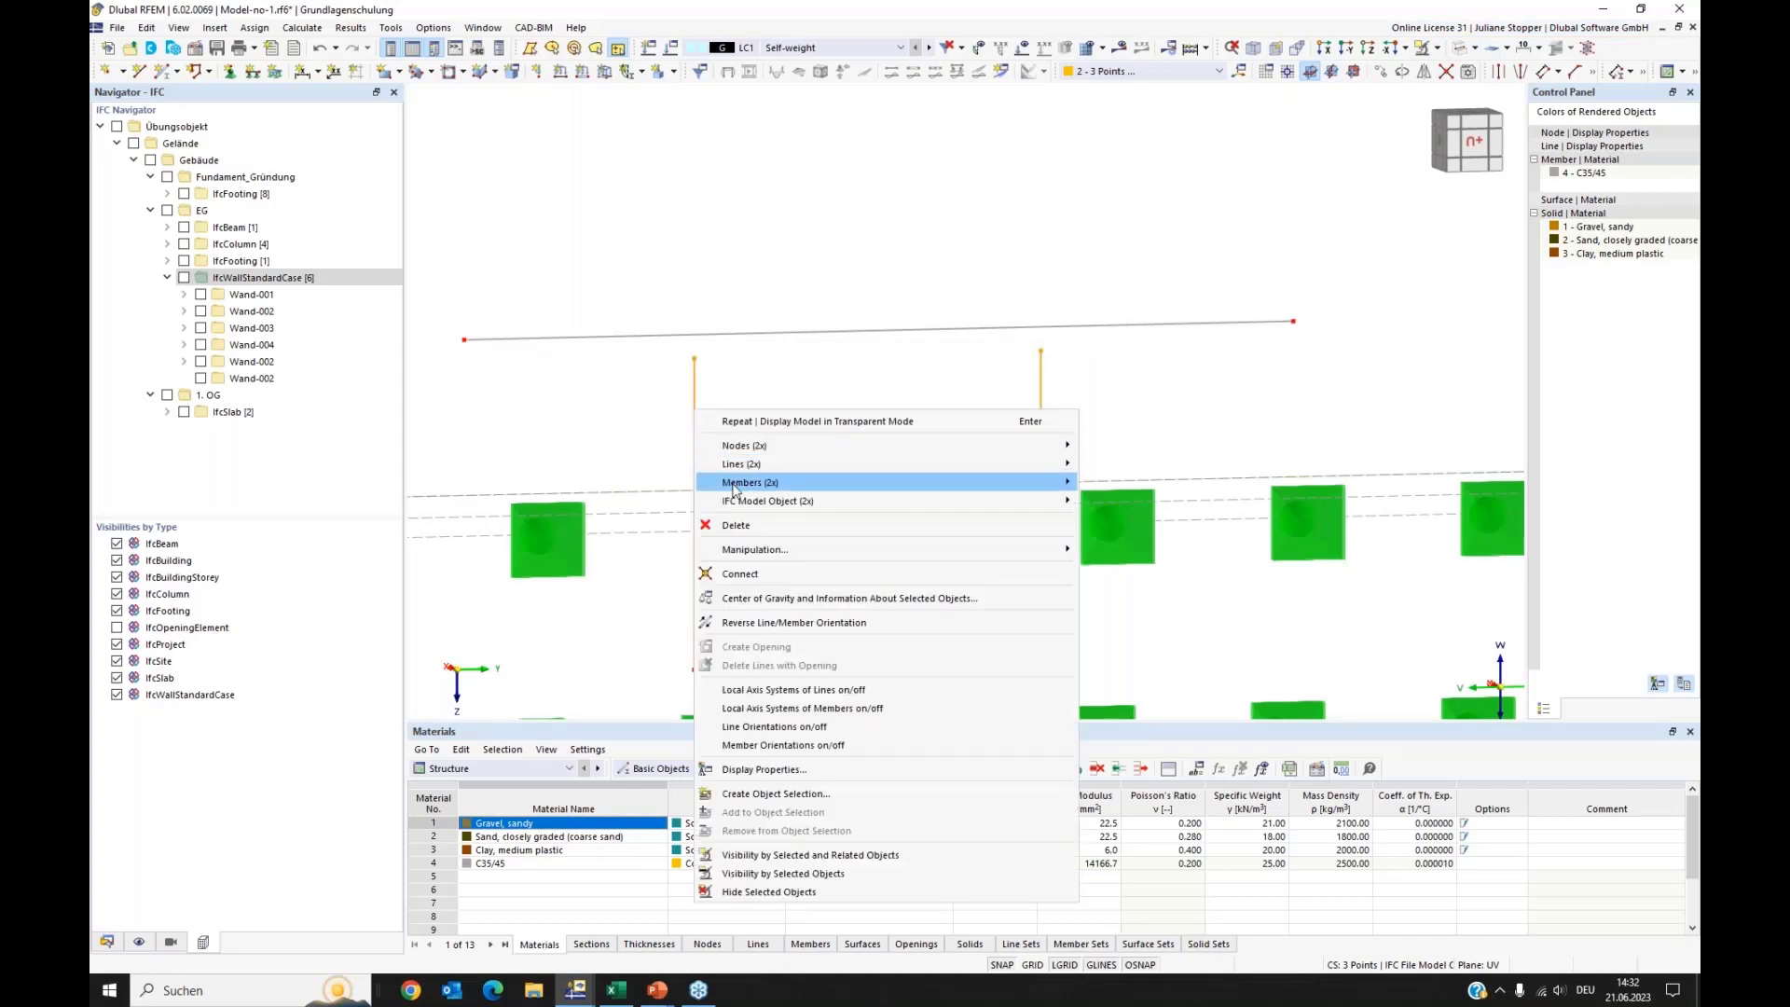
mouse_move(788, 483)
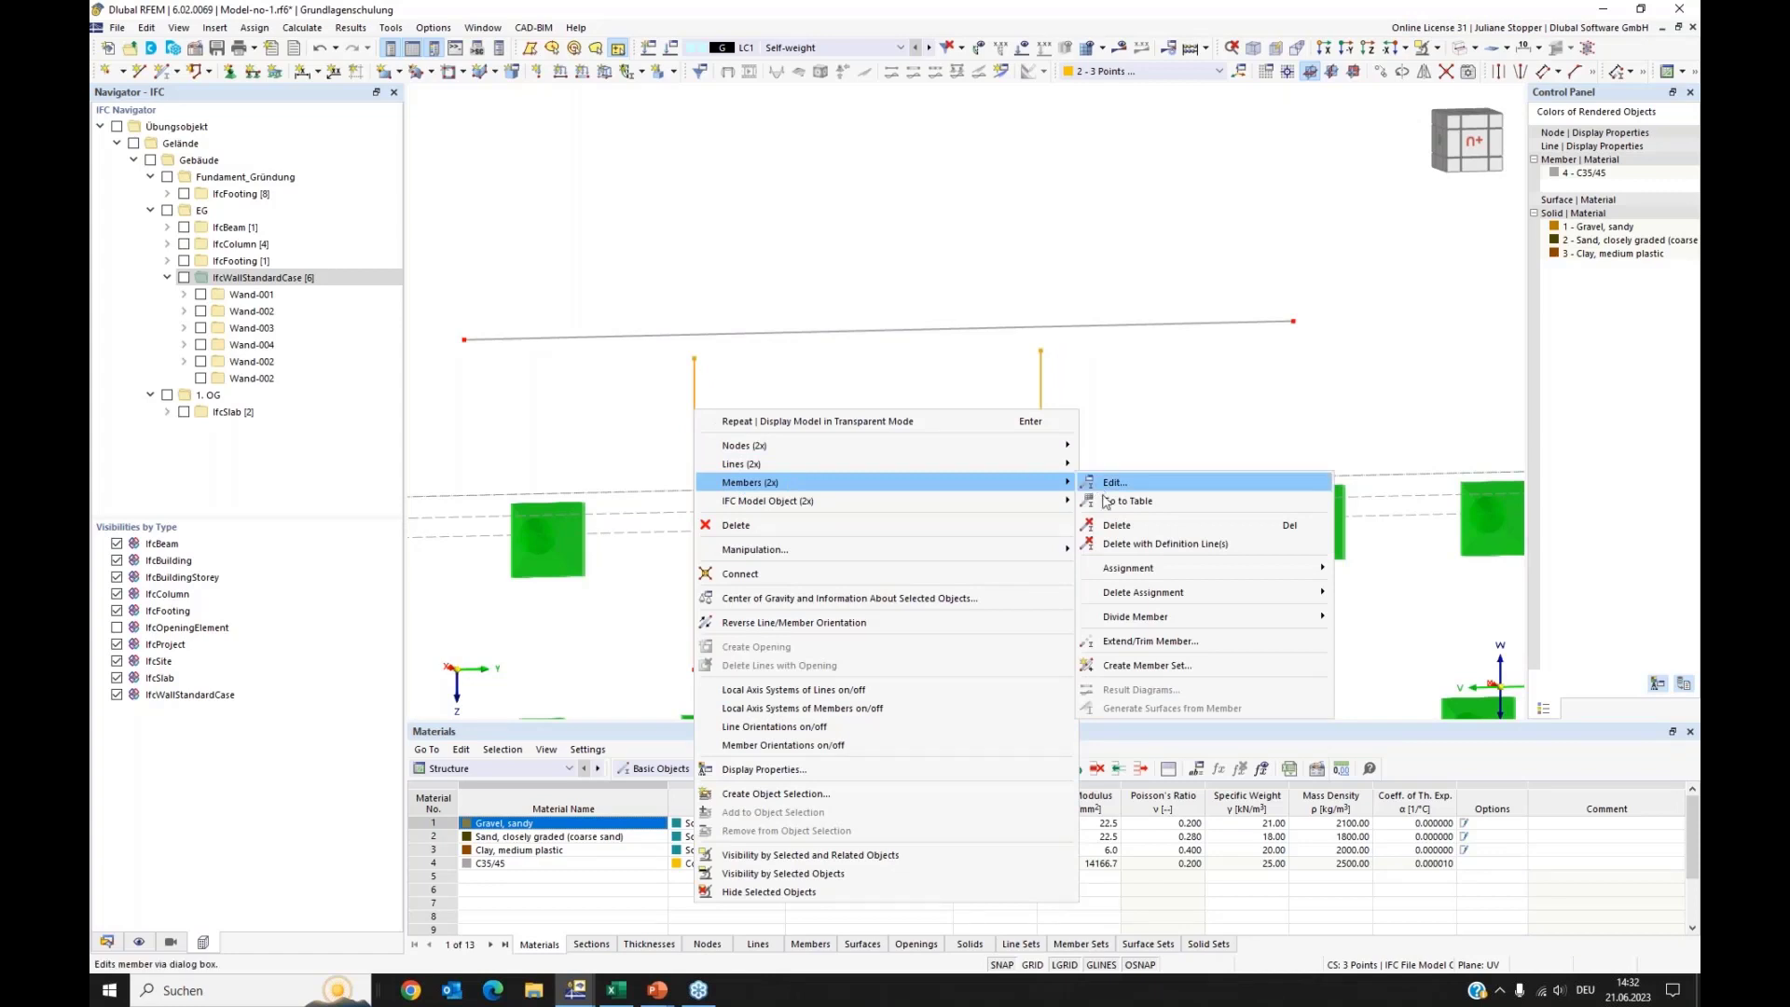
left_click(1149, 642)
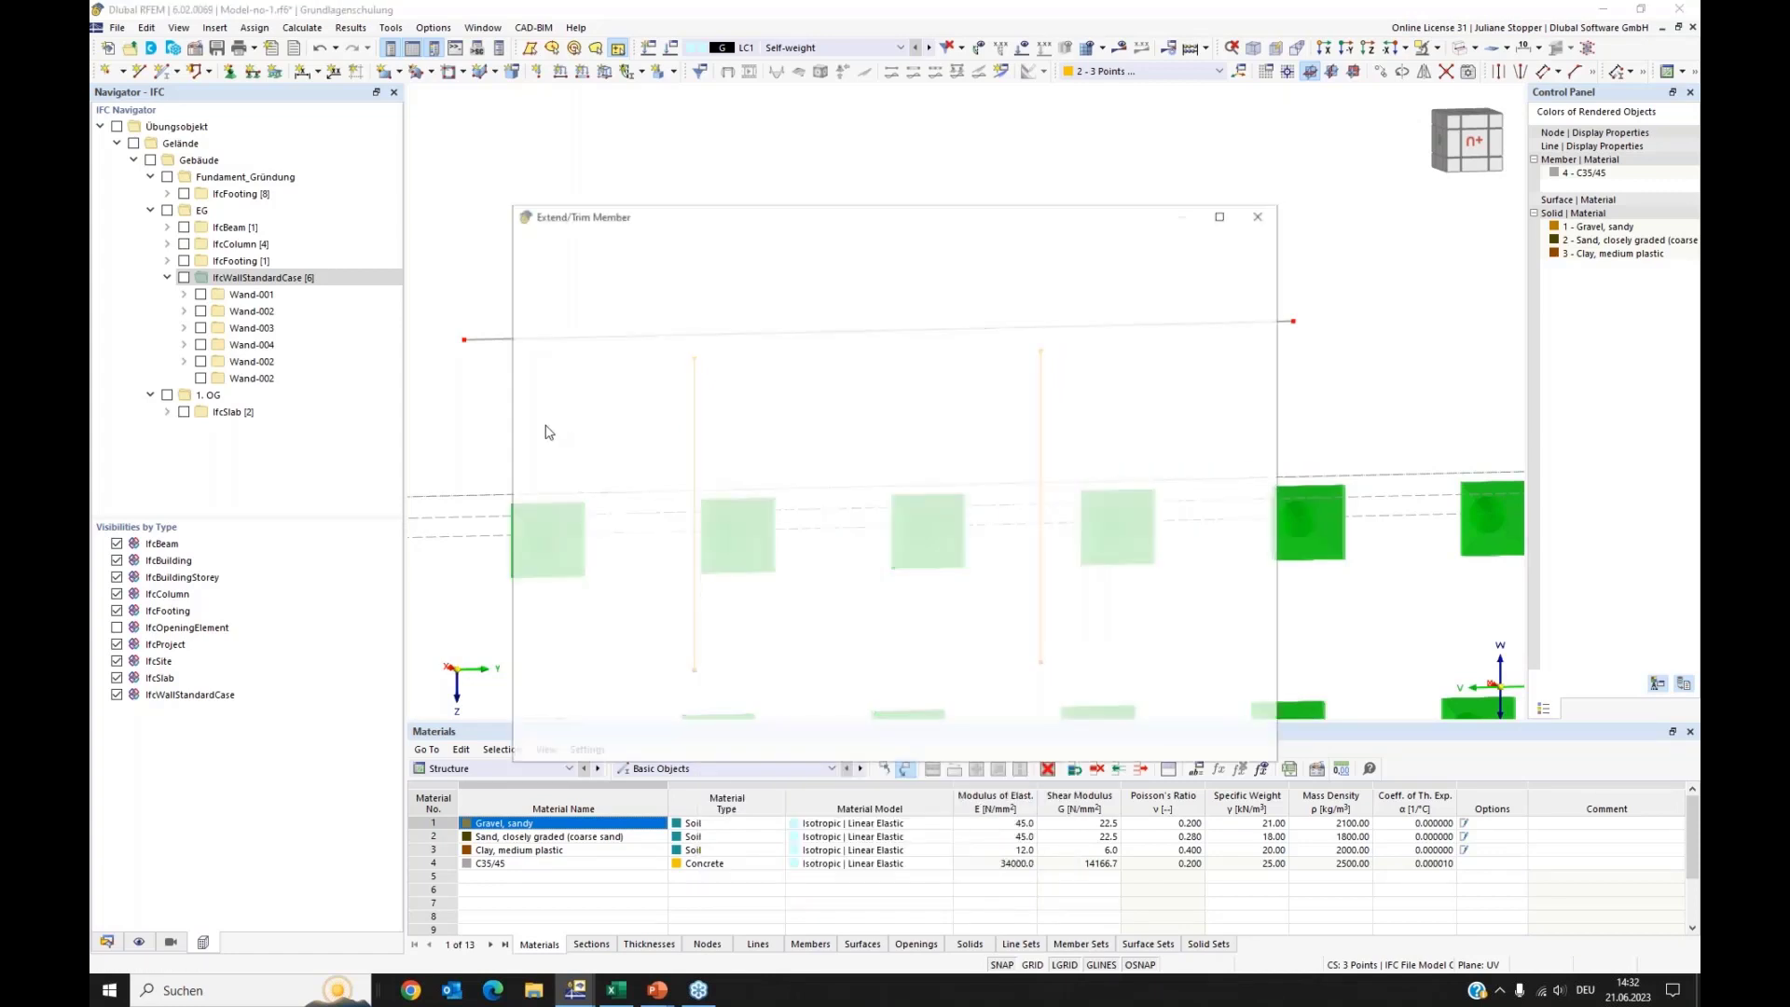
left_click(570, 359)
left_click(596, 400)
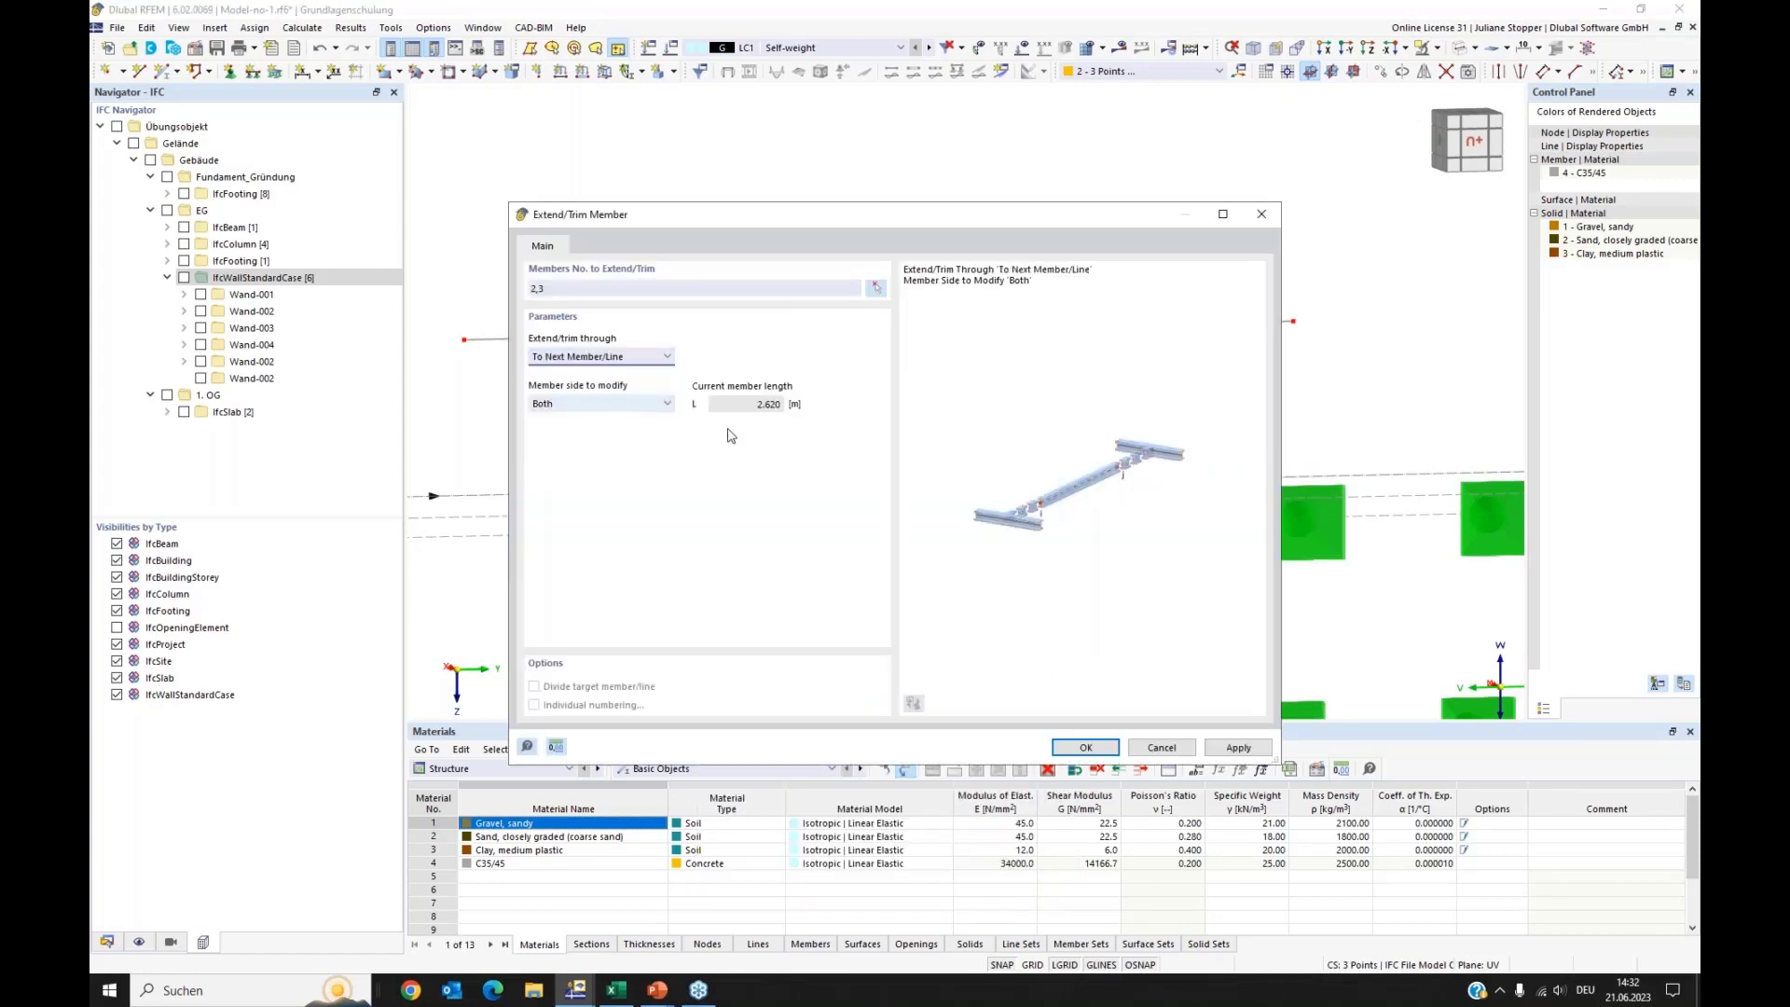
left_click(1086, 747)
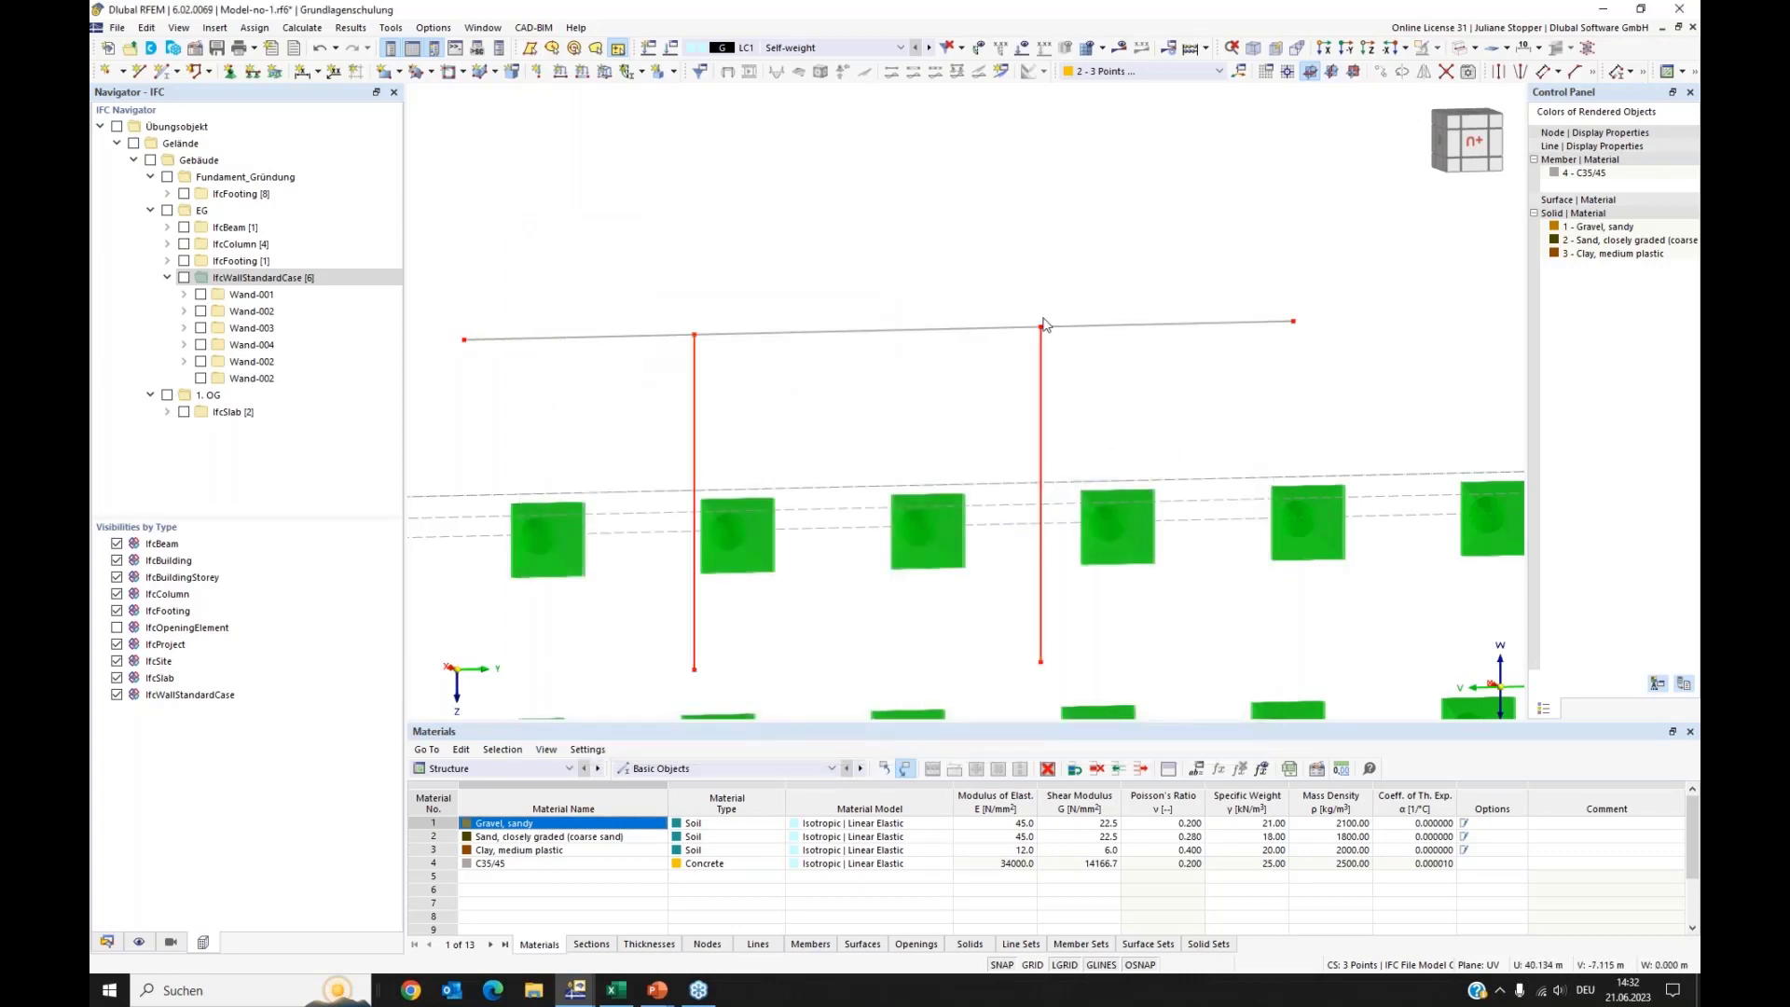
Step: Show the entire Übungsobjekt IFC model again in solid display and view the building on the soil massif
scroll(1215, 216, "down", 2)
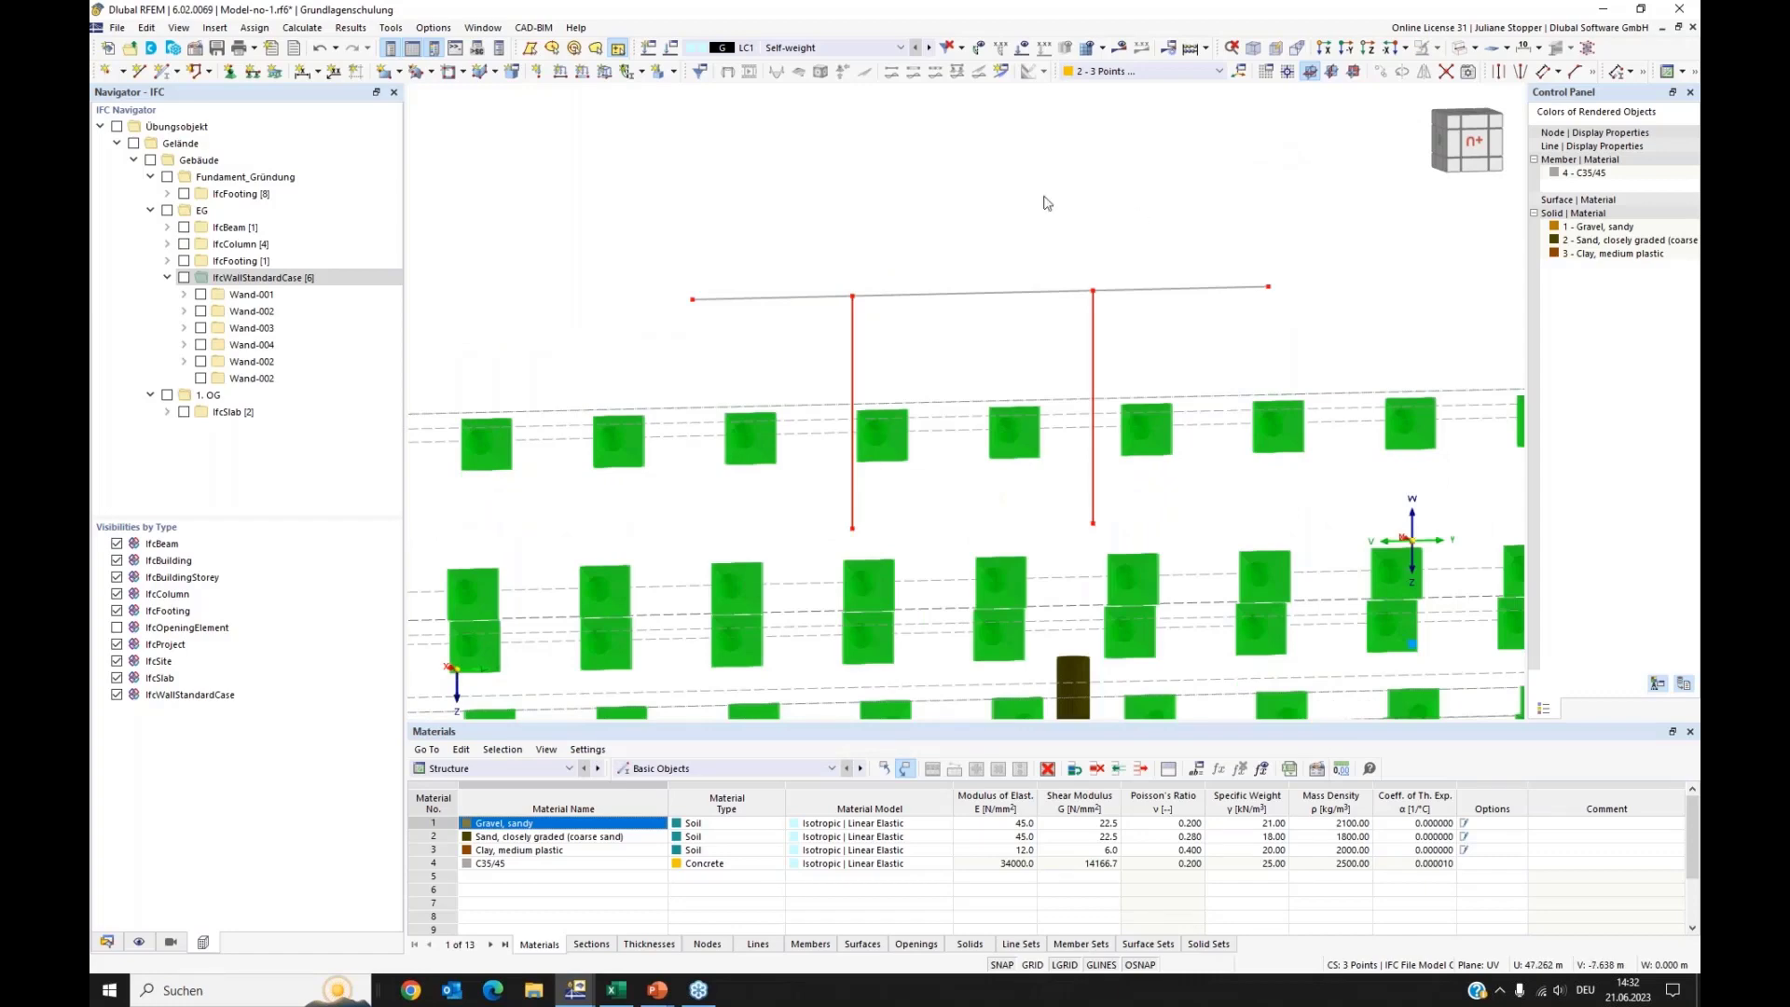
scroll(1048, 202, "down", 1)
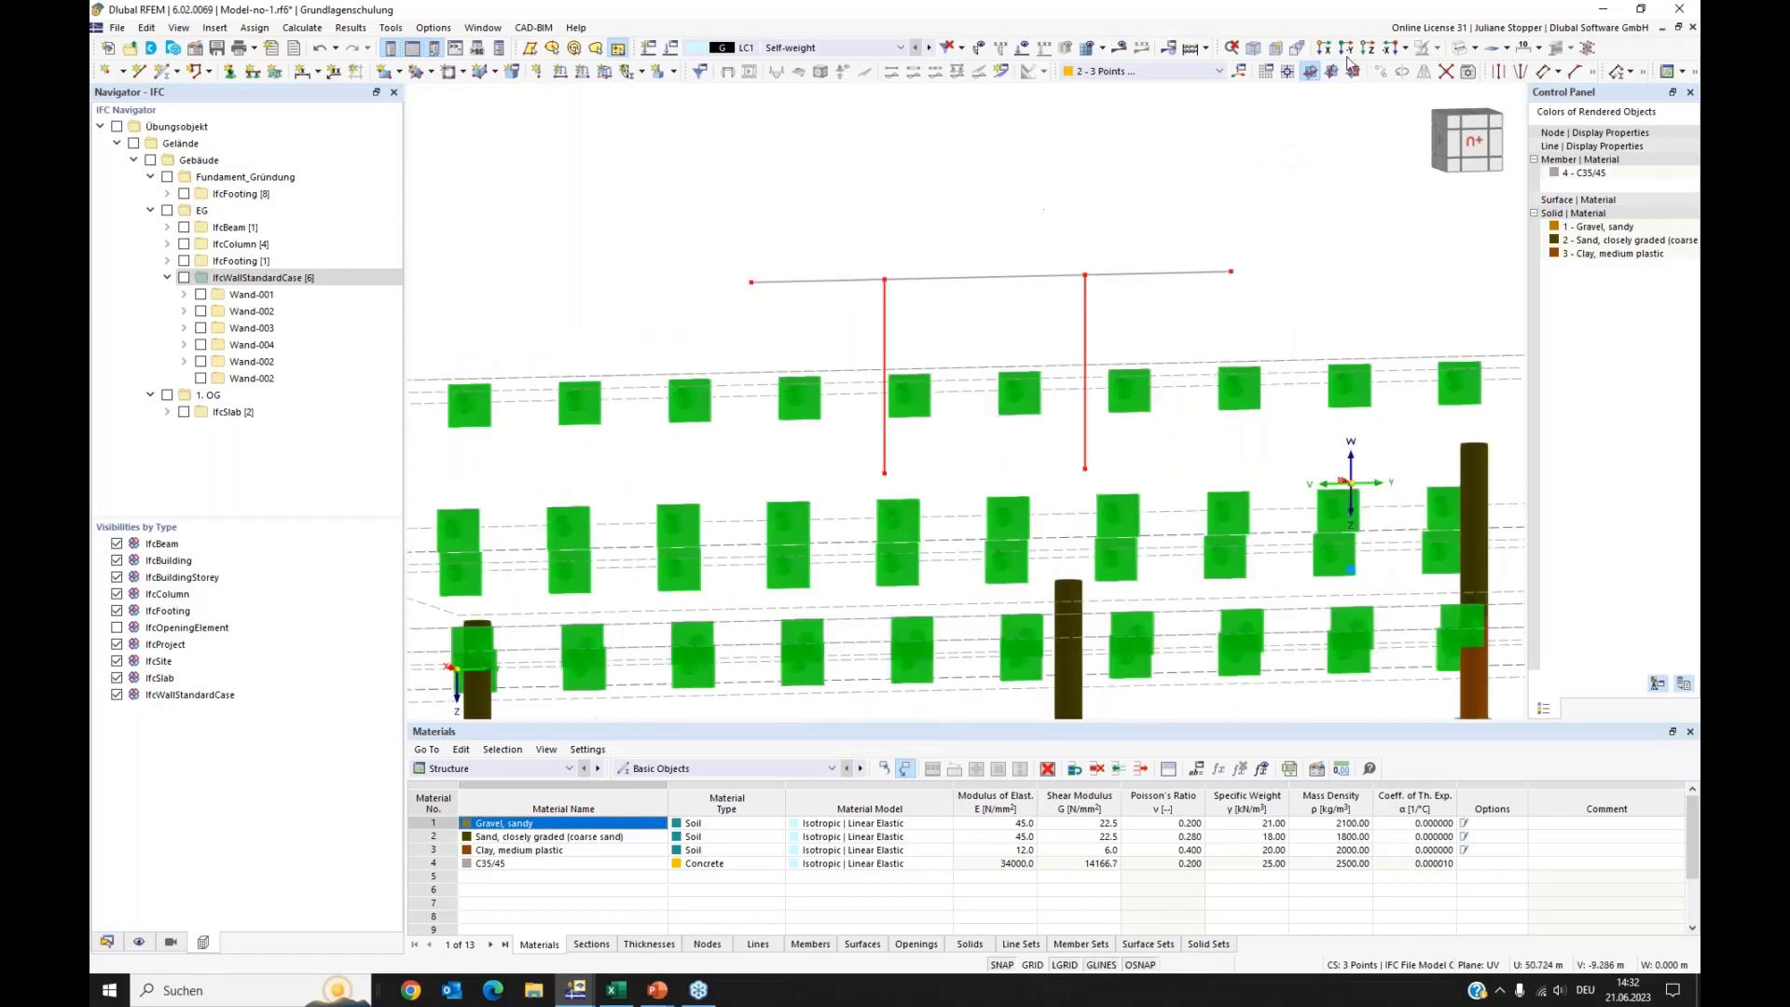
left_click(117, 126)
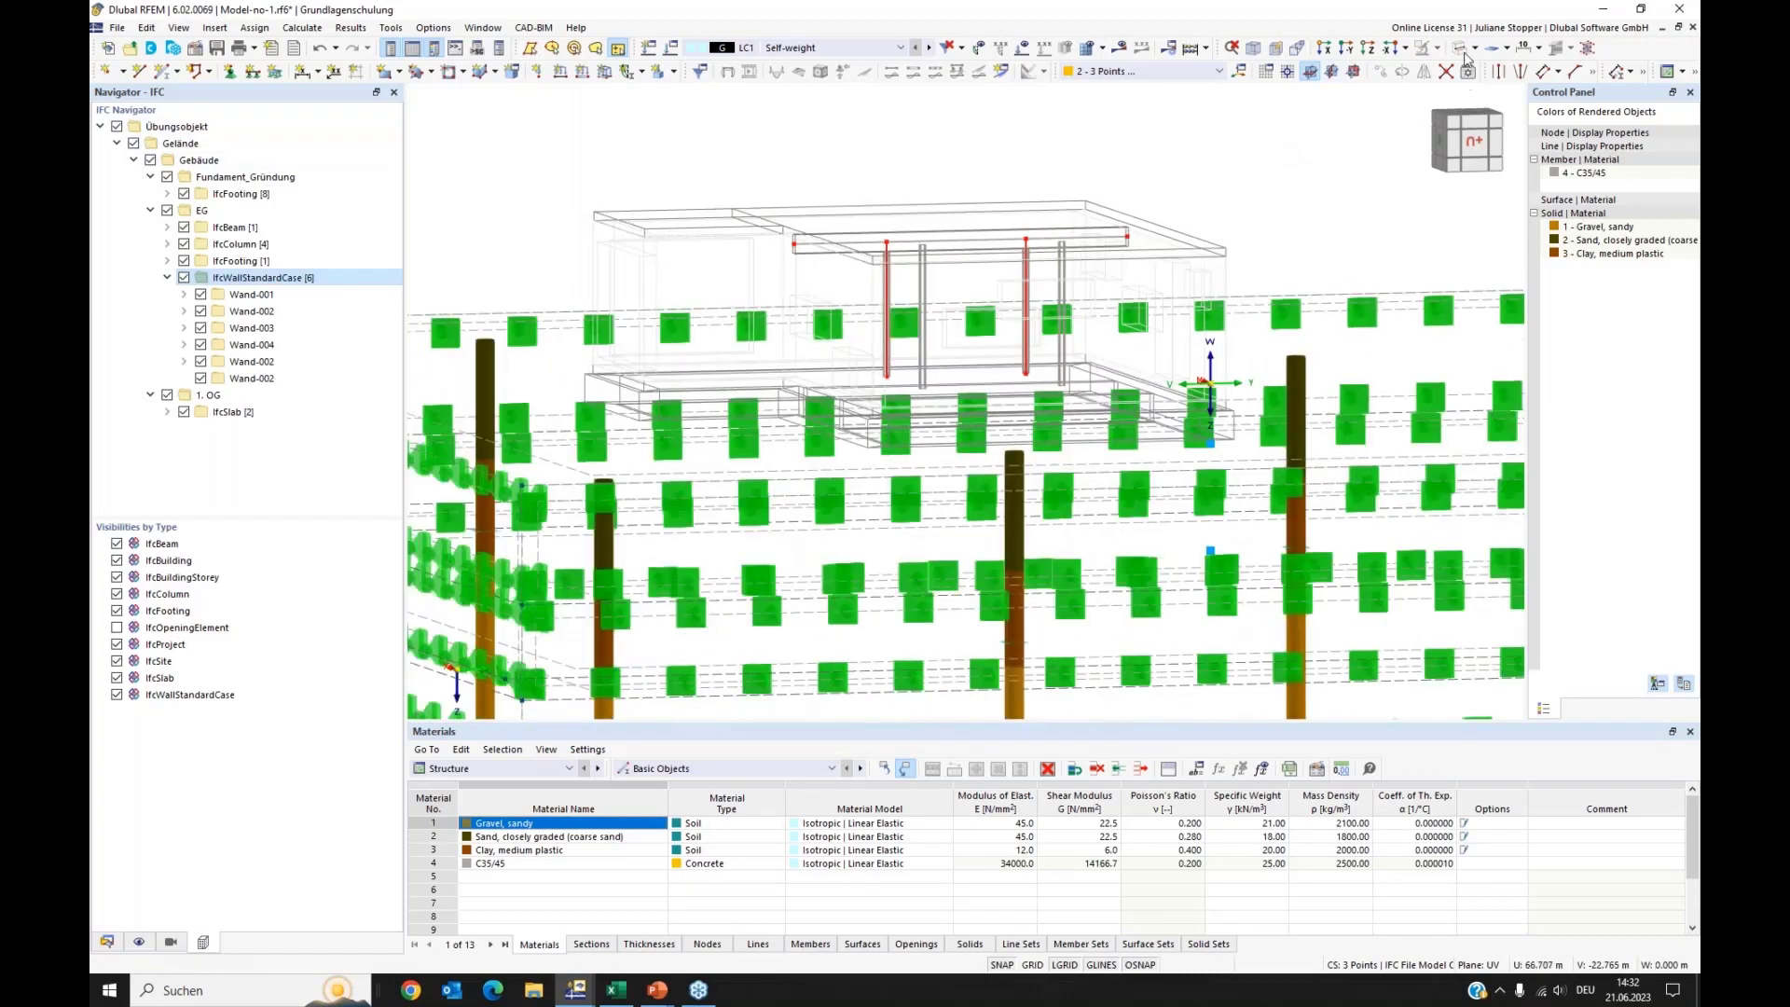
left_click(1461, 49)
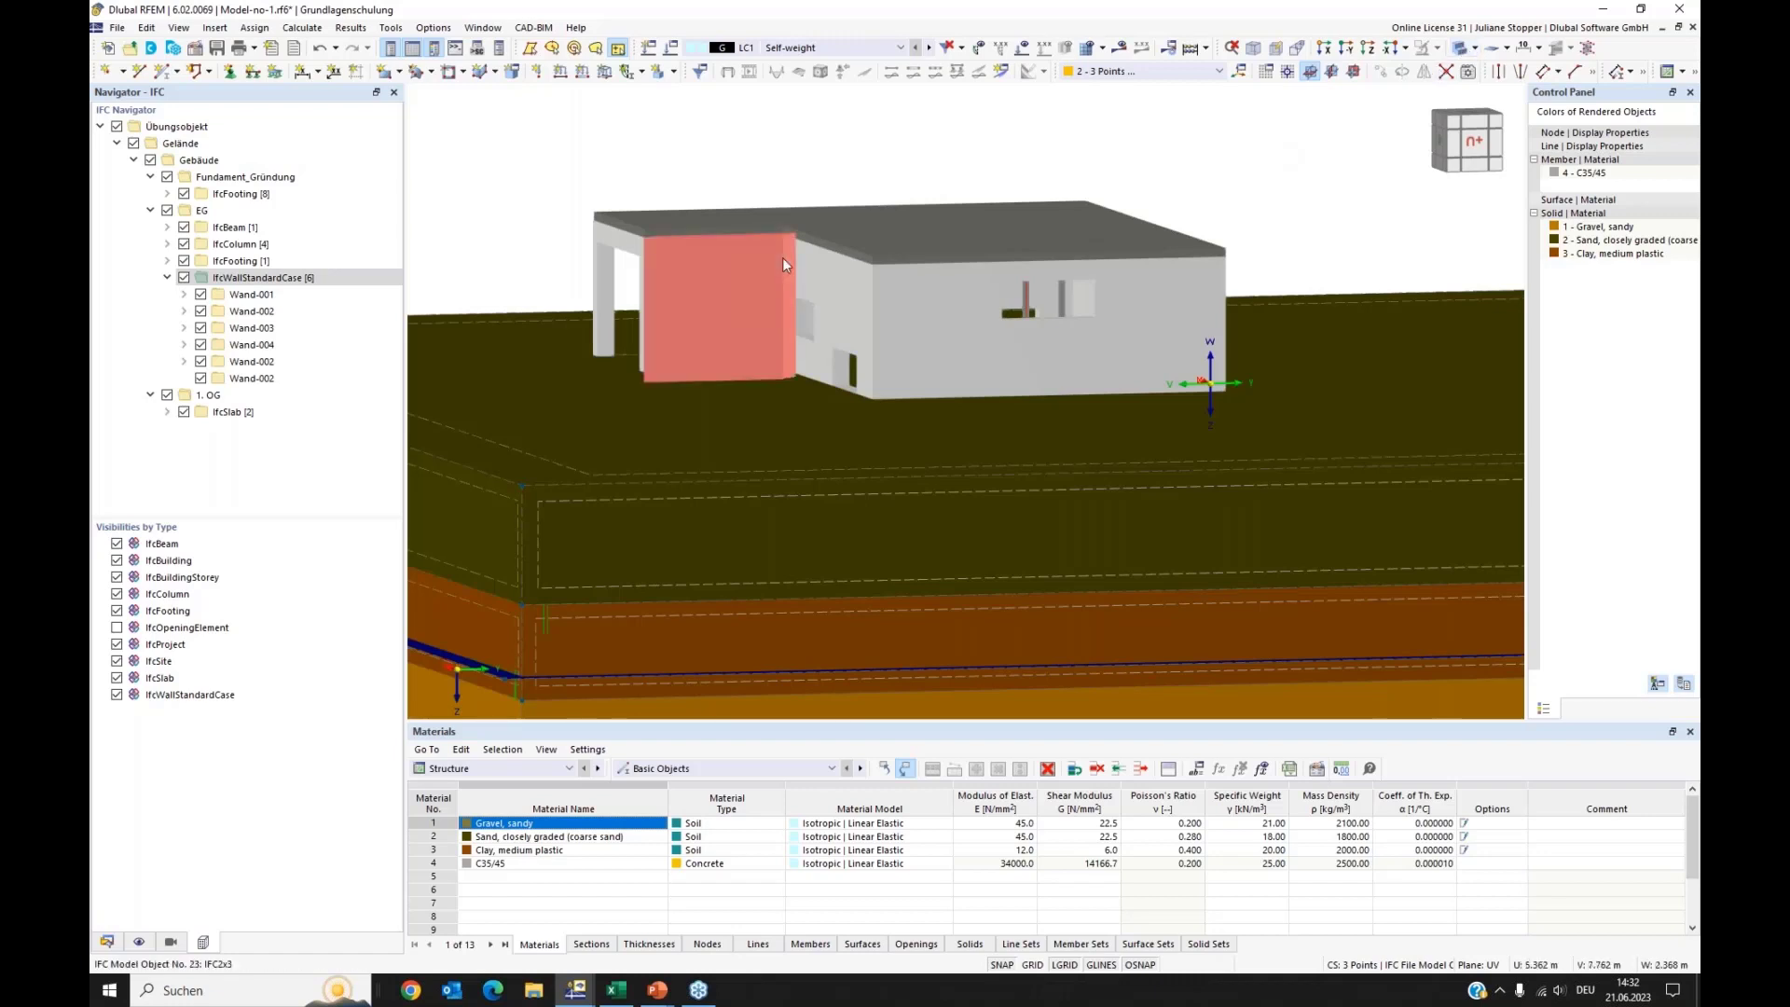
scroll(781, 257, "down", 1)
scroll(560, 196, "down", 1)
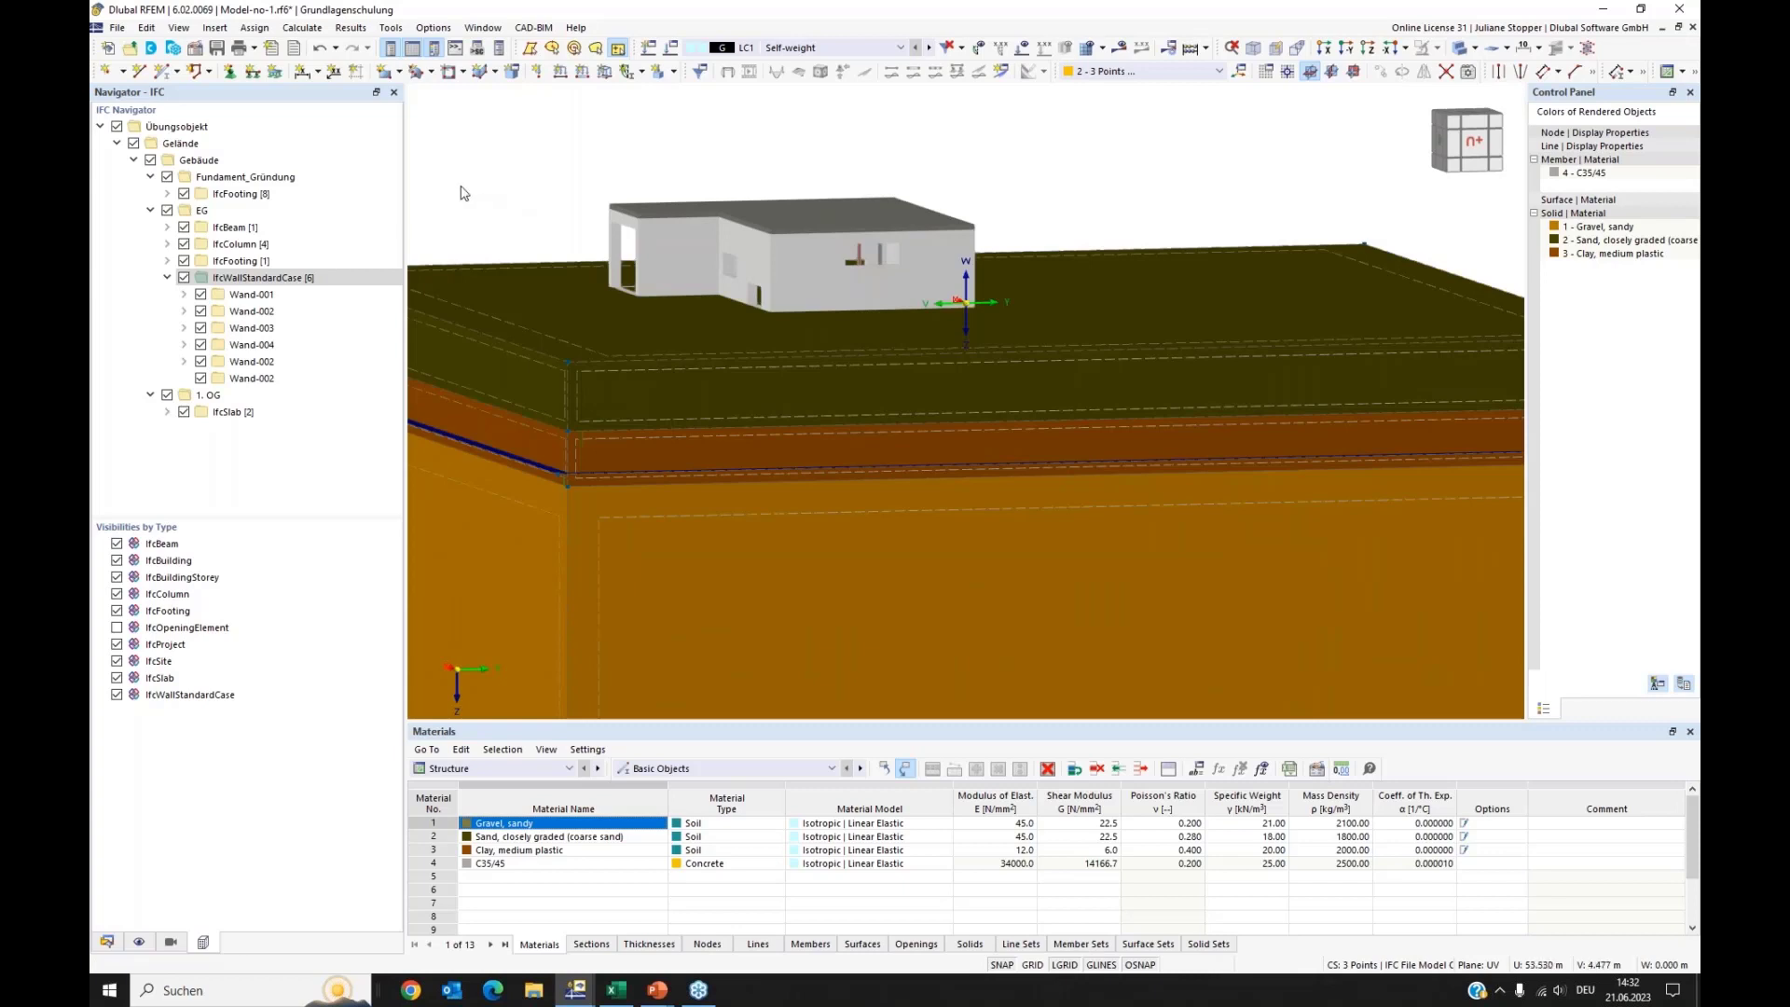
middle_click_drag(476, 195, 637, 269, "ctrl")
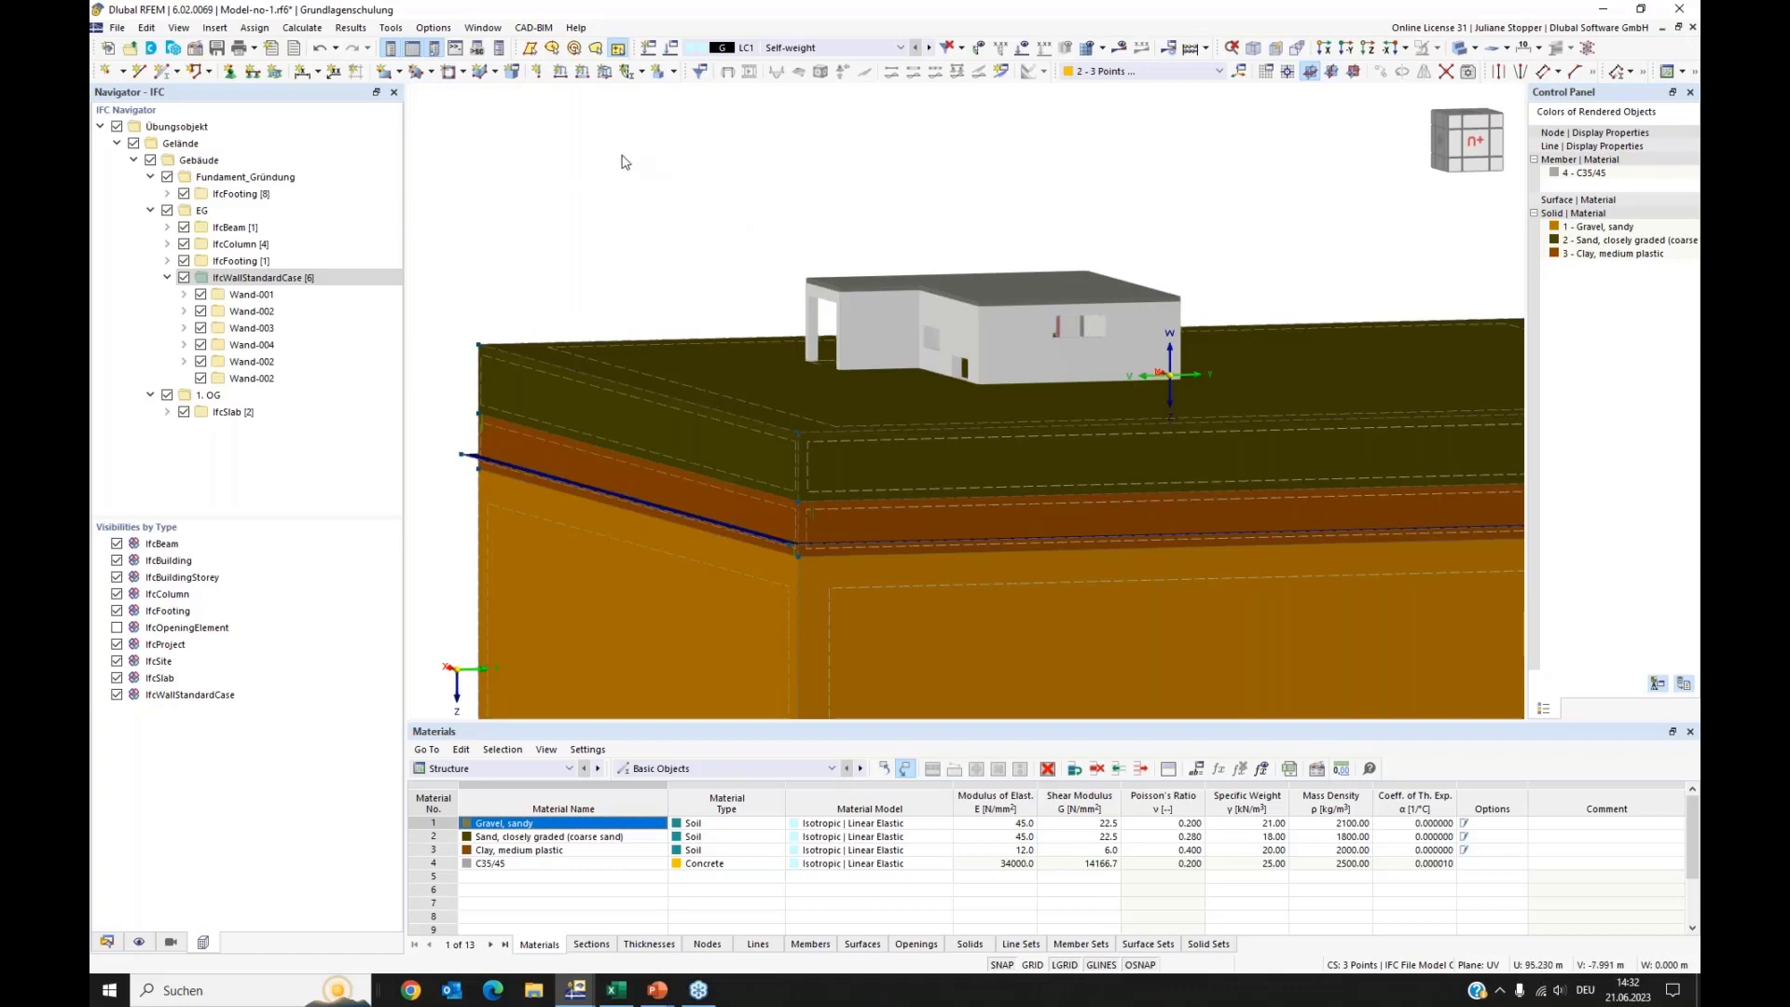
Step: Switch to the model Modell-03-B_intersections-start.rf6 and view its multi-storey building on the soil massif from a flatter angle
mouse_move(575, 990)
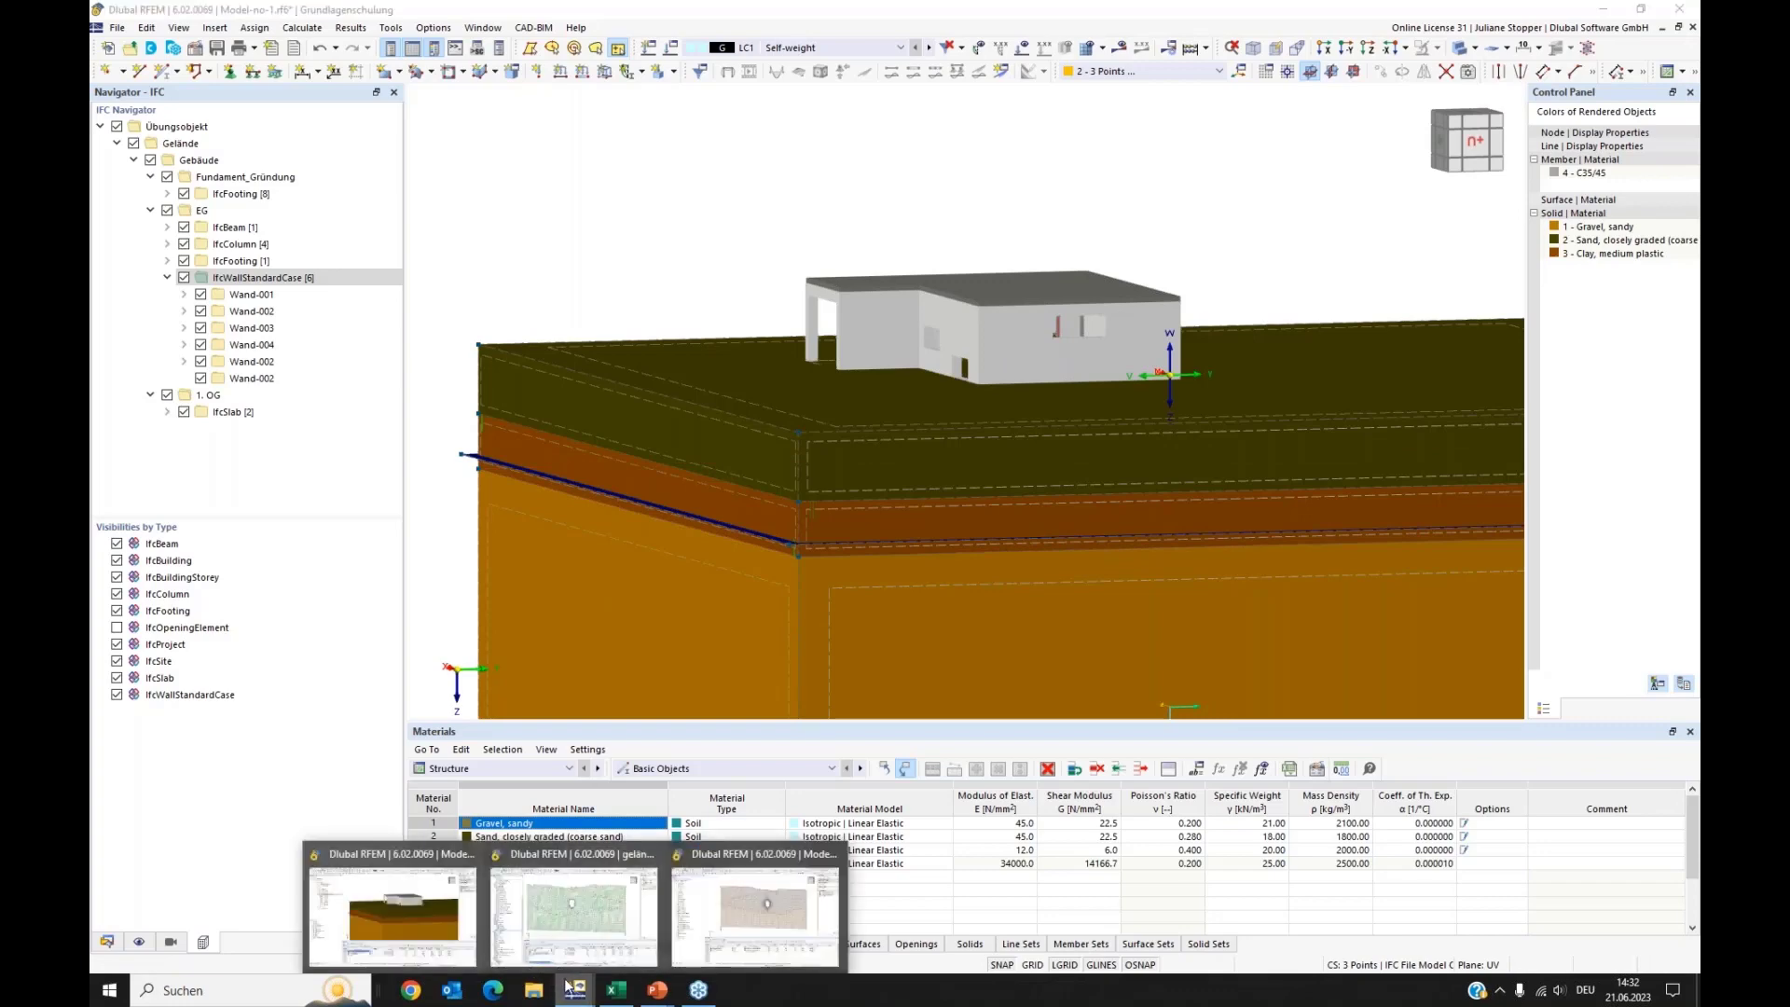
left_click(584, 921)
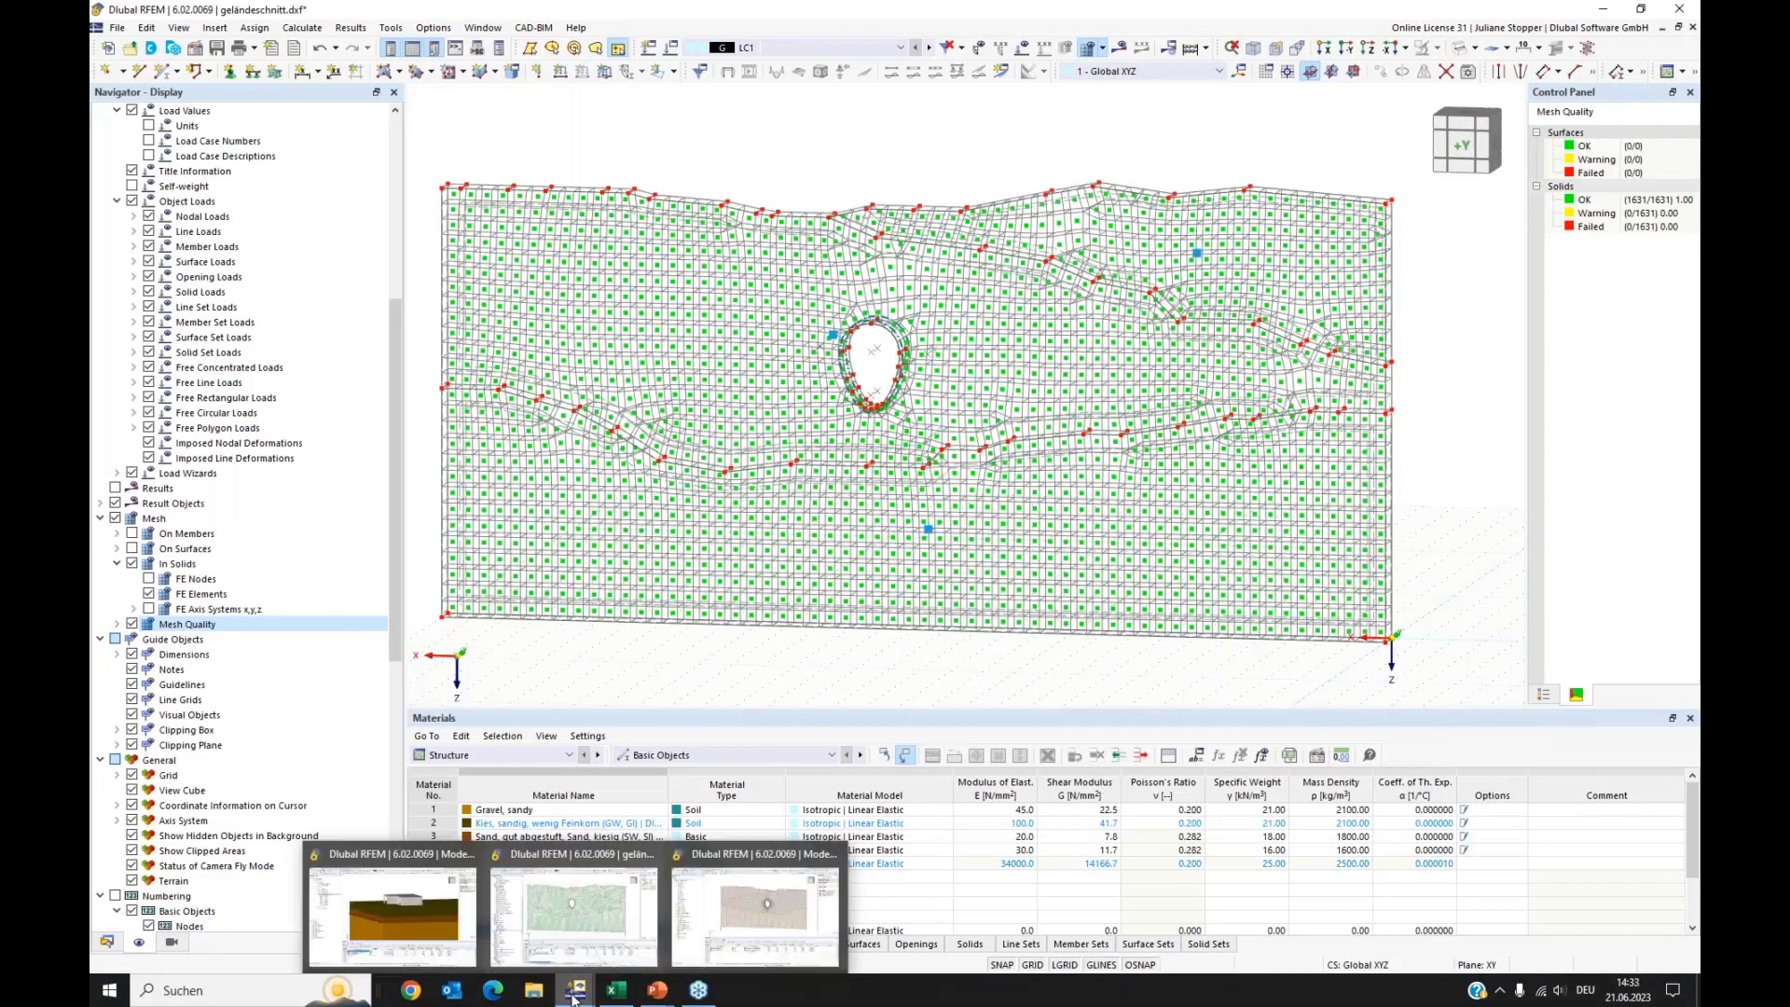
left_click(755, 914)
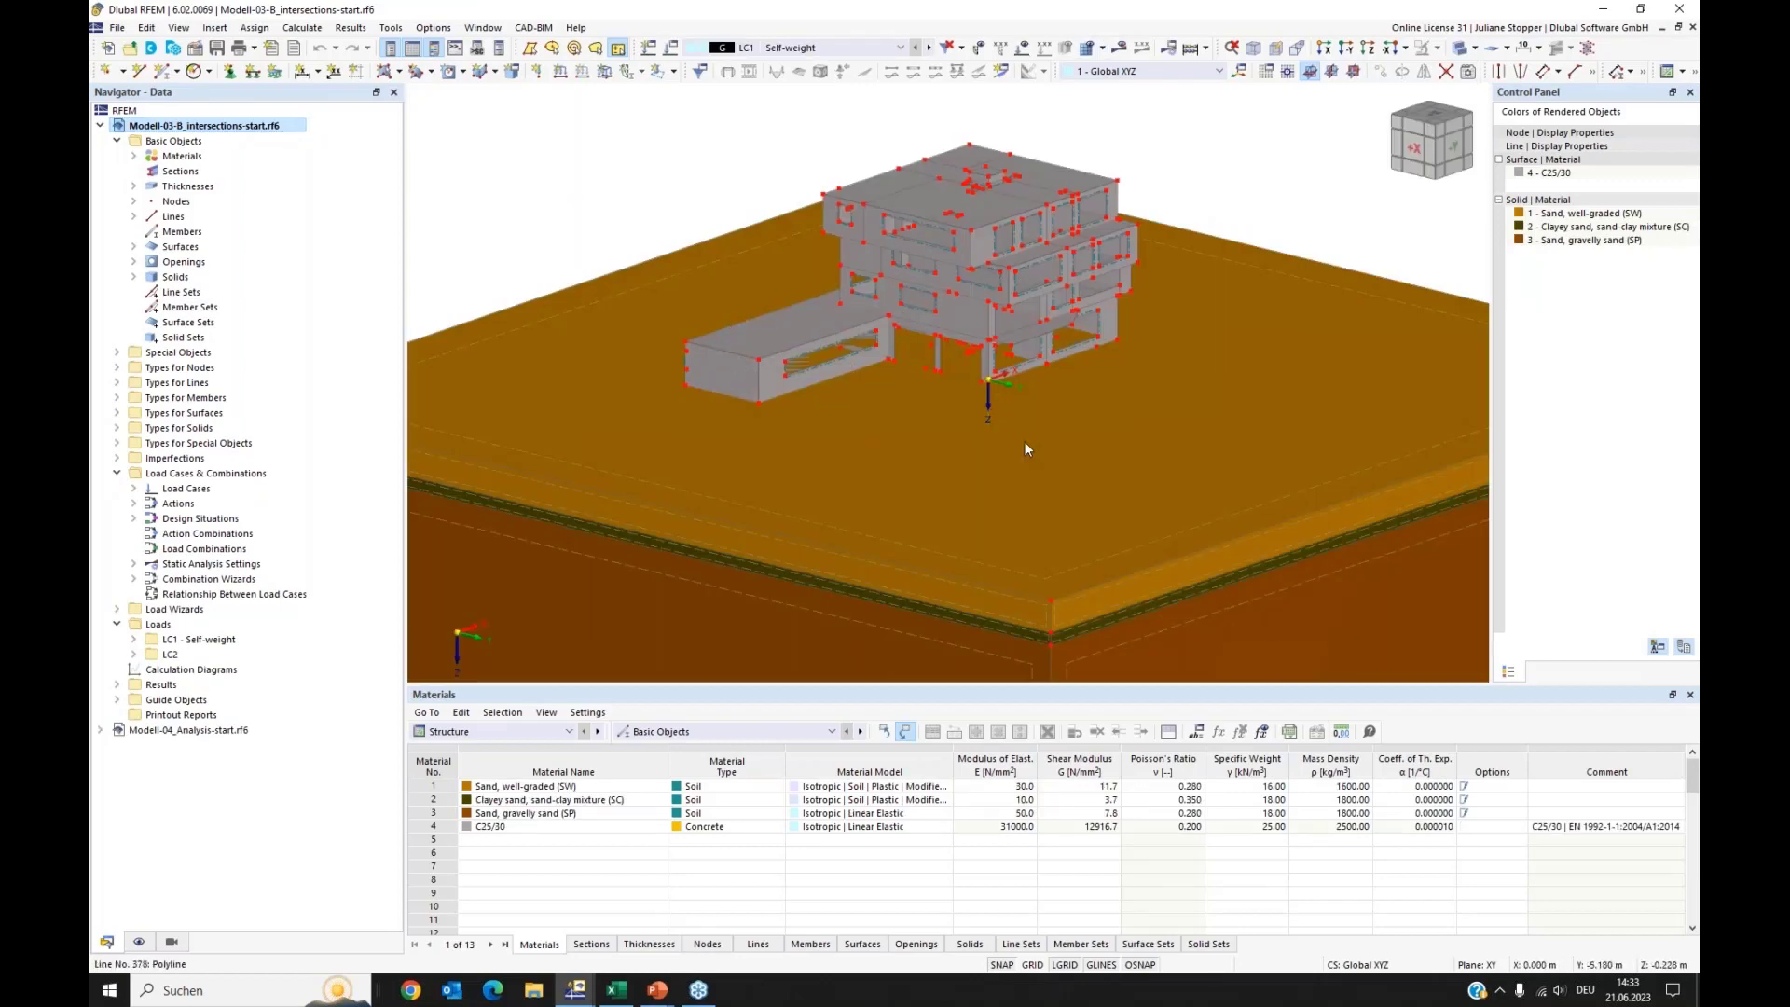
middle_click_drag(1083, 514, 730, 194, "ctrl")
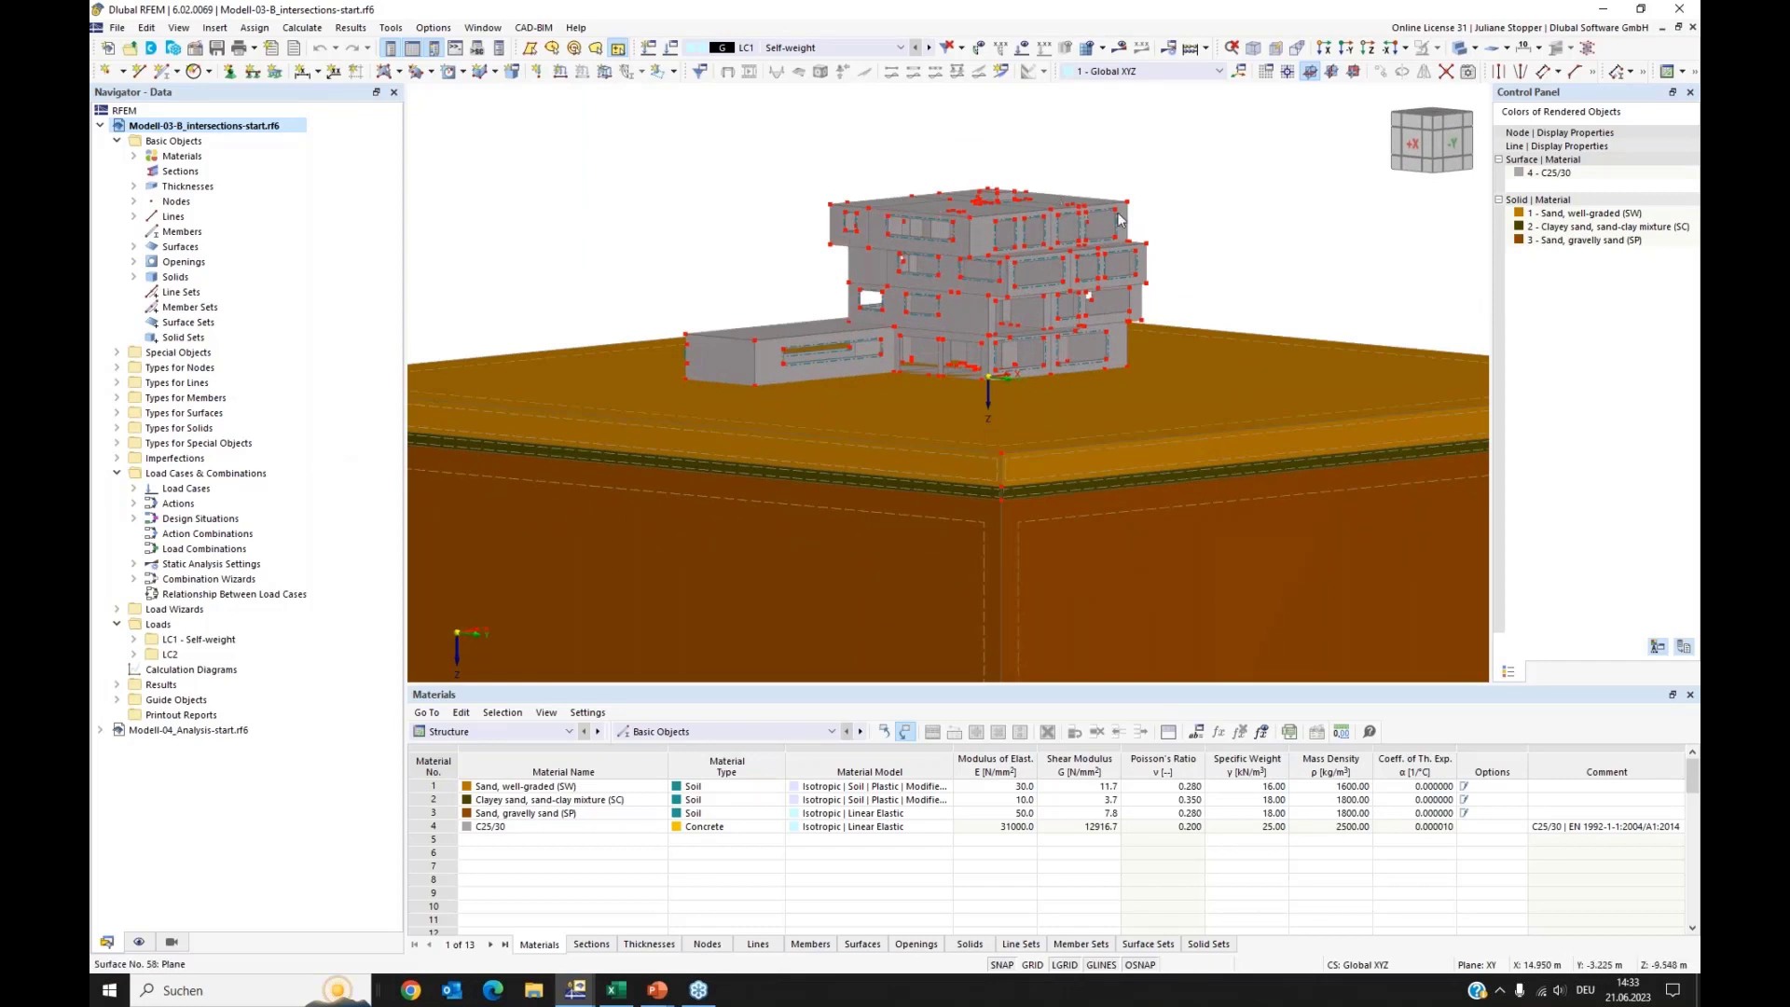
Step: Open the display settings of the multi-storey building model
left_click(139, 942)
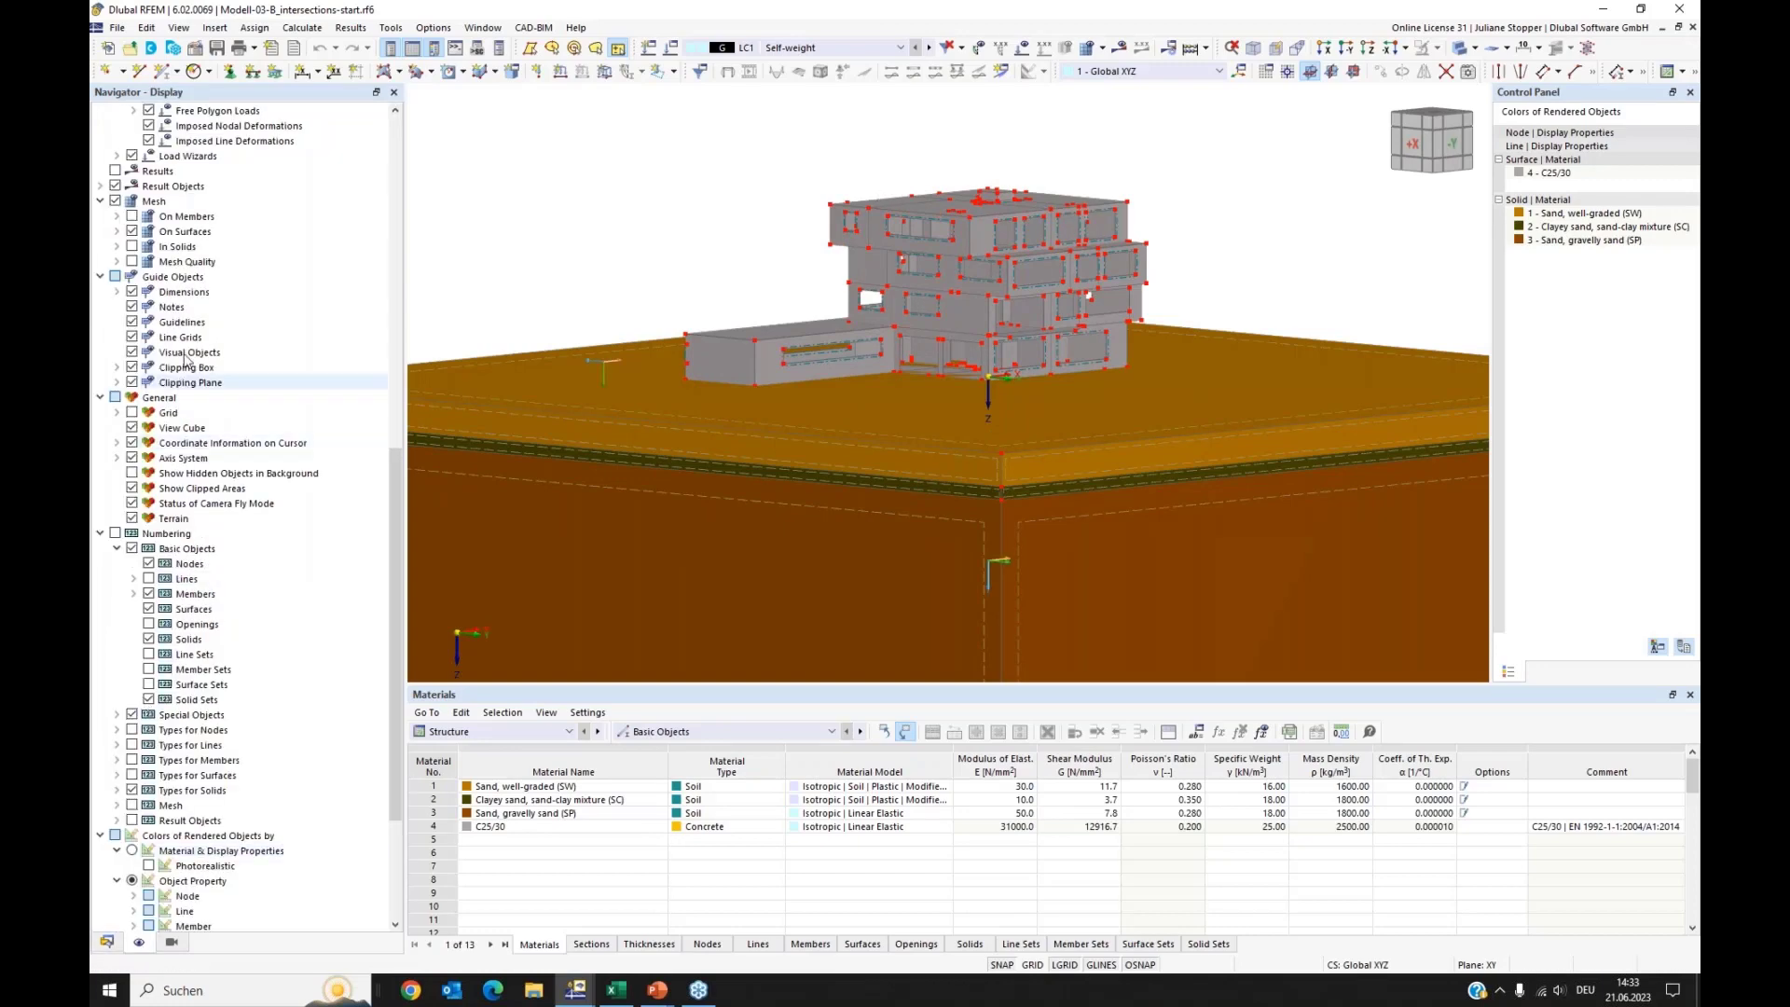
Step: Turn off the display of nodes in the model and return to the model data tree
scroll(237, 283, "down", 5)
scroll(238, 282, "up", 9)
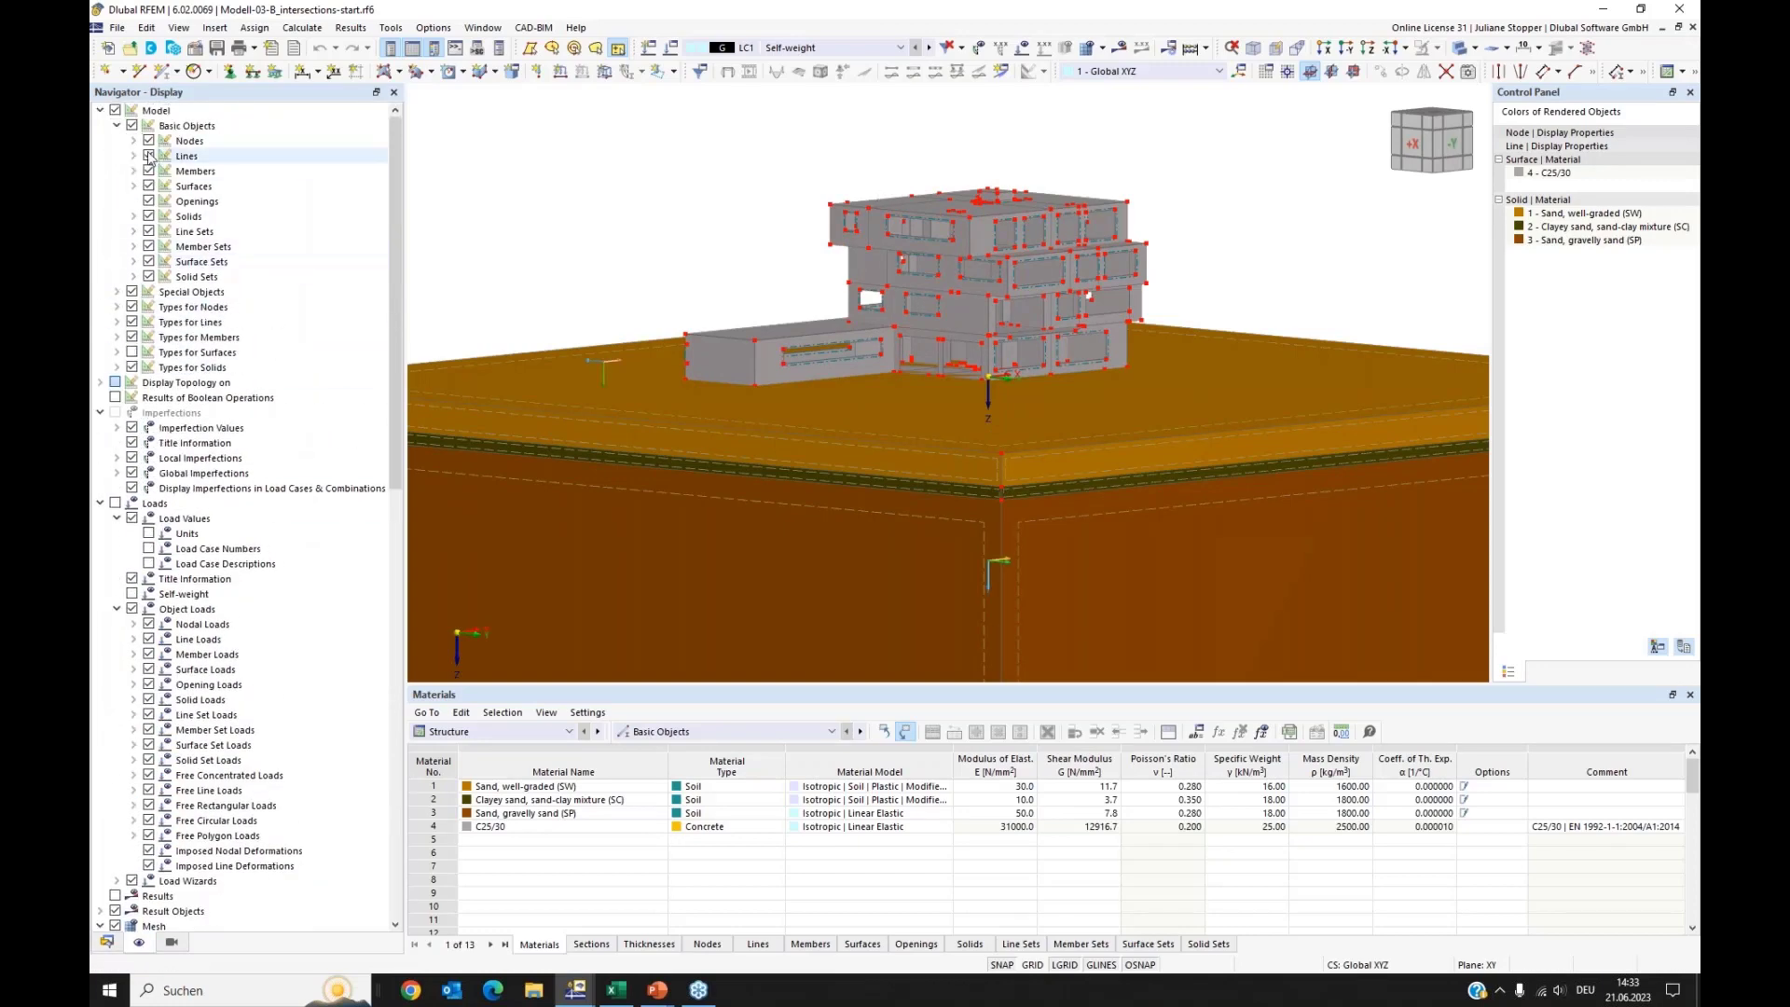
left_click(148, 141)
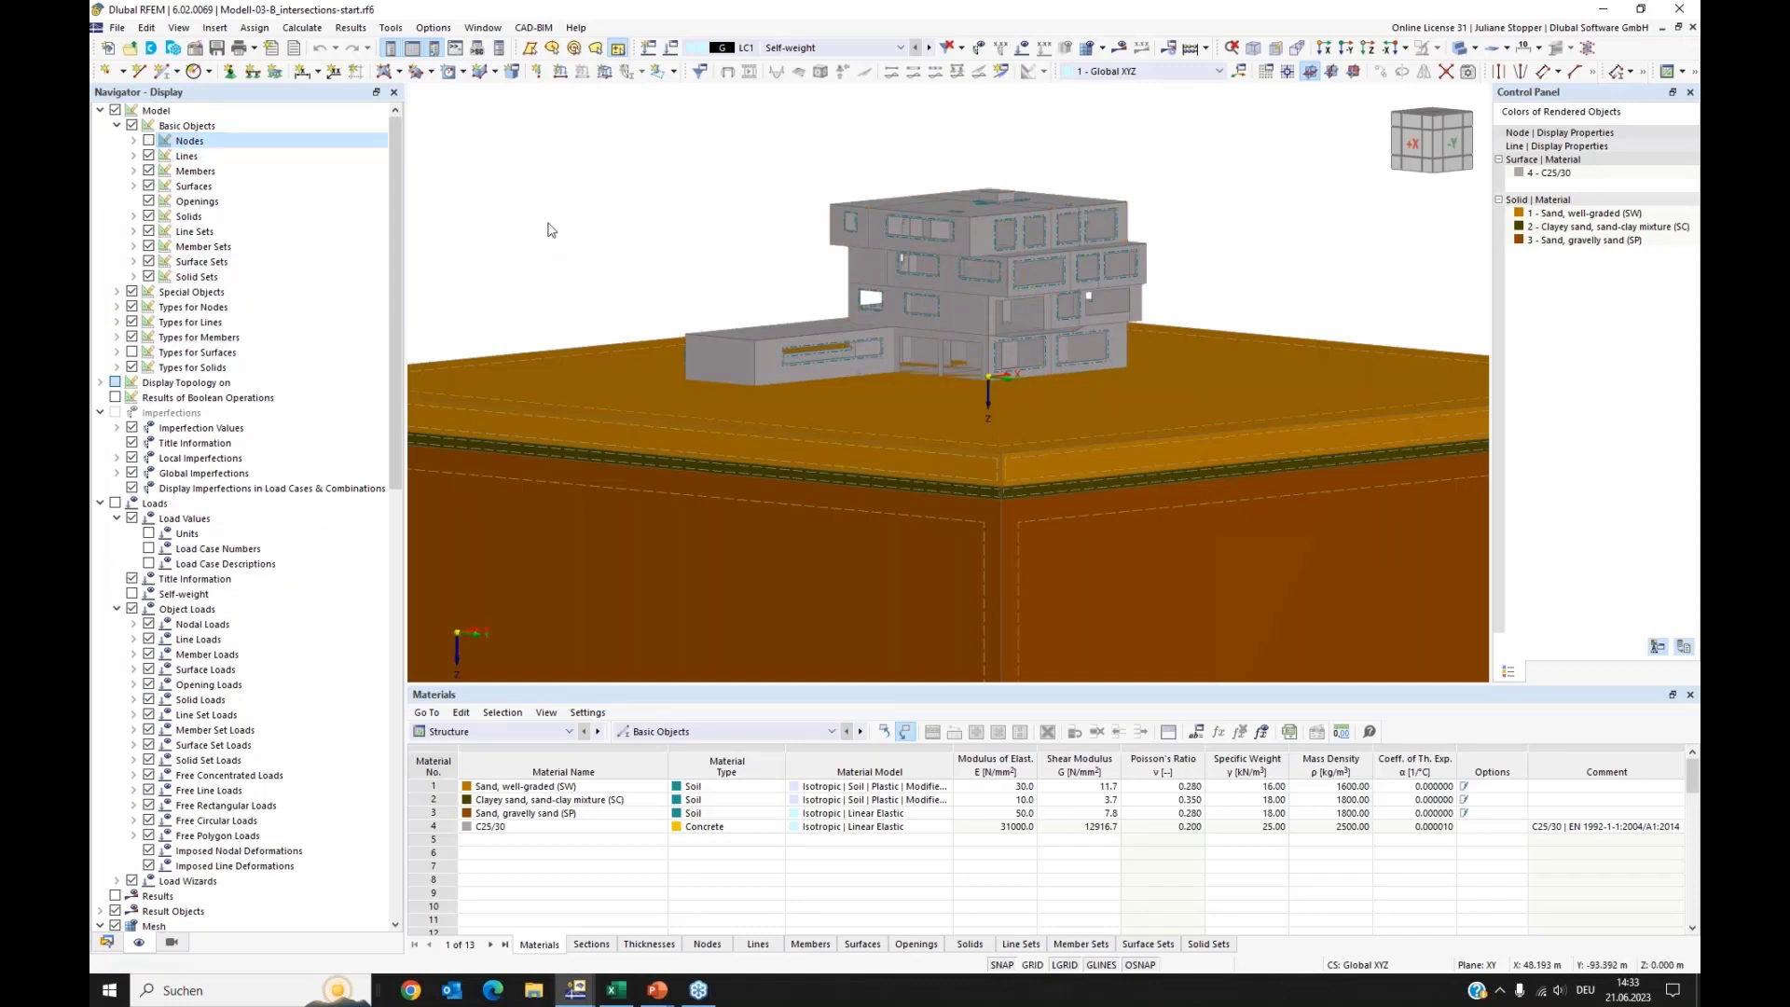
left_click(106, 942)
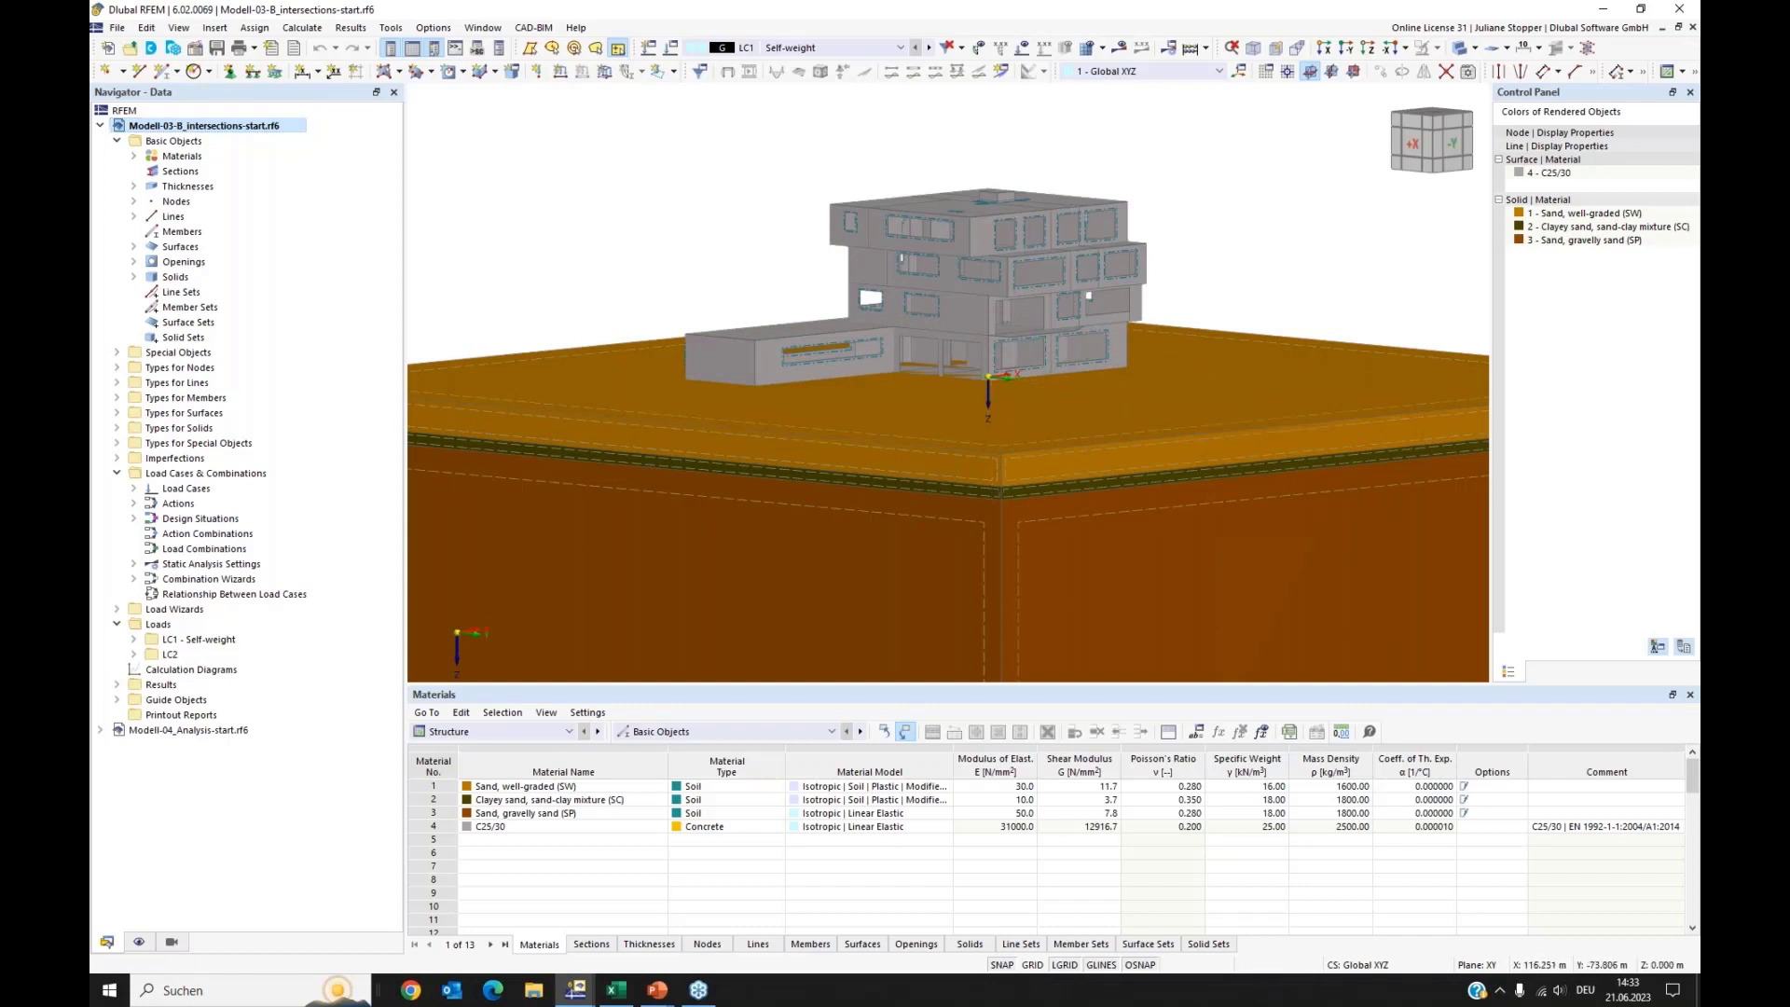
middle_click_drag(1357, 207, 1342, 216, "ctrl")
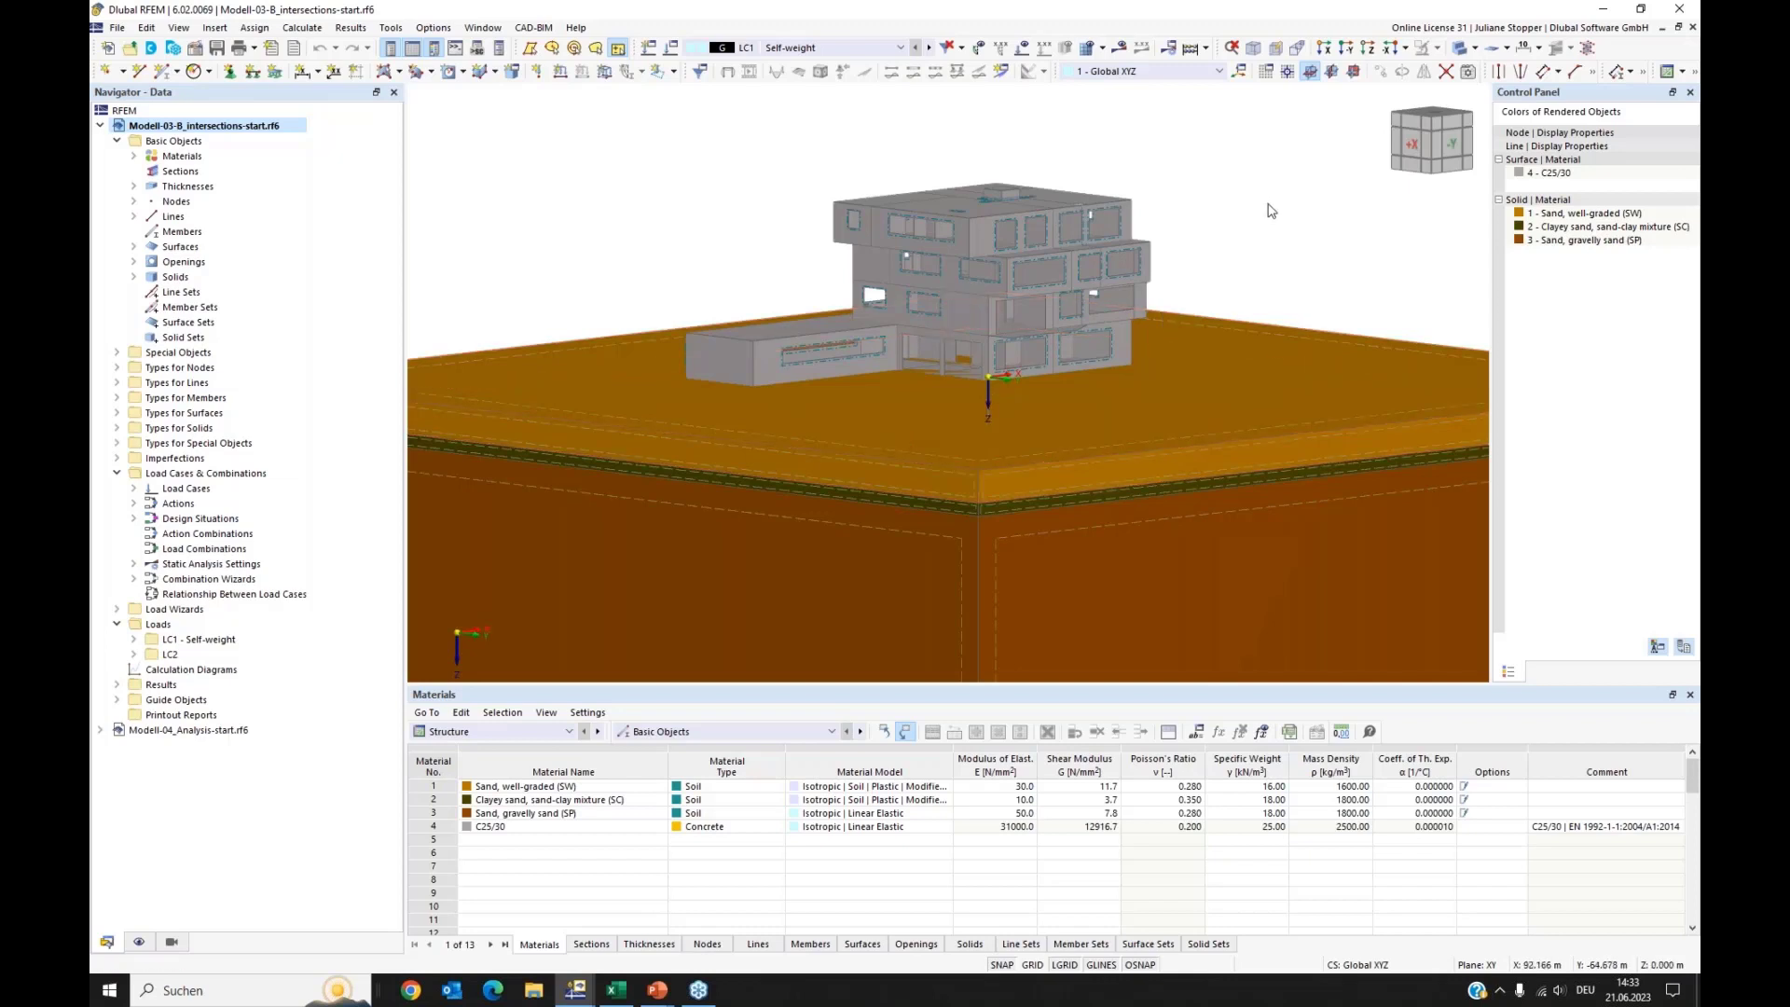
Step: Display the model transparently and switch it on to wireframe so the basement inside the soil layers can be picked
left_click(1462, 52)
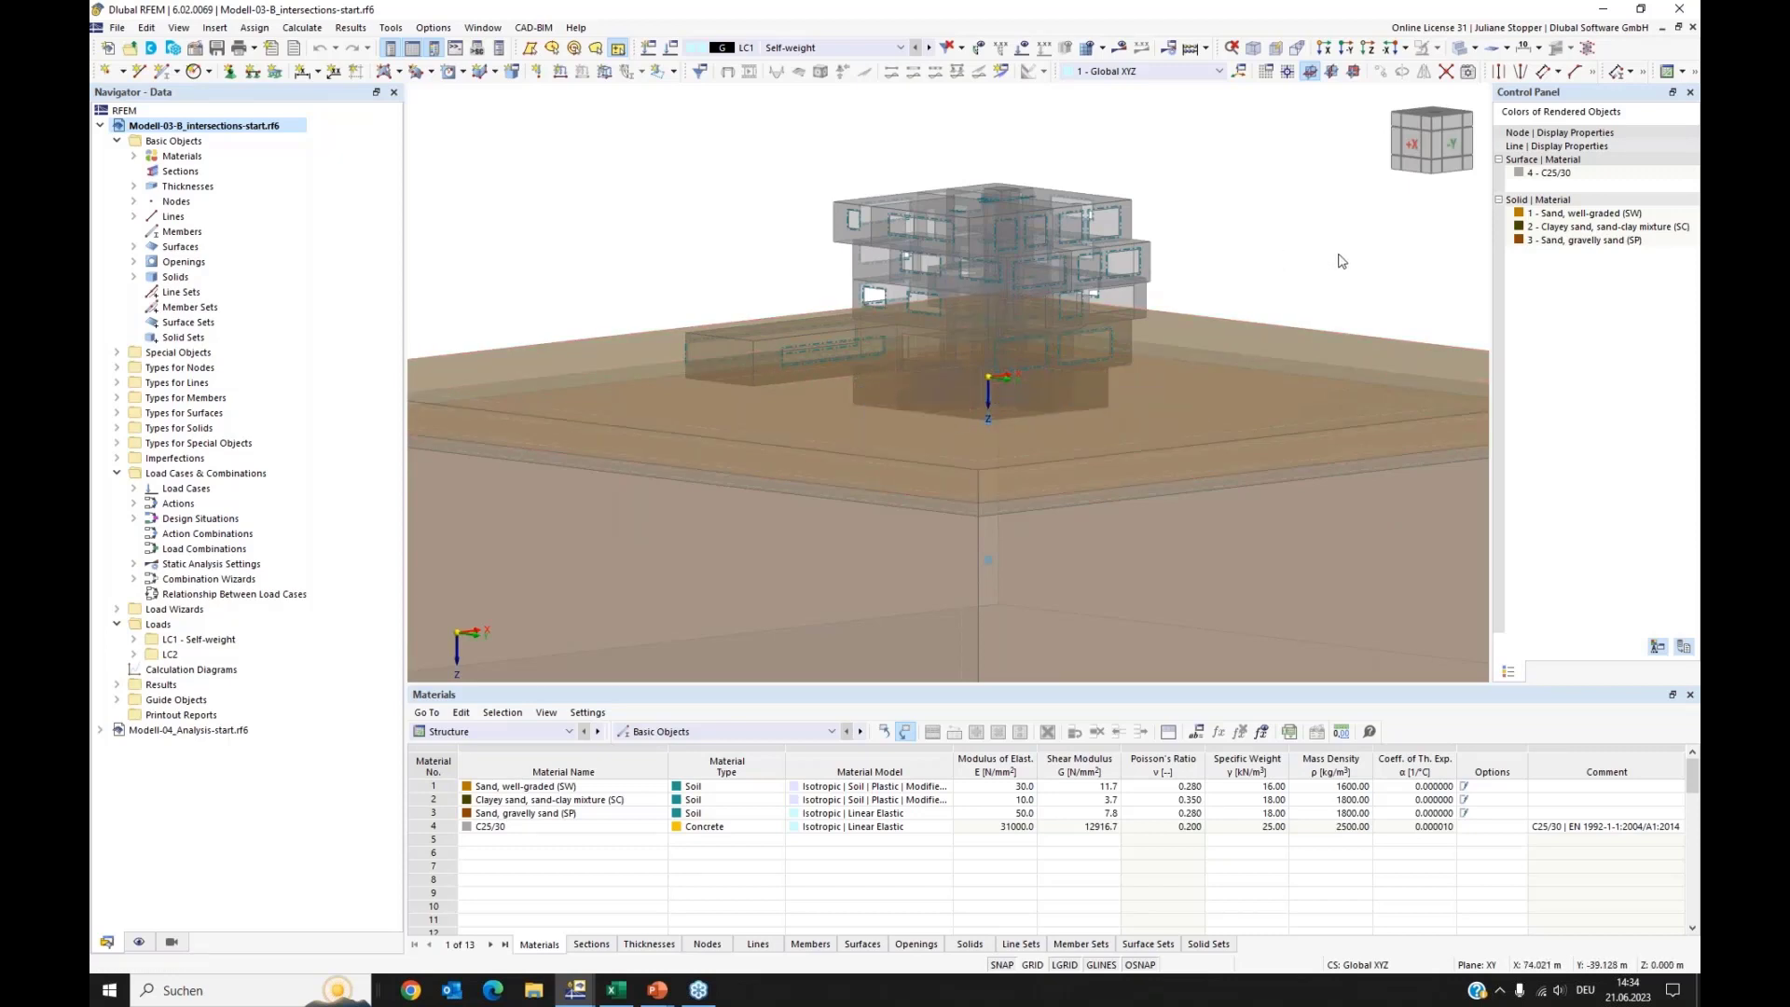
middle_click_drag(1315, 268, 892, 392, "ctrl")
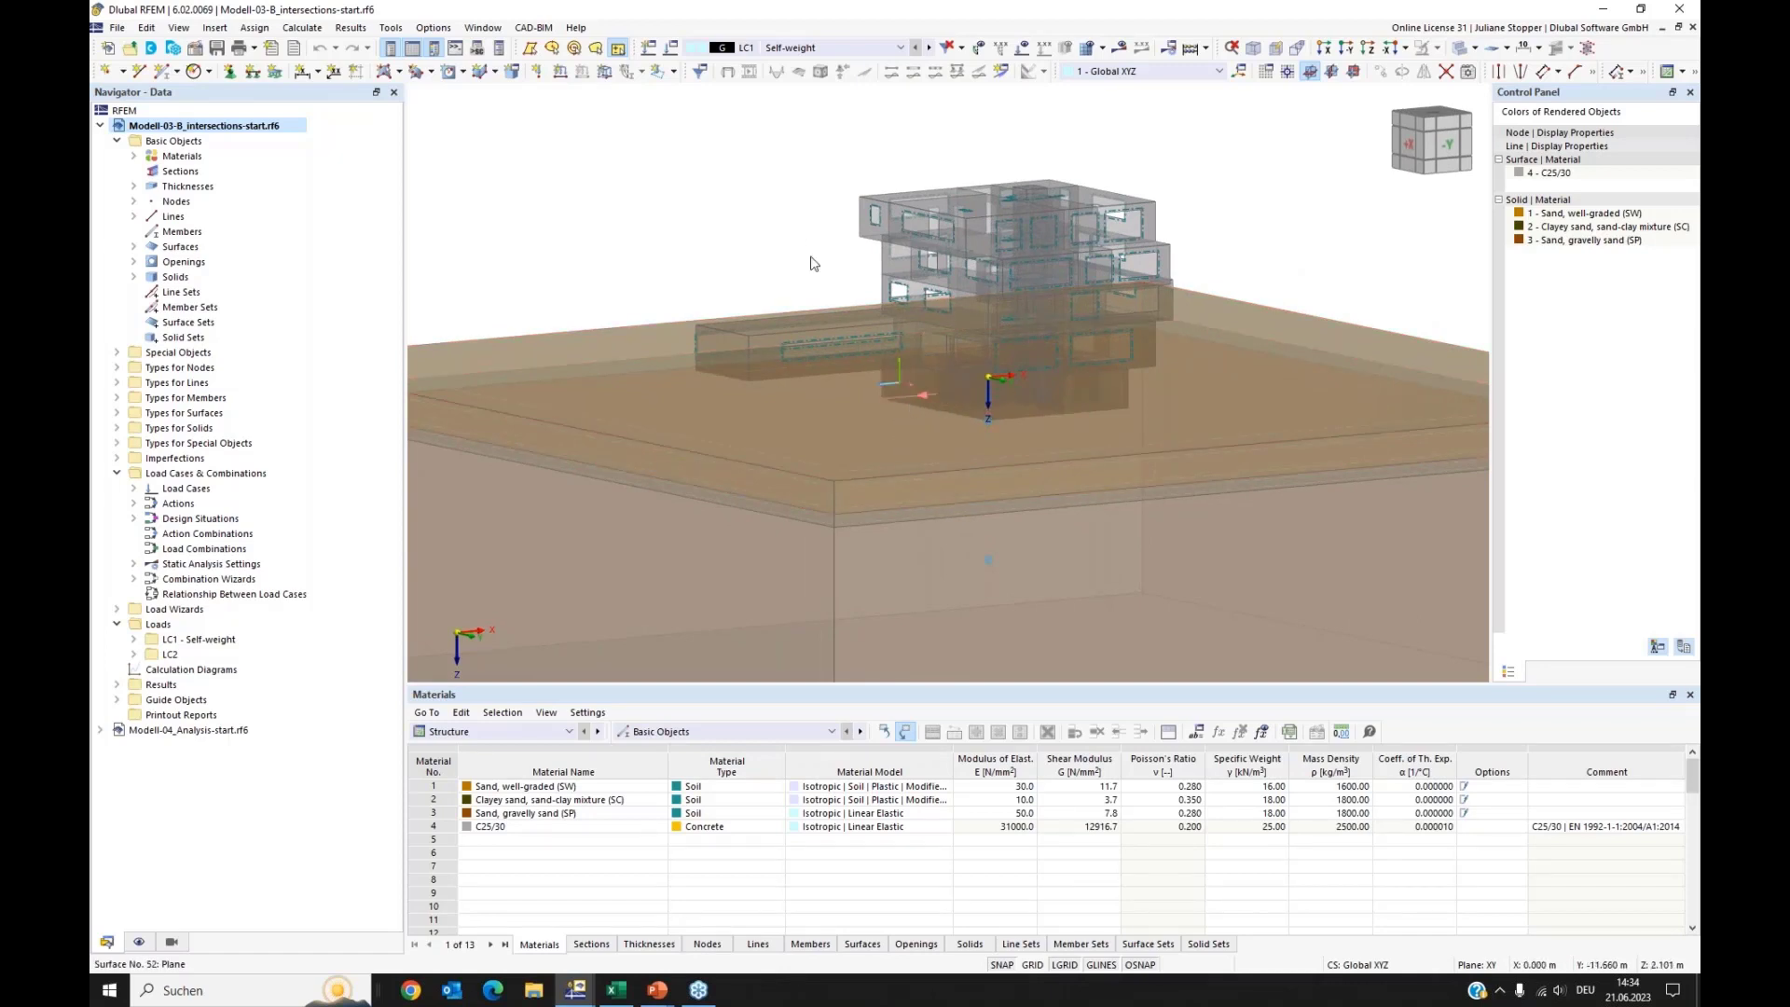
middle_click_drag(752, 244, 807, 243, "ctrl")
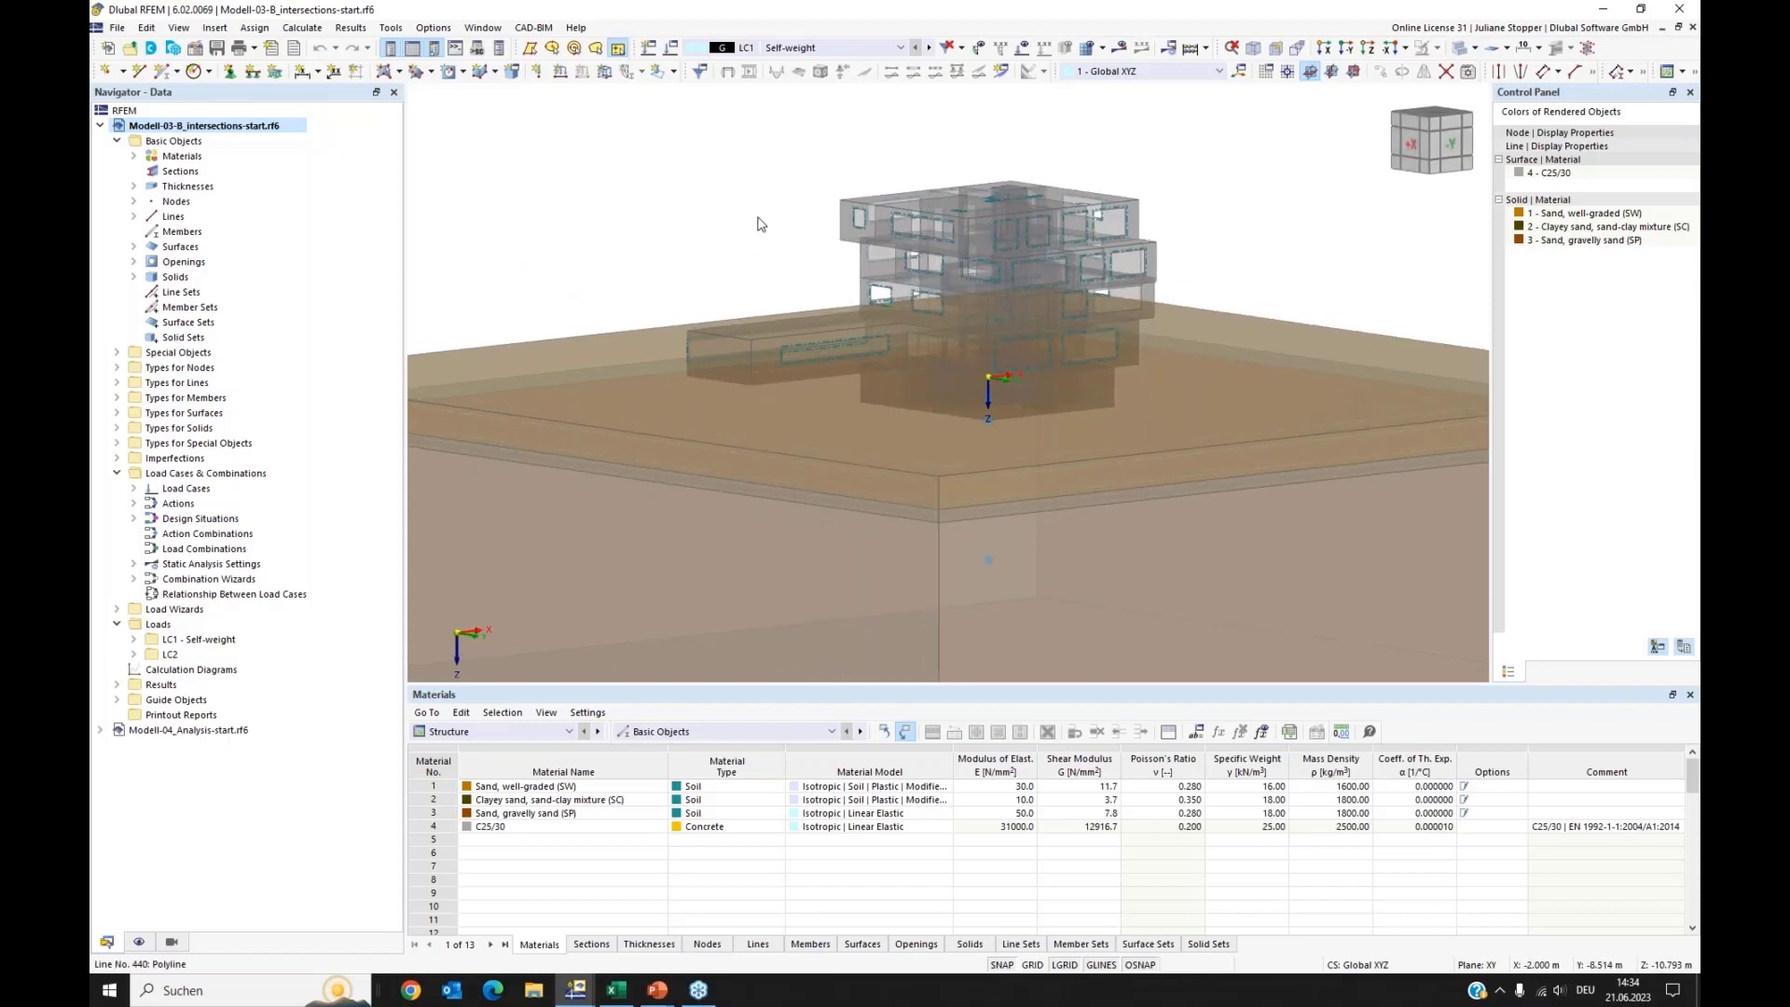
left_click(1462, 48)
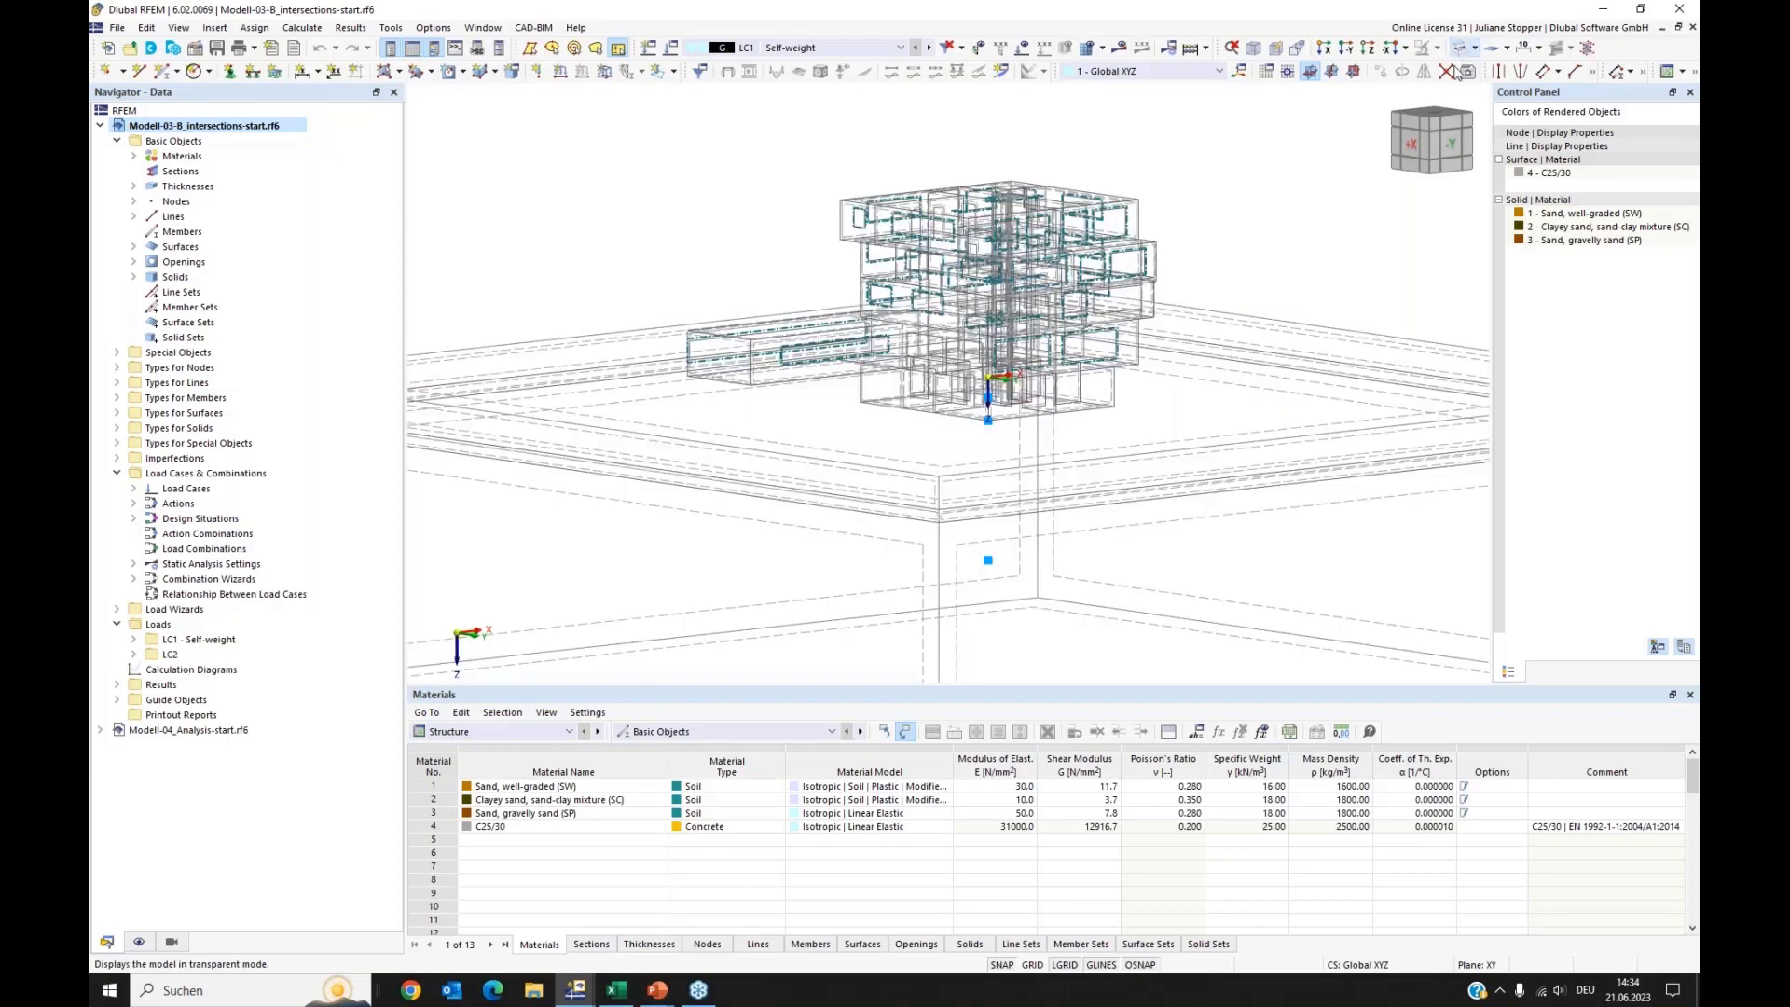
middle_click_drag(914, 432, 954, 457, "ctrl")
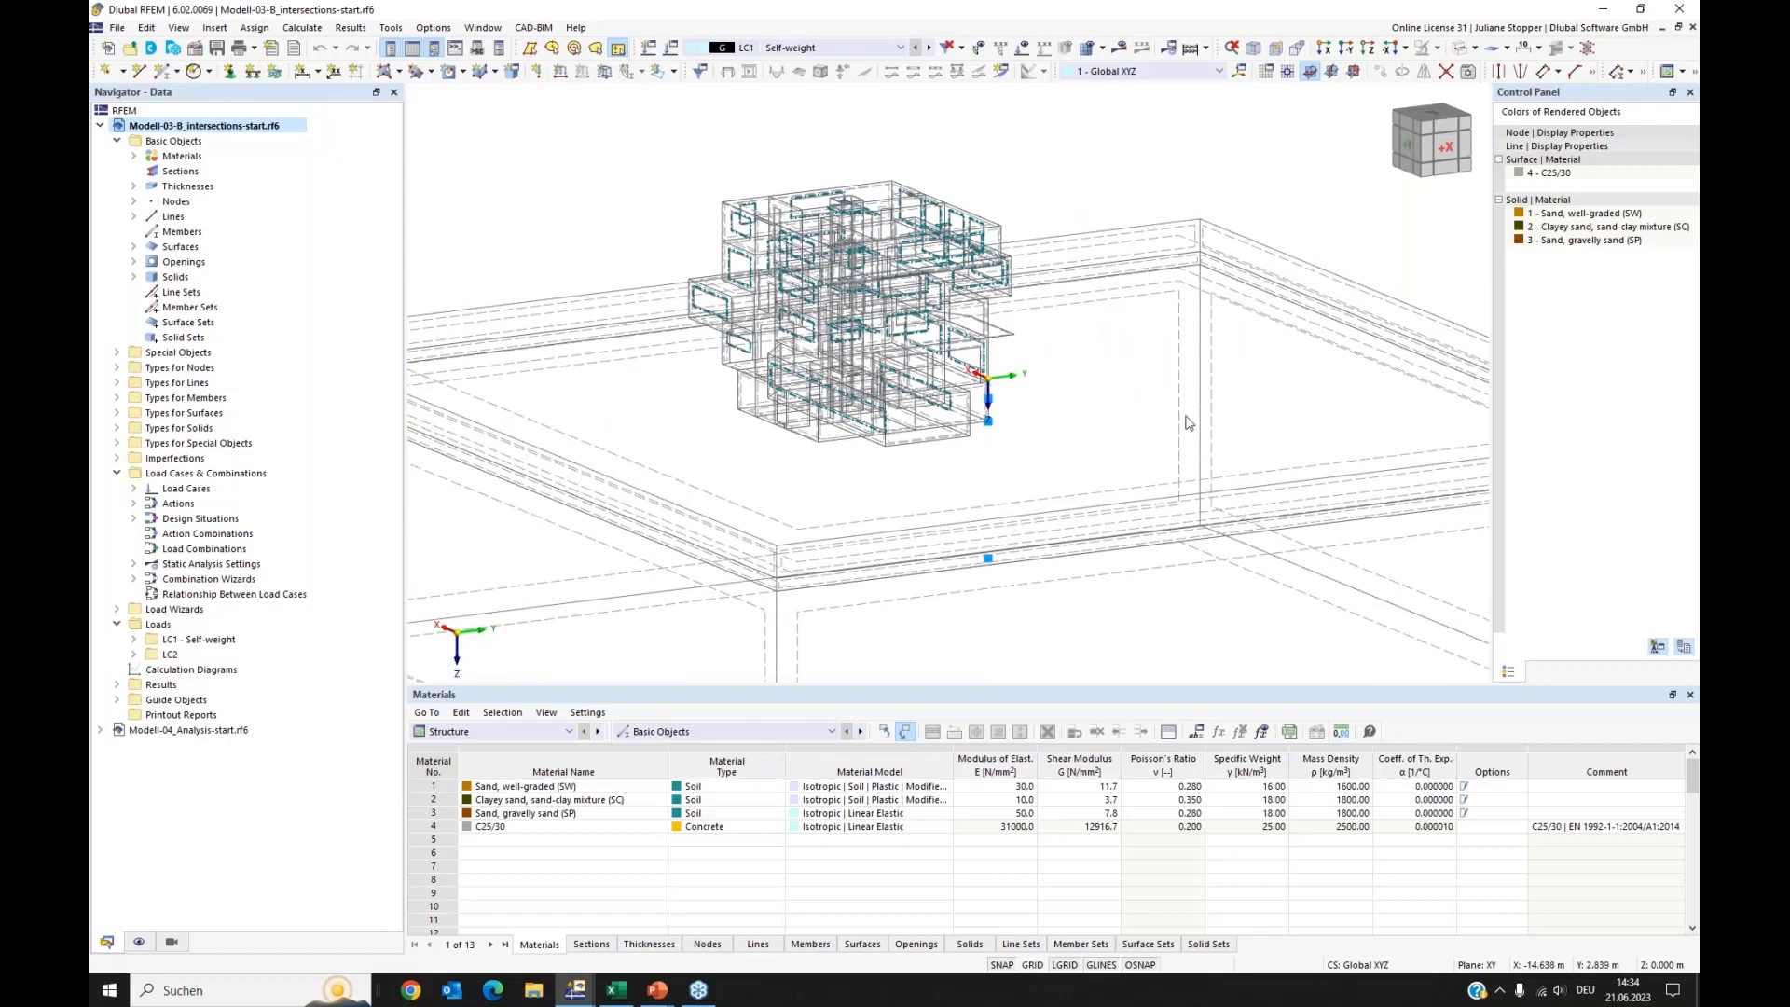
middle_click_drag(1199, 415, 978, 441, "ctrl")
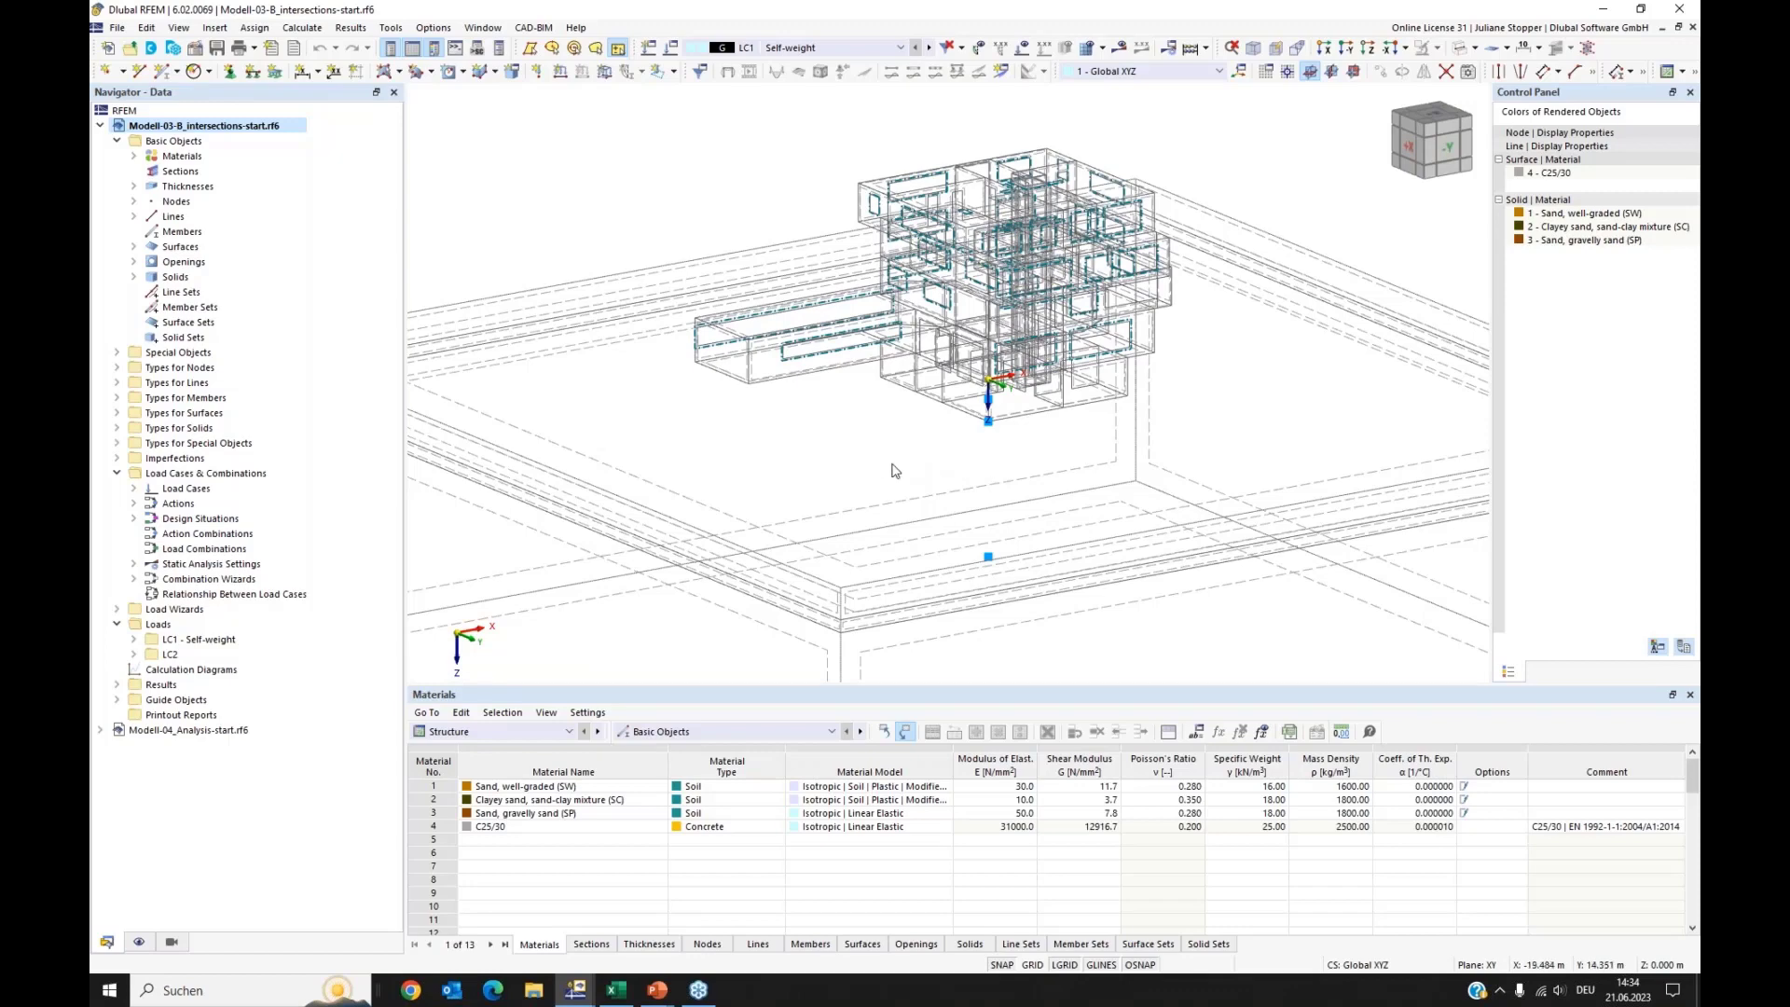
Step: Extrude the basement floor slab surface into a solid with height -2.98 m and material 1 - Sand, well-graded (SW)
scroll(1015, 428, "up", 4)
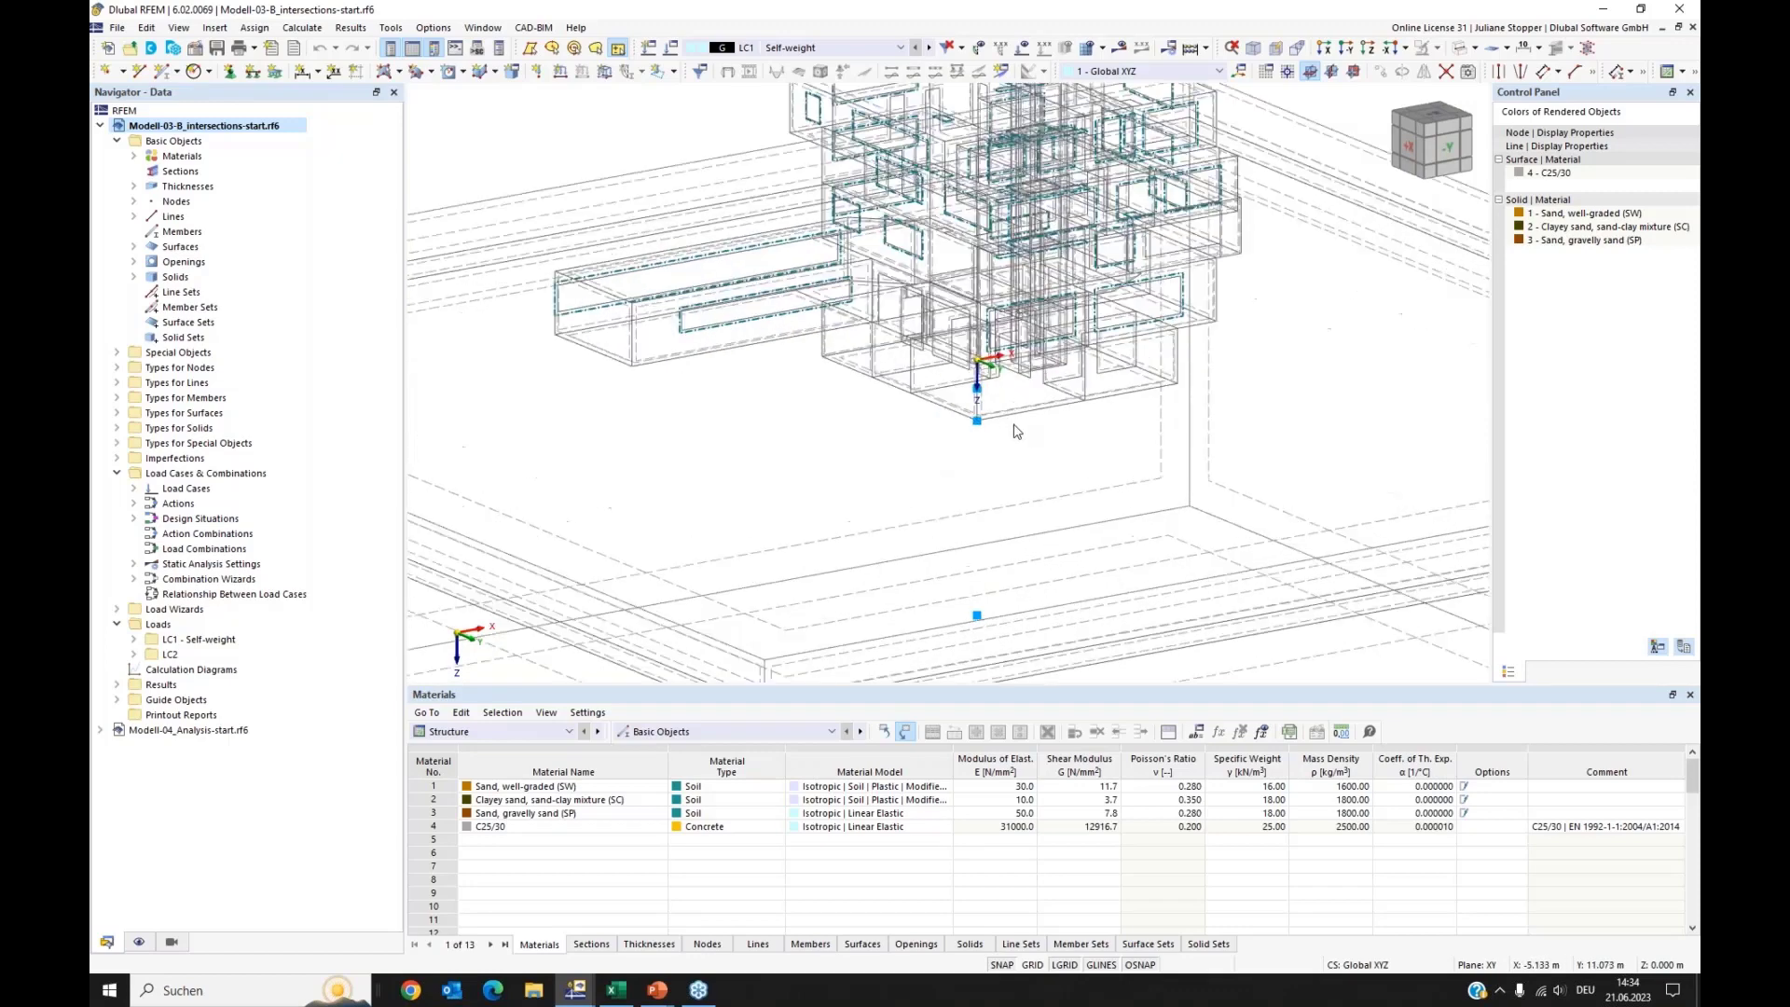
middle_click_drag(839, 438, 881, 420, "ctrl")
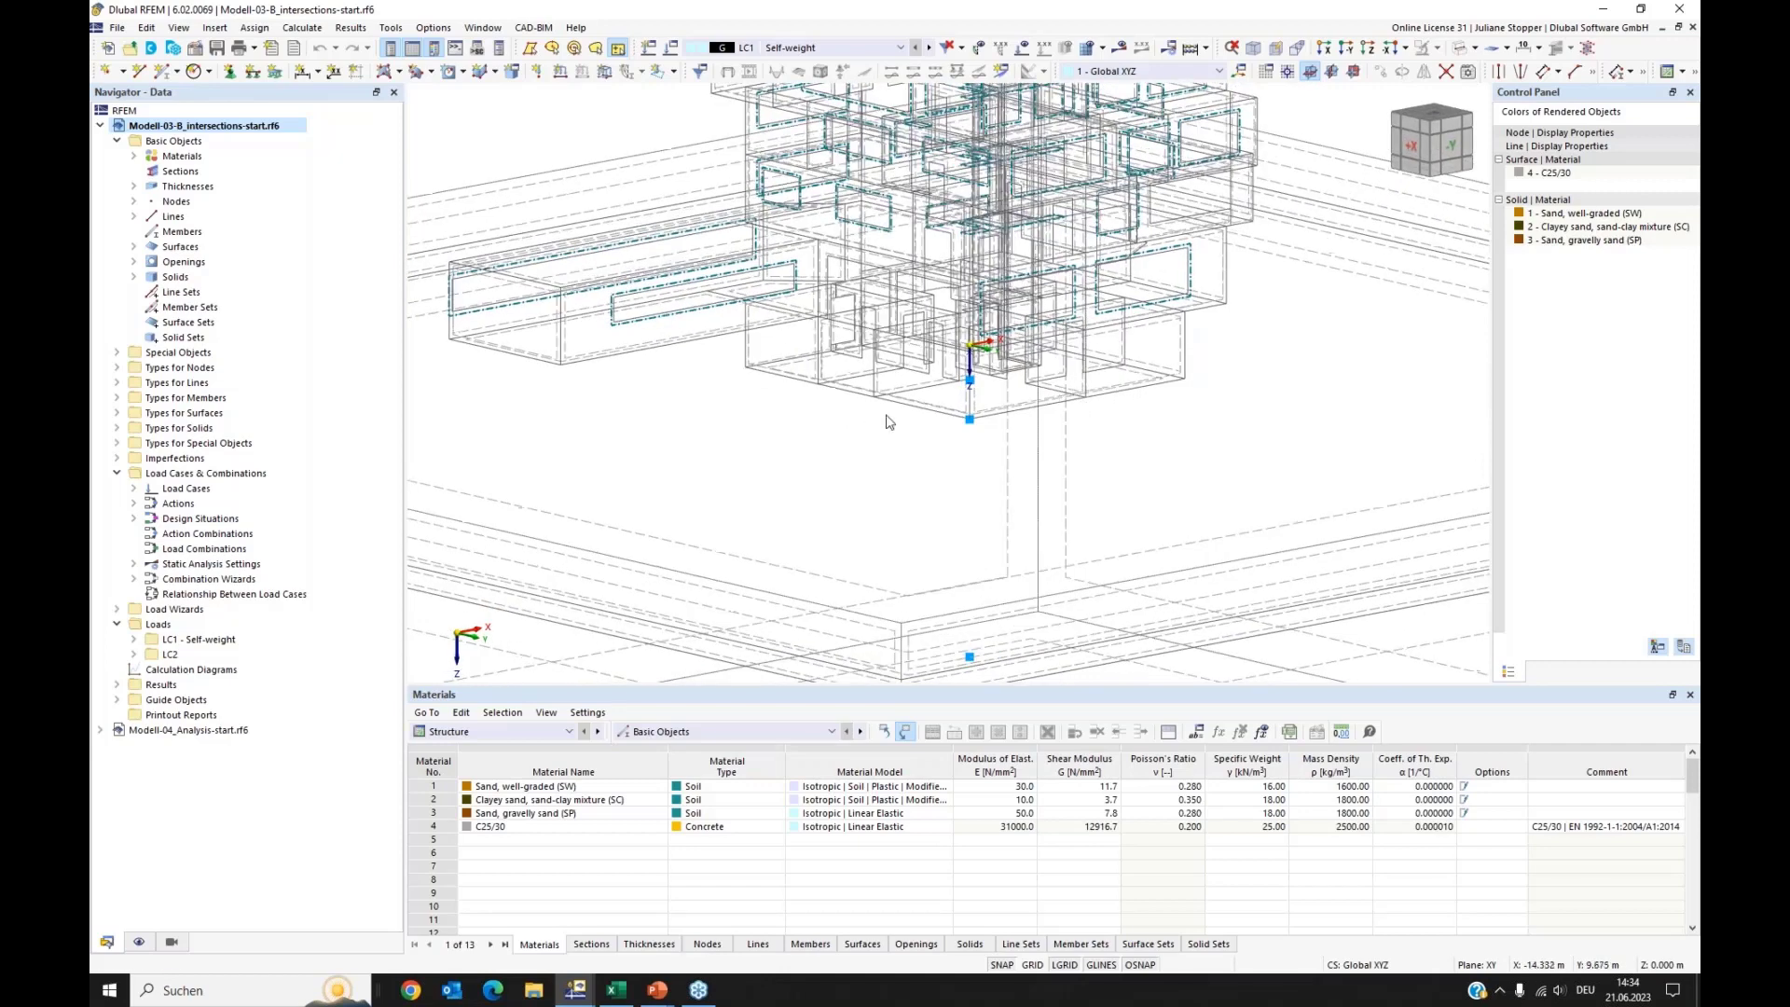
scroll(890, 383, "up", 2)
scroll(891, 384, "up", 2)
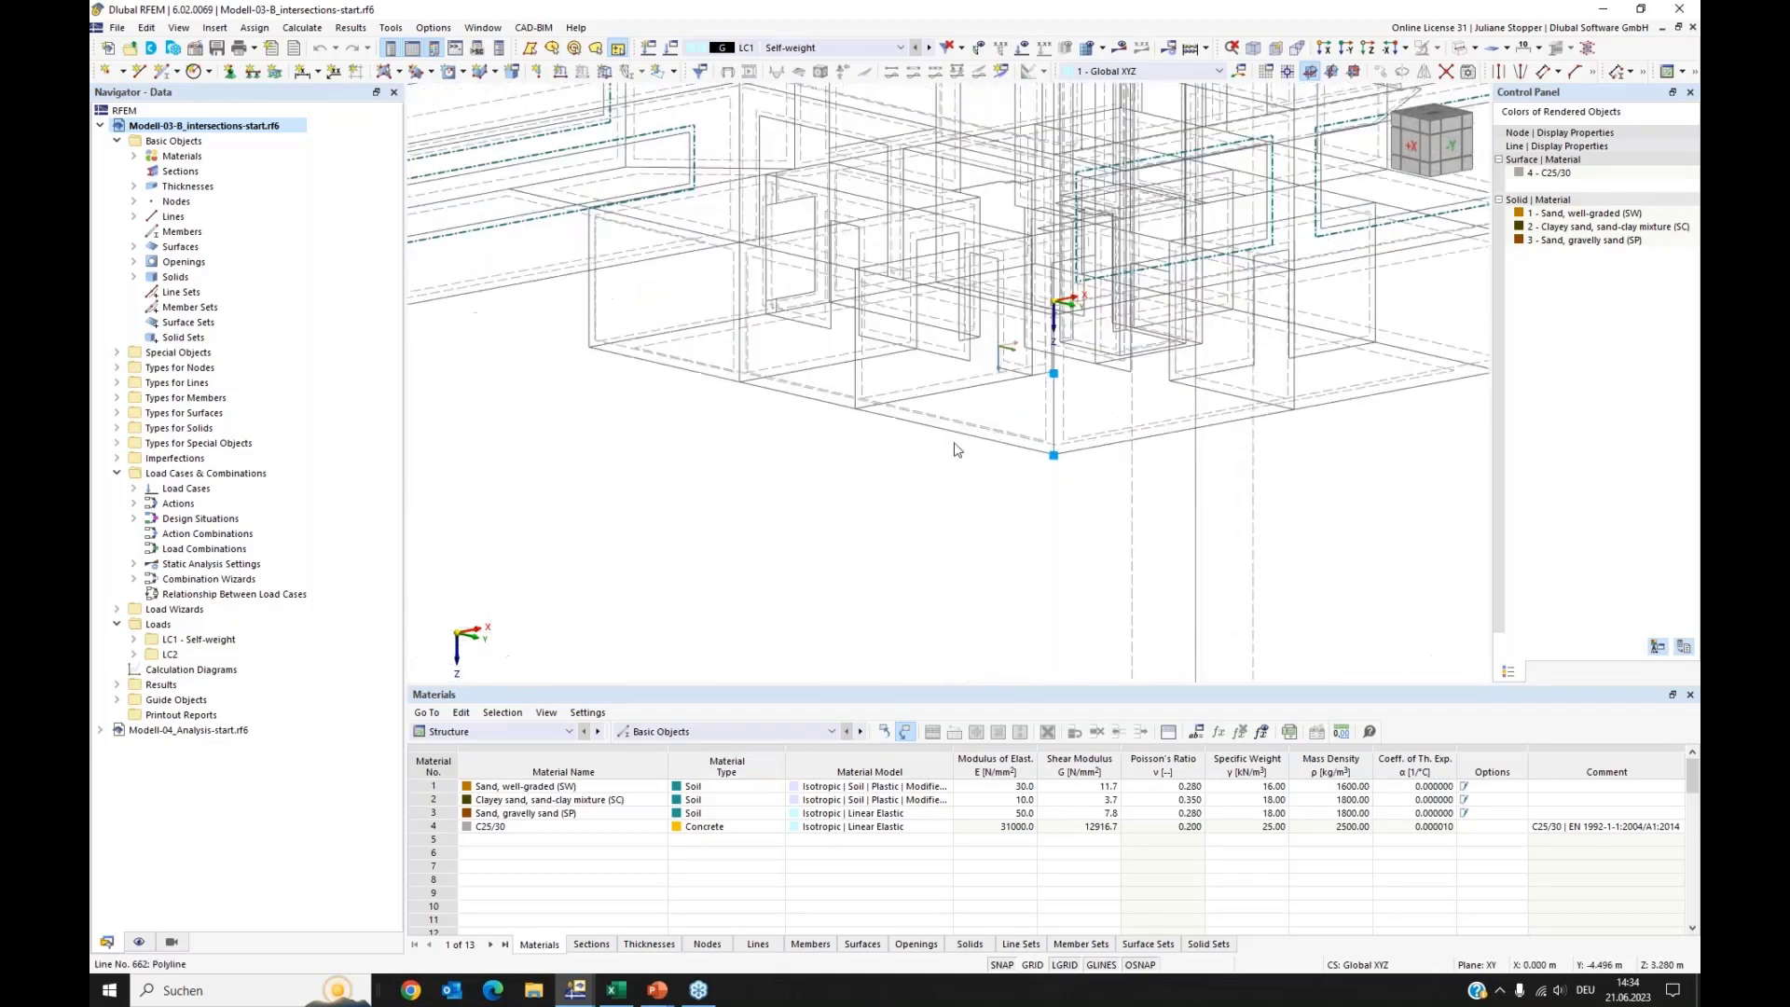
middle_click_drag(702, 390, 703, 422)
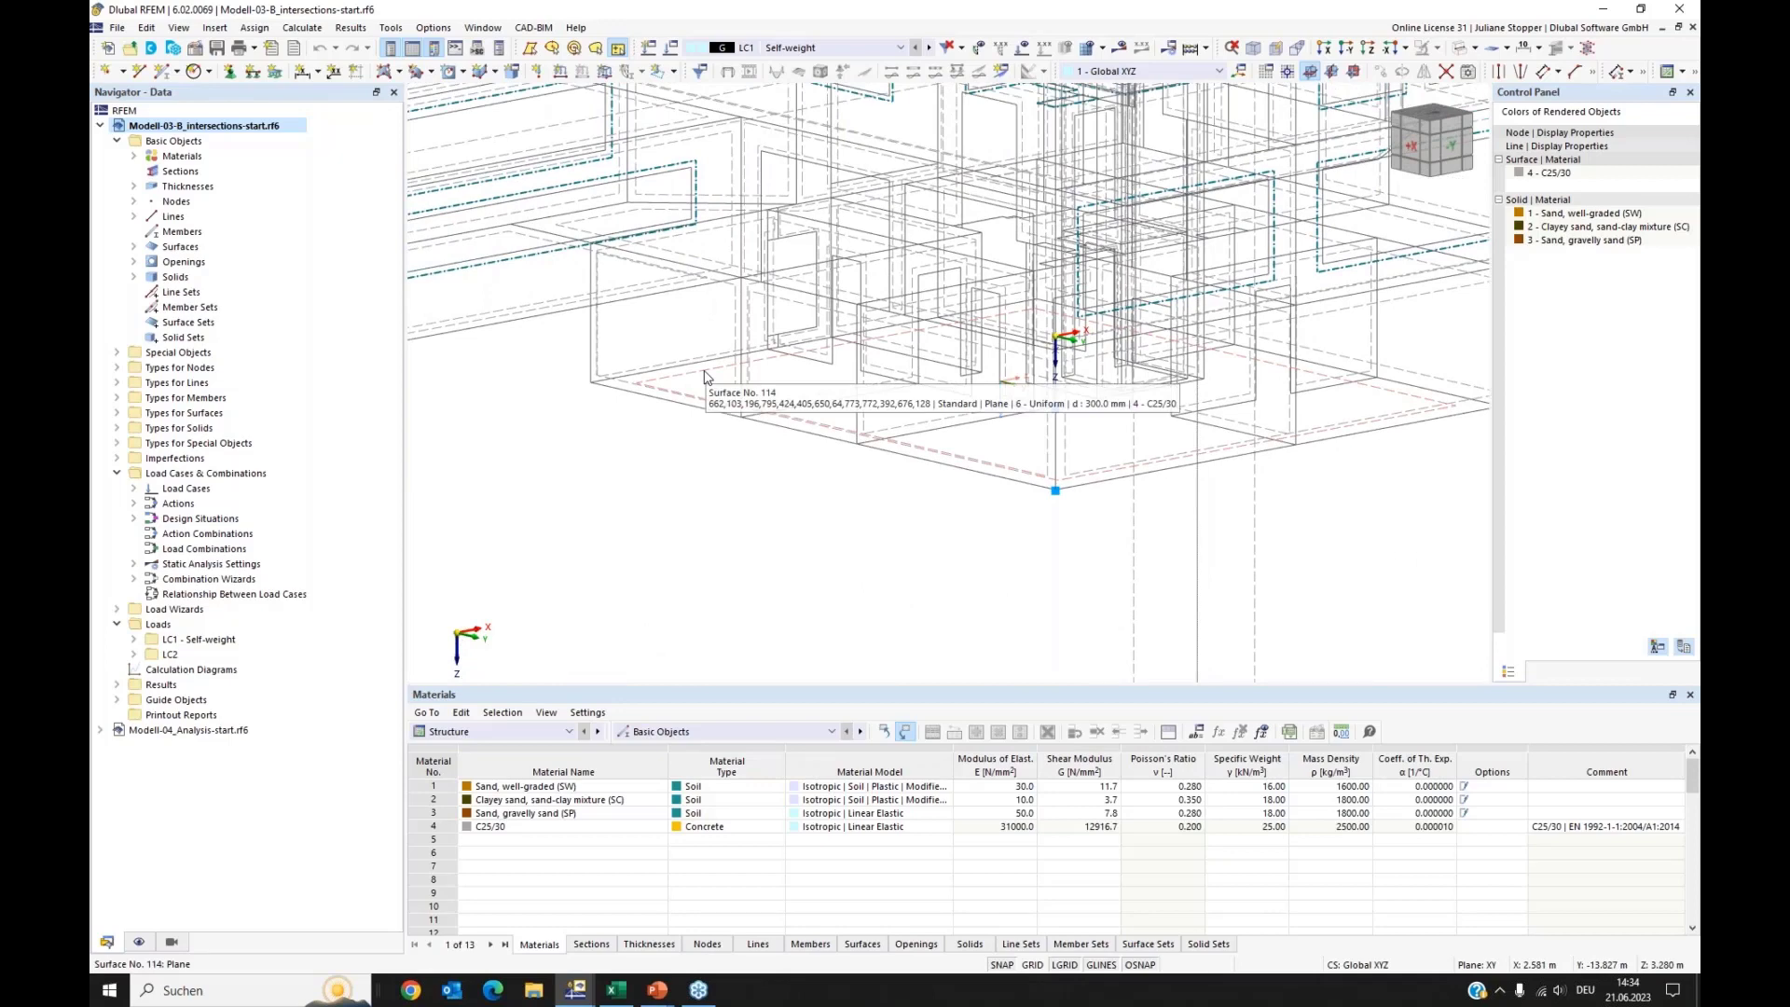
right_click(705, 375)
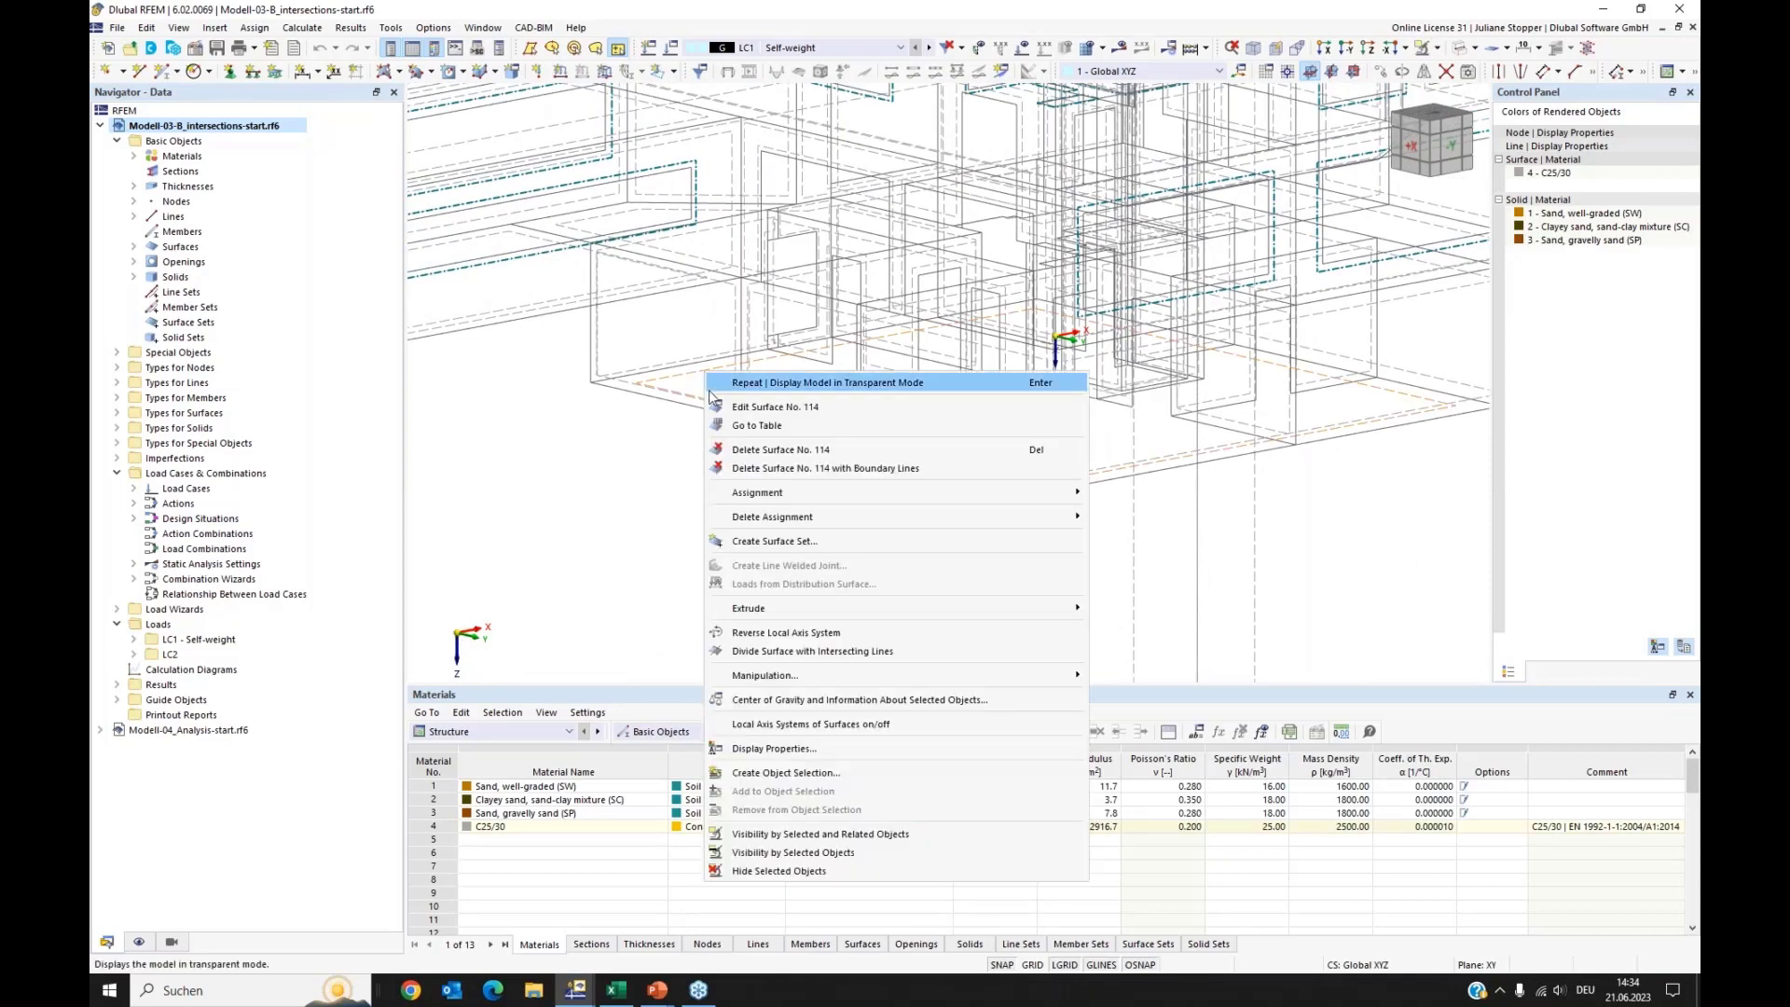
mouse_move(810, 618)
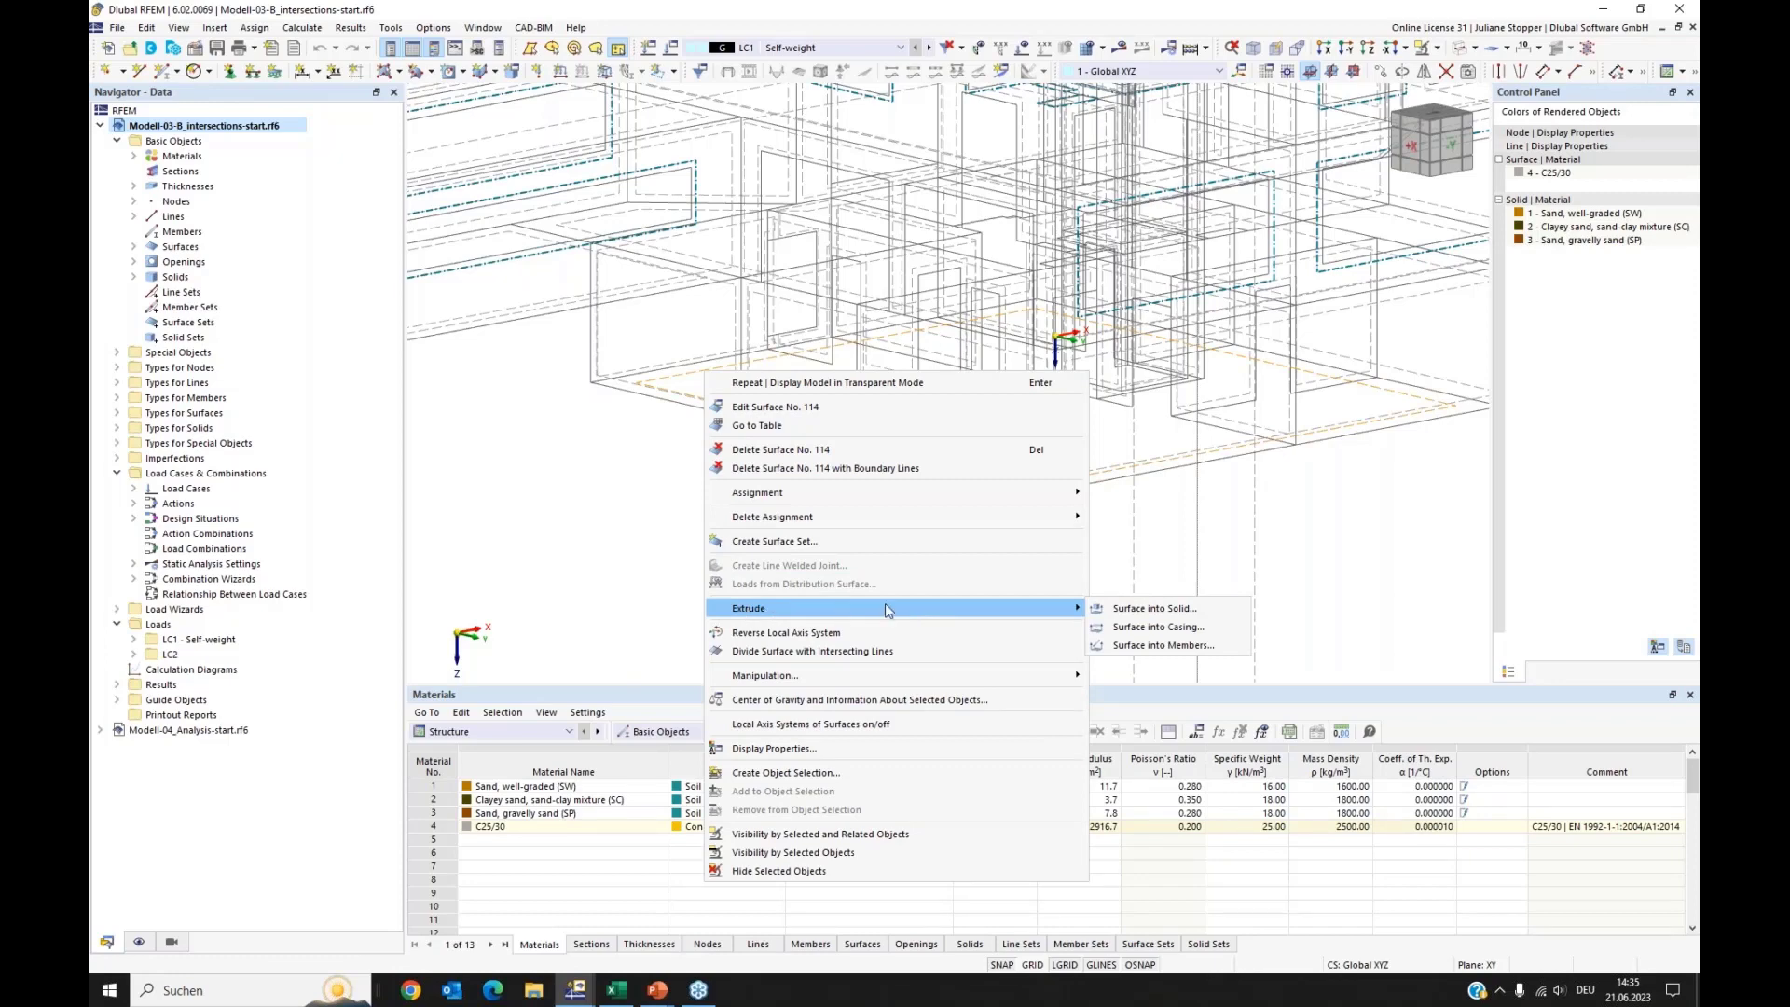
left_click(1119, 610)
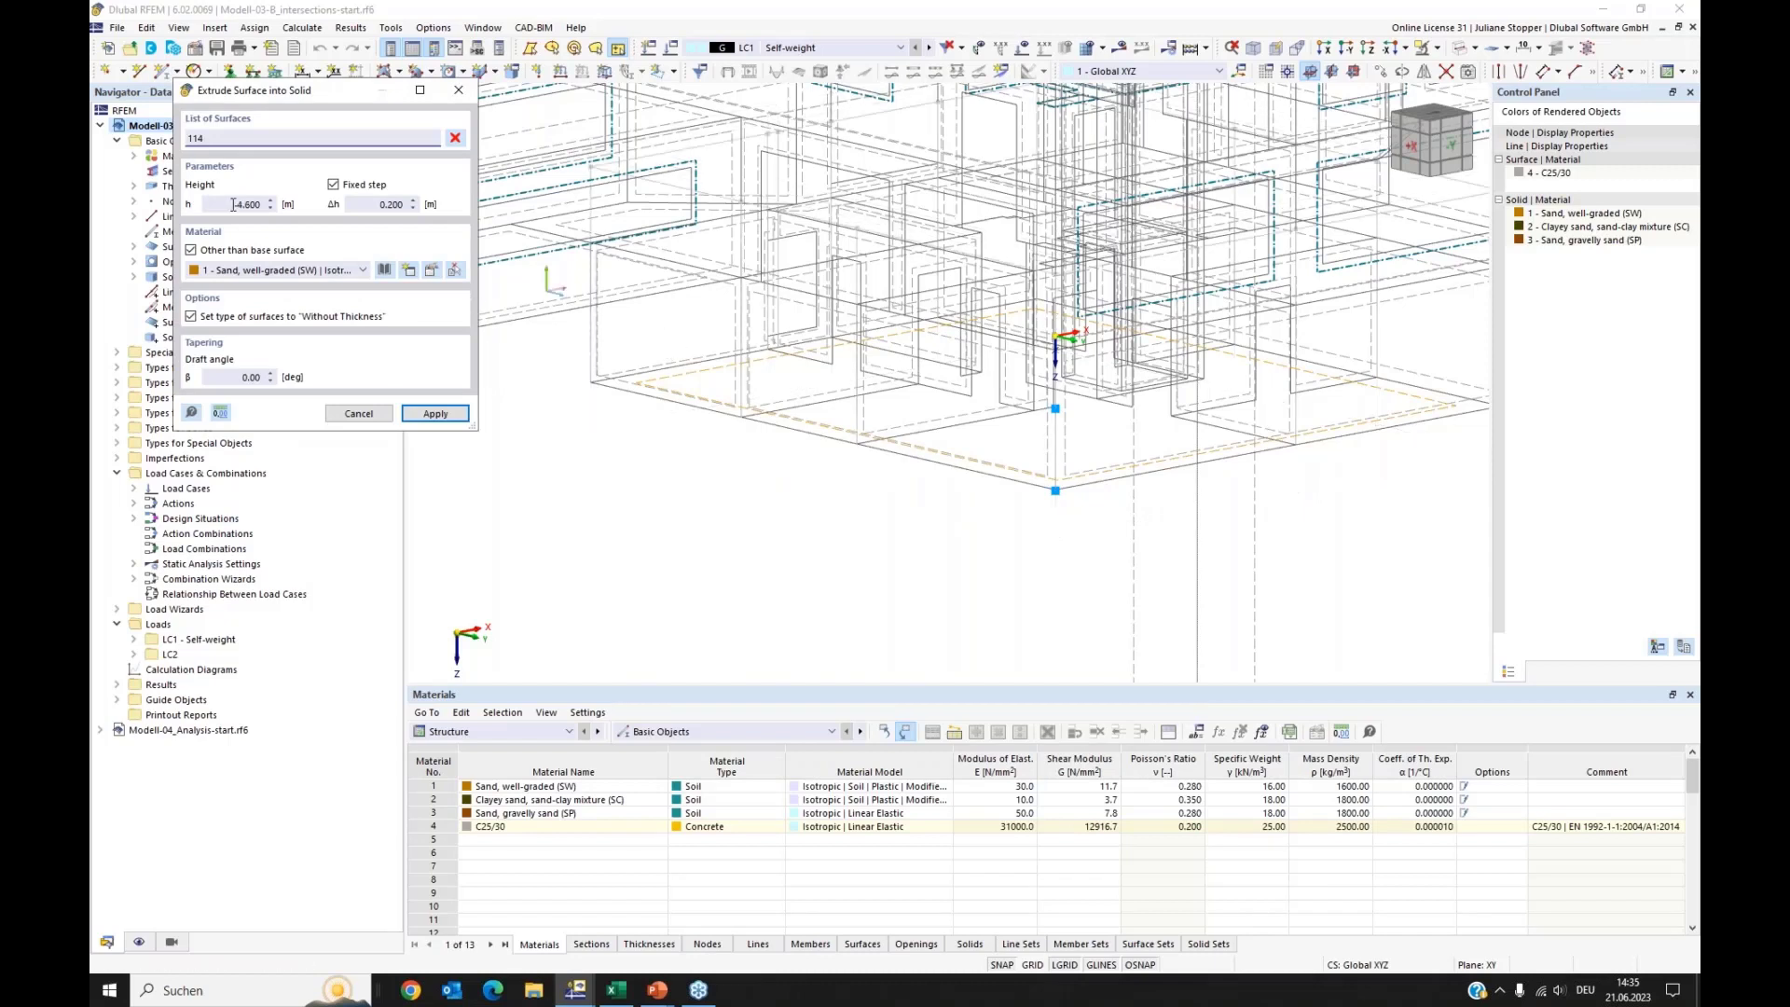
left_click_drag(230, 204, 275, 207)
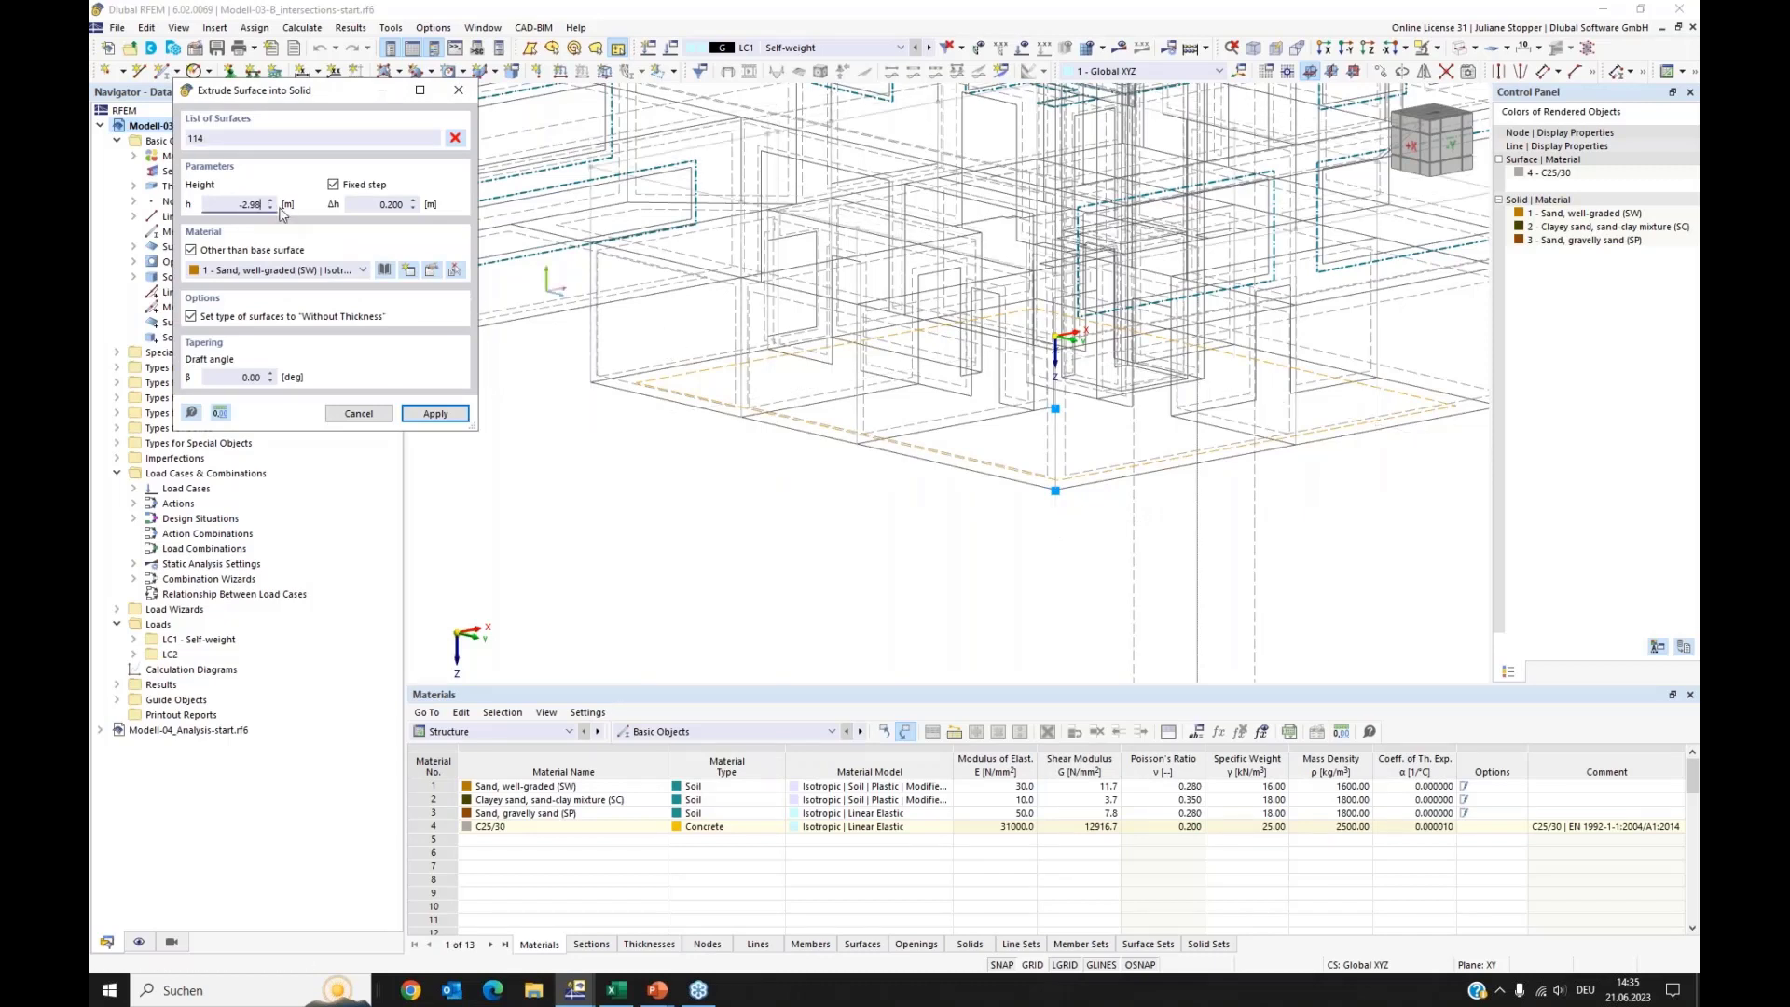
left_click(457, 417)
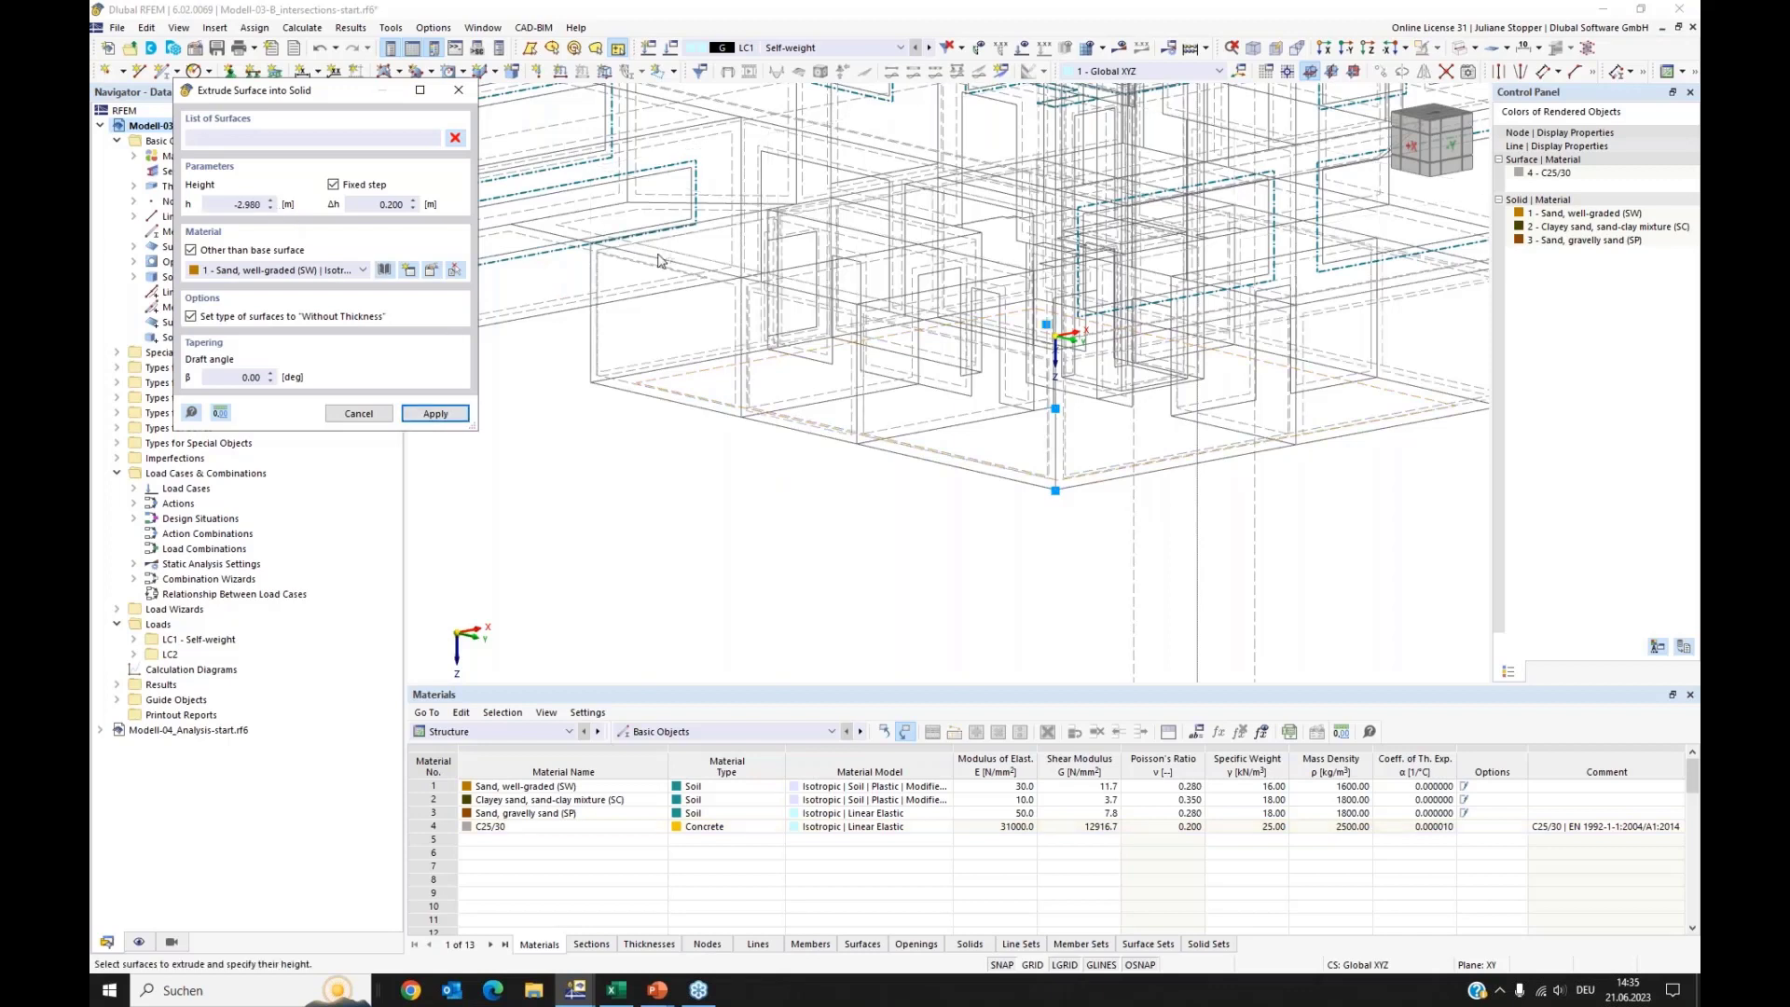
left_click(458, 91)
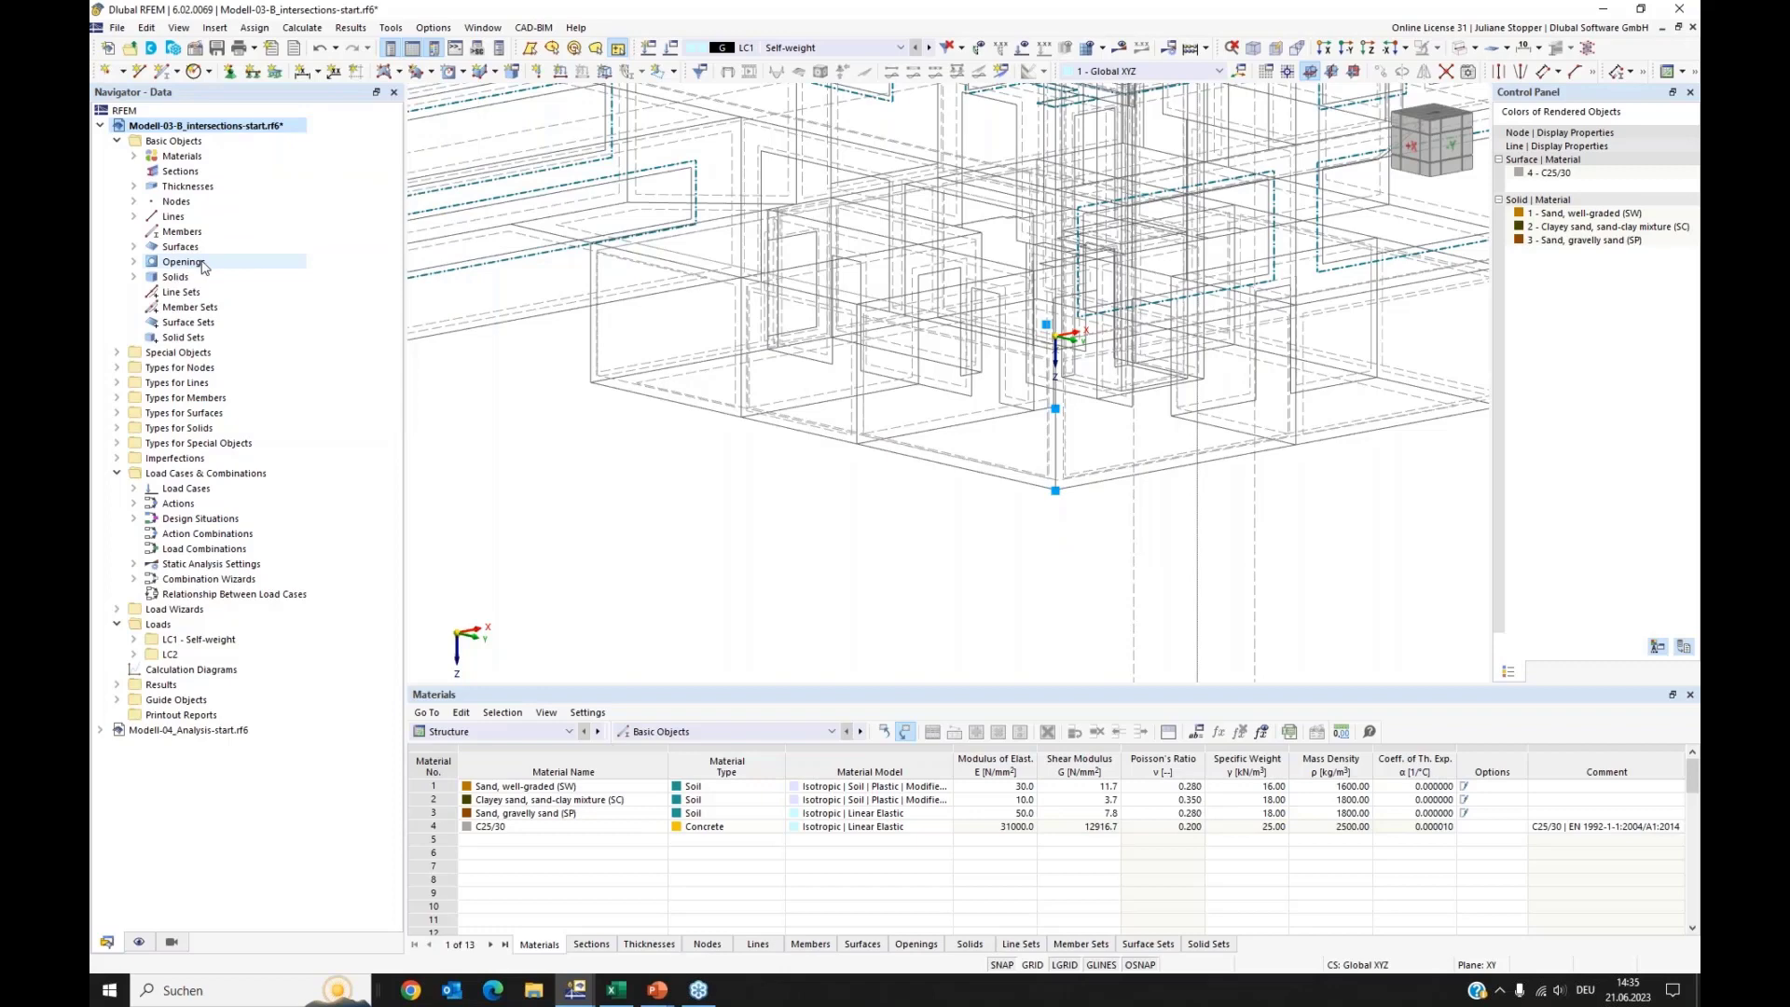
Step: Change the solid type of the extruded basement solid to Intersection and accept regenerating the affected solids
left_click(134, 277)
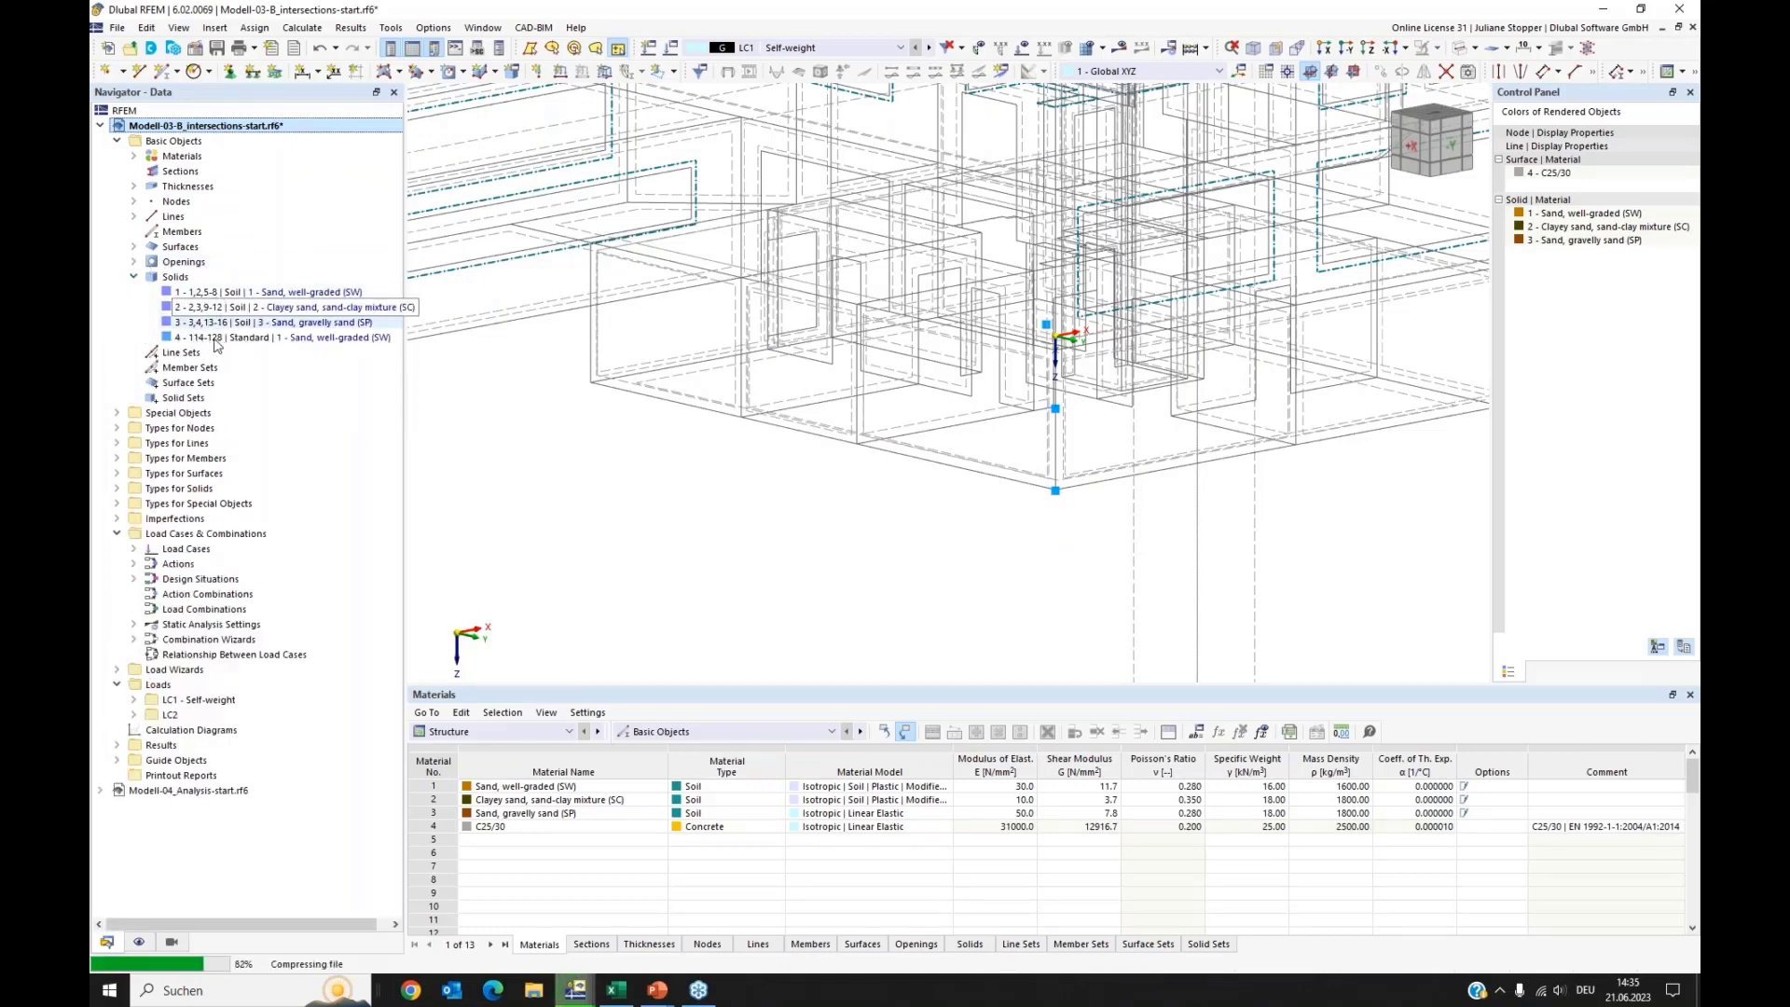
left_click(198, 338)
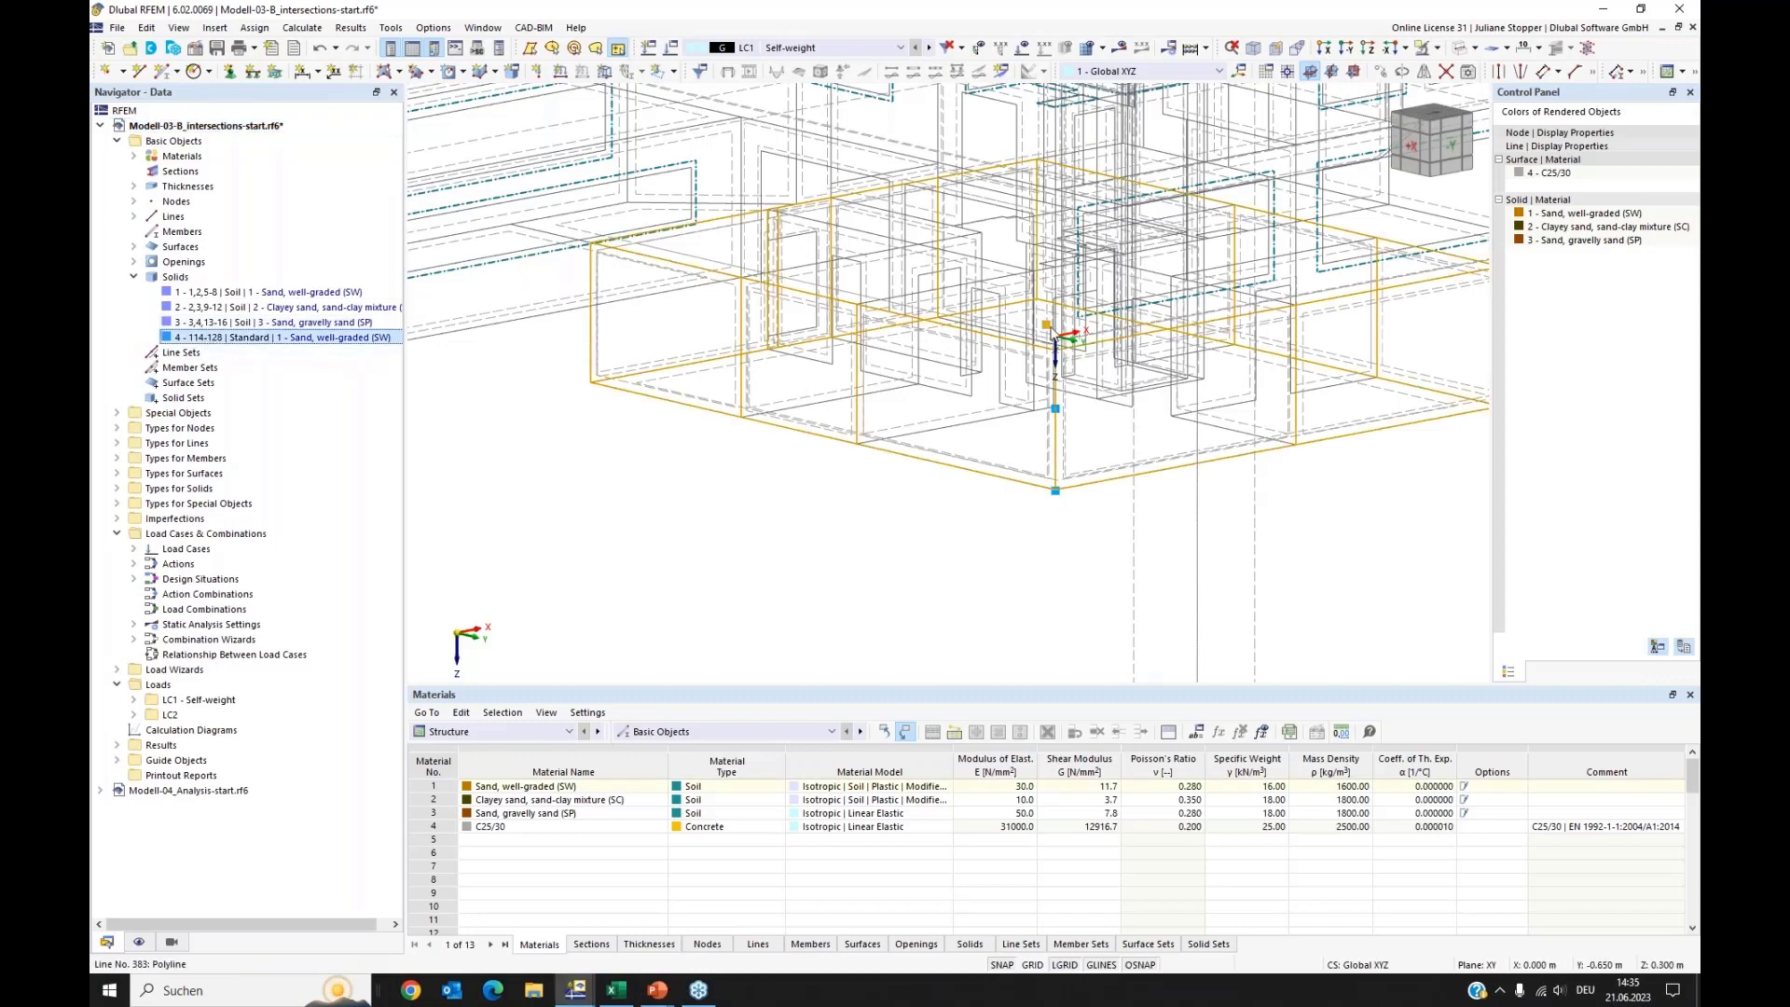
scroll(713, 456, "down", 2)
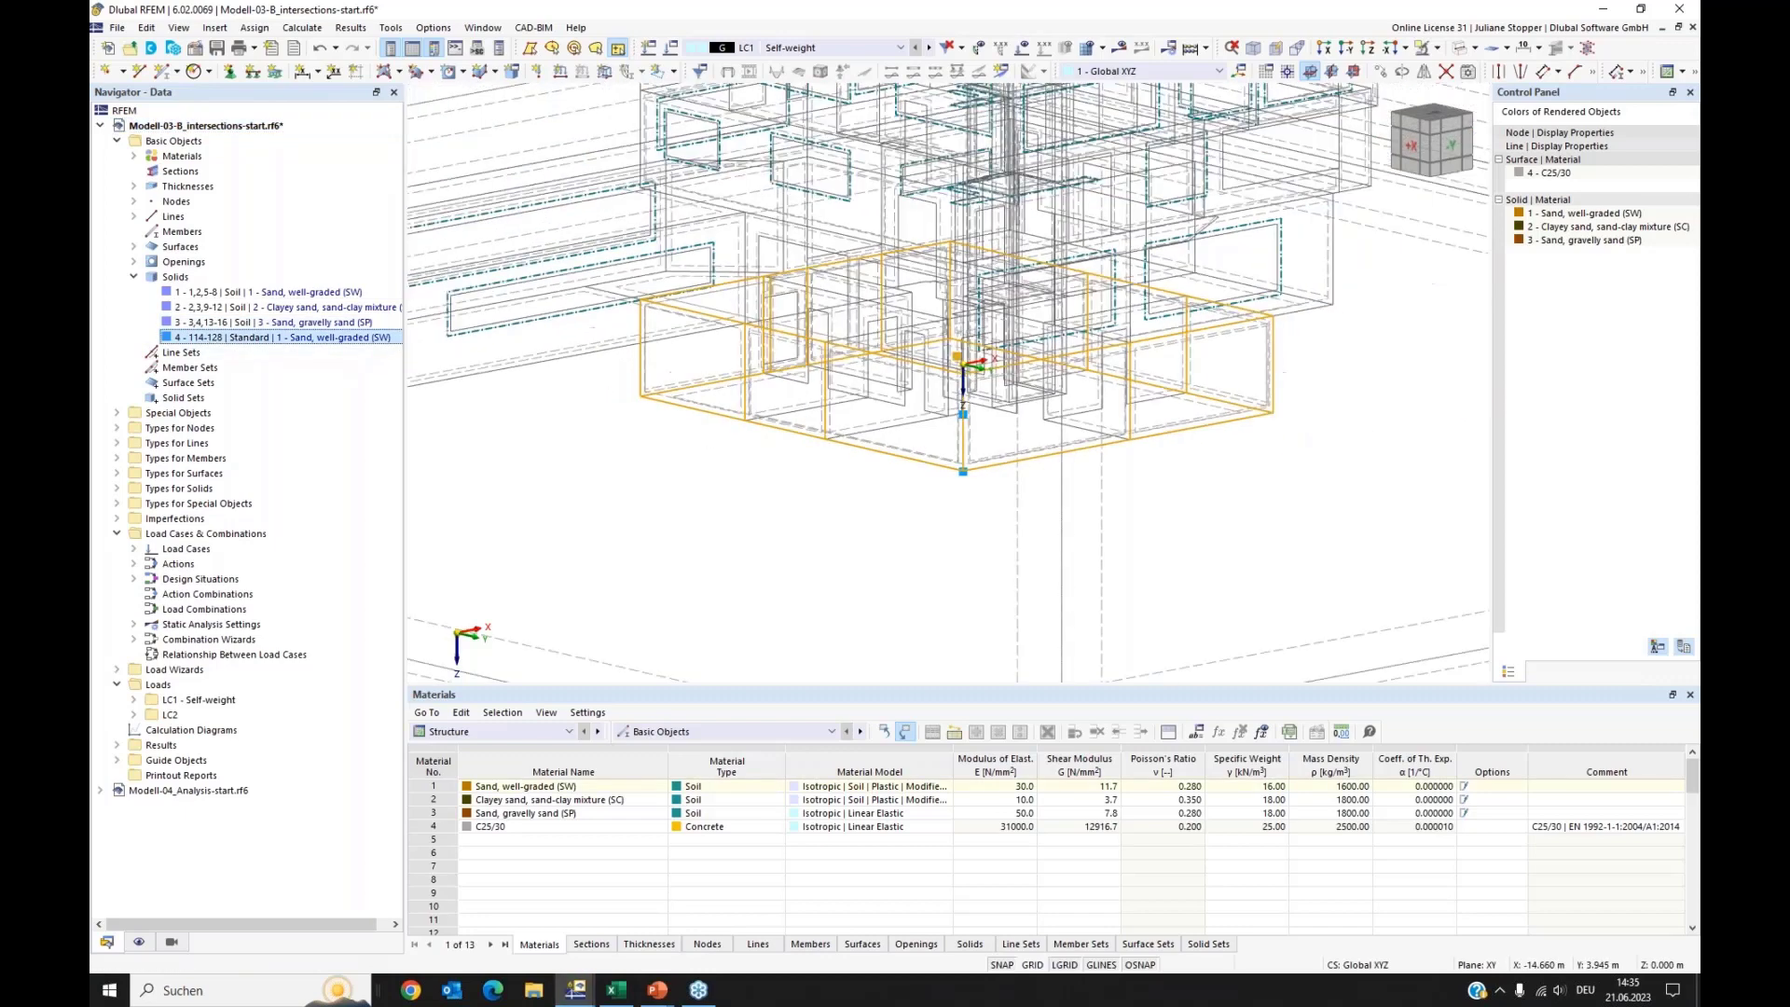
middle_click_drag(713, 456, 655, 450, "ctrl")
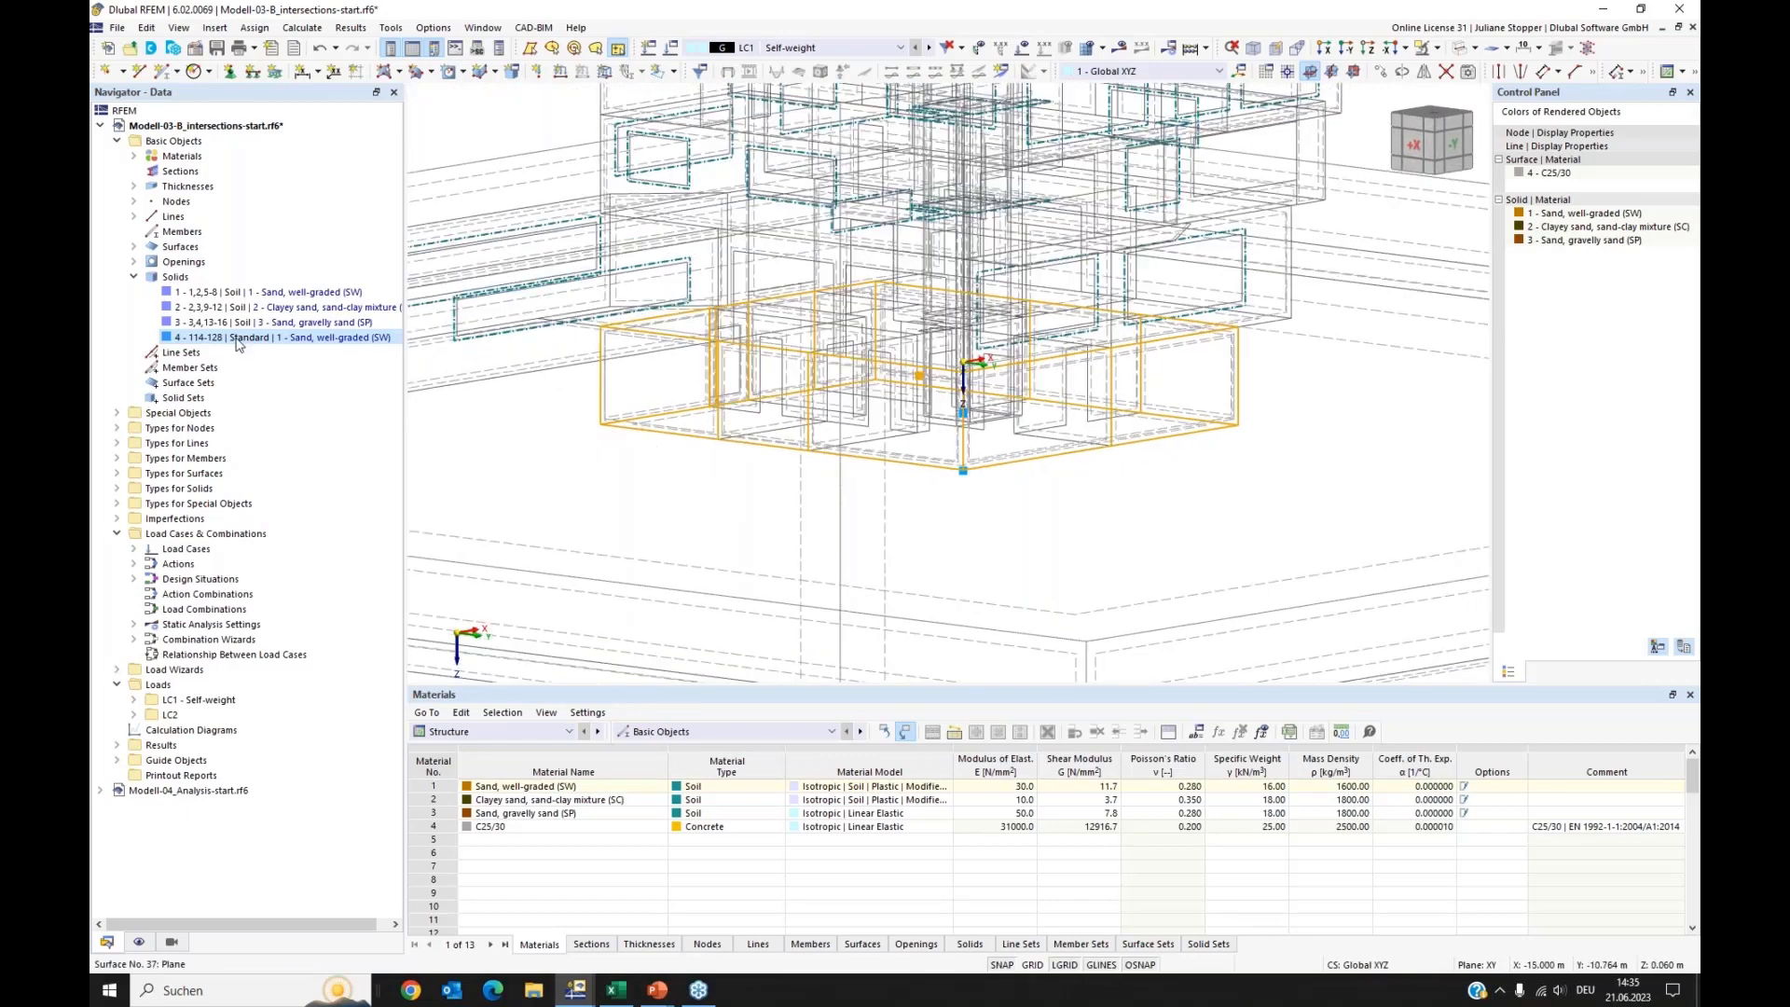
right_click(218, 339)
left_click(250, 347)
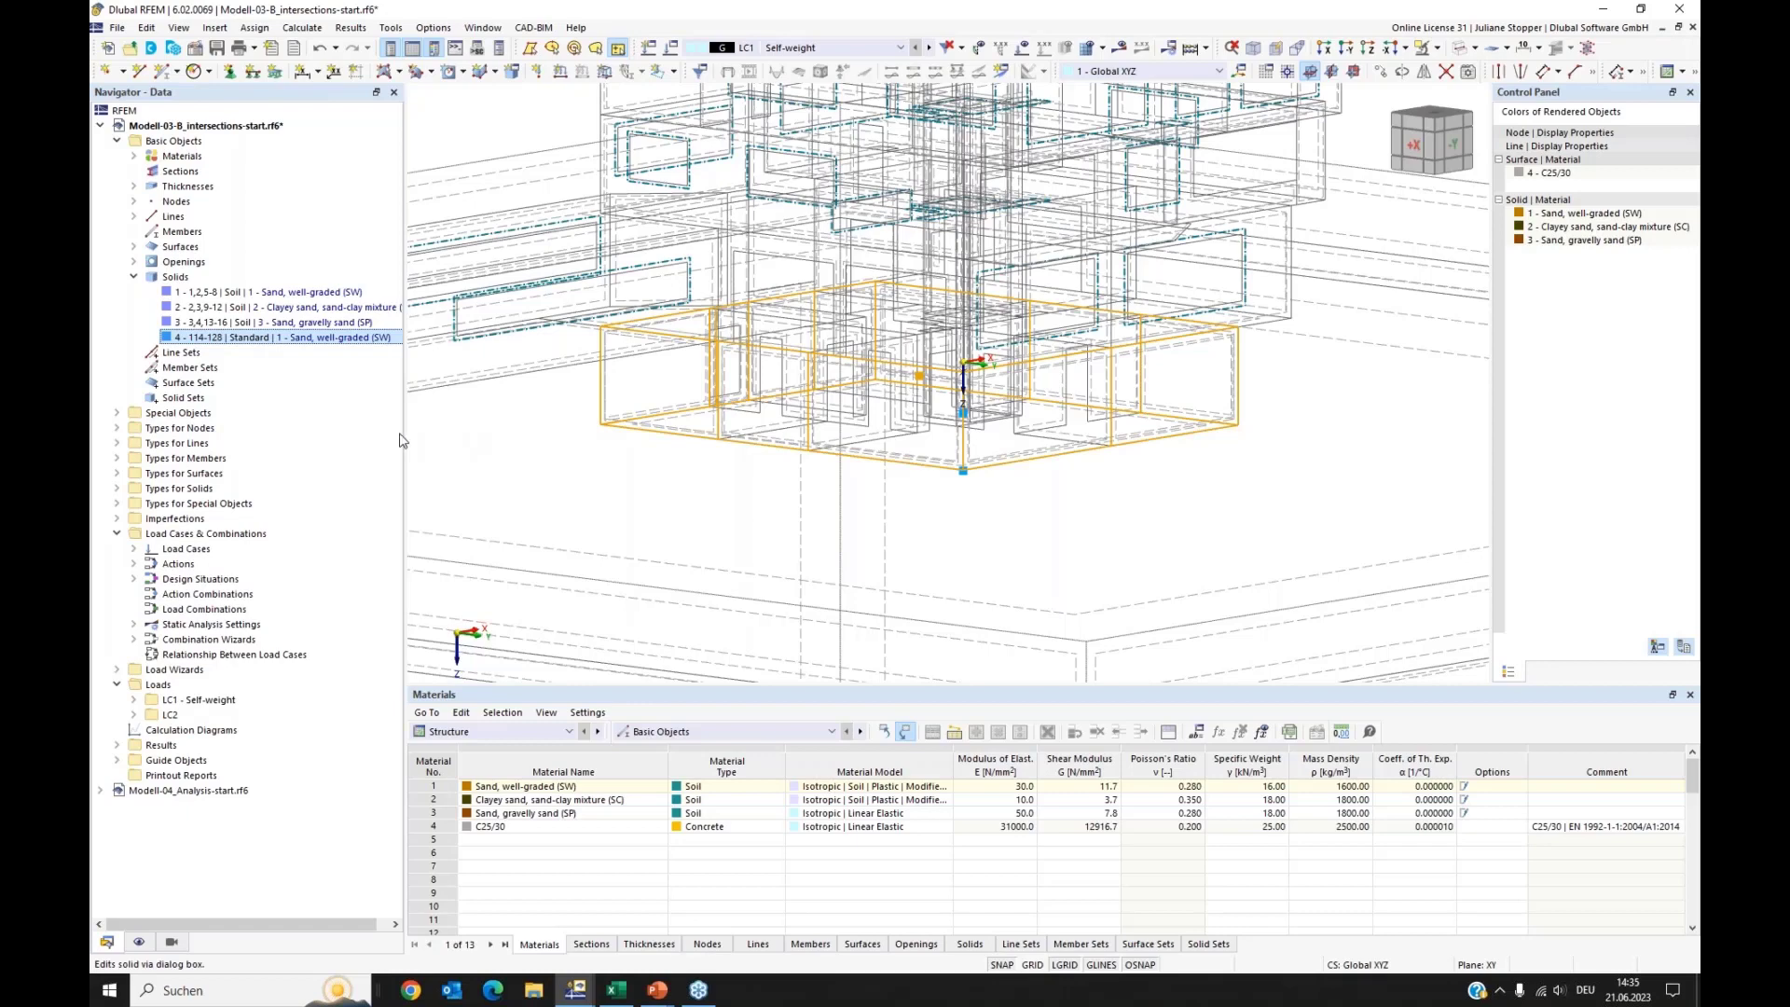
left_click(422, 268)
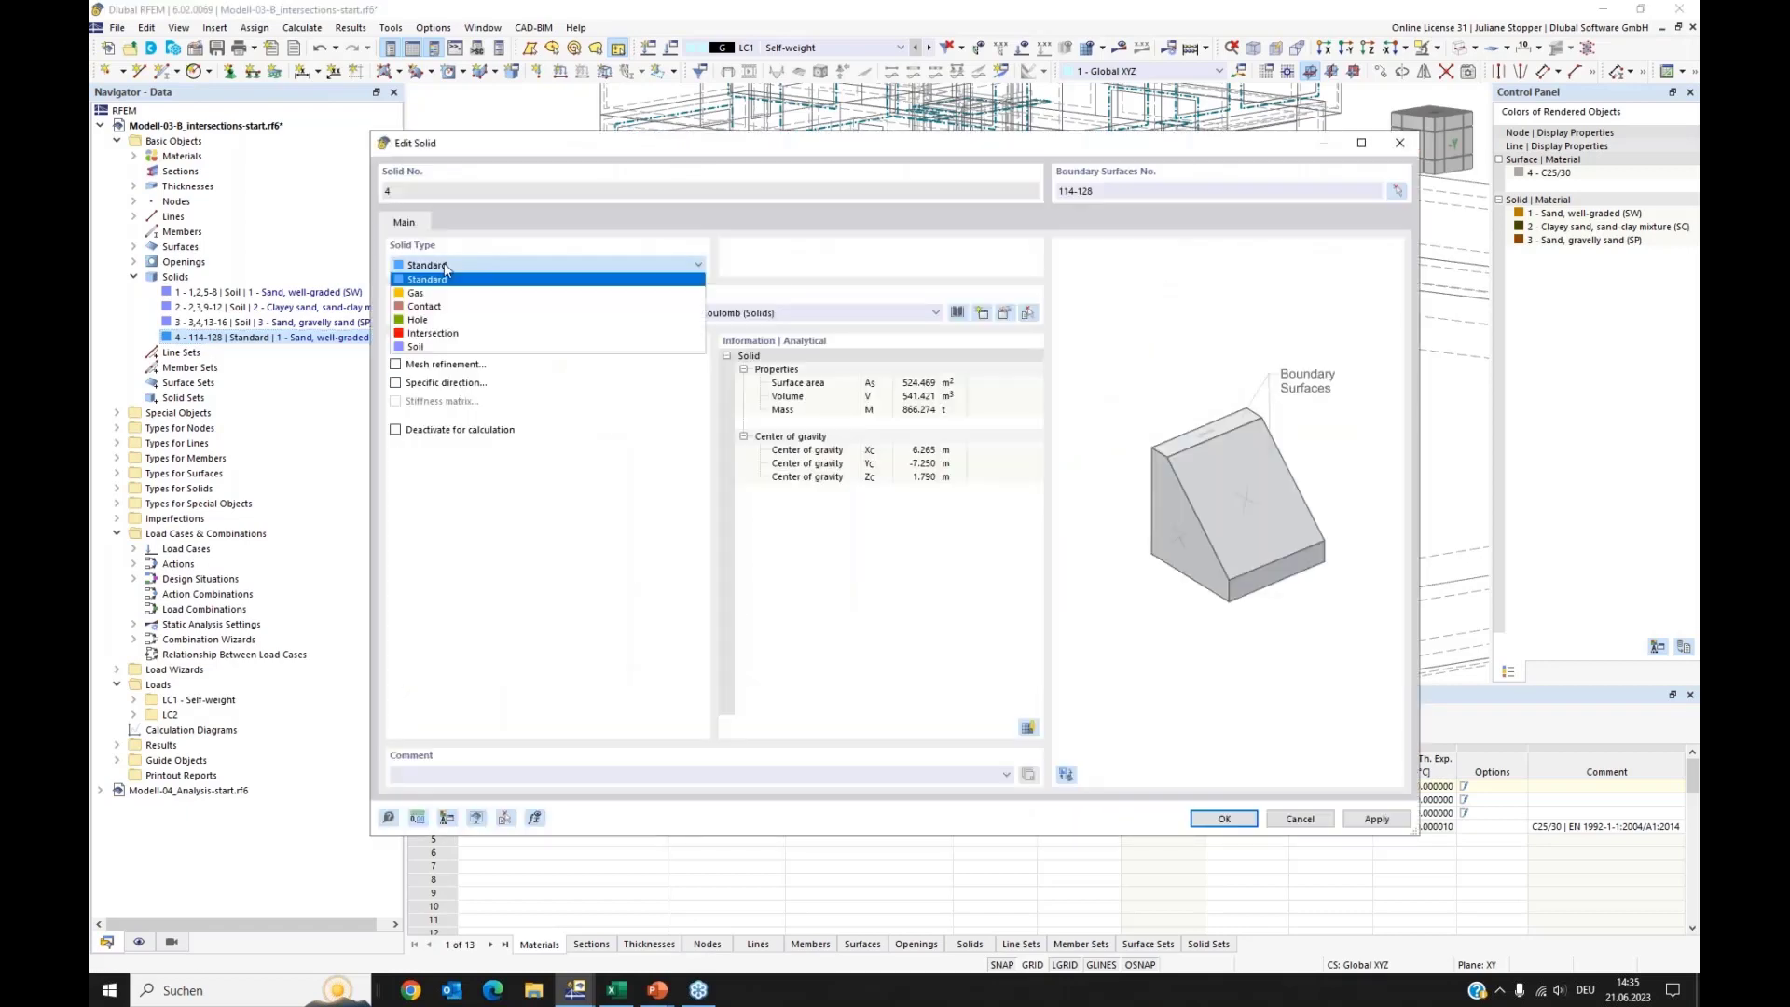
left_click(435, 334)
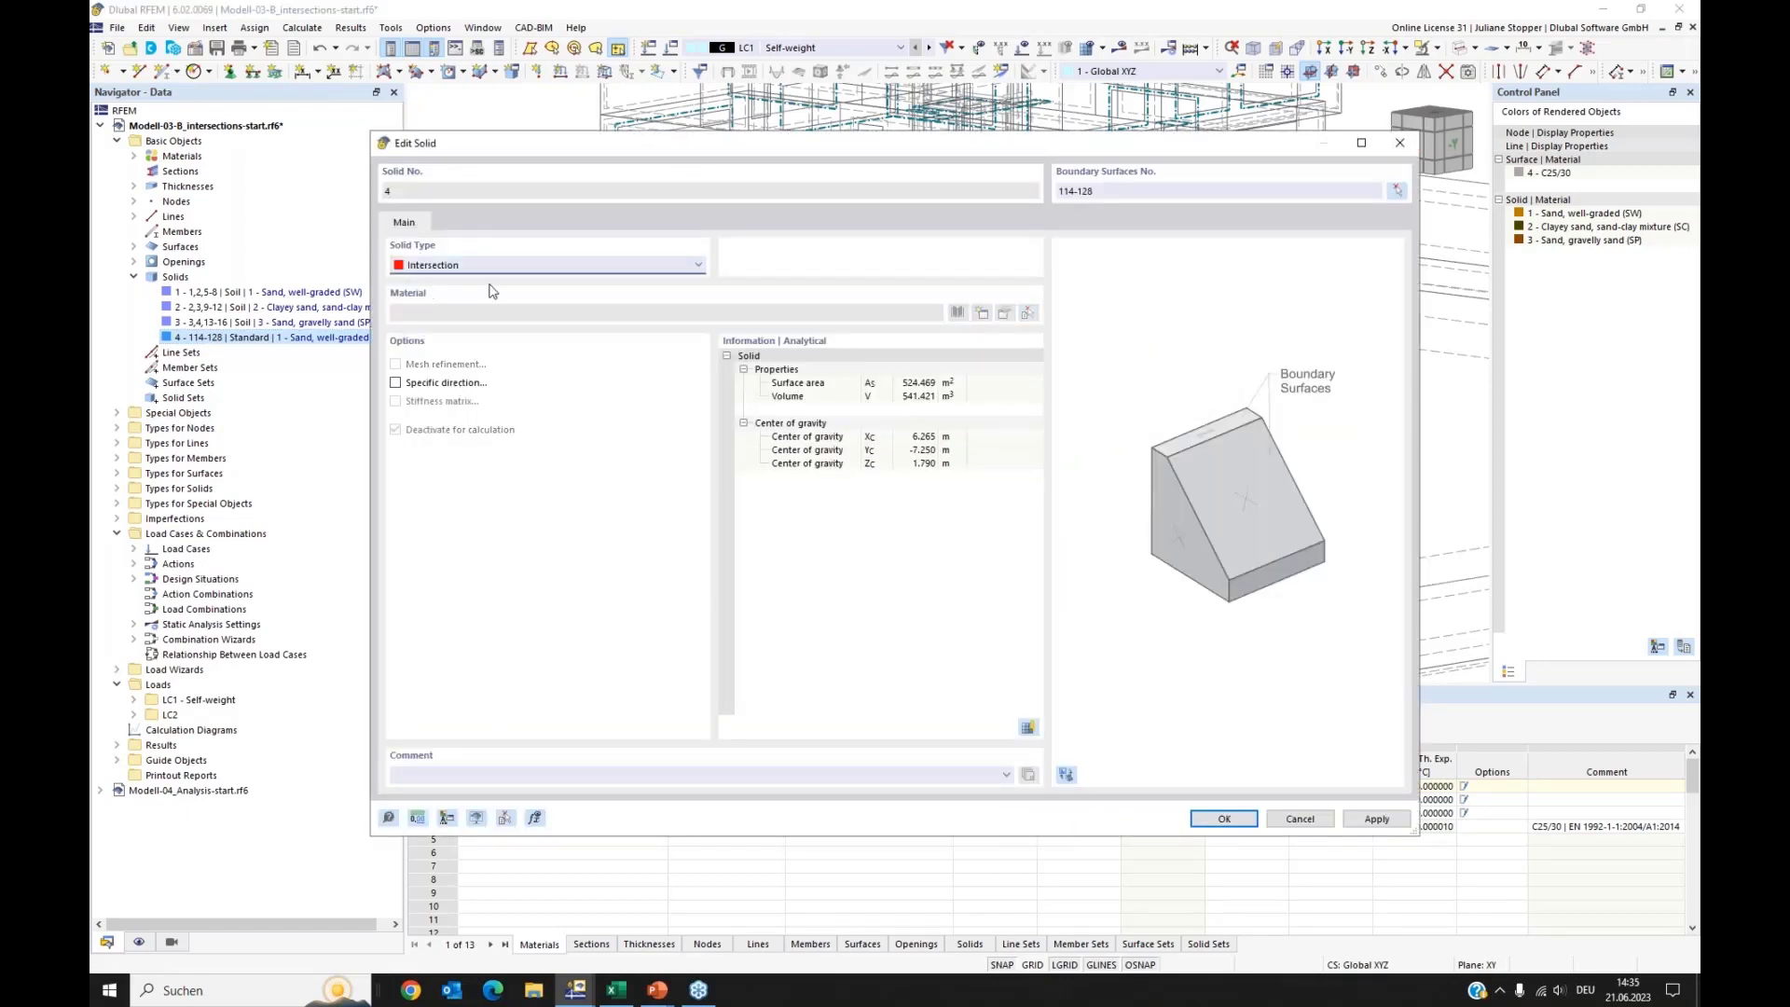
left_click(1212, 821)
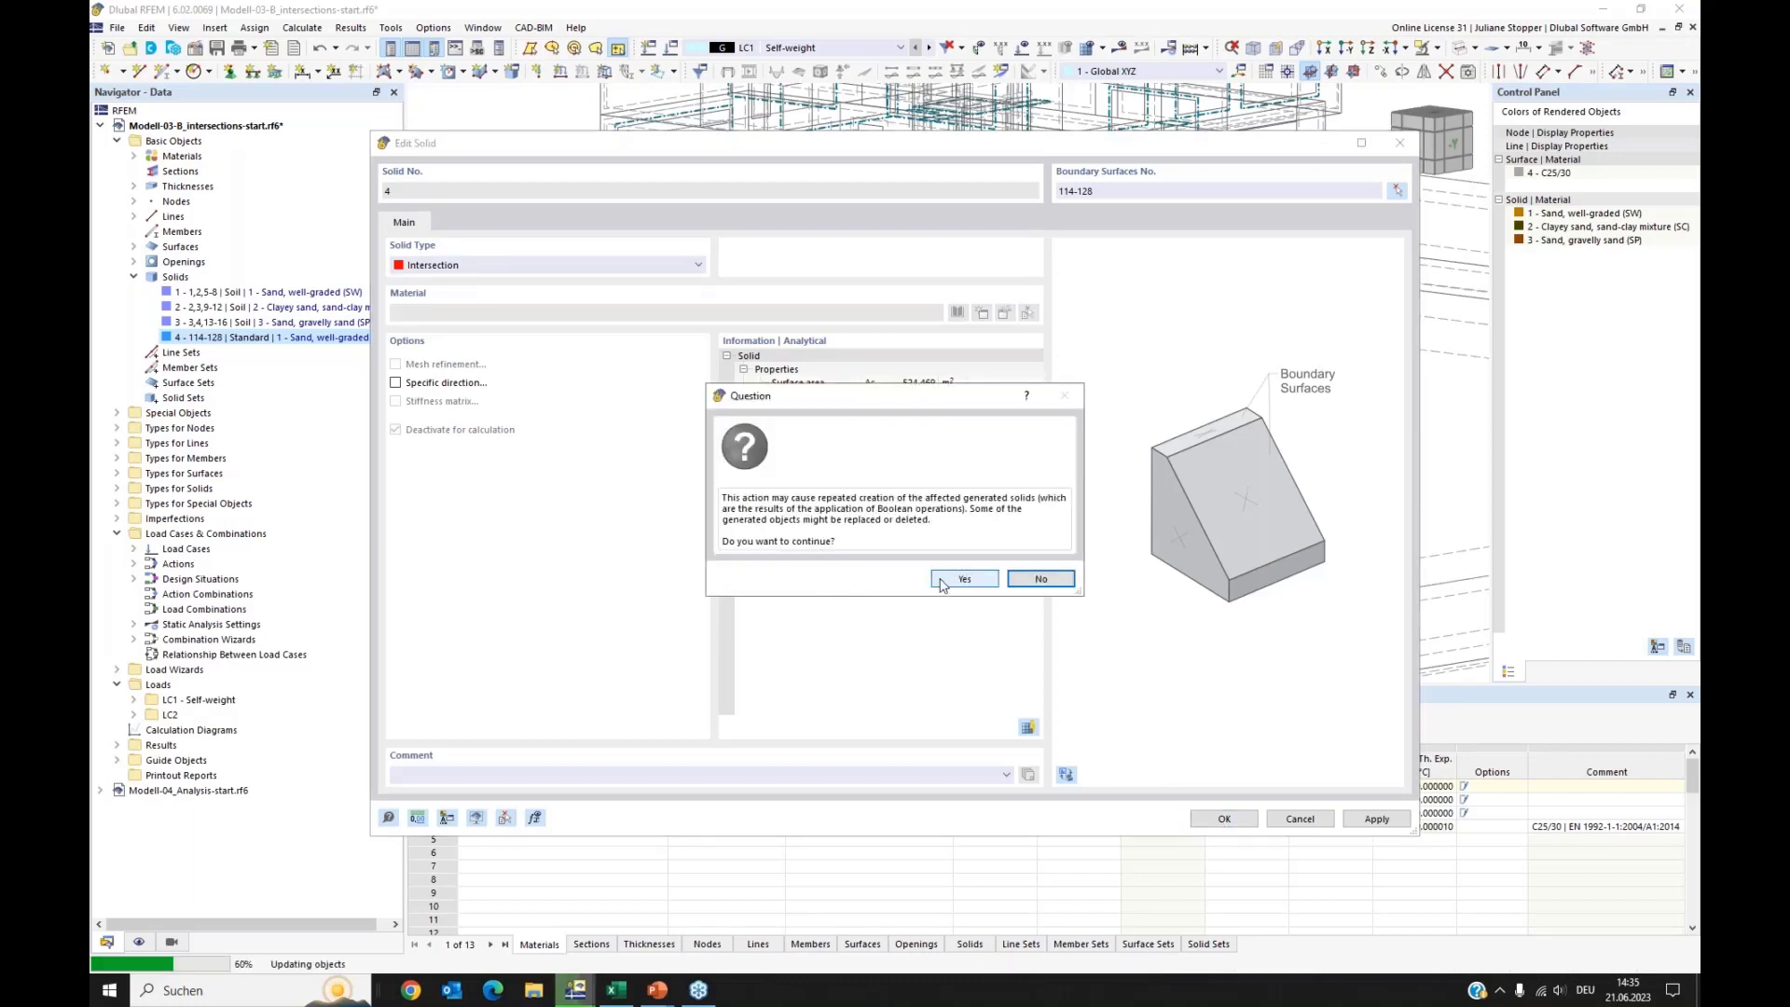
left_click(960, 580)
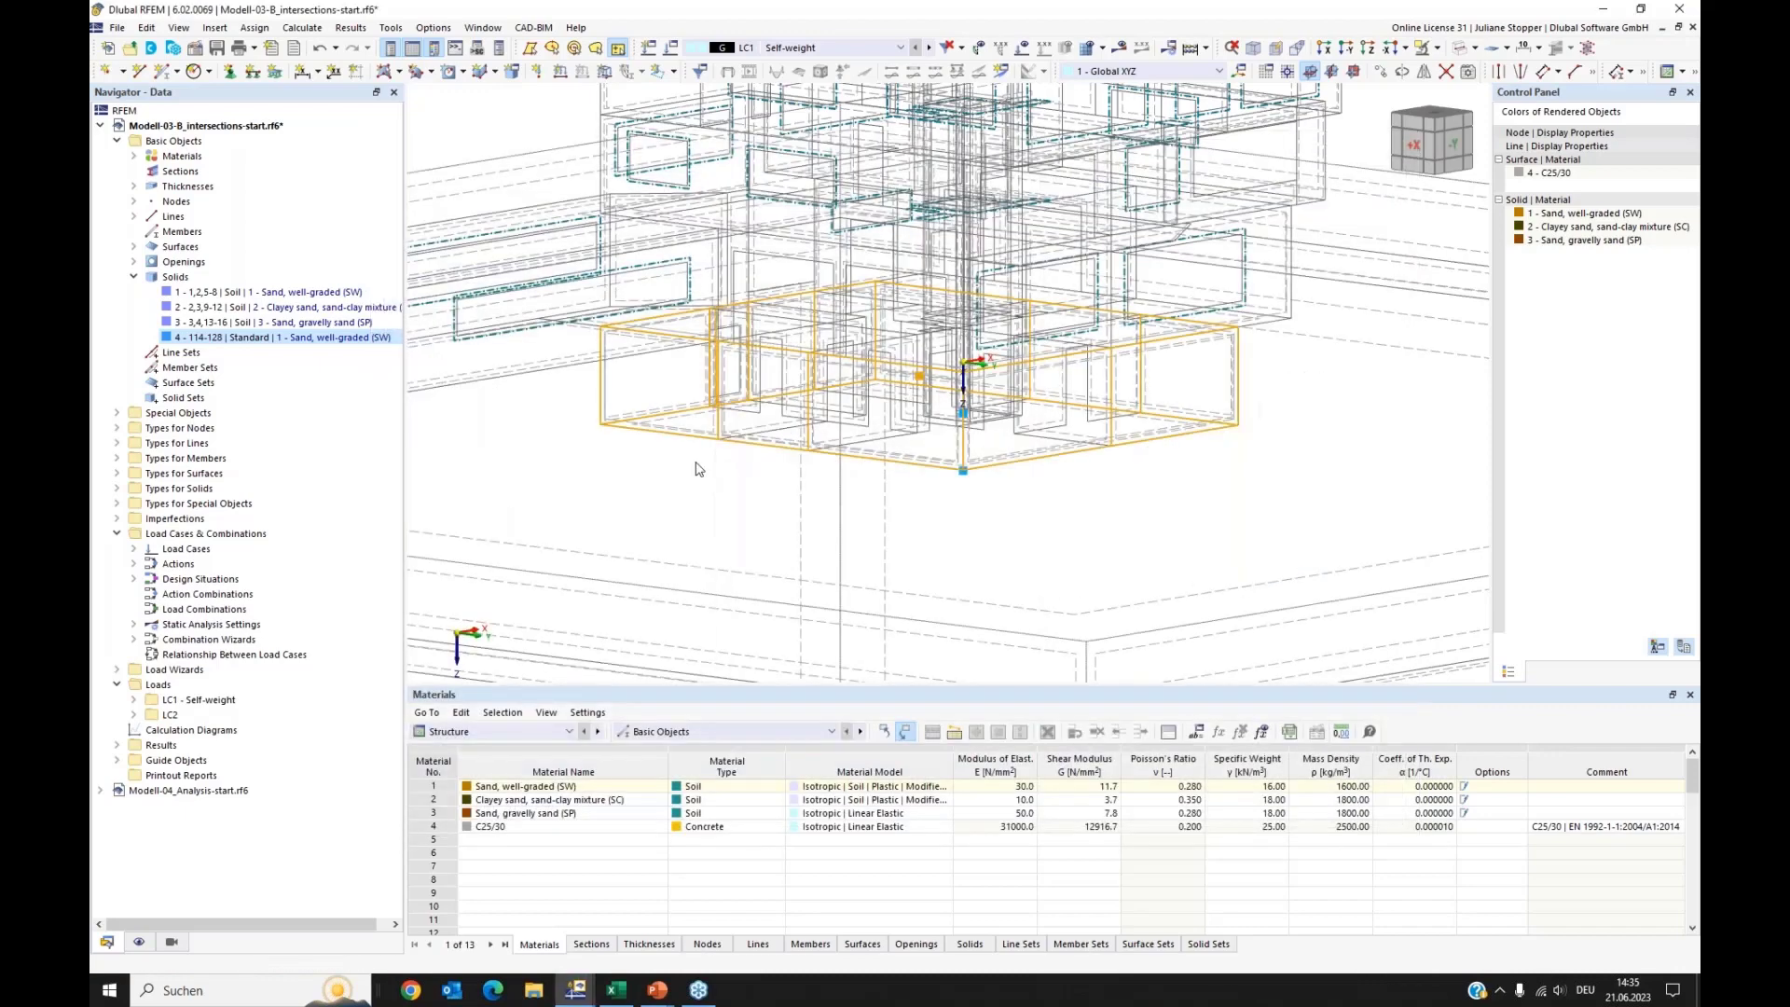
Step: Select the basement intersection solid together with the soil solids it crosses and cut them by solid intersections
middle_click_drag(703, 469, 1113, 395, "ctrl")
left_click_drag(1111, 386, 710, 506)
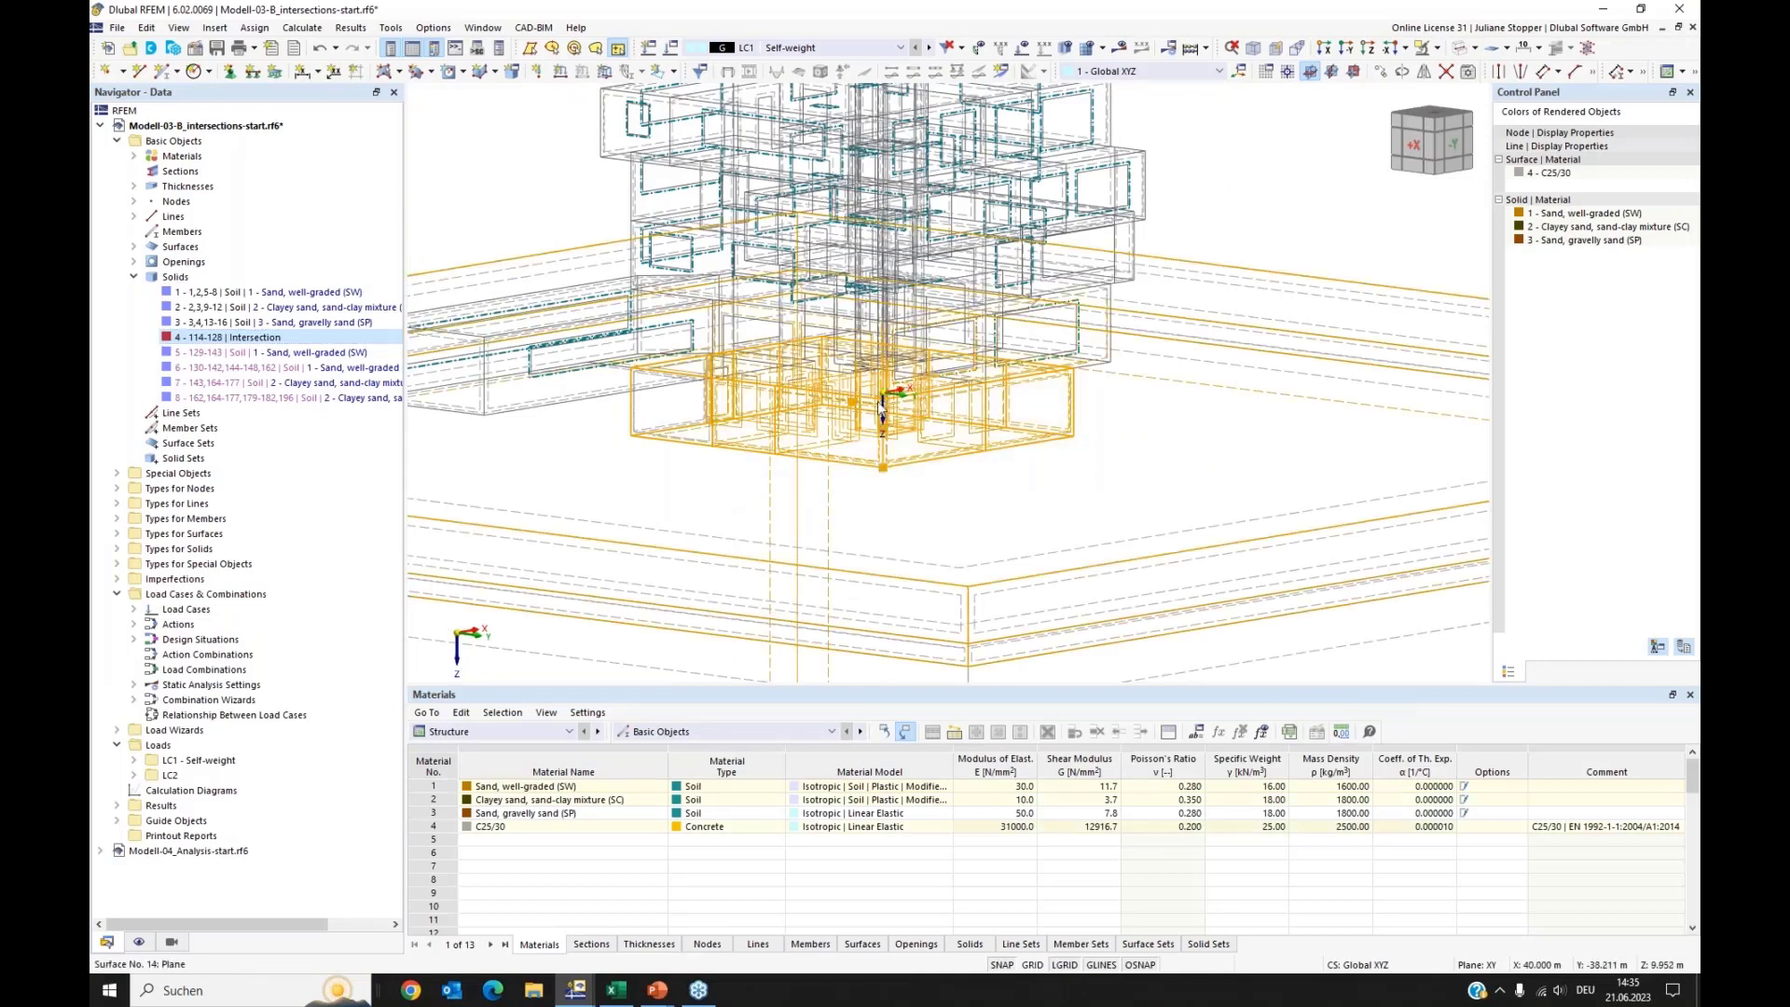
scroll(848, 403, "up", 3)
right_click(861, 410)
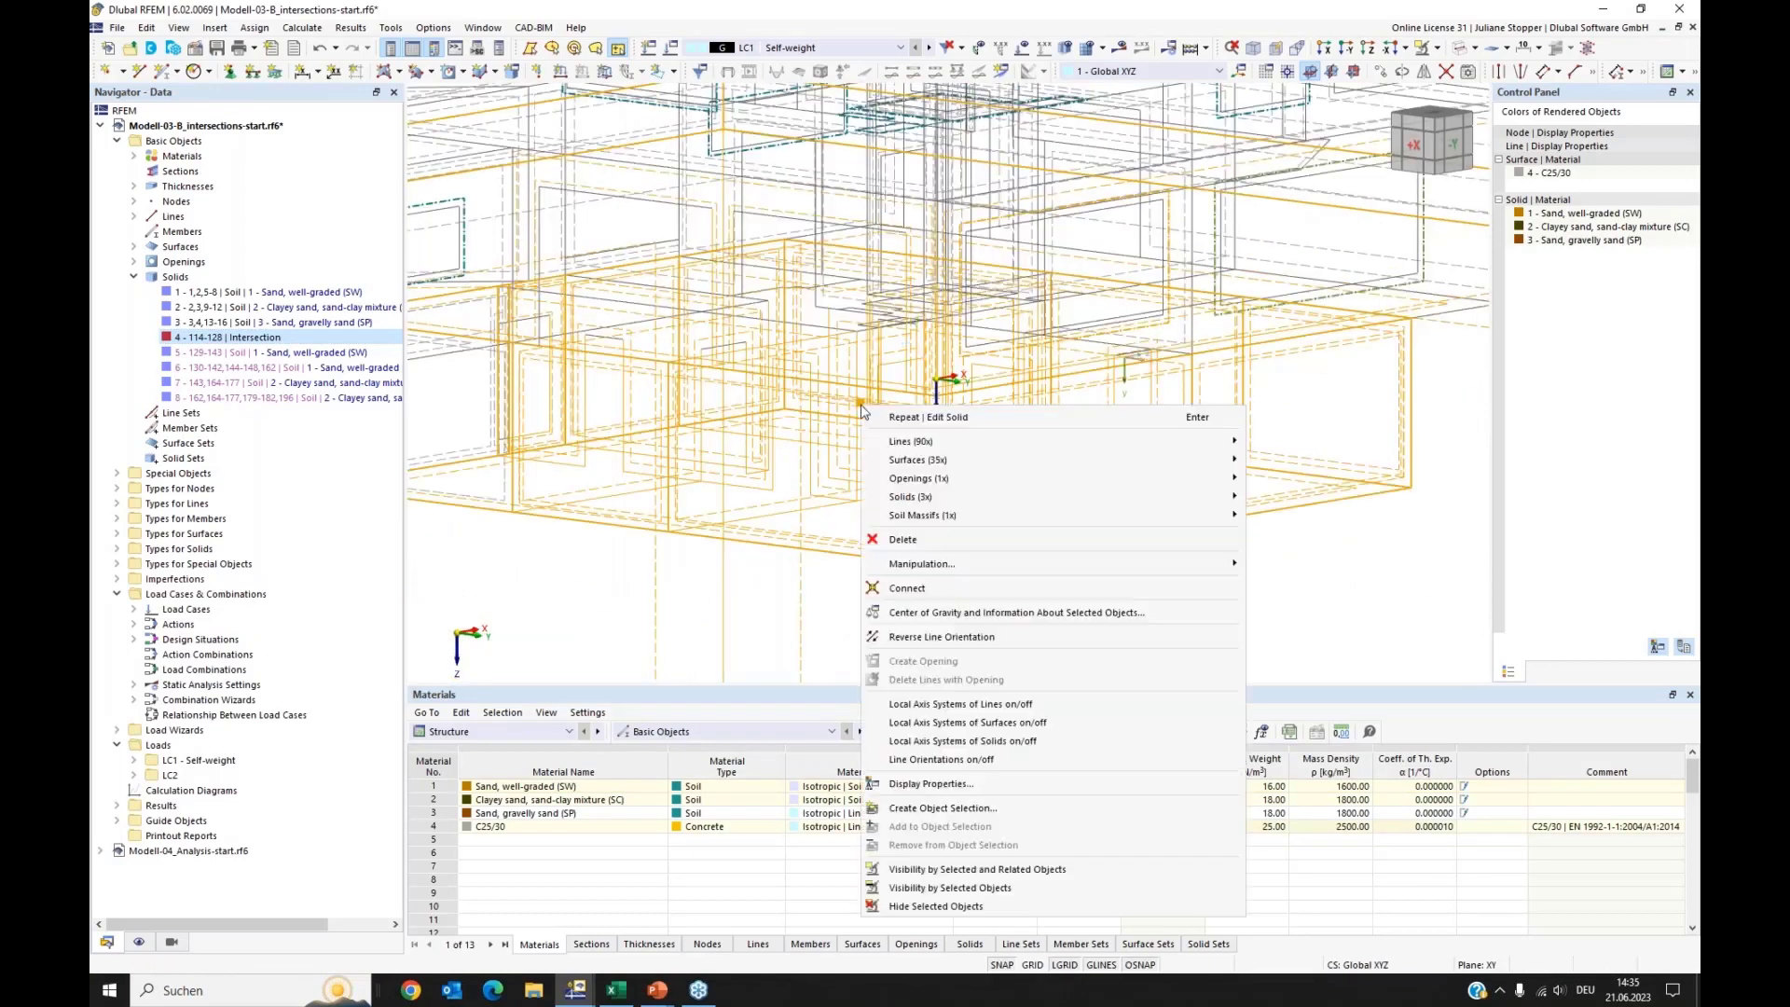
mouse_move(988, 507)
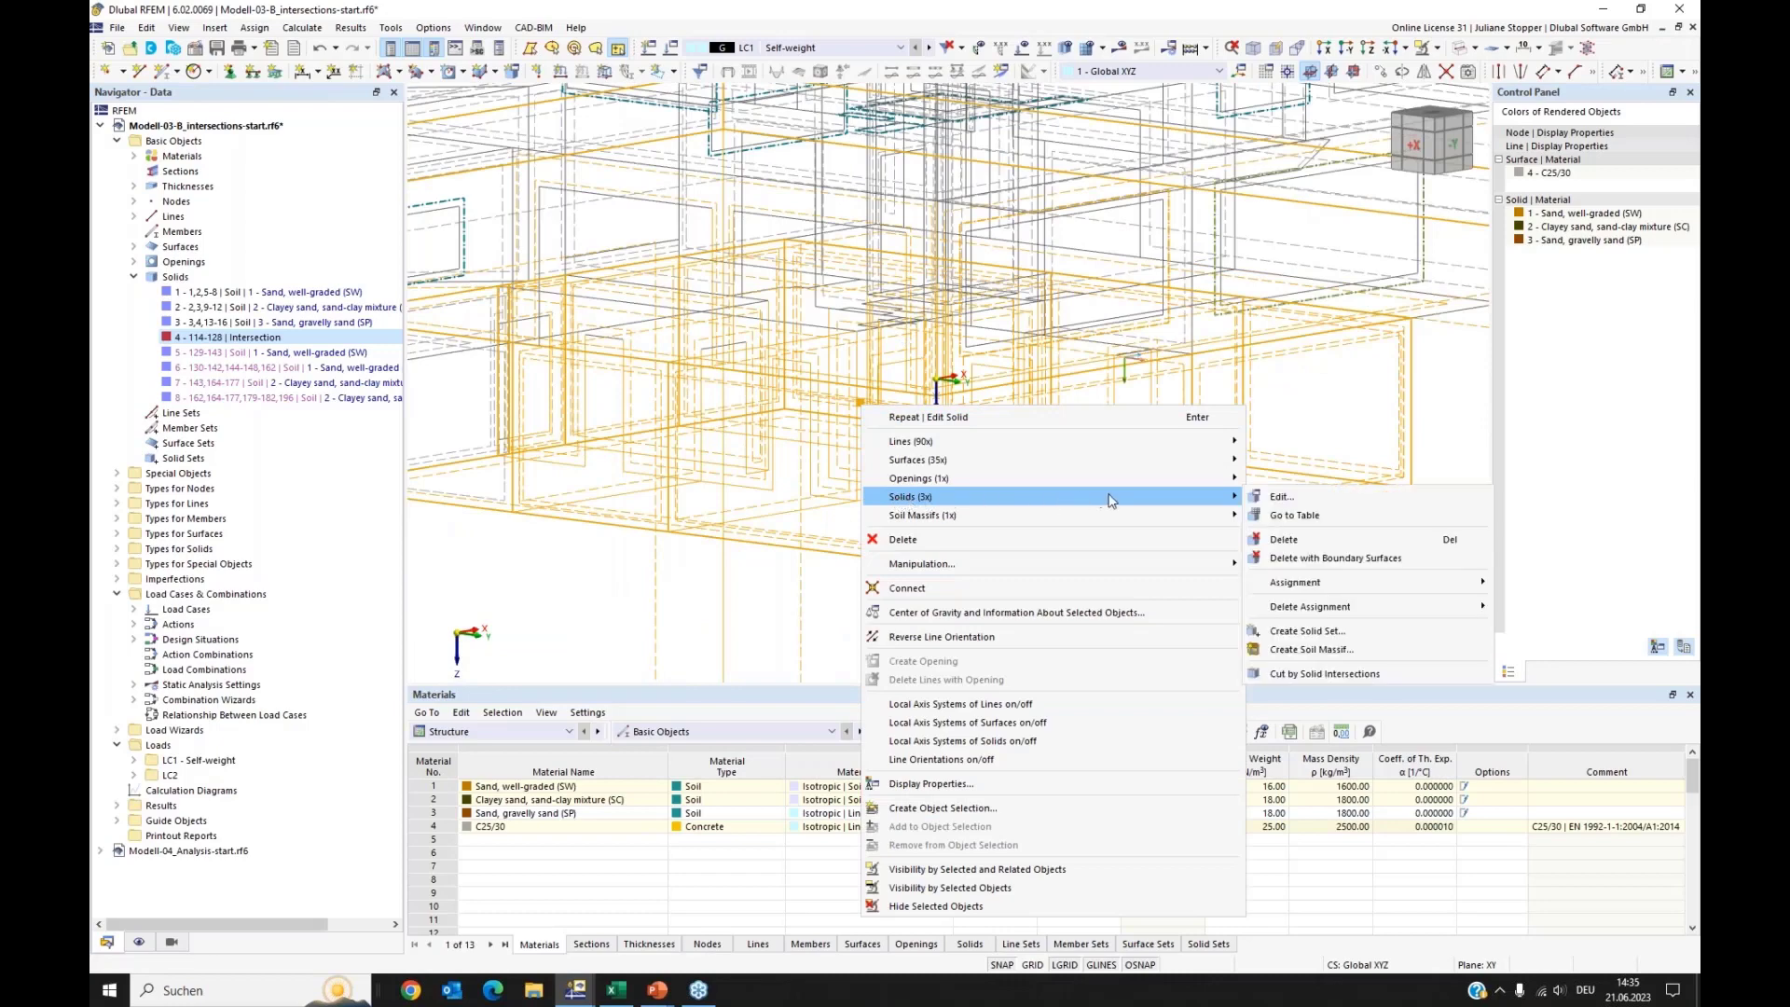
left_click(1387, 678)
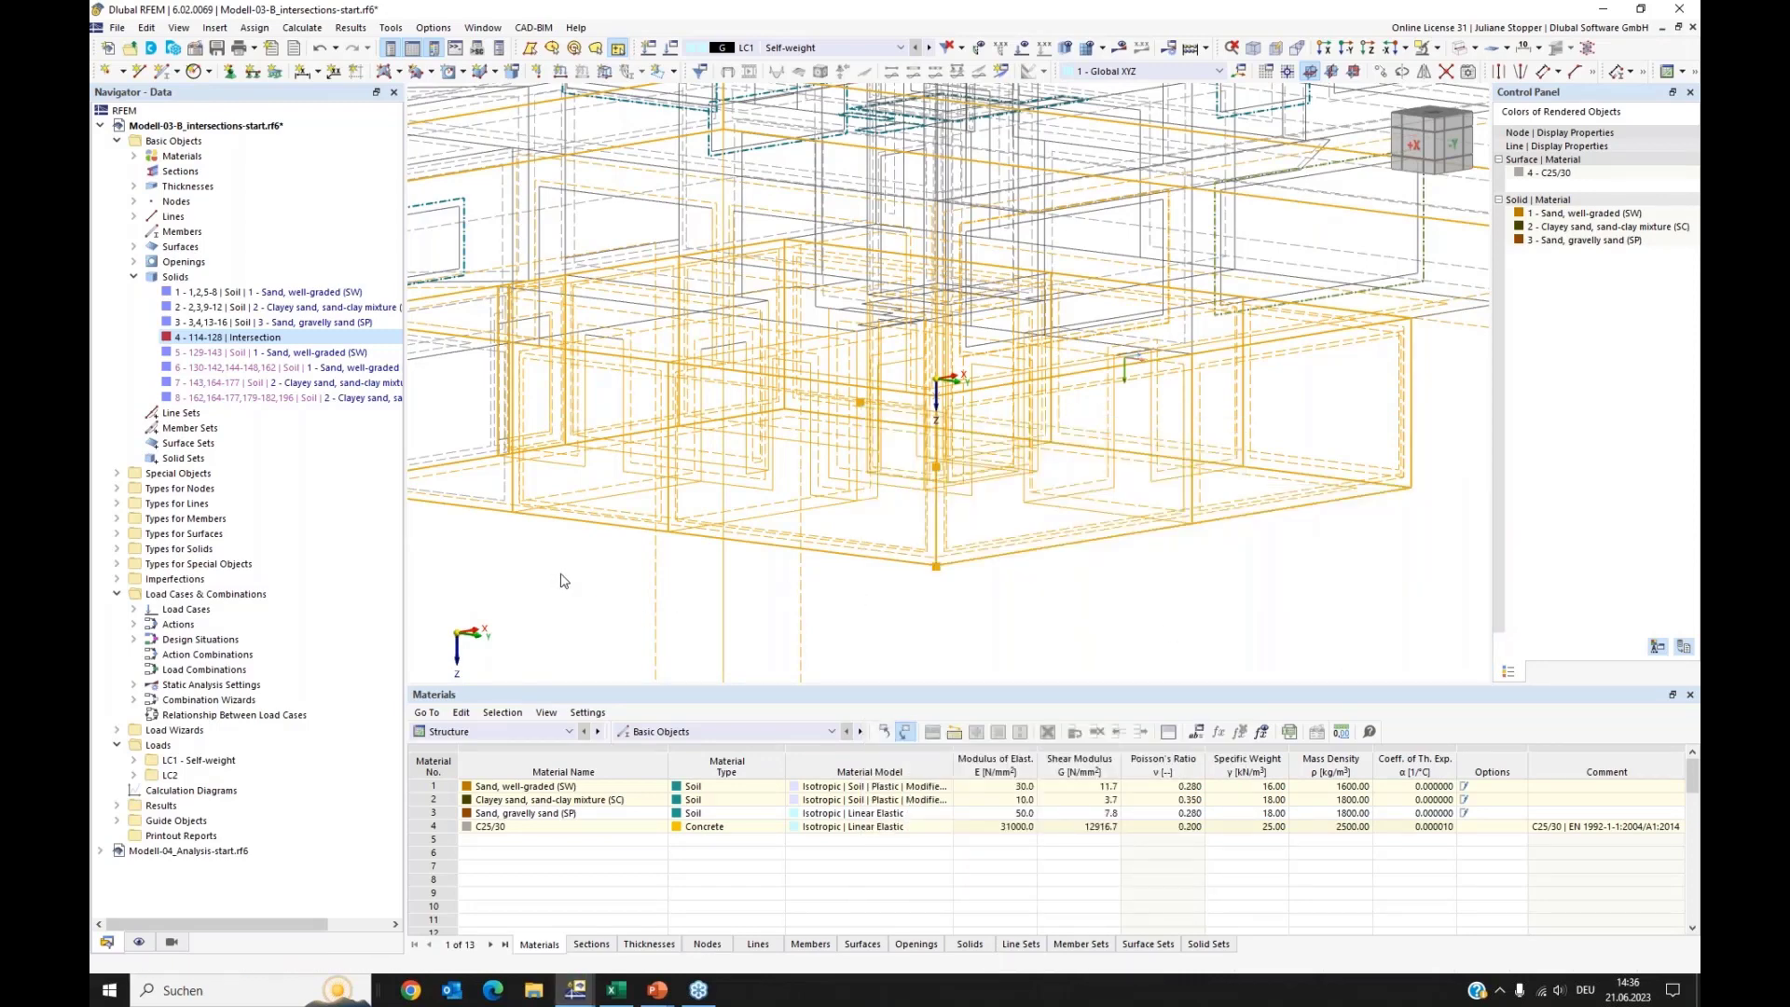
scroll(711, 533, "down", 5)
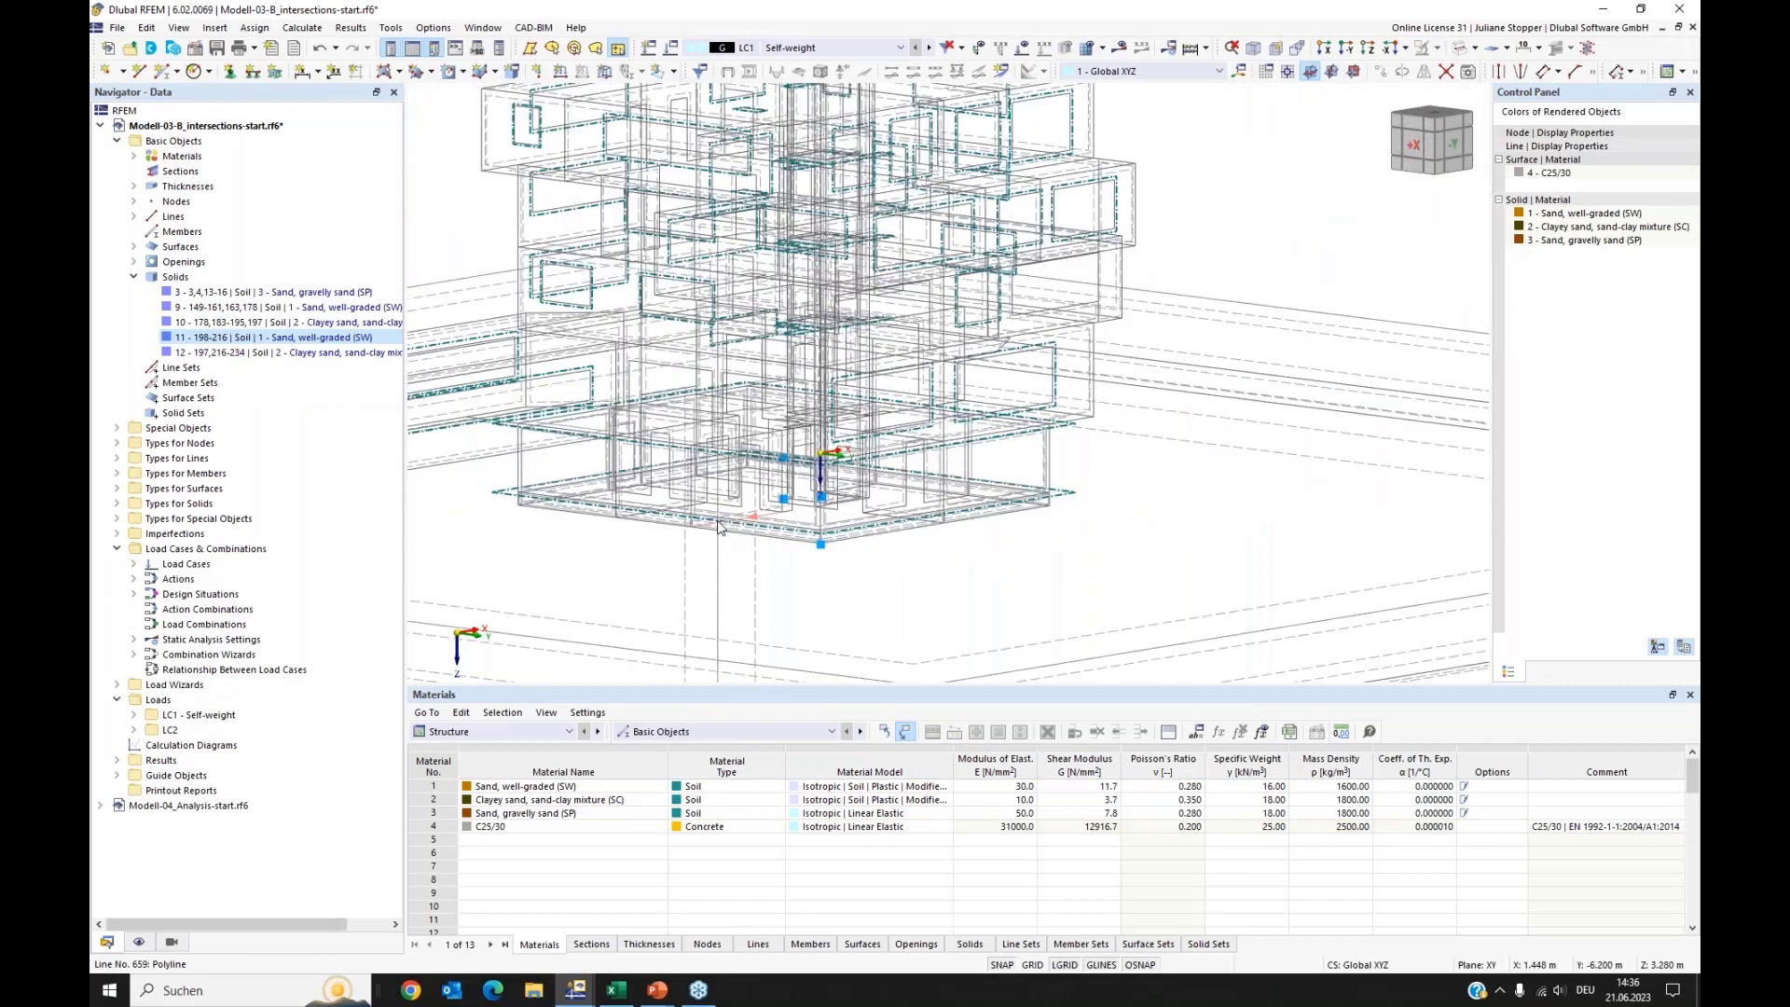
middle_click_drag(729, 407, 829, 392)
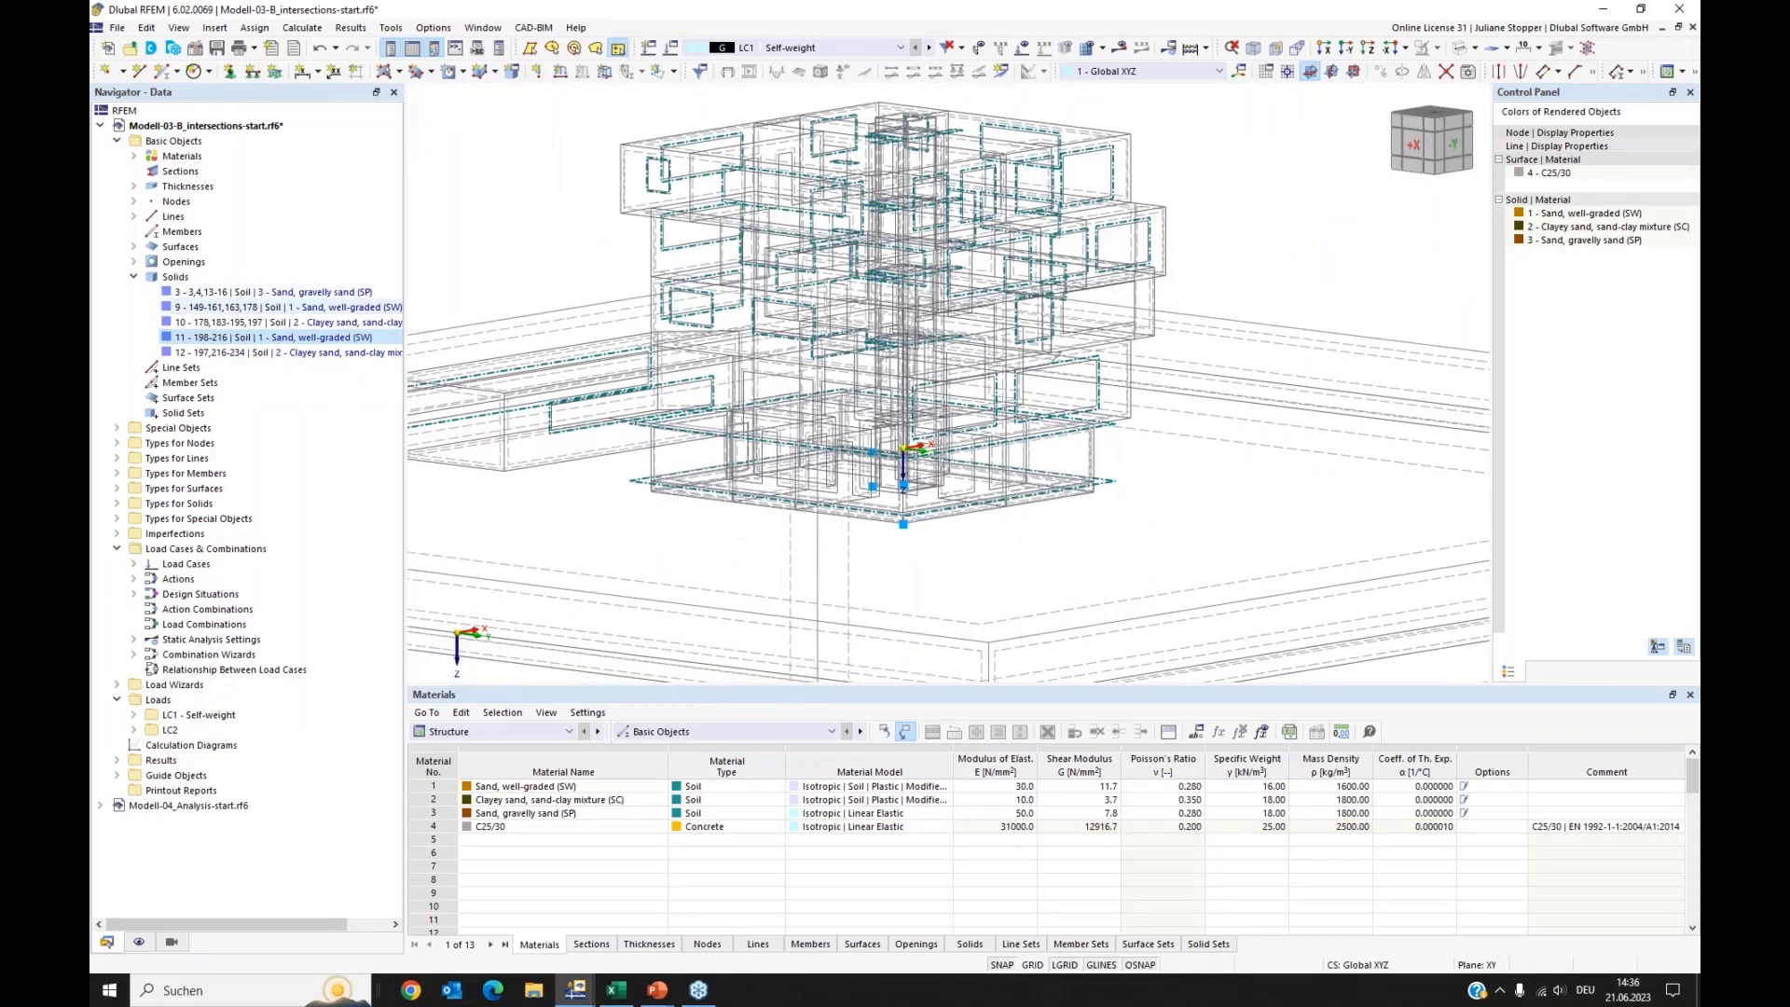
Step: Highlight the soil solids one after another to identify the cut pieces lying inside the basement
scroll(829, 392, "down", 3)
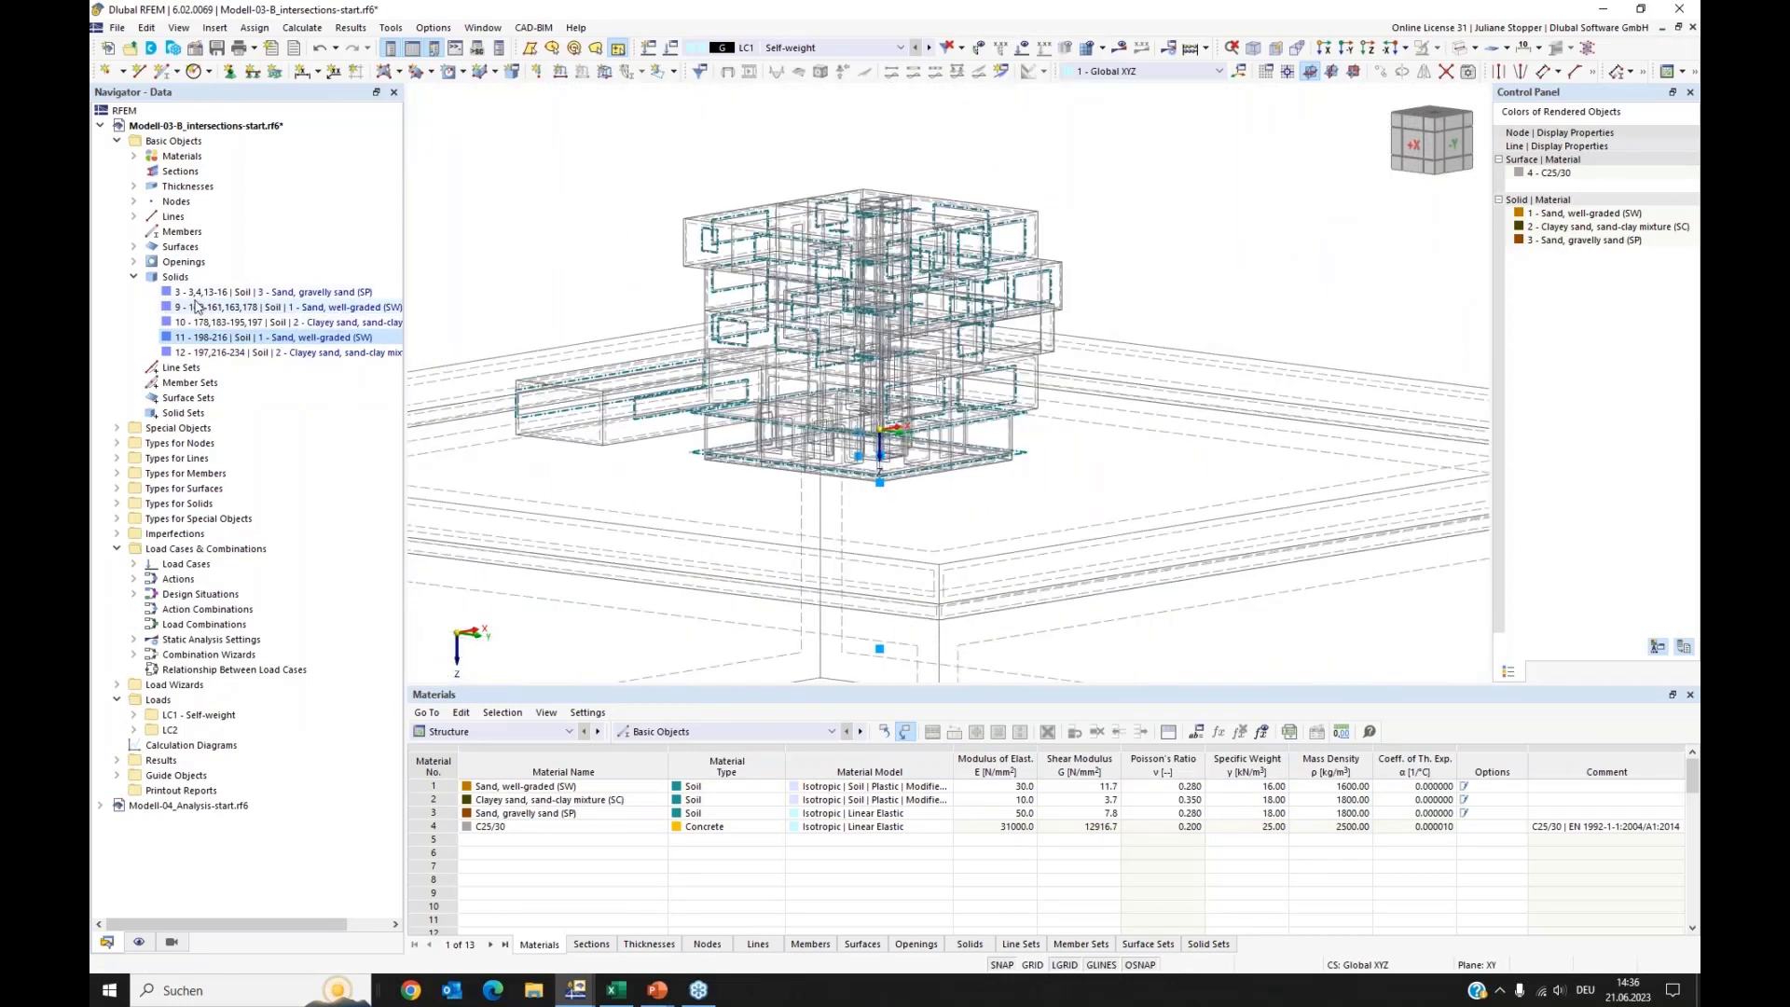
middle_click_drag(718, 298, 861, 250)
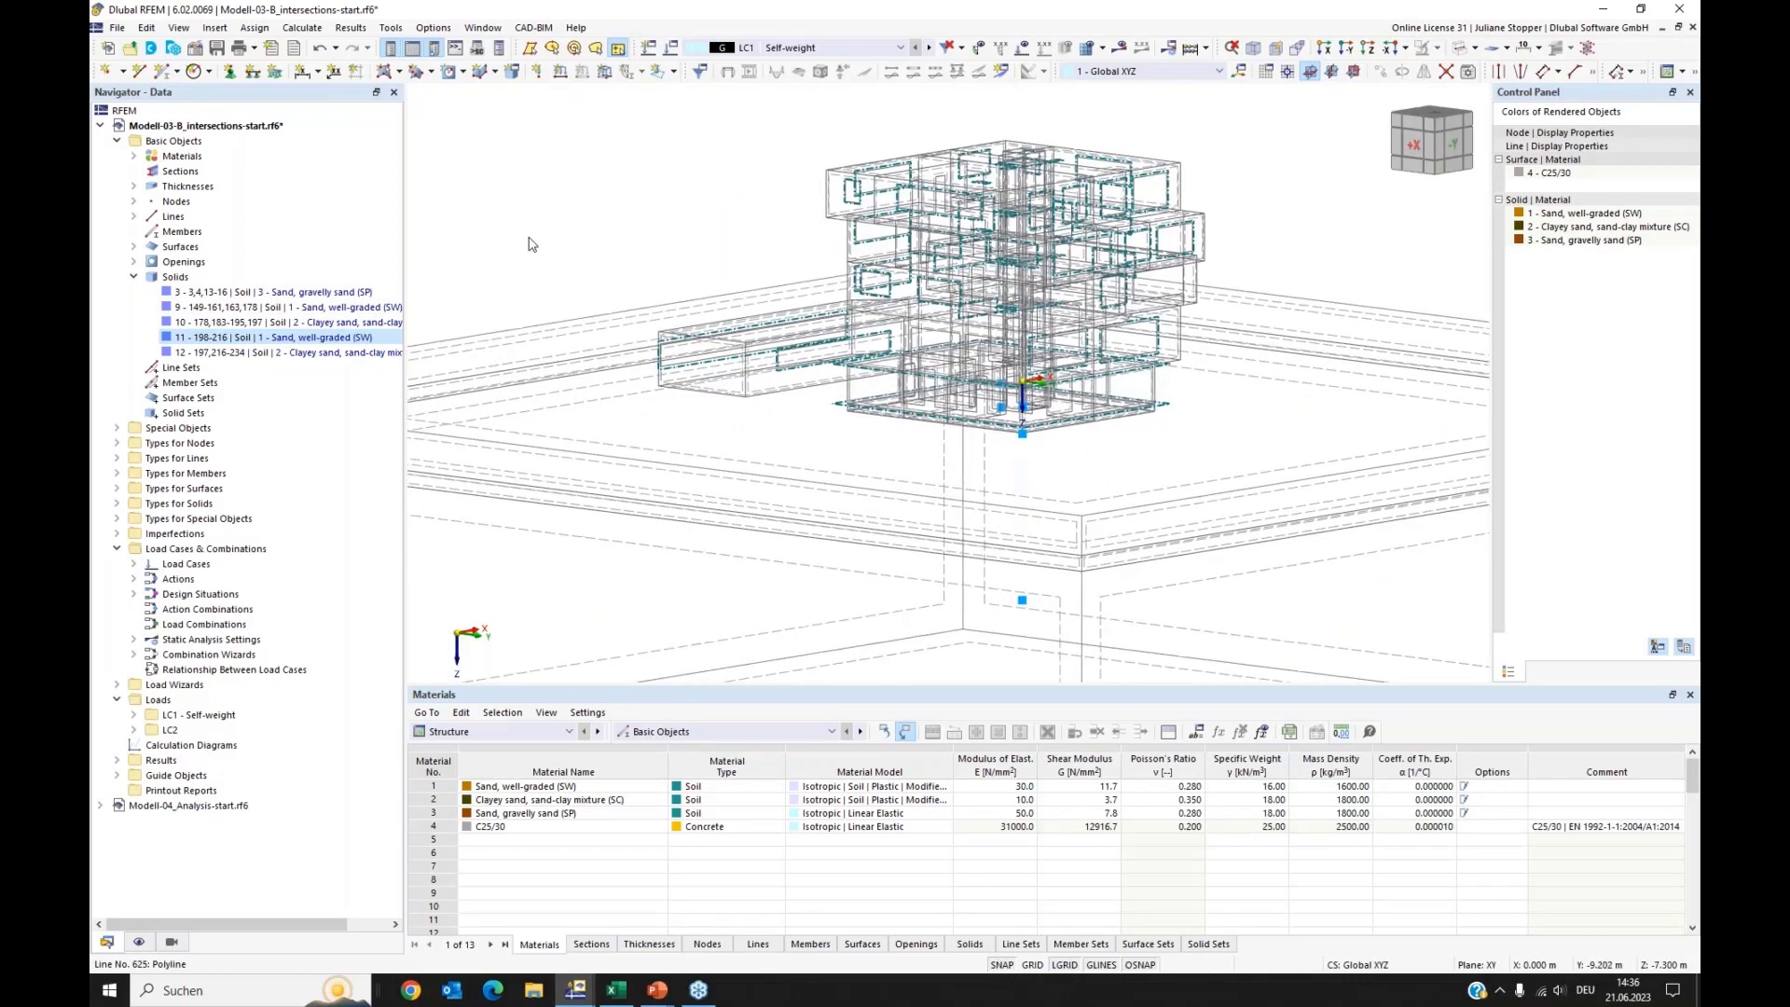
left_click(193, 293)
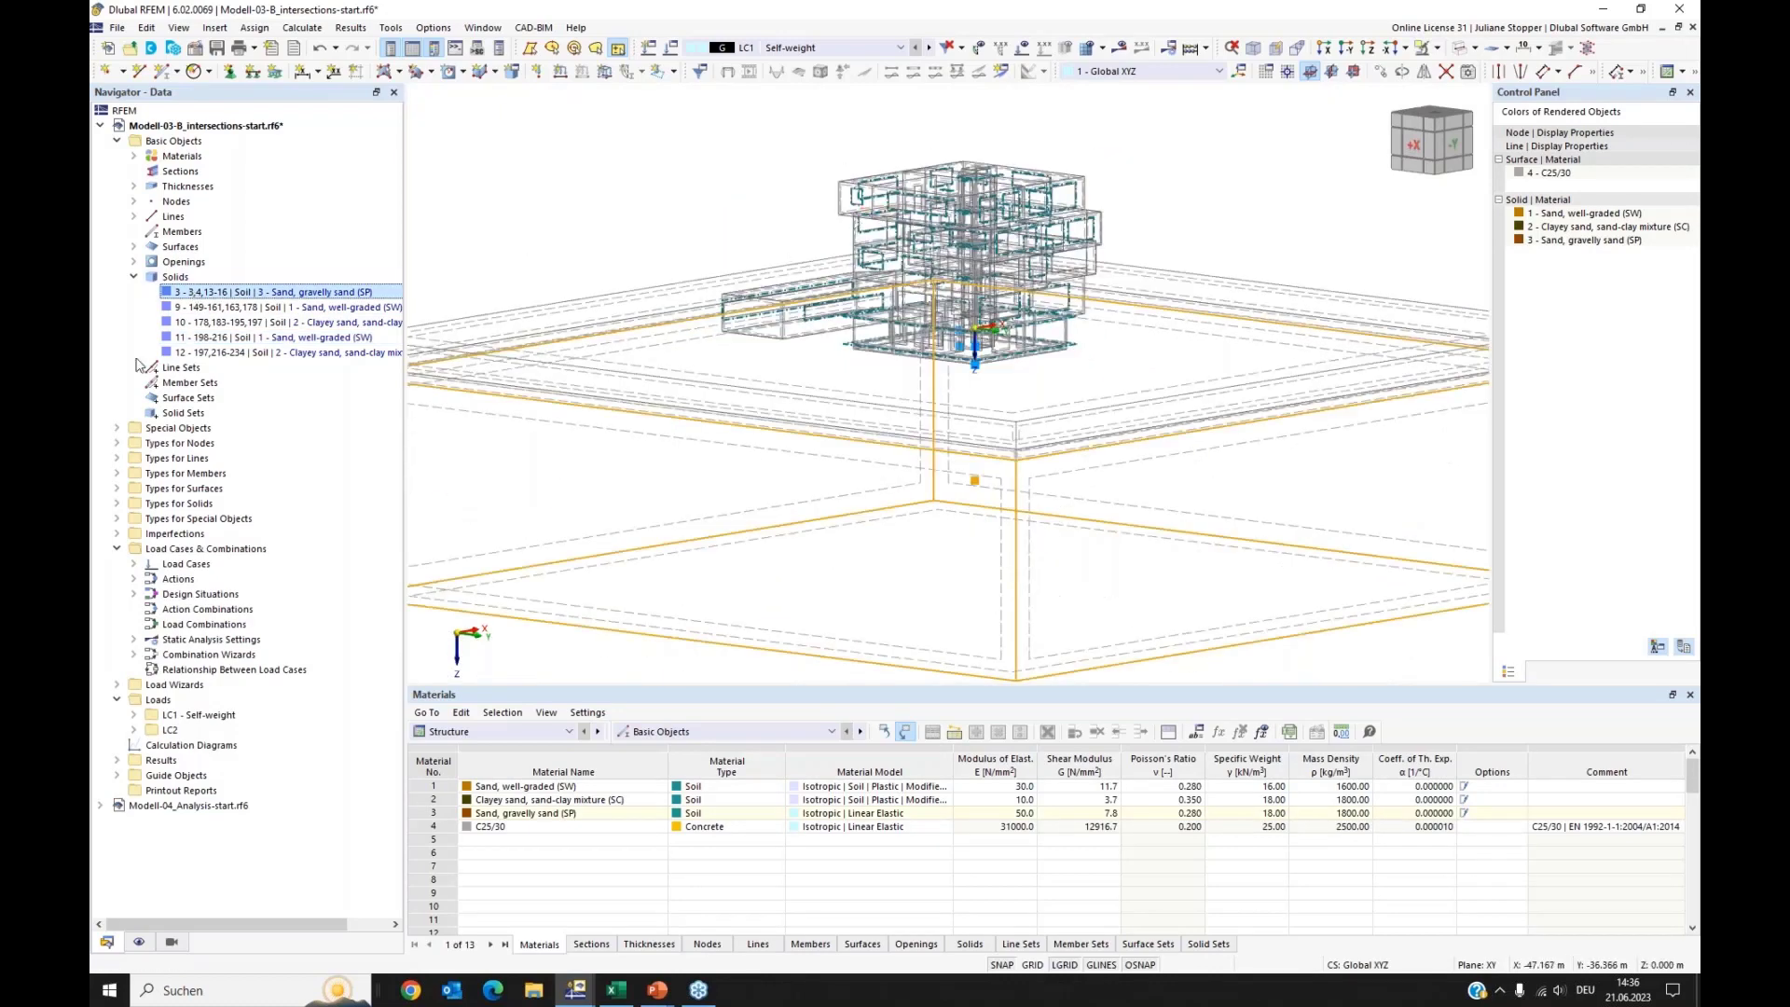
left_click(181, 340)
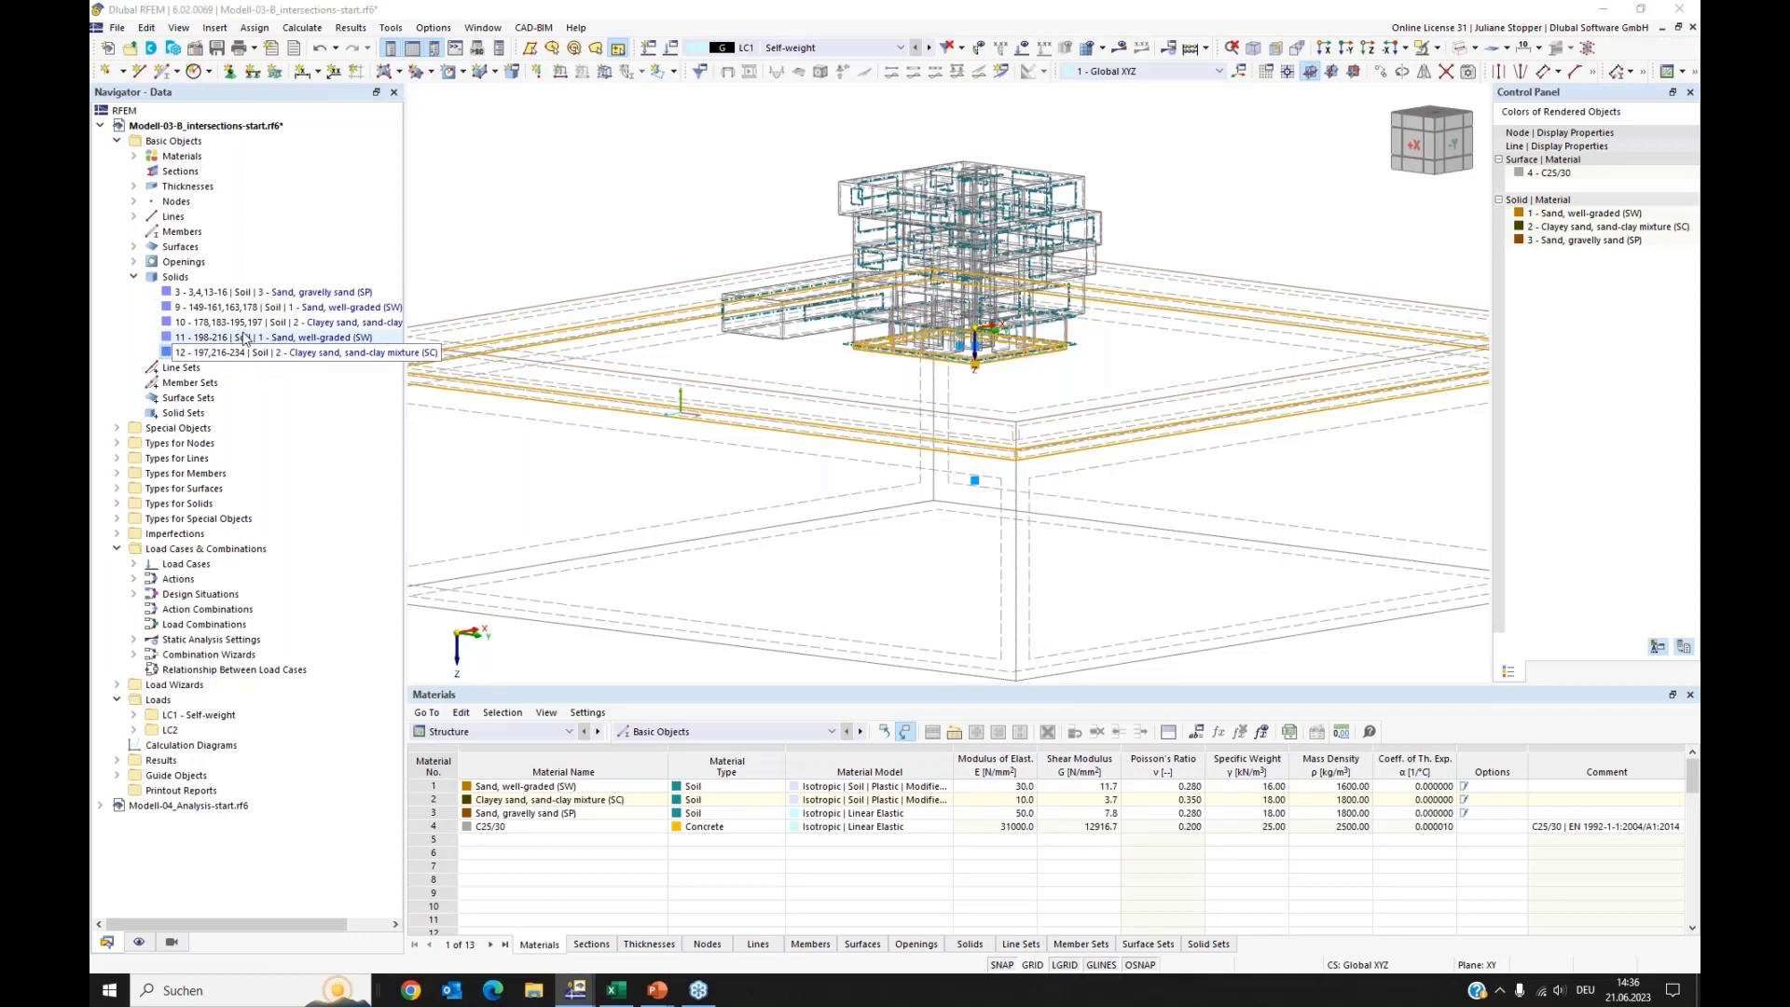
left_click(235, 312)
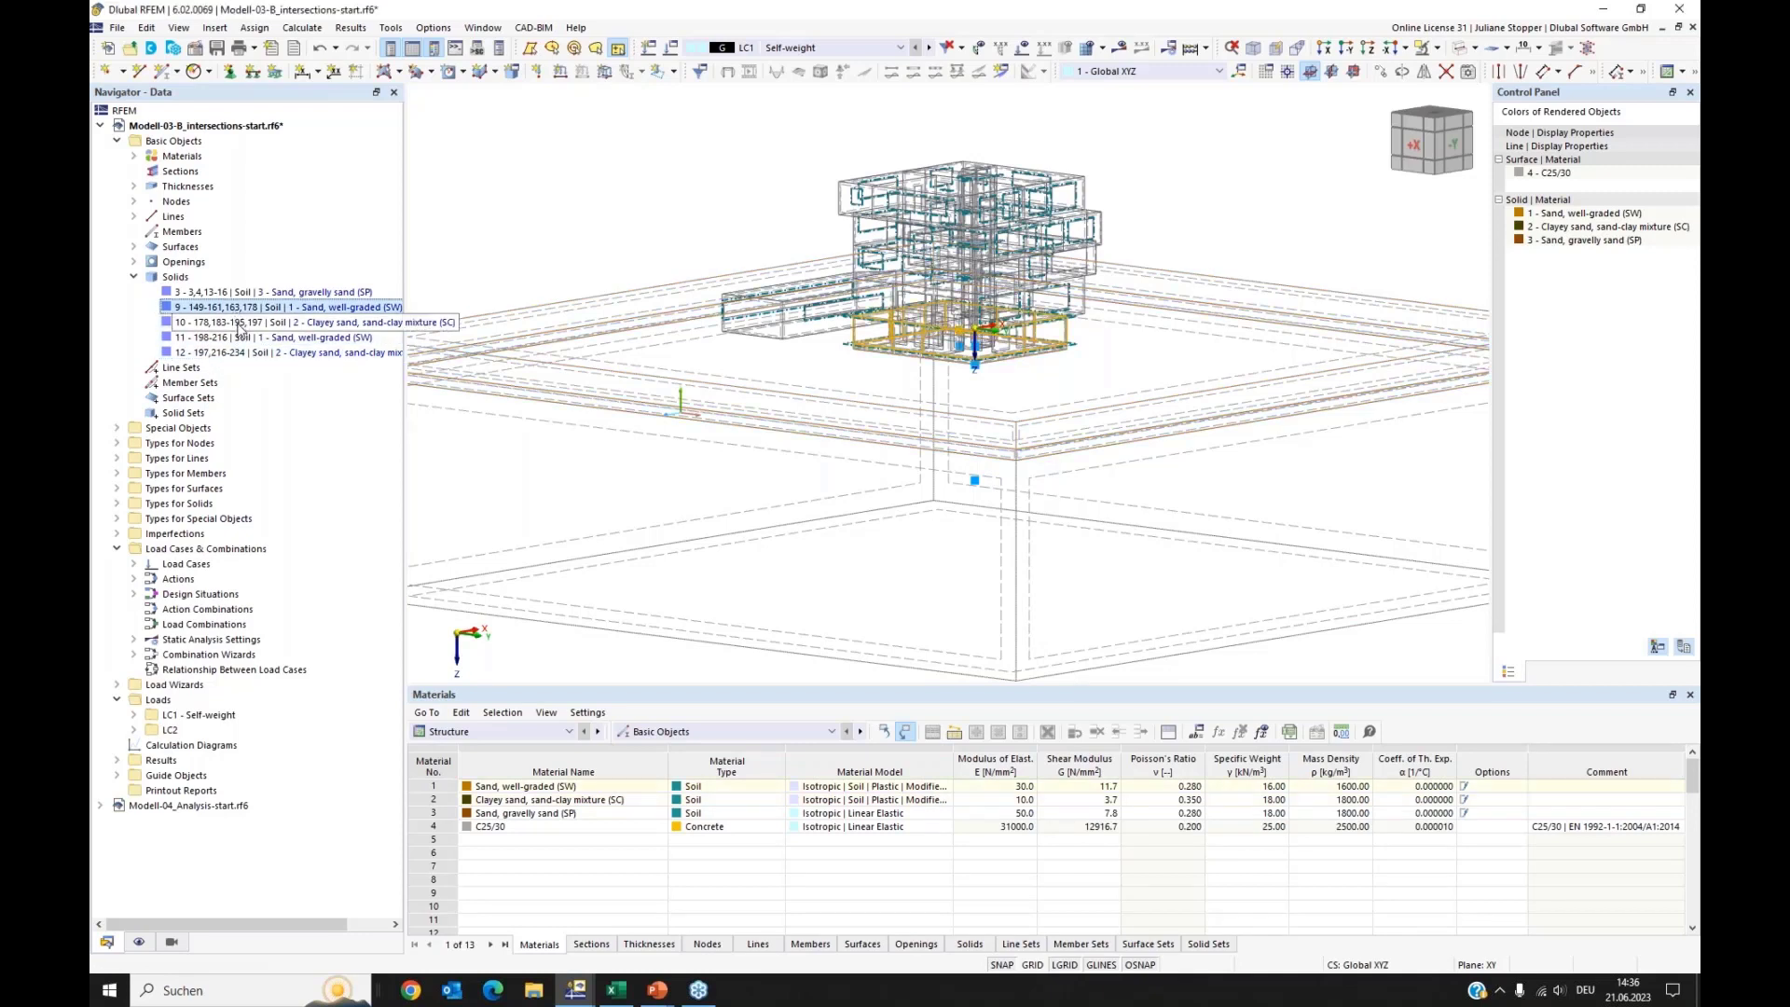
left_click(241, 322)
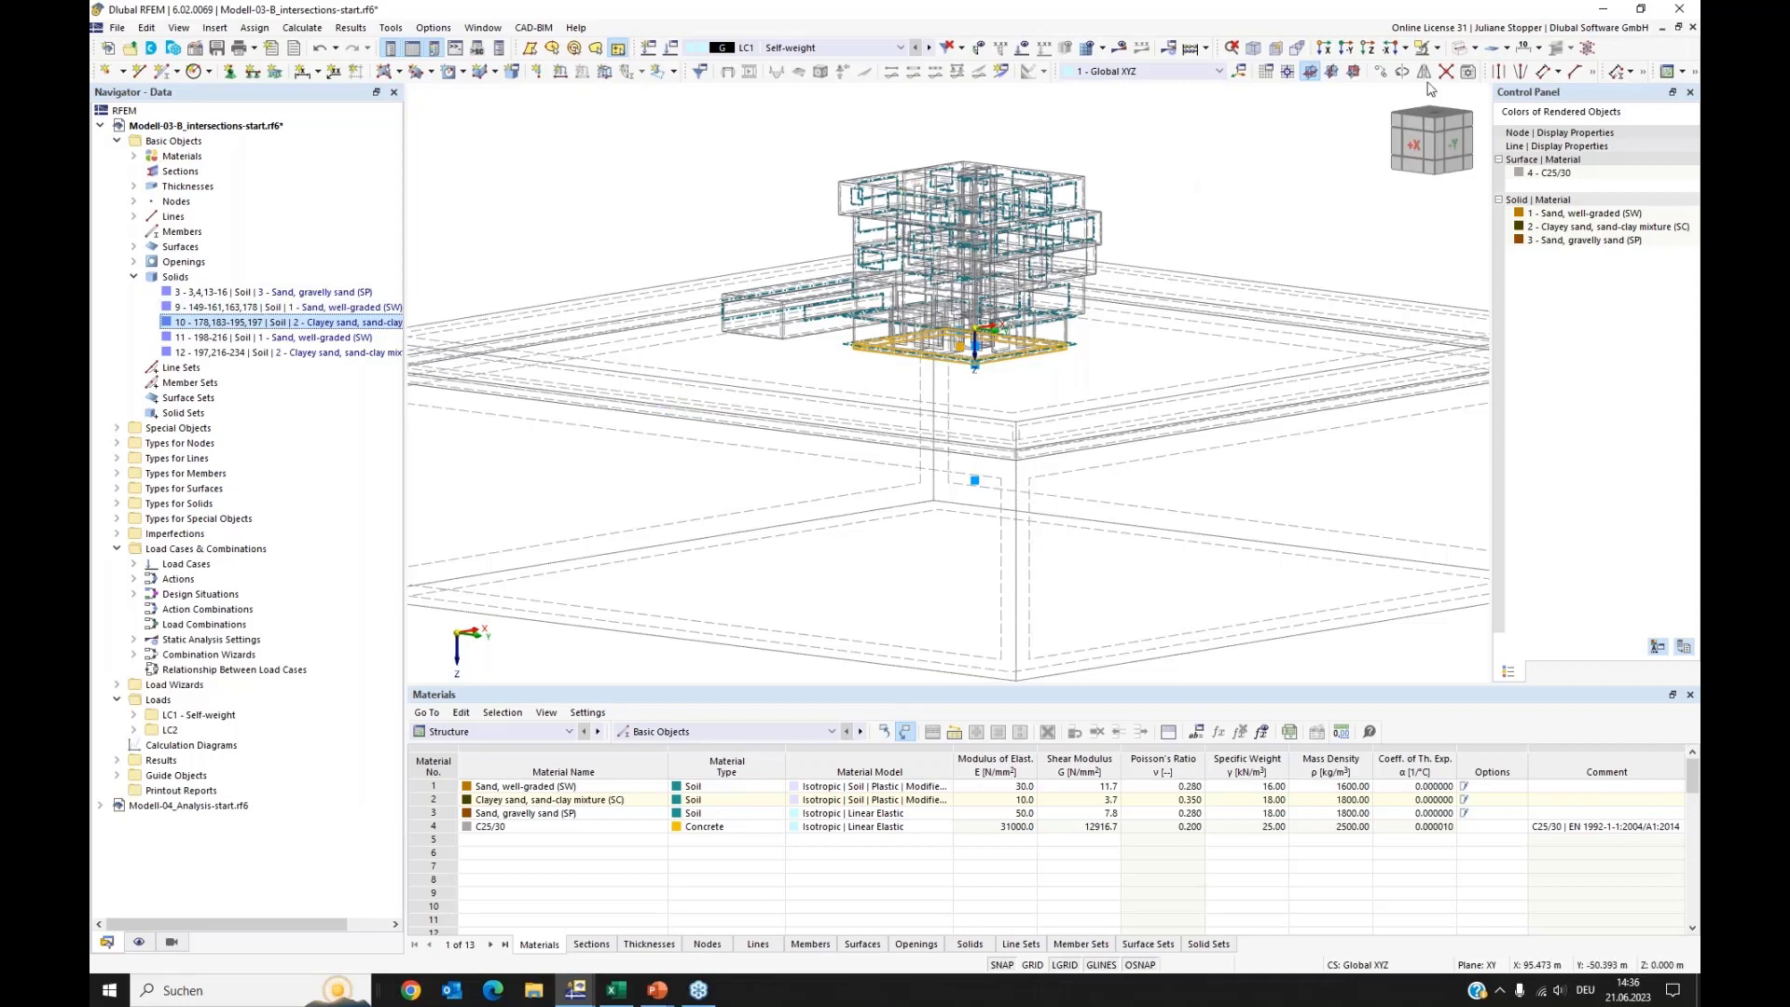
Step: Display the model in solid rendering and delete cut soil solids 9 and 10 inside the basement together with their boundary surfaces
left_click(1460, 48)
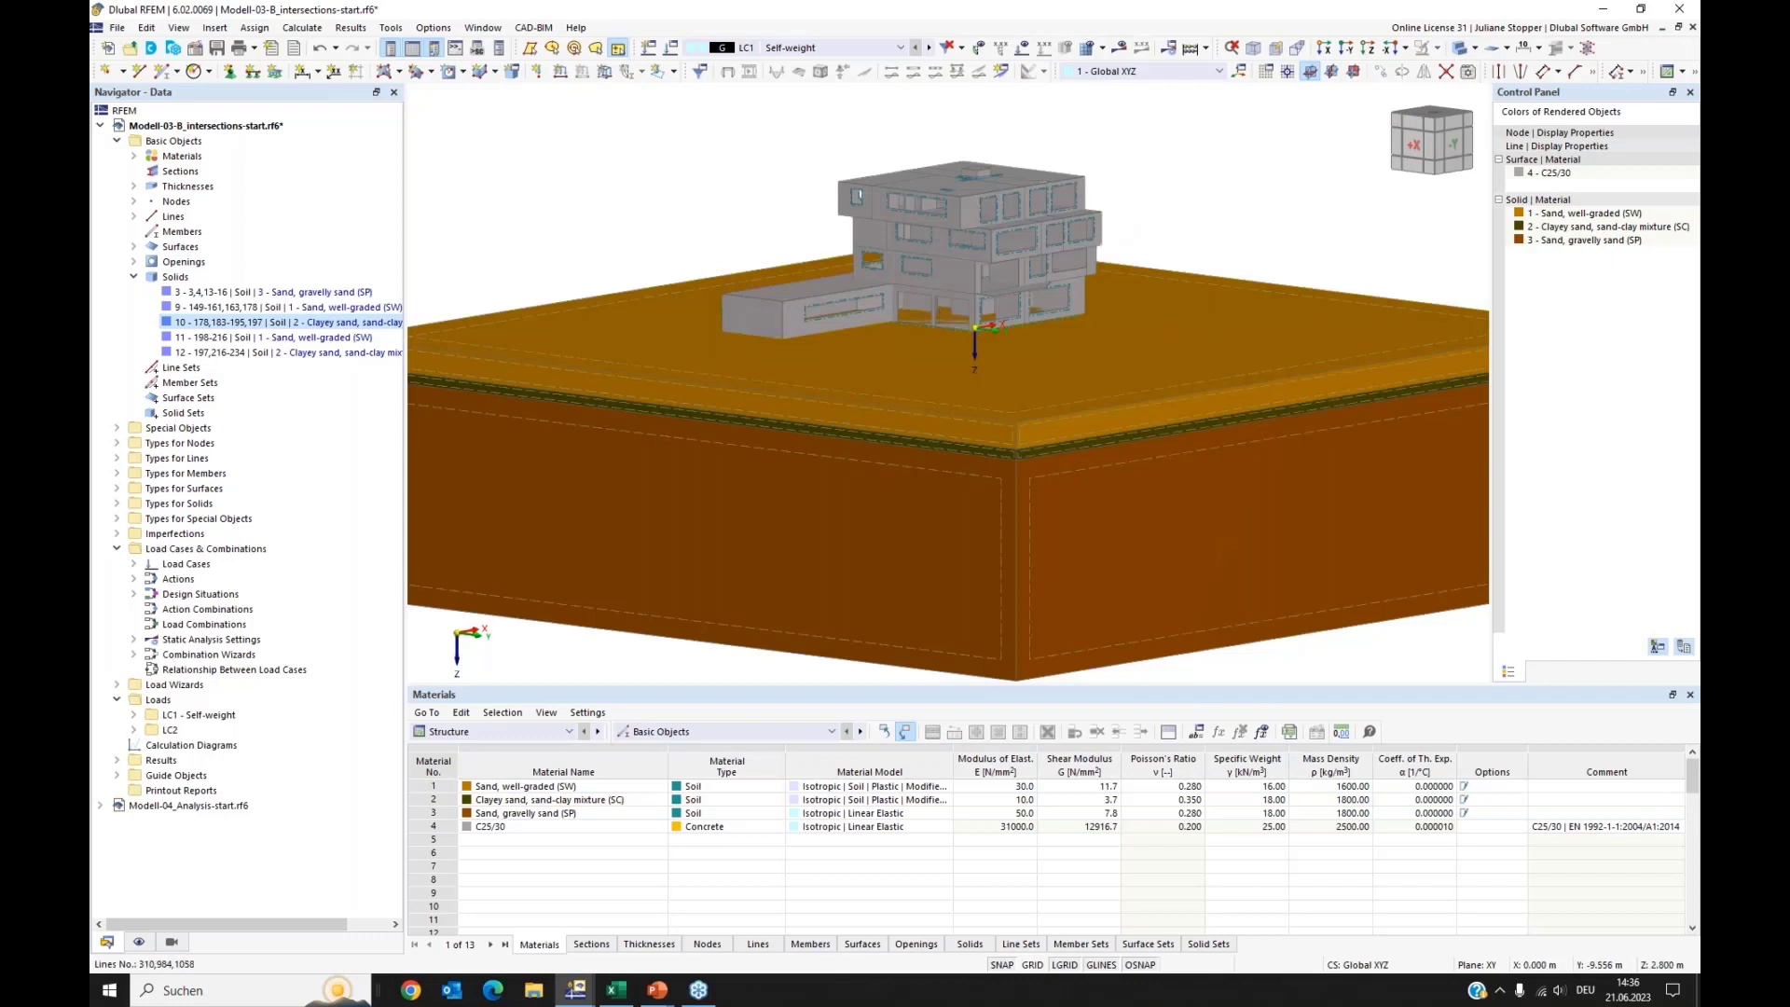
middle_click_drag(912, 384, 937, 352, "ctrl")
scroll(905, 331, "up", 1)
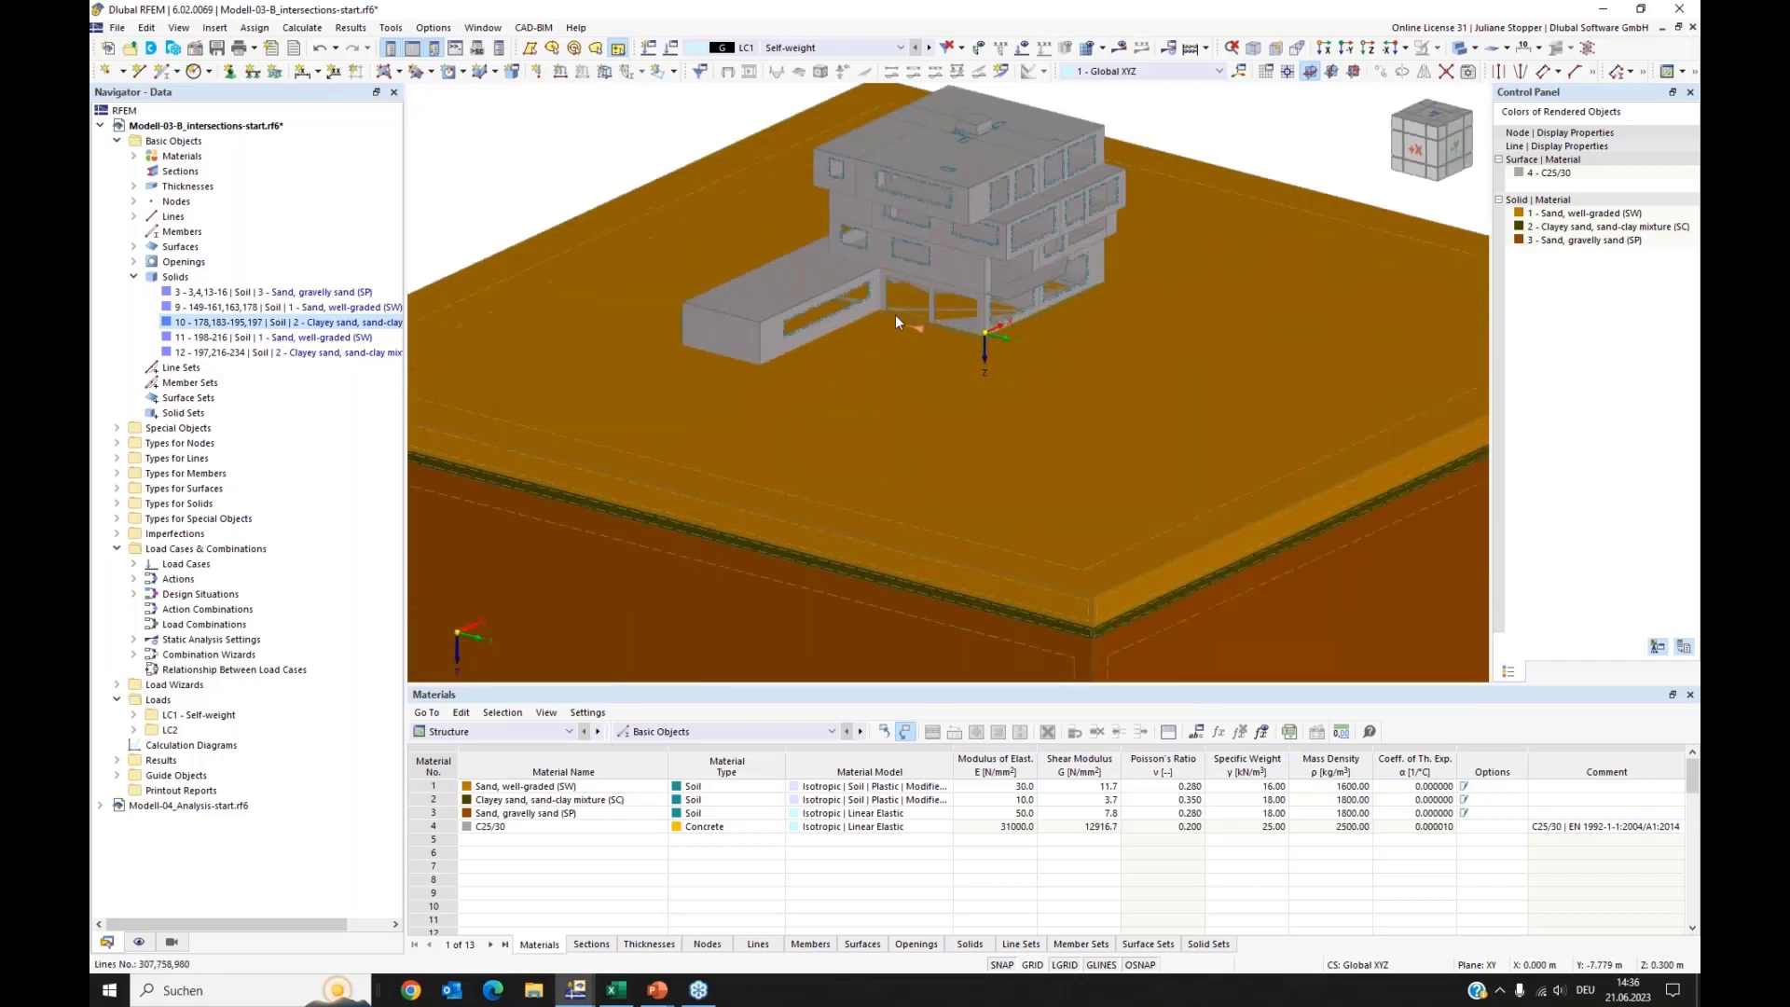
scroll(1111, 319, "down", 1)
middle_click_drag(1023, 384, 1009, 362, "ctrl")
left_click(218, 310, "ctrl")
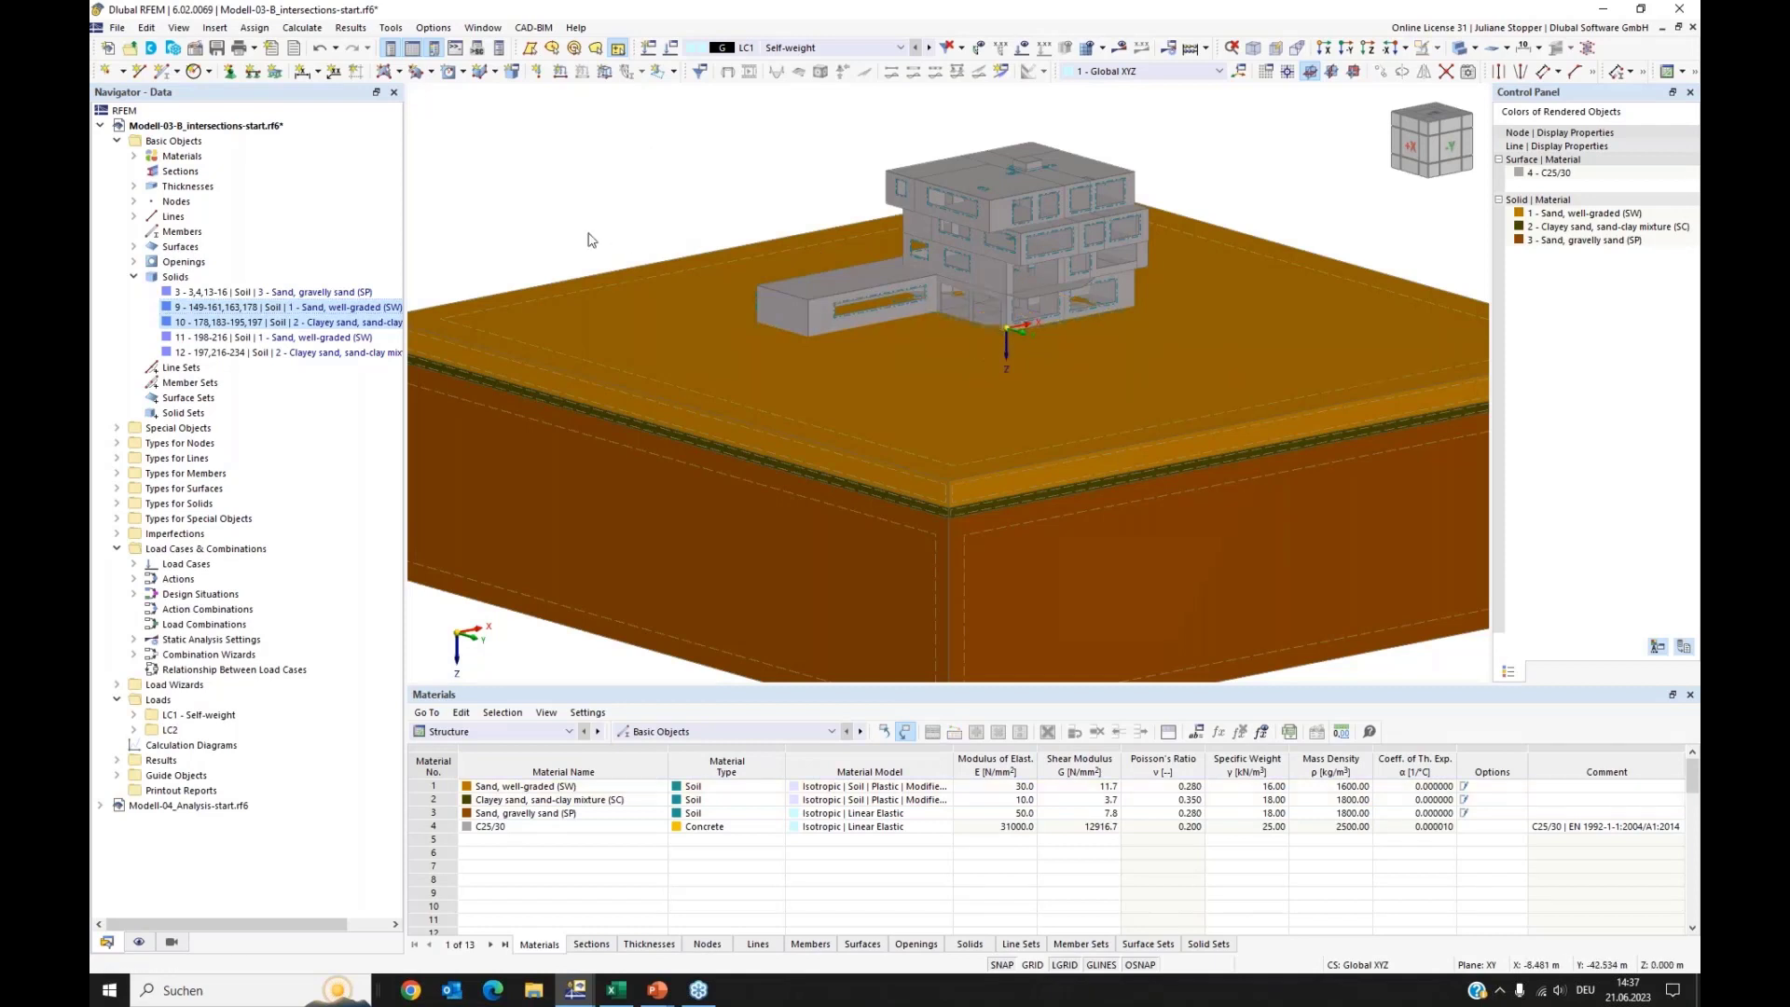
right_click(221, 312)
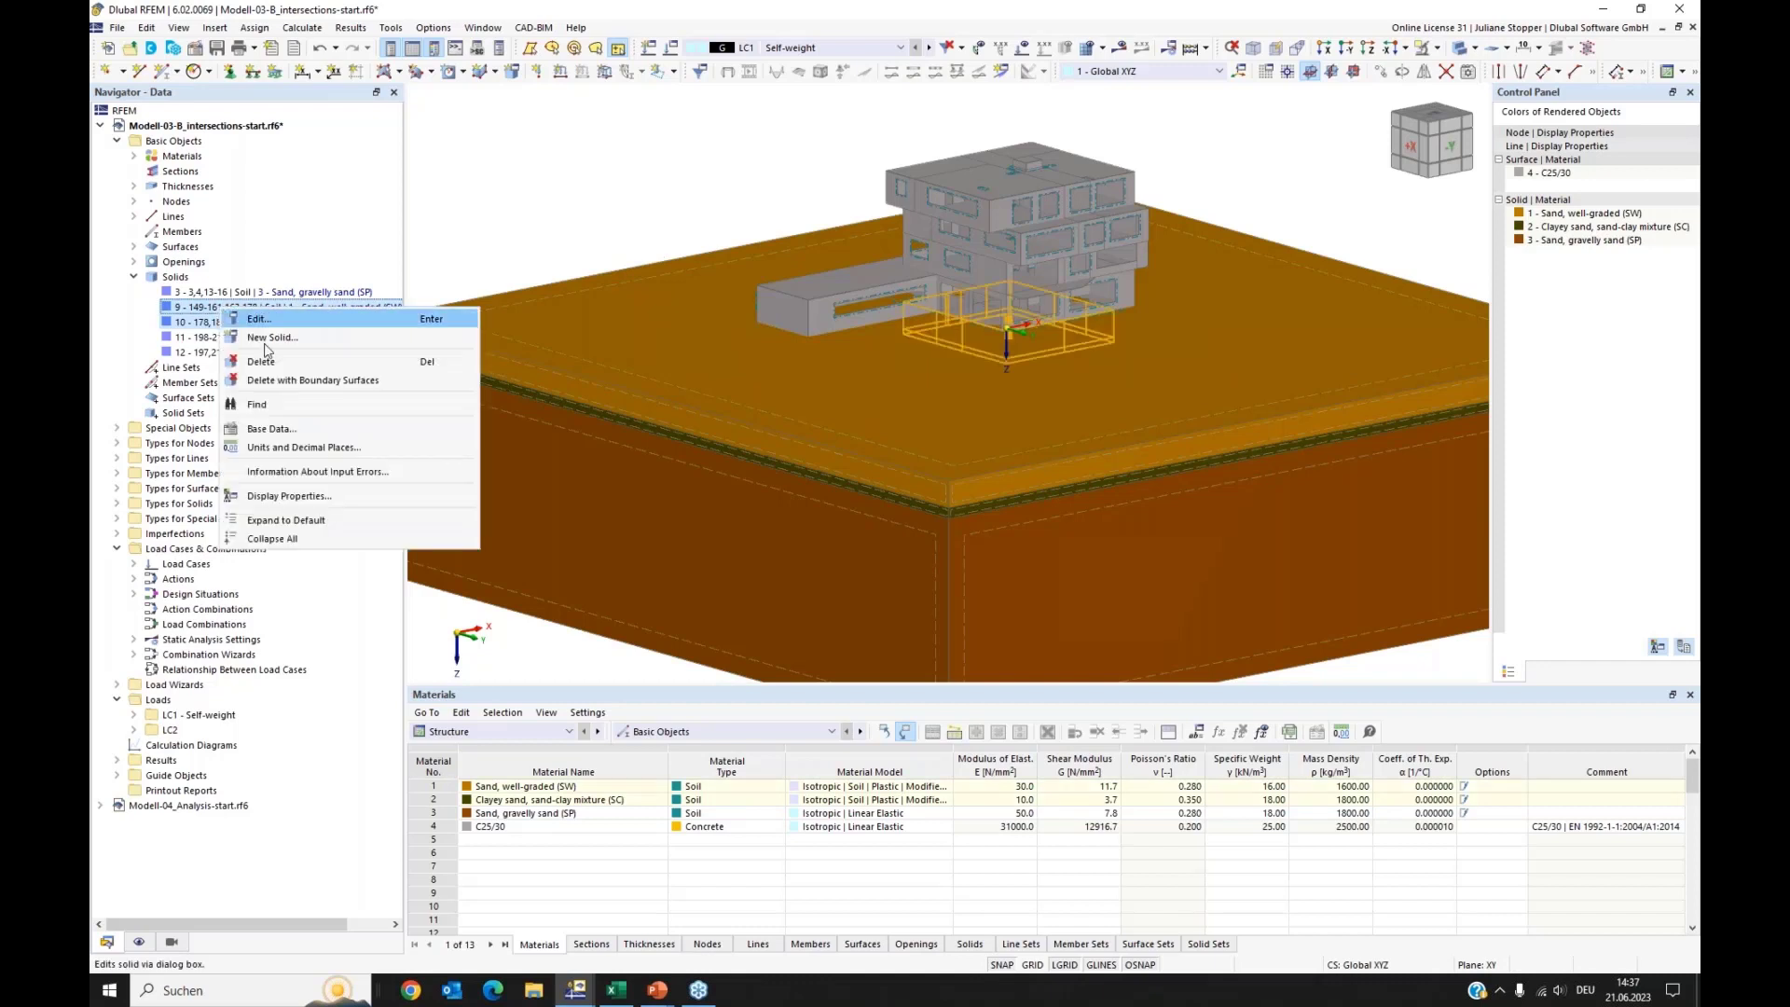
left_click(292, 383)
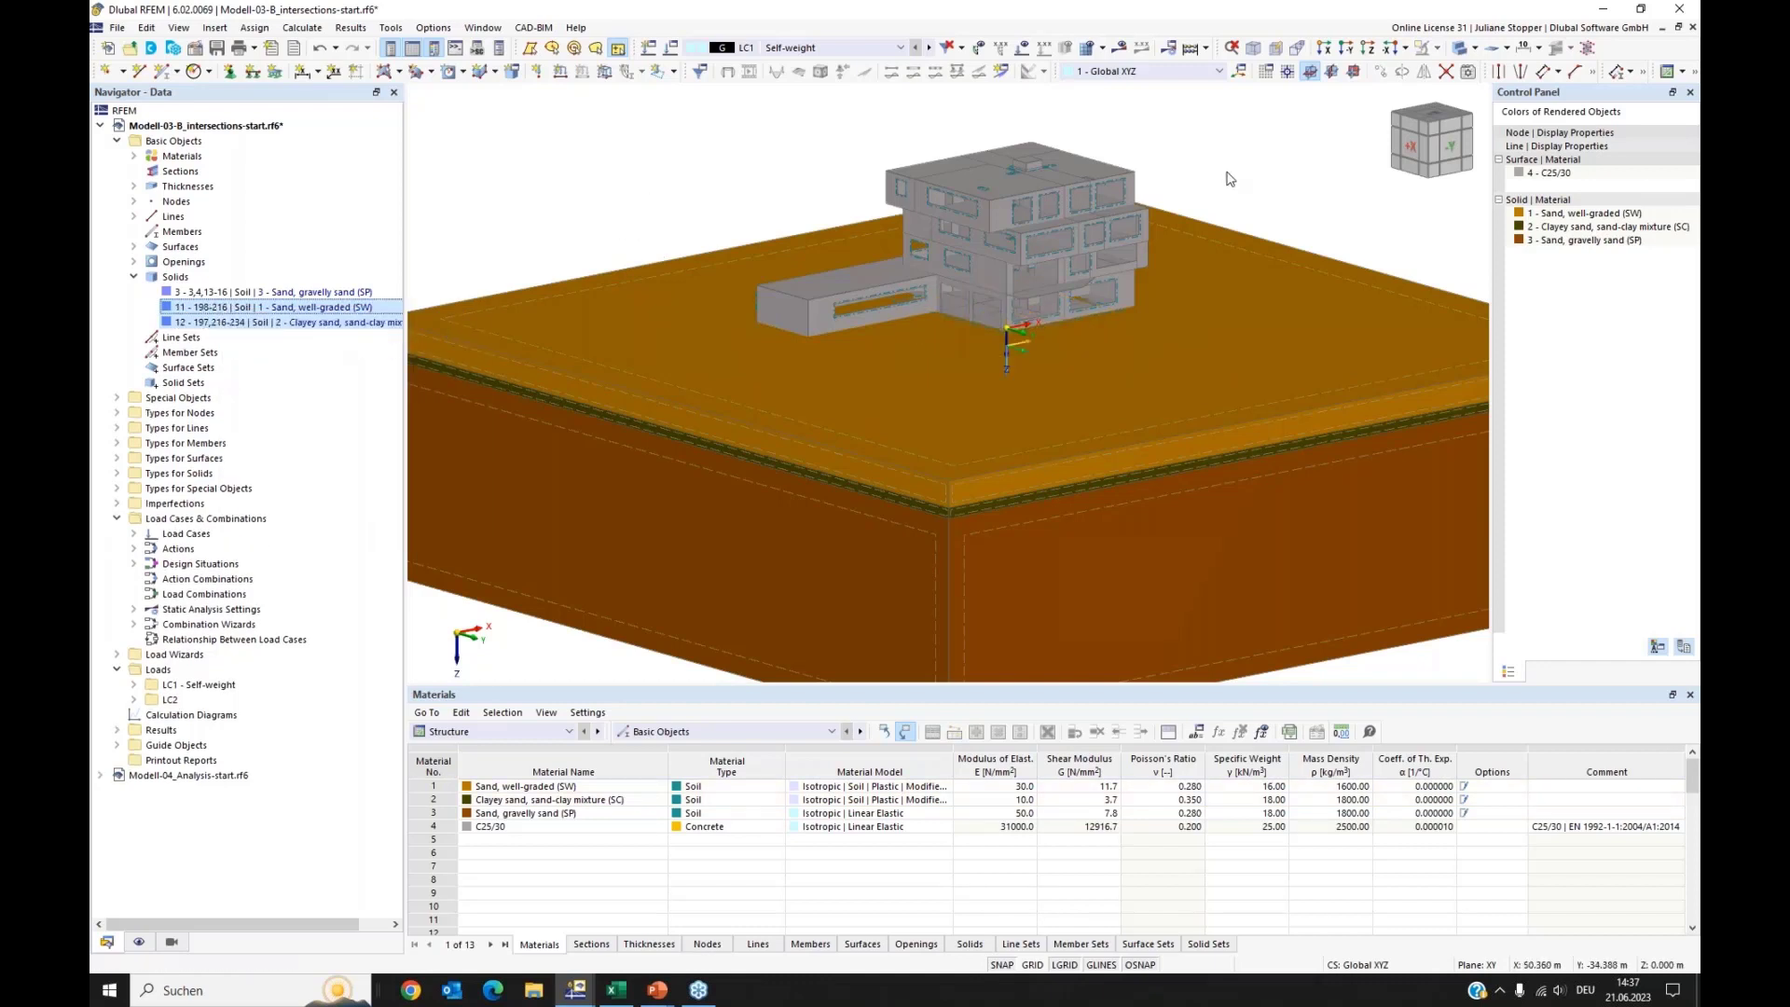
Step: Display the model transparently and examine the remaining soil solids and the excavation around the basement
left_click(1463, 51)
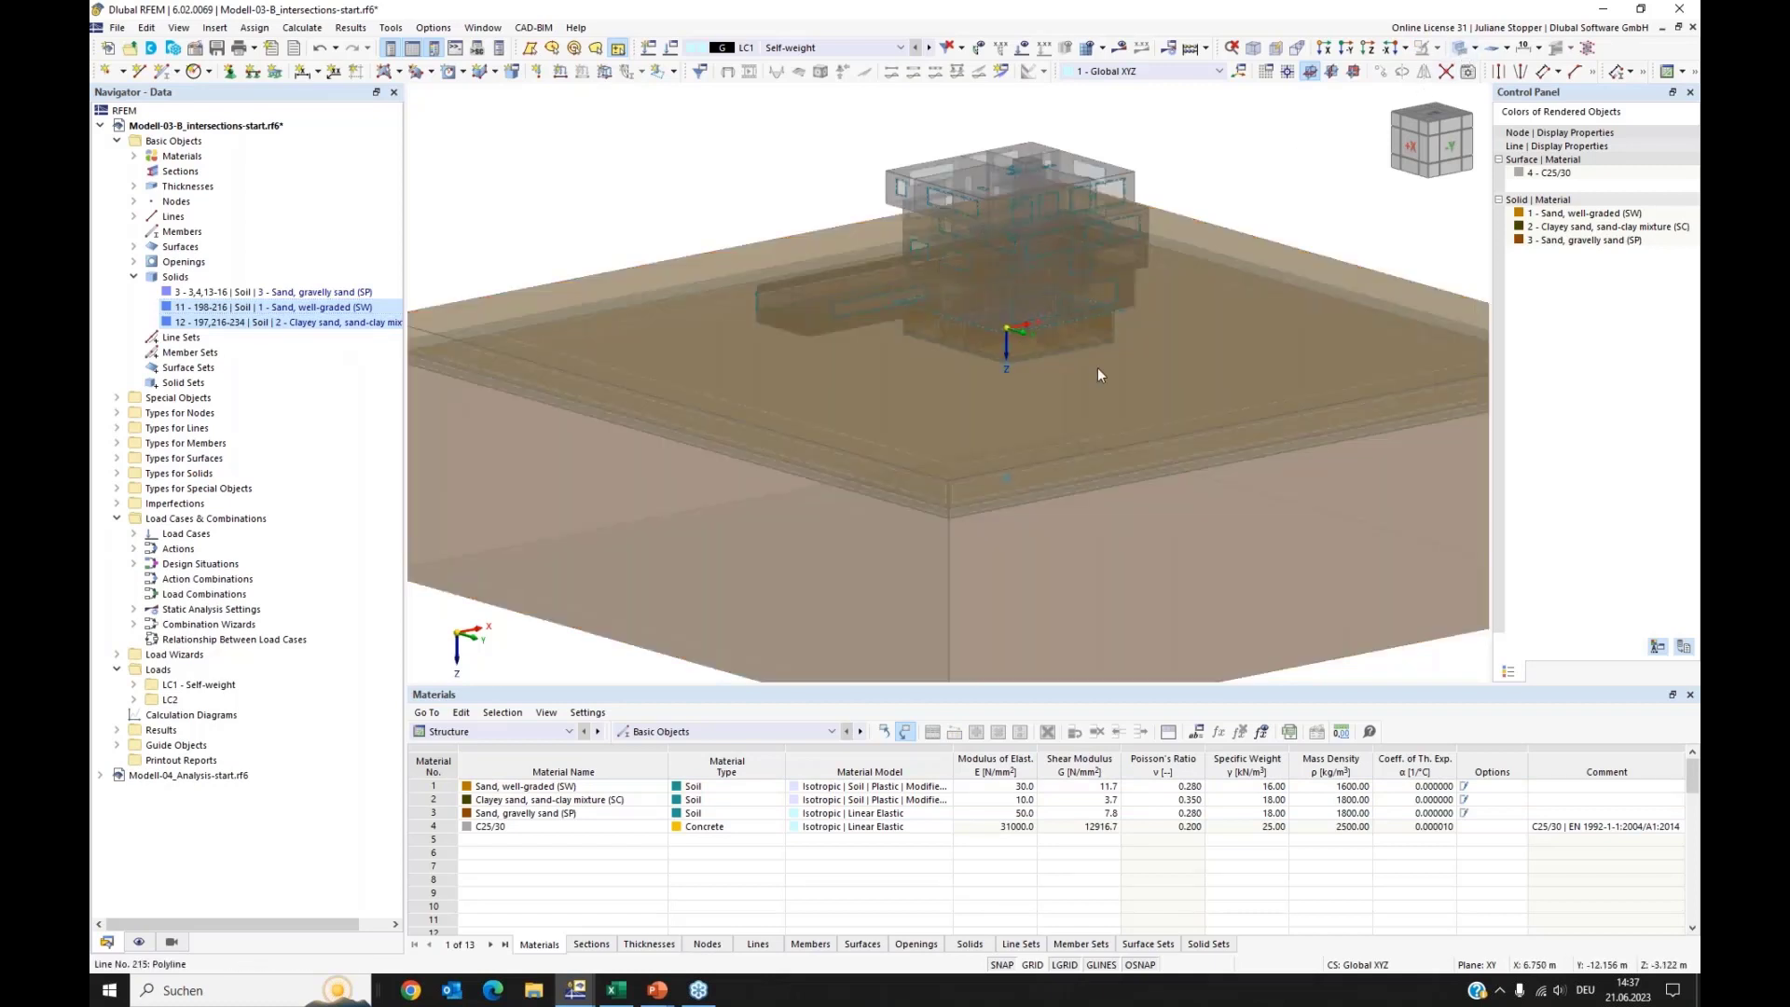
middle_click_drag(1056, 411, 1003, 377, "ctrl")
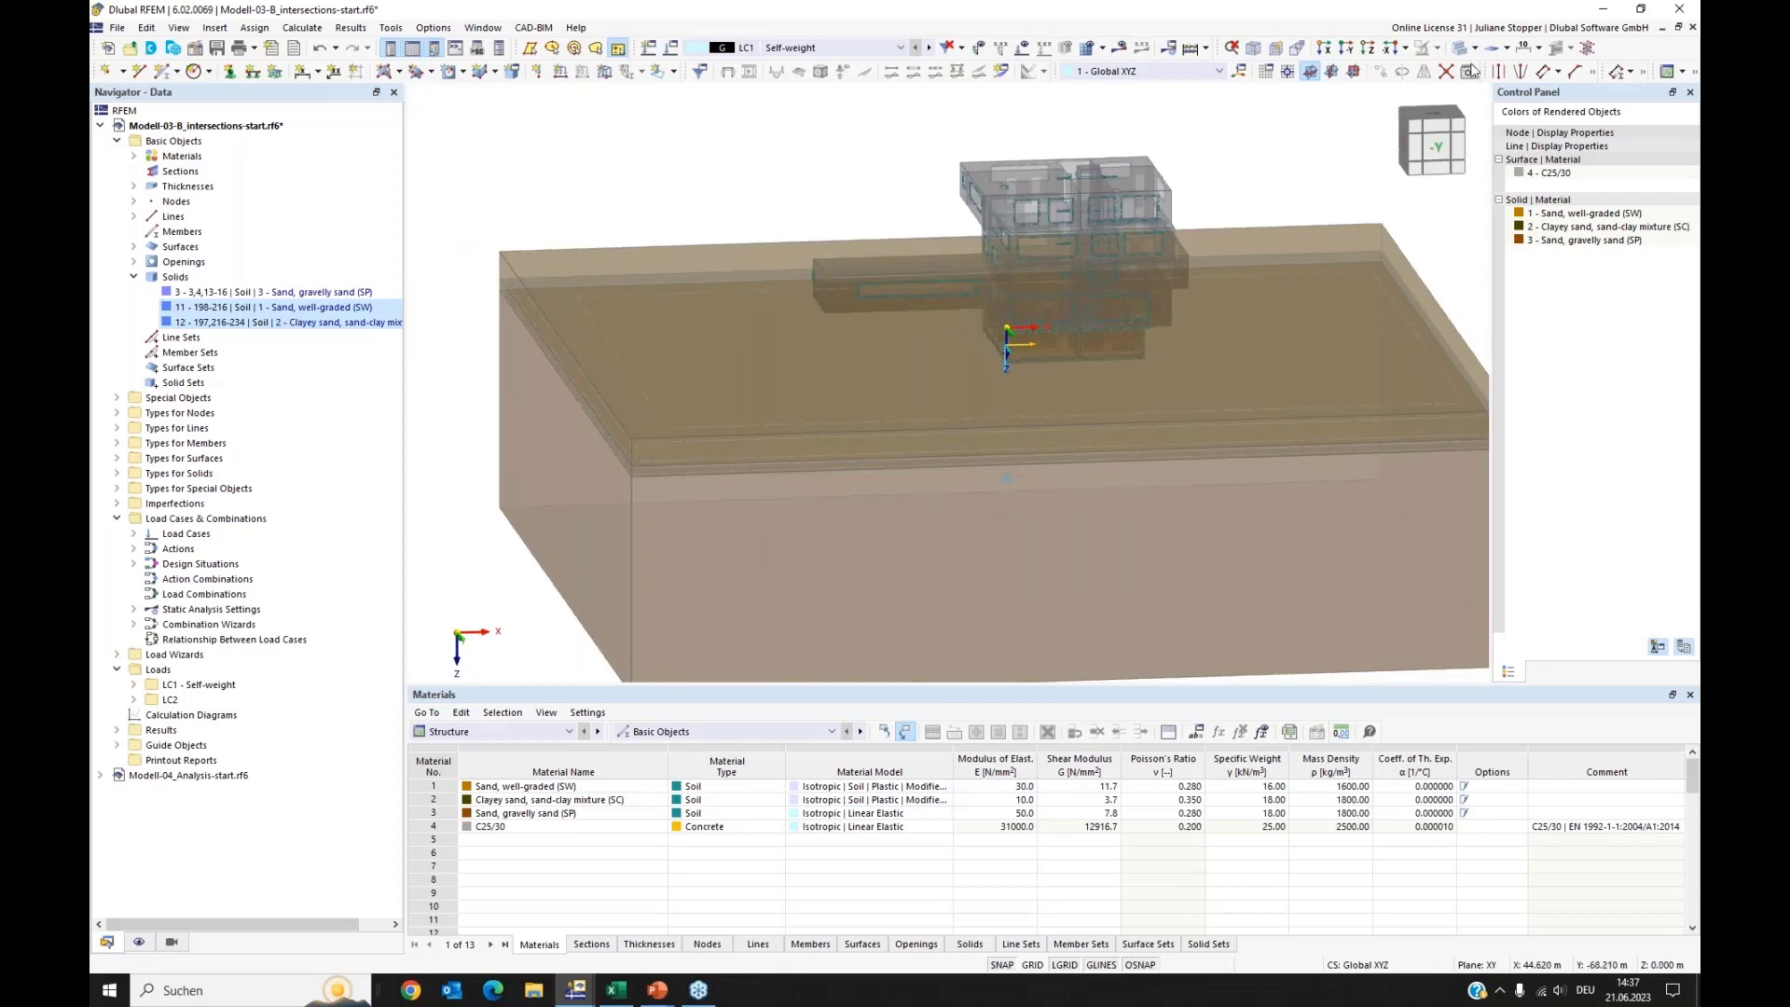
left_click(210, 307)
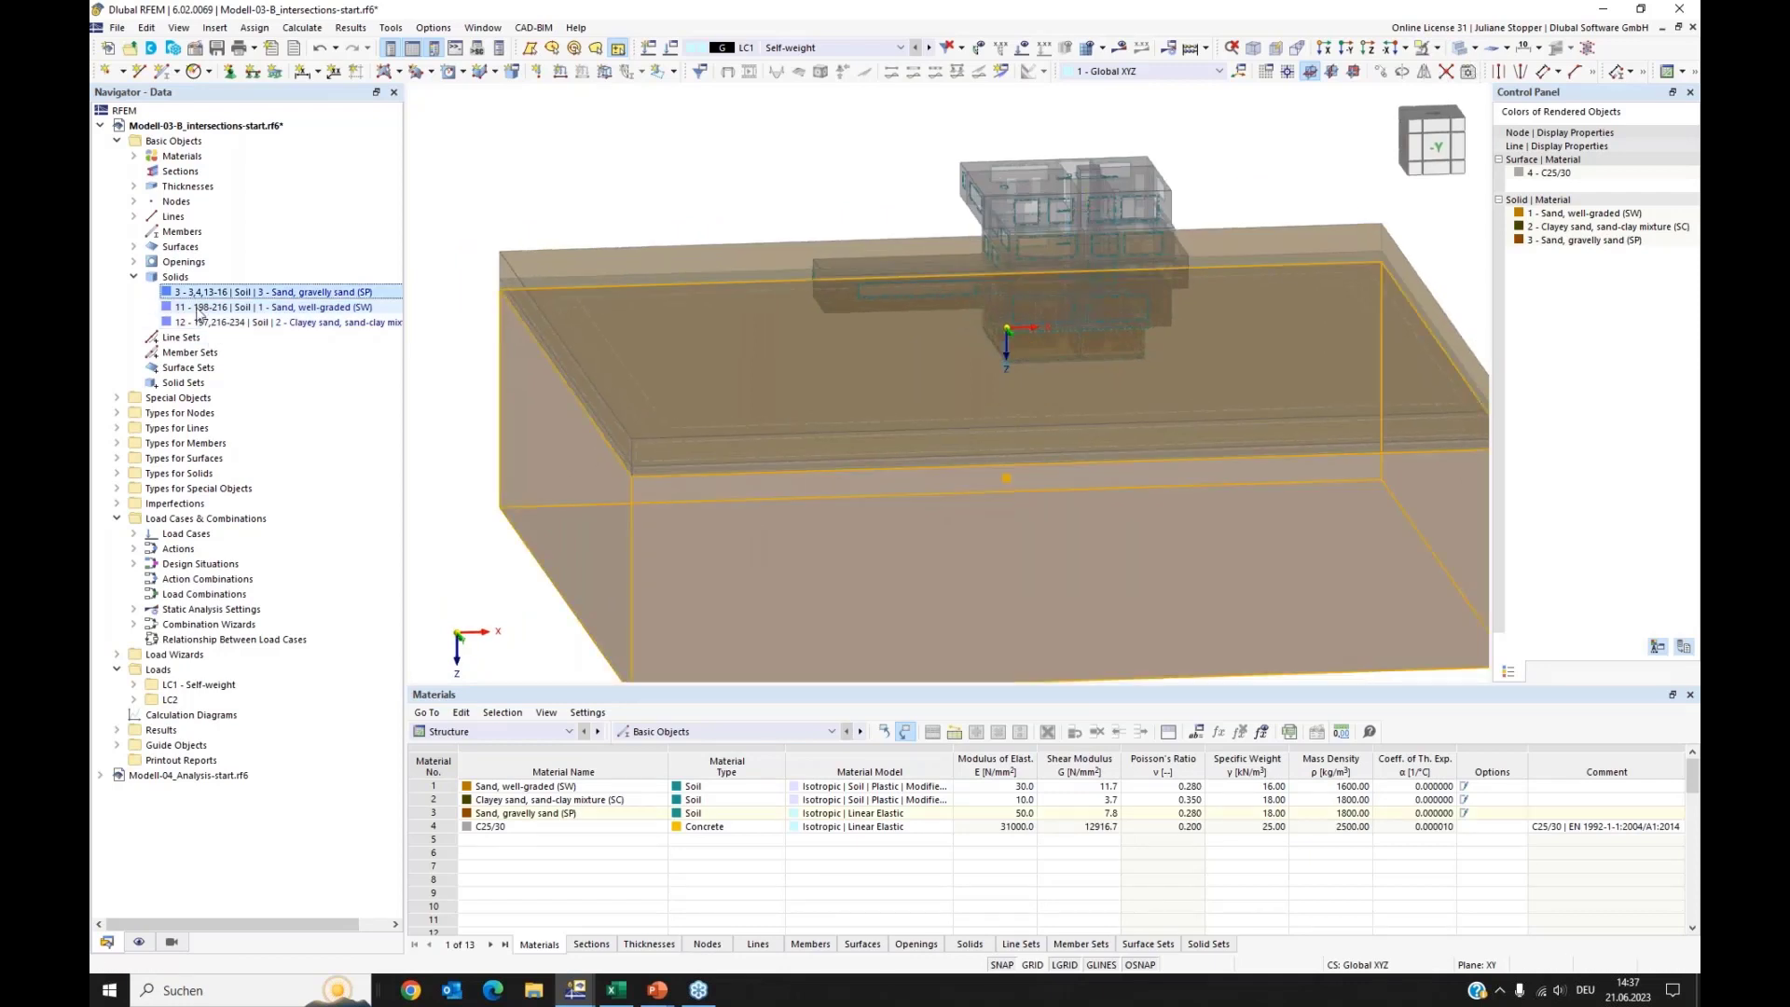
left_click(203, 323)
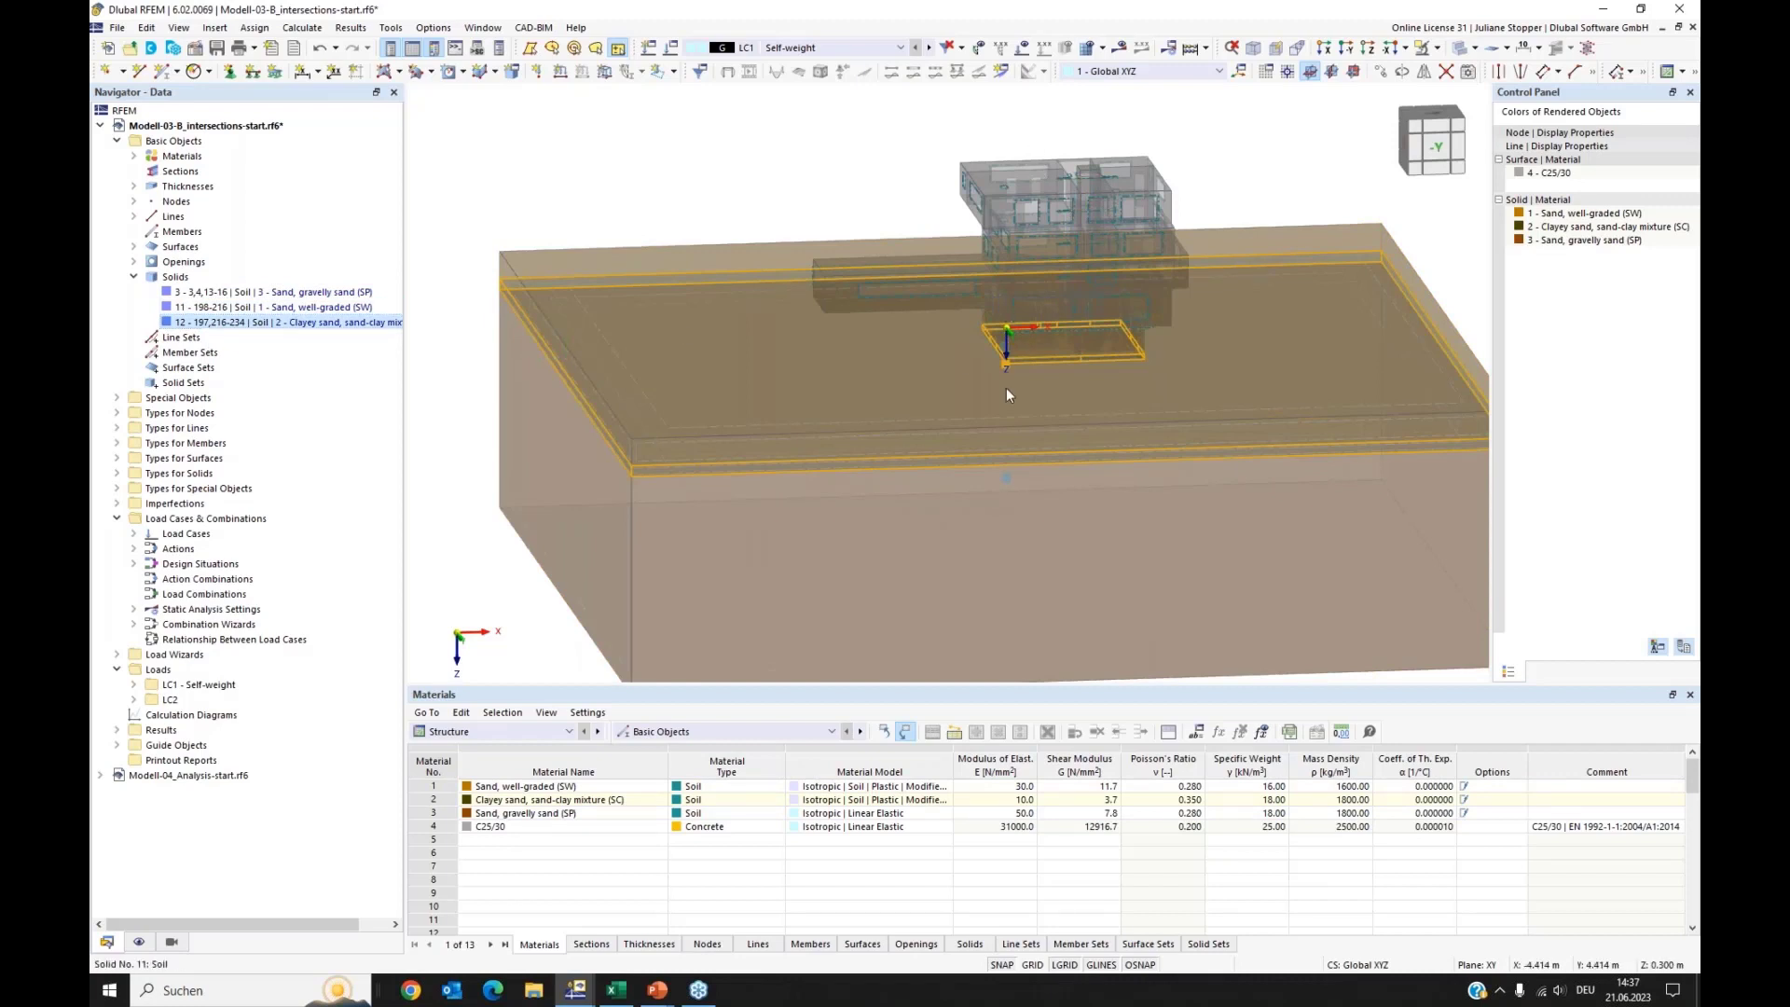
scroll(1033, 389, "up", 2)
scroll(1015, 382, "up", 1)
left_click(906, 381)
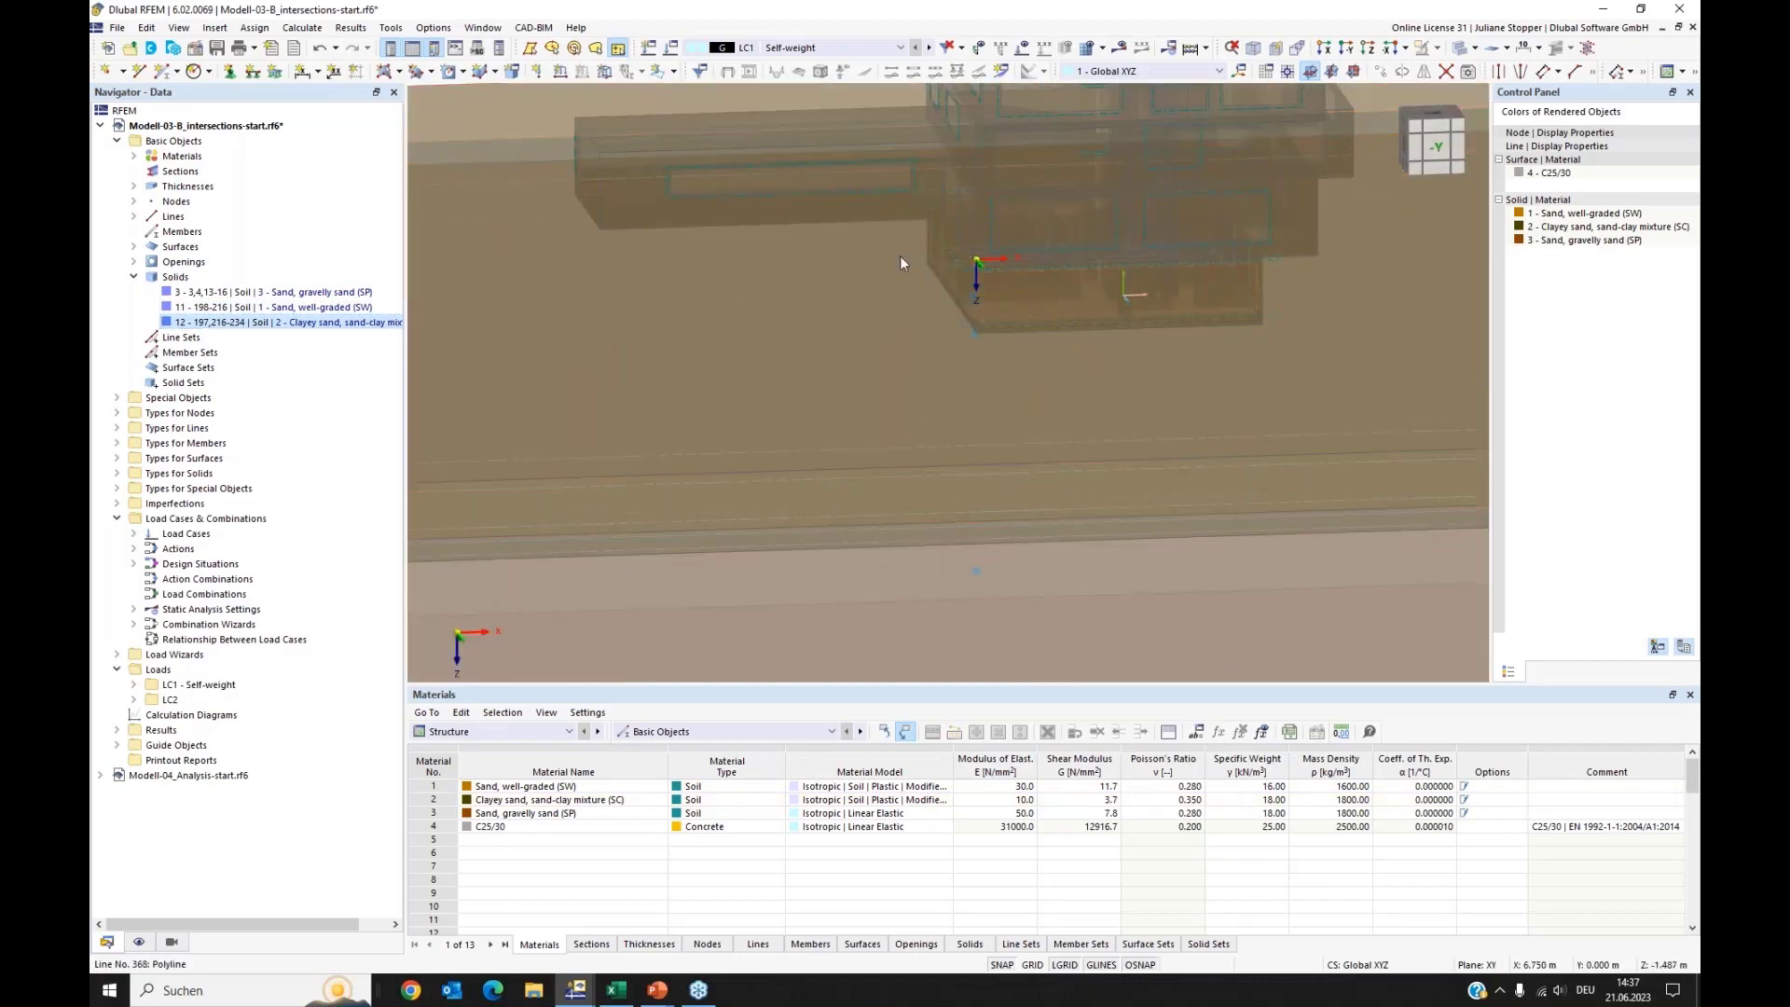
middle_click_drag(992, 372, 819, 371, "ctrl")
scroll(819, 371, "down", 3)
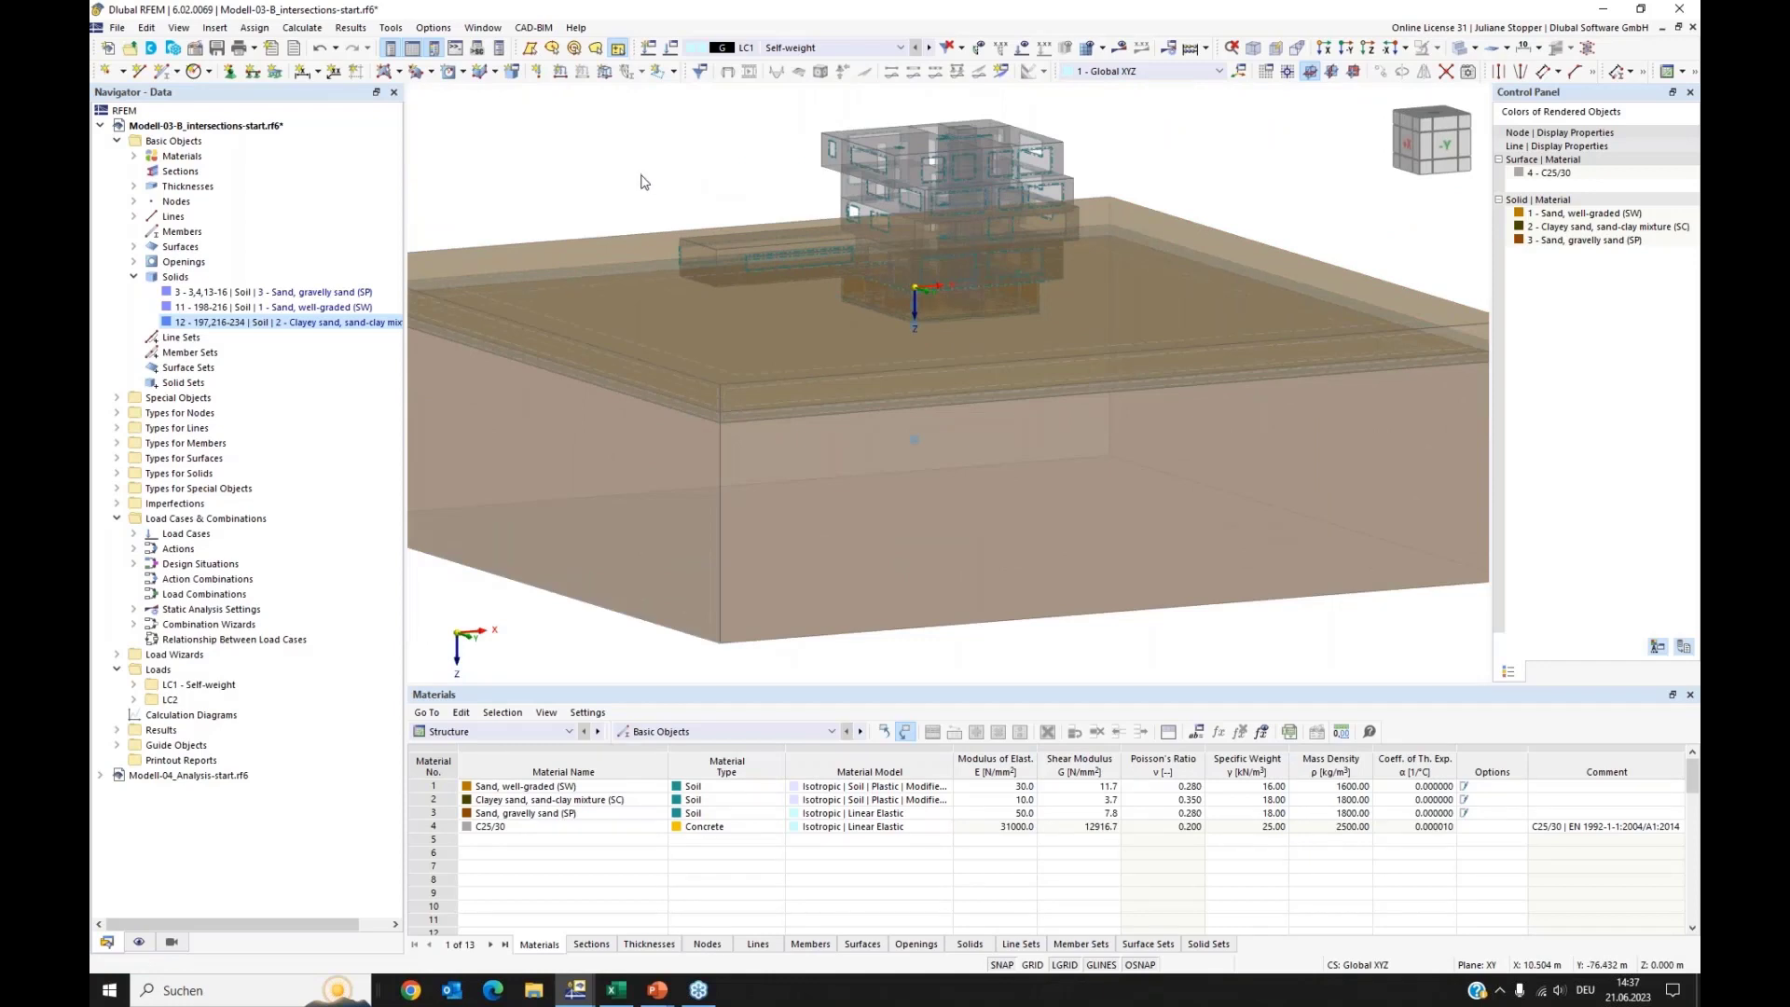
middle_click_drag(608, 205, 585, 284)
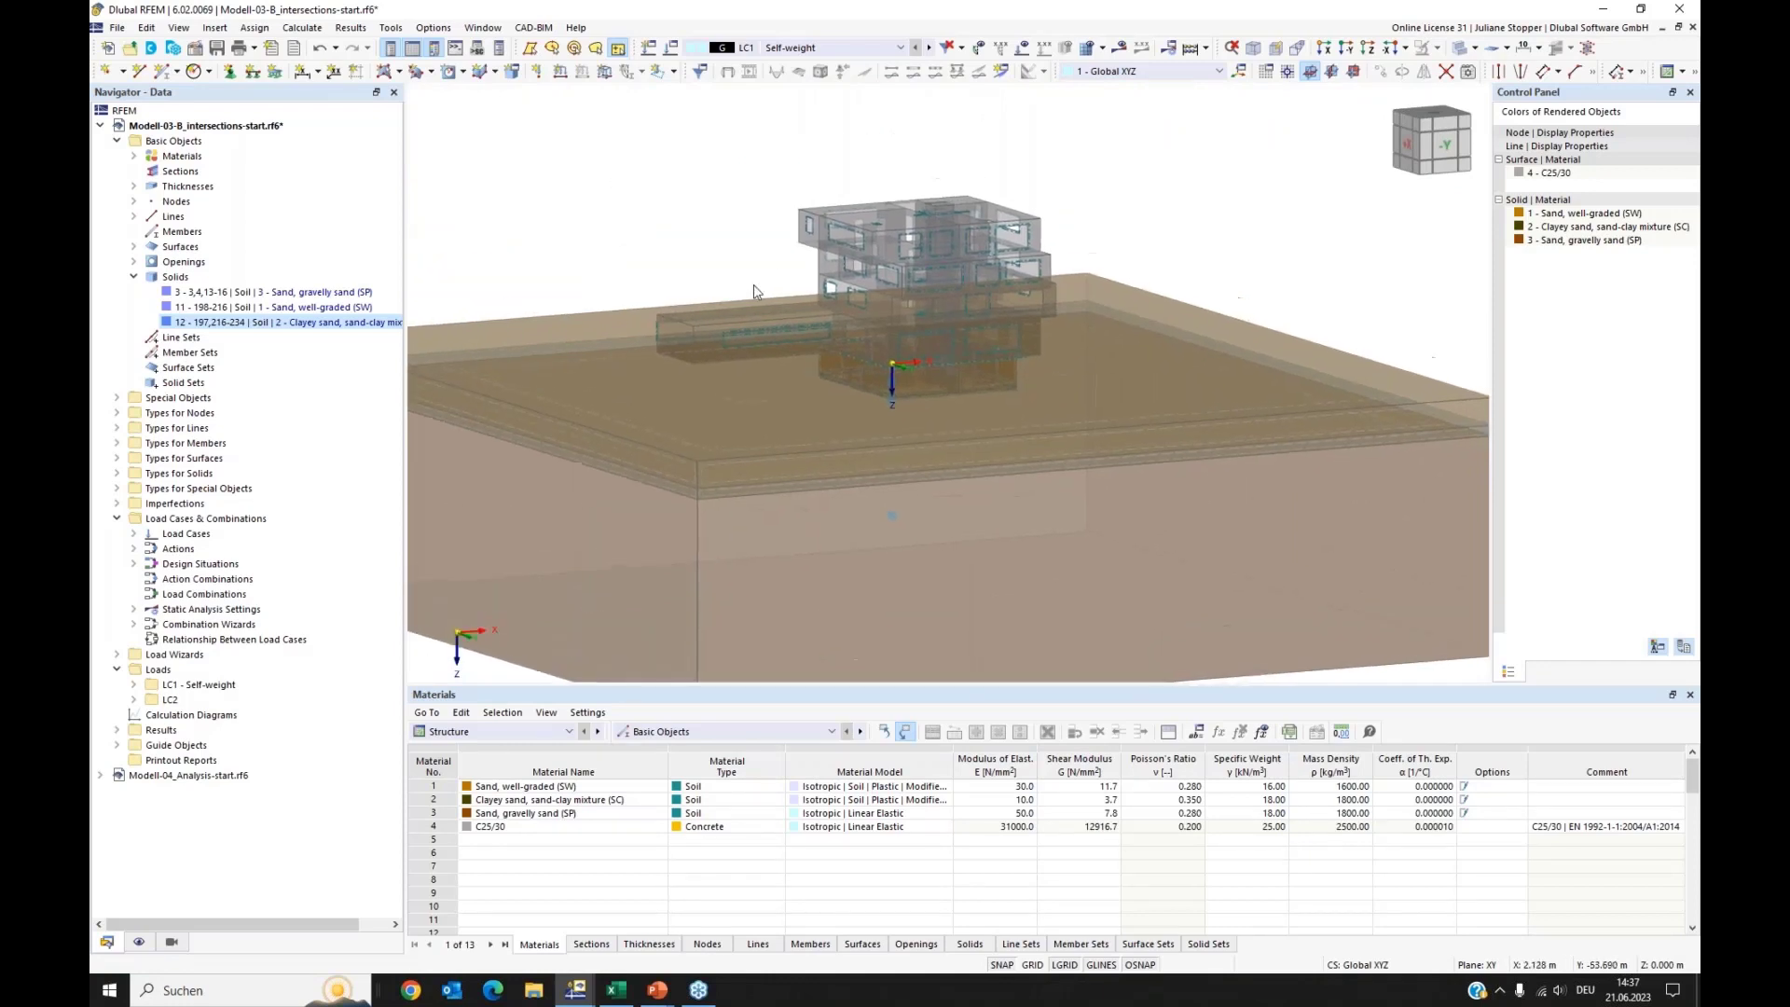
Step: Run the model check for identical nodes and unite nodes/supports and delete unused nodes for all groups
left_click(391, 27)
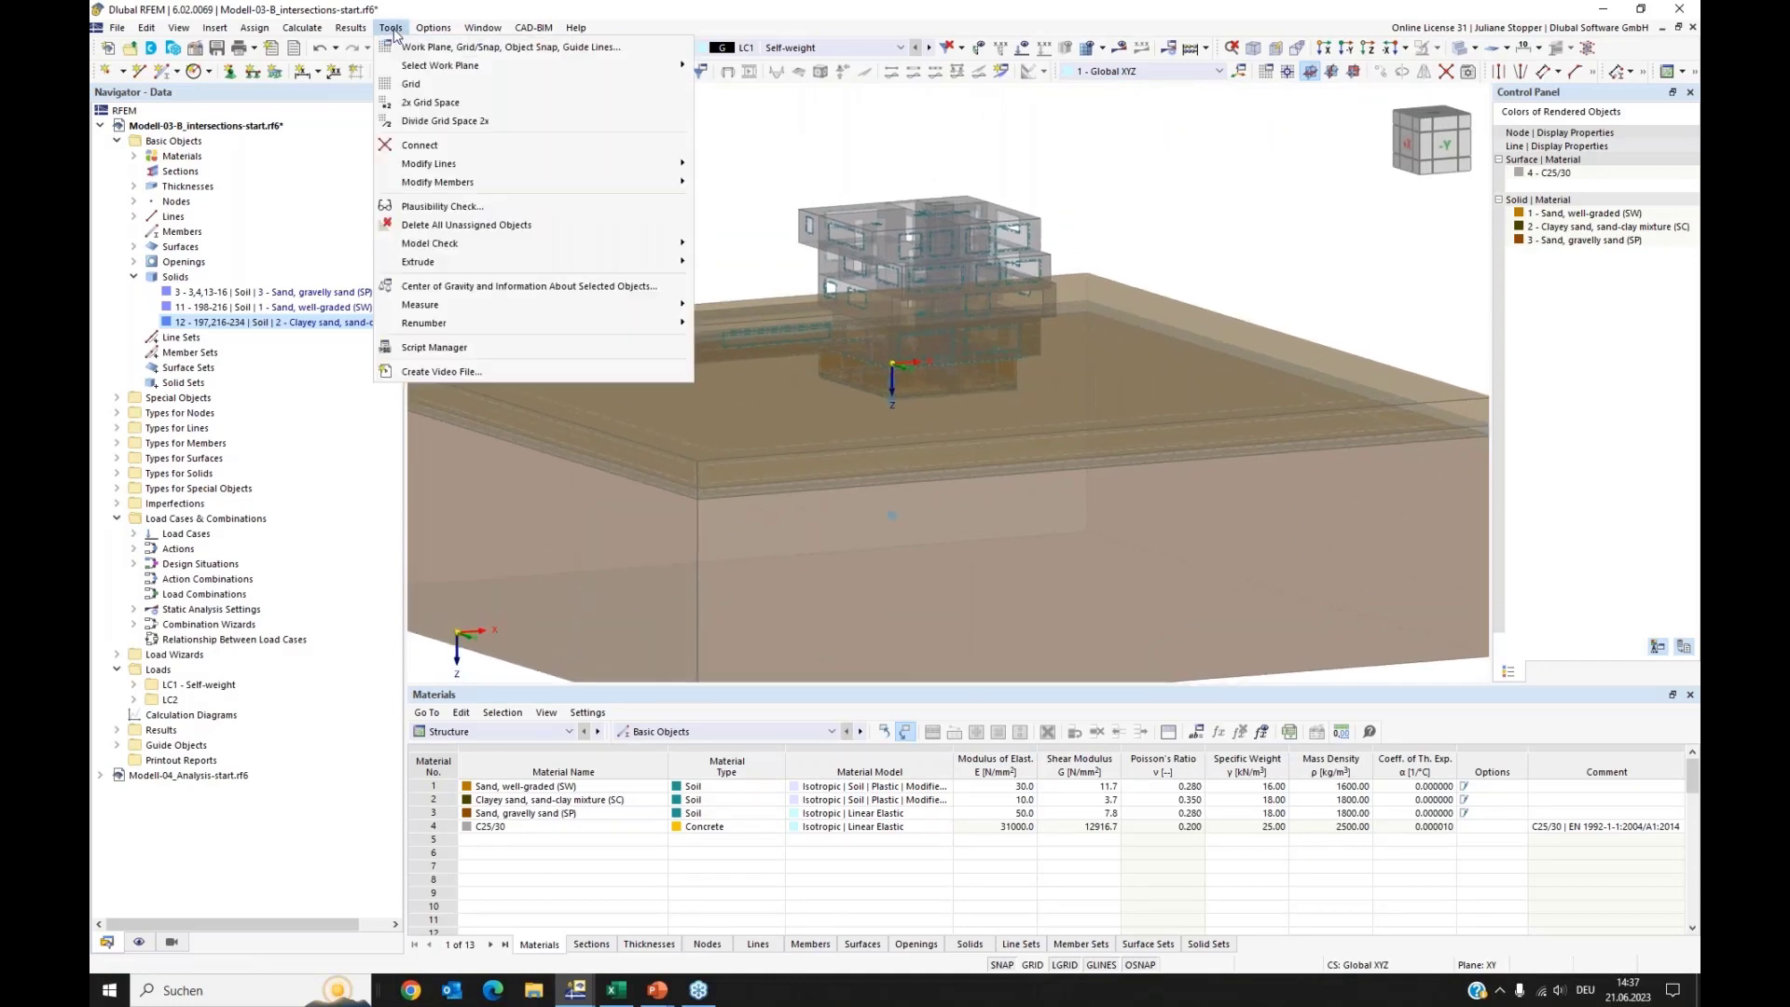
mouse_move(454, 248)
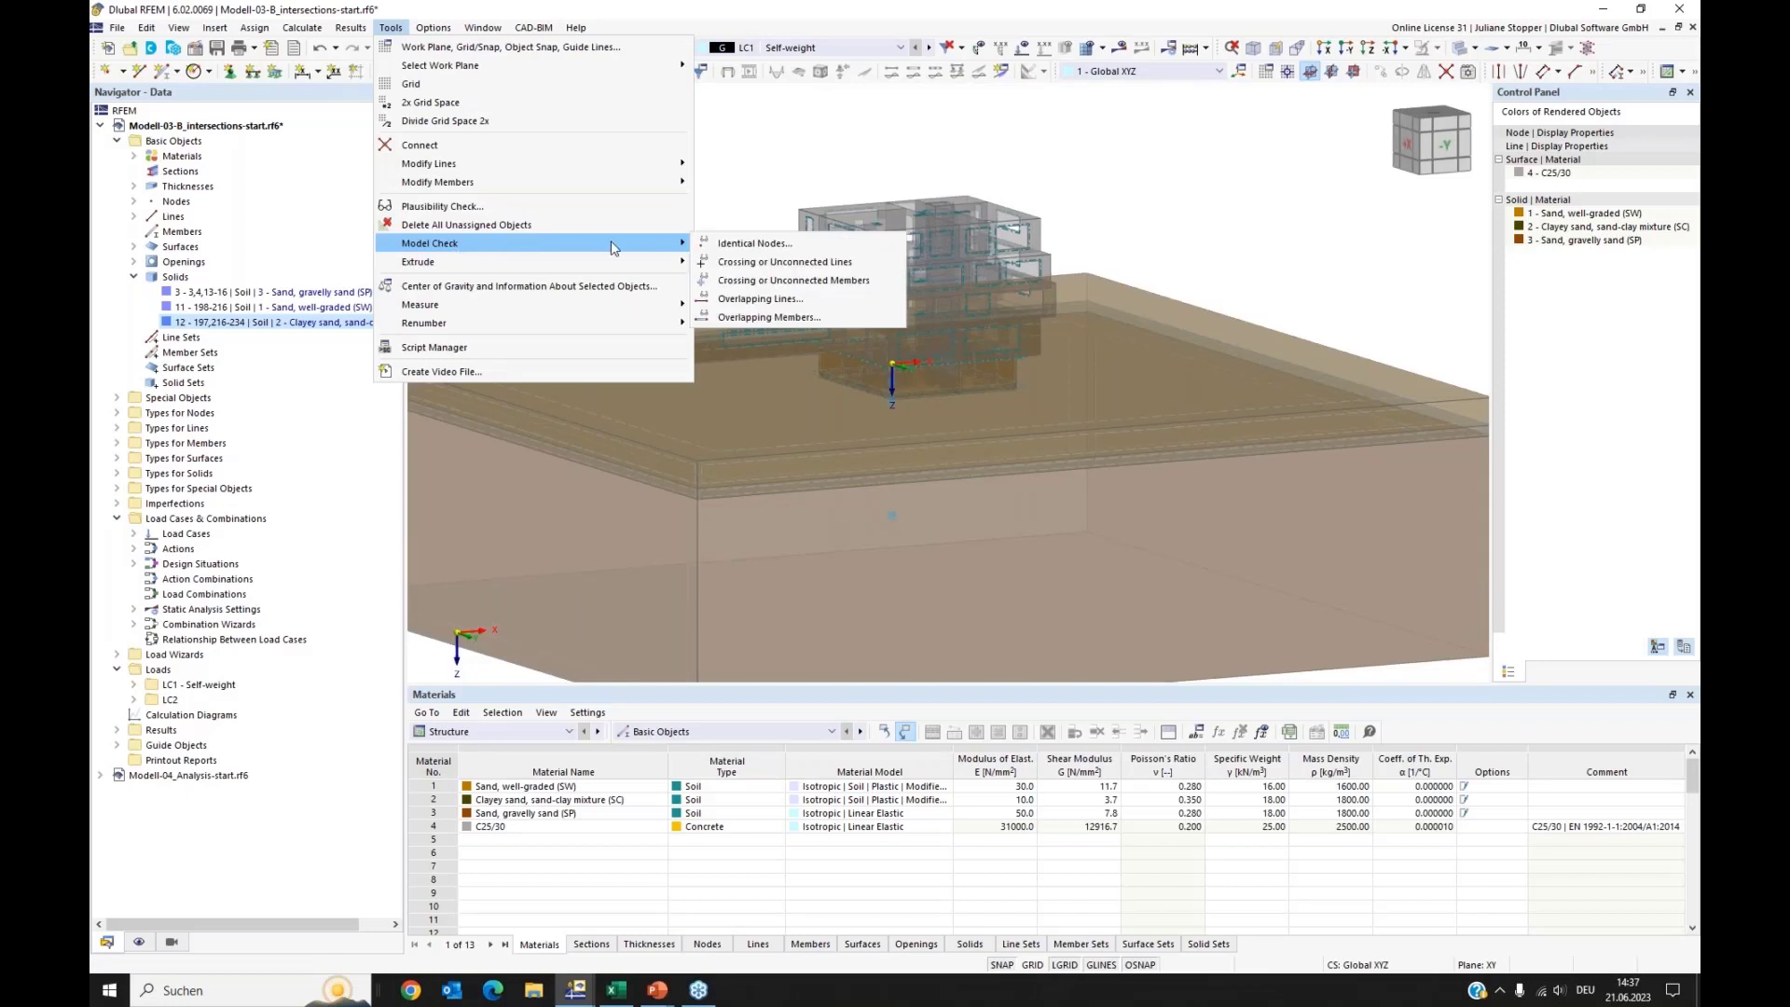
left_click(719, 245)
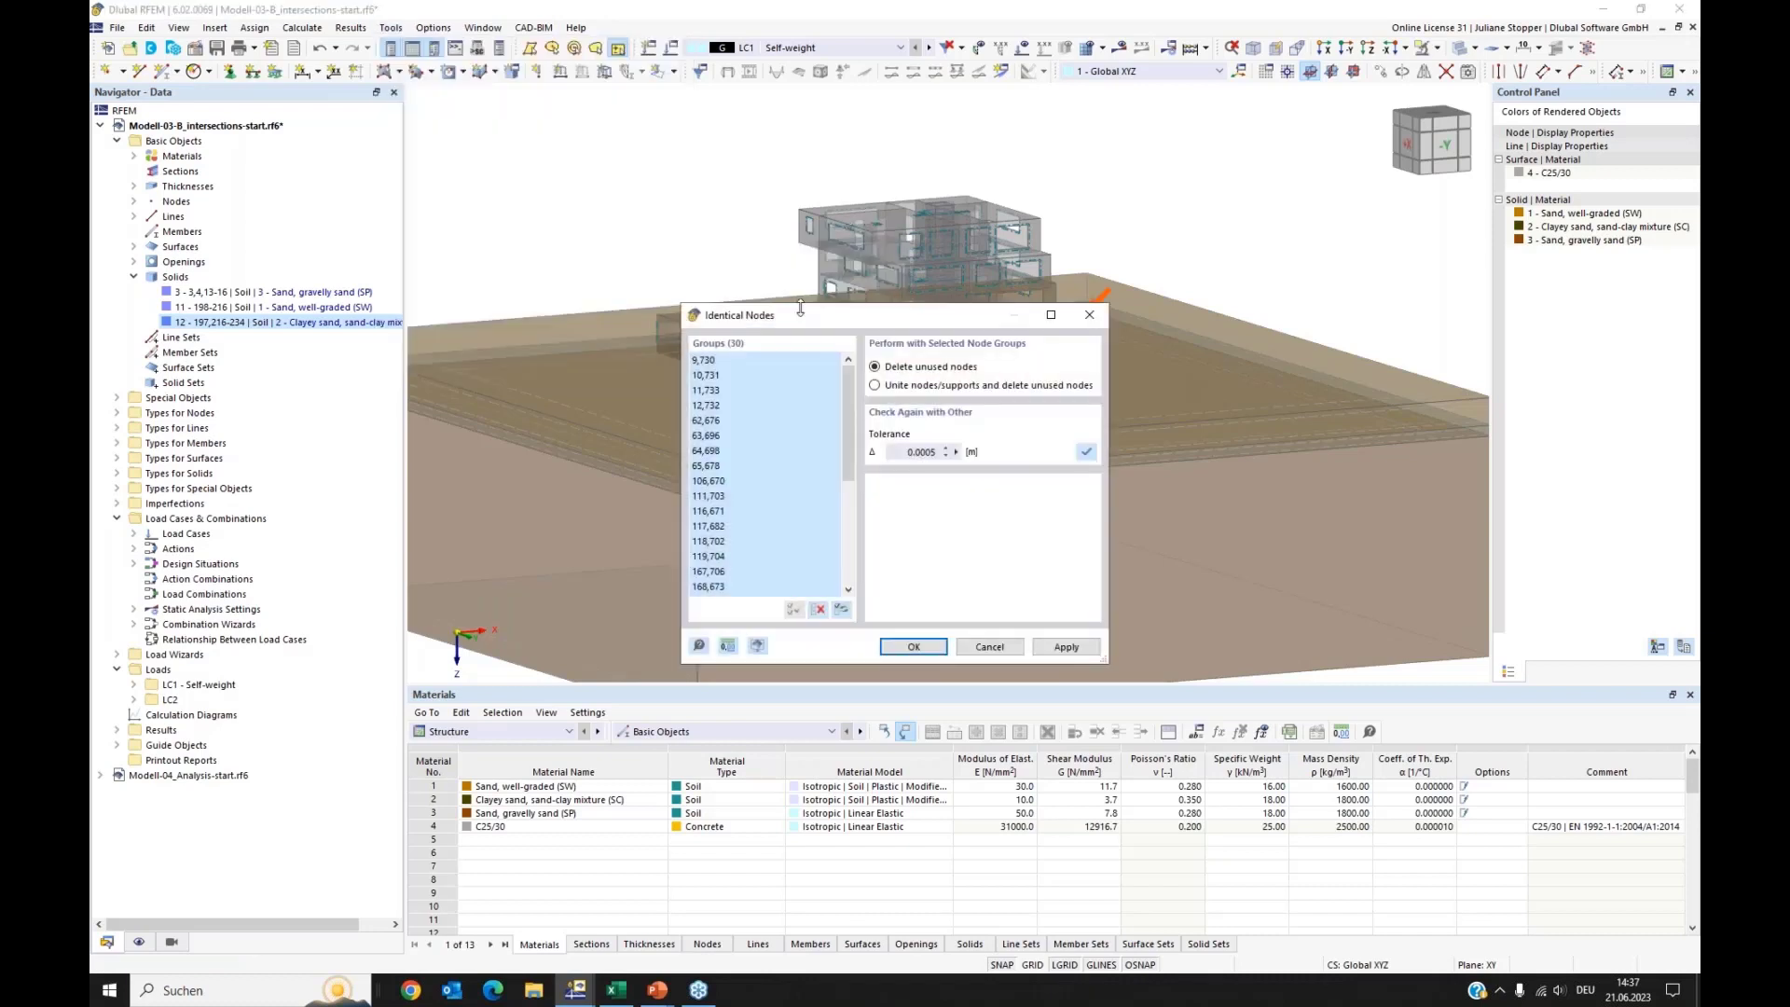
left_click_drag(797, 318, 726, 284)
left_click_drag(675, 227, 570, 152)
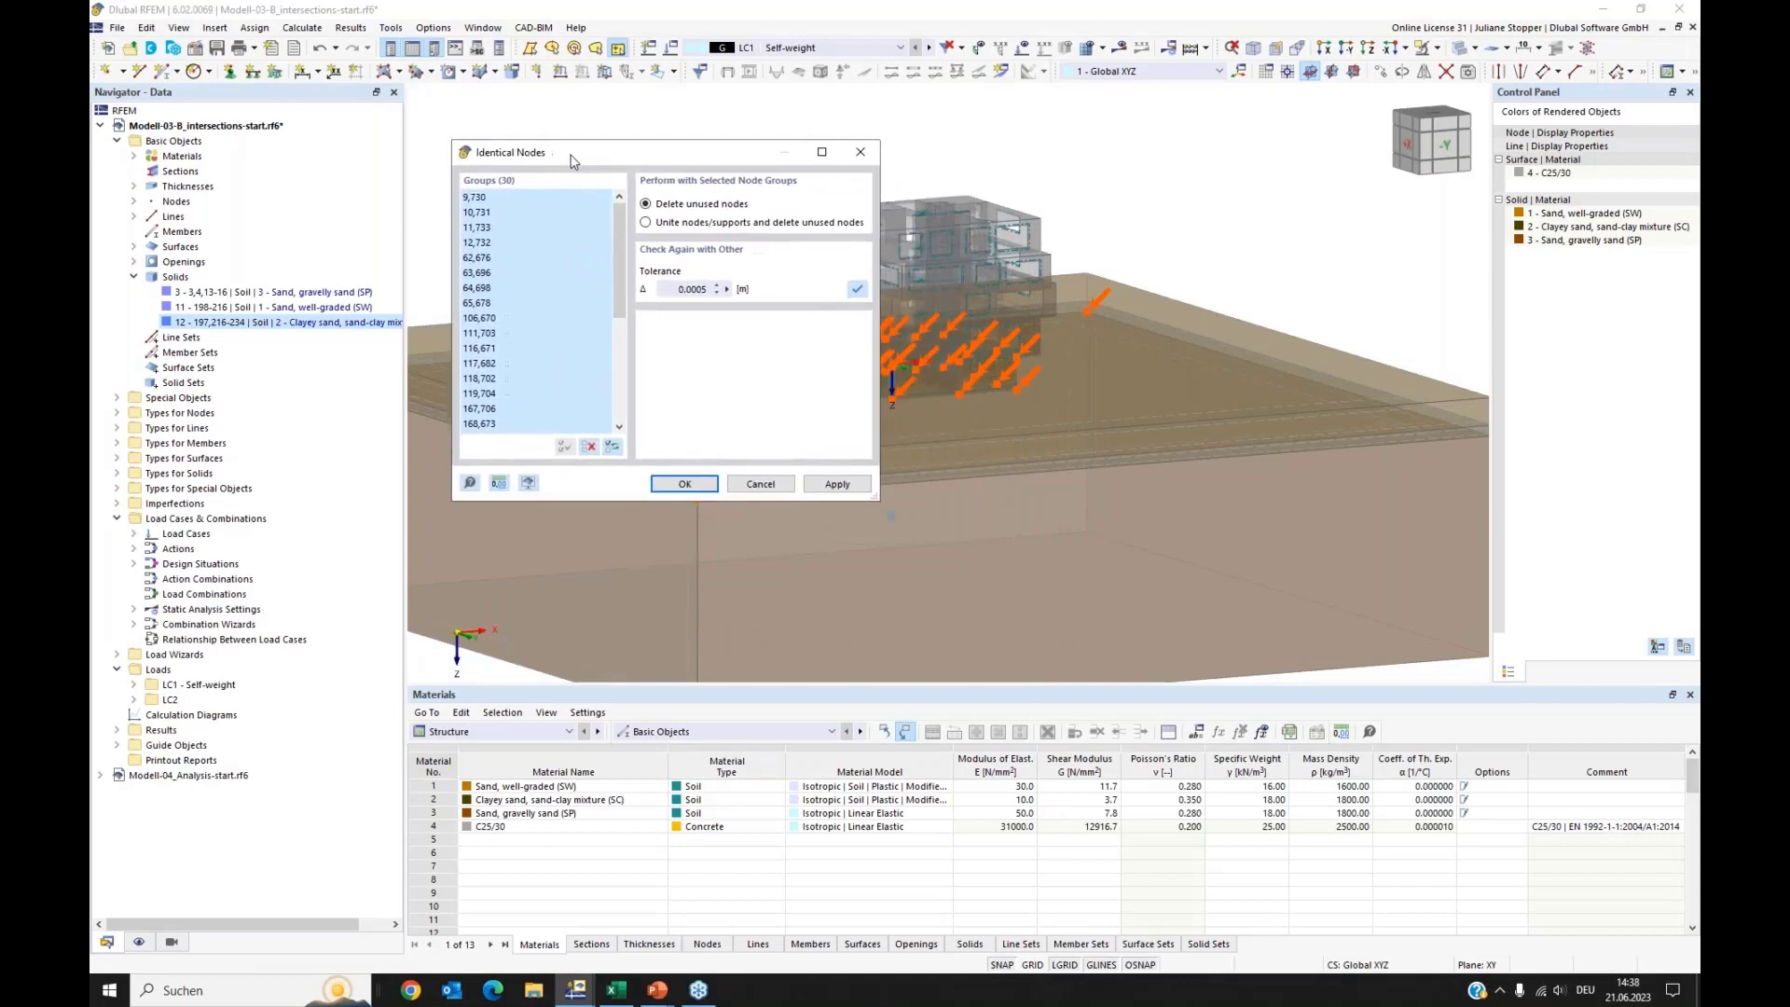
left_click(647, 223)
left_click(684, 484)
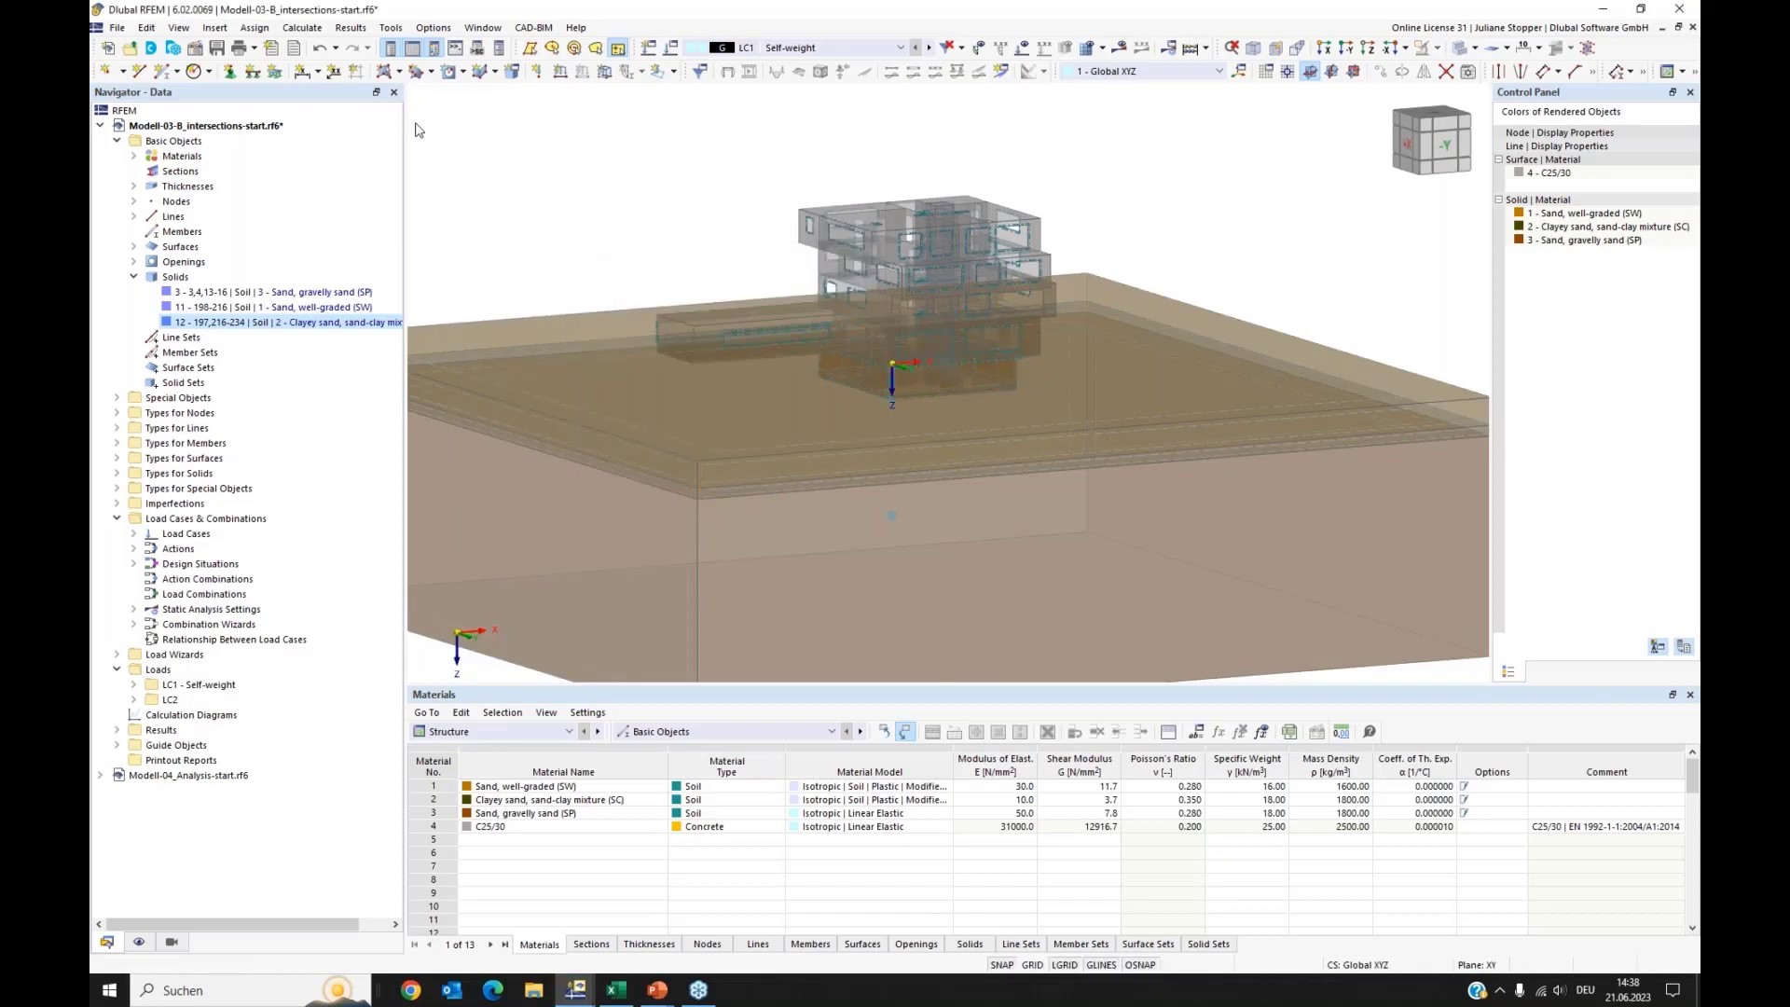
Step: Run the model check for overlapping lines and close its list without changes
left_click(399, 32)
mouse_move(494, 243)
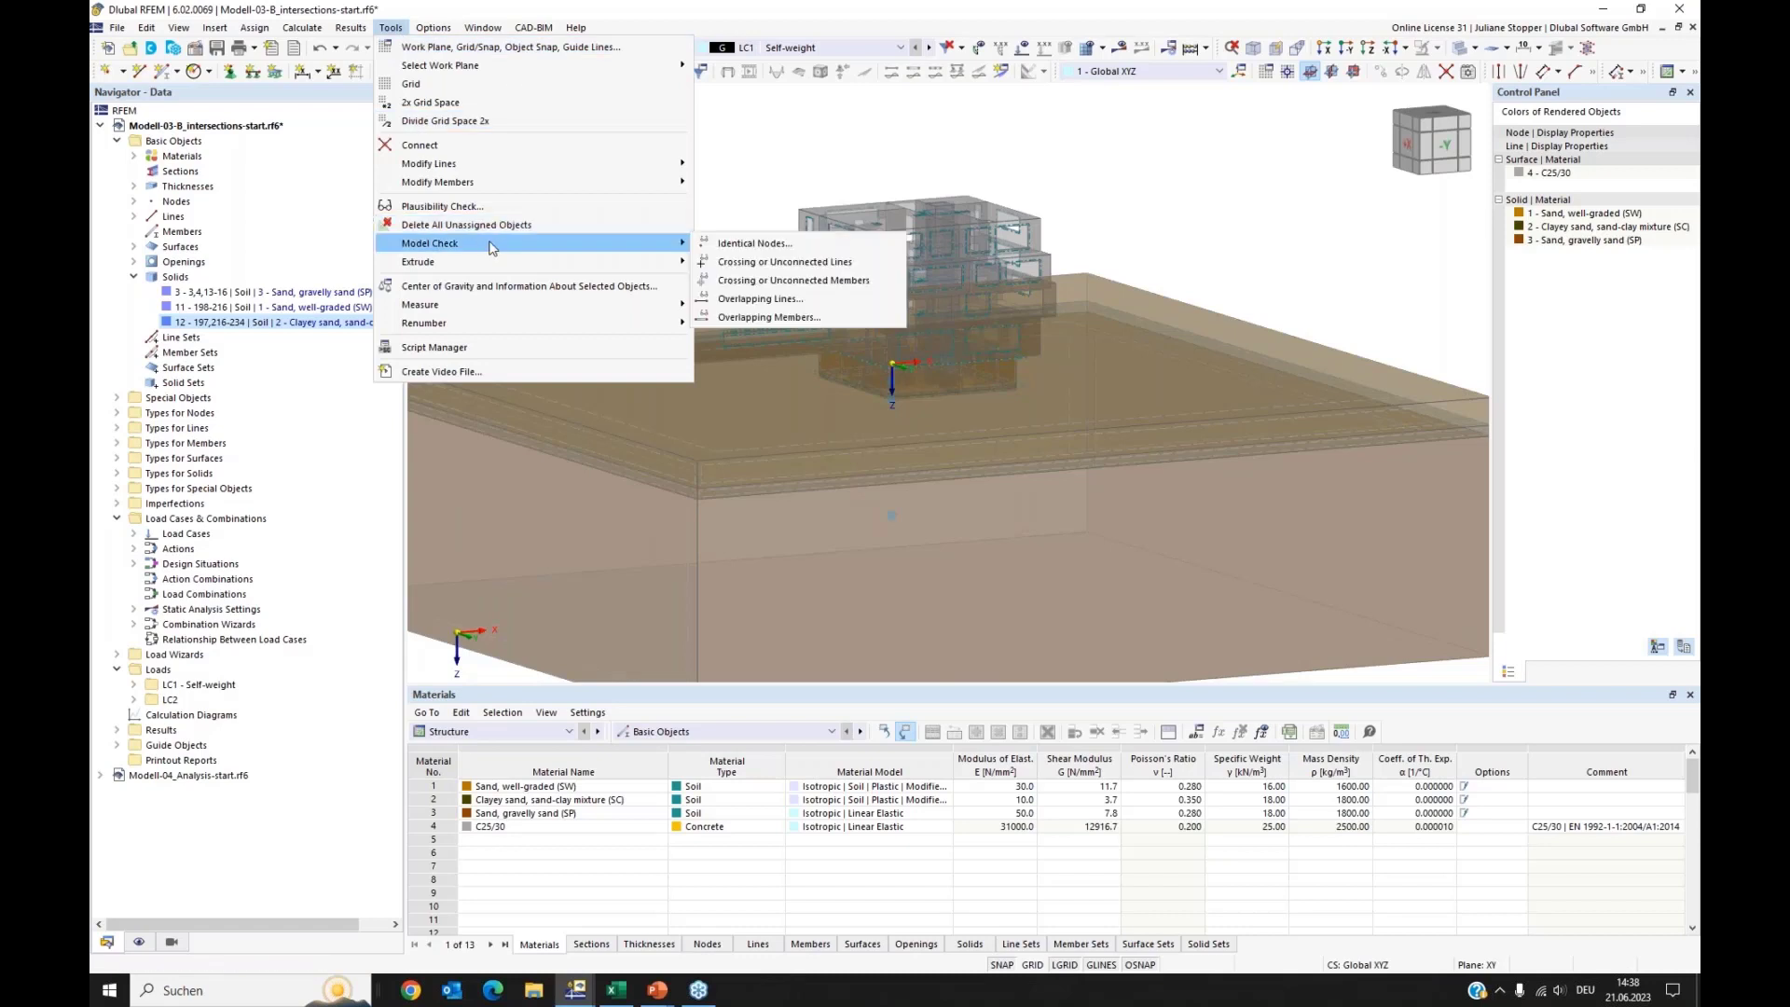
left_click(732, 300)
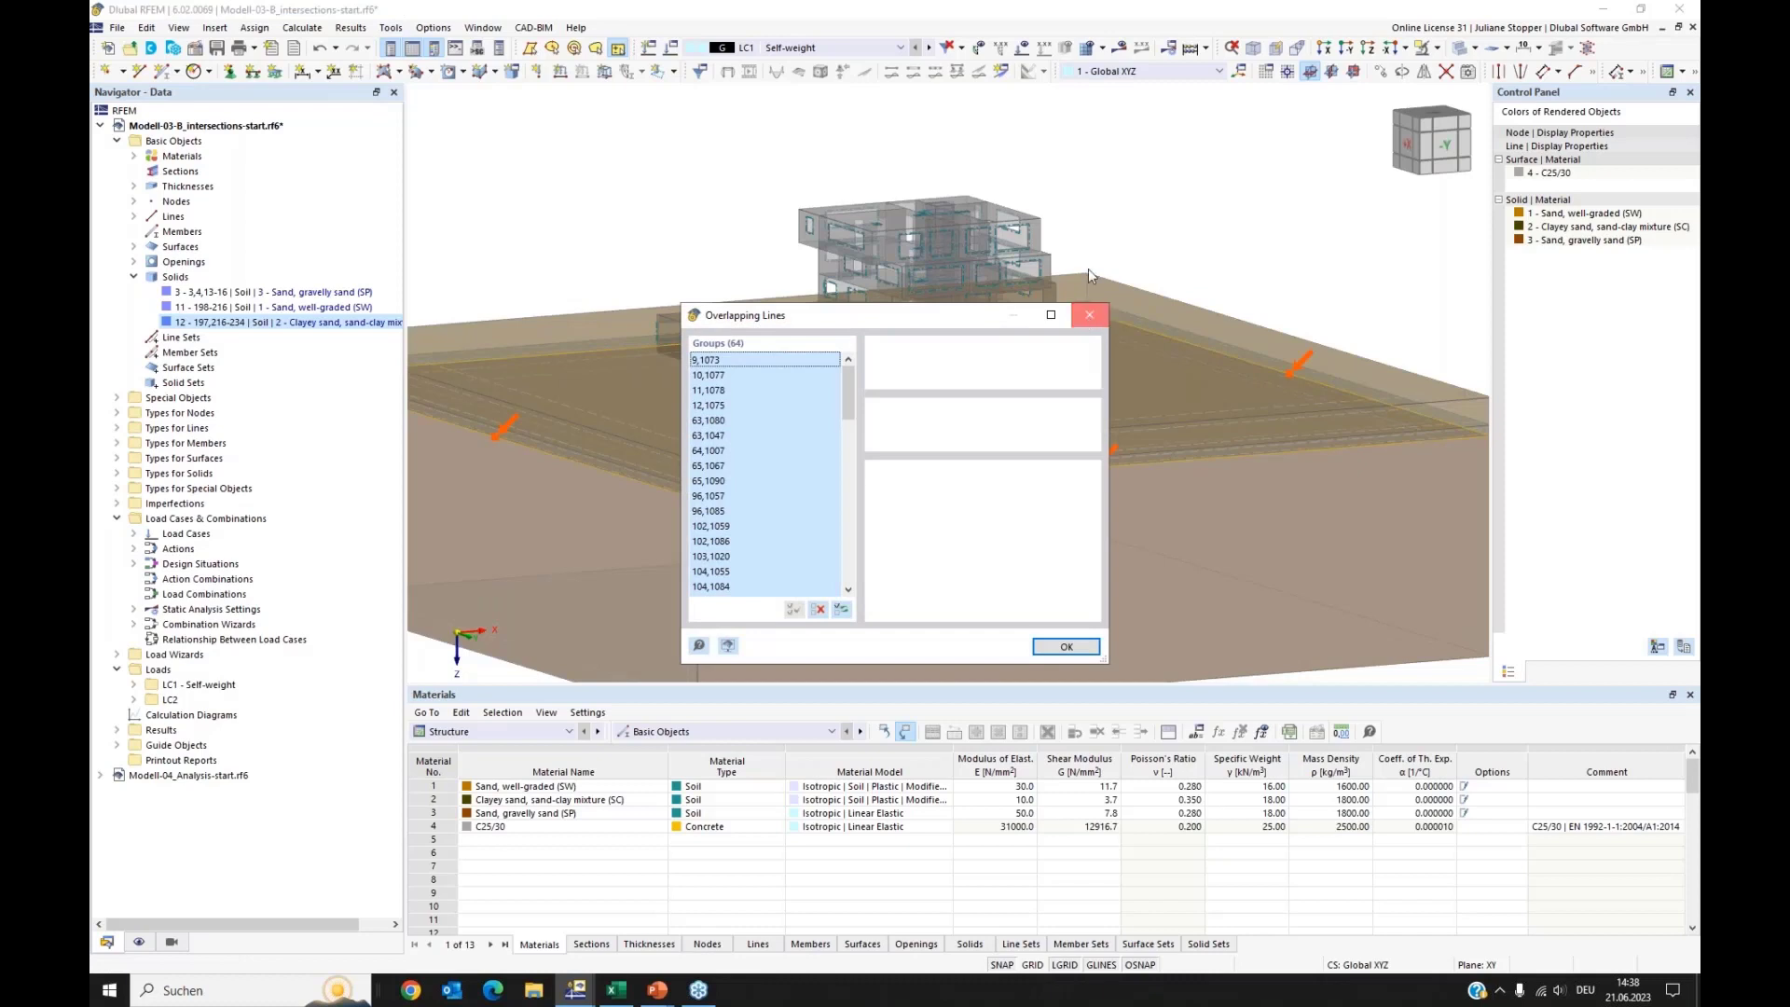
left_click(1089, 314)
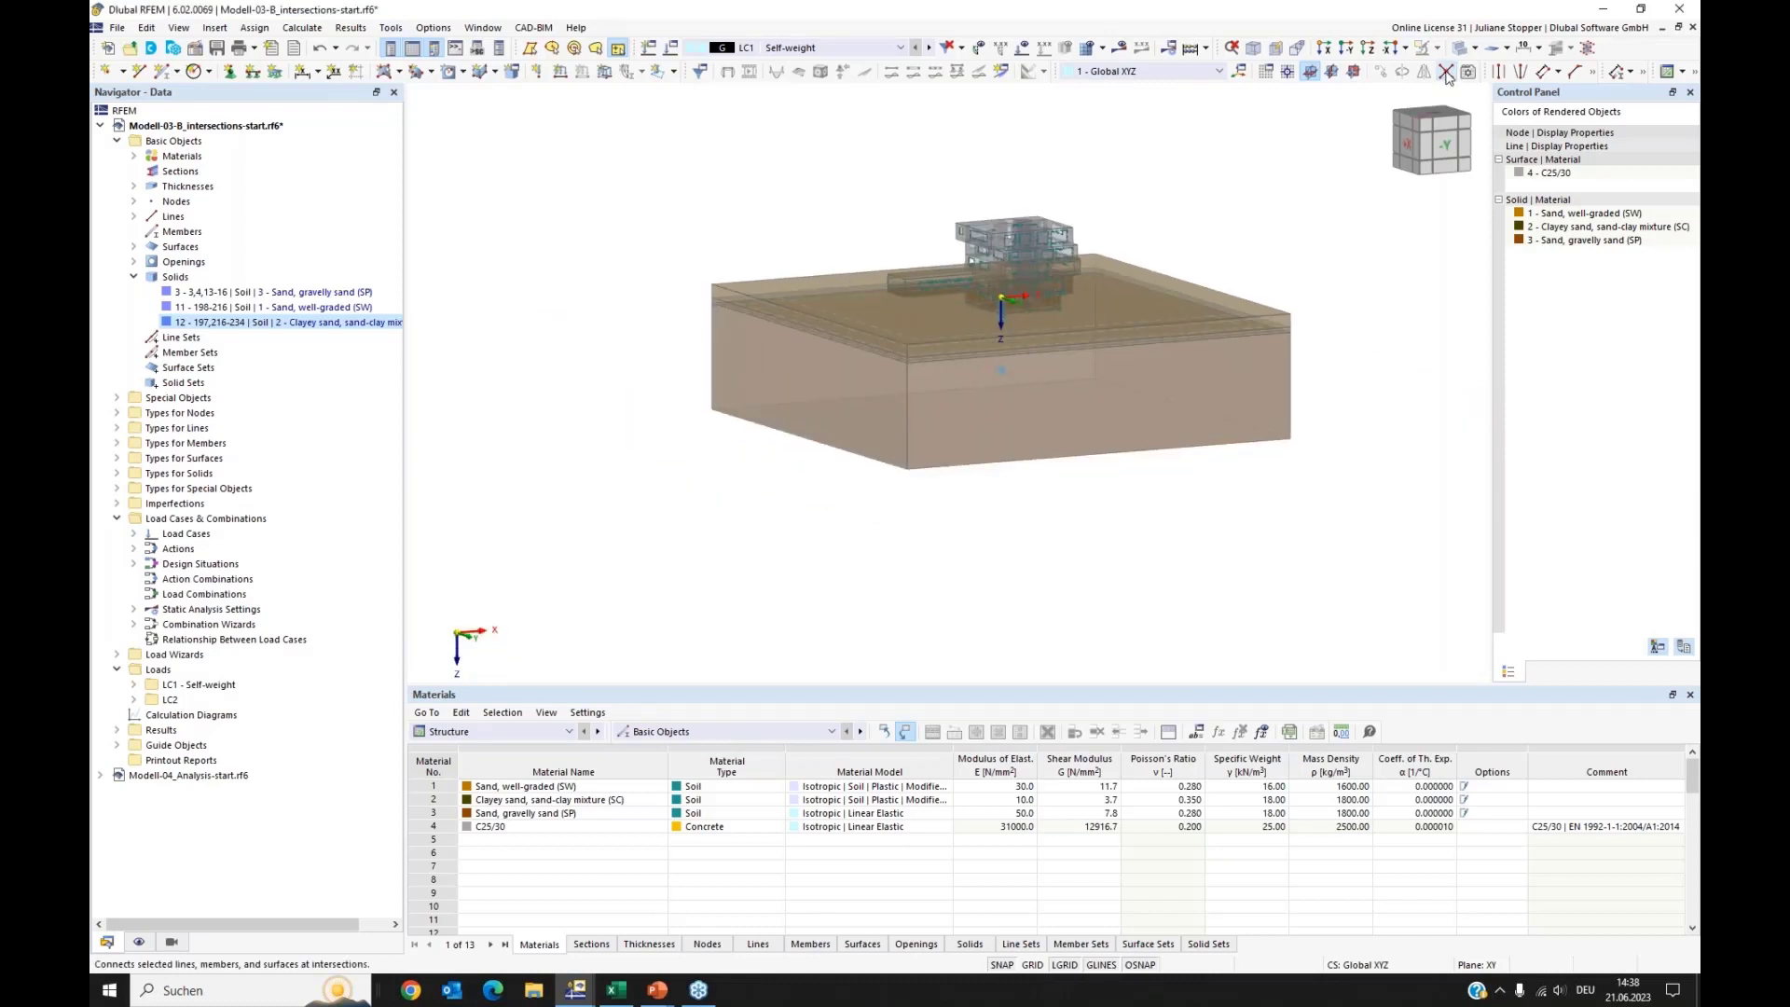
Step: Connect the lines, members and surfaces of the entire model at their intersections and recheck it for overlapping lines
left_click_drag(1318, 164, 701, 382)
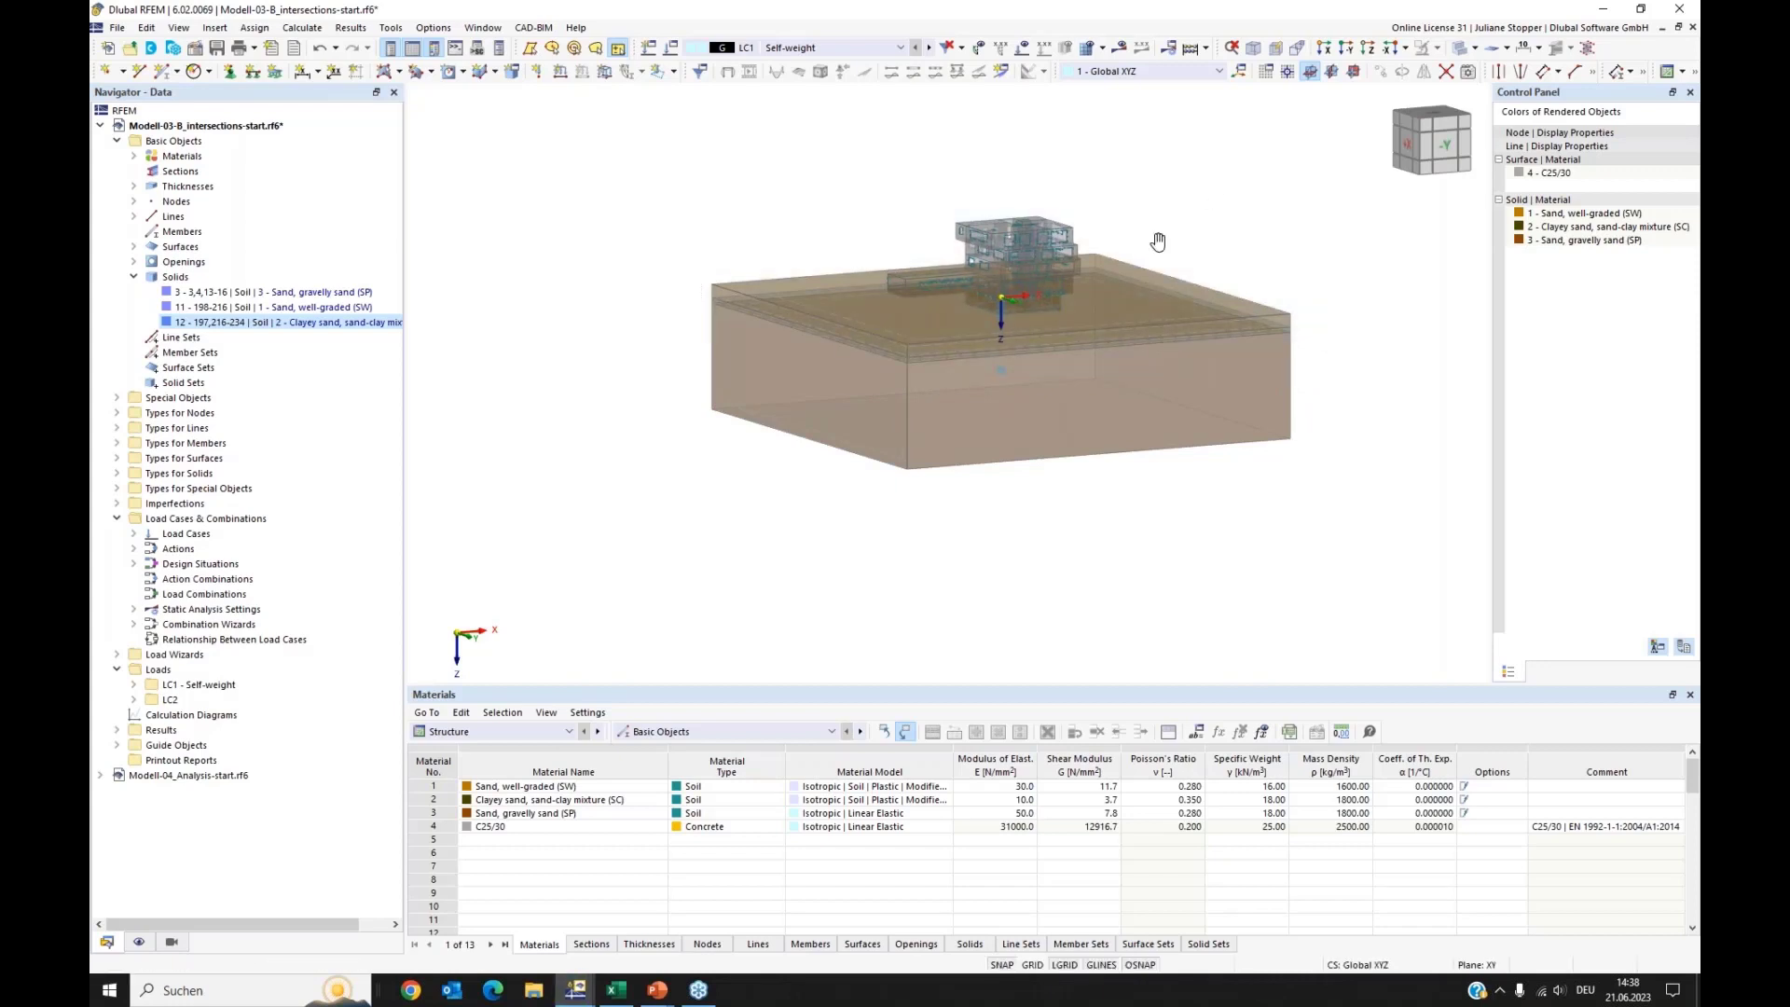
middle_click_drag(1158, 244, 1067, 343)
left_click(392, 28)
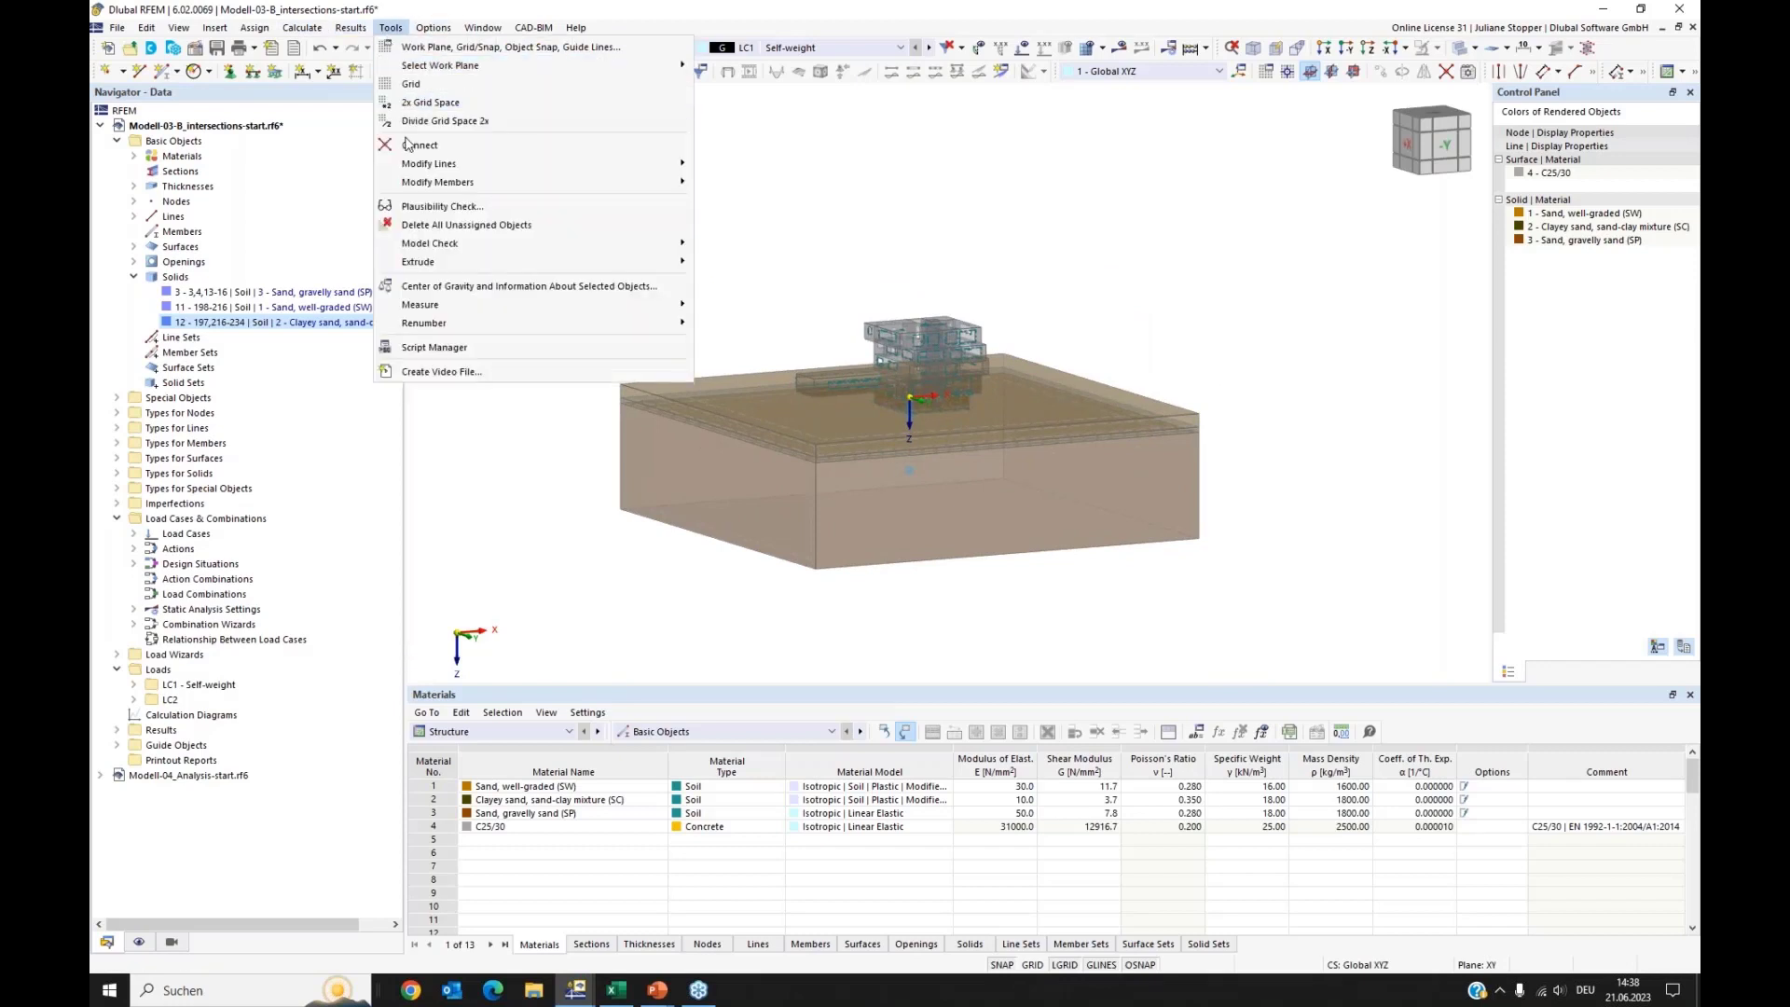
mouse_move(687, 248)
left_click(760, 299)
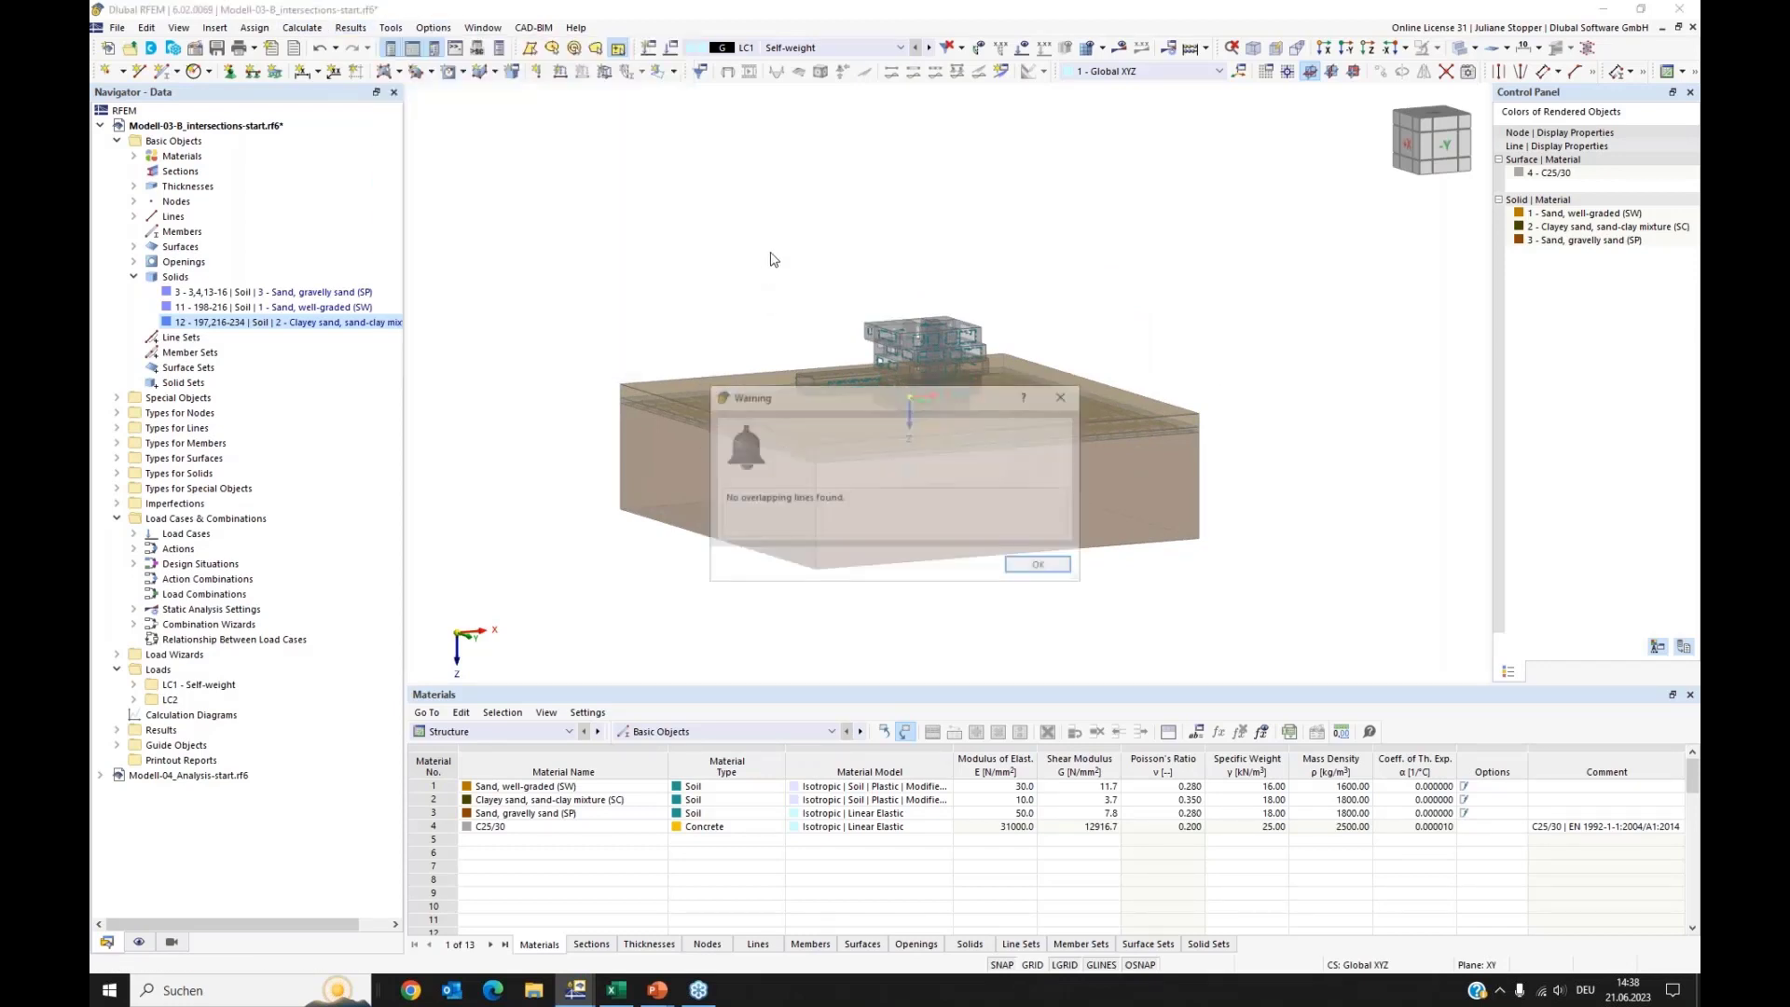
left_click(1065, 401)
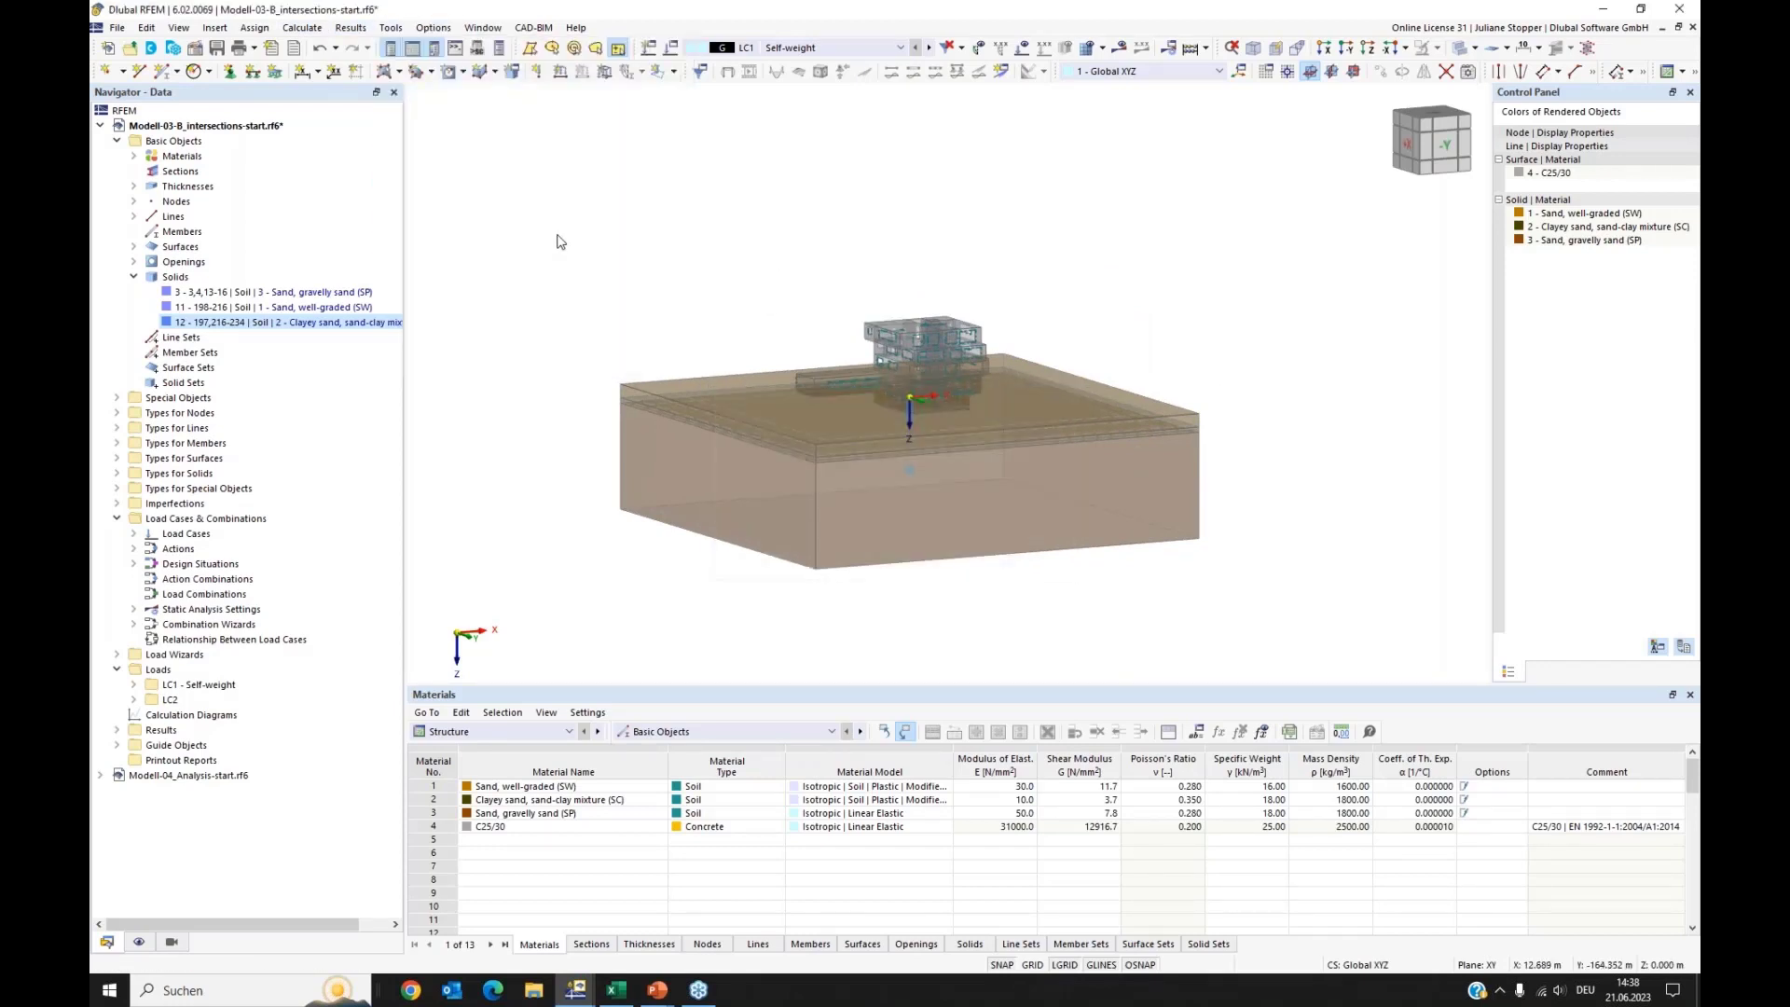
Step: Generate the finite element mesh for the whole model and display it in wireframe from an isometric view
scroll(839, 196, "up", 5)
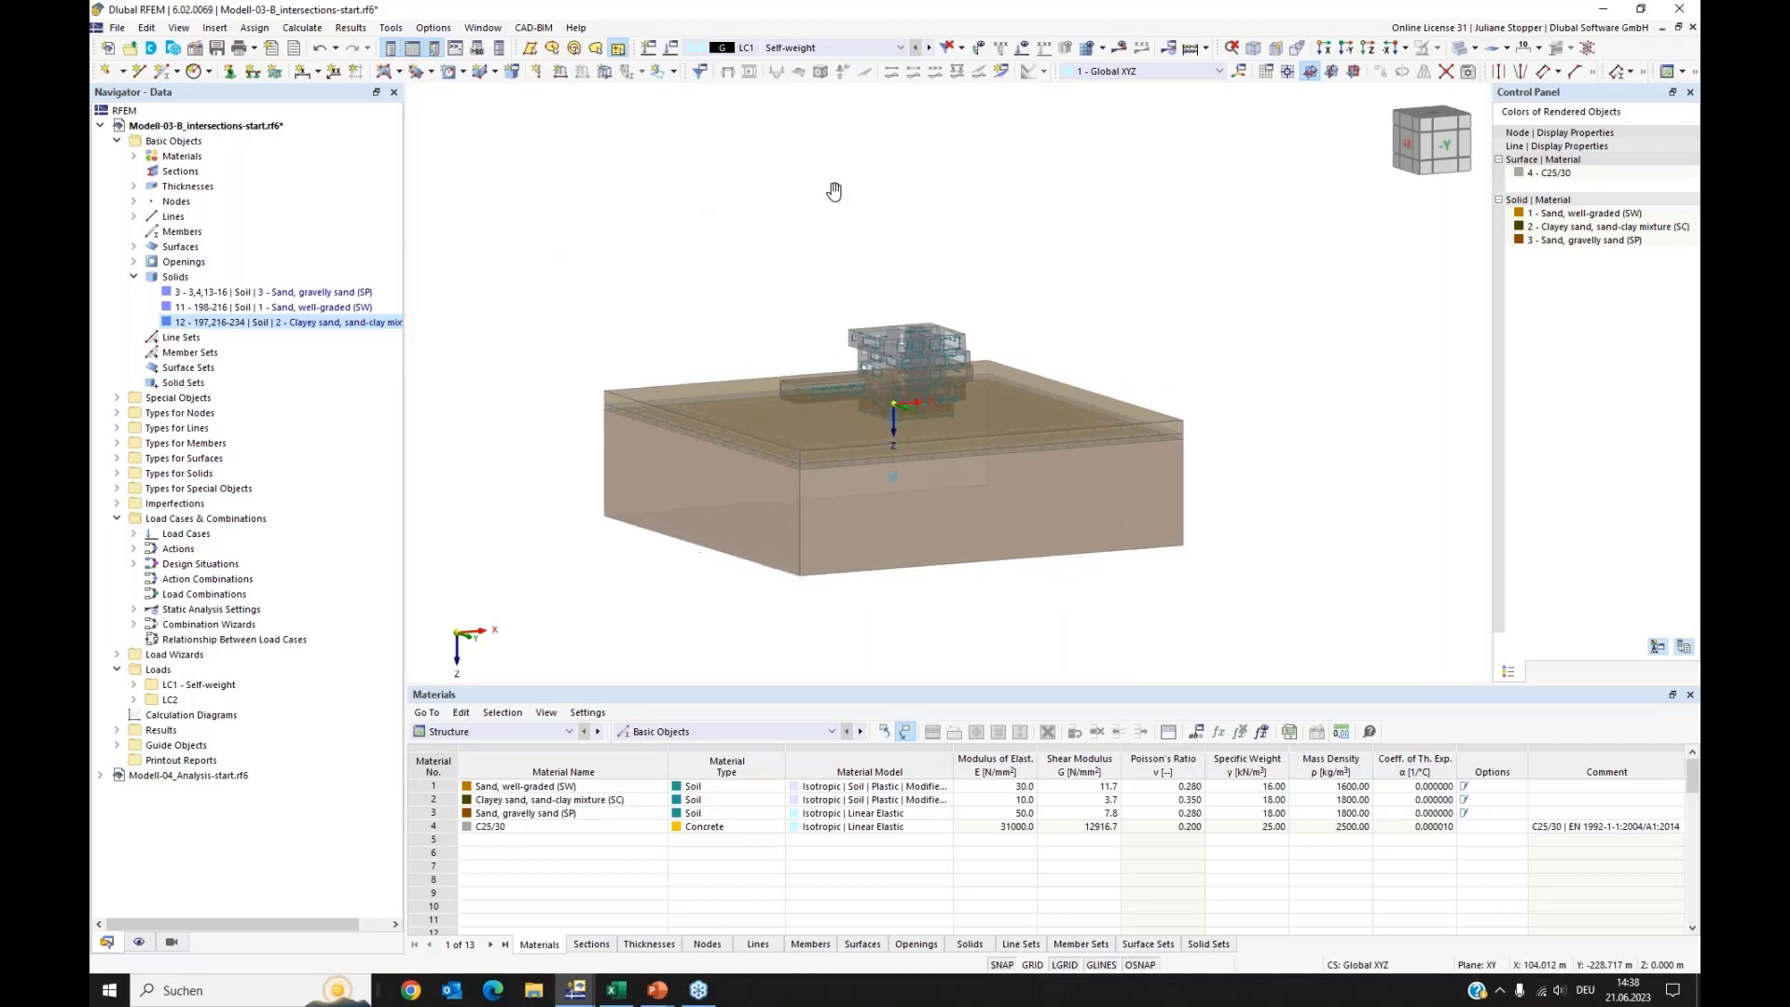
middle_click_drag(757, 326, 764, 235)
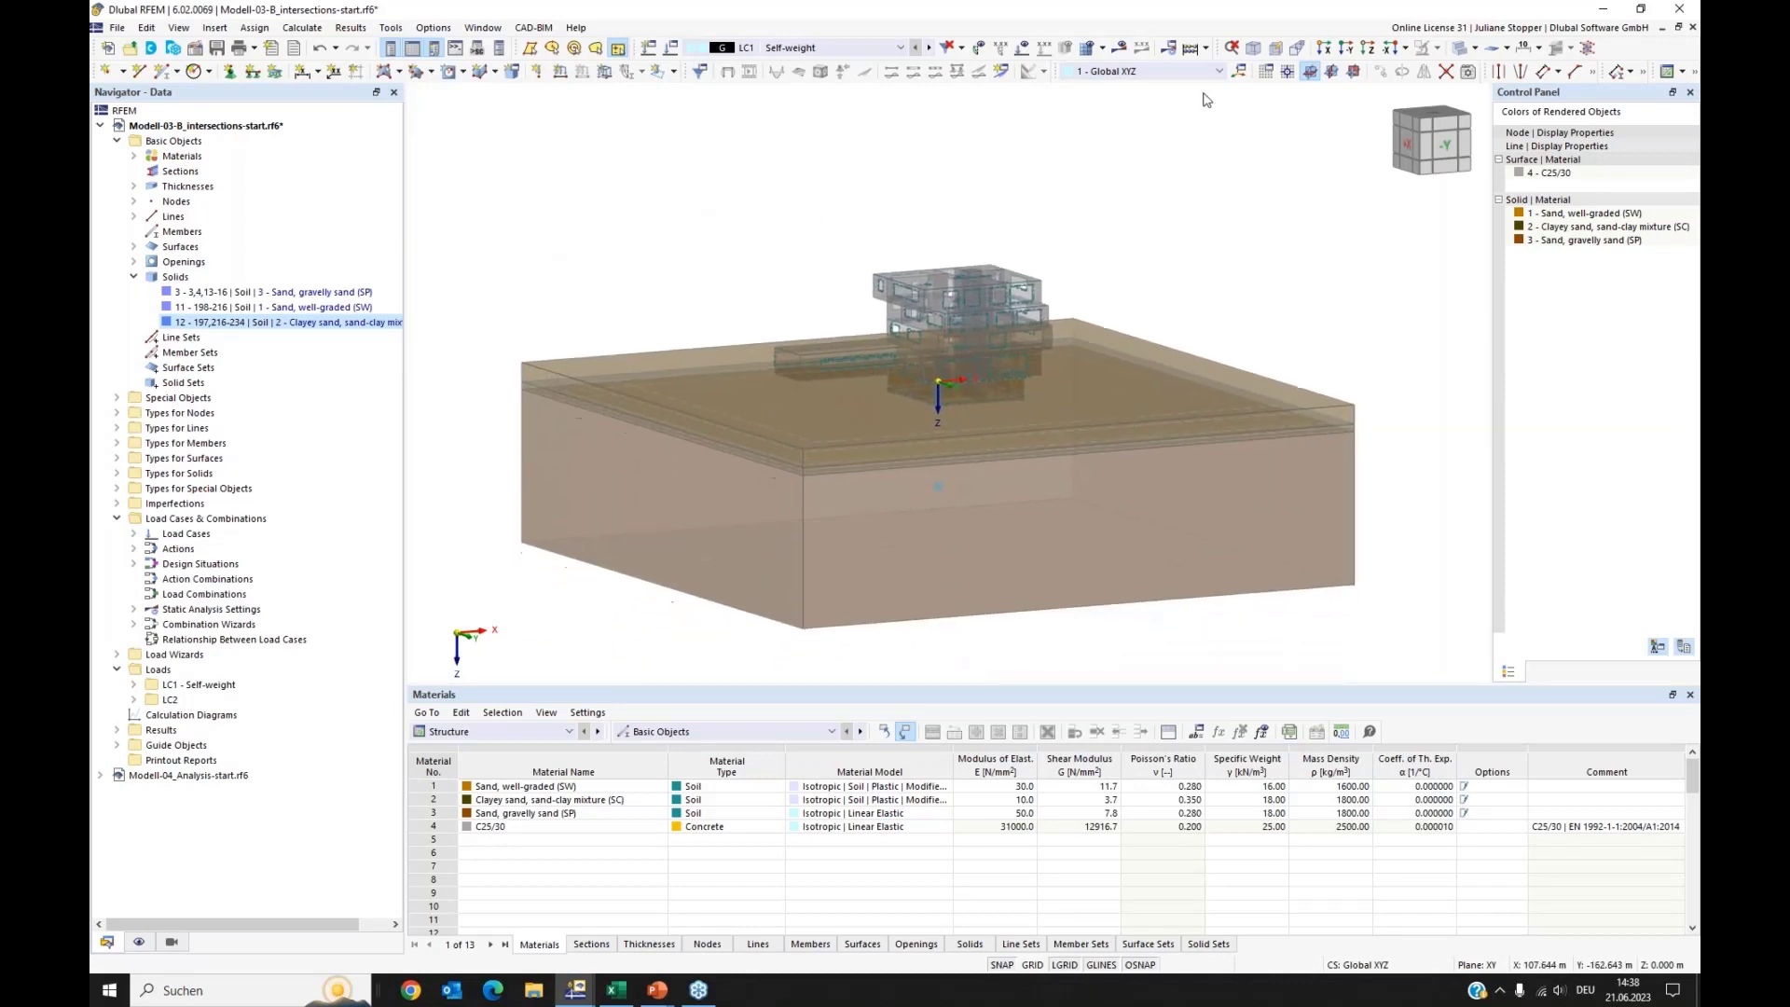
left_click(1253, 54)
left_click(1087, 49)
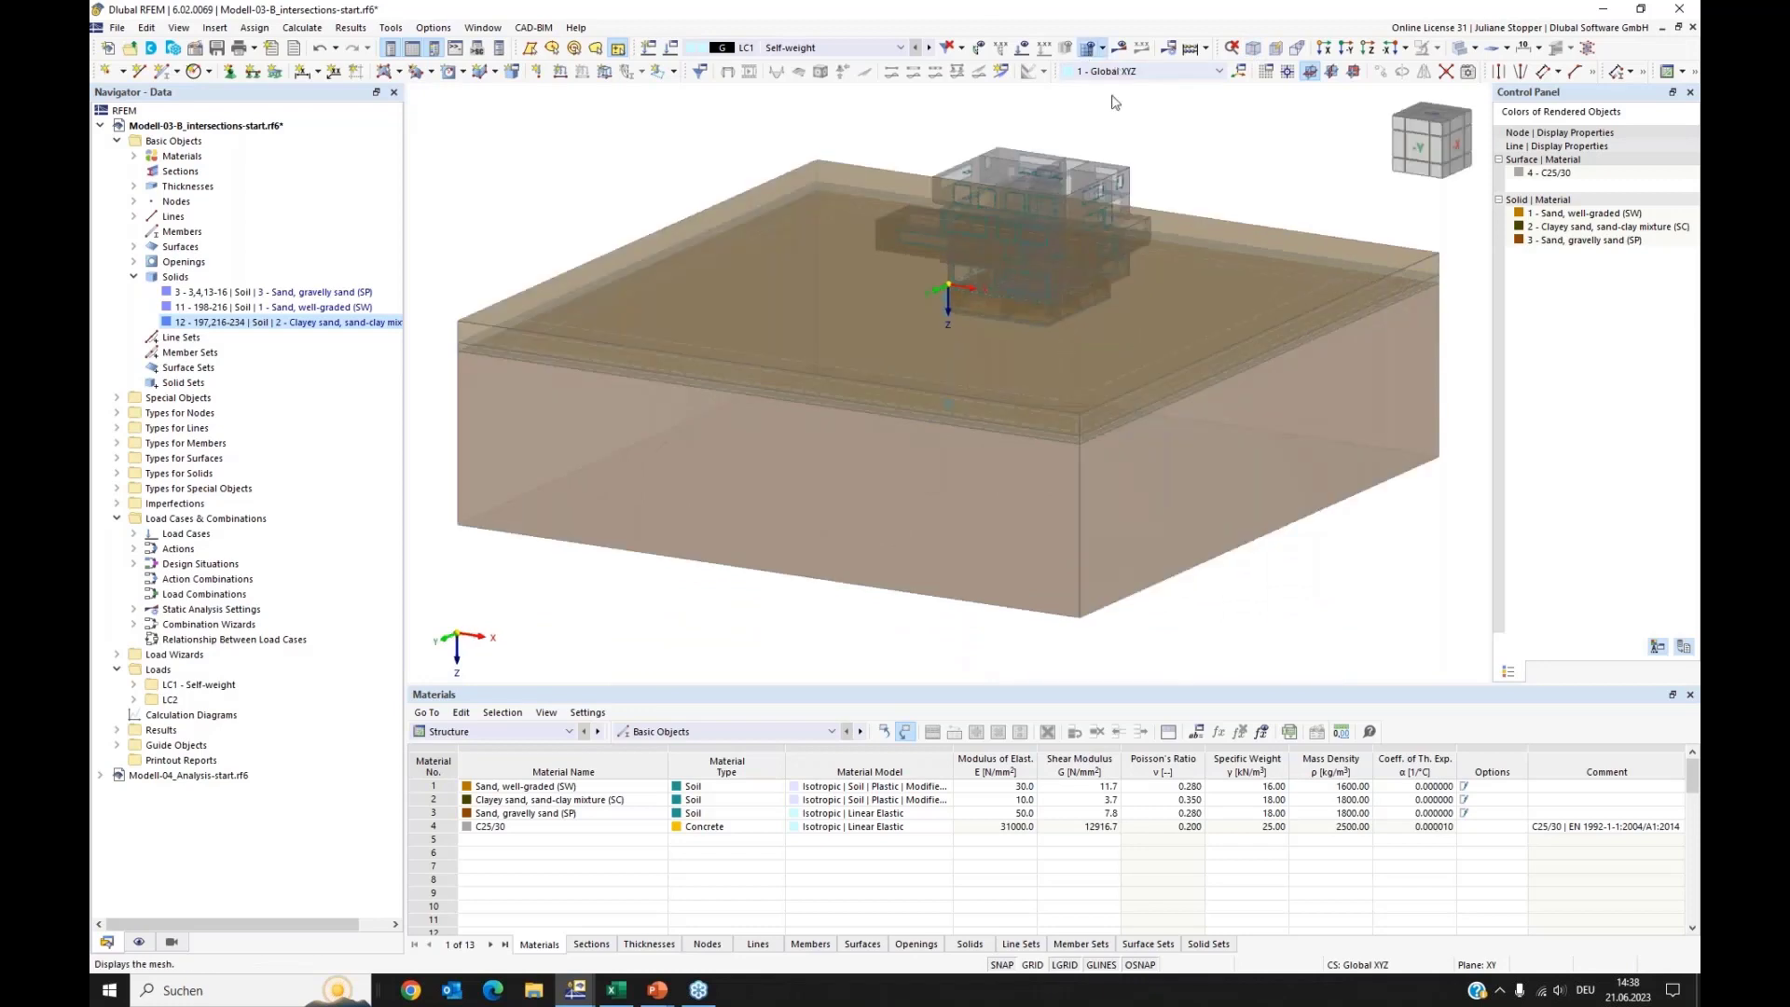
left_click(966, 566)
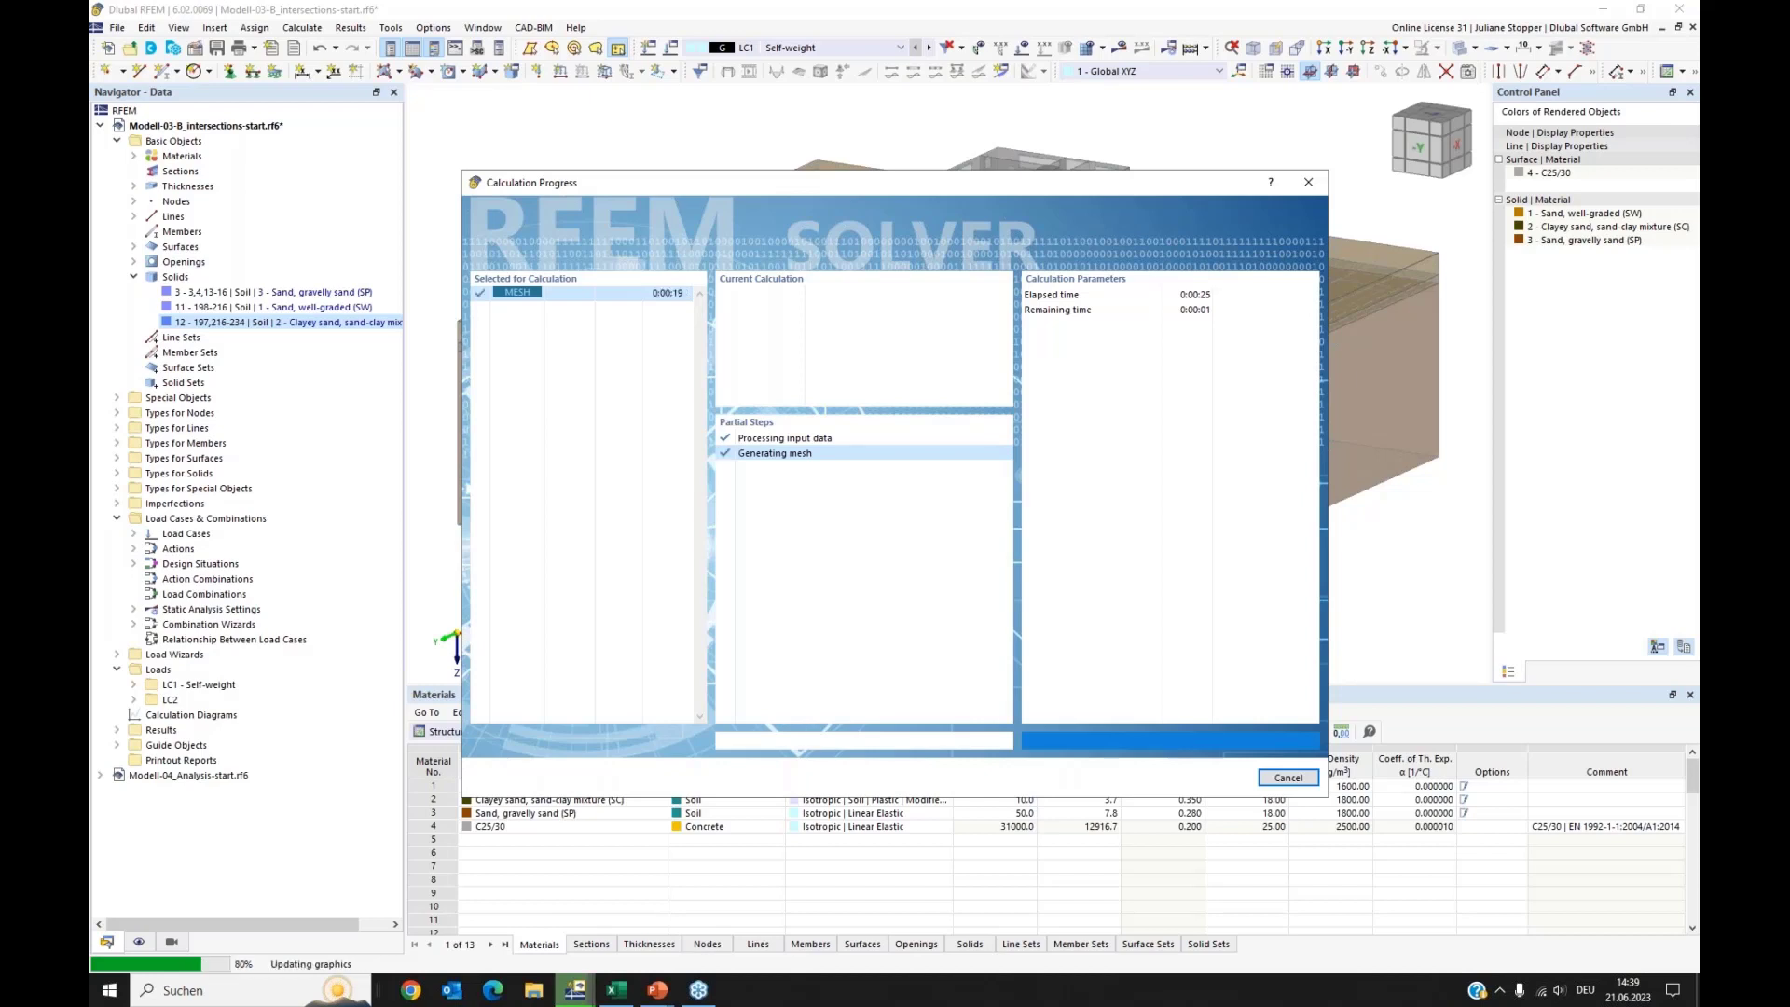
left_click(1461, 50)
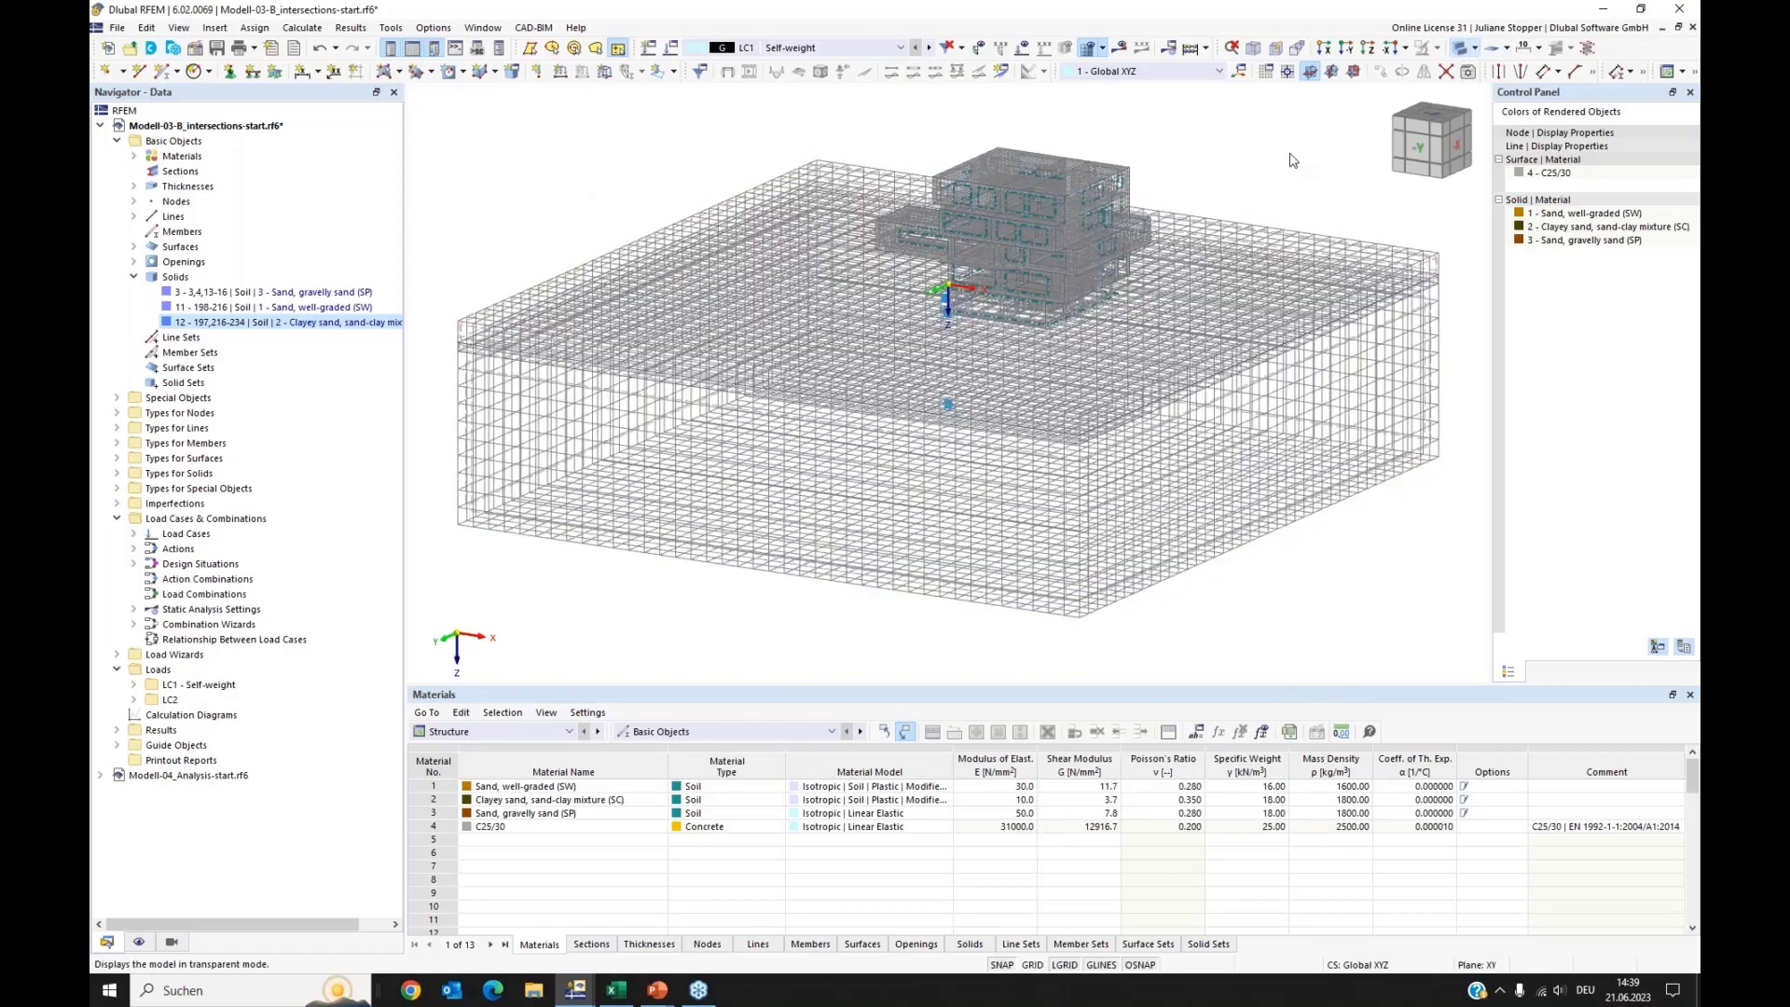
Step: Examine the meshed building and the soil solids around it up close and from opposite sides
middle_click_drag(1265, 168, 1199, 239)
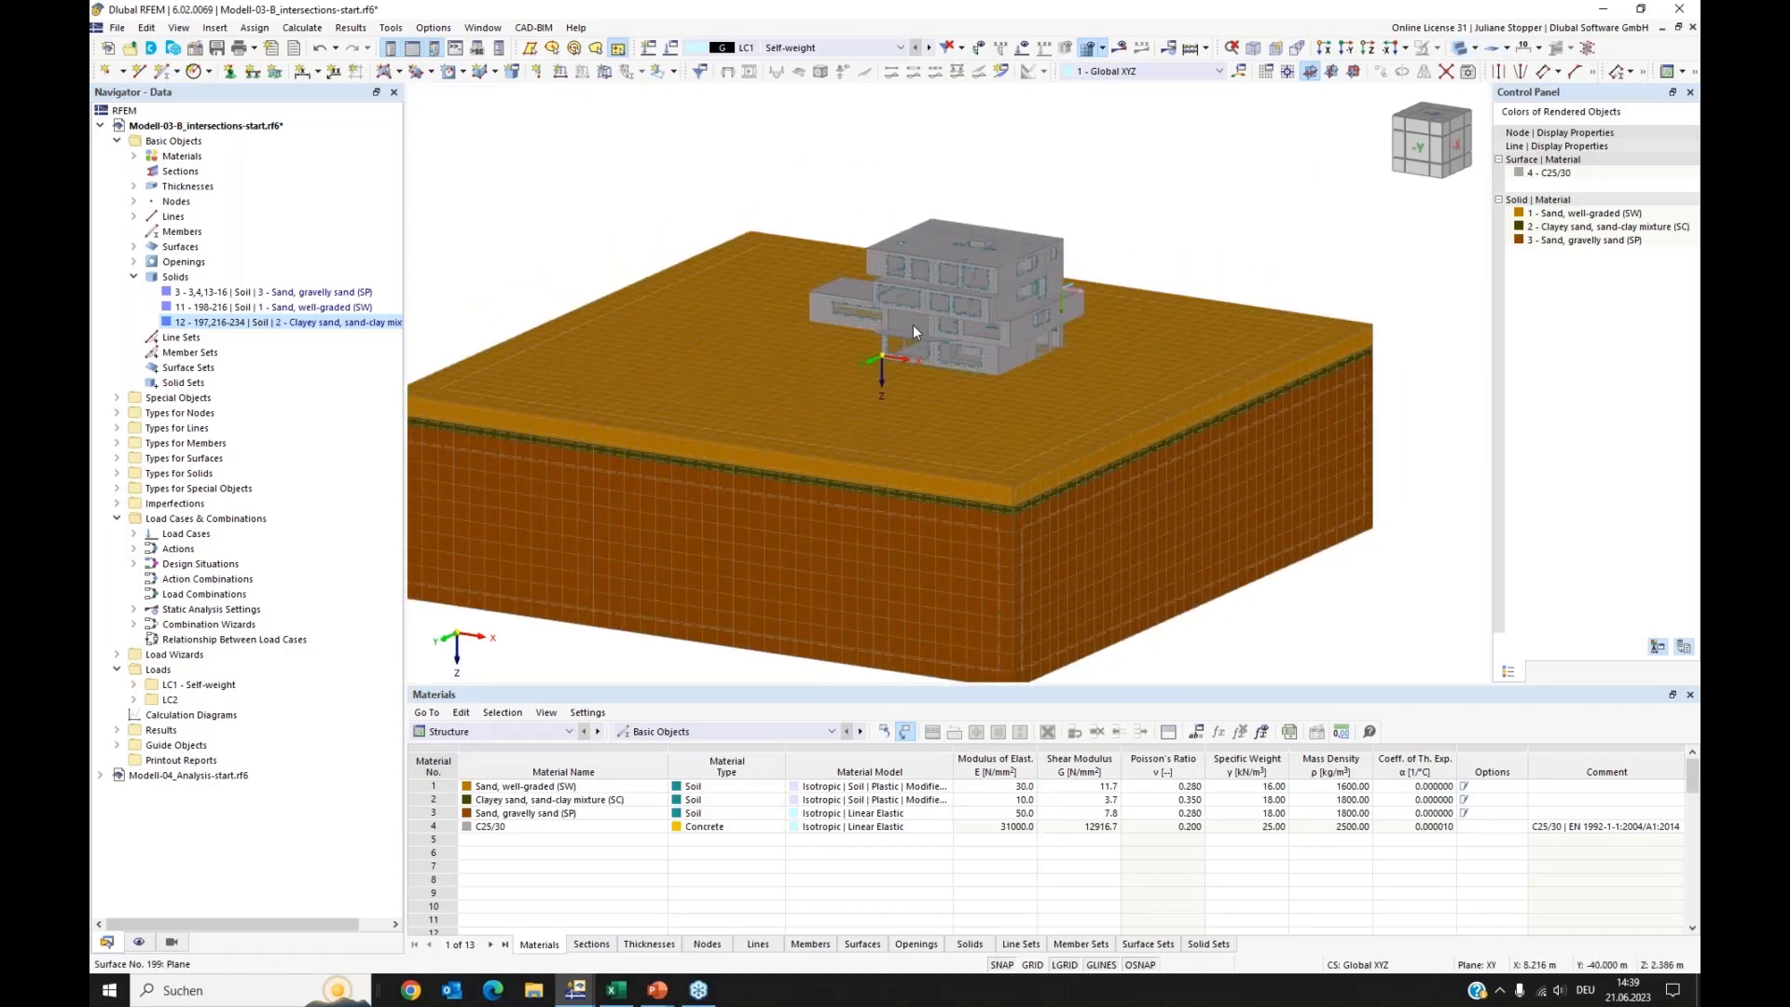
scroll(914, 327, "up", 2)
scroll(914, 325, "up", 3)
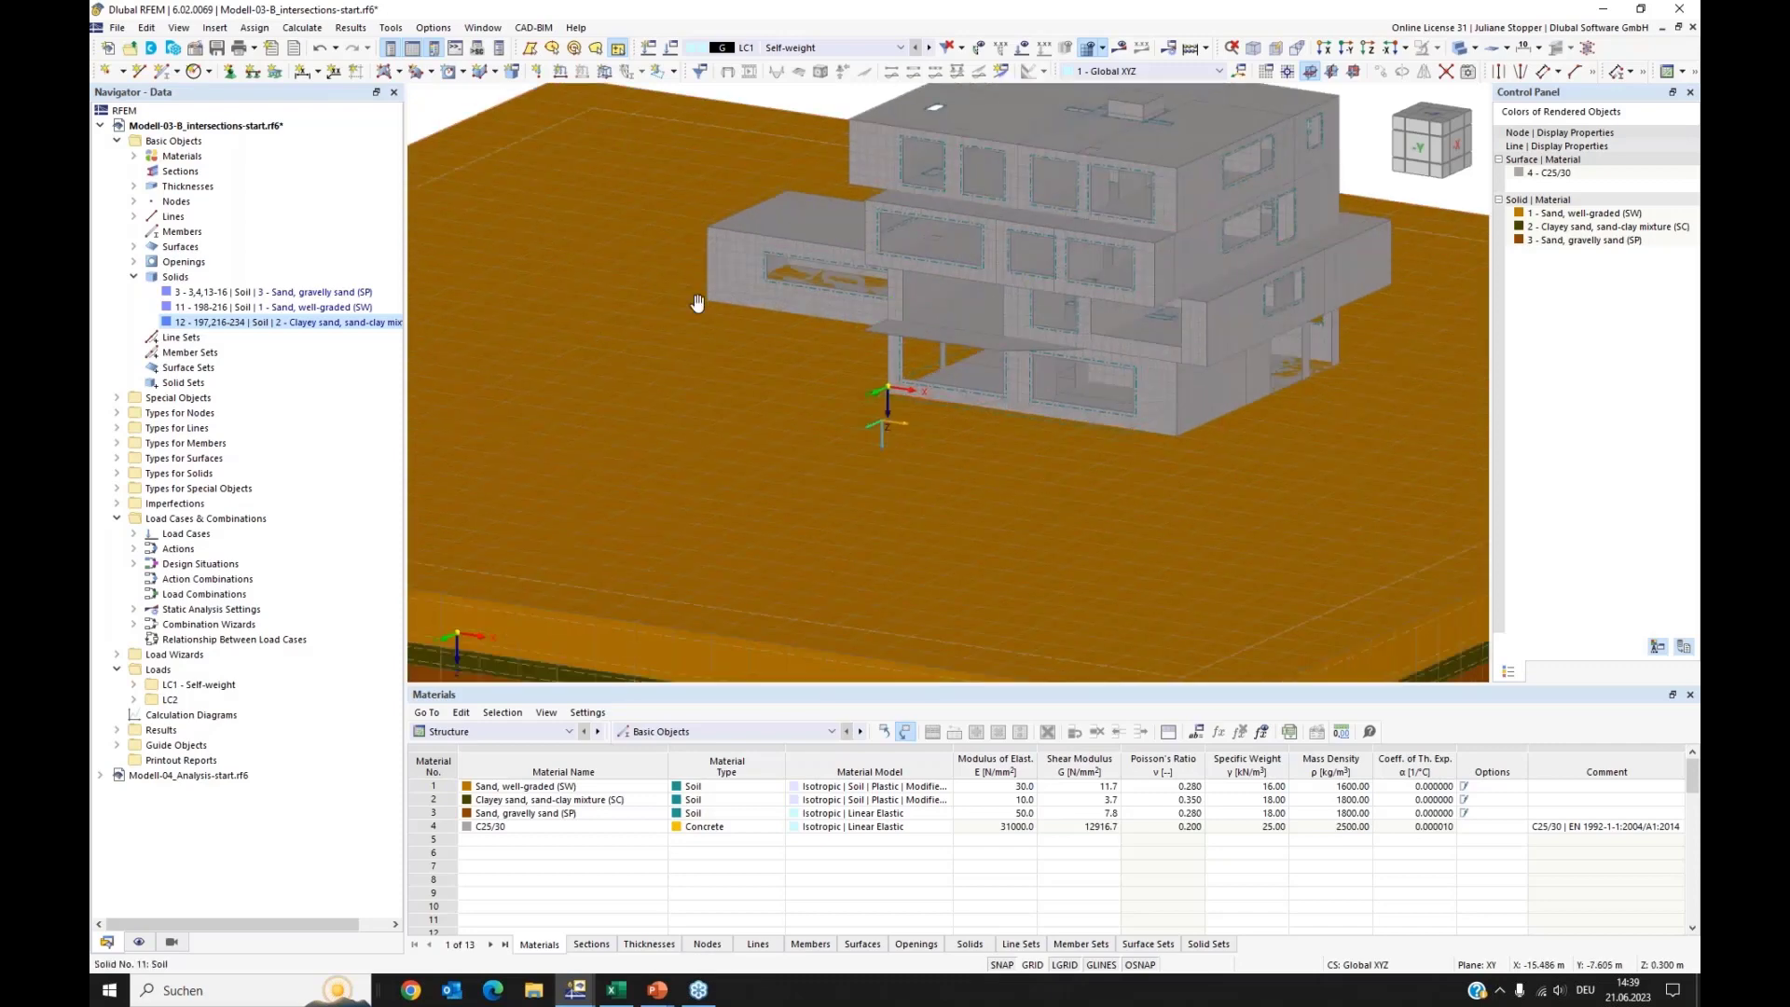
scroll(865, 413, "up", 1)
middle_click_drag(1183, 500, 851, 495, "ctrl")
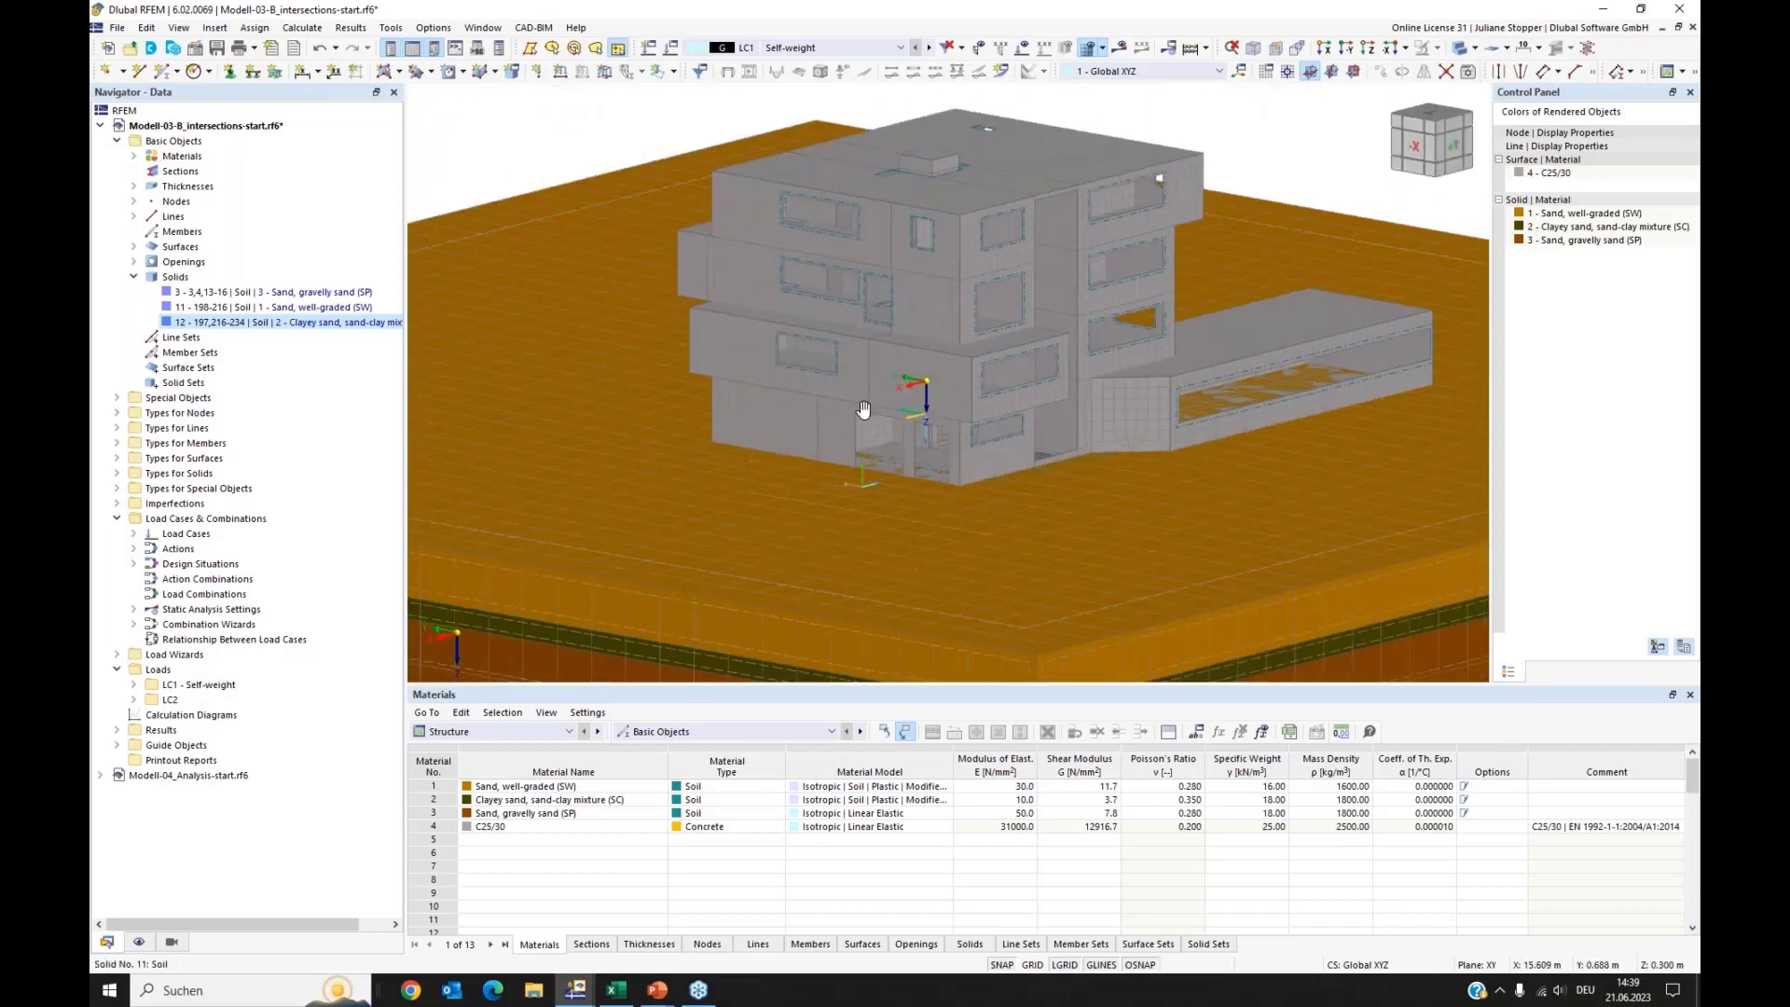
scroll(897, 420, "up", 2)
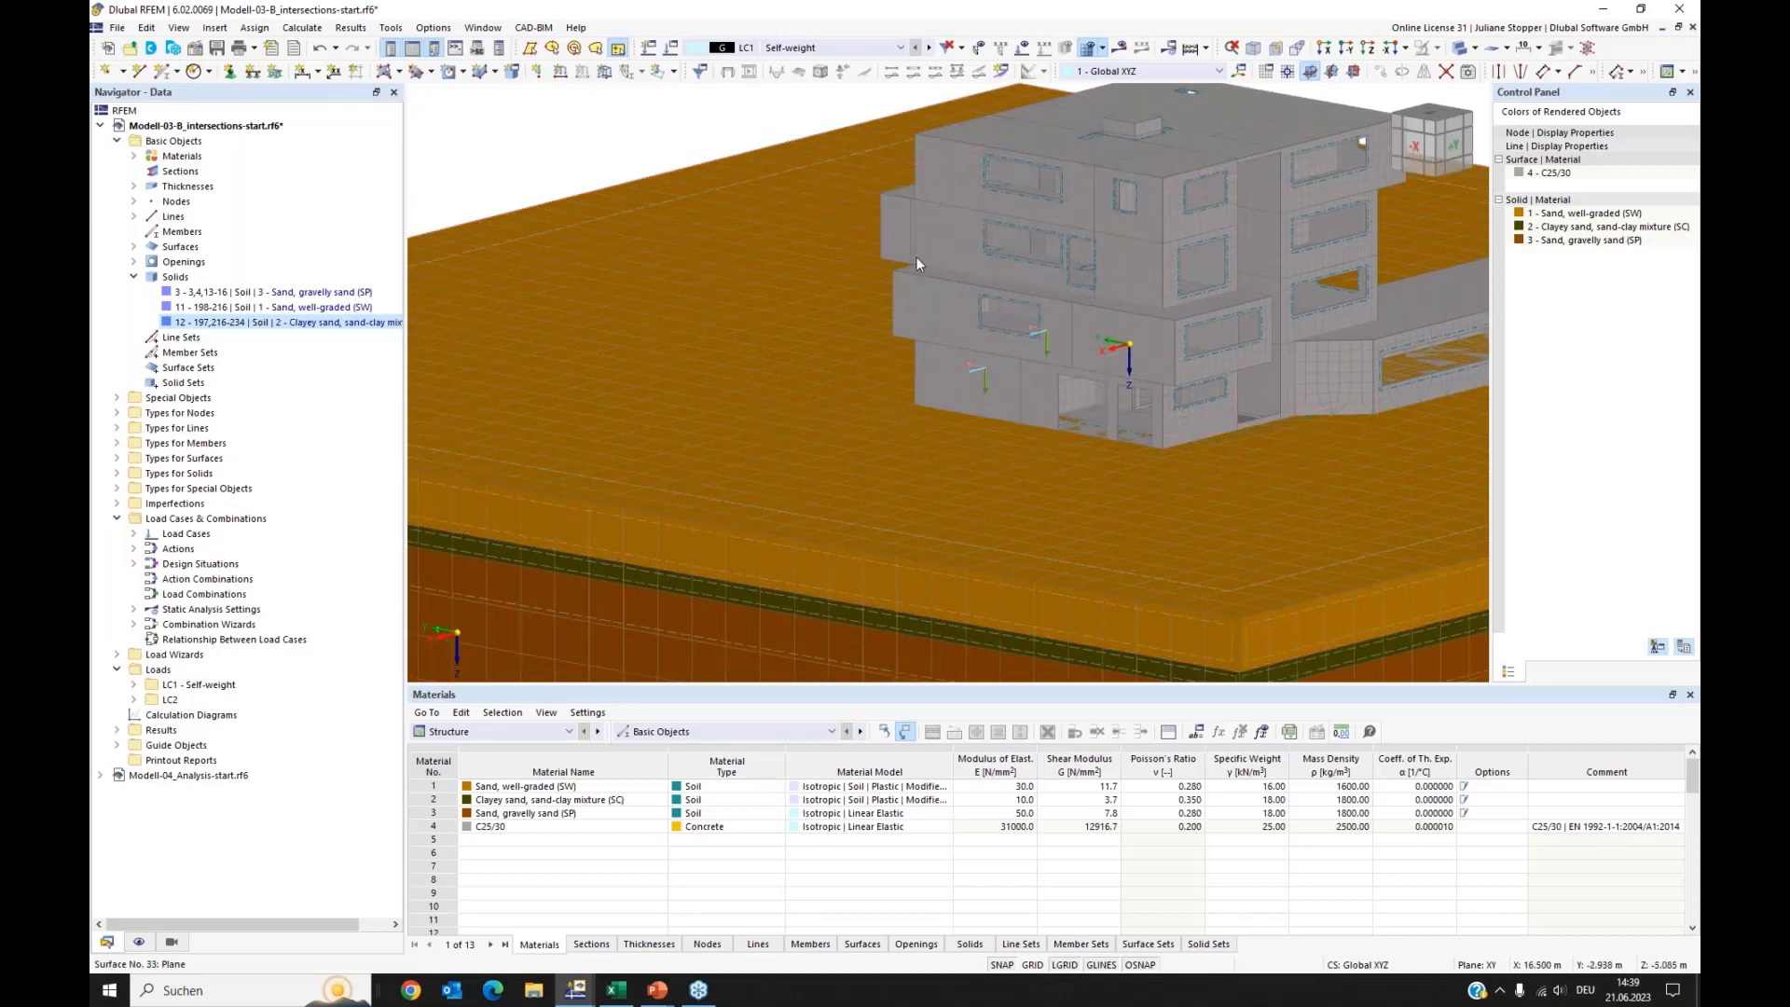
scroll(918, 264, "down", 1)
scroll(915, 255, "down", 1)
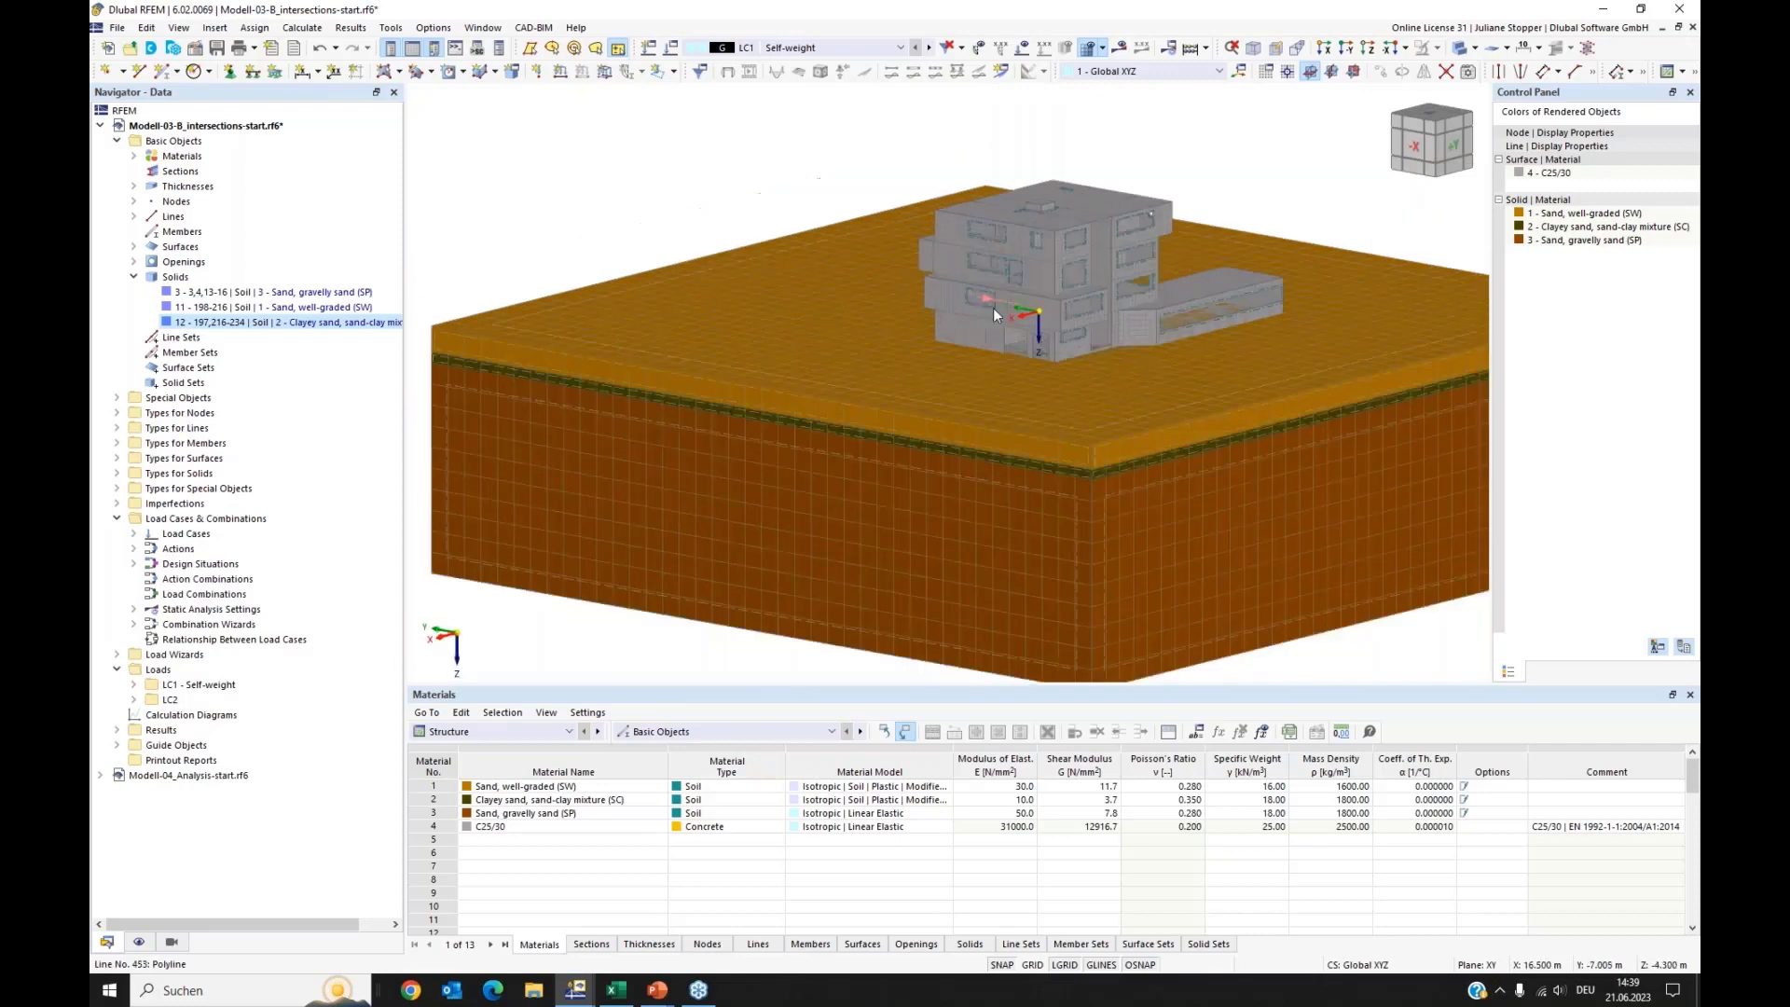
scroll(989, 304, "down", 1)
scroll(1008, 318, "down", 1)
middle_click_drag(1093, 346, 991, 346)
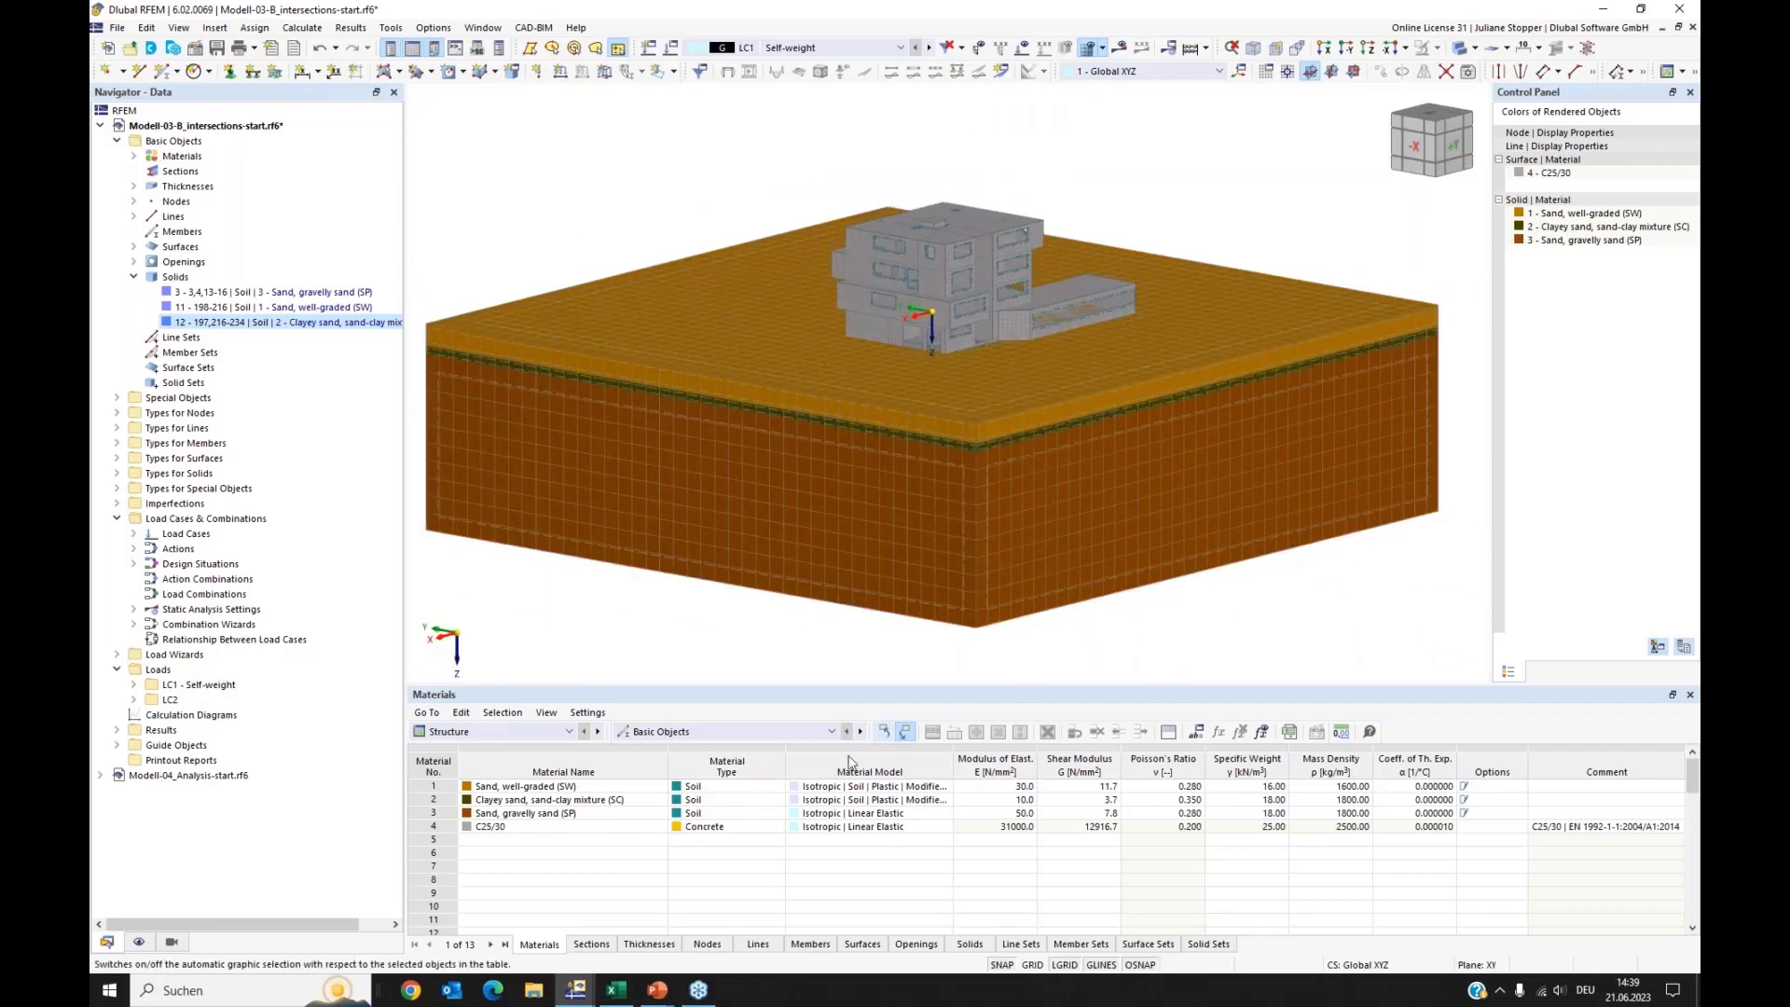
Step: Switch to the running PowerPoint slideshow and advance from the contents slide to the overview of 3D modeling procedures
mouse_move(650, 996)
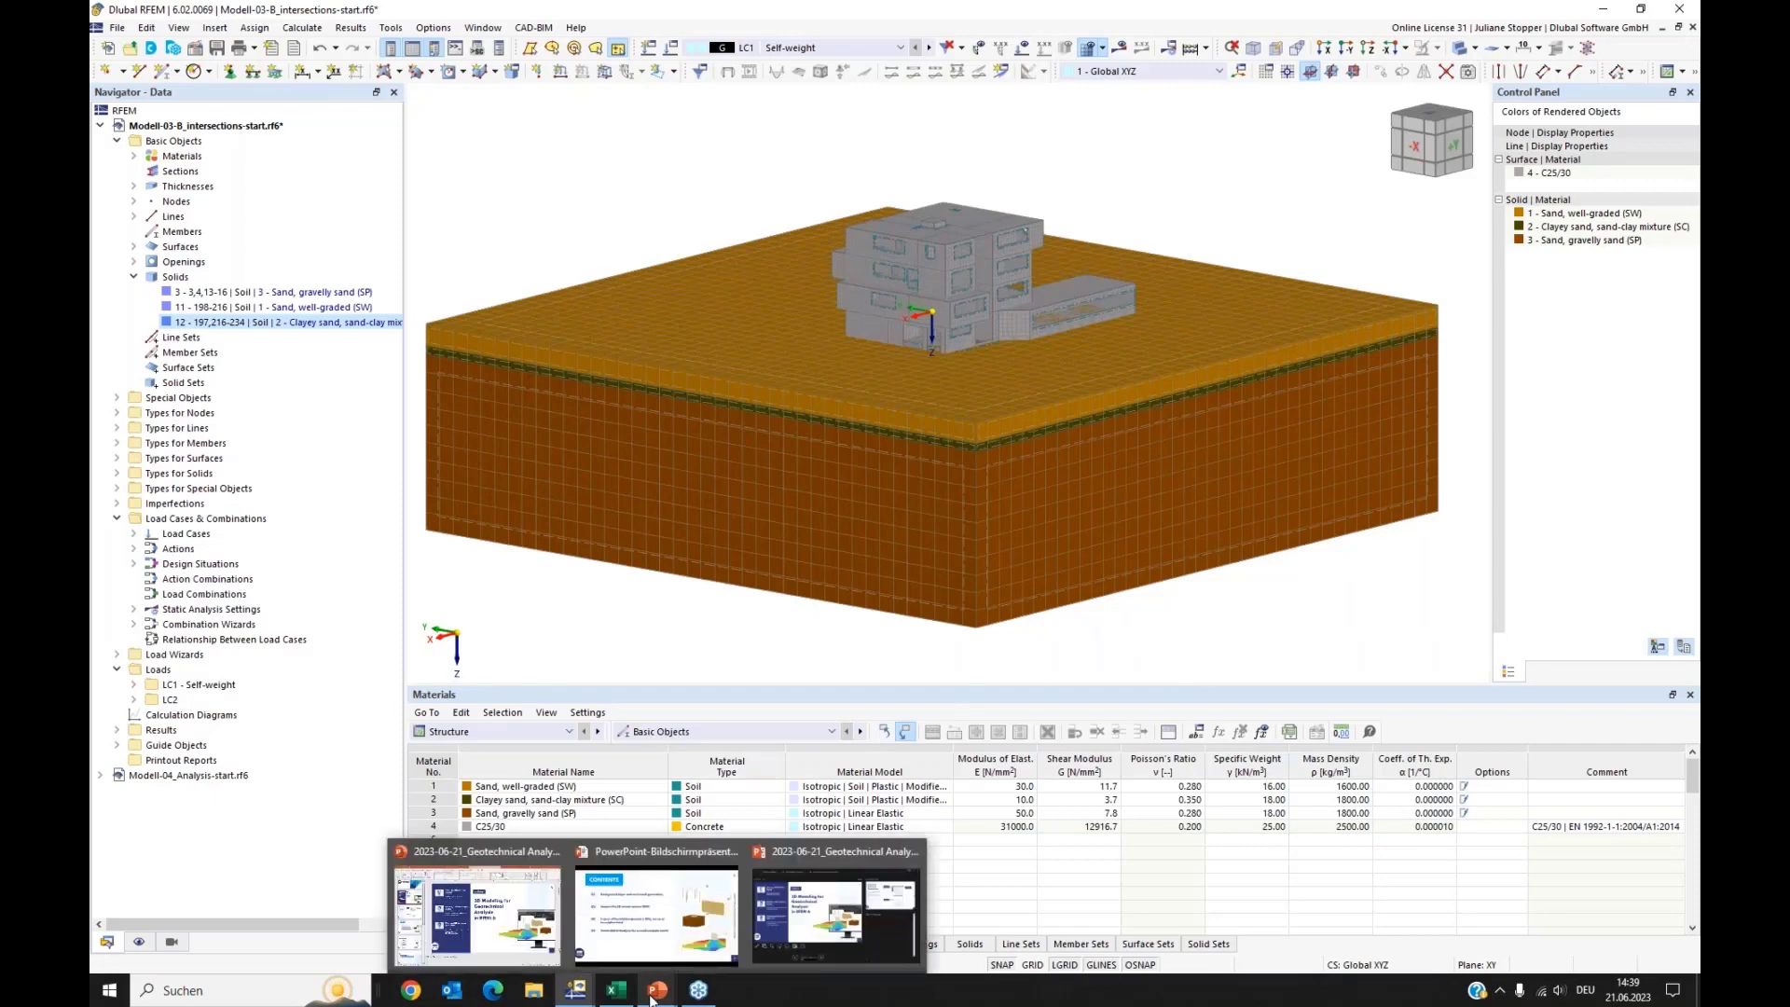
left_click(636, 943)
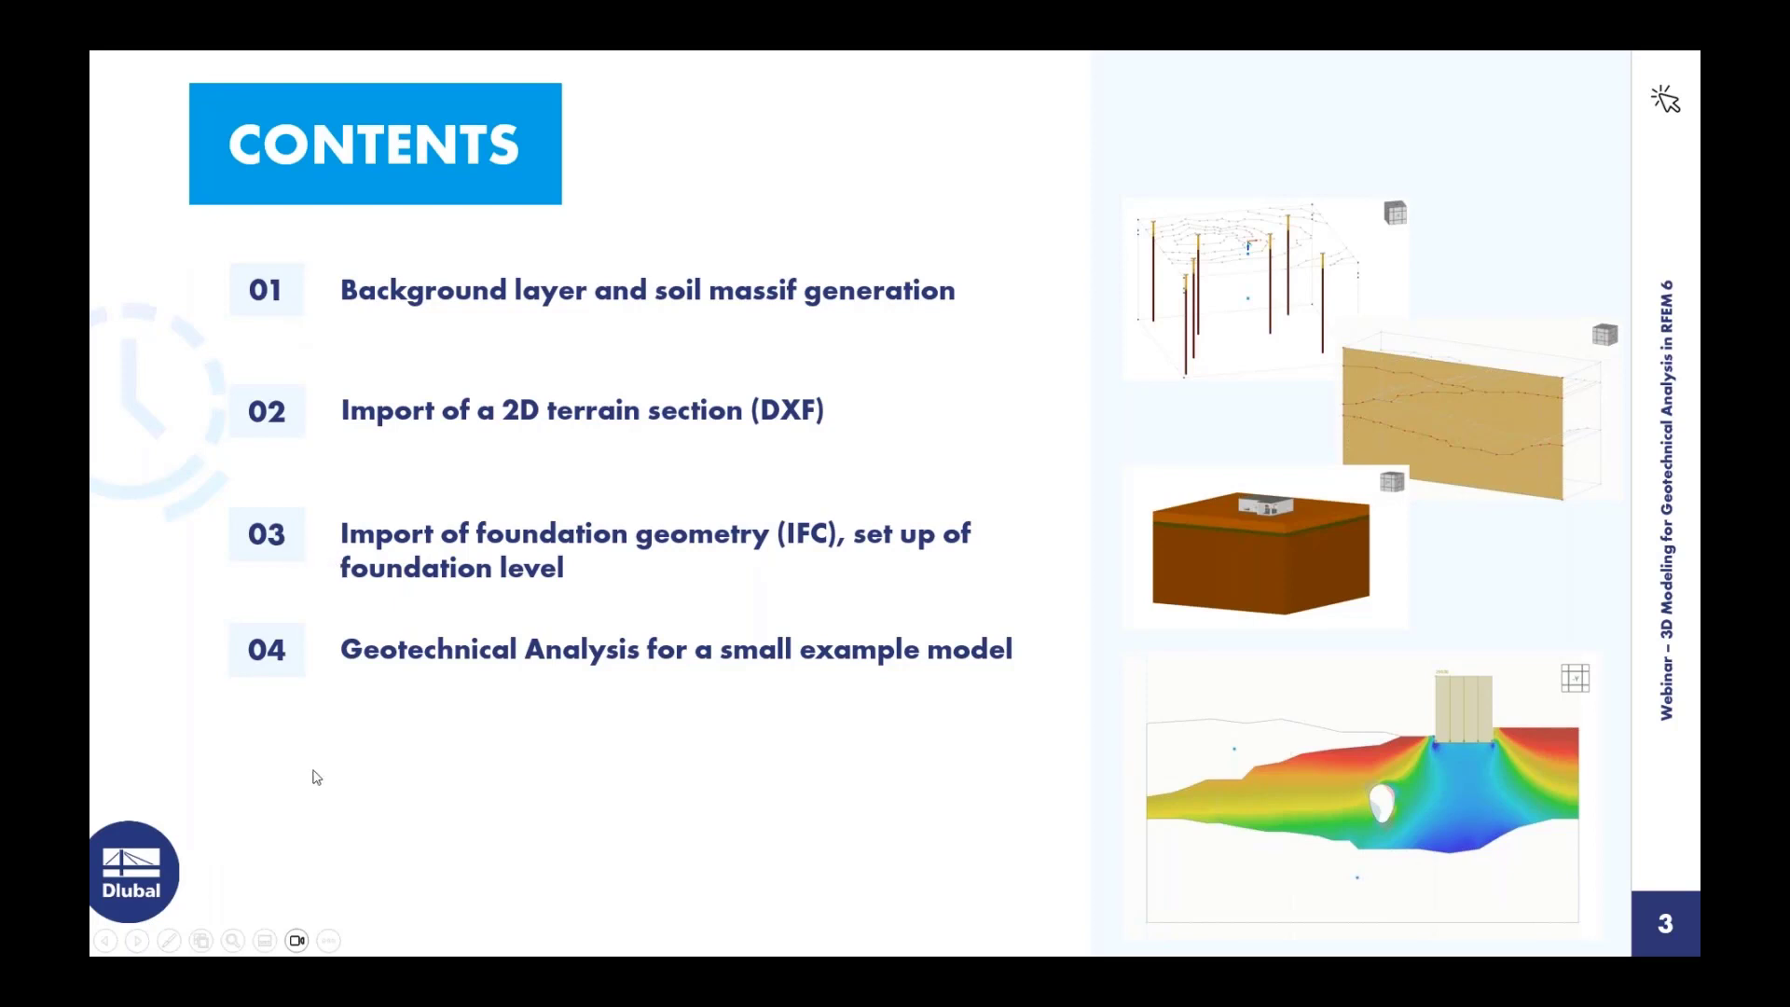
left_click(138, 942)
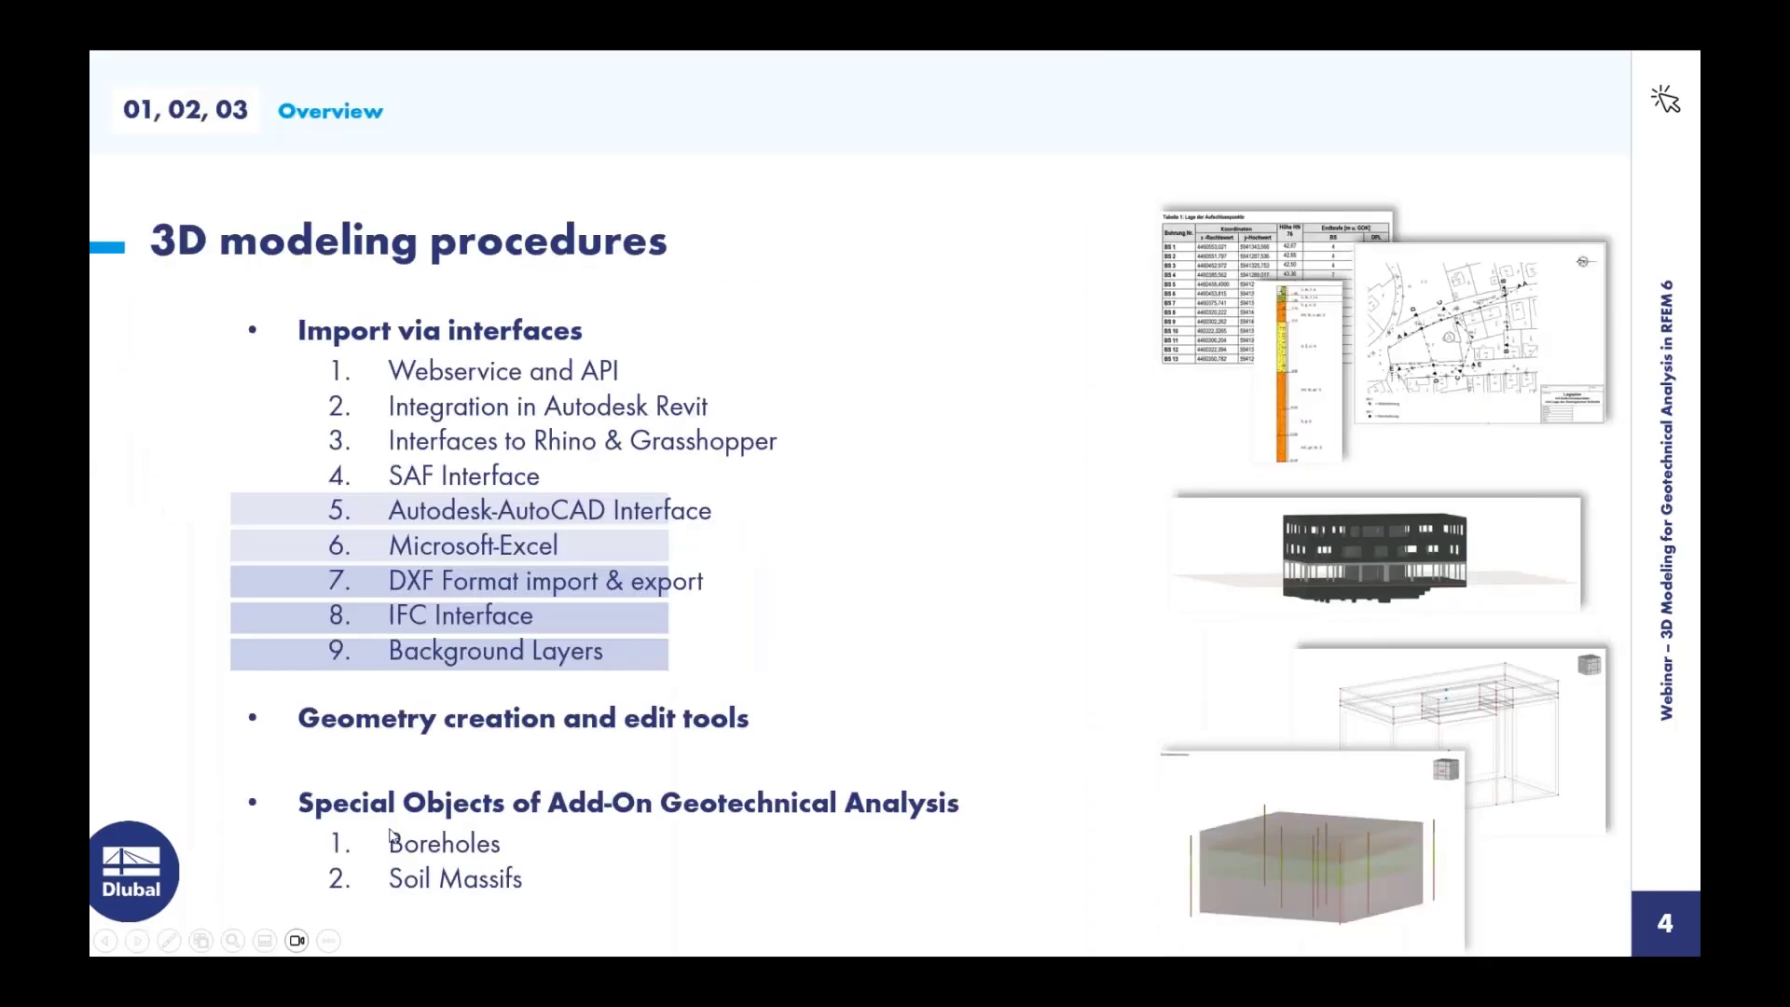
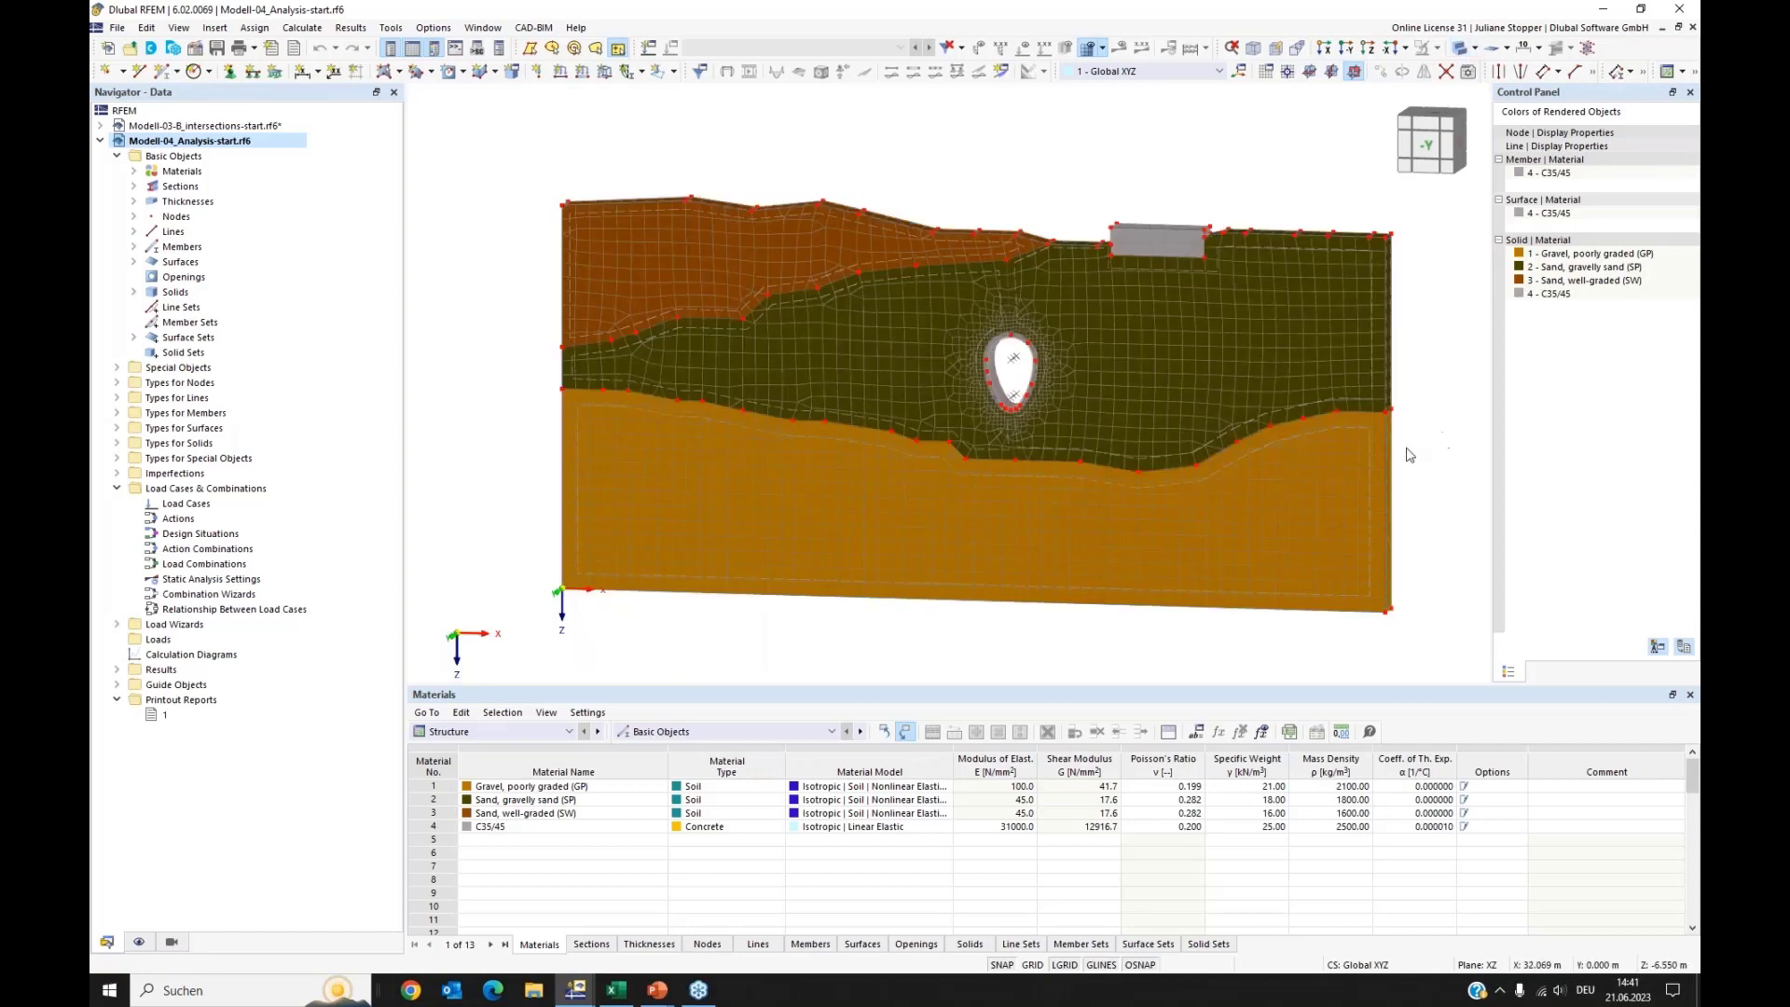
Step: Examine the soil layers, the tunnel opening with its refined mesh and the concrete foundation block of the analysis model
middle_click_drag(1349, 443, 1277, 444)
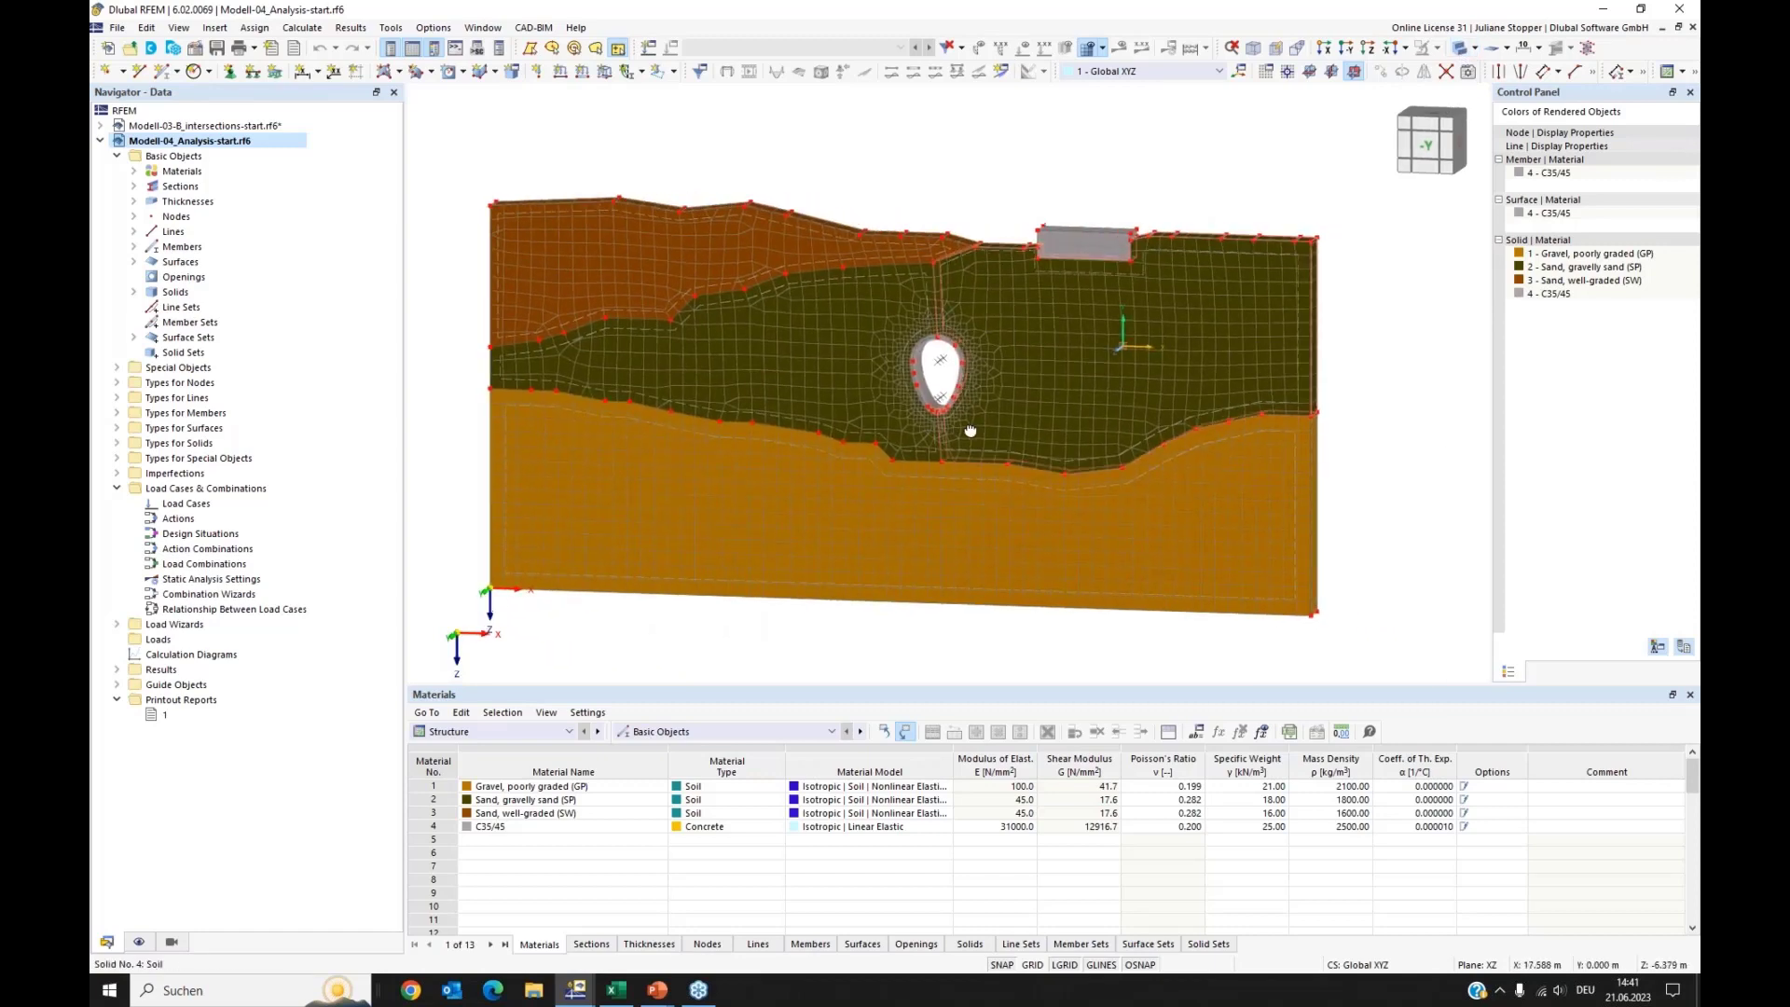
scroll(917, 367, "up", 3)
scroll(917, 366, "up", 2)
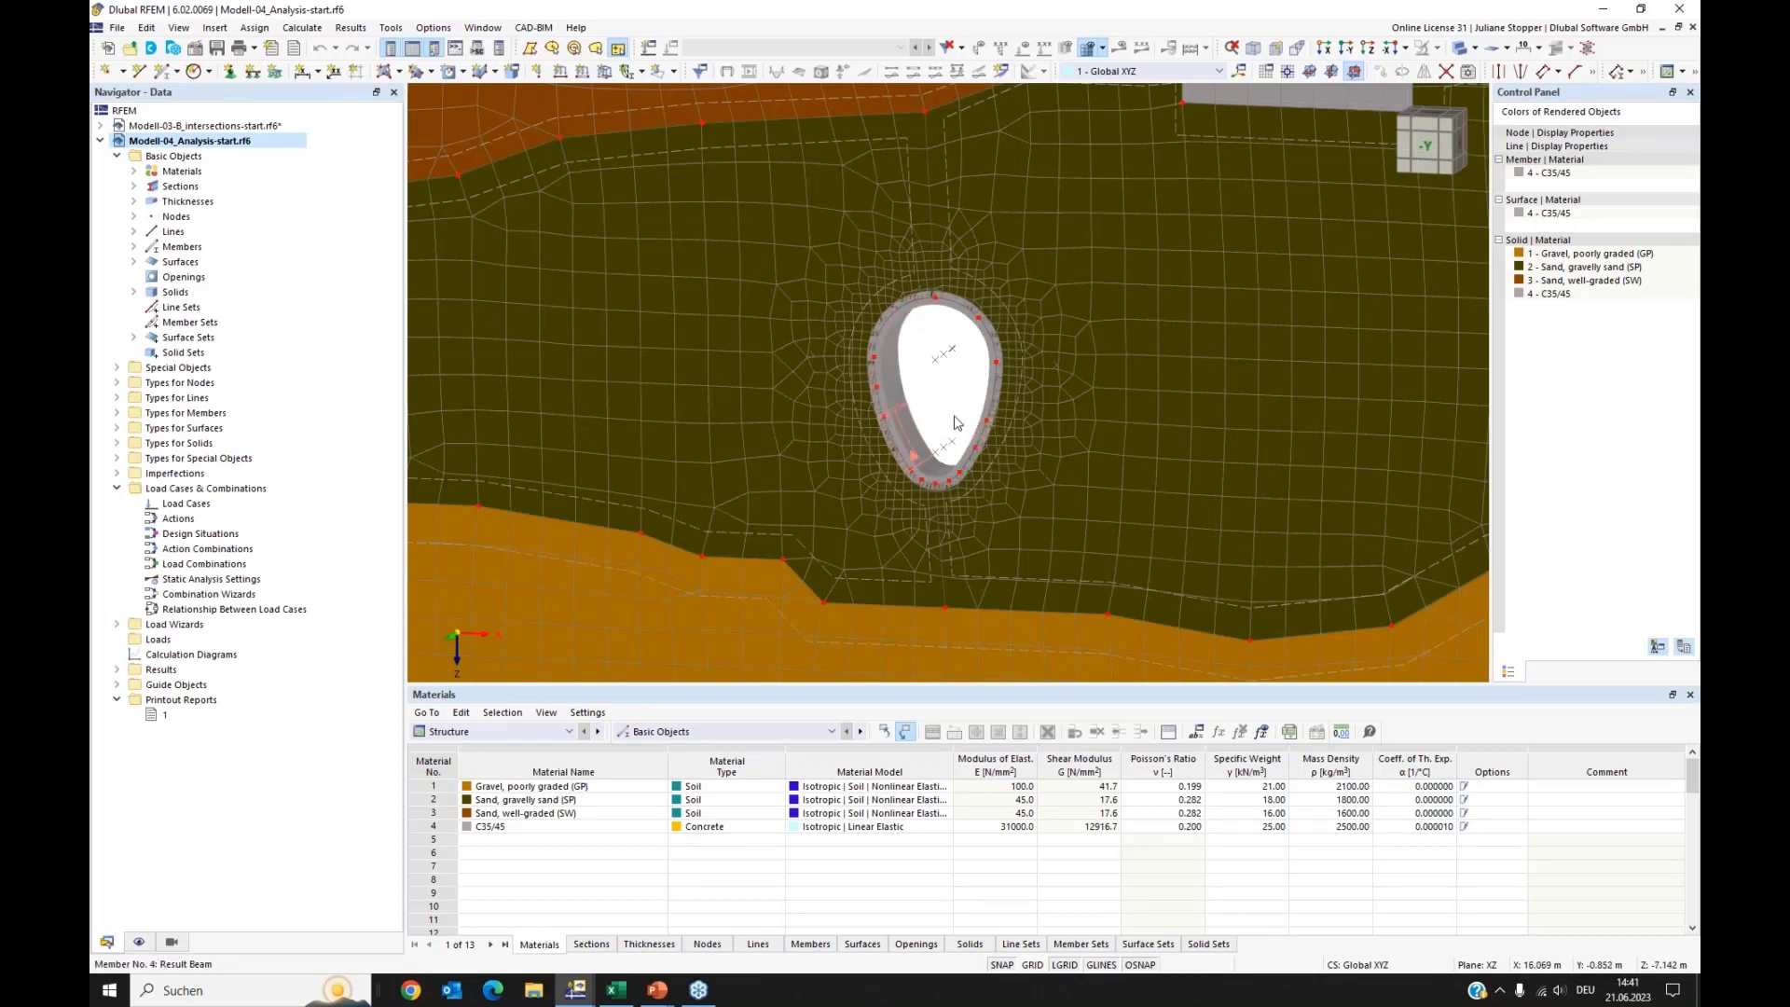
scroll(979, 368, "down", 3)
middle_click_drag(1115, 315, 1019, 372)
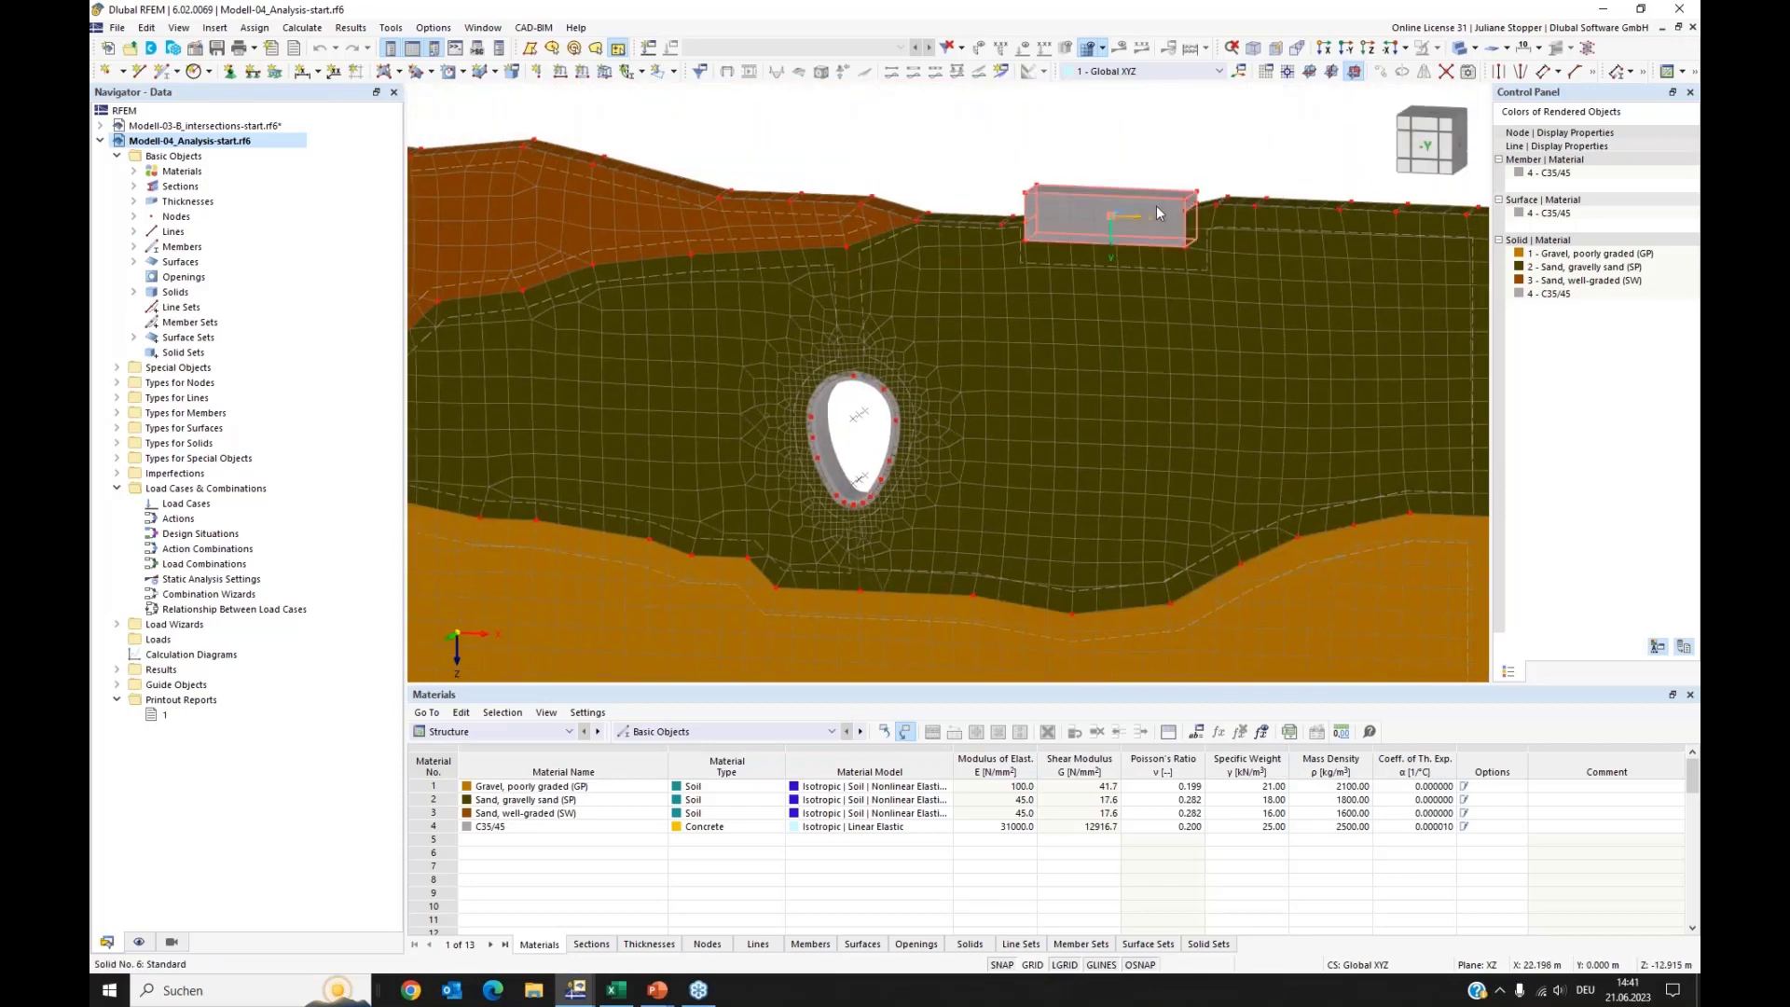
left_click(1030, 213)
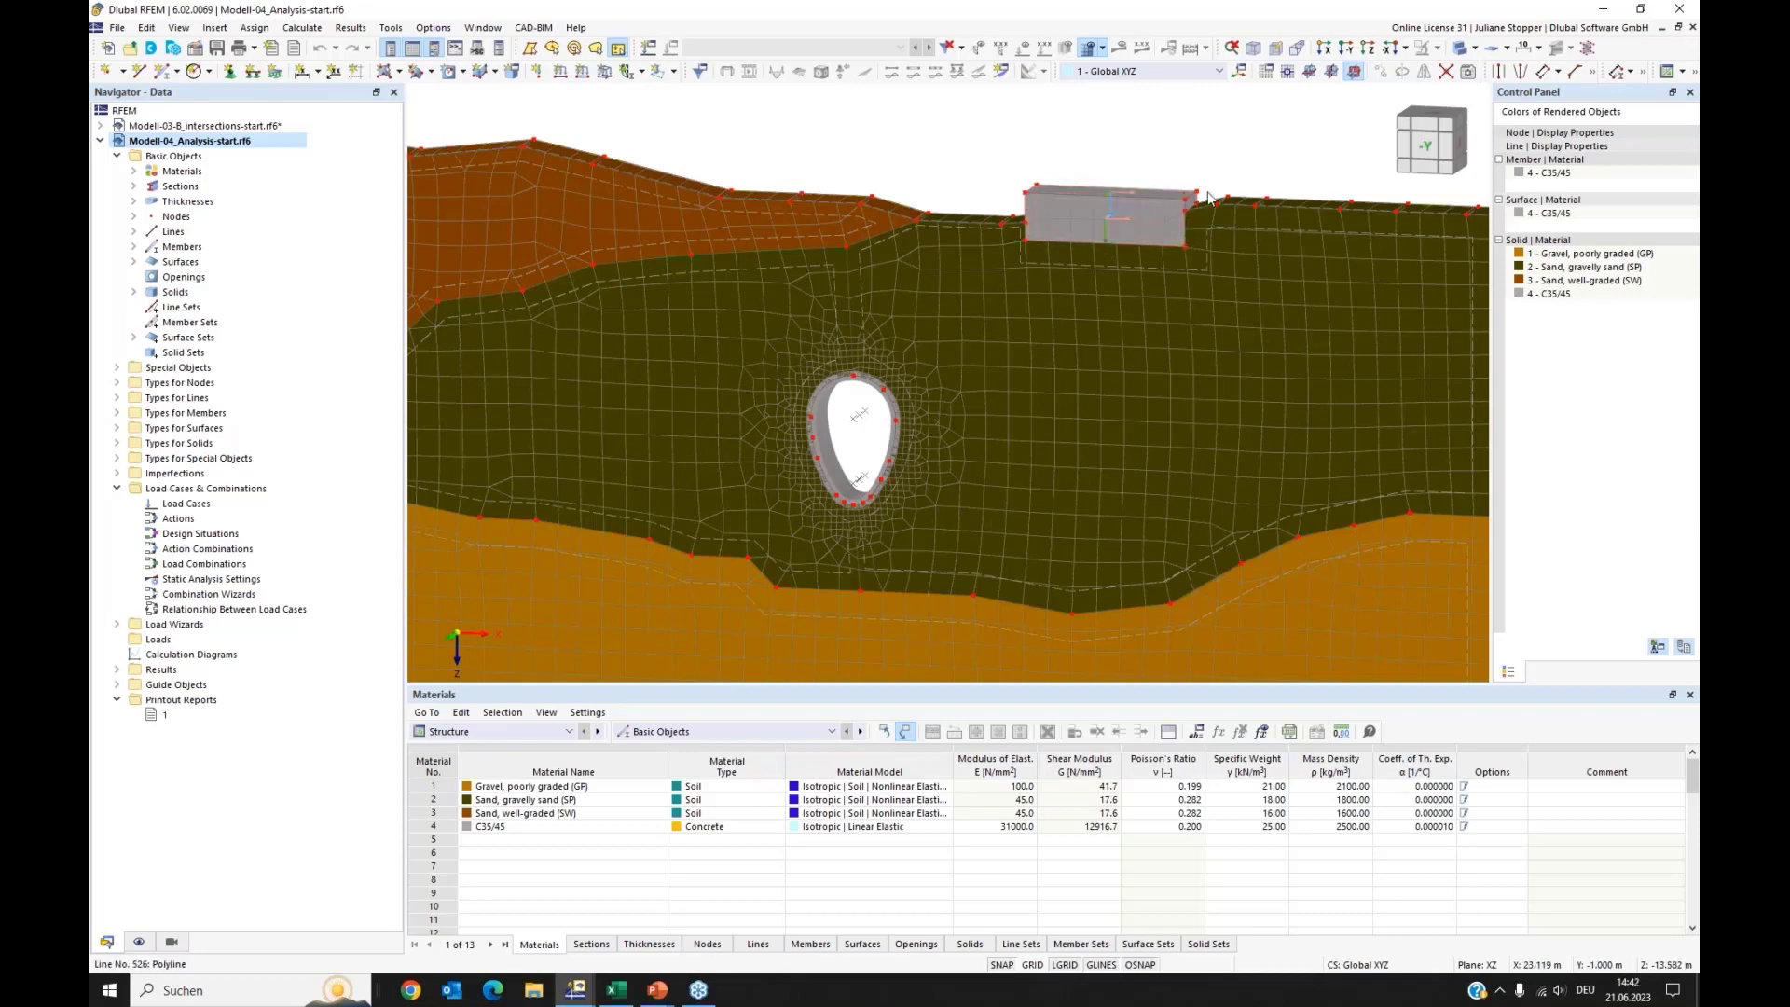
scroll(1184, 201, "down", 3)
middle_click_drag(1130, 175, 1212, 152)
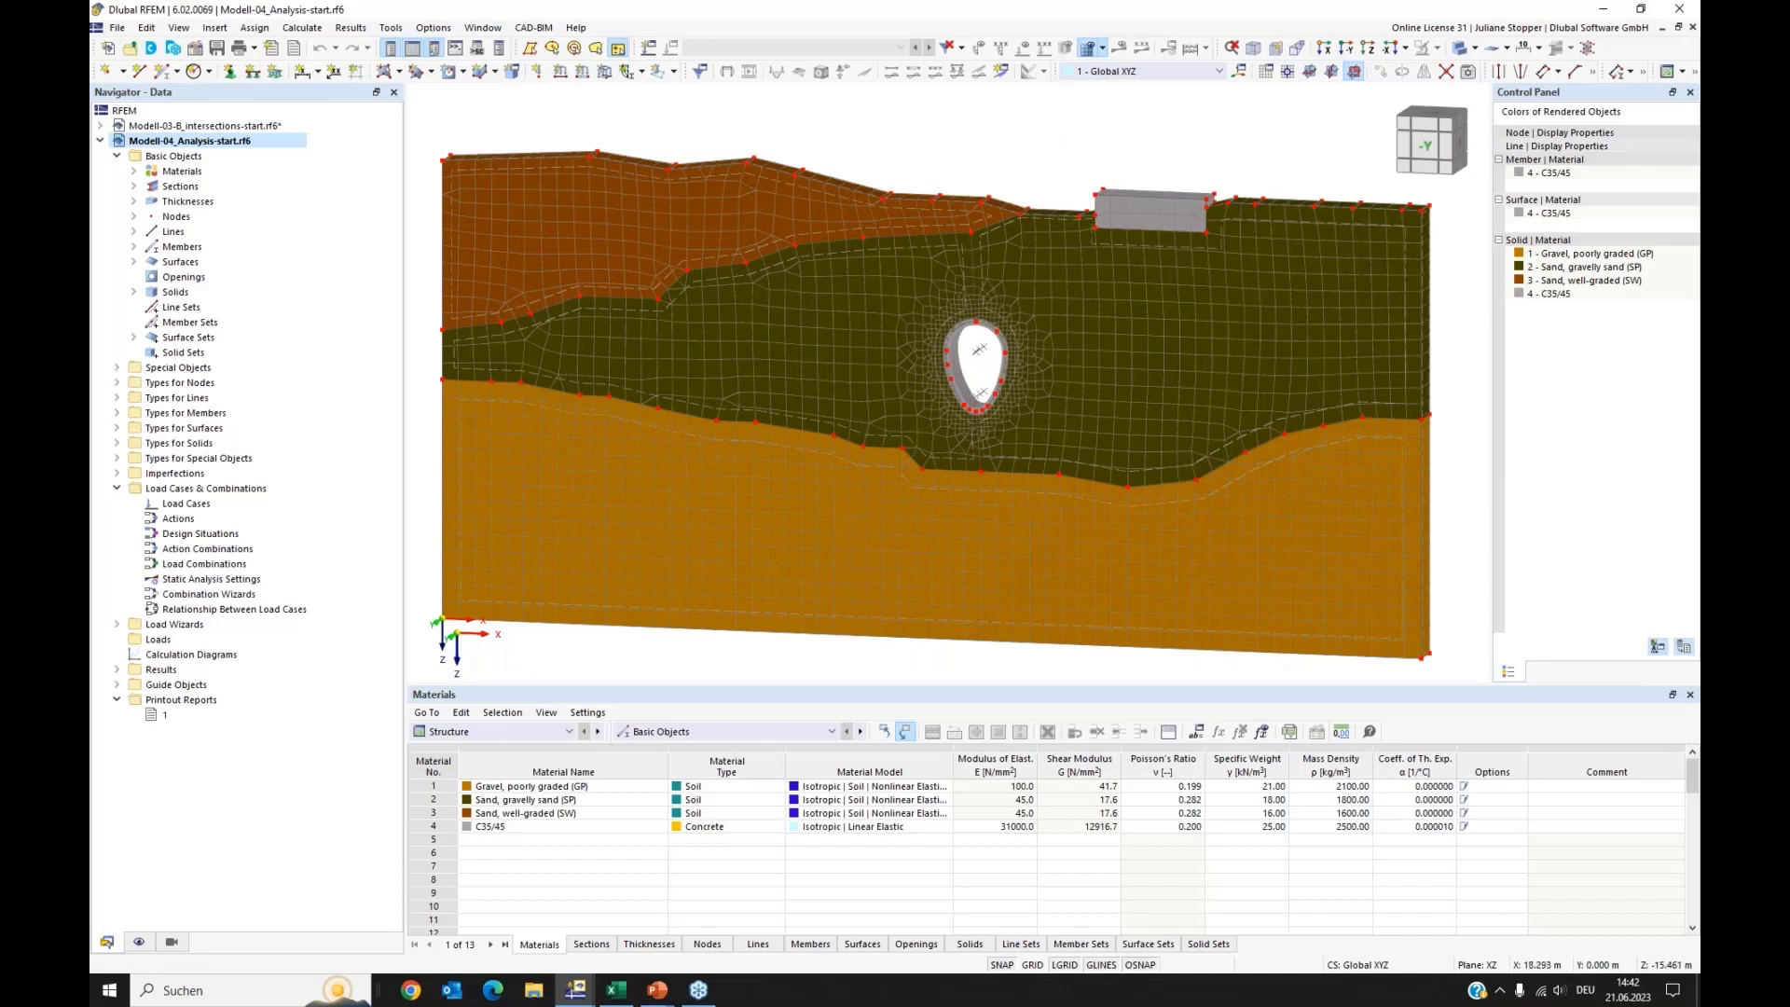
middle_click_drag(1049, 138, 1042, 148)
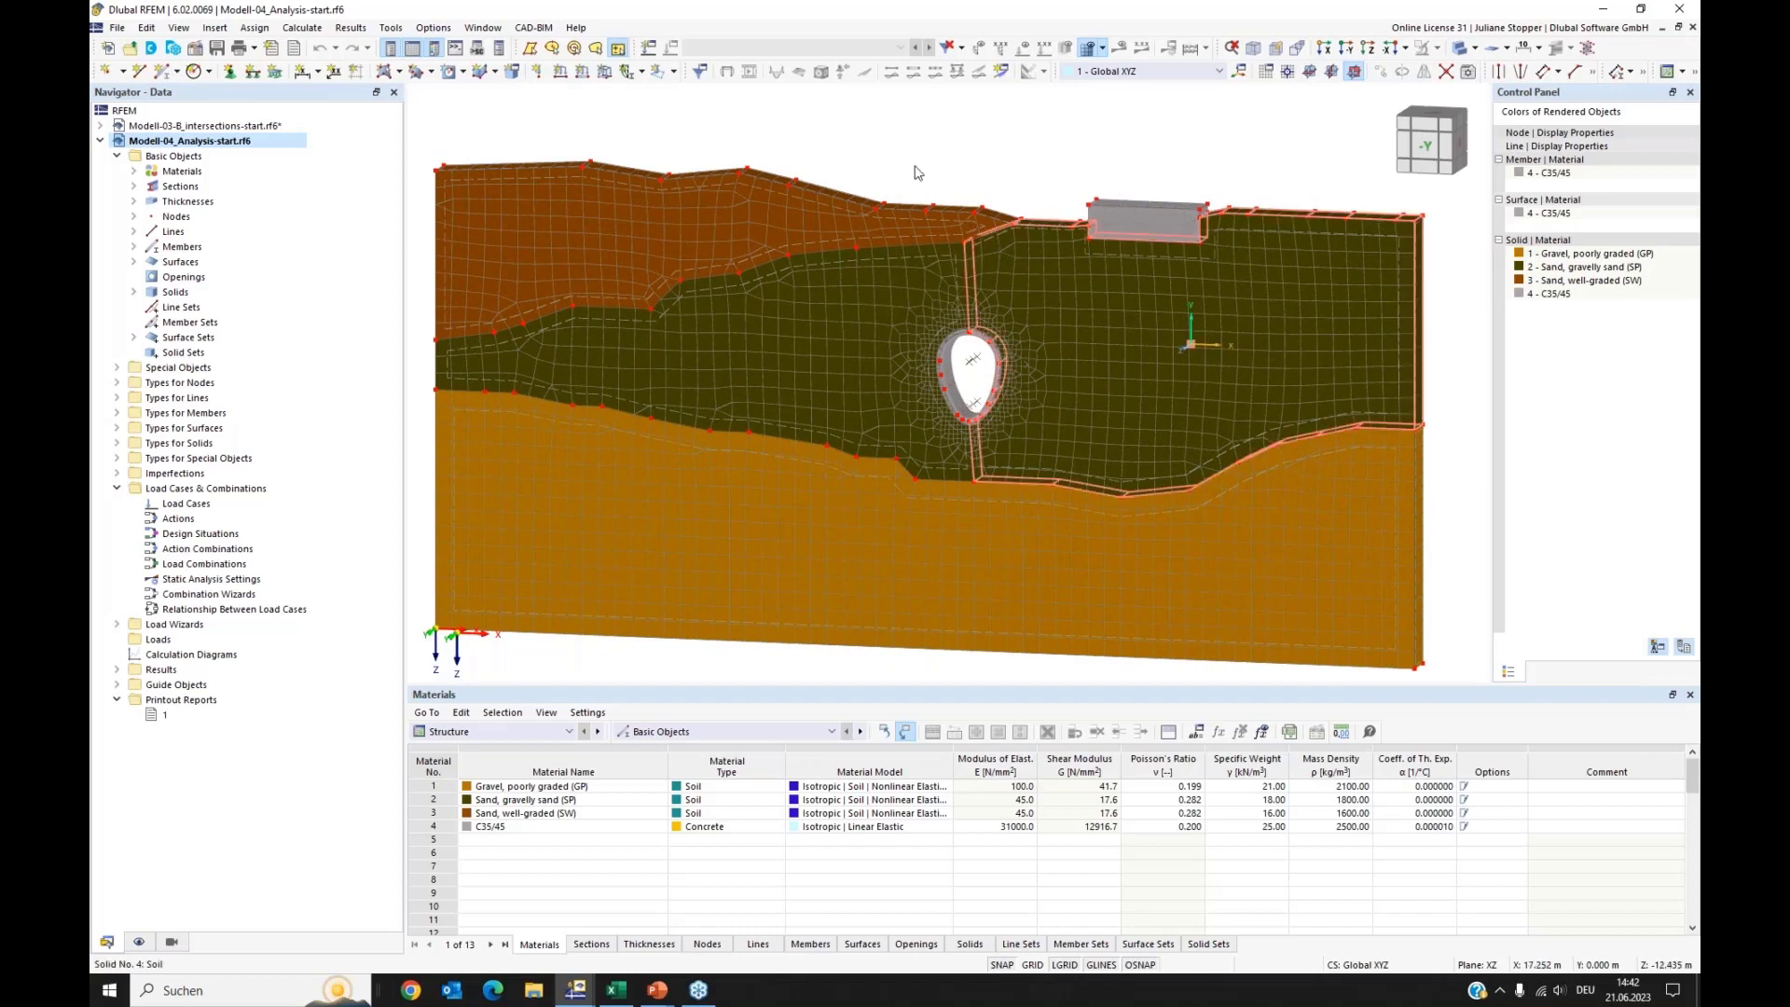
Step: Review the main properties of the poorly graded gravel (GP) material and close its settings without changes
left_click(133, 172)
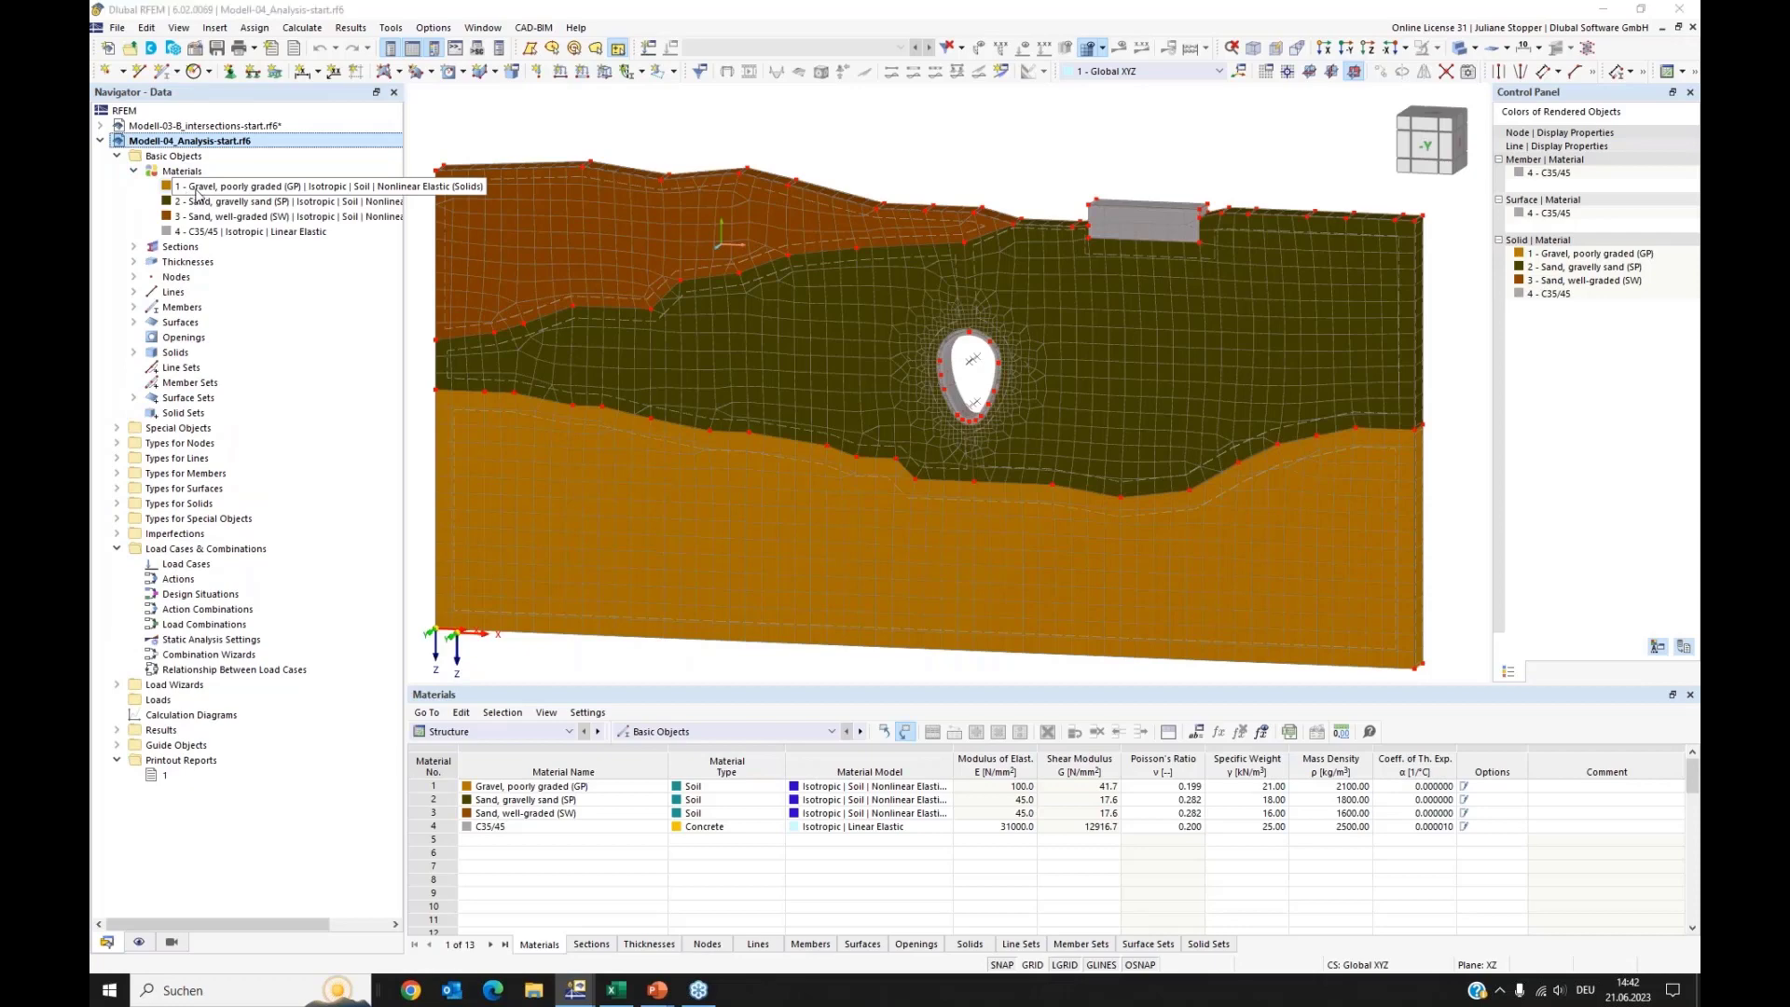
left_click(191, 187)
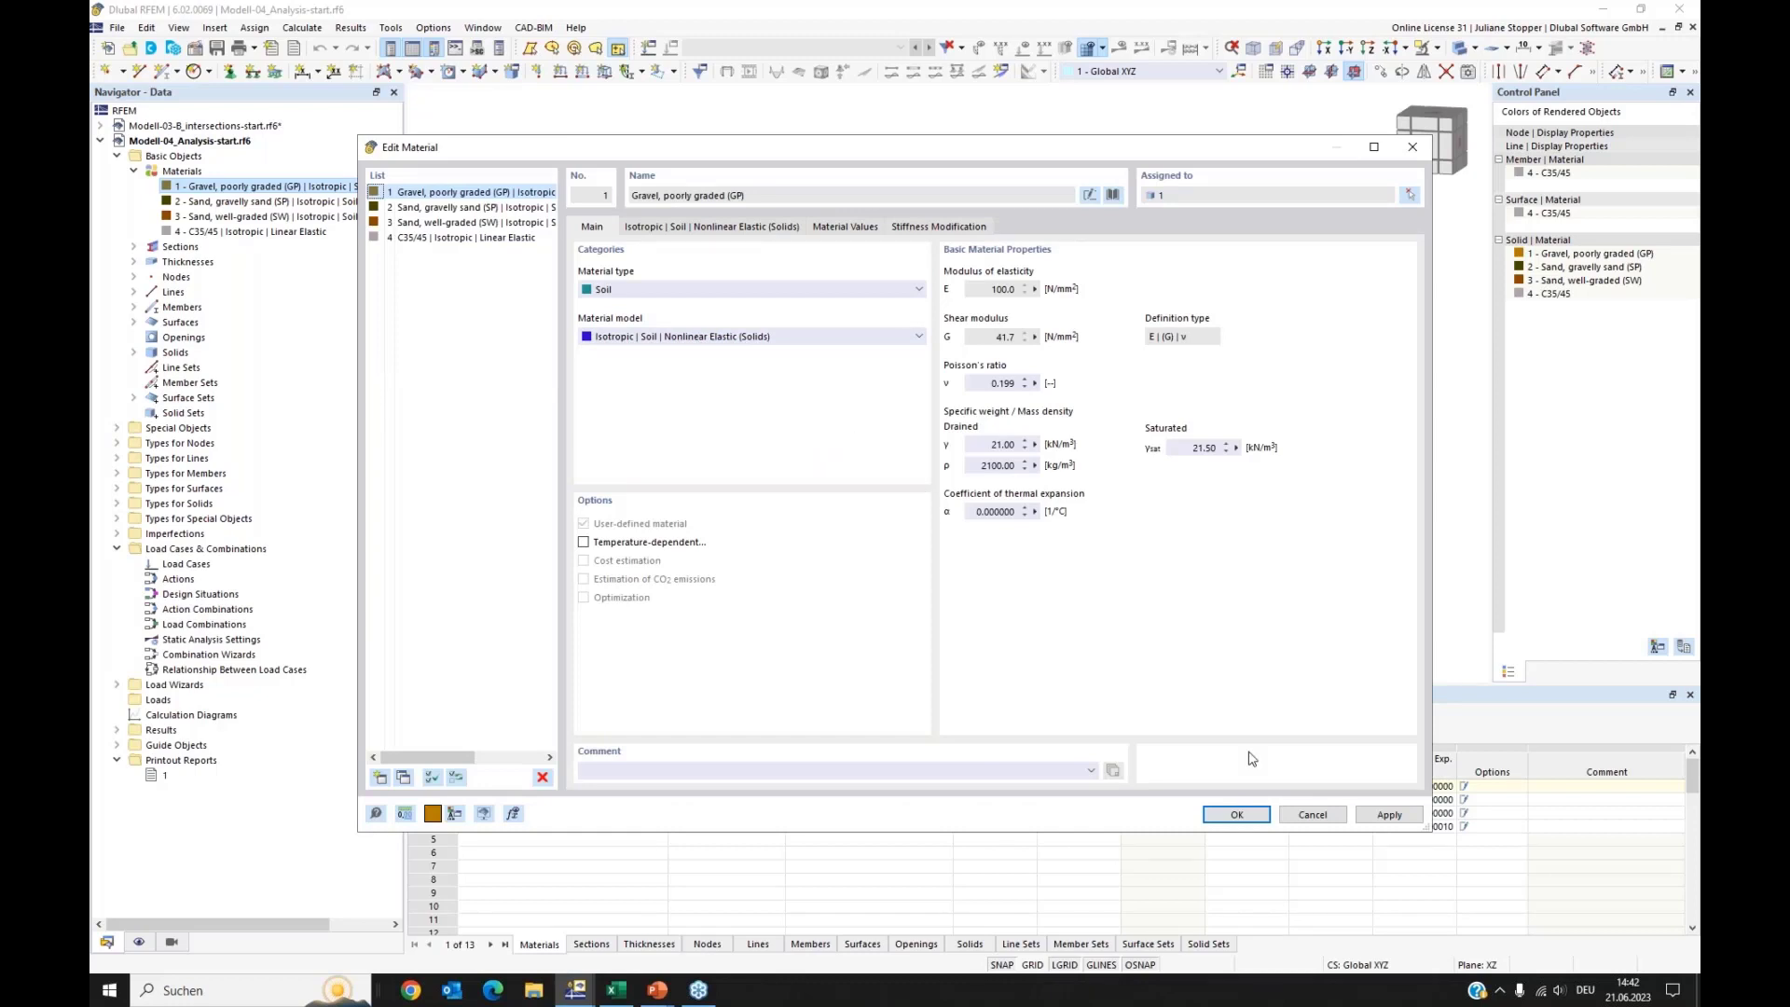
left_click(1236, 814)
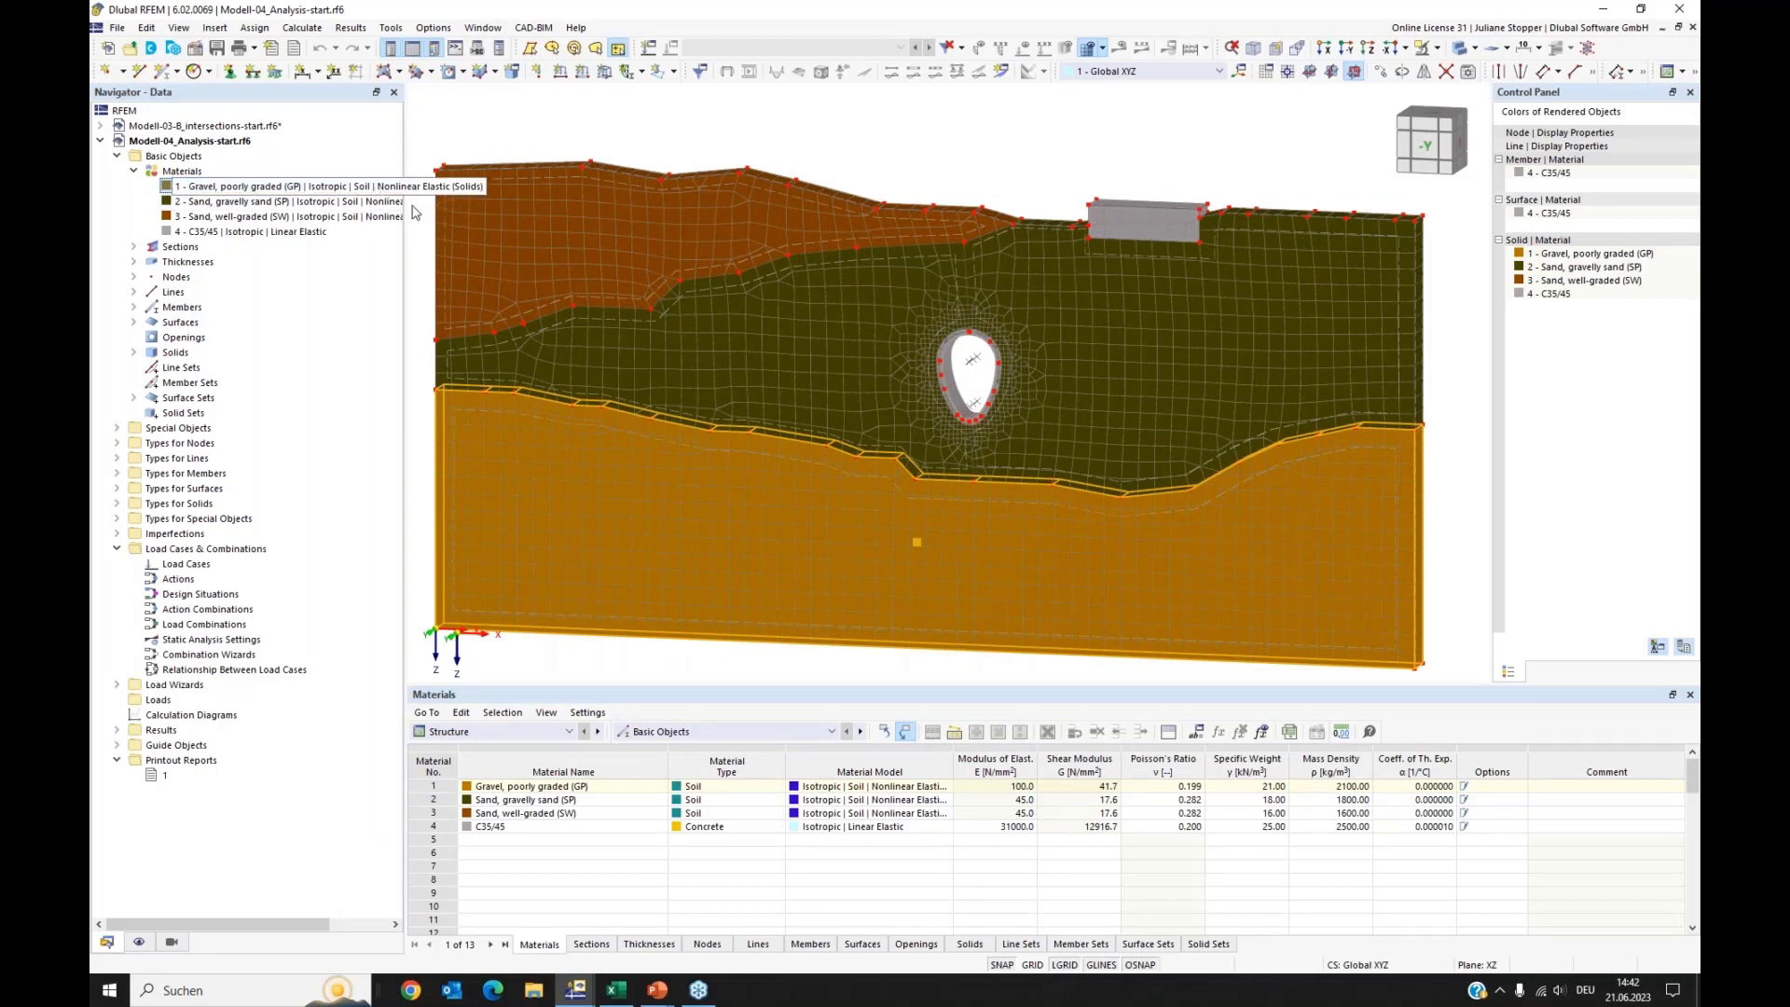
left_click(304, 191)
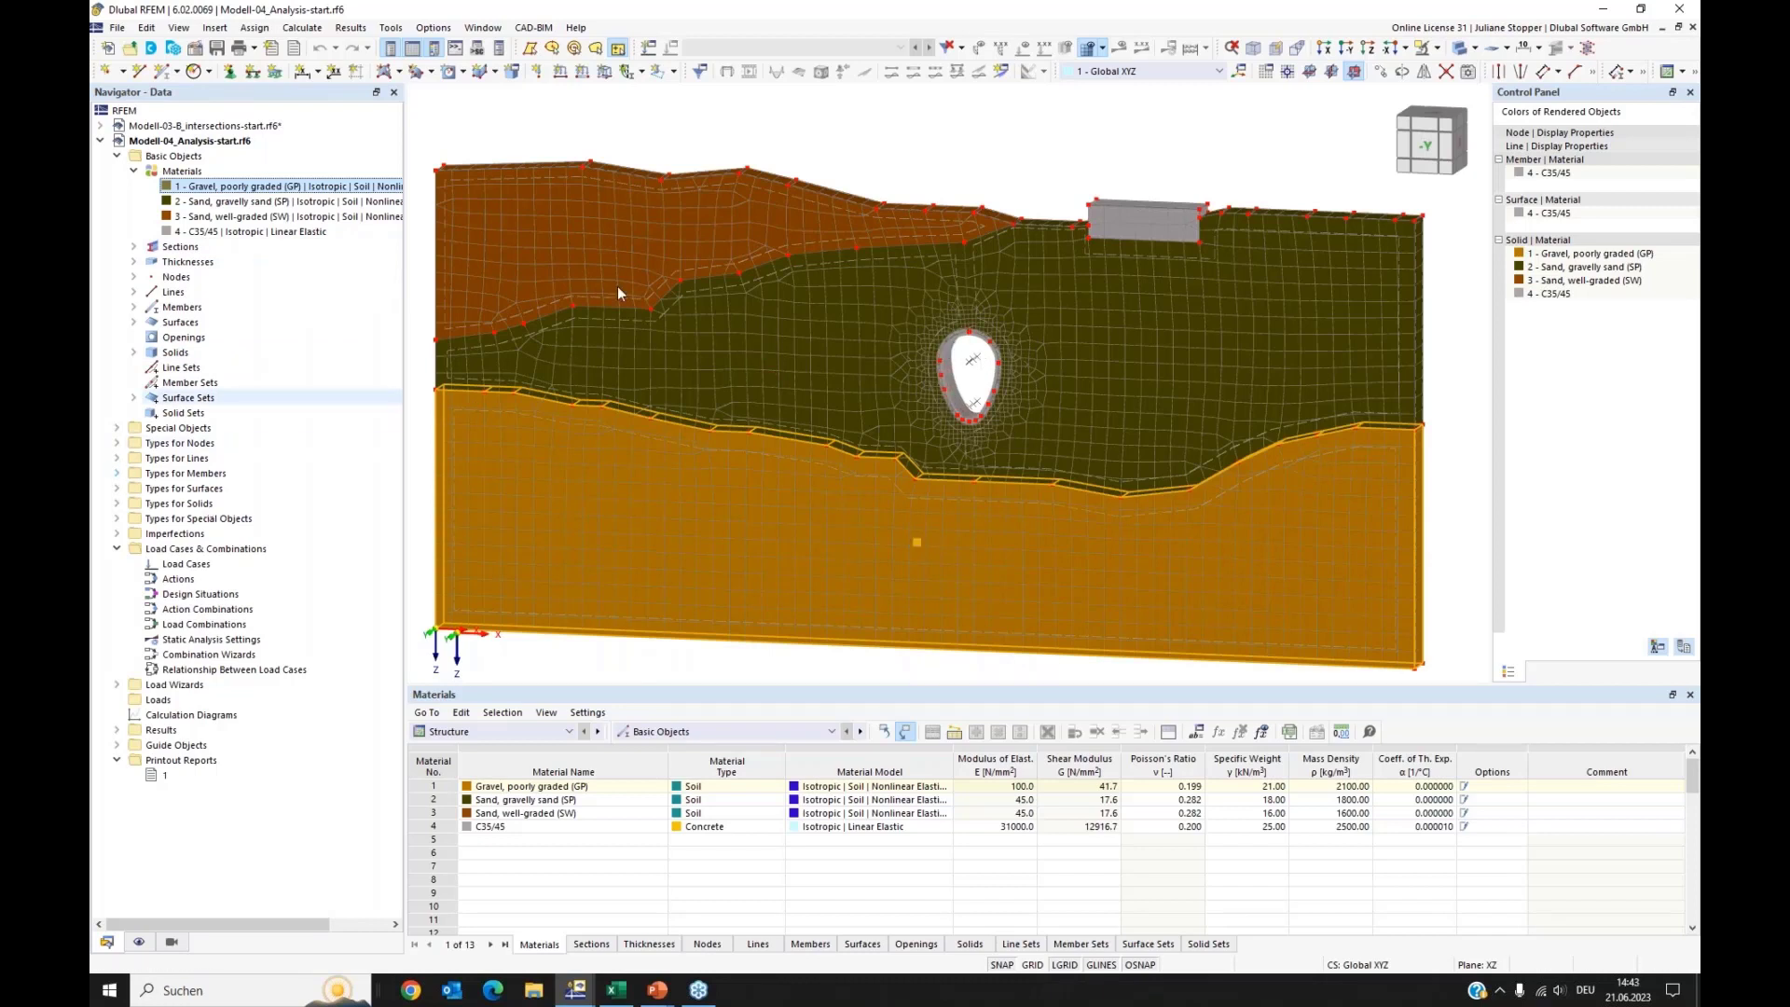
Step: Display the model transparently and open the line assignment of the line mesh refinement with a target FE length of 0.100 m
left_click(1457, 46)
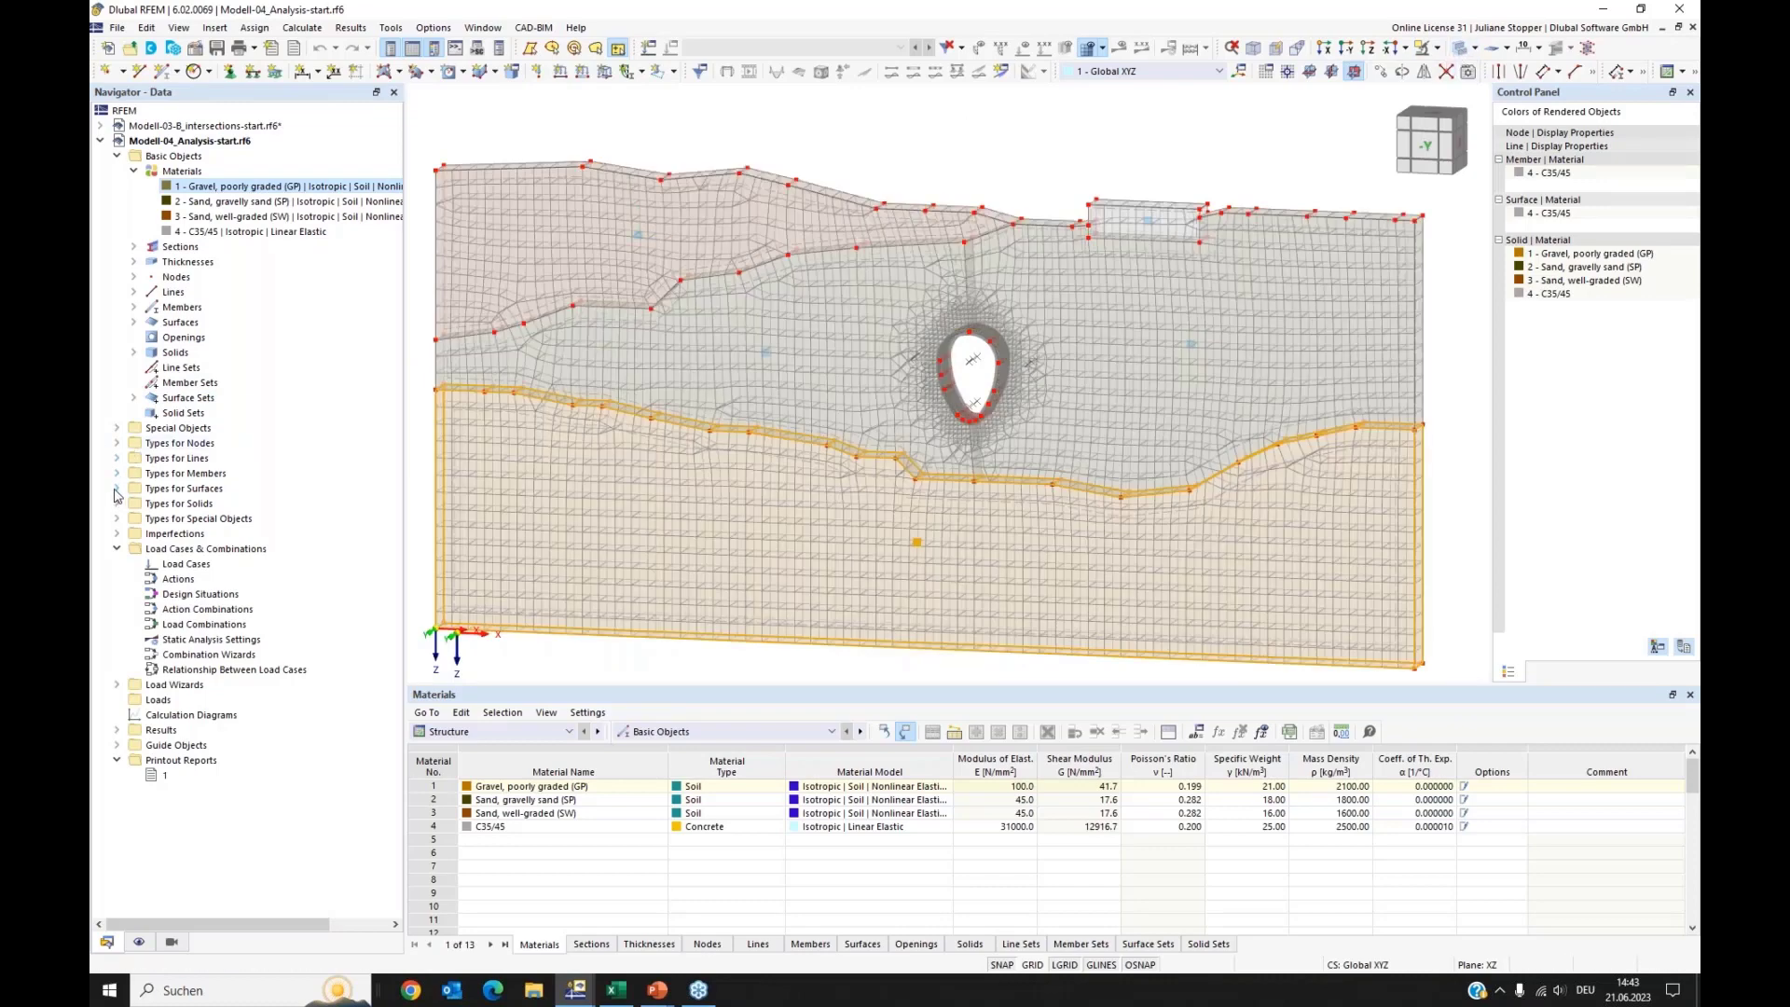
left_click(117, 458)
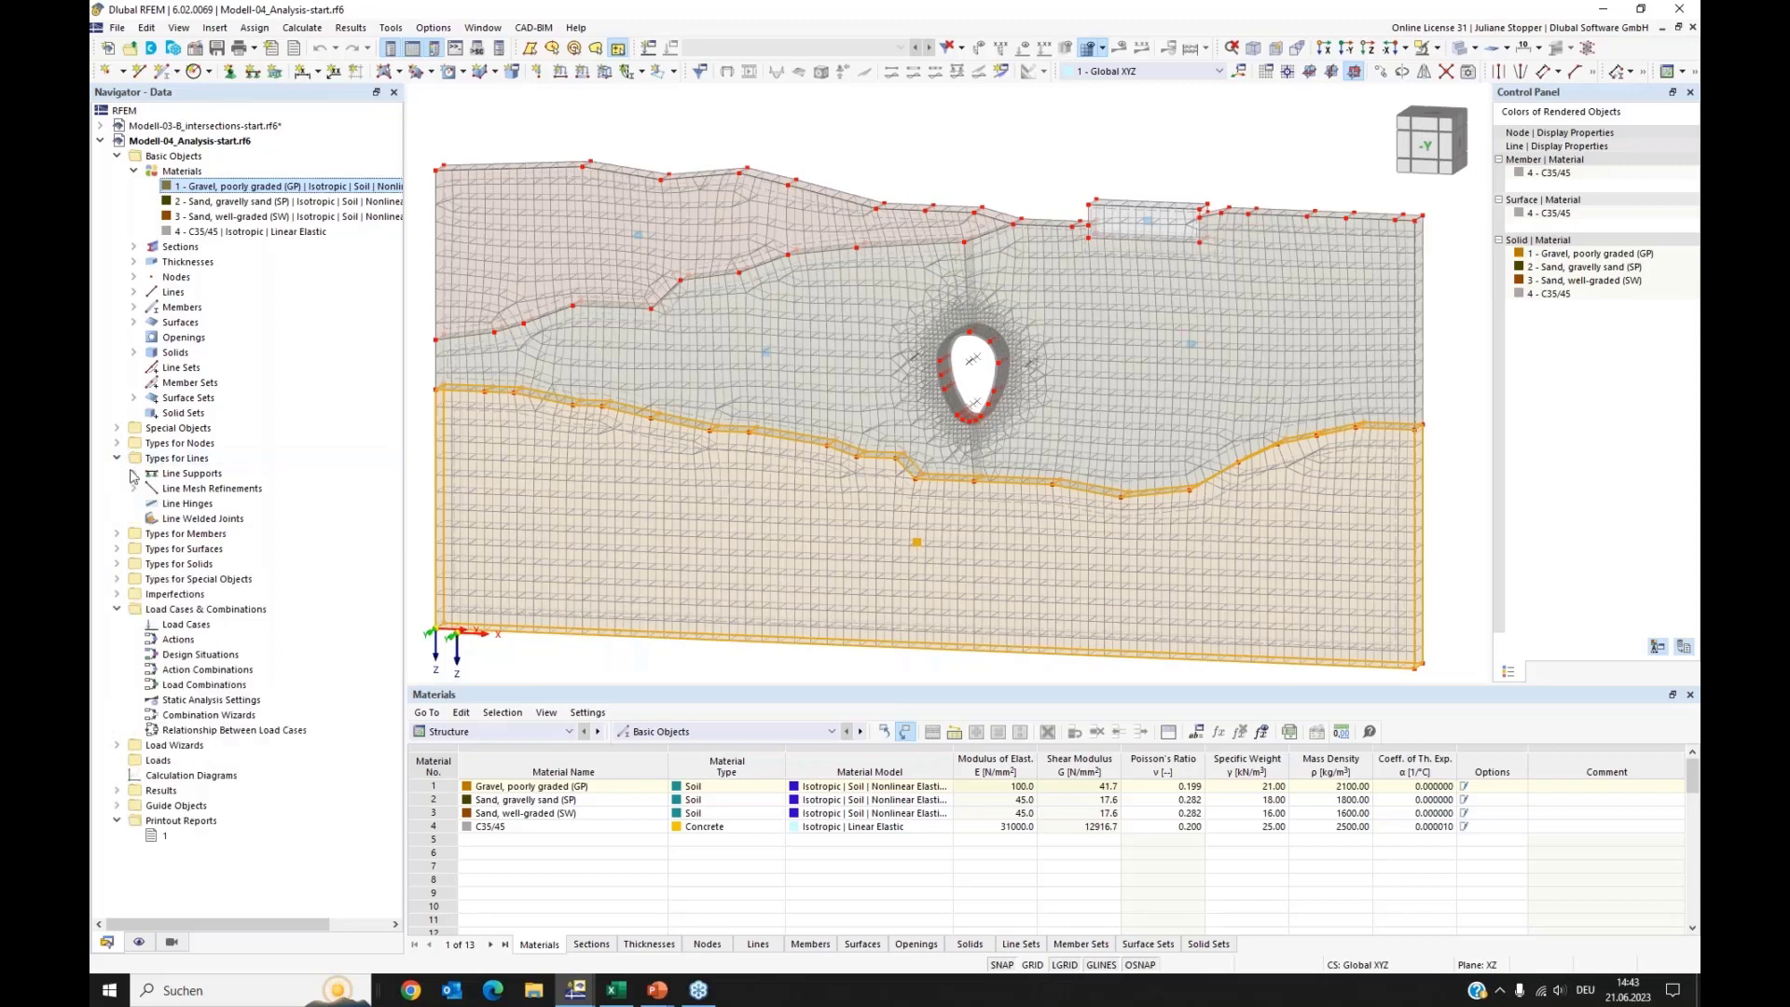
left_click(134, 488)
left_click(222, 505)
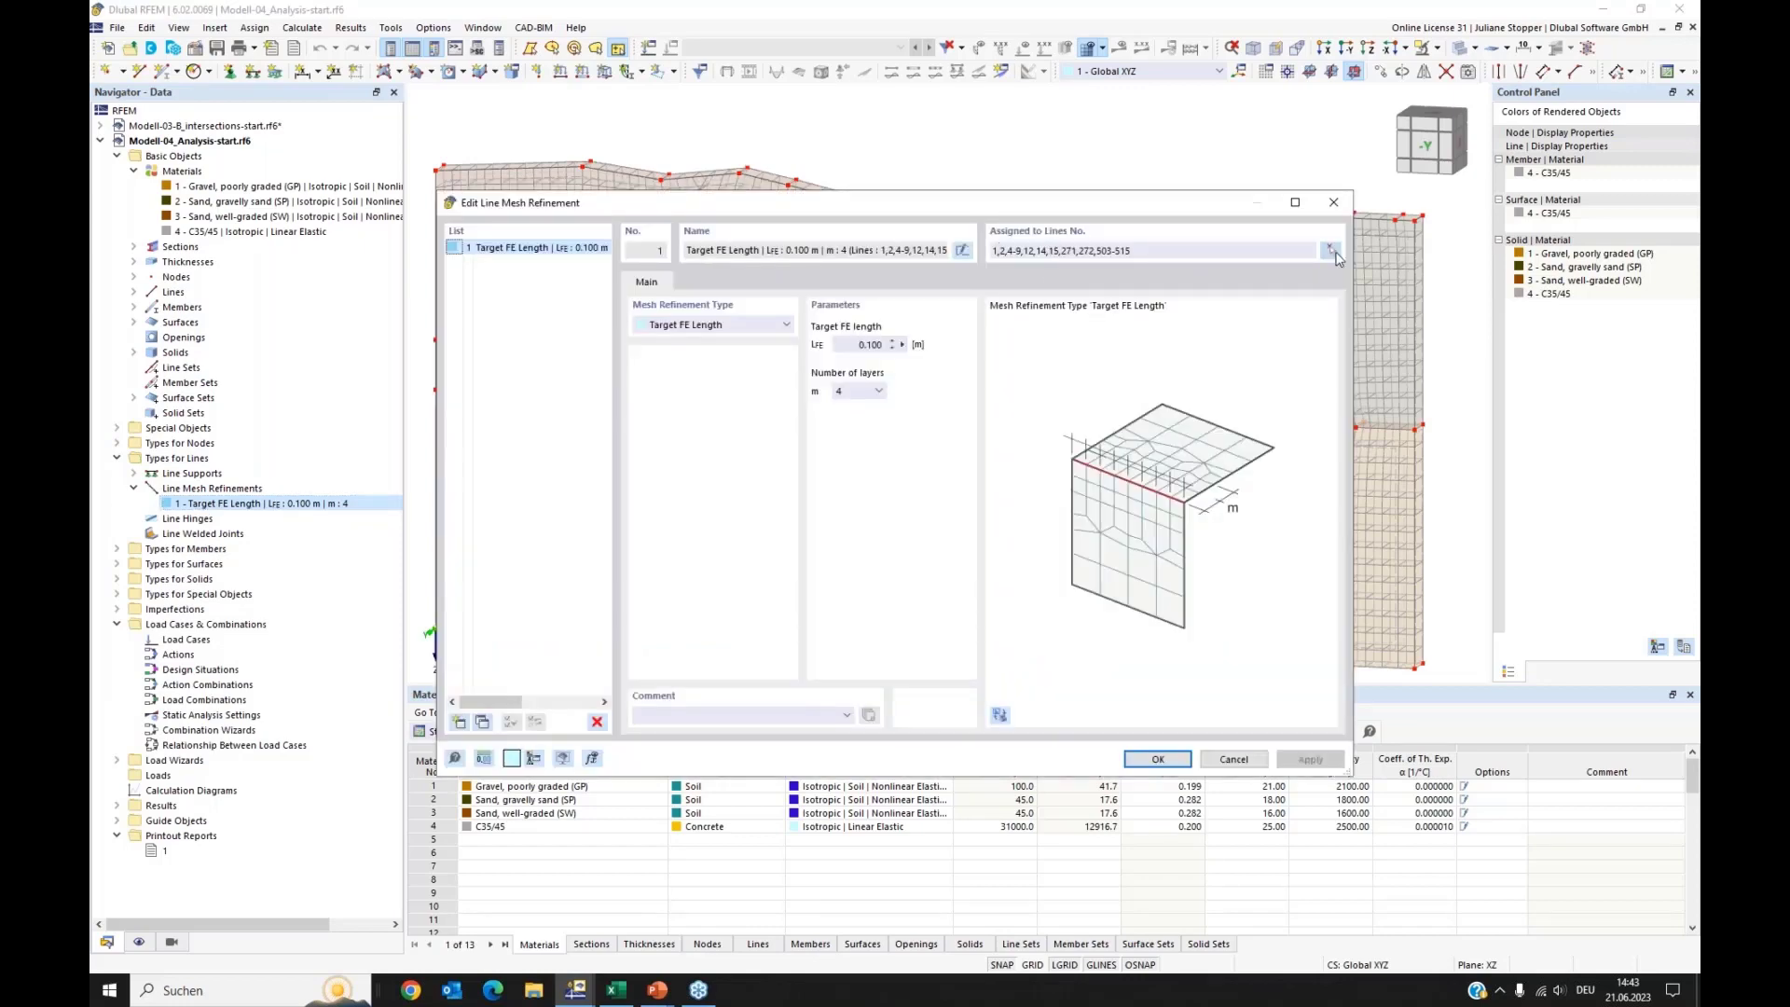
left_click(1332, 249)
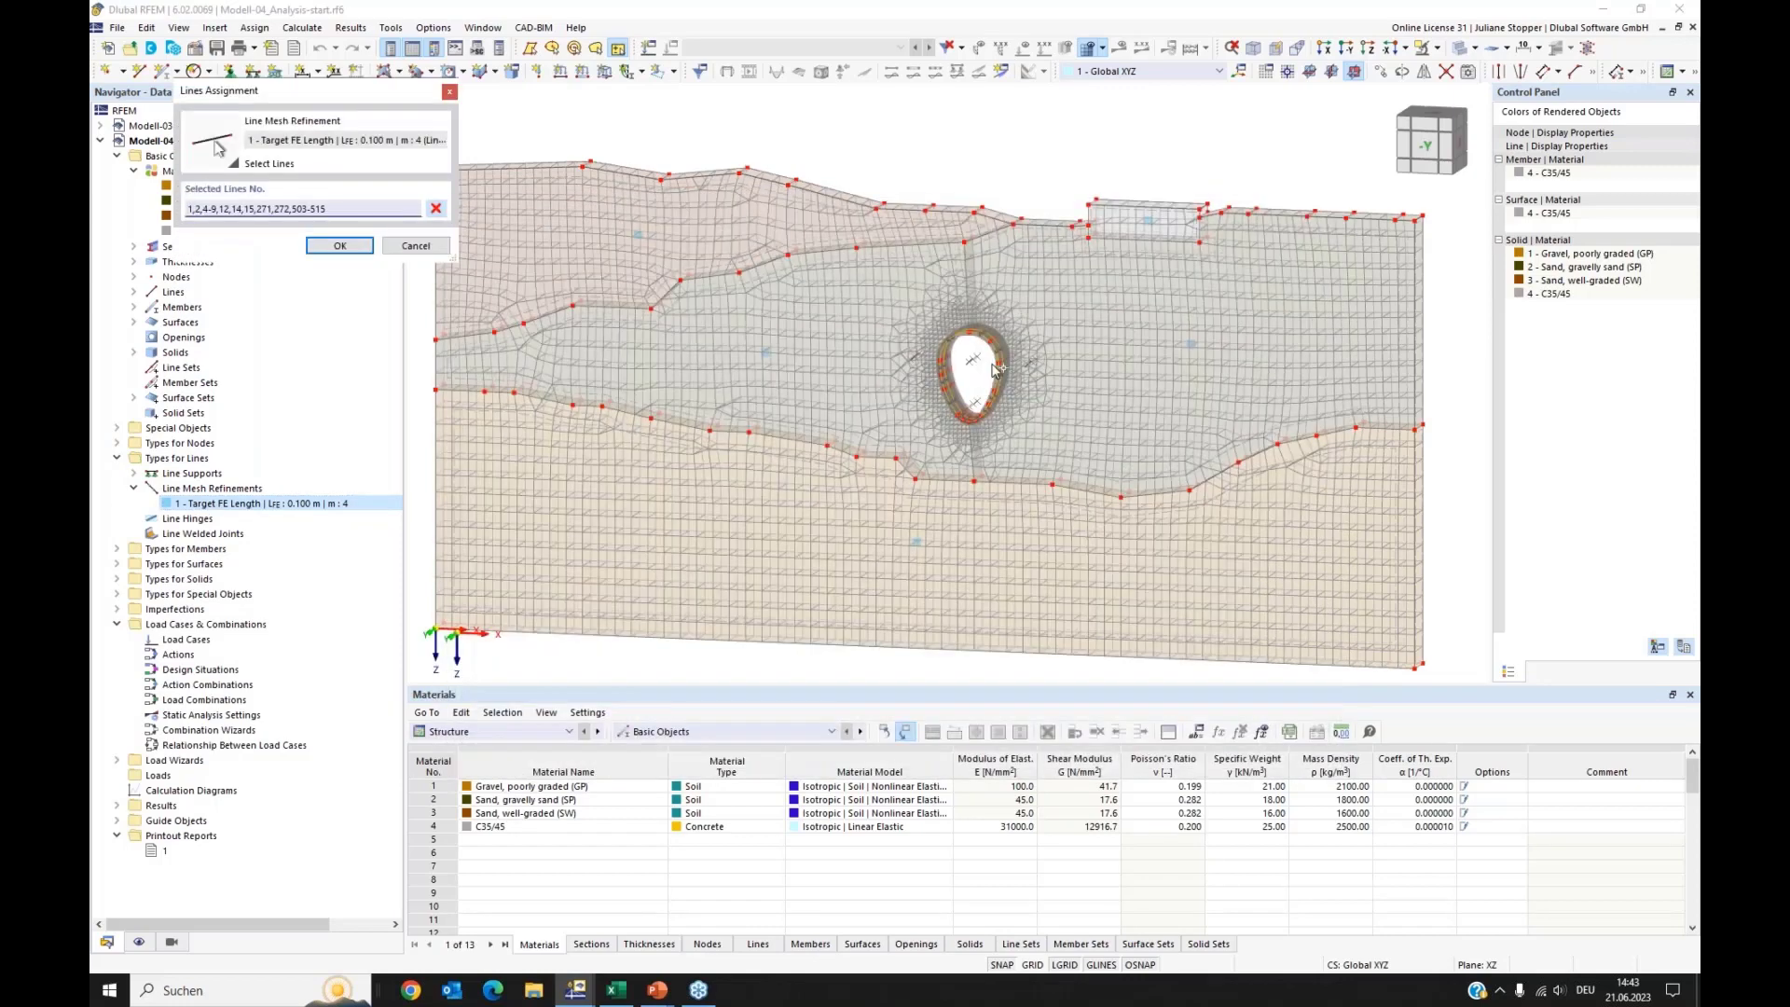
scroll(970, 382, "up", 3)
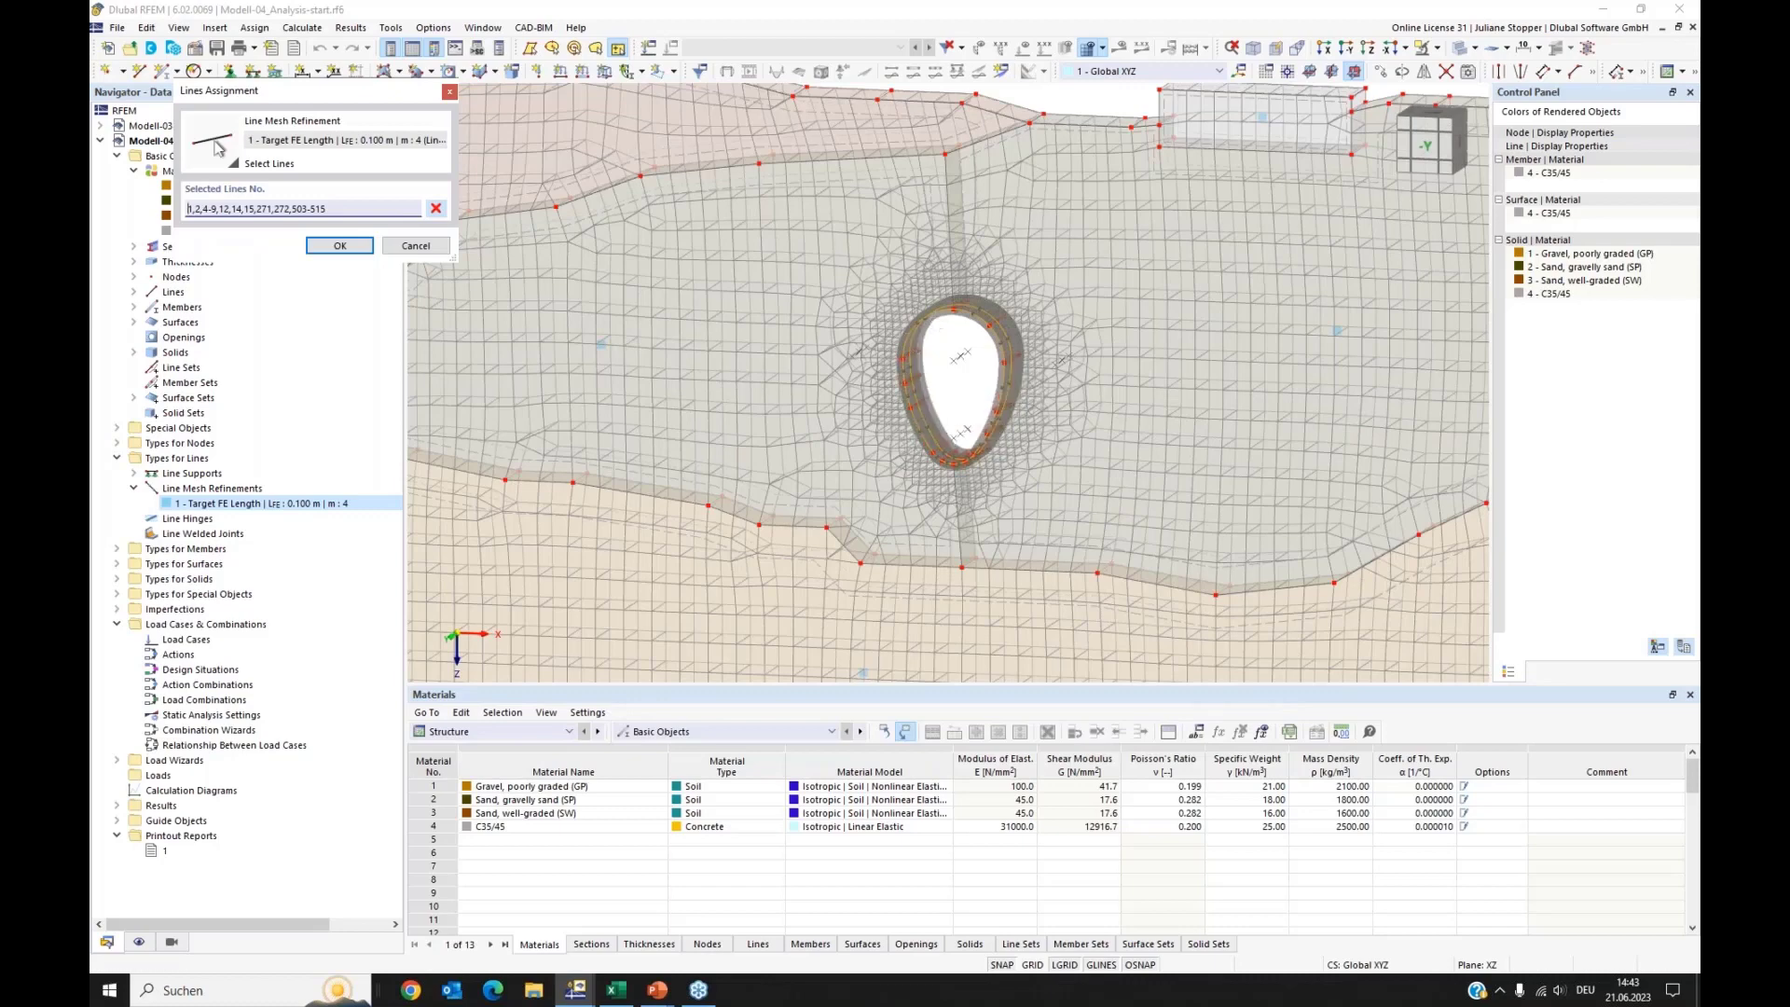
Step: Clear the refinement's assigned lines, reassign it to the arcs around the tunnel opening's outline and accept the line mesh refinement
left_click(438, 211)
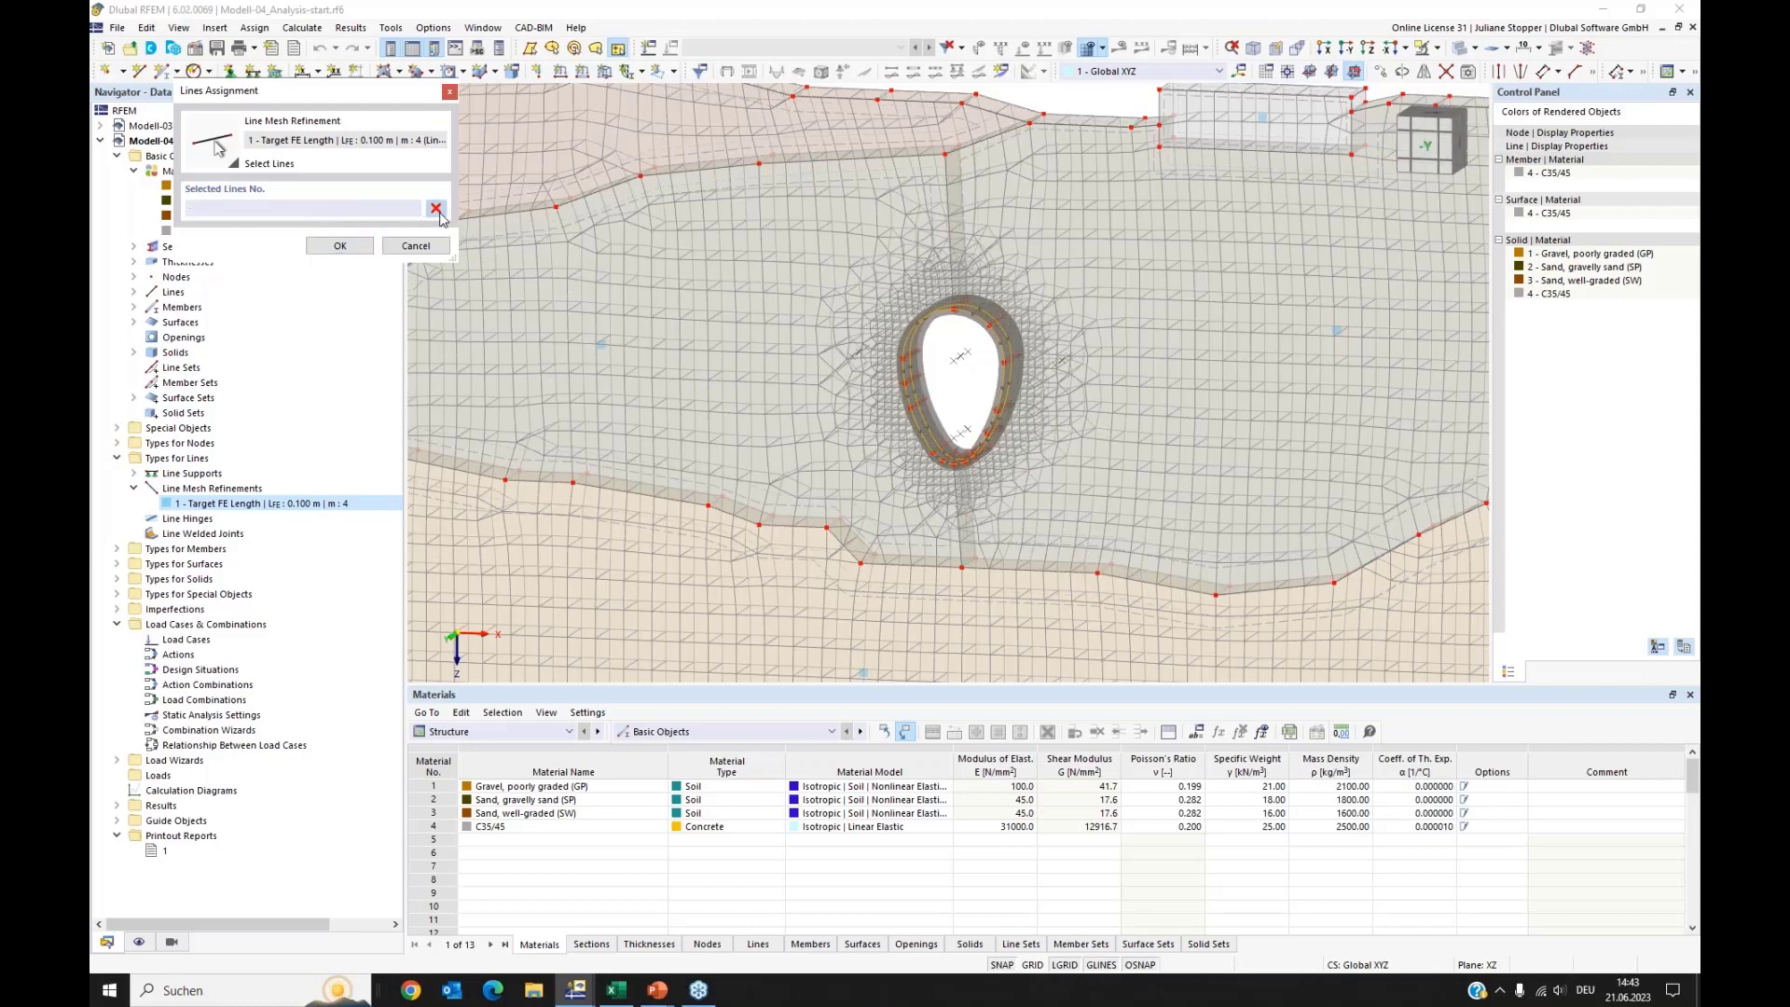
scroll(909, 378, "up", 3)
left_click(917, 331)
left_click(1037, 289)
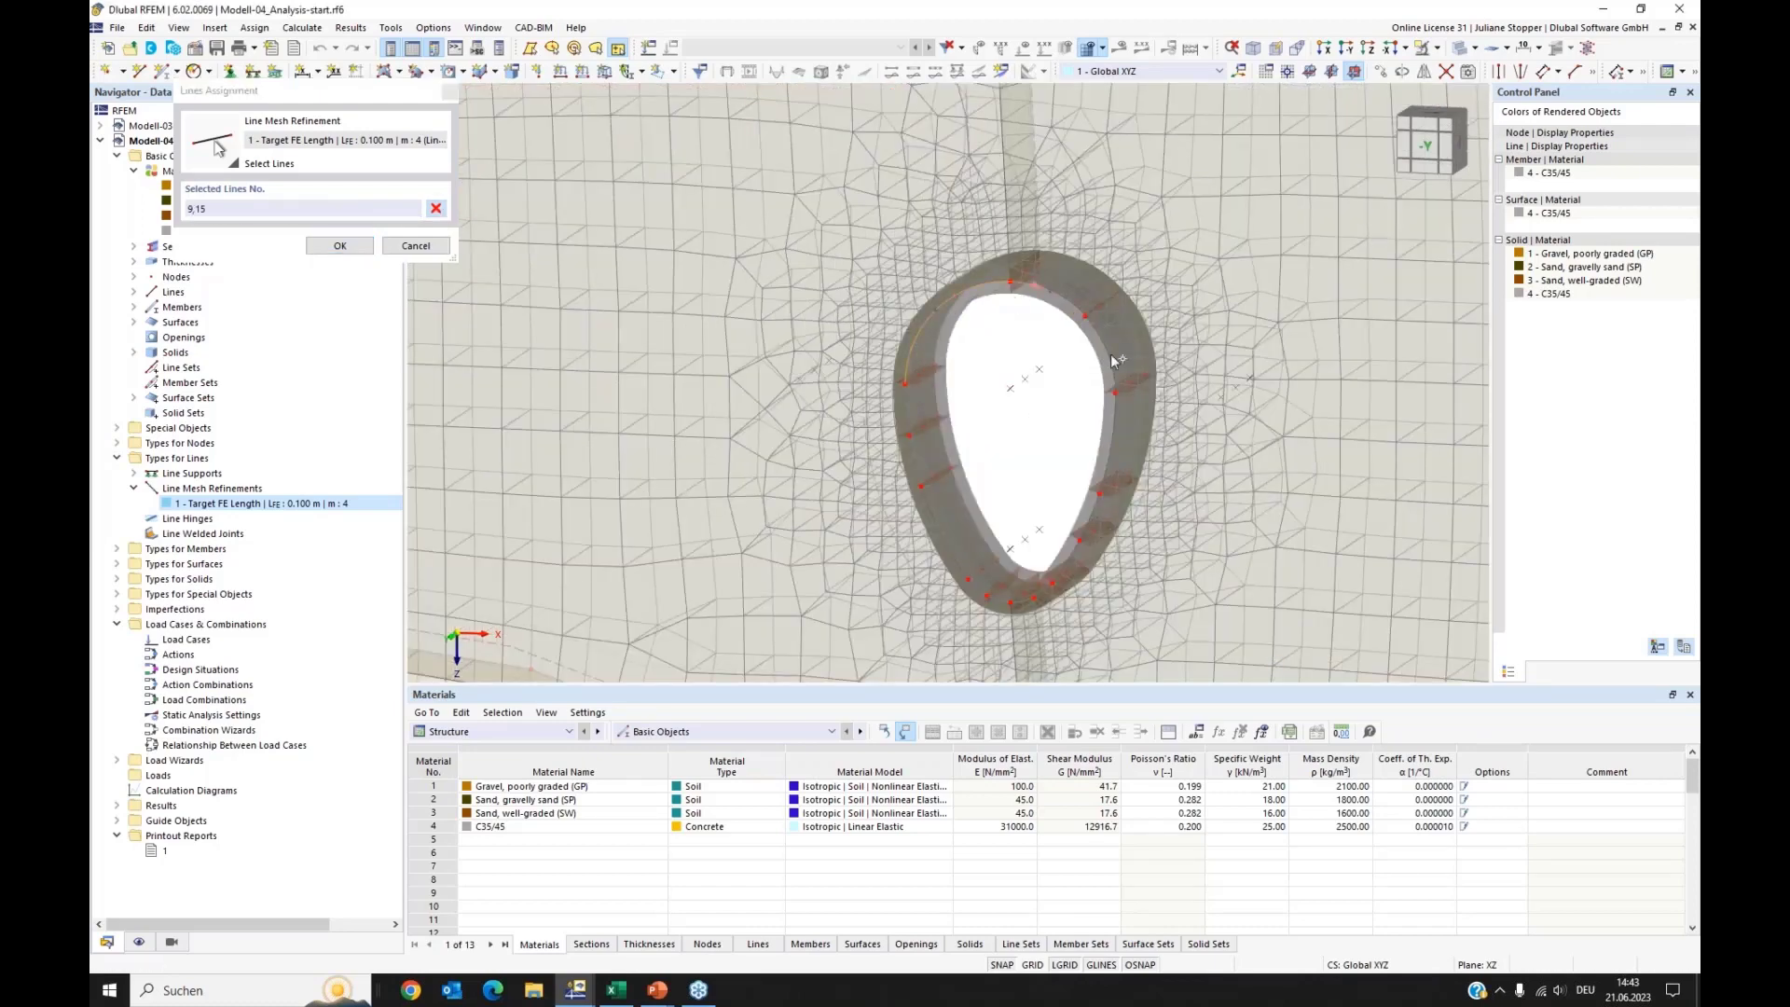
left_click(1105, 354)
left_click(1101, 513)
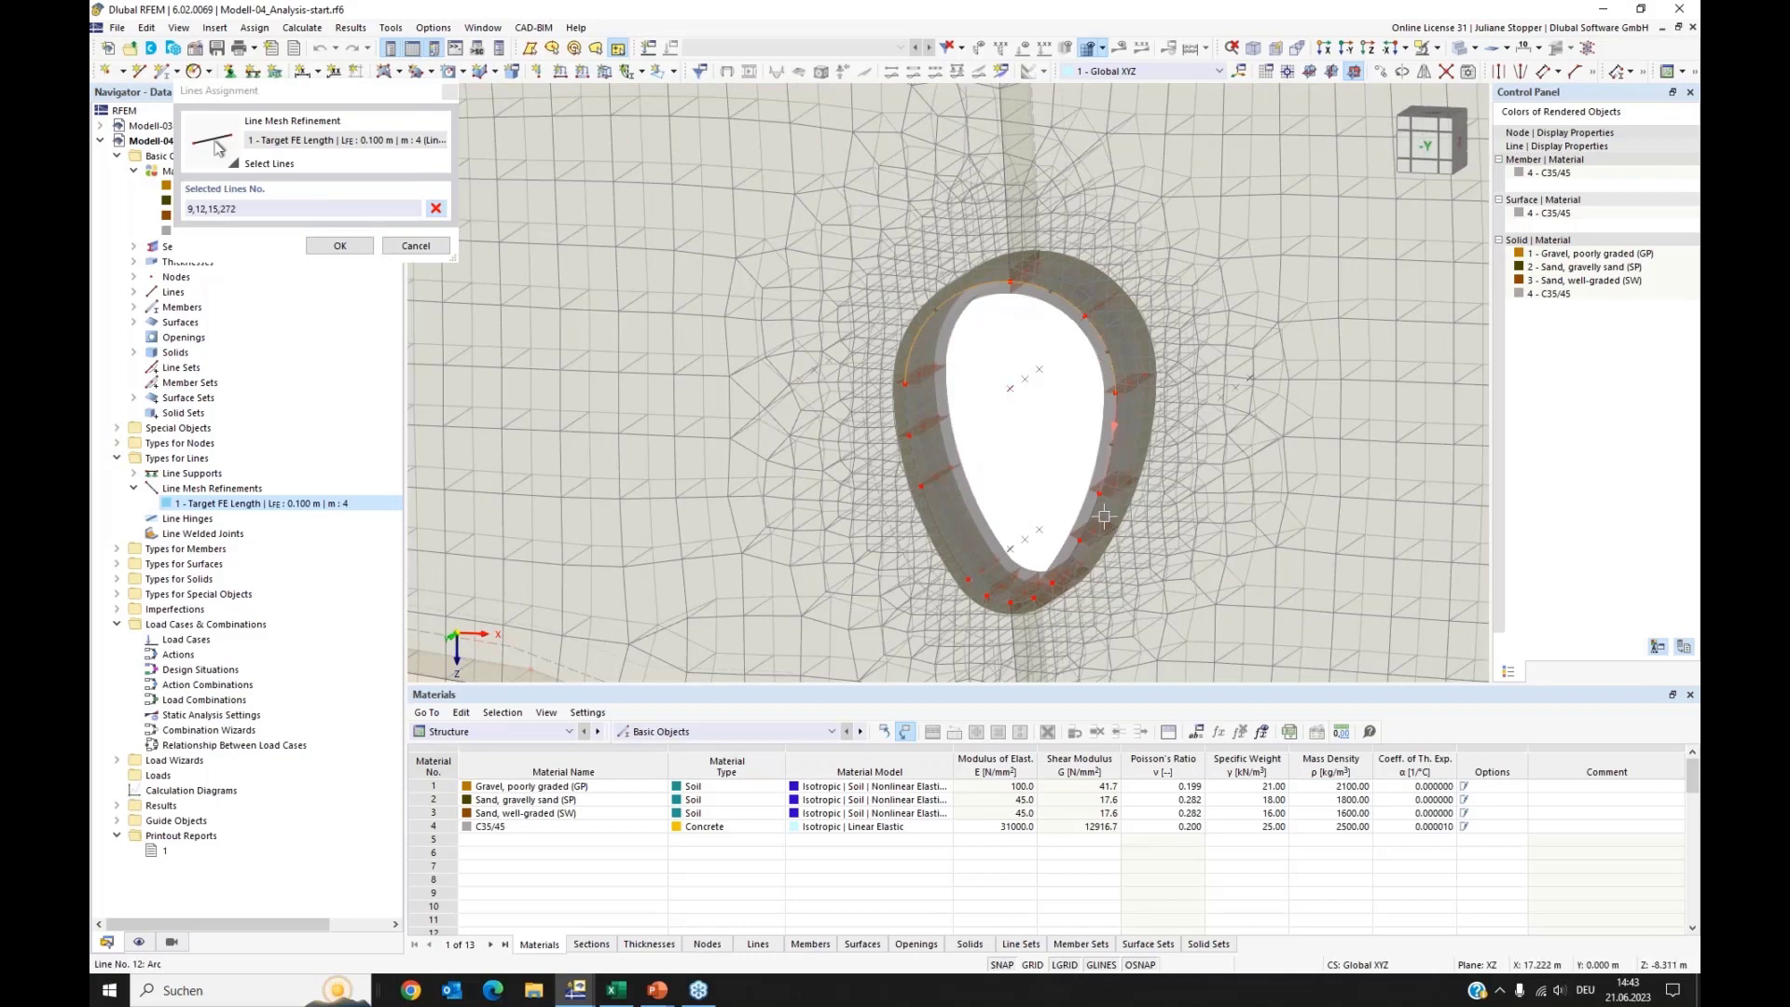
left_click(1066, 563)
left_click(1065, 564)
left_click(1041, 592)
left_click(1021, 600)
left_click(996, 597)
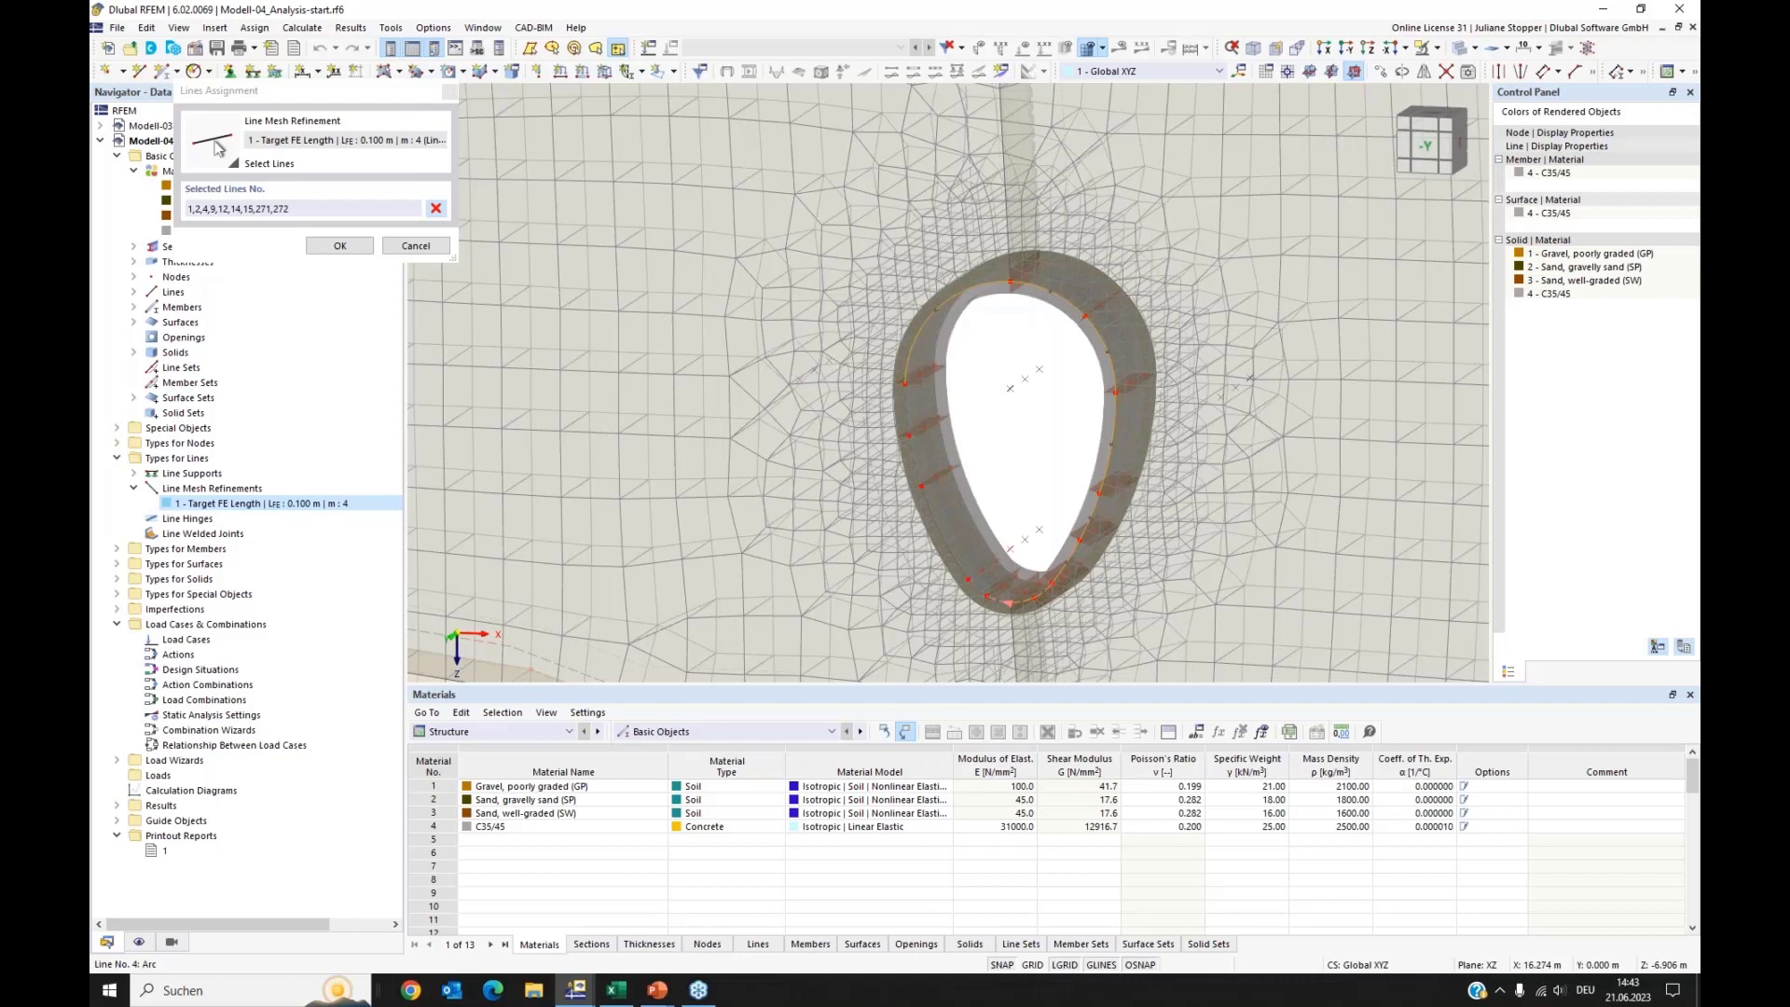
left_click(965, 577)
left_click(937, 533)
left_click(915, 459)
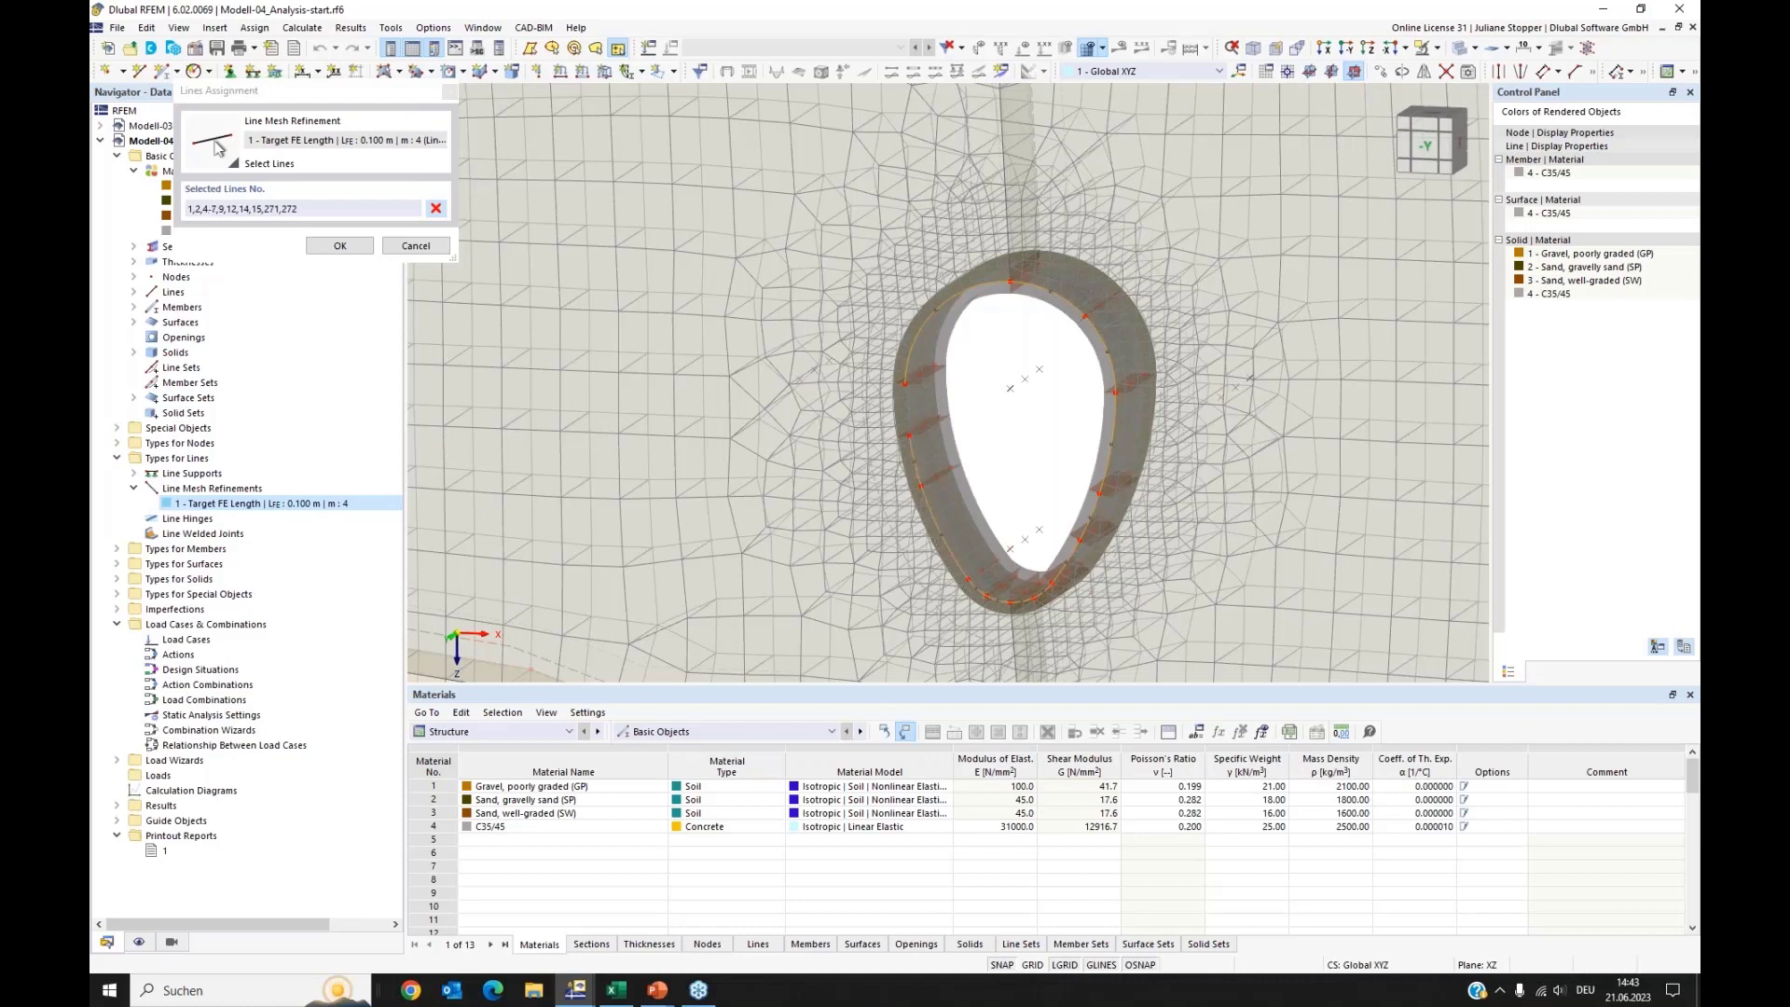
left_click(912, 411)
left_click(341, 245)
left_click(1157, 759)
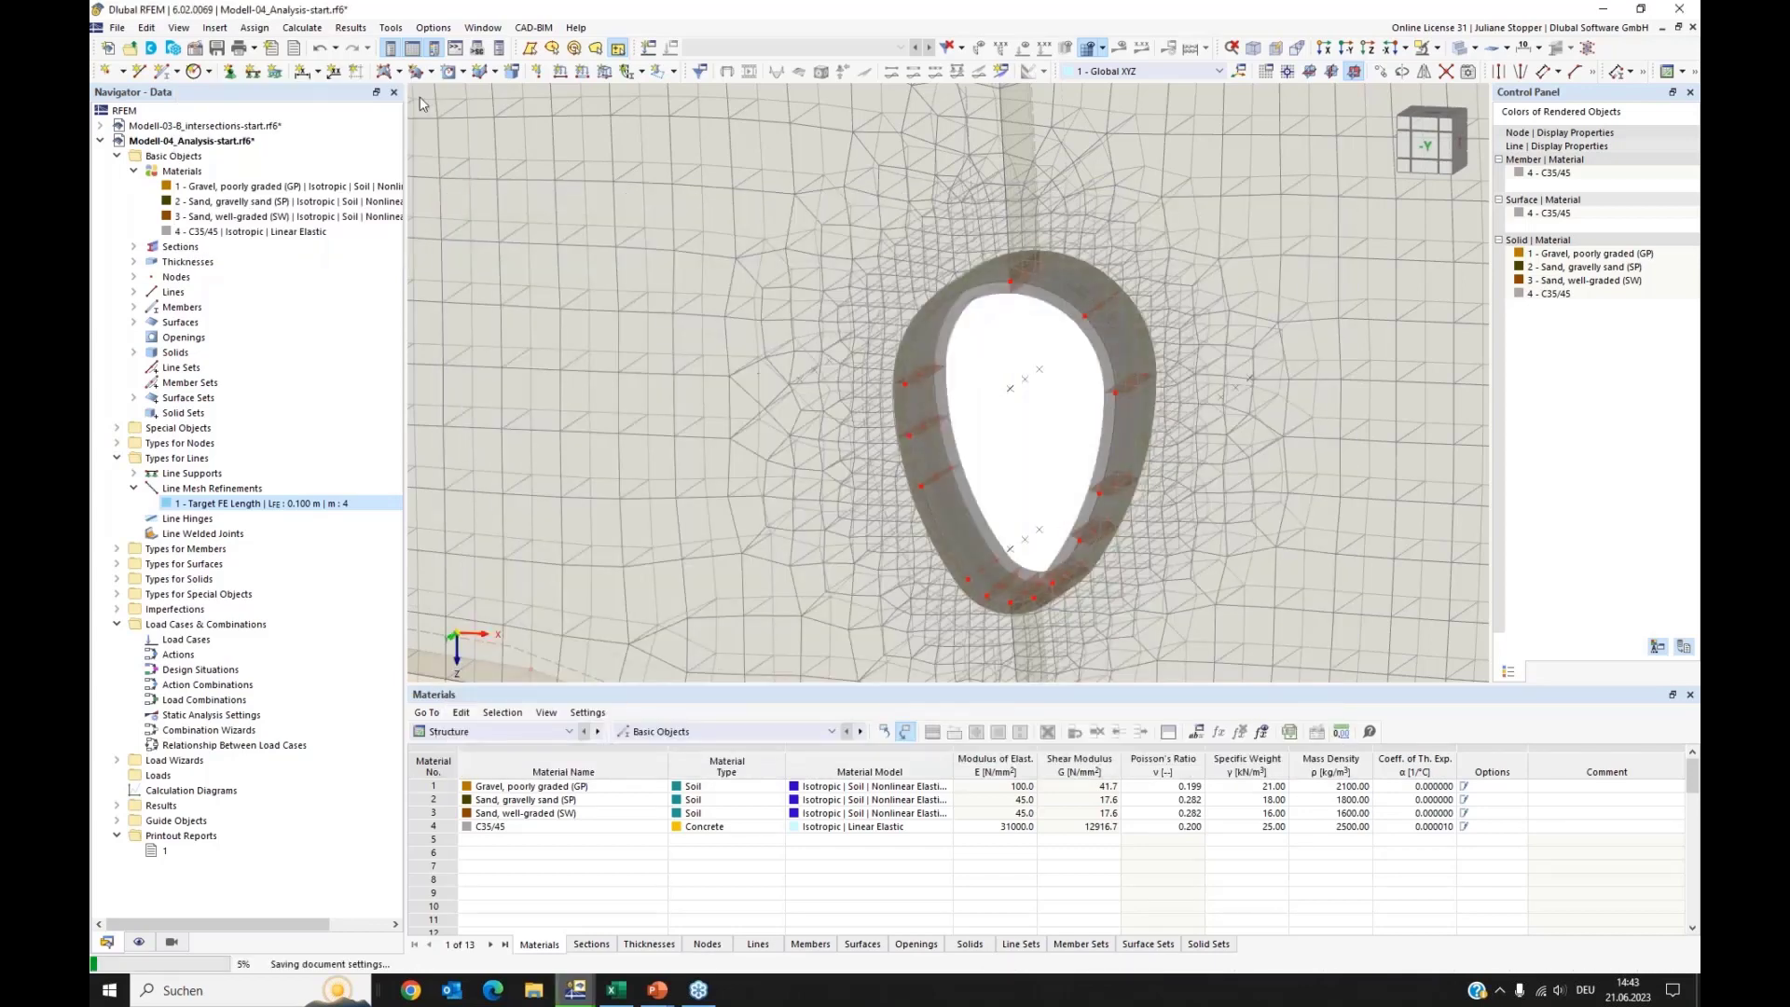
Step: Delete the existing FE mesh and generate it anew with the changed line mesh refinement
left_click(311, 34)
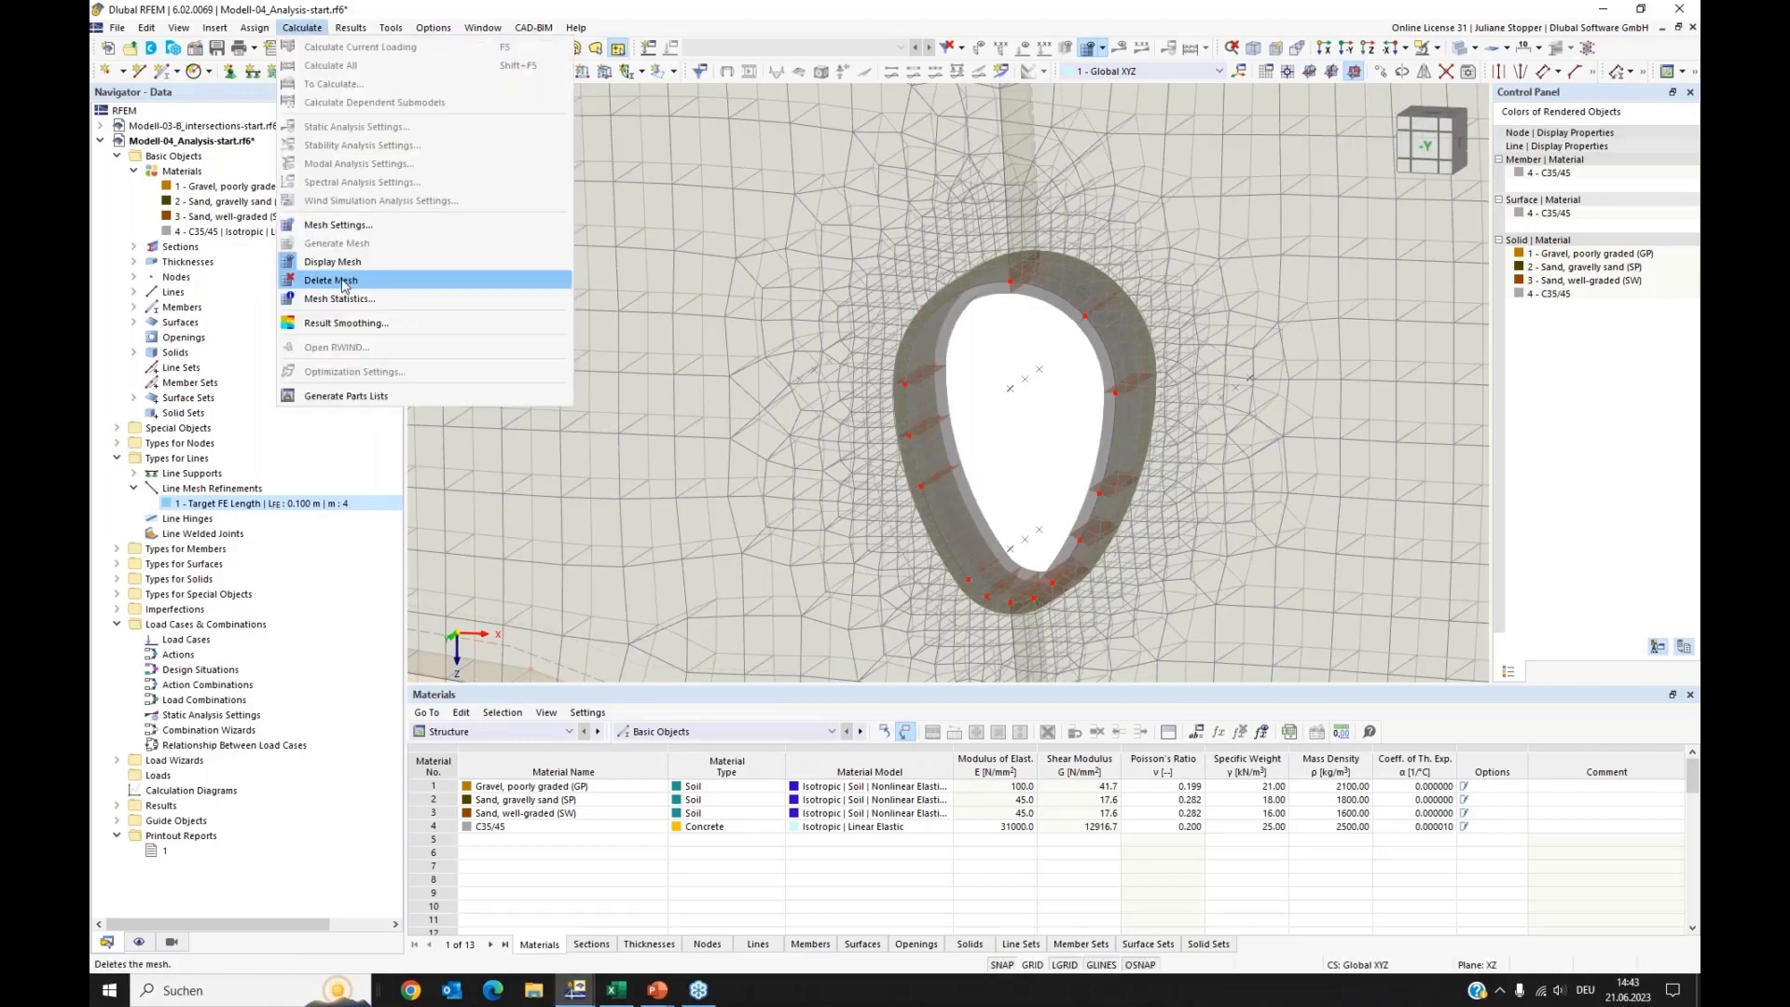
left_click(318, 87)
left_click(302, 27)
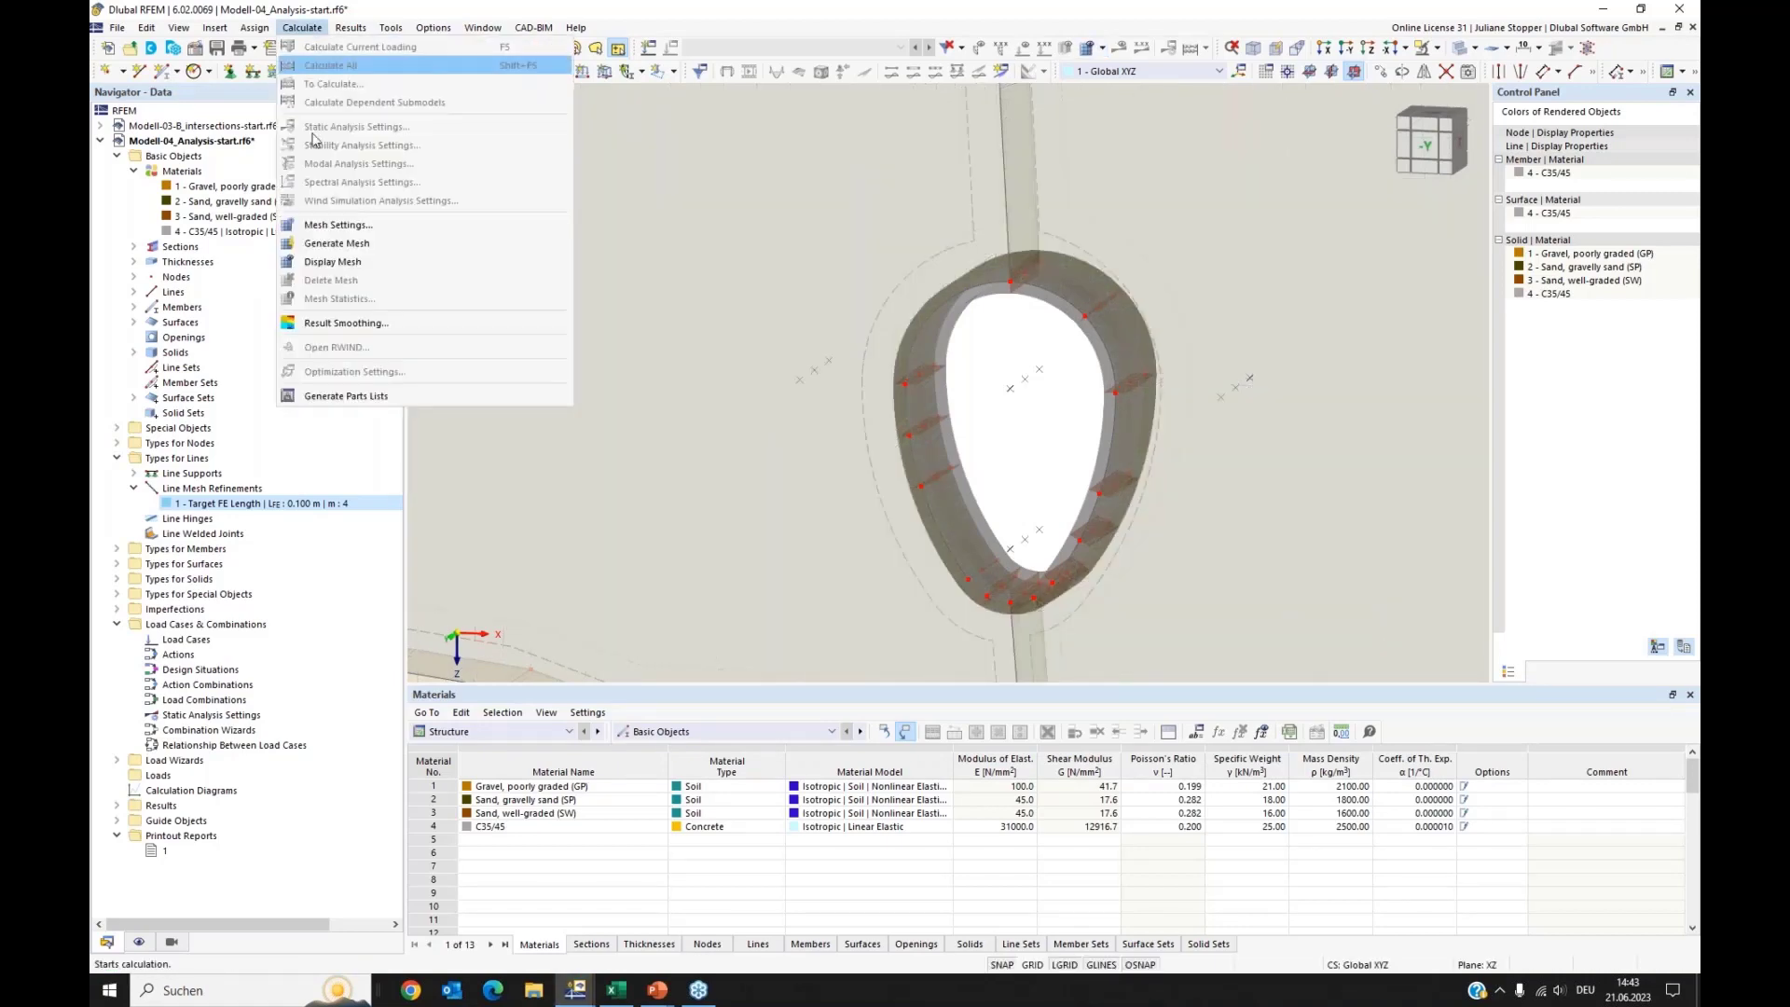
left_click(335, 239)
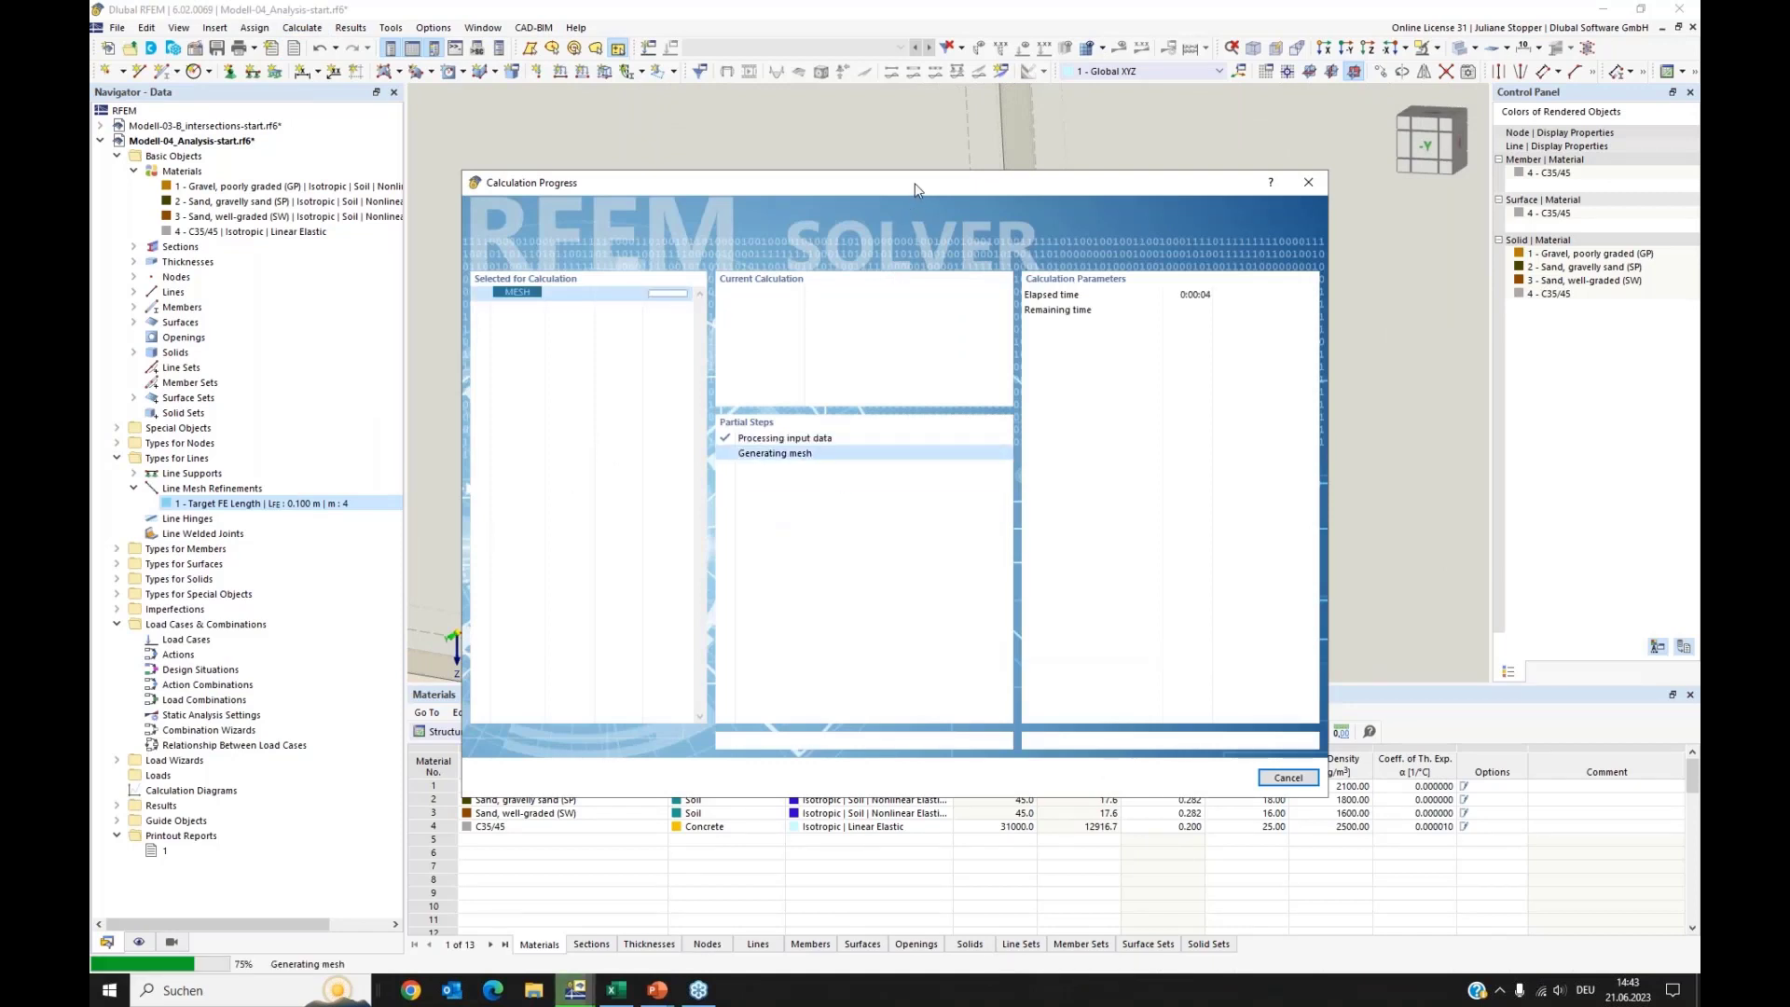
left_click_drag(910, 183, 902, 253)
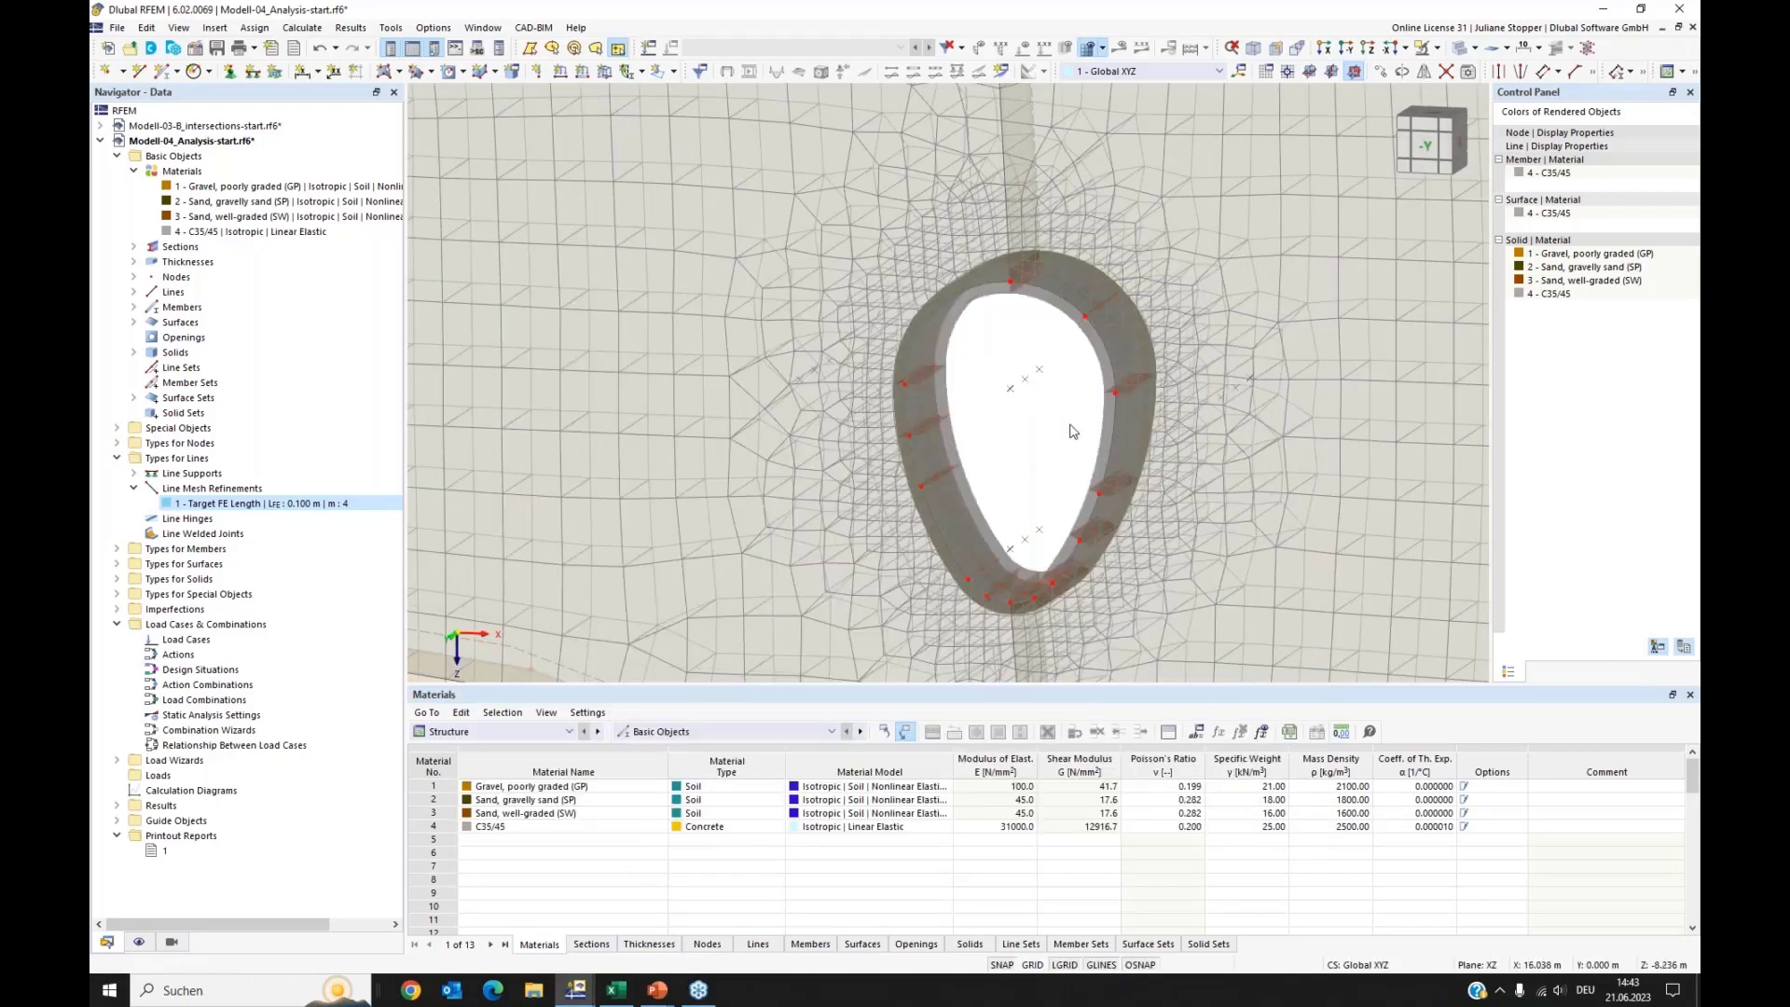
Step: Create a new load case named "Self-weight Soil"
scroll(1072, 430, "down", 1)
scroll(1072, 431, "down", 2)
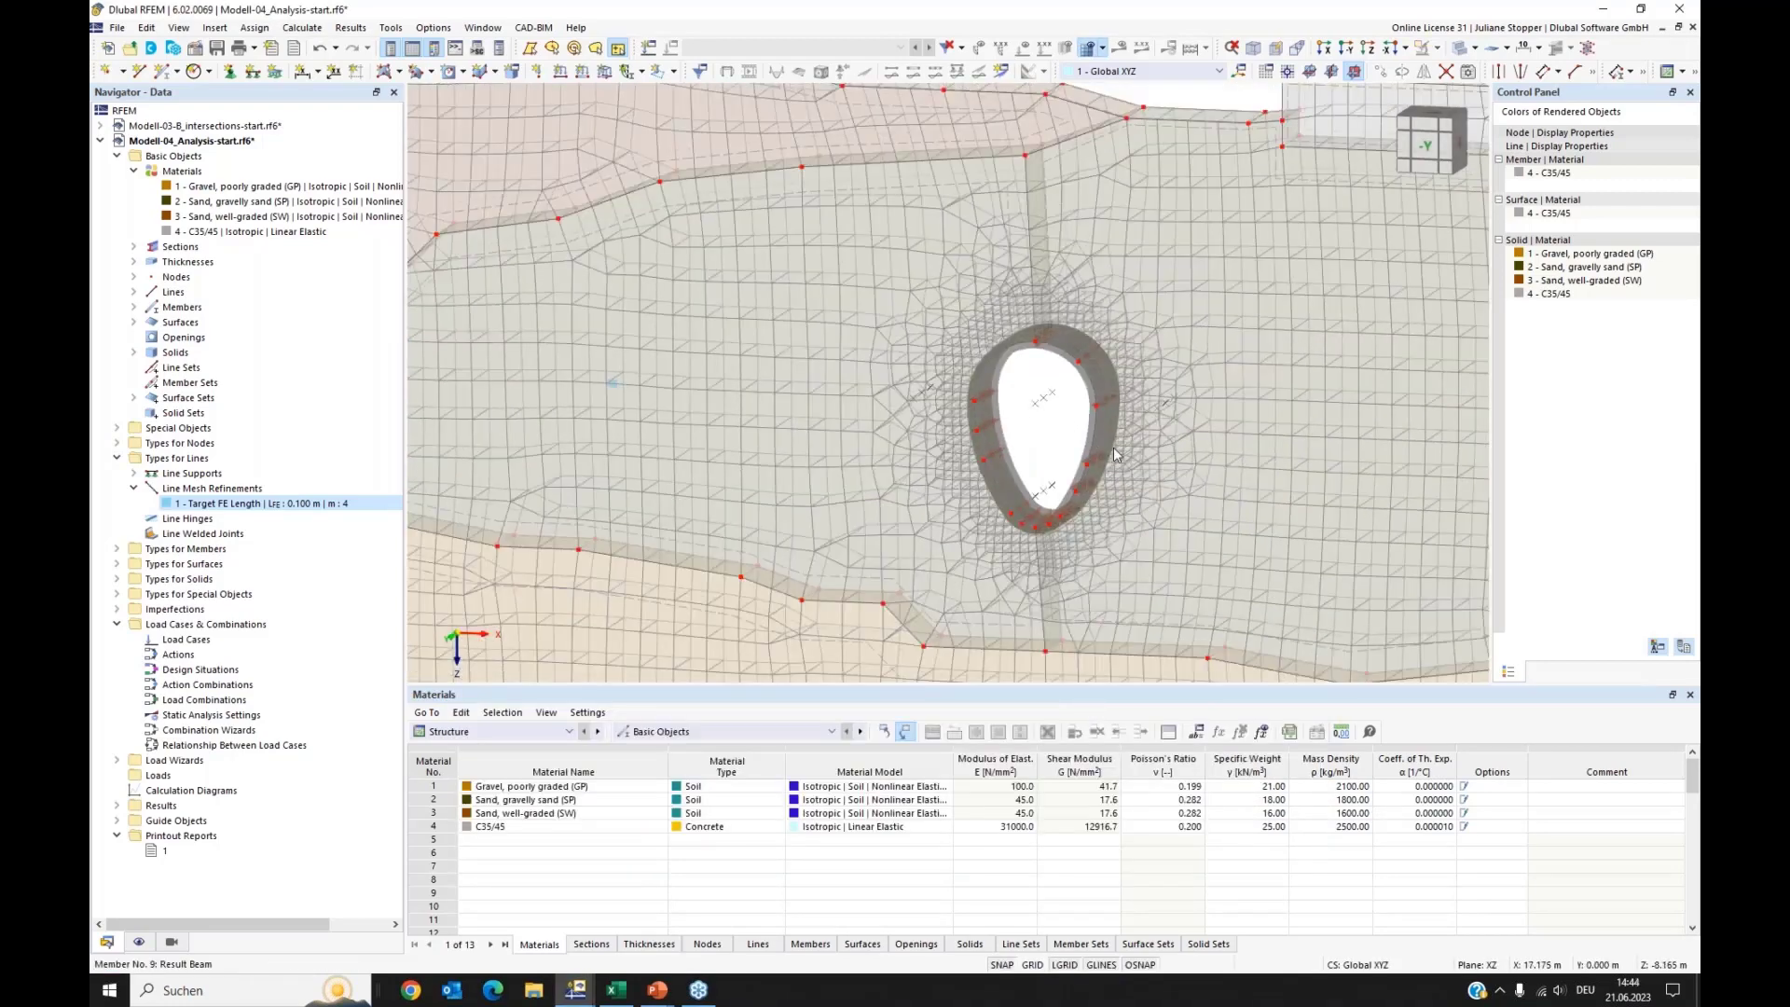
scroll(1127, 436, "down", 4)
middle_click_drag(1181, 449, 1026, 273, "ctrl")
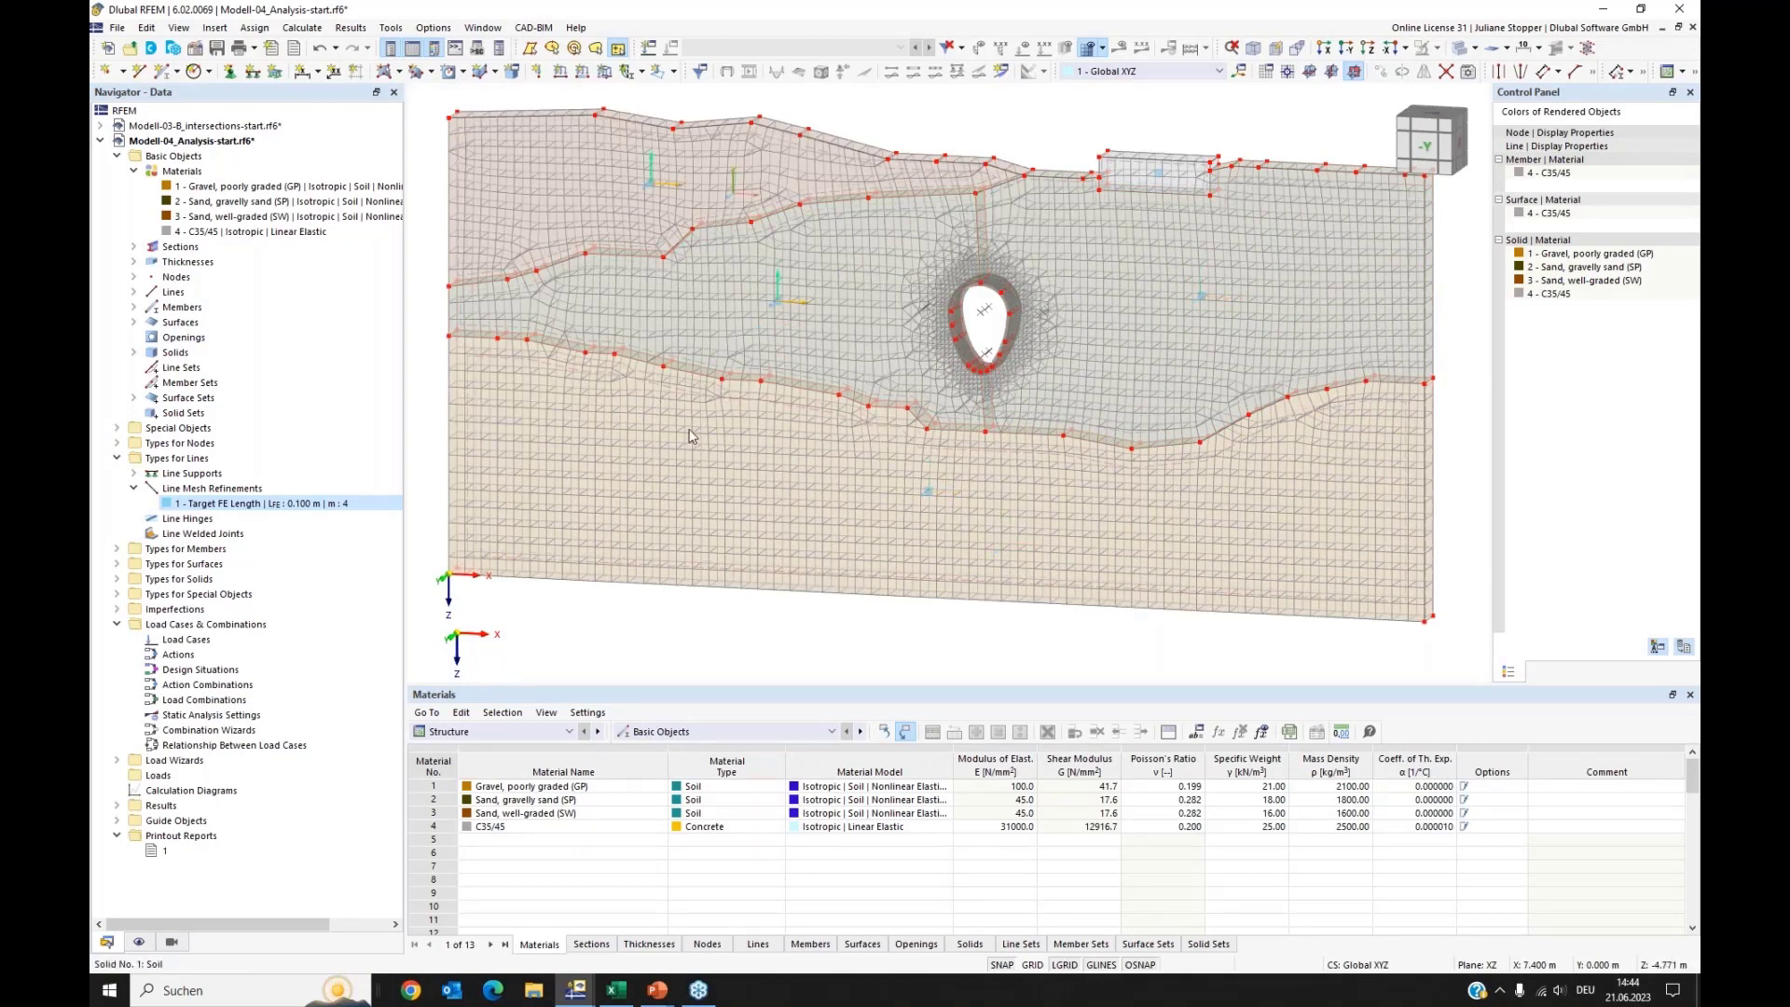
left_click(134, 170)
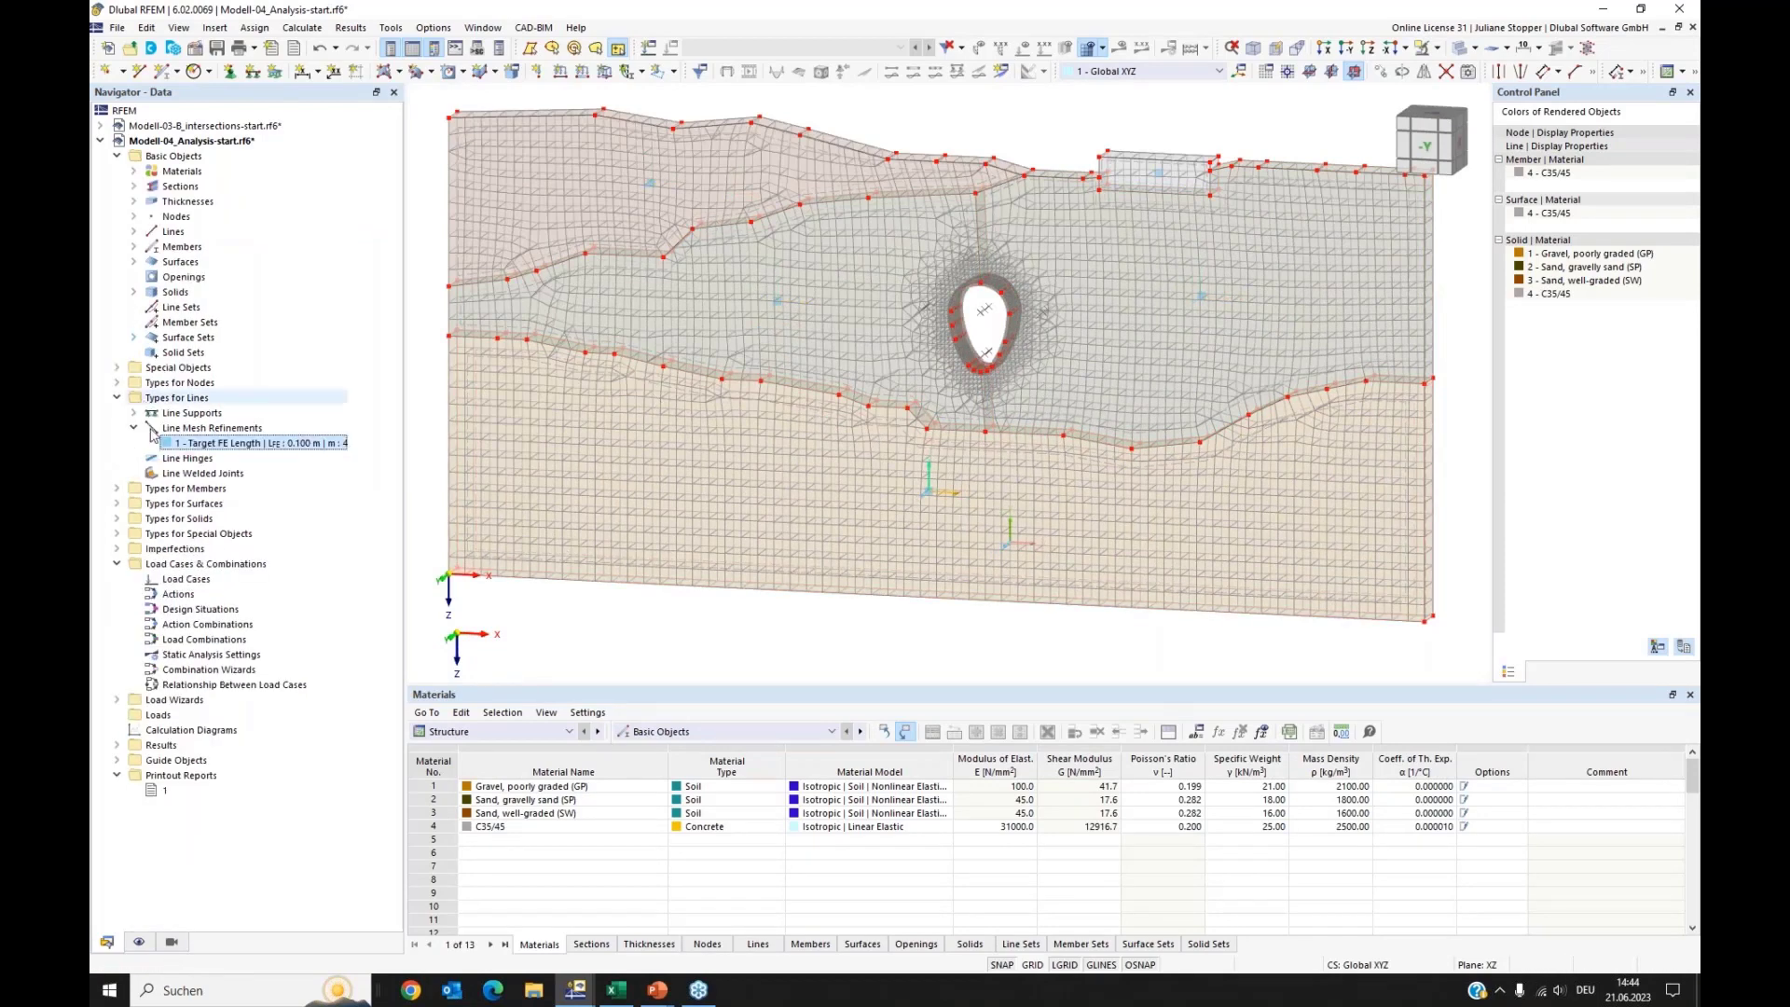
left_click(117, 398)
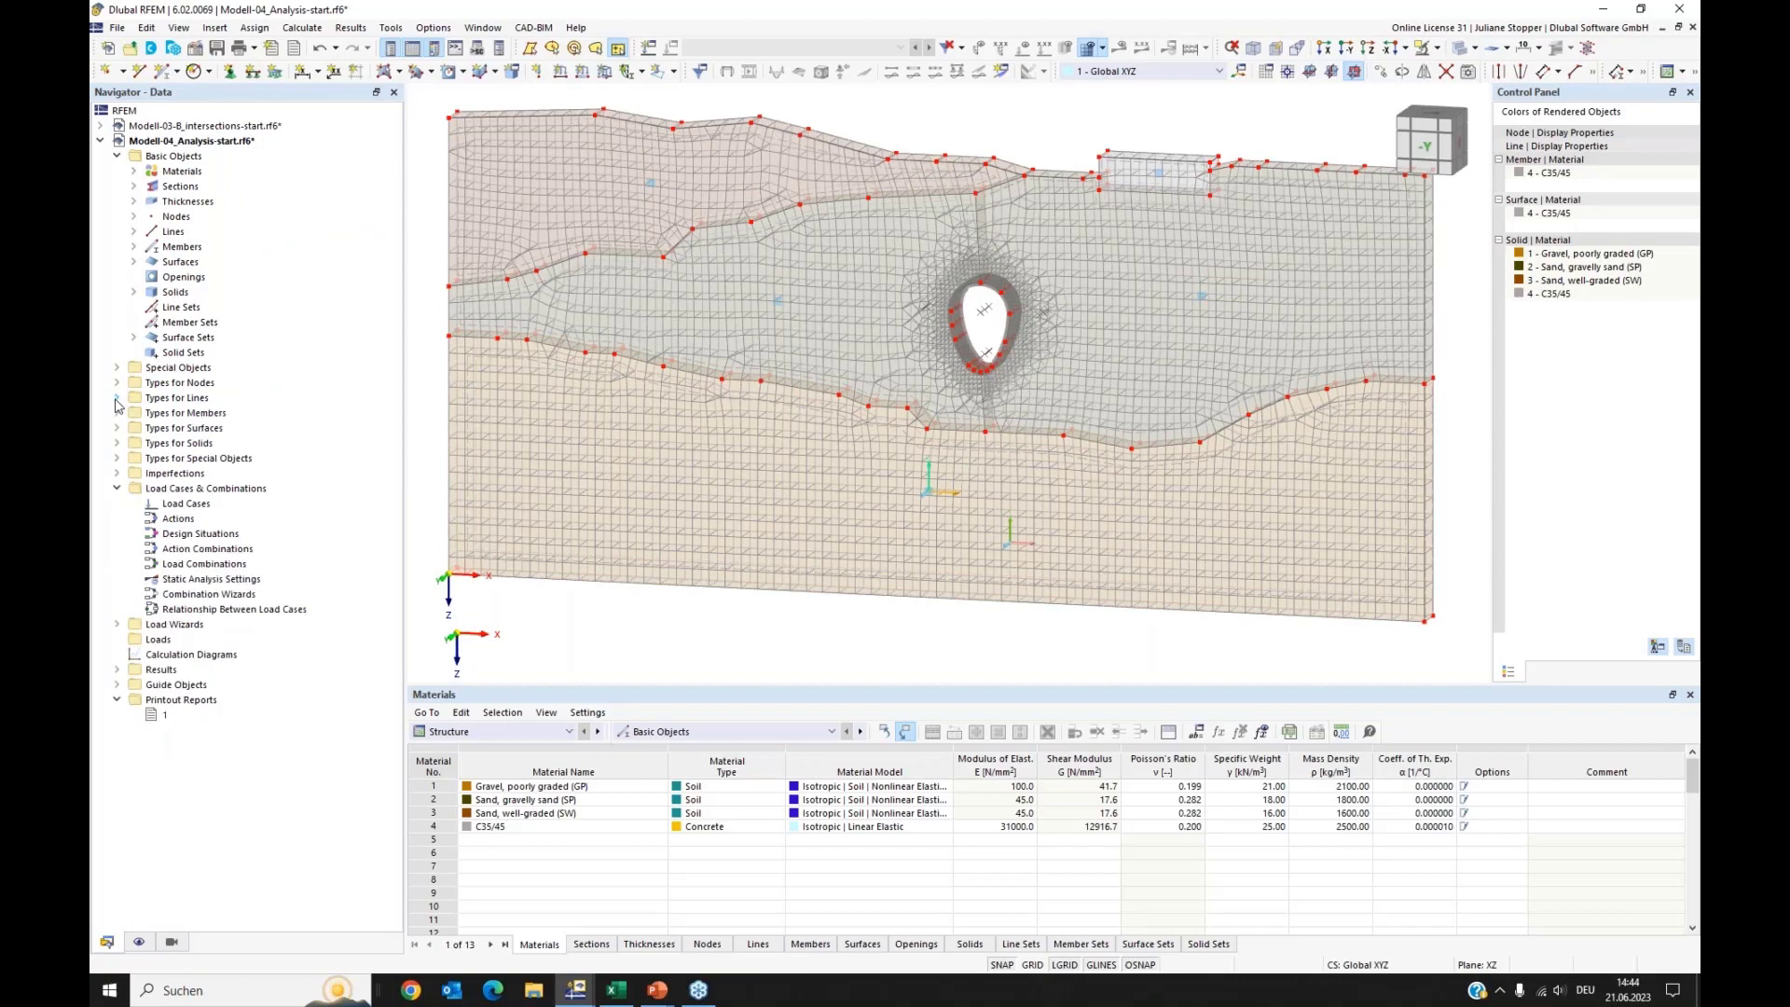
right_click(174, 508)
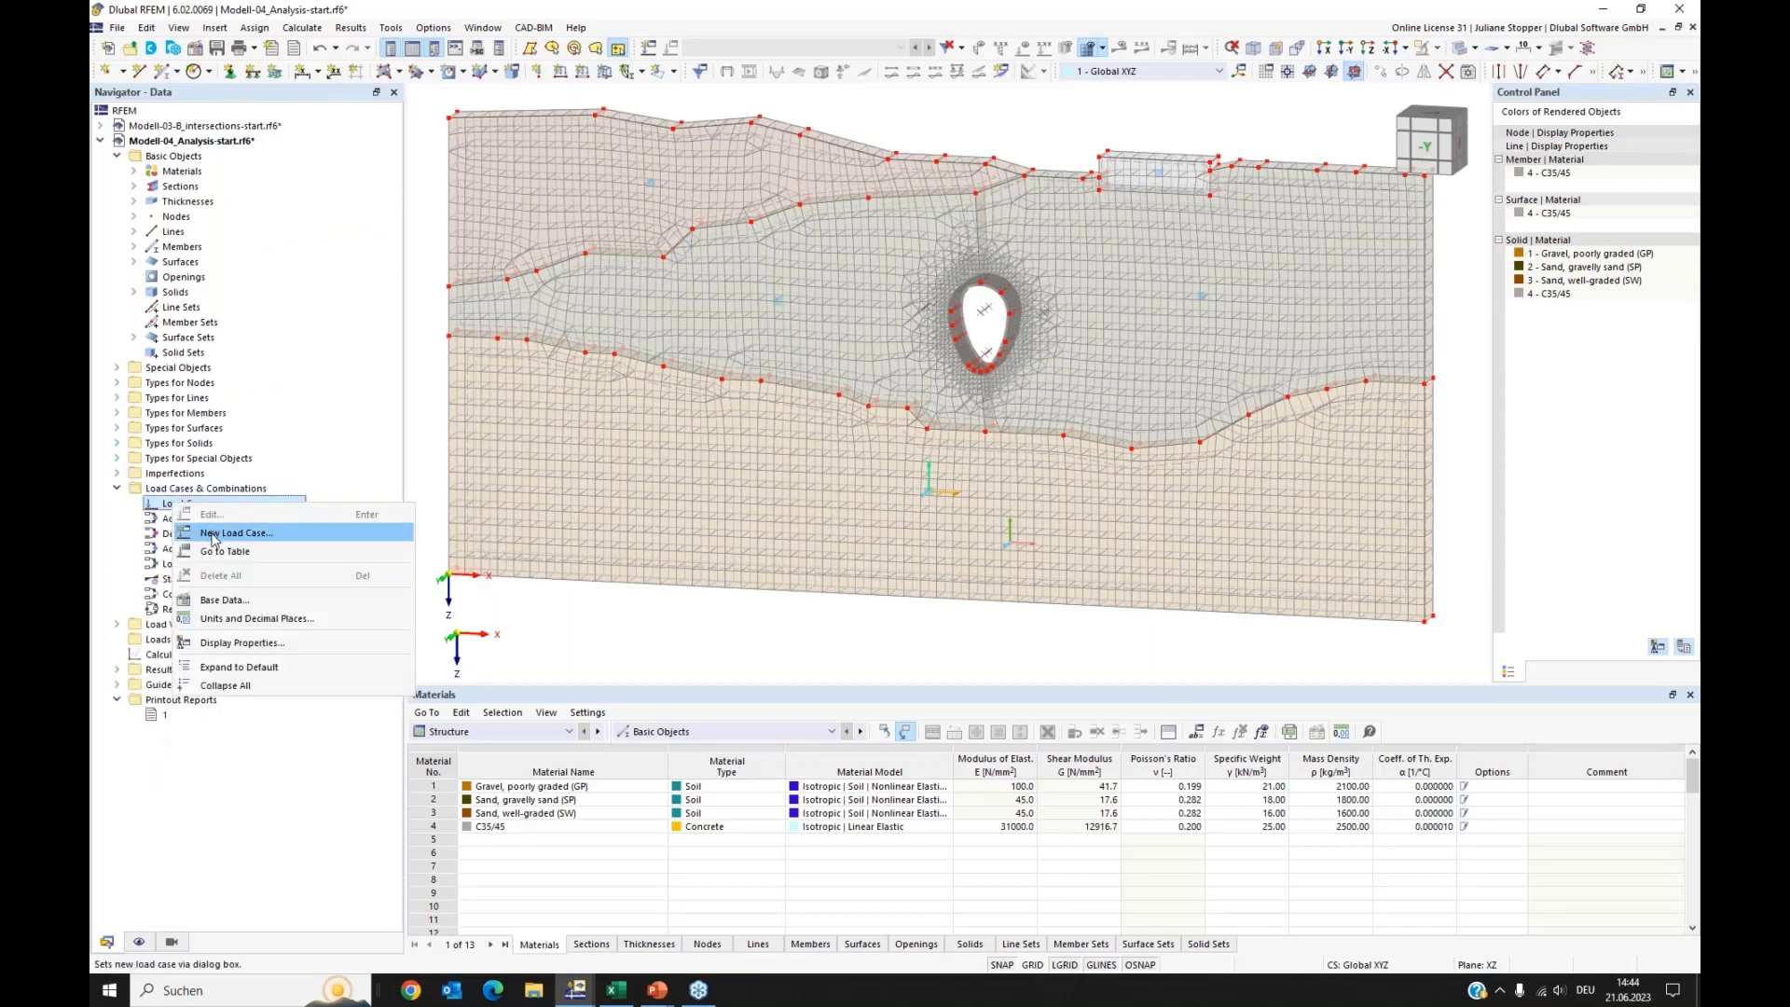
left_click(214, 533)
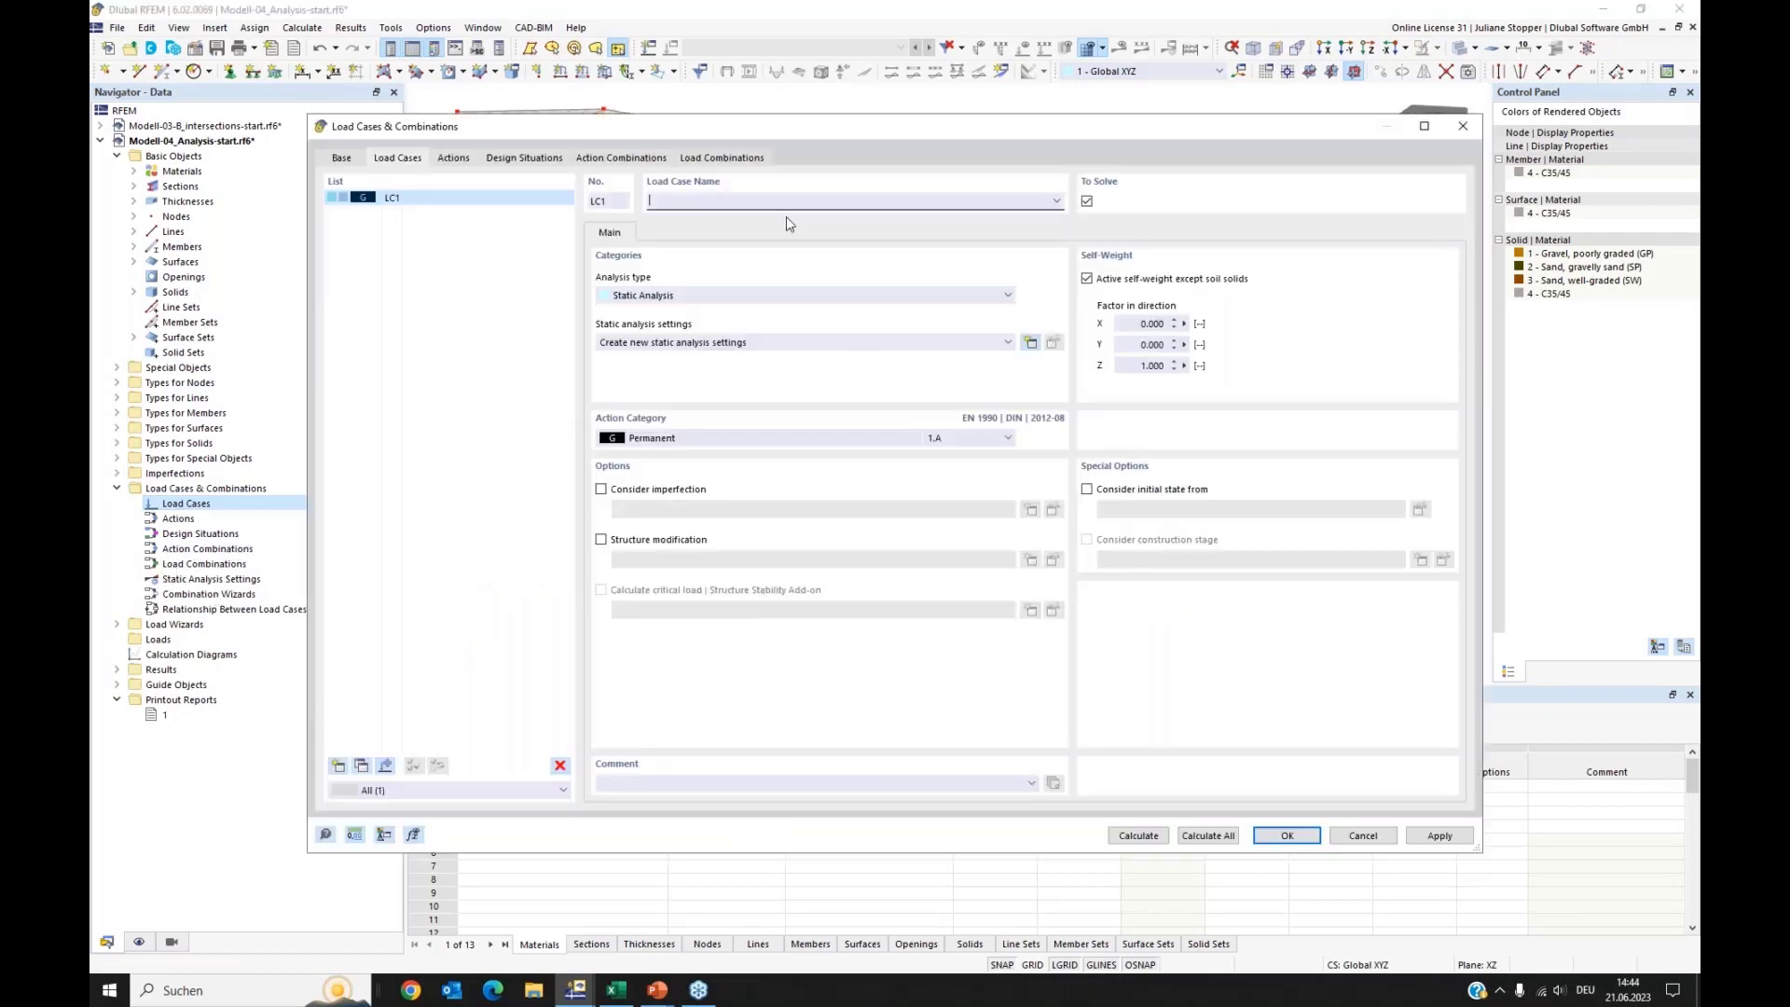
left_click_drag(725, 132, 858, 118)
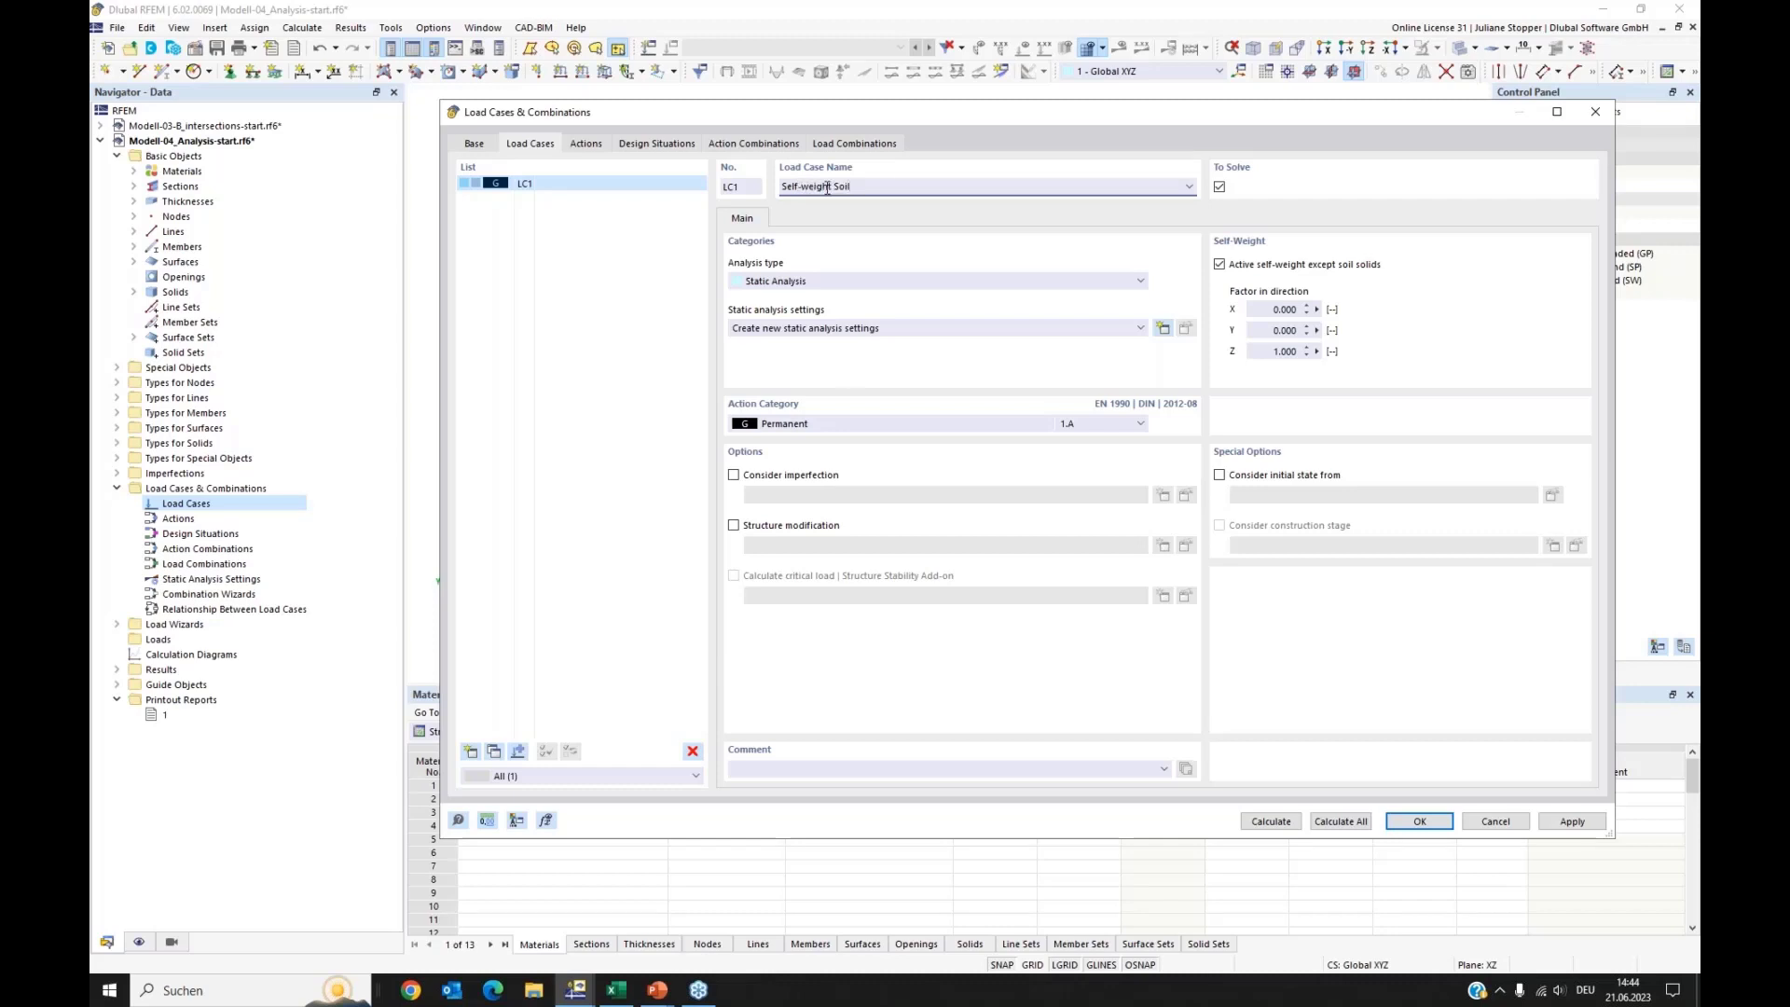
Step: Set the soil self-weight load case's action category to Permanent/Soil
left_click(836, 428)
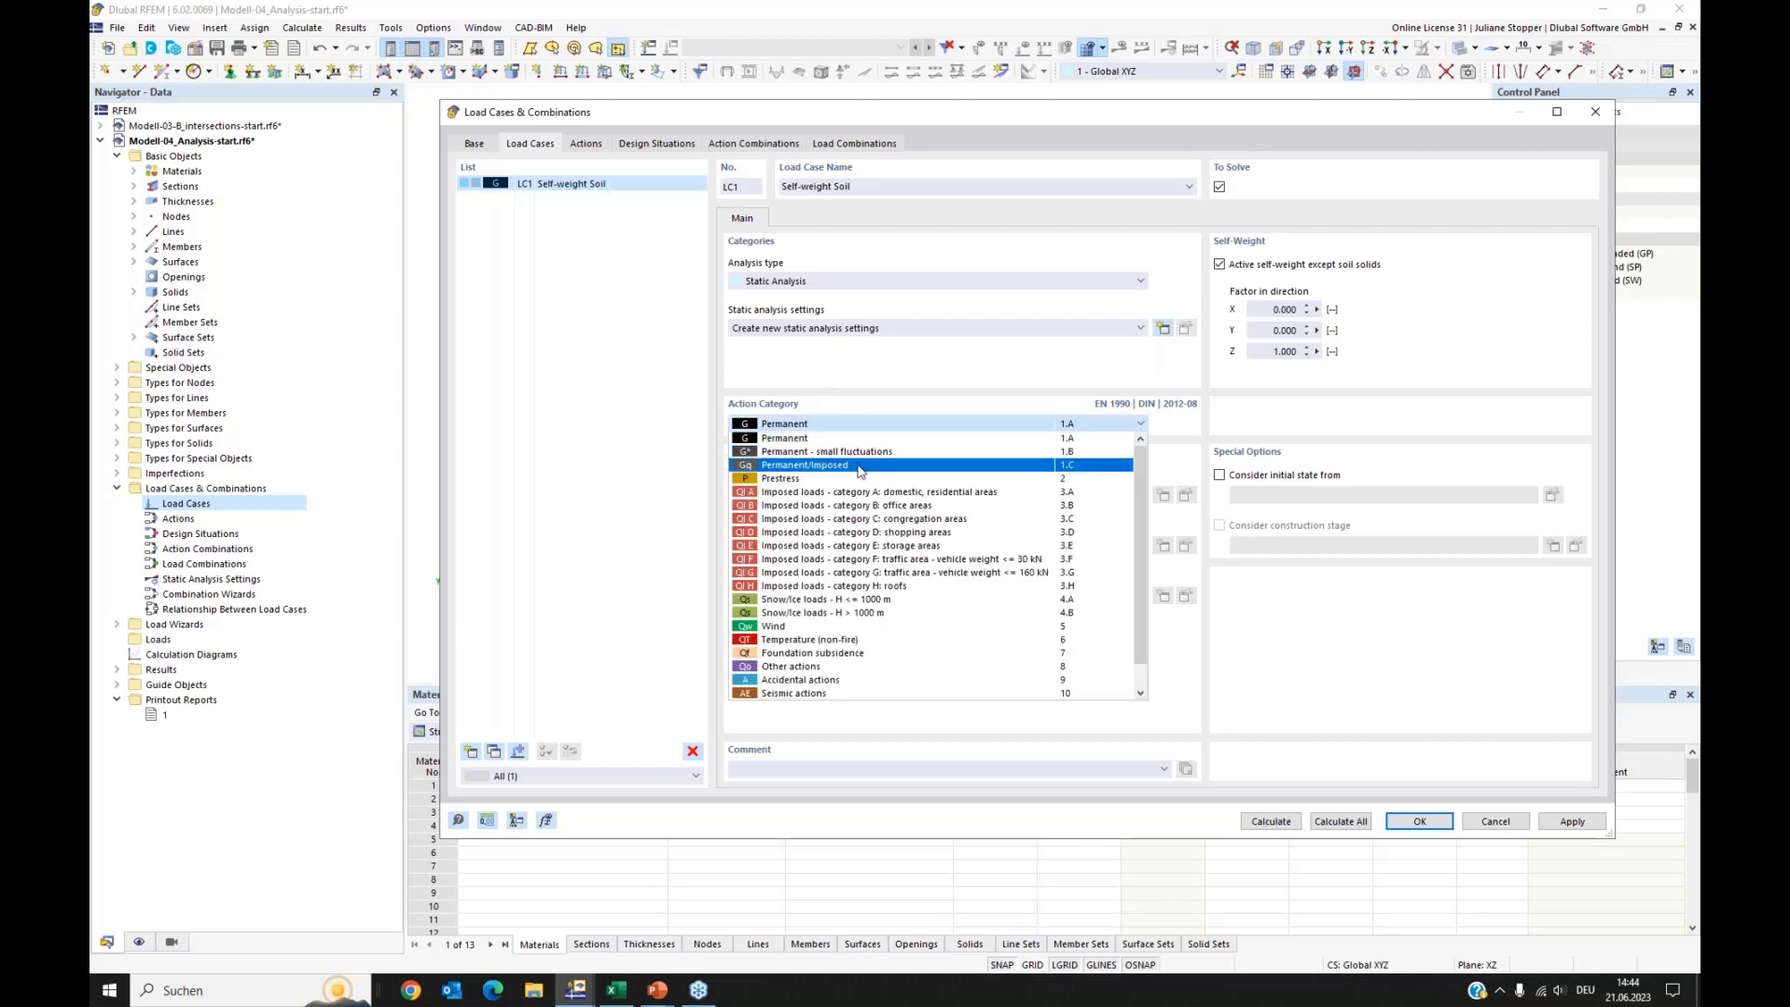
scroll(802, 494, "down", 1)
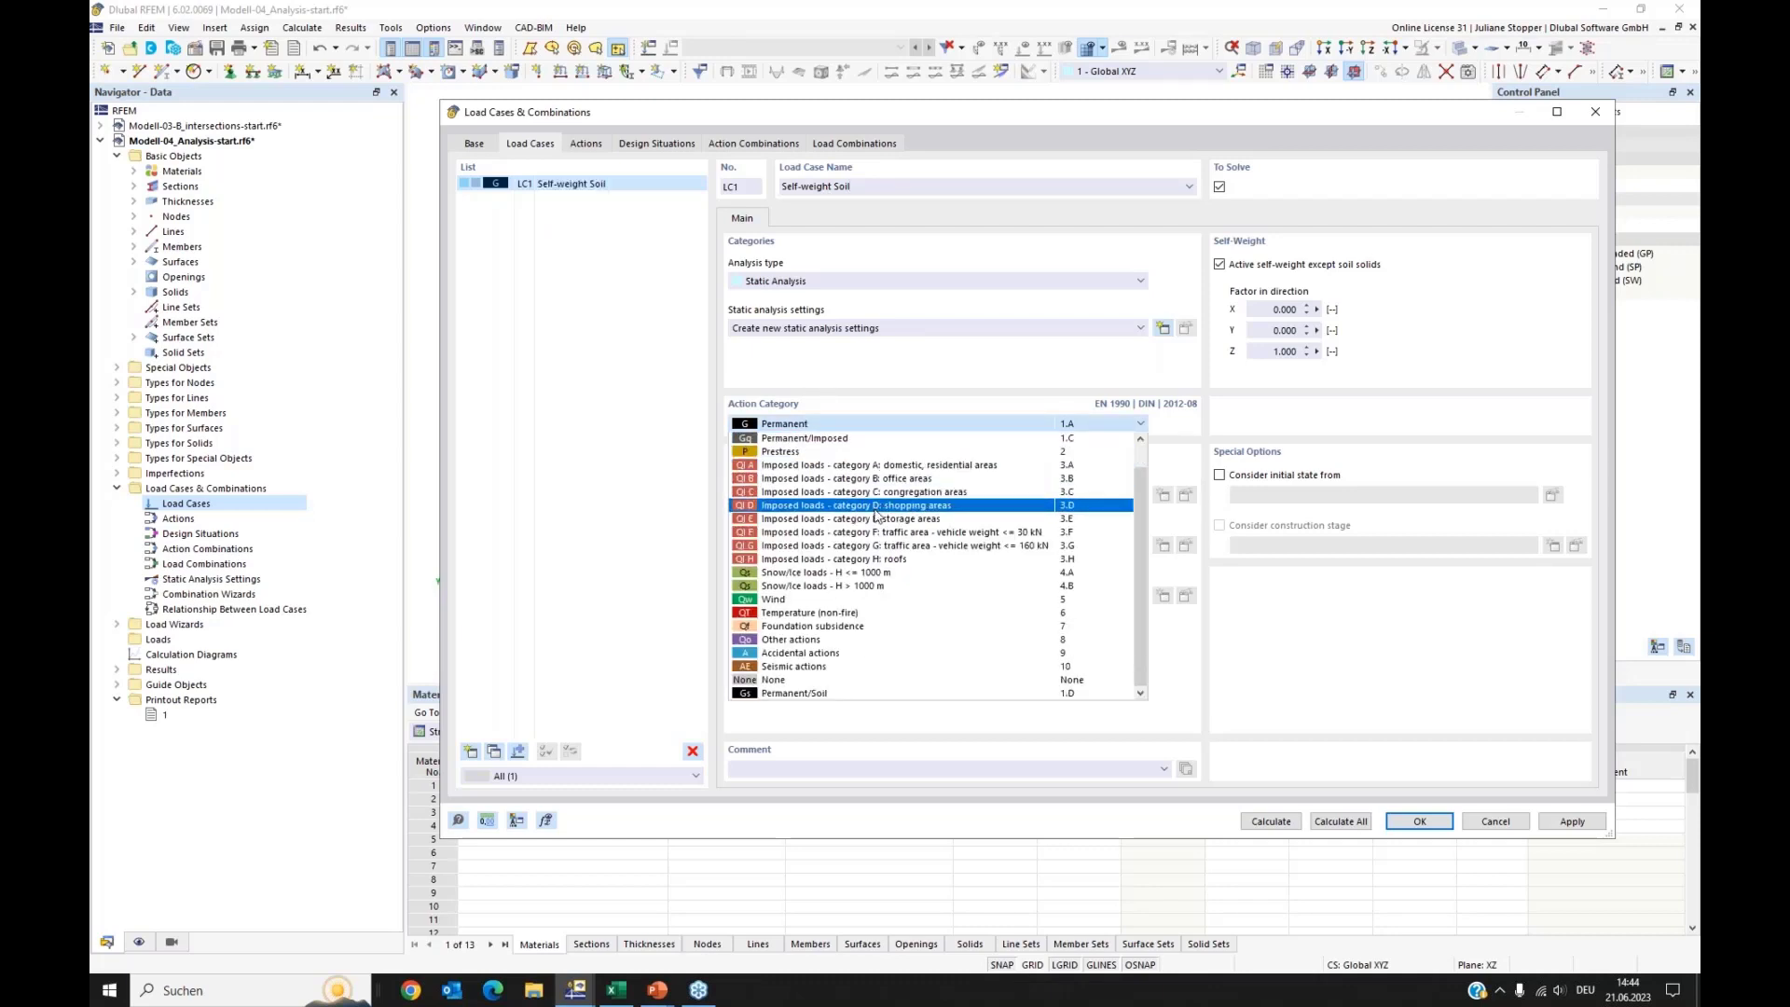
left_click(804, 694)
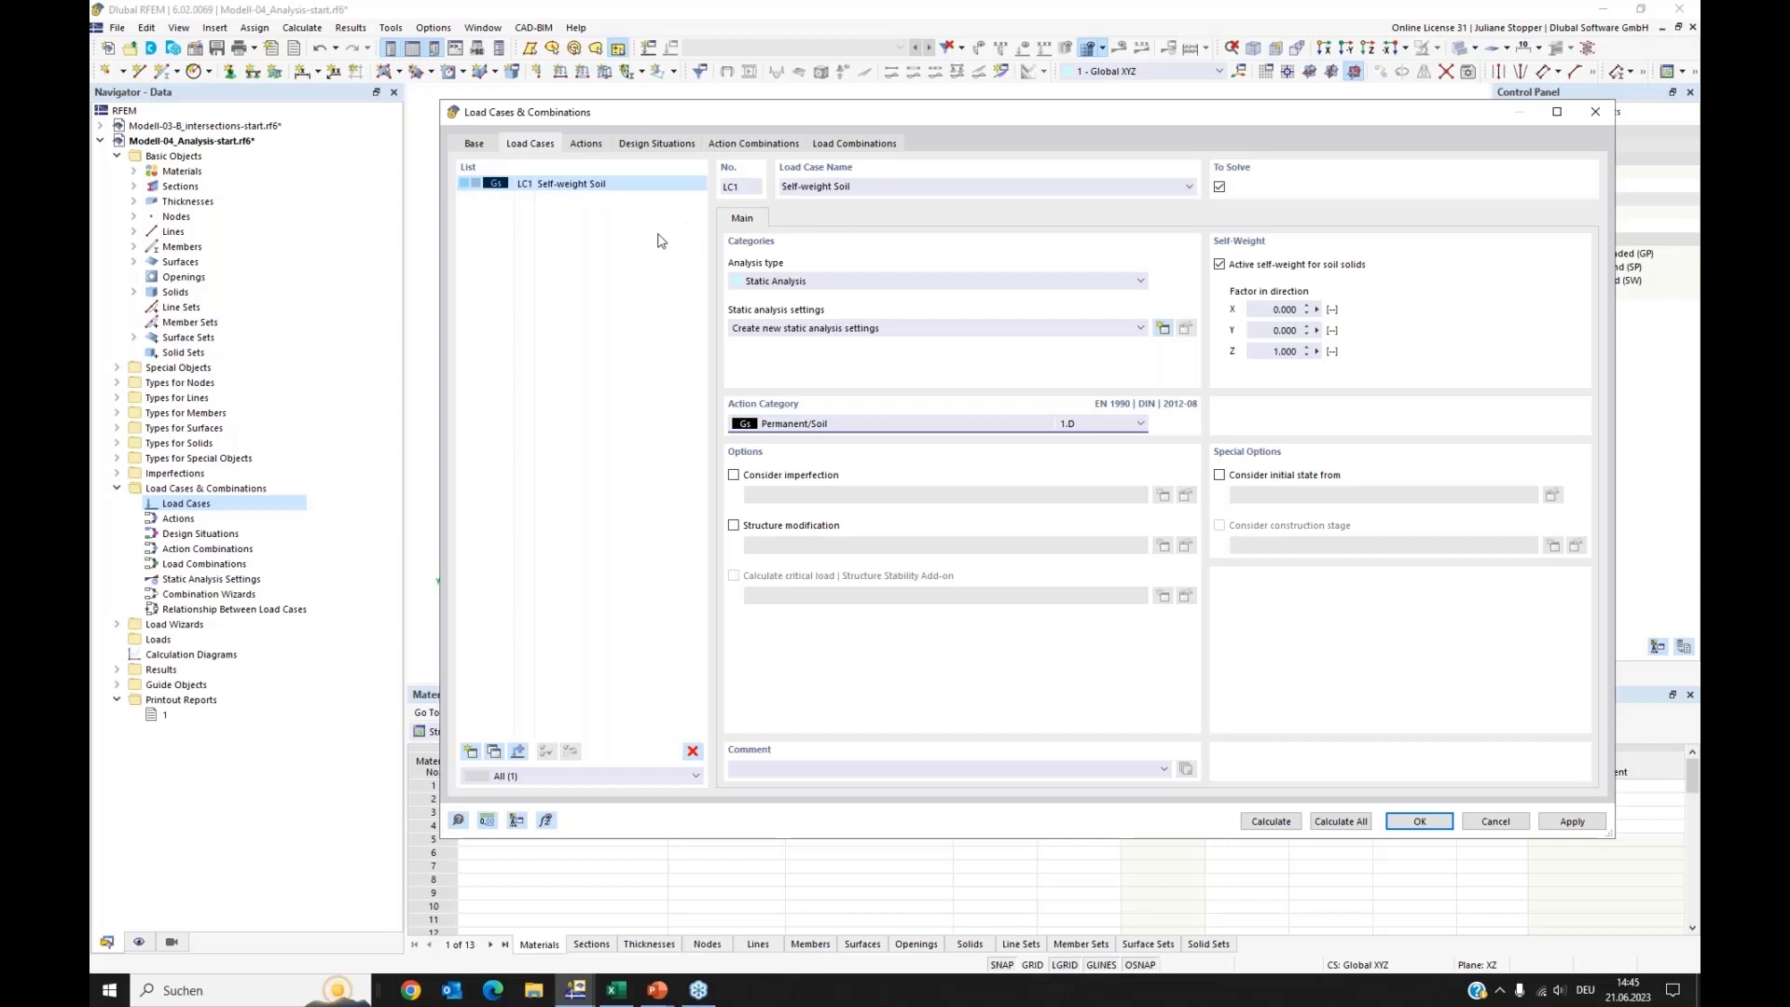
left_click(616, 264)
left_click(471, 752)
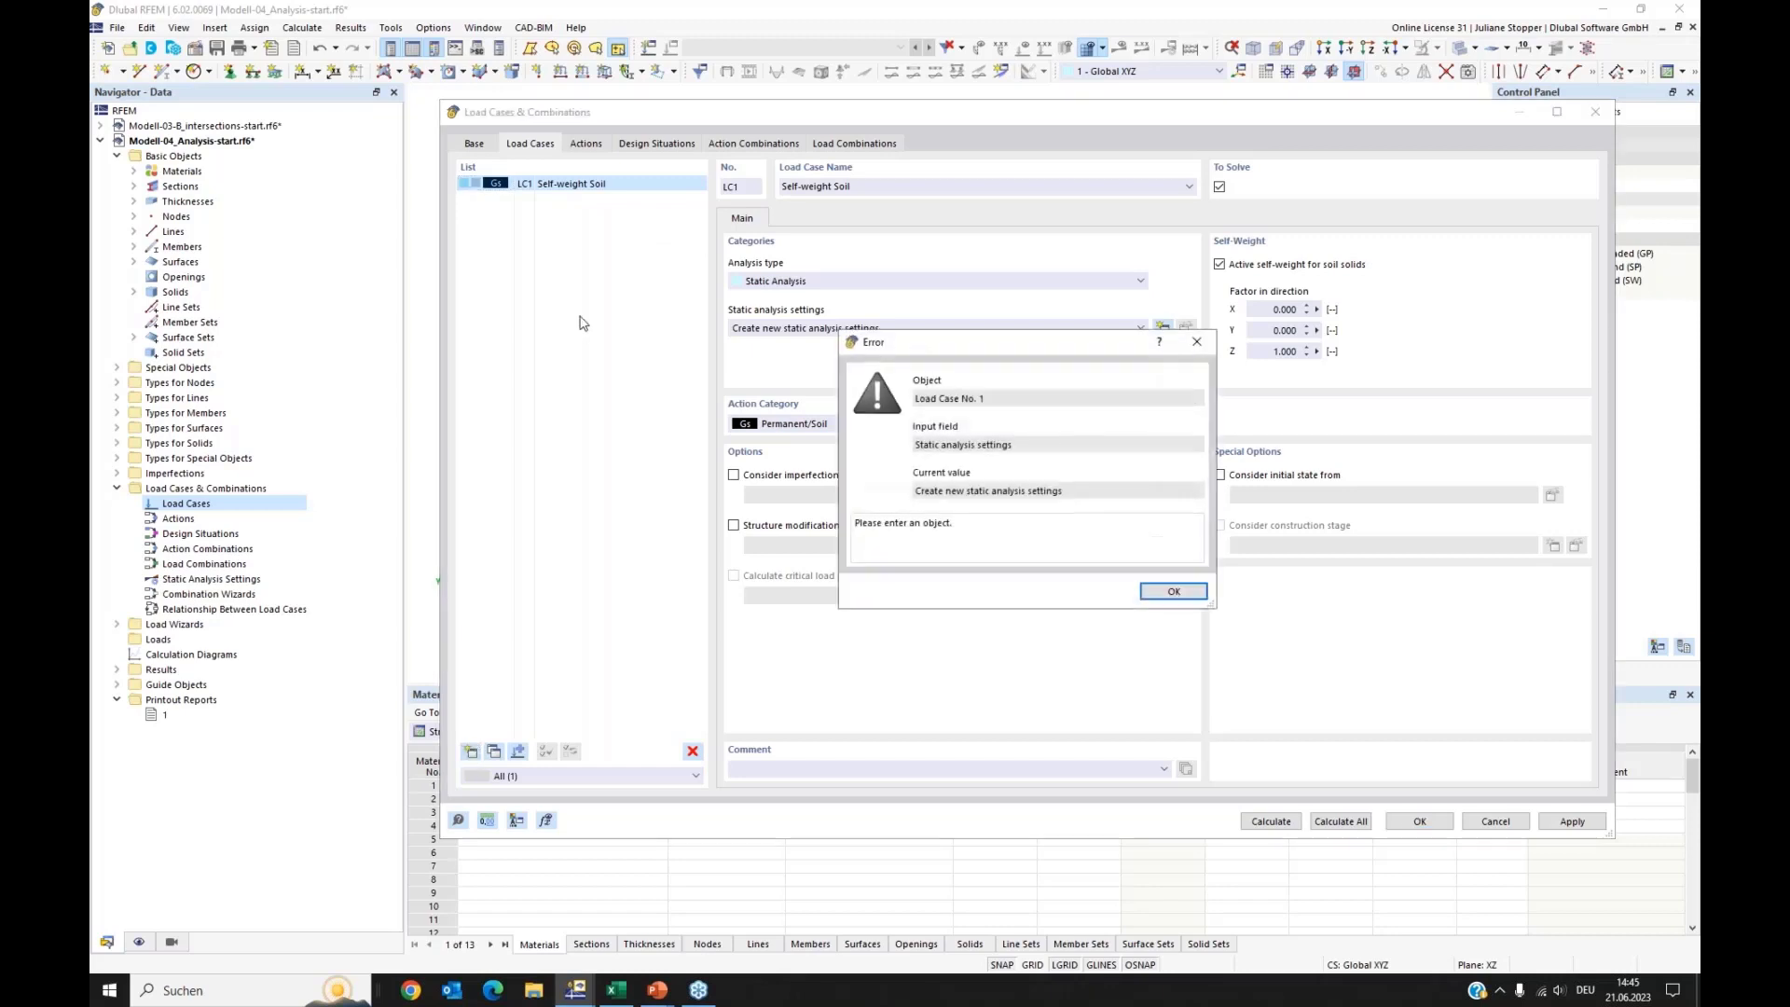
left_click(1172, 592)
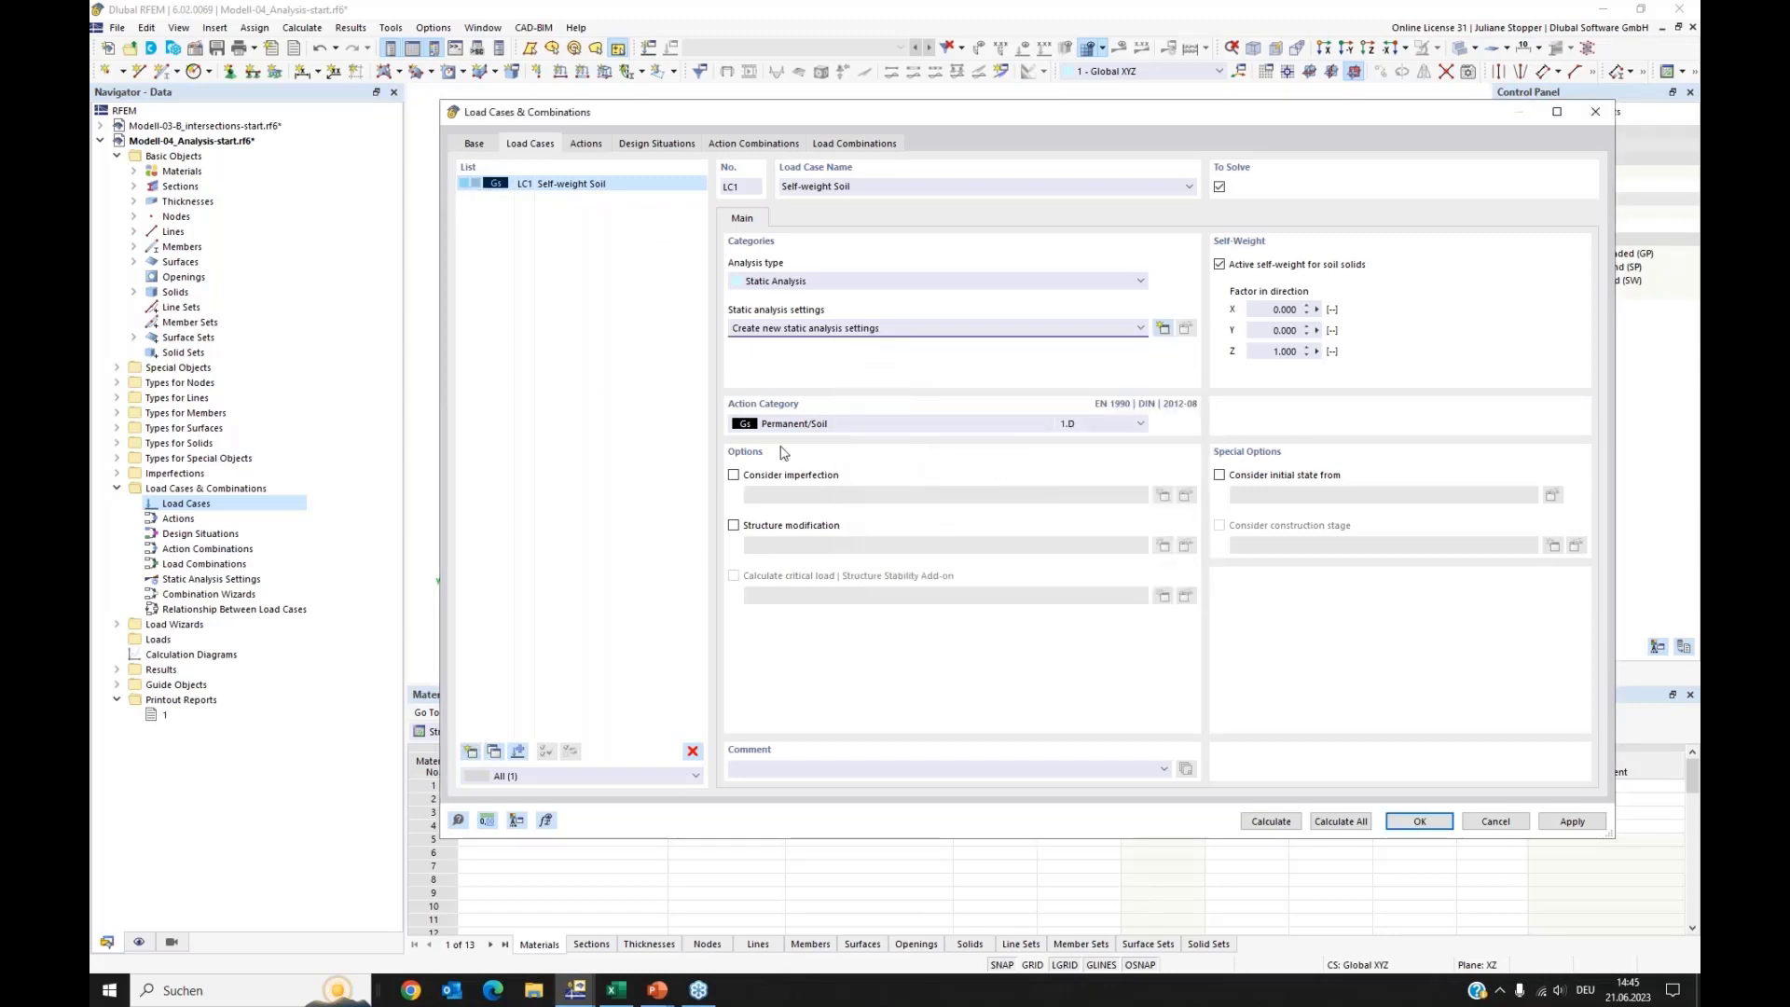
Step: Create geometrically linear Newton-Raphson static analysis settings, adjusting the number of load increments, and apply them to the soil self-weight load case
left_click(1163, 330)
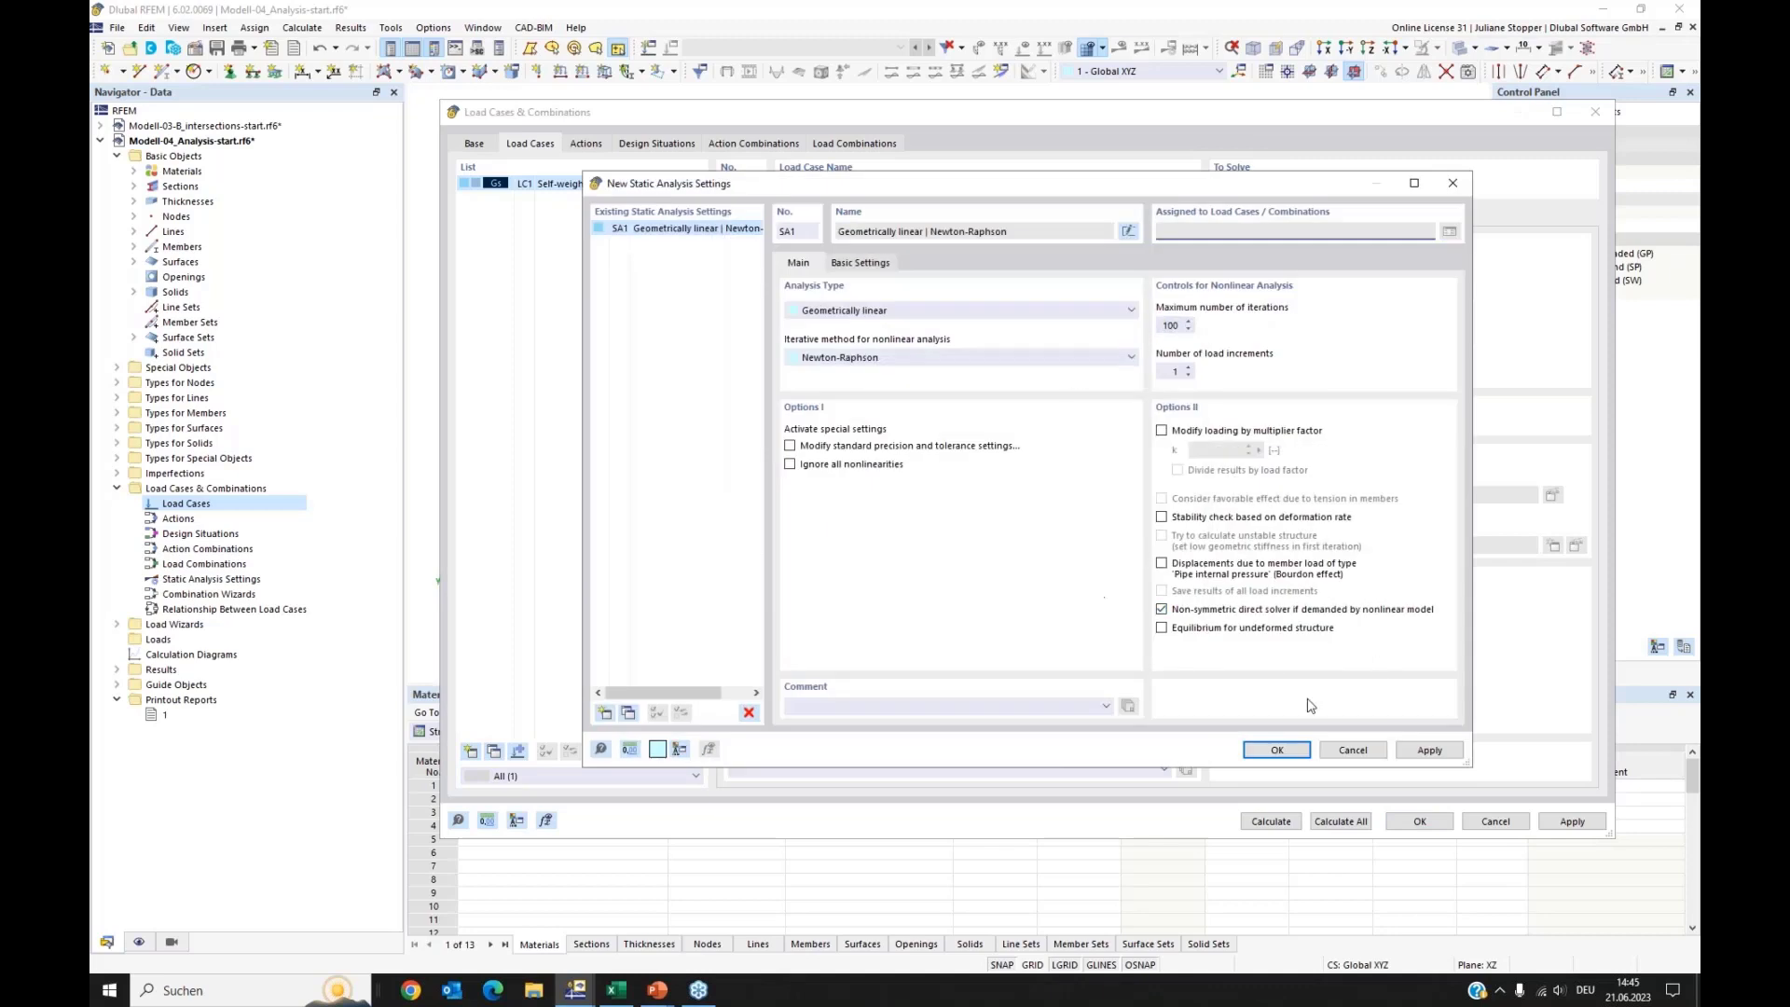
left_click(1191, 372)
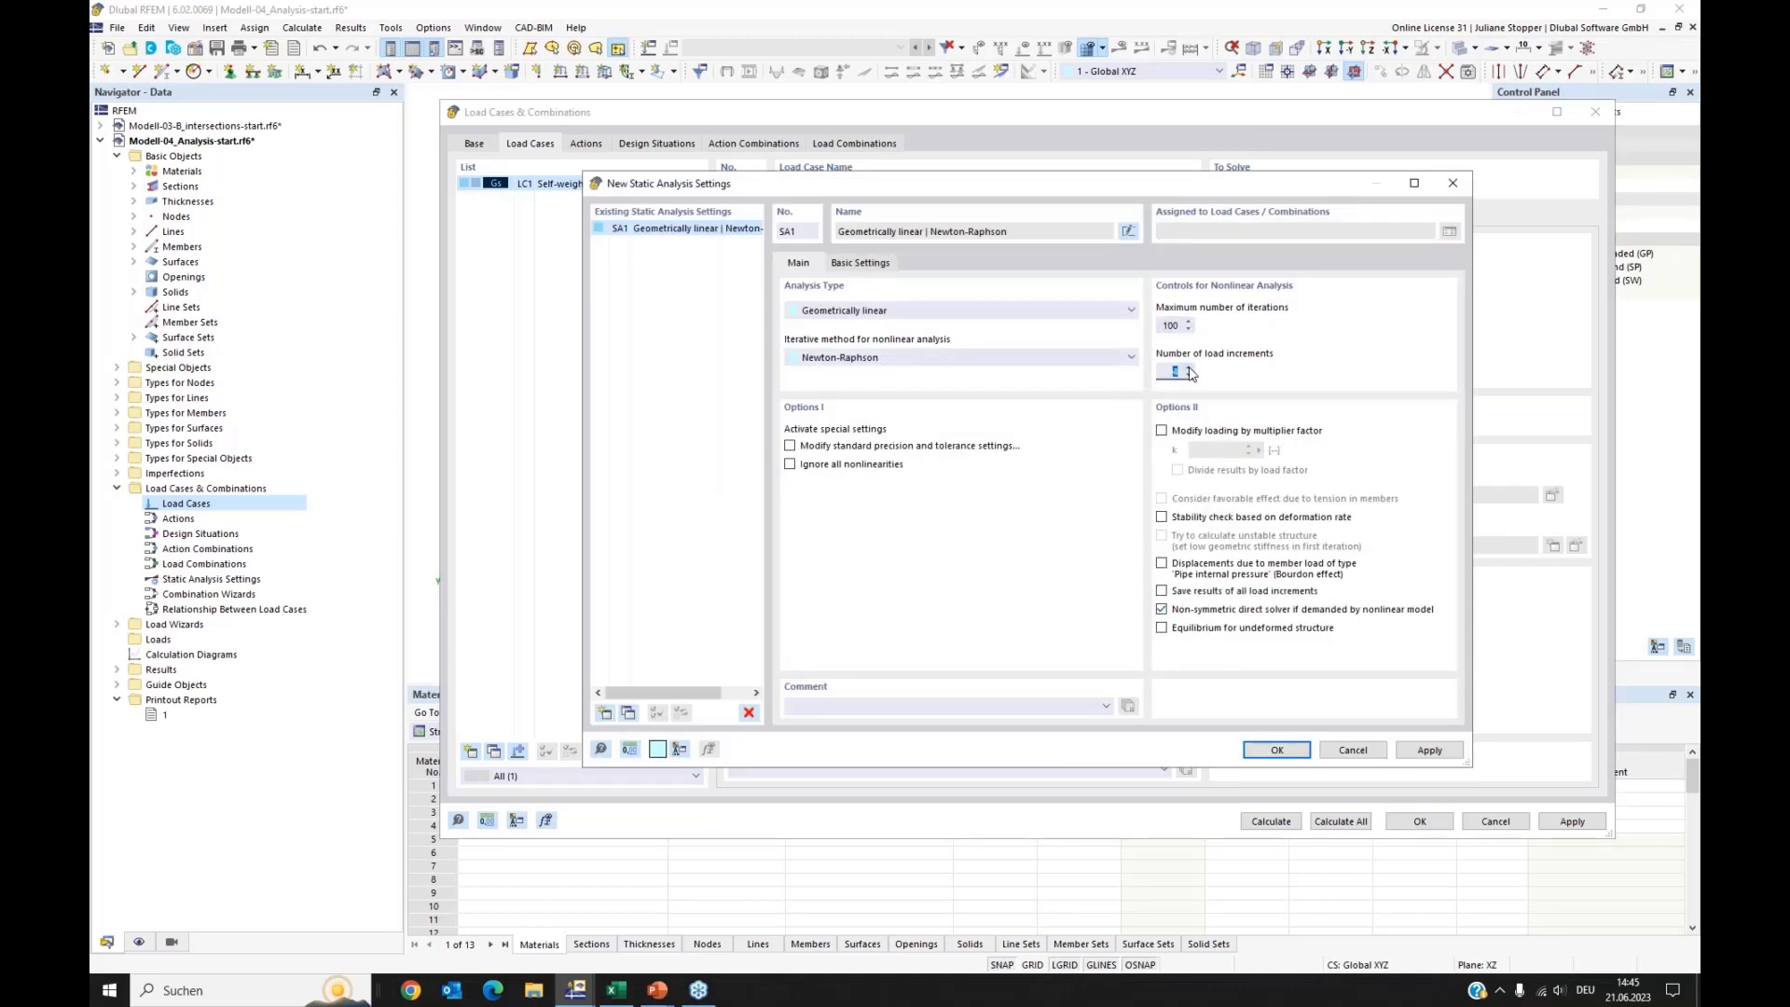
left_click(1277, 751)
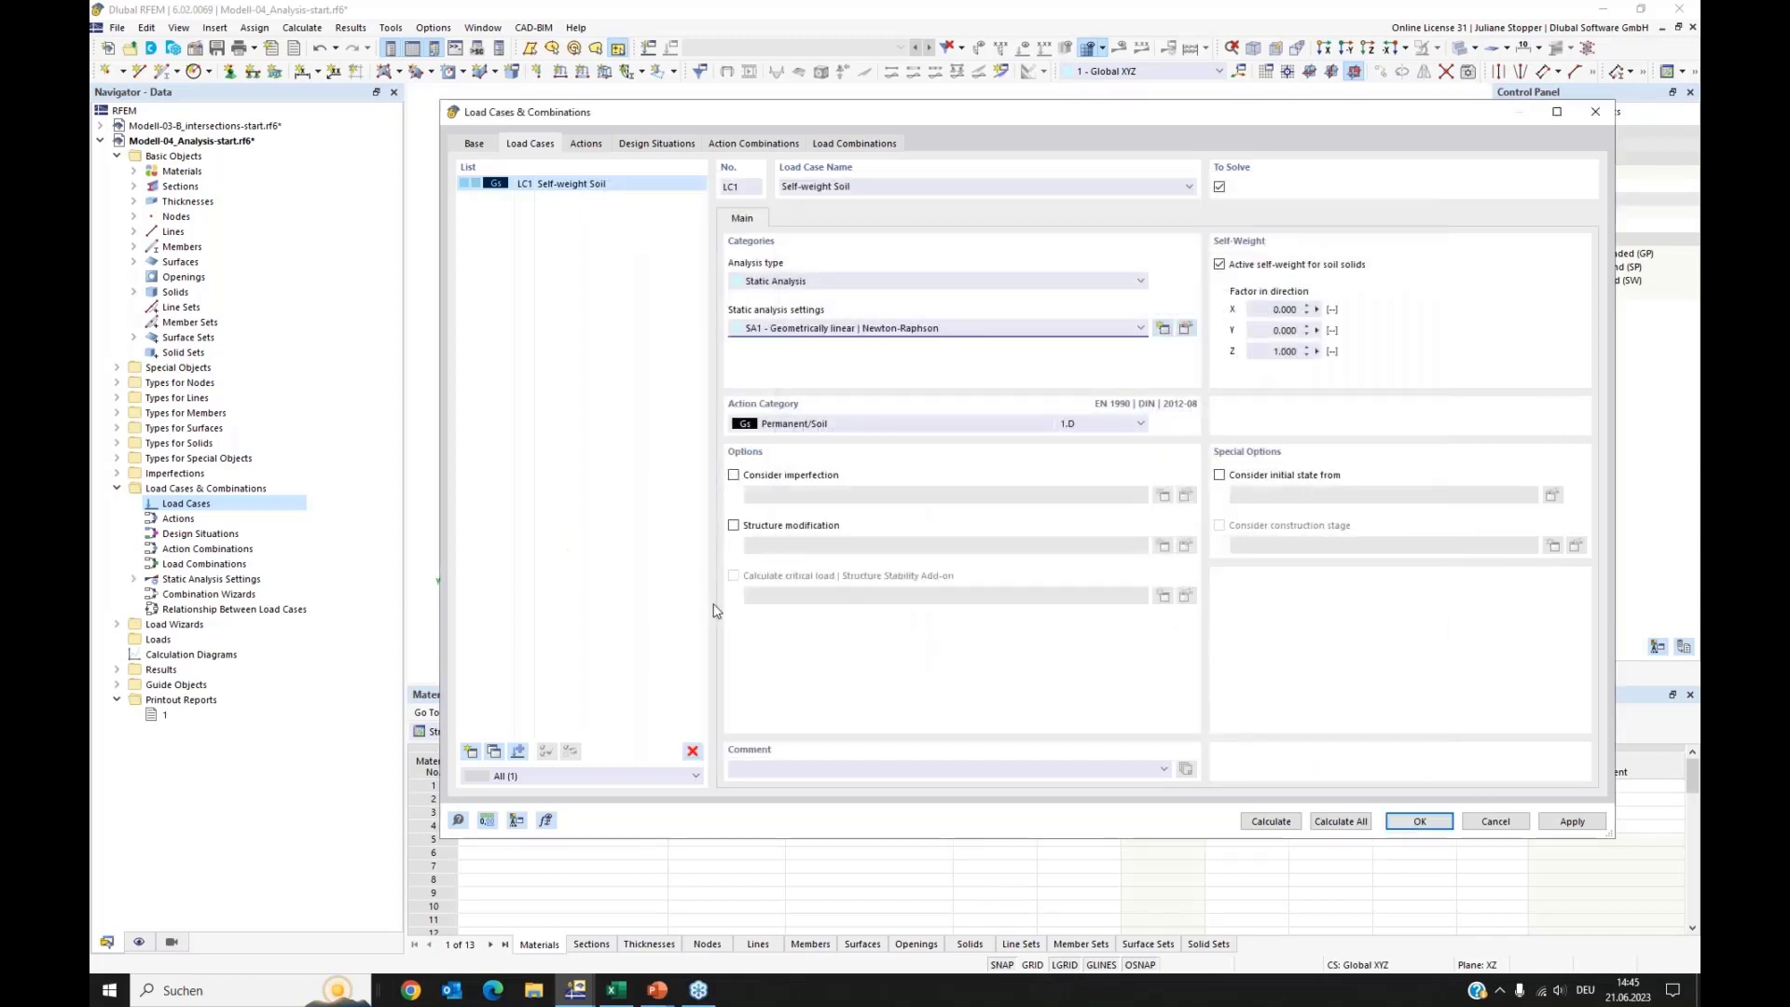
left_click(1572, 822)
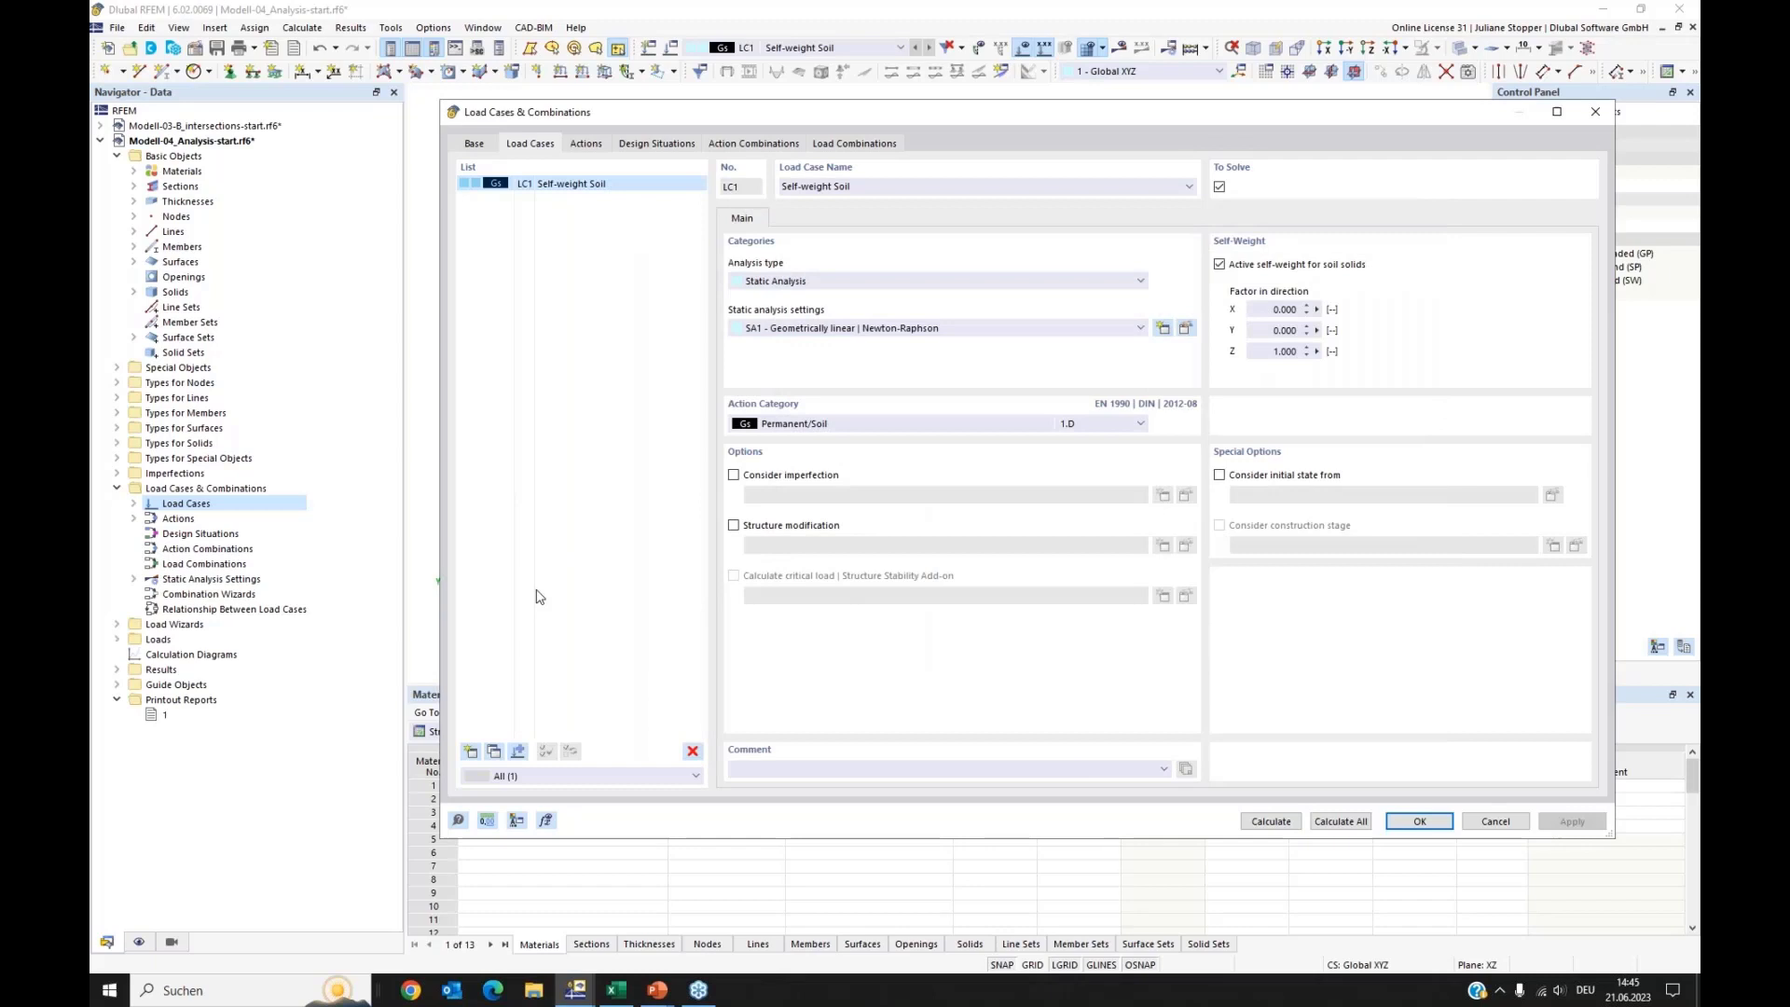
Step: Add the load case "Self-weight Structure" with action category Permanent and active self-weight except soil solids, and apply it
left_click(472, 752)
left_click(836, 428)
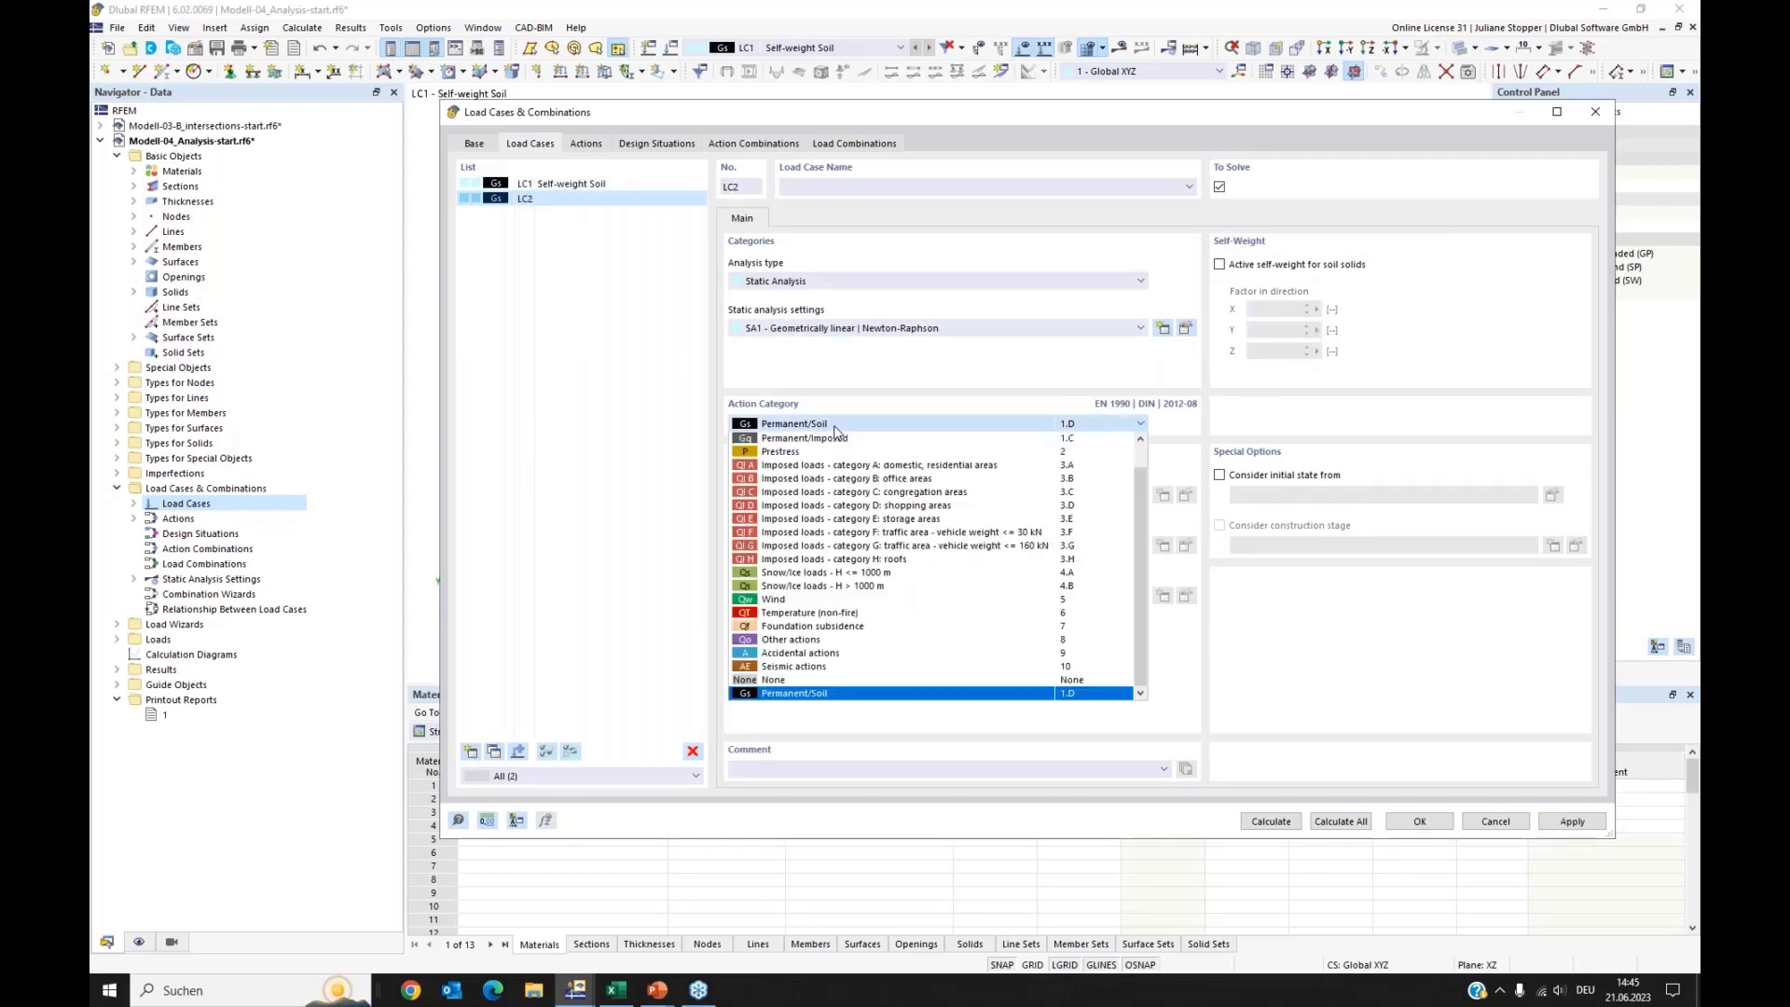
scroll(811, 550, "up", 1)
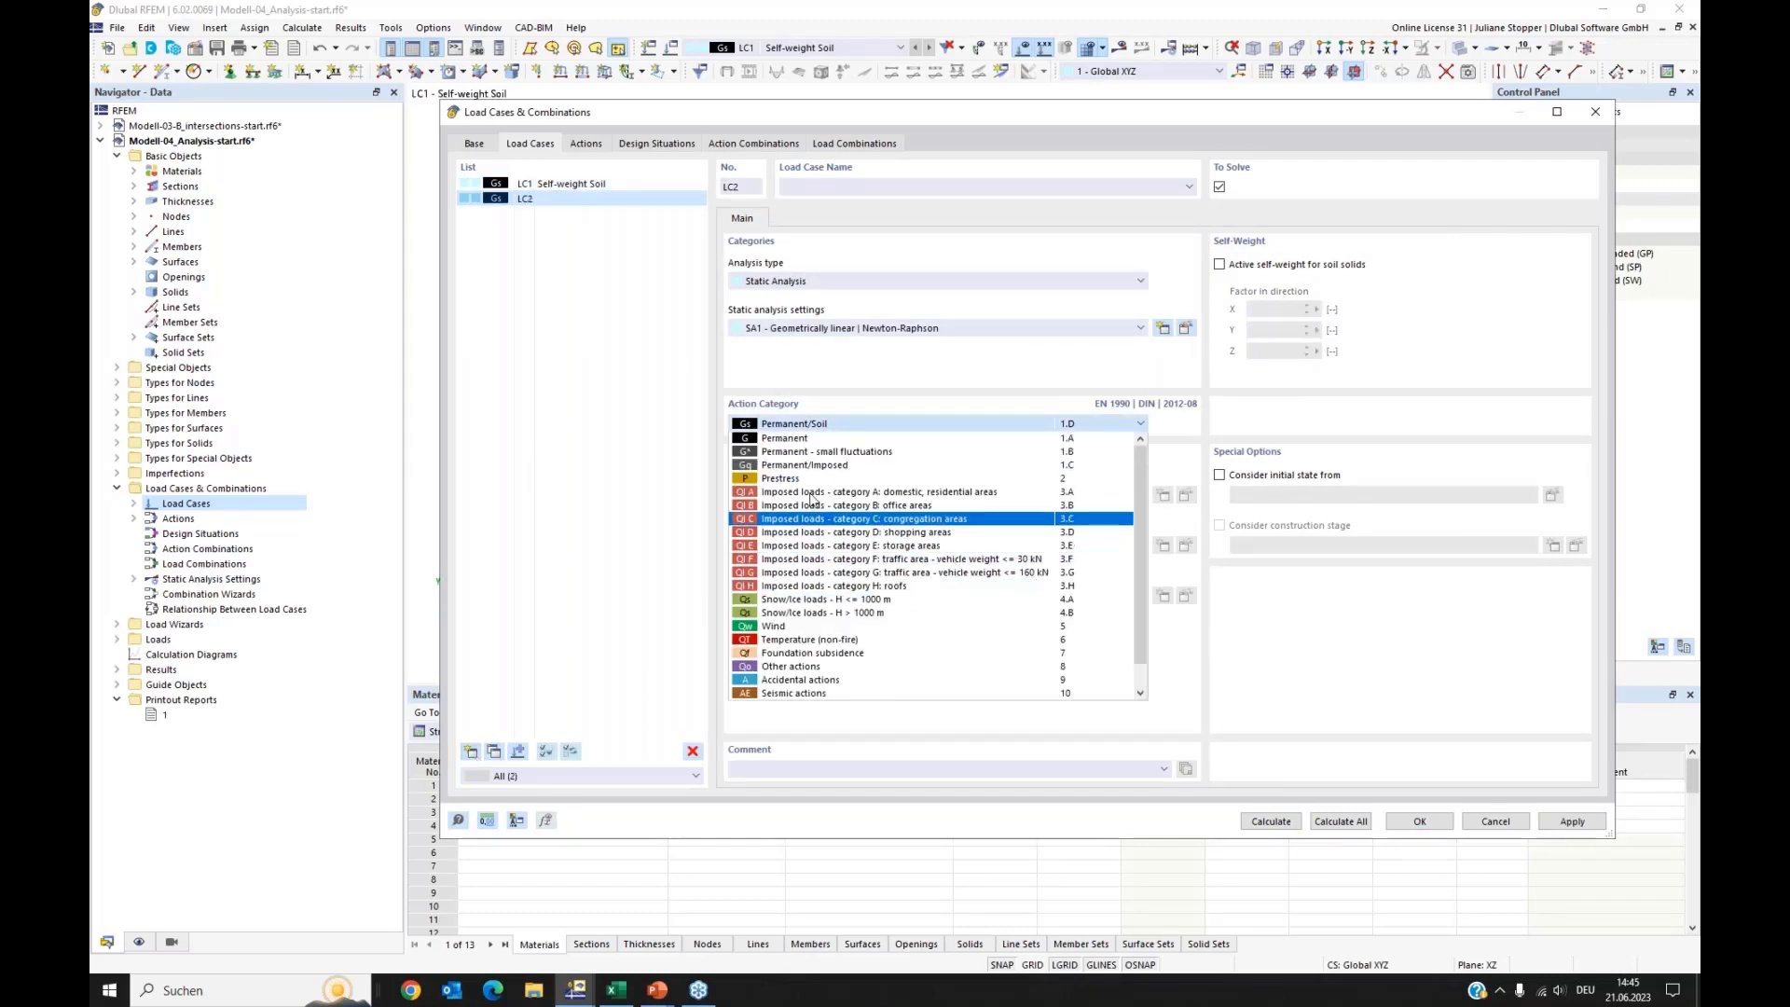
left_click(798, 440)
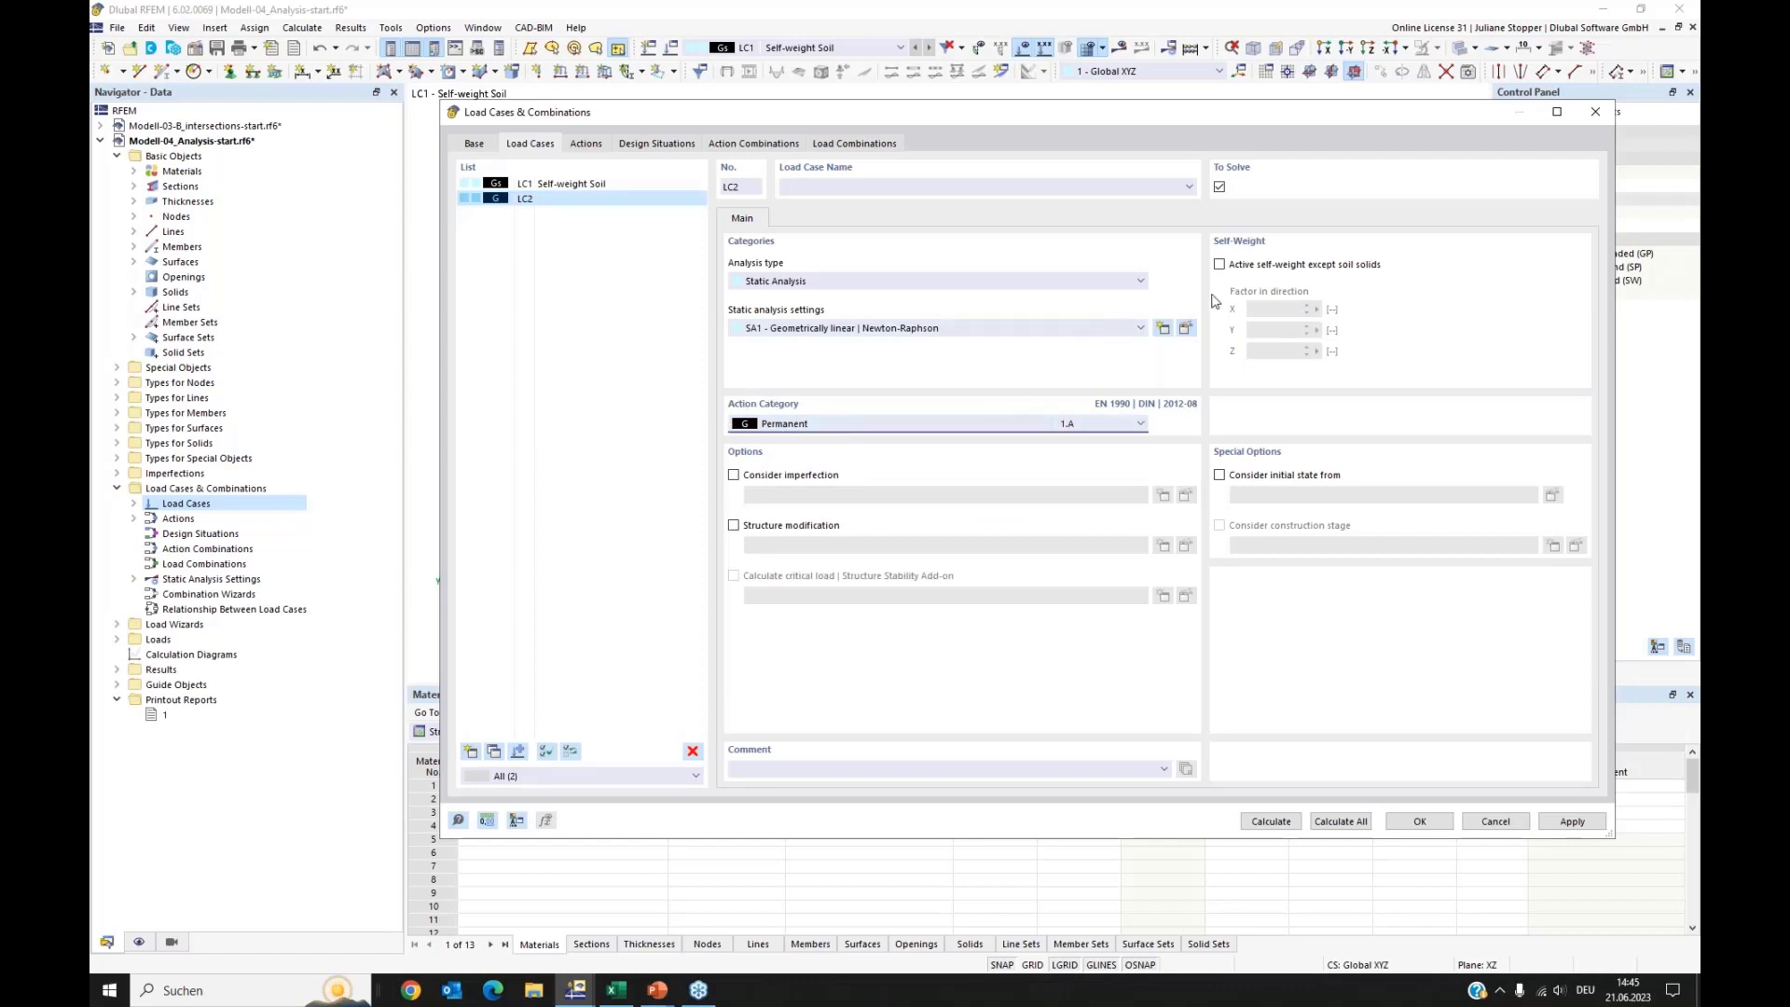
left_click(1219, 265)
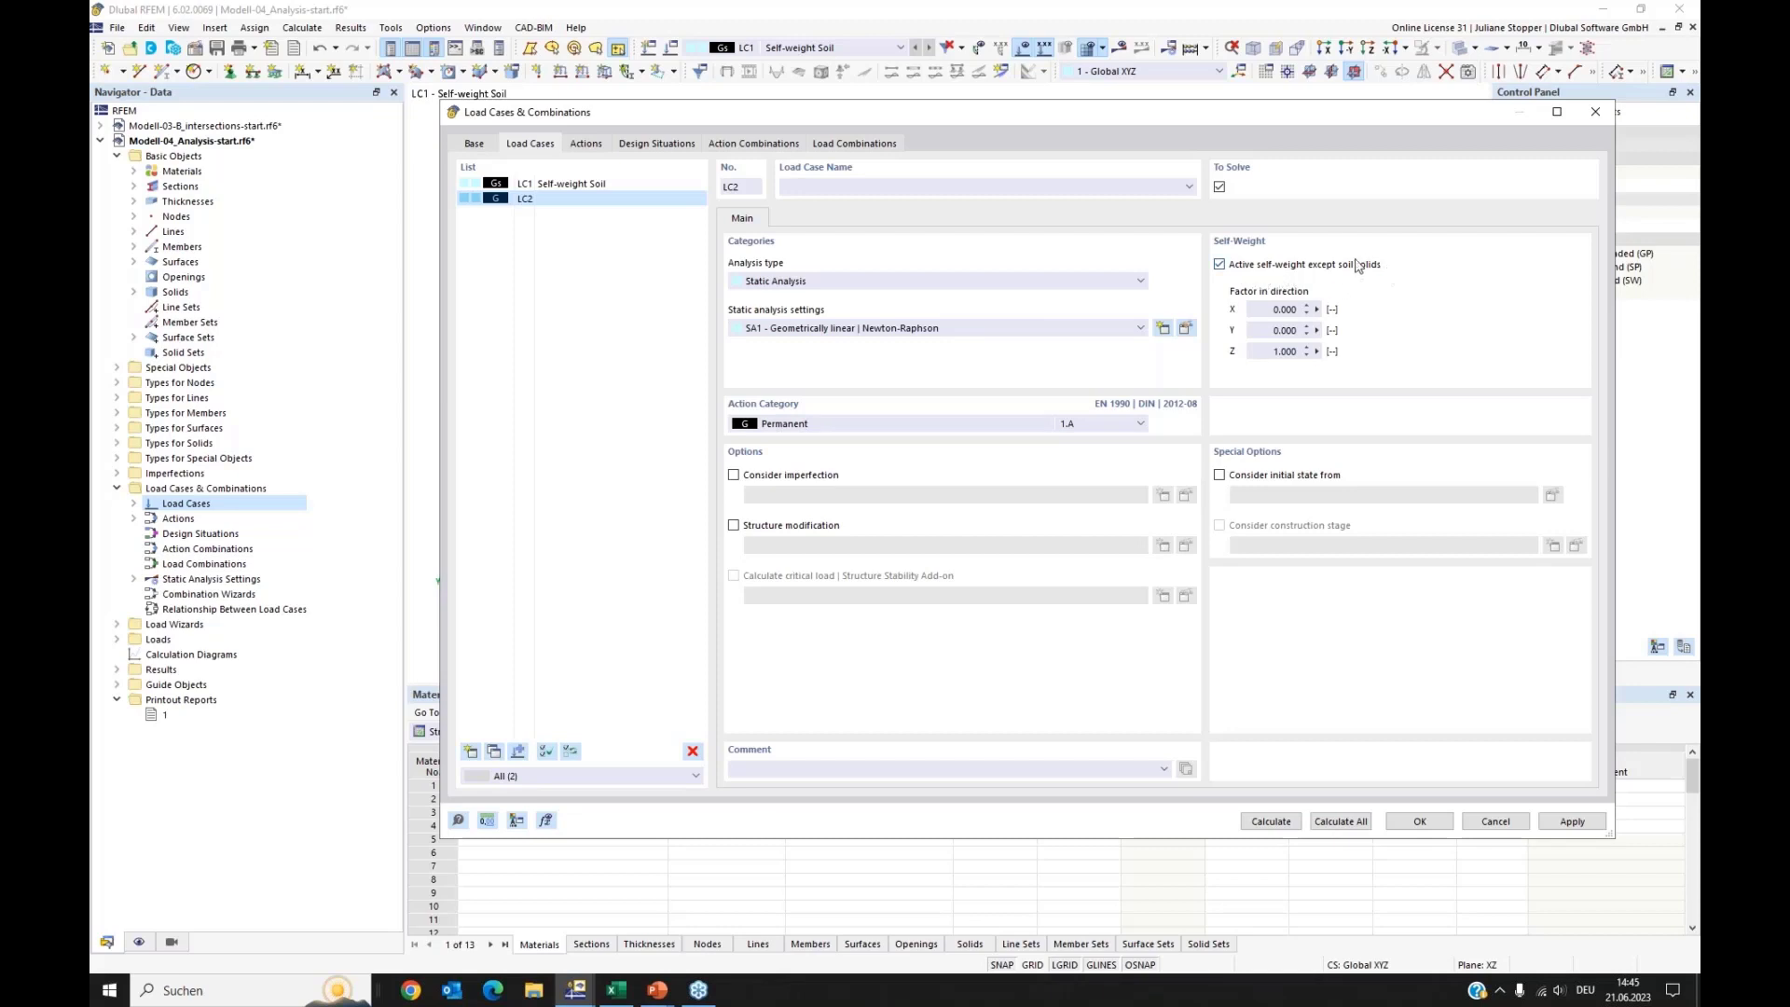
left_click(821, 184)
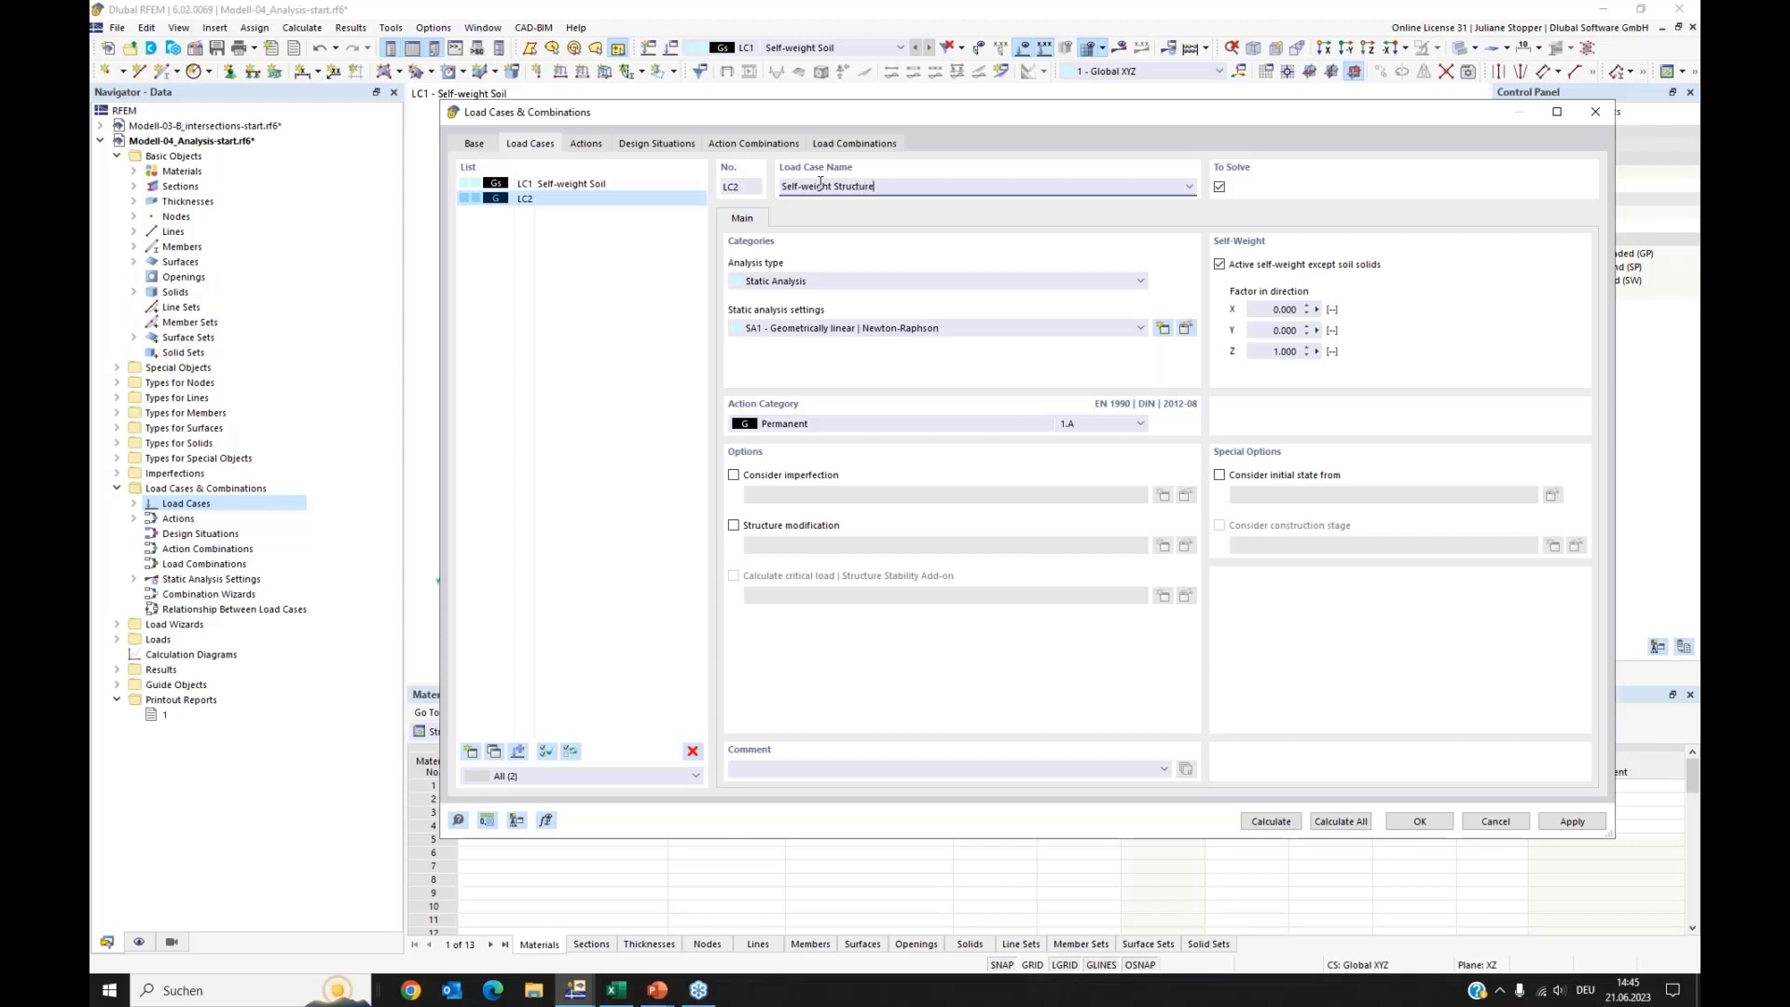
left_click(604, 364)
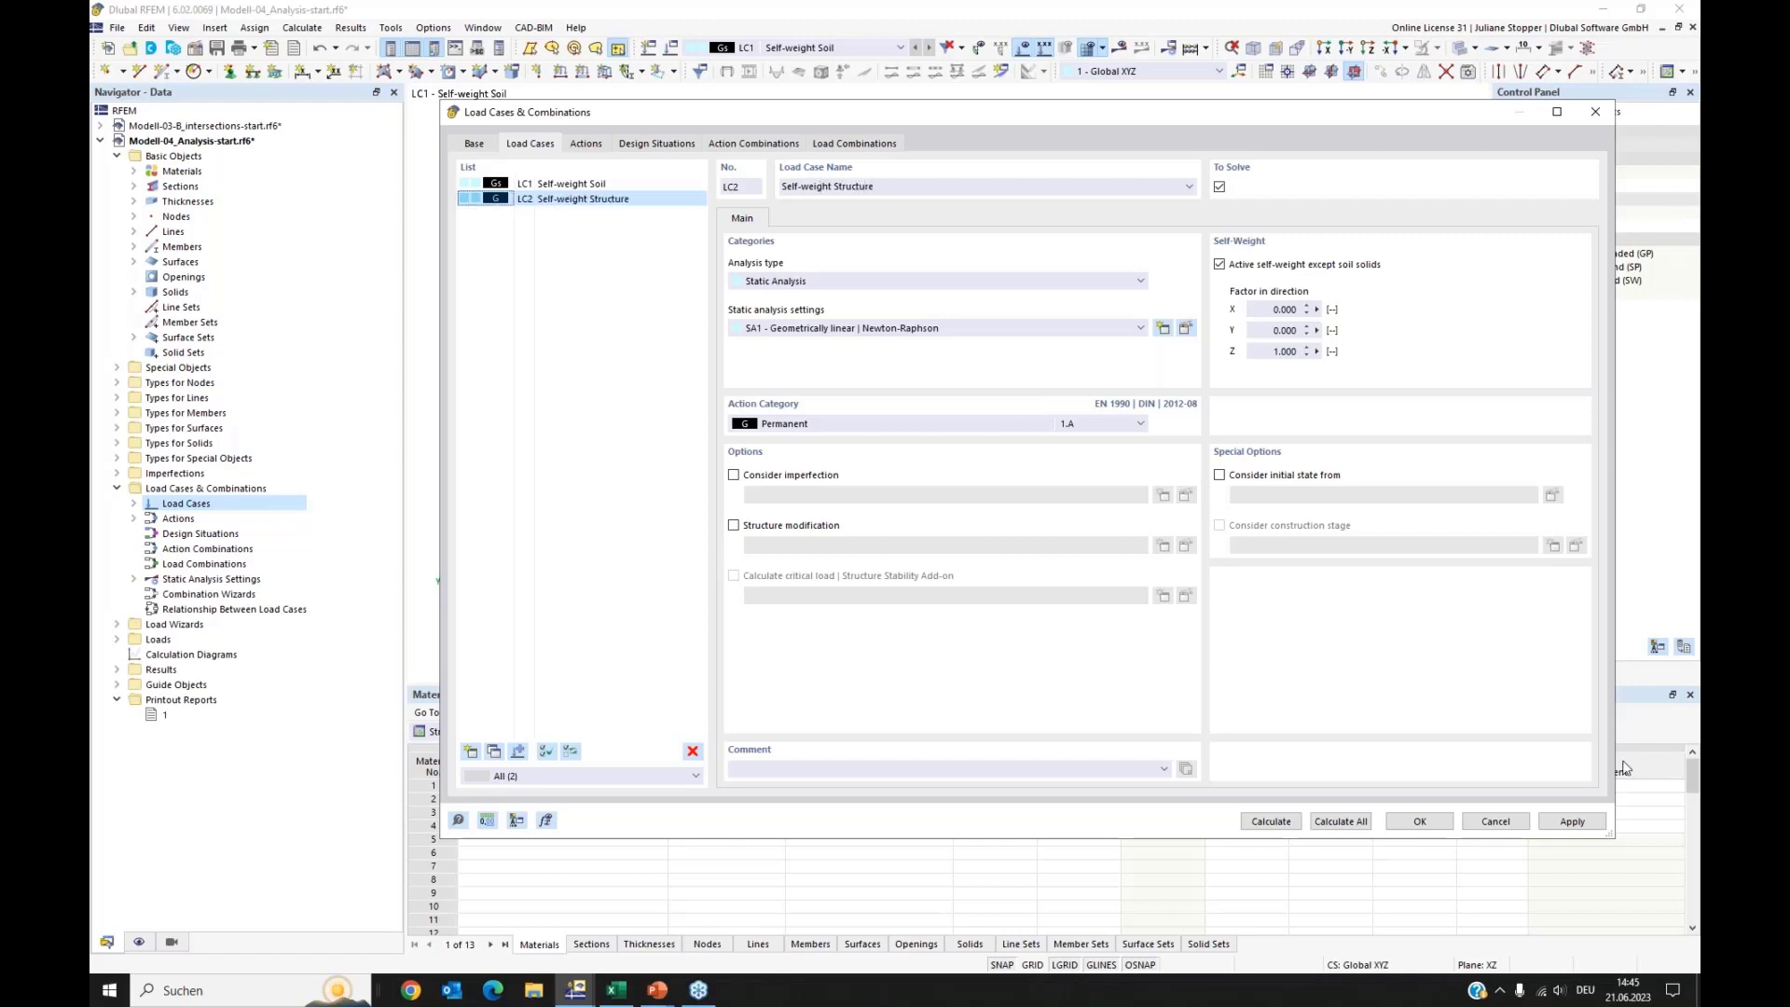
left_click(1572, 820)
Step: Add a third load case named "Dead Load new building"
left_click(606, 504)
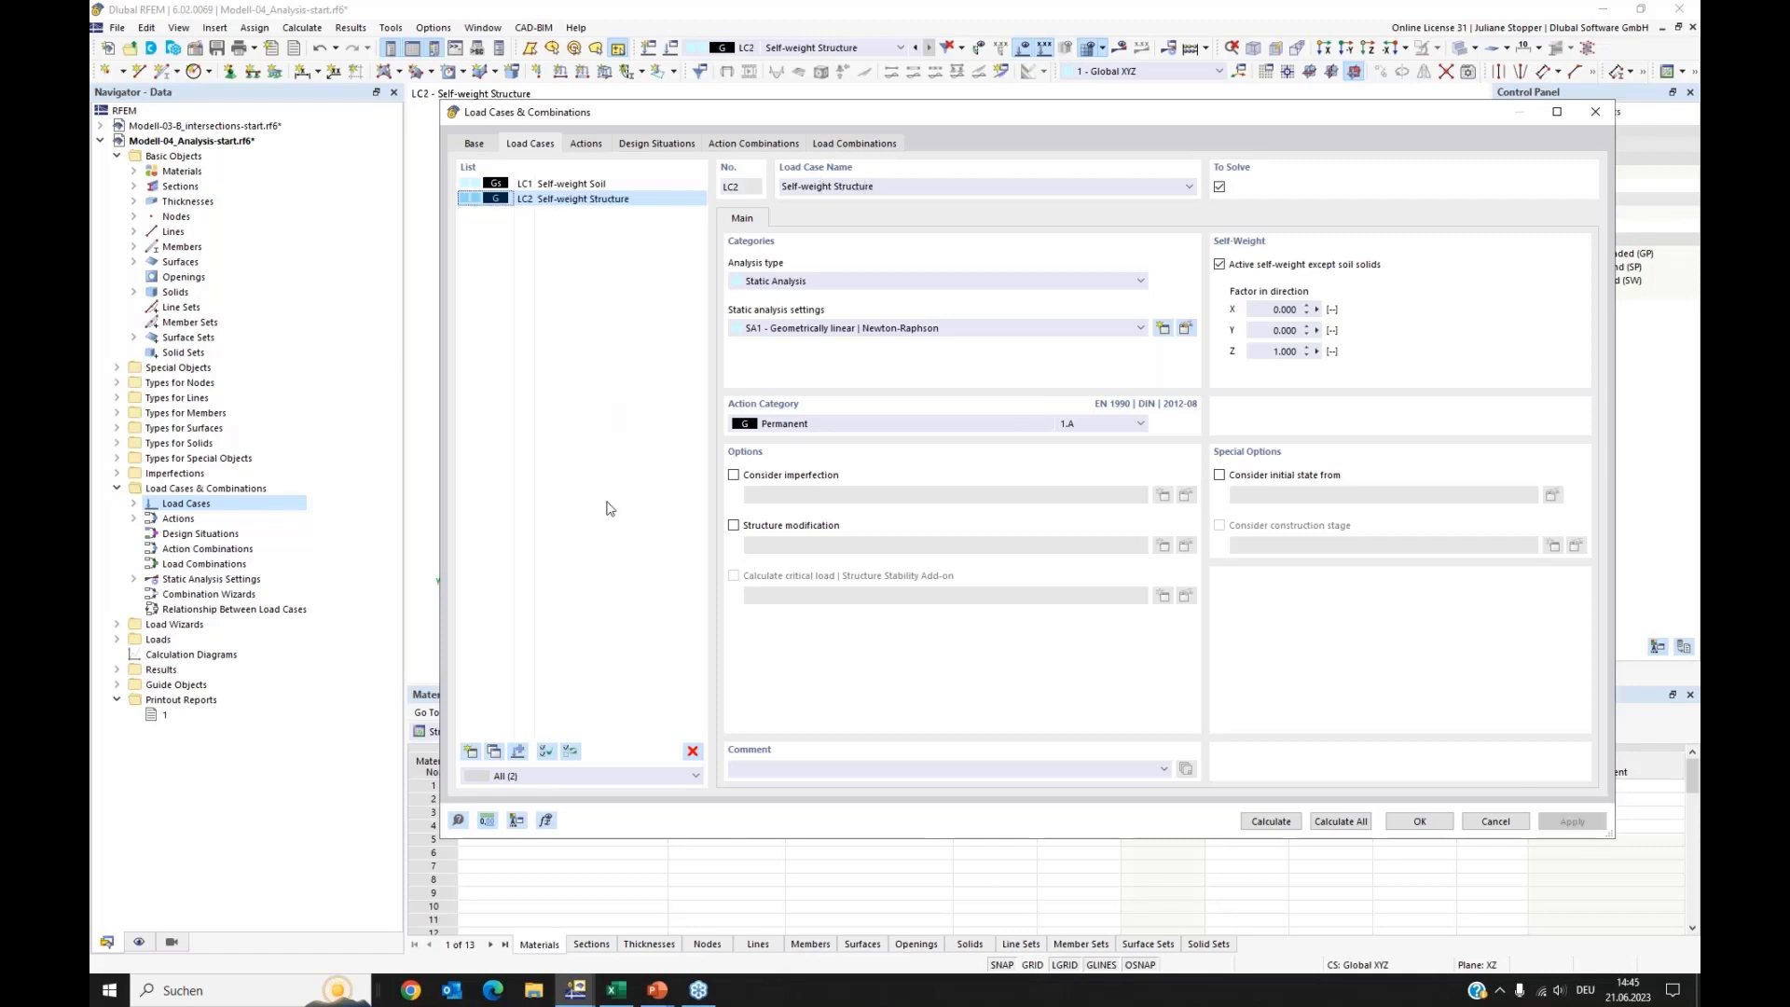
left_click(471, 753)
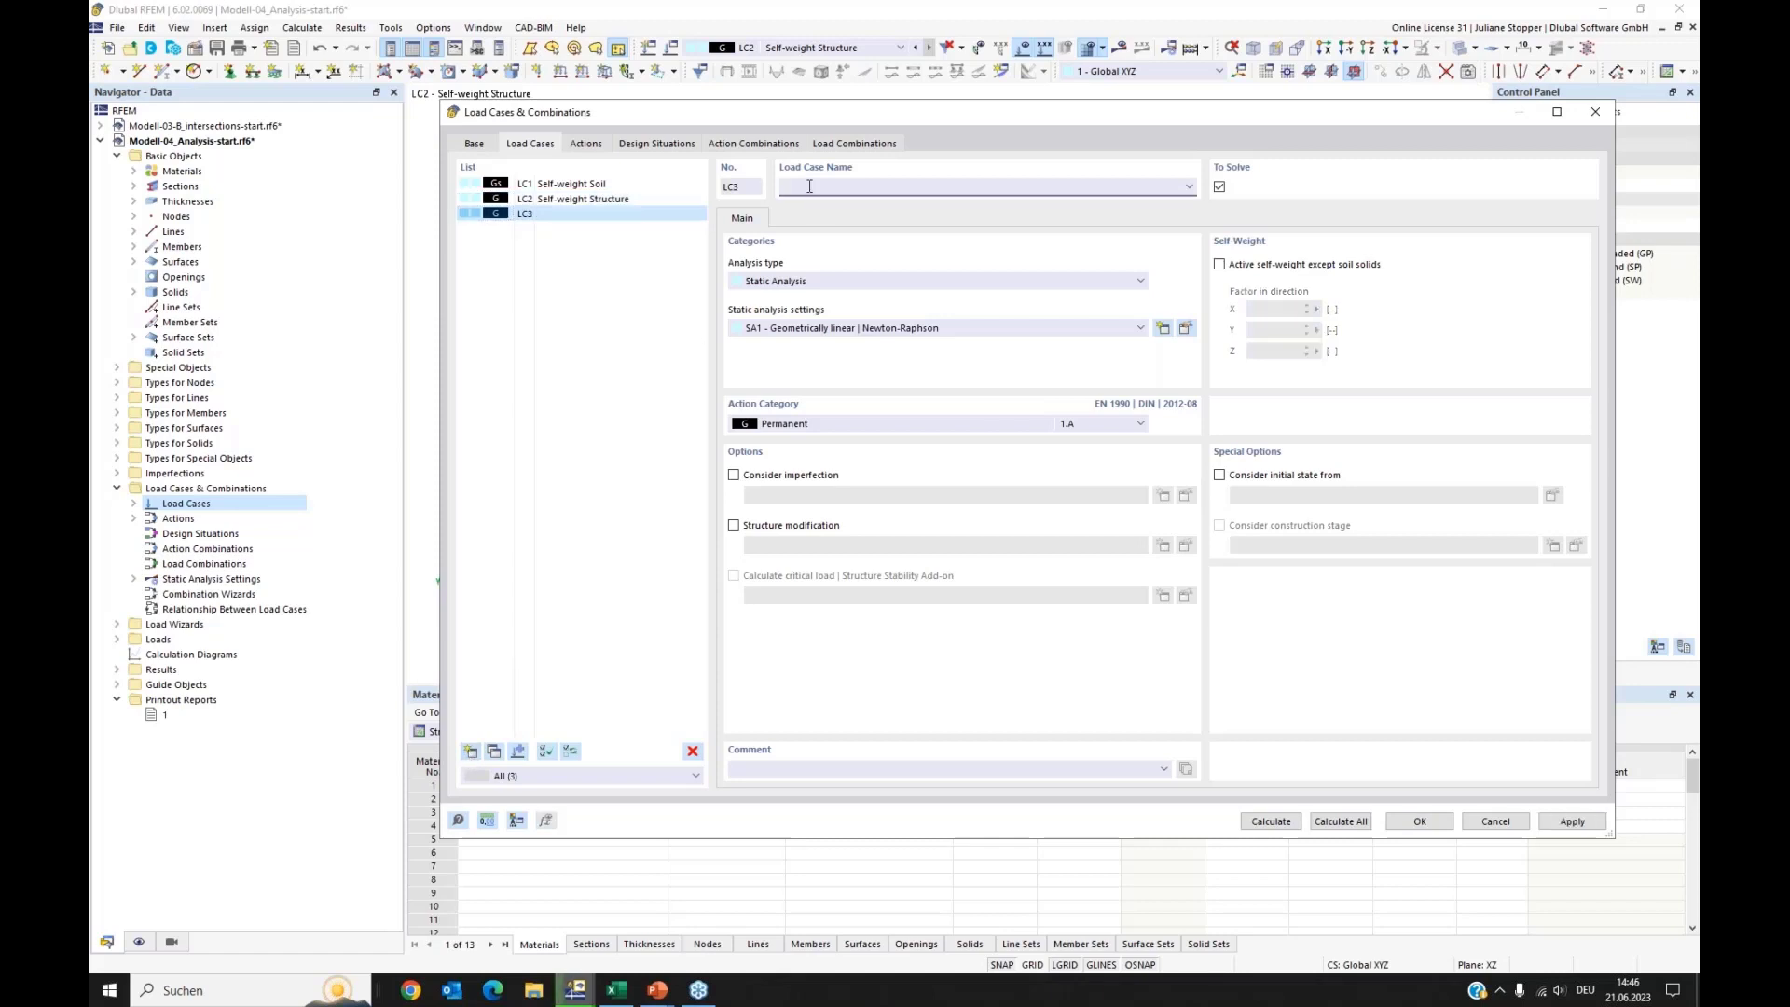
type("Dead Load new building")
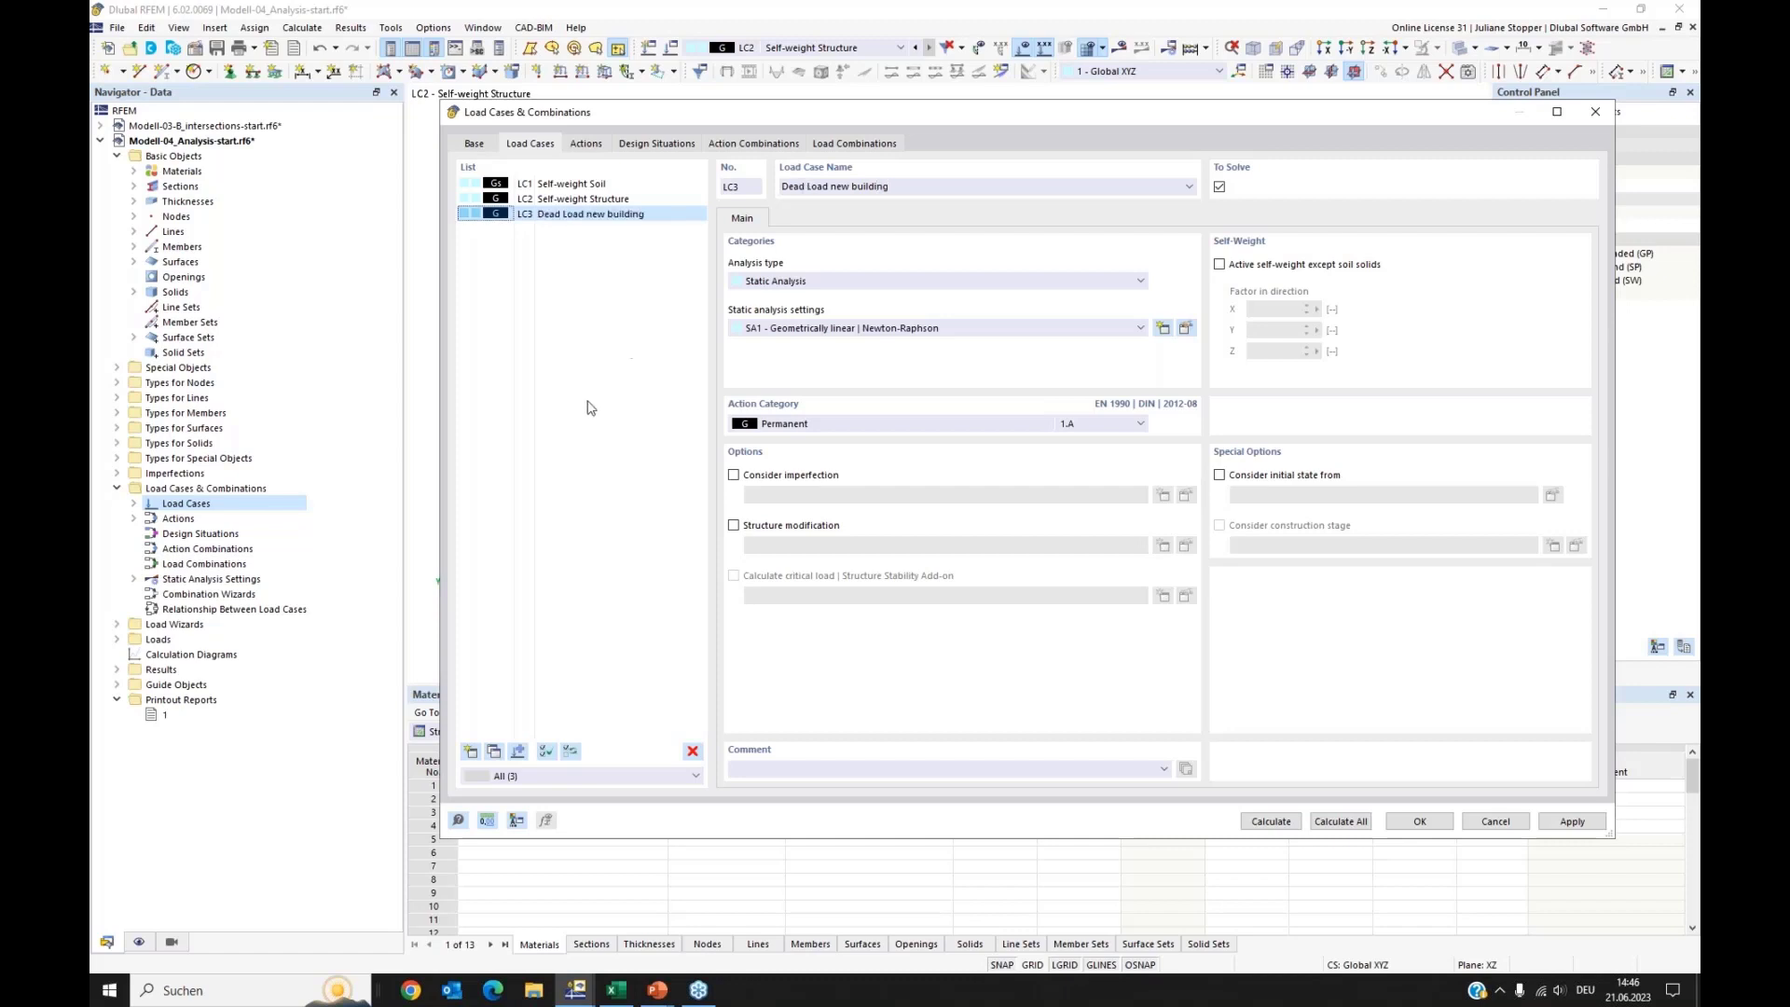
Step: Add the load case "Live Load" with action category Imposed loads - category A: domestic, residential areas, and apply it
left_click(470, 751)
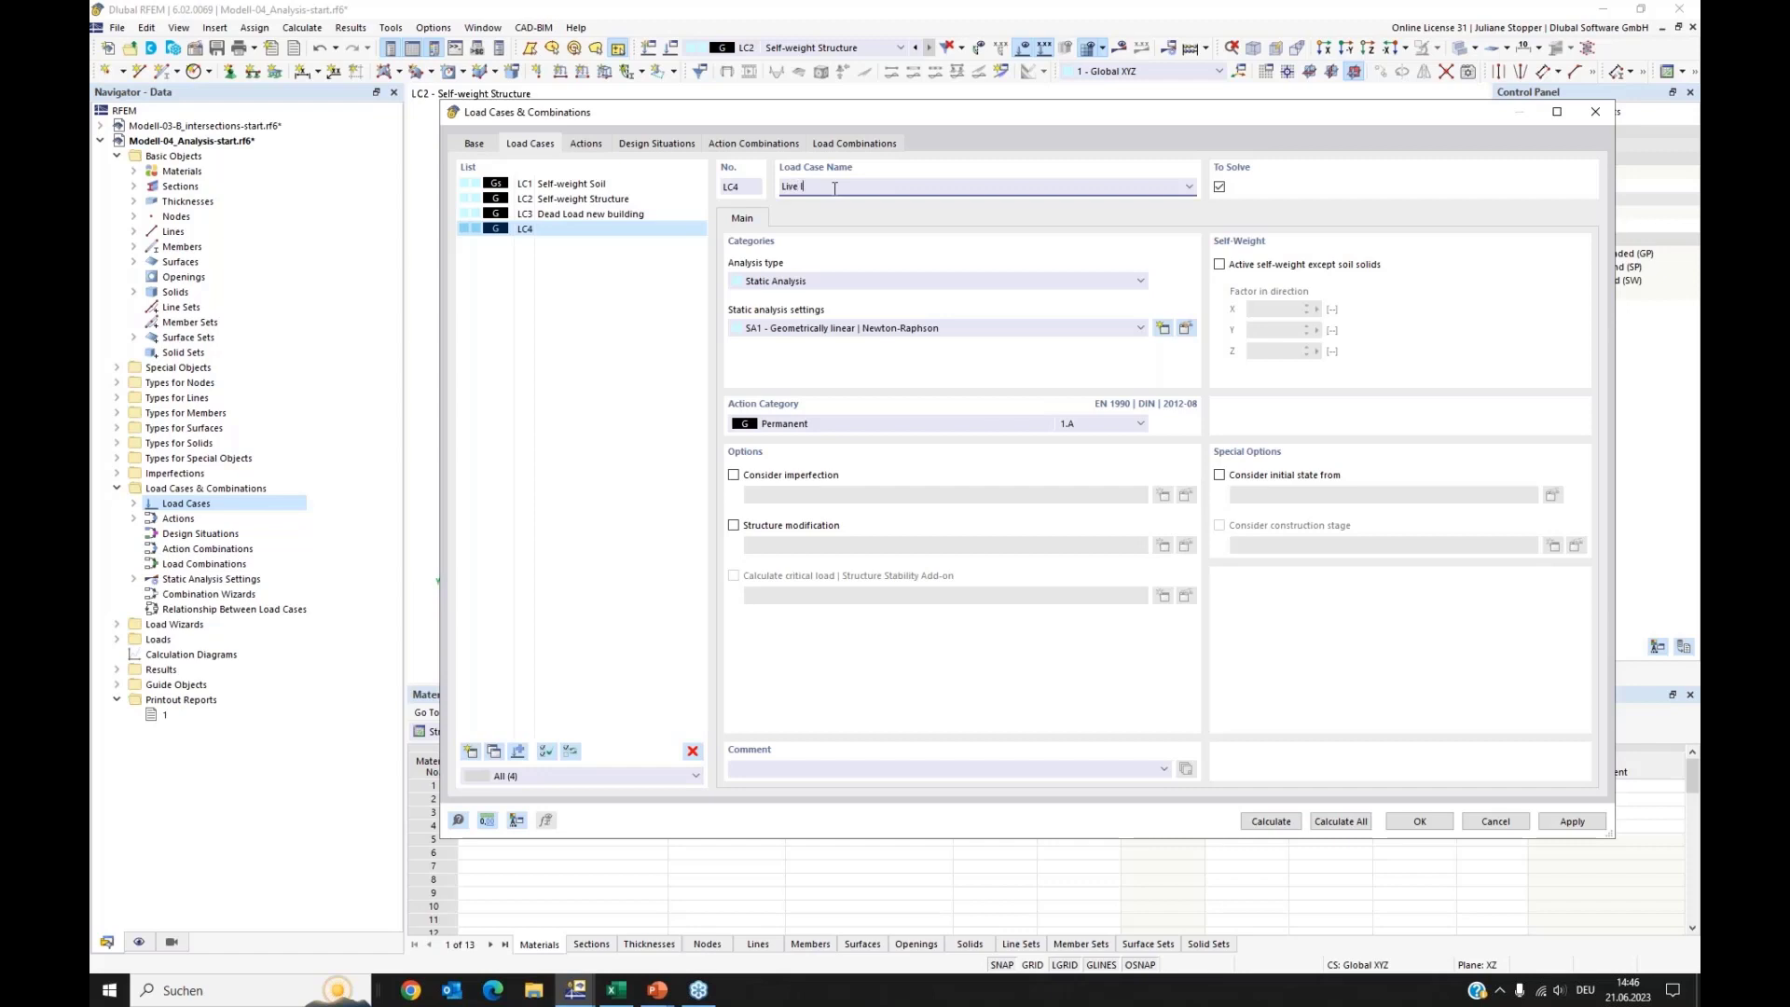
scroll(834, 188, "down", 1)
left_click(1189, 188)
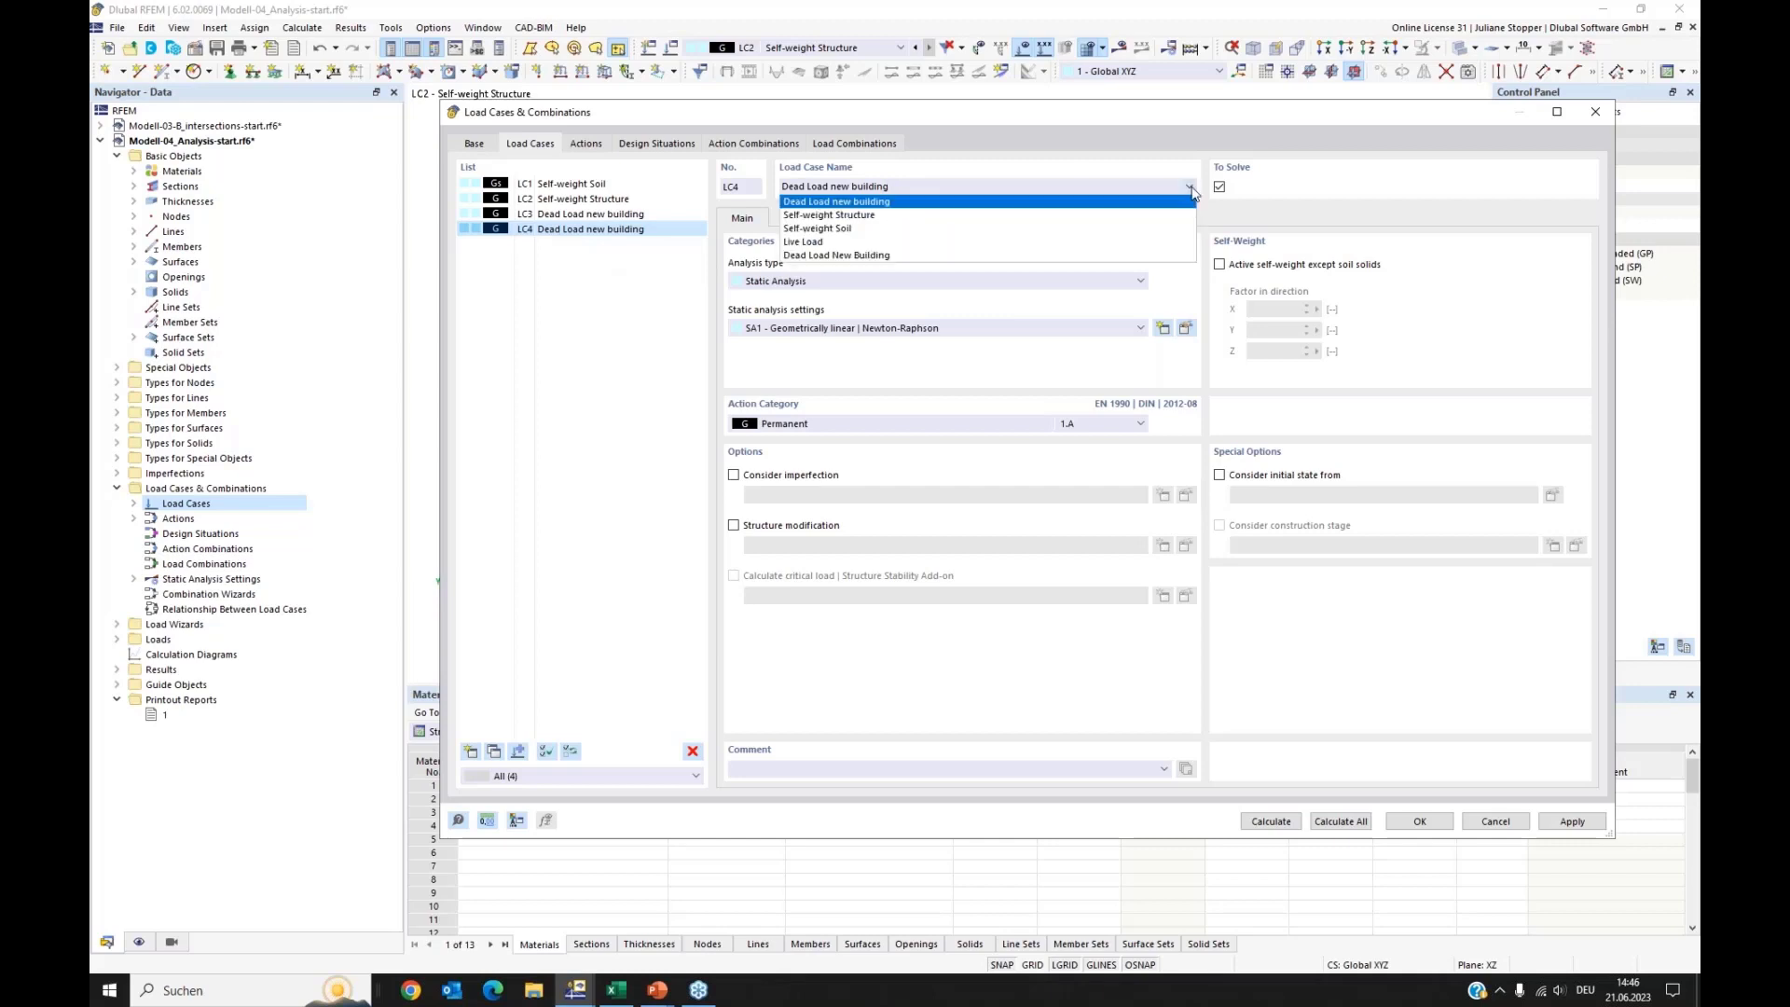
left_click(895, 250)
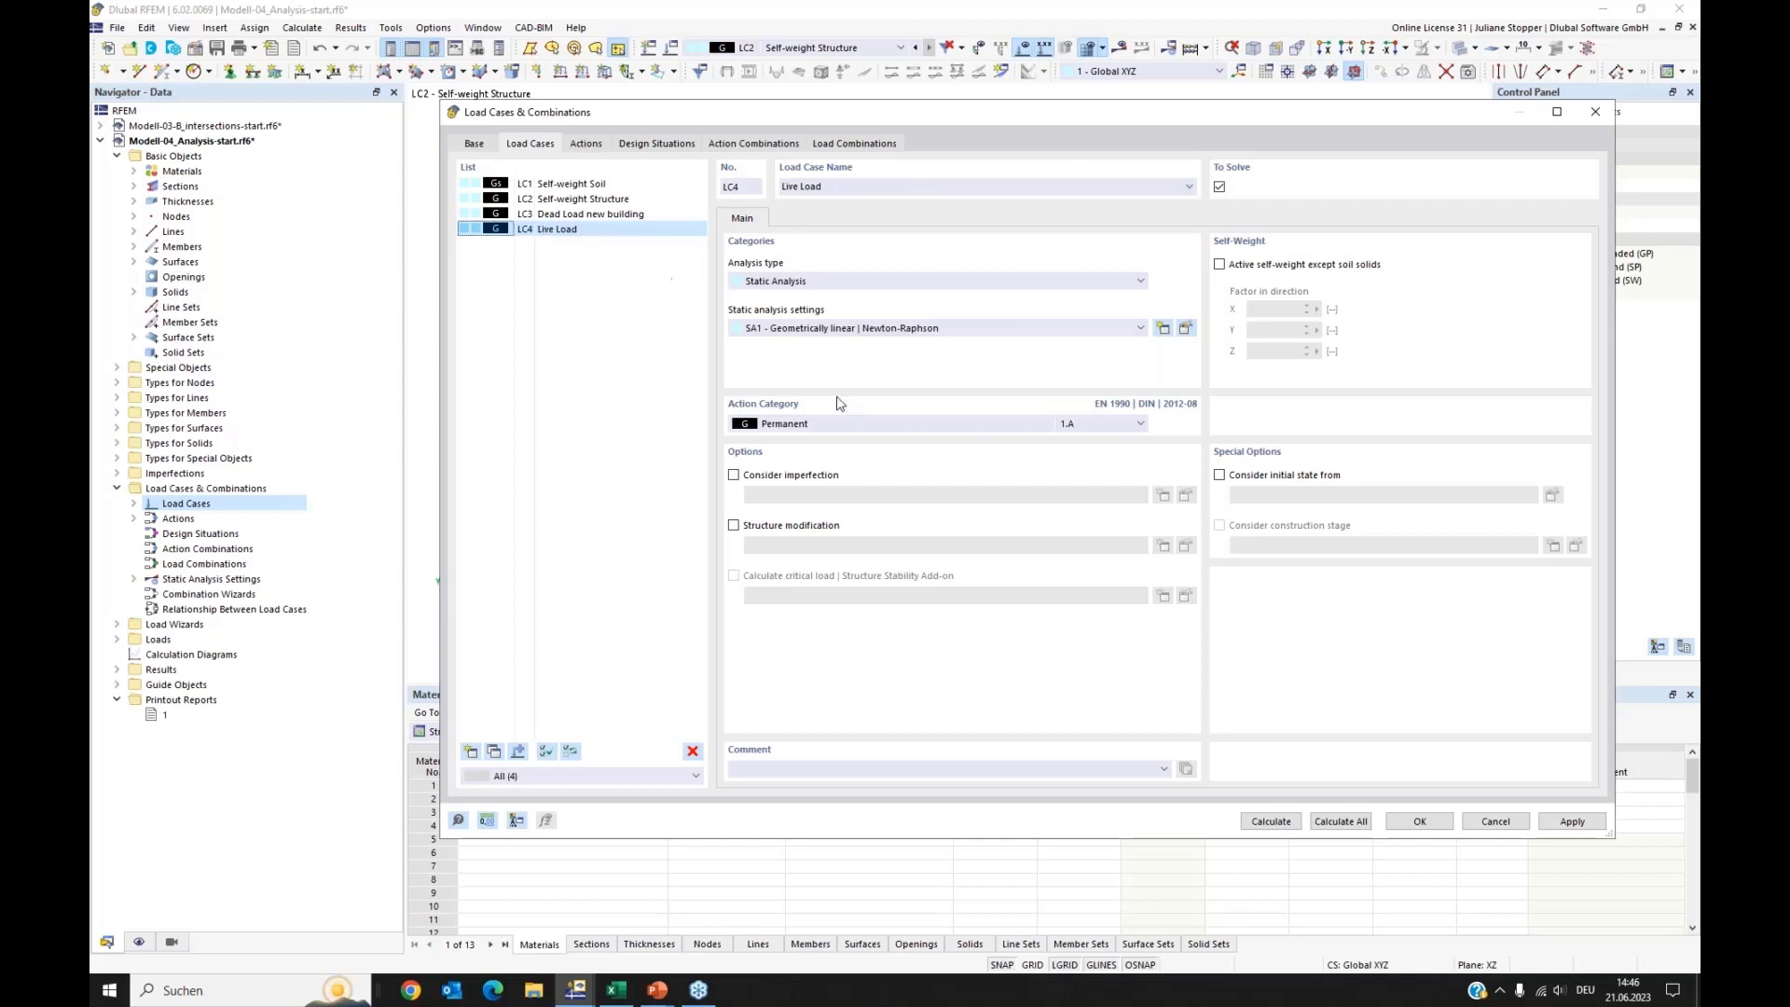
left_click(844, 427)
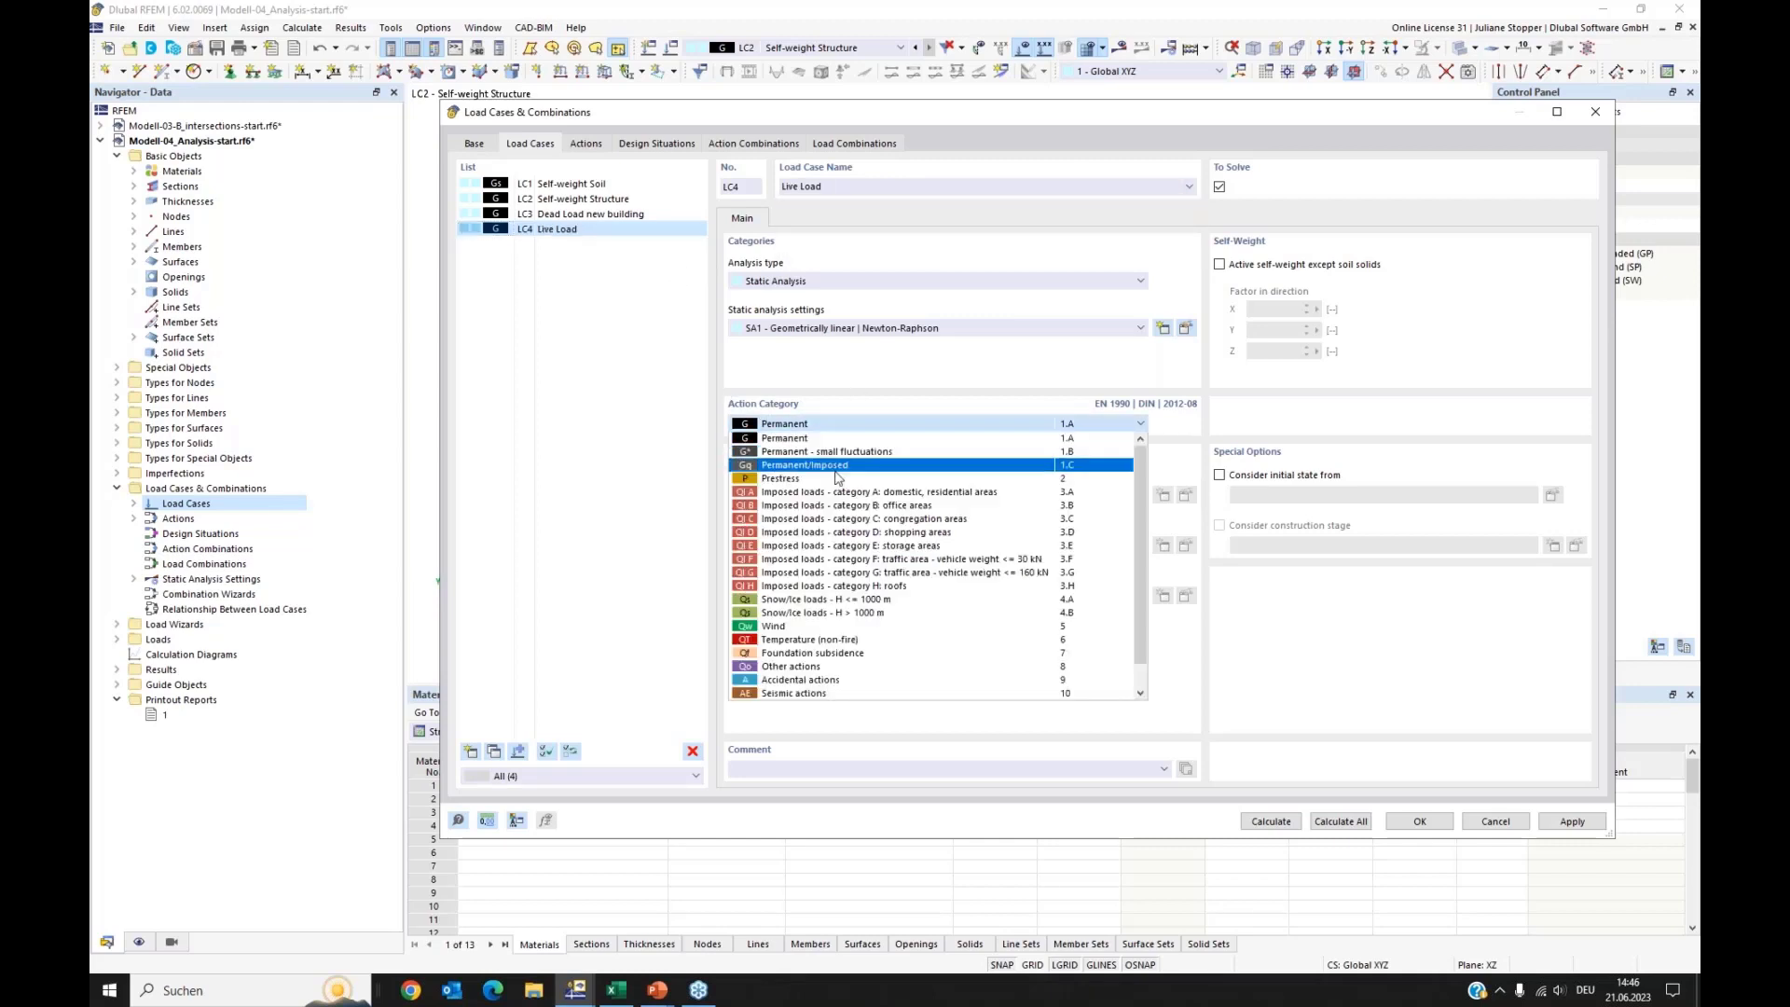
left_click(819, 495)
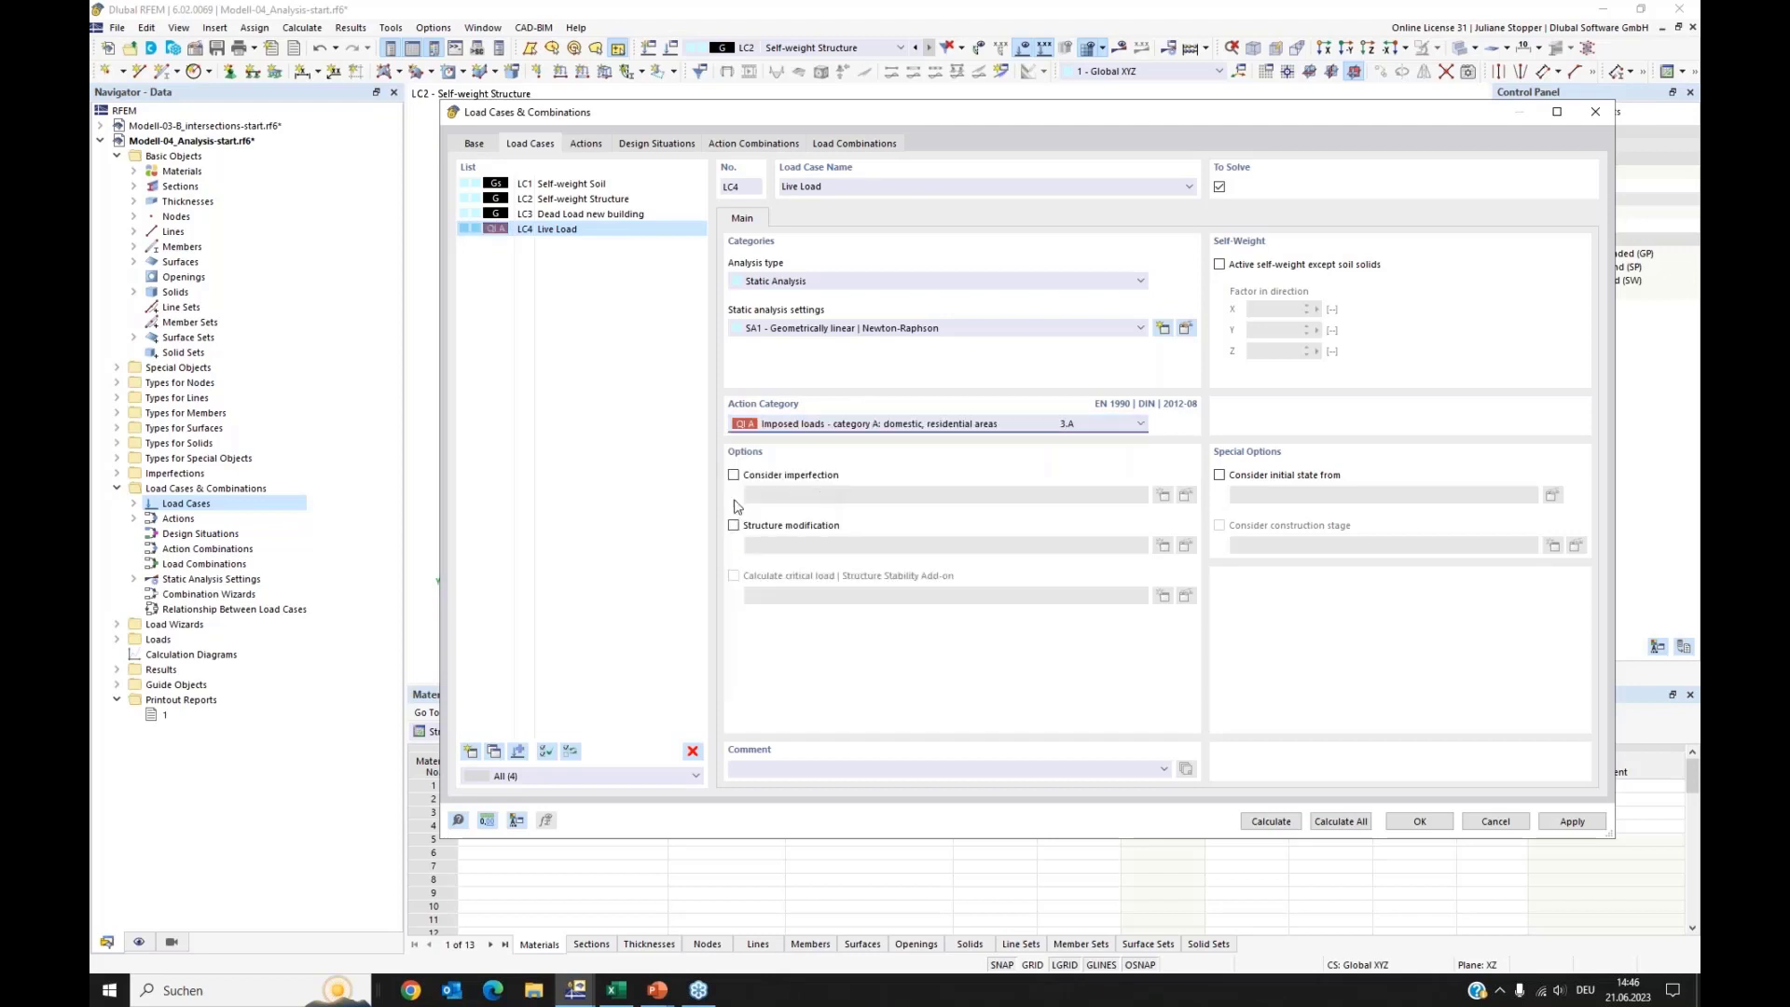
left_click(1593, 827)
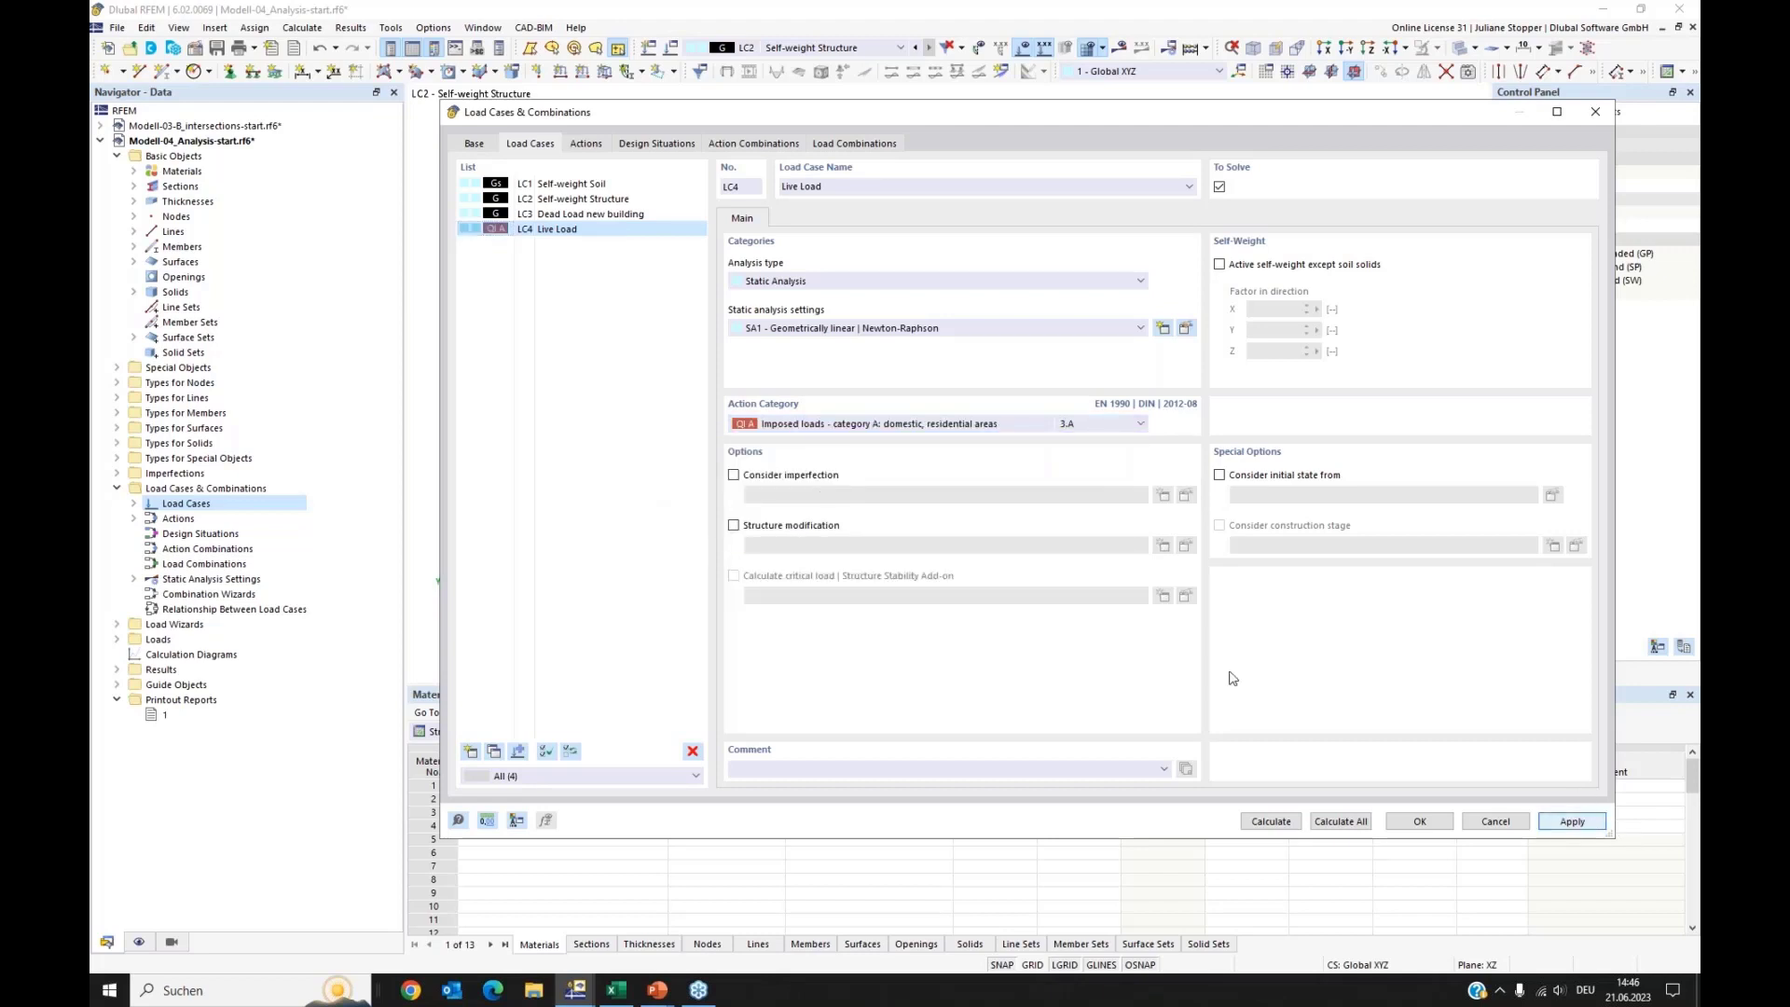
Step: Add a design situation of type SLS - Characteristic and apply it
left_click(587, 144)
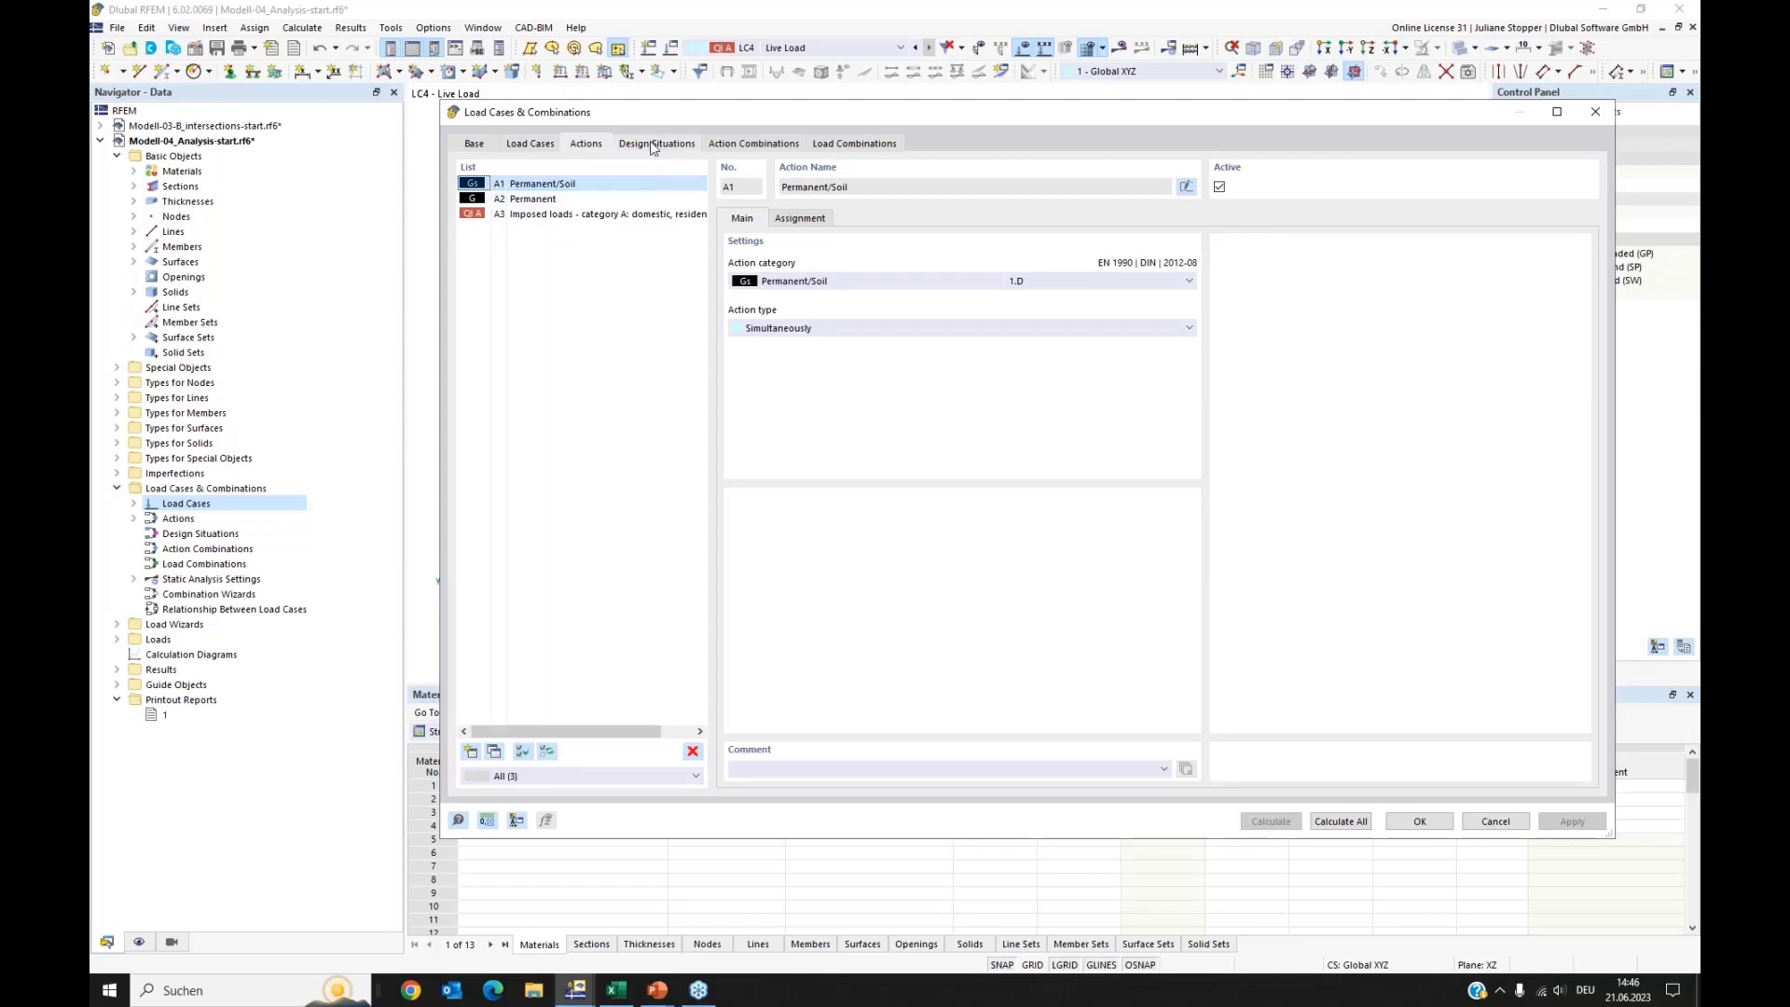
left_click(619, 146)
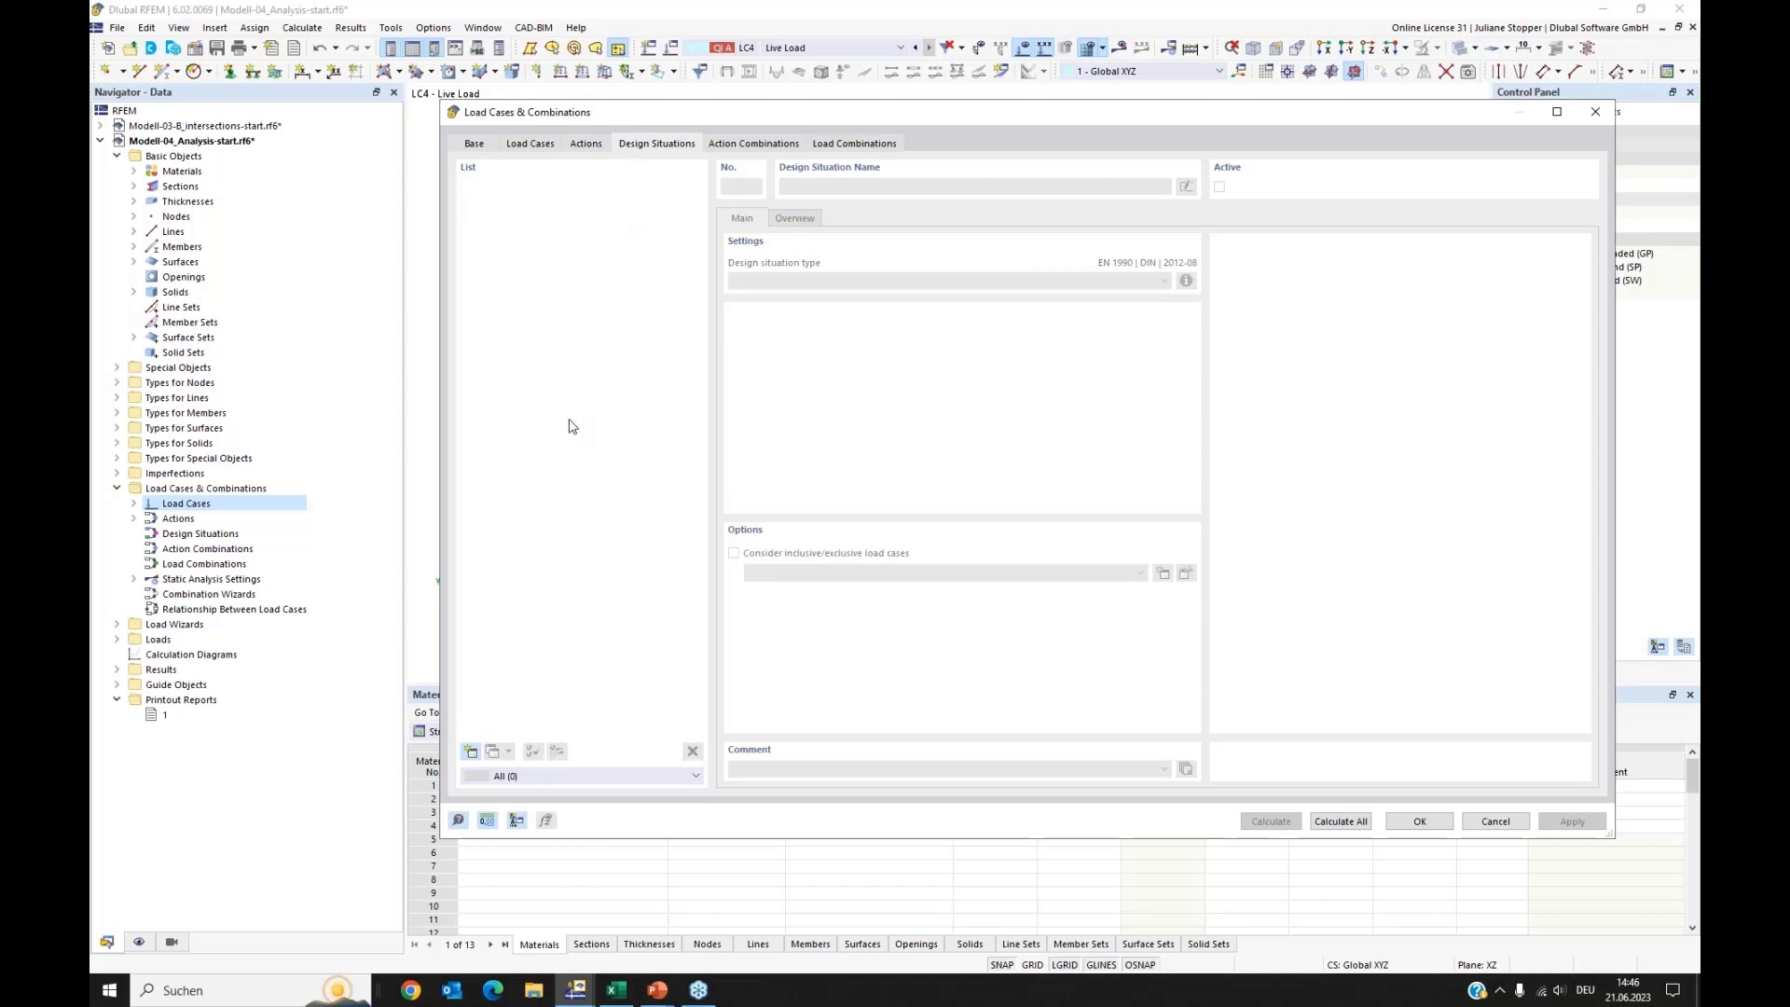
left_click(471, 753)
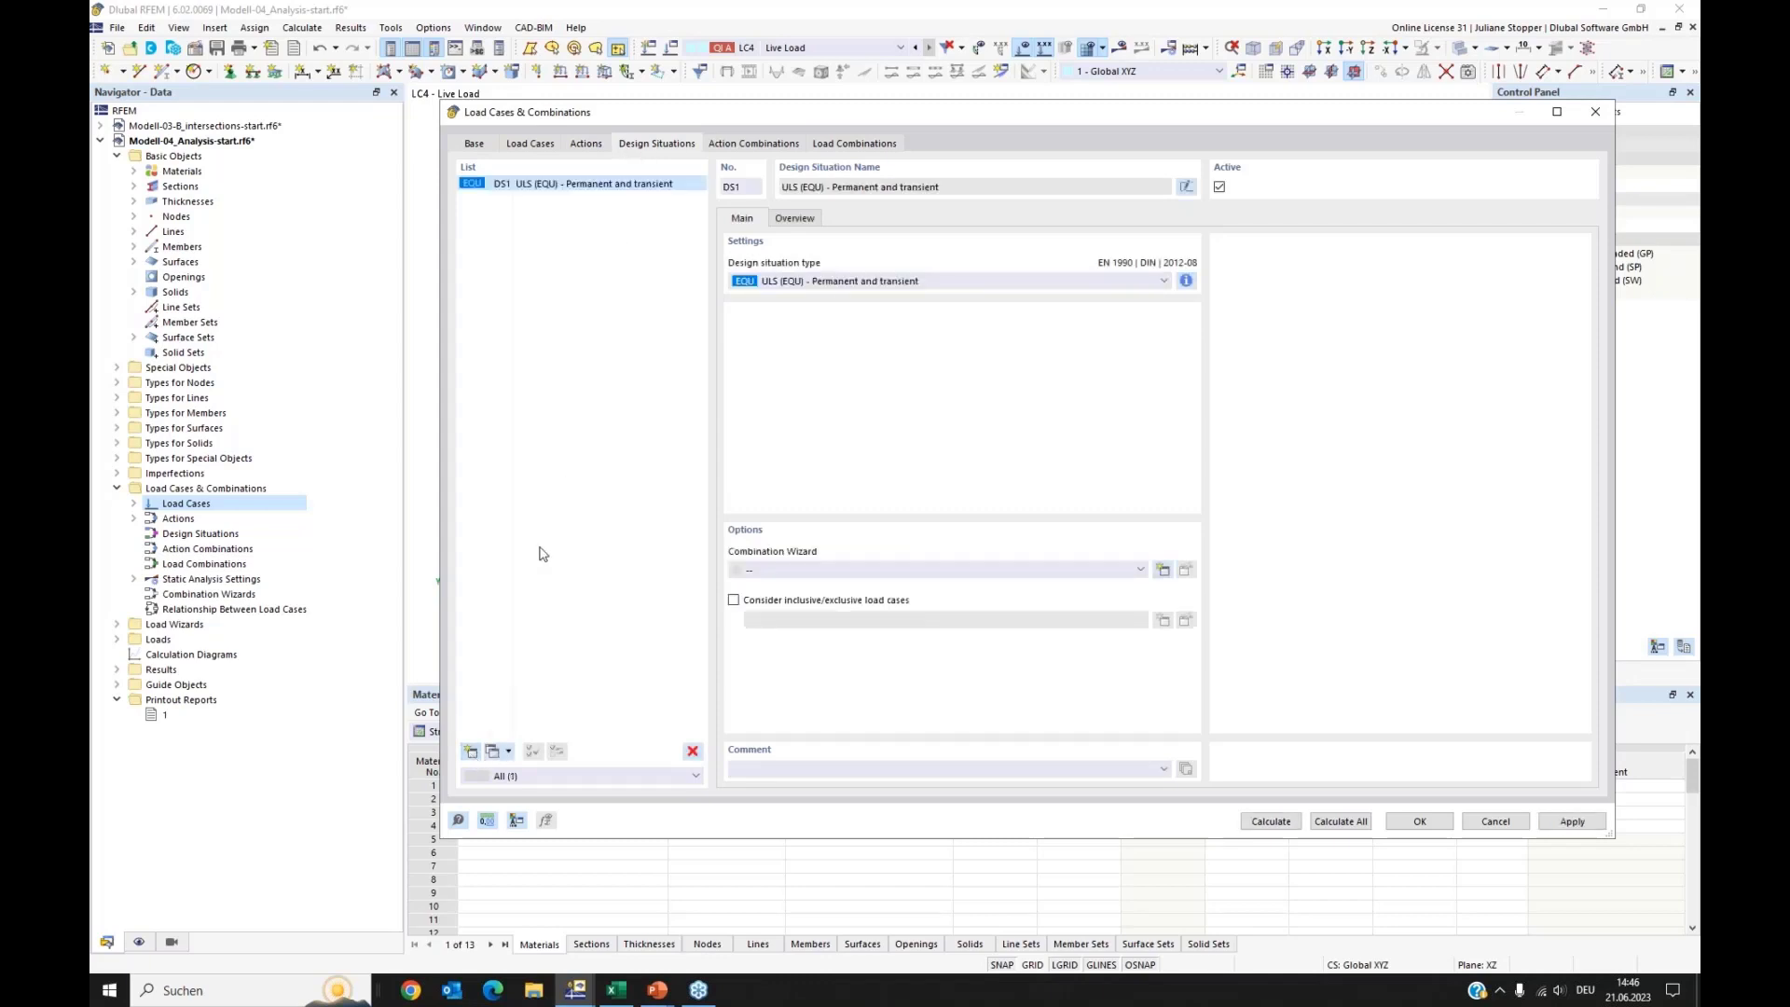
left_click(966, 284)
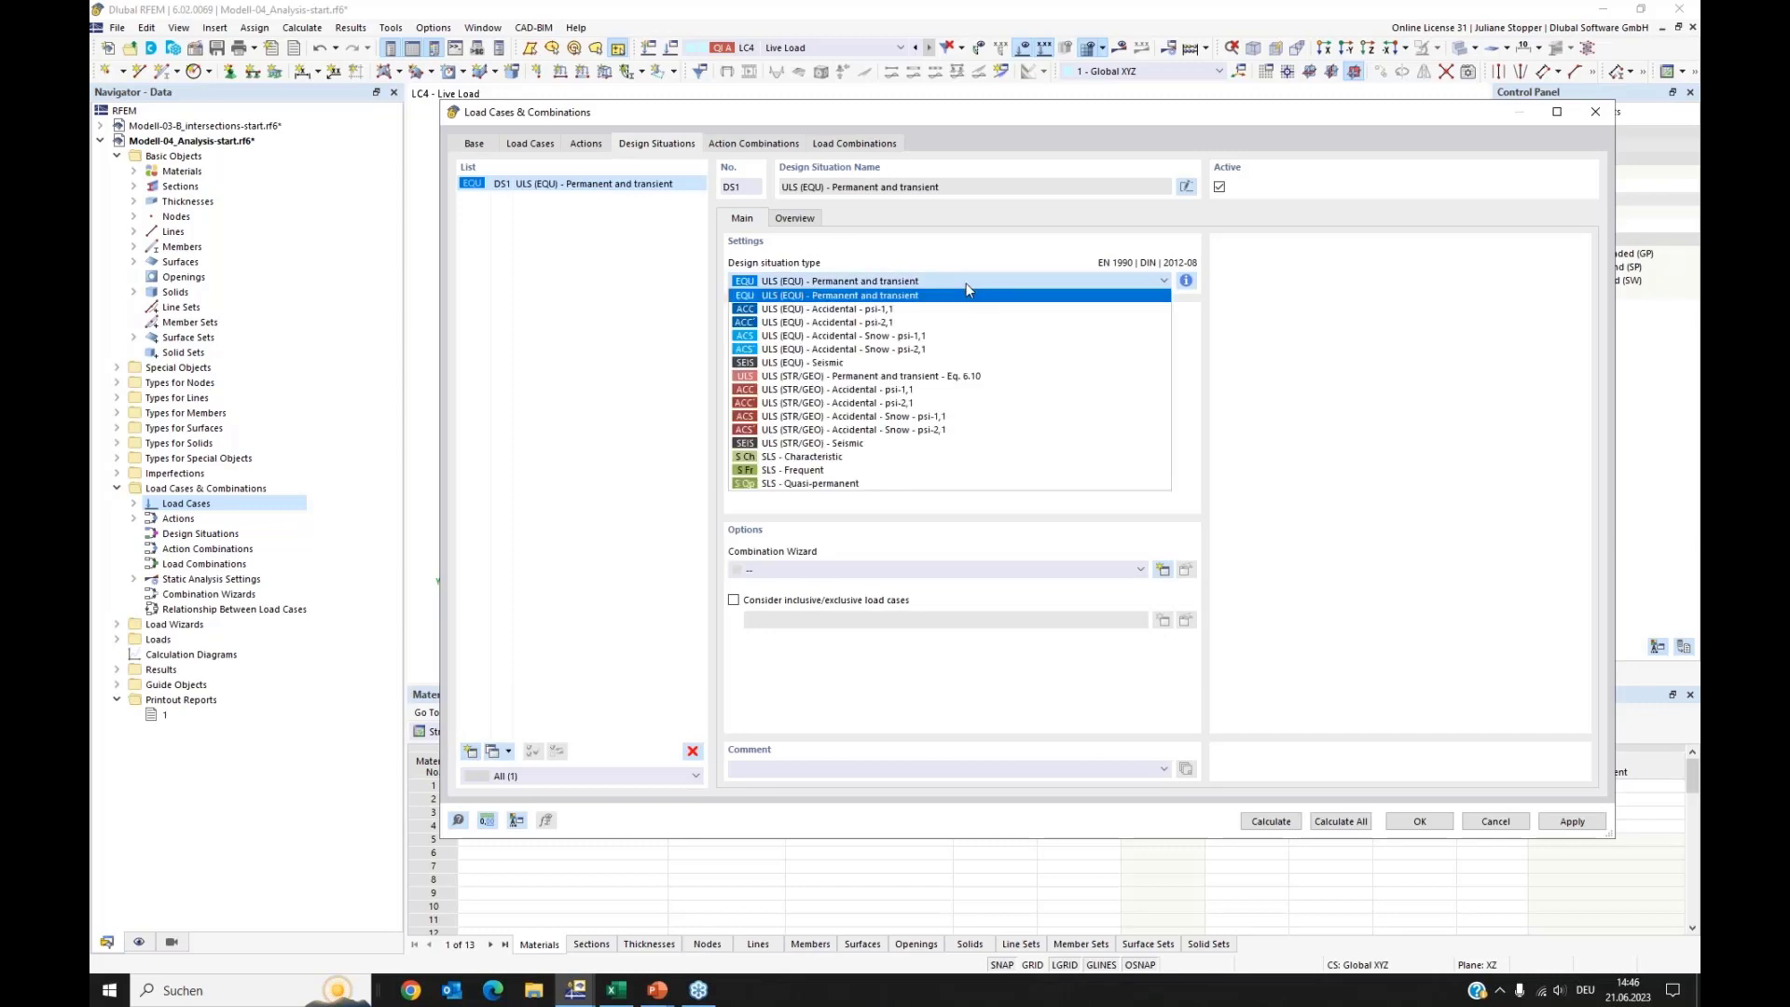
left_click(791, 457)
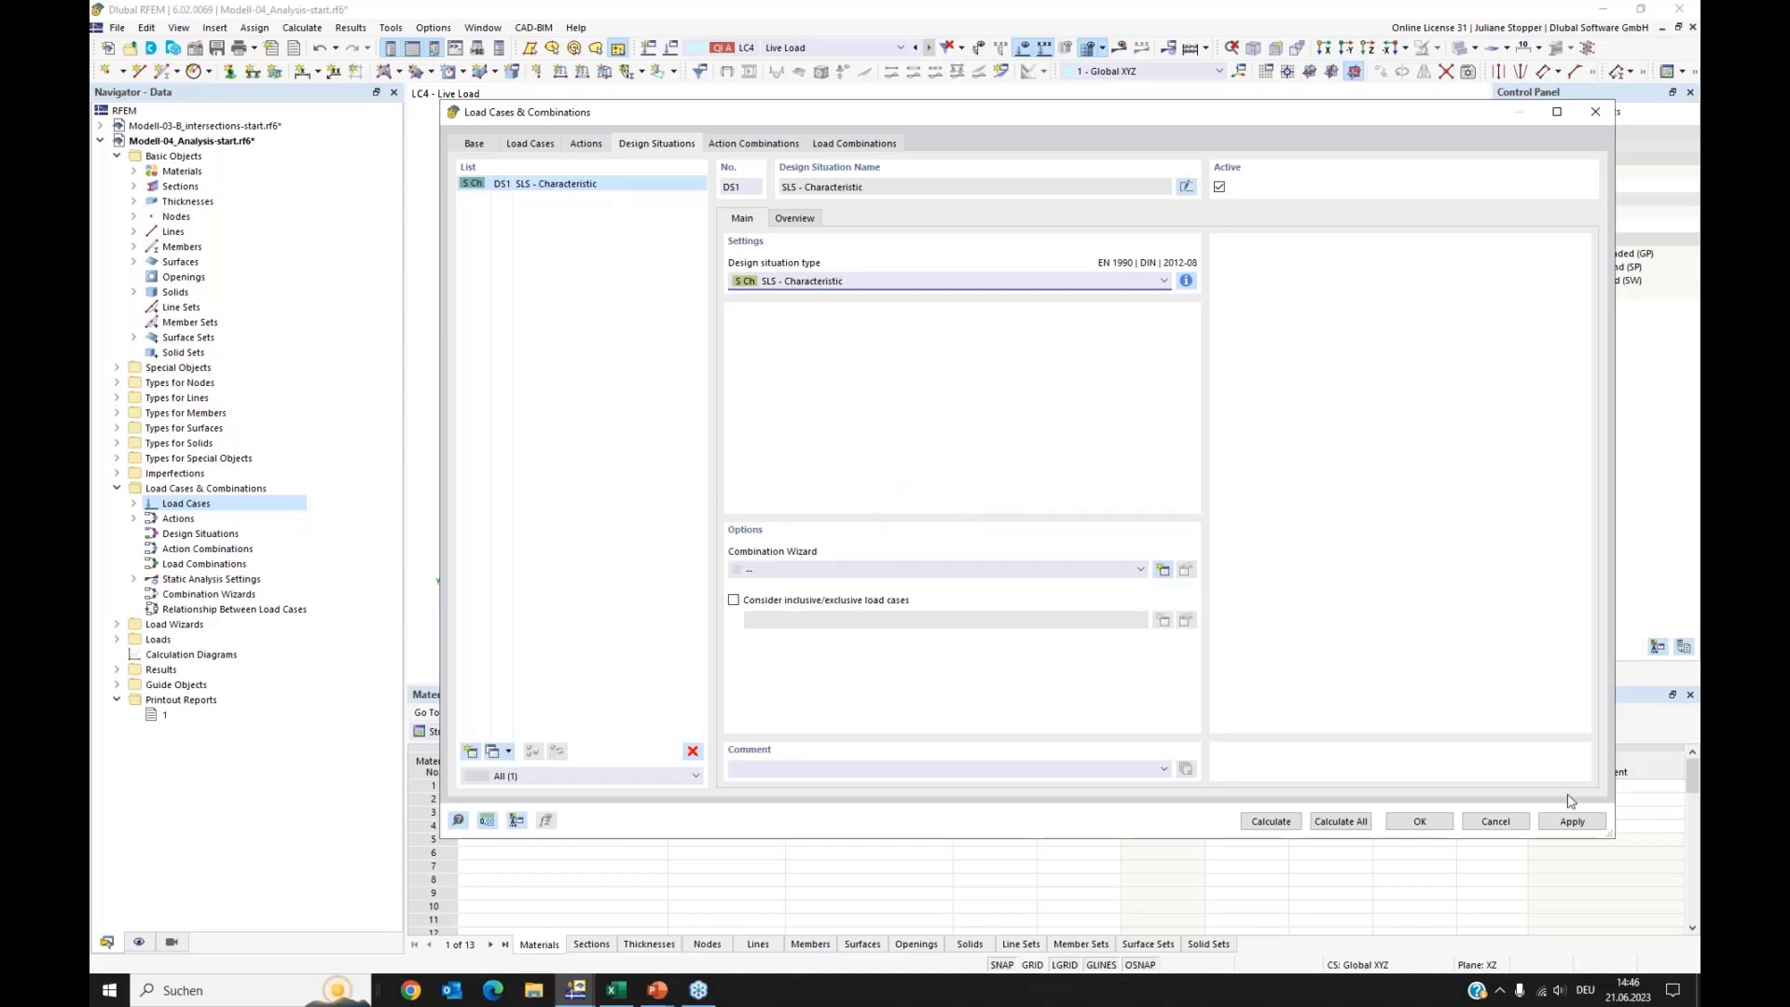
left_click(1573, 821)
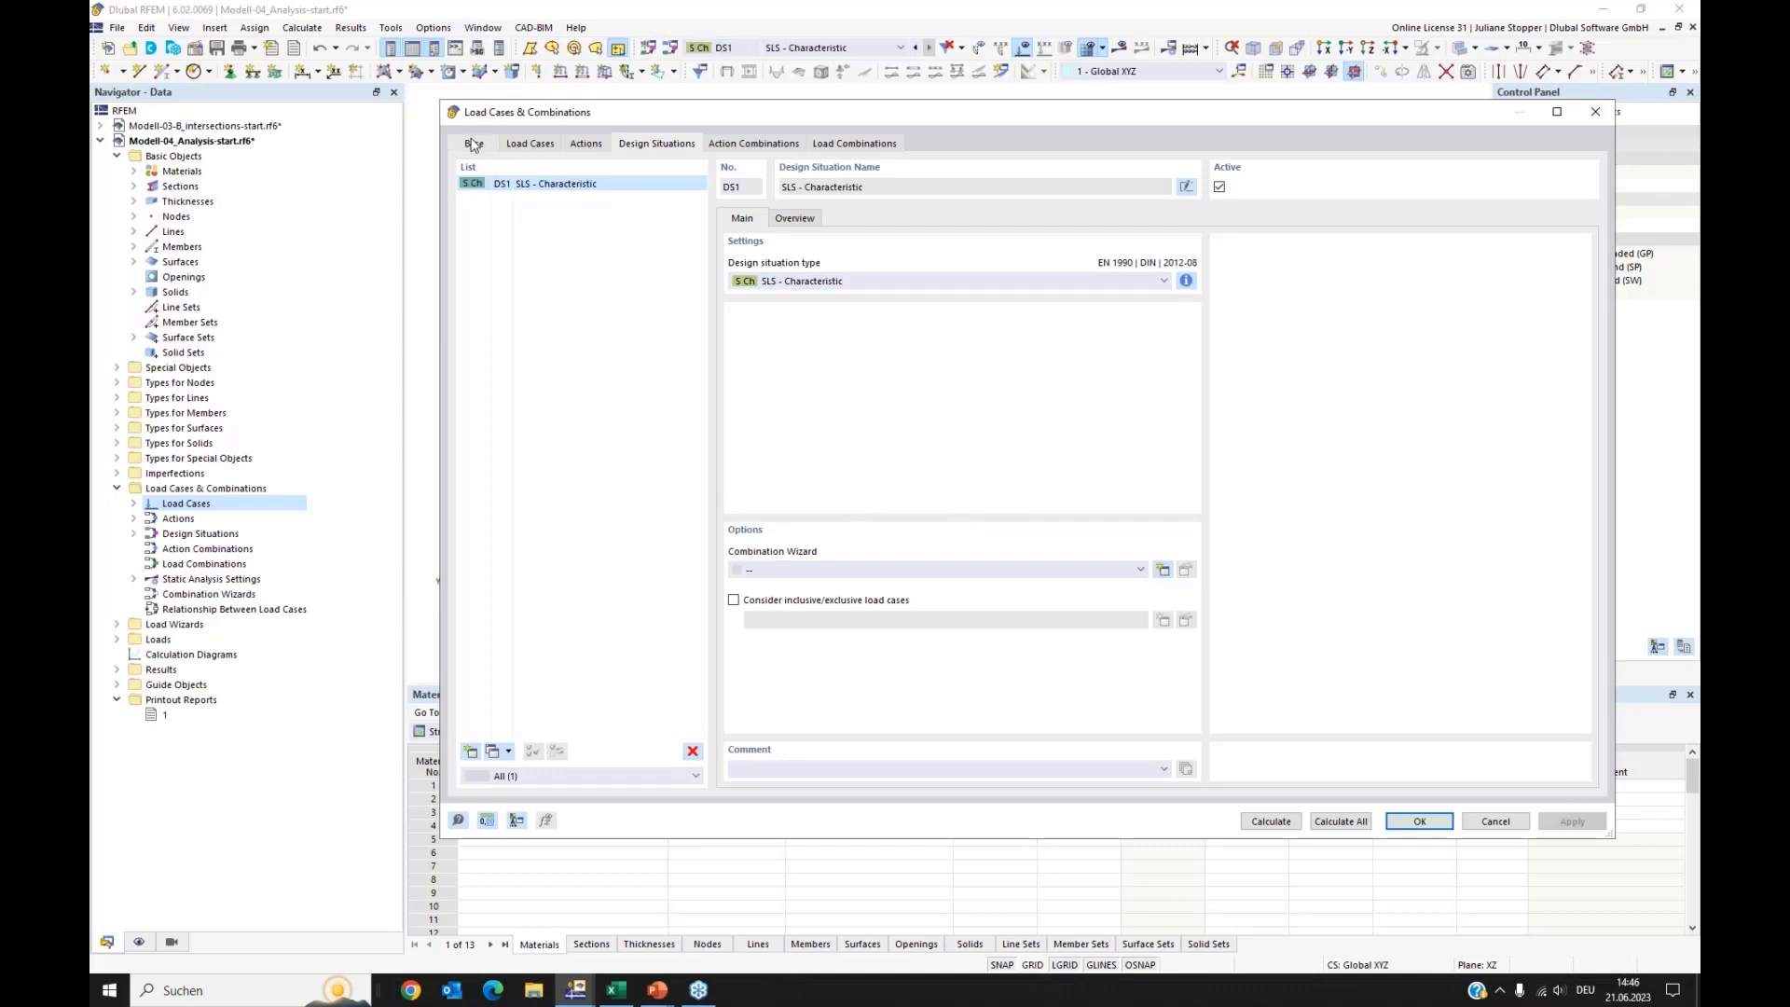
Step: Create a combination wizard for the SLS design situation using geometrically linear Newton-Raphson settings, and show the generated load combinations
left_click(474, 144)
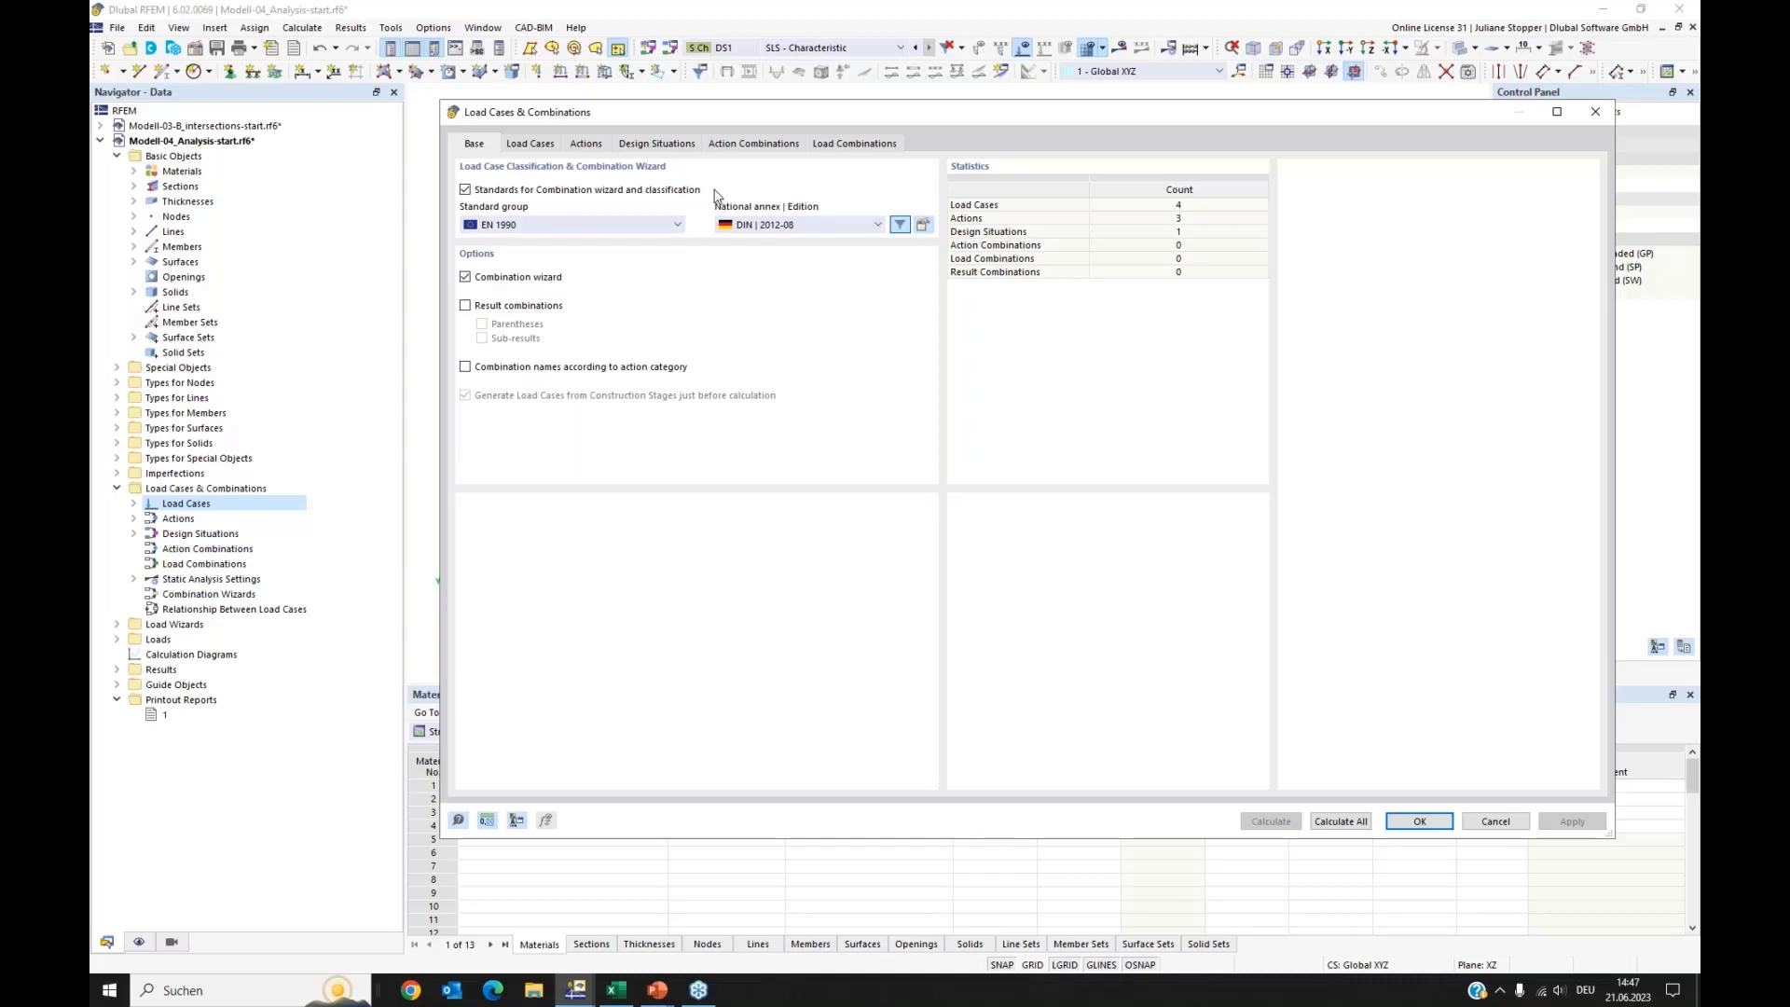
left_click(657, 144)
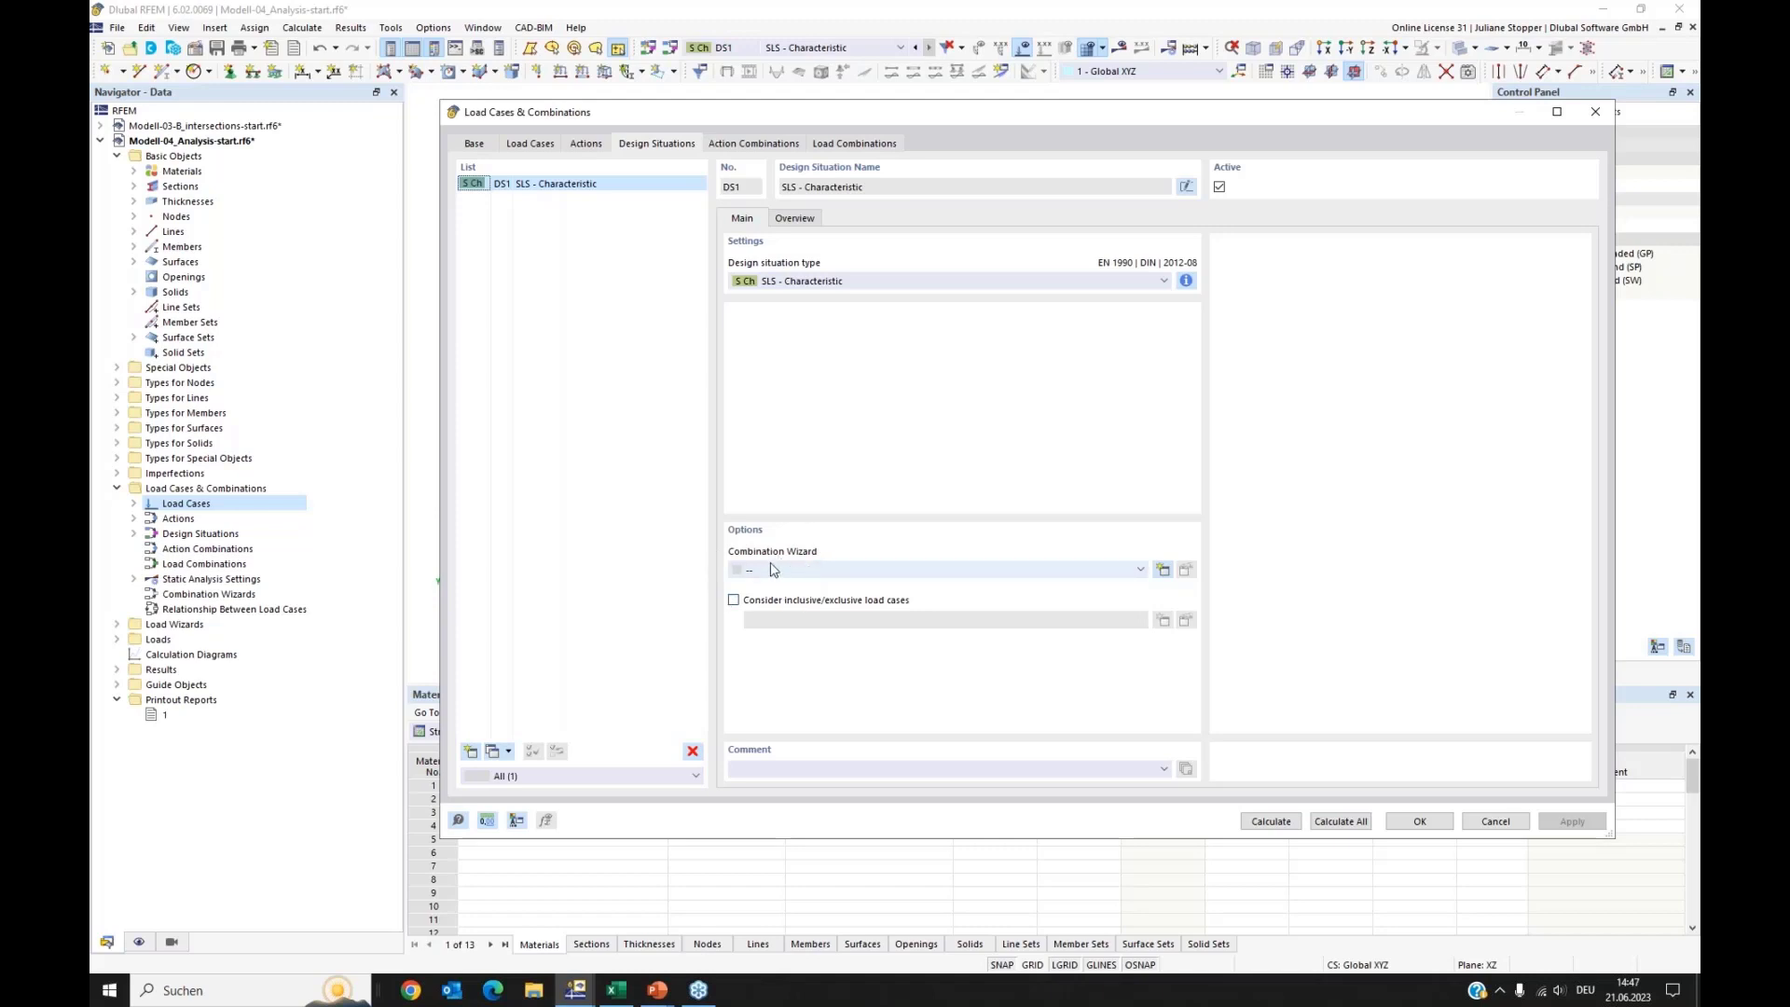
left_click(1165, 570)
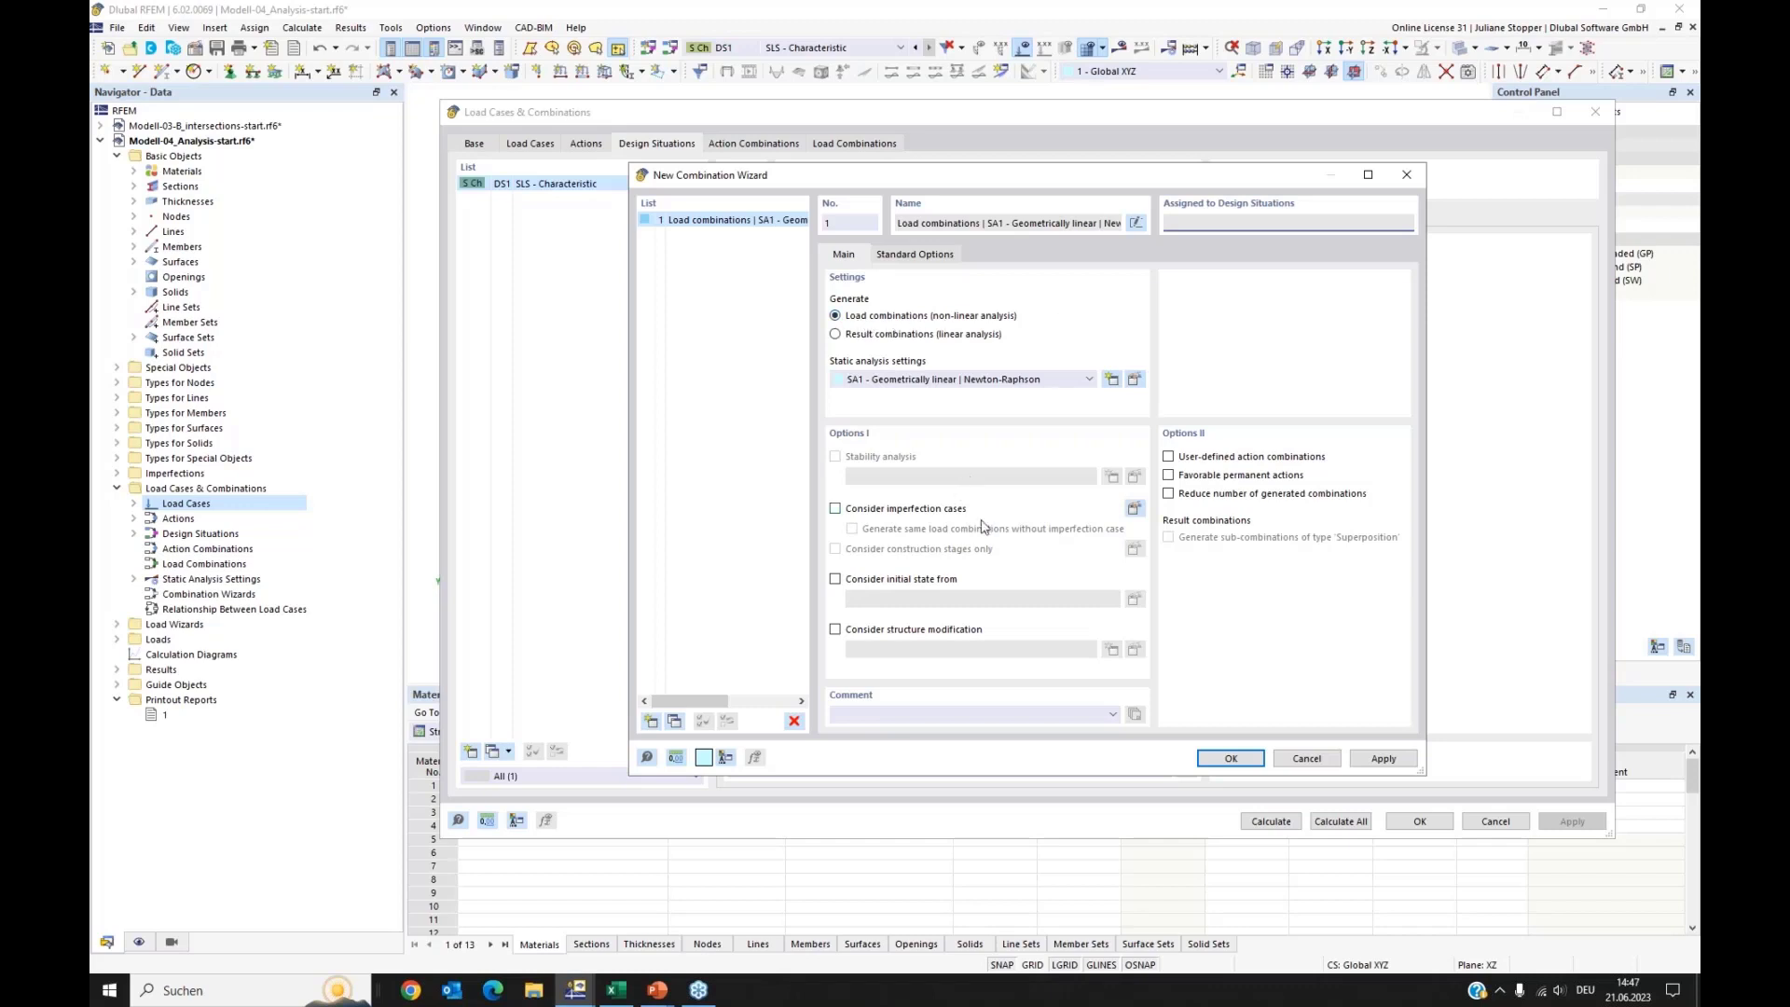
left_click(1231, 758)
left_click(735, 143)
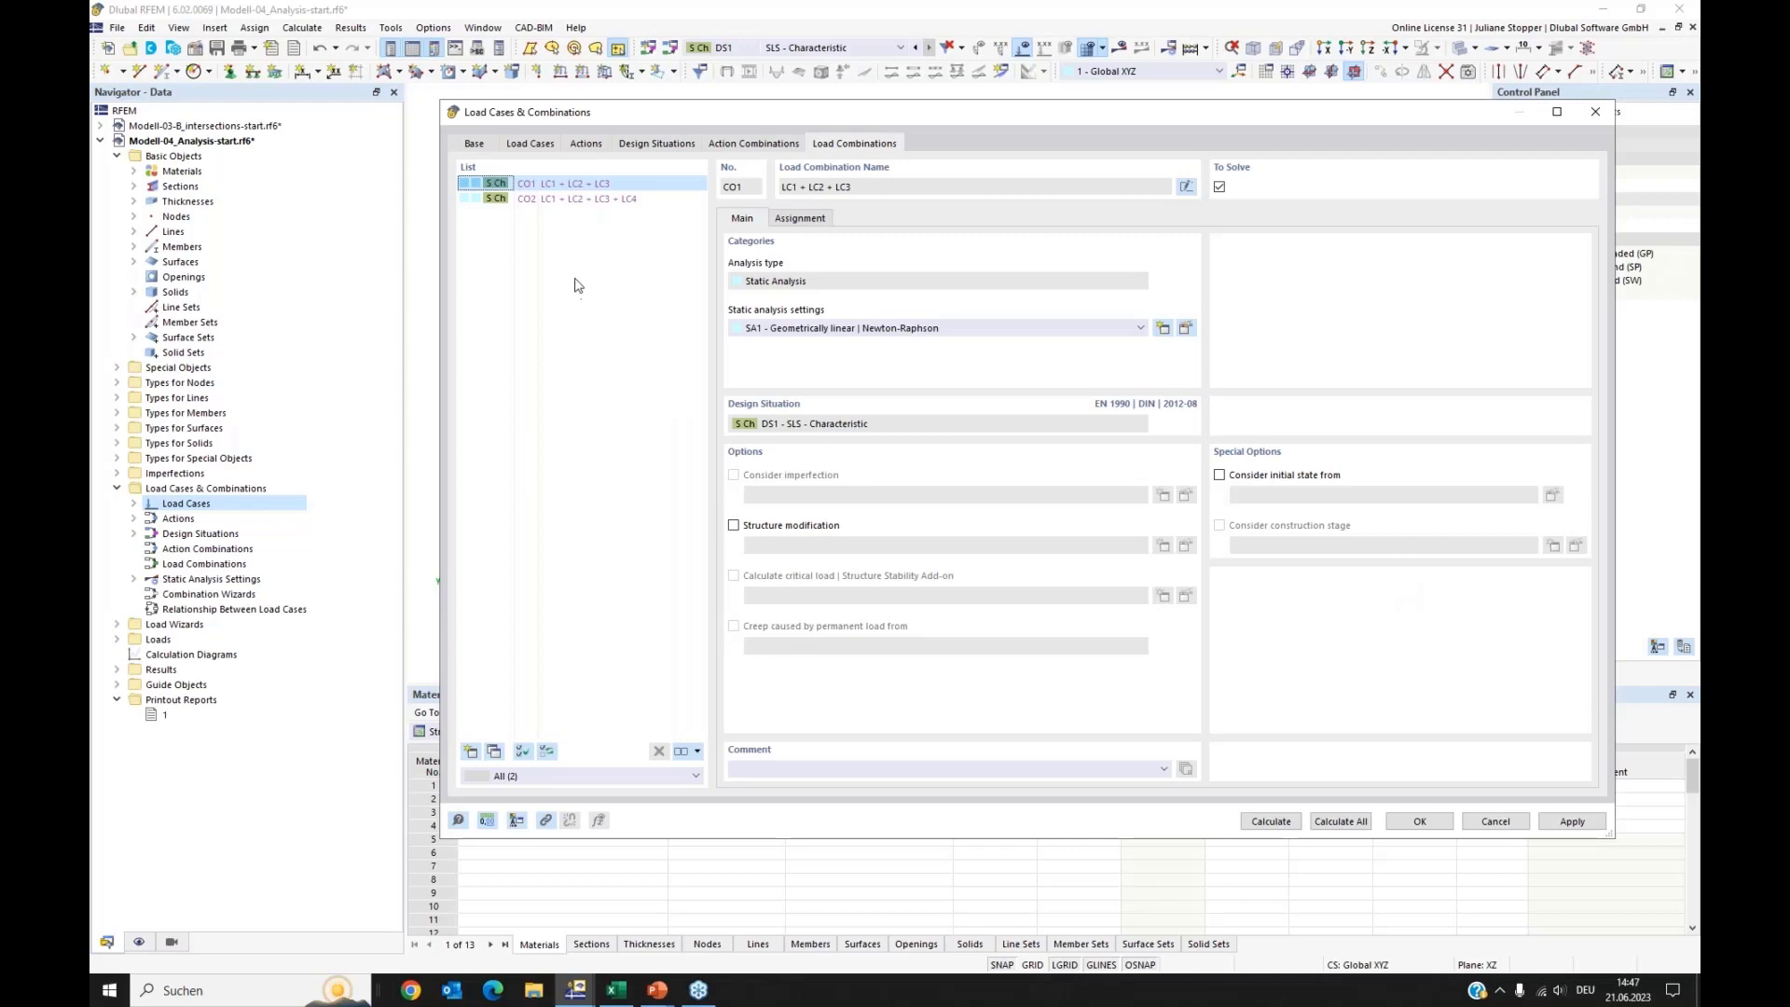
Step: Add a third load combination and assign the load cases Self-weight Soil and Self-weight Structure to it
left_click(472, 754)
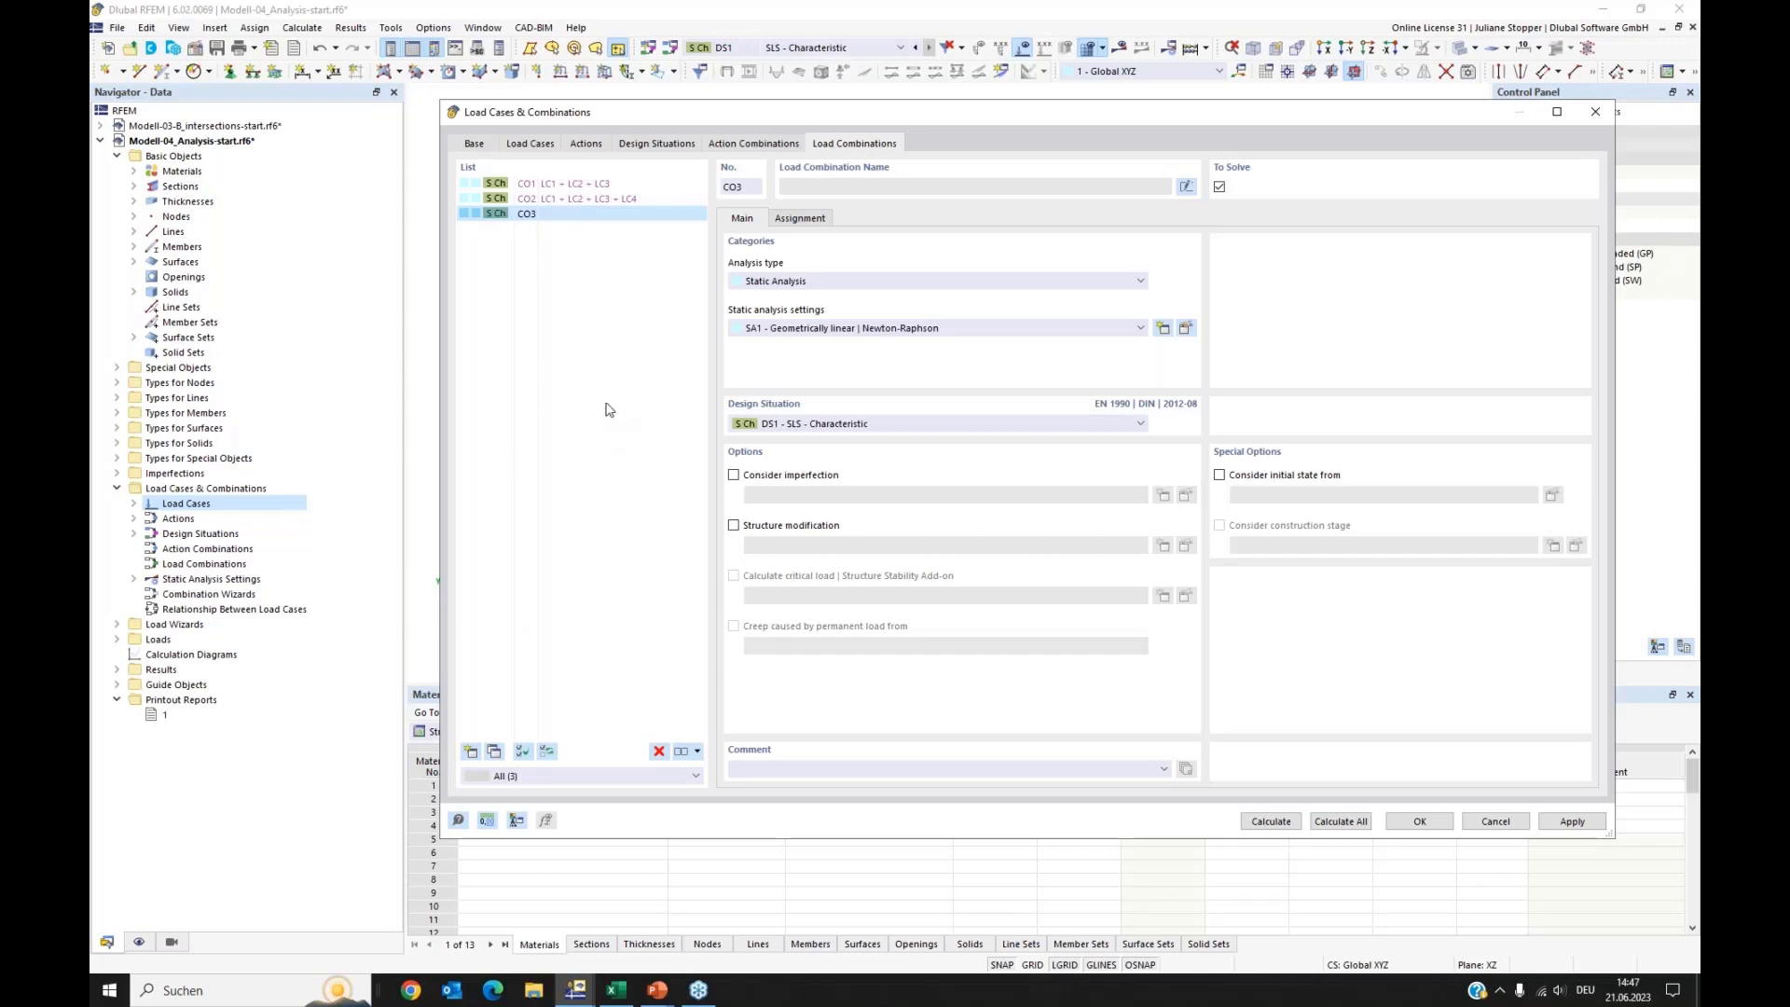
left_click(804, 218)
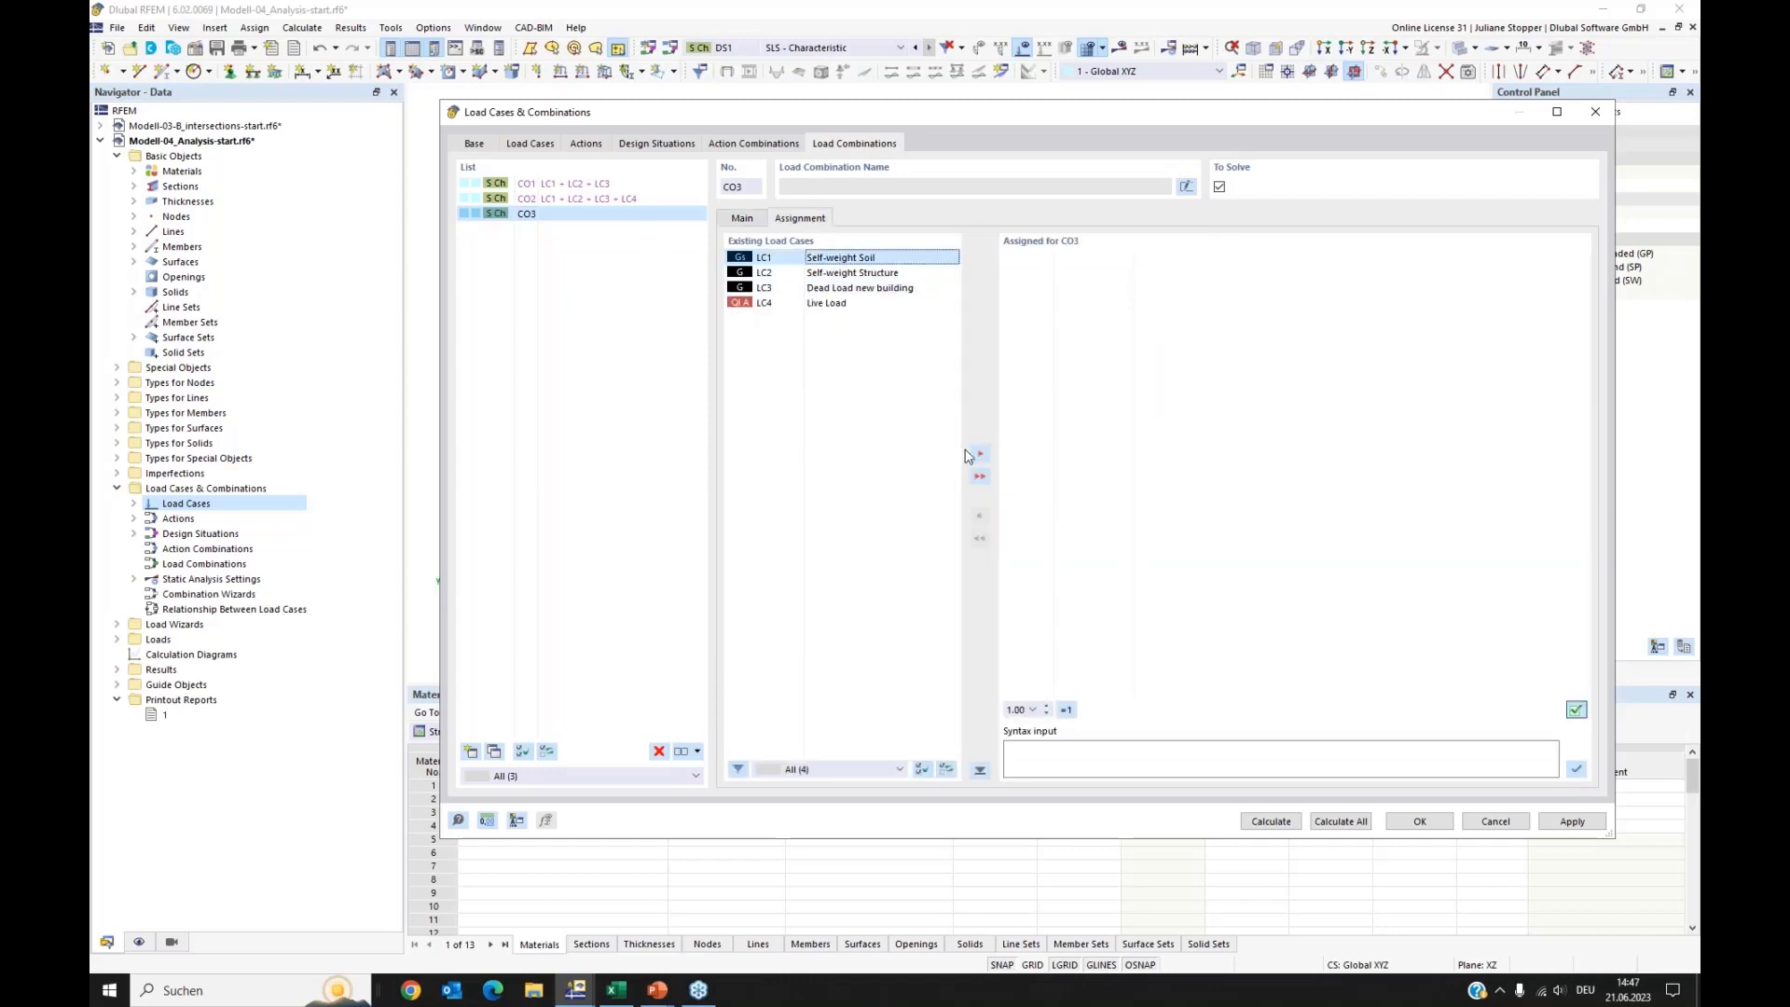
left_click(980, 454)
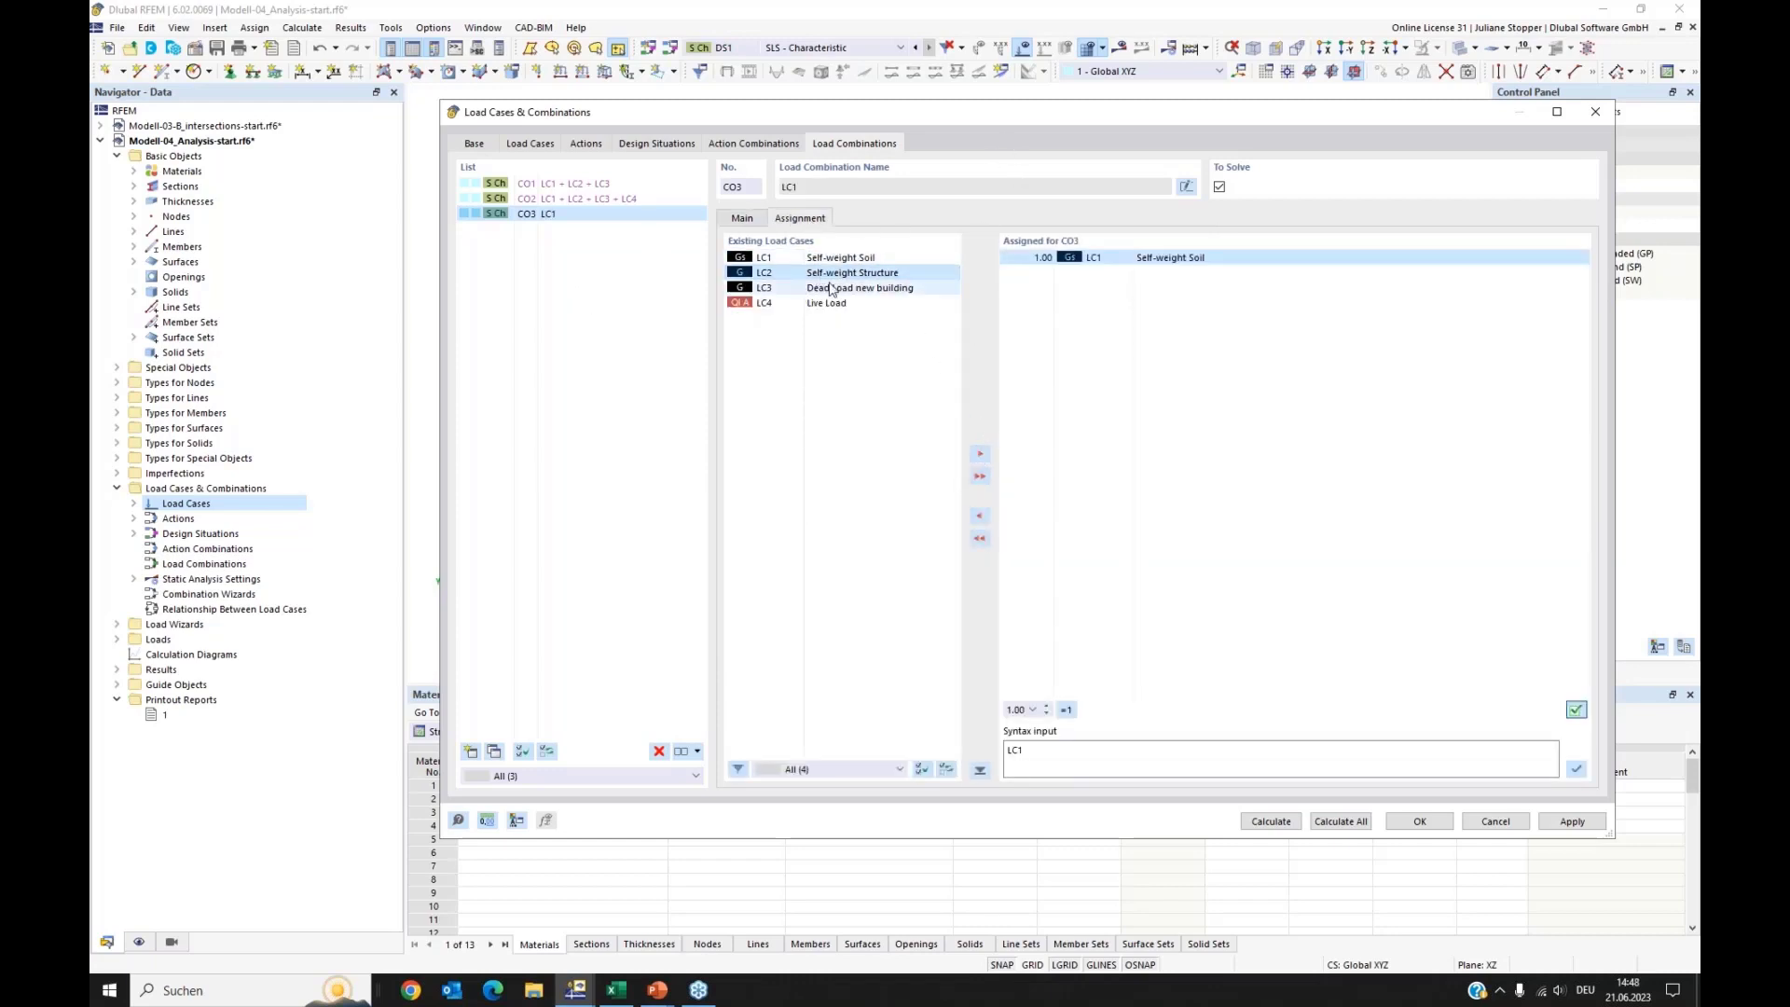
left_click(980, 455)
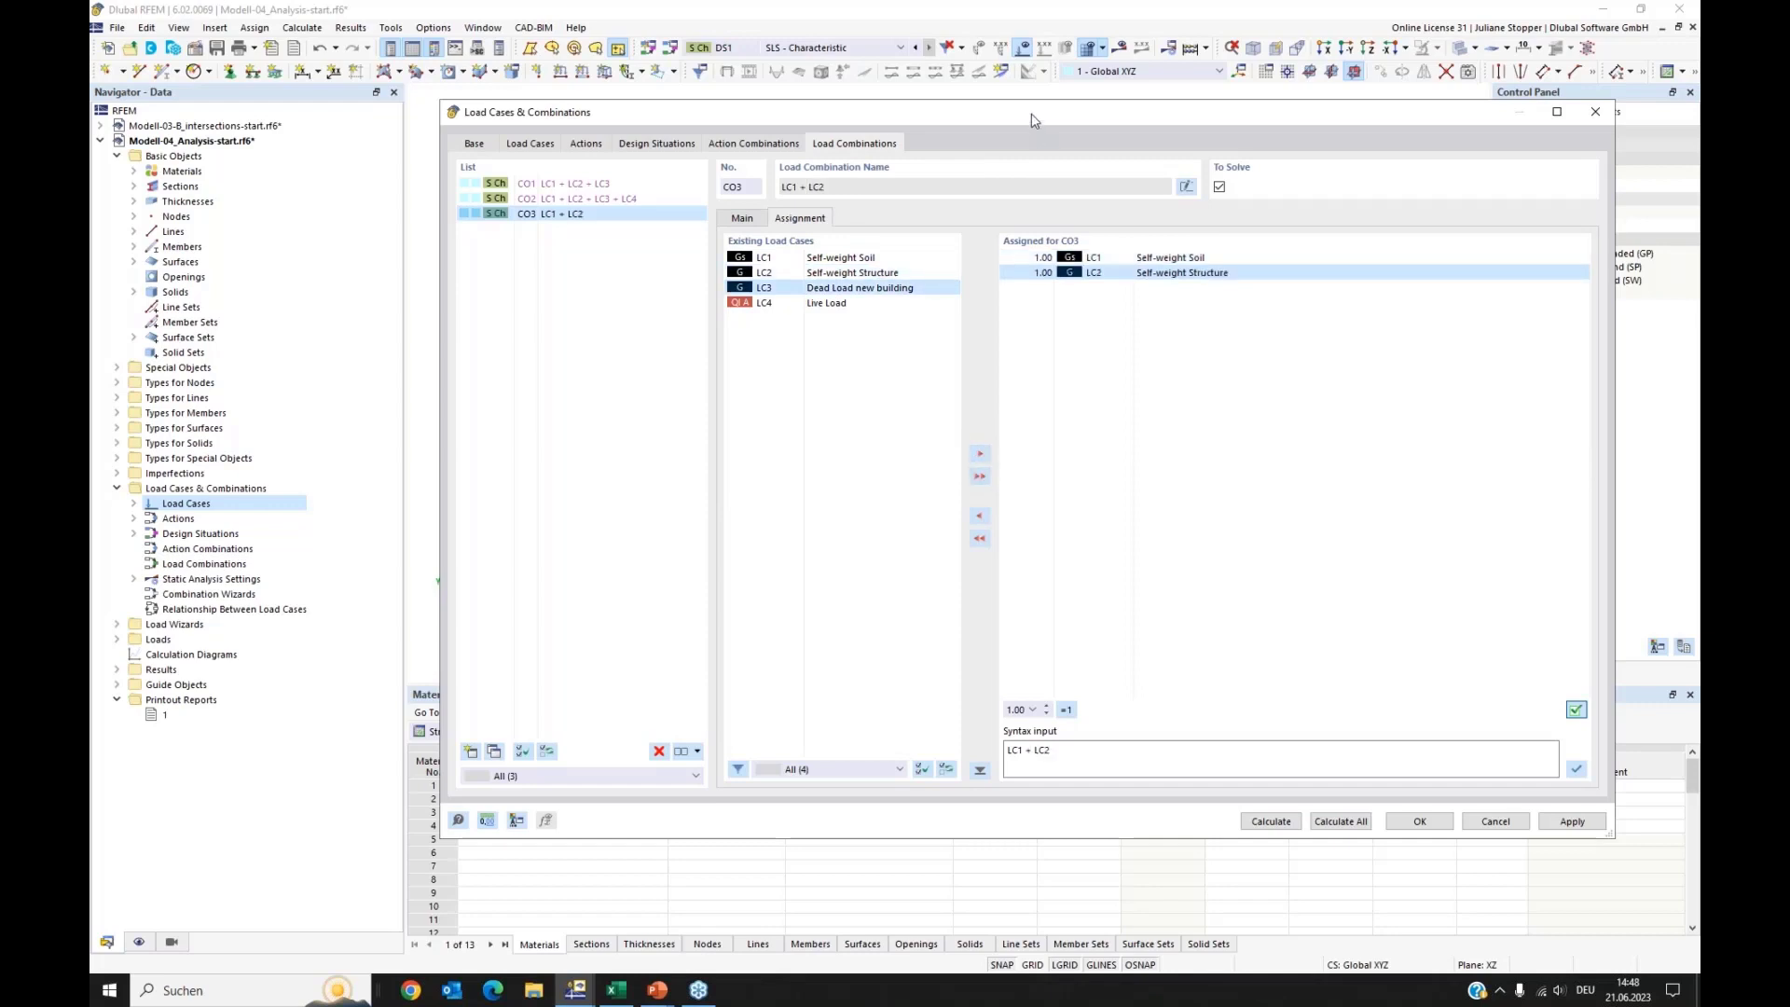
left_click_drag(1032, 119, 1059, 474)
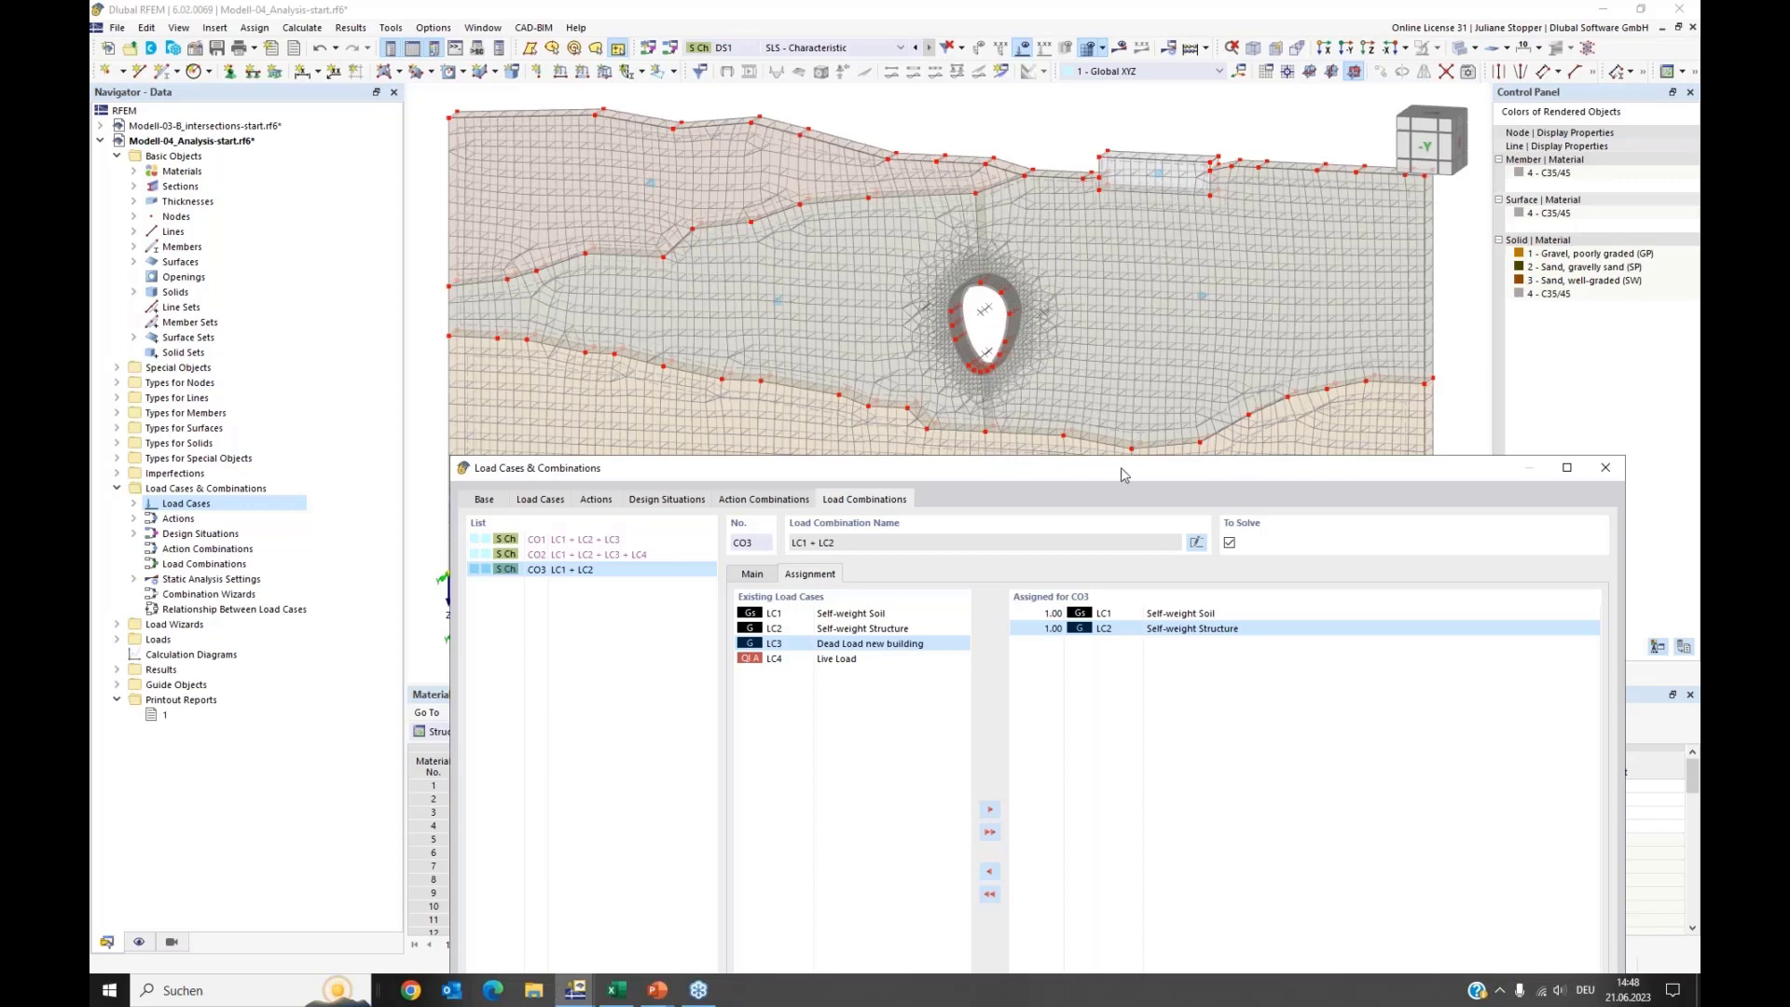
left_click_drag(1126, 472, 1138, 336)
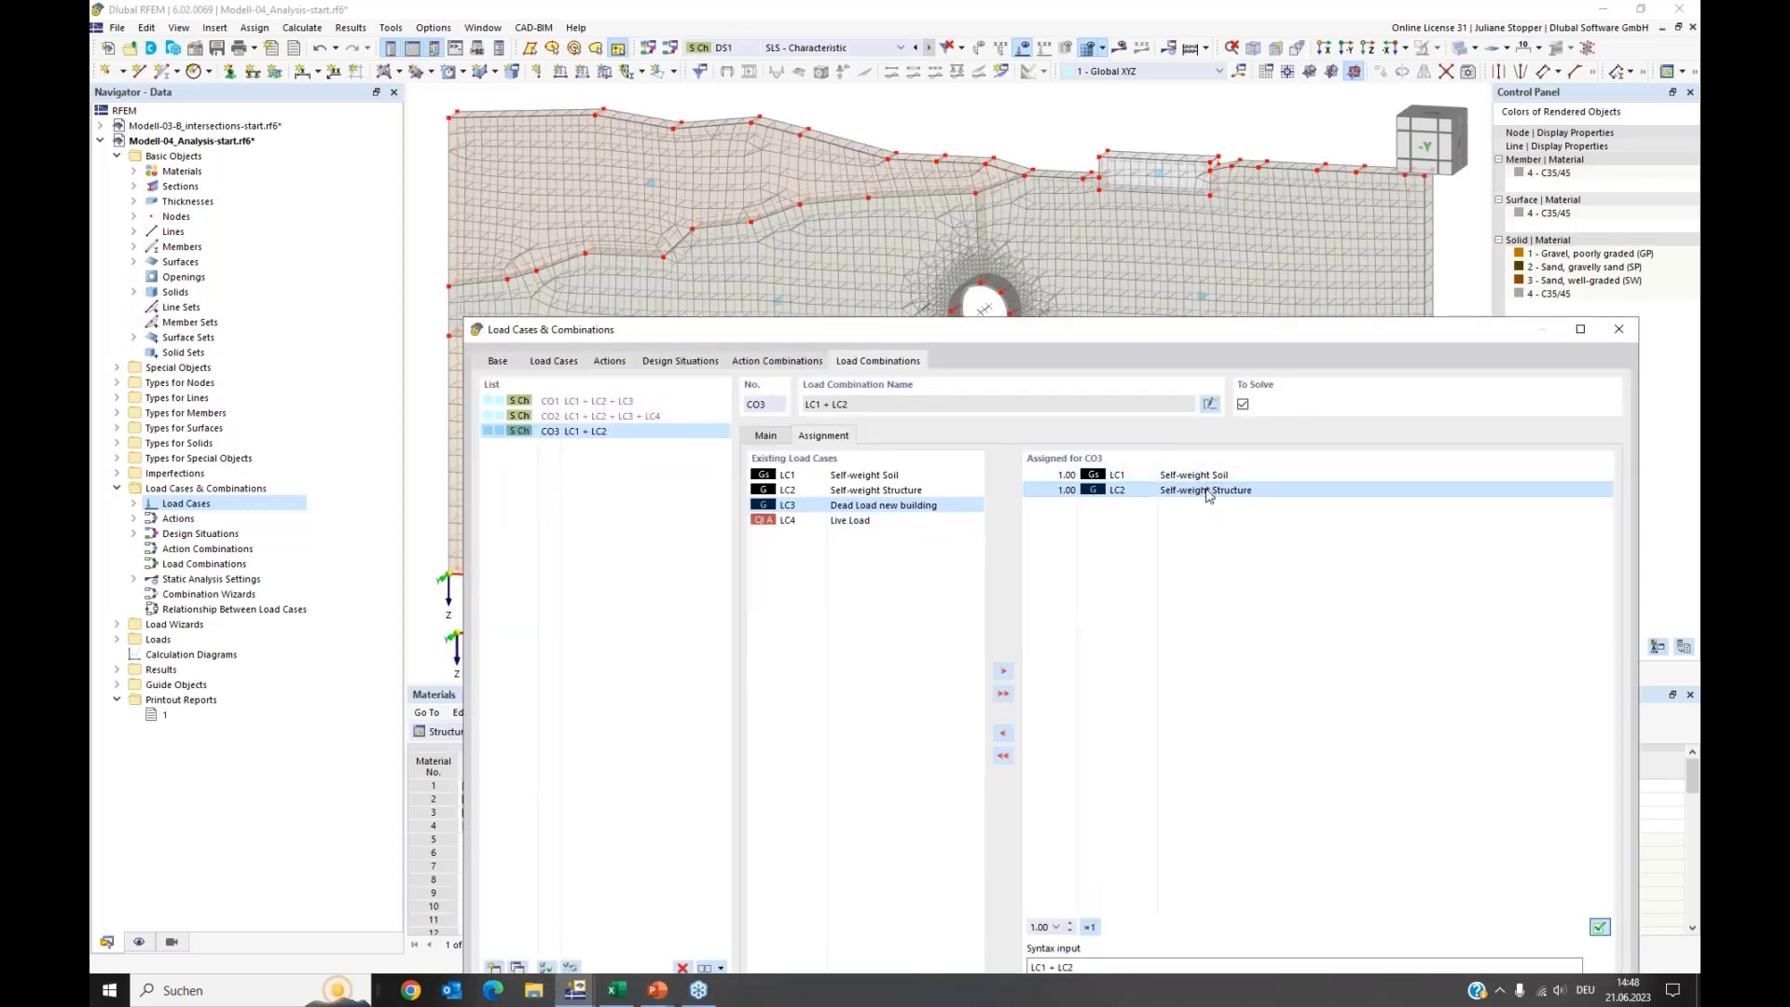
left_click(766, 436)
left_click_drag(1000, 331, 1013, 263)
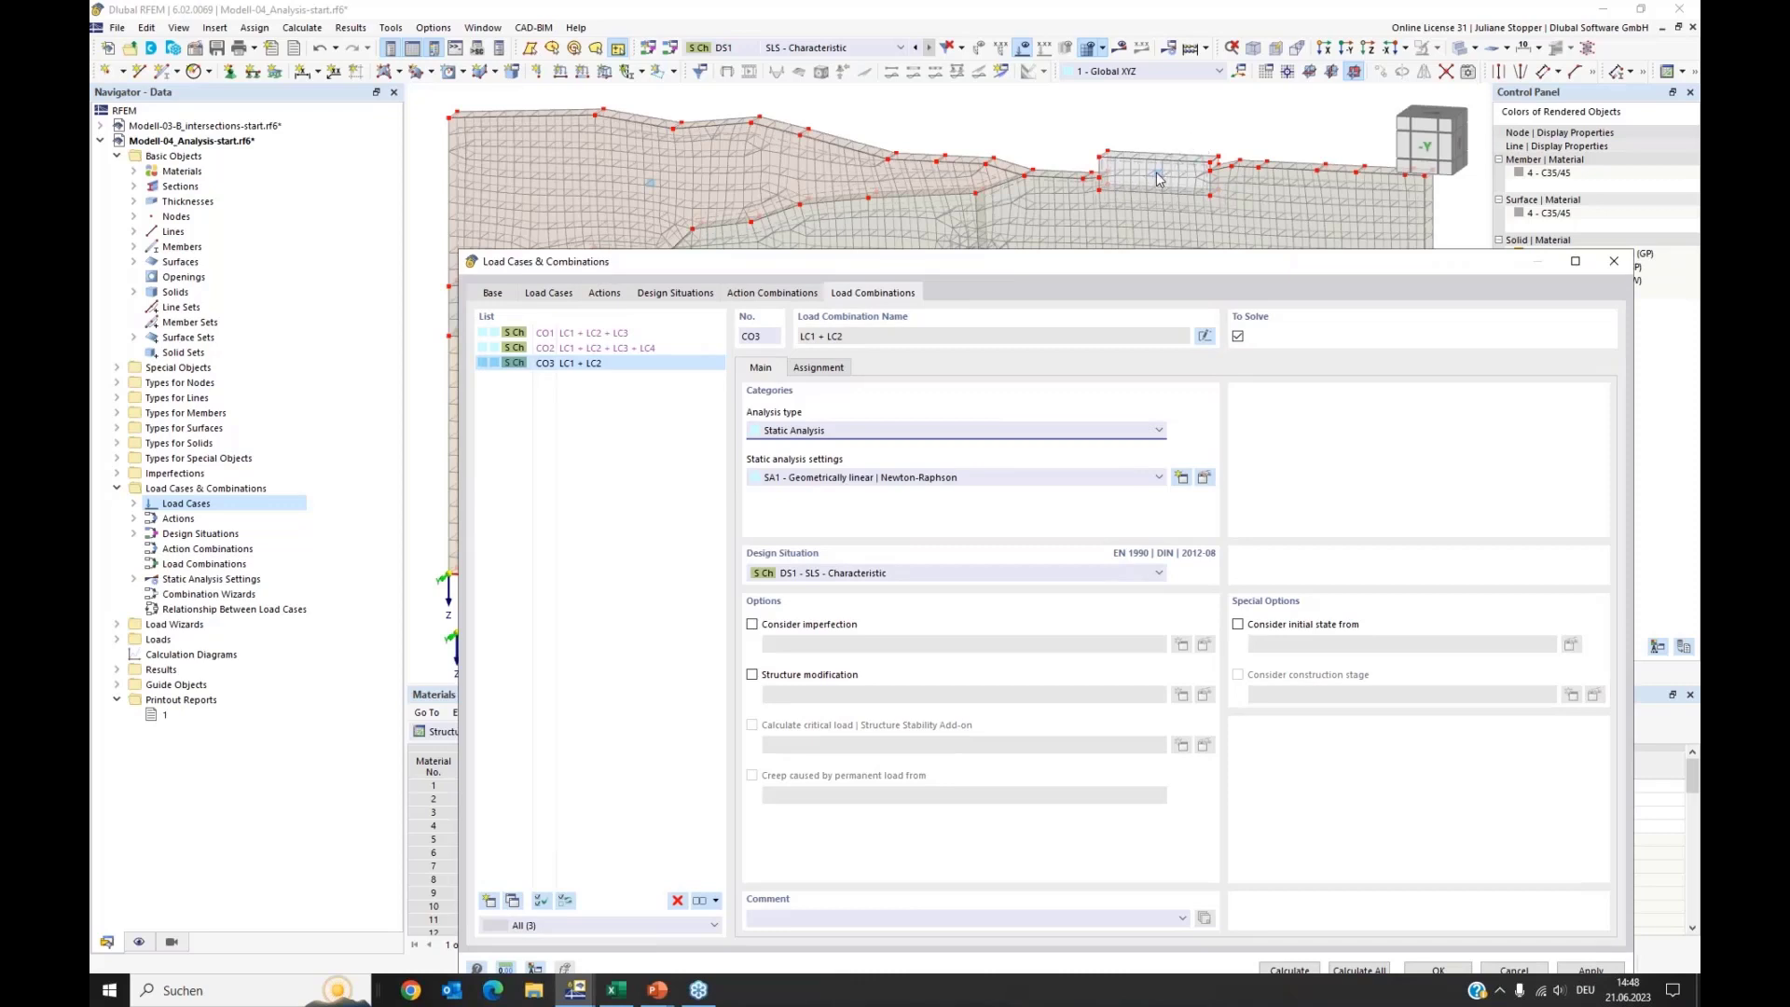
left_click(820, 369)
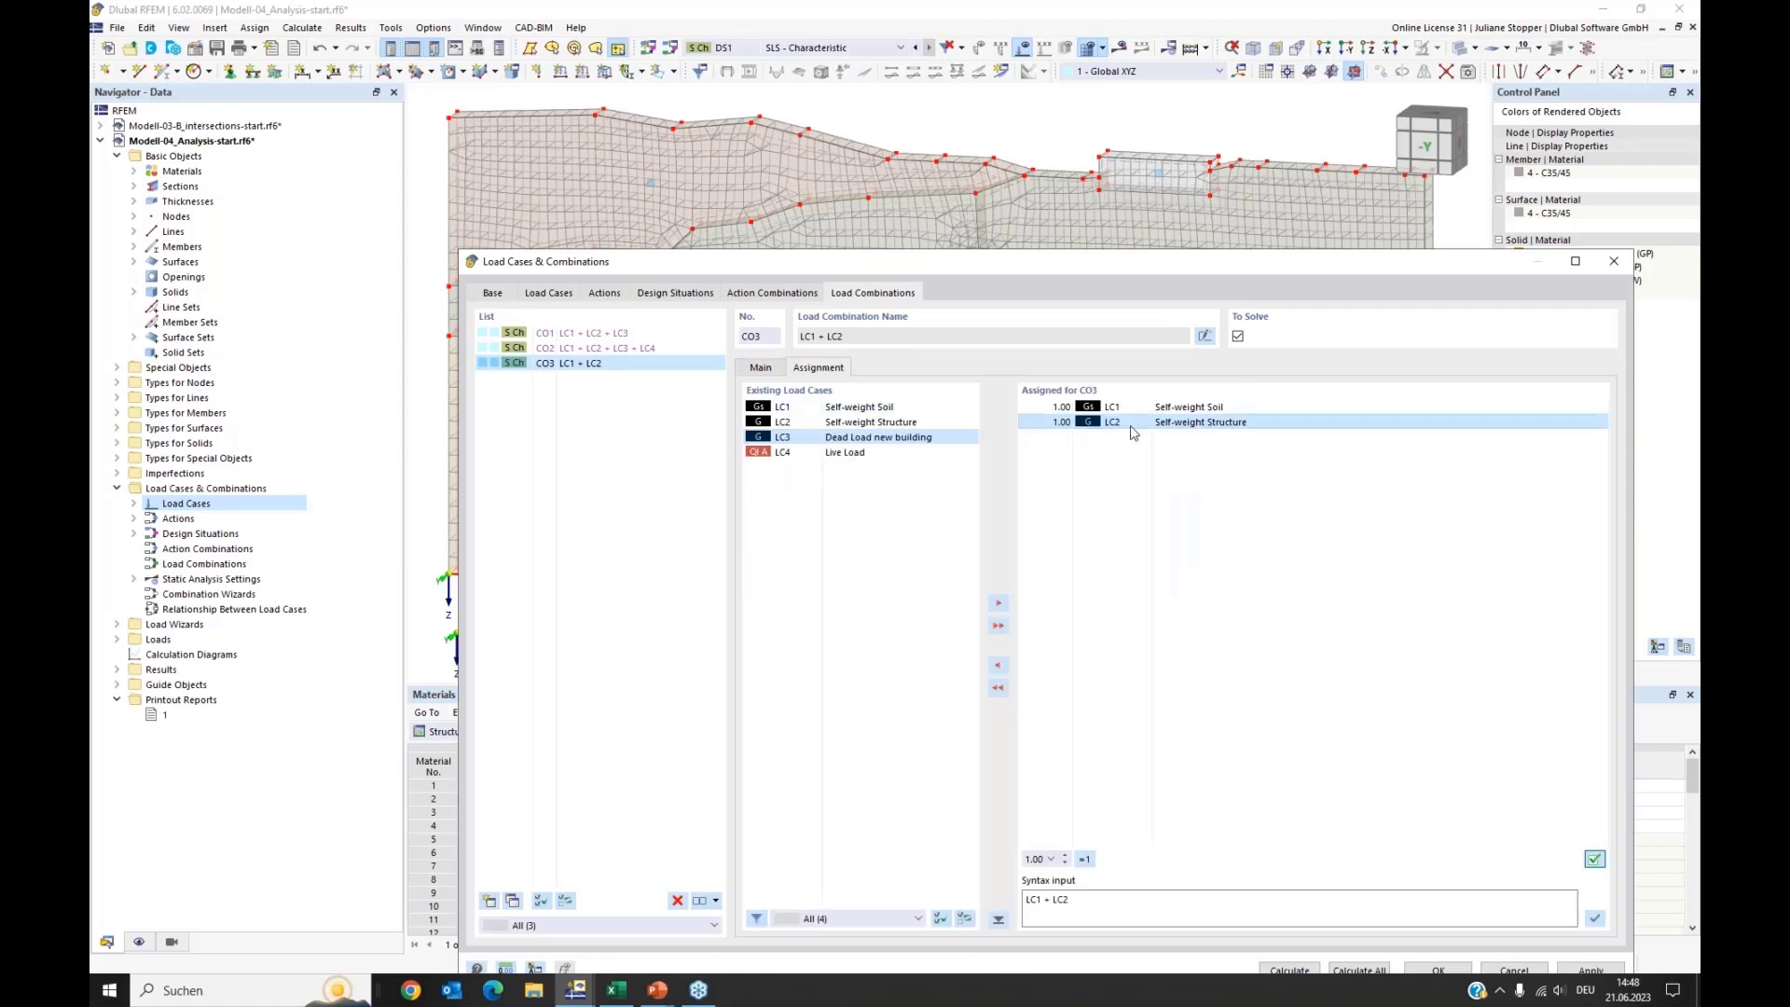
Step: Enable a structure modification for load combination CO3 with object deactivation and the comment "Deactivation of the new building"
left_click(760, 370)
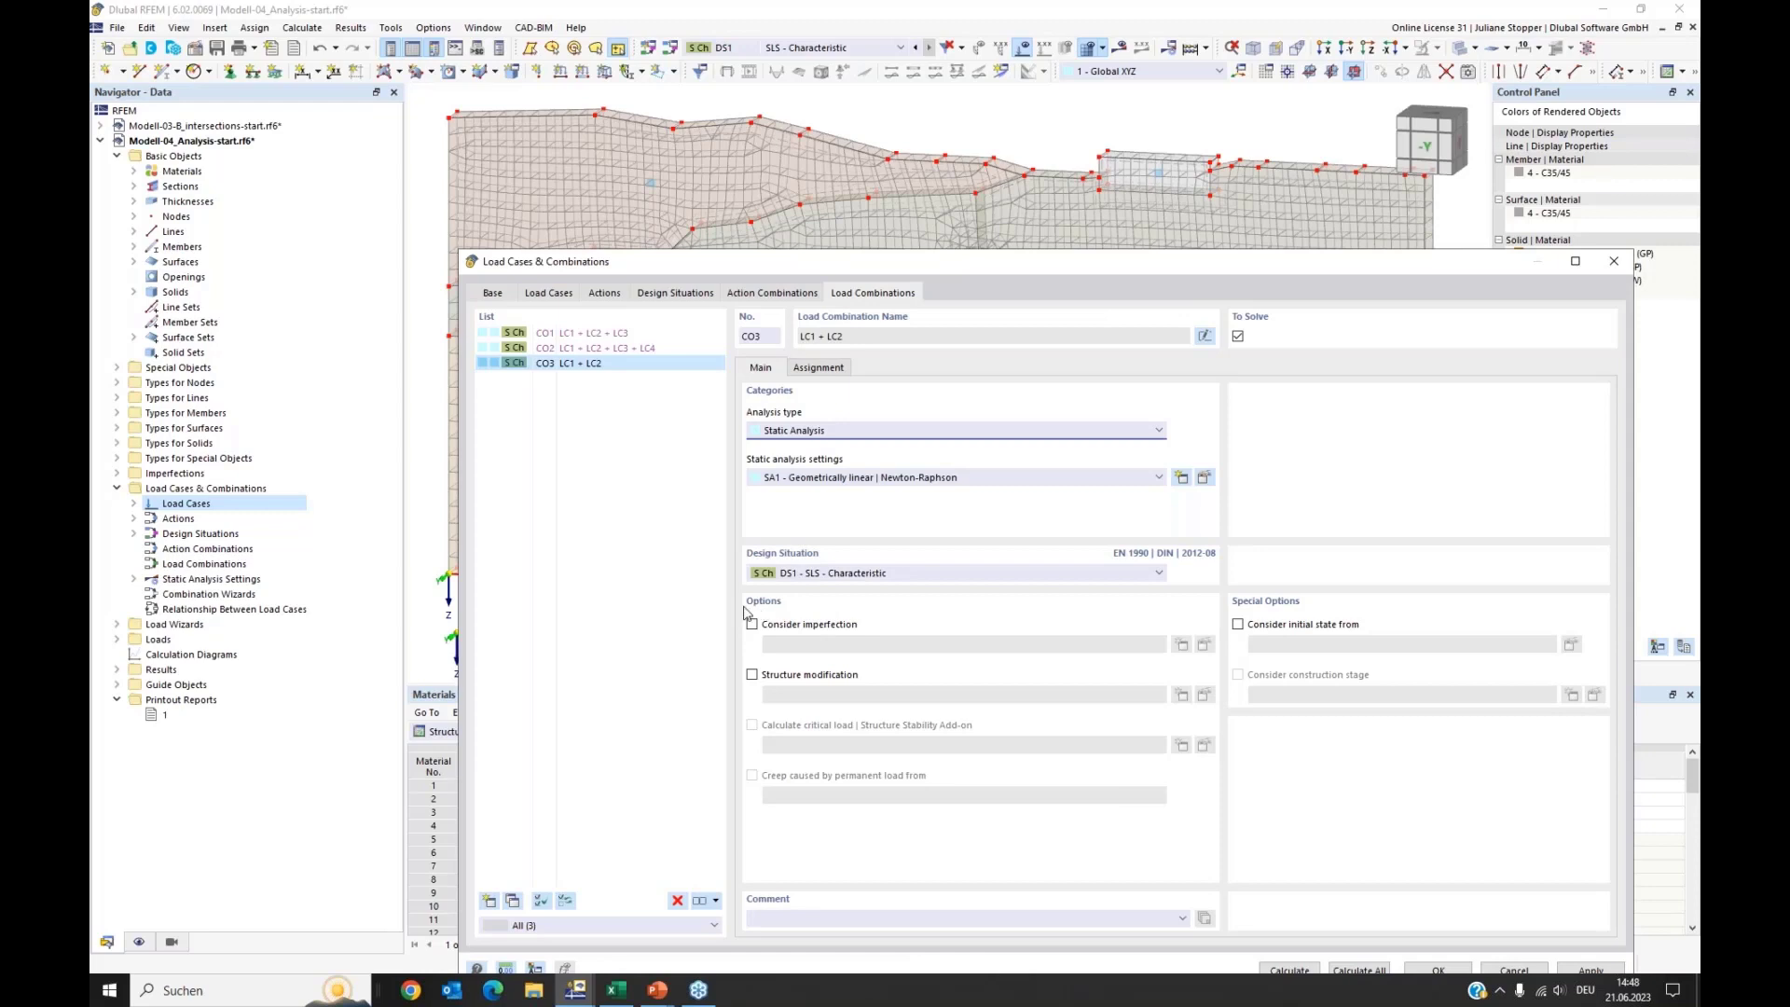
left_click(754, 675)
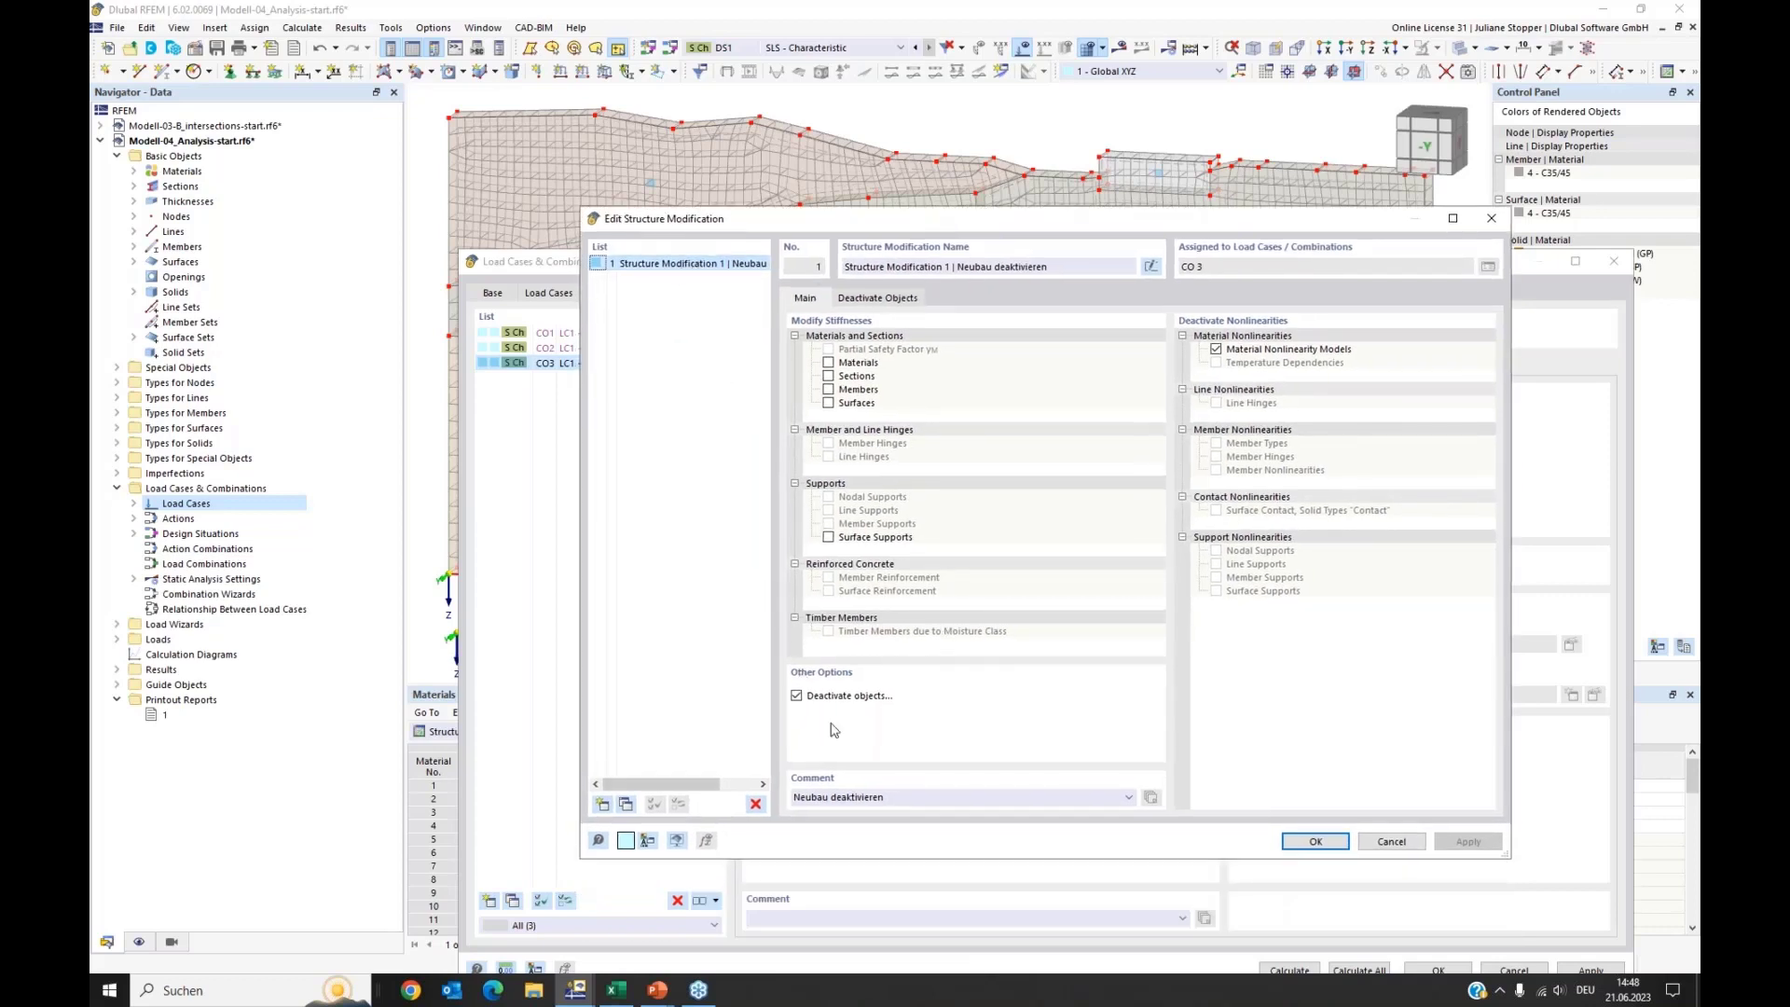
left_click(900, 798)
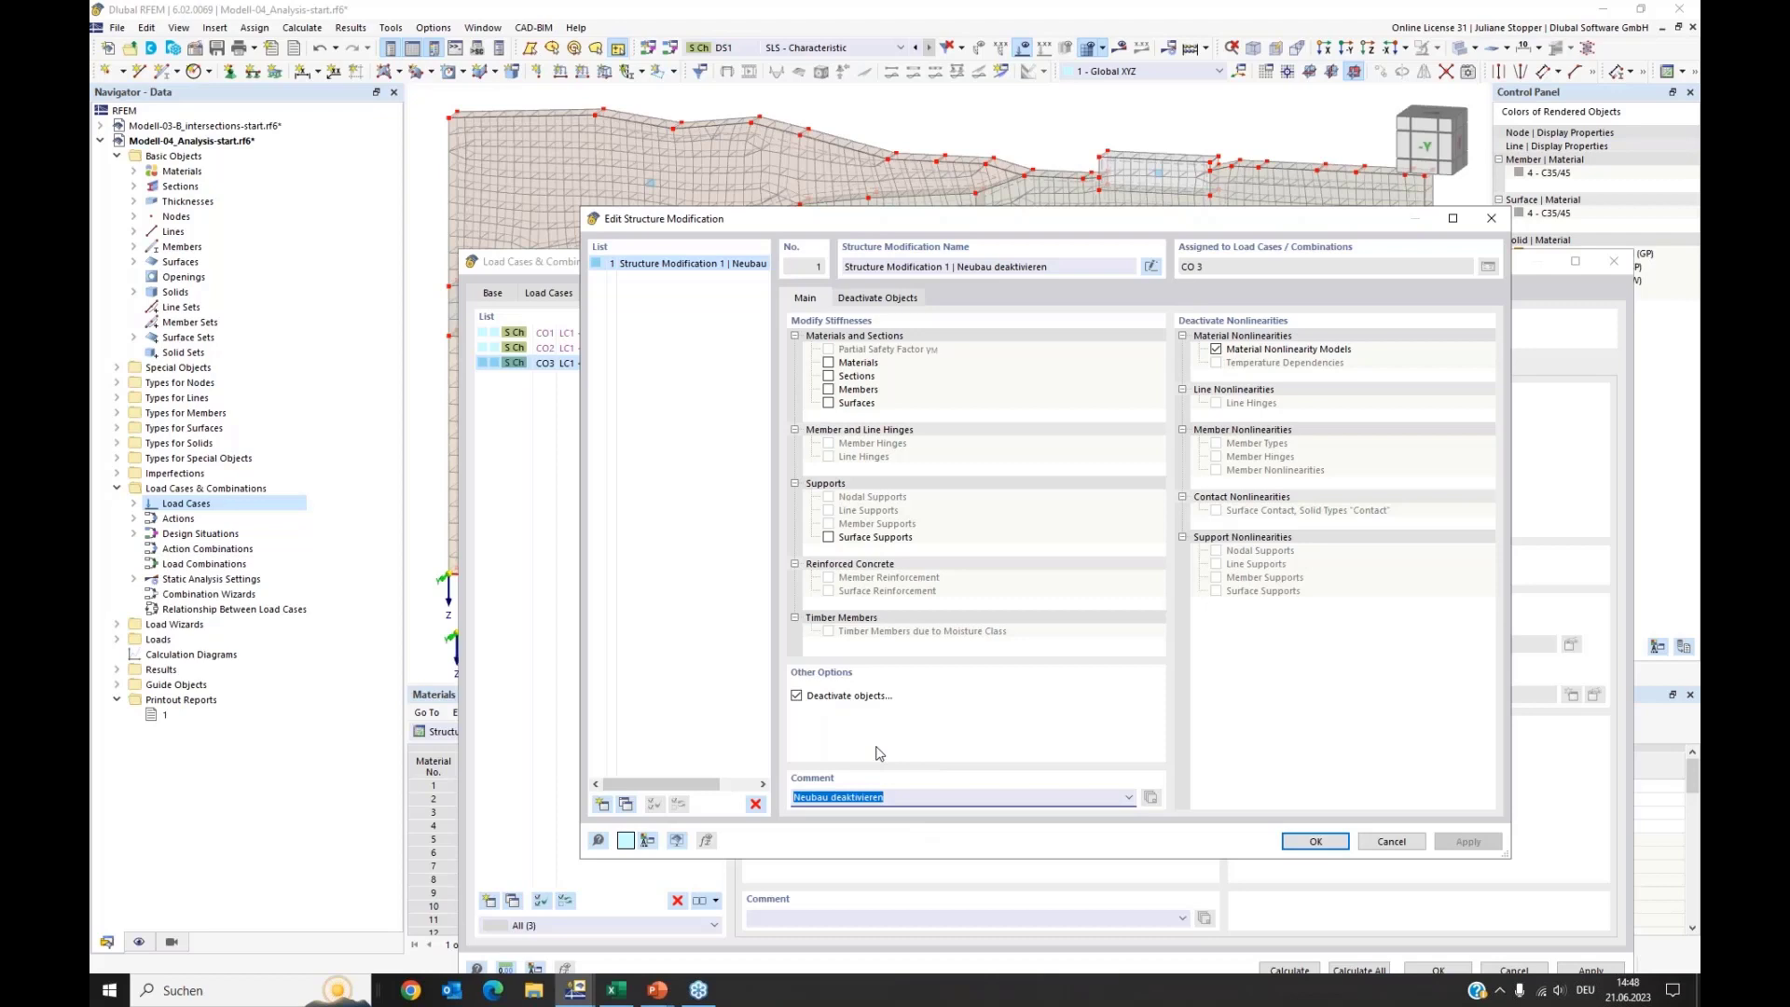
type("ctivation of the new building")
left_click(797, 696)
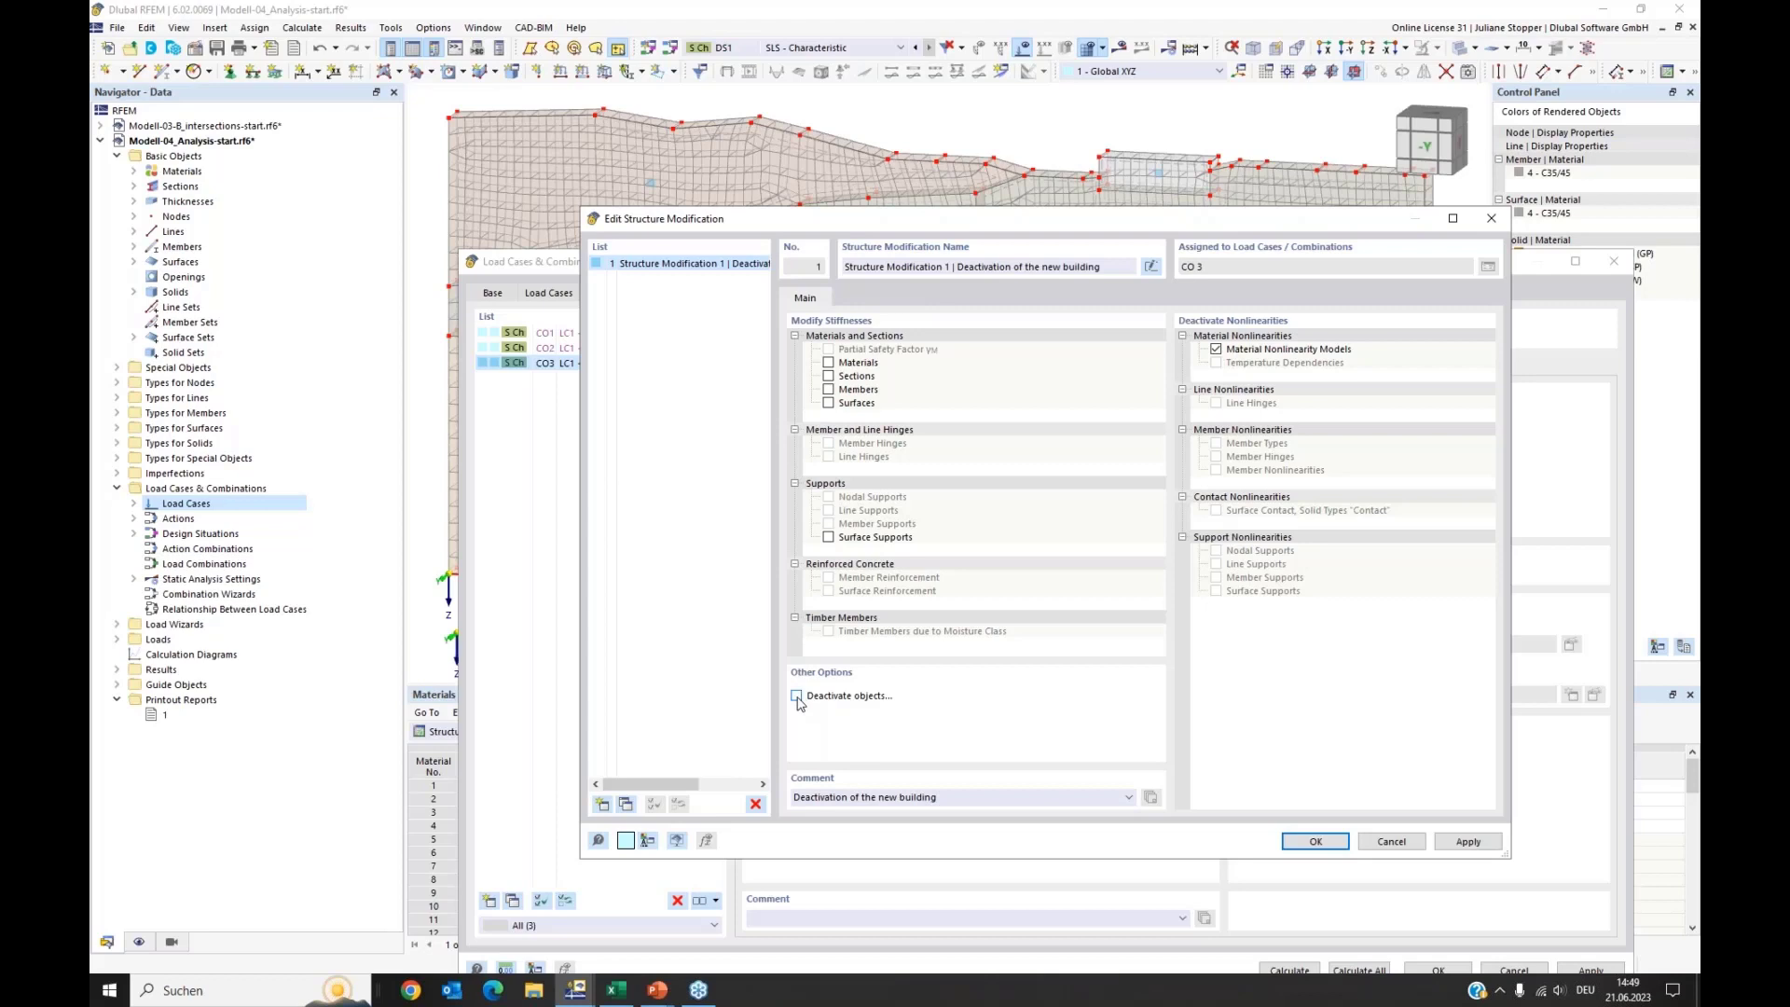
left_click(797, 696)
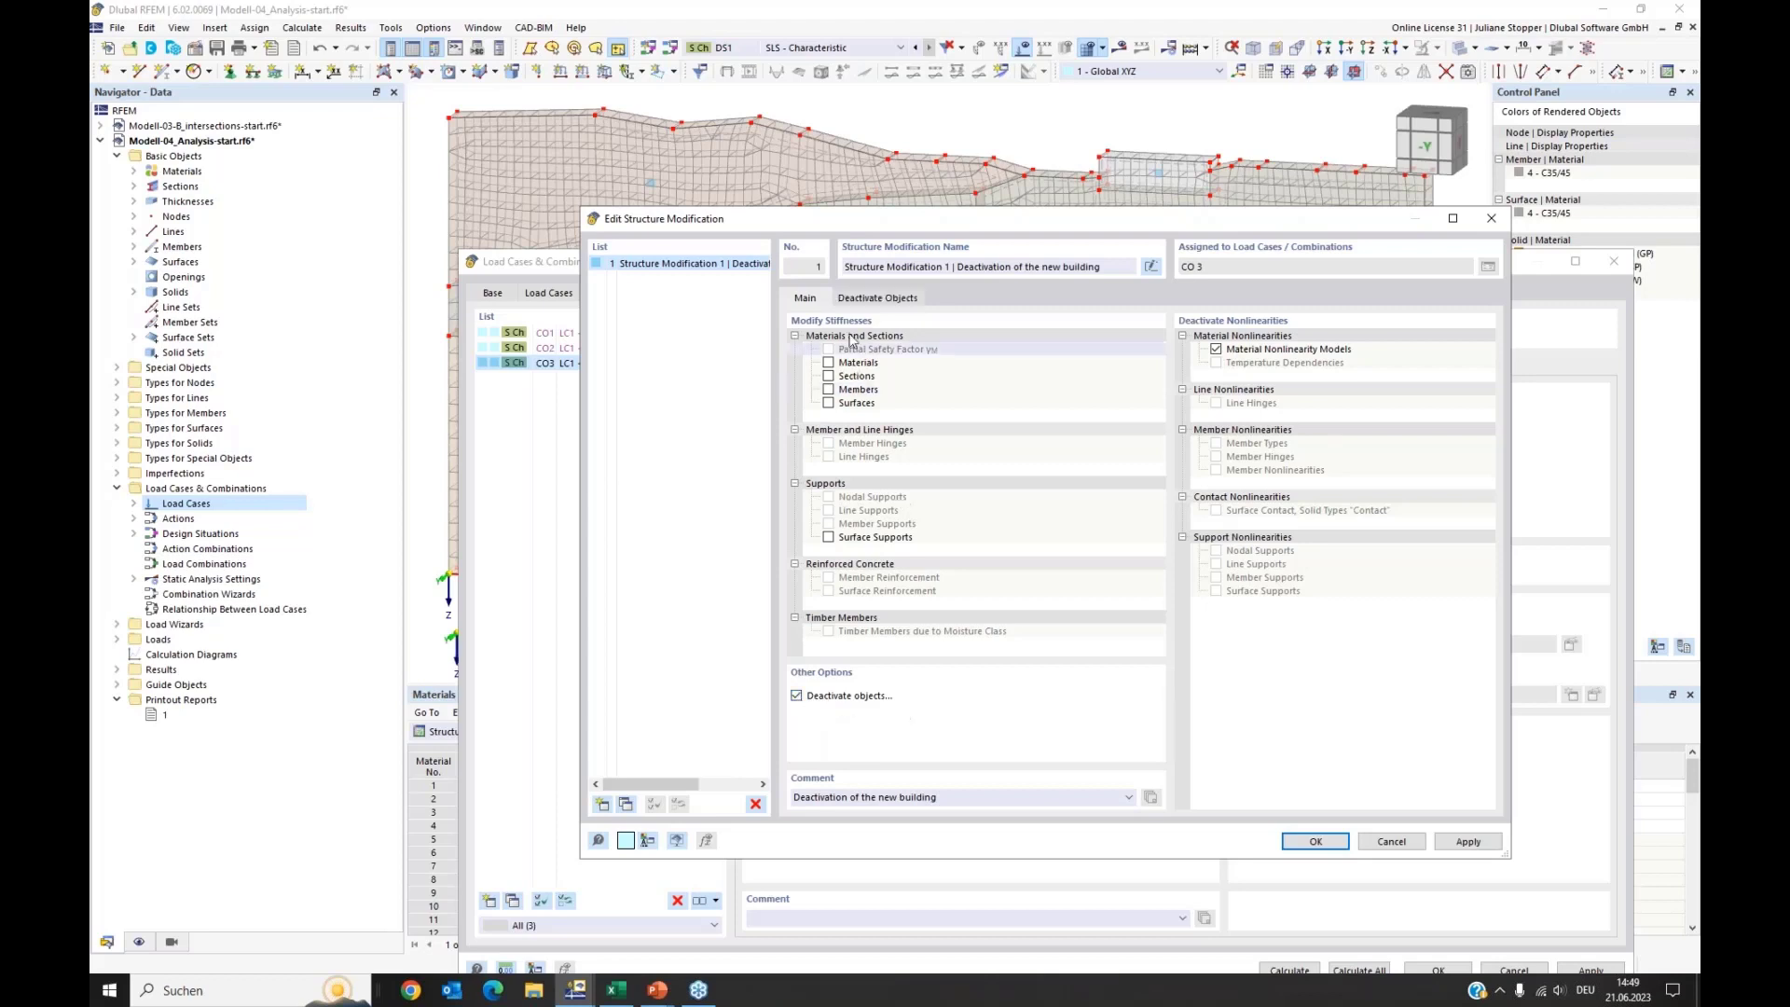
Step: Confirm solid 6 in the object selection "Volumenkörper Neubau" for the deactivated solids, and accept the structure modification
left_click(877, 300)
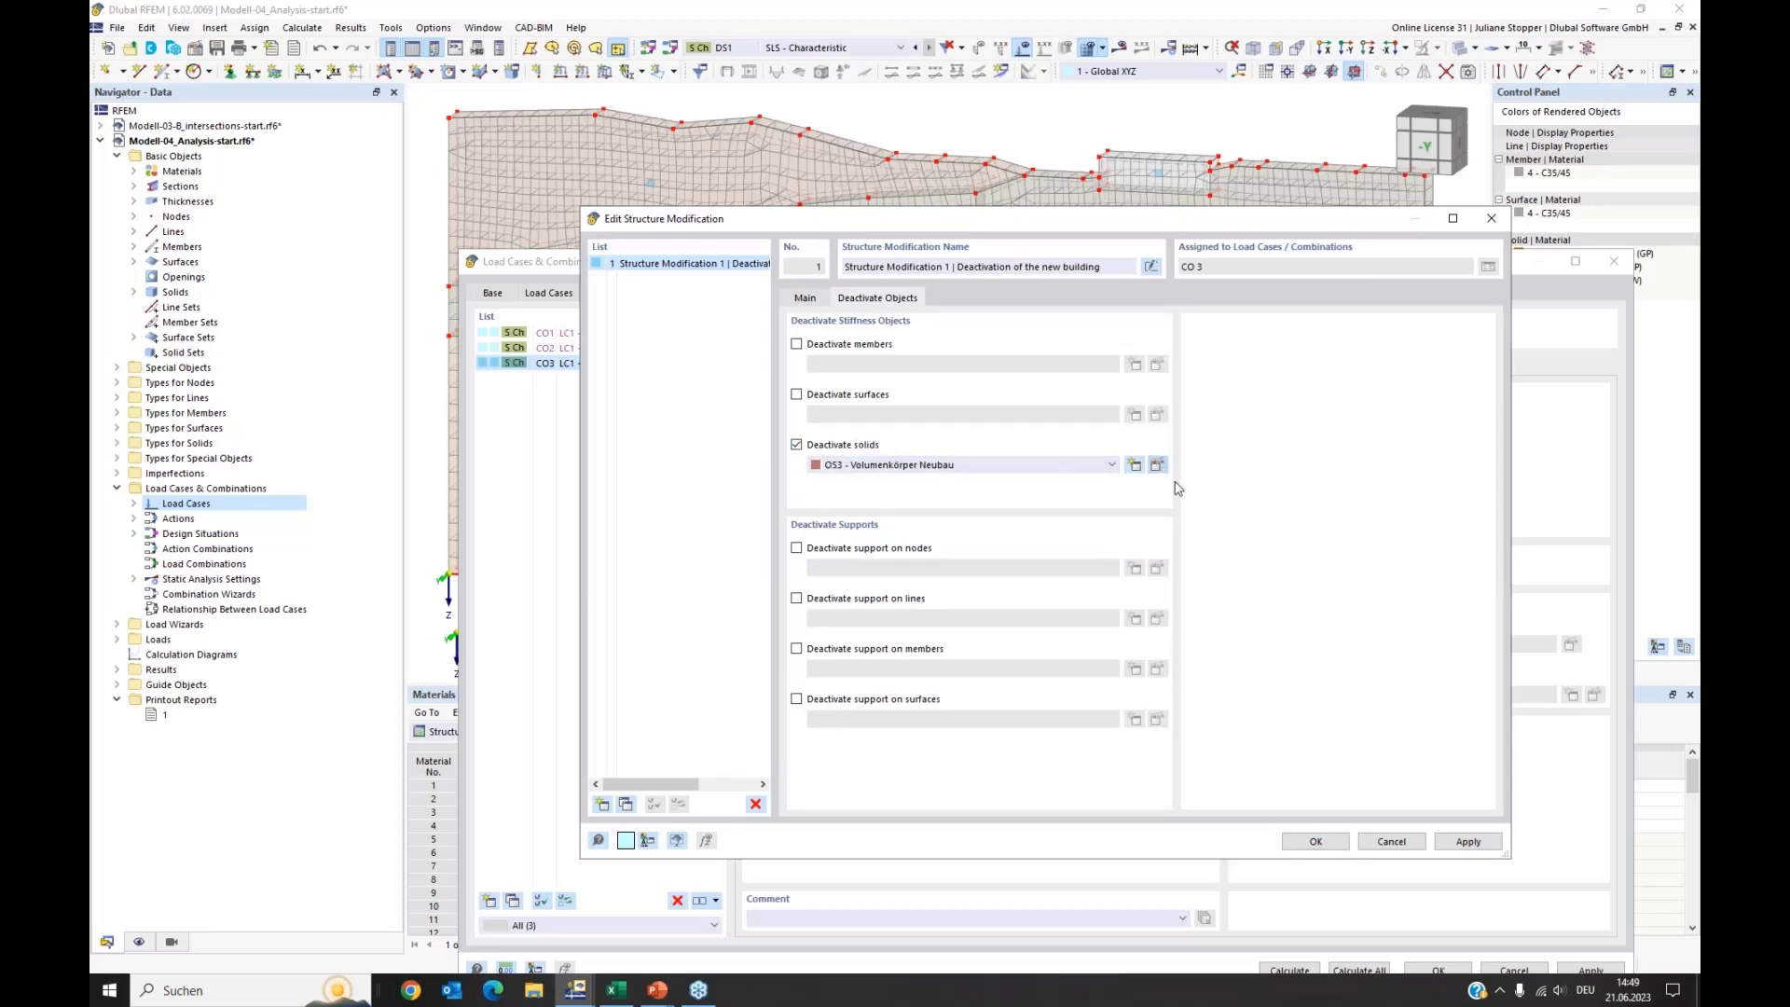
left_click(1158, 464)
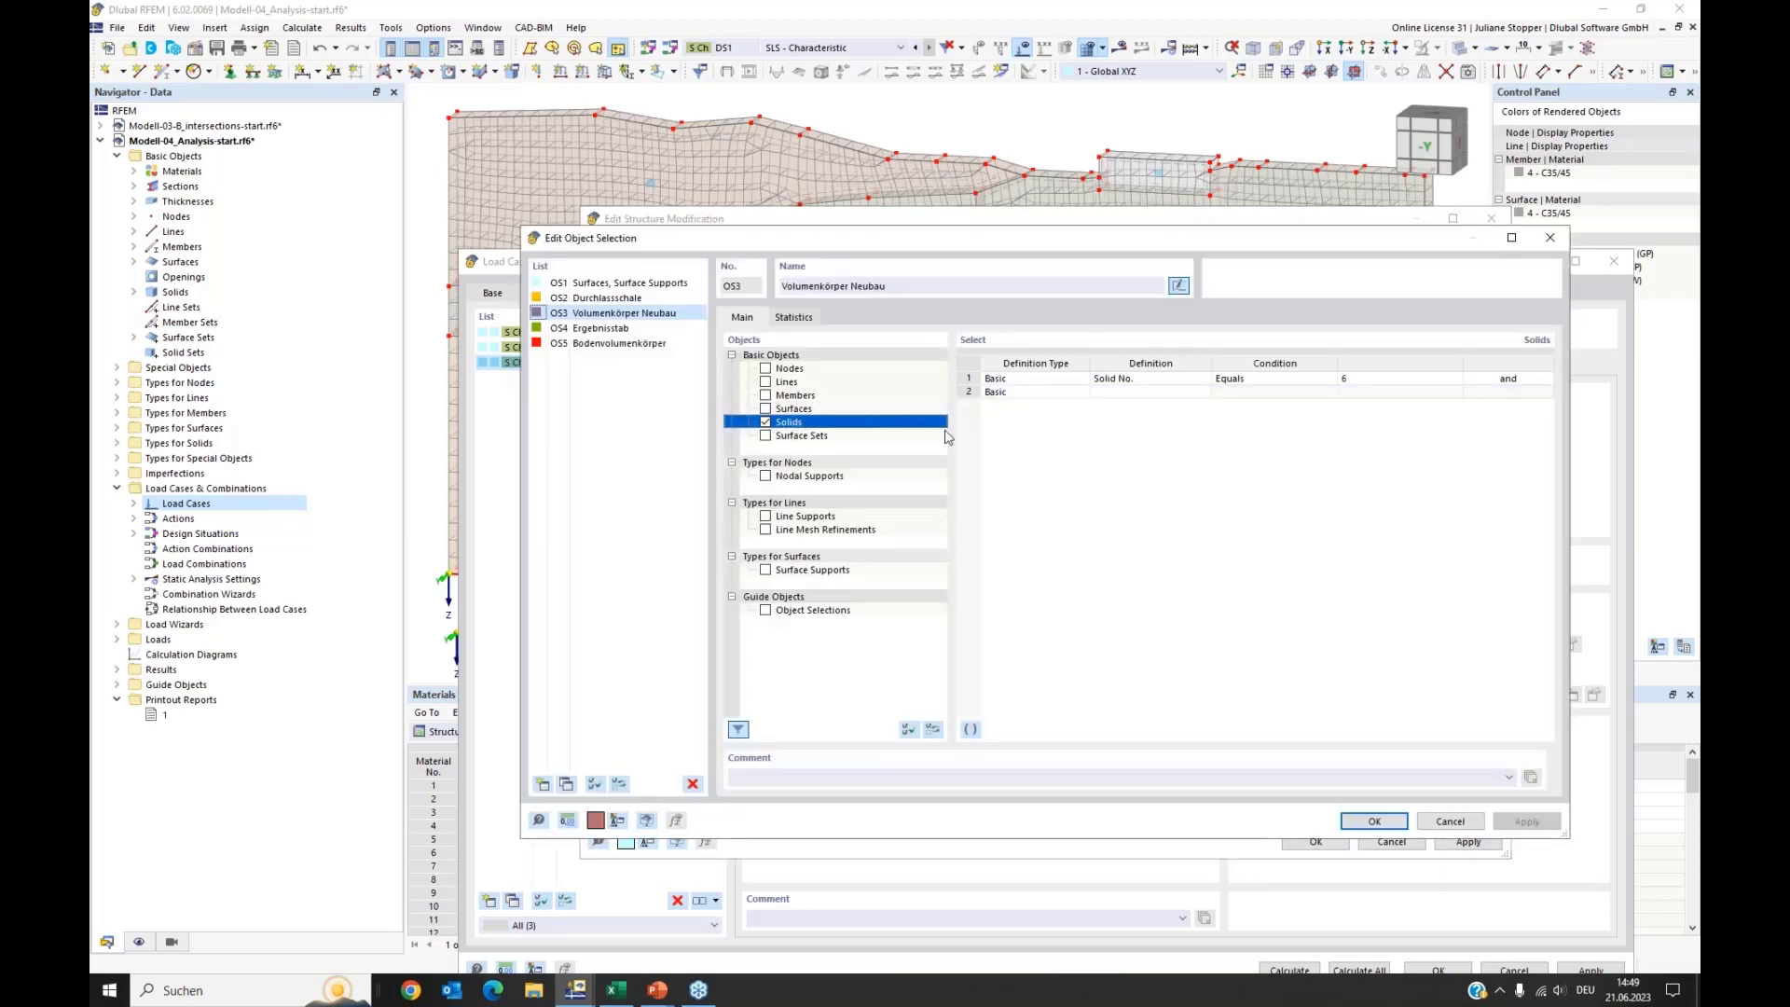
left_click(1396, 380)
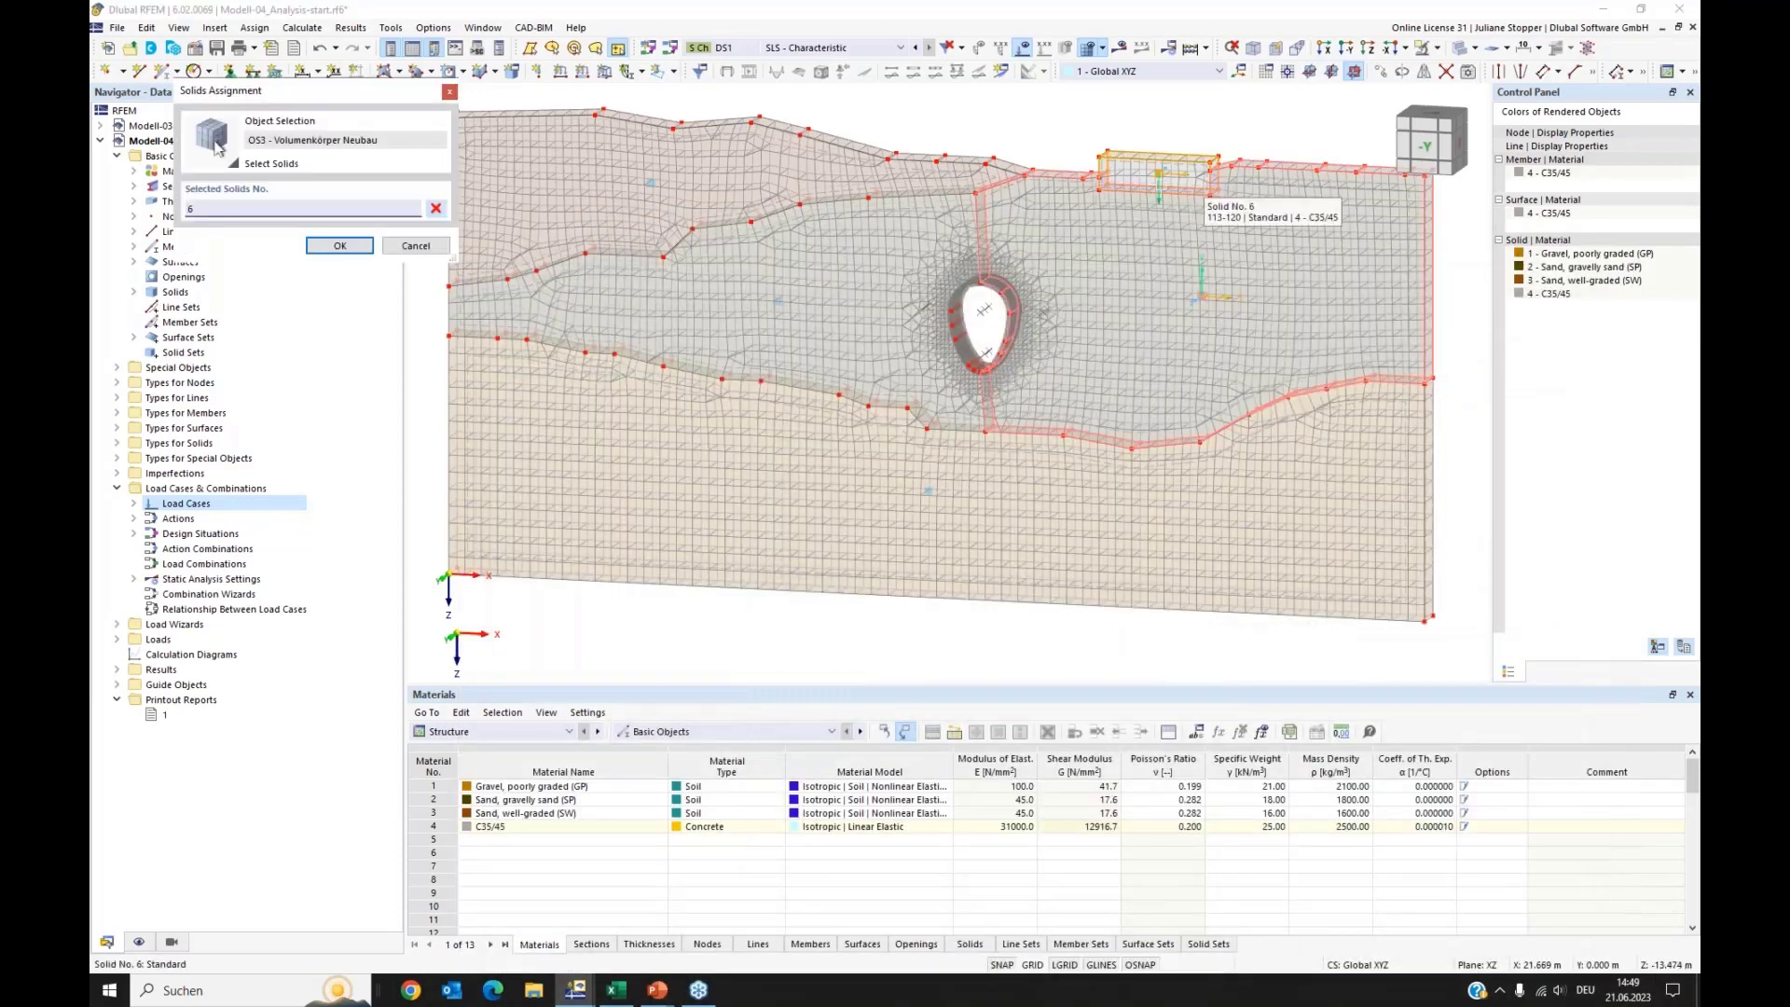
left_click(356, 248)
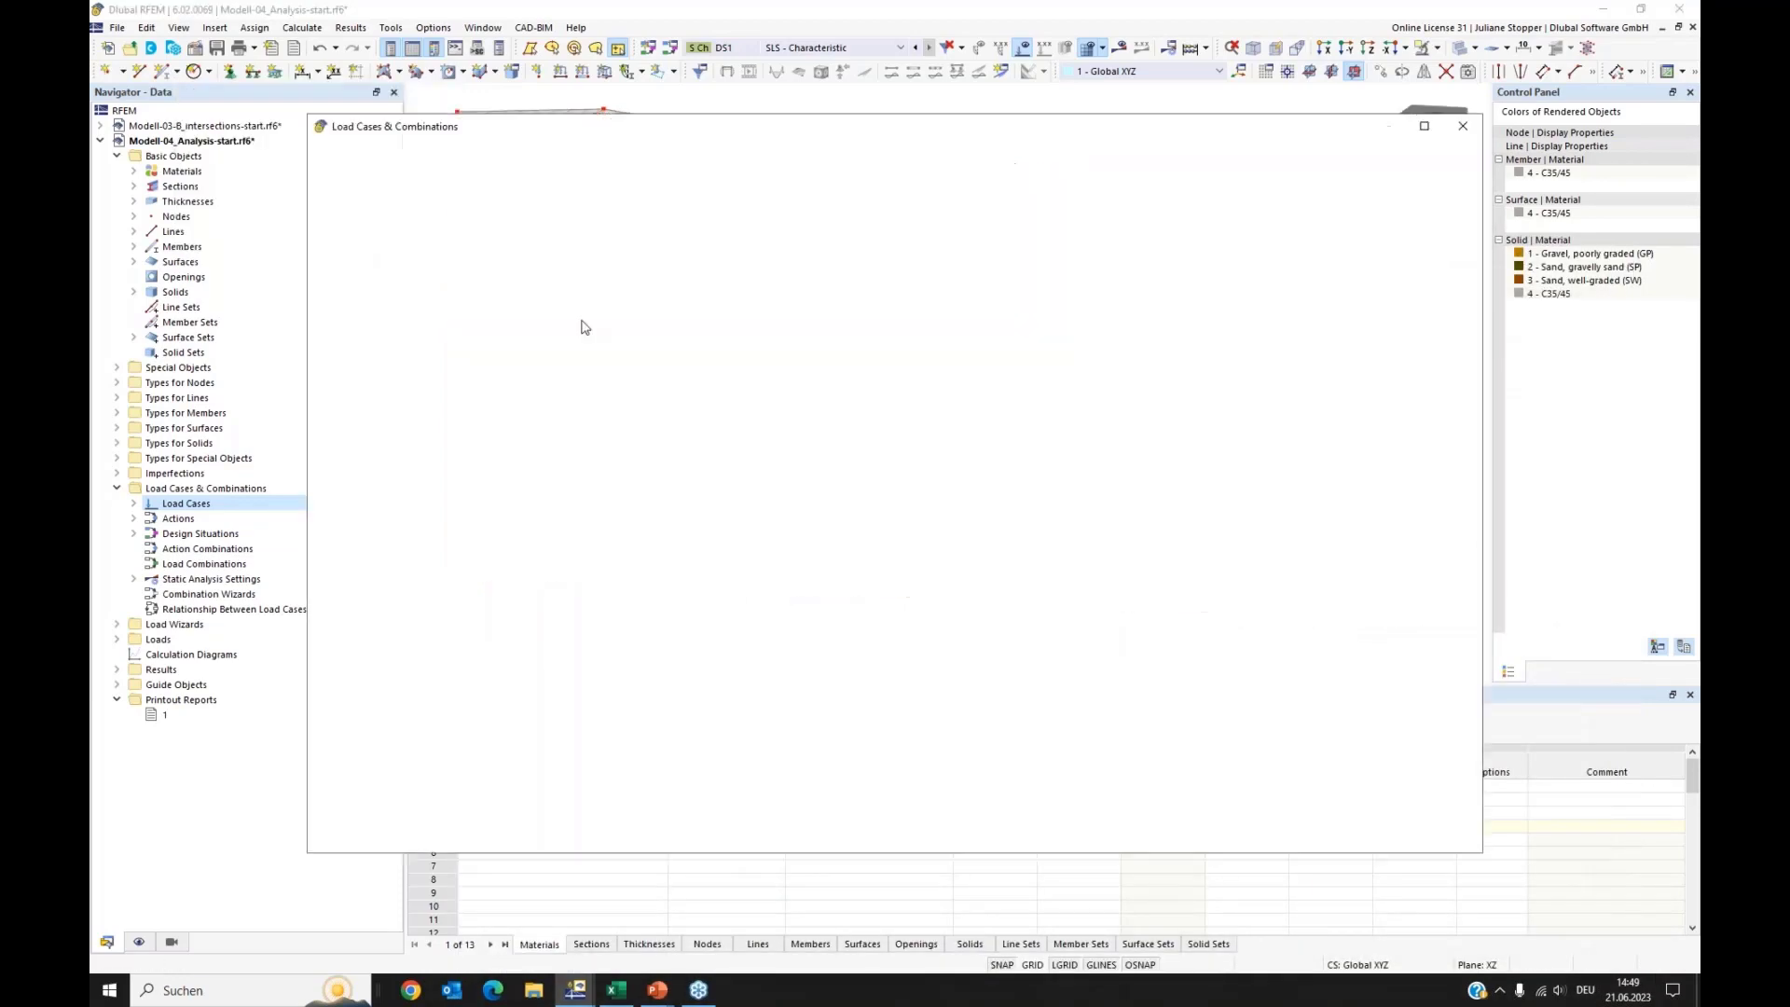
left_click(1202, 778)
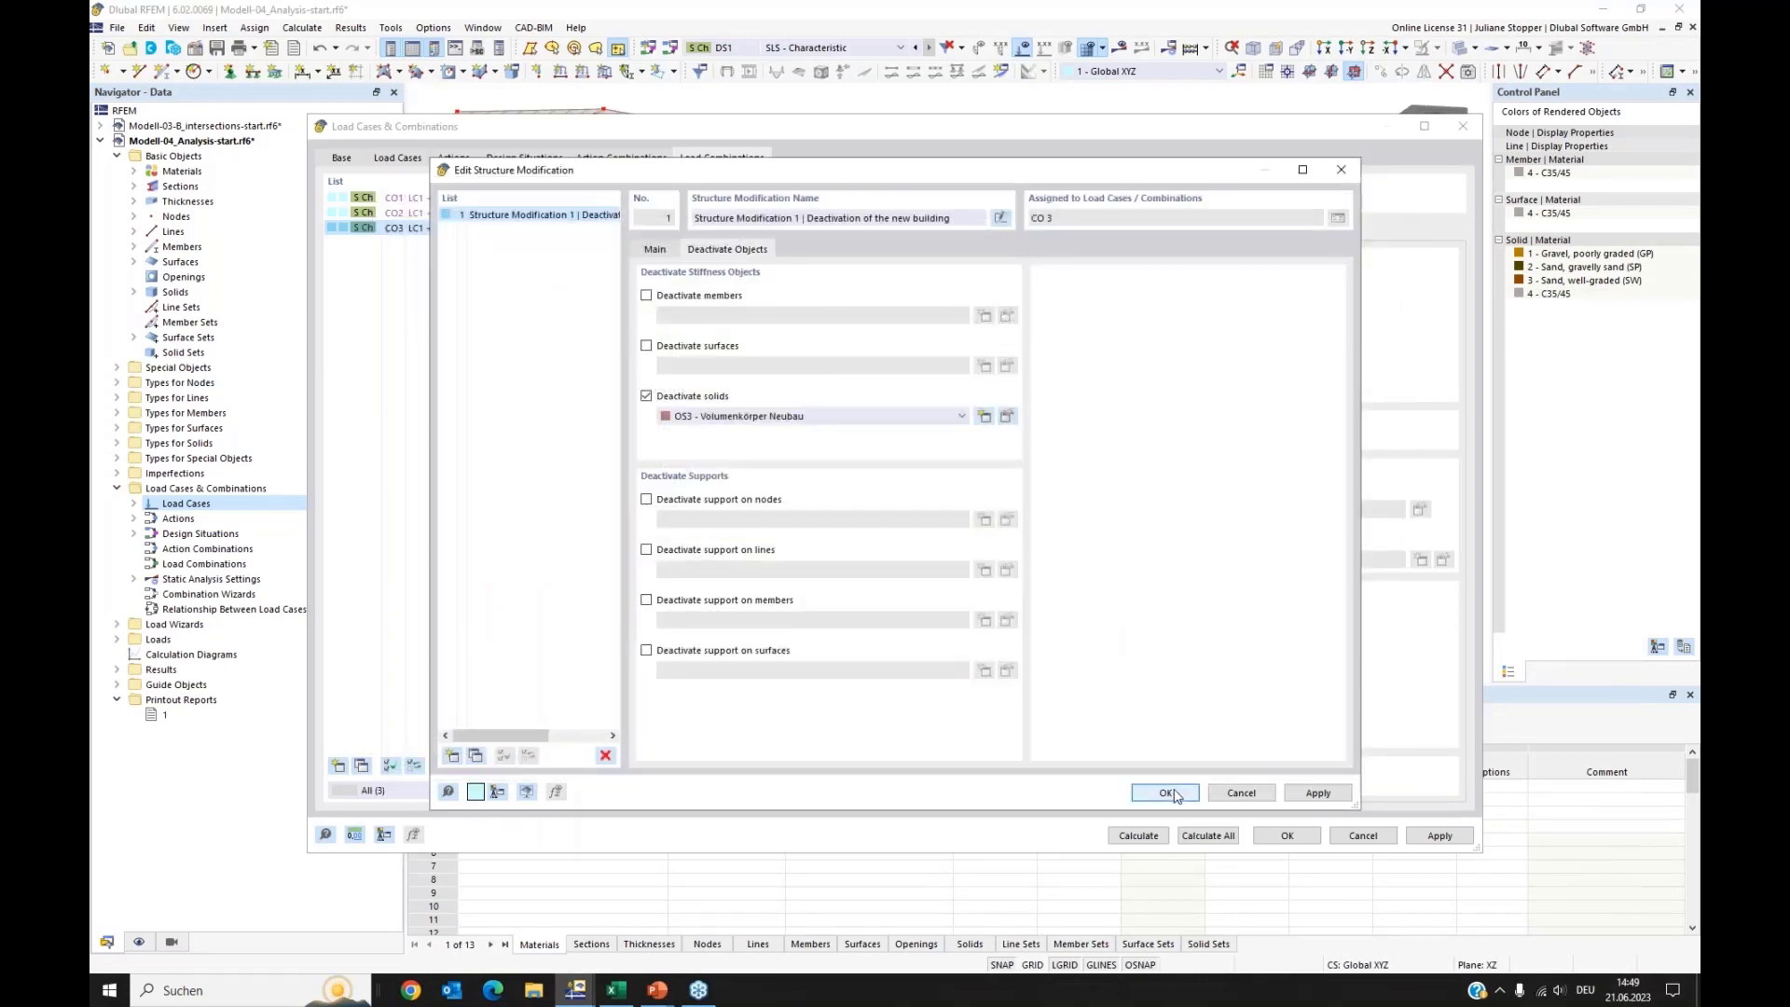
left_click(1163, 793)
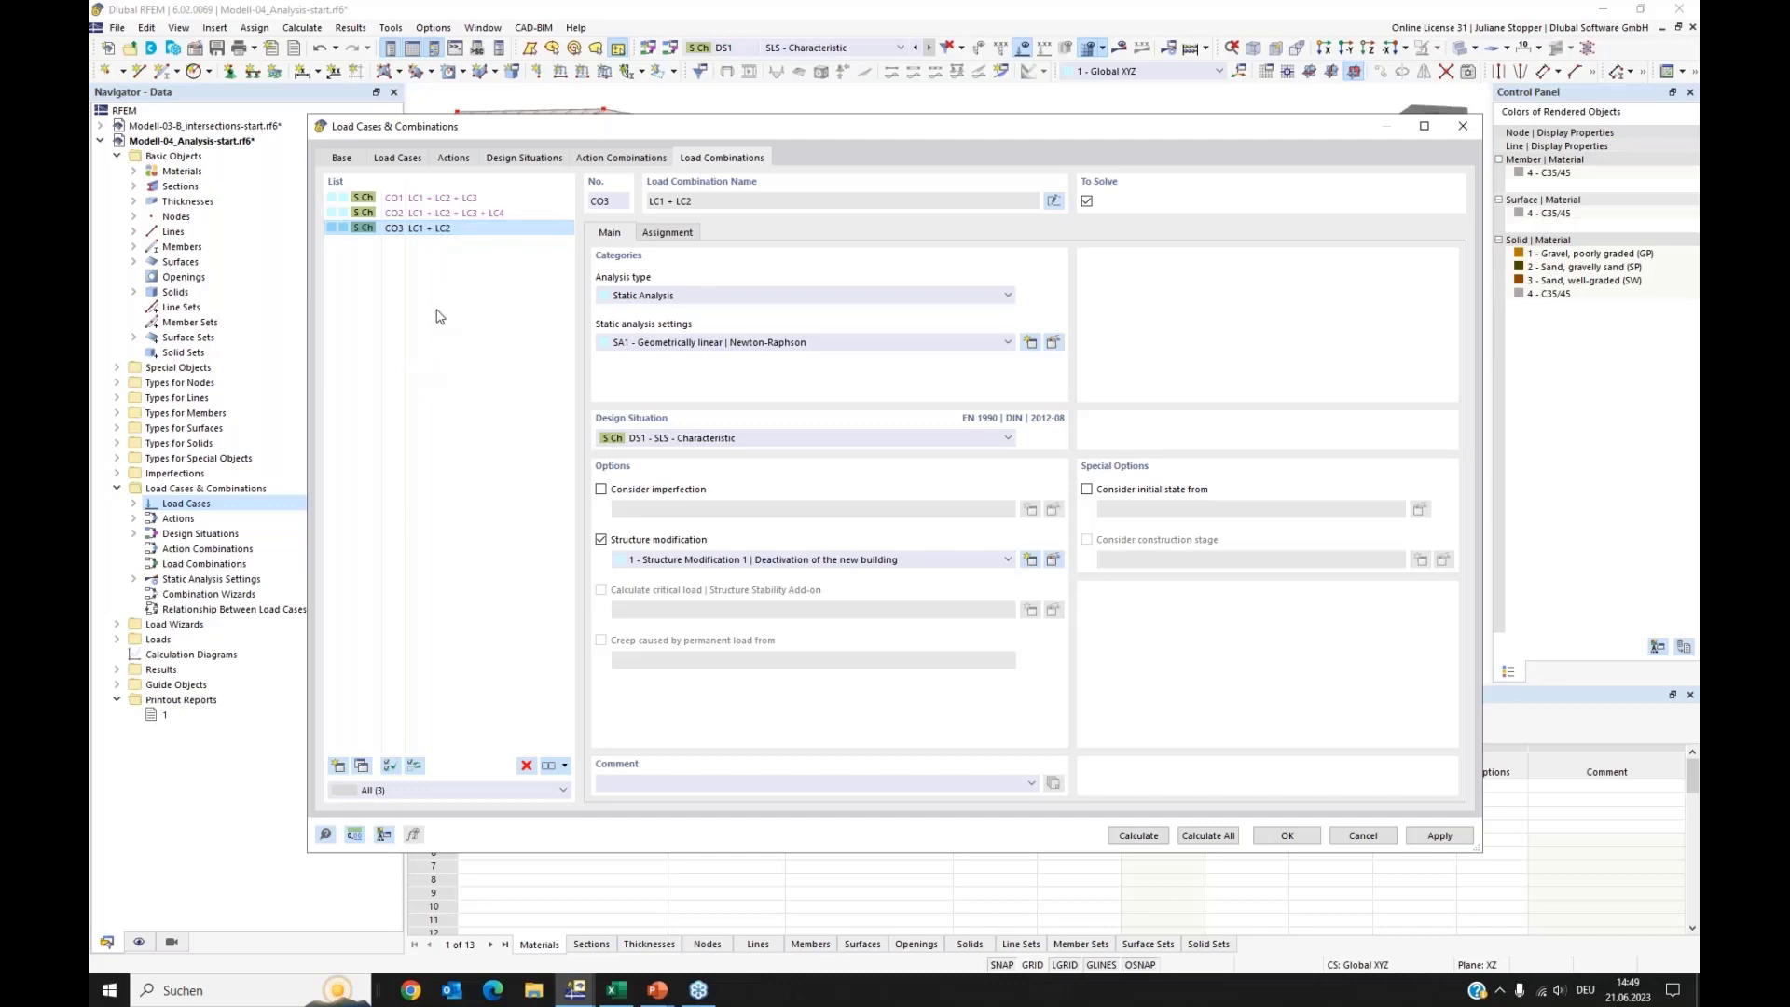
Step: Copy load combination CO3 together with its load cases and structure modification
left_click(361, 767)
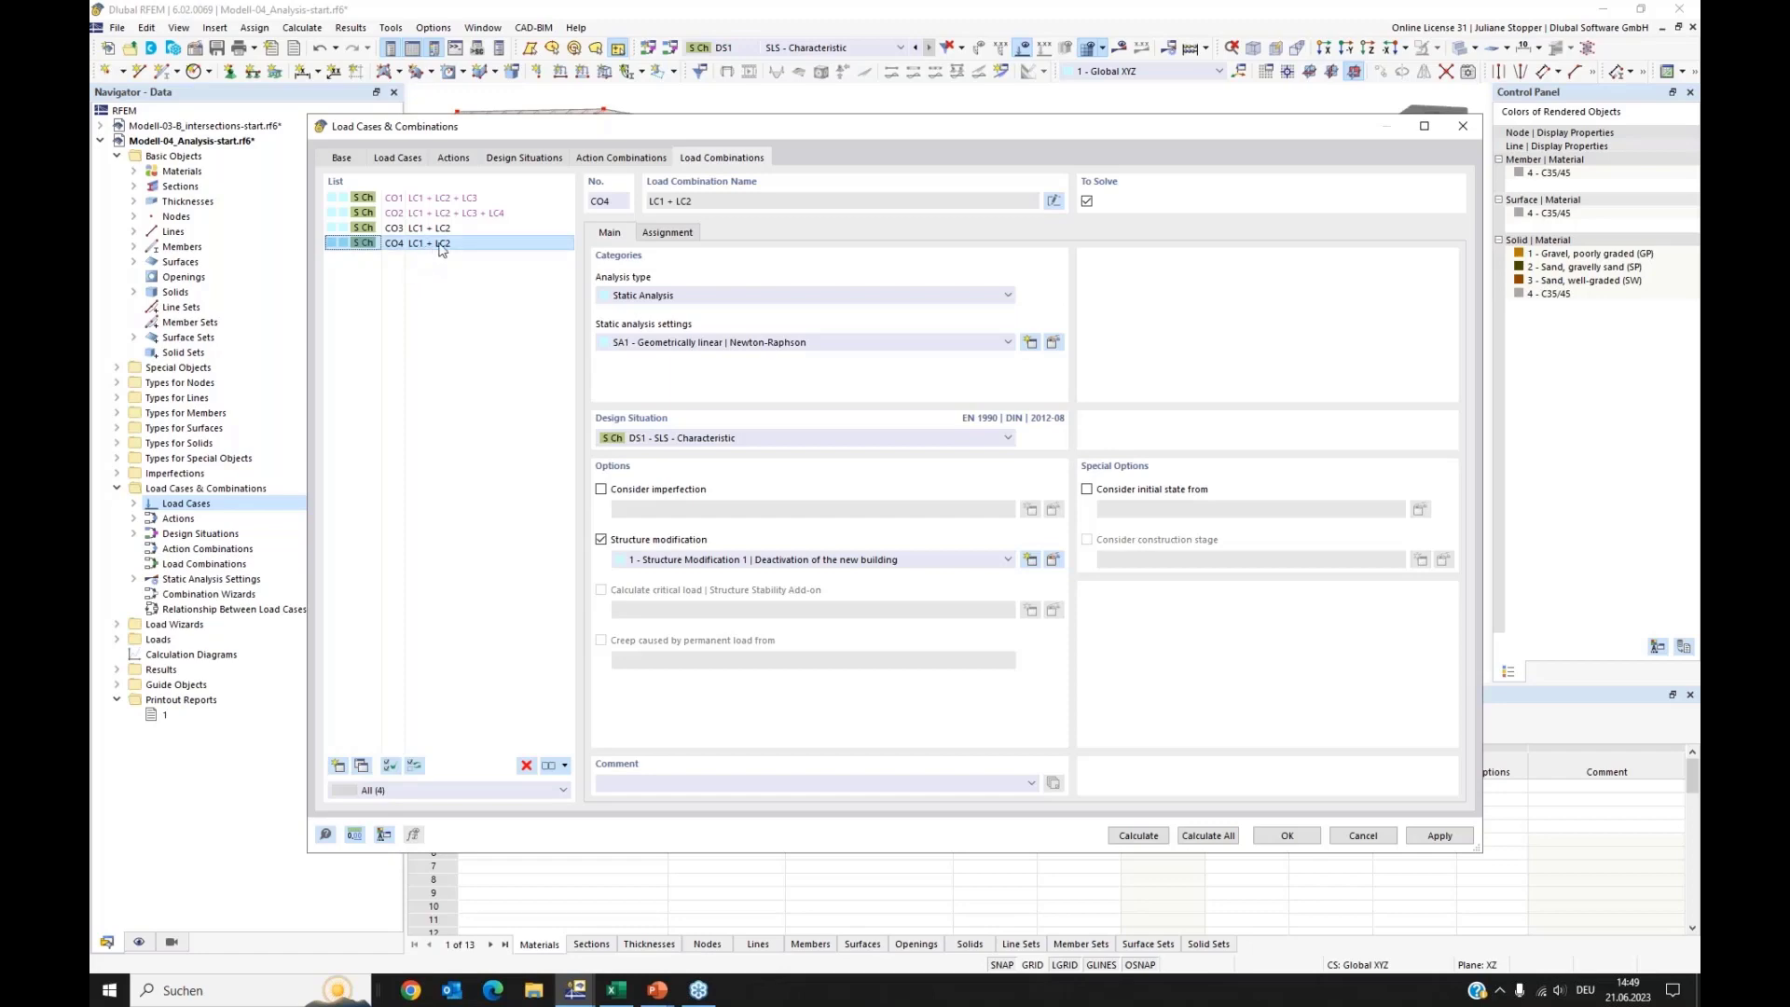
left_click_drag(577, 127, 639, 437)
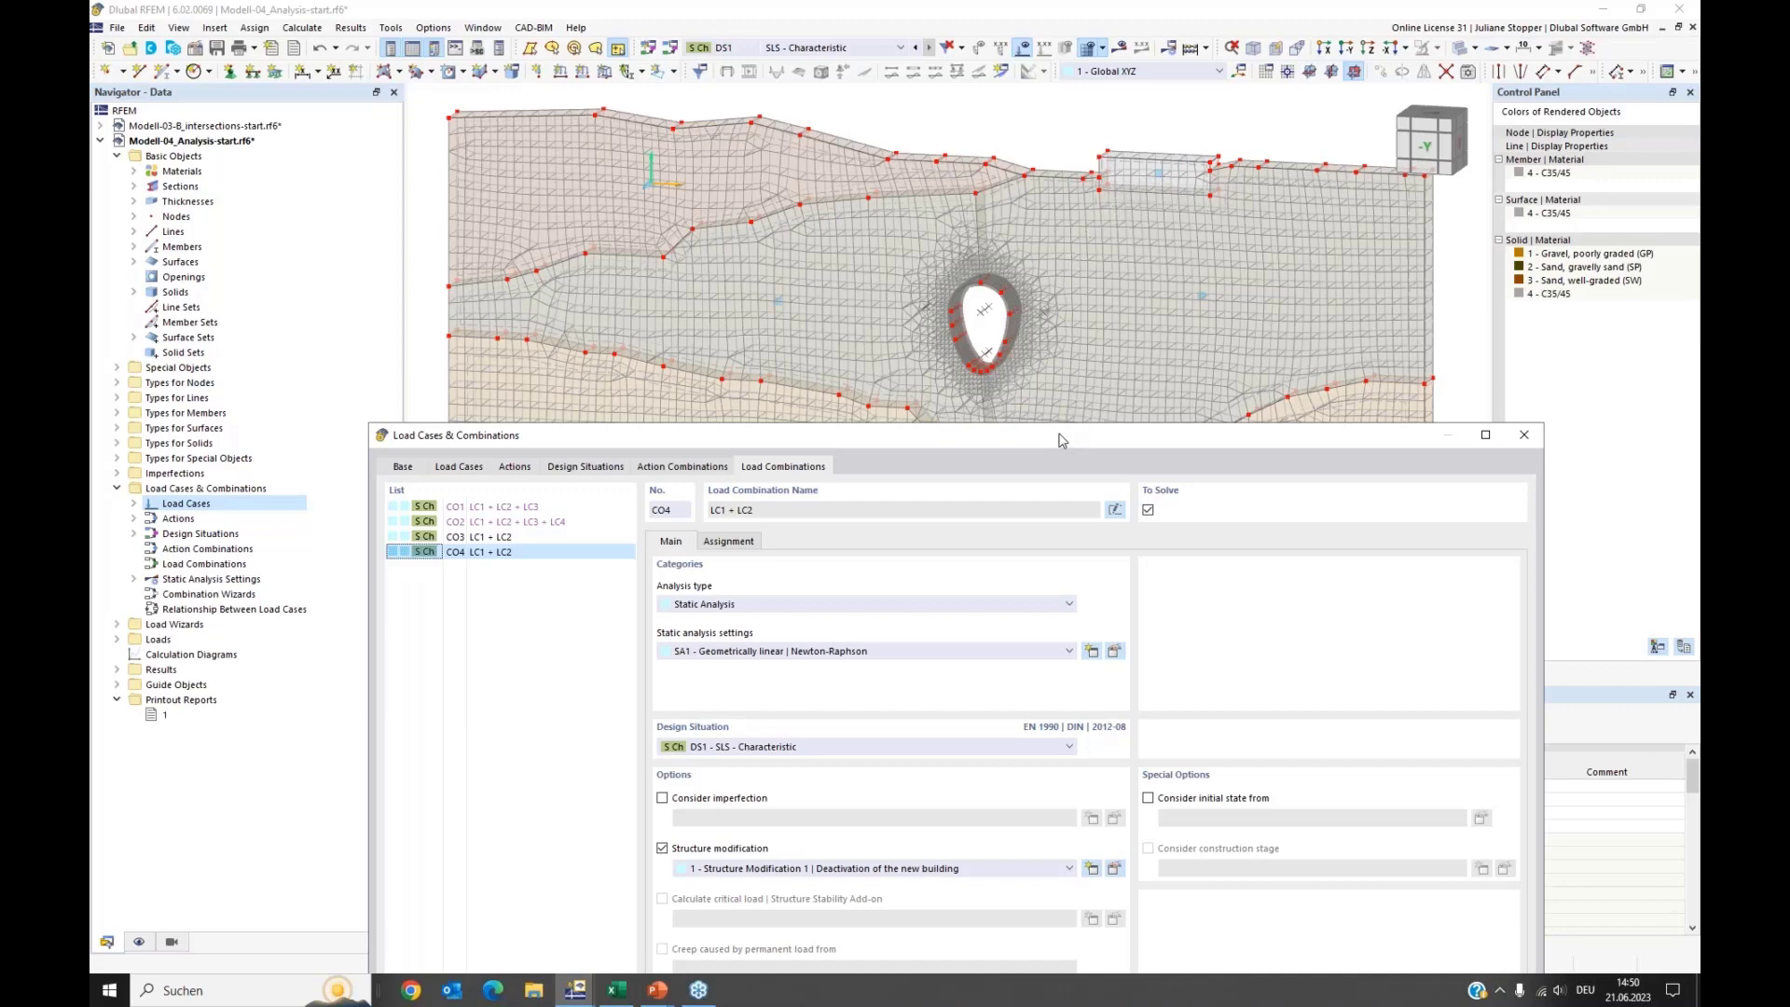
left_click_drag(1060, 440, 1073, 282)
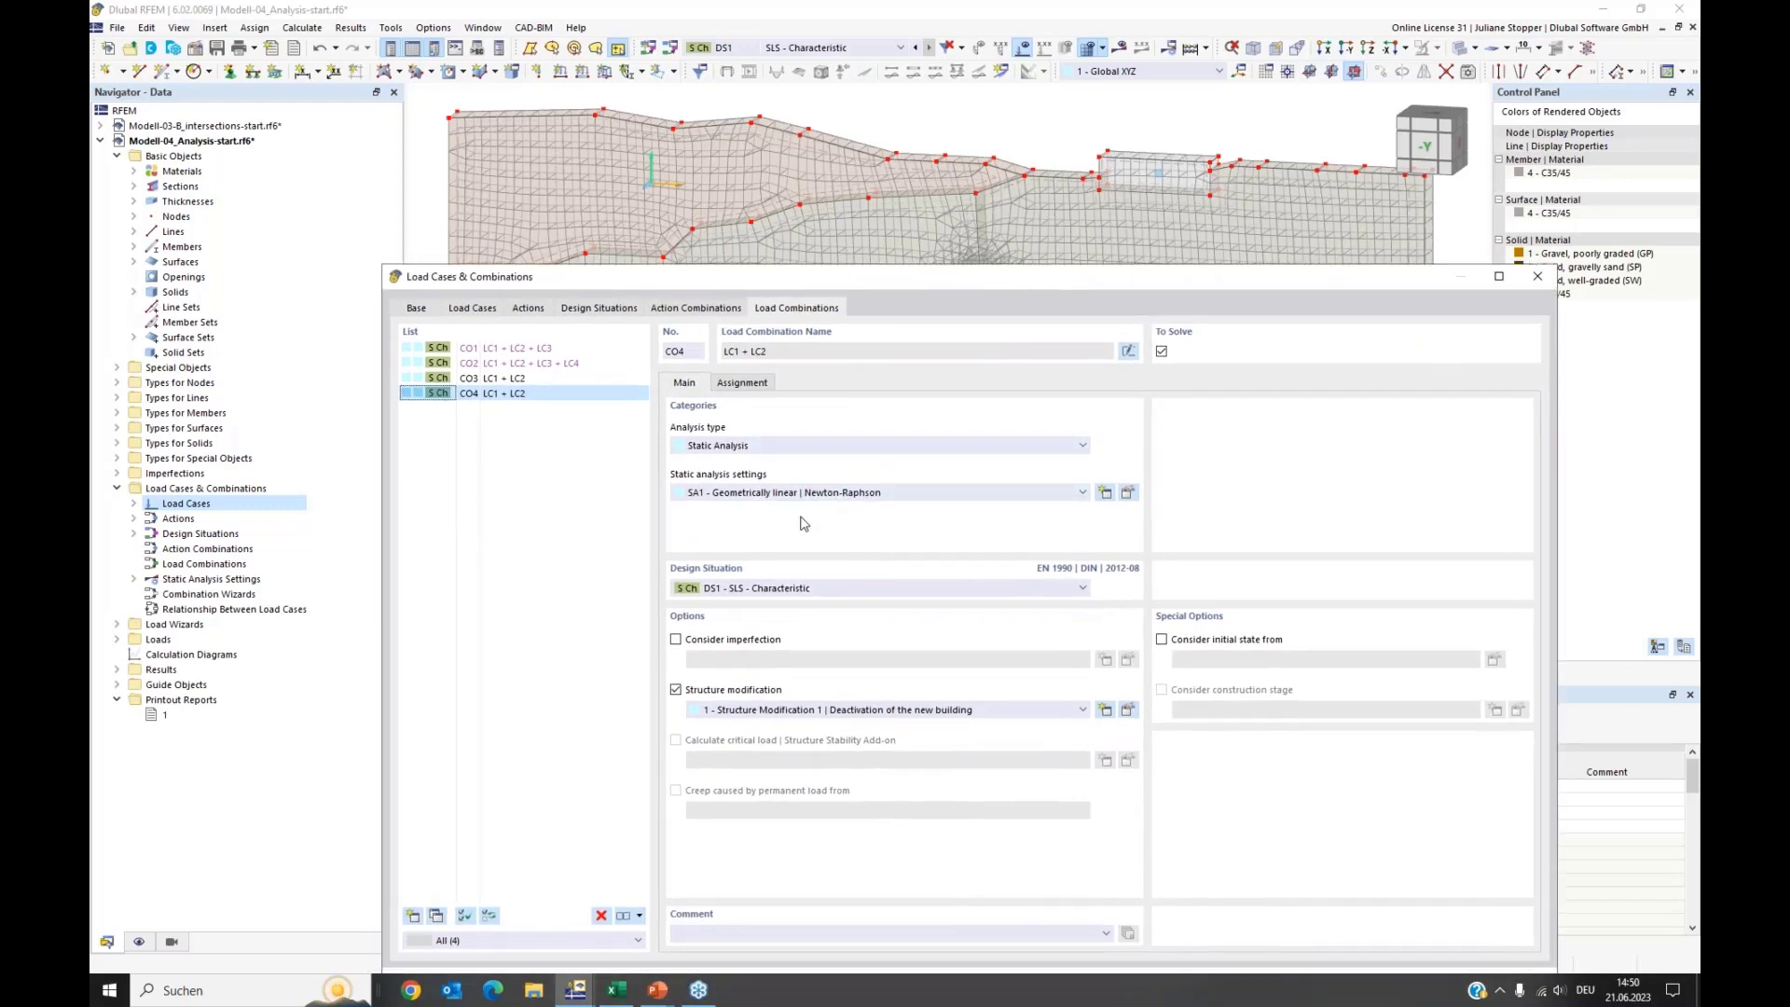
Step: Copy static analysis settings SA1, name the copy "SA1 for undeformed structure" and enable equilibrium for the undeformed structure in it
left_click(1129, 493)
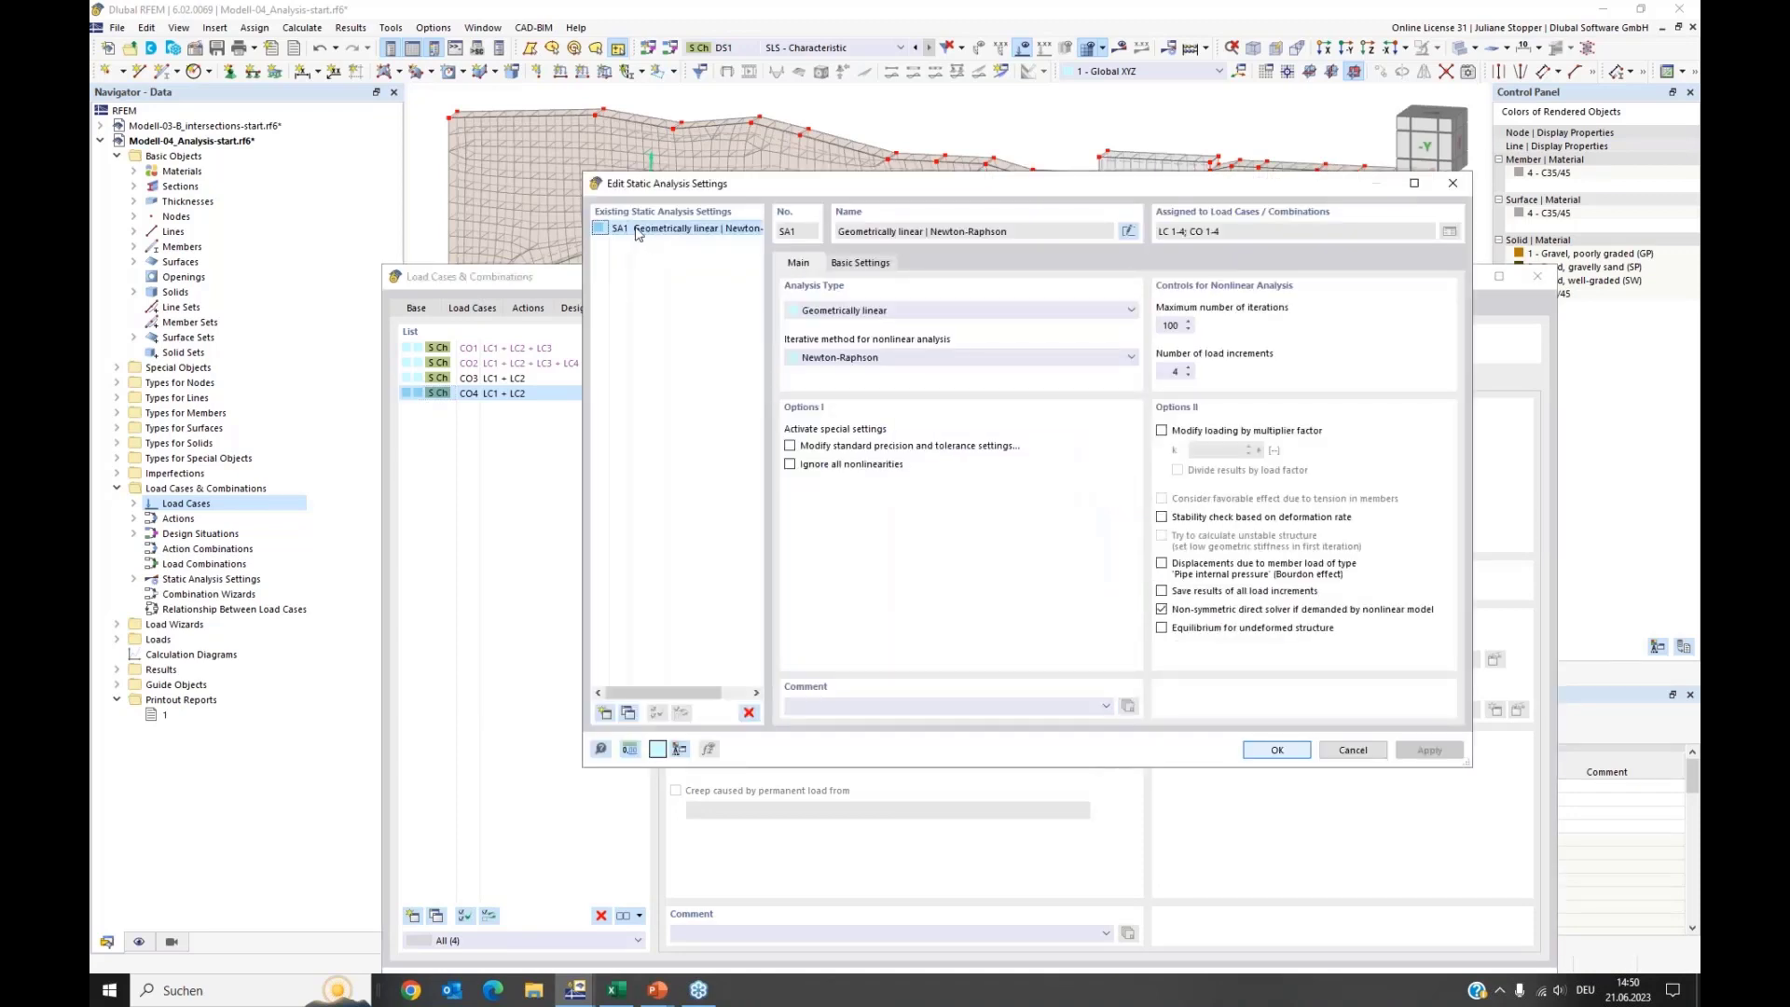
left_click(627, 714)
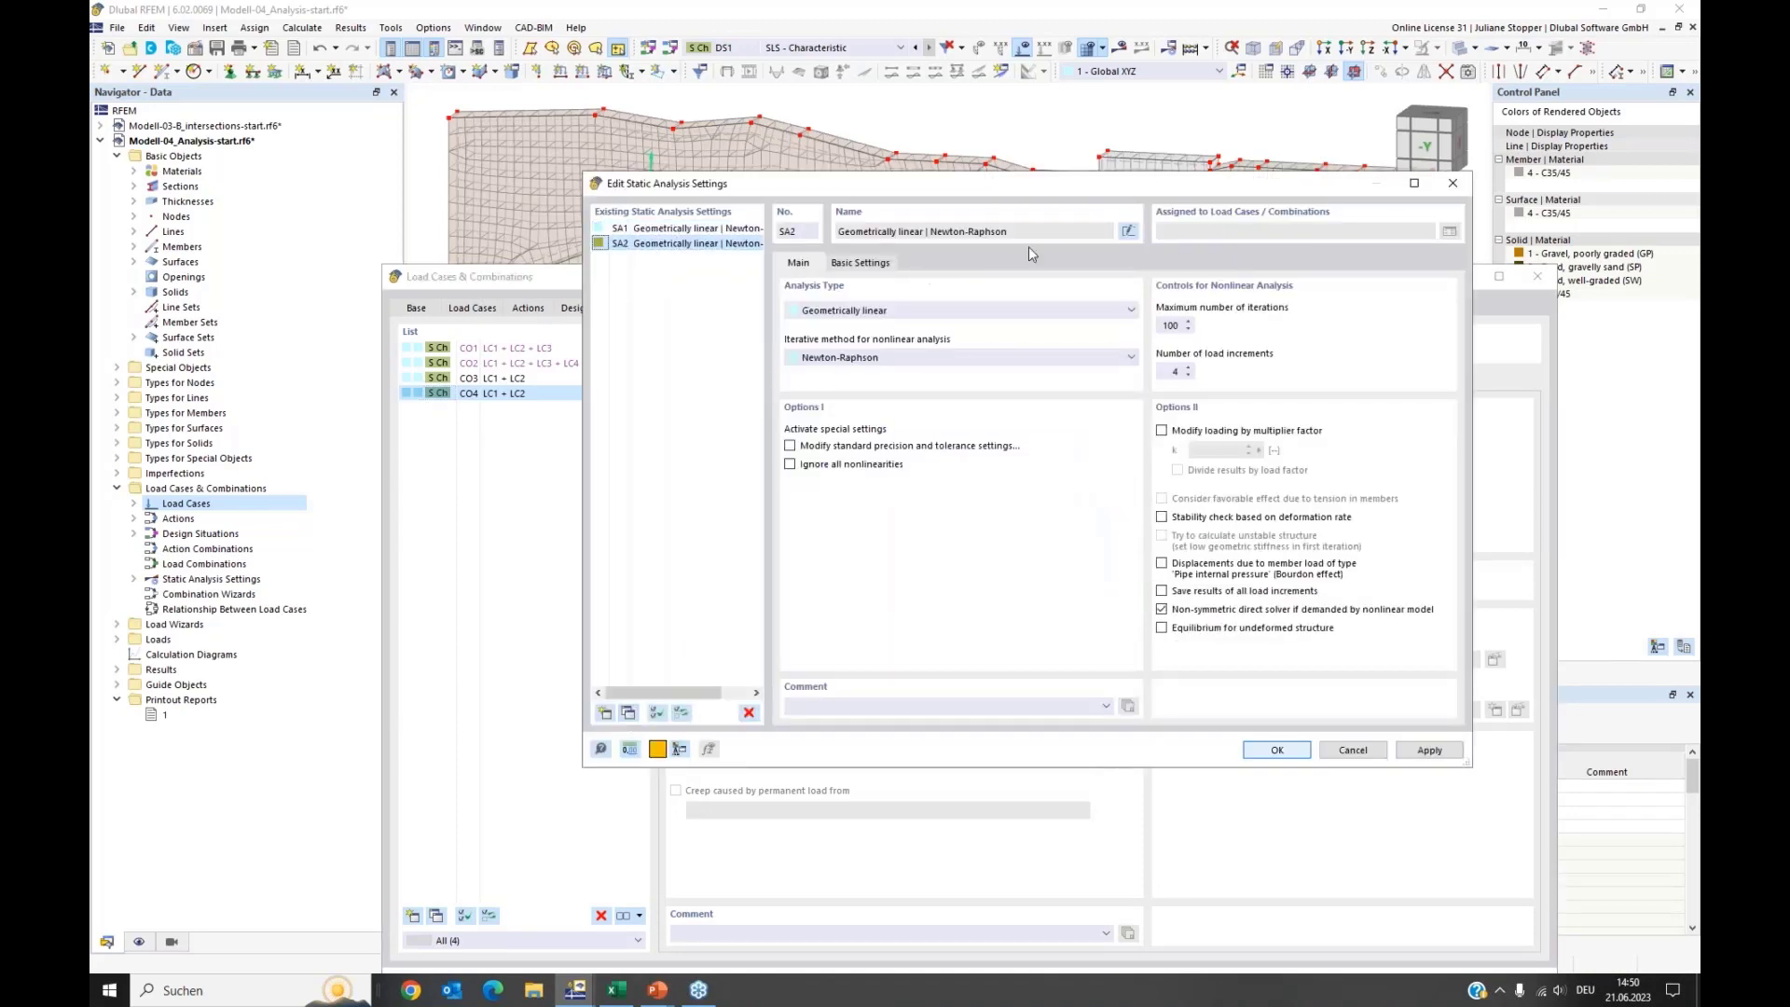
left_click(1129, 231)
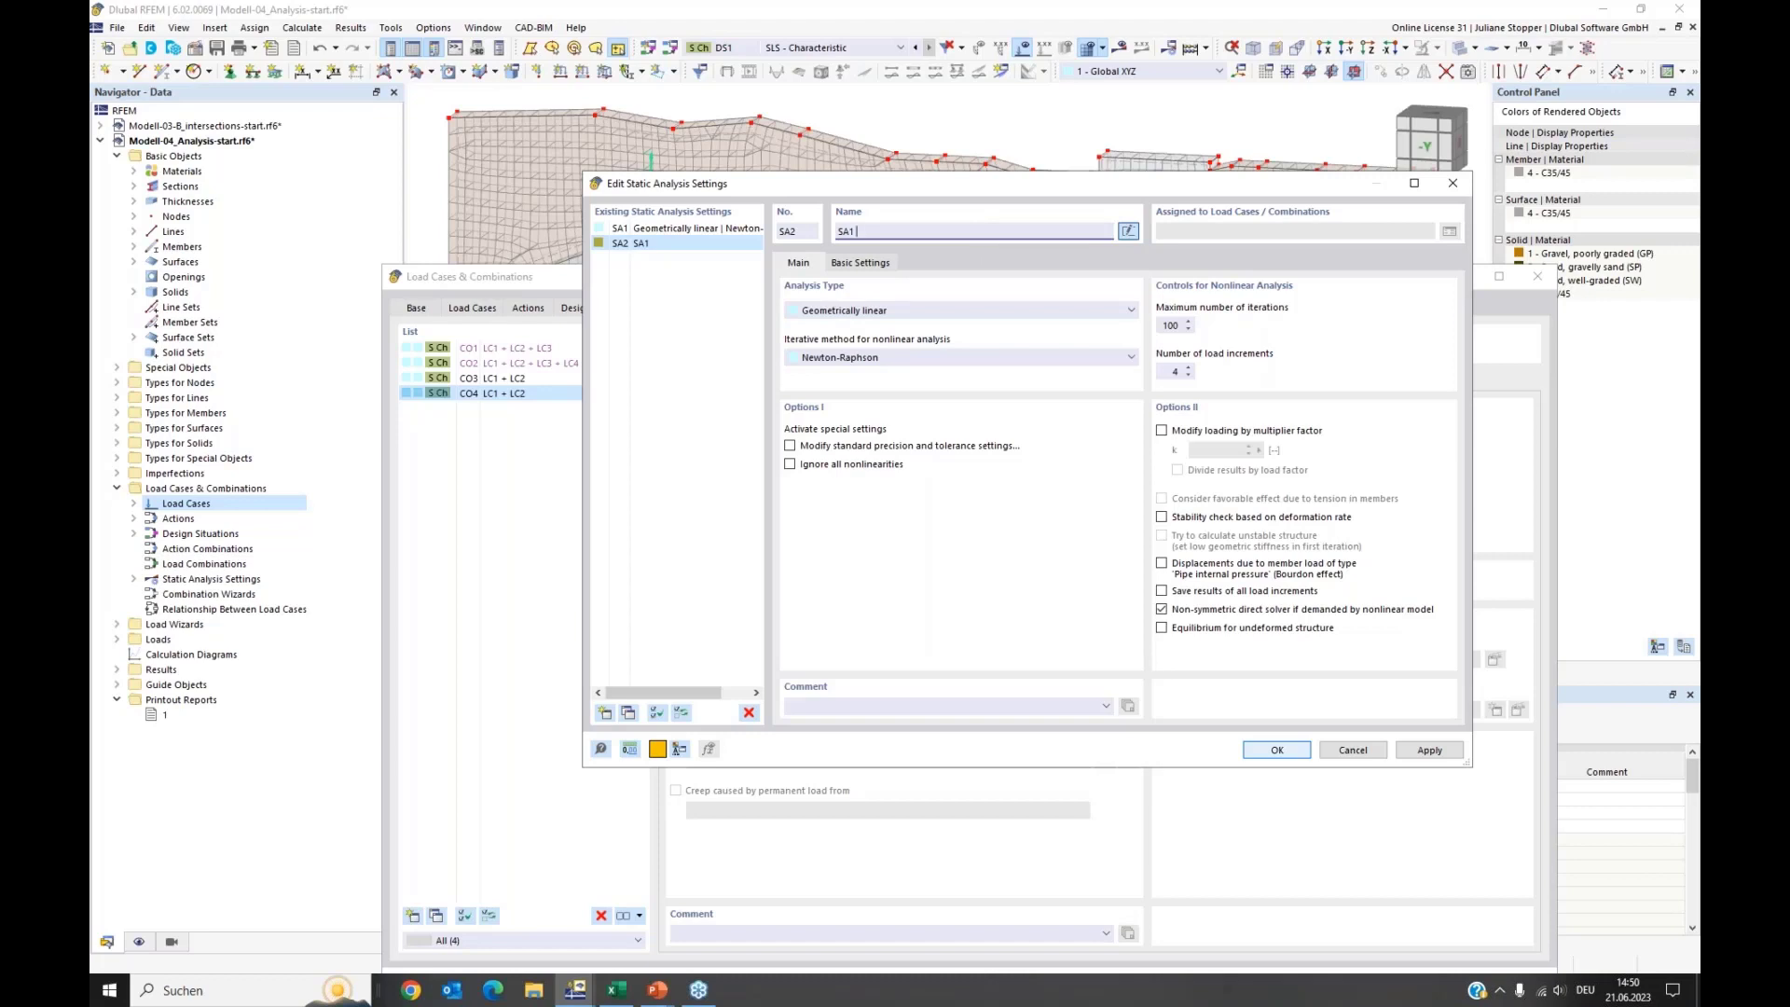
type("SA1 for undeformed structure")
left_click(1162, 630)
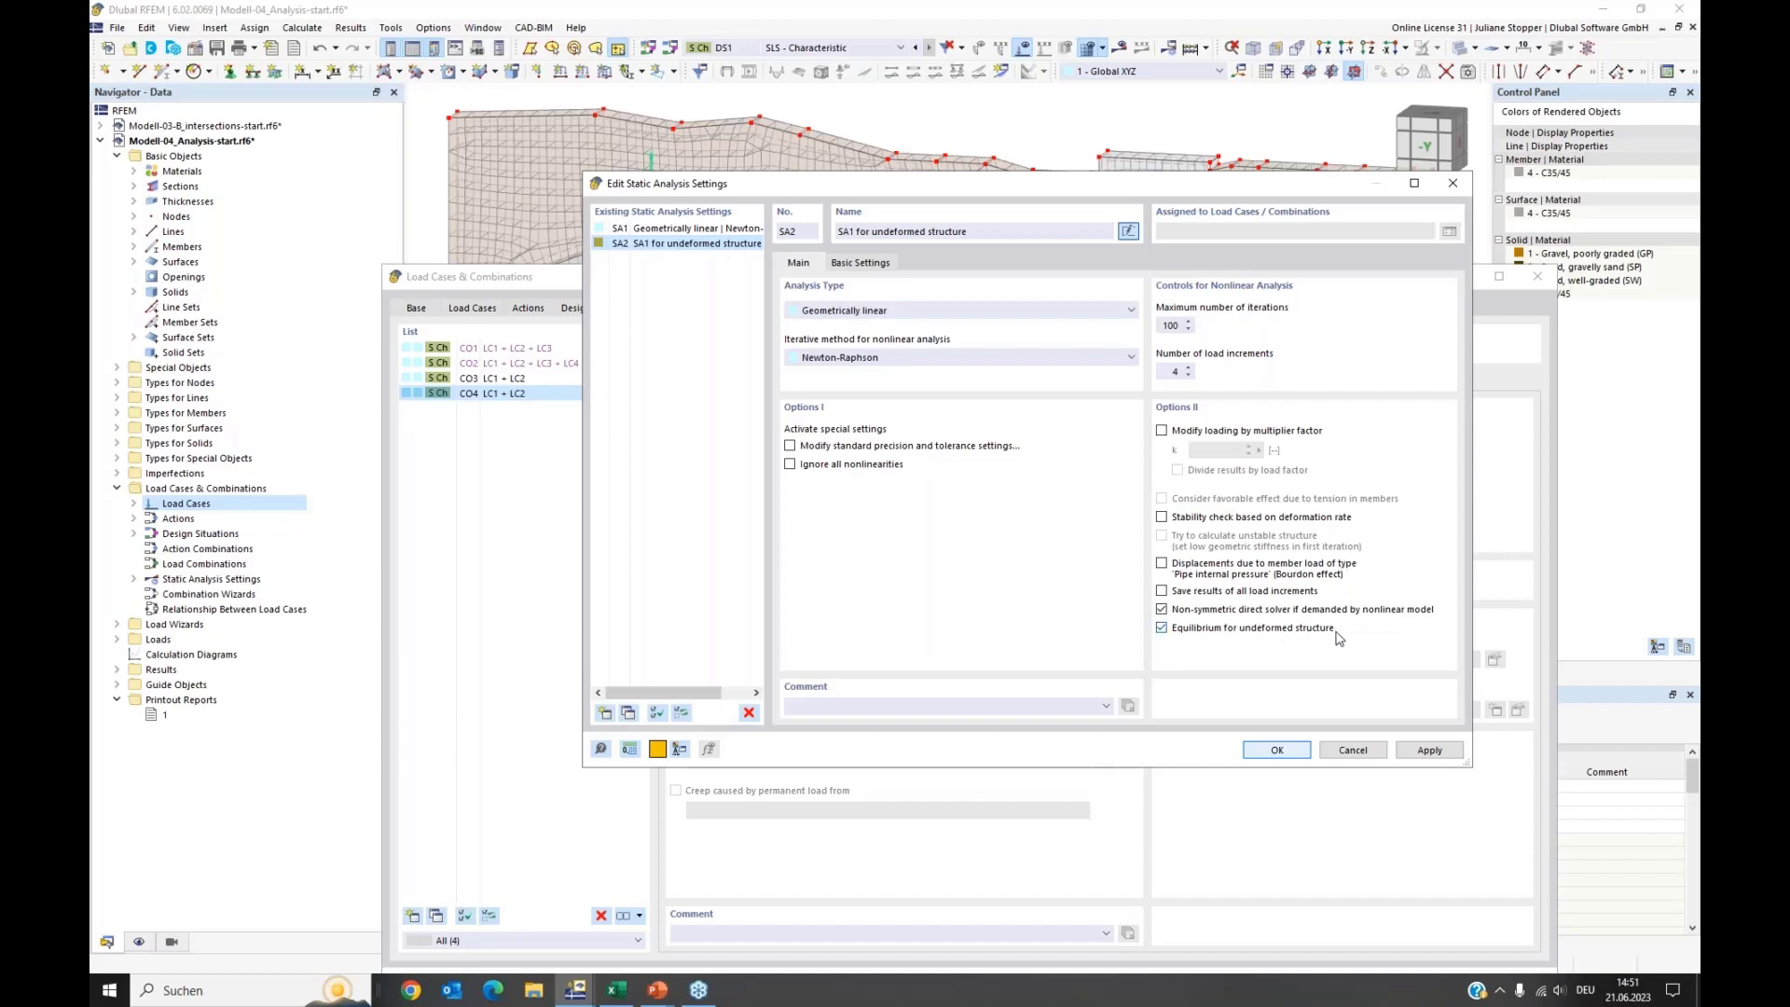
left_click(1280, 751)
Step: Assign the static analysis settings "SA1 for undeformed structure" to load combination CO4
left_click(802, 494)
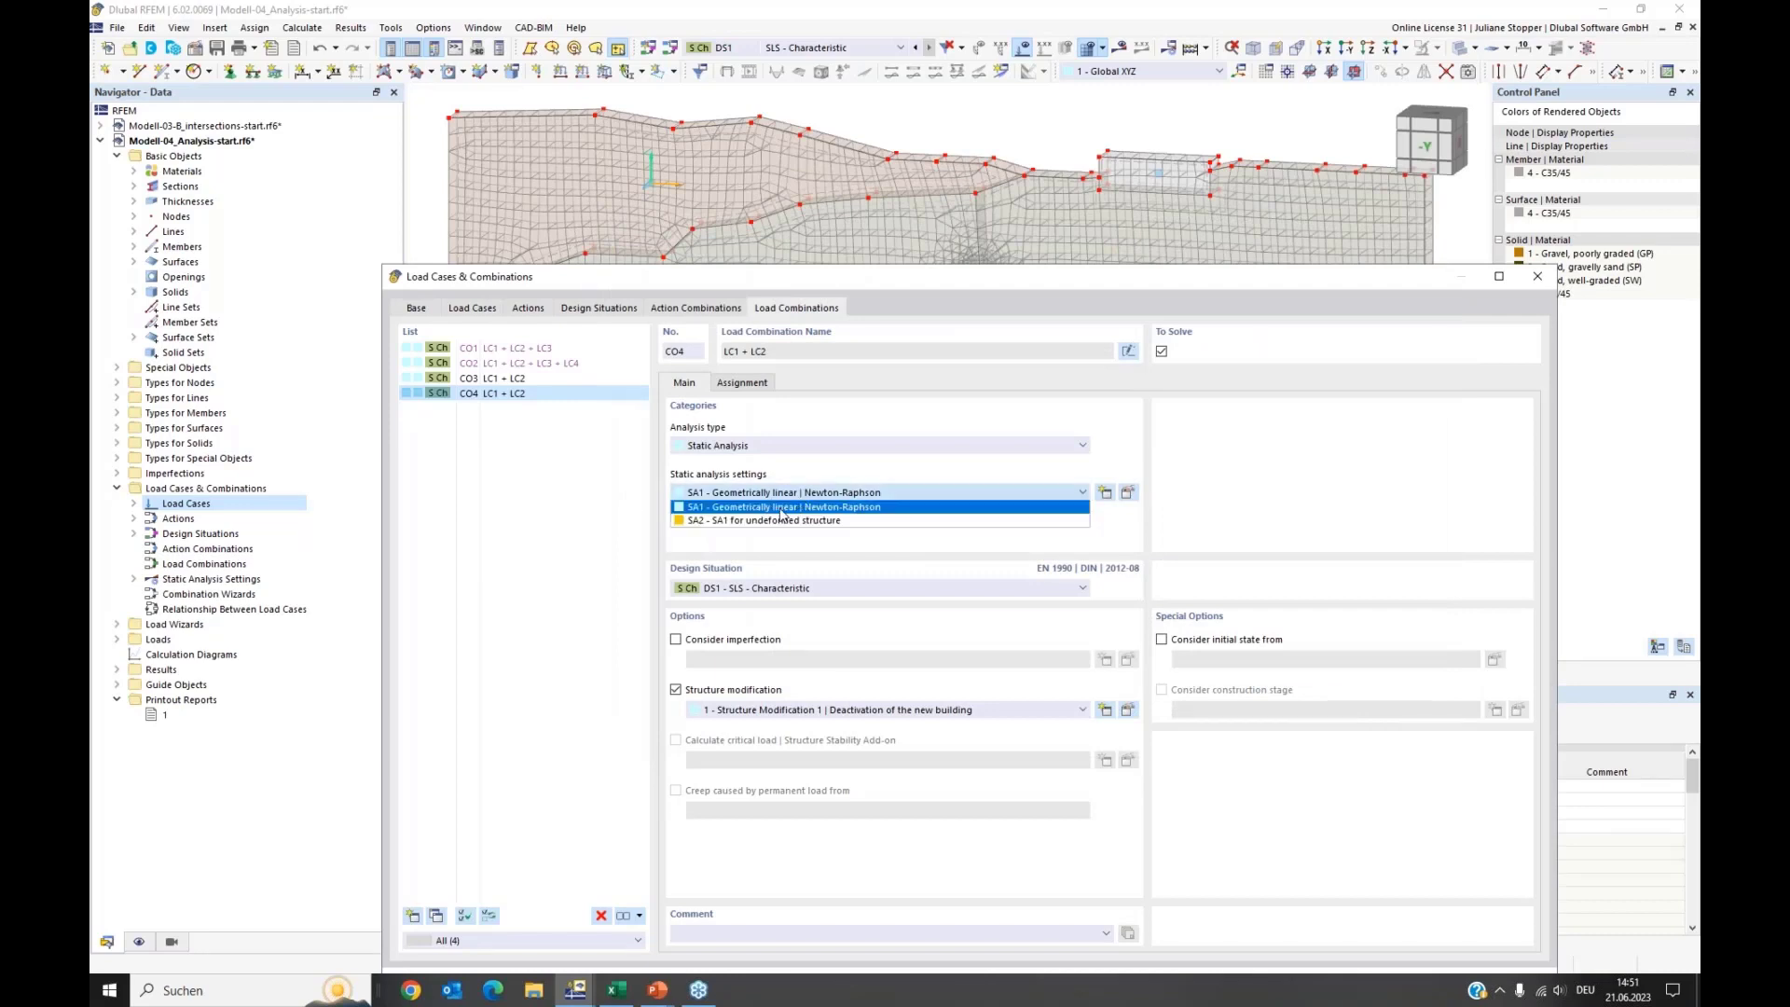
left_click(781, 520)
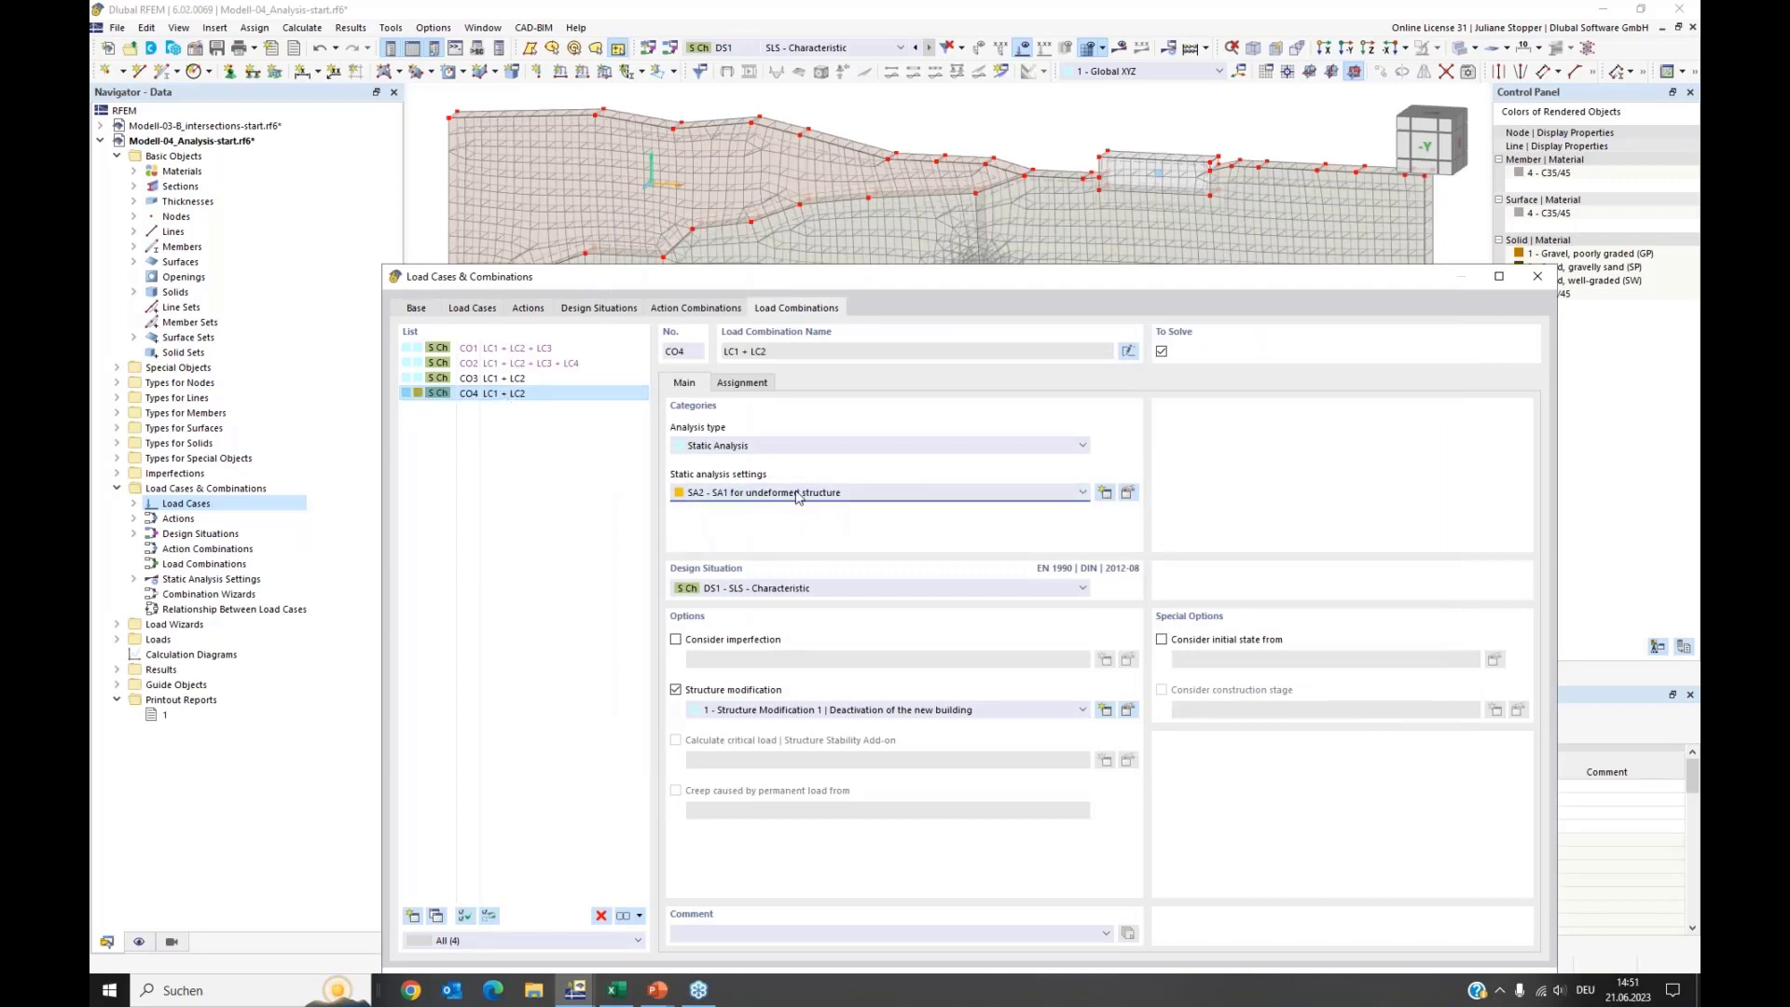
left_click_drag(817, 277, 816, 160)
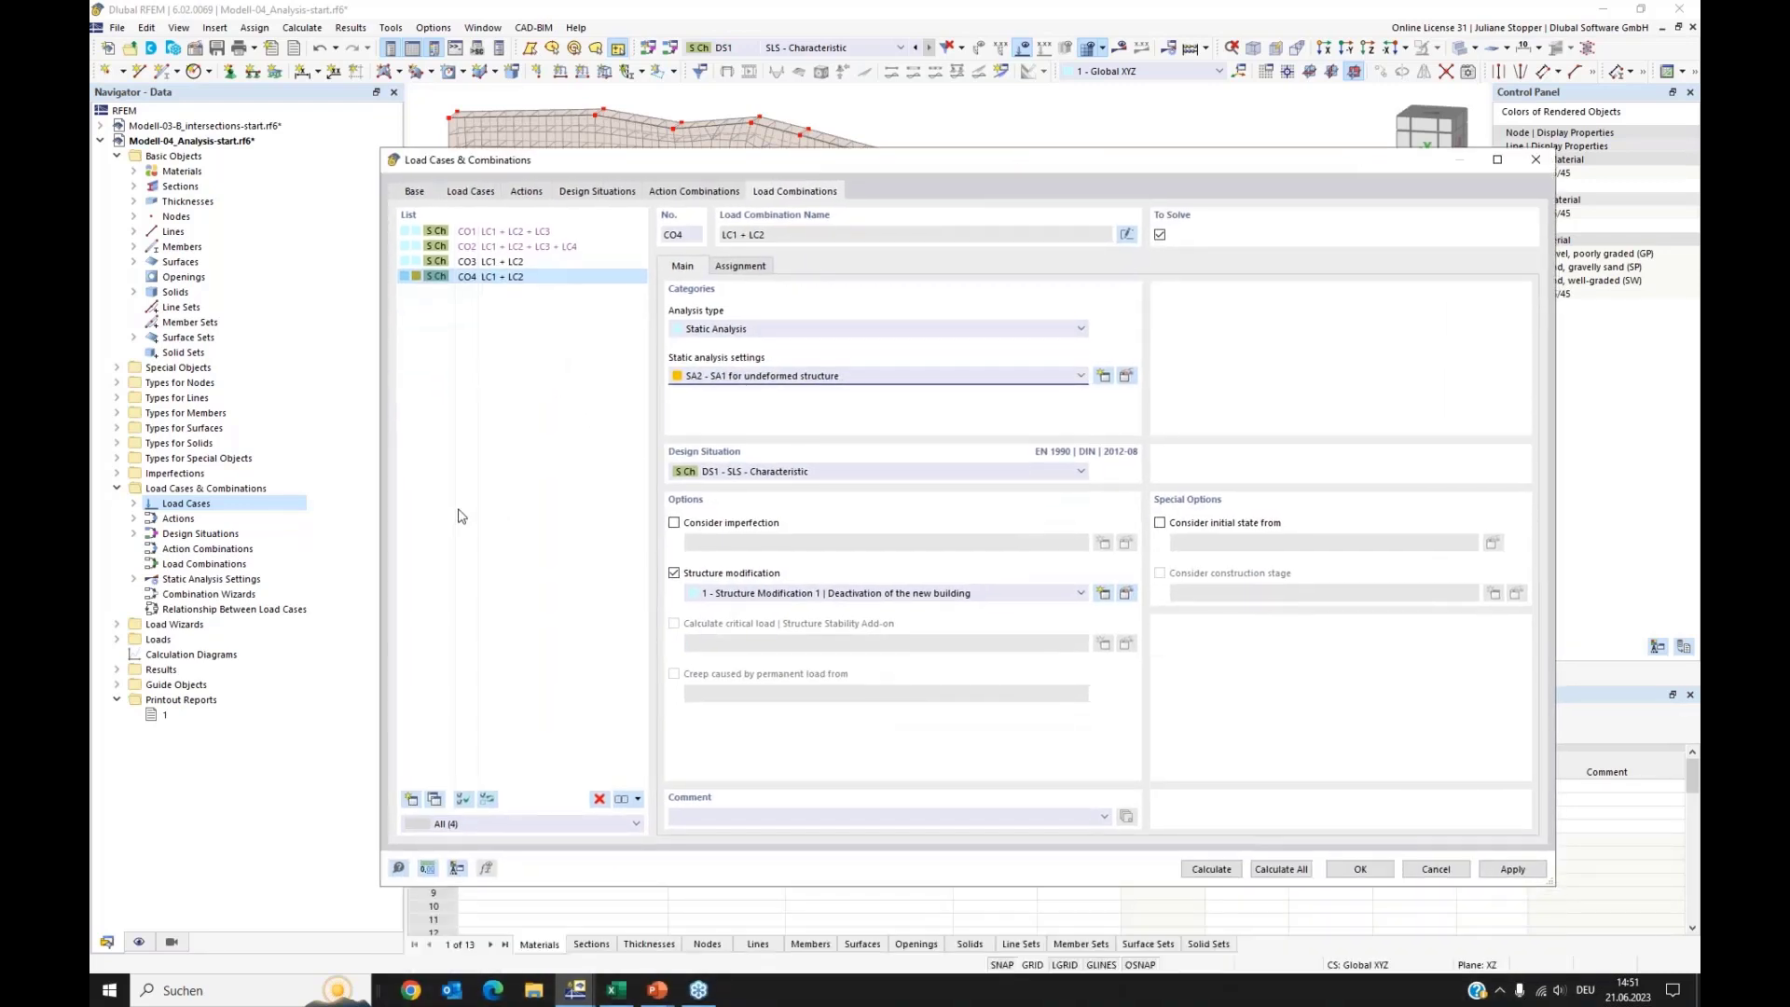
left_click(459, 515)
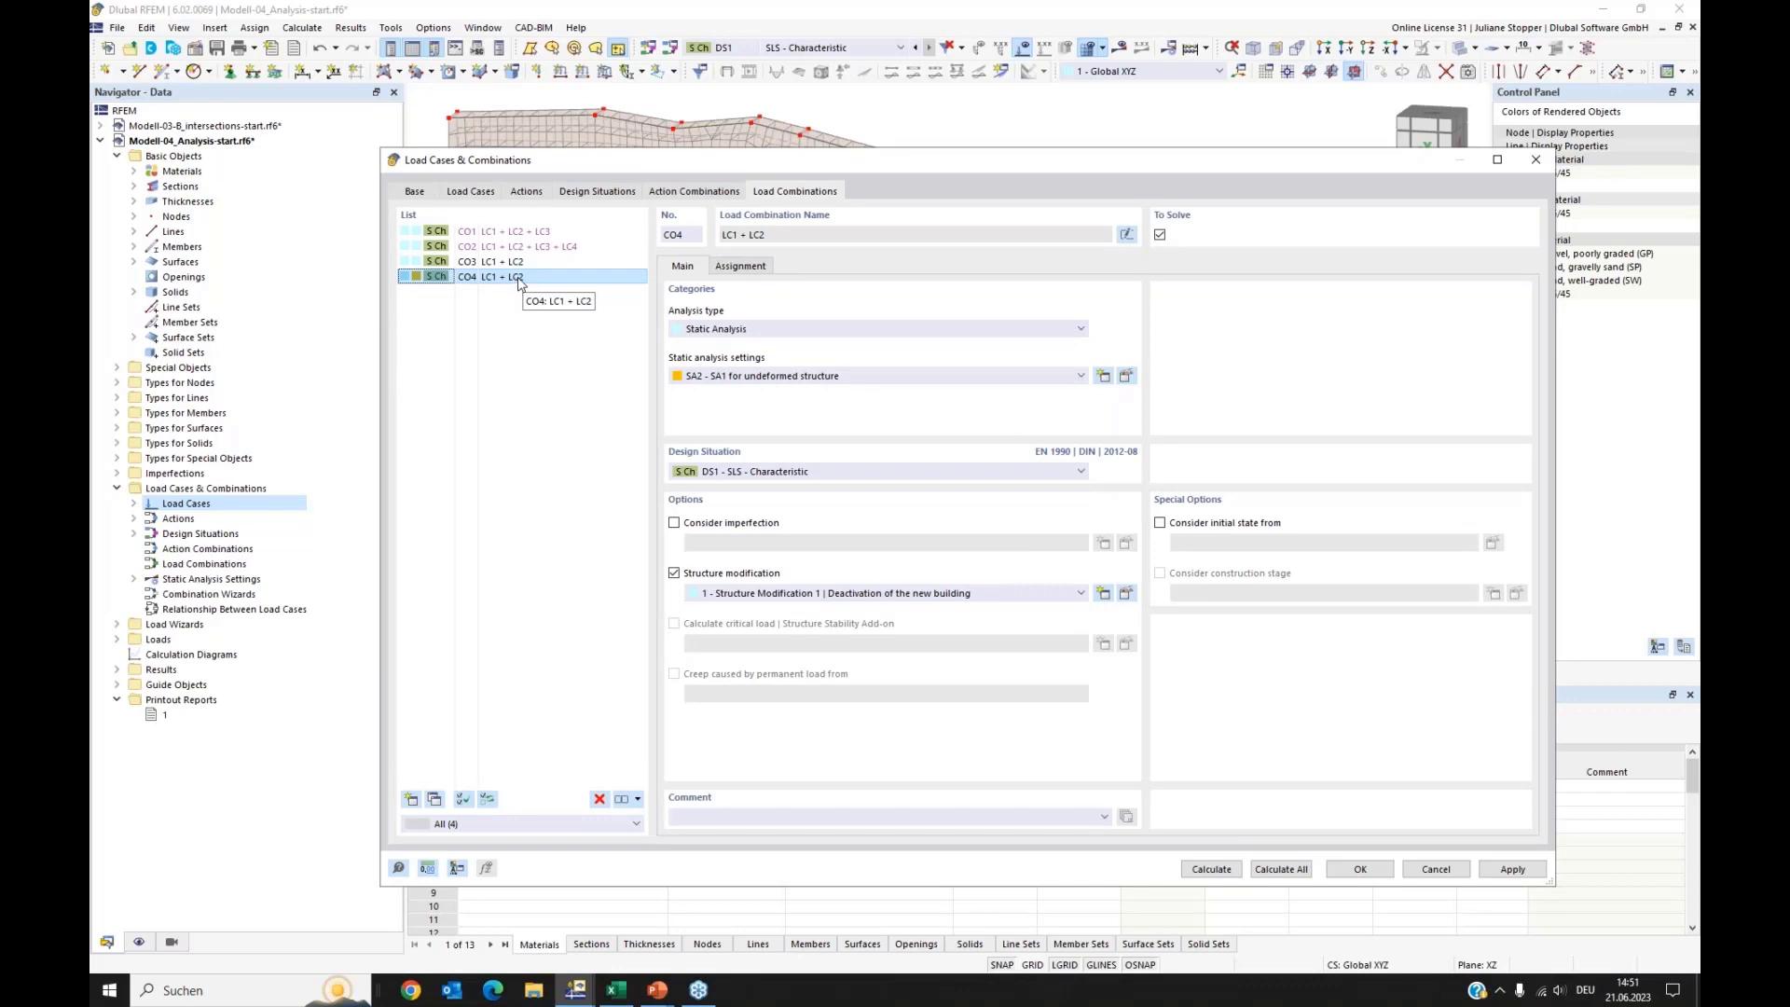
Step: Make load combinations CO1 and CO2 consider the initial state from CO4, and accept the load cases and combinations
left_click(489, 232)
left_click(489, 247, "ctrl")
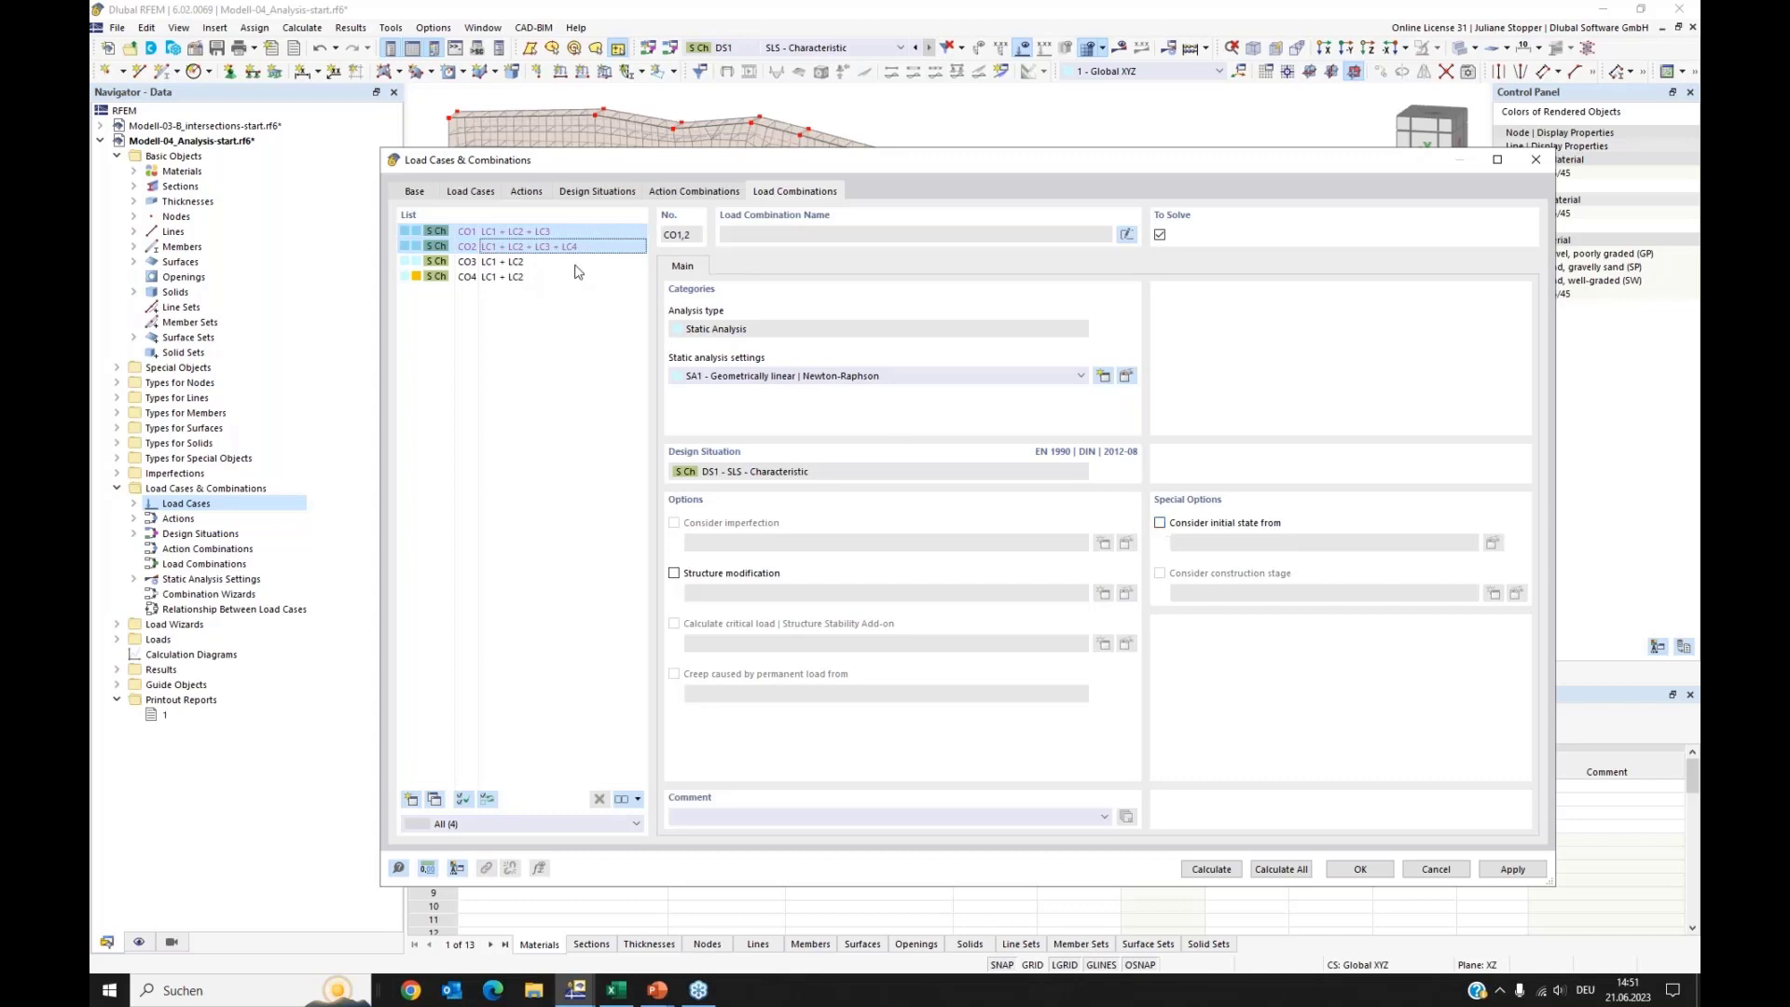
left_click(1161, 524)
left_click(1371, 544)
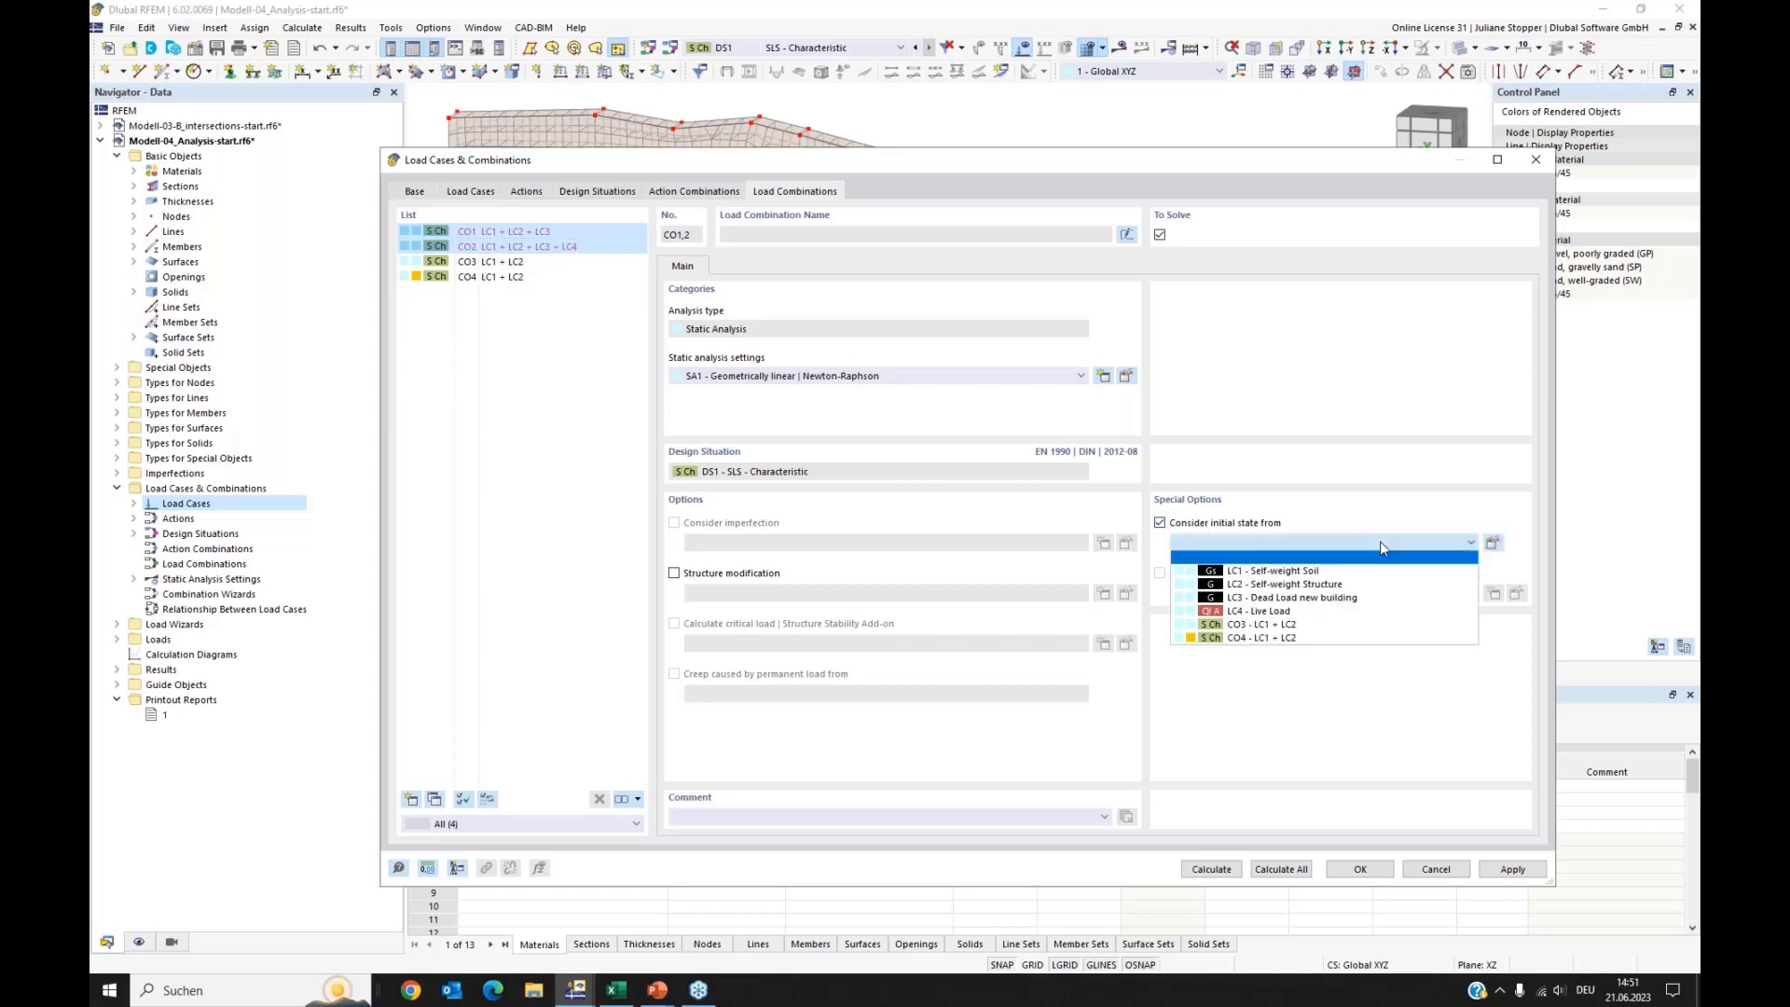
left_click(1252, 640)
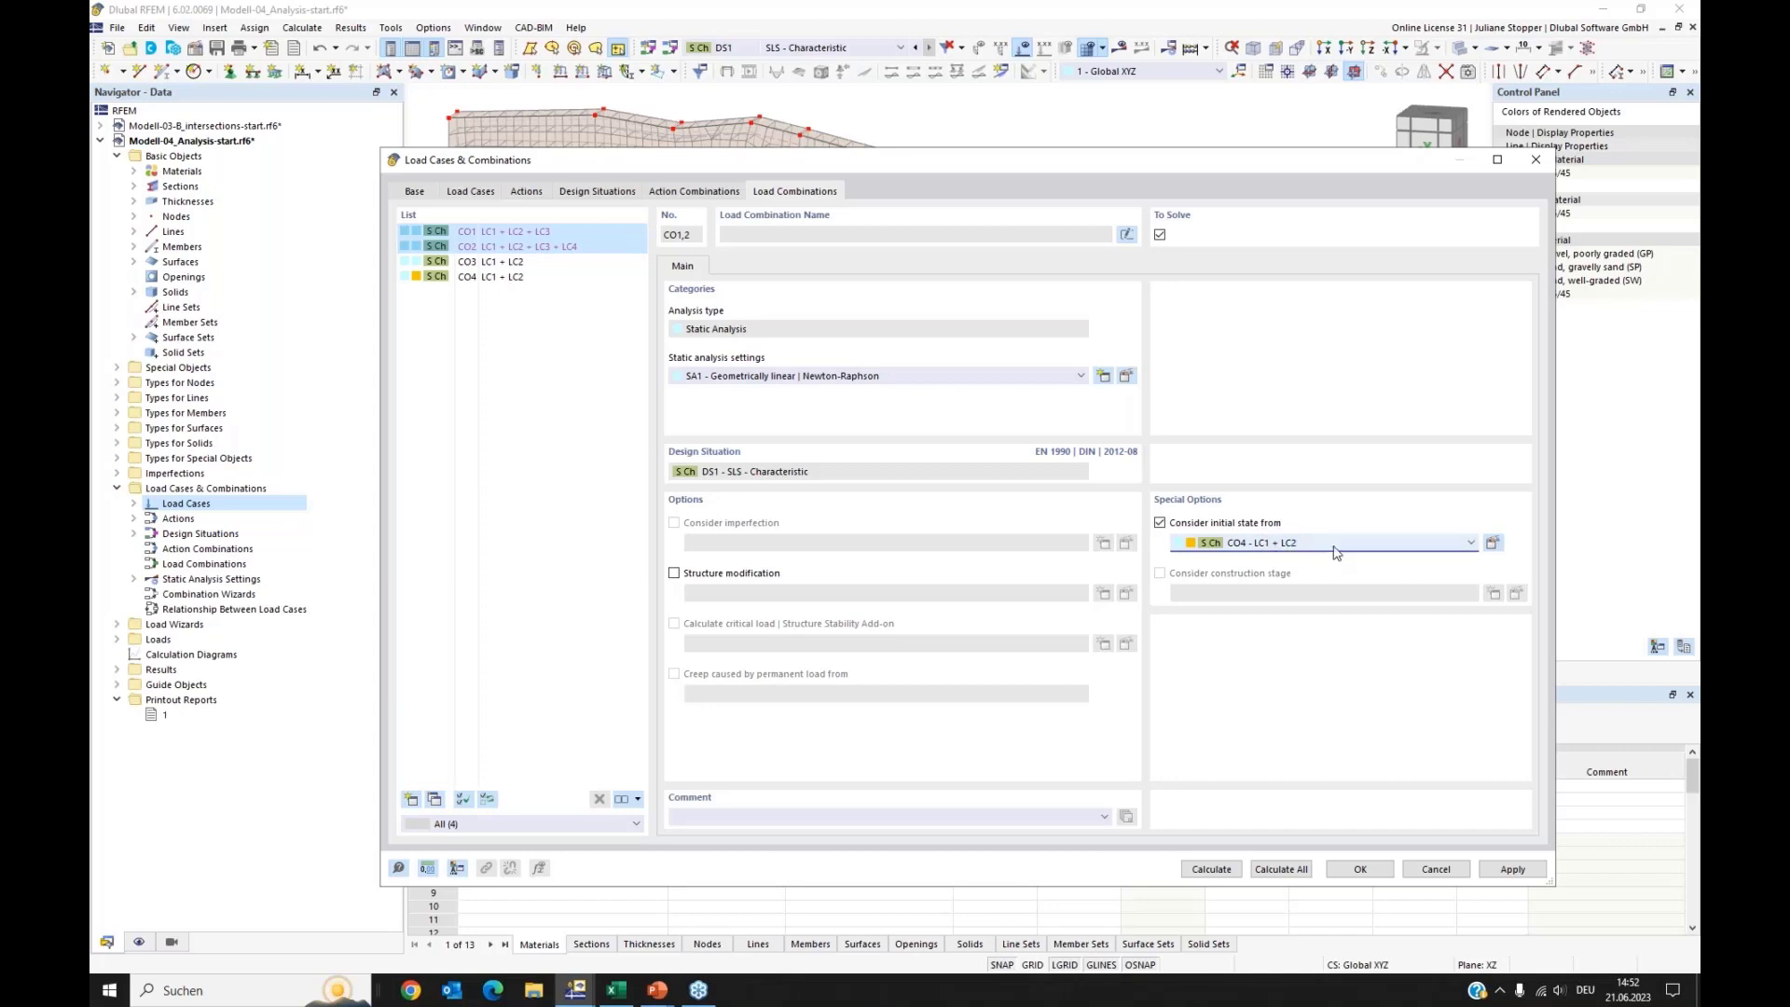
left_click(1361, 869)
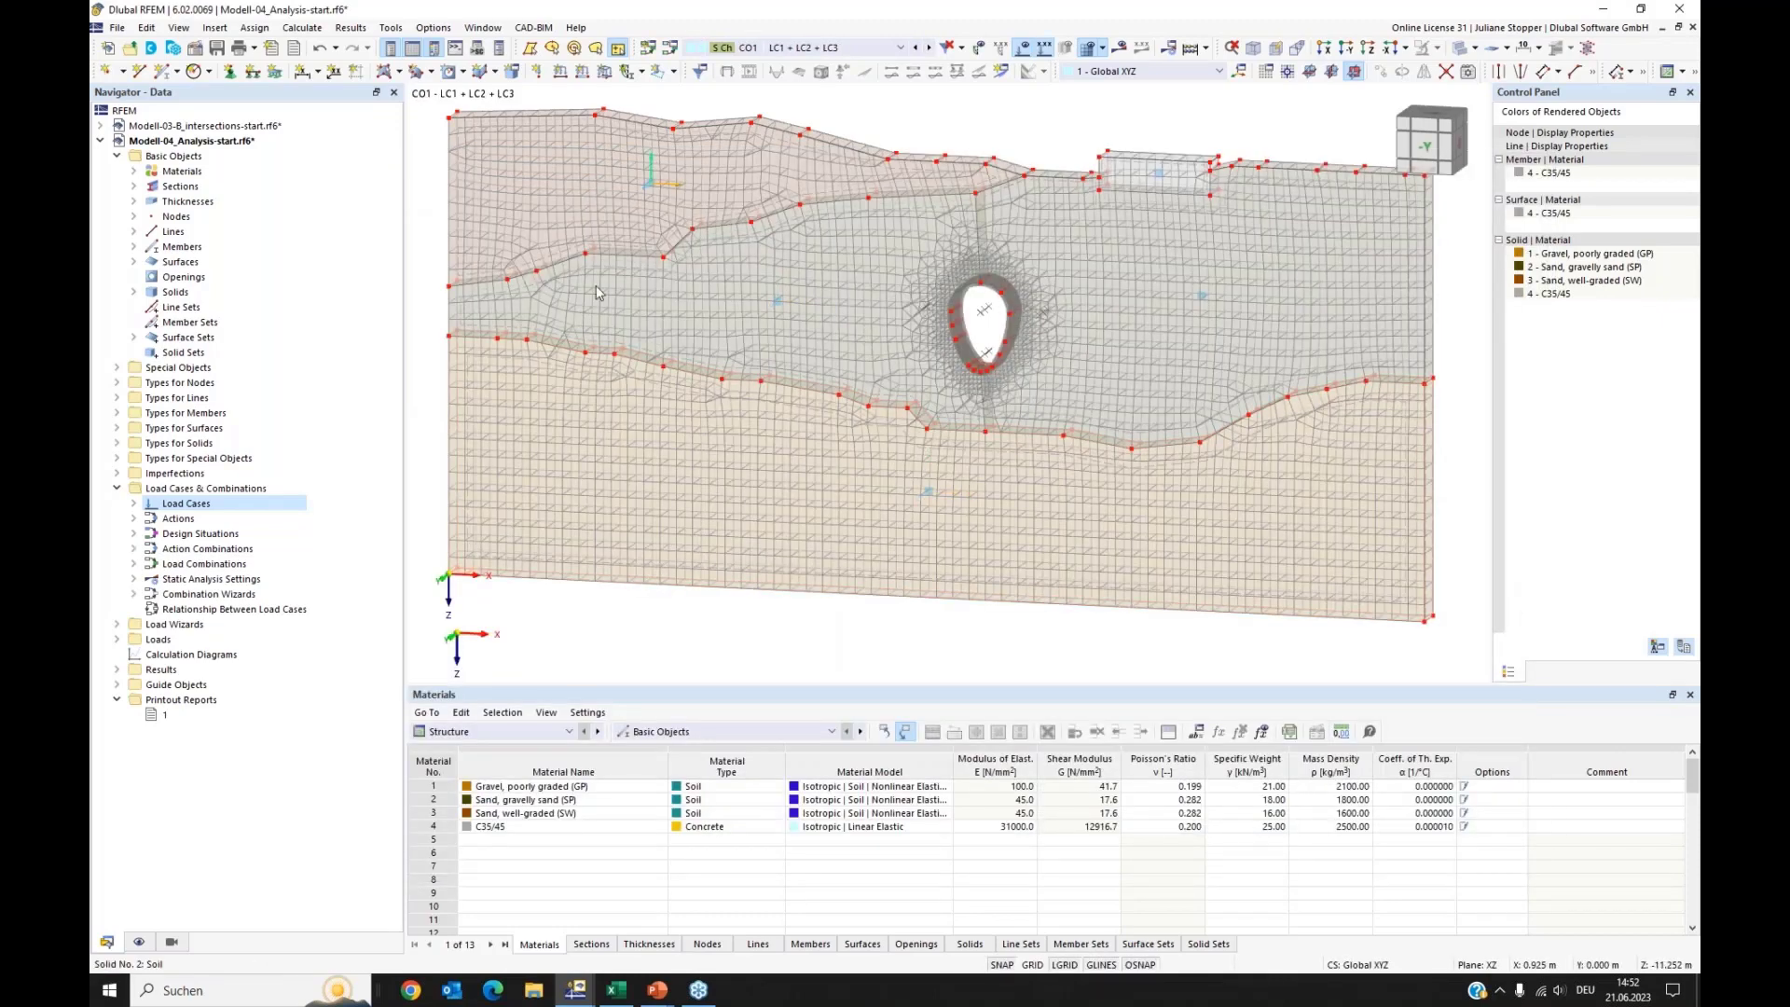
Step: Apply a surface load of 100 kN/m² to surface 119 on top of the new building in load case LC3, Dead Load new building
scroll(595, 285, "down", 1)
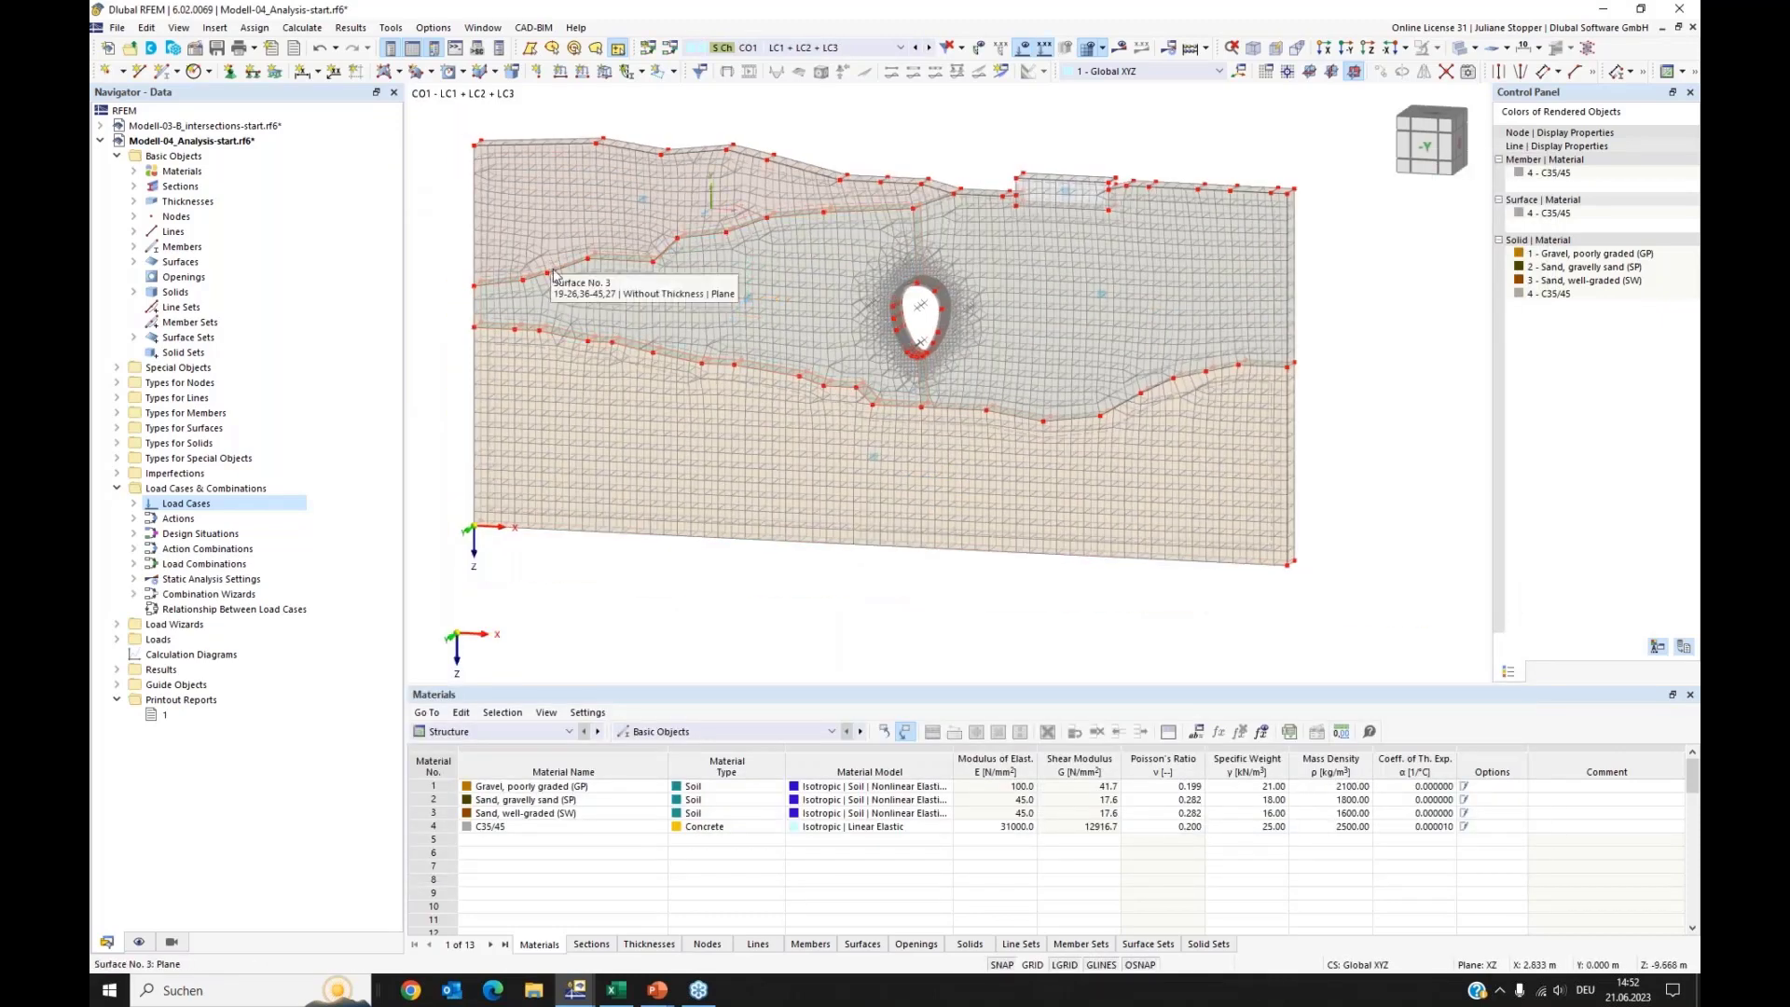
left_click(116, 640)
left_click(134, 685)
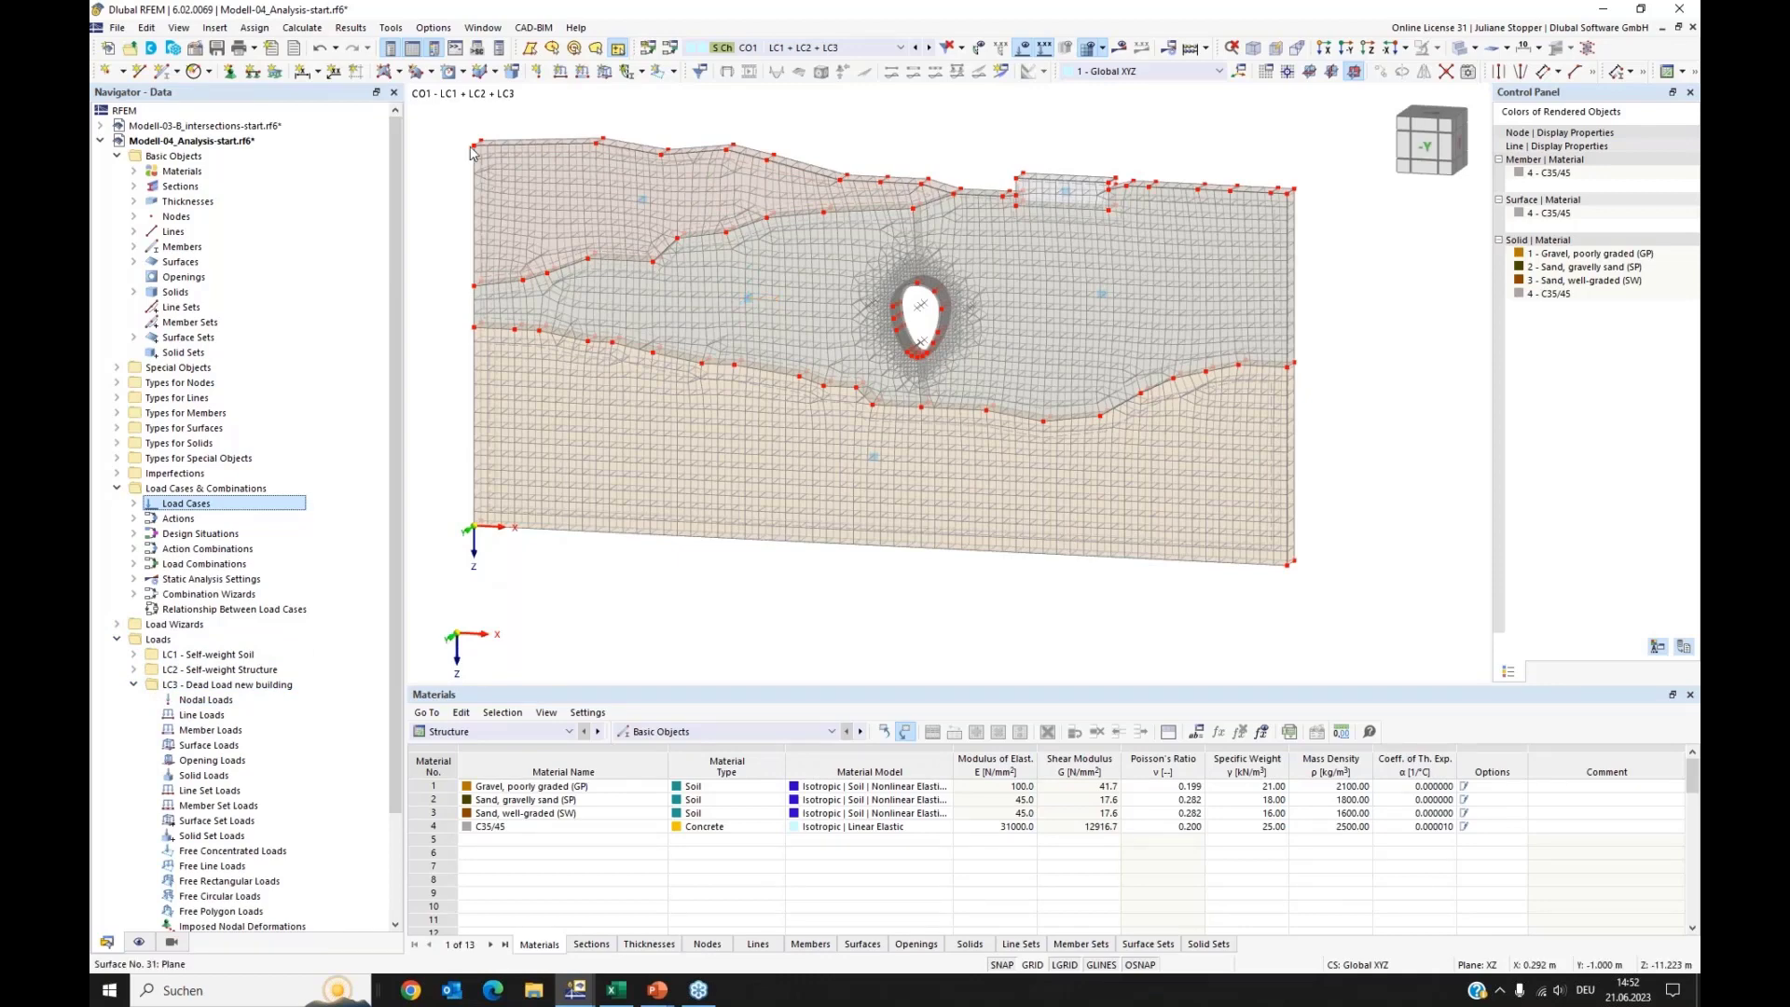
left_click(604, 74)
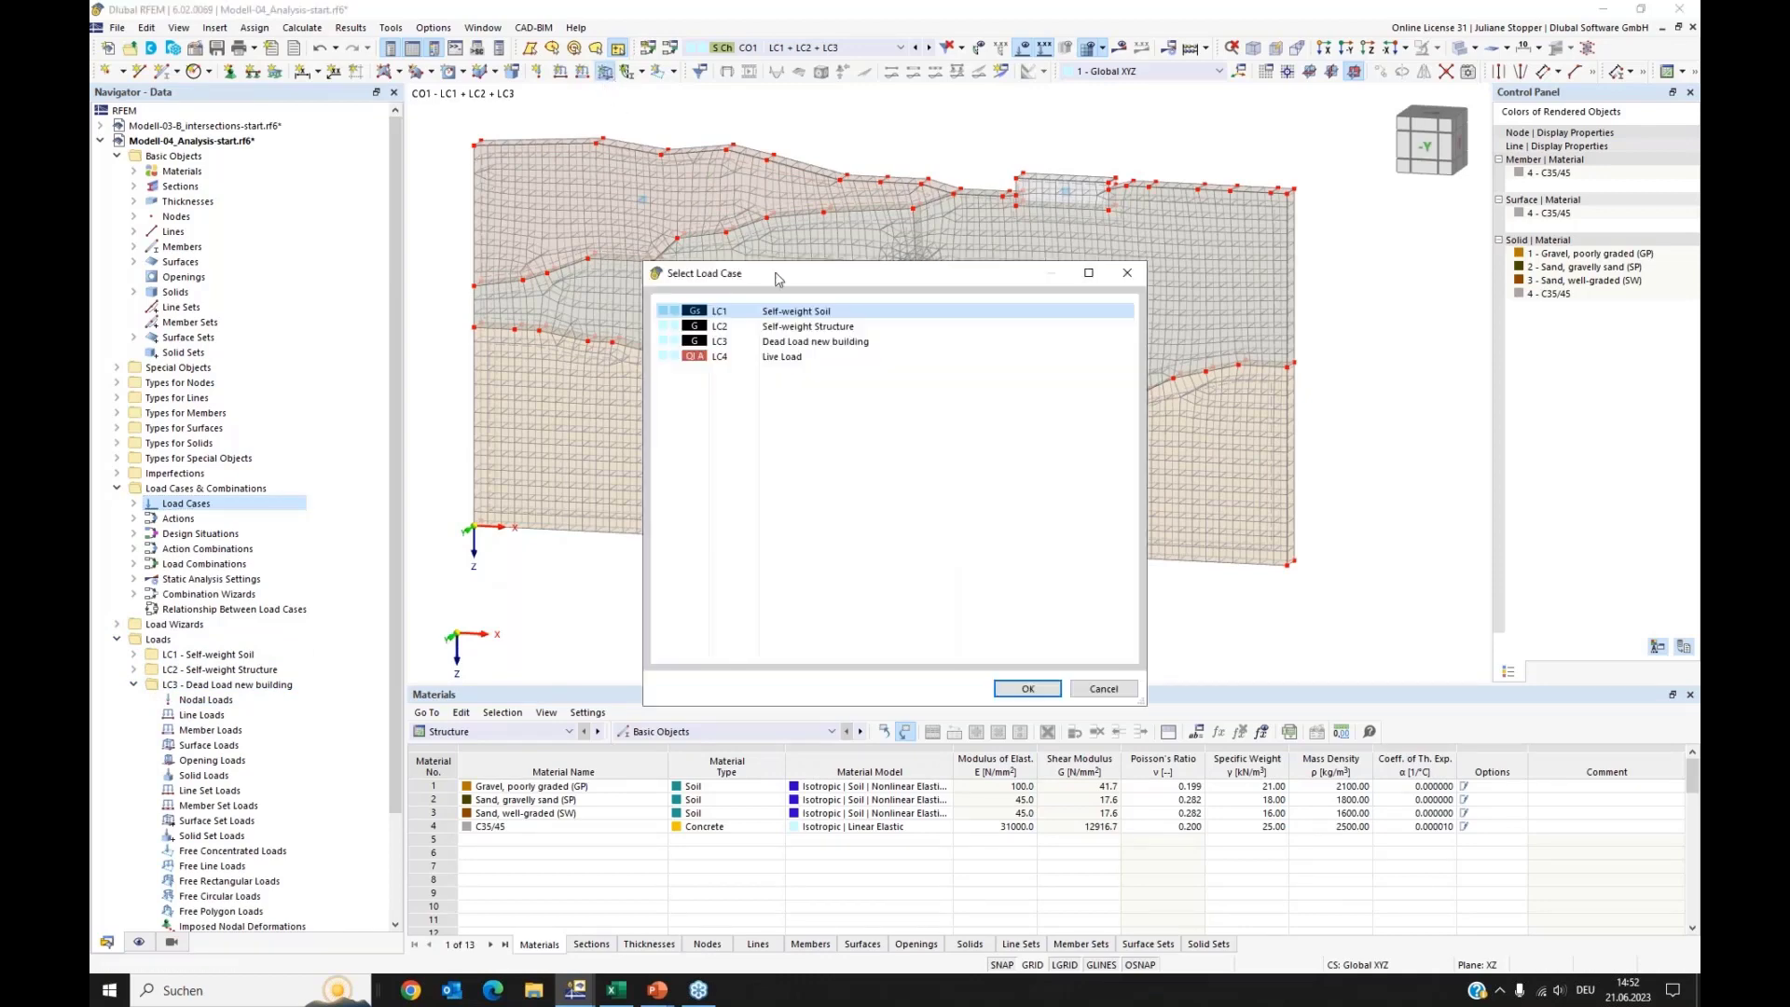
left_click(810, 342)
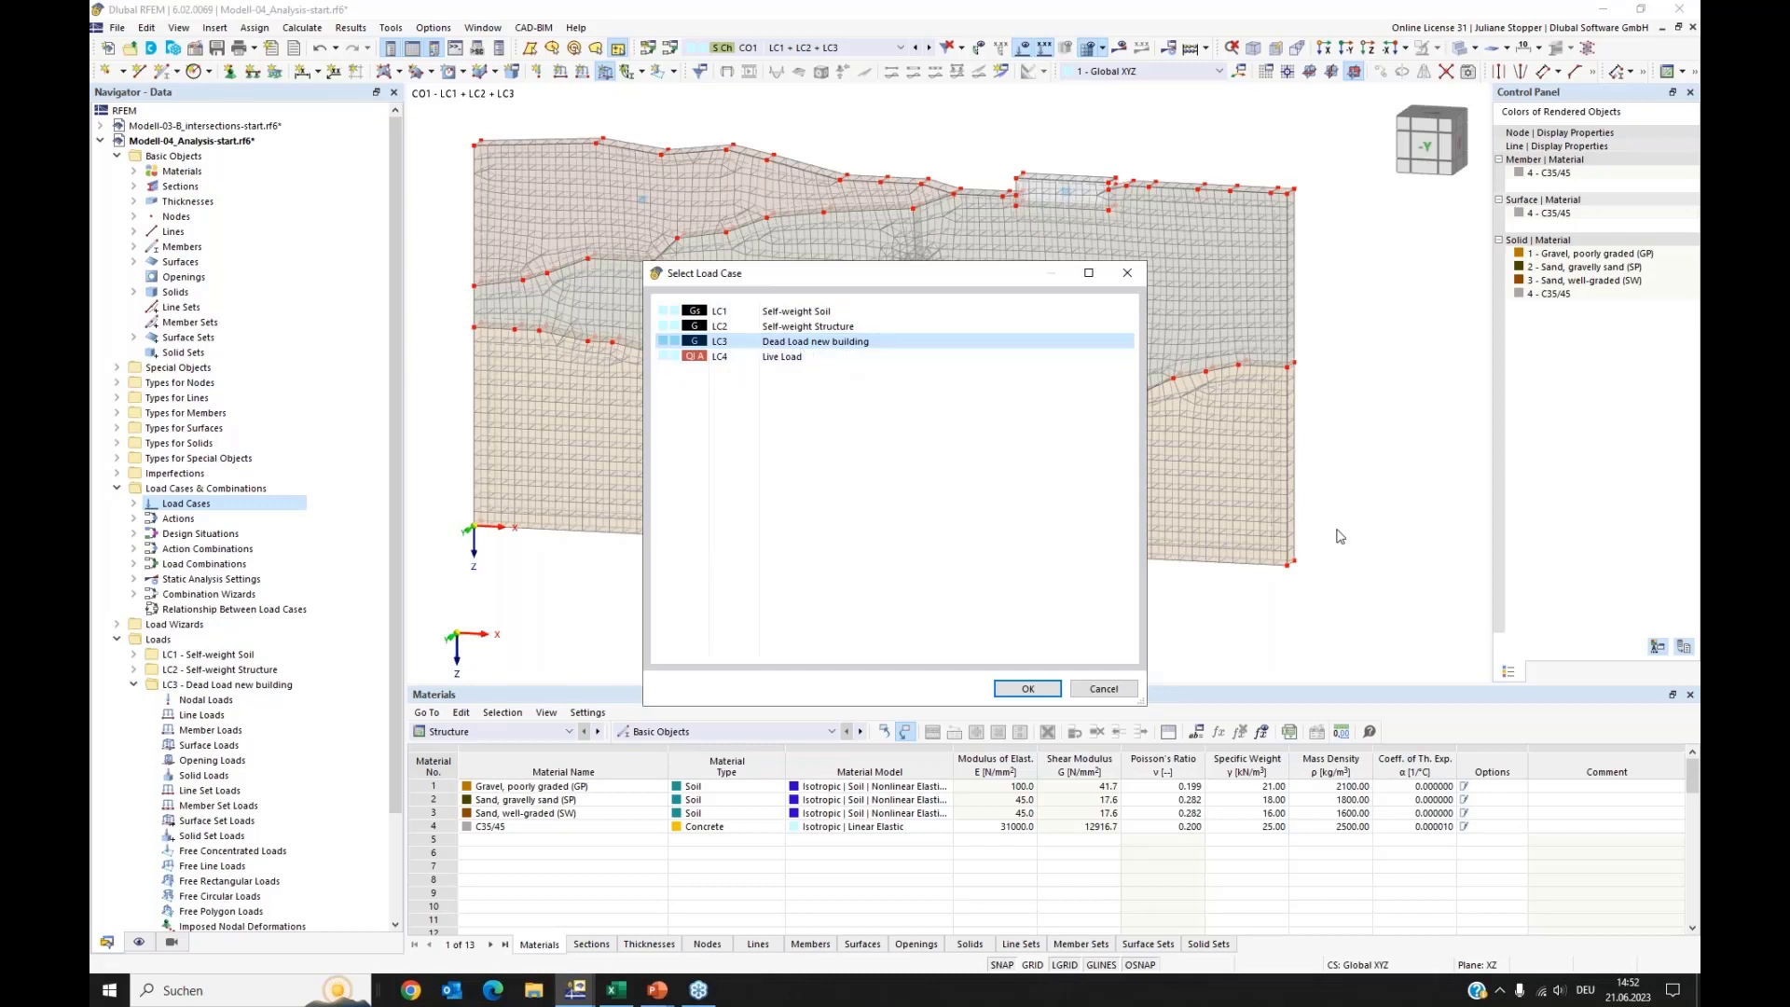
left_click(1026, 688)
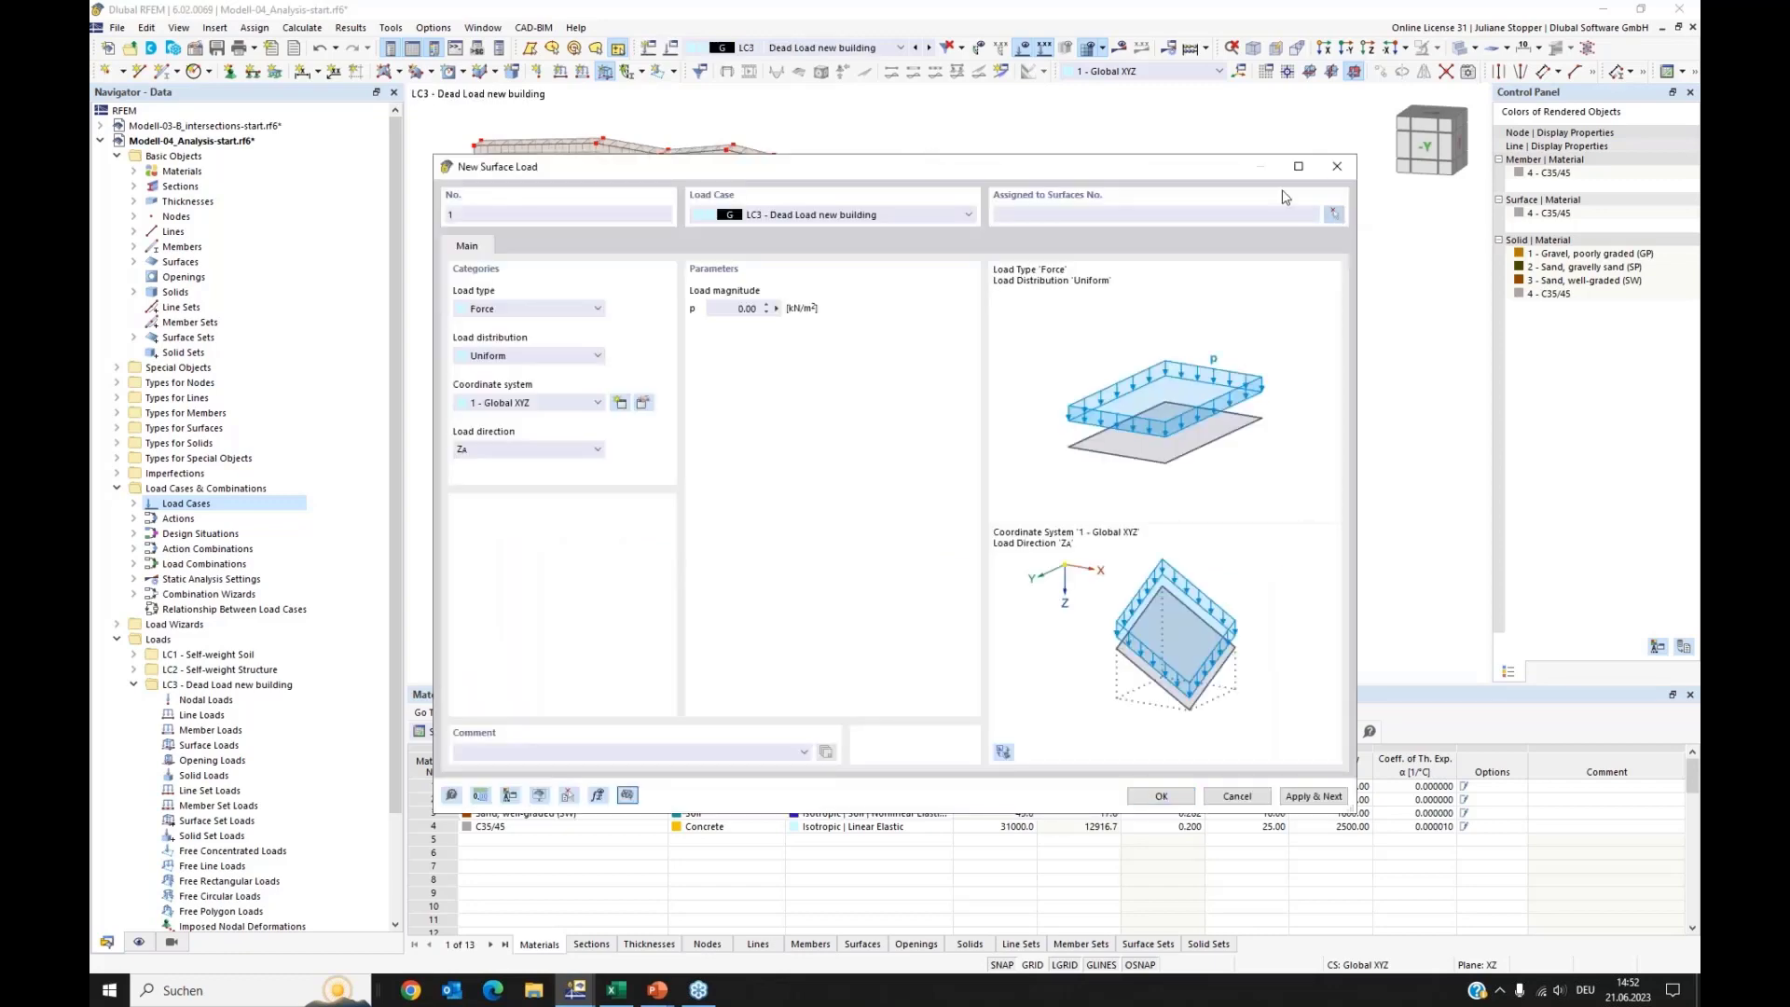
left_click(1334, 213)
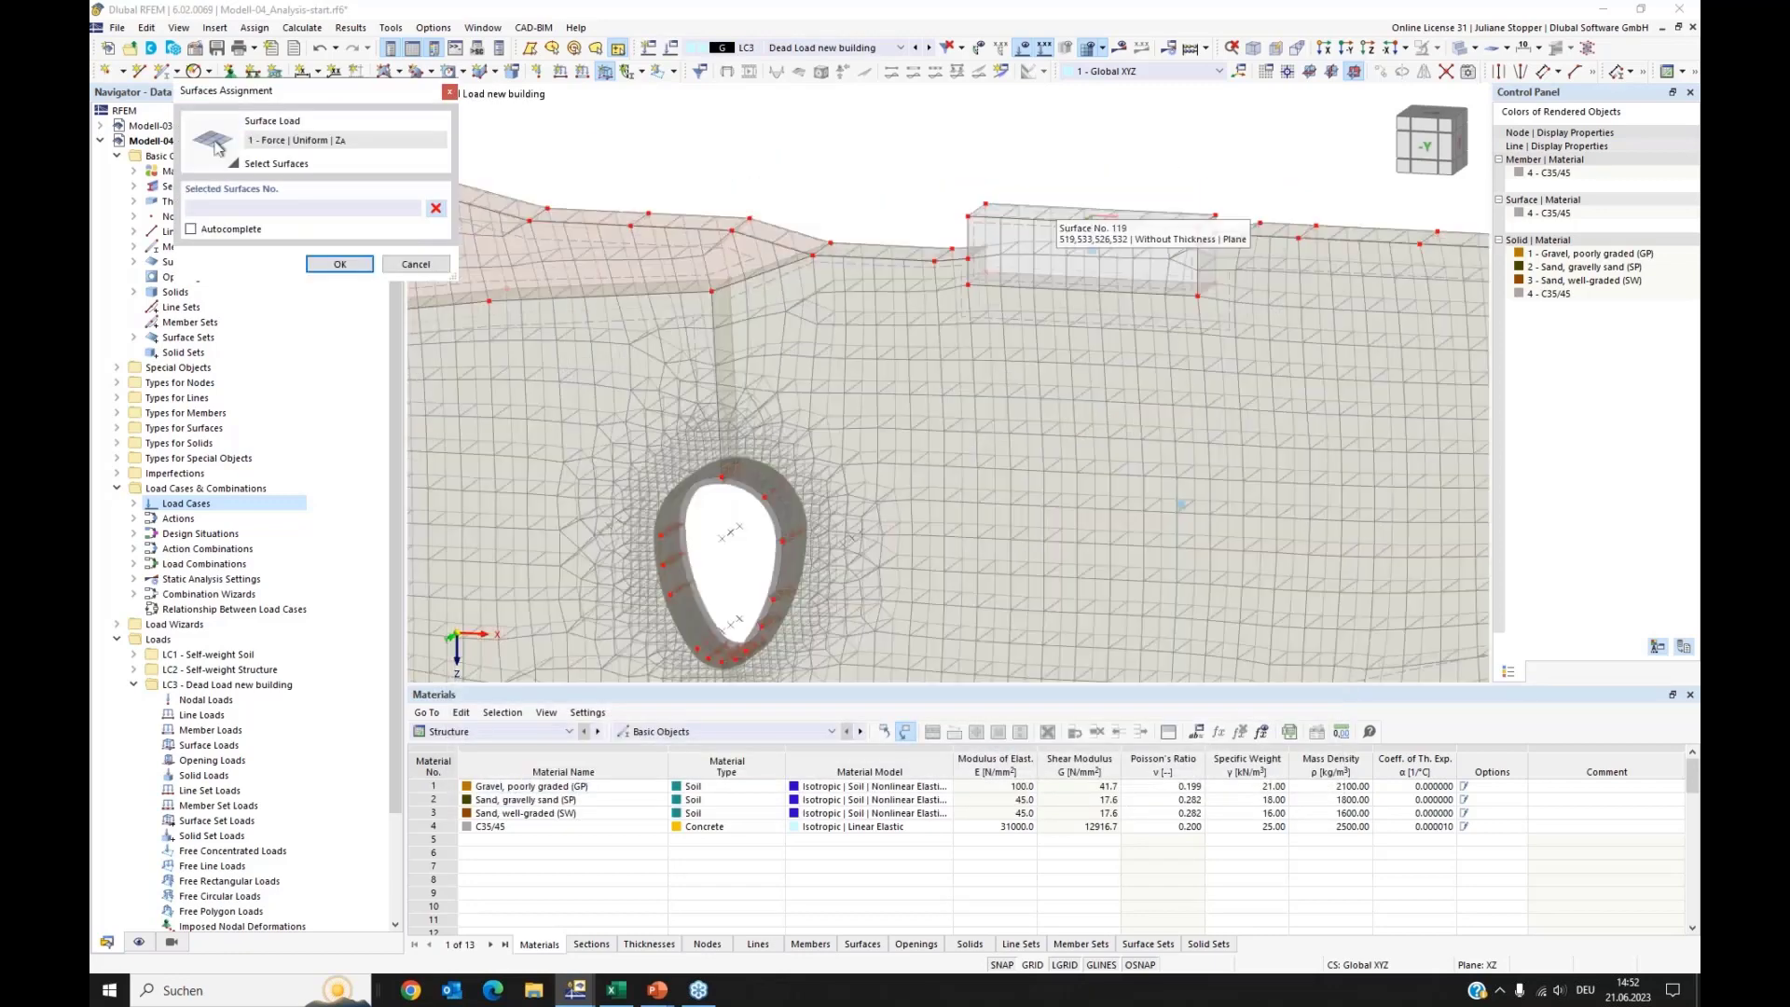
left_click(1081, 233)
left_click(339, 264)
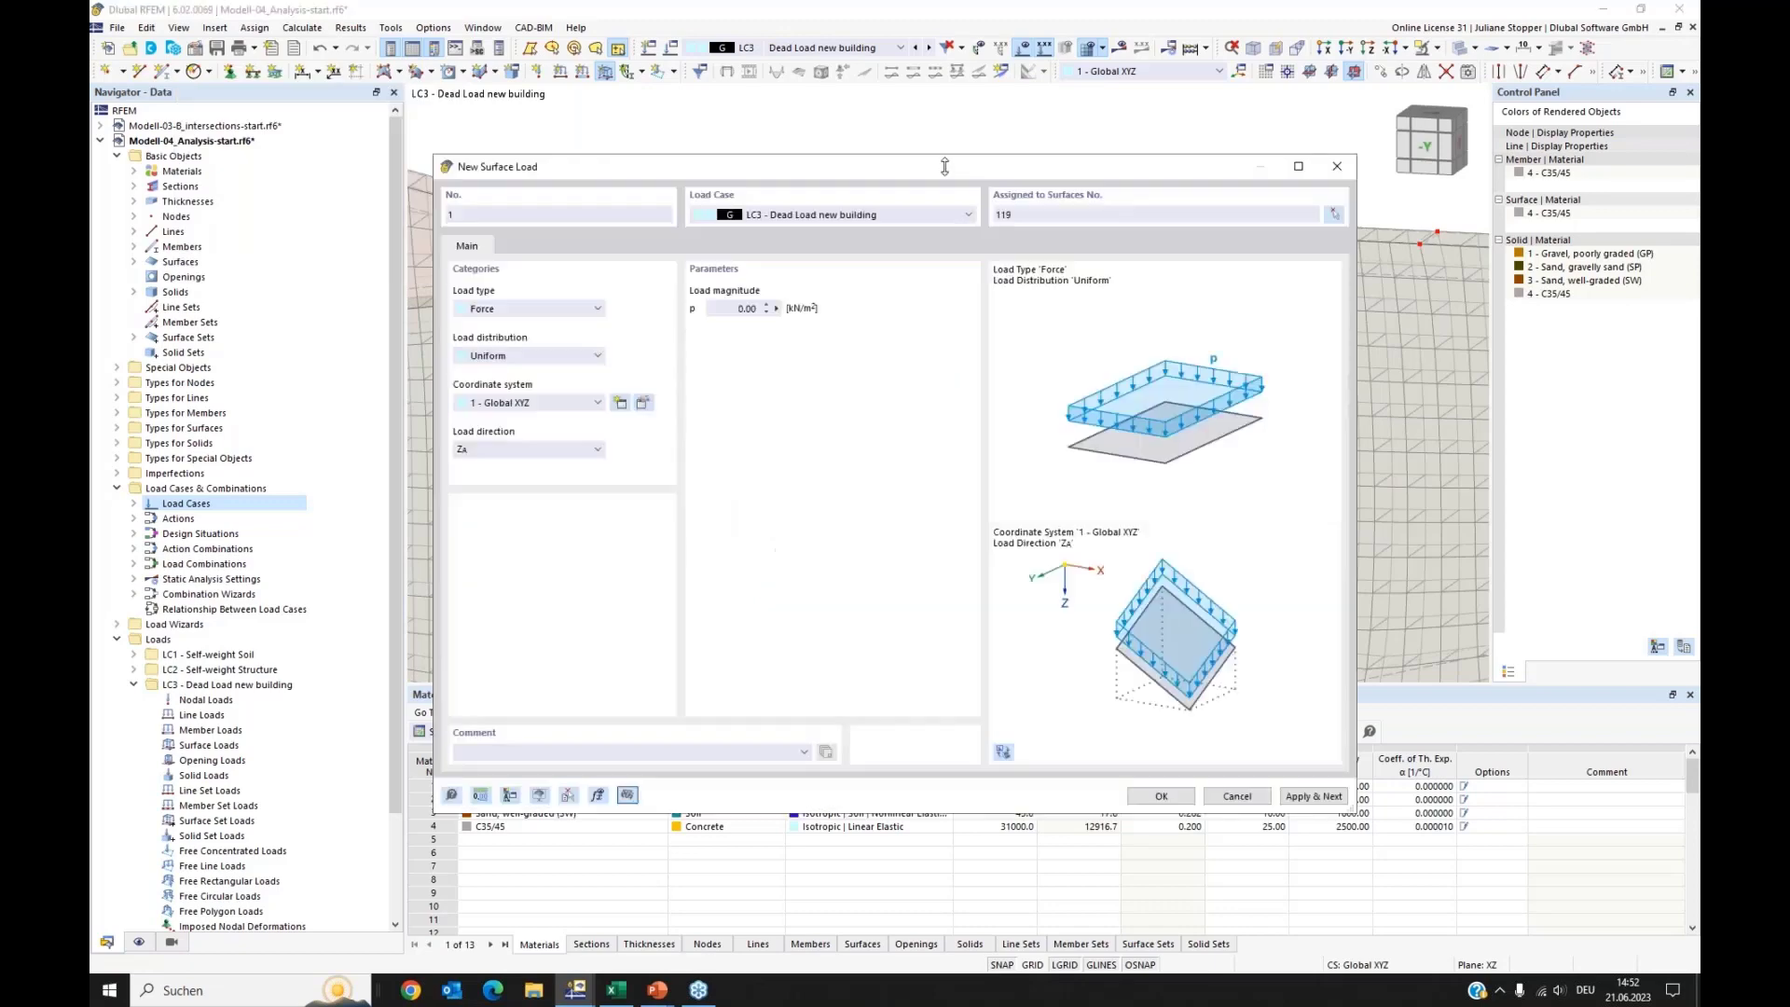
left_click(732, 308)
left_click(1175, 798)
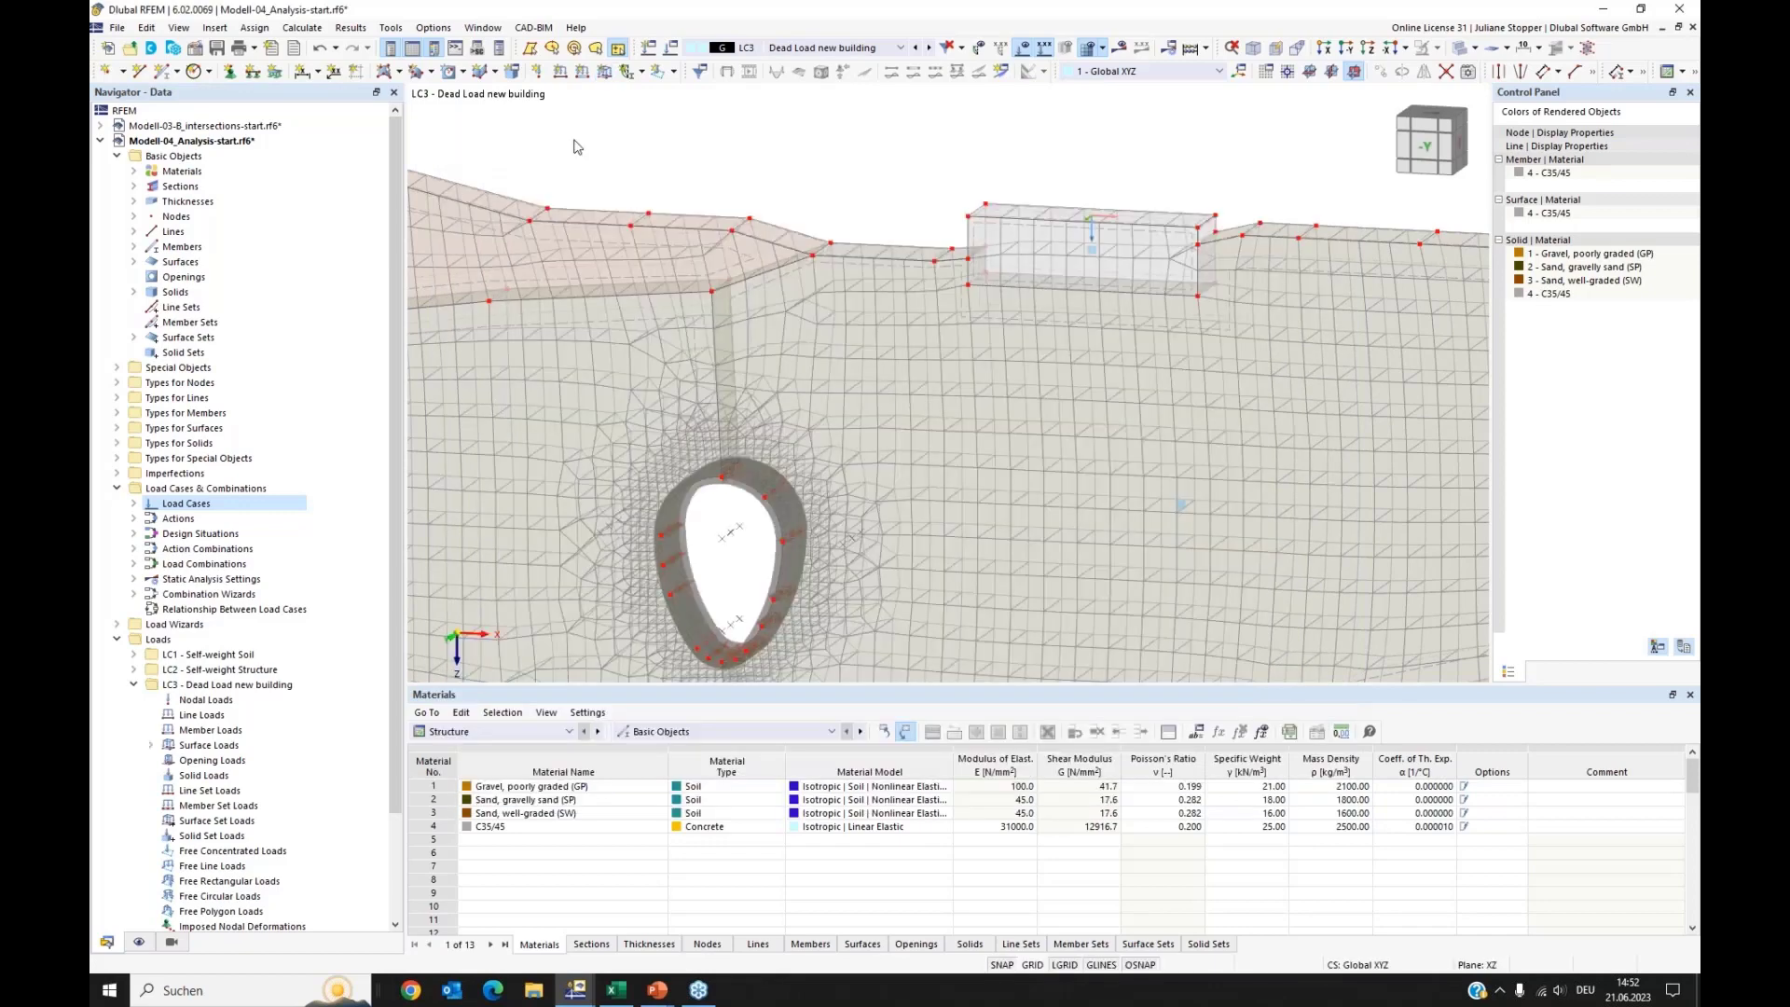
Step: Apply a surface load of 125 kN/m² to surface 119 on top of the new building in load case LC4, Live Load
left_click(604, 72)
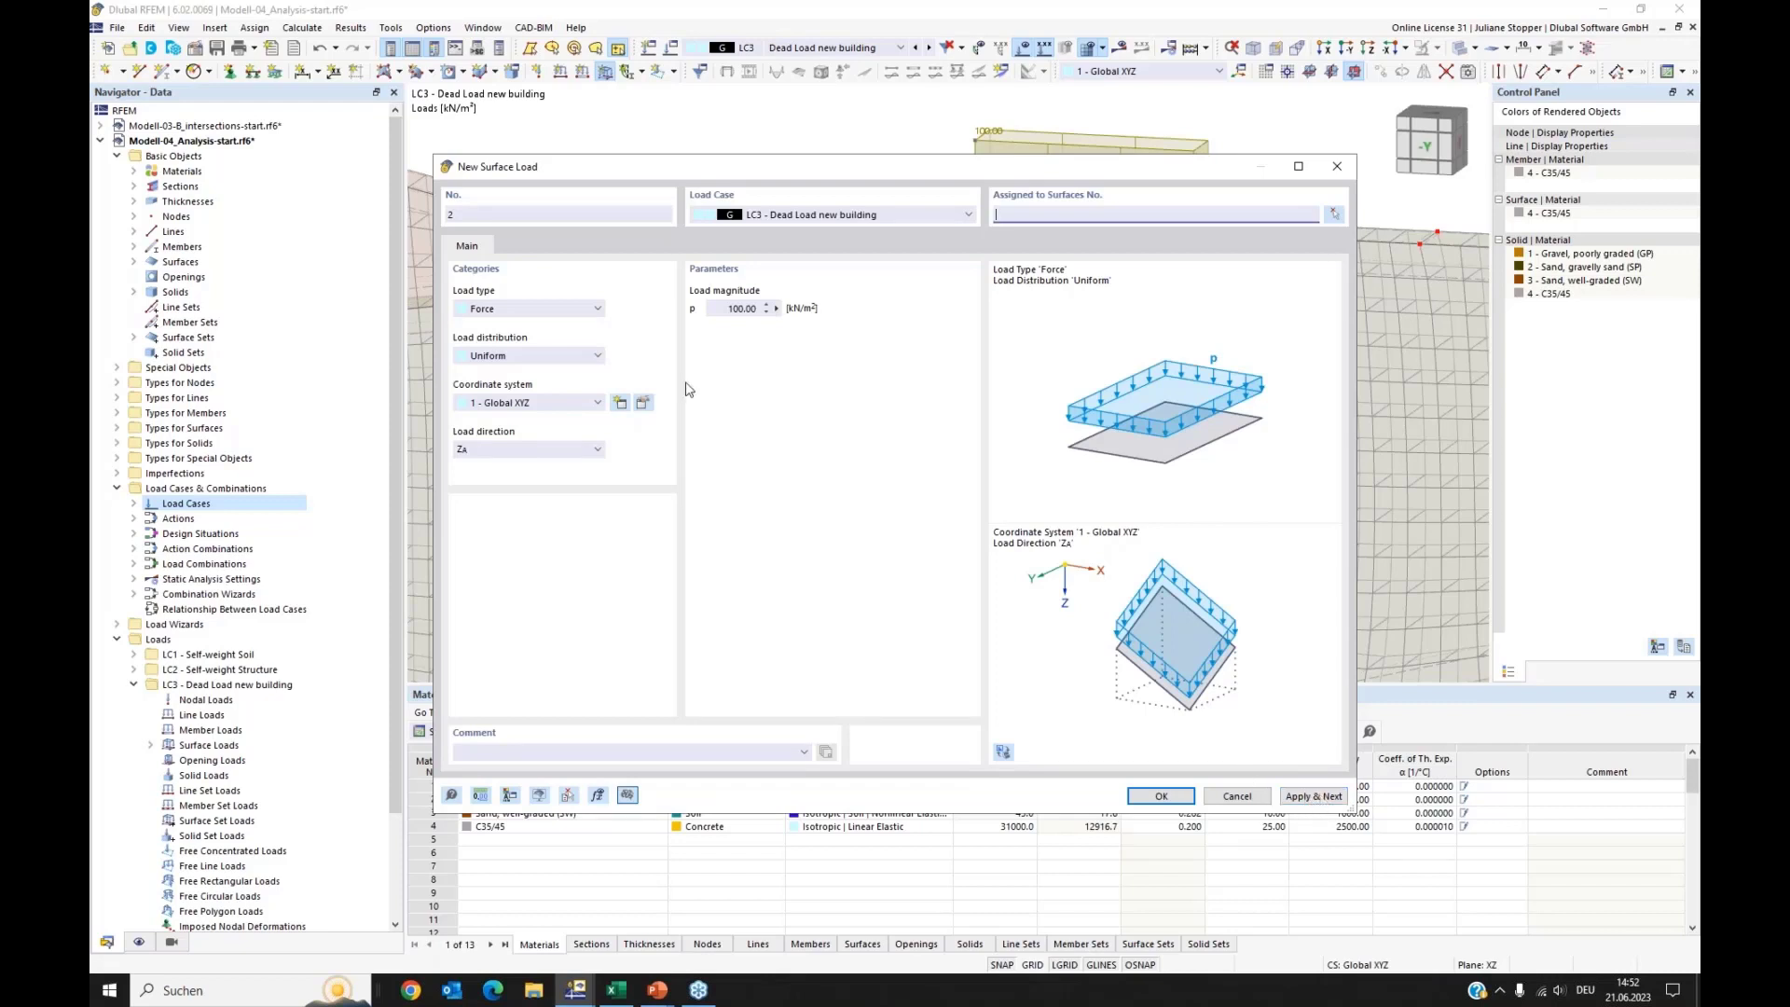
left_click(902, 217)
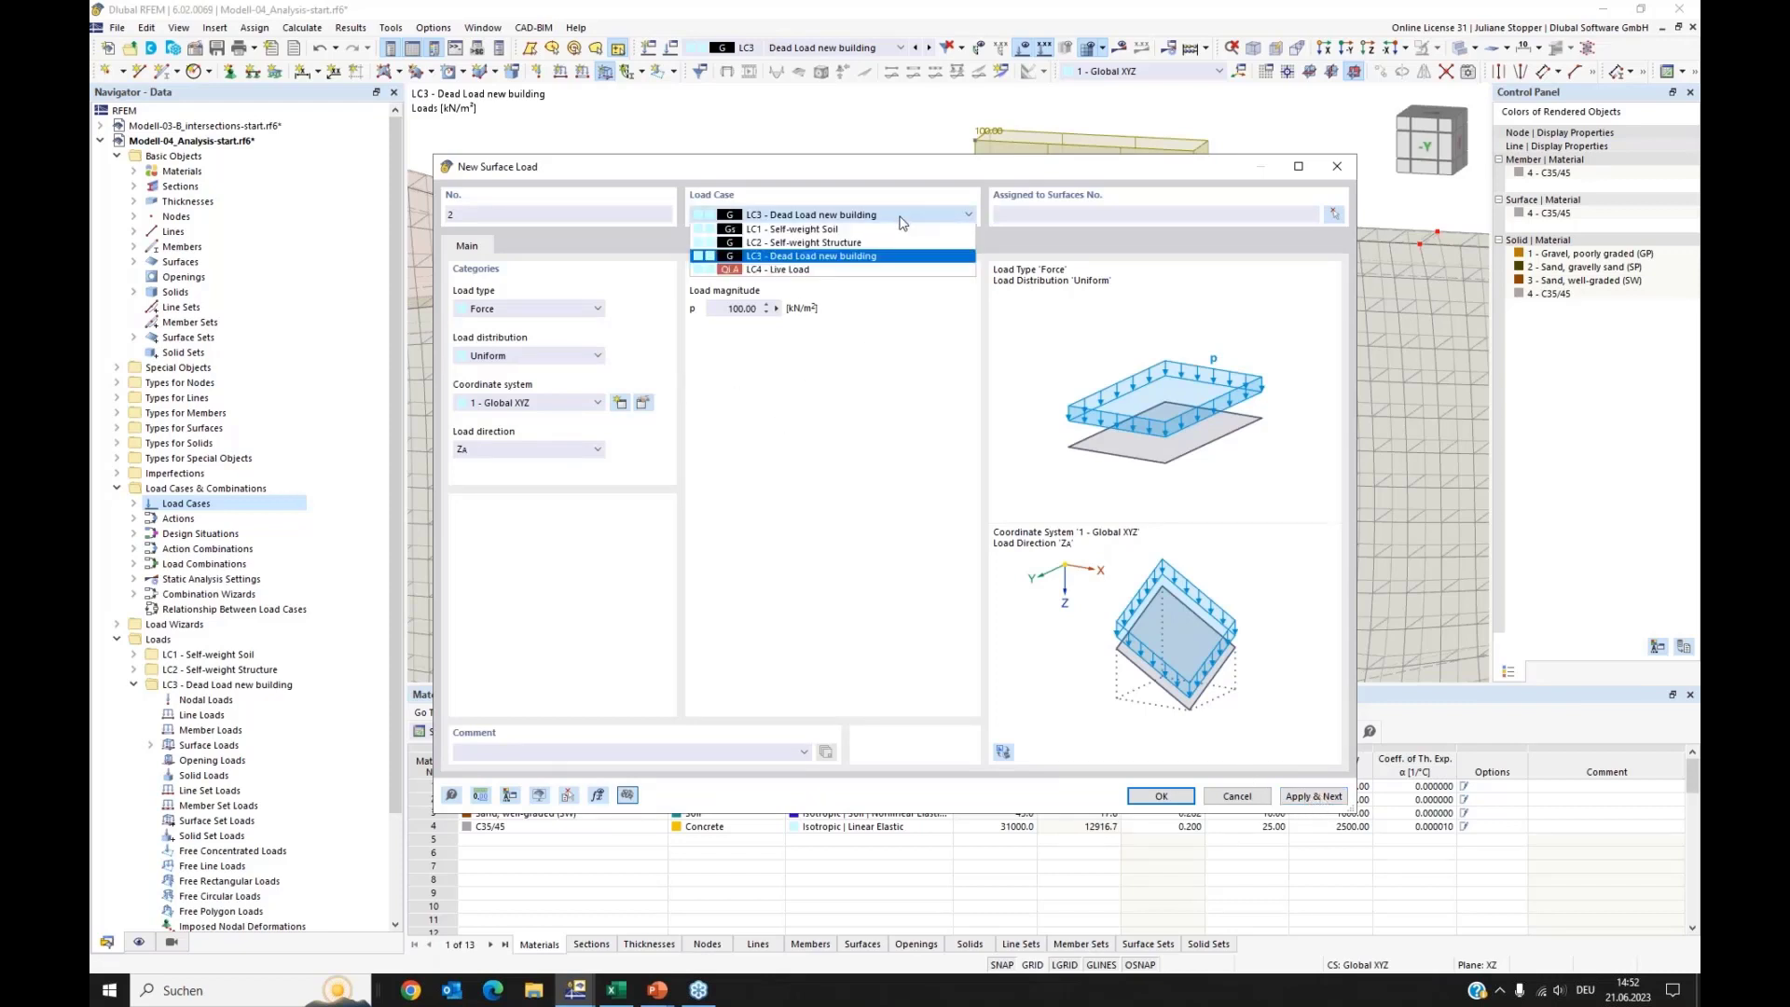
left_click(839, 271)
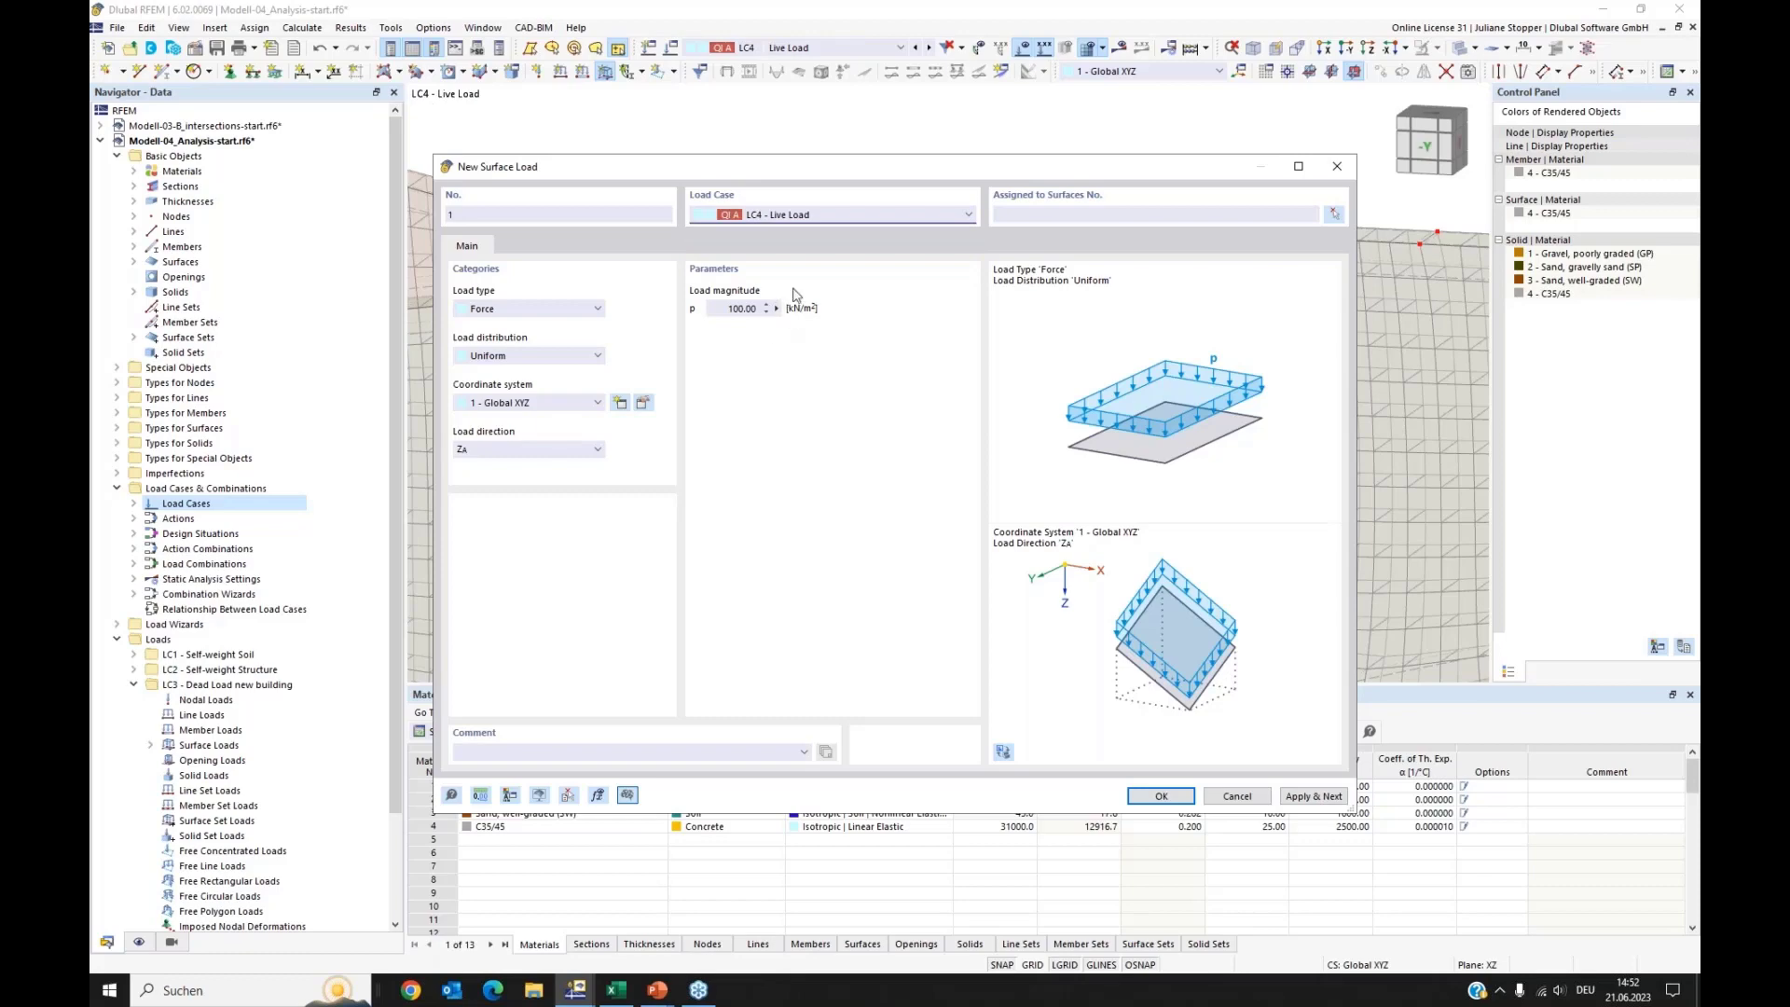
left_click(1337, 216)
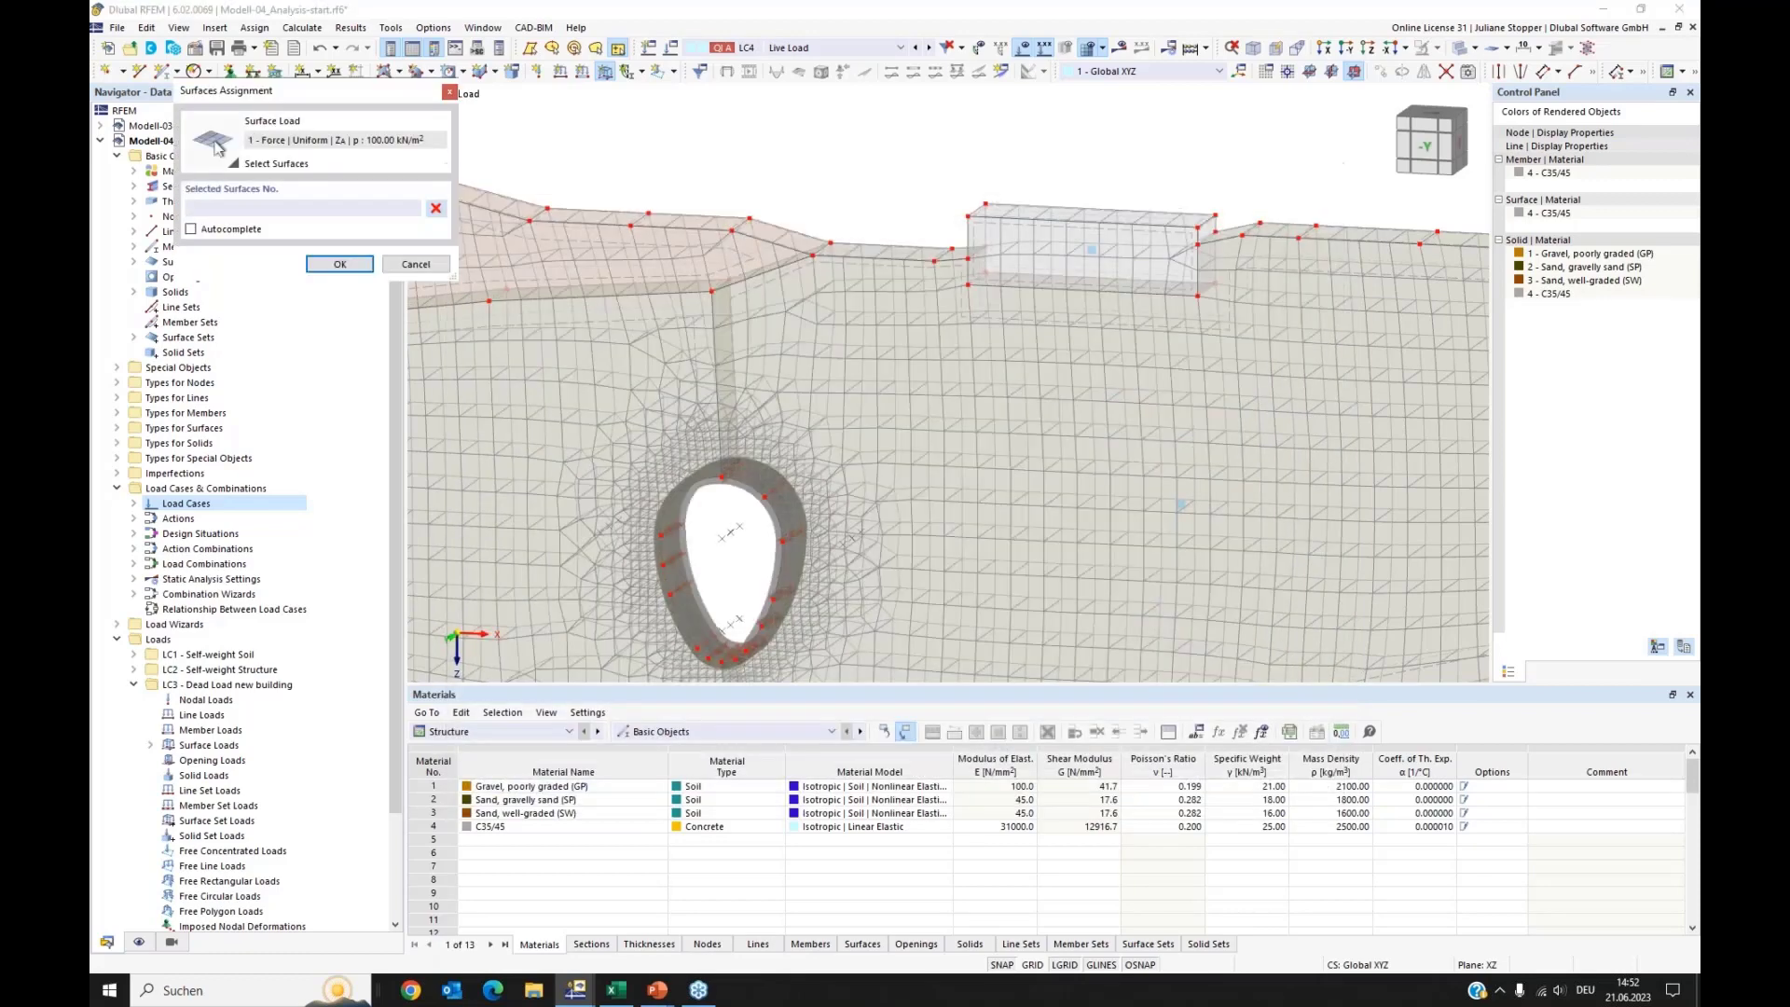
left_click(1051, 207)
key("Return")
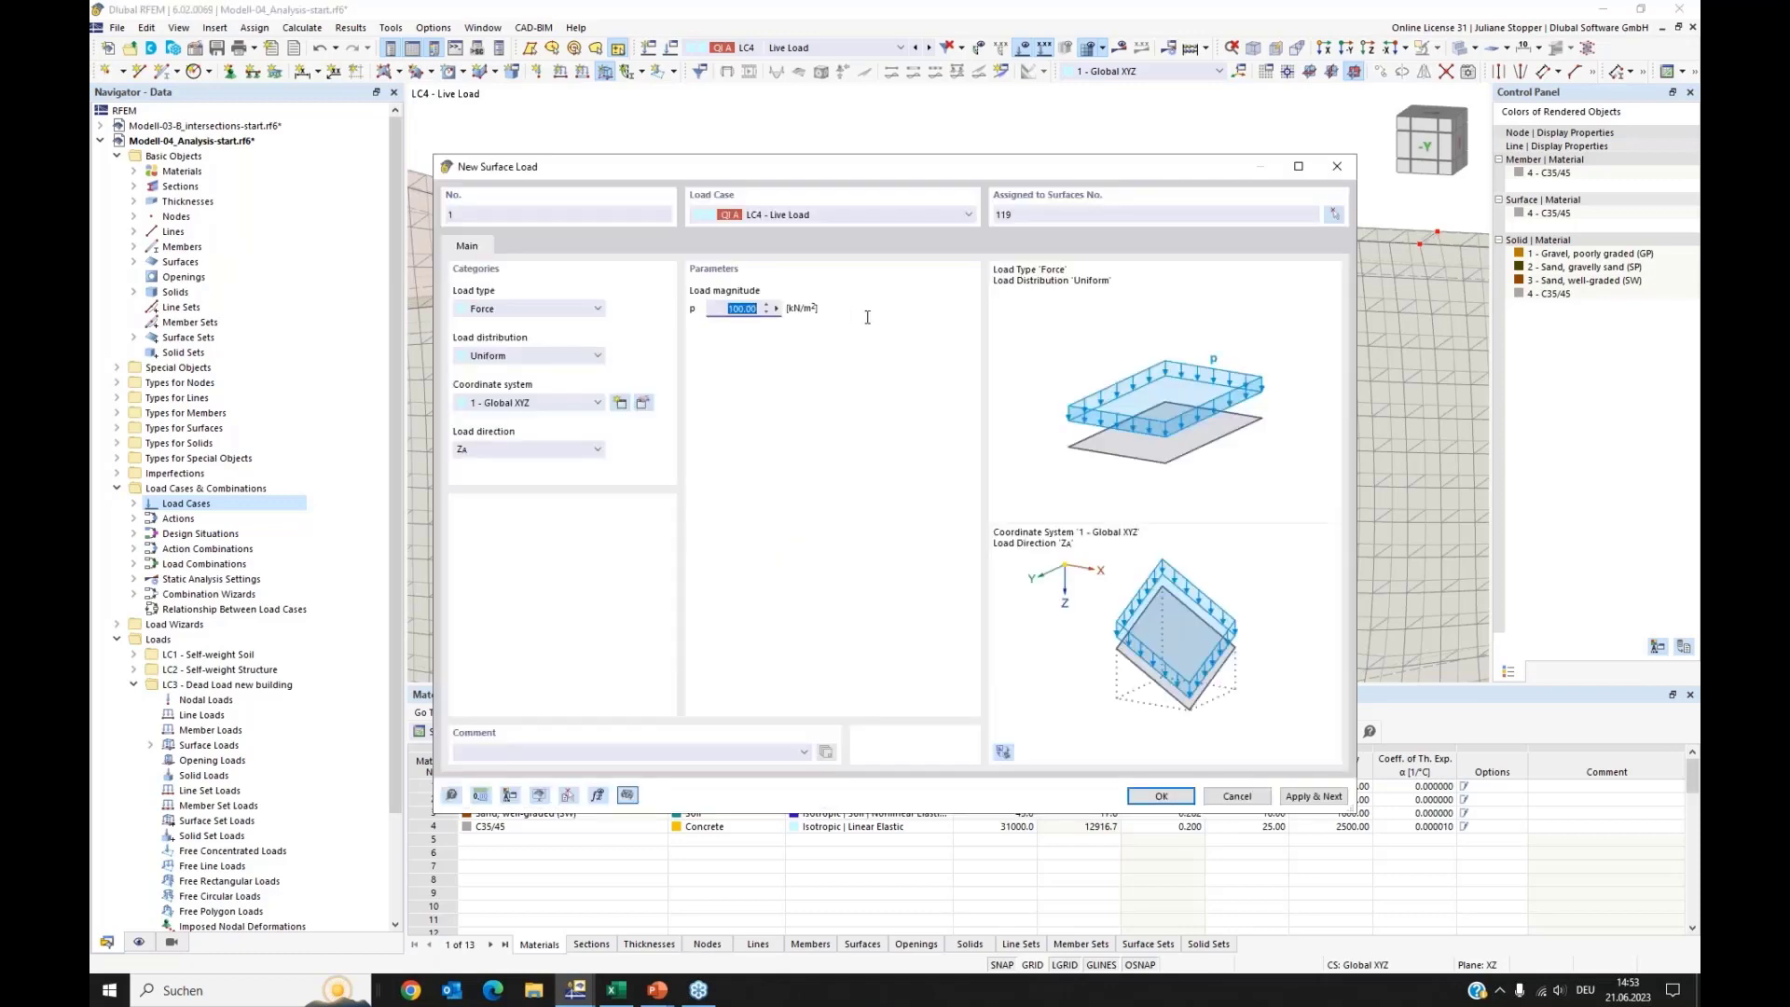
type("125")
left_click(1177, 799)
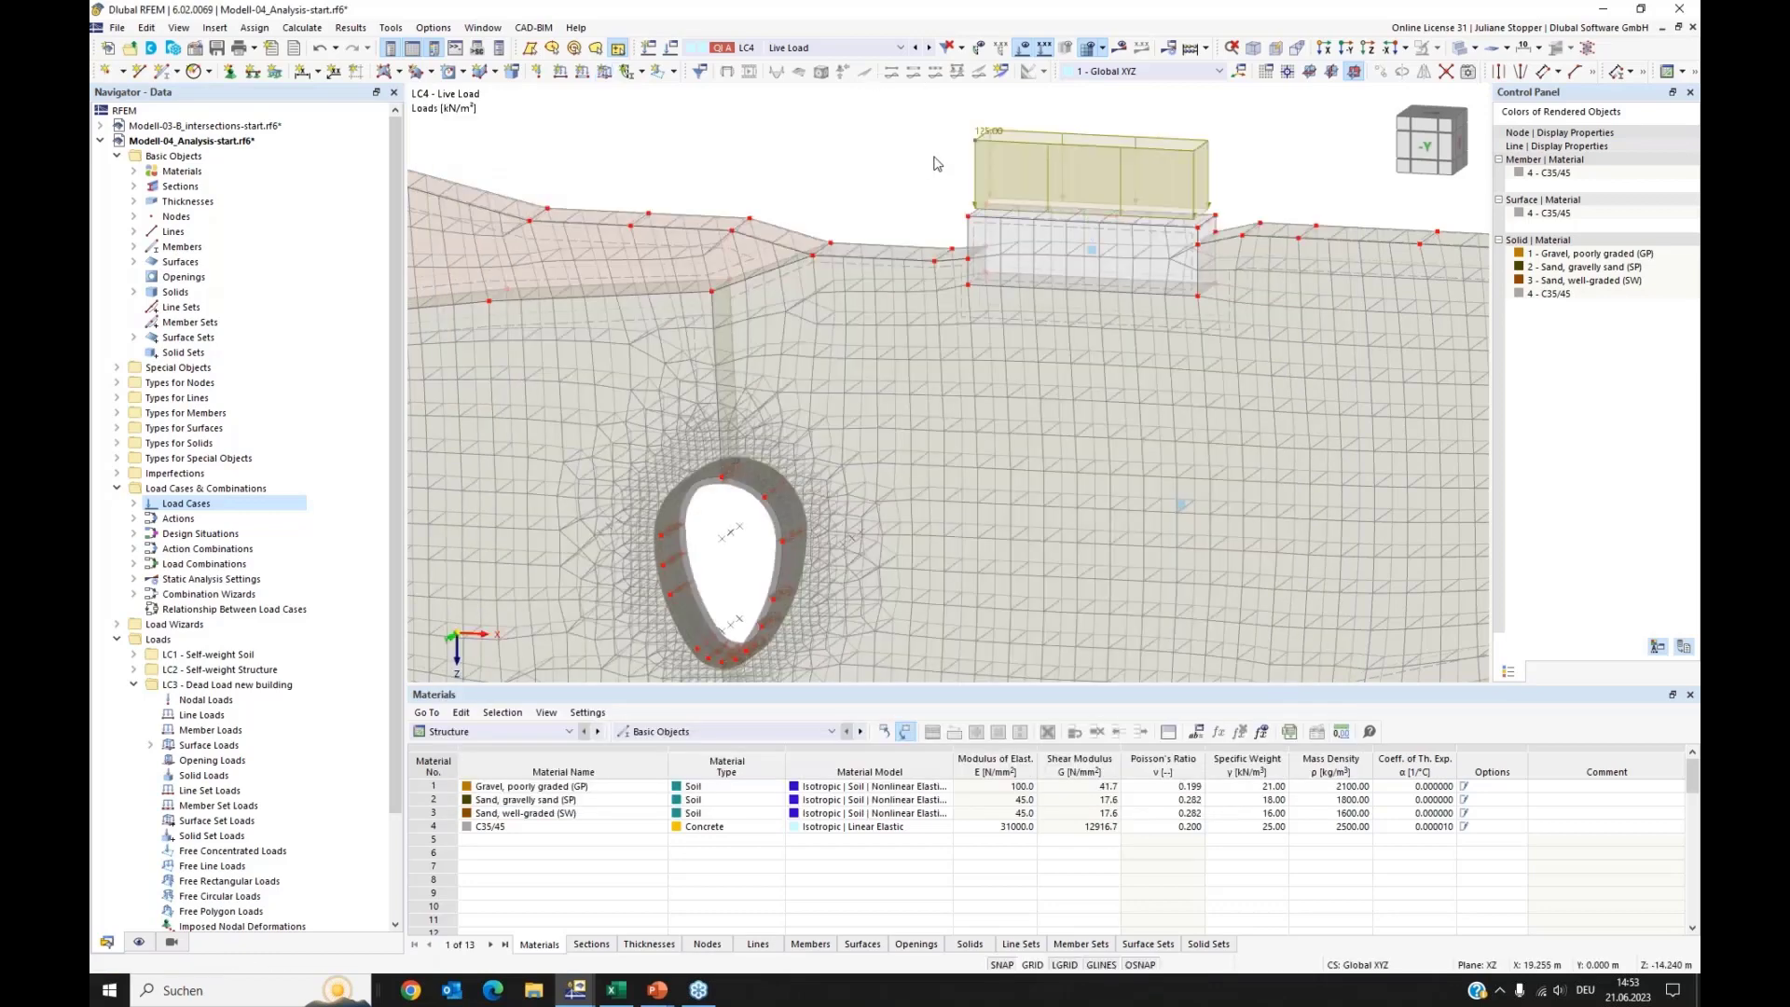
Step: Check the surface loads in load cases LC3 and LC4, and display those of load combination CO2
scroll(937, 162, "down", 2)
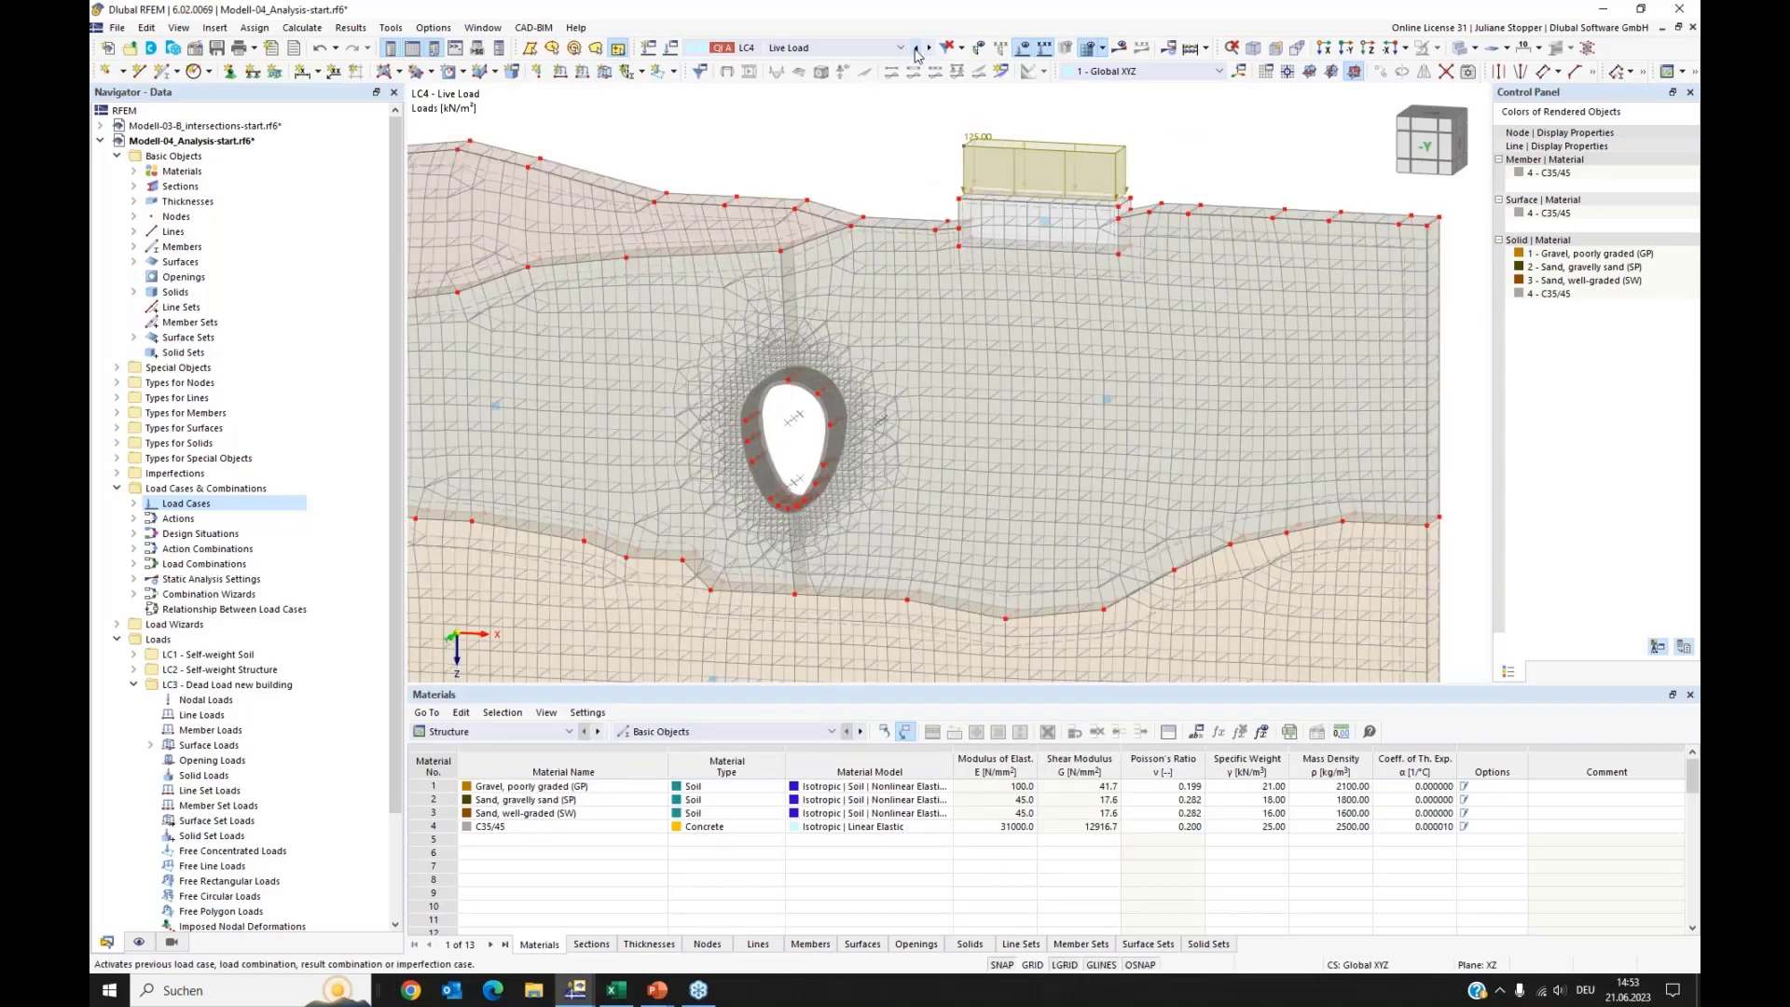
left_click(916, 47)
left_click(929, 48)
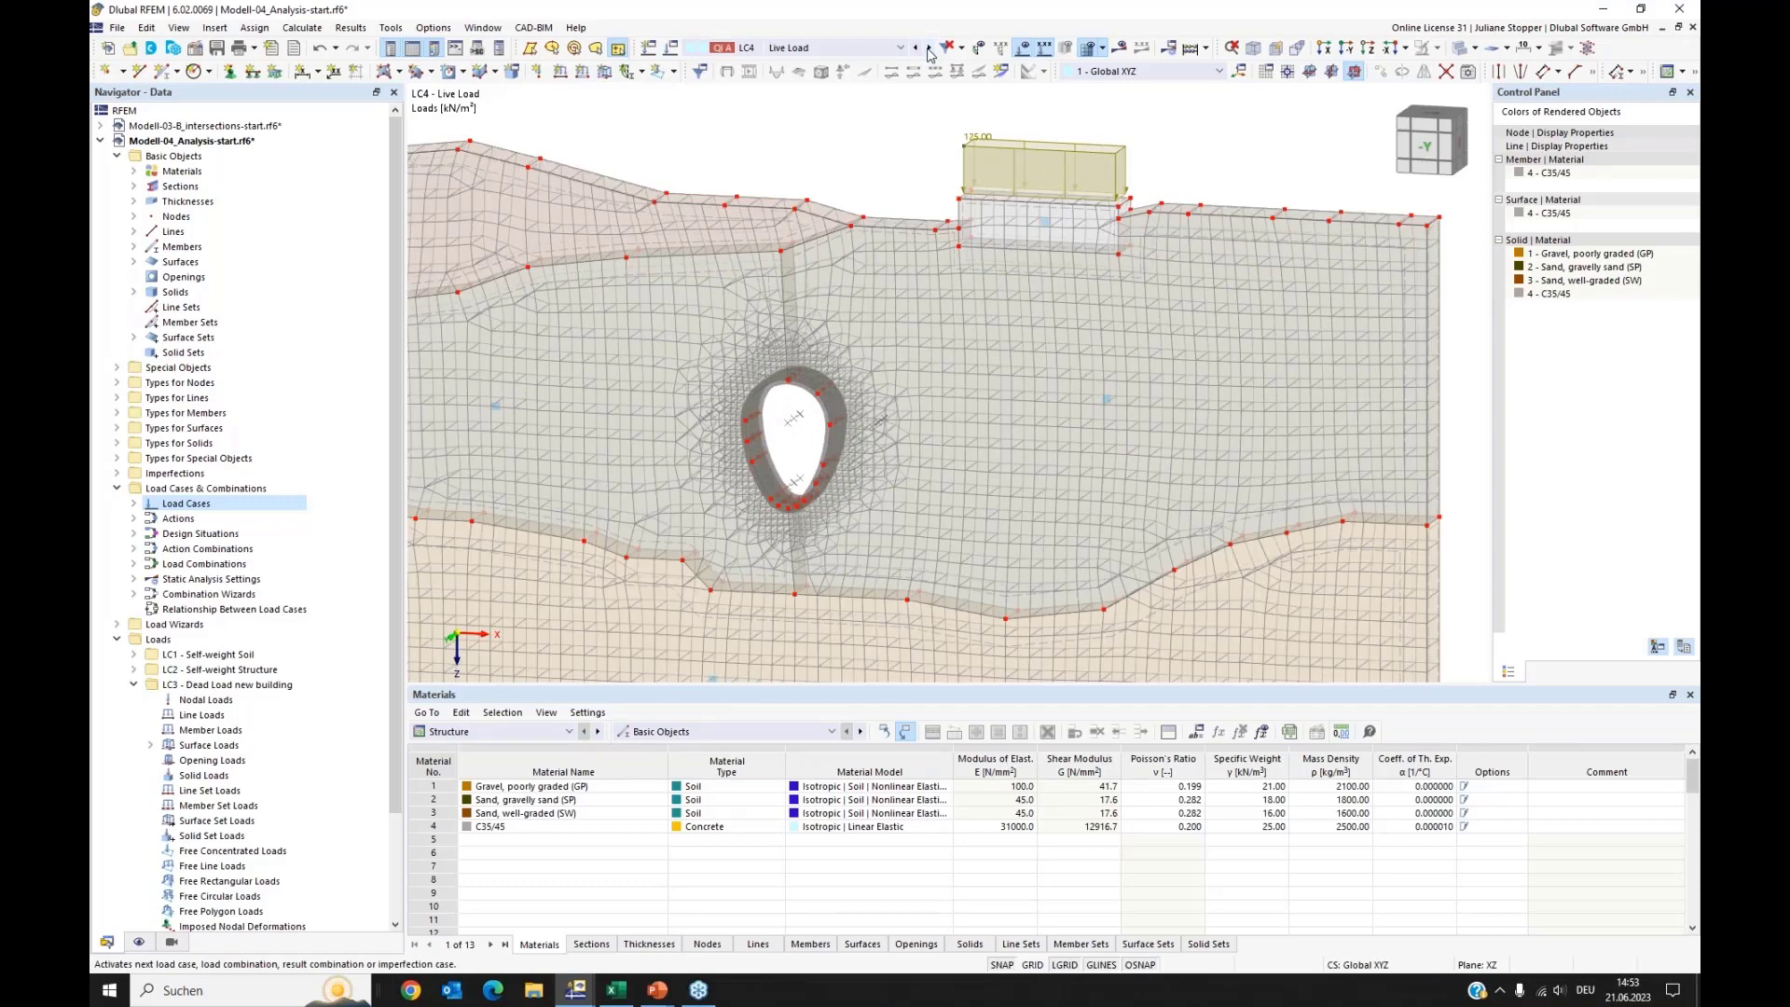
left_click(916, 48)
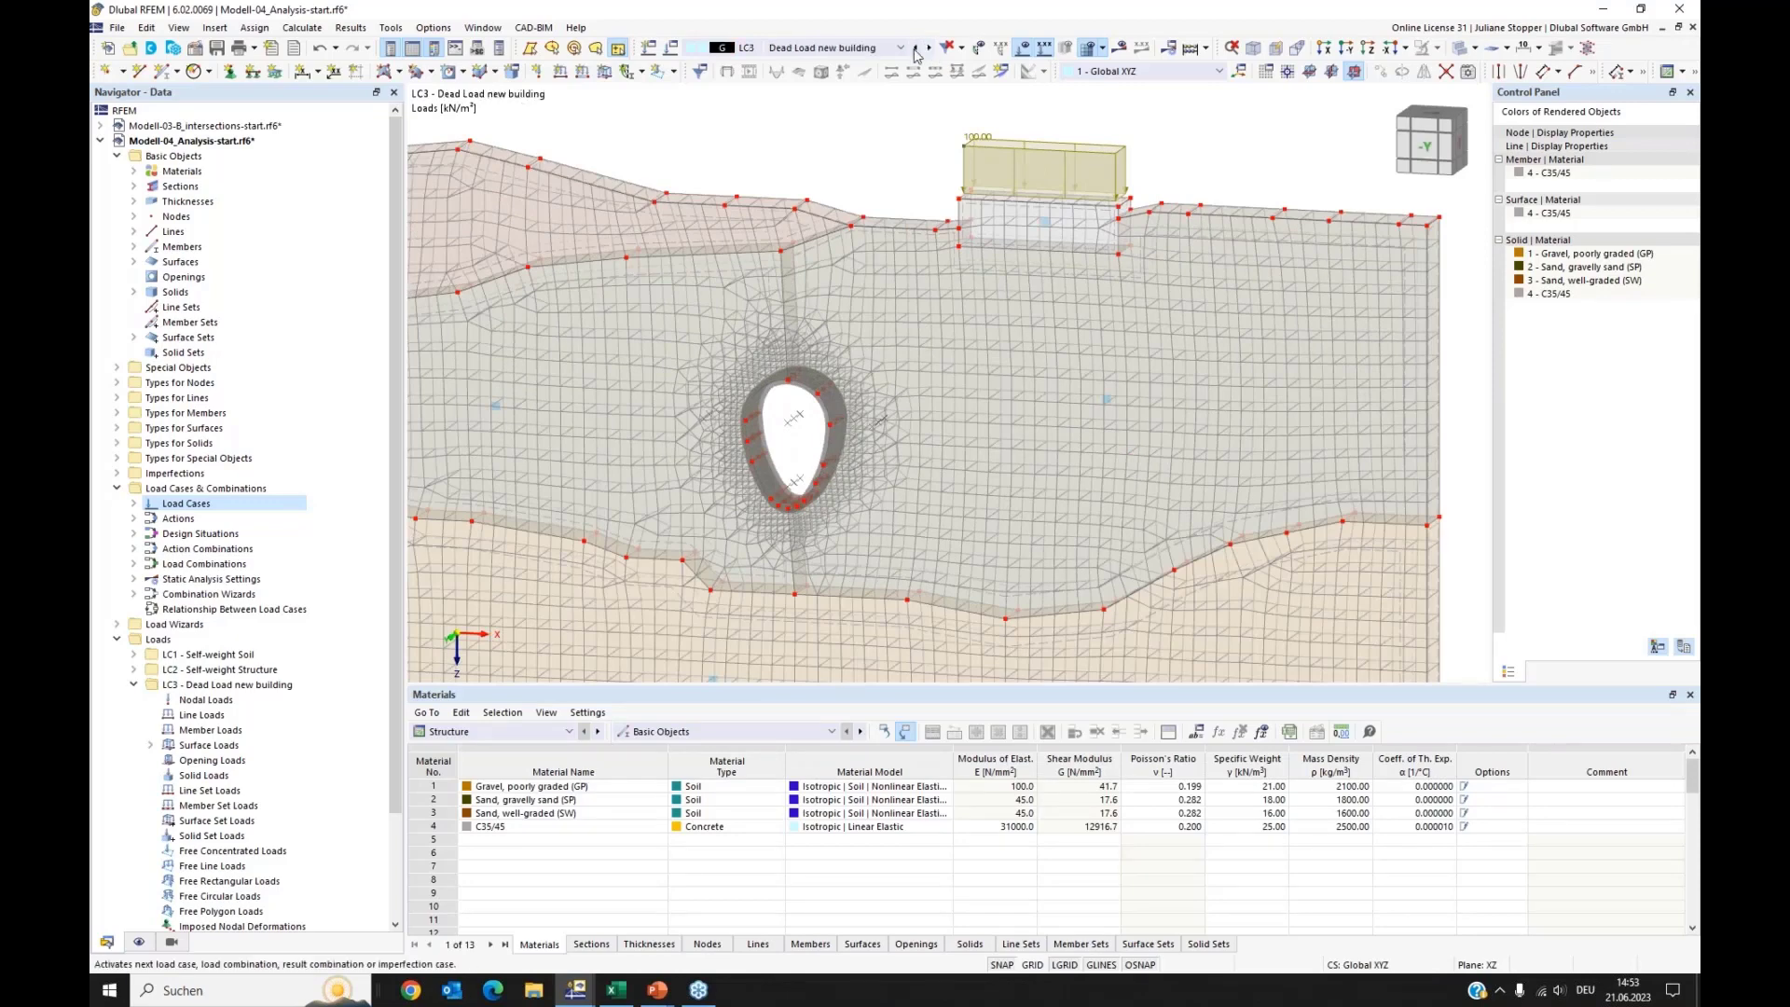
left_click(900, 49)
left_click(875, 144)
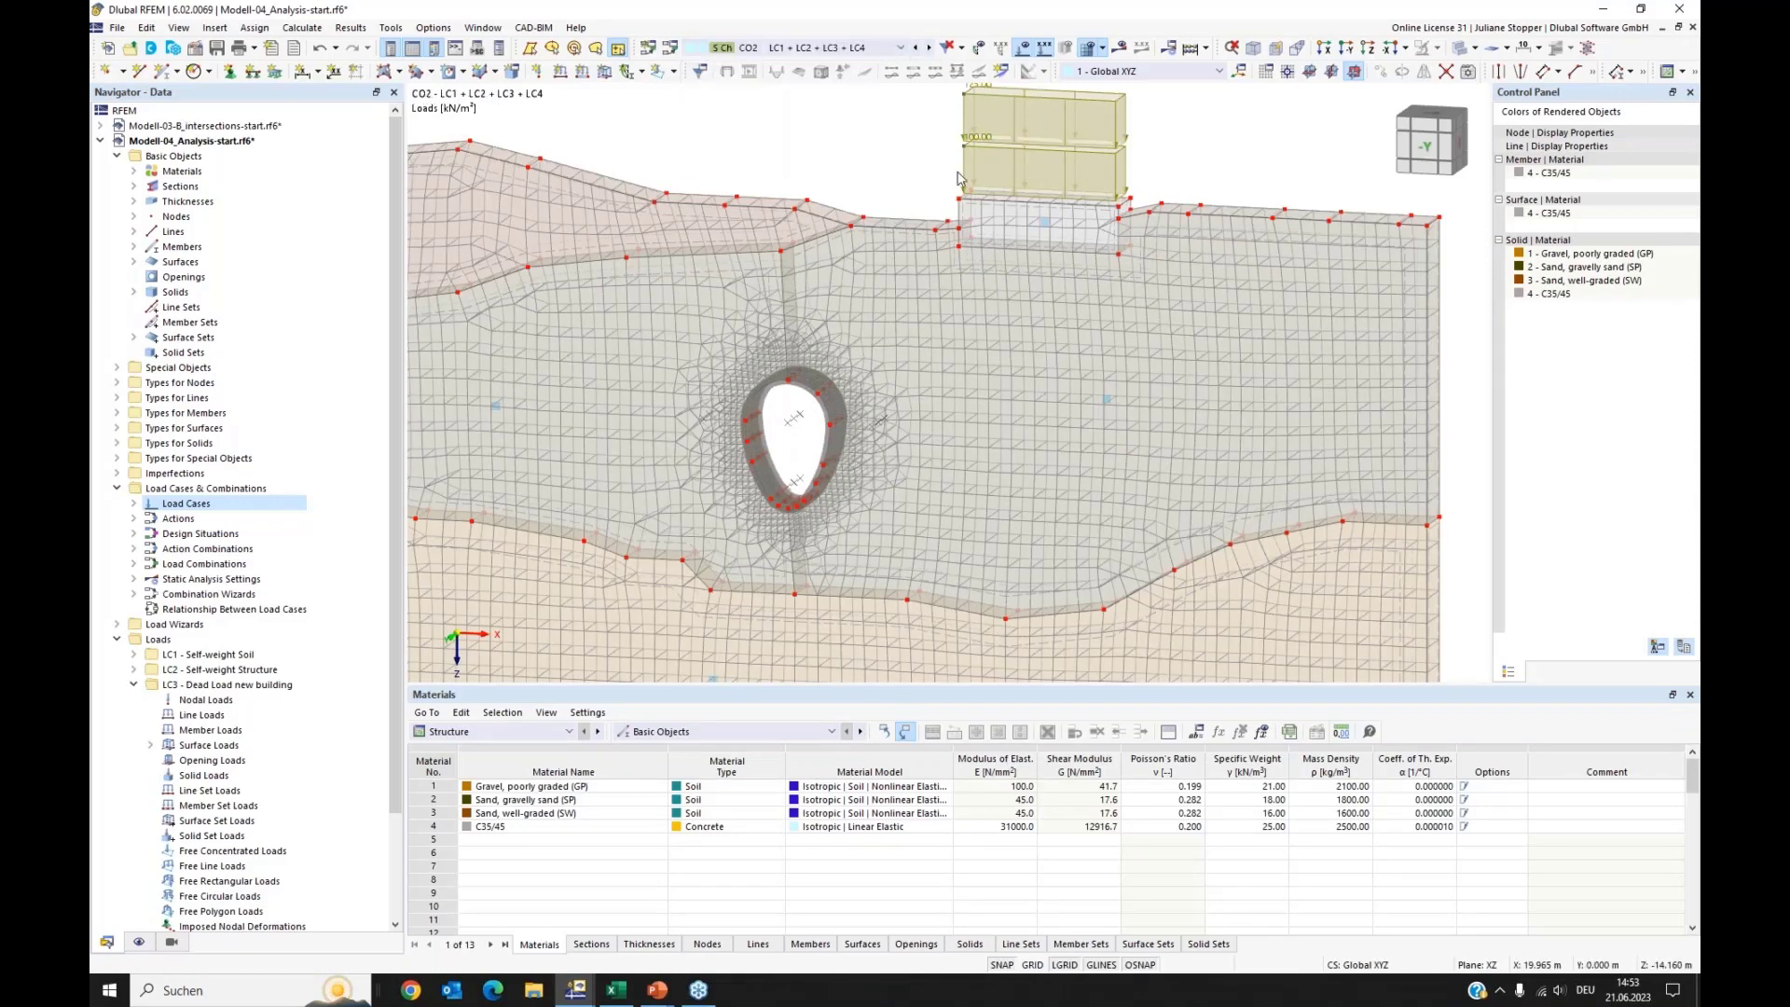
Step: Show the model with solid rendering in a front view, and collapse the load cases and loads branches in the navigator
scroll(905, 161, "down", 1)
scroll(905, 162, "down", 2)
middle_click_drag(795, 150, 920, 184)
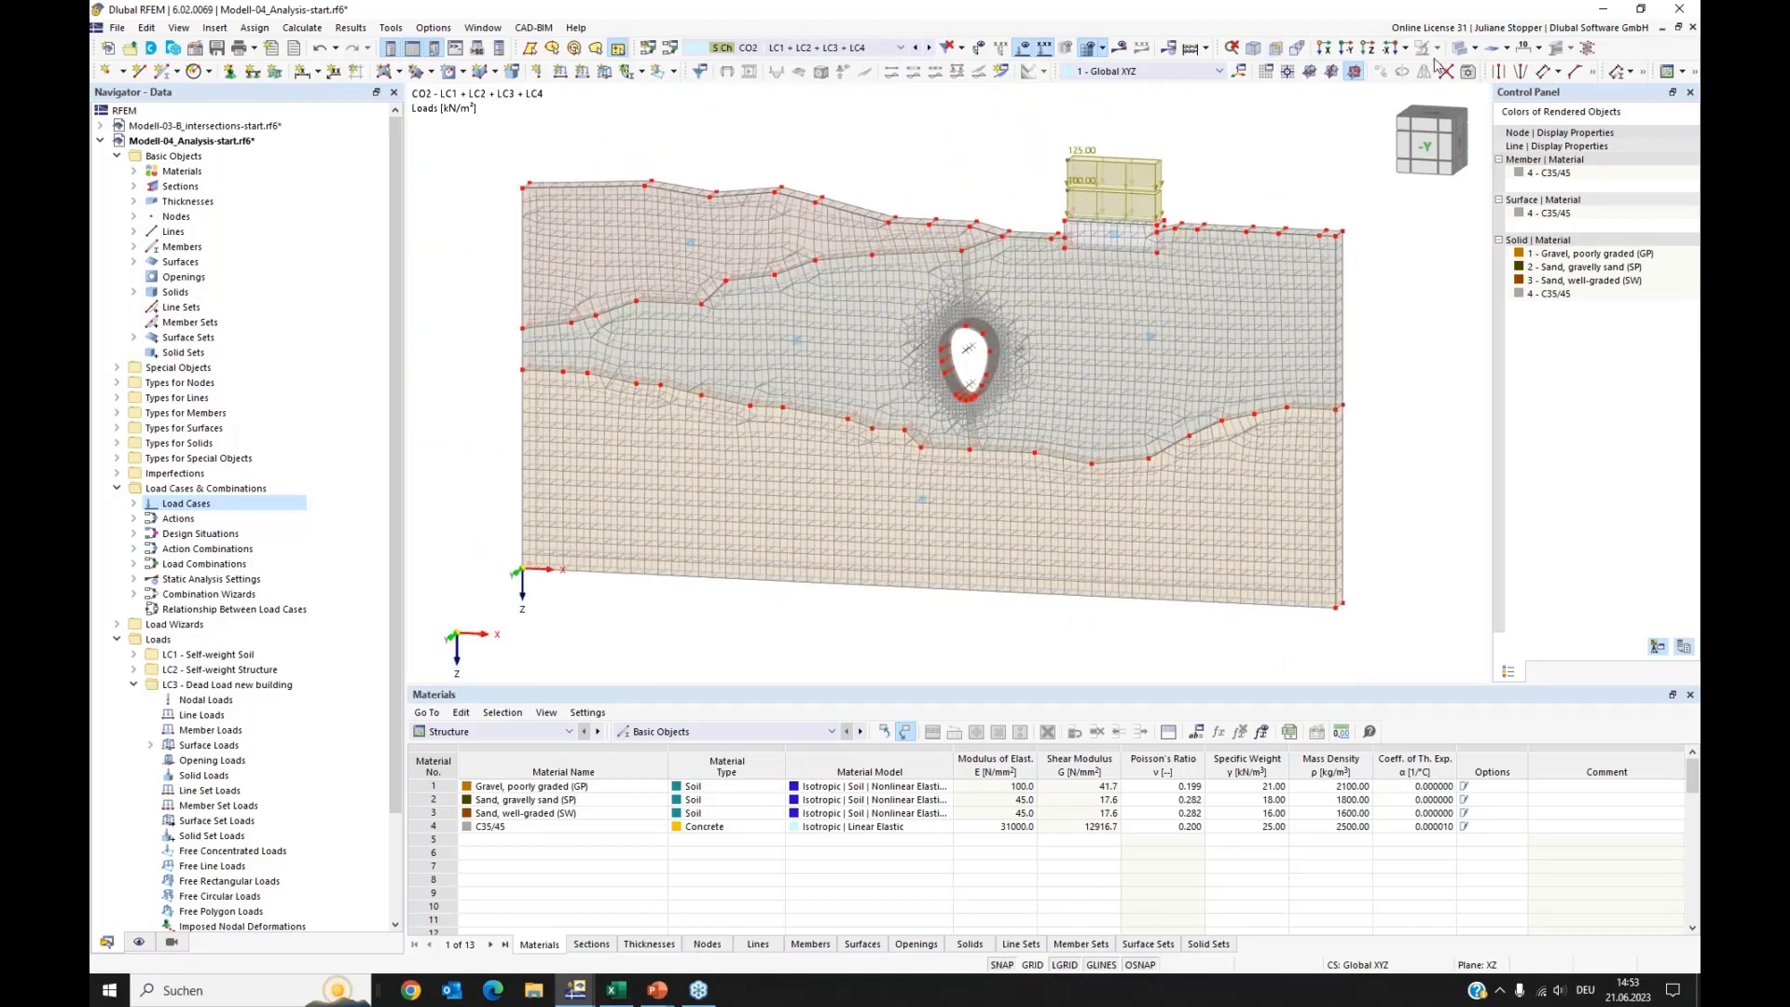
left_click(1245, 74)
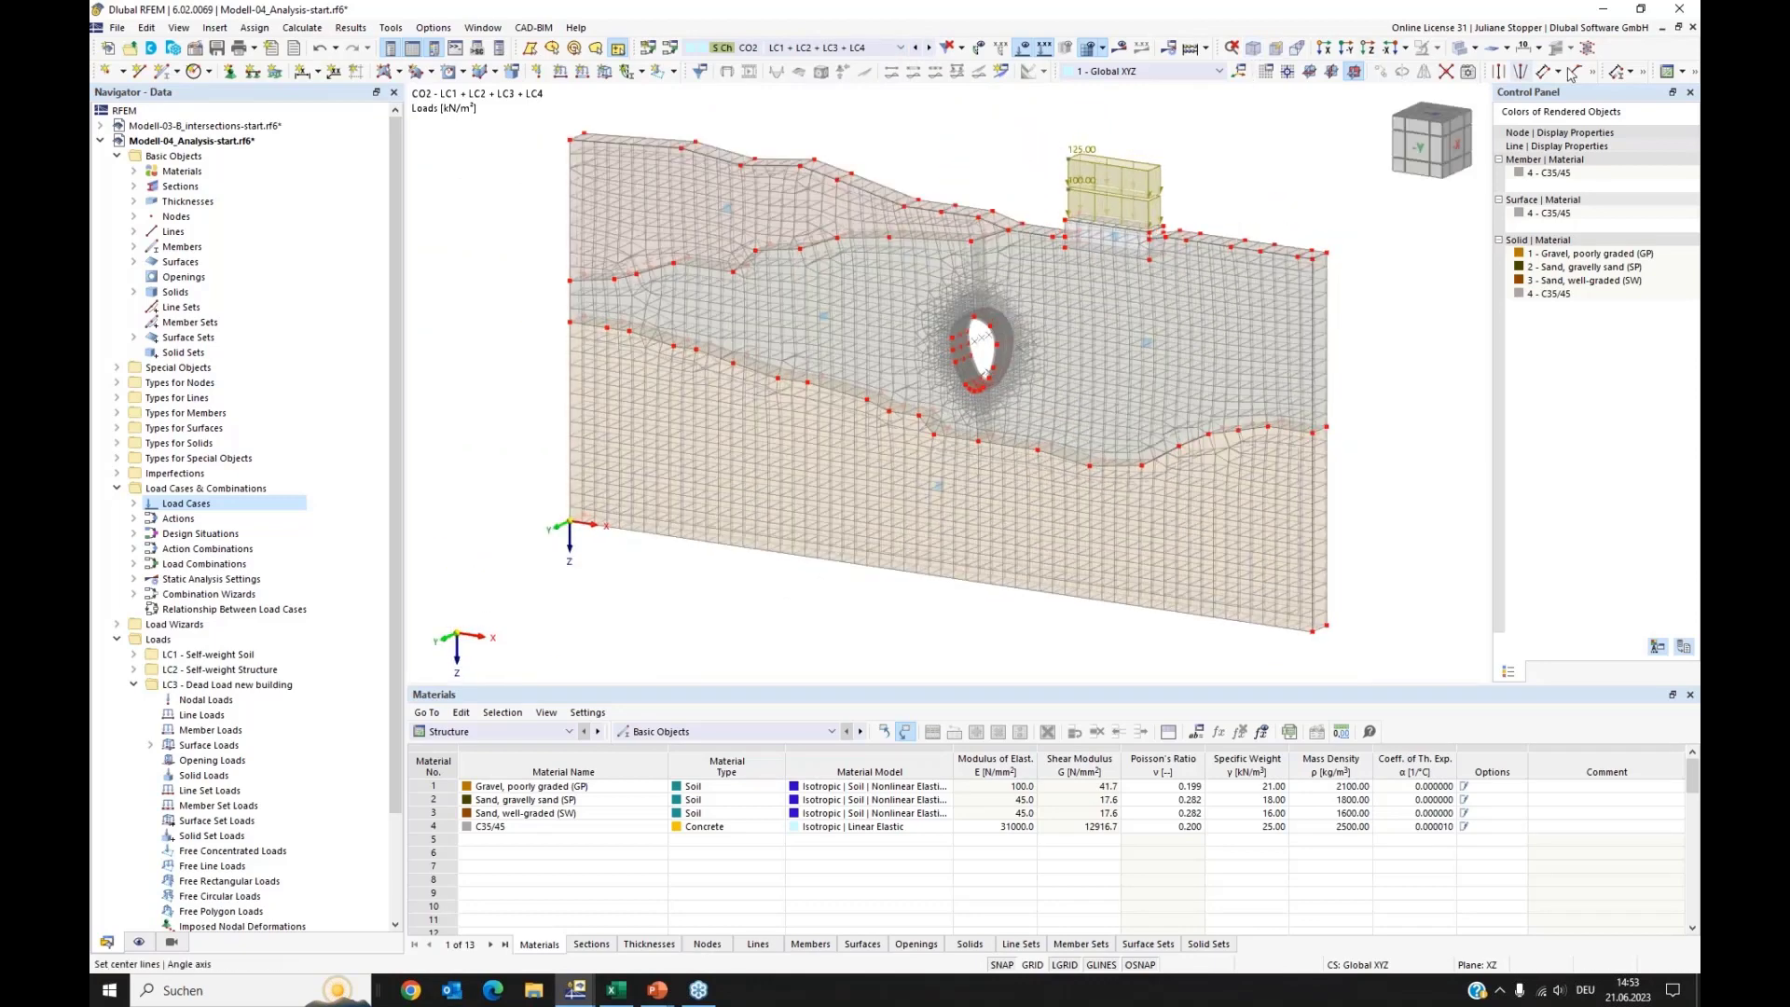
left_click(1460, 49)
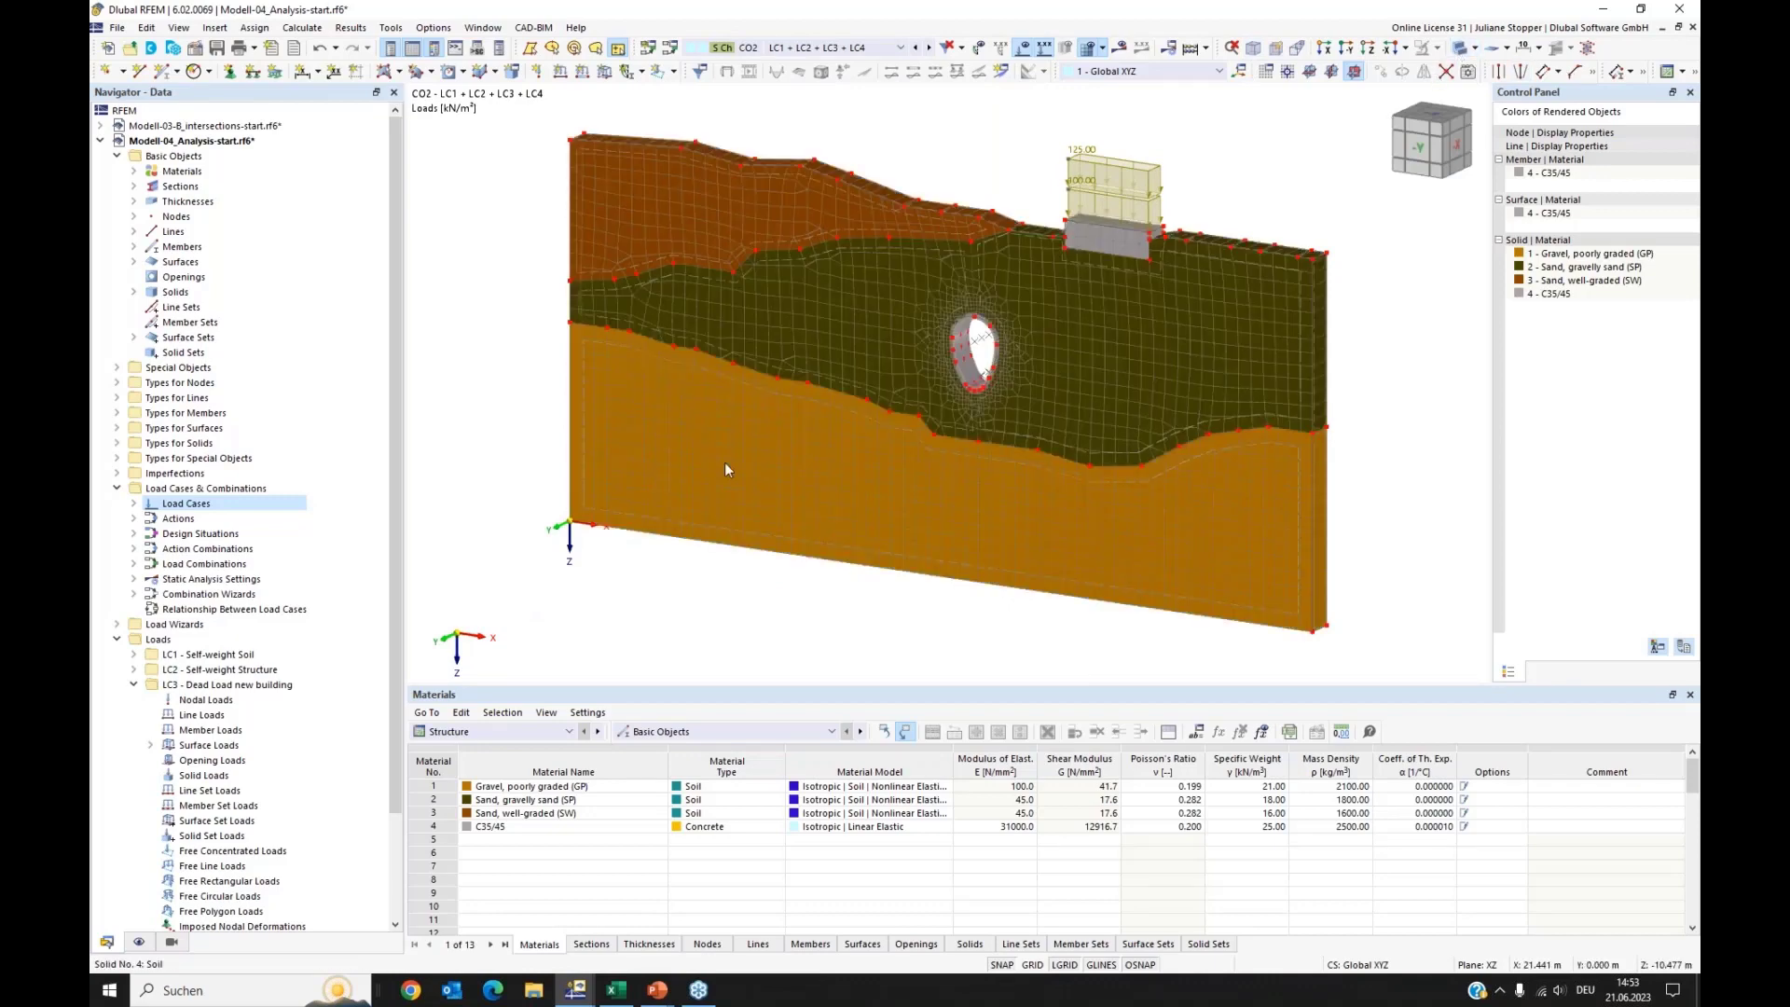
middle_click_drag(726, 465, 835, 429, "ctrl")
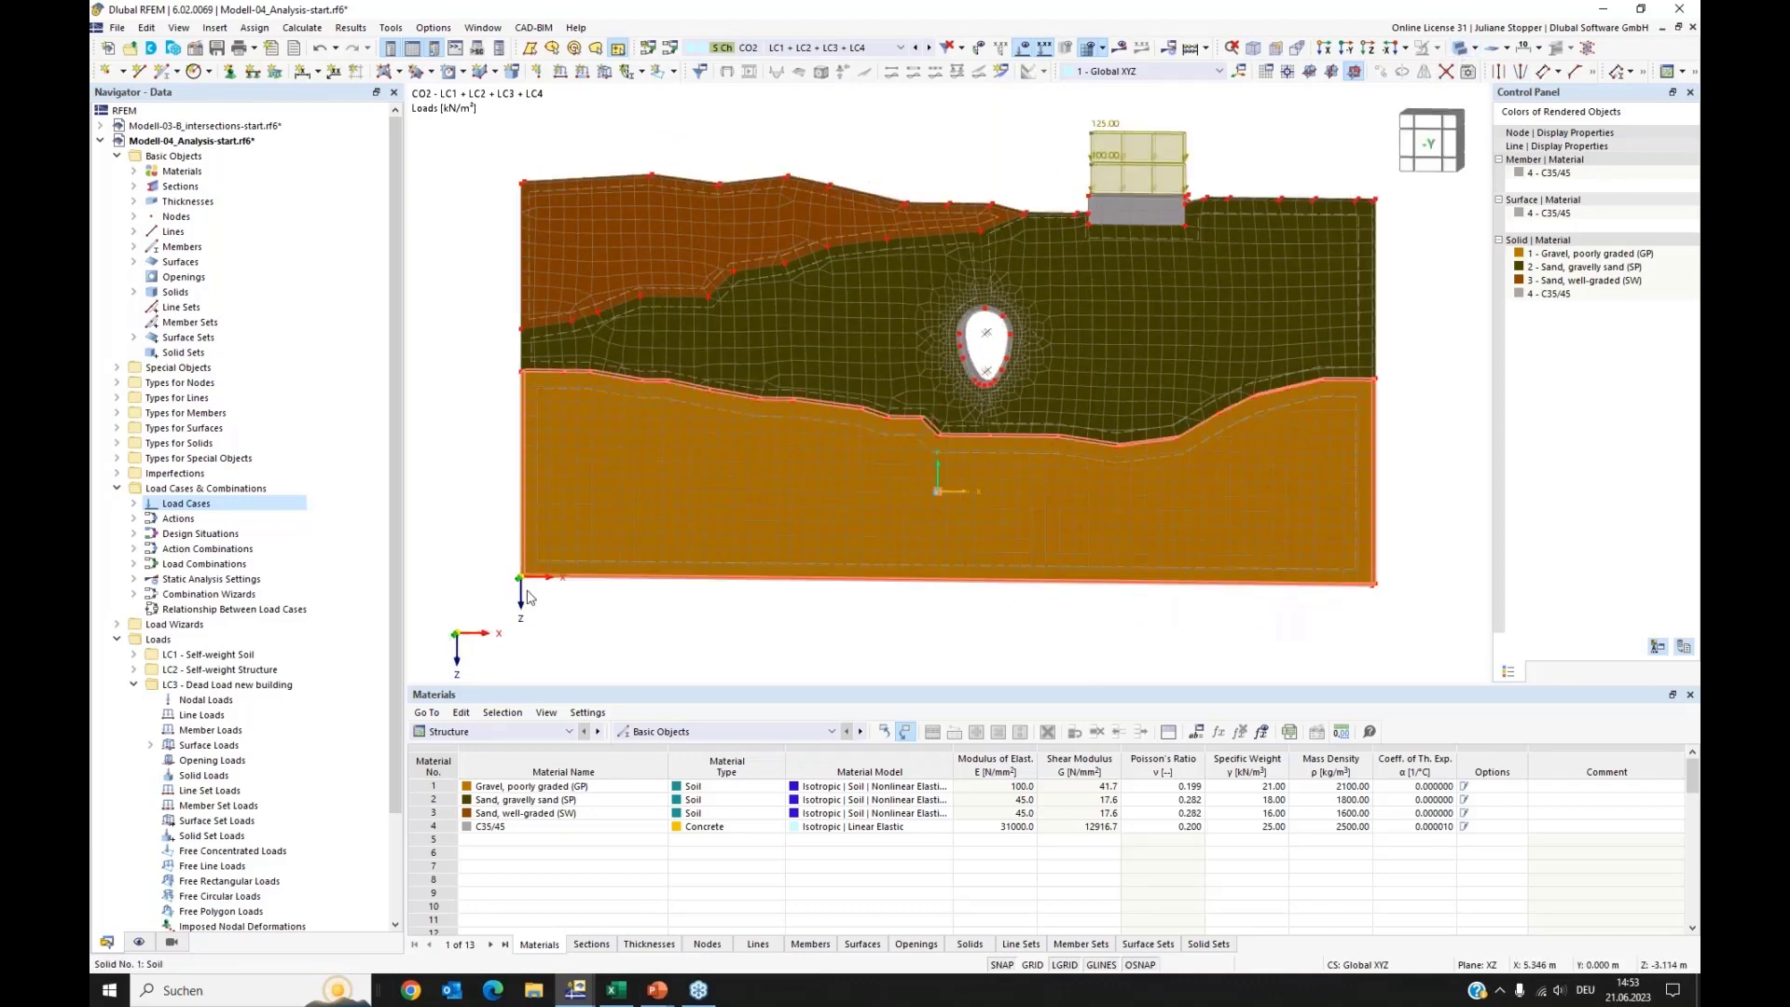
left_click(117, 488)
left_click(118, 520)
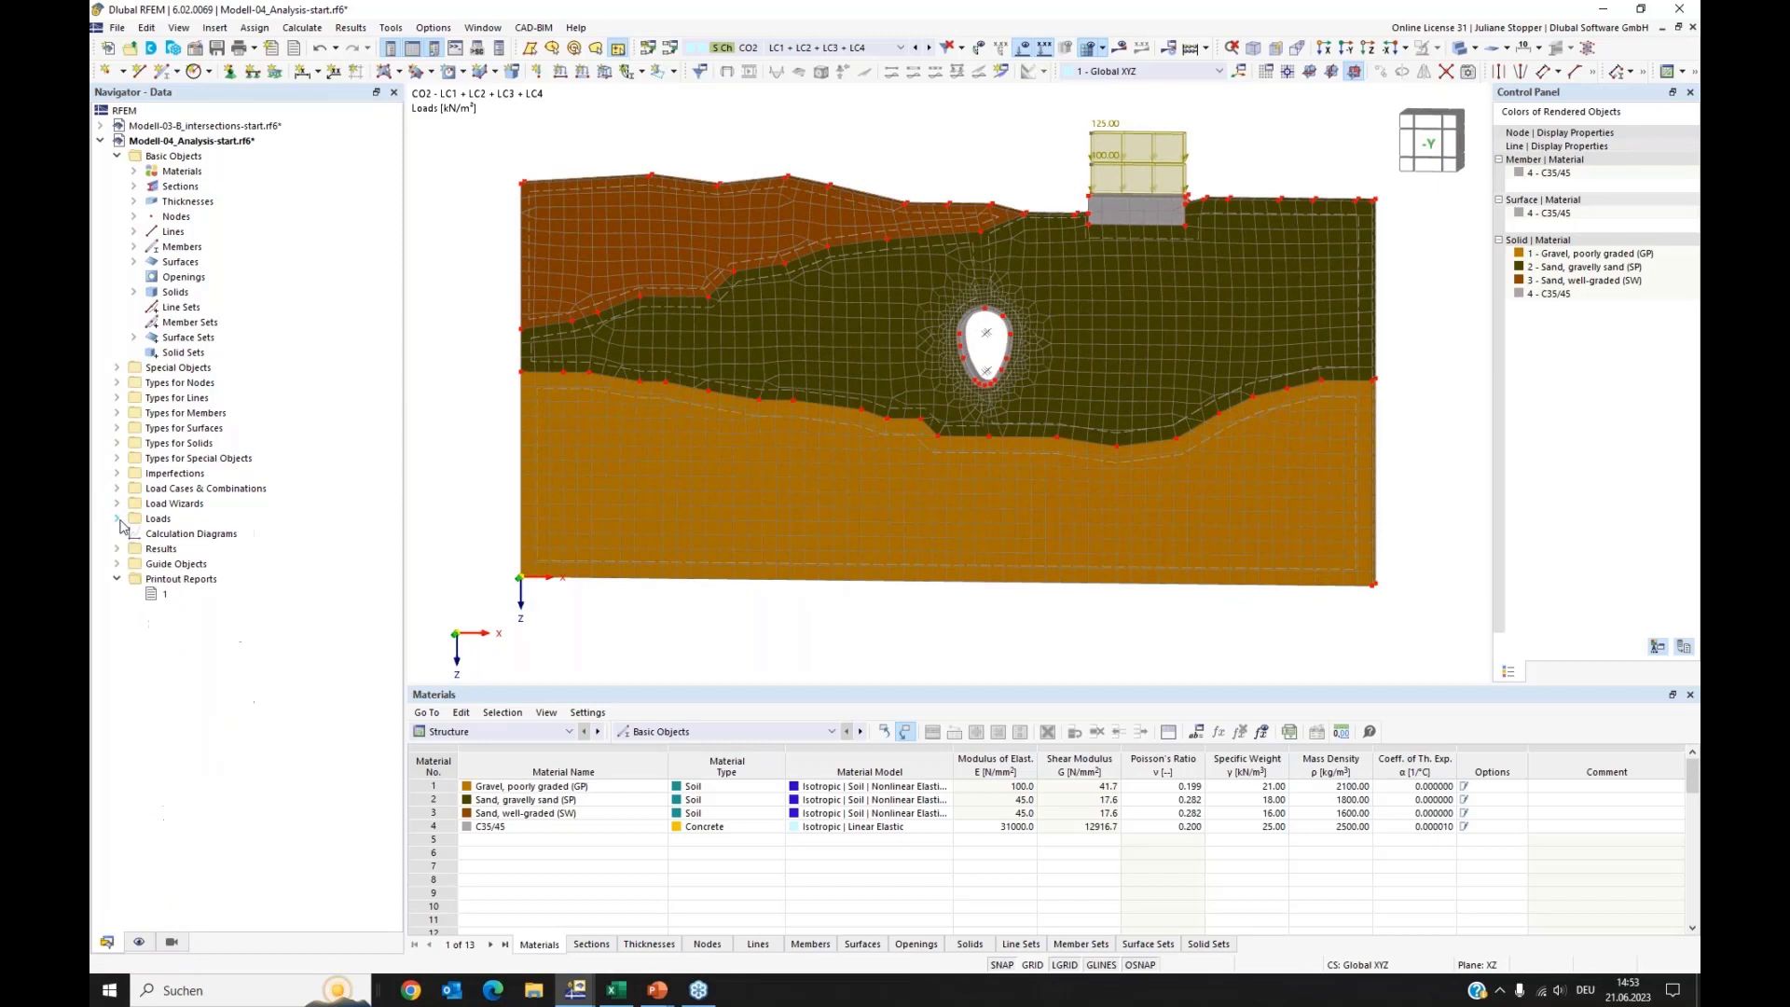
right_click(169, 585)
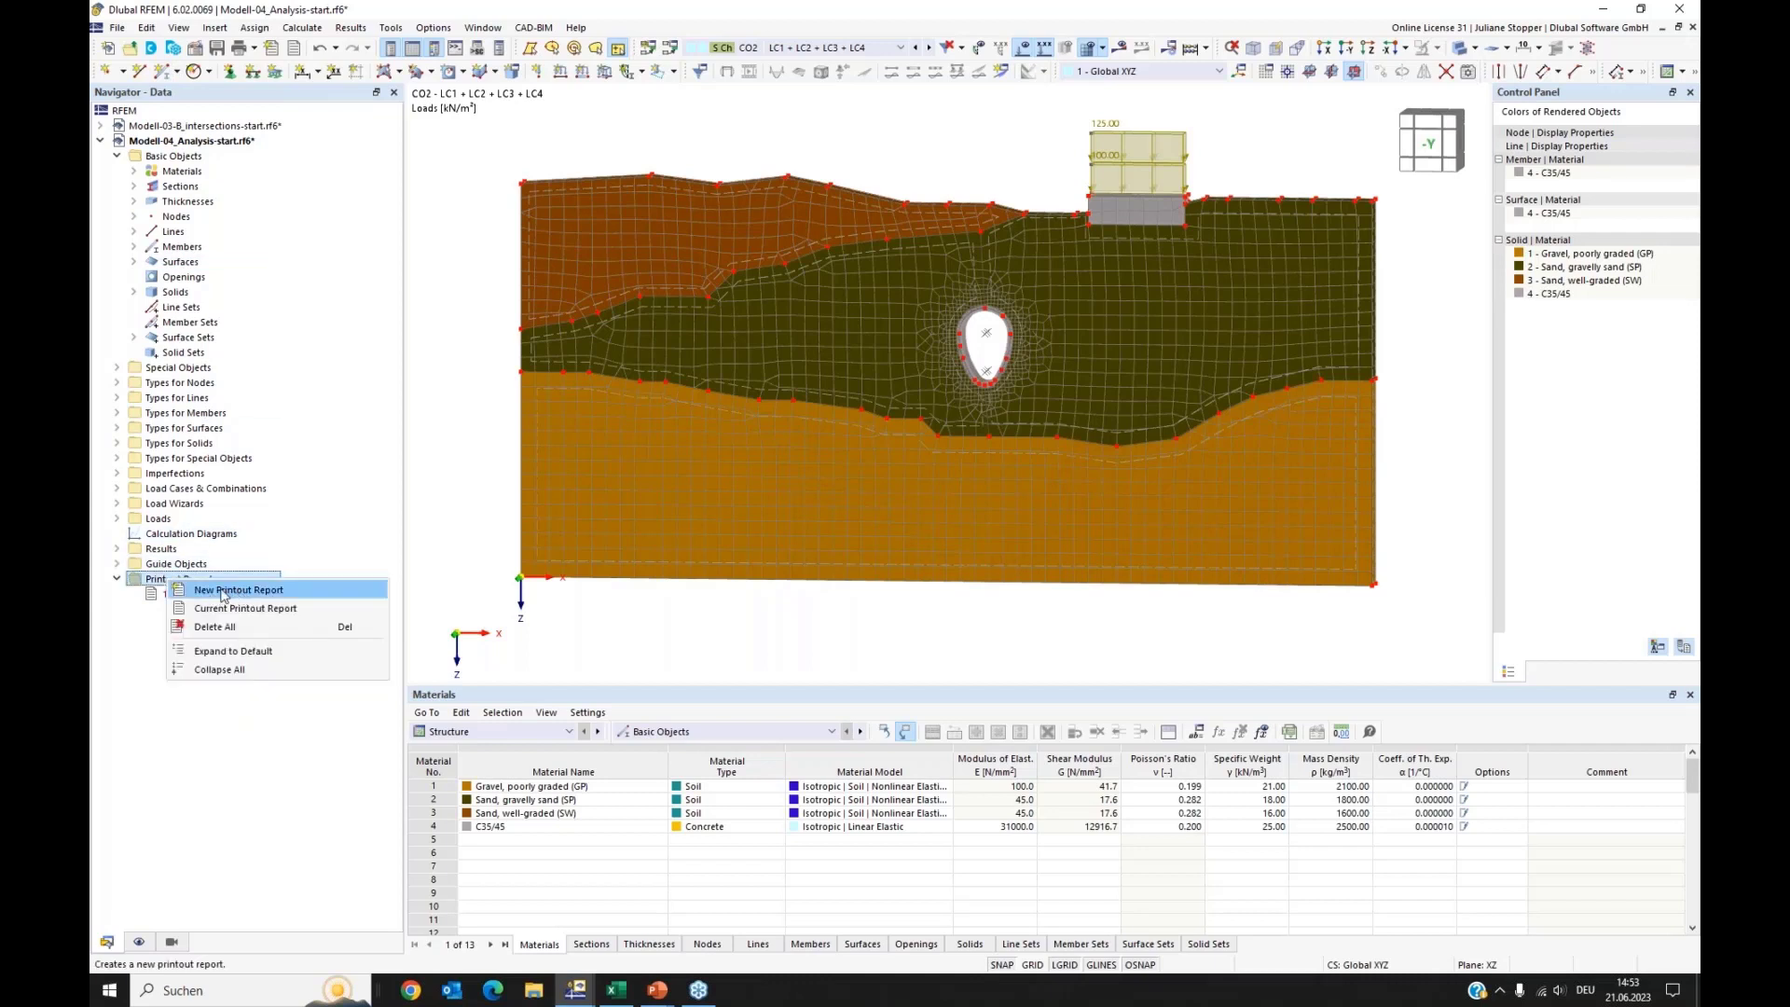
left_click(223, 593)
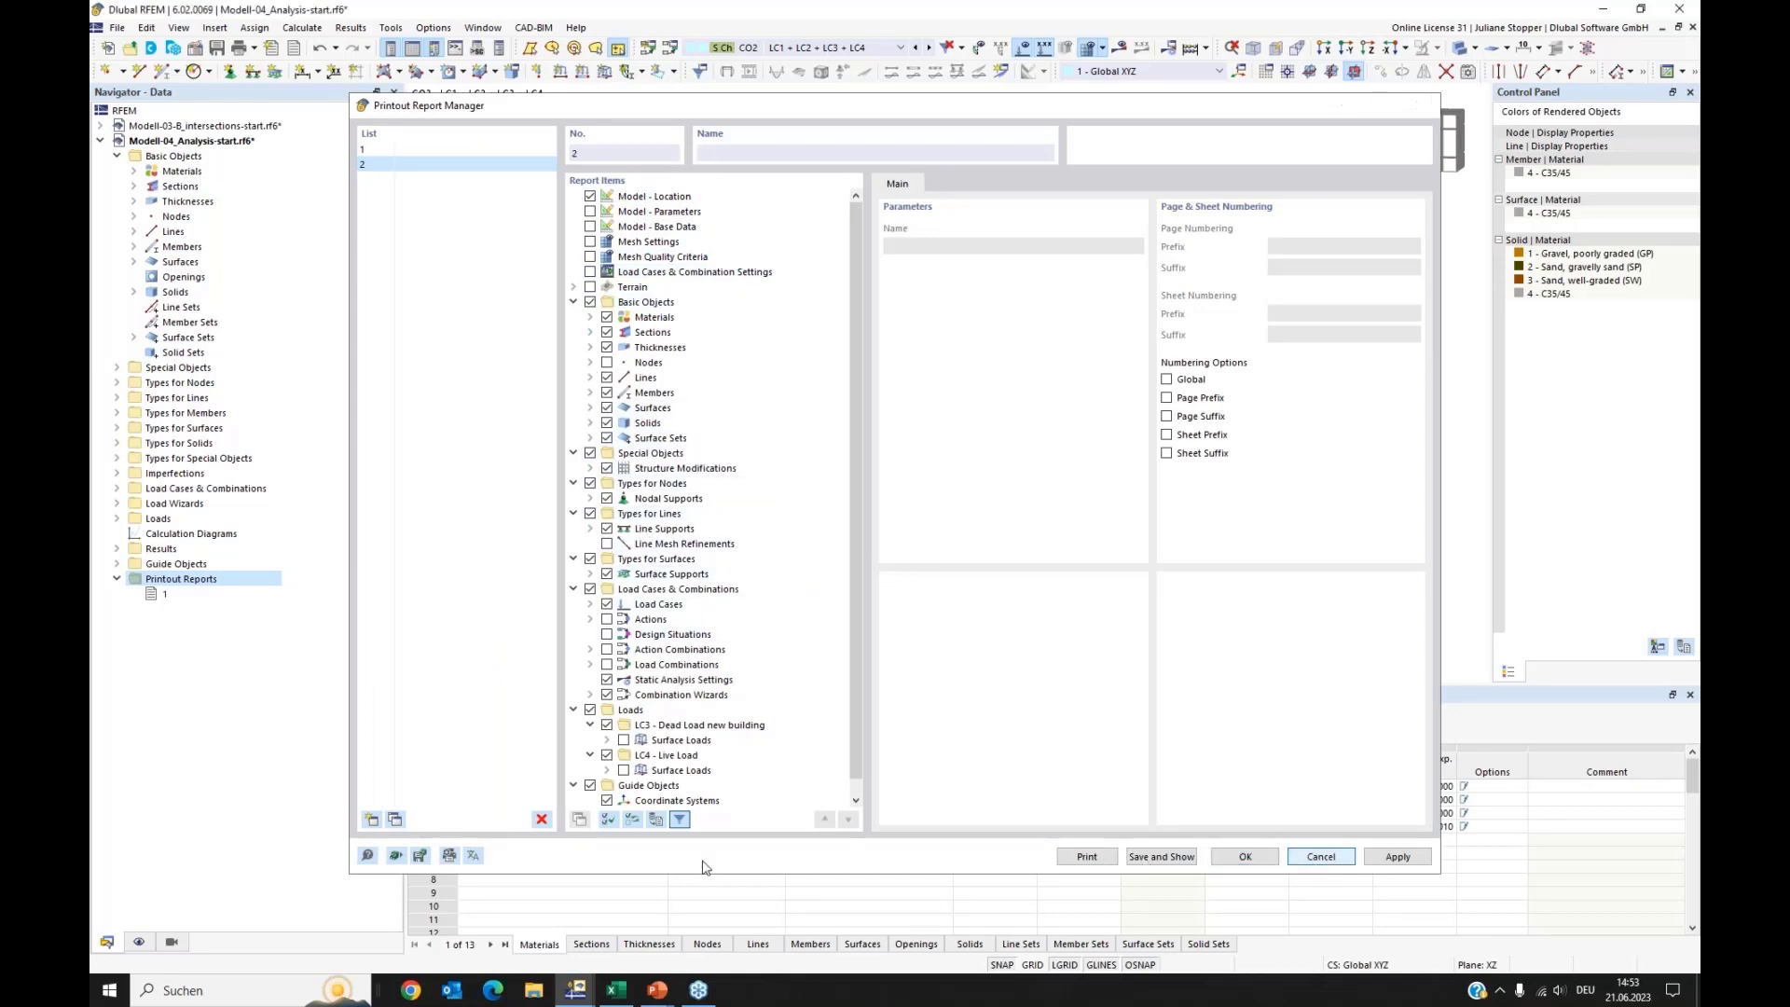
left_click(1320, 857)
Step: Open printout report 1 and look through its cover page, table of contents and first chapters
left_click(156, 597)
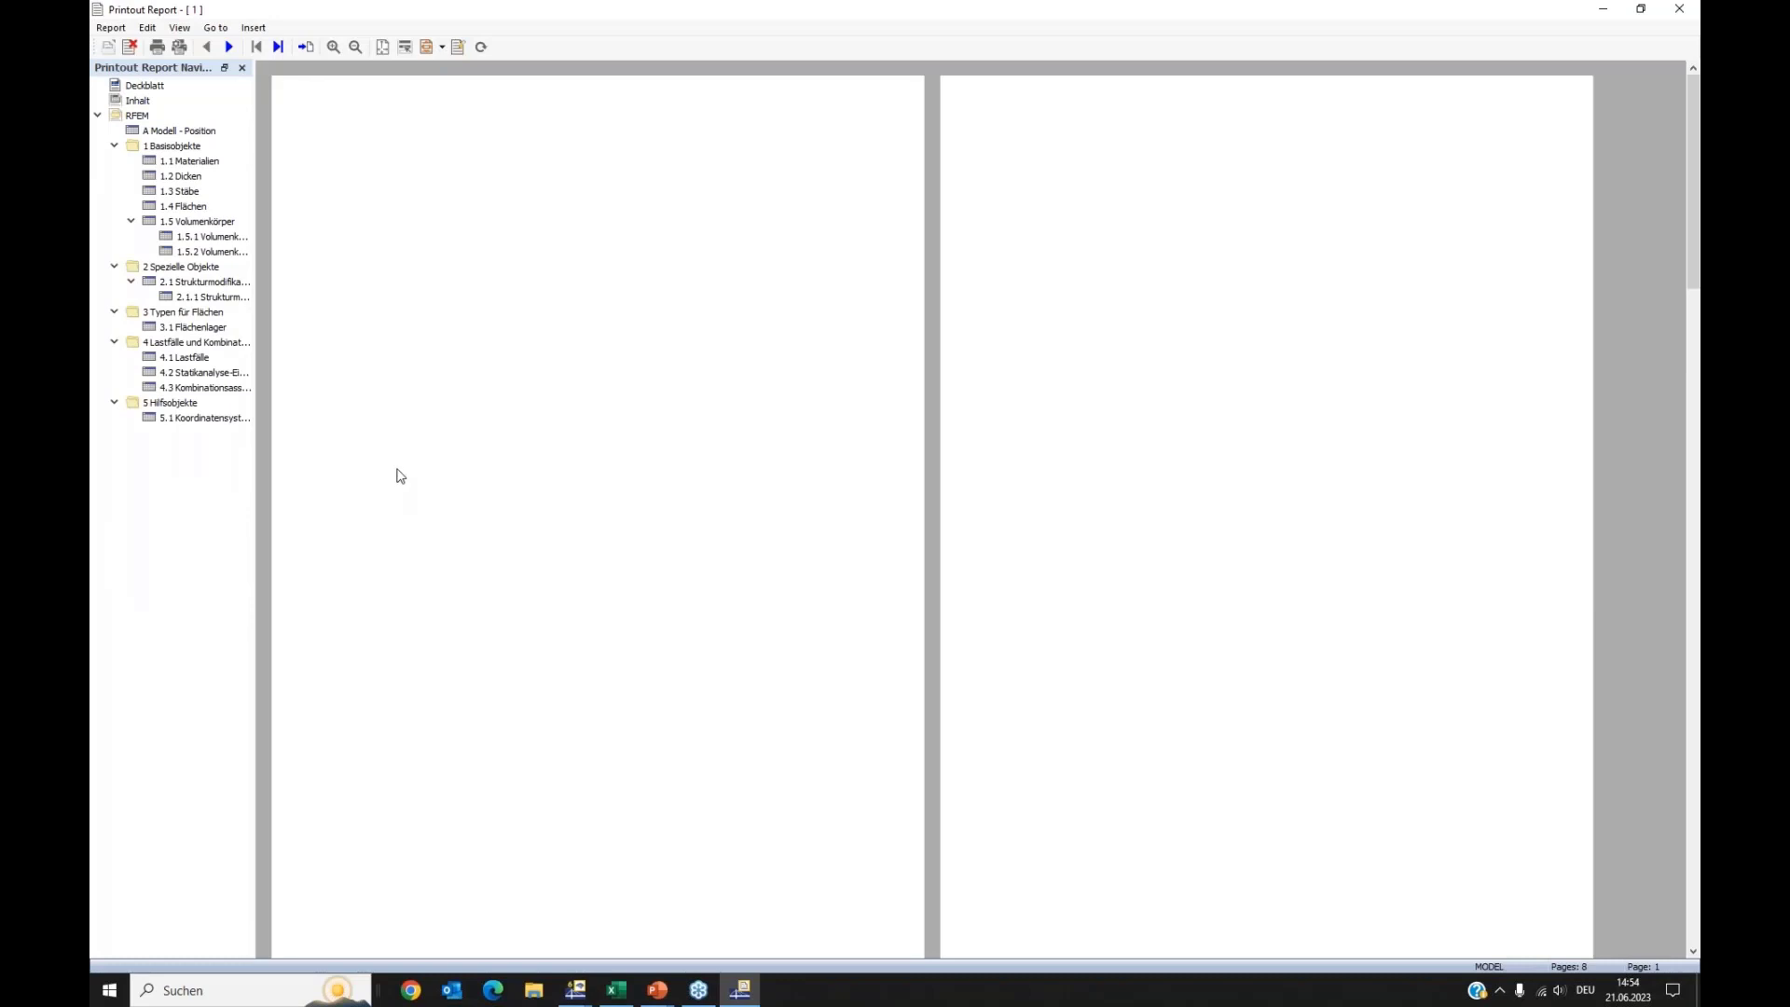
scroll(484, 449, "down", 5)
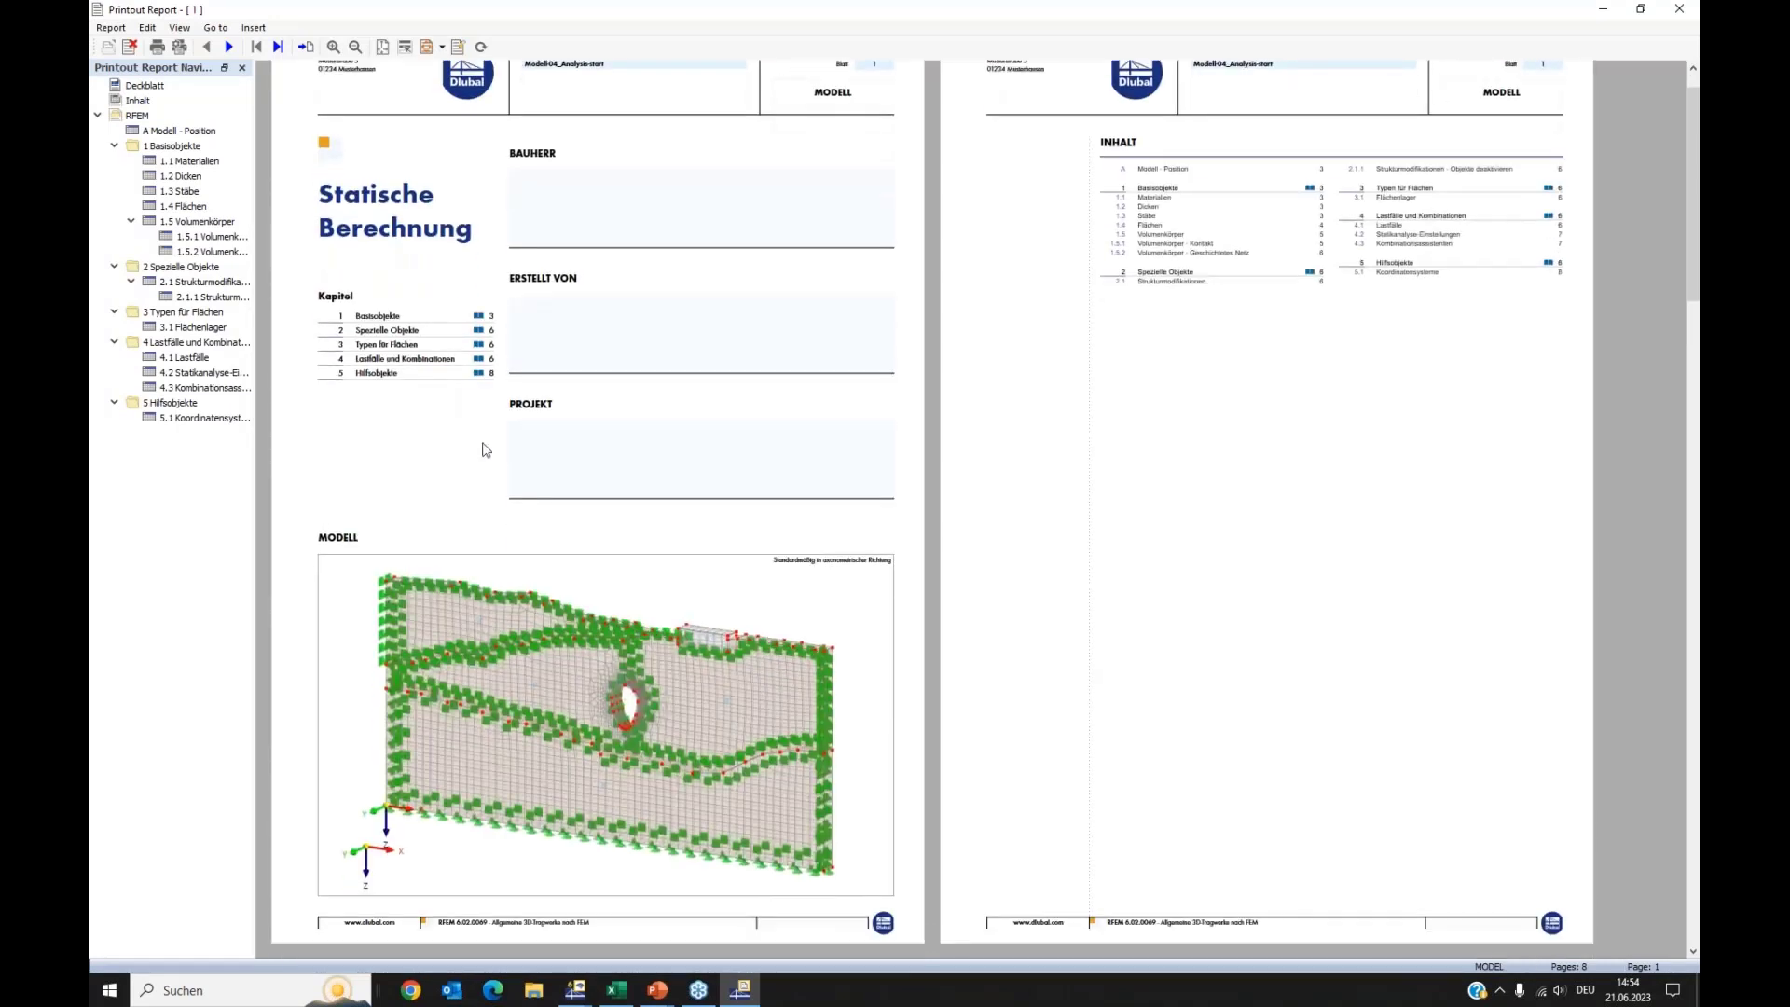
scroll(488, 445, "down", 2)
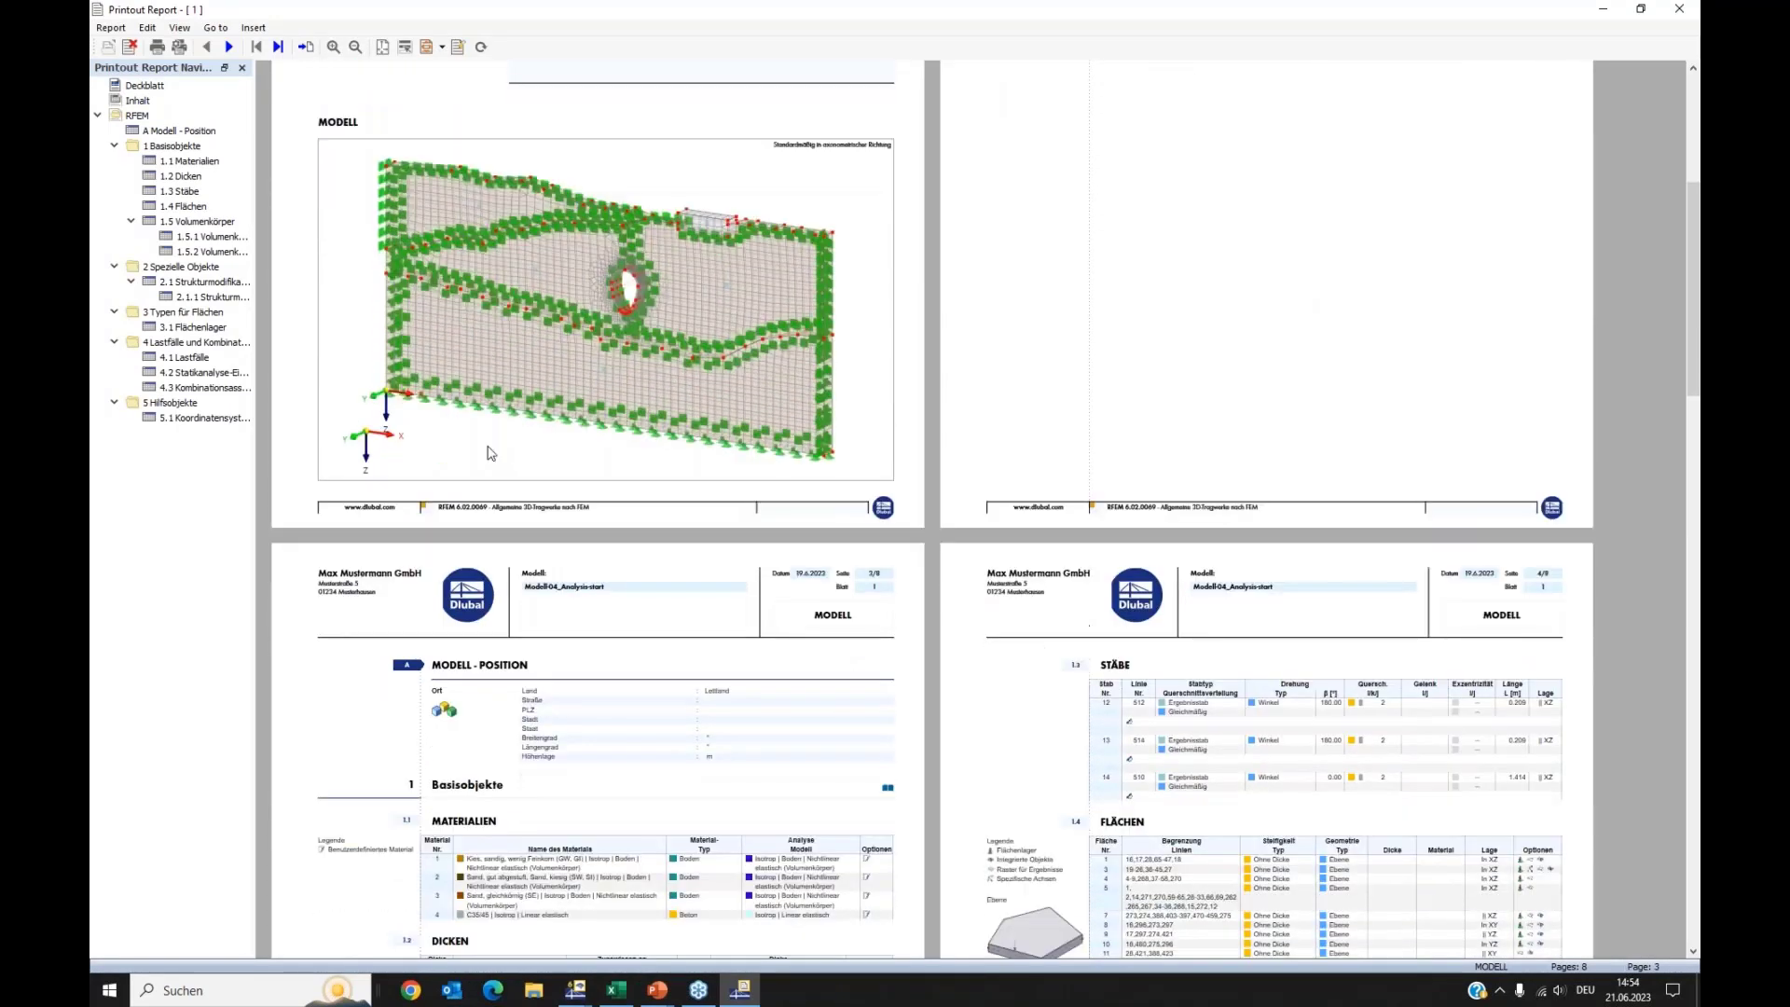
scroll(488, 446, "up", 6)
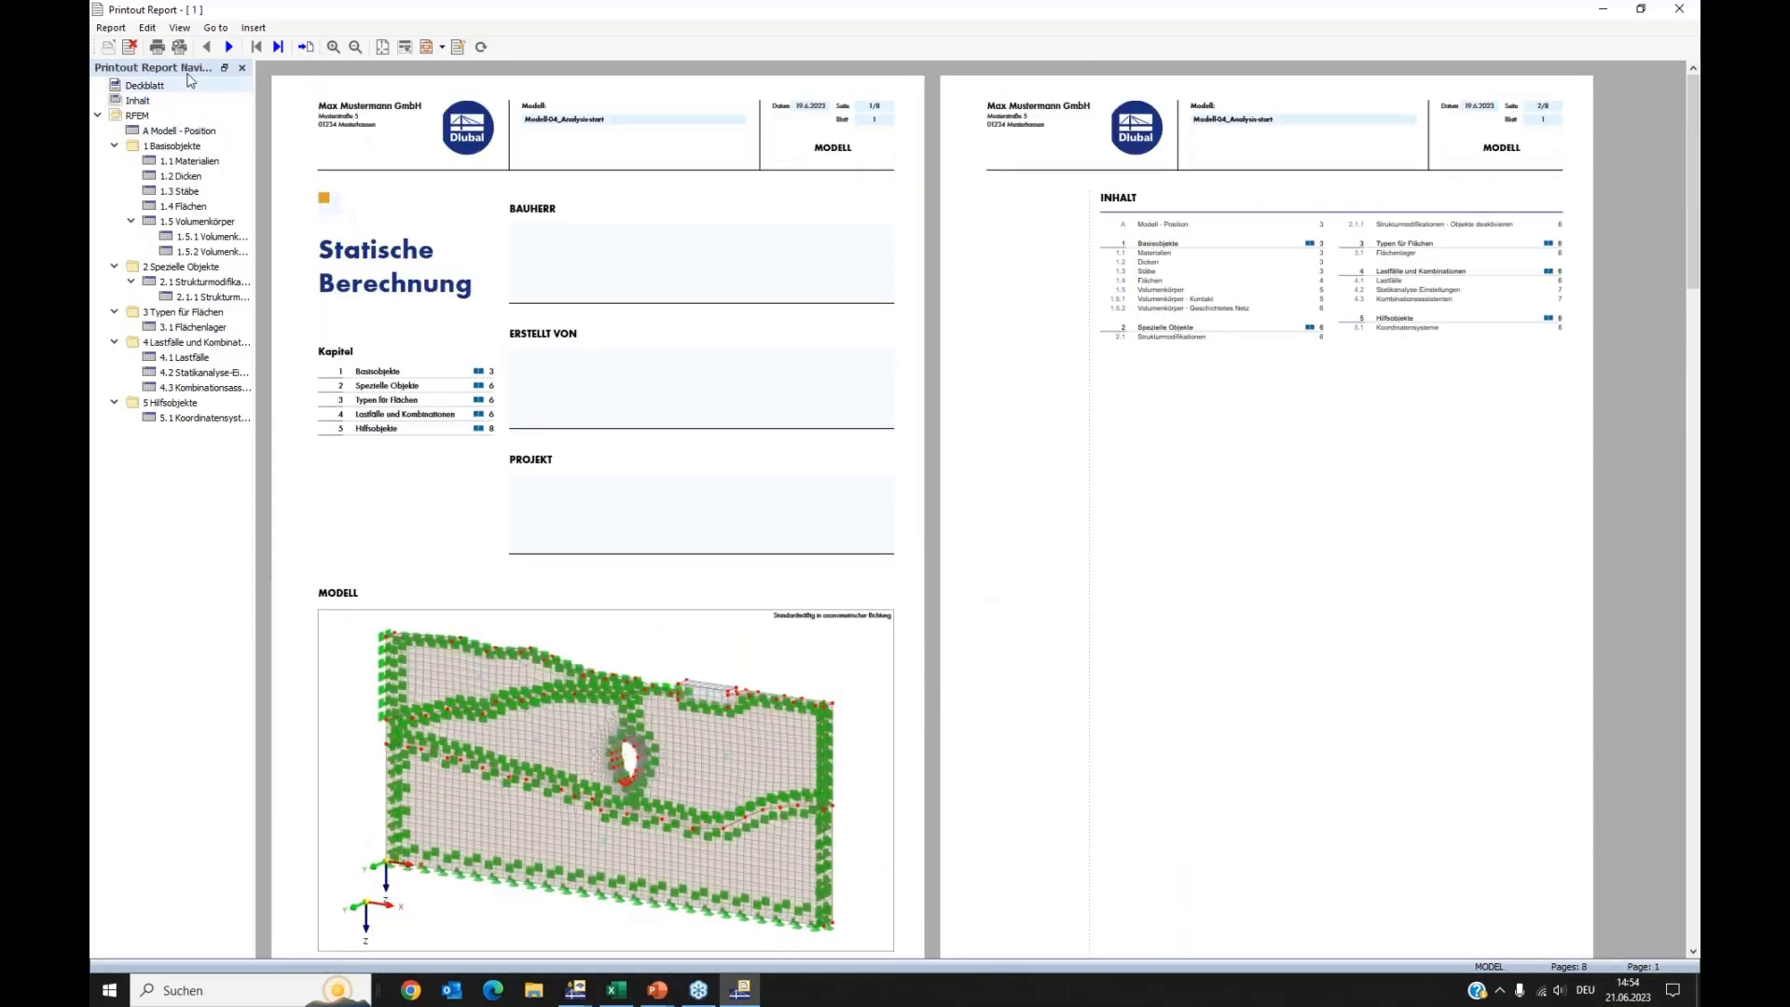
Step: Set the language of printout report 1 to English and close the report
left_click(147, 28)
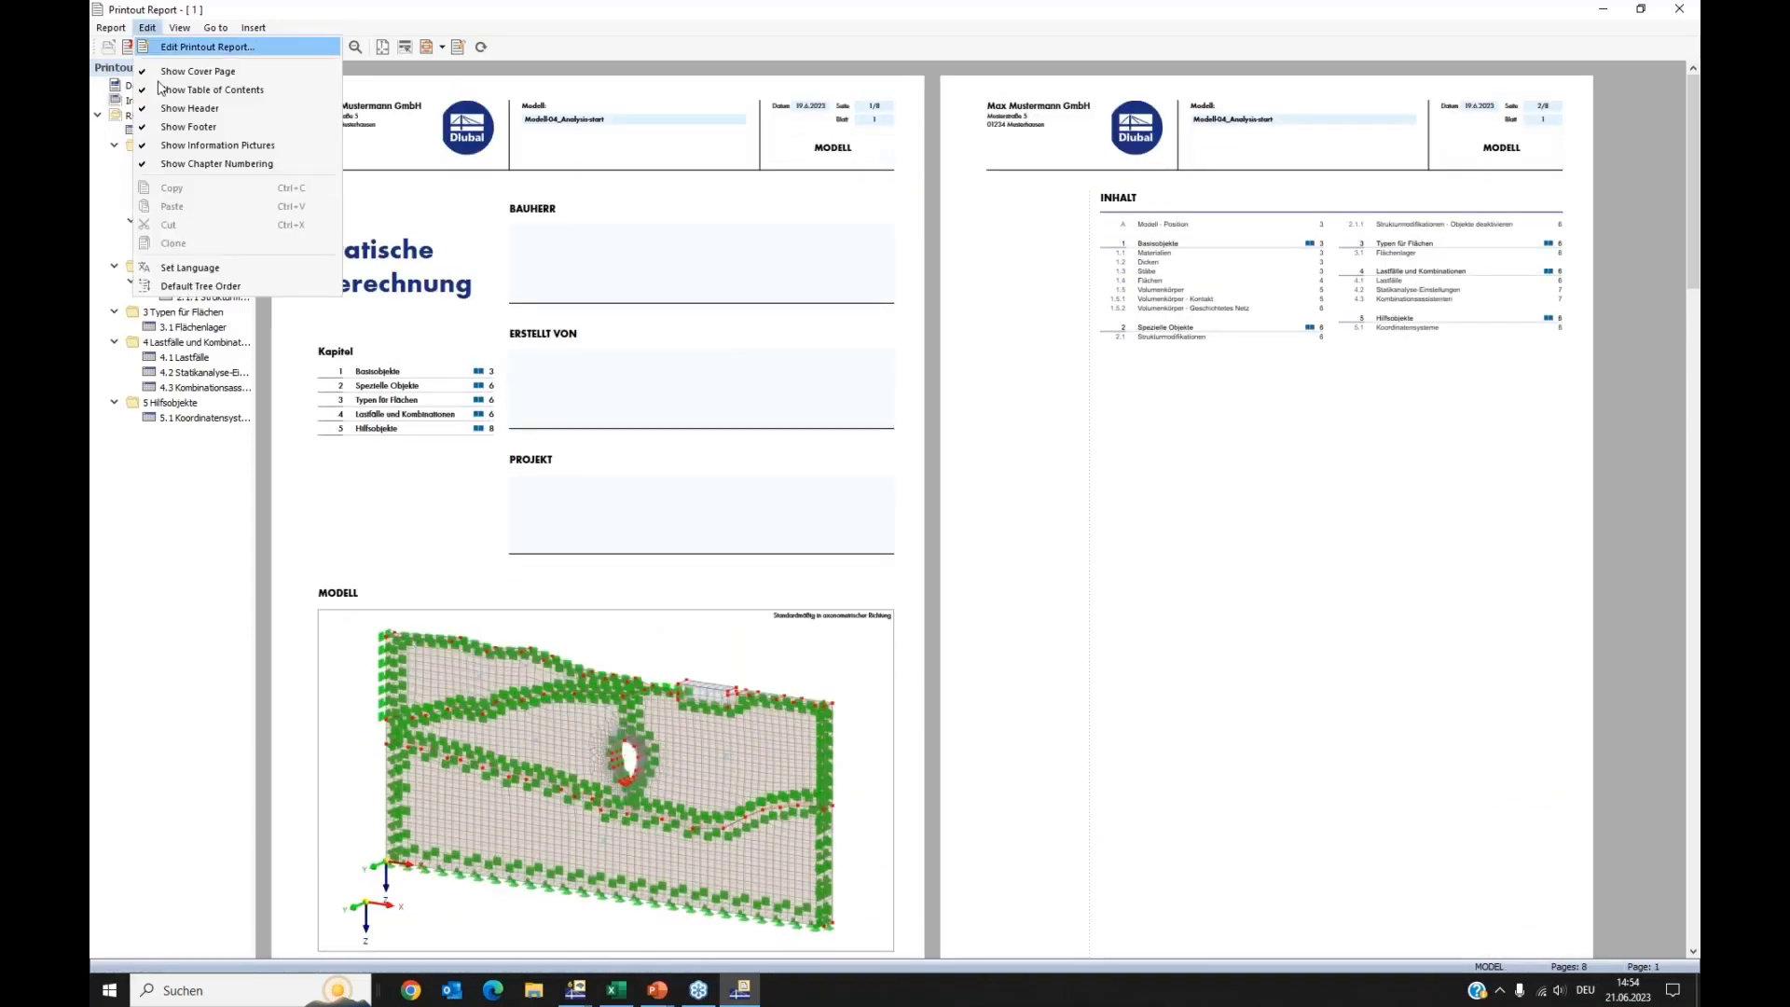
left_click(184, 269)
left_click(823, 369)
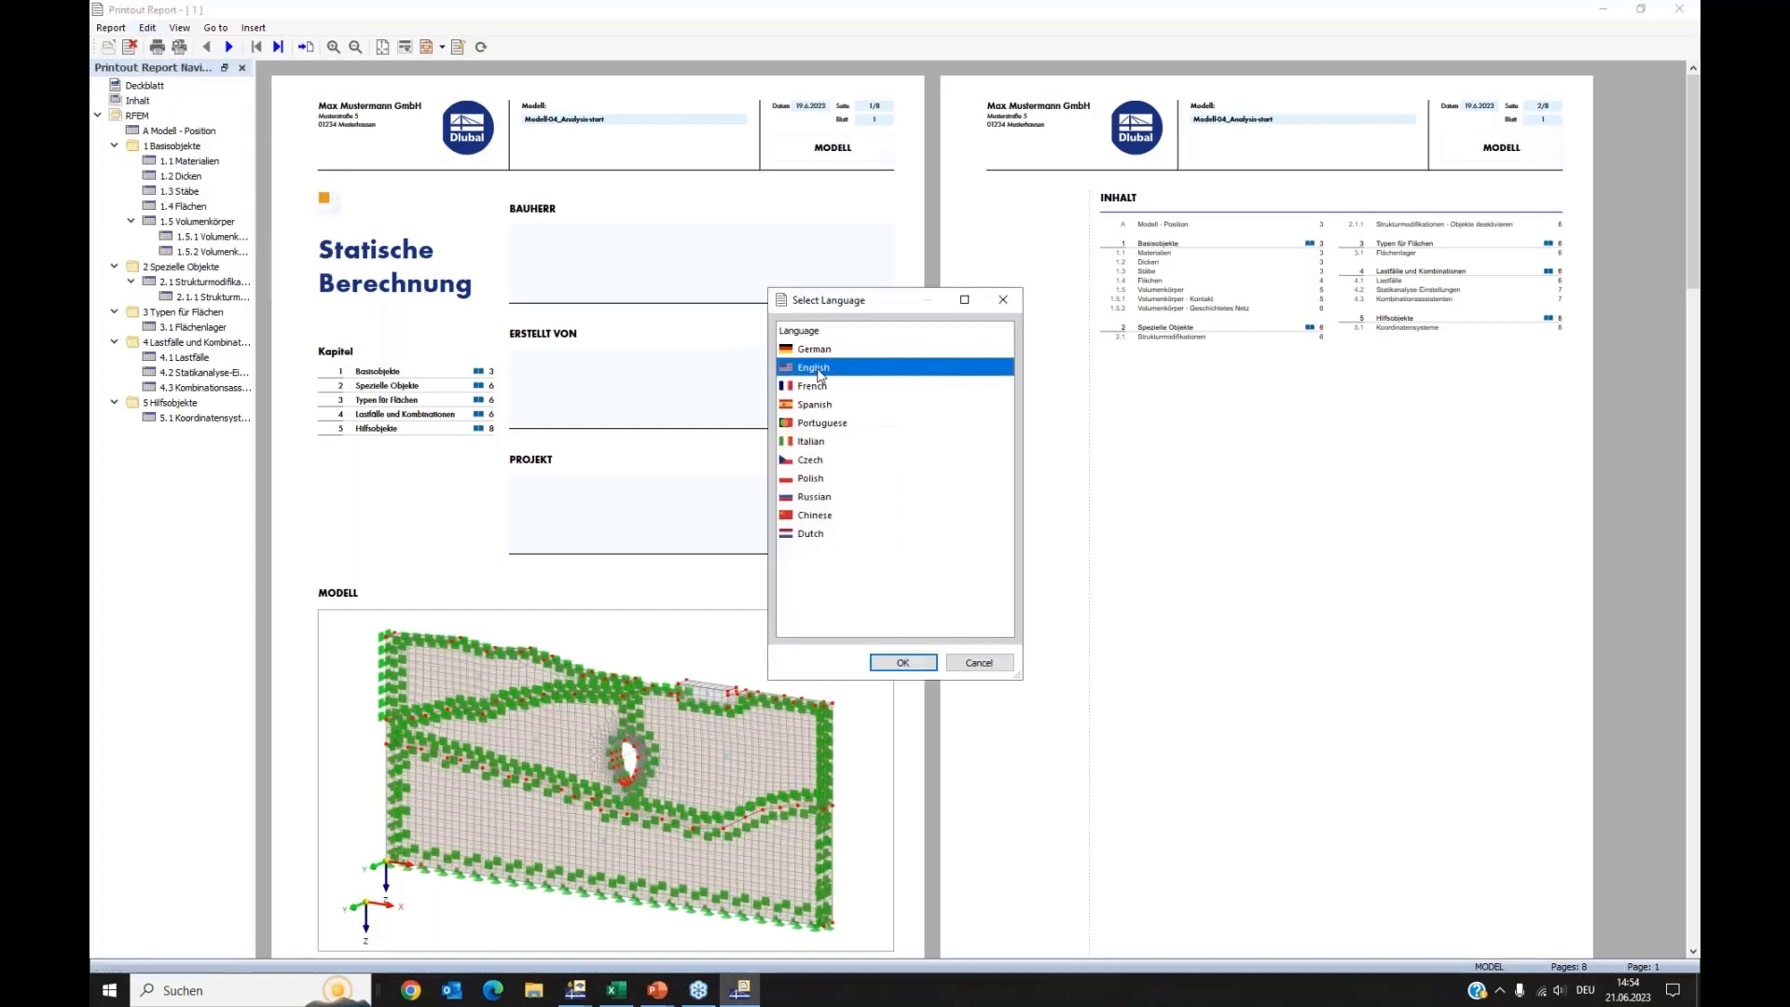
left_click(919, 667)
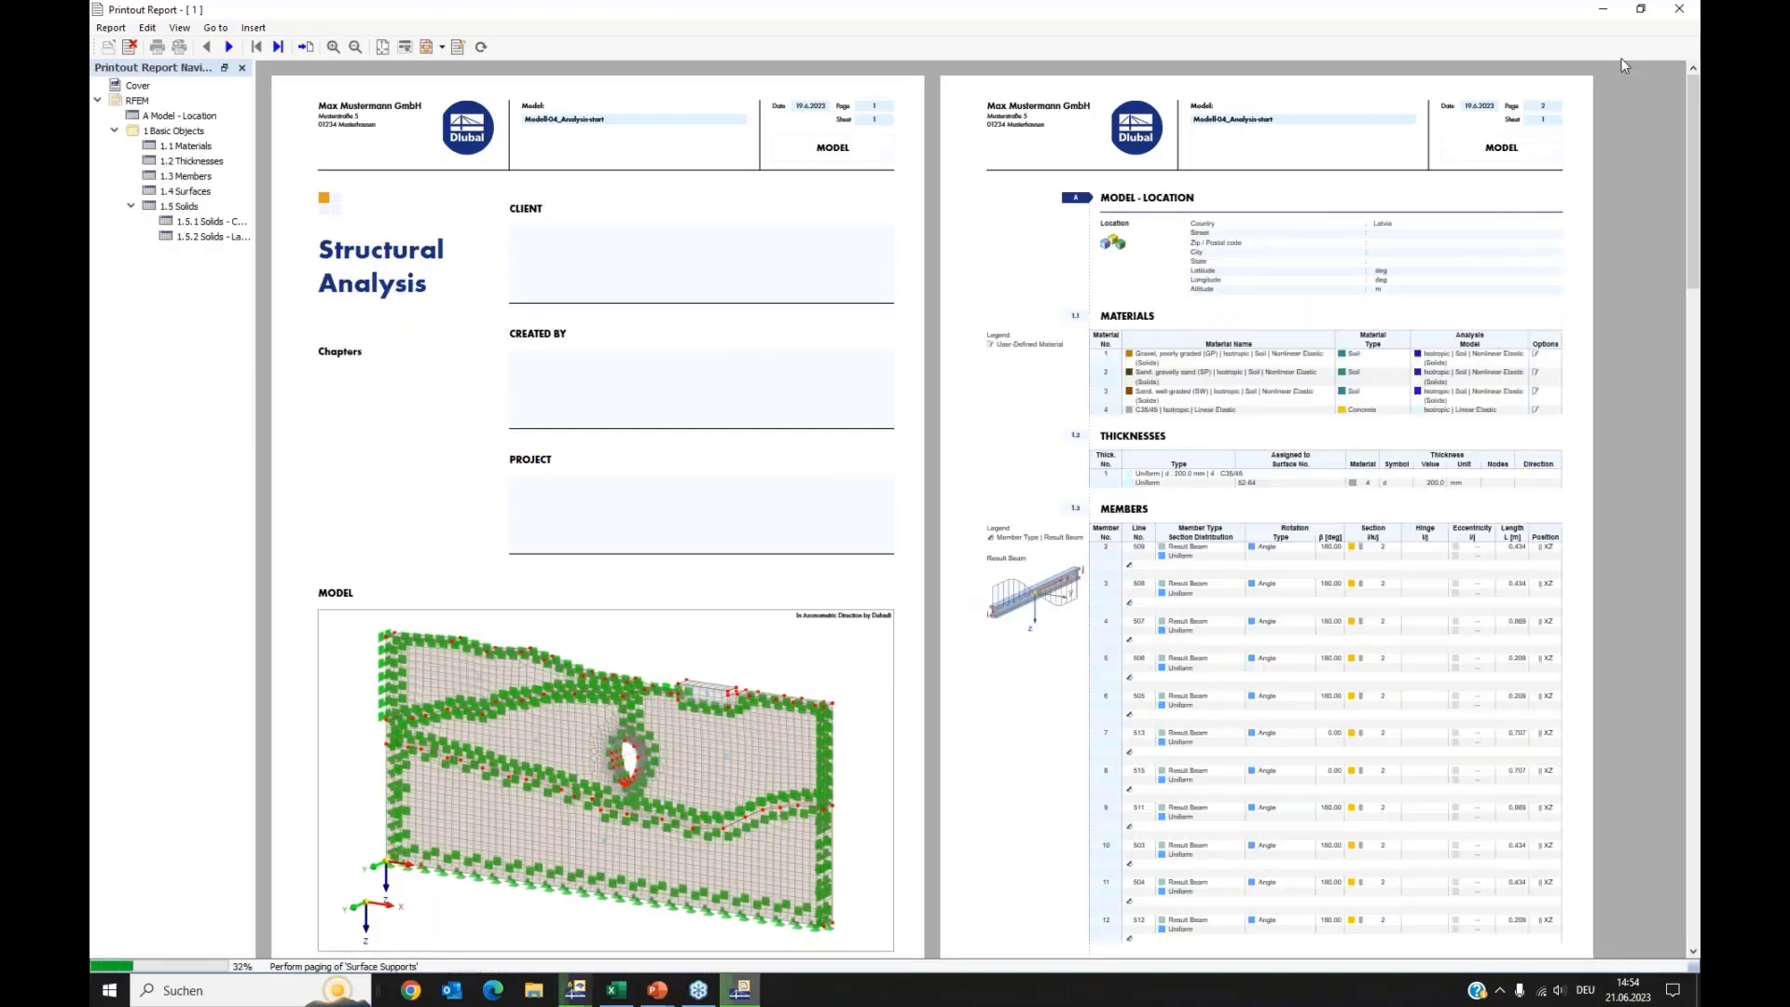
left_click(1682, 10)
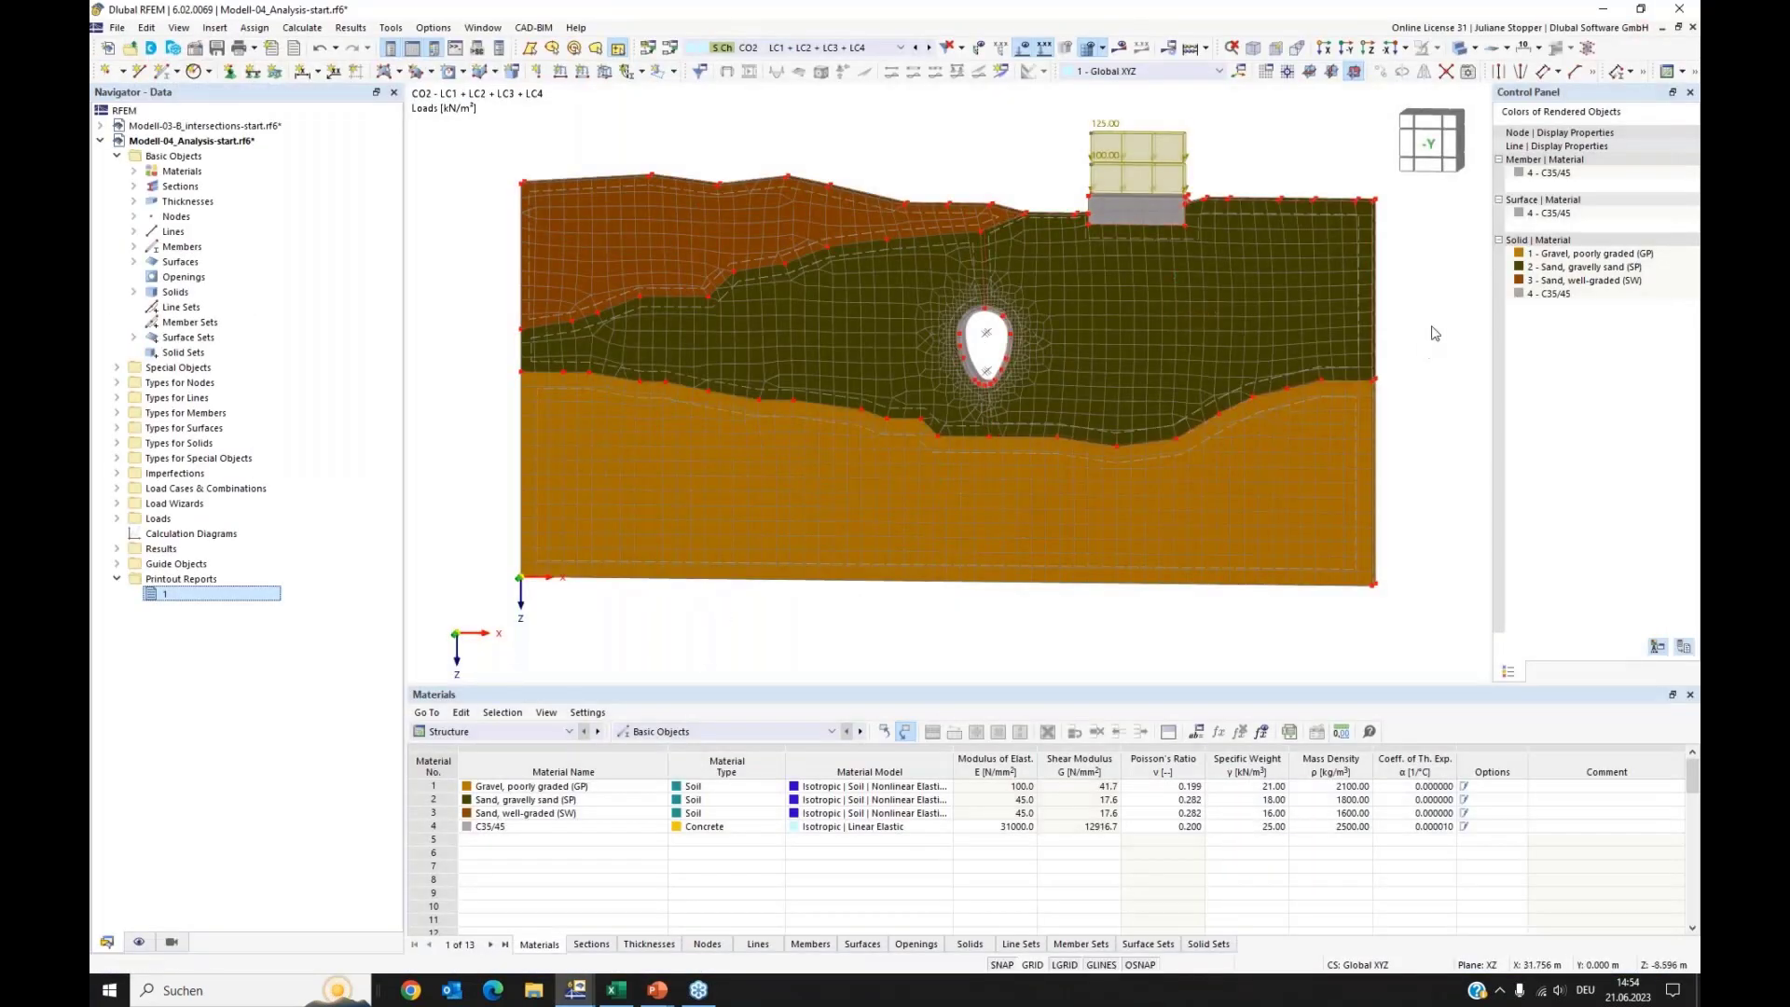
Step: Send the current window's graphic of the CO2 loading to printout report 1
left_click(116, 27)
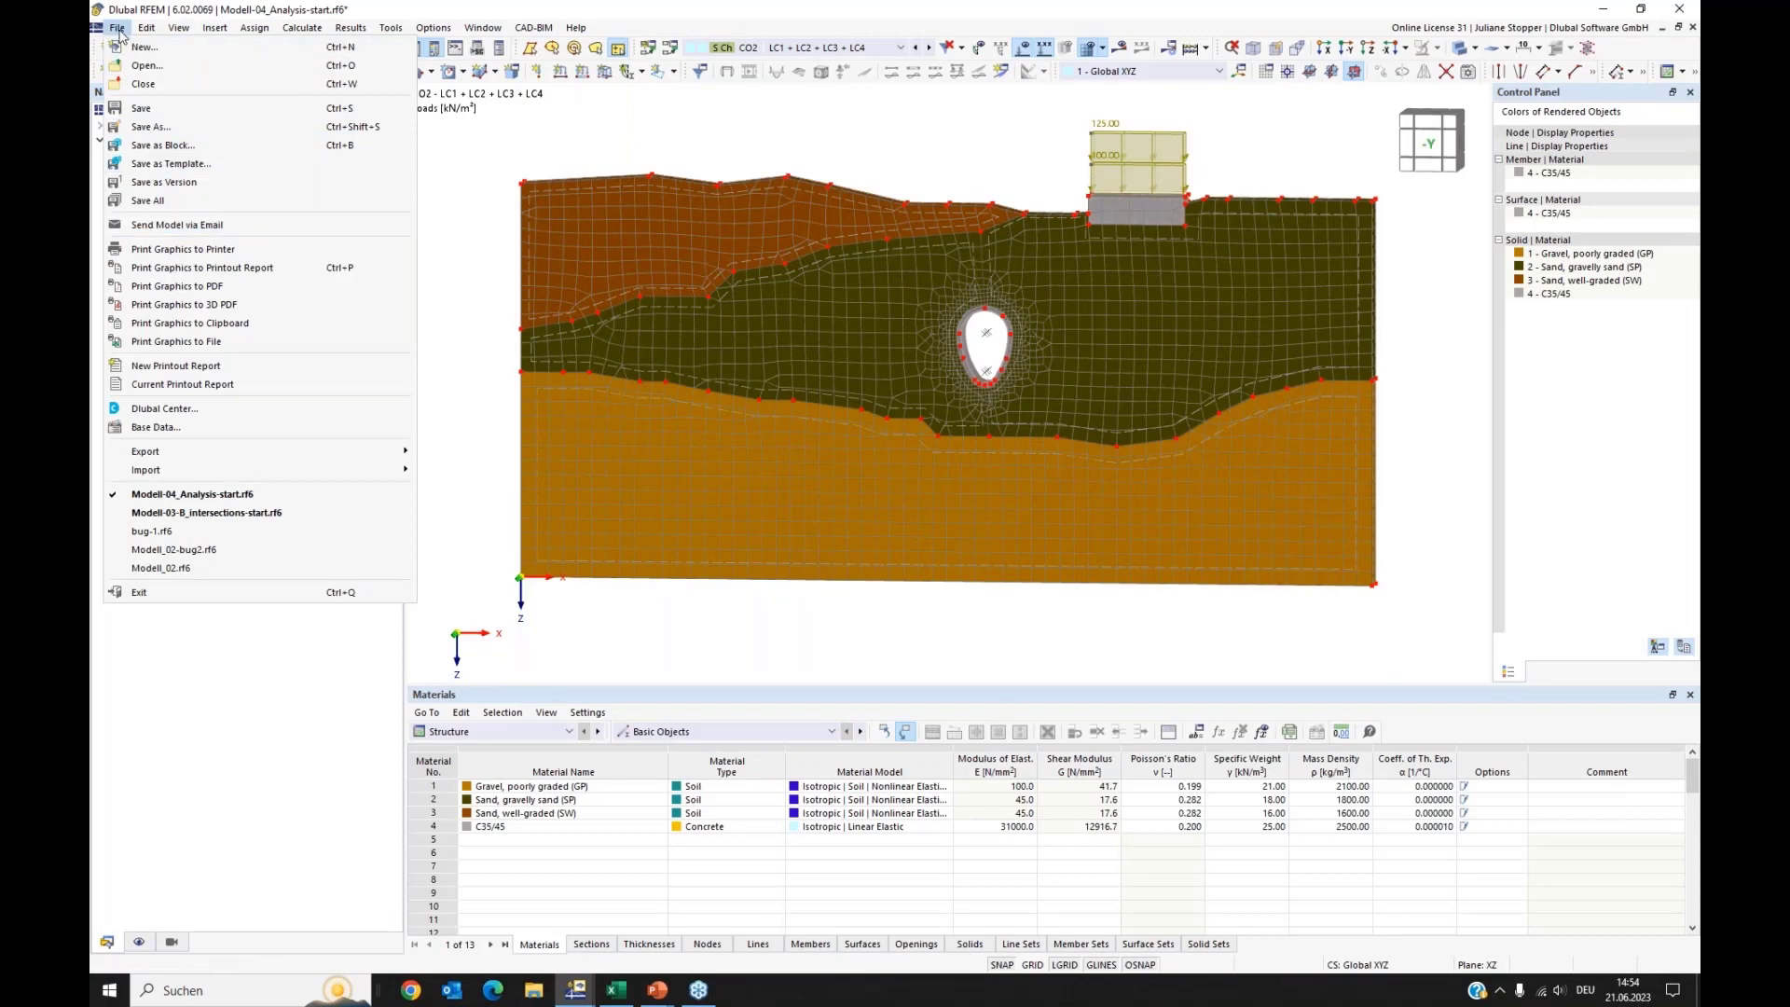
left_click(188, 269)
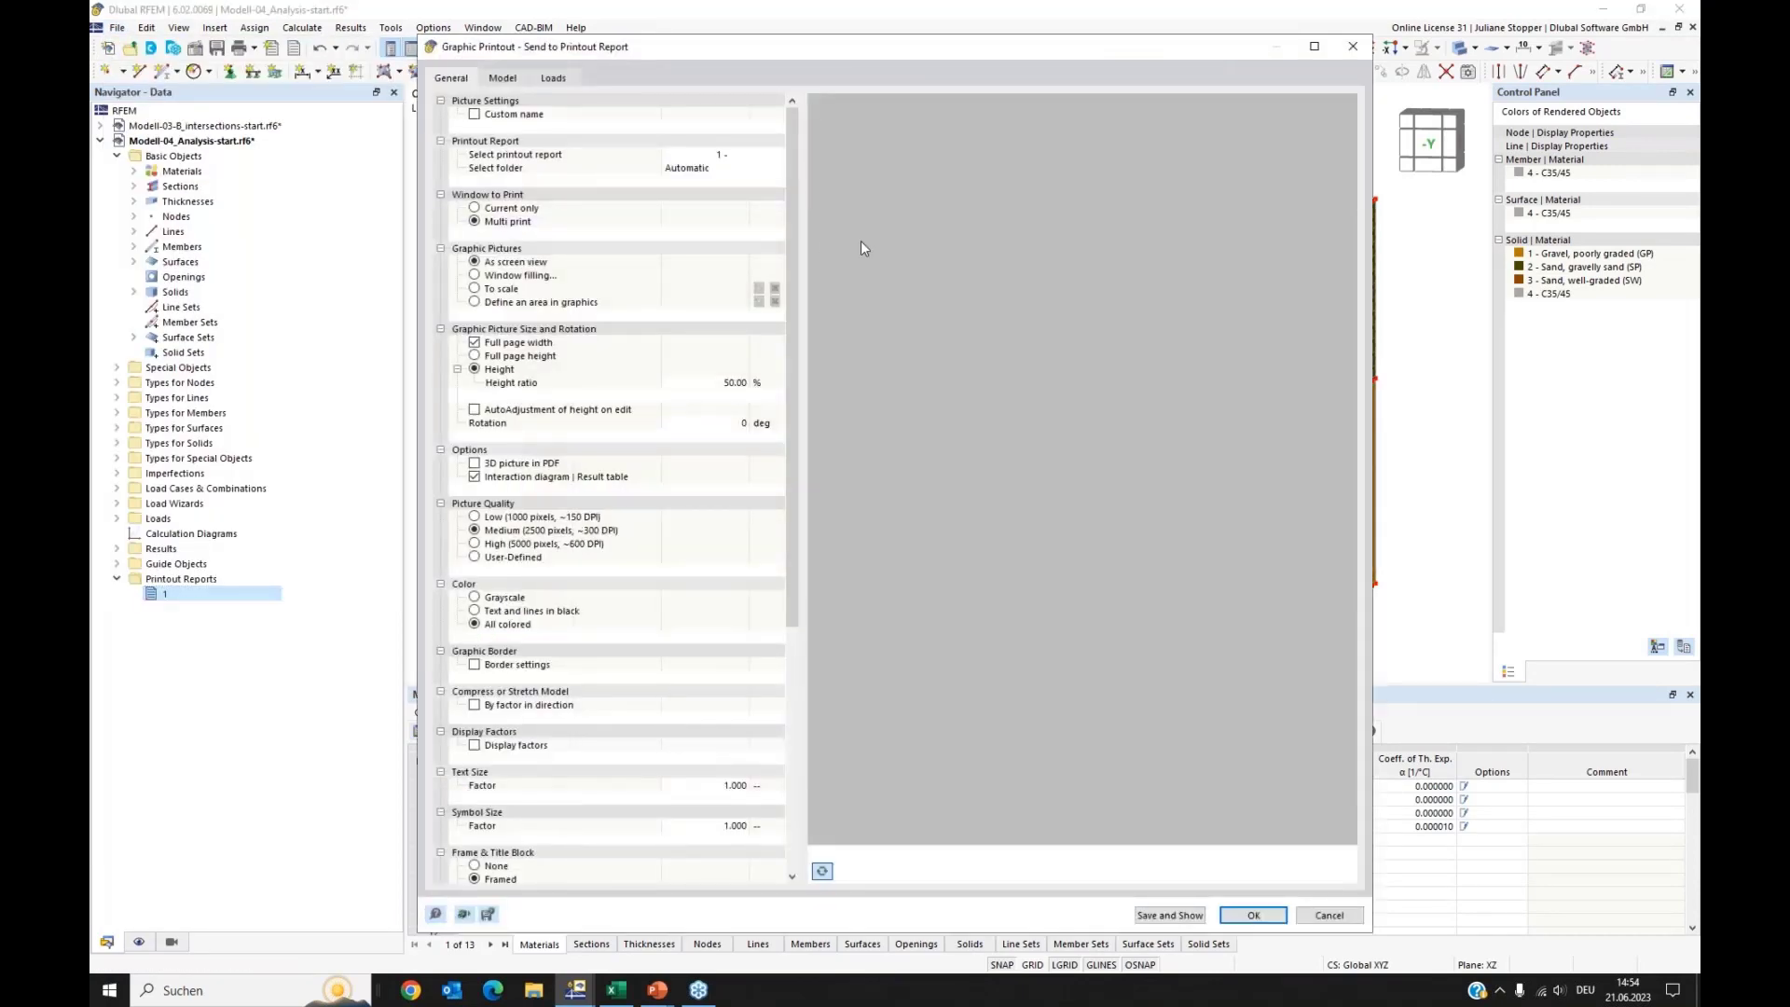
left_click(475, 209)
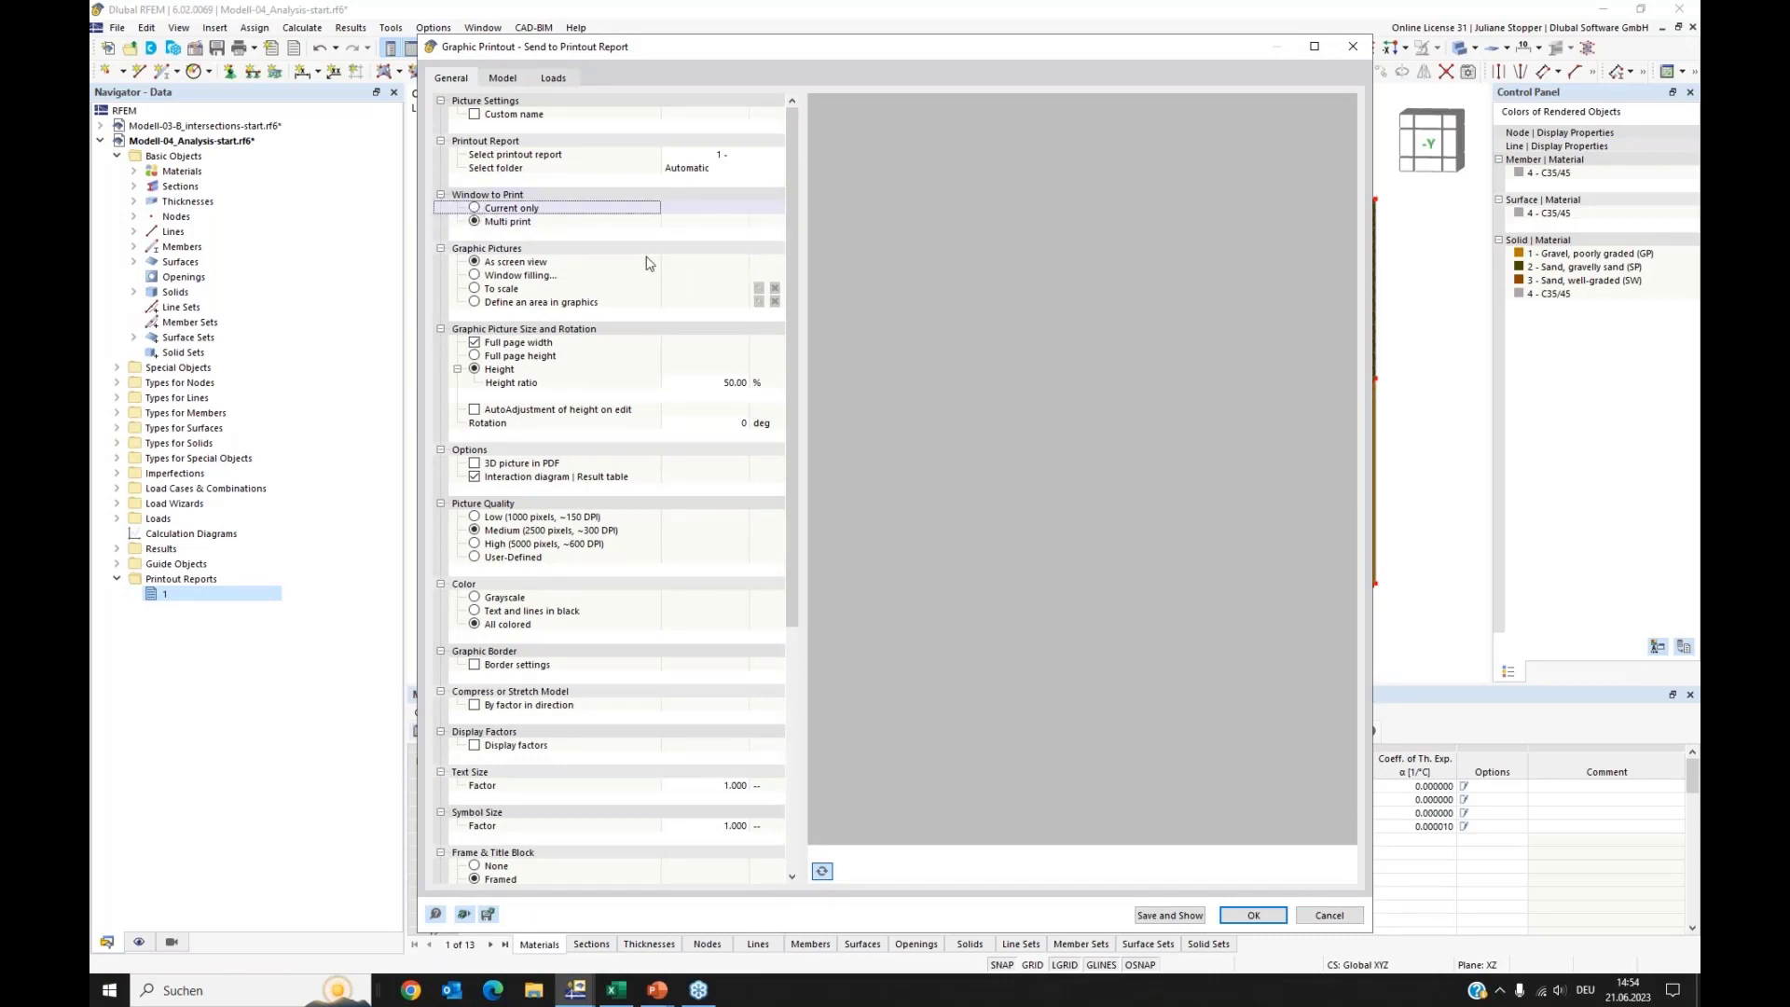
left_click(475, 208)
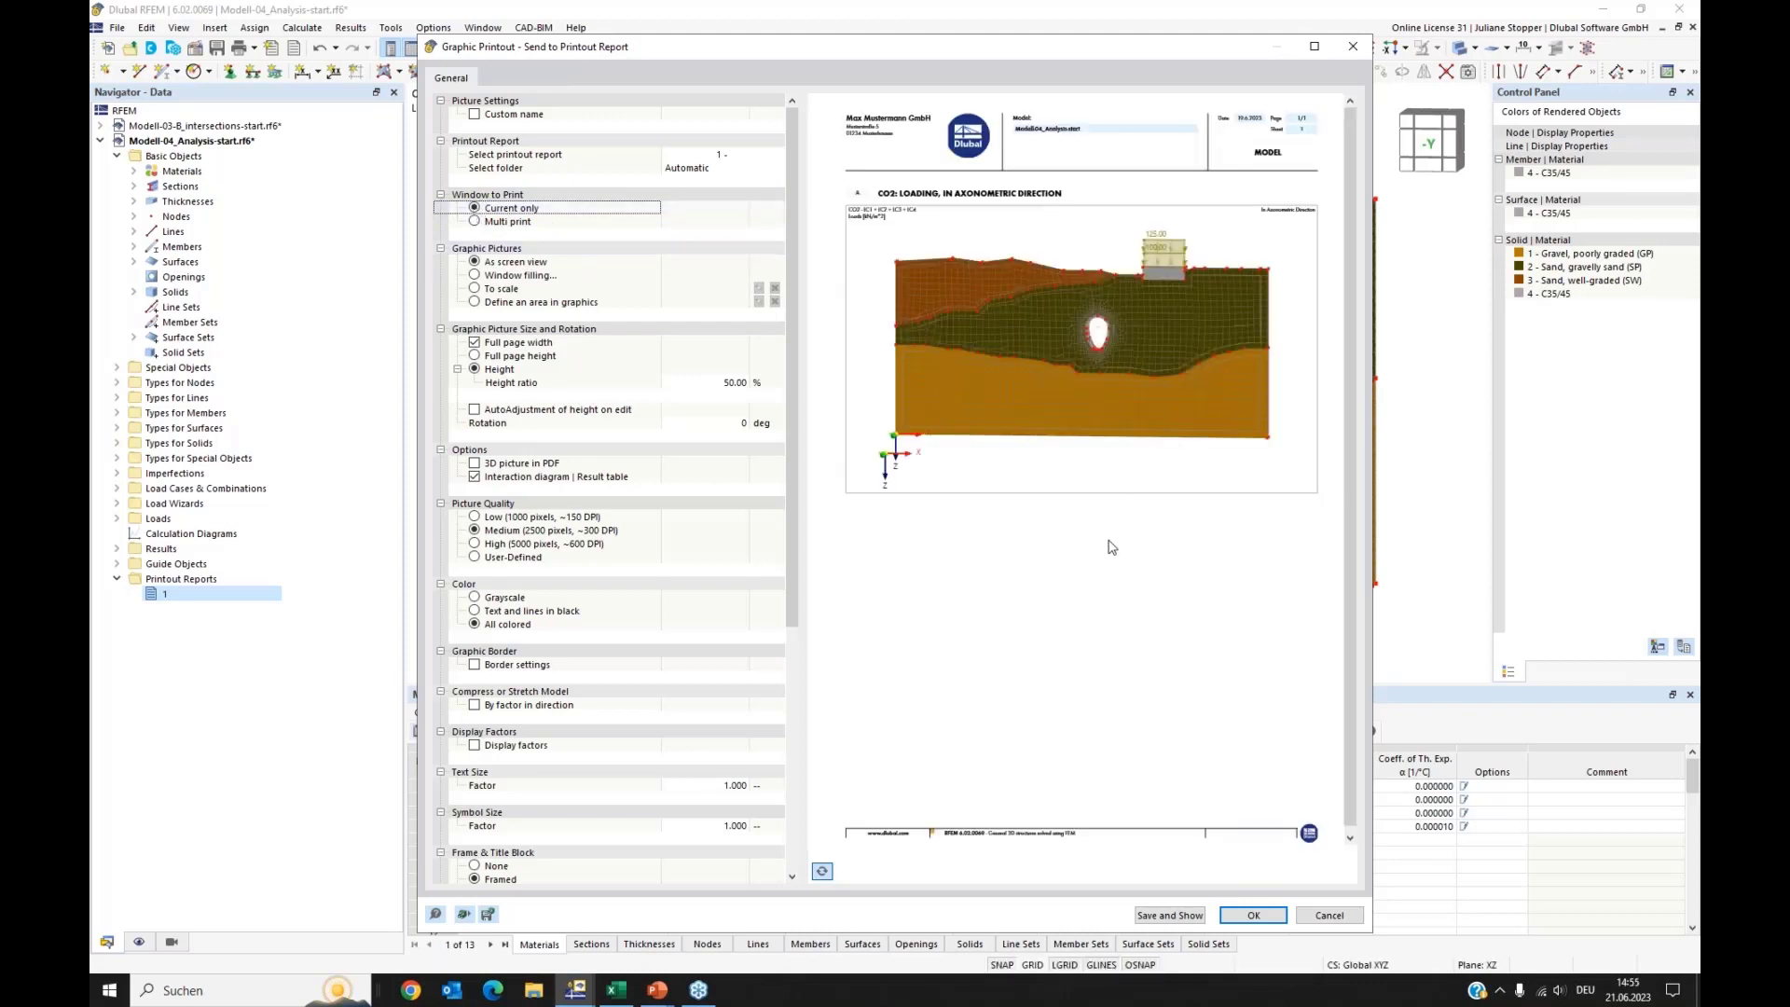
left_click(1253, 916)
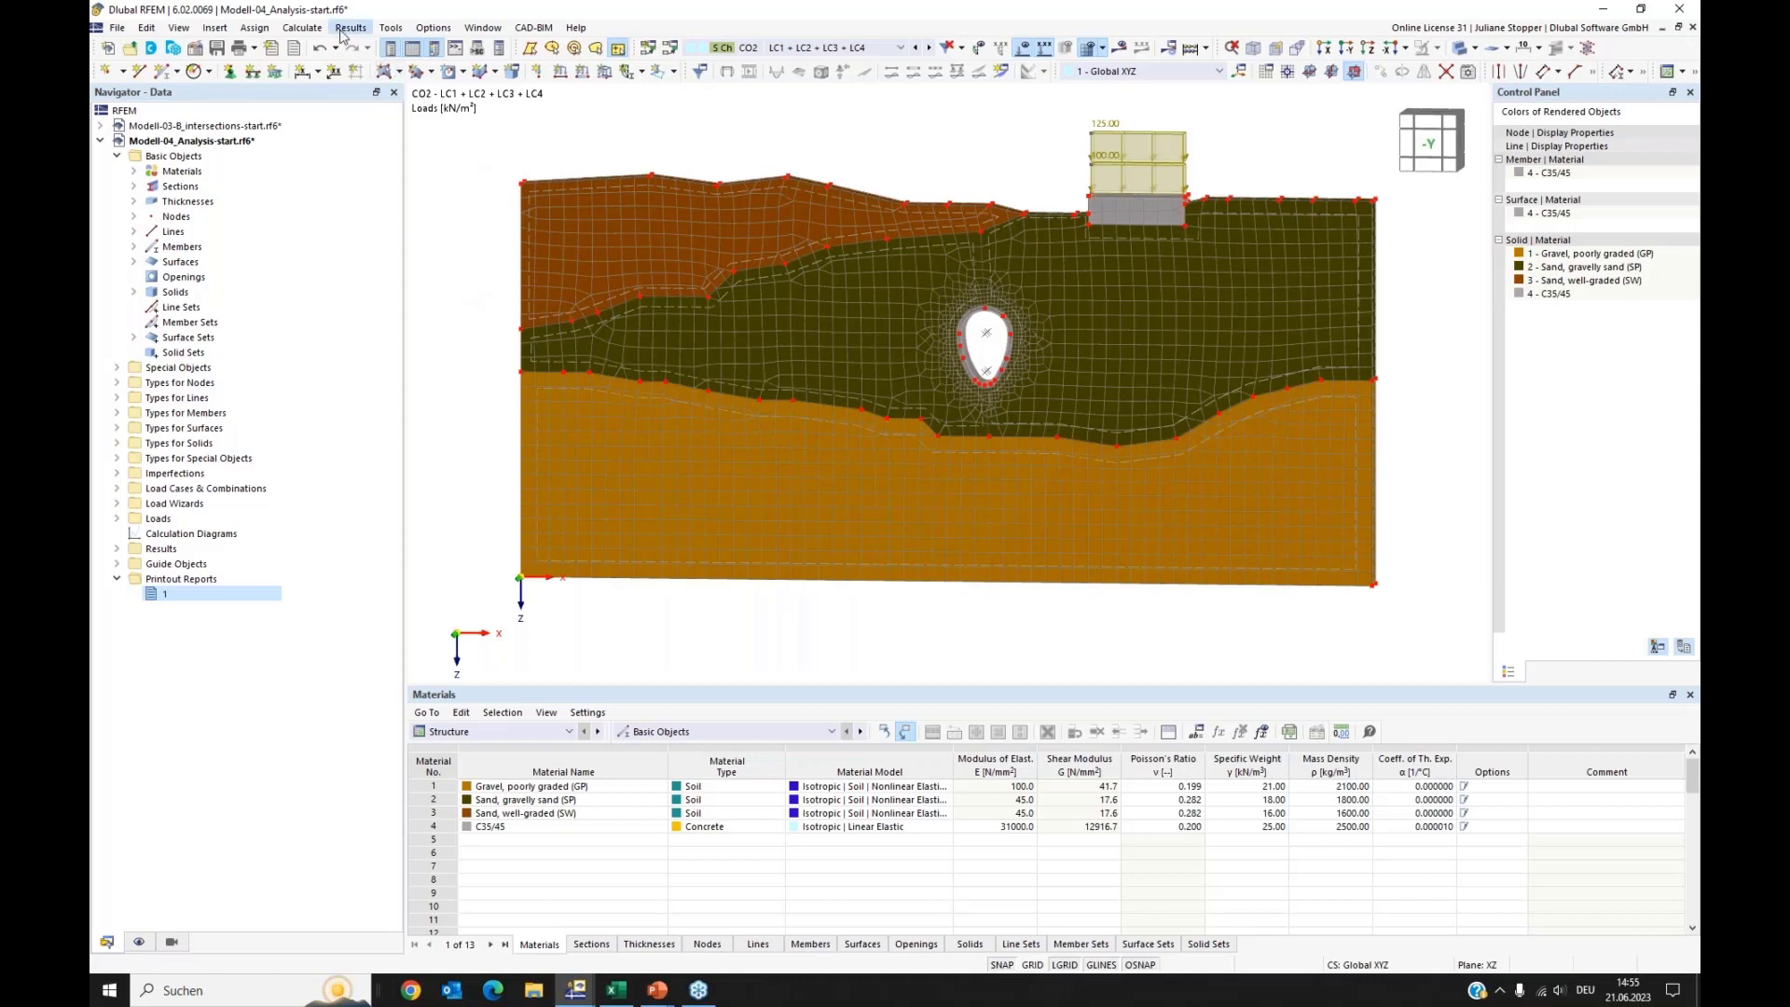
Step: Calculate only load combination CO4 (LC1 + LC2)
left_click(303, 29)
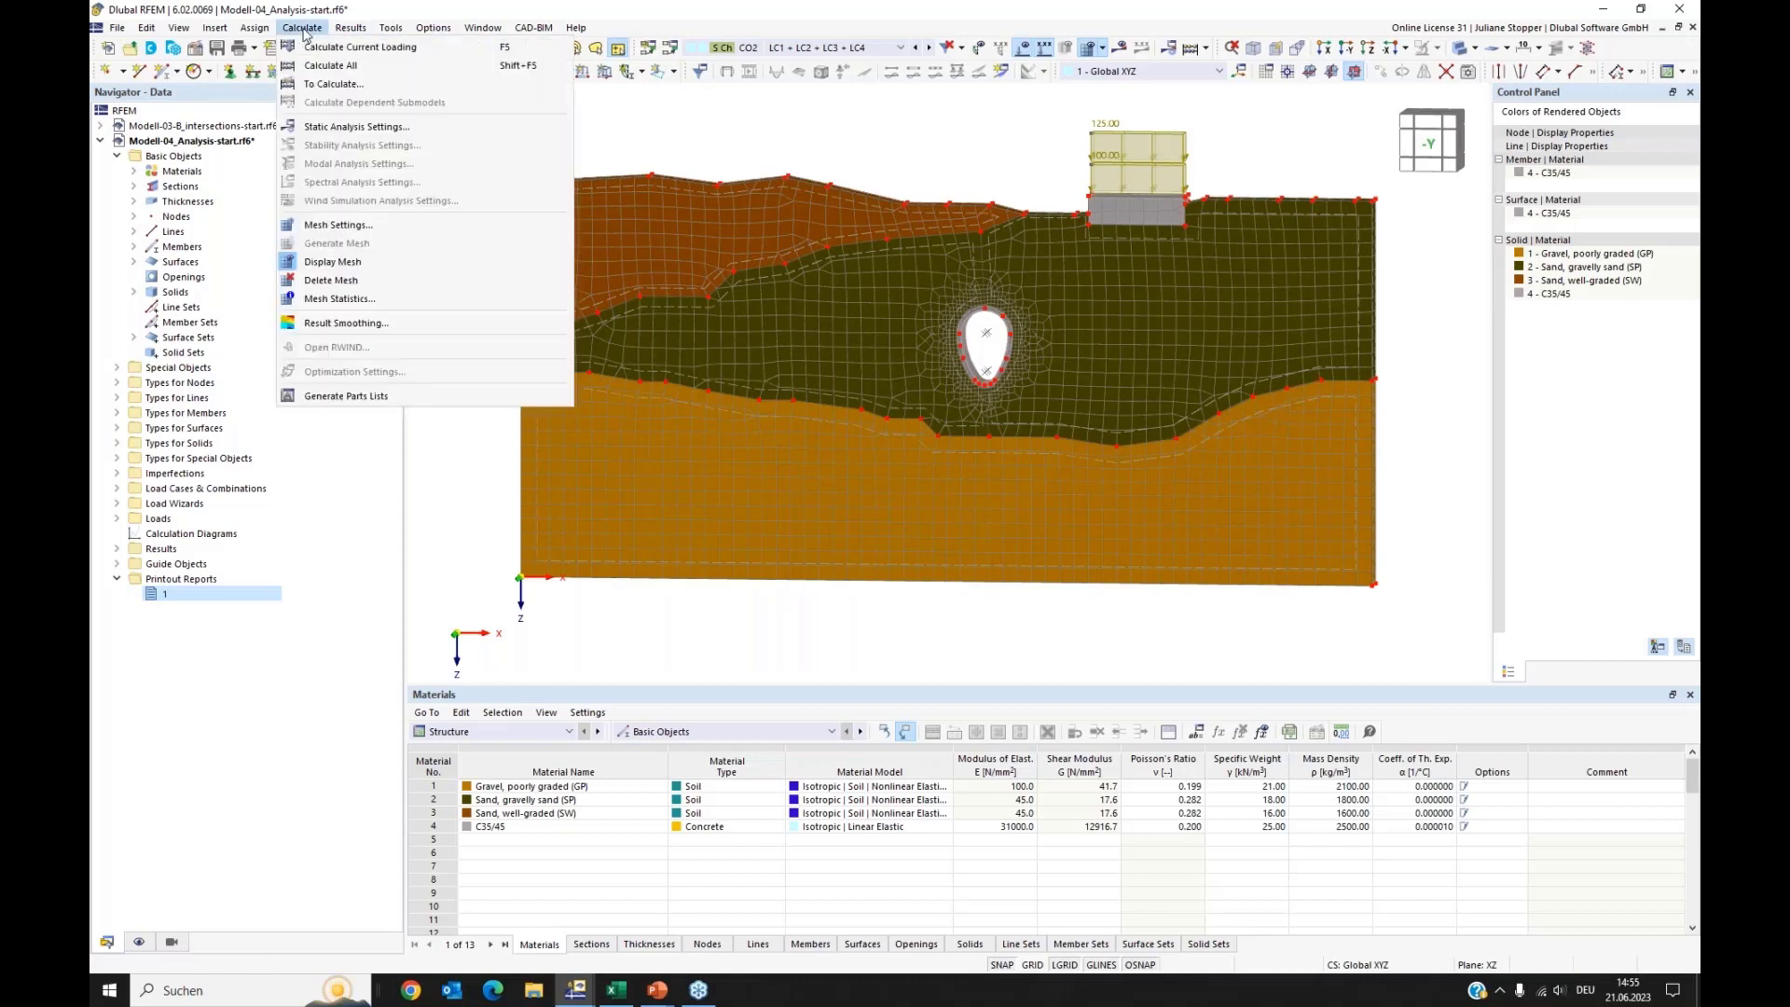
left_click(322, 85)
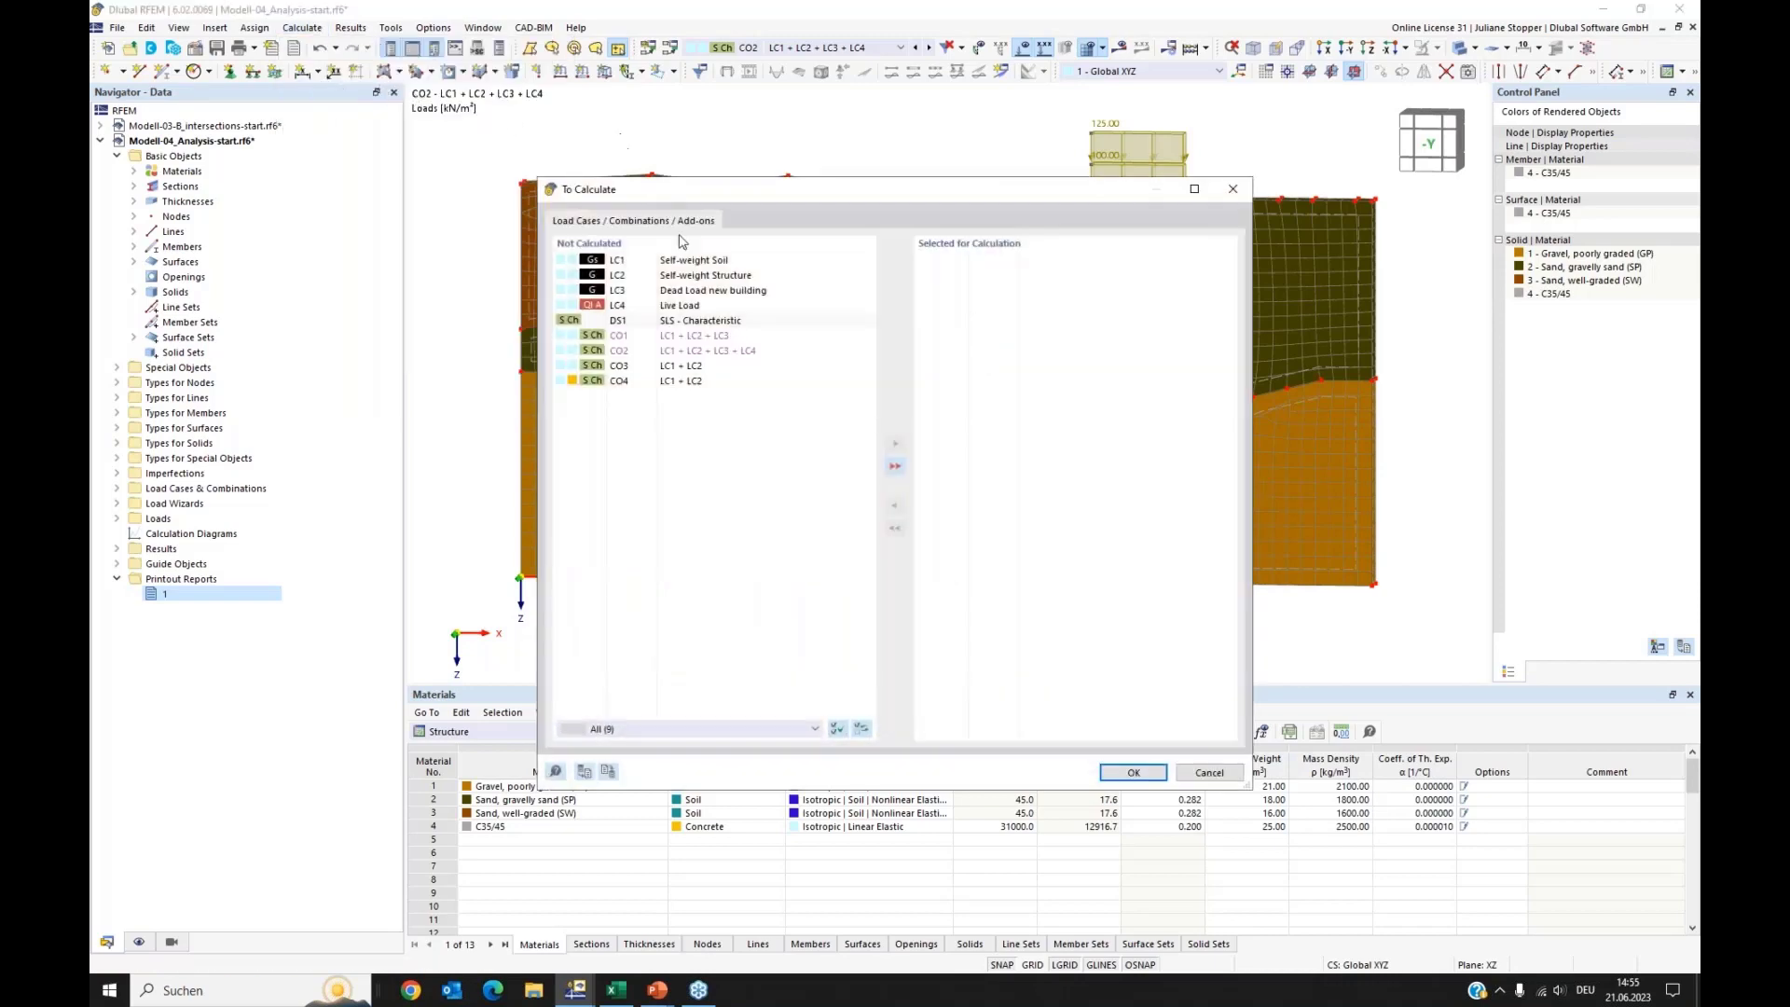
left_click(623, 382)
left_click(896, 443)
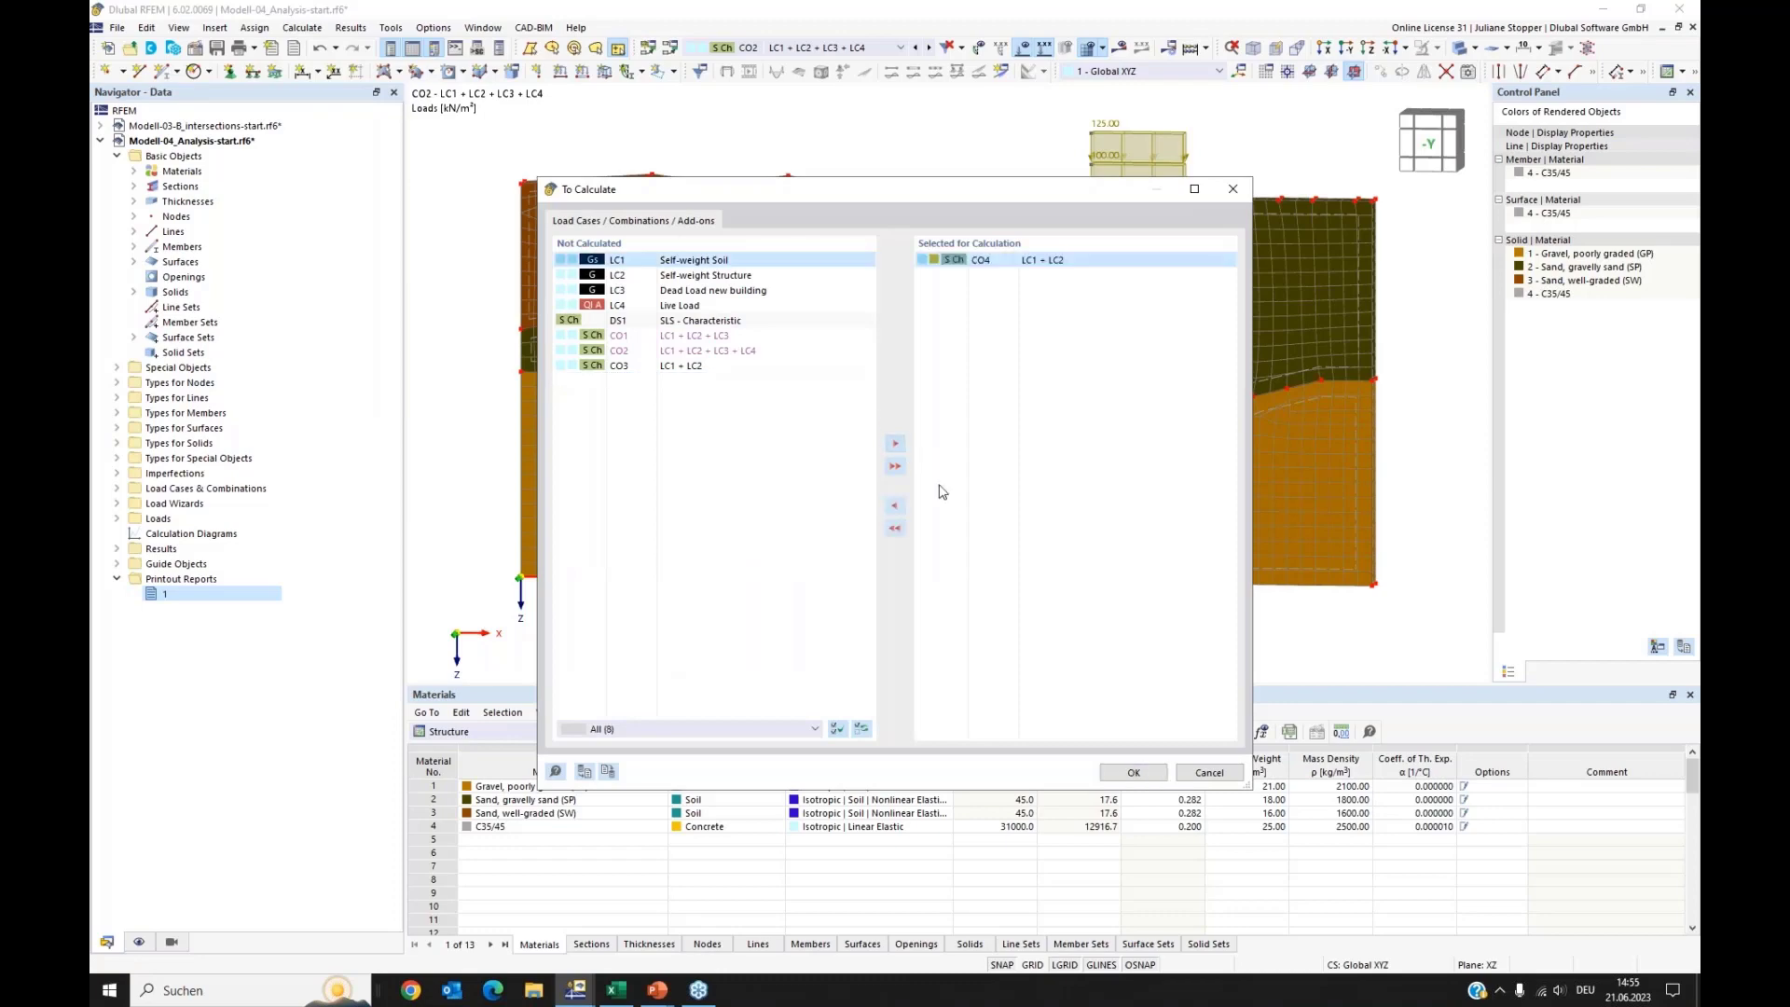
left_click(1156, 771)
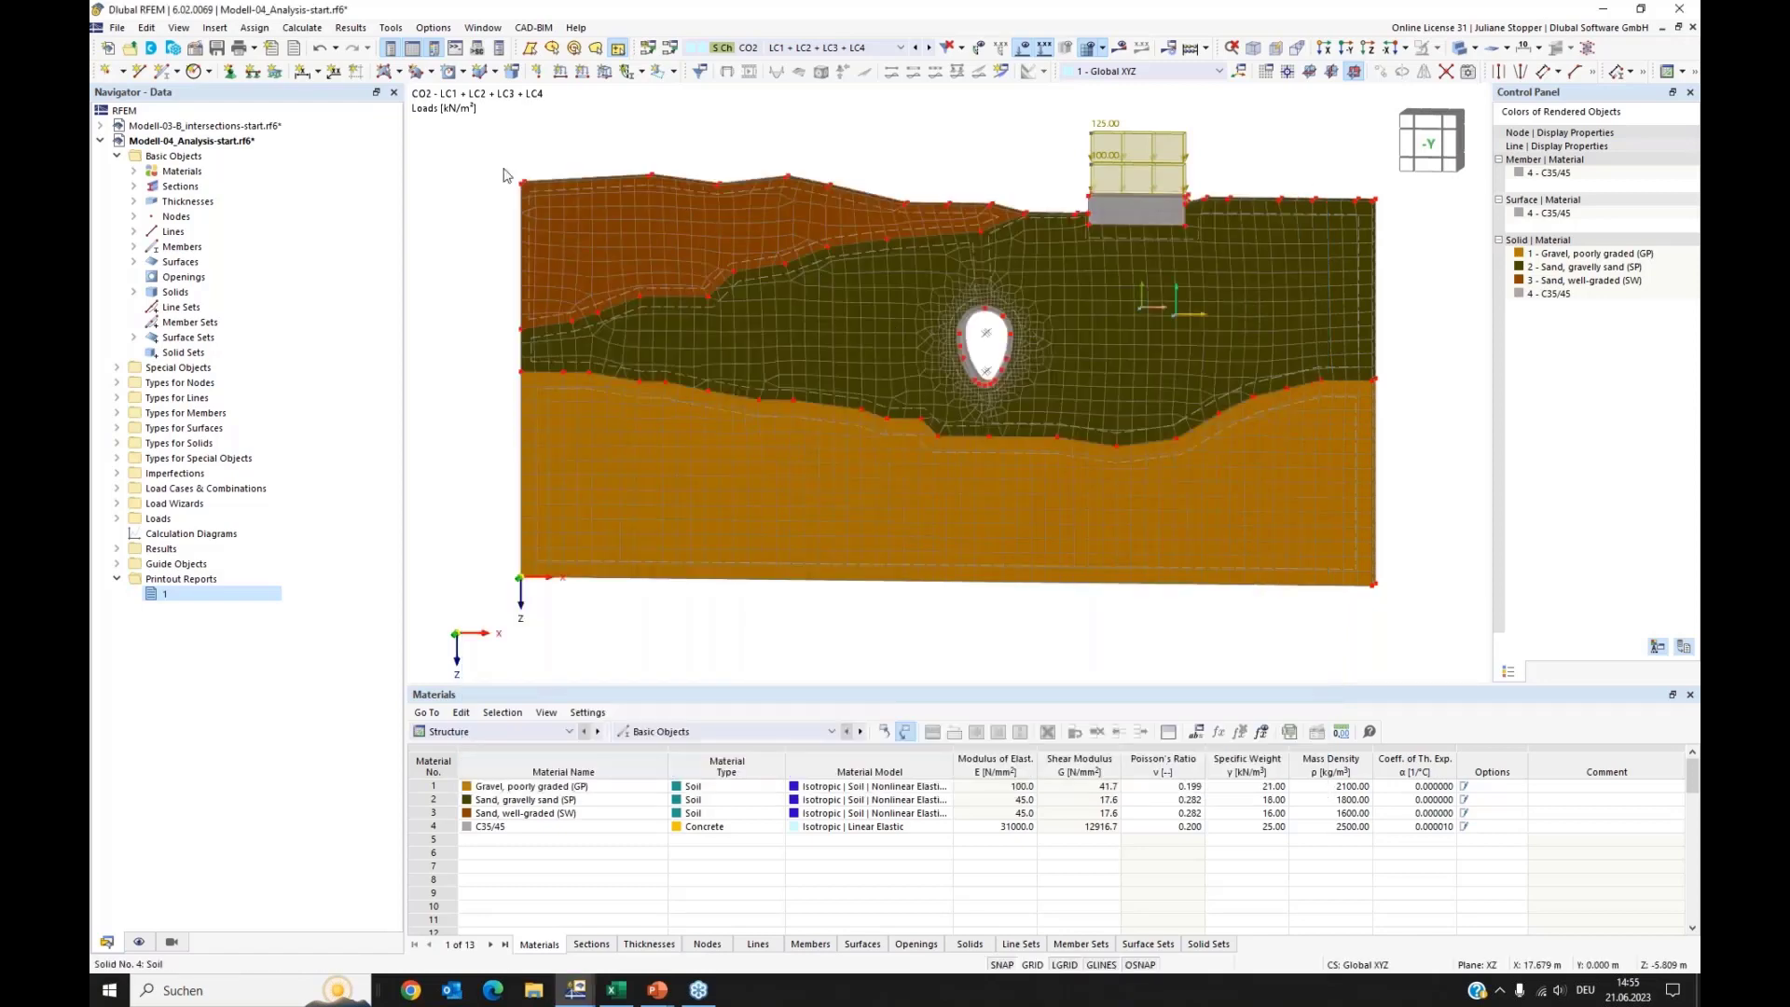
Step: Calculate design situation DS1, SLS - Characteristic
left_click(302, 27)
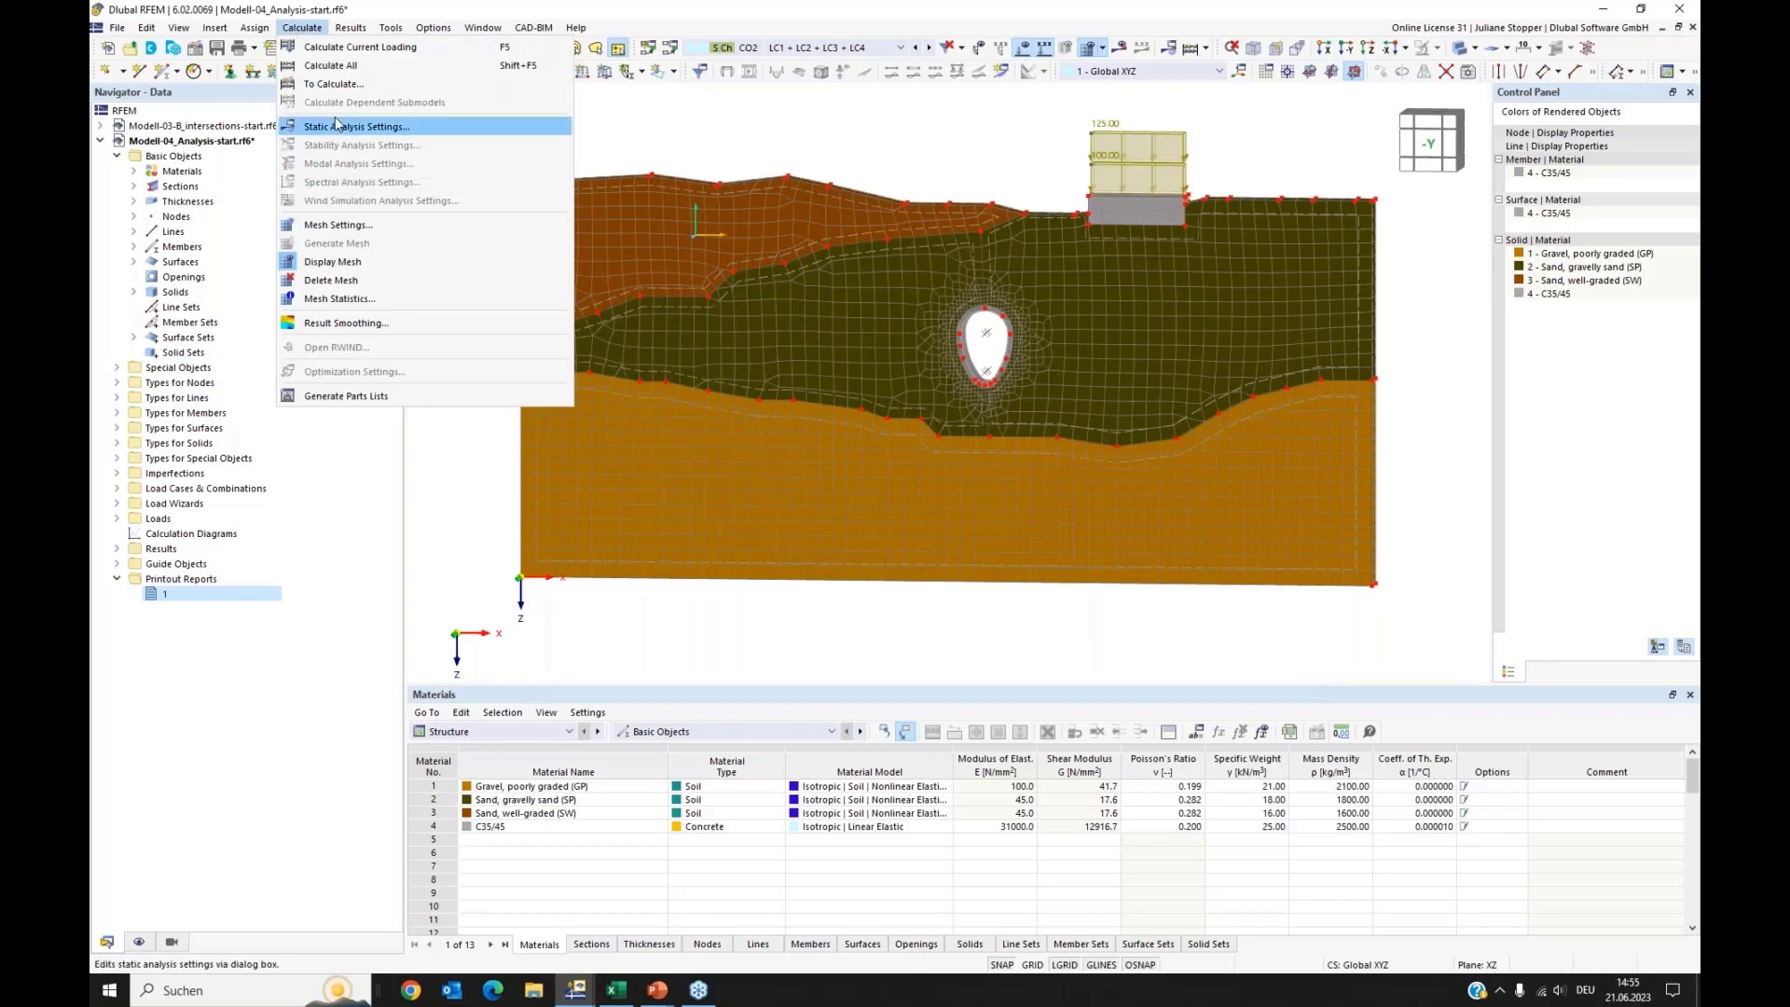
left_click(329, 89)
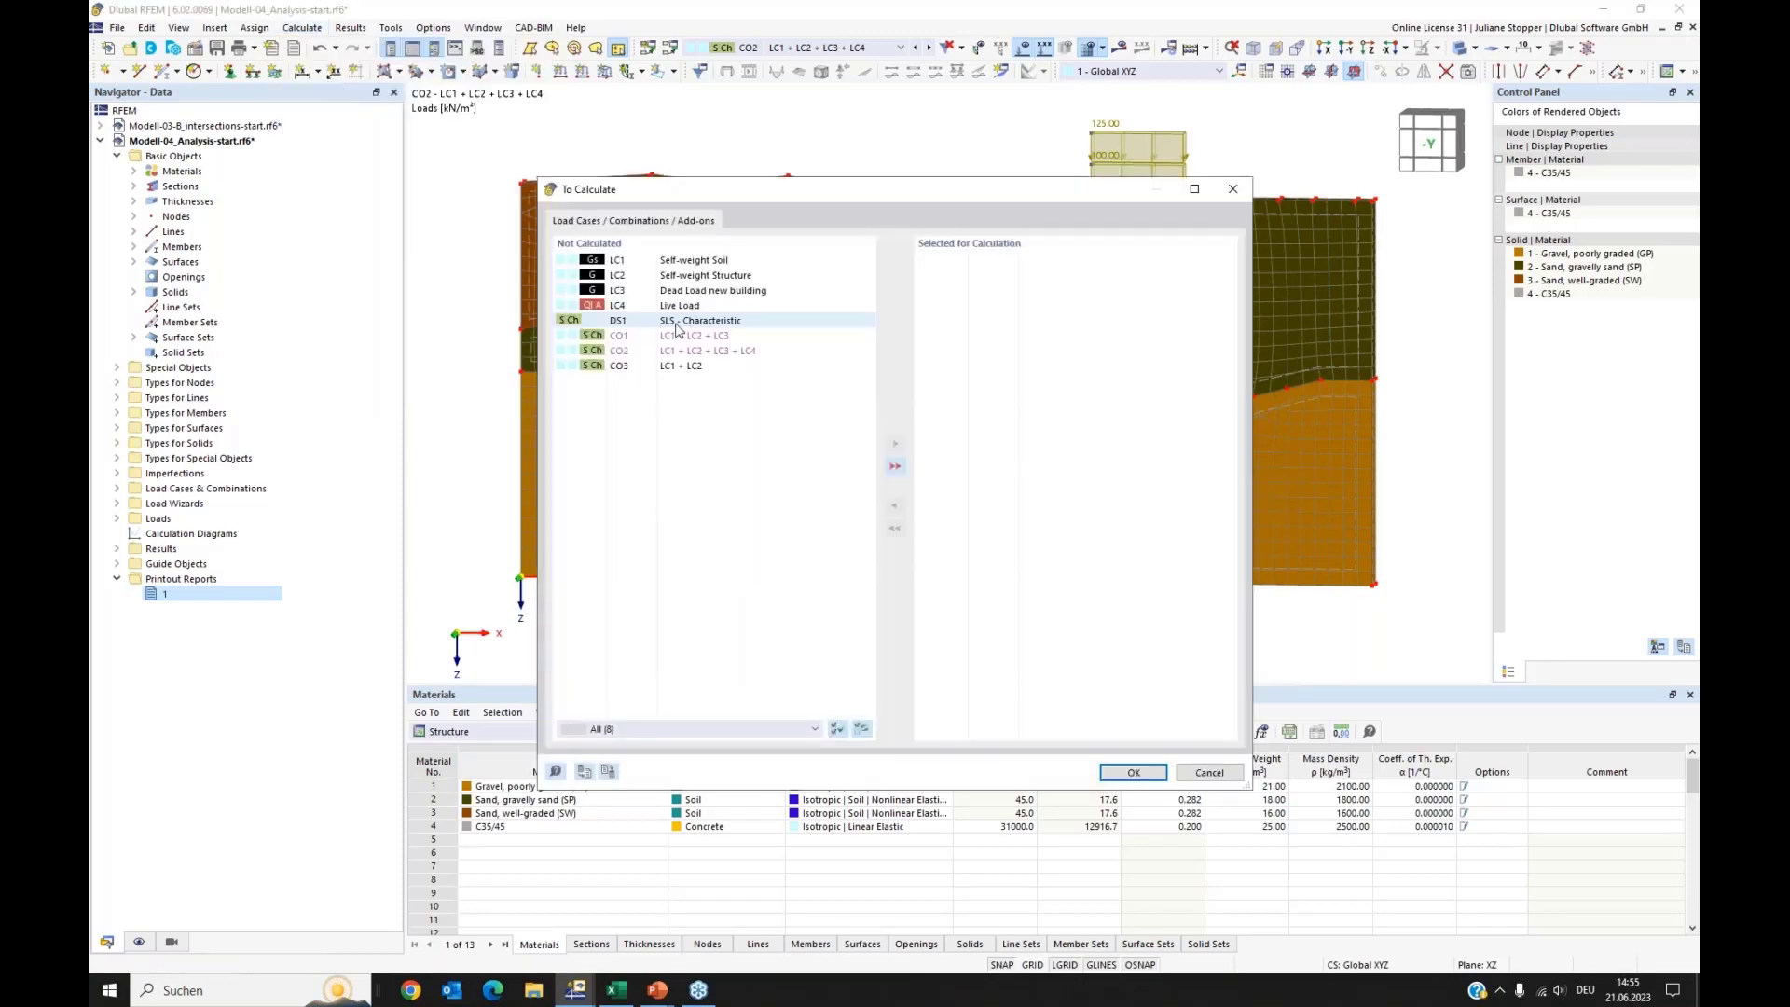
left_click(678, 323)
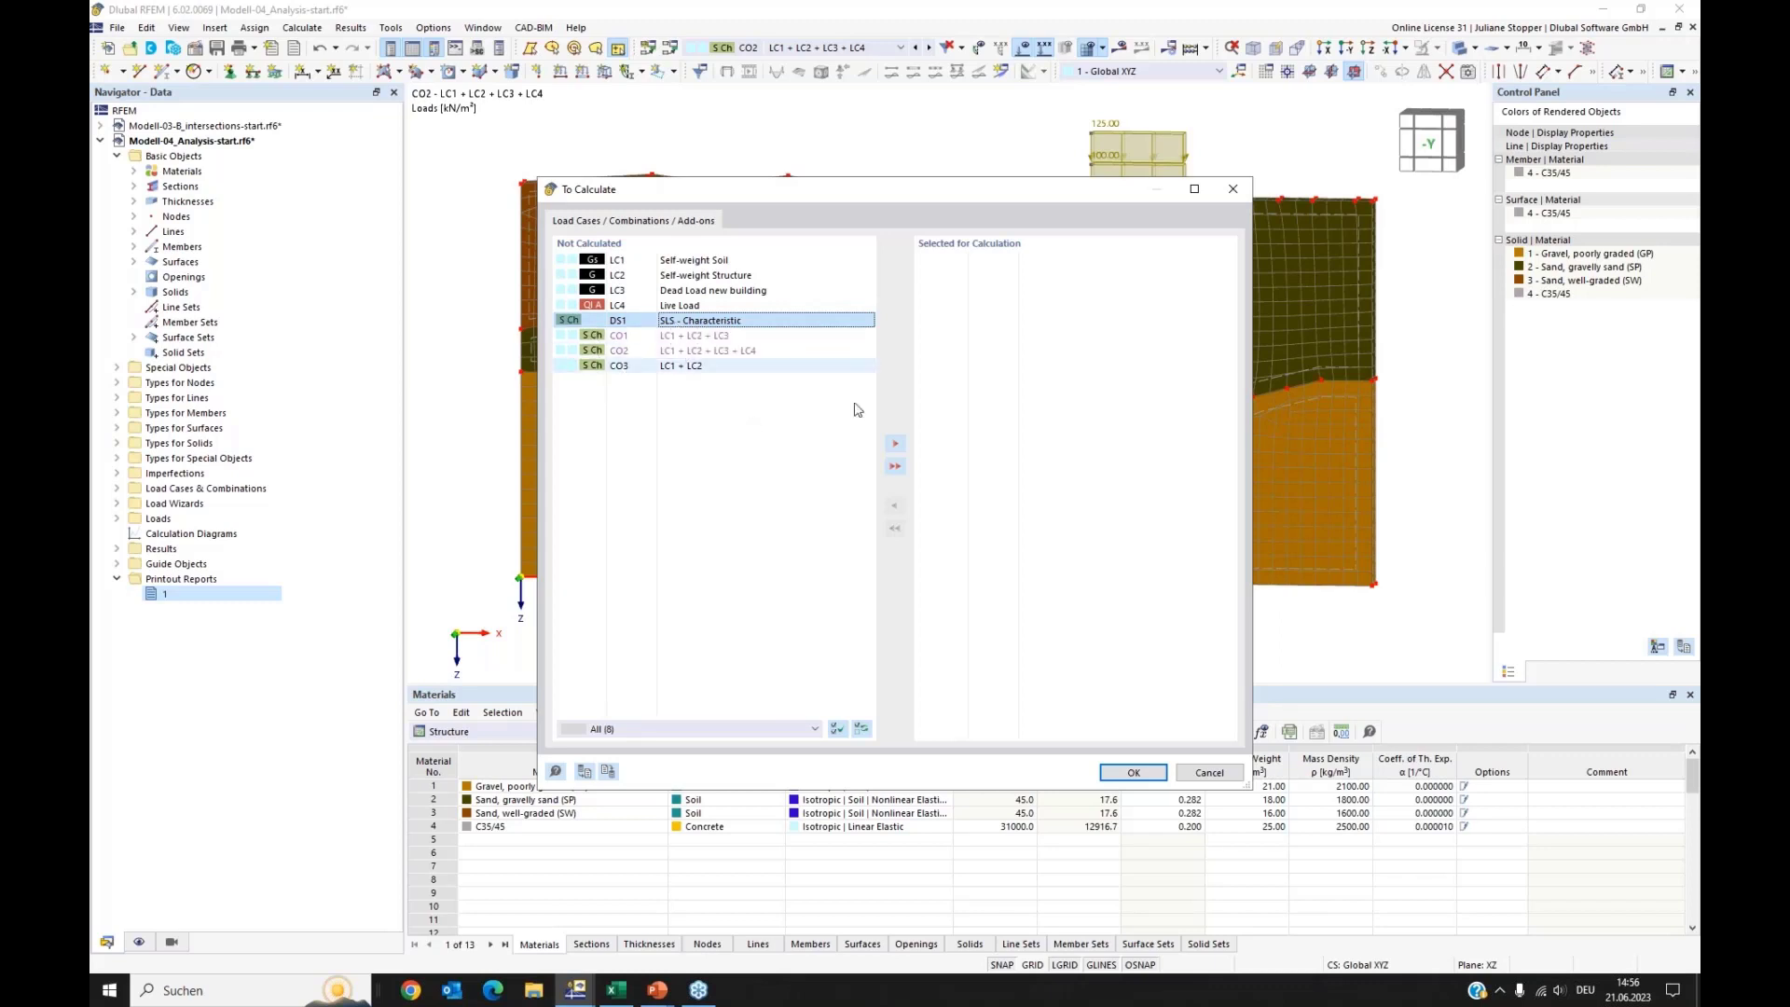
left_click(894, 445)
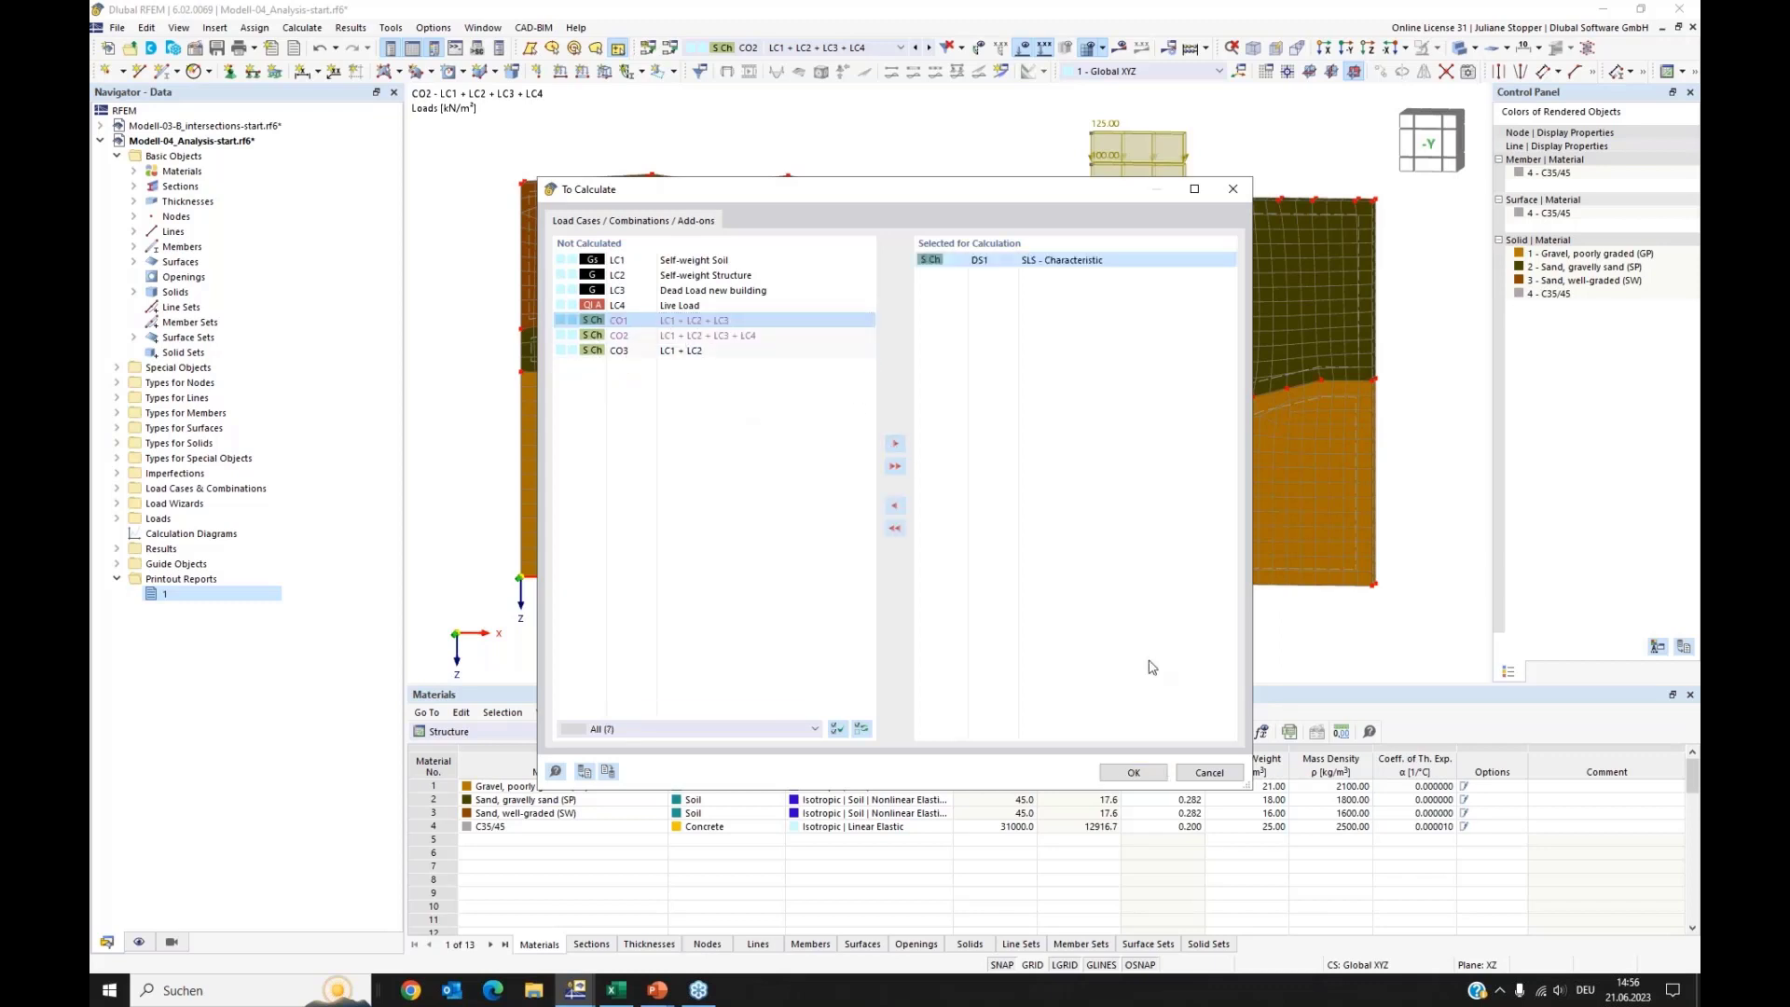
left_click(1133, 773)
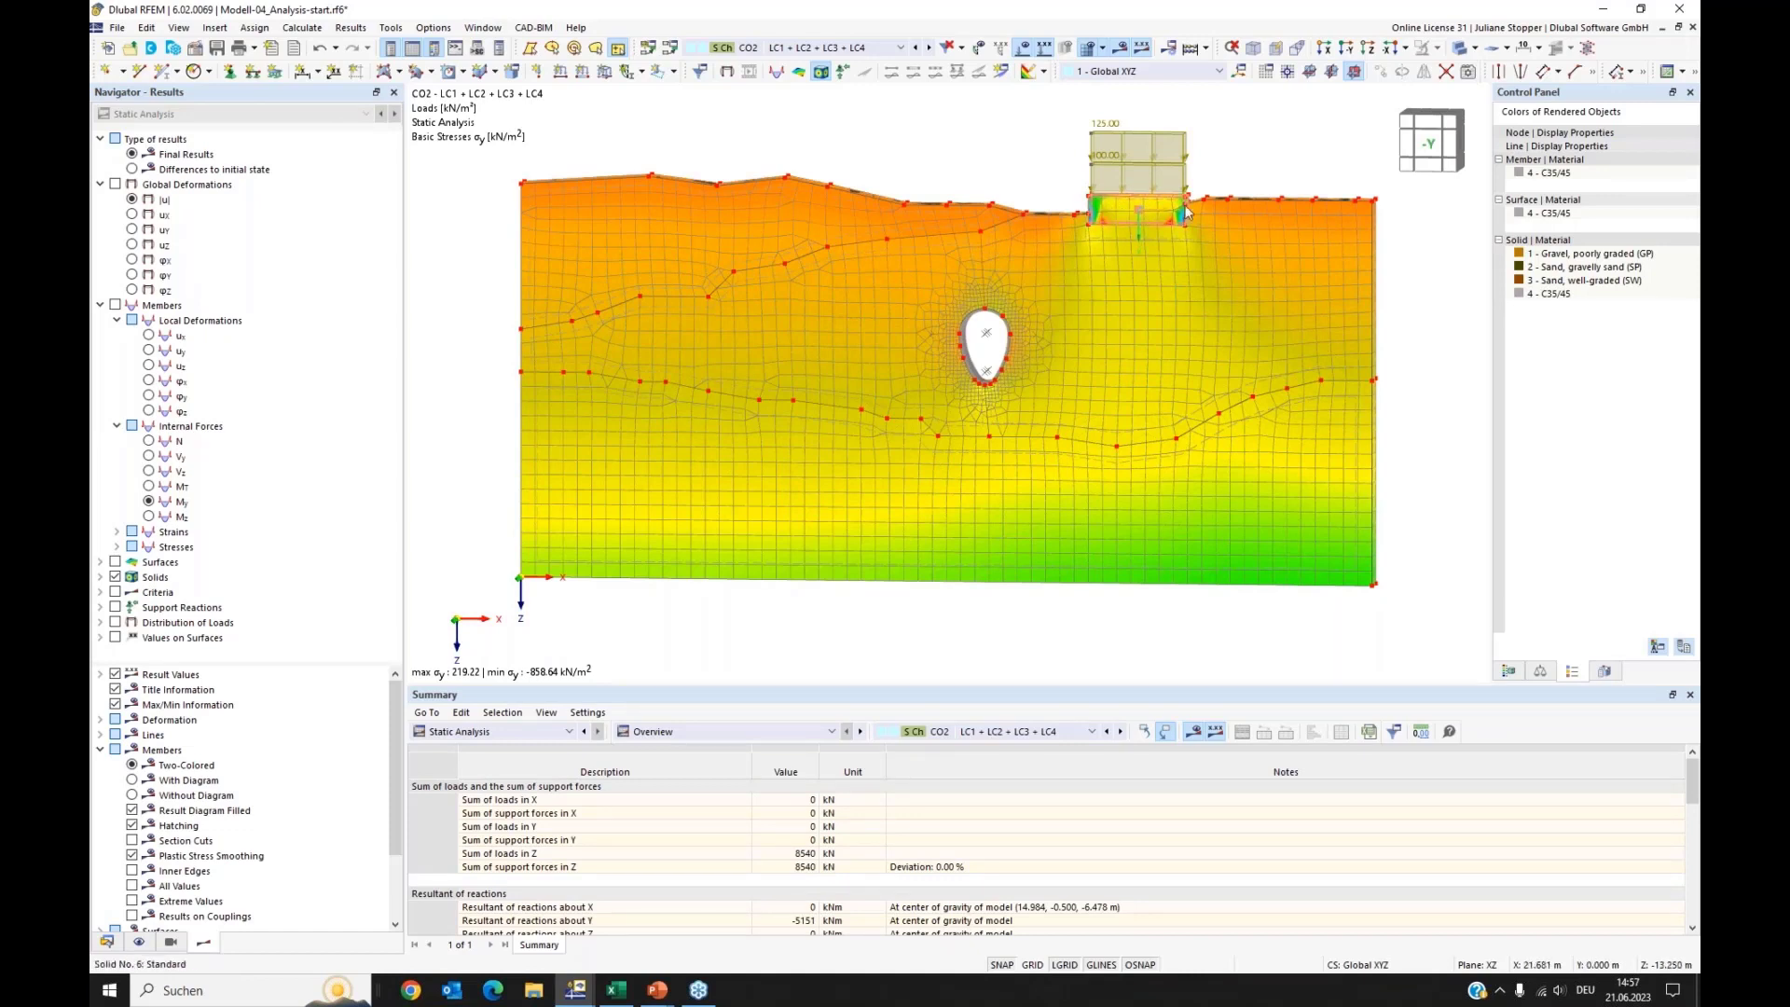
Step: Restrict the displayed solid results to object selection OS5 with the soil volumes, and show the stresses of load combination CO3
left_click(1605, 673)
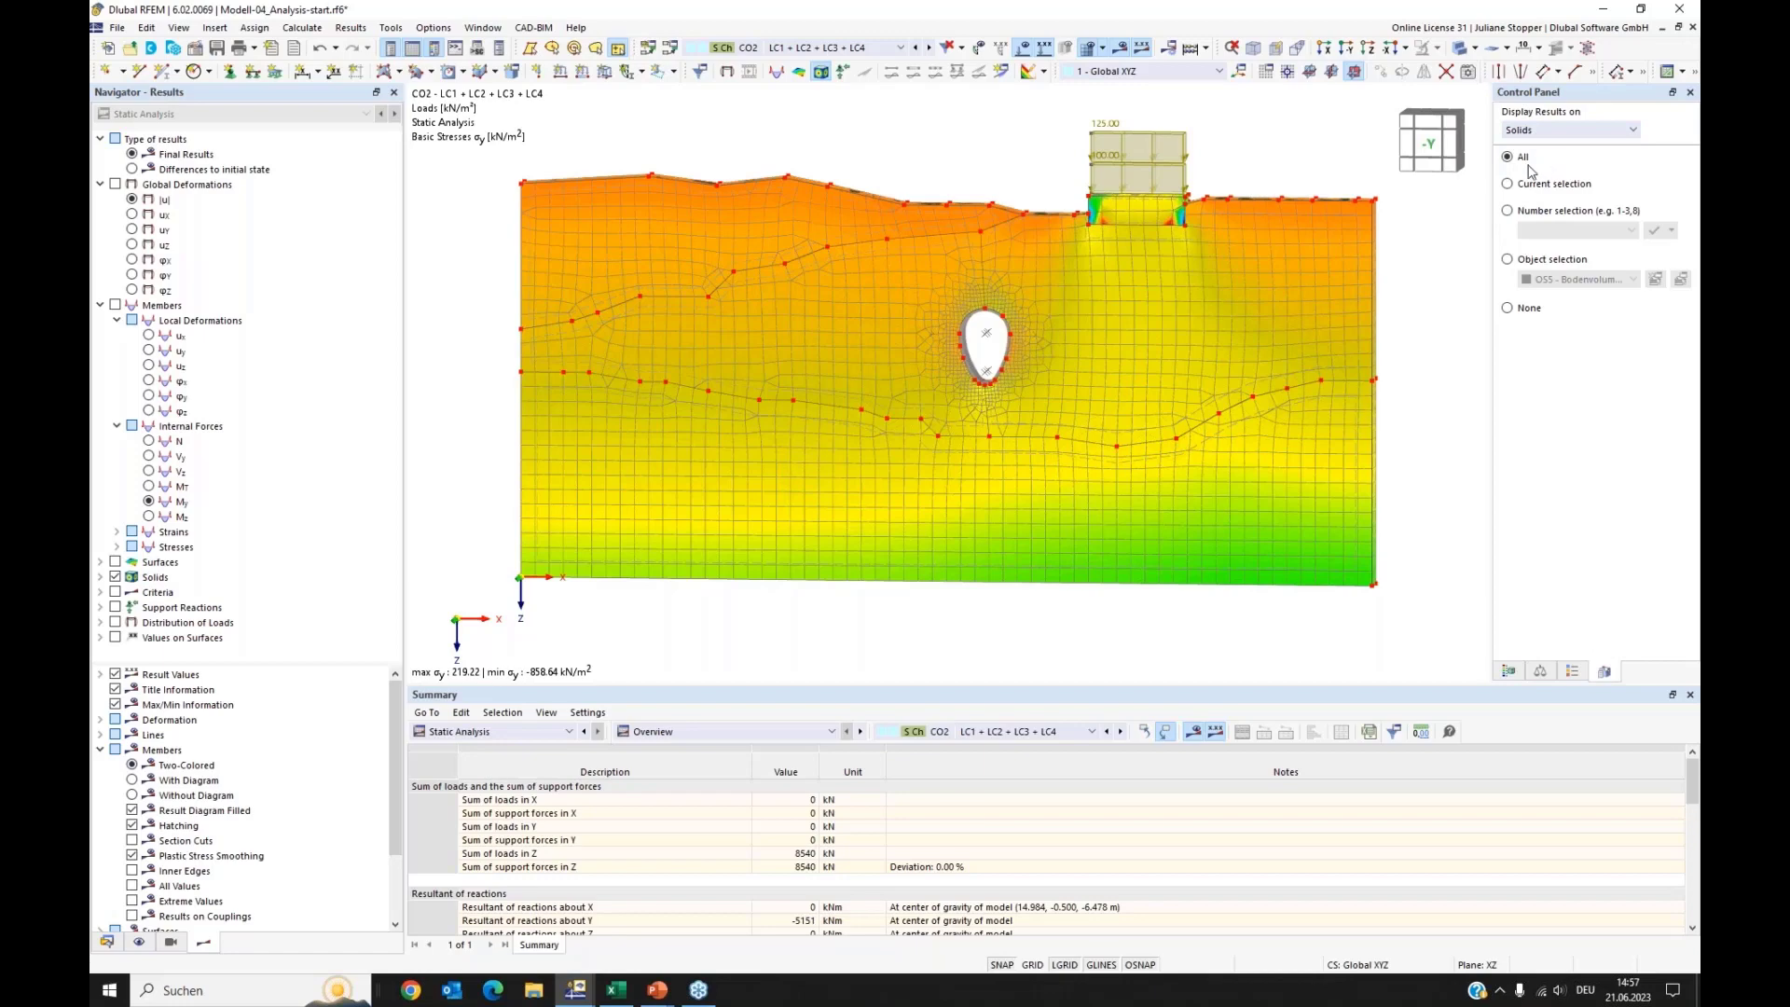
left_click(1507, 261)
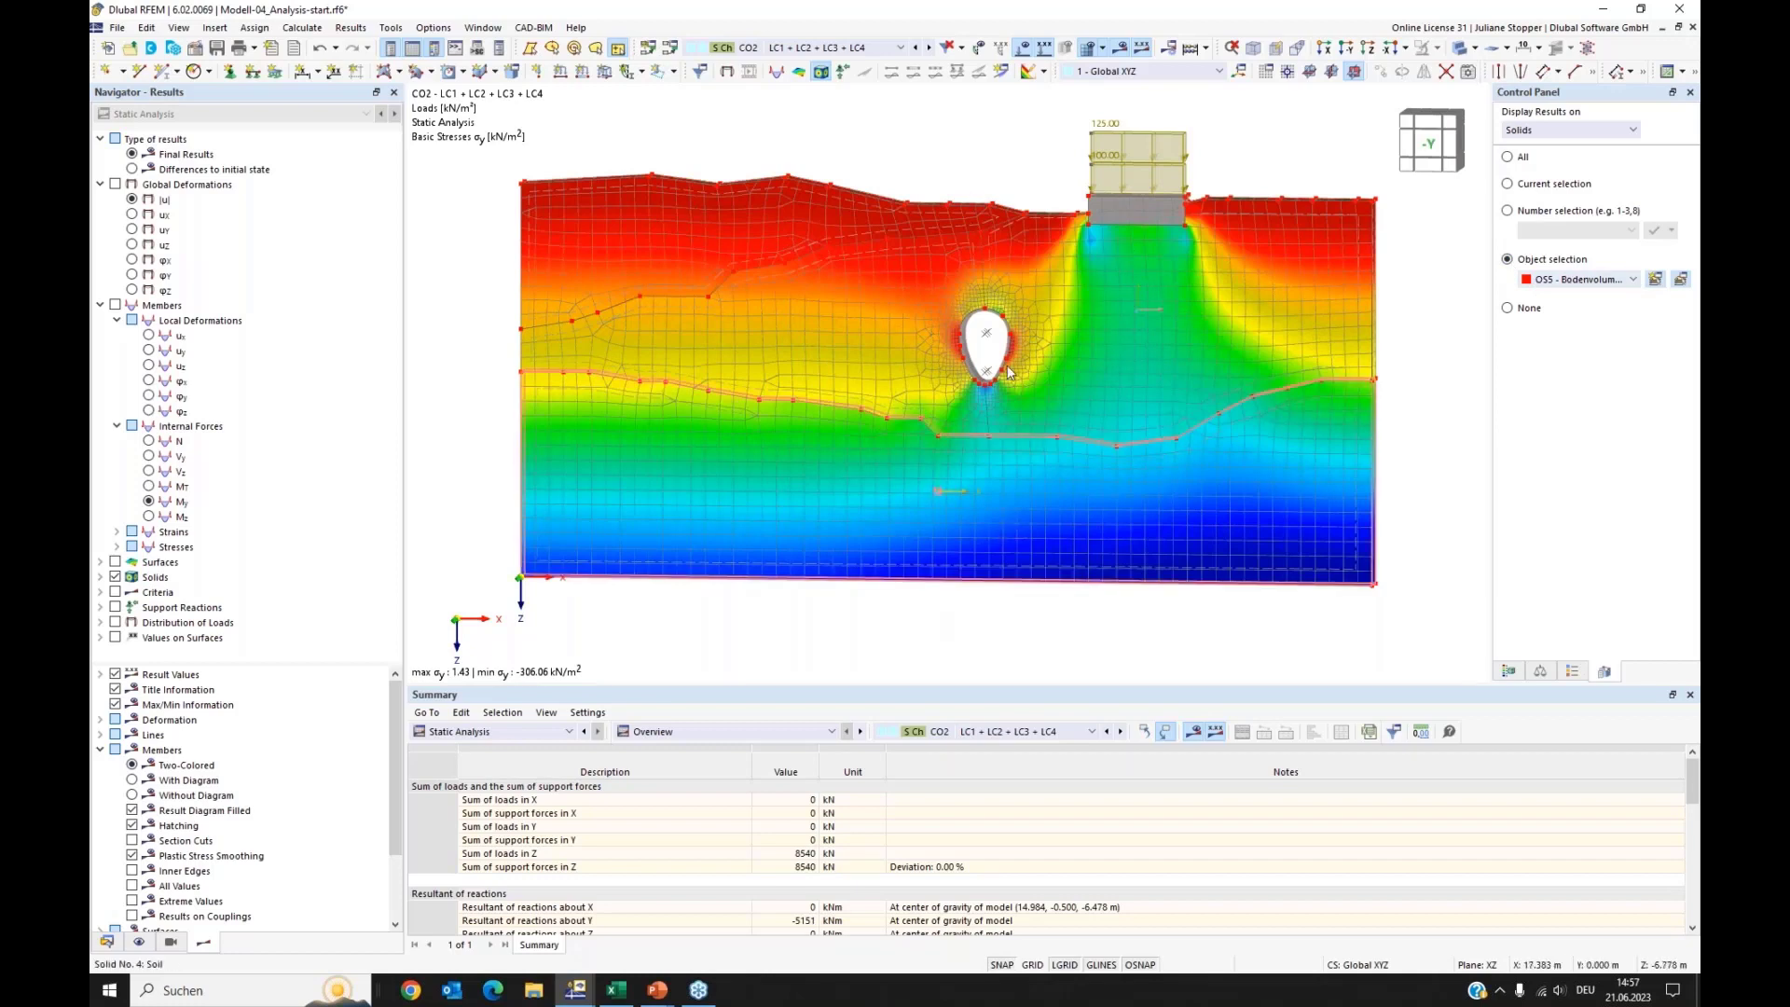
left_click(896, 47)
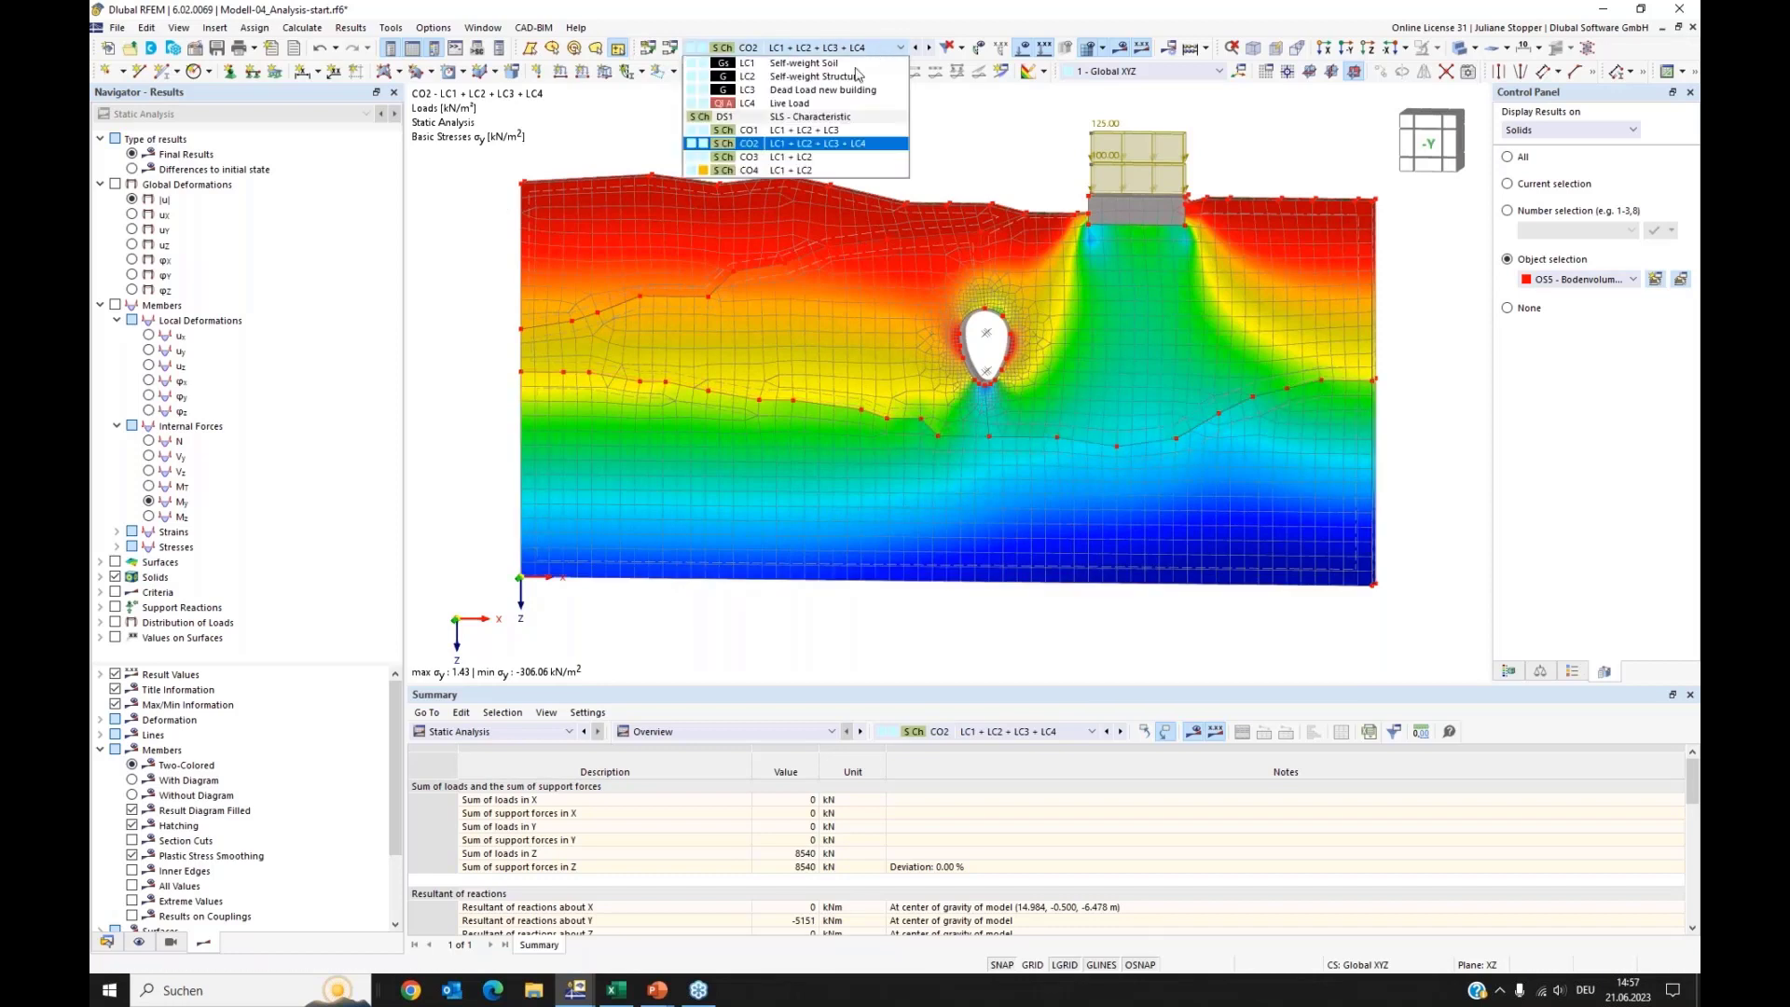
left_click(821, 157)
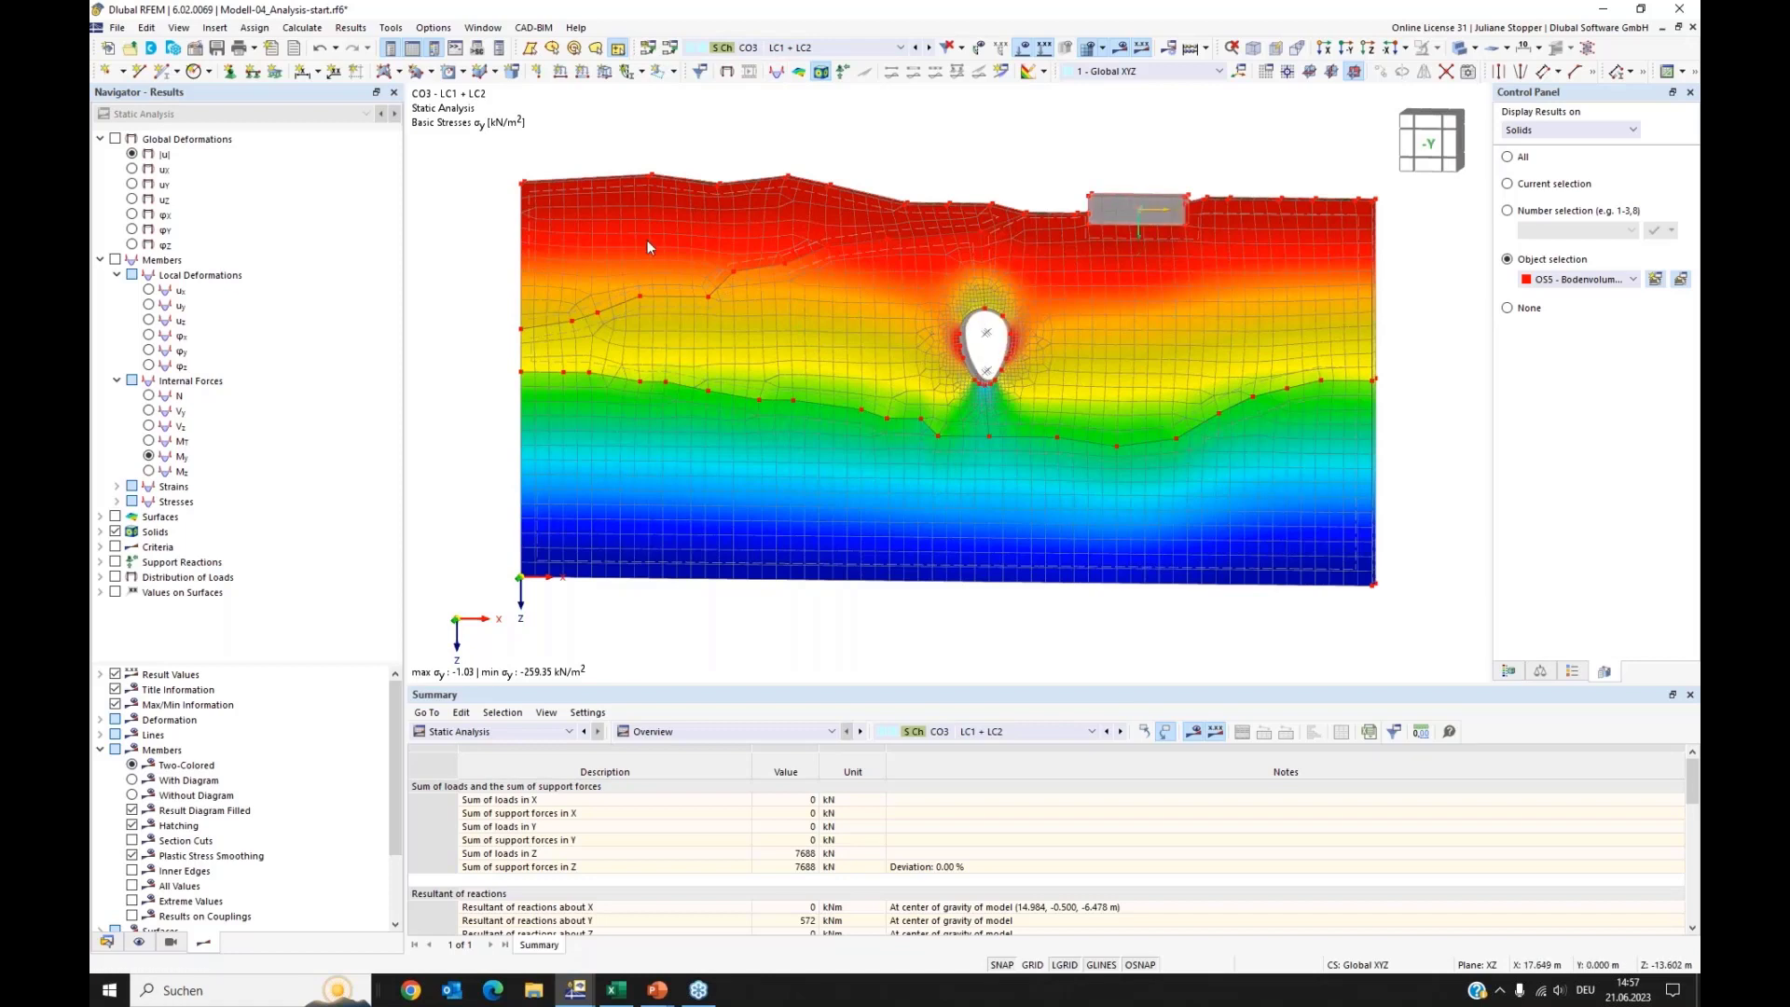
Step: Display the global deformations |u| of CO3 with the model as wireframe and the FE mesh hidden
left_click(115, 139)
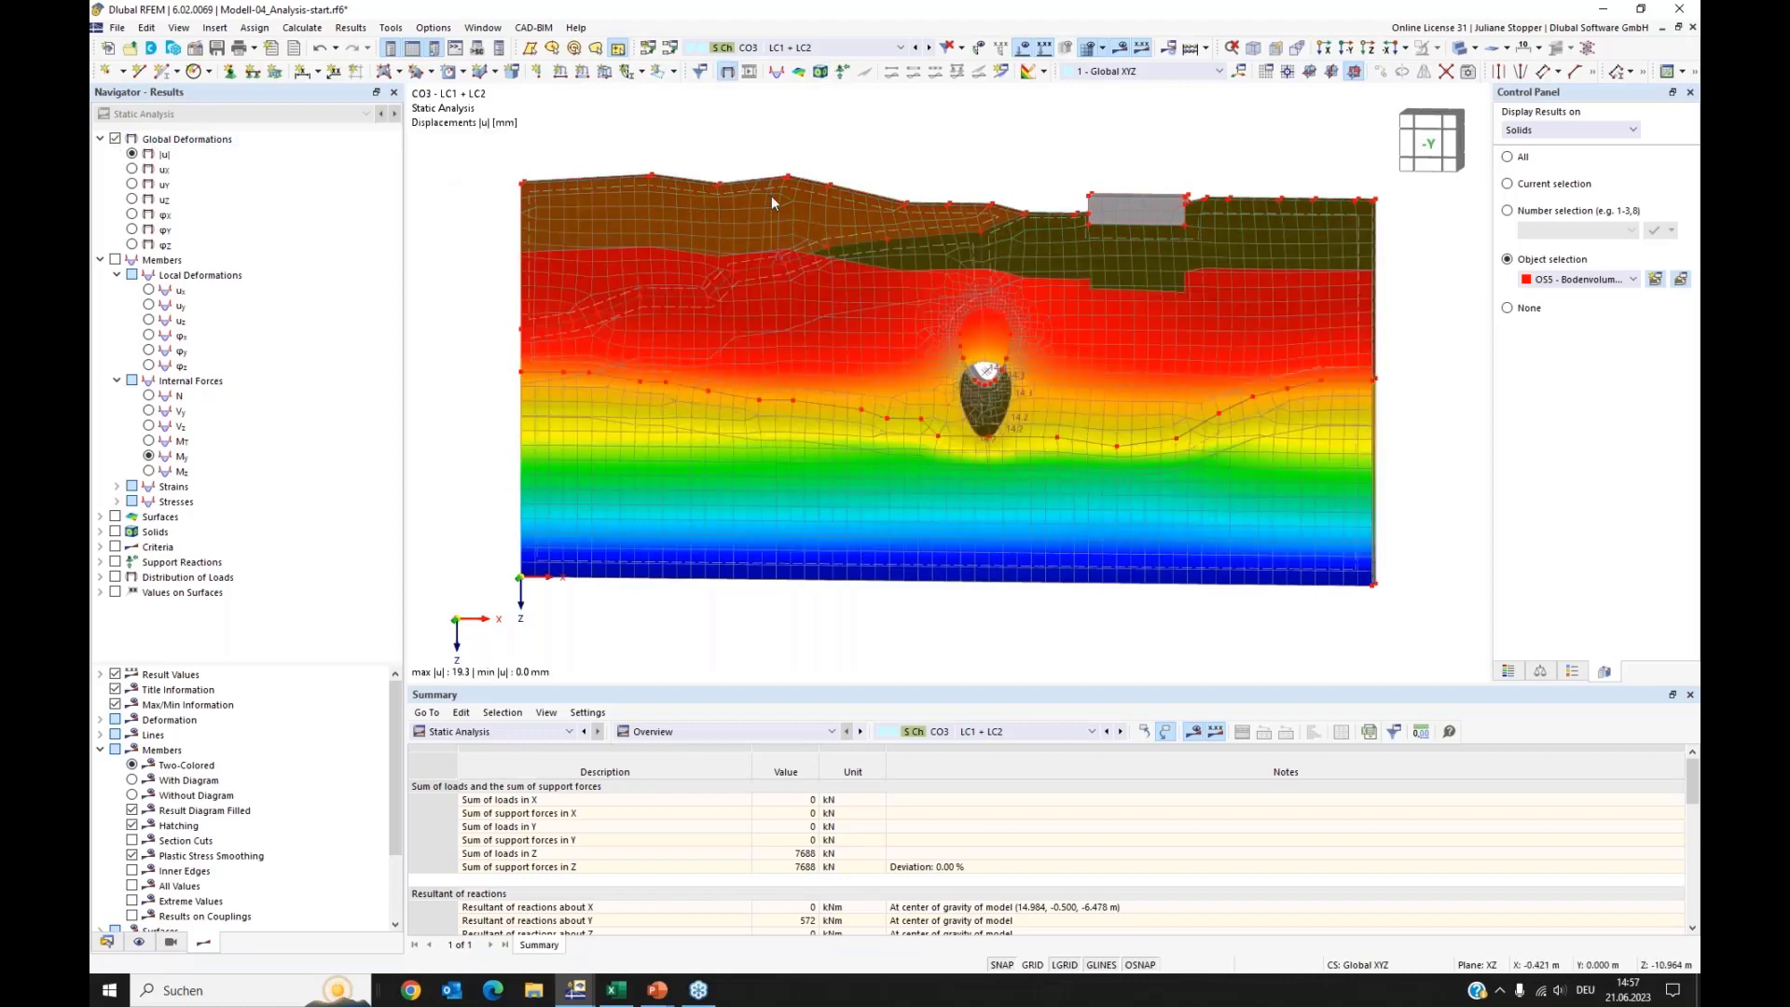
left_click(1461, 51)
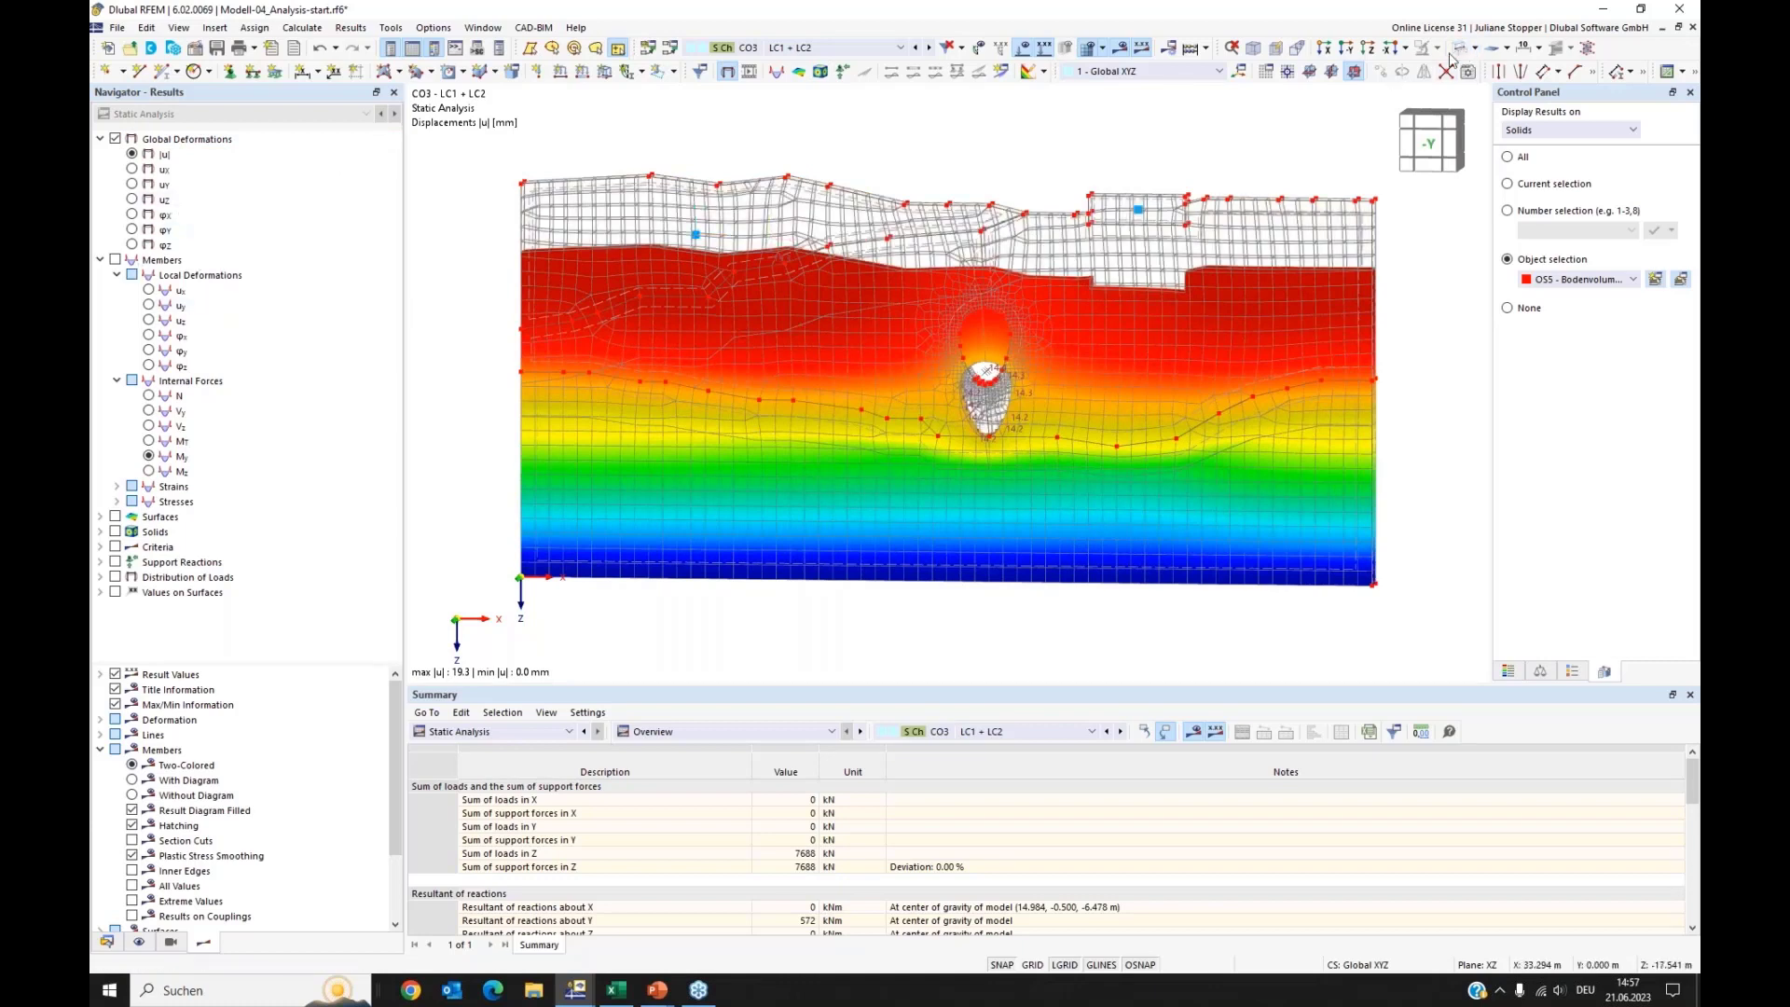
left_click(1087, 49)
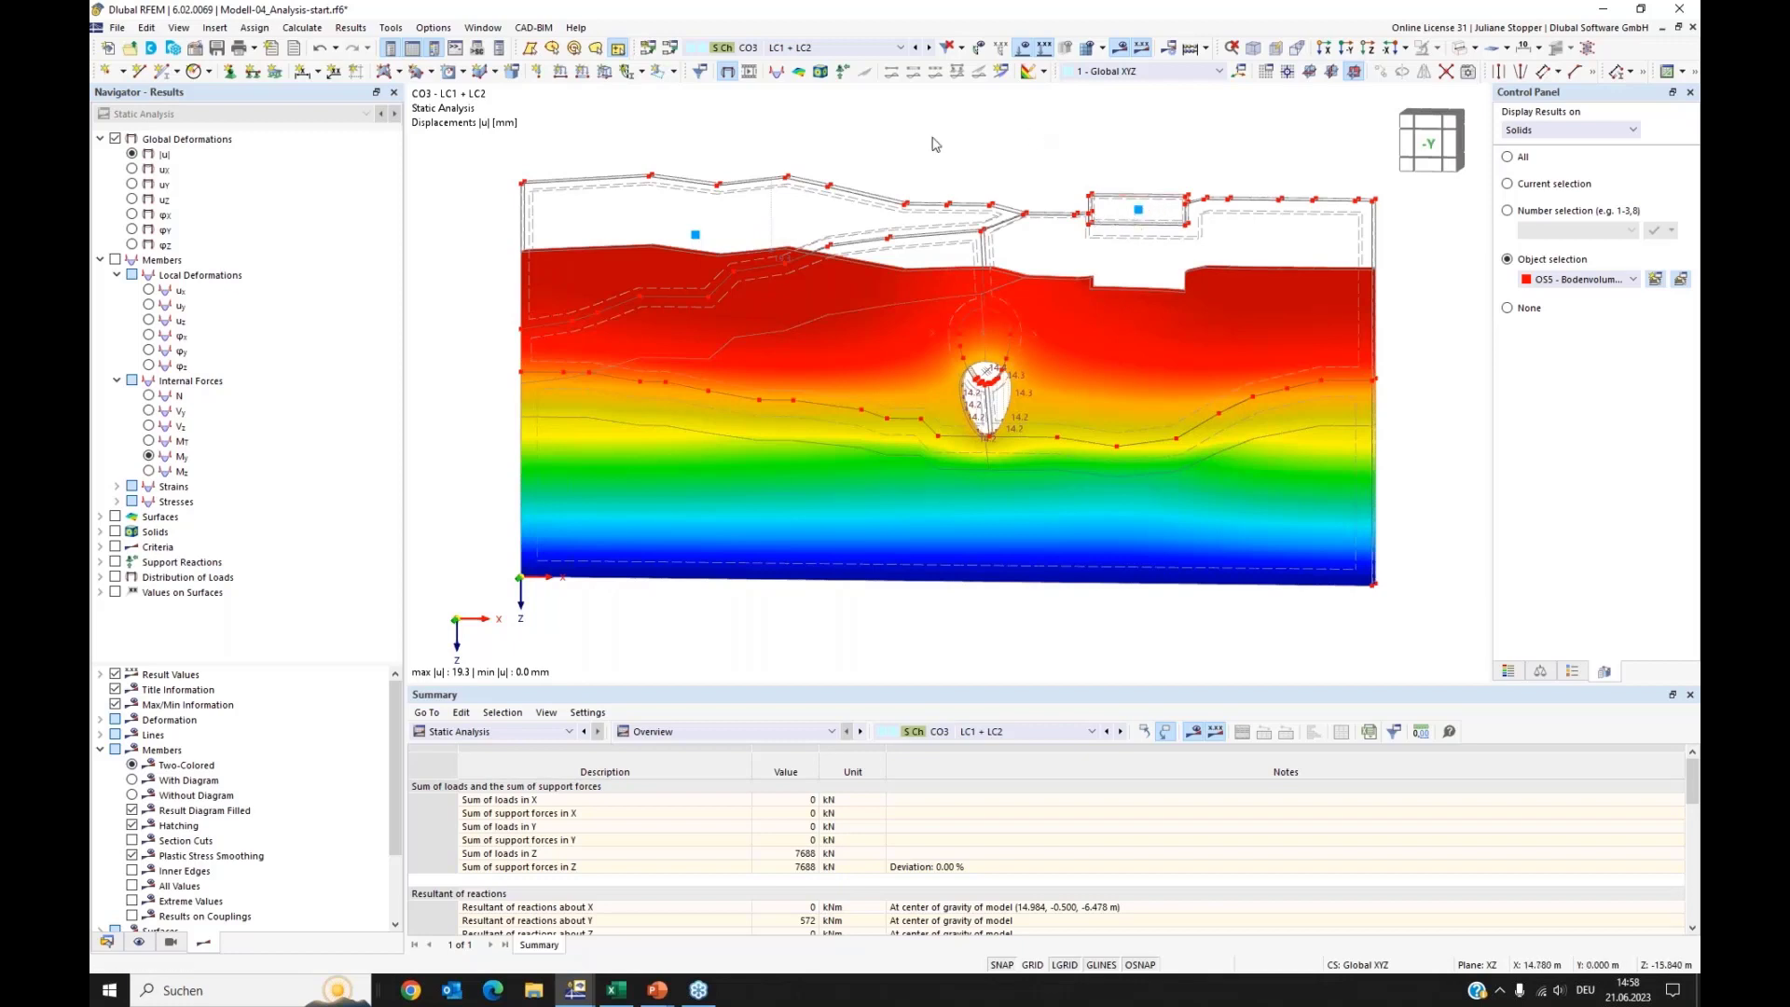
Step: Display the deformations of load combination CO4, and switch to the basic stresses σy of its solids
left_click(842, 48)
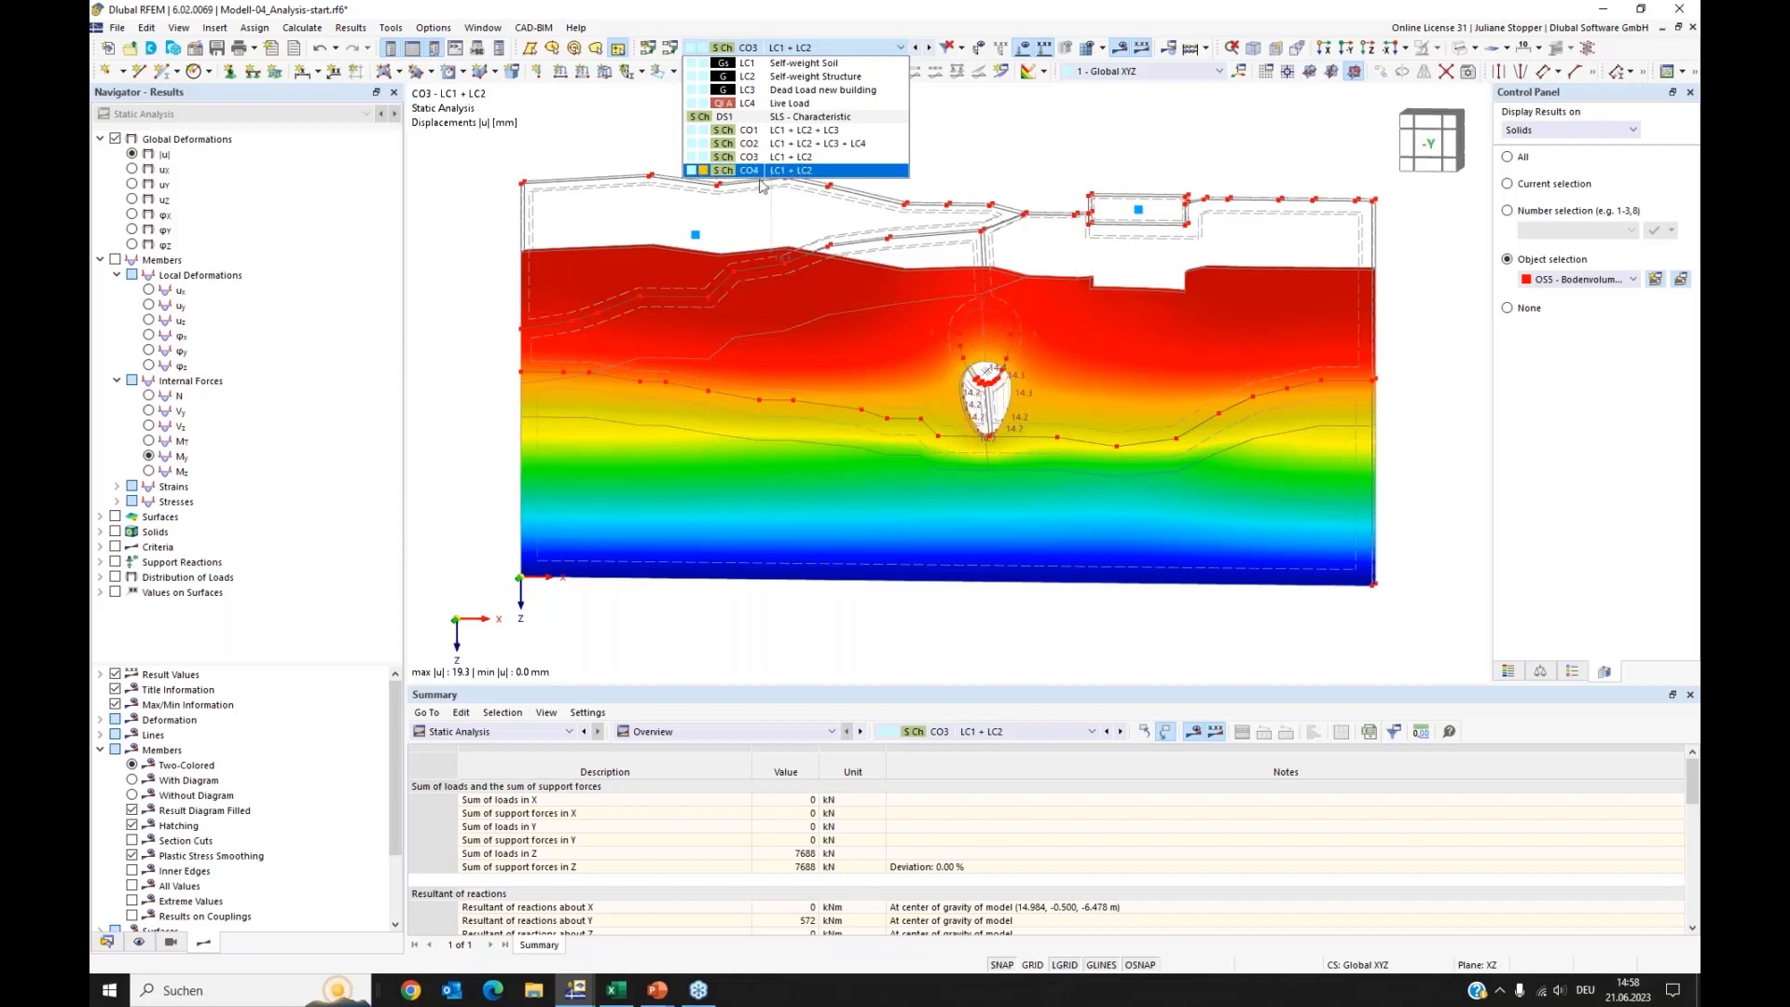
left_click(799, 171)
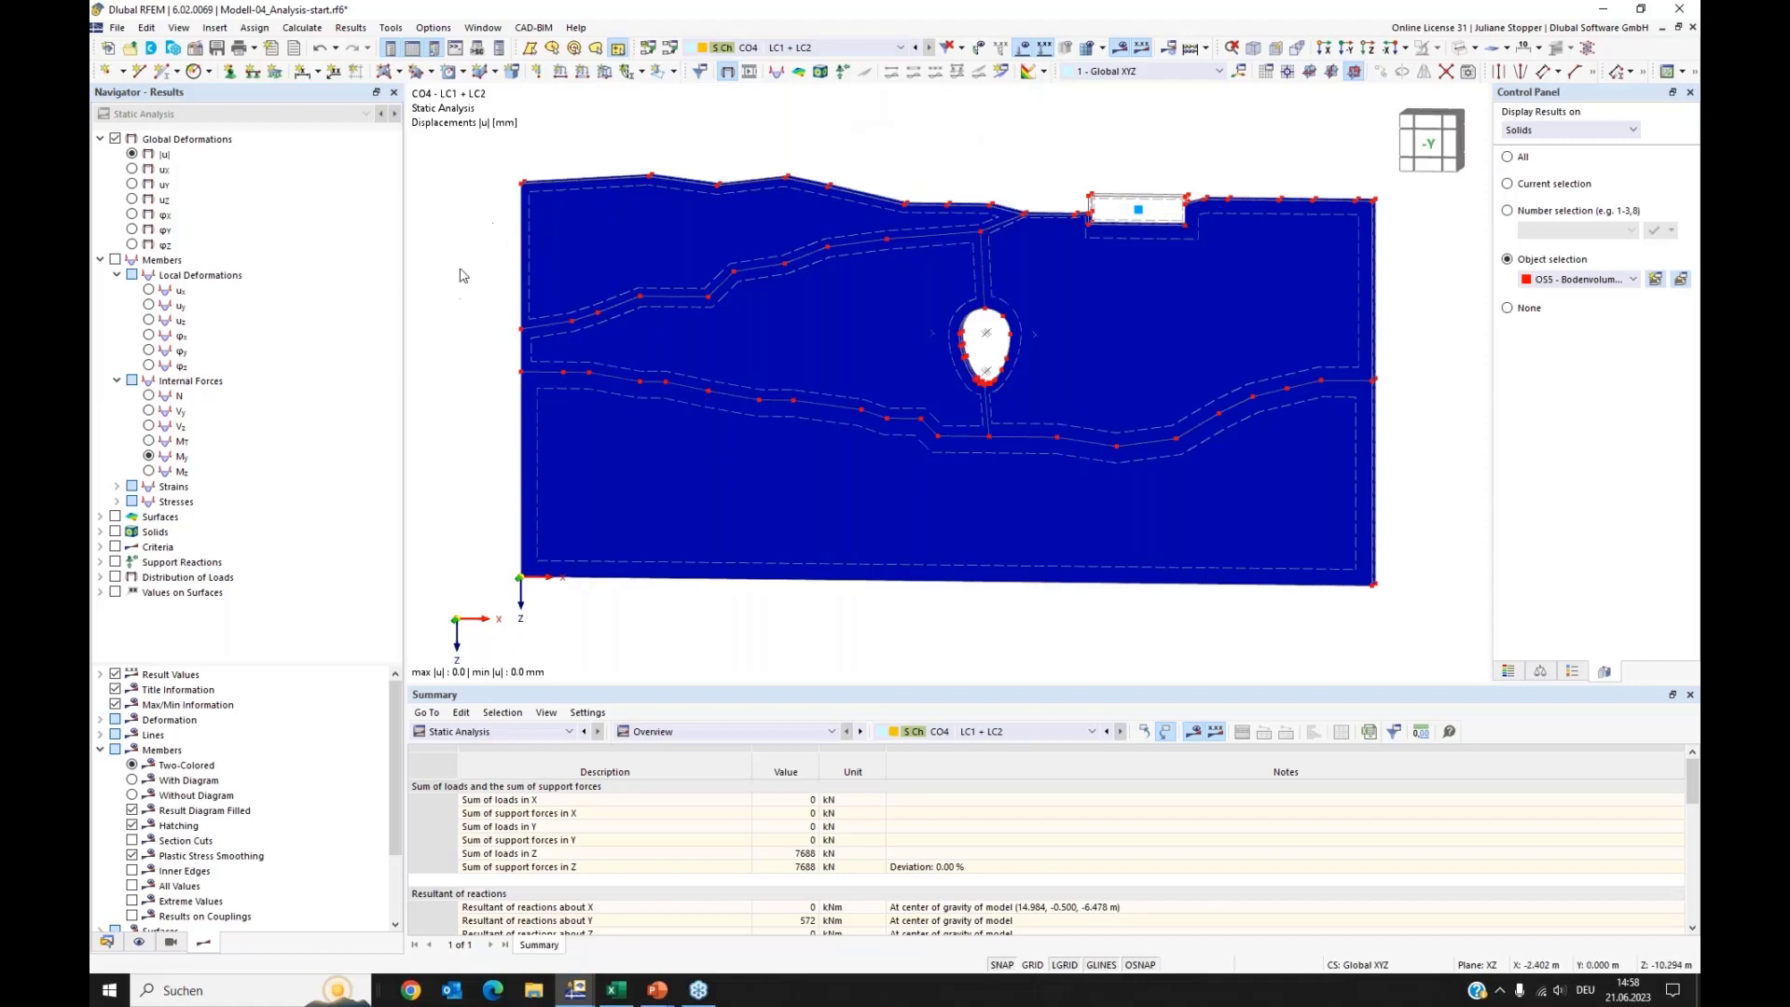
left_click(99, 531)
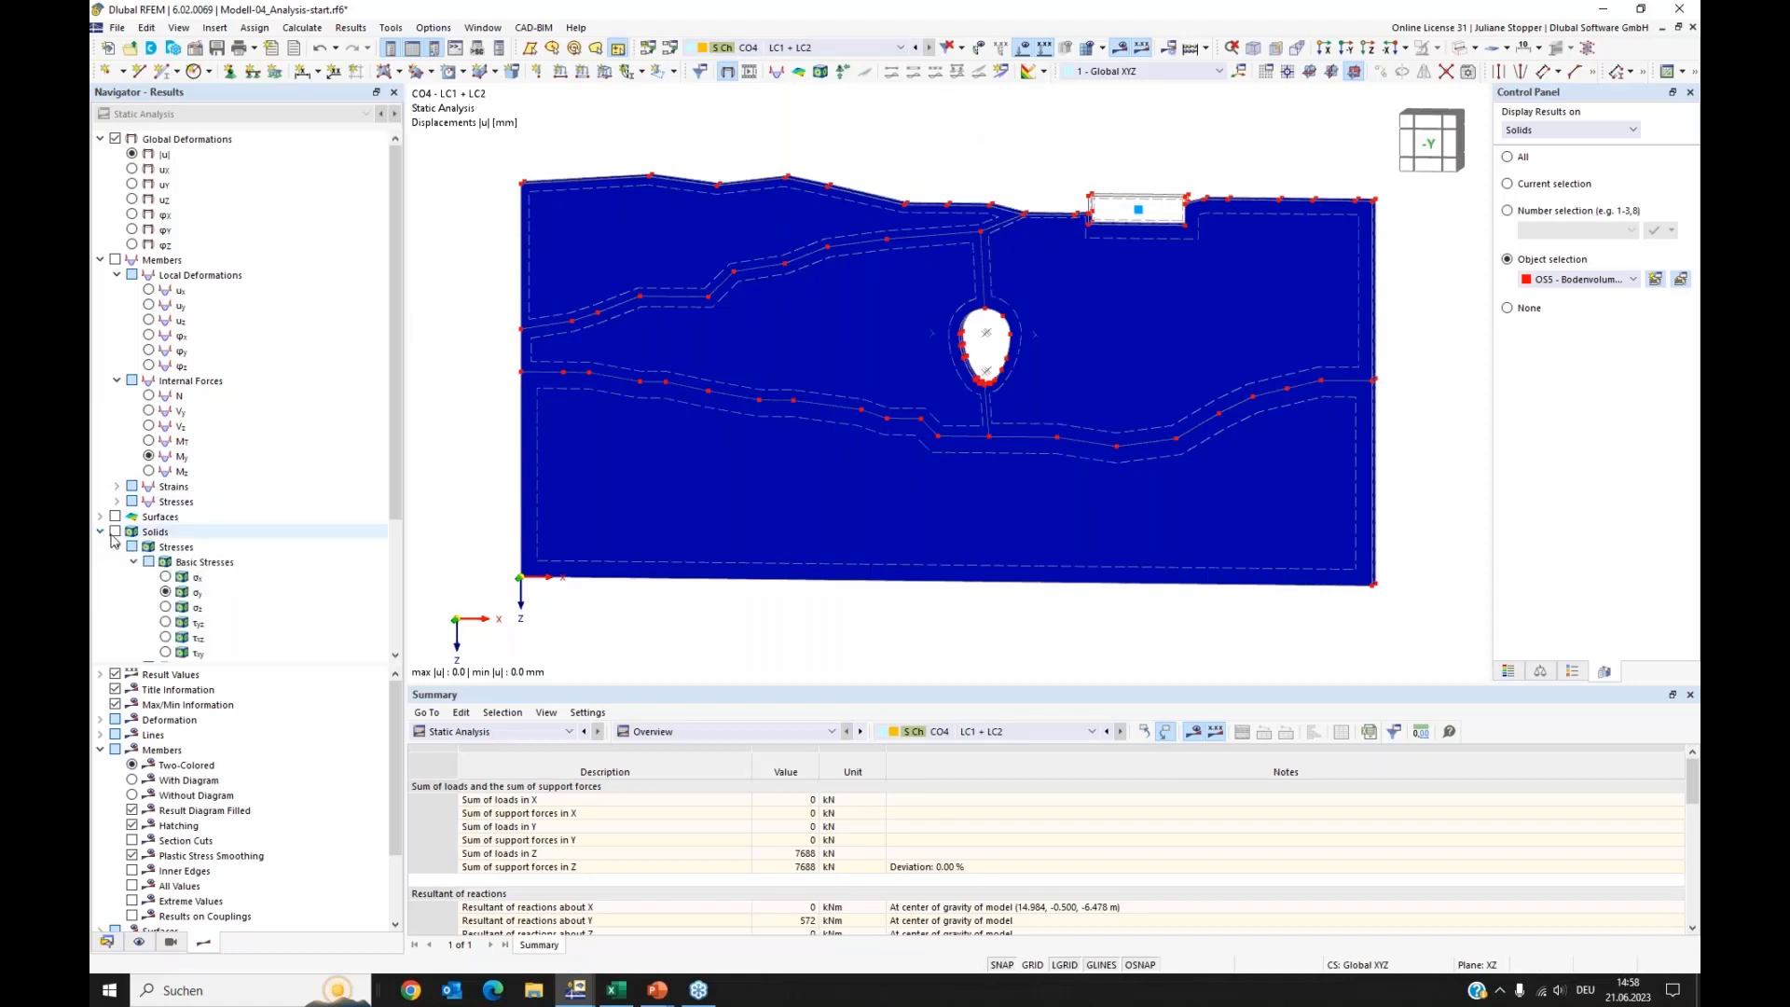
left_click(115, 531)
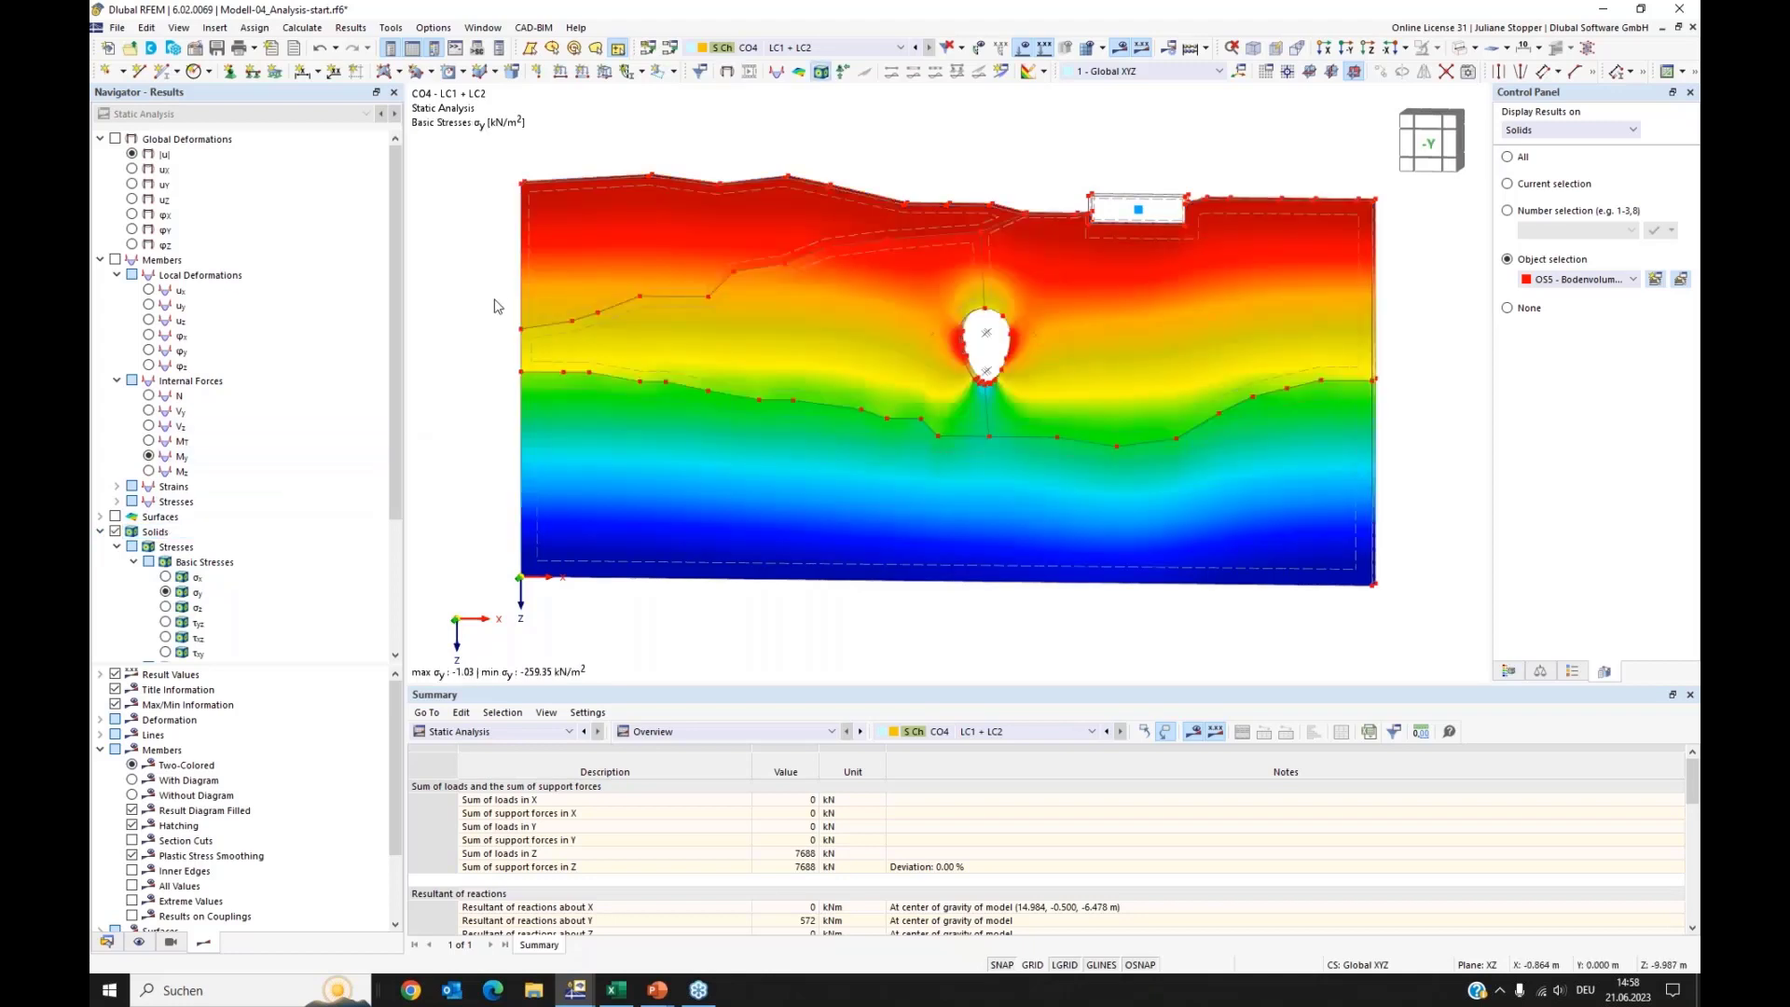
left_click(832, 49)
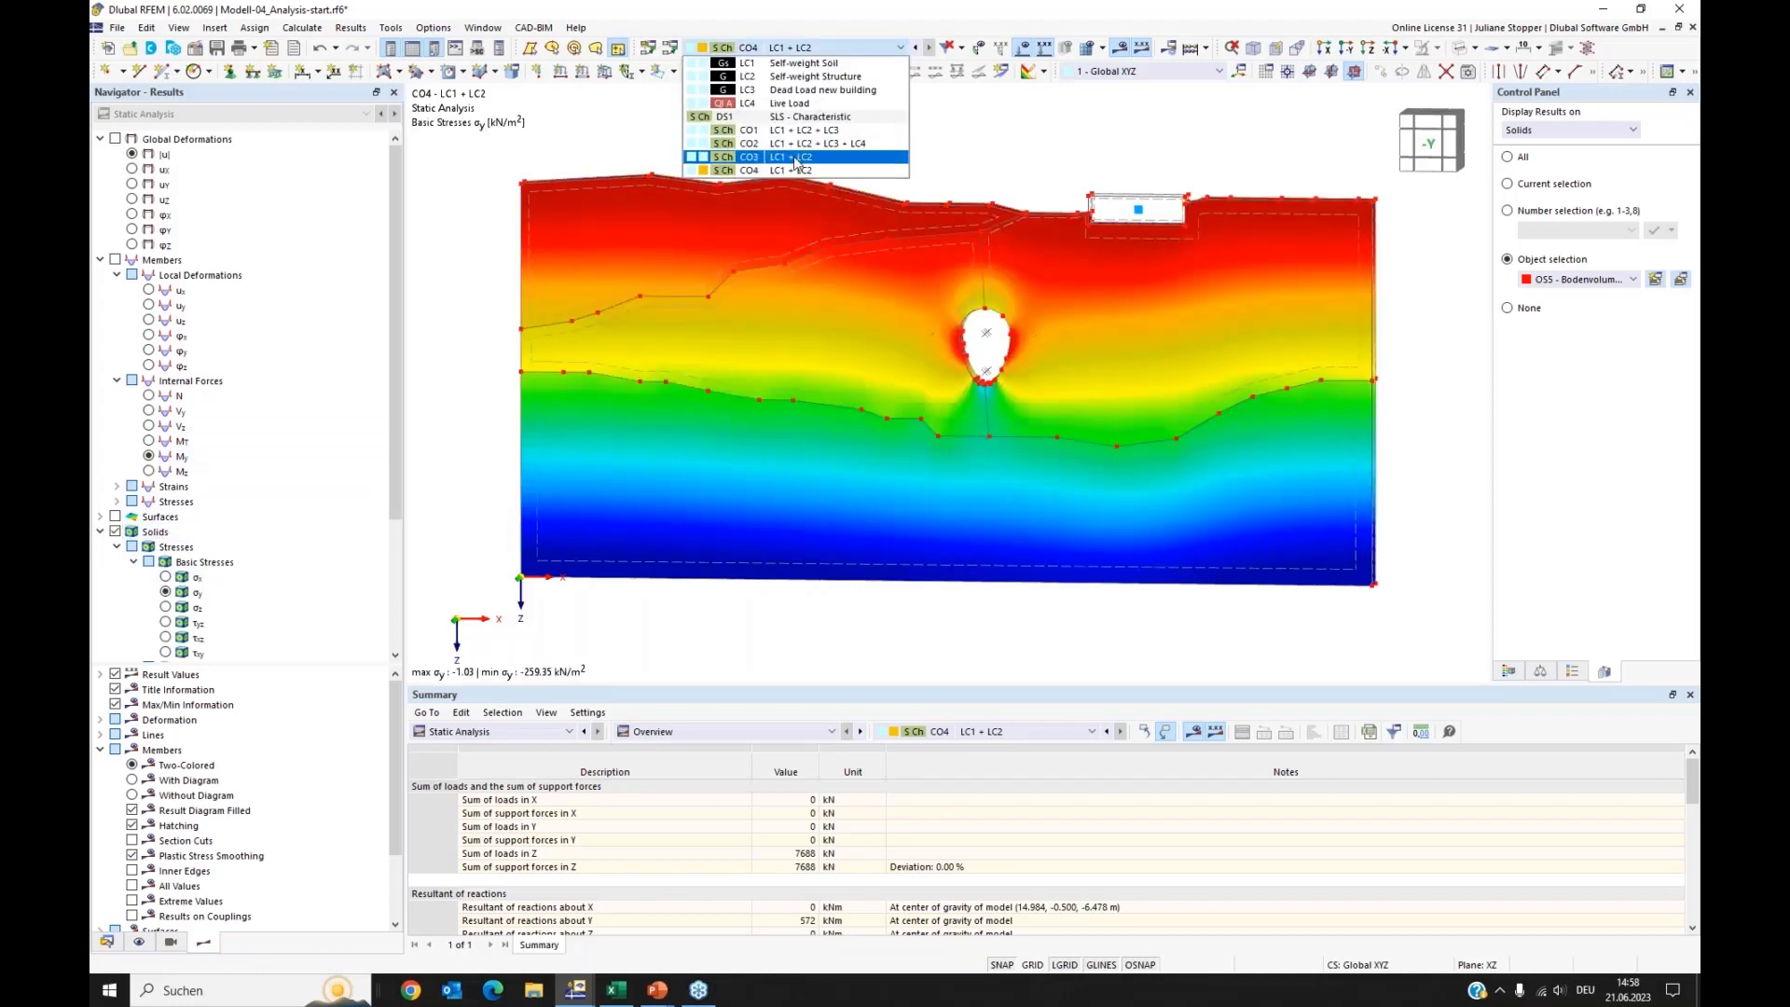
left_click(799, 168)
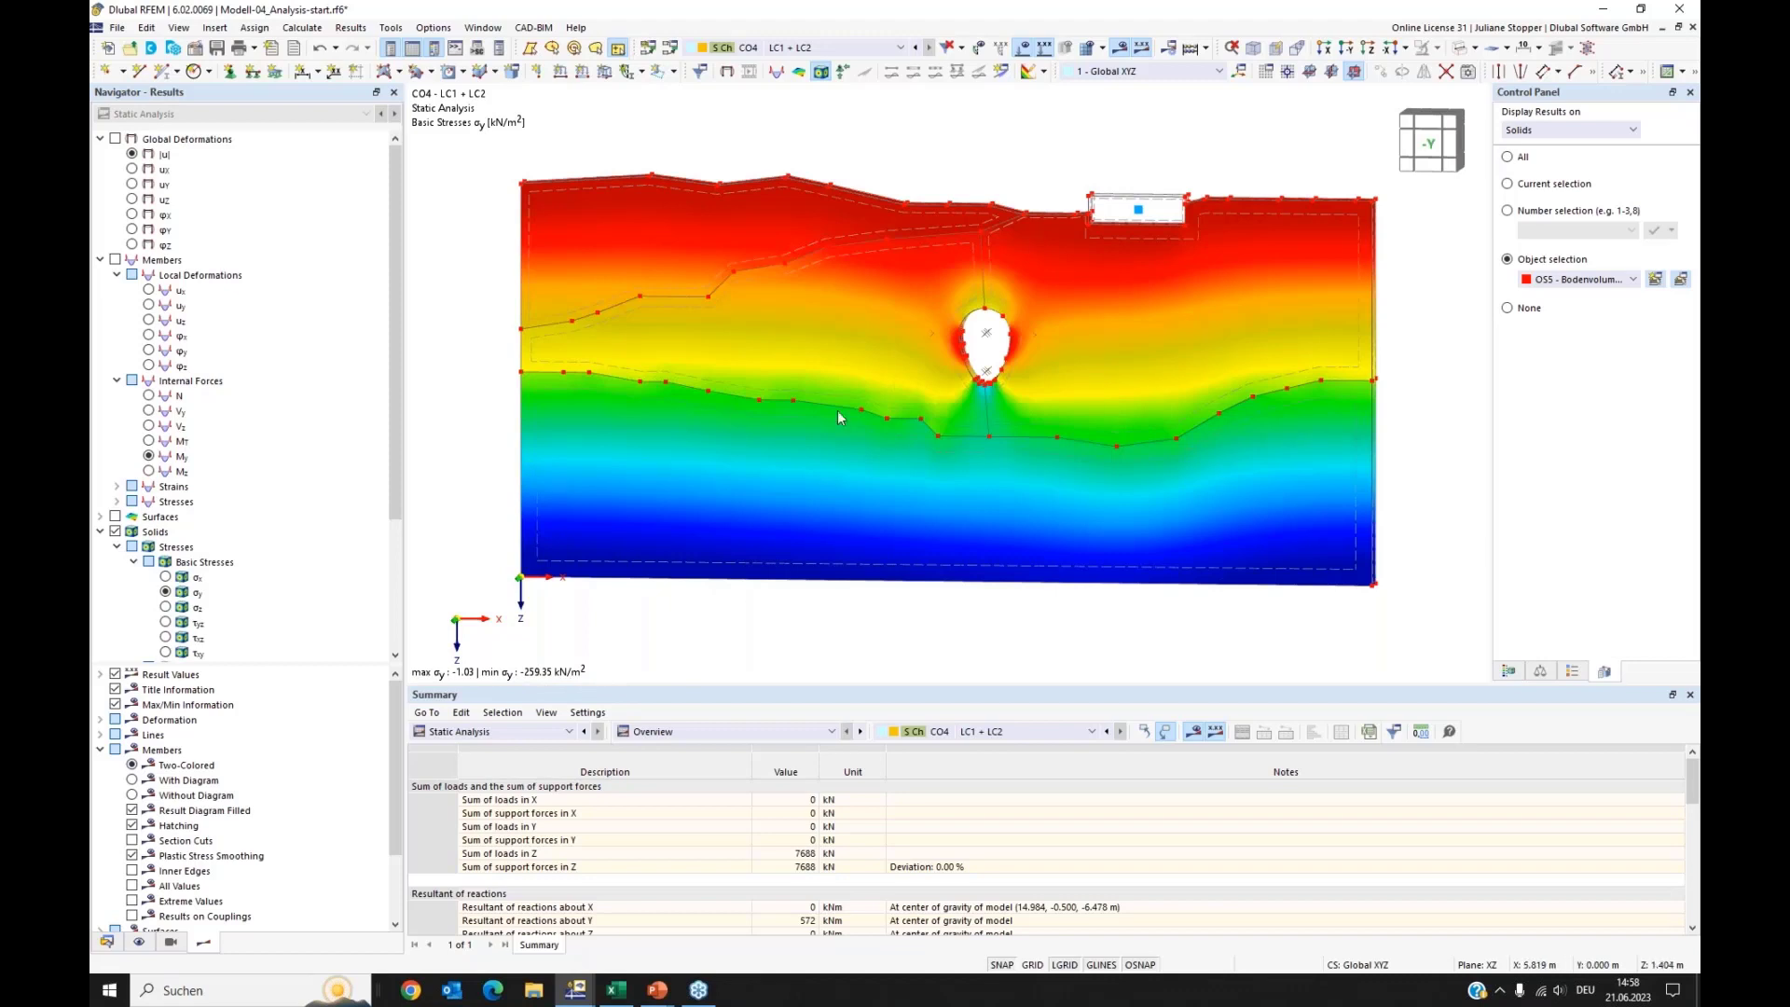
left_click(827, 48)
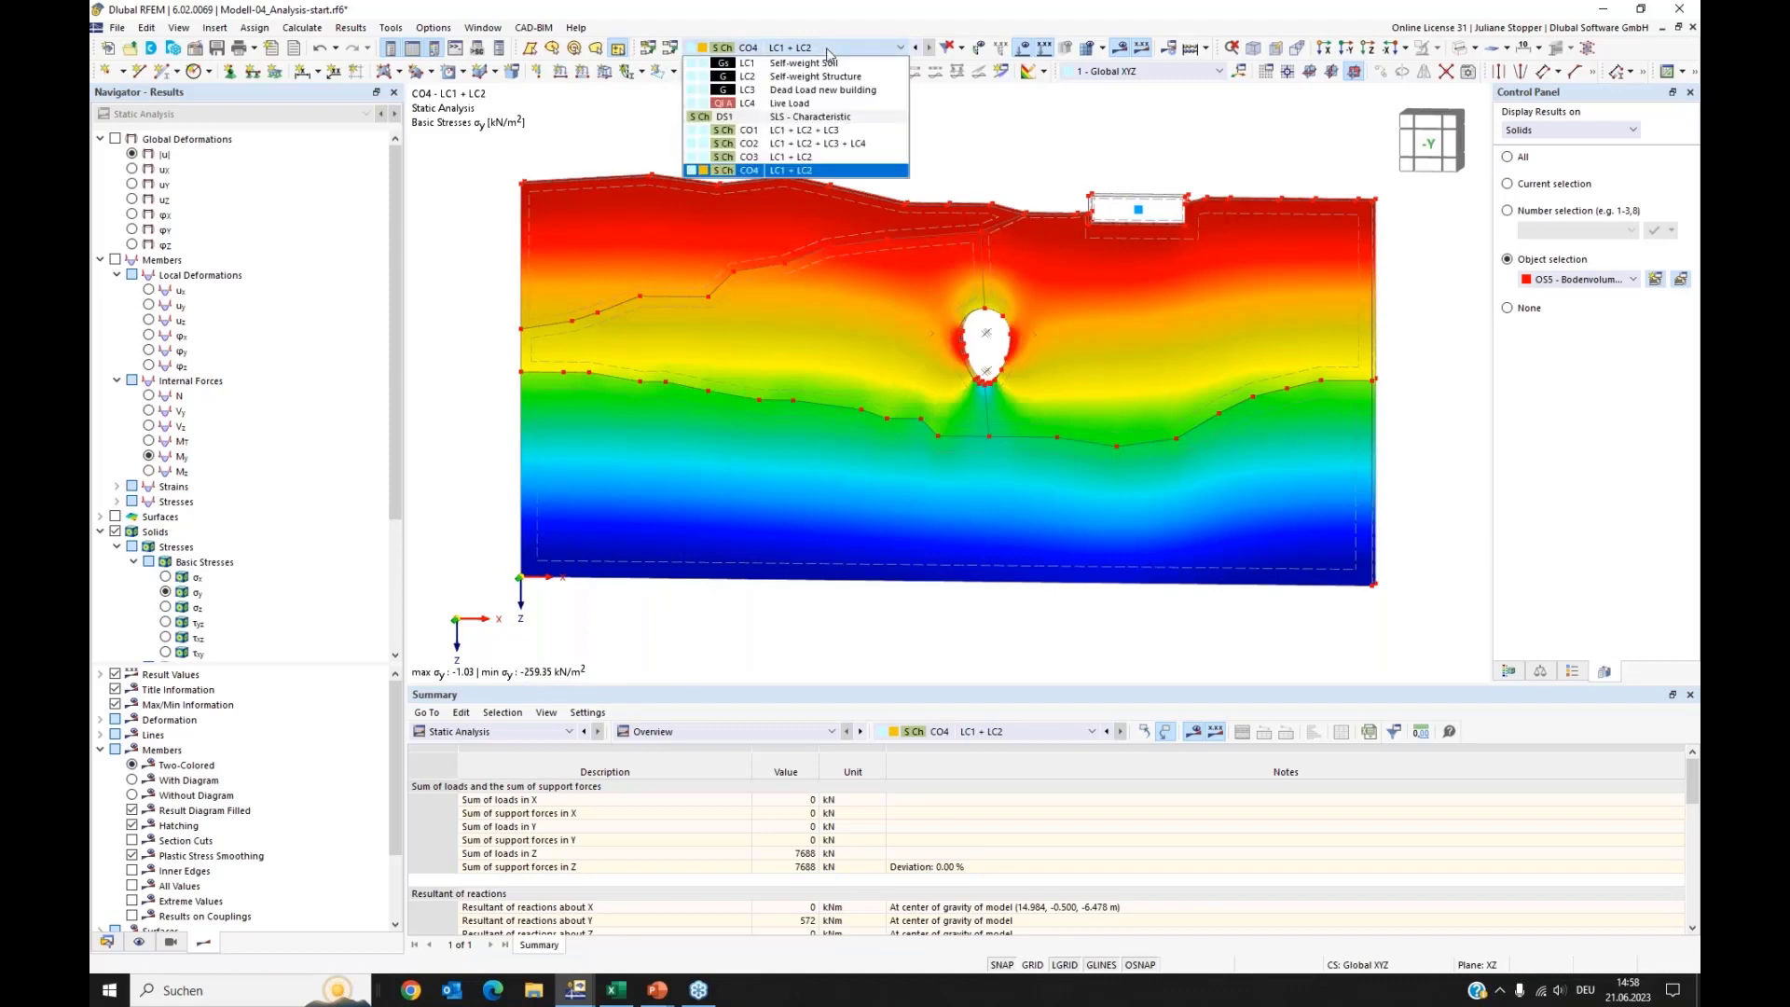
left_click(998, 131)
Step: Add the current graphic of the CO4 basic stresses σy to the printout report with the default picture settings
left_click(117, 27)
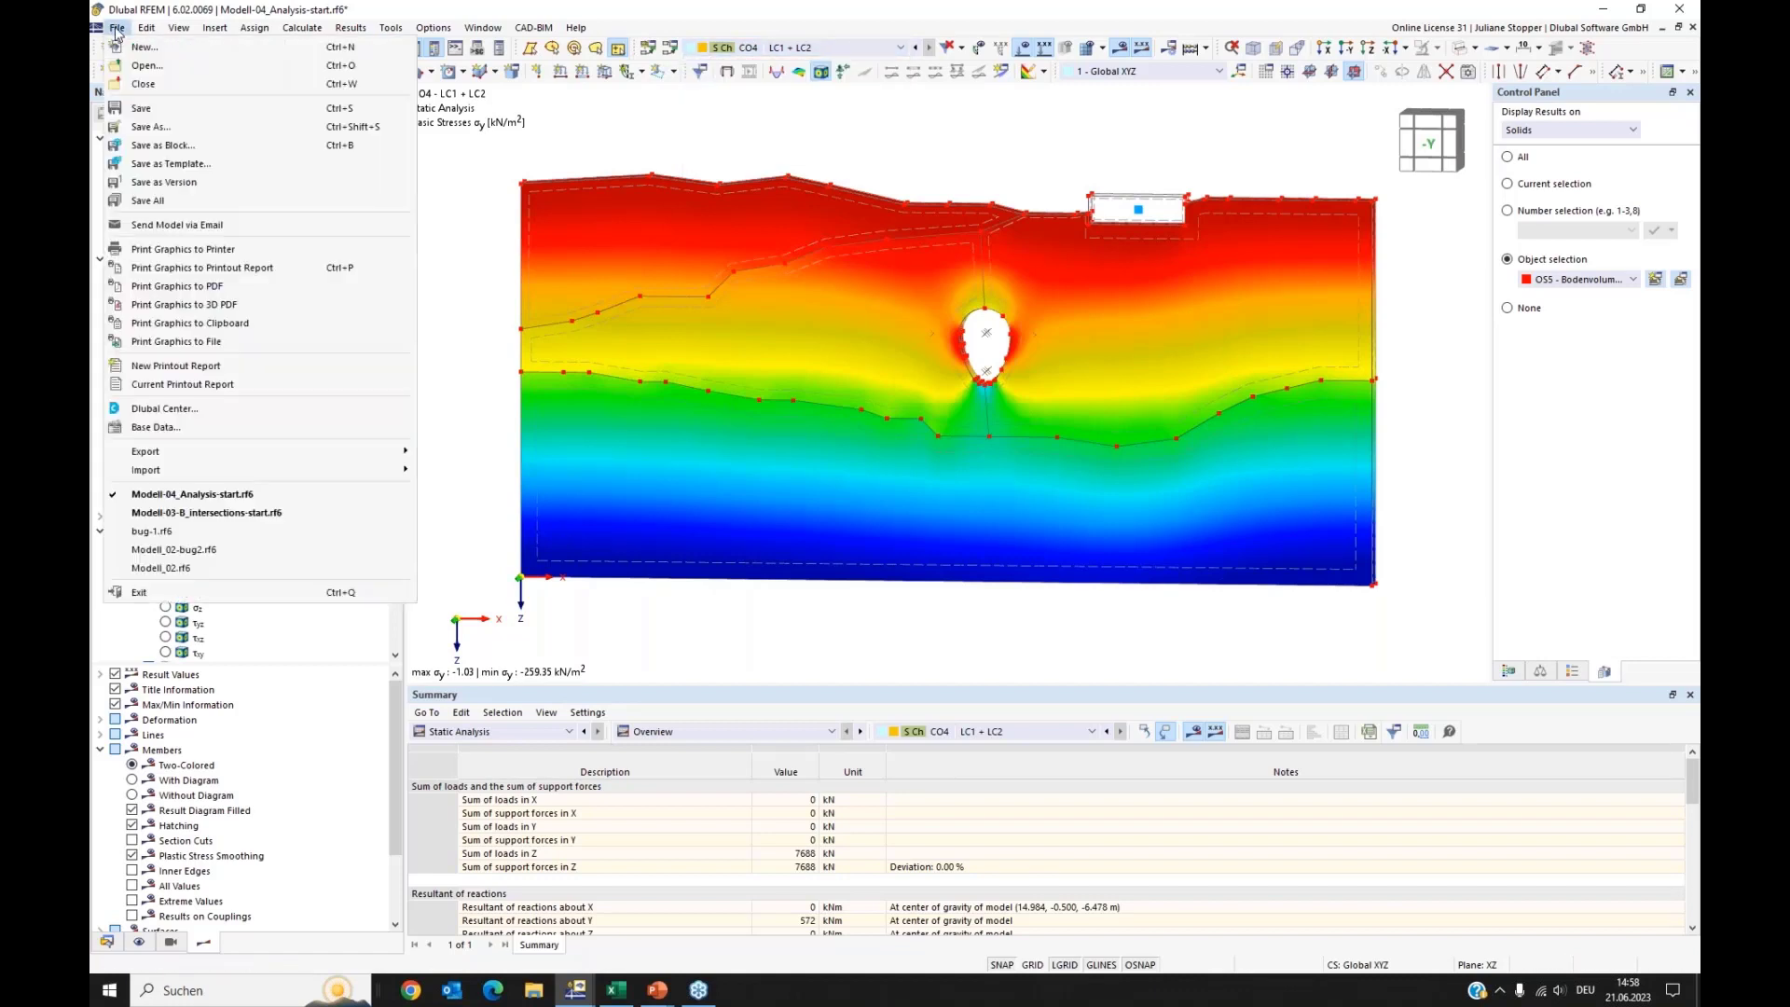
left_click(167, 271)
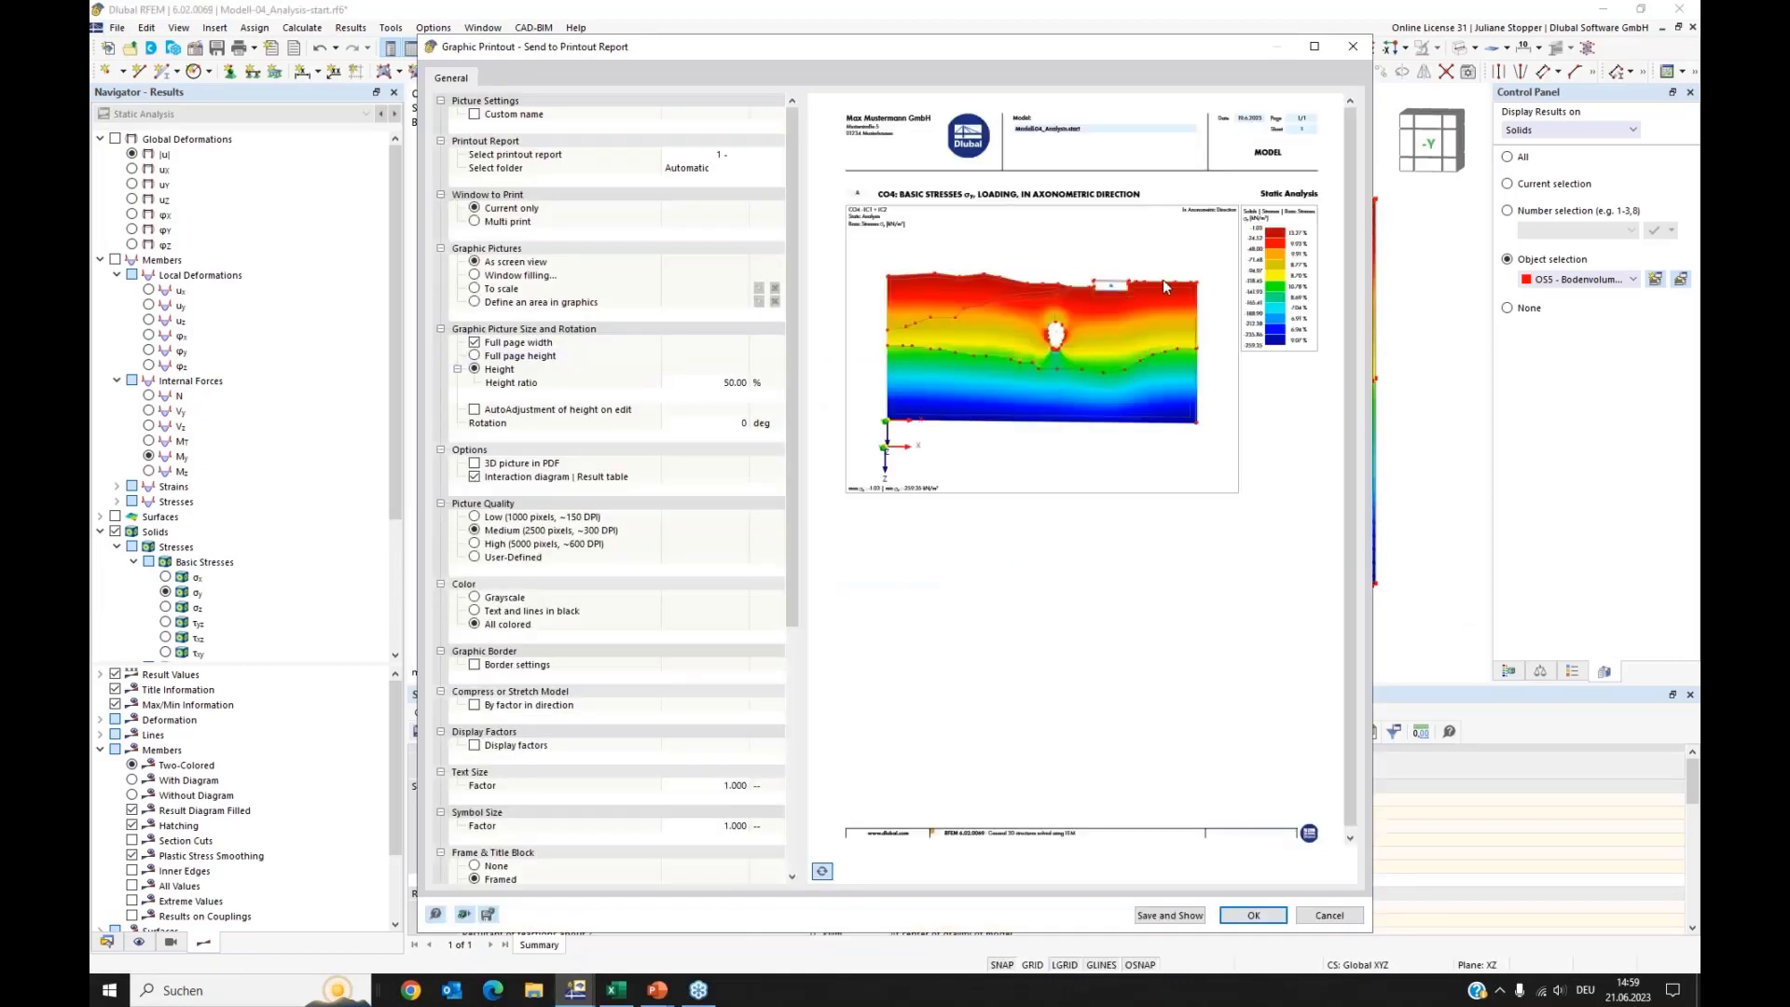
left_click(1256, 916)
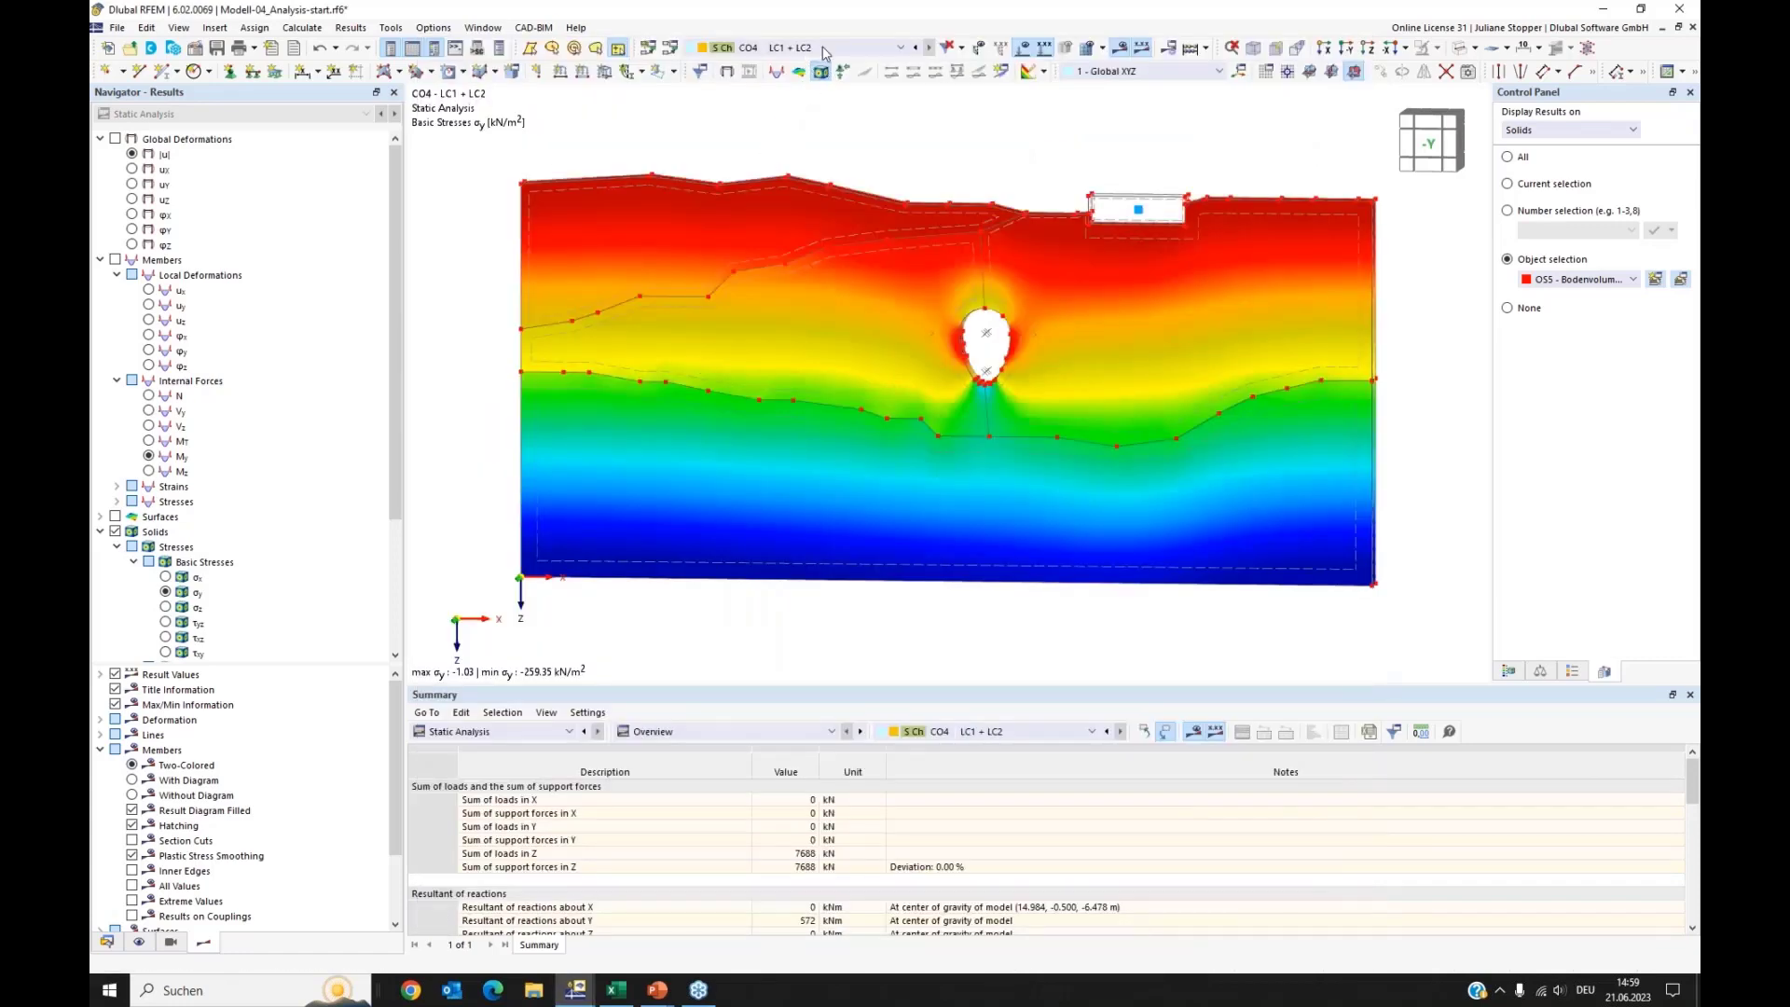
Step: Display the global deformations |u| of load combination CO2 together with their colour scale
left_click(813, 48)
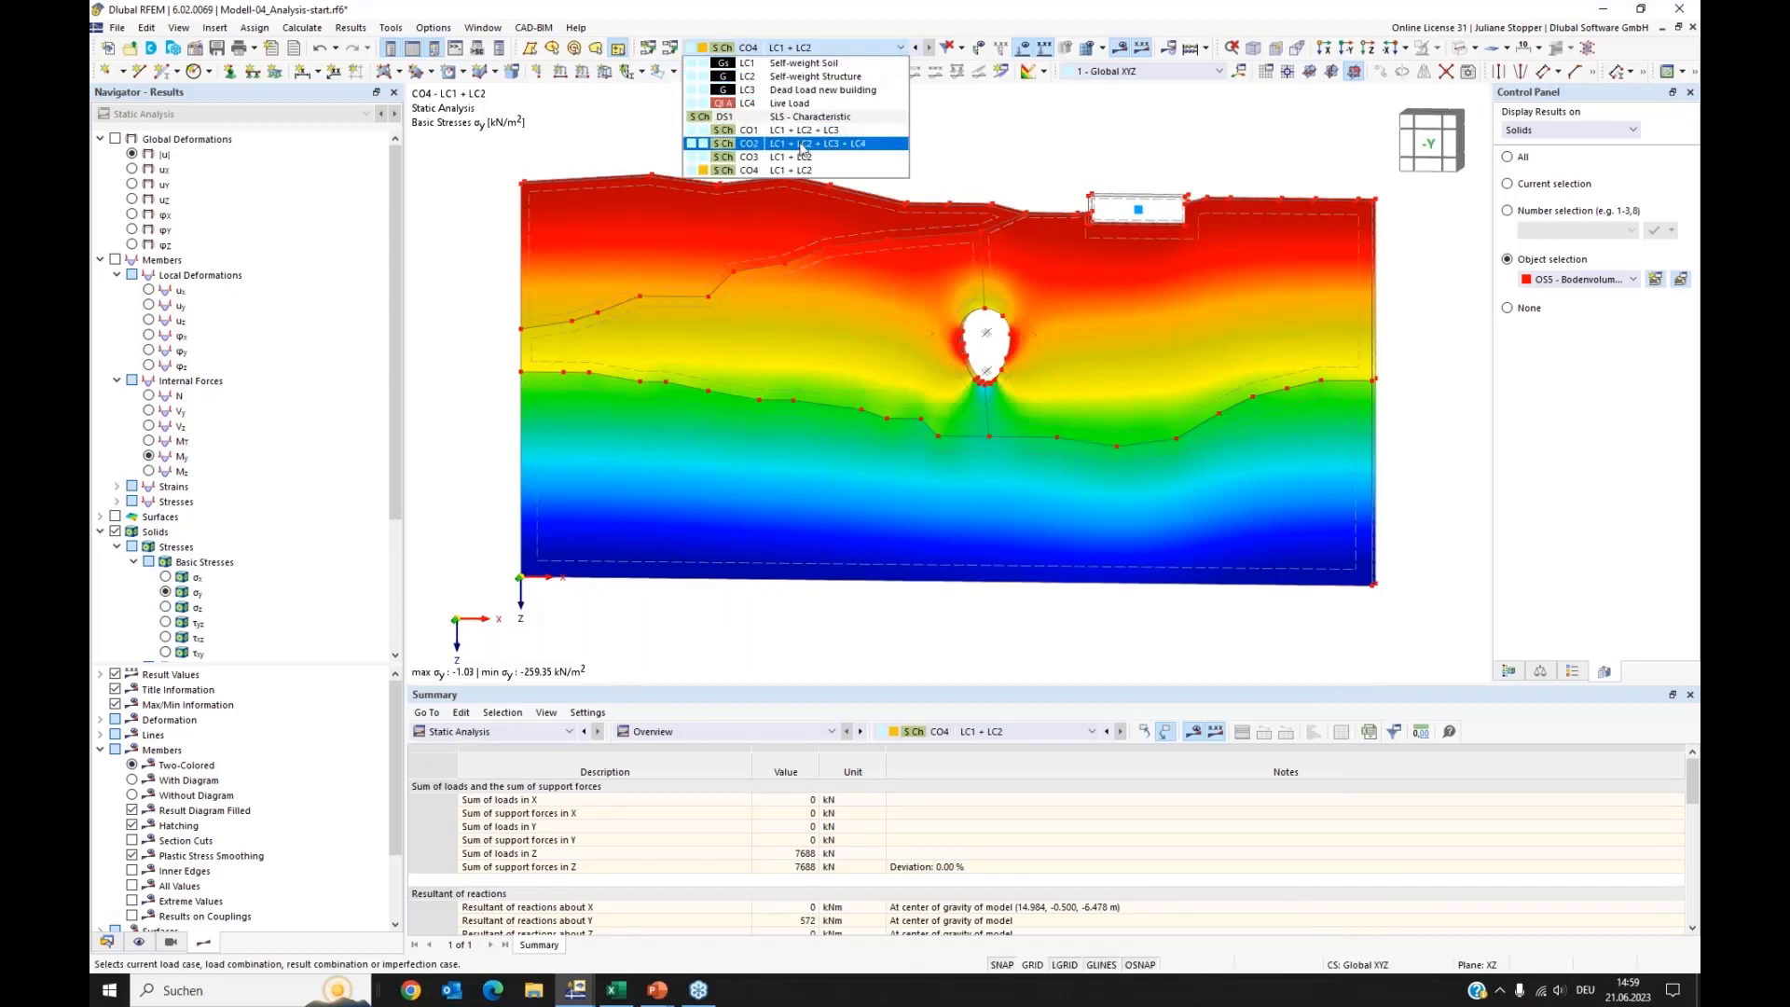
left_click(871, 147)
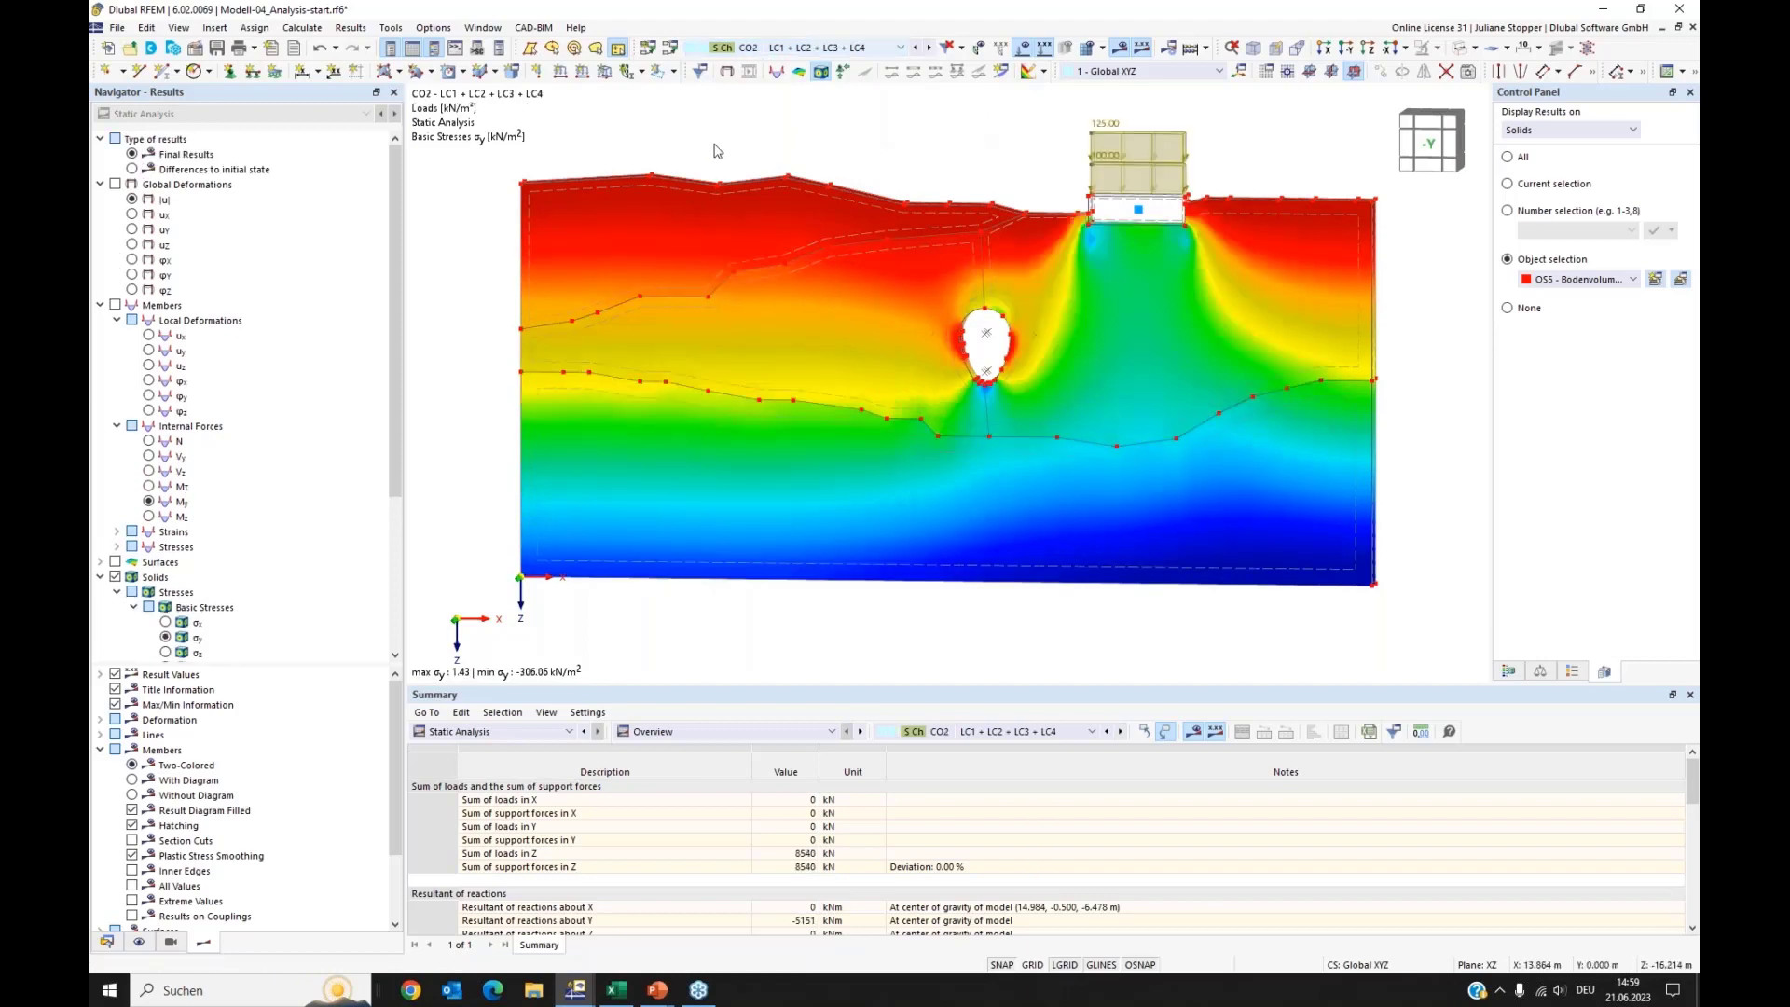
left_click(114, 184)
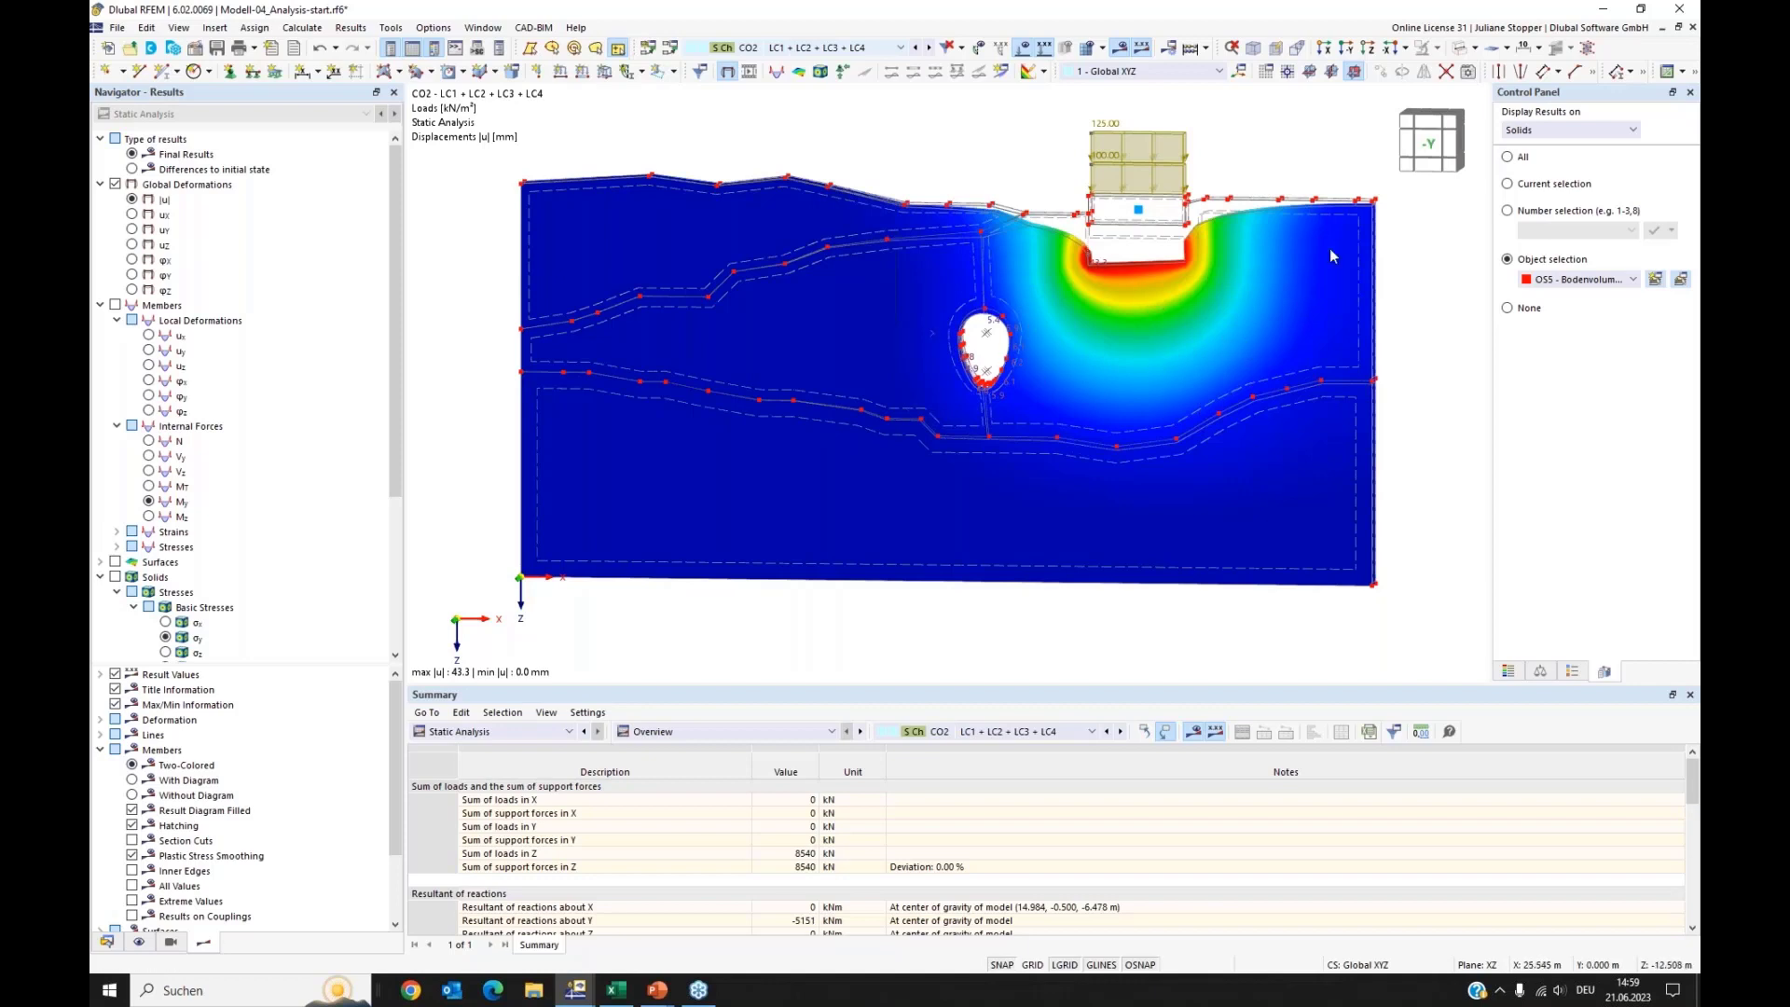
left_click(1509, 671)
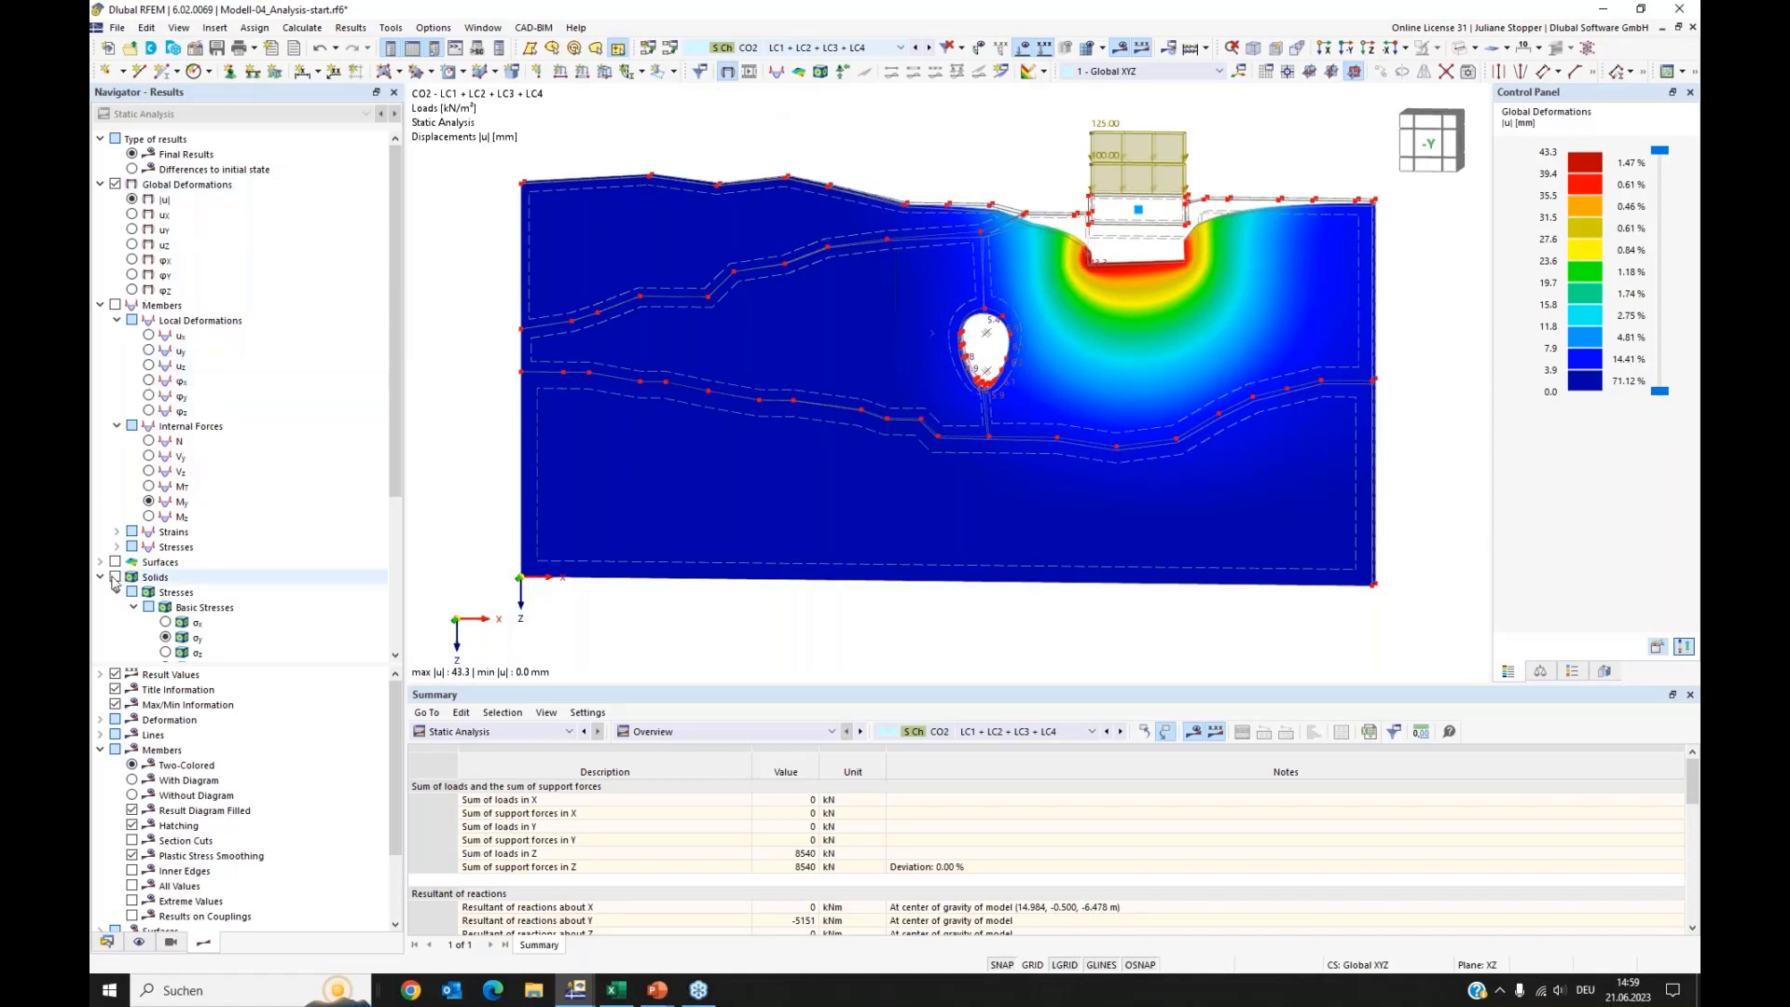
Step: Collapse the member and global deformation results and show the basic stresses σy of the solids for CO2
left_click(100, 305)
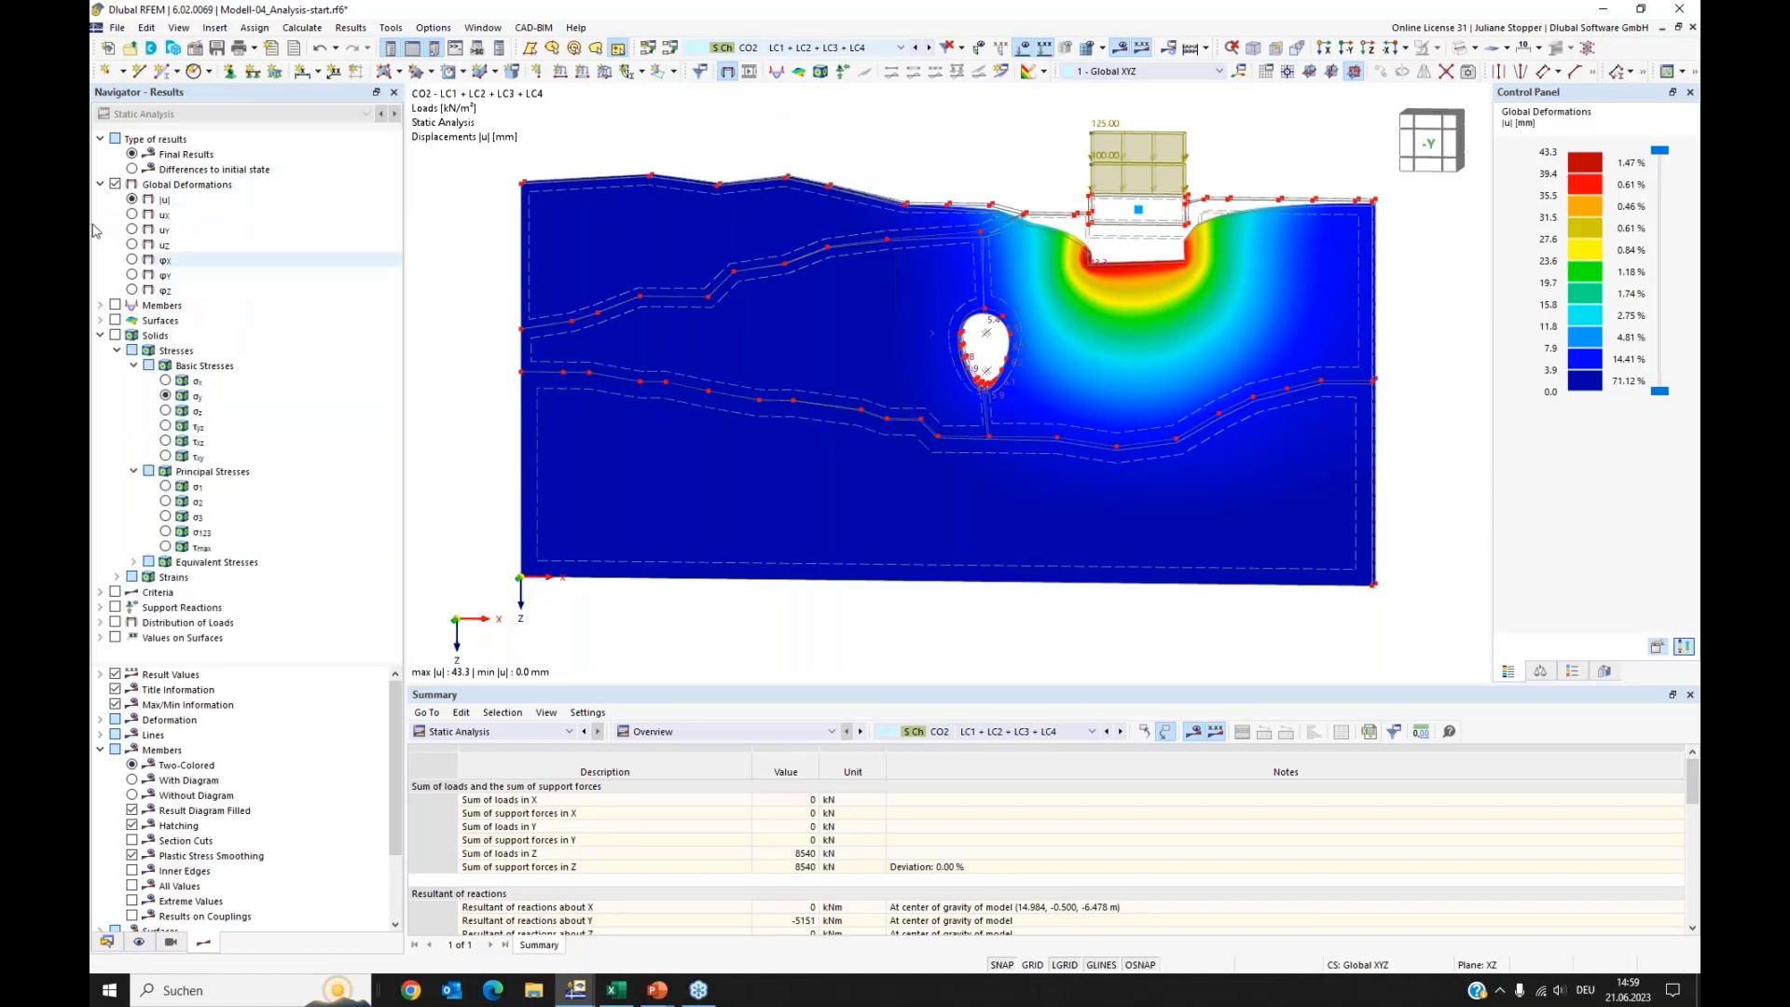
left_click(100, 184)
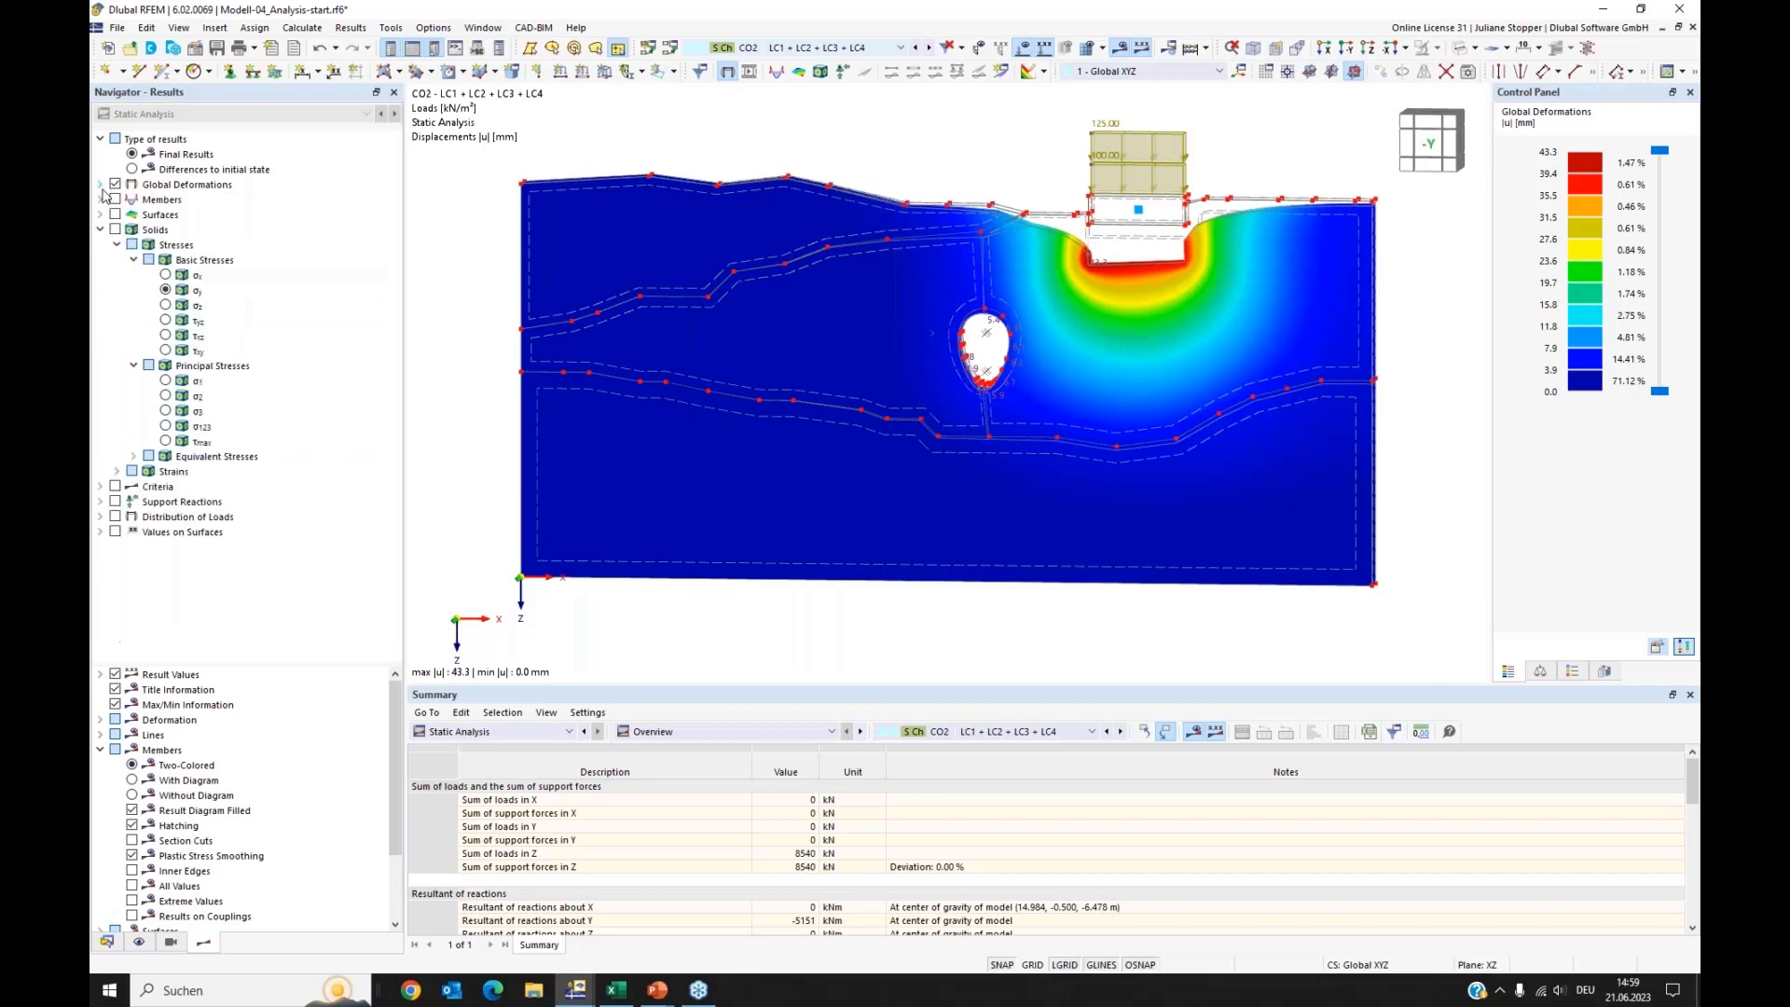
left_click(131, 244)
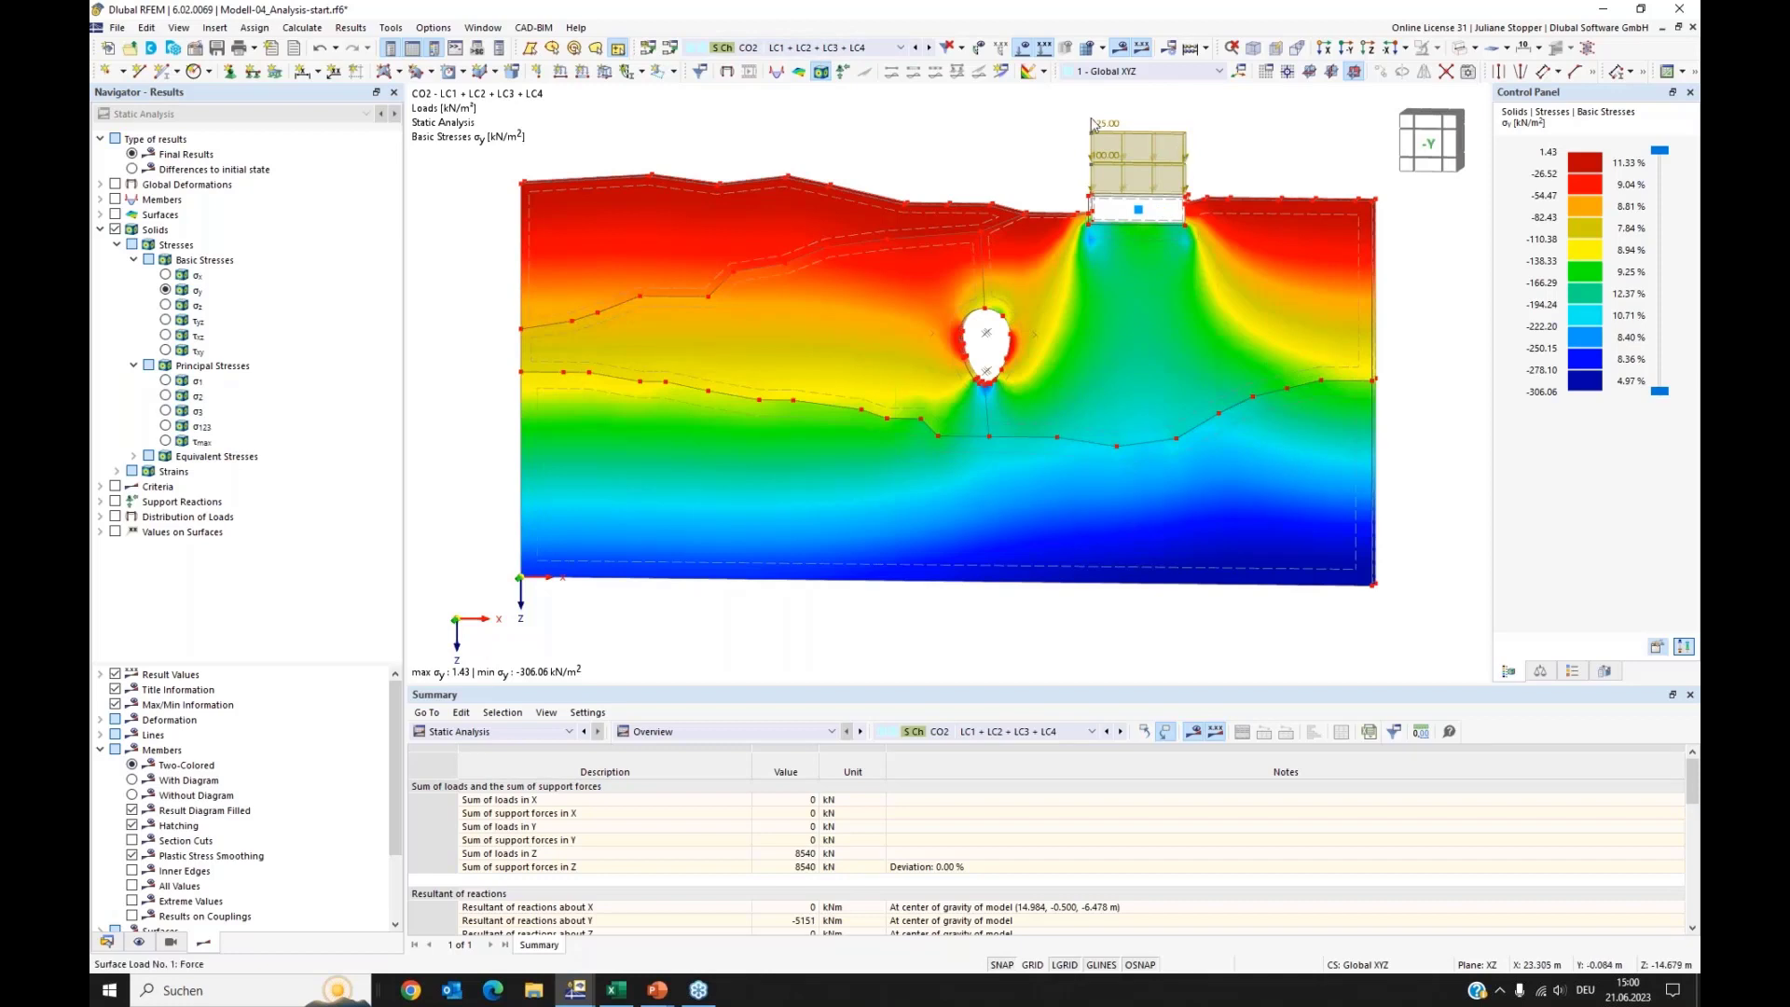
Step: Show the CO2 stresses σy as differences to the initial state for the whole model, and add this graphic to the printout report
left_click(133, 170)
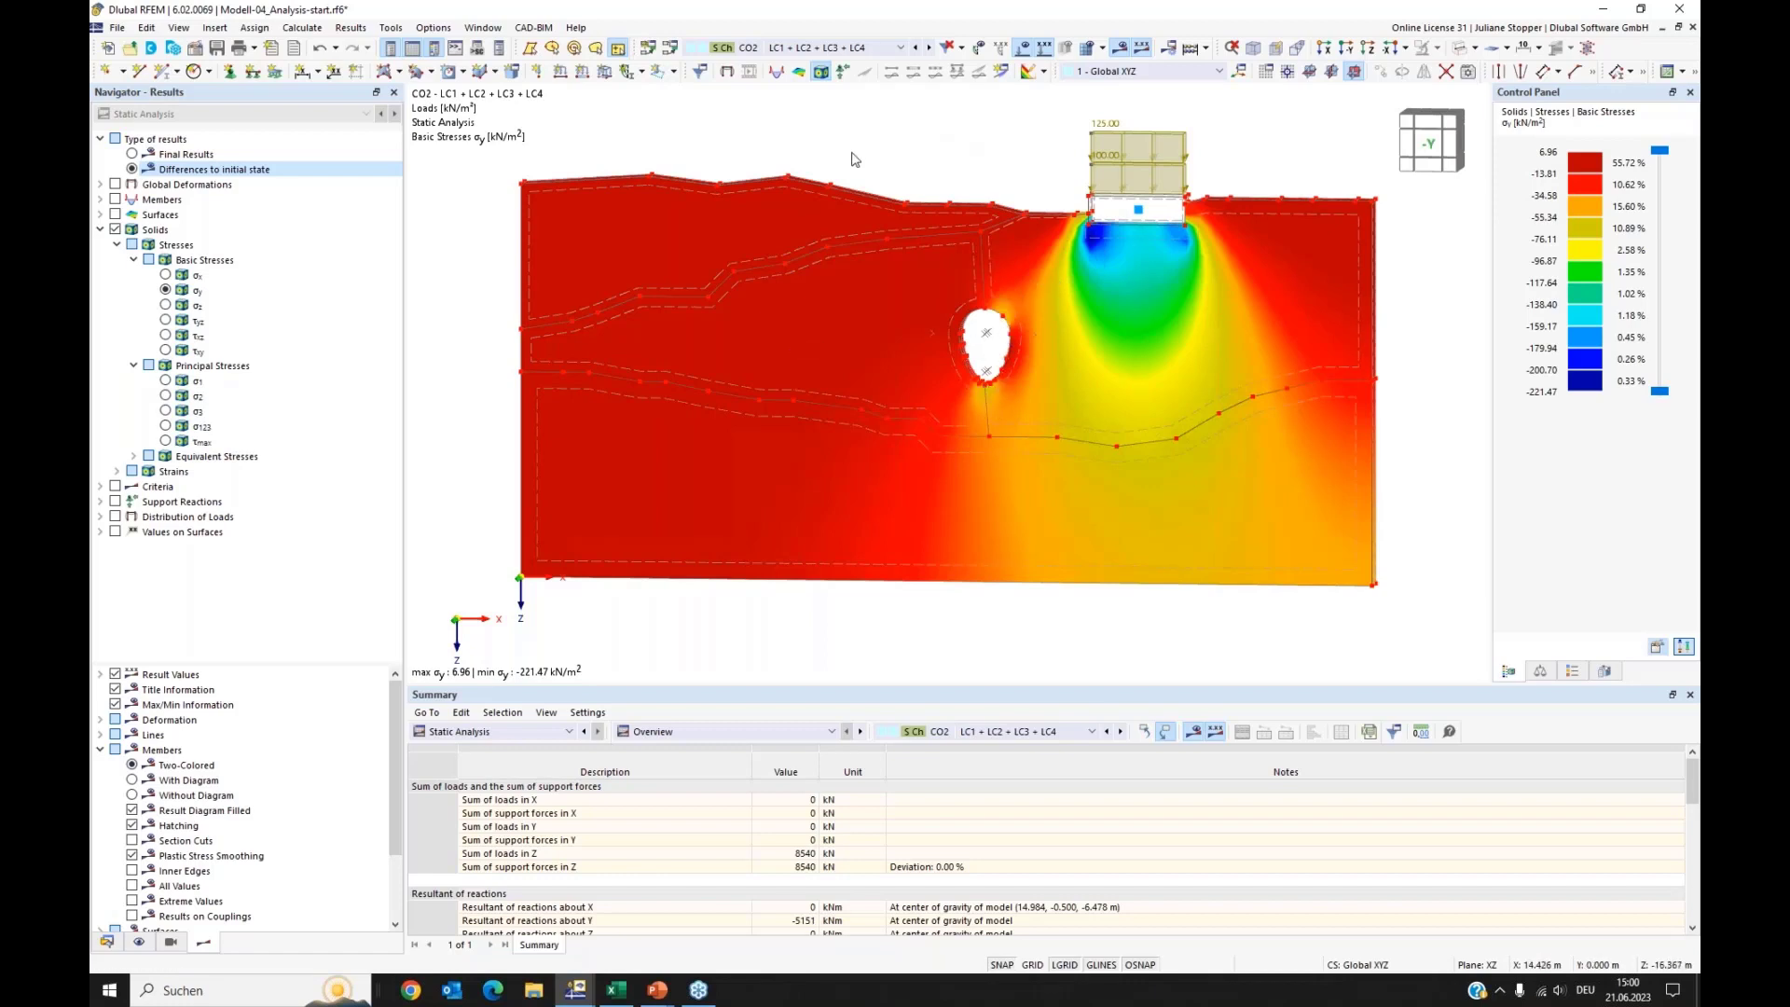
left_click(1233, 49)
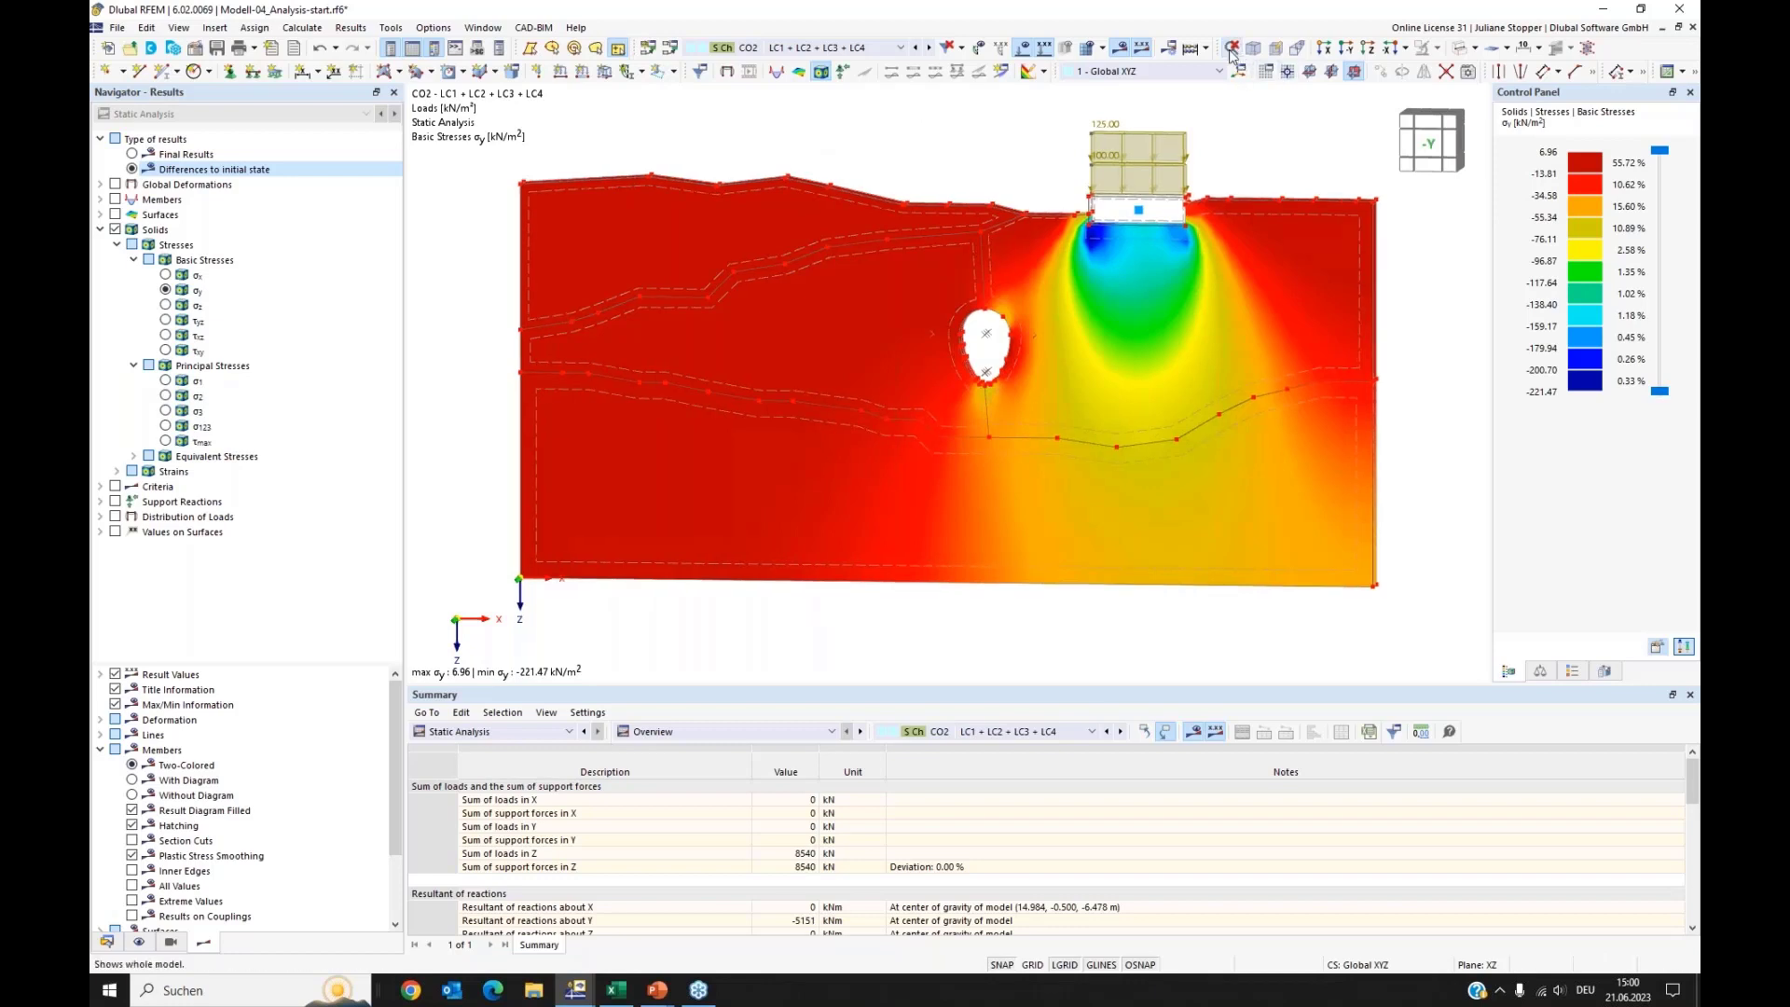
left_click(117, 28)
left_click(207, 271)
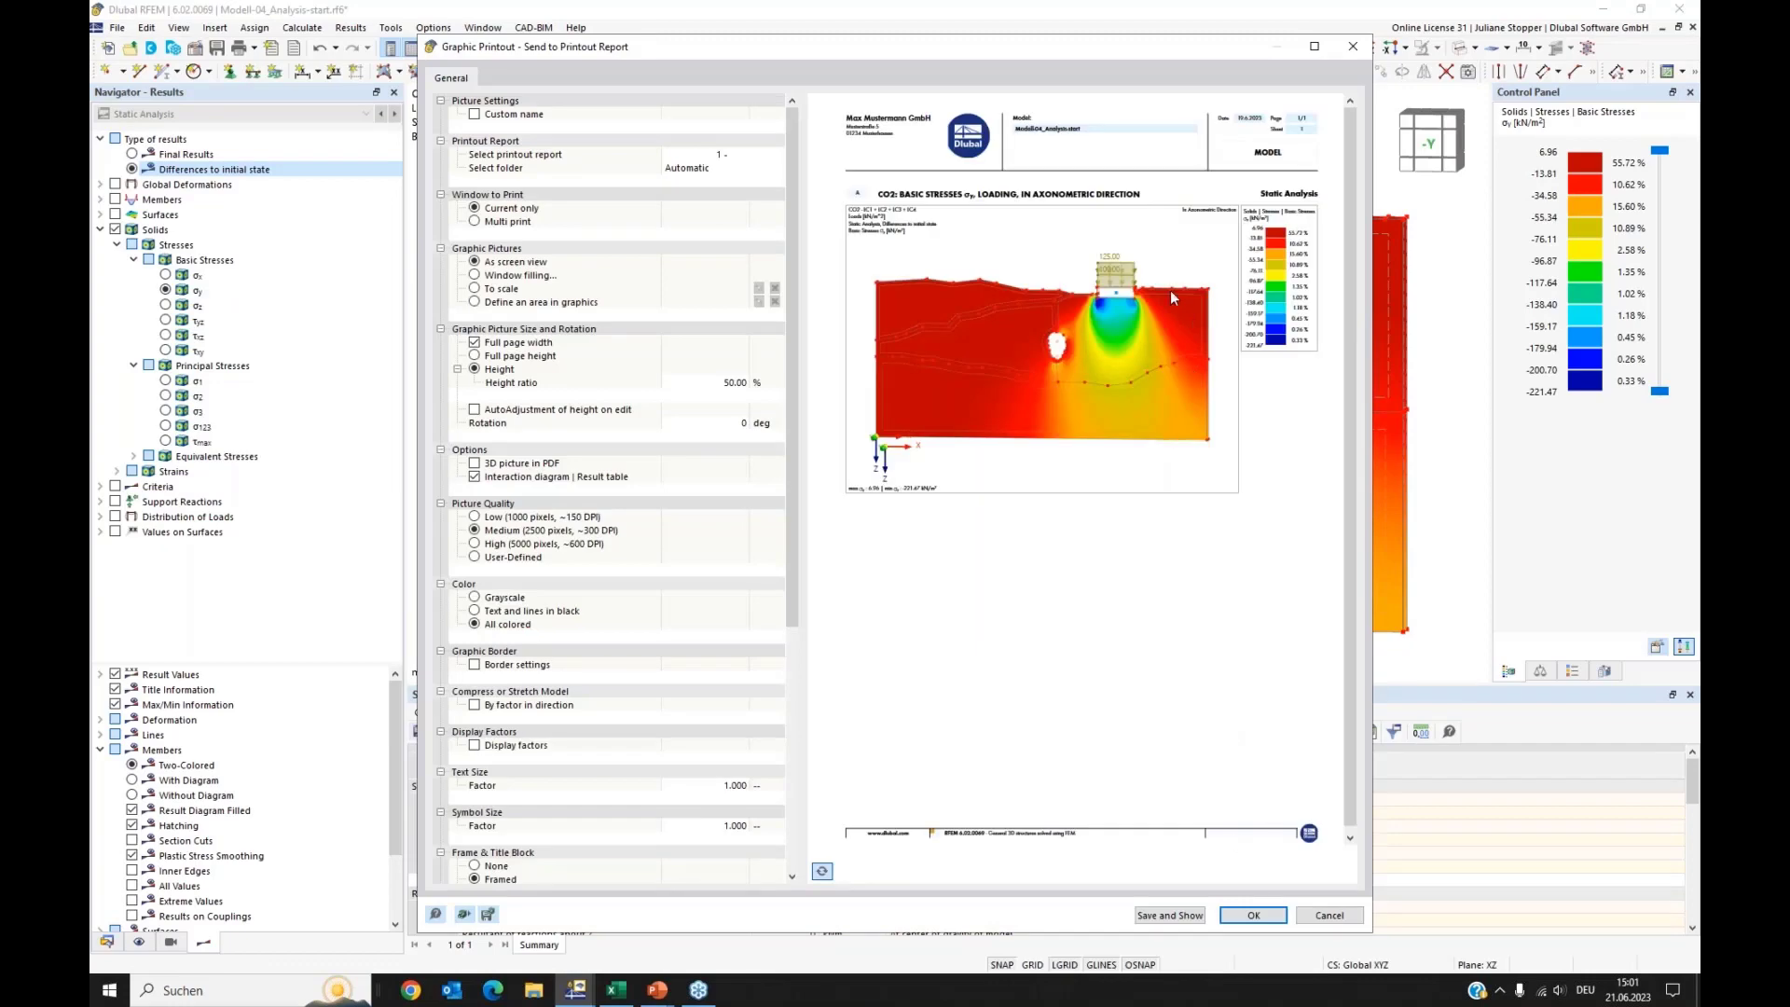
left_click(1253, 915)
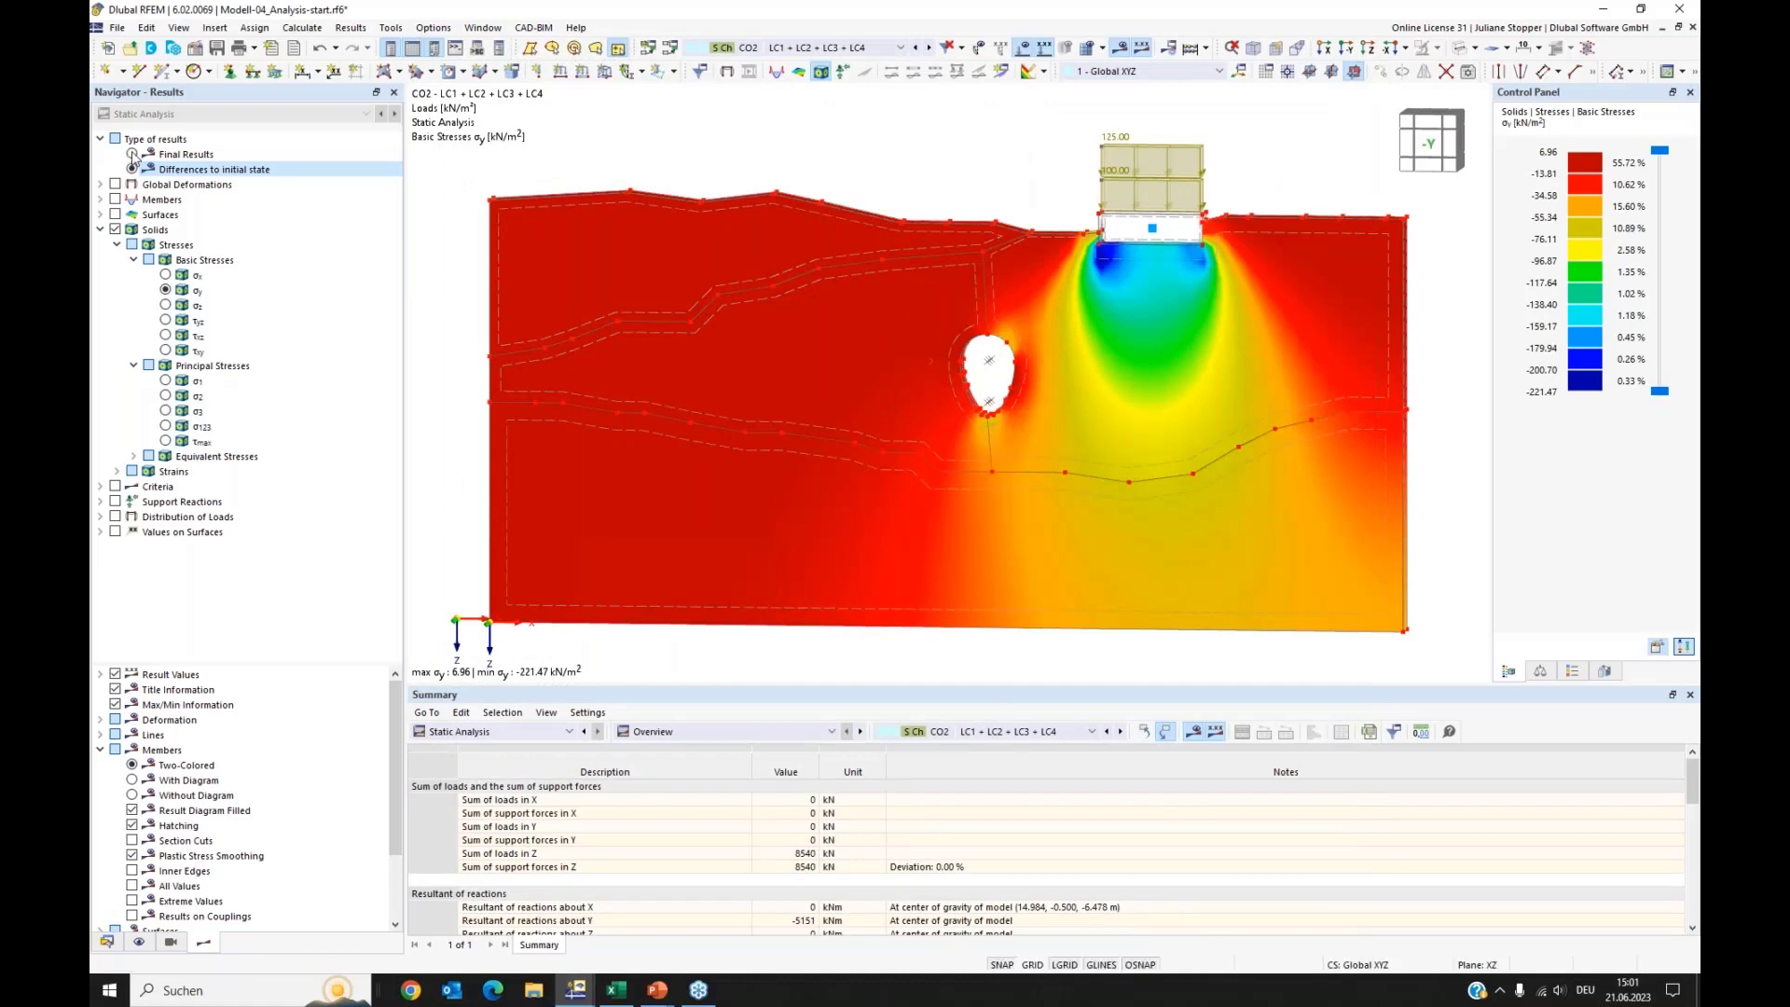
Step: Switch the CO2 stresses σy back to final results and send that graphic to the printout report
left_click(131, 154)
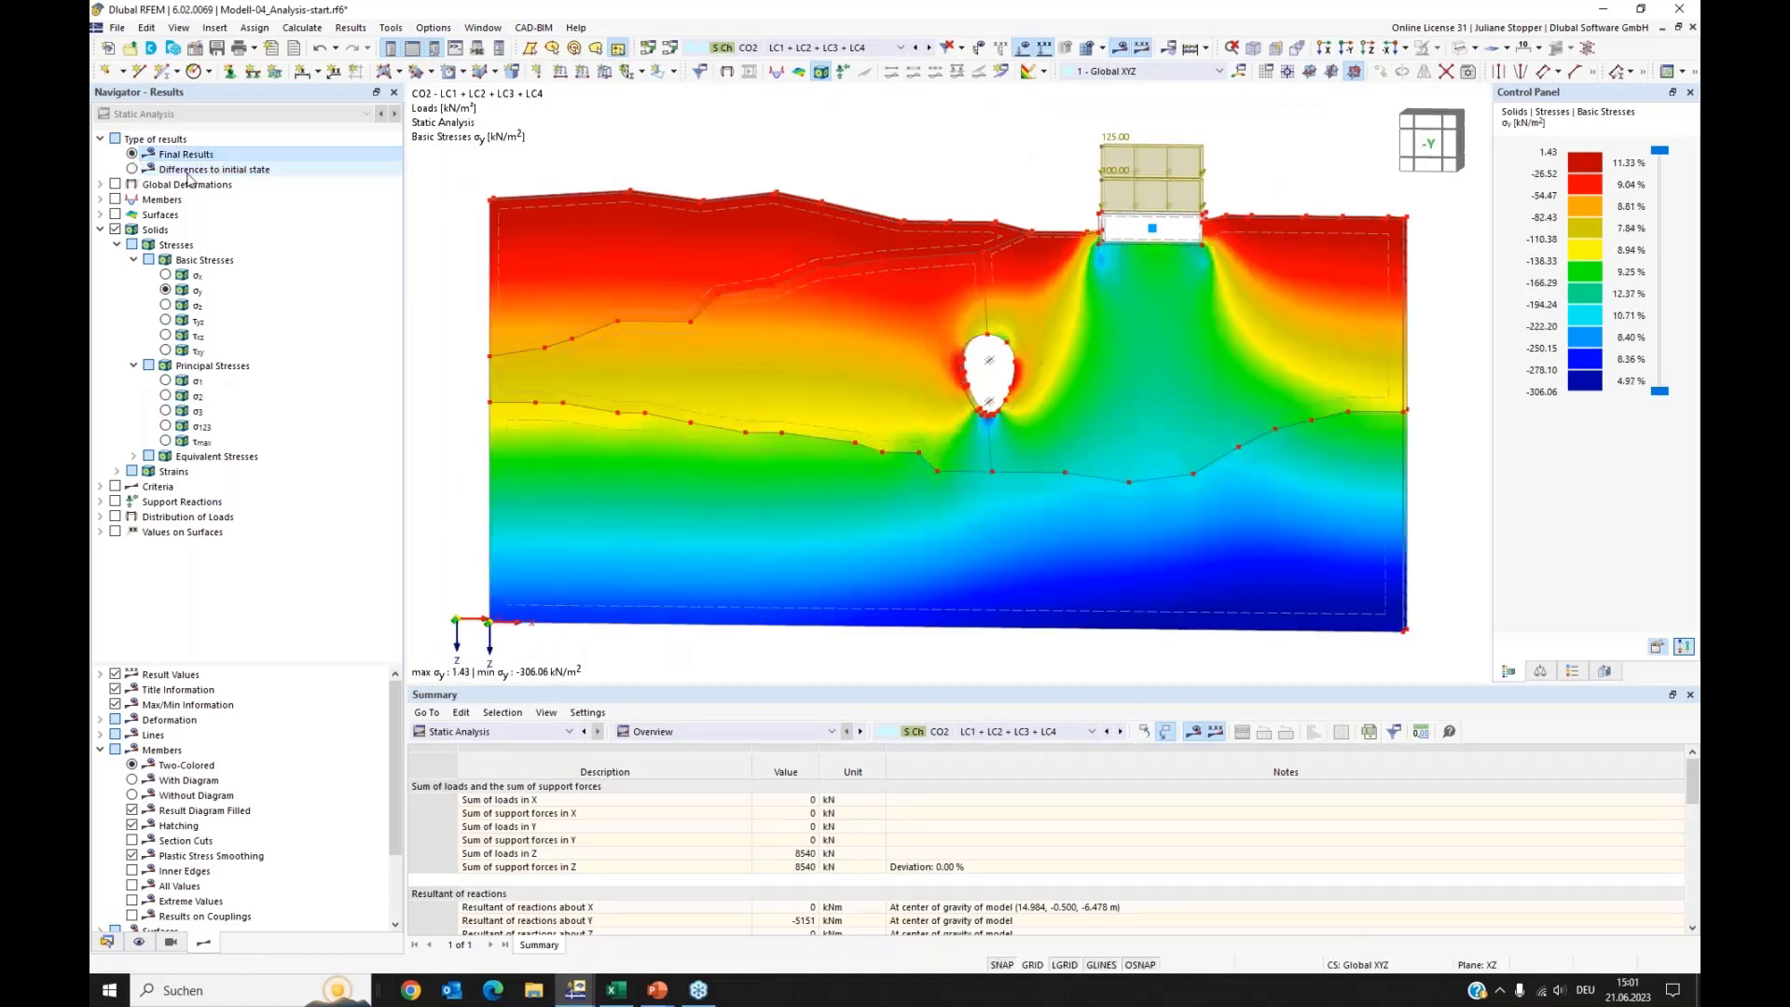
left_click(116, 27)
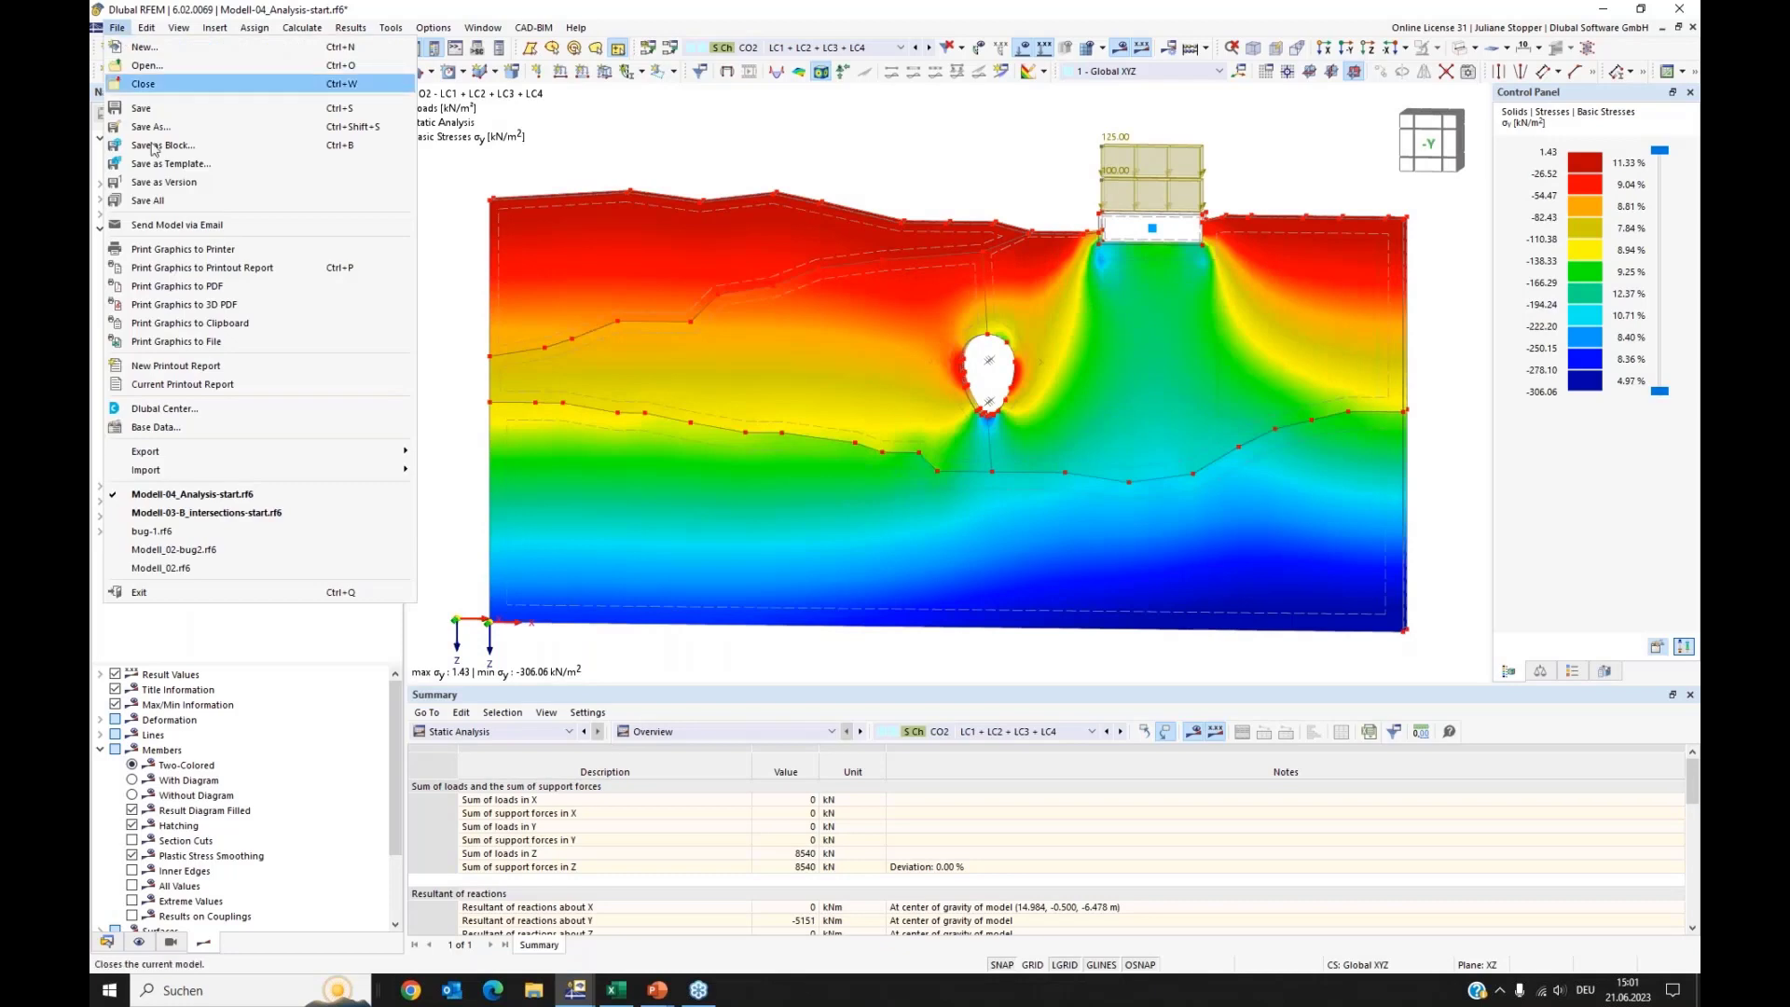
left_click(208, 270)
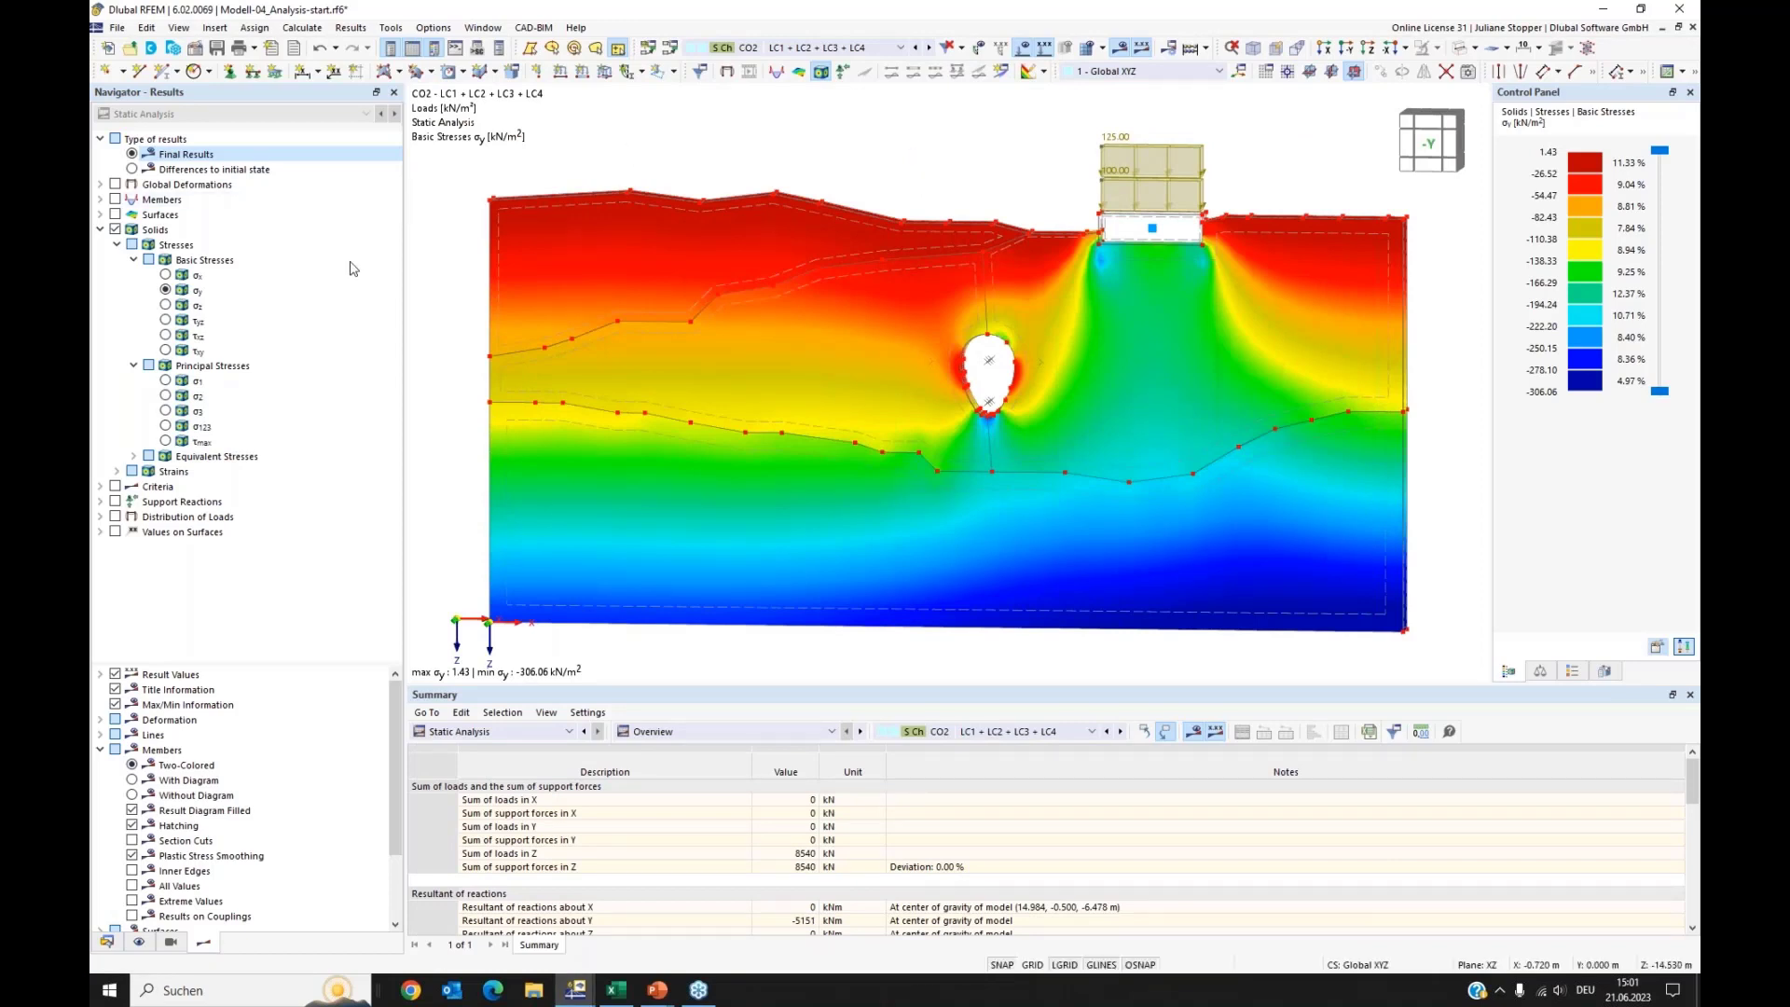
Step: Hide the solid results and check the result beam integration settings of member no. 14 in the tunnel lining
left_click(115, 230)
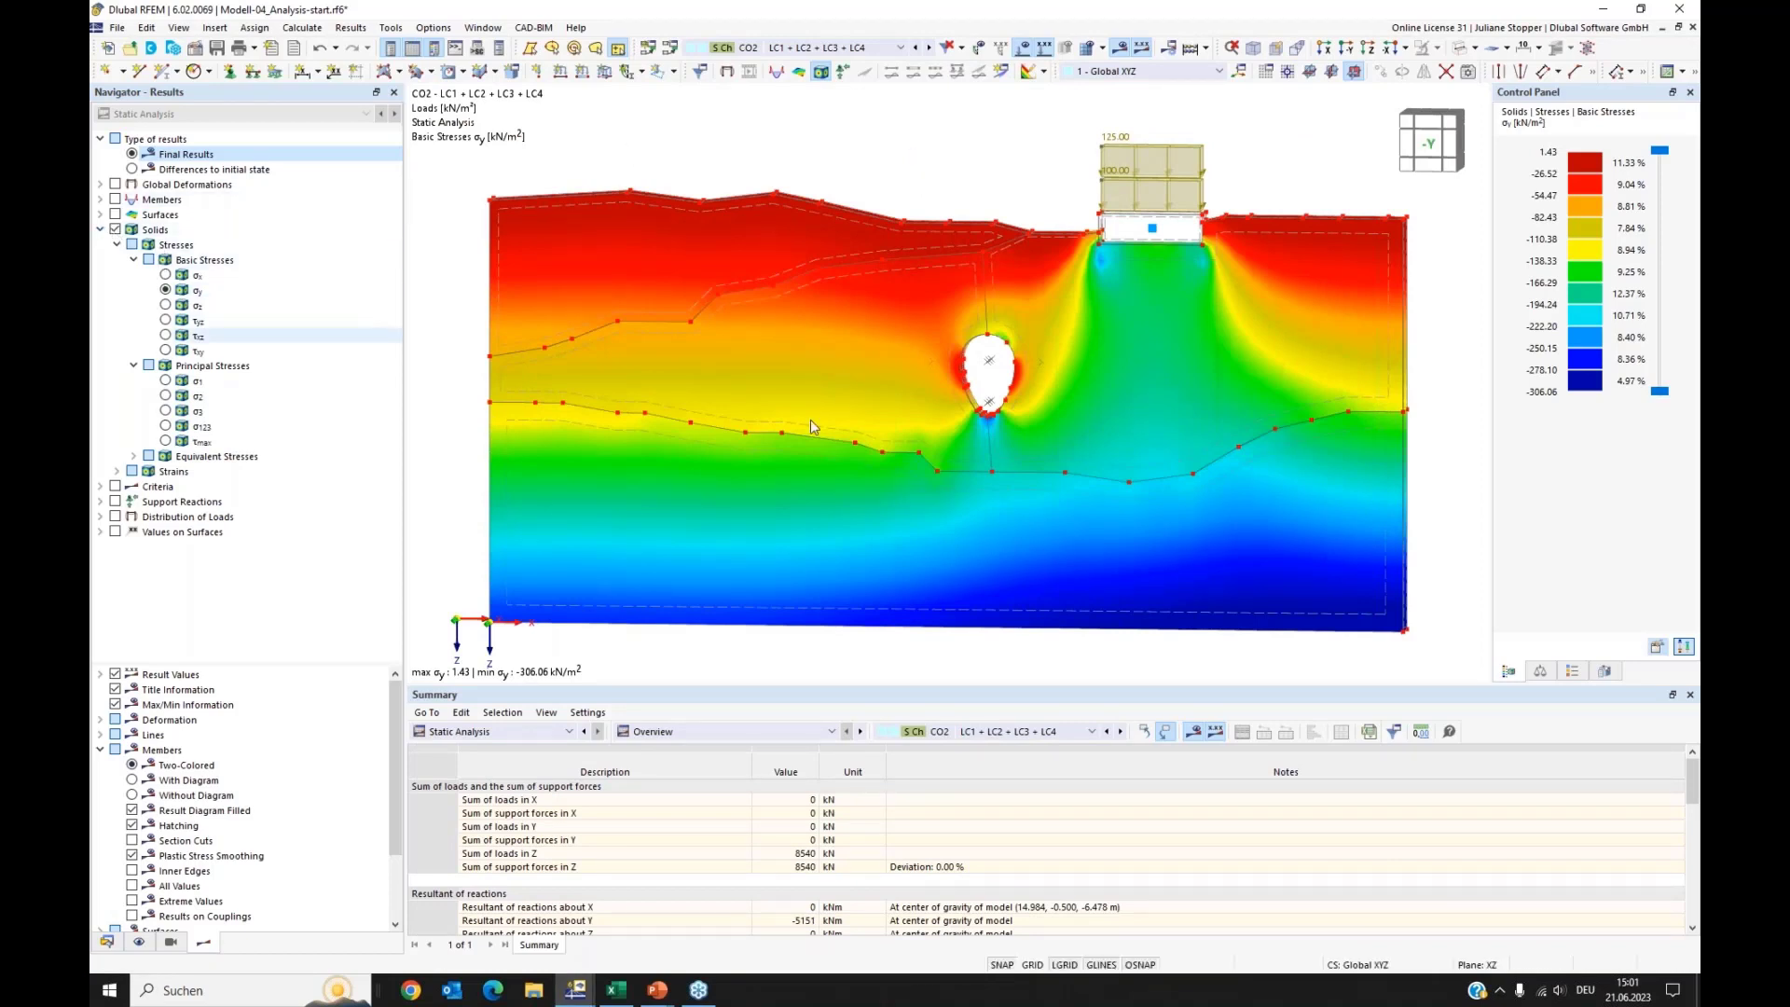
left_click(115, 231)
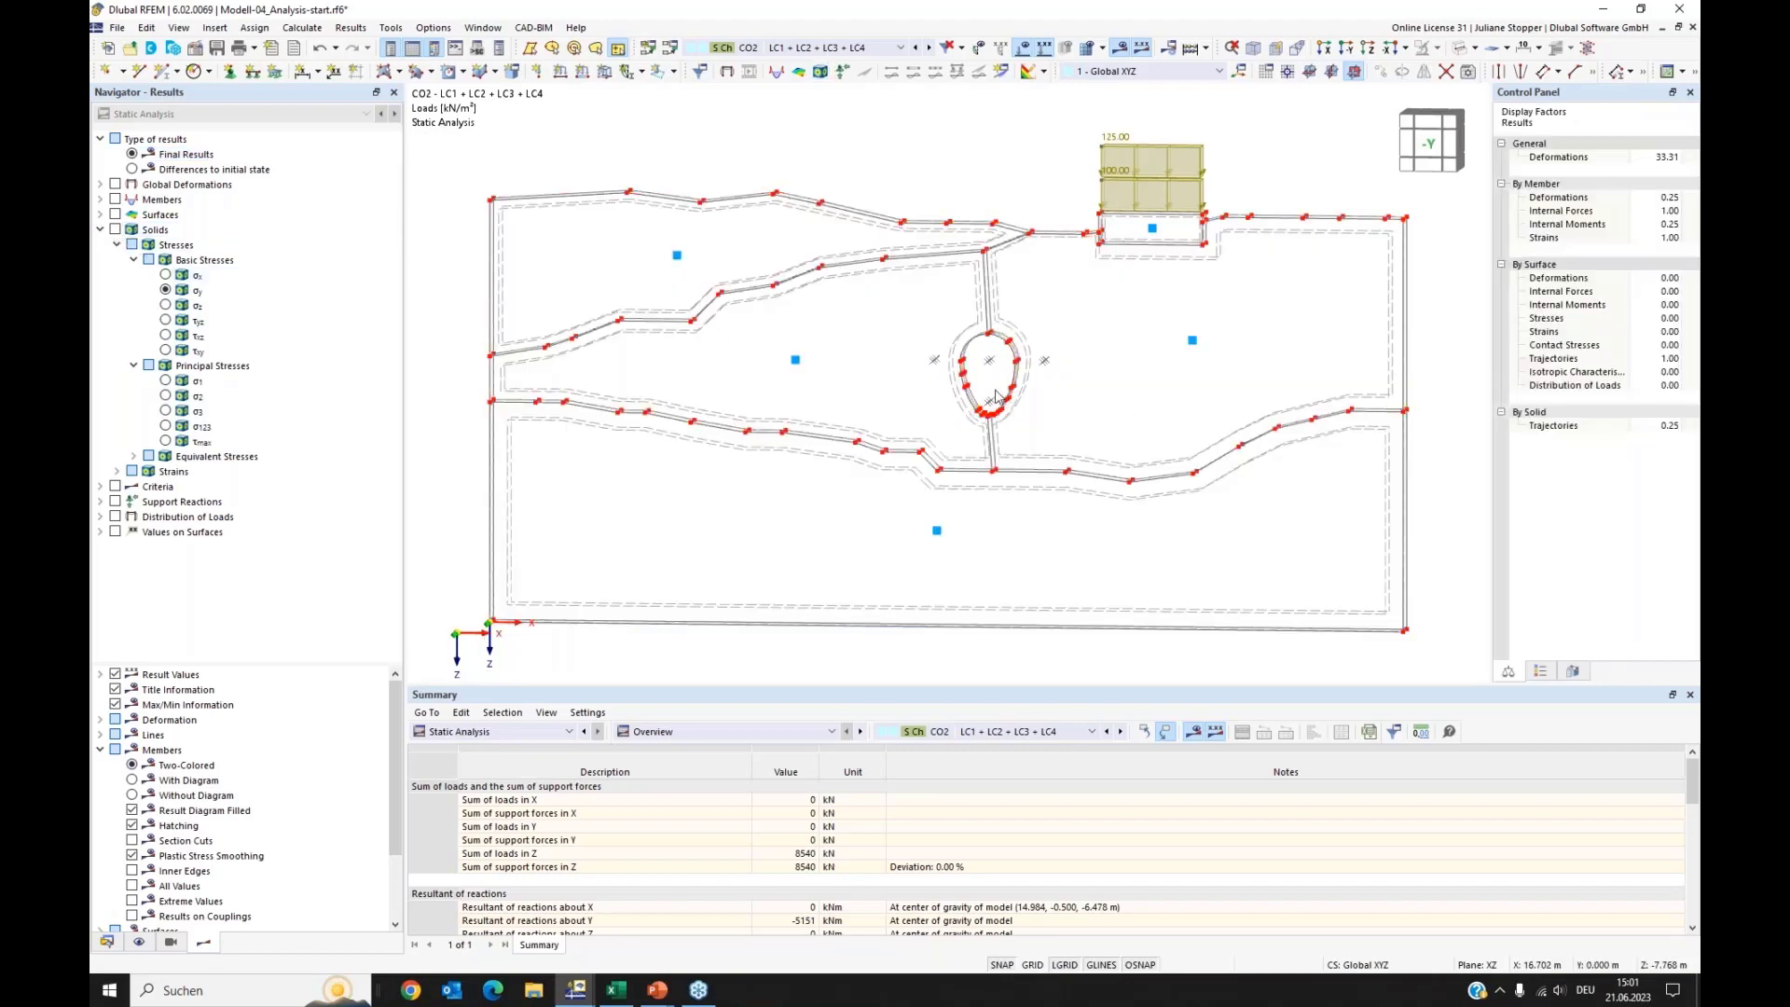
middle_click_drag(1154, 440, 1049, 411, "ctrl")
scroll(1087, 433, "up", 5)
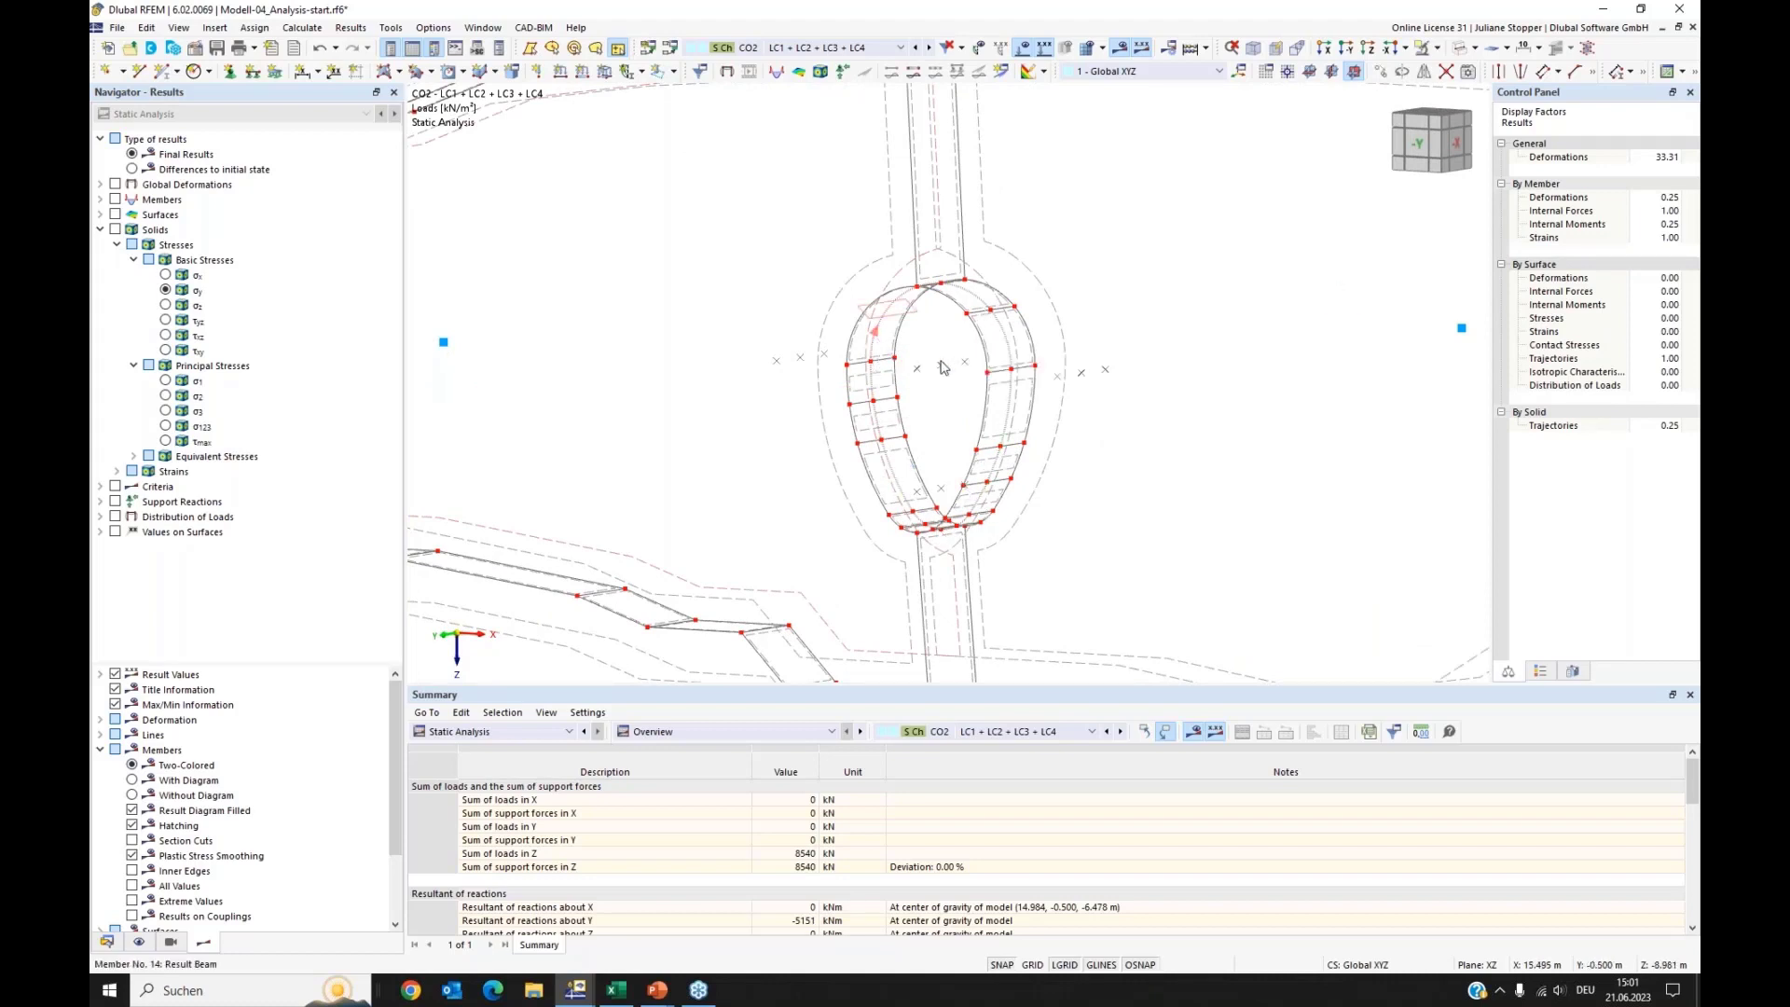
double_click(884, 338)
left_click(476, 225)
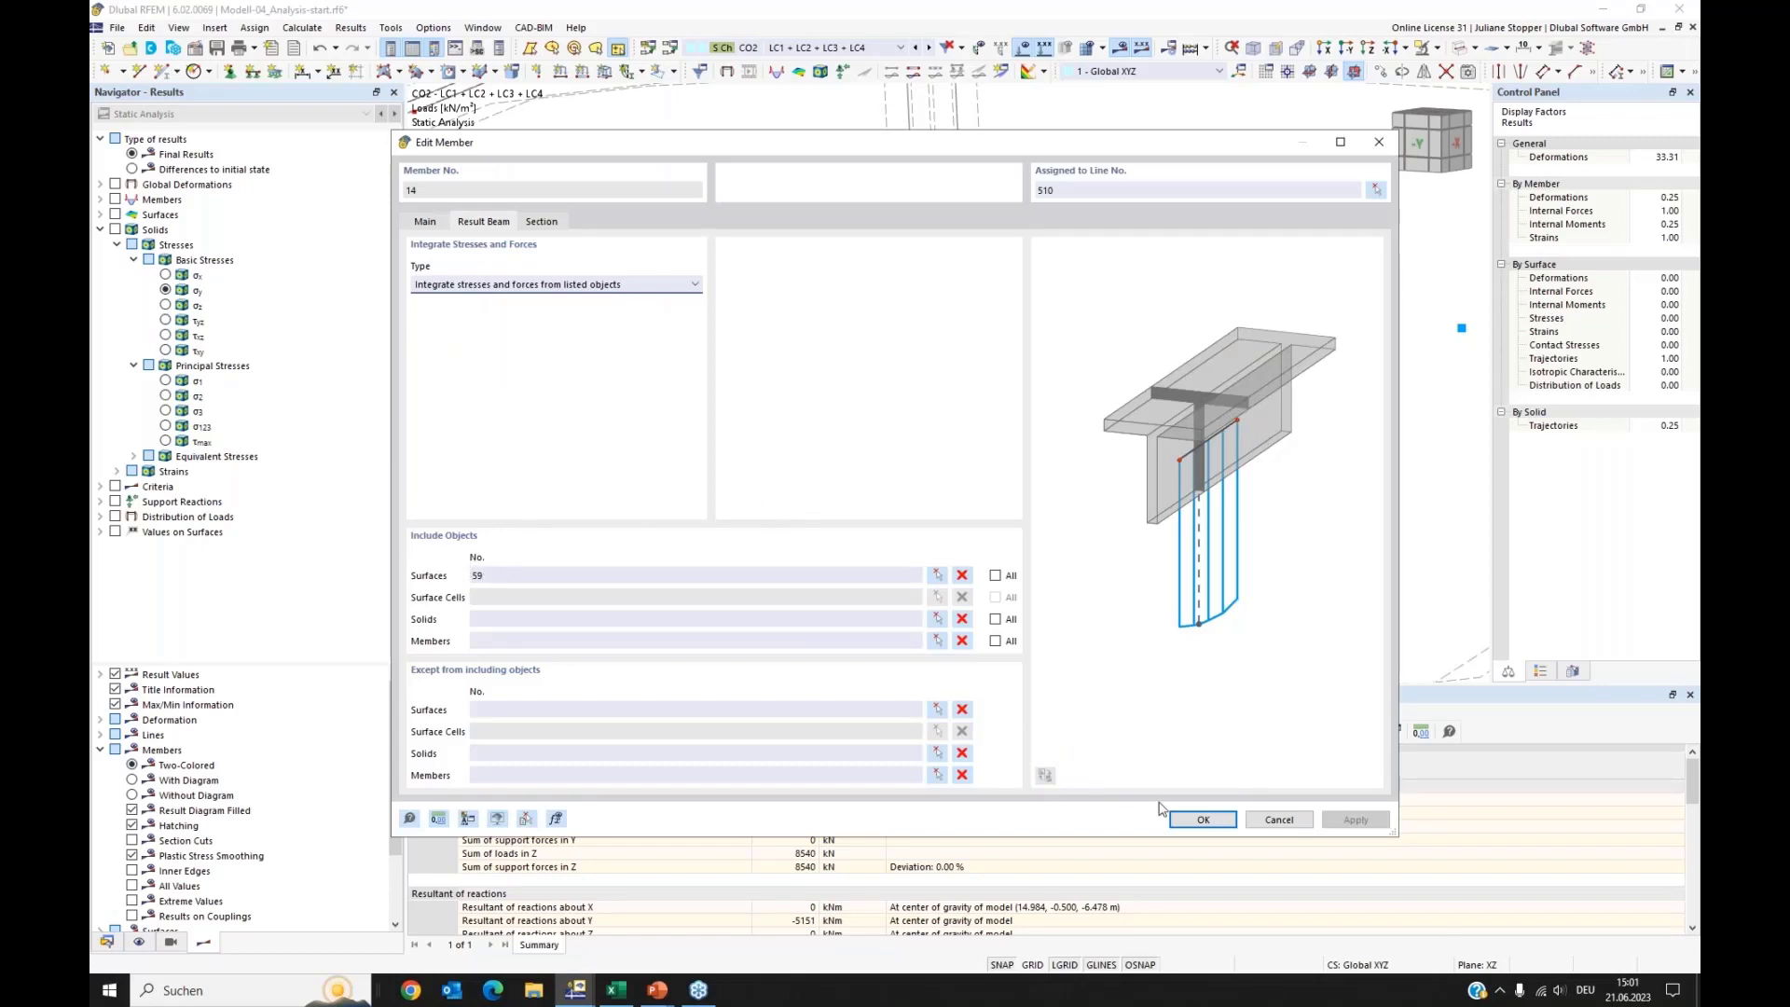
left_click(1202, 819)
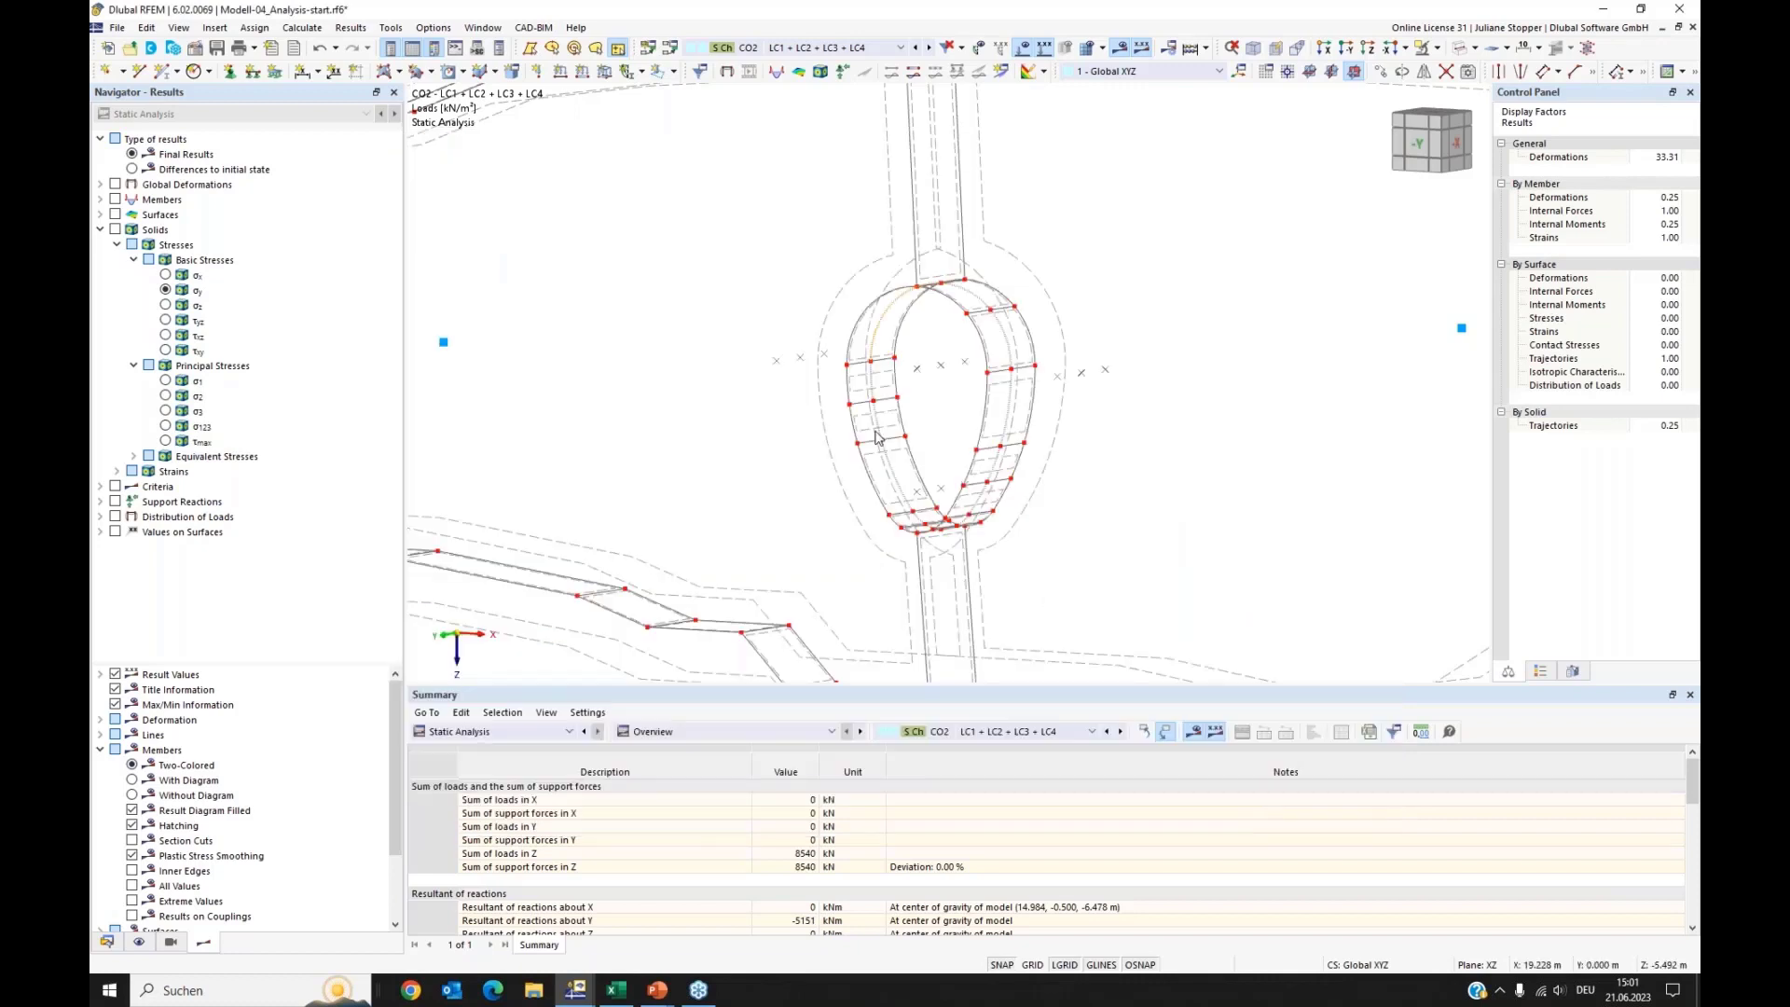
Step: Display the tunnel members' moments My in the -Y view as differences to the initial state
left_click(114, 199)
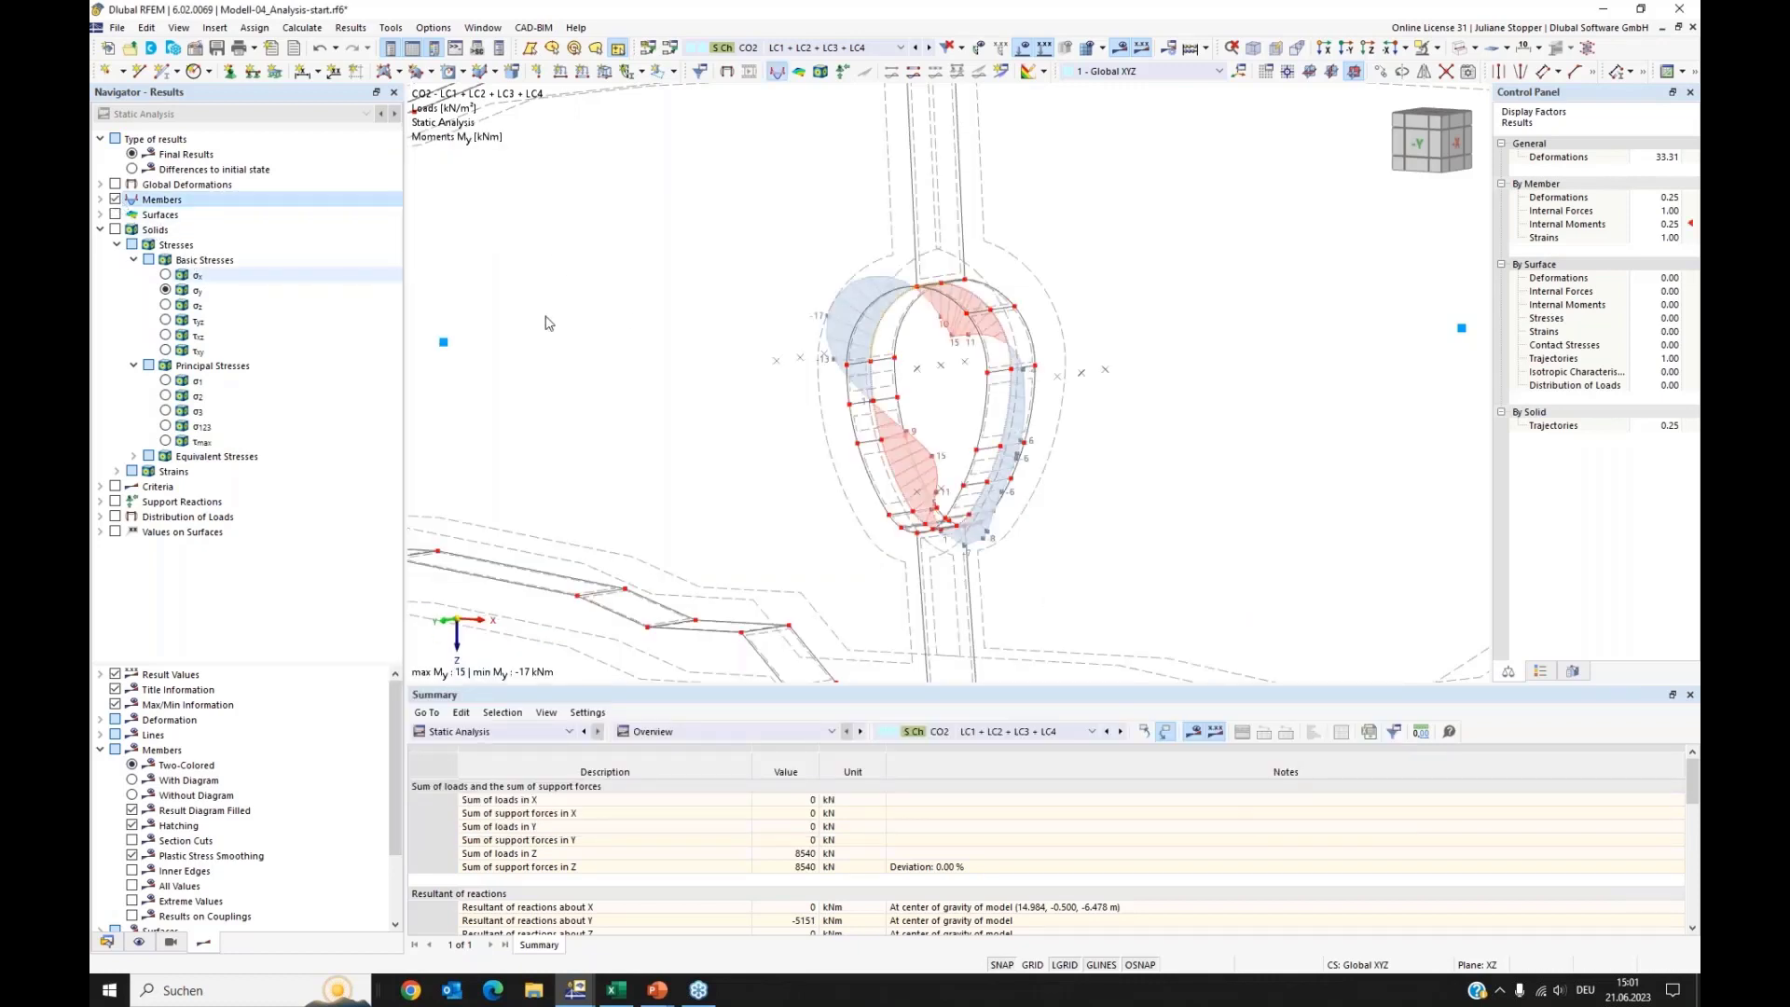
left_click(1346, 52)
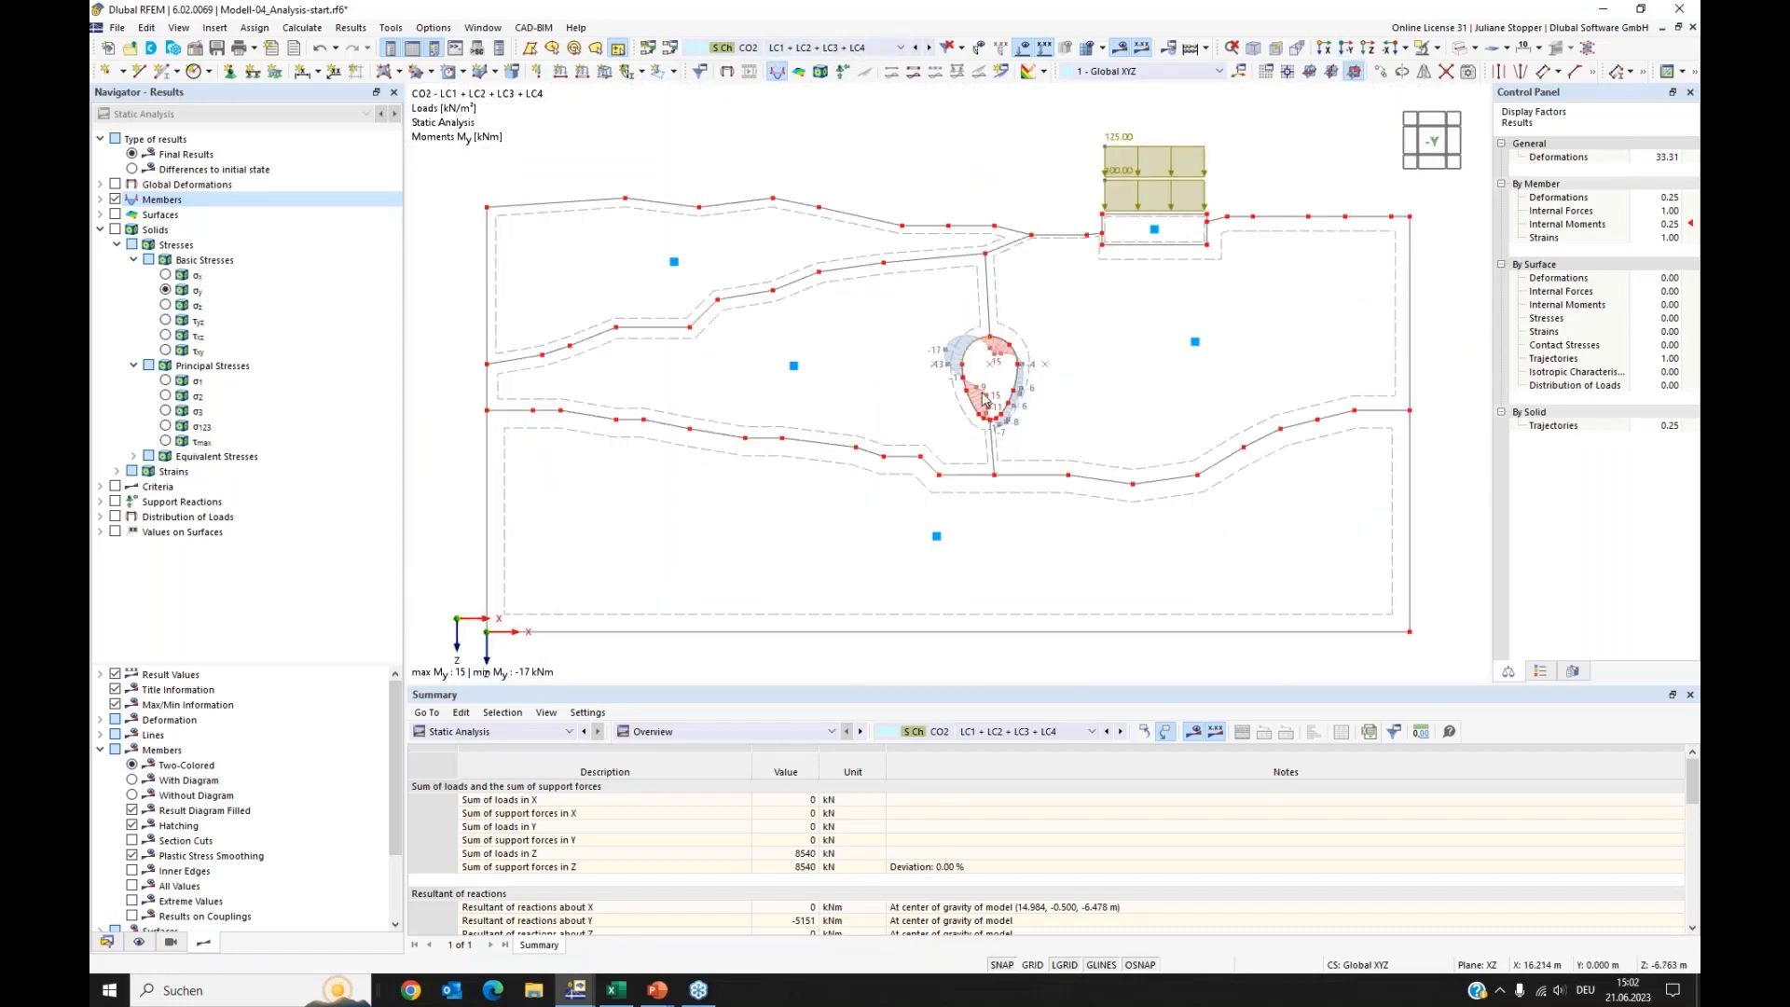
left_click(131, 171)
left_click(132, 169)
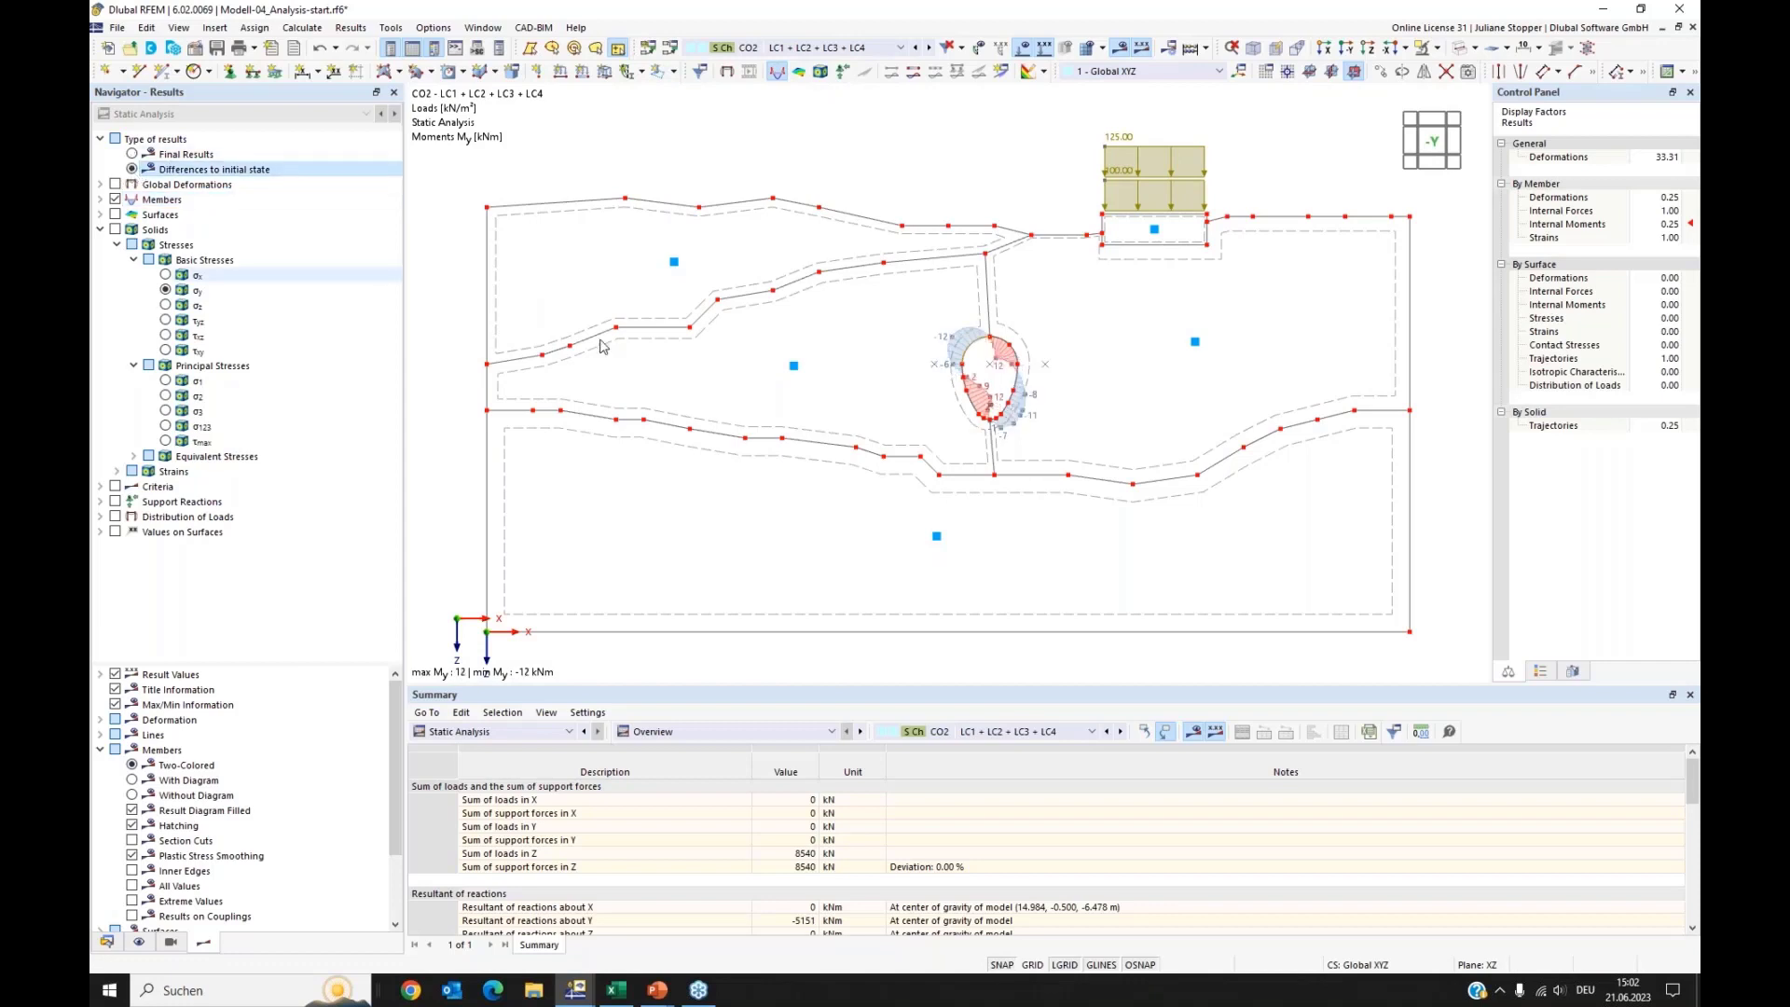
Step: Return to the final results and display the members' local deformations ux, followed by uz
left_click(99, 199)
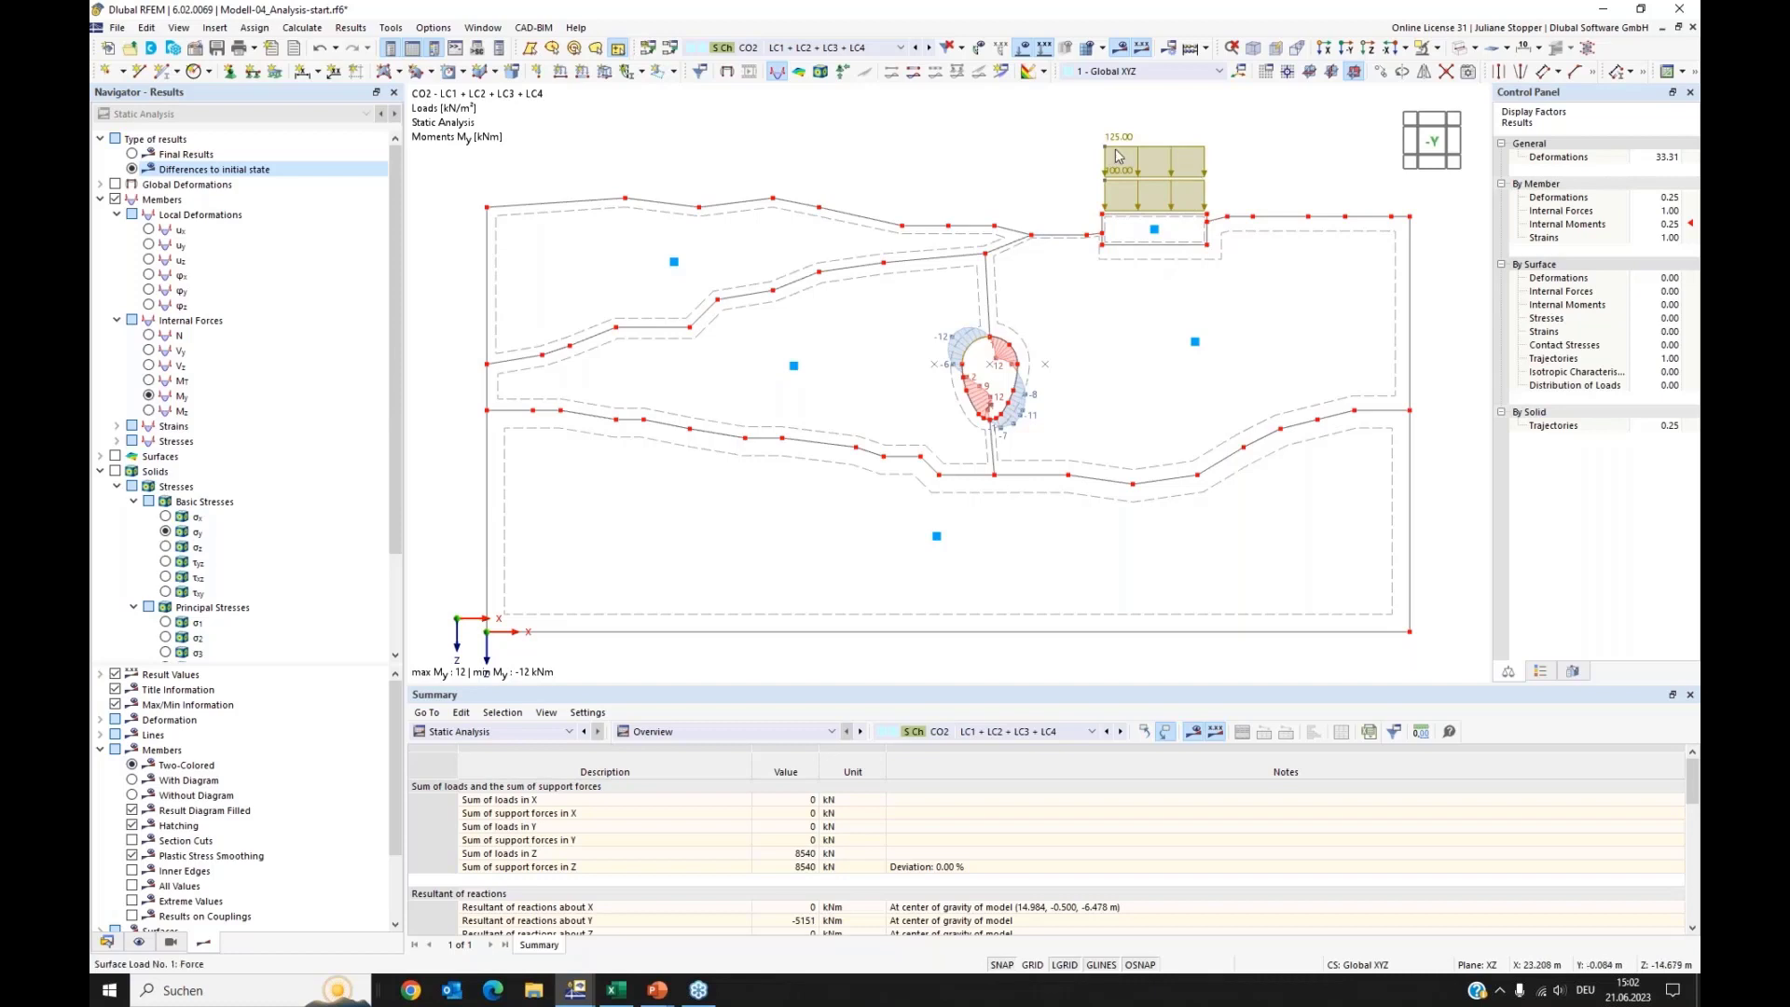
left_click(132, 155)
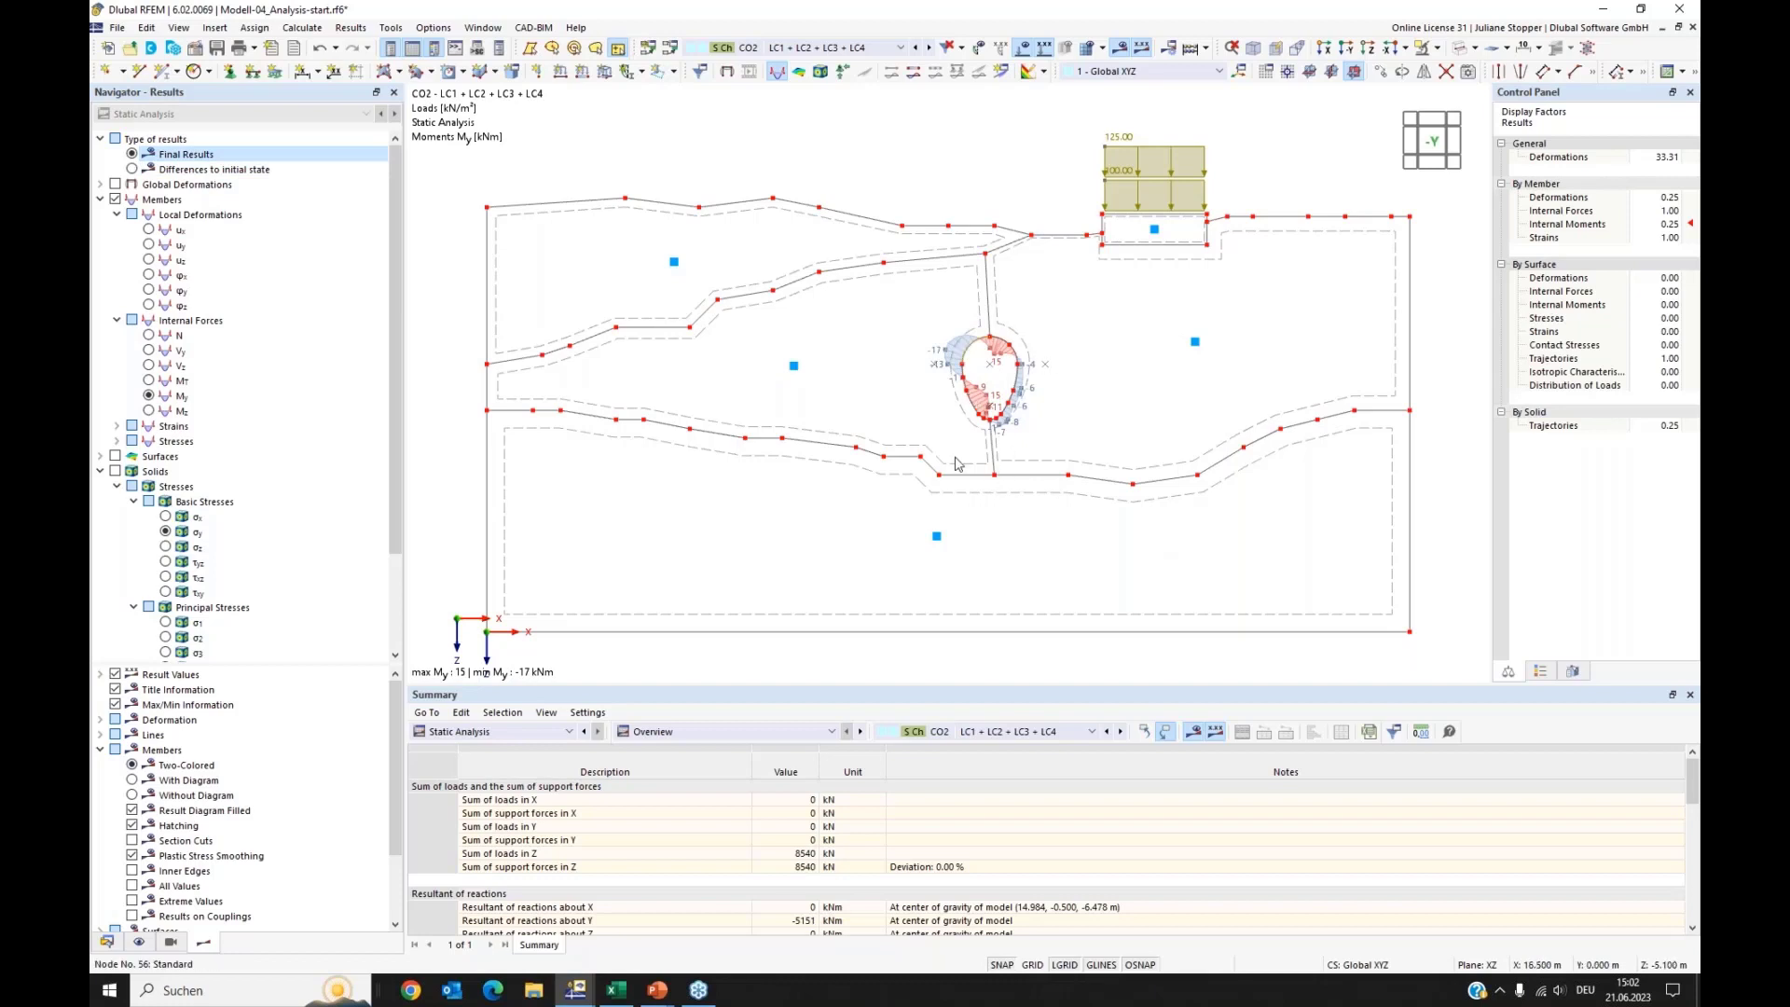
left_click(149, 336)
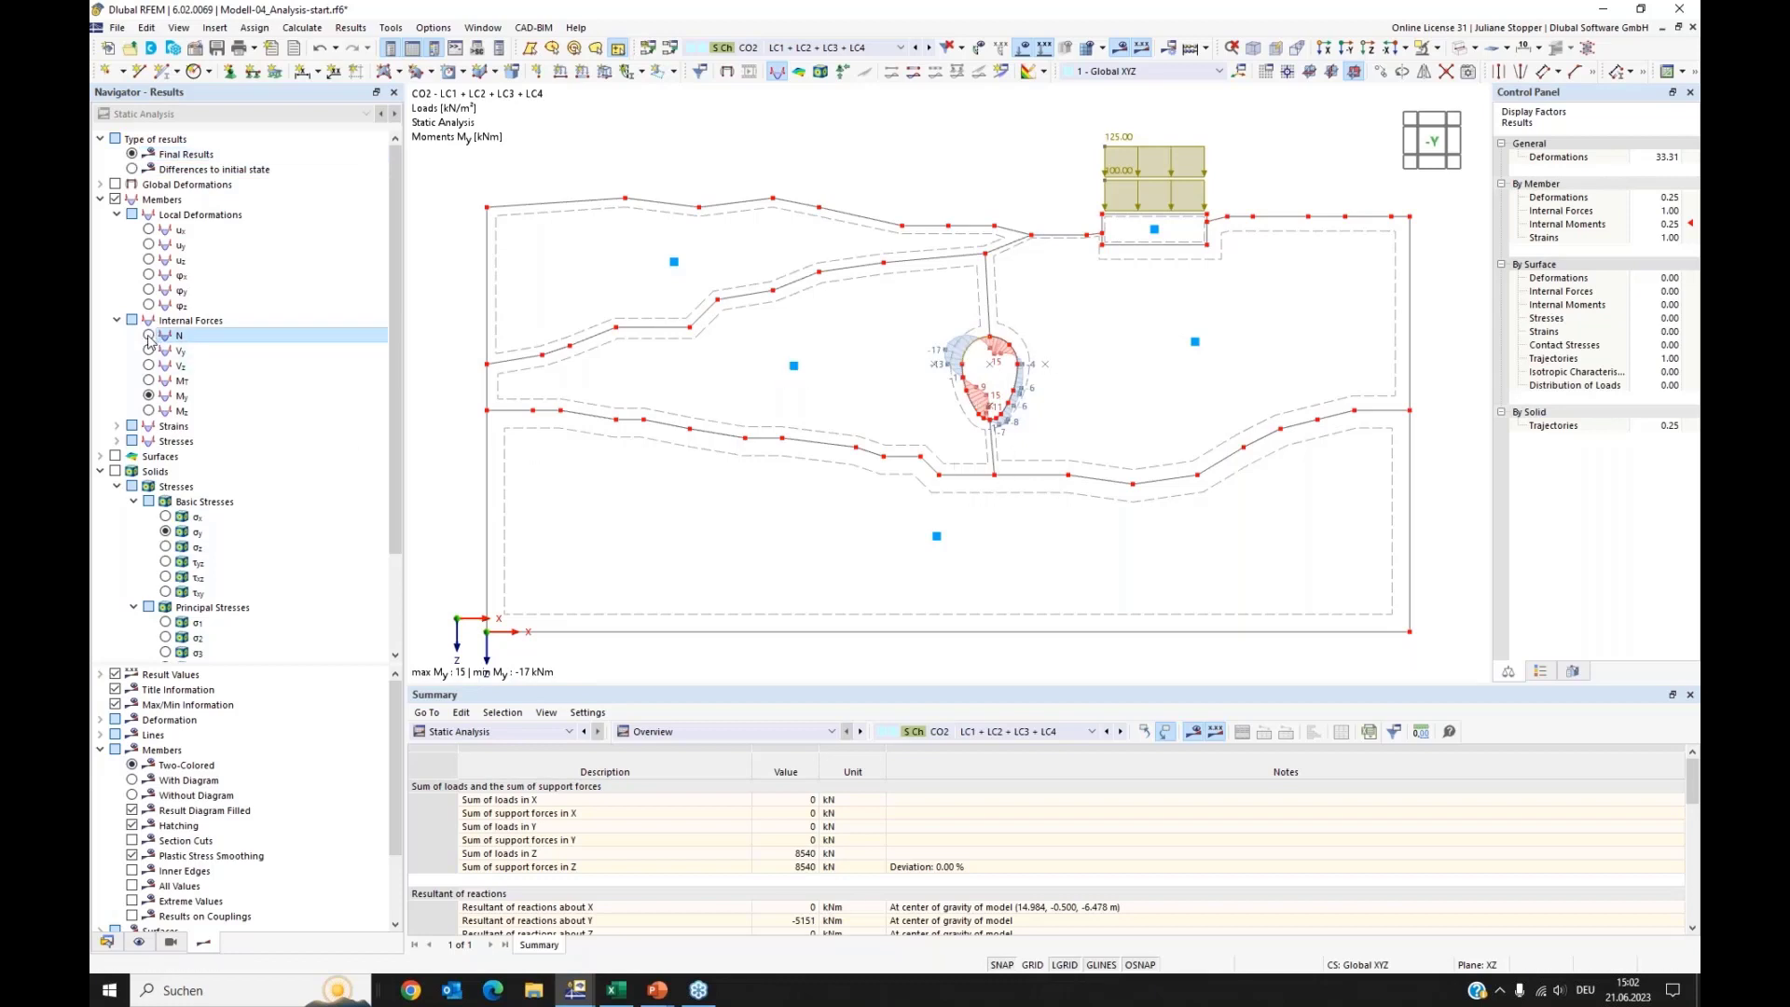
left_click(148, 230)
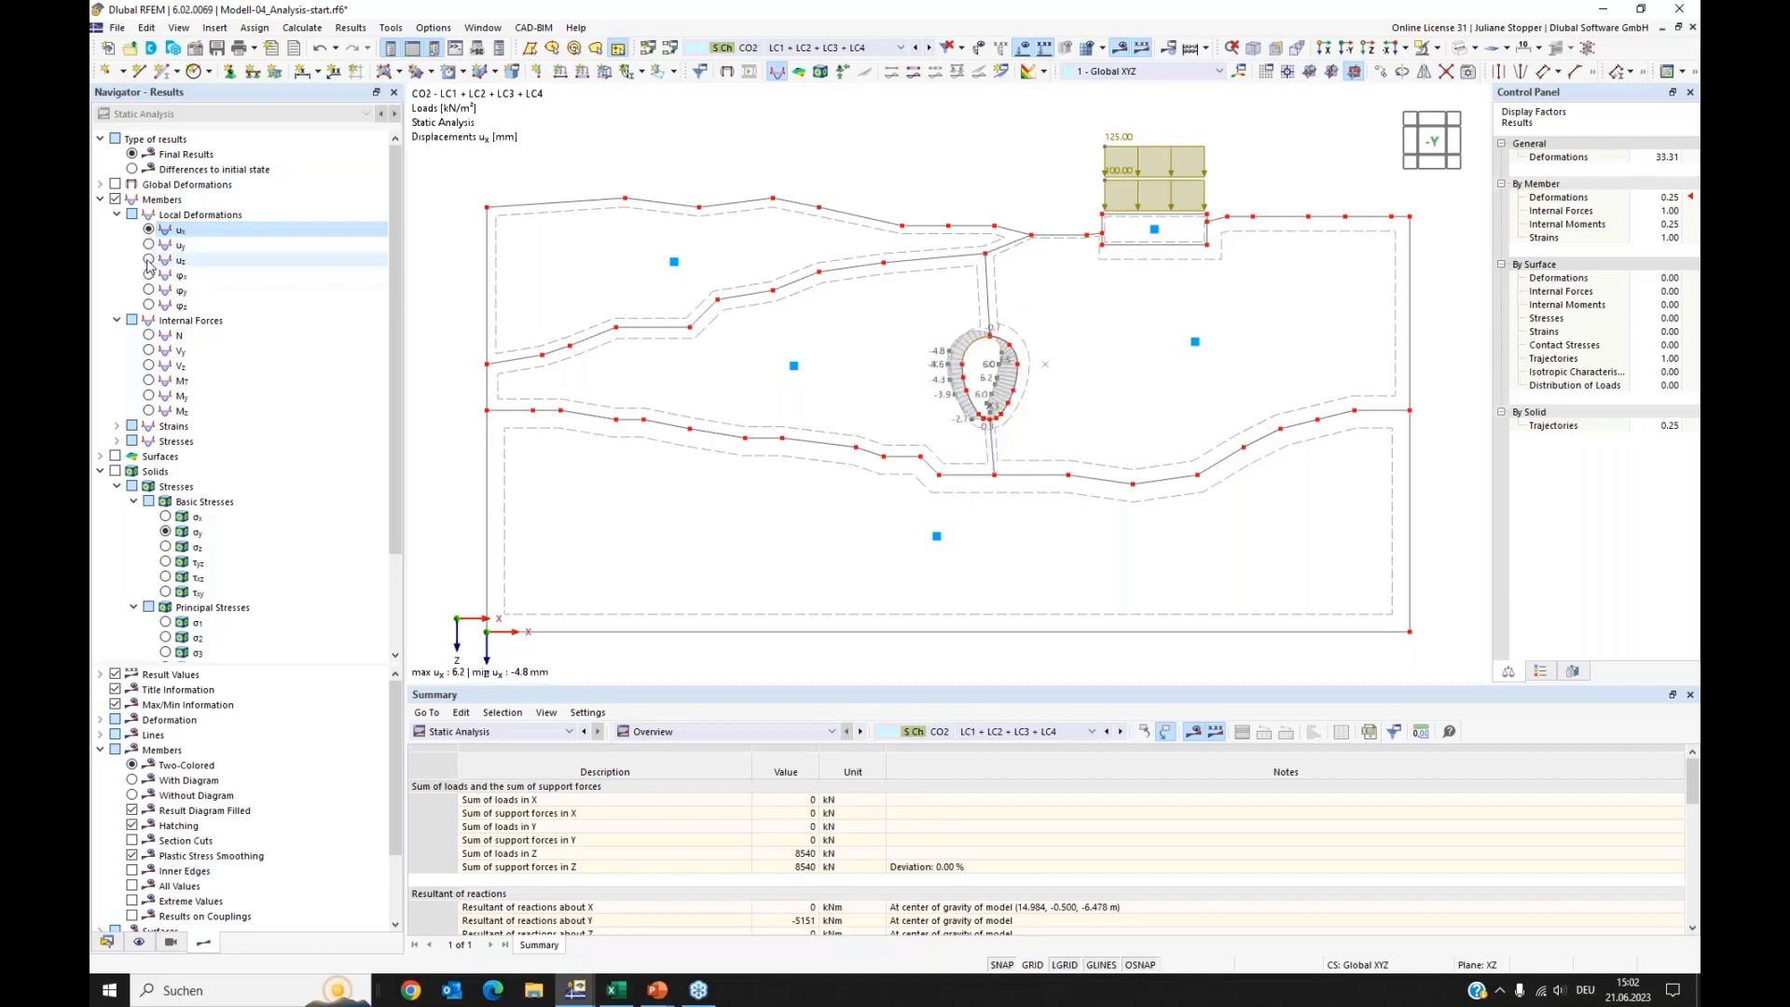
left_click(149, 261)
Step: Display the member results as coloured diagrams using the With Diagram option
left_click(1541, 672)
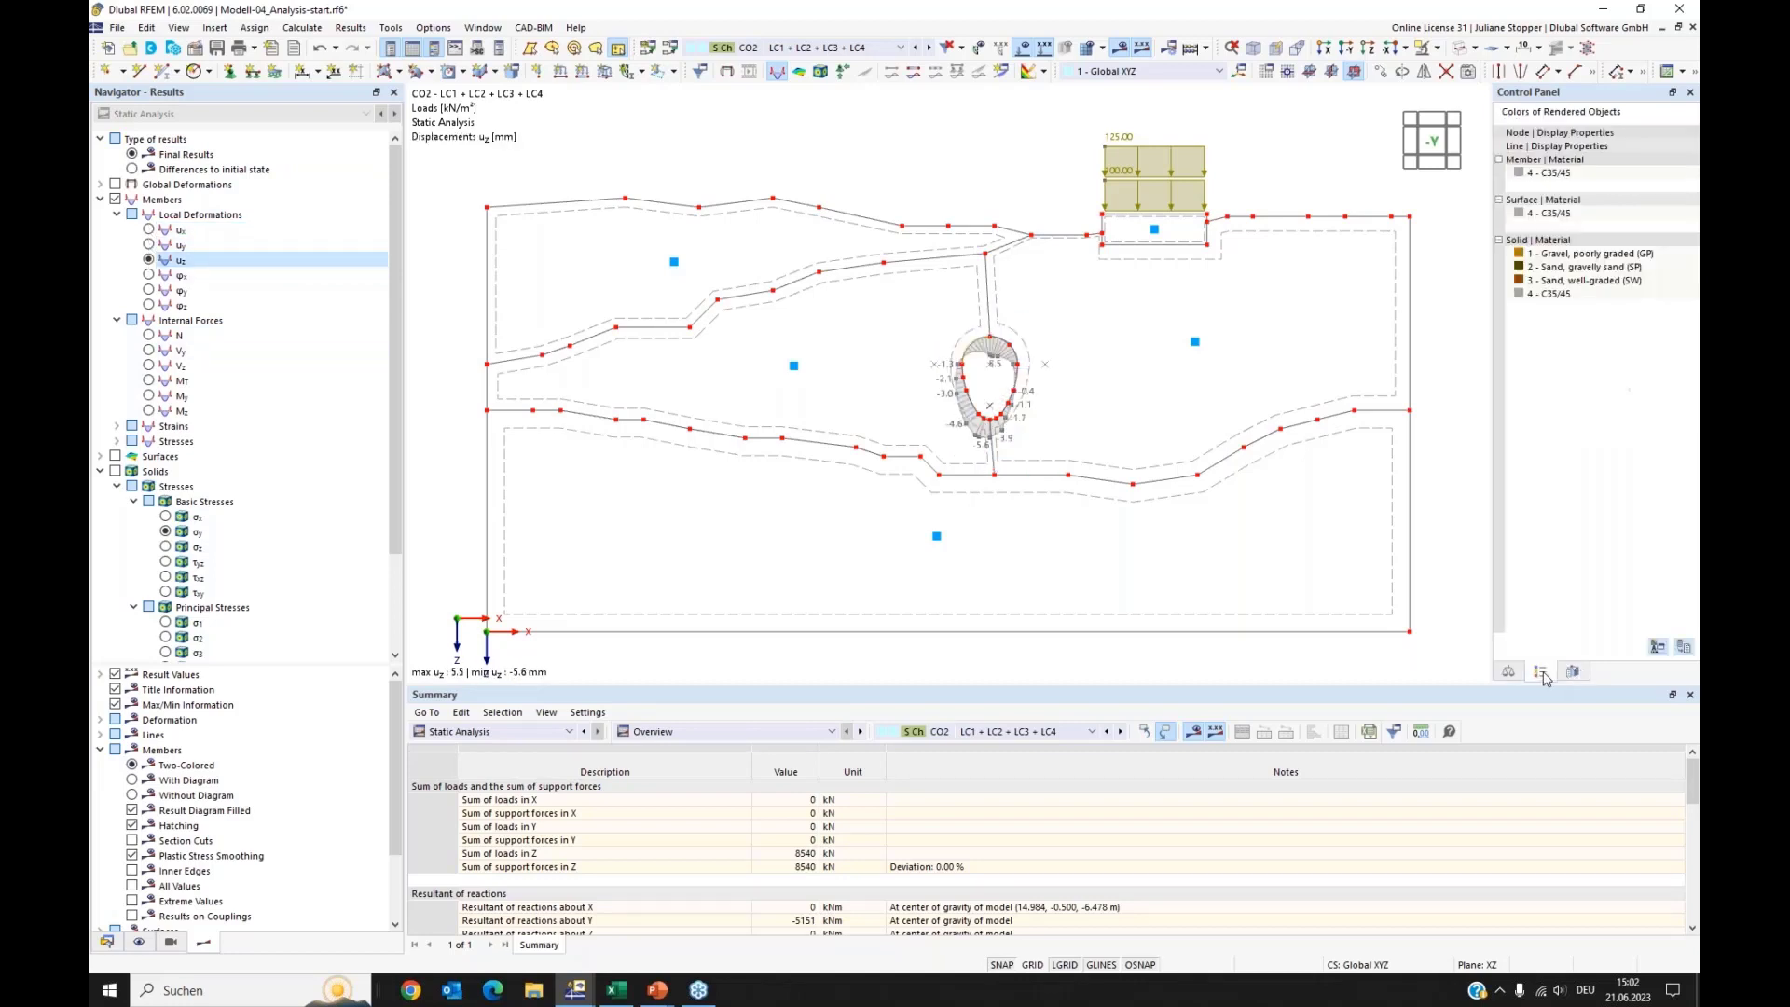
left_click(1515, 673)
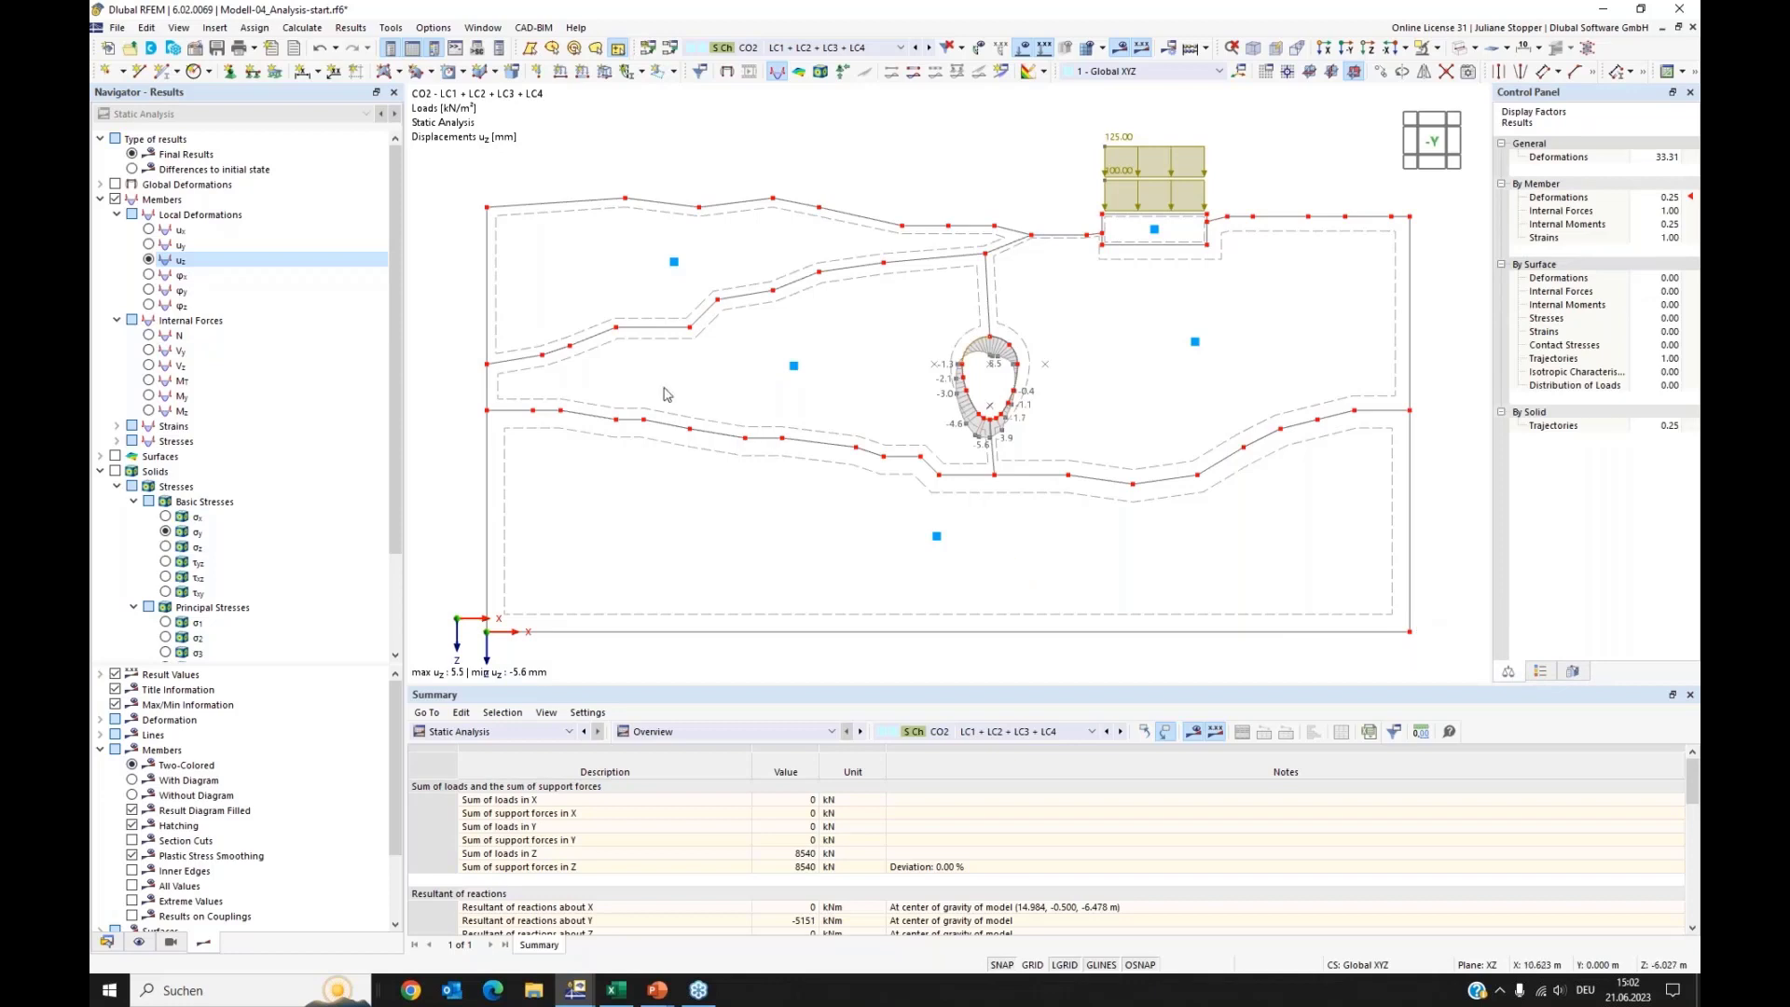
scroll(228, 697, "down", 2)
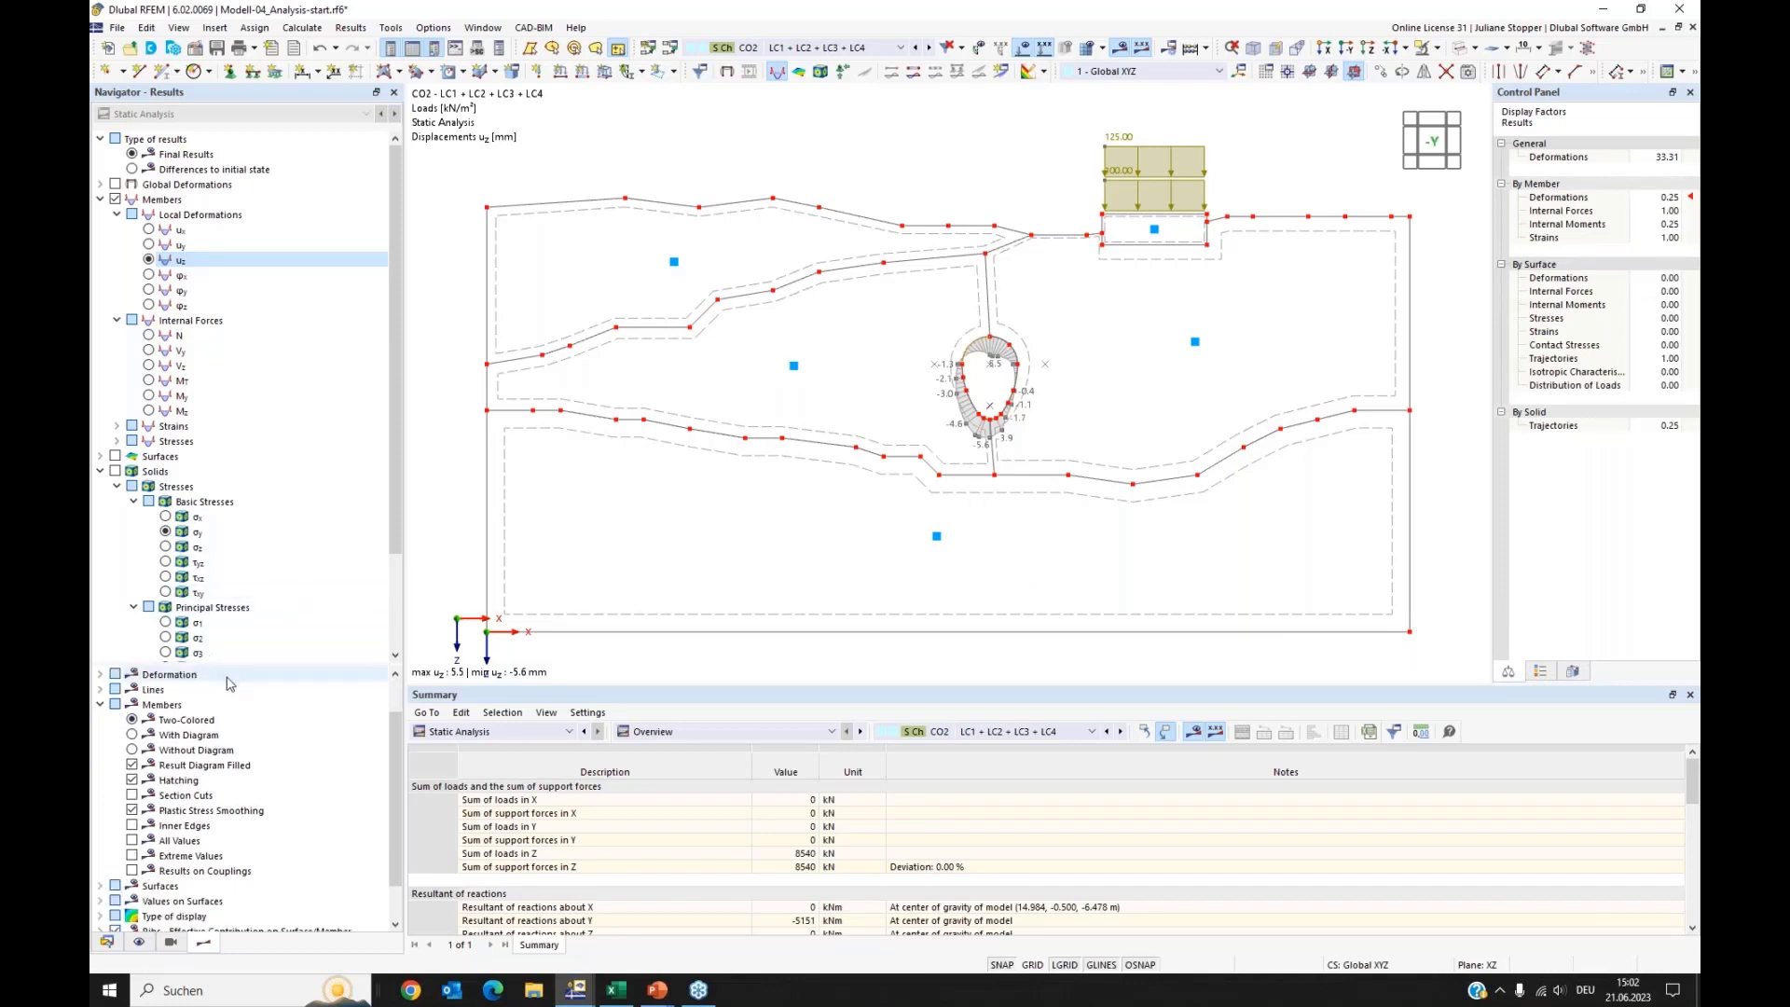
scroll(215, 718, "up", 2)
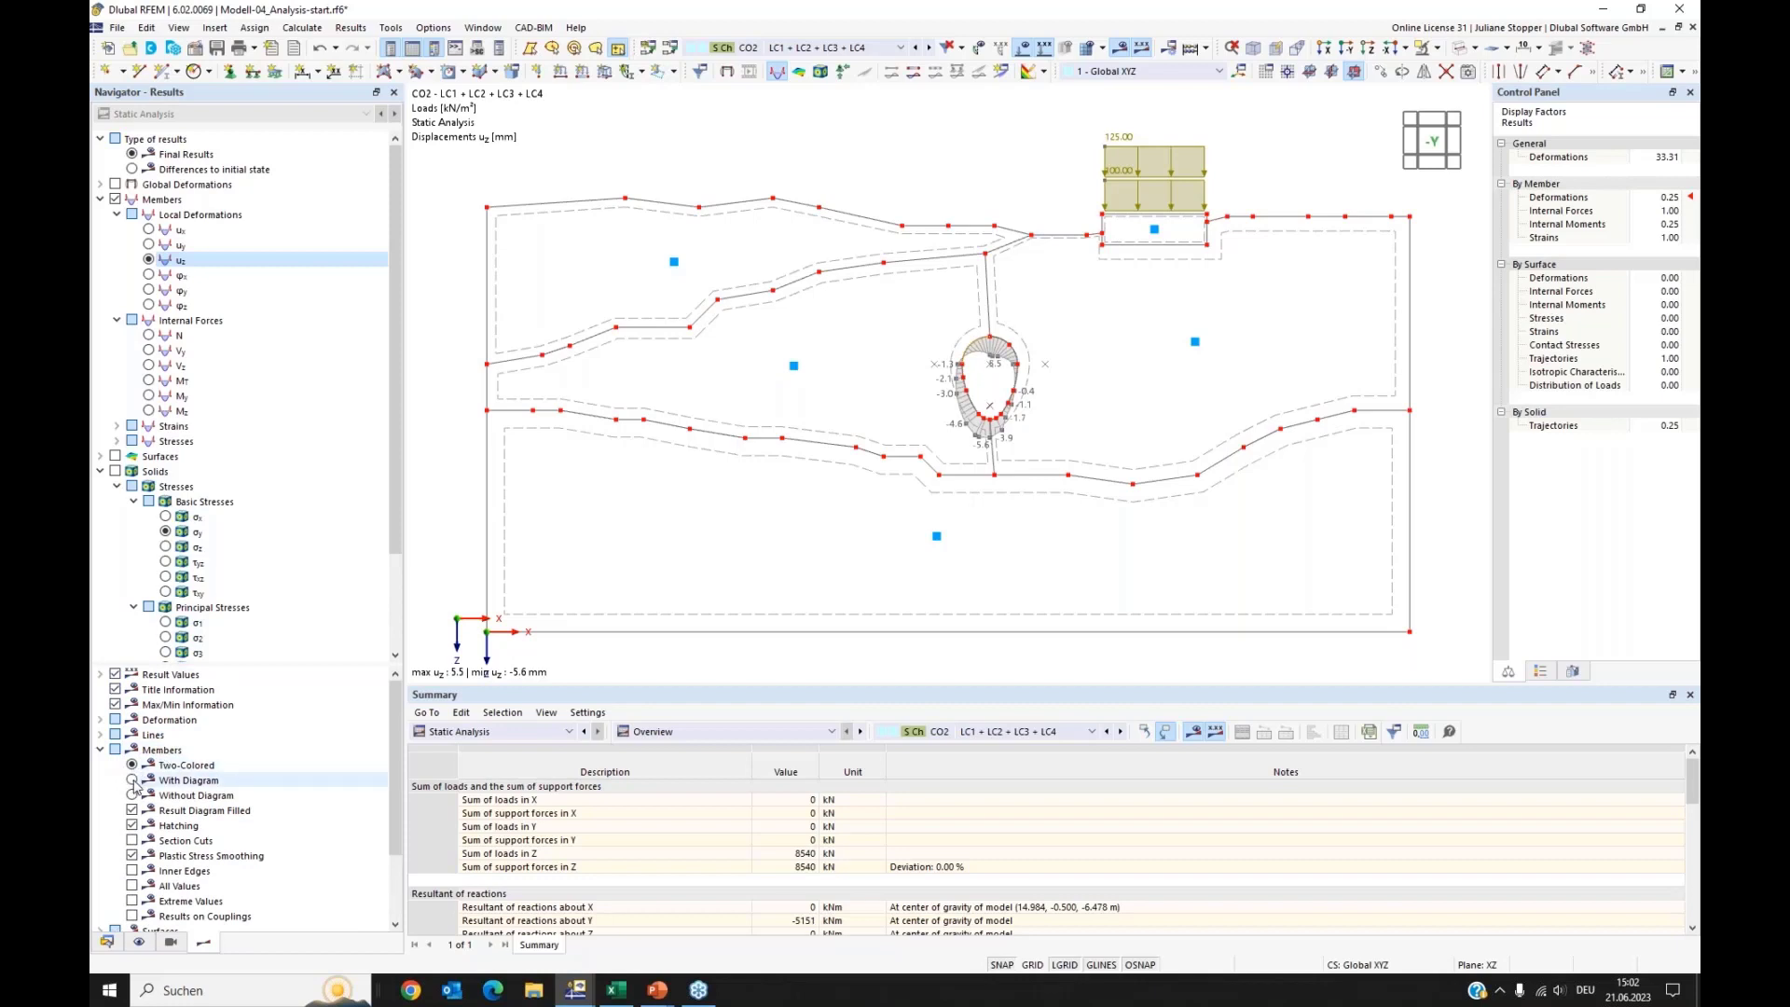
left_click(132, 781)
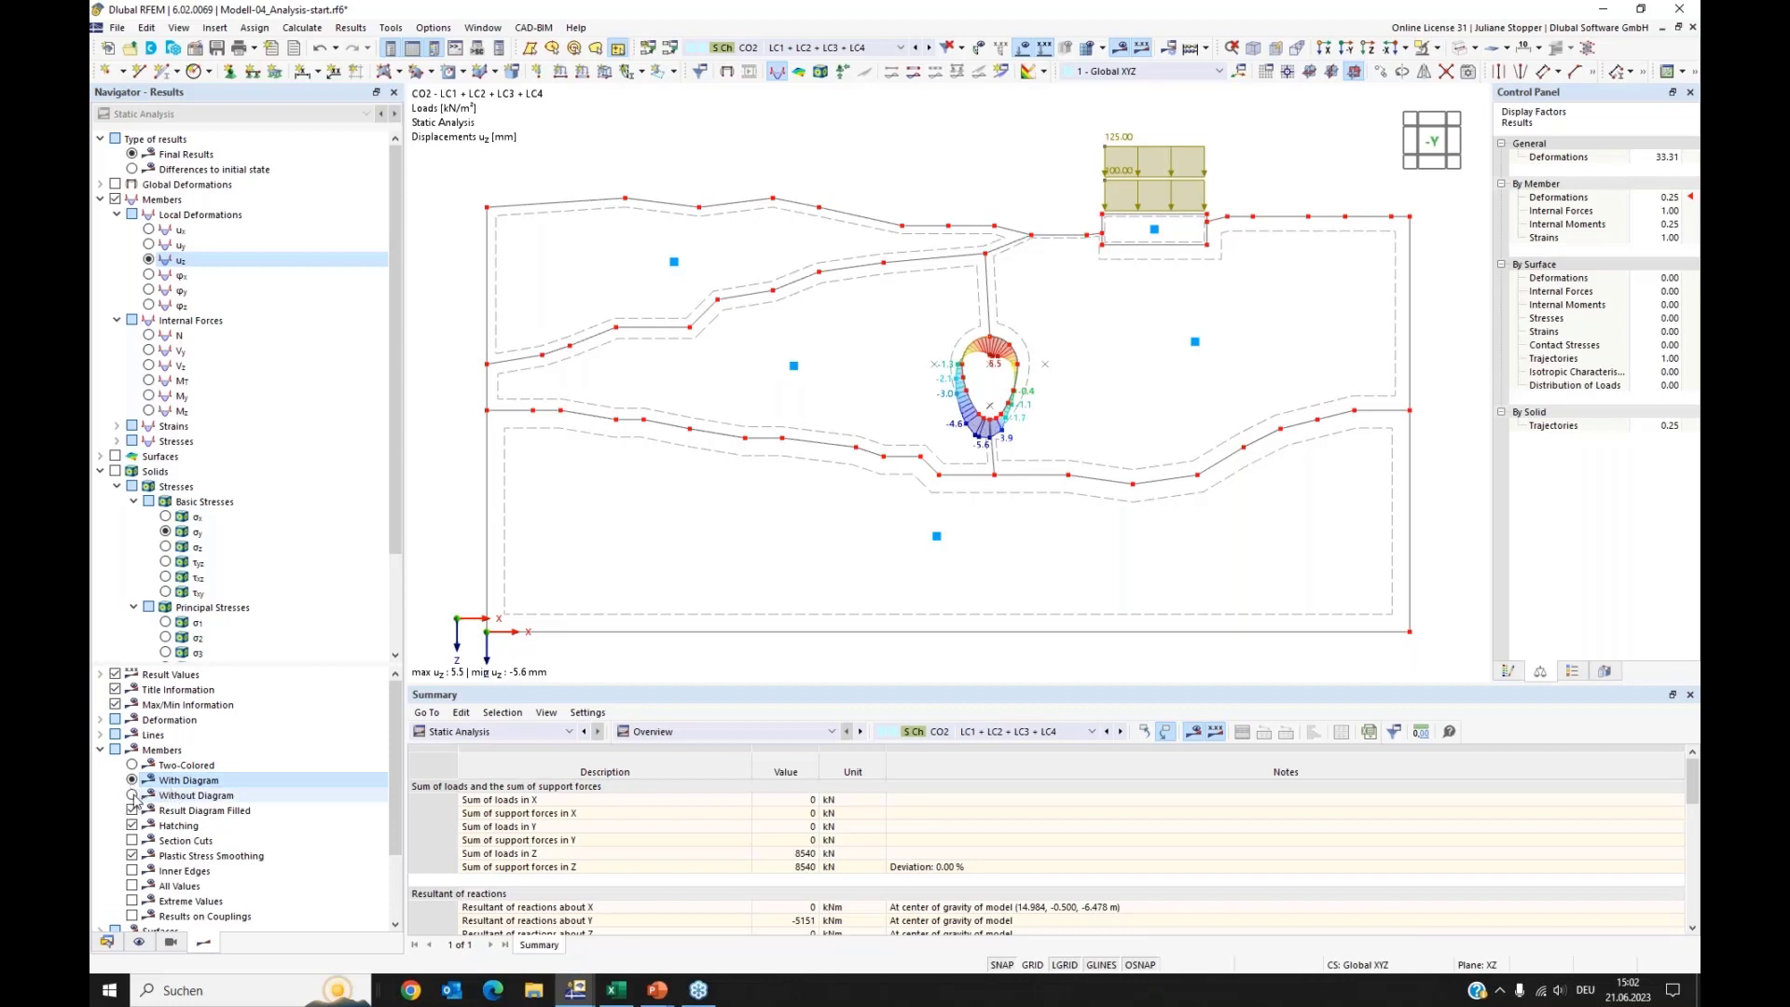
left_click(133, 795)
left_click(132, 782)
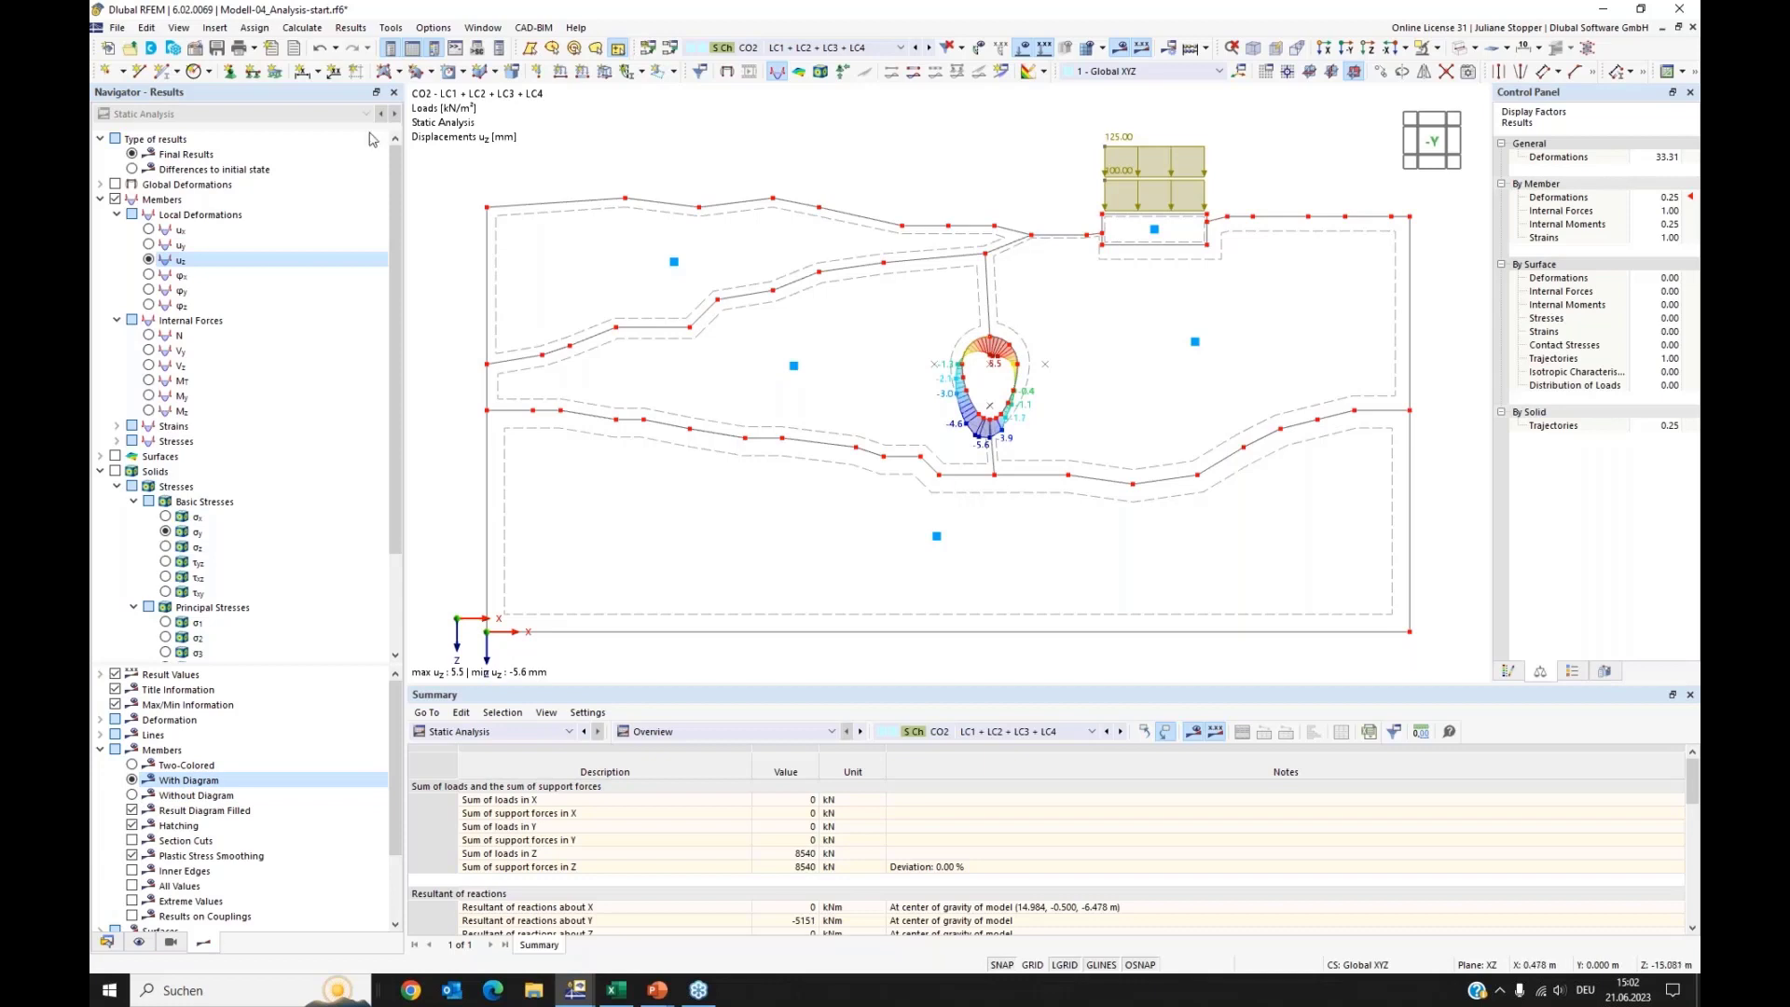
Step: Set up a multi print of graphics to the printout report, excluding the model view and keeping the current loading view
left_click(118, 28)
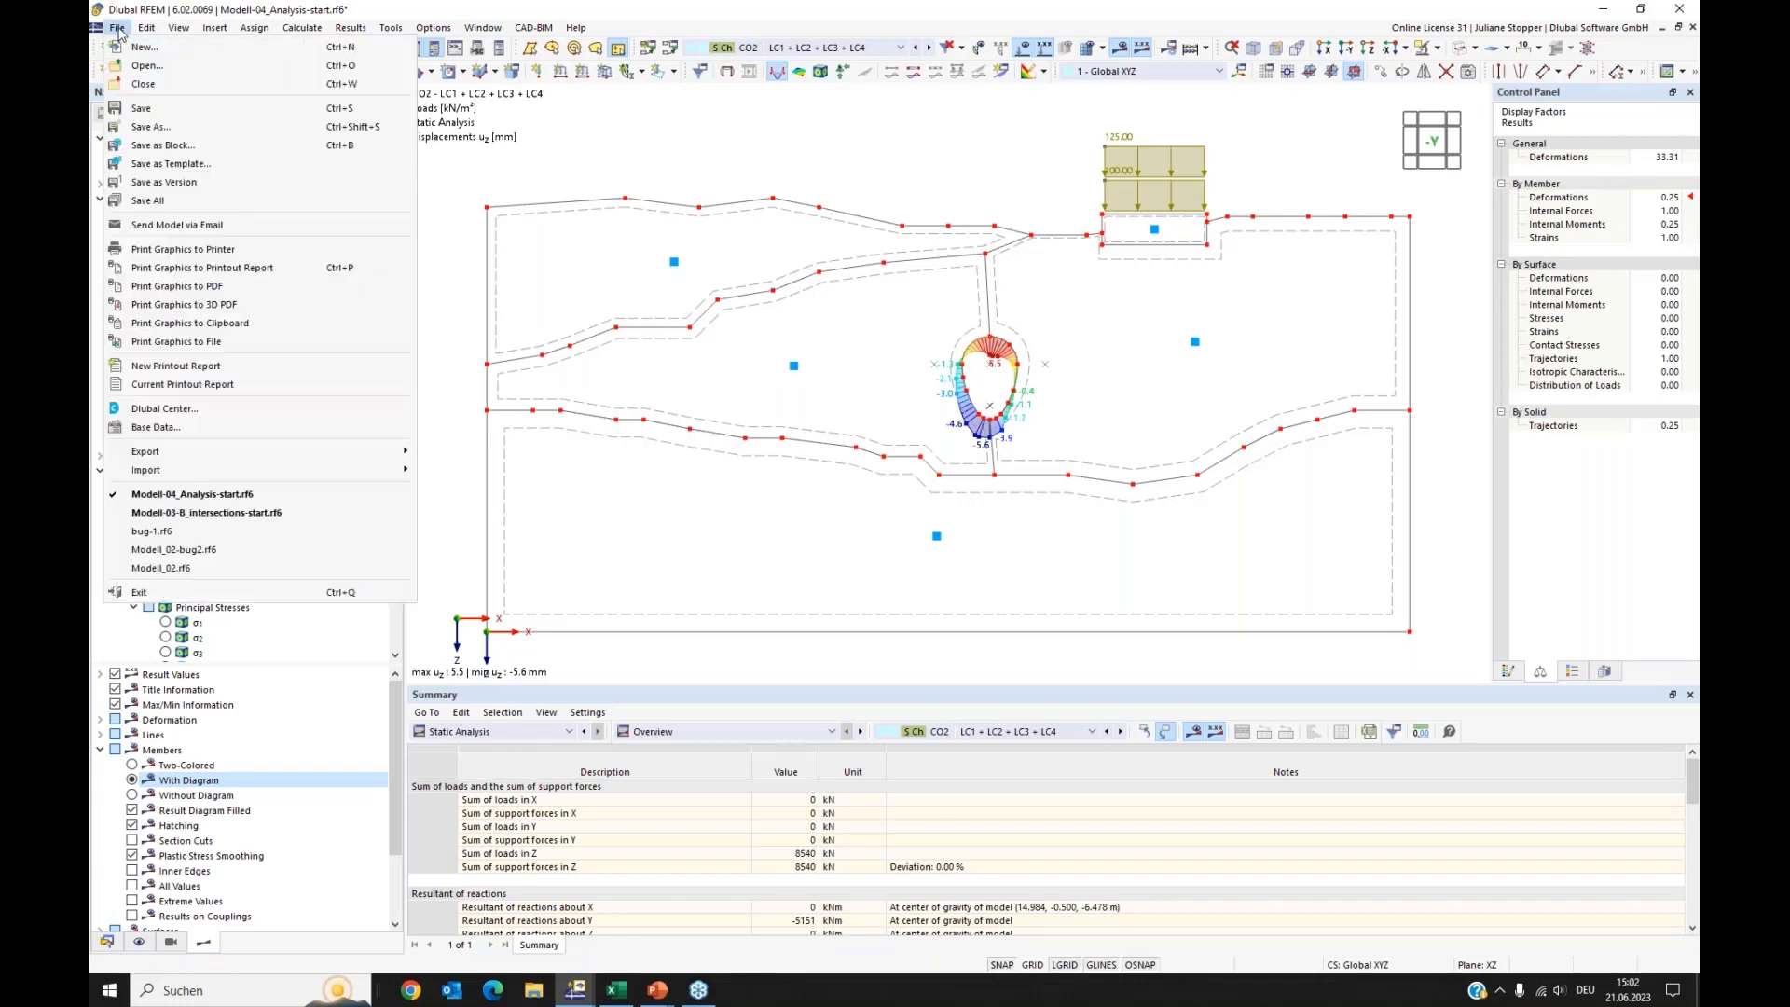
left_click(202, 267)
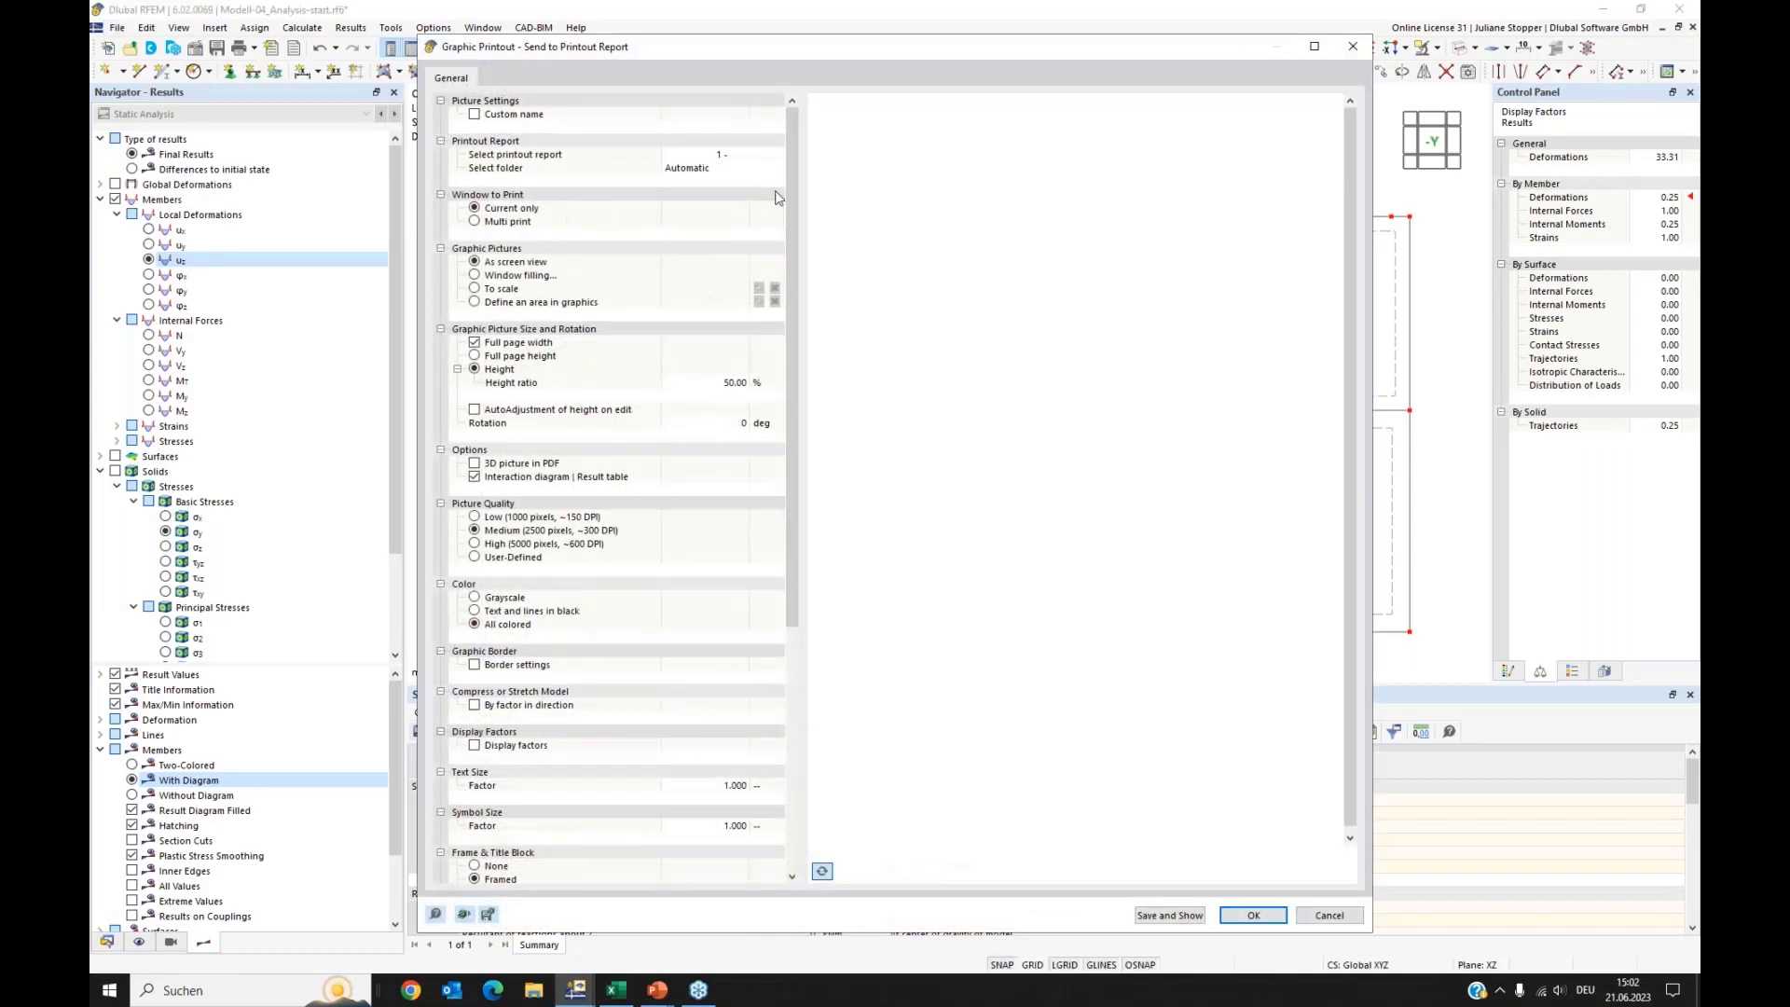
left_click(475, 221)
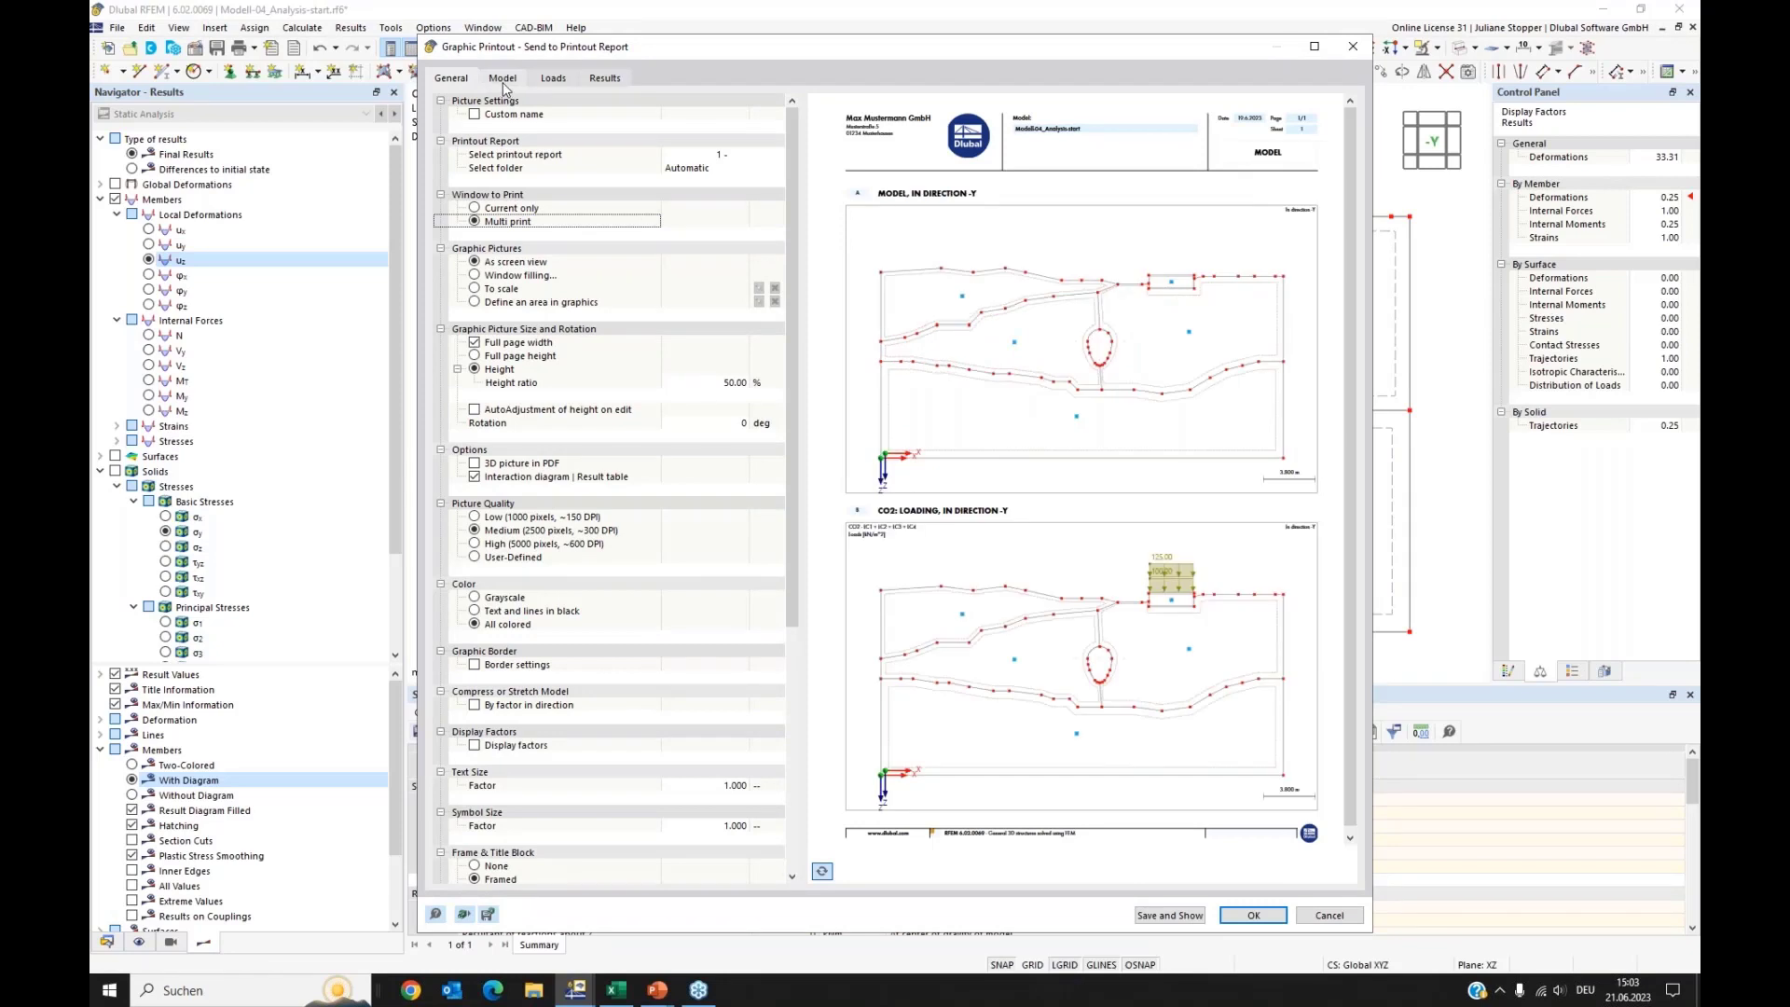
left_click(503, 79)
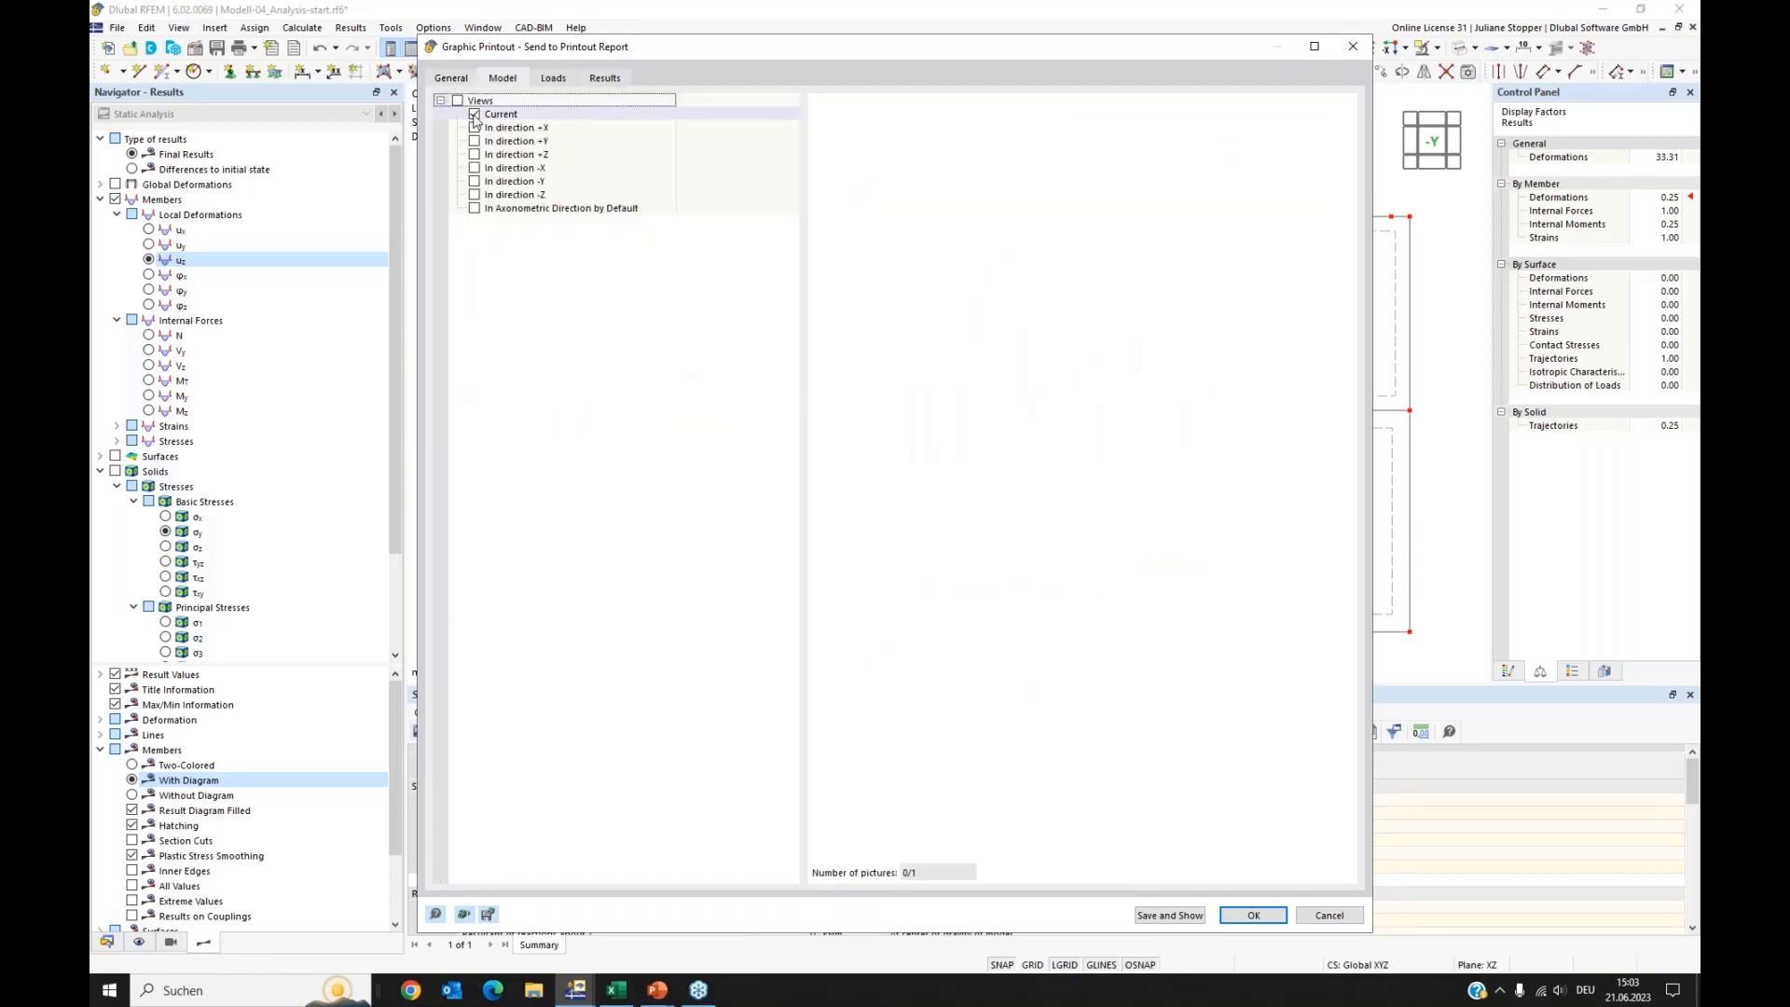
left_click(555, 78)
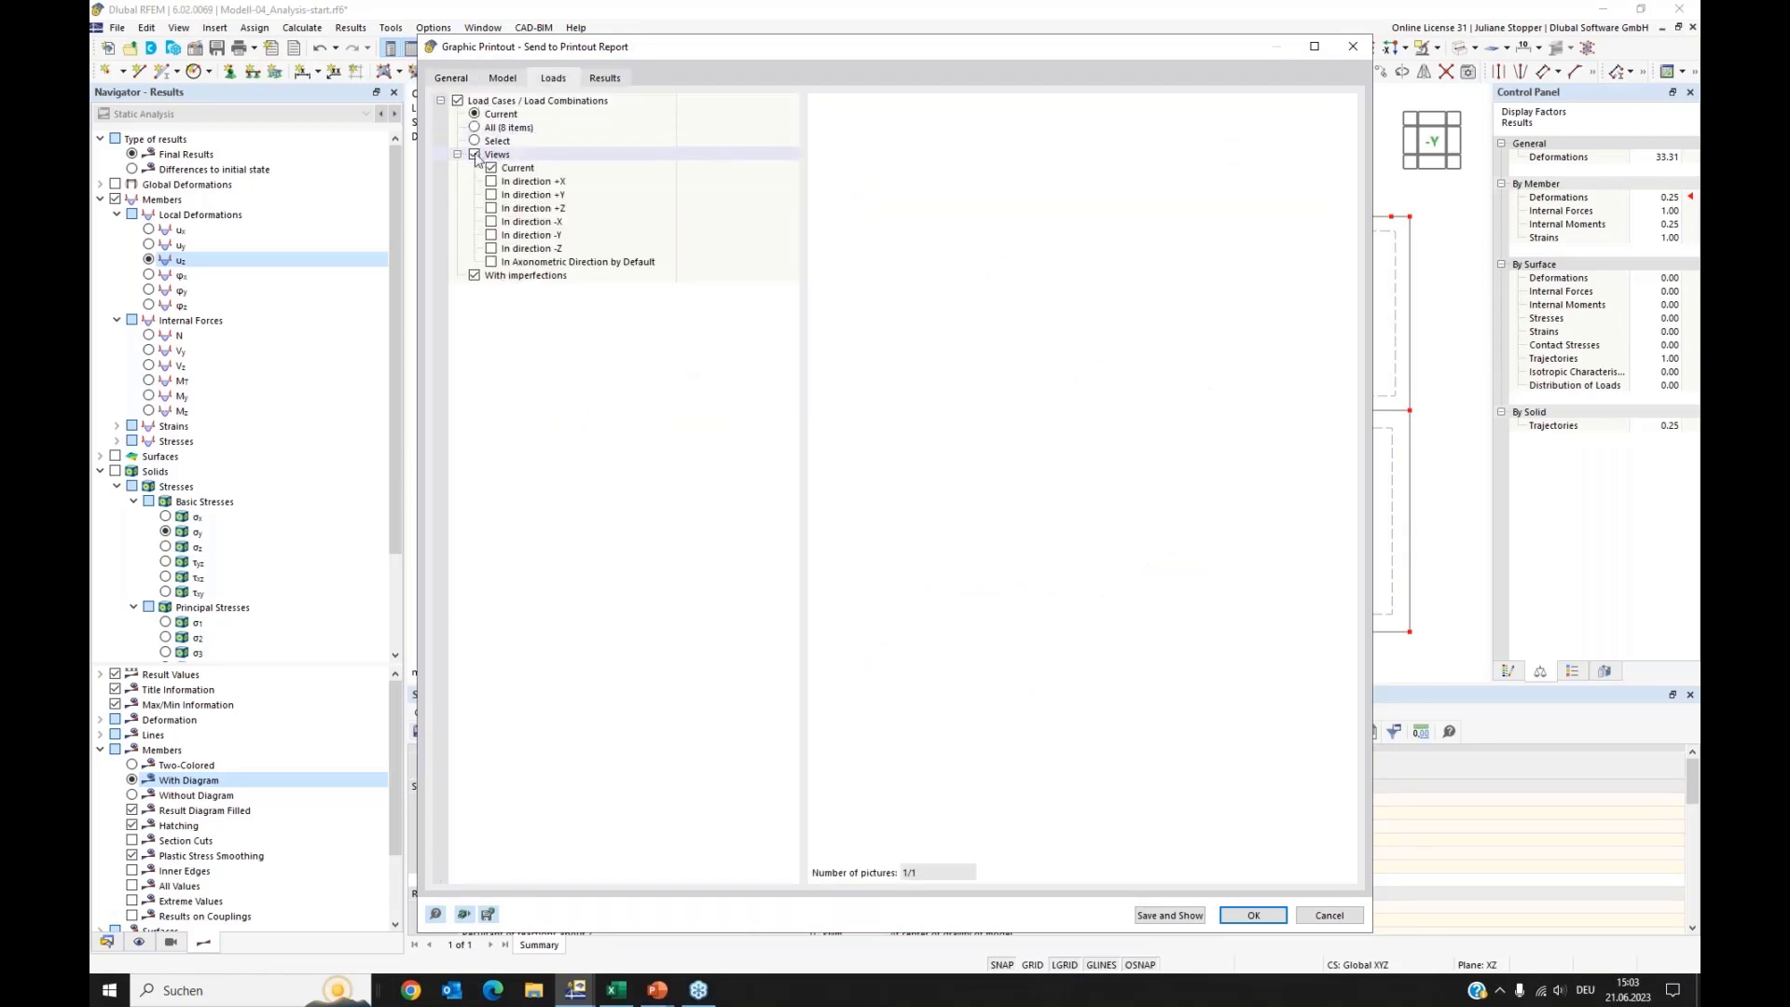
left_click(608, 78)
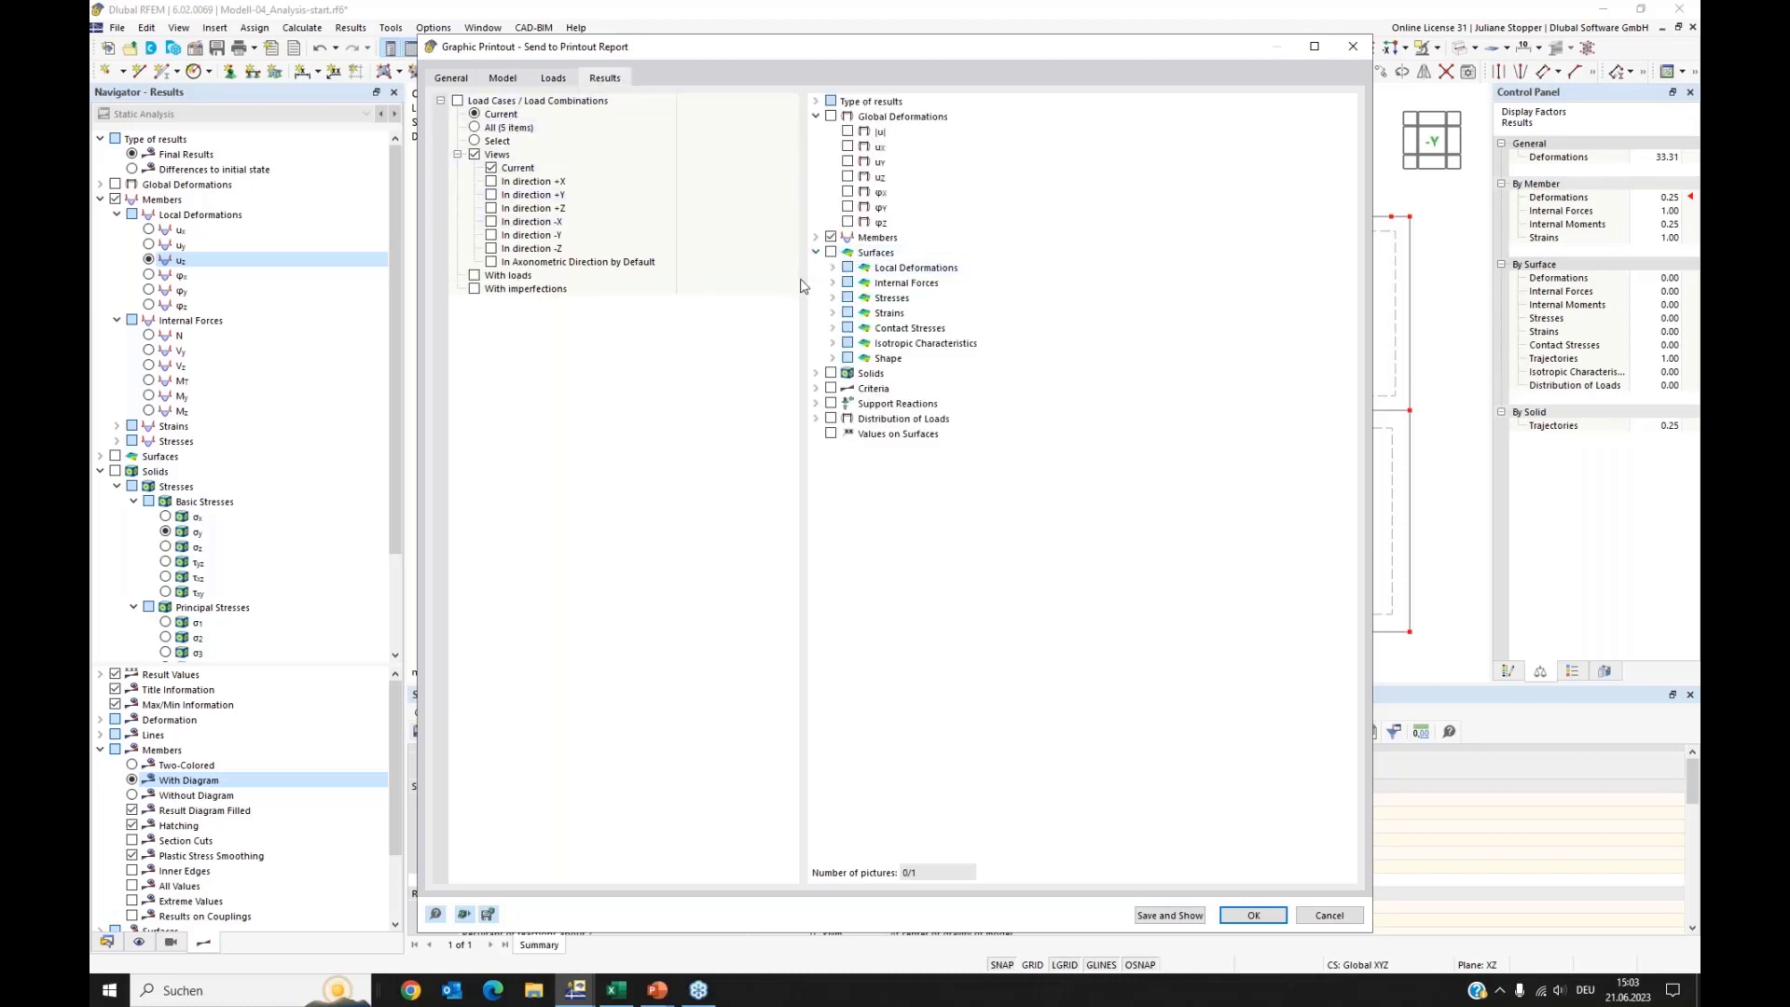
Step: Include the members' internal forces N and My and local deformations ux and uz, and send the graphics to the printout report
left_click(816, 251)
left_click(815, 238)
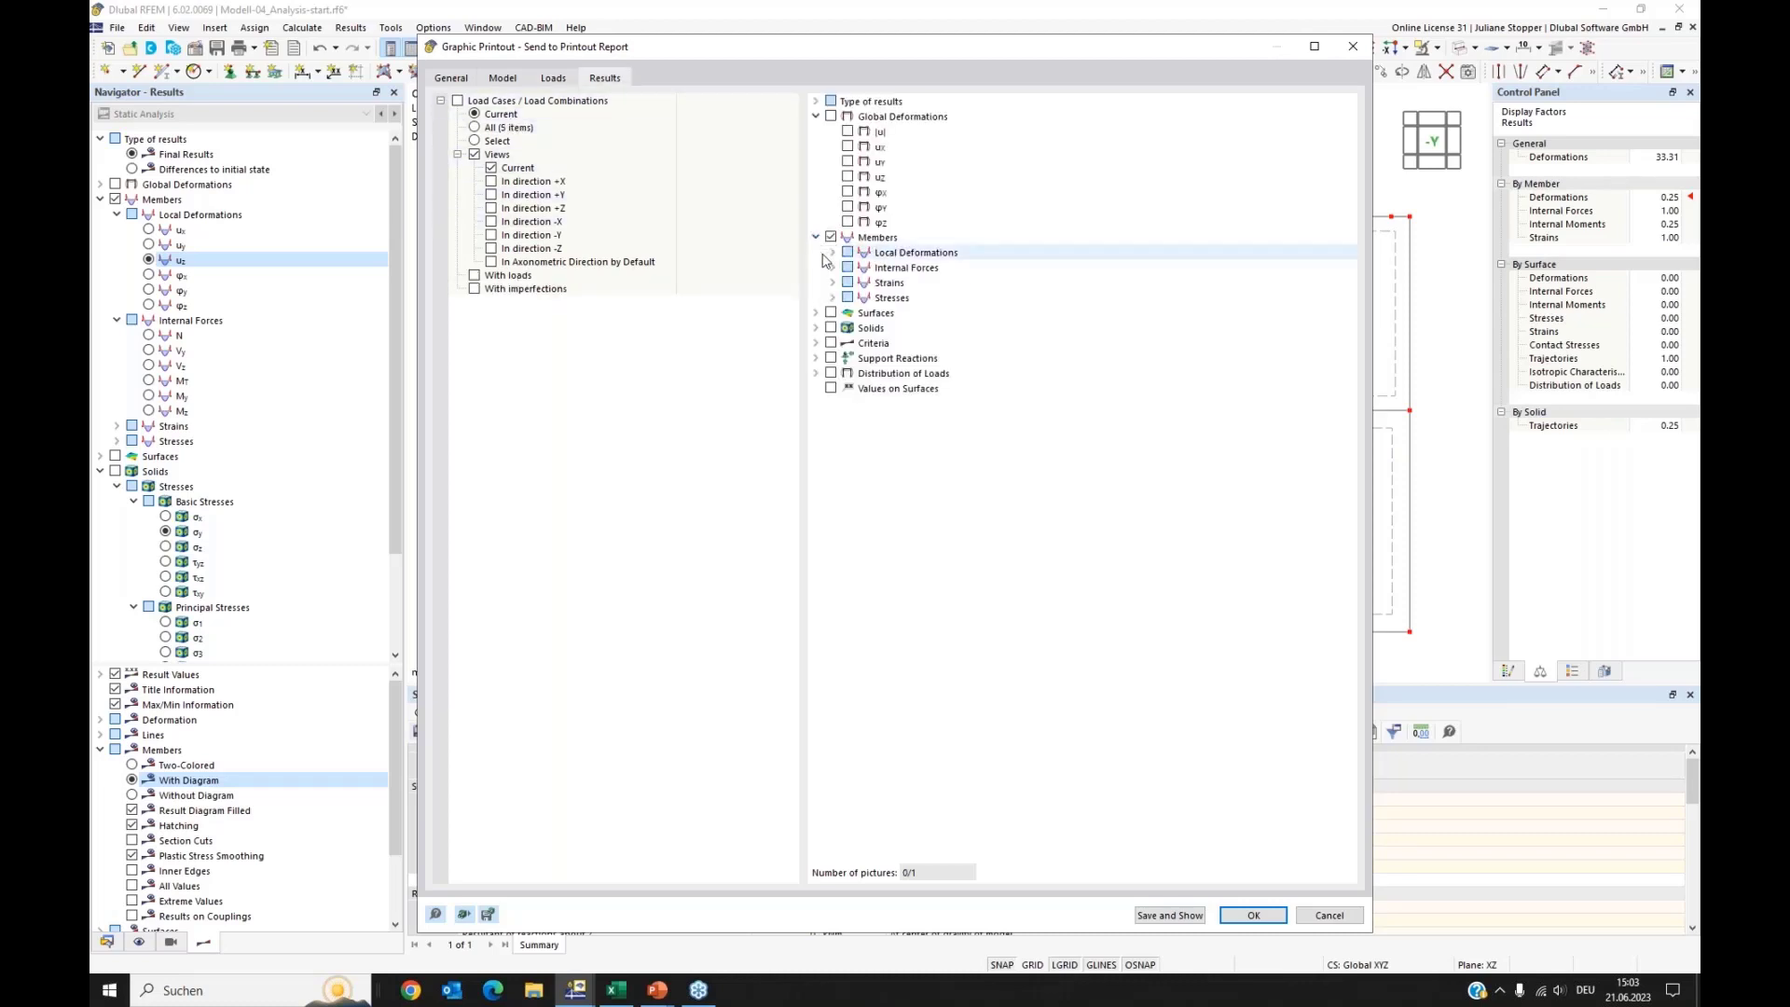
left_click(833, 268)
left_click(865, 282)
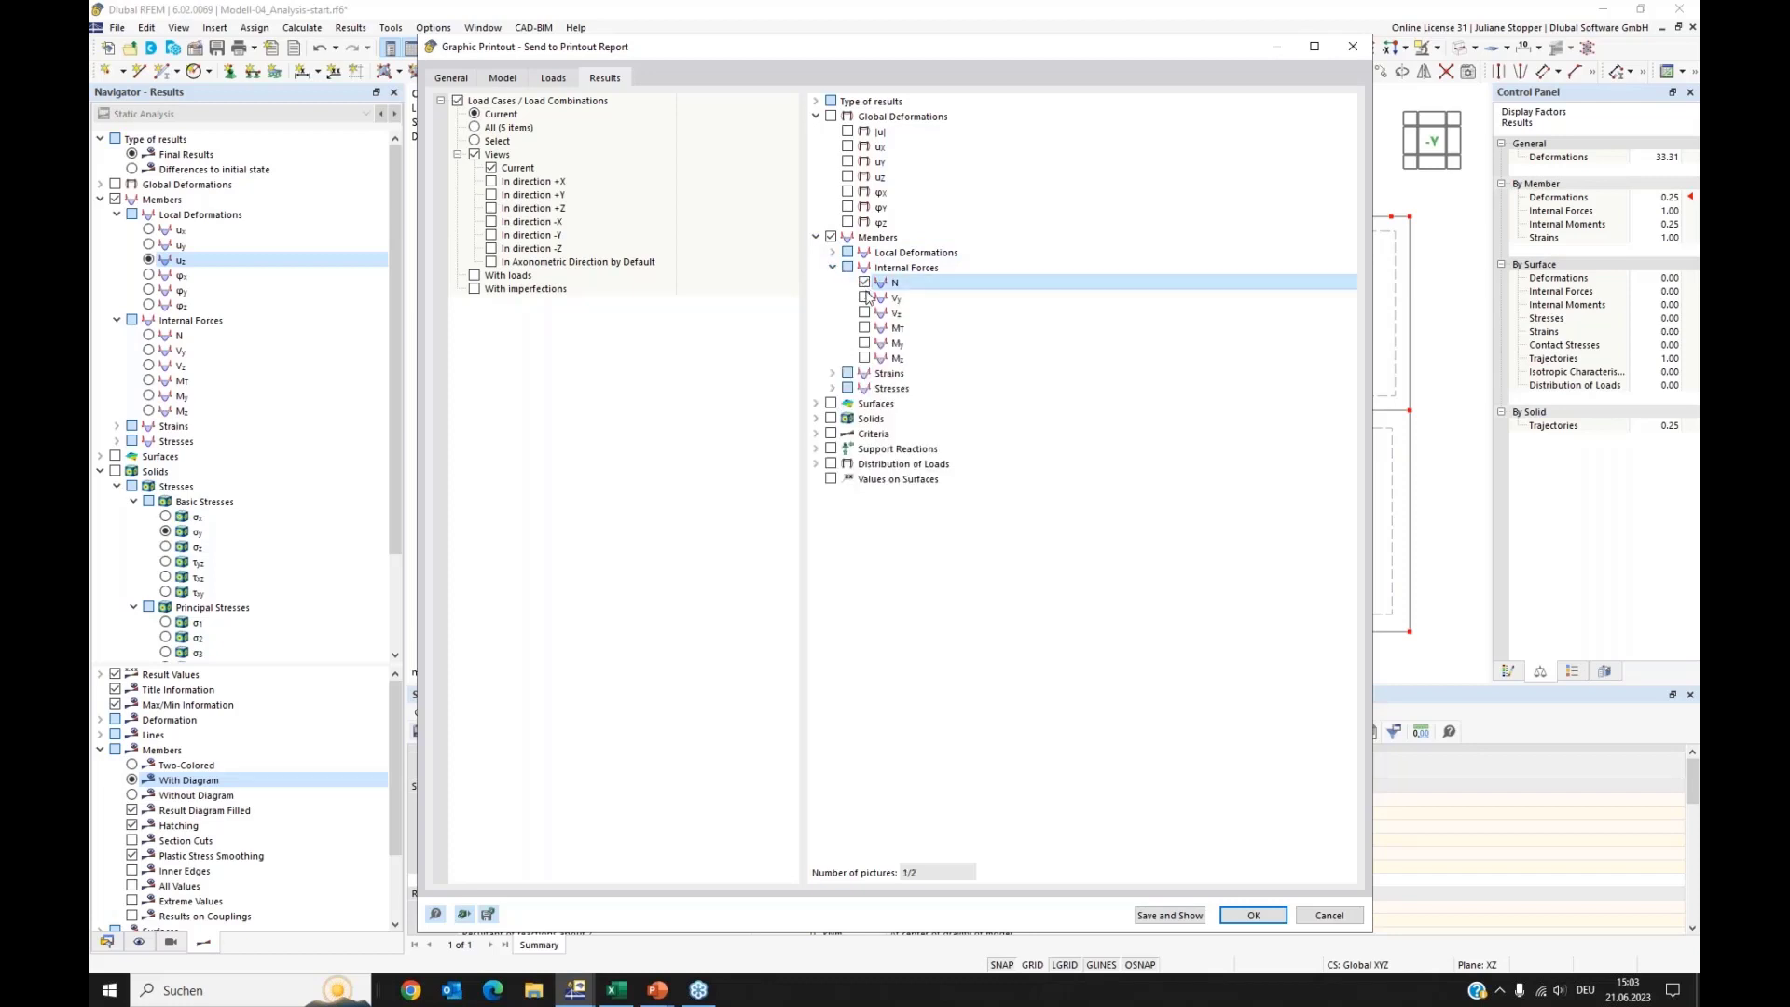
left_click(864, 343)
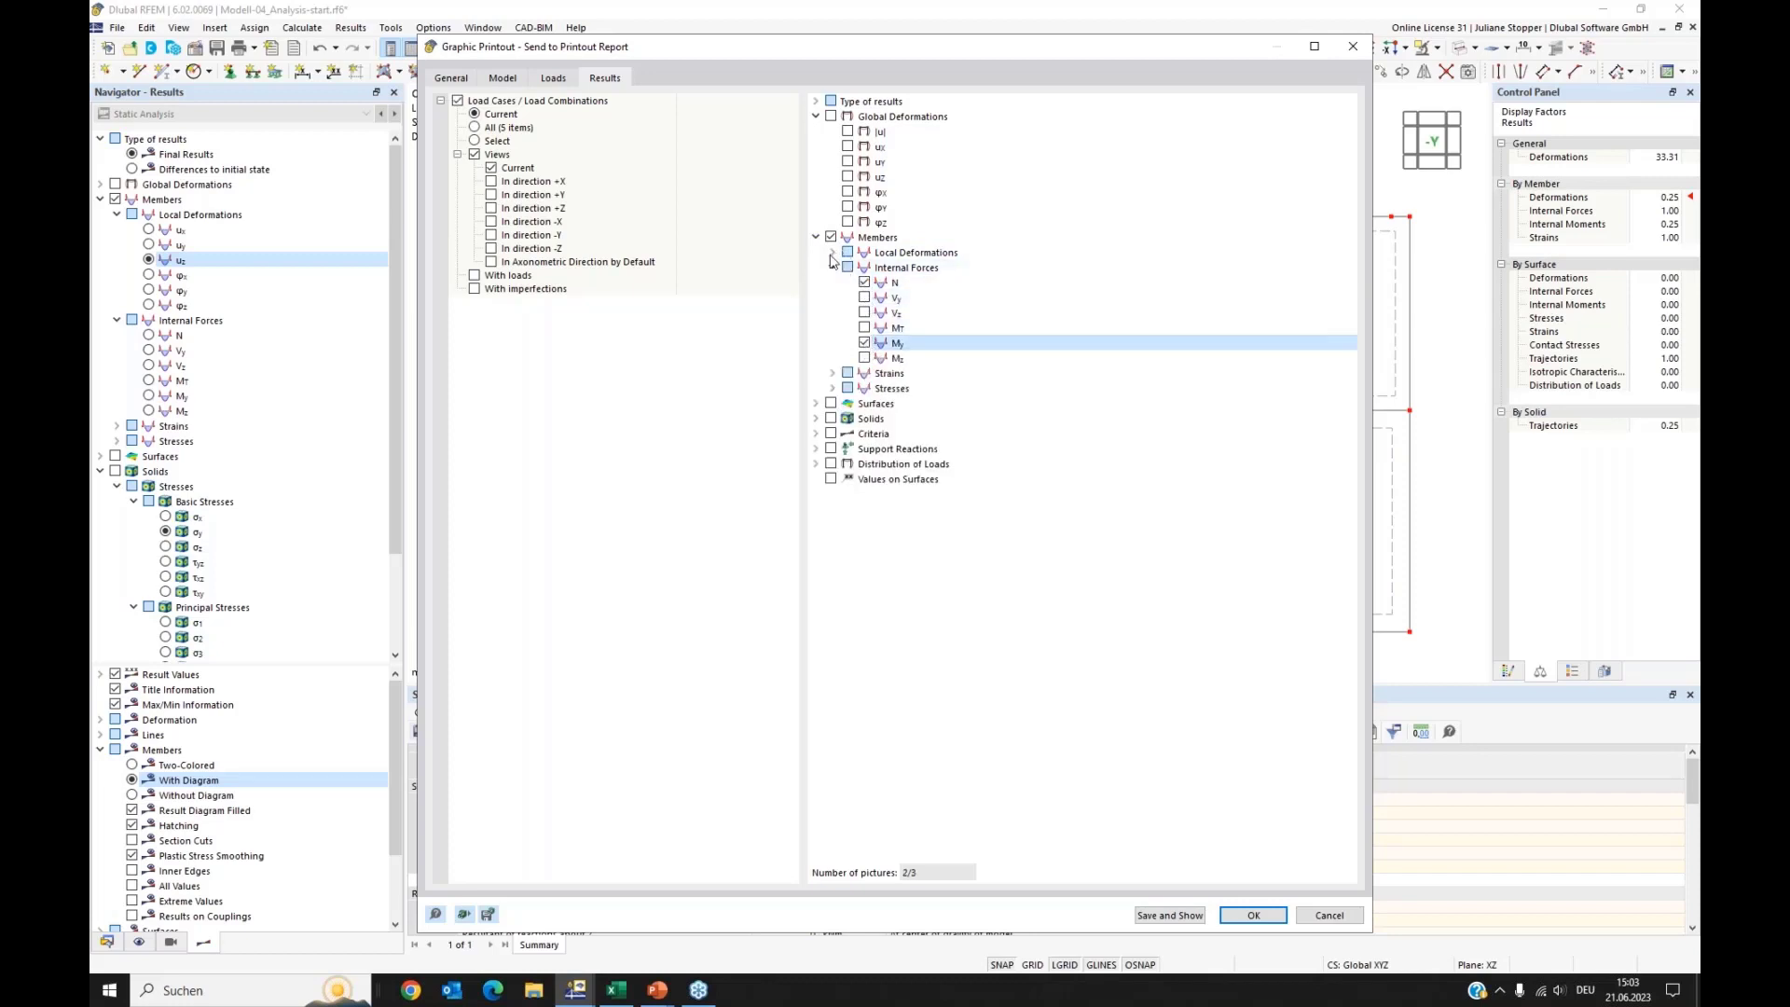
left_click(832, 252)
left_click(864, 268)
left_click(864, 297)
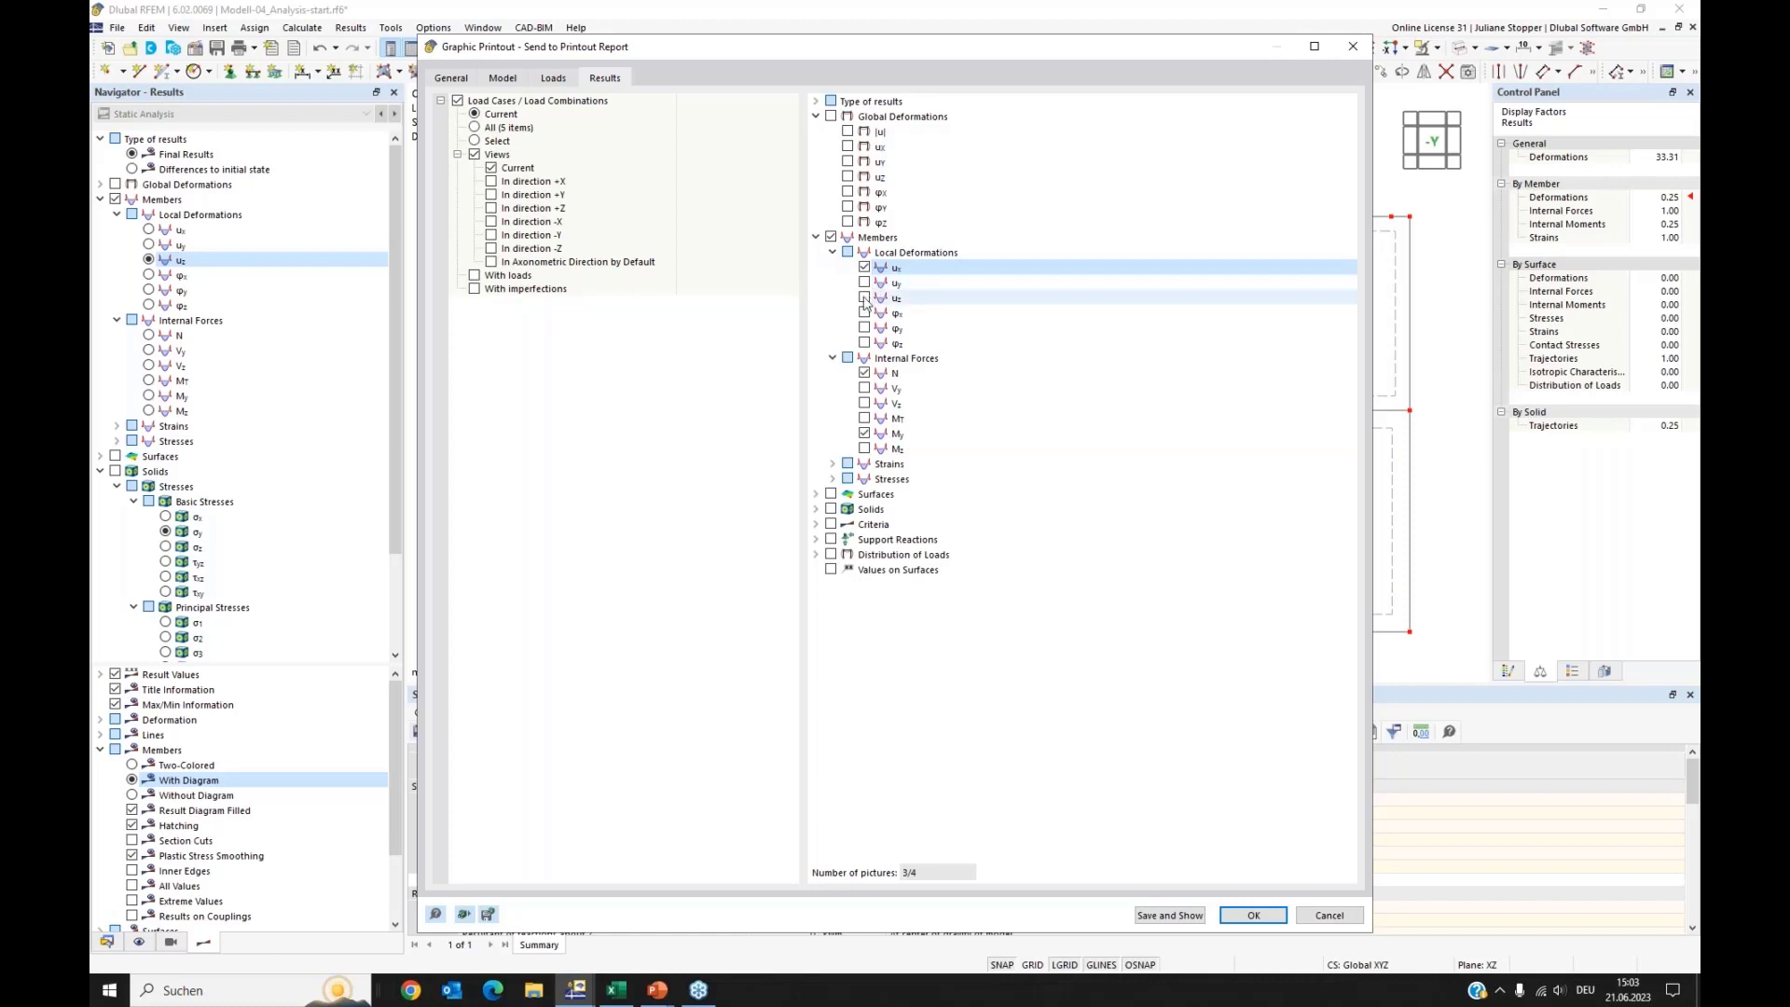
left_click(1248, 915)
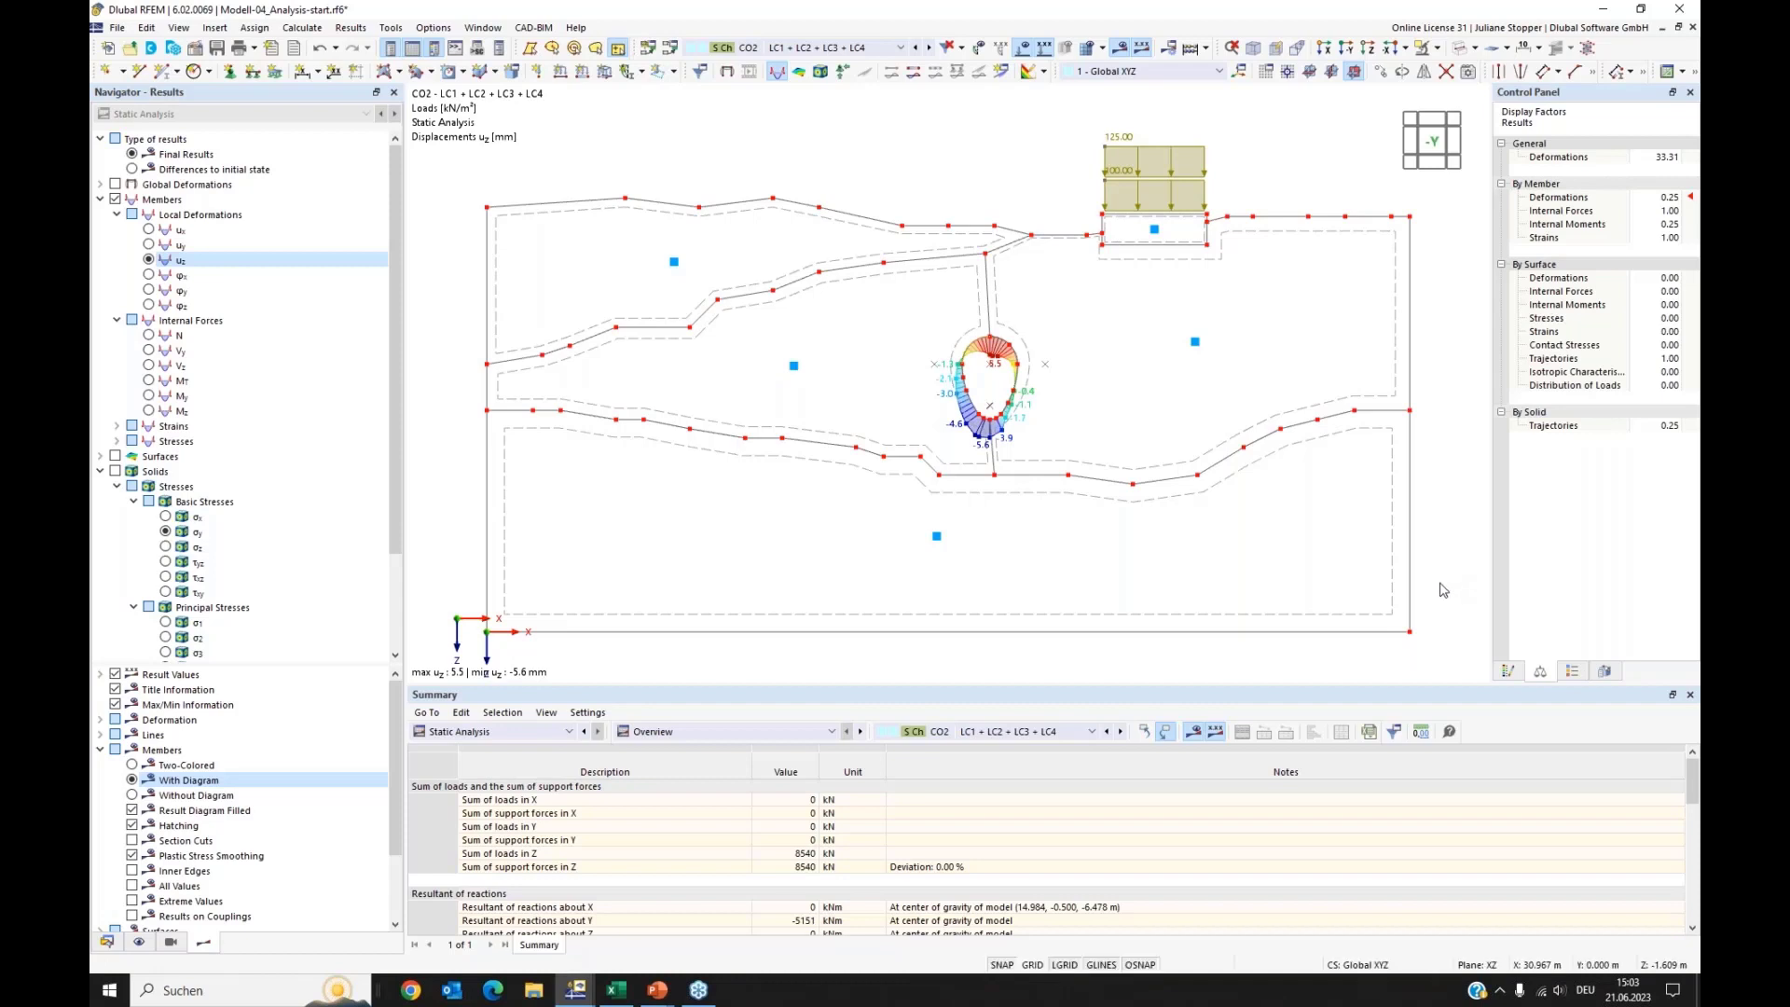
Step: Display the members' moments My for CO2 and open printout report 1
middle_click_drag(1439, 584, 1438, 604)
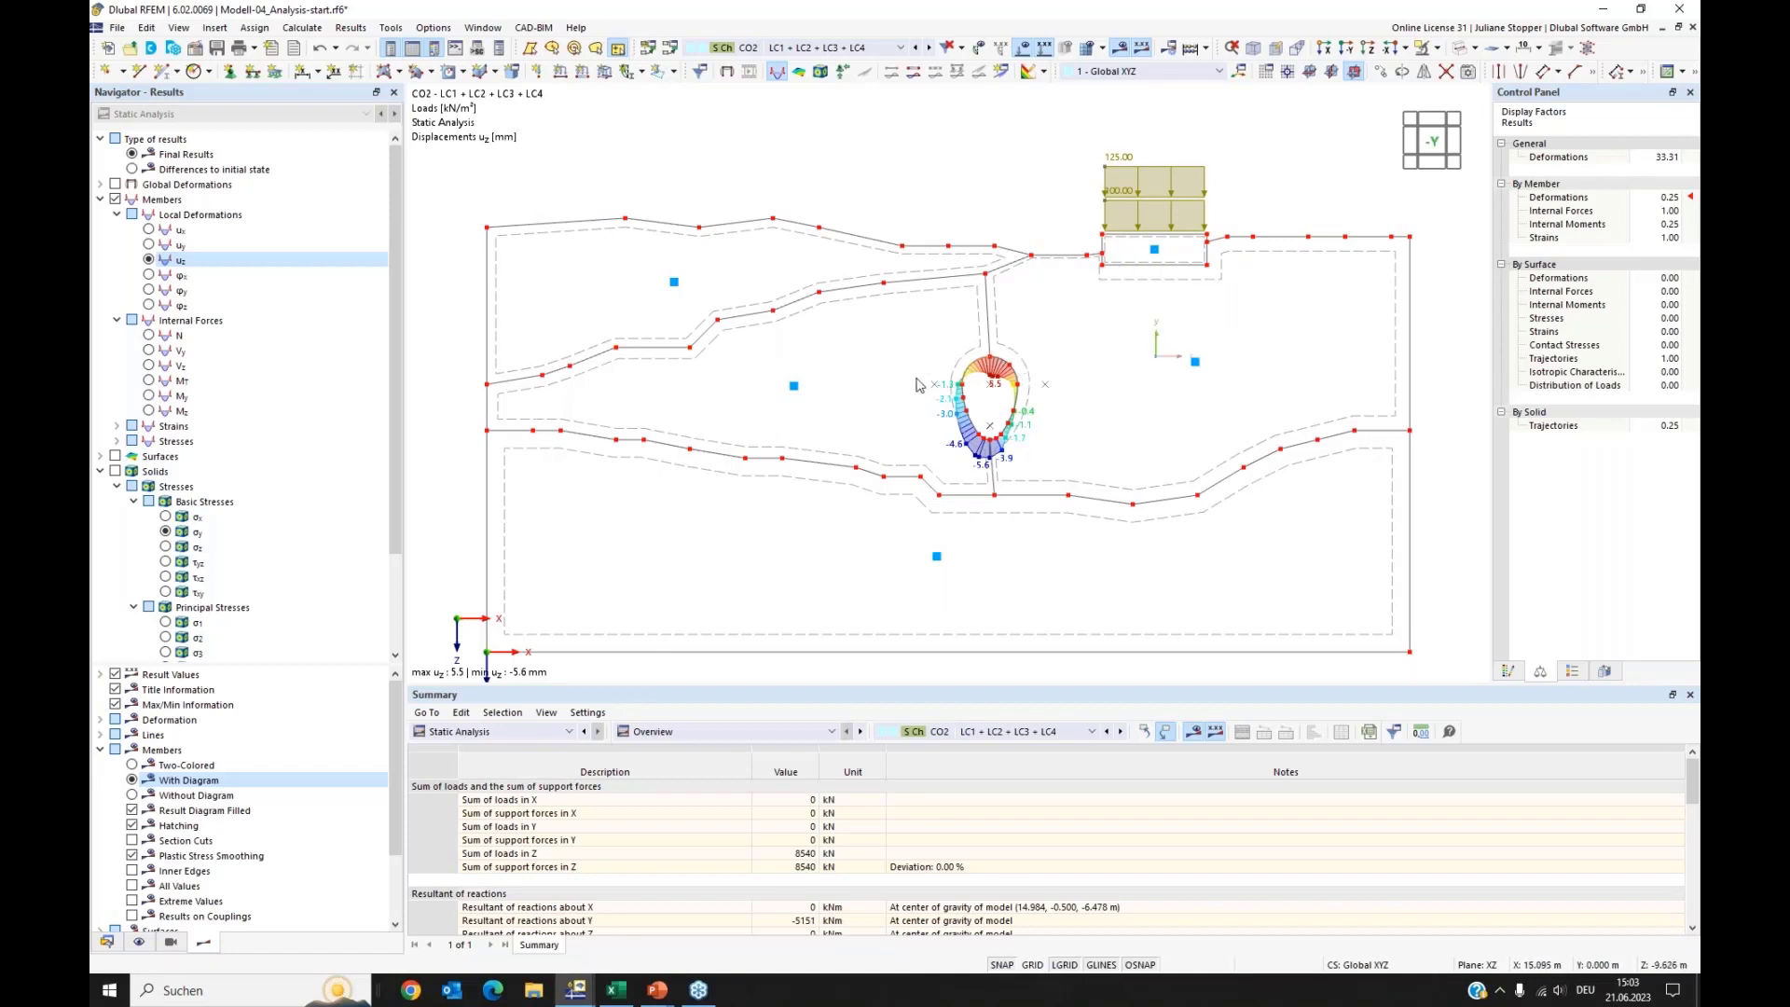
left_click(150, 399)
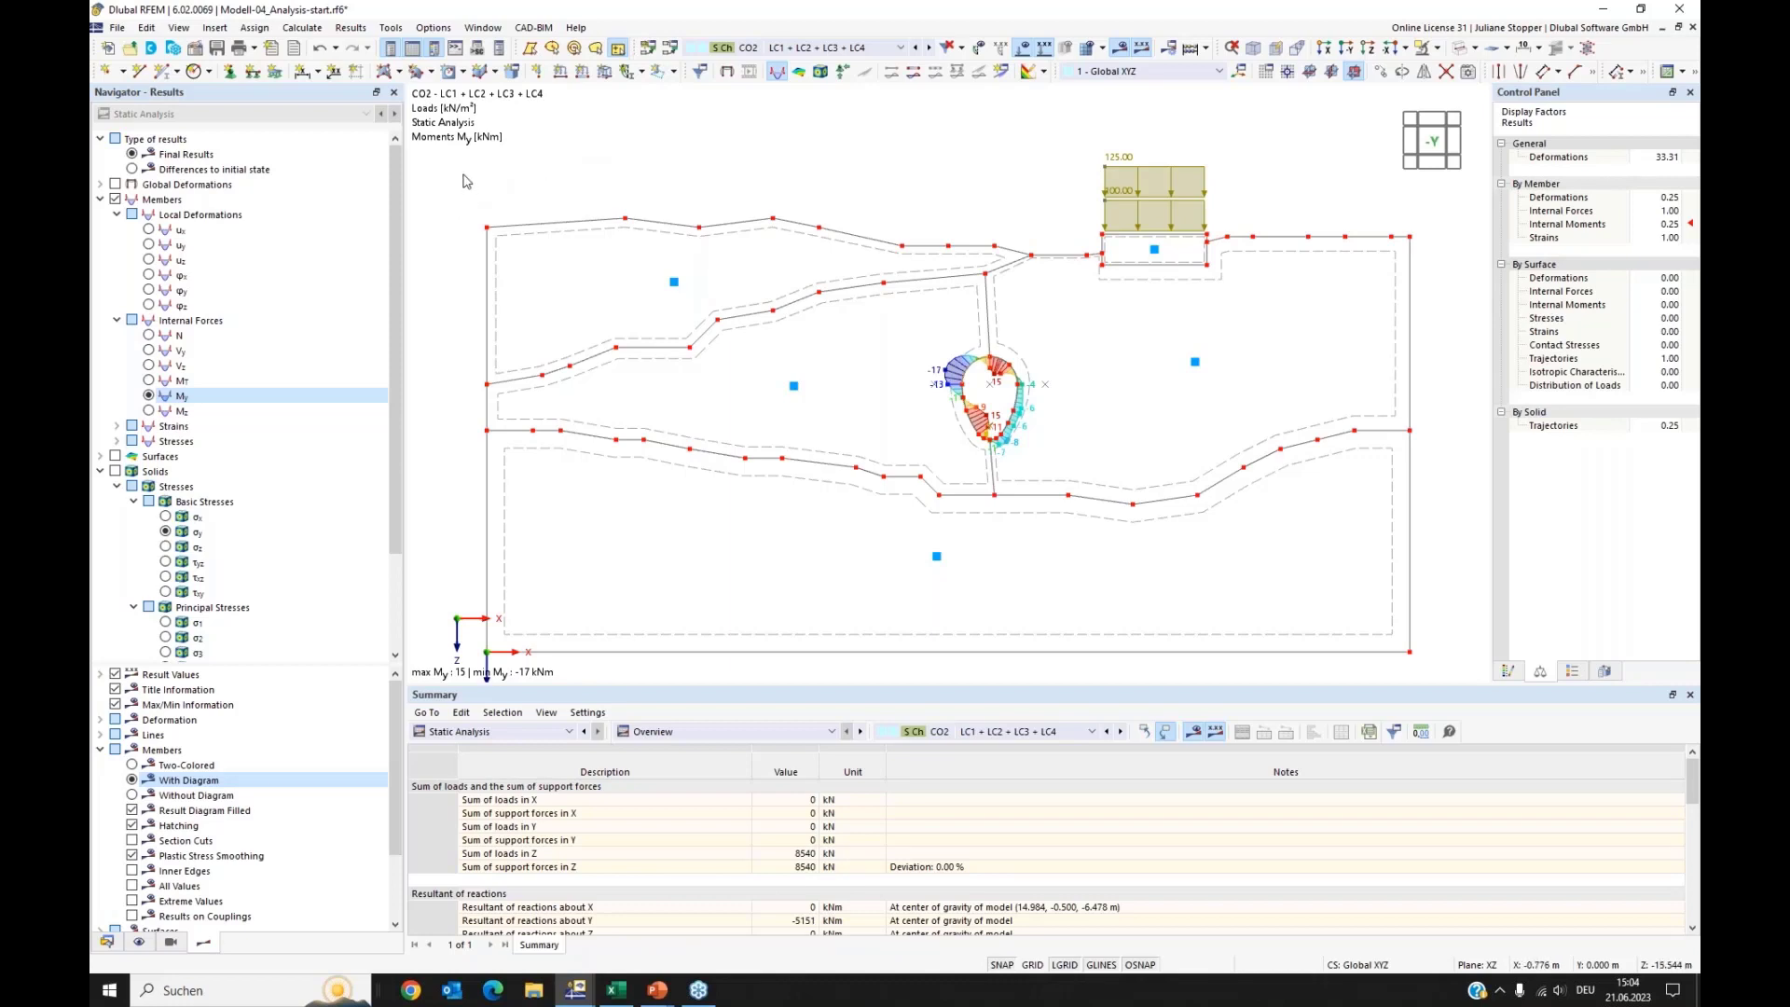
left_click(105, 942)
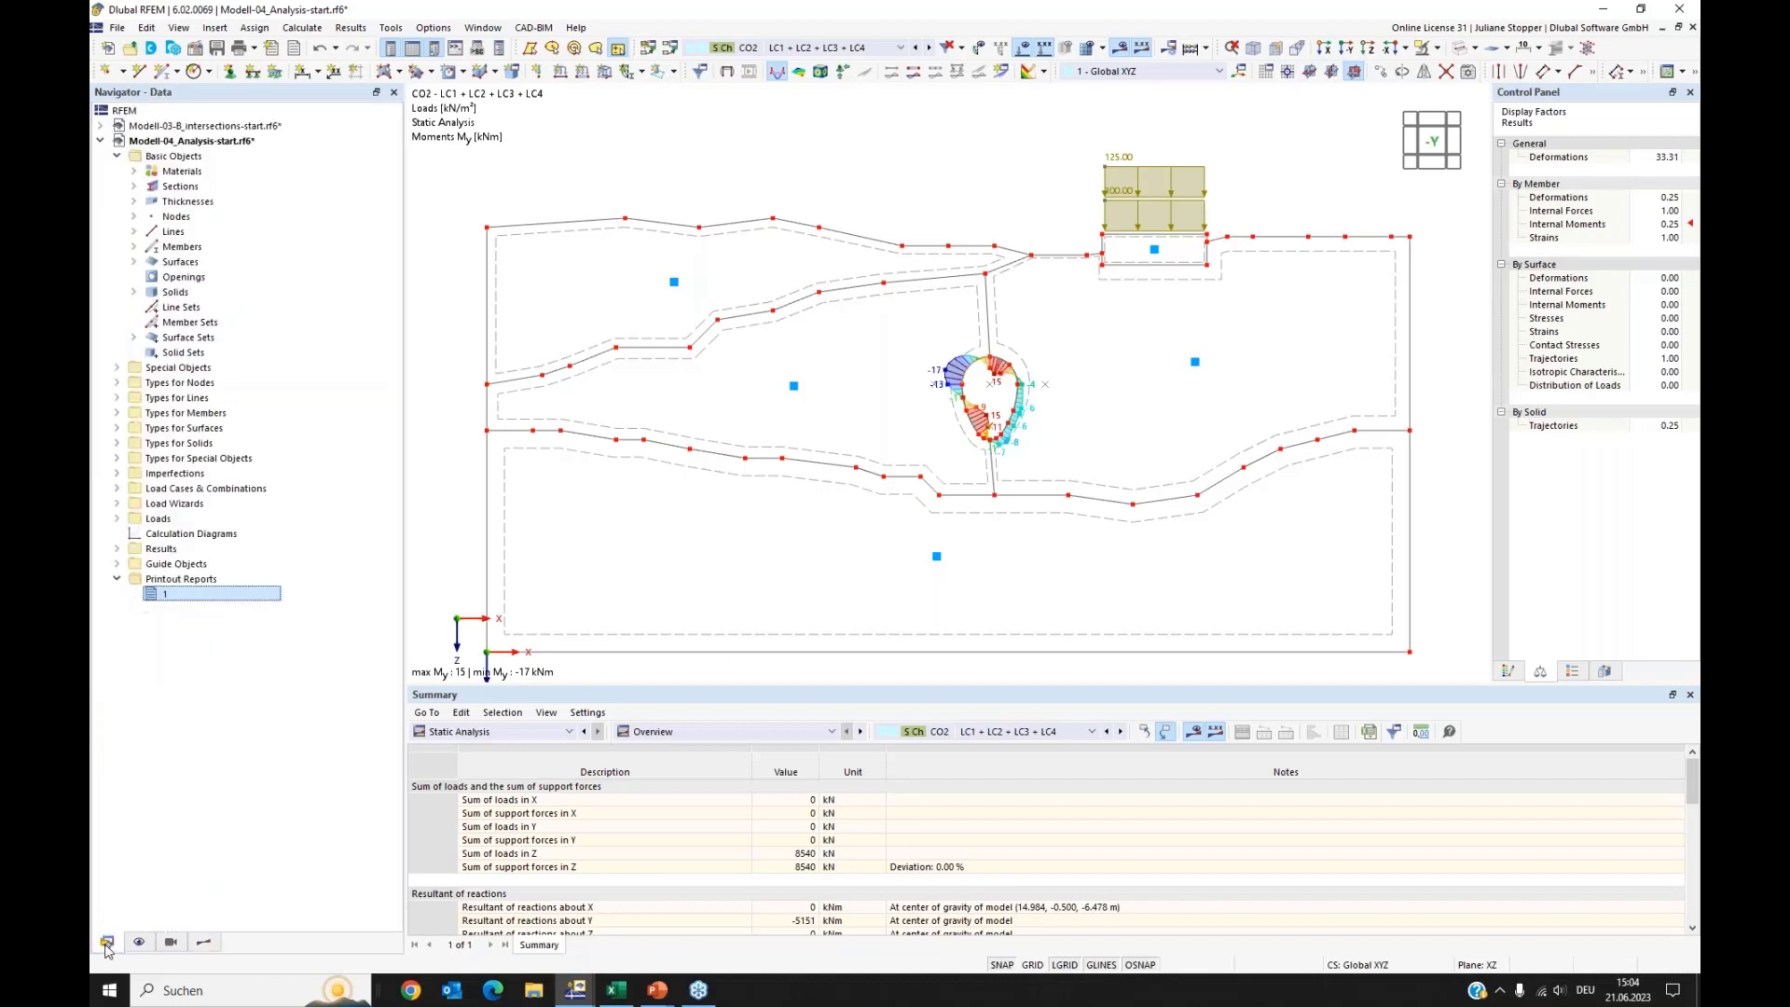
double_click(154, 595)
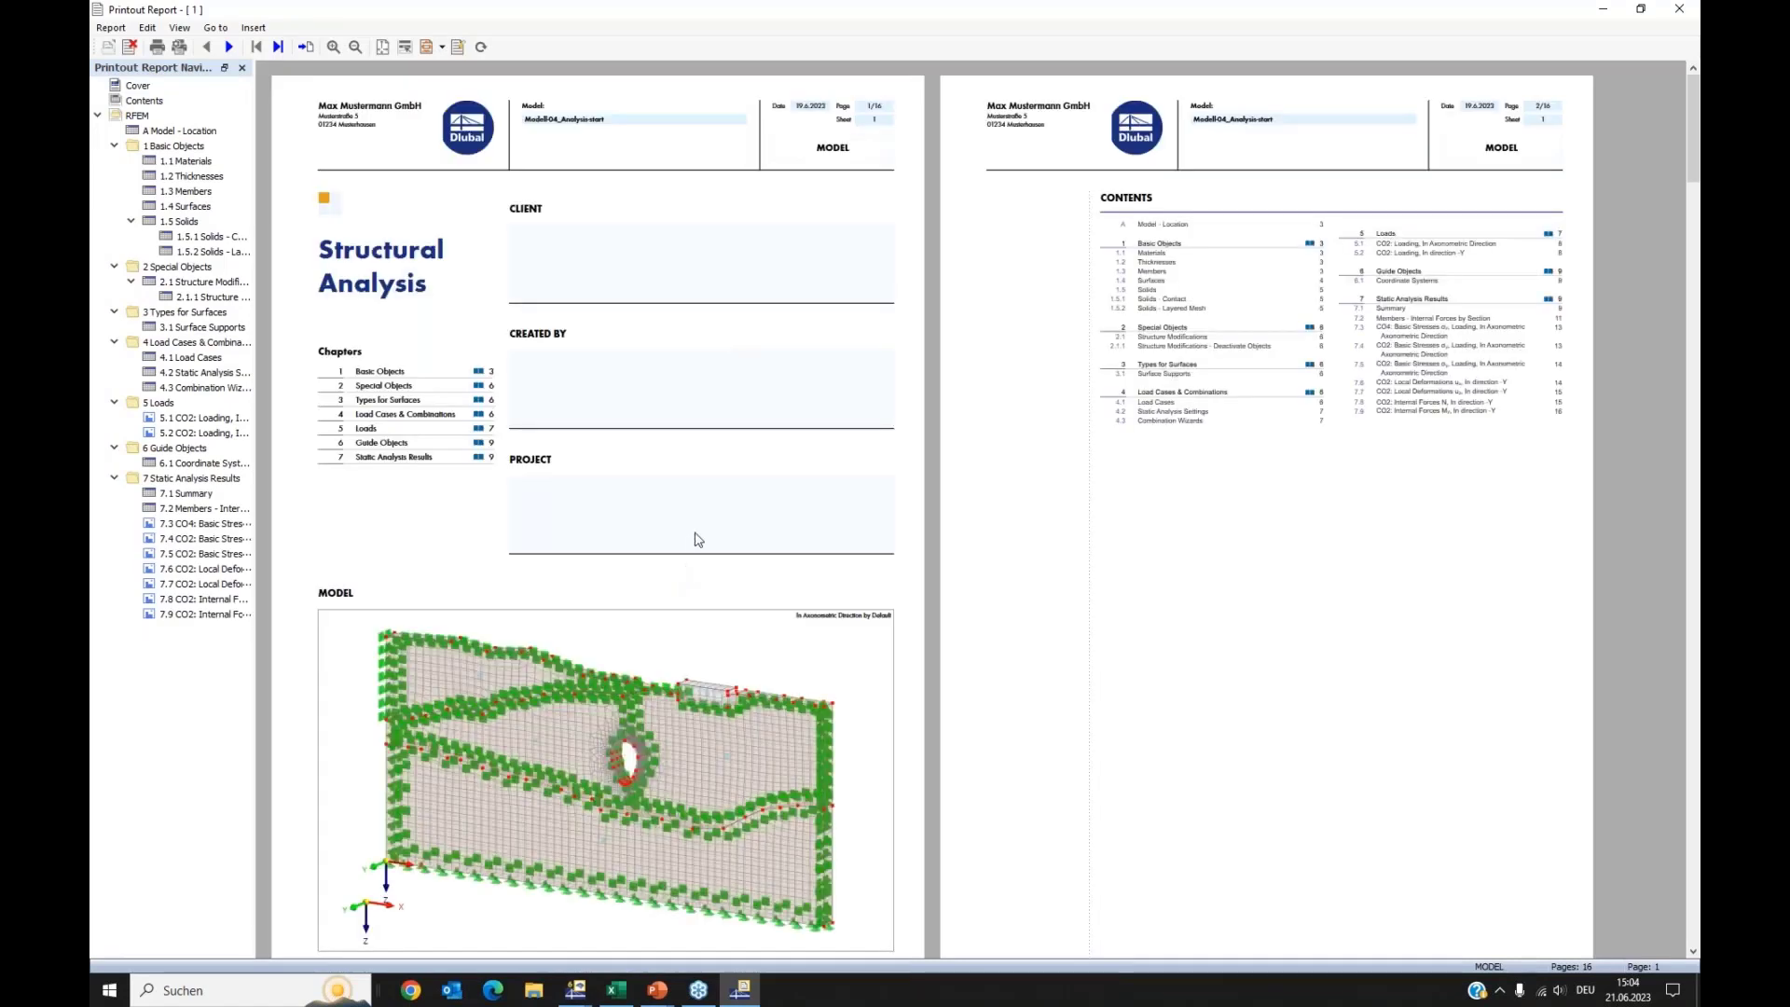
Step: Look through the printout report from the cover to the member deformation and internal force graphics
scroll(562, 537, "down", 6)
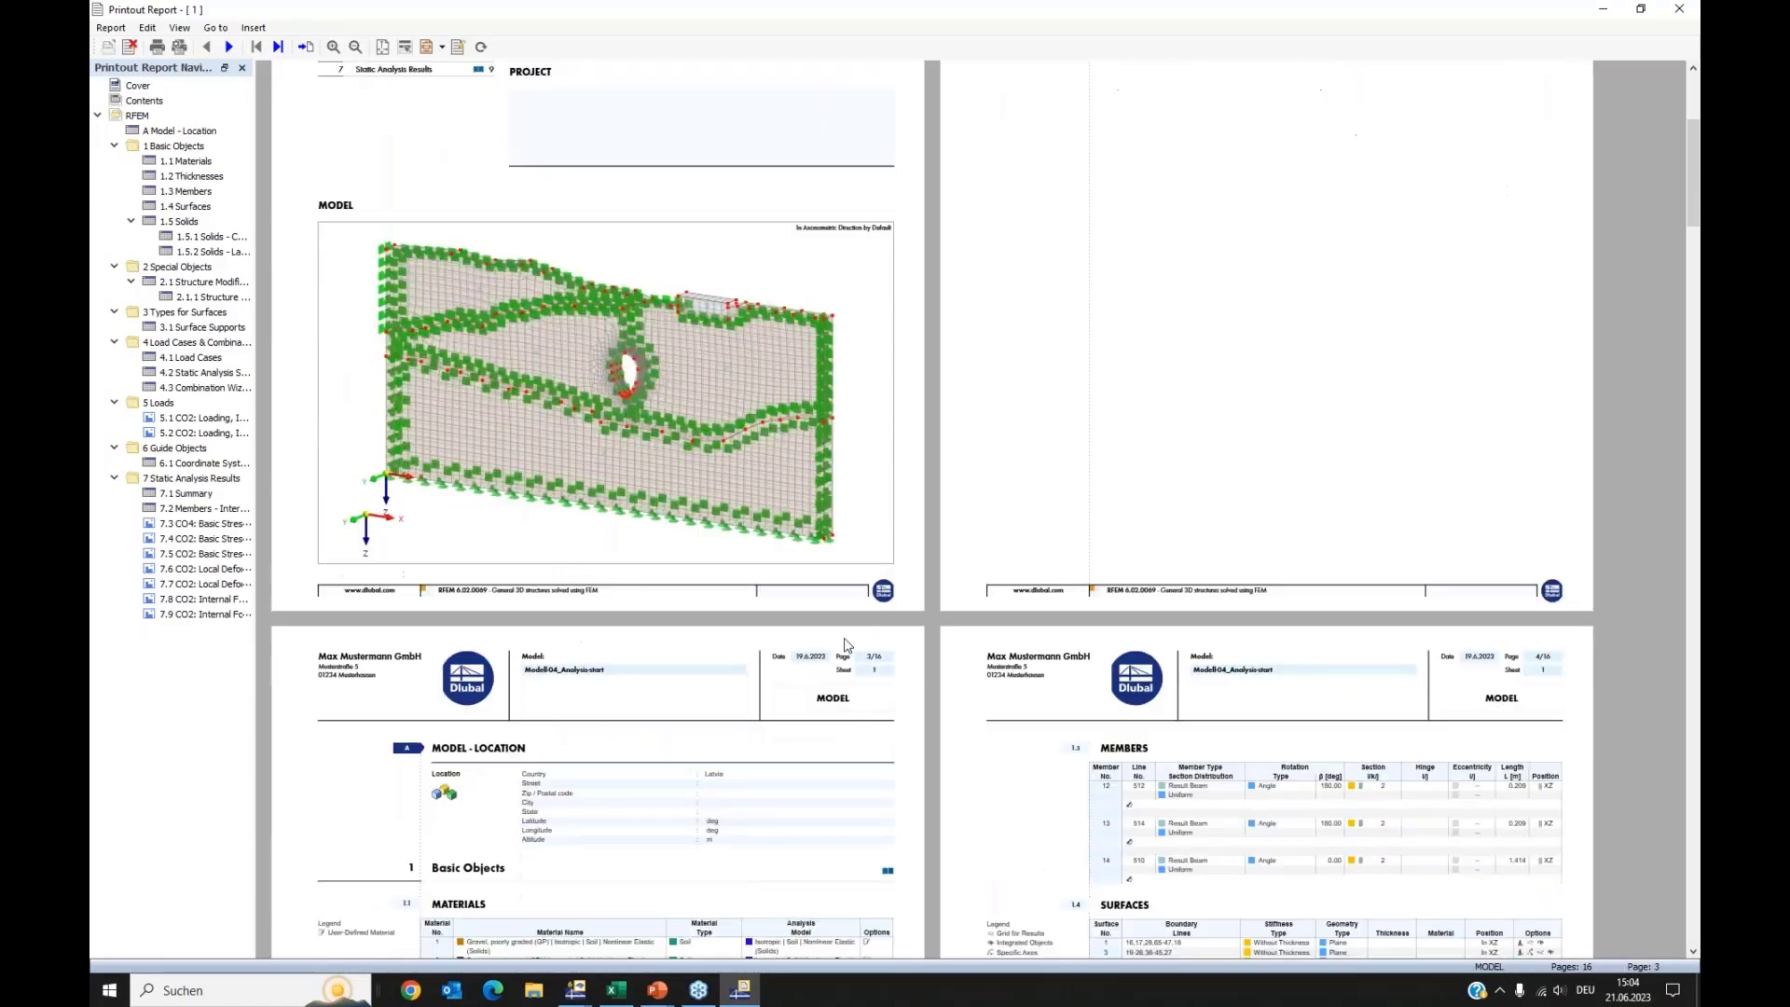
scroll(847, 645, "down", 15)
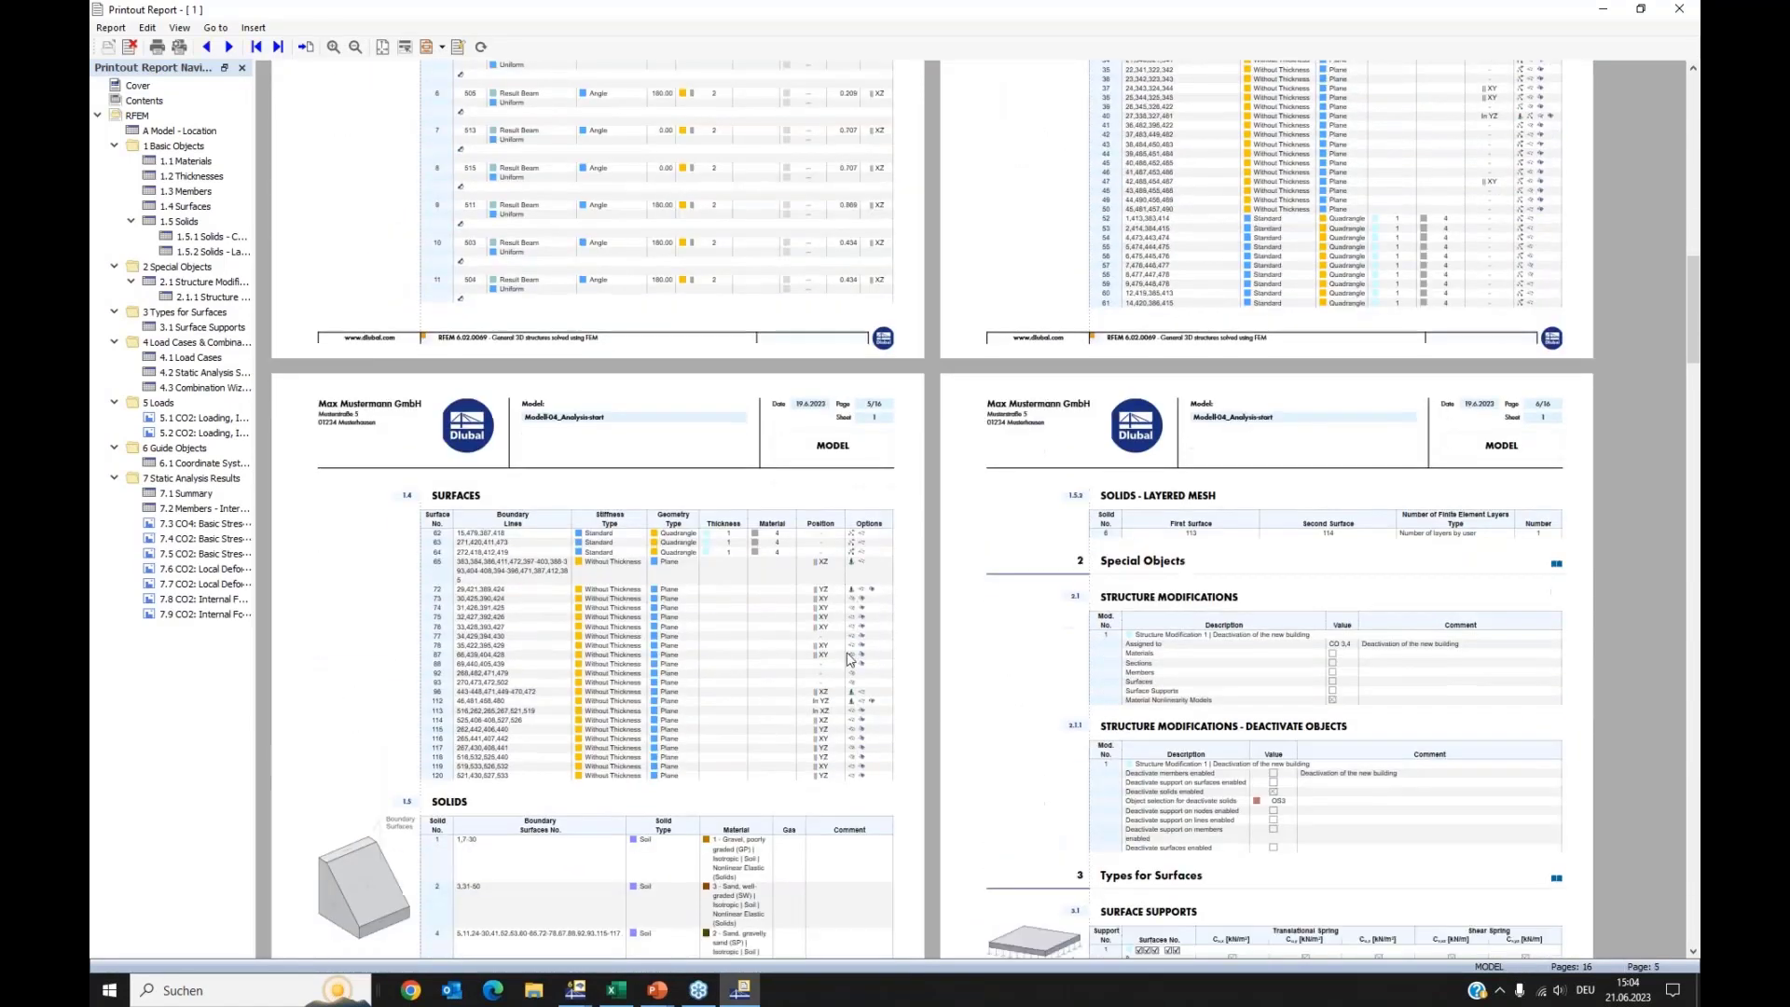
scroll(850, 659, "down", 13)
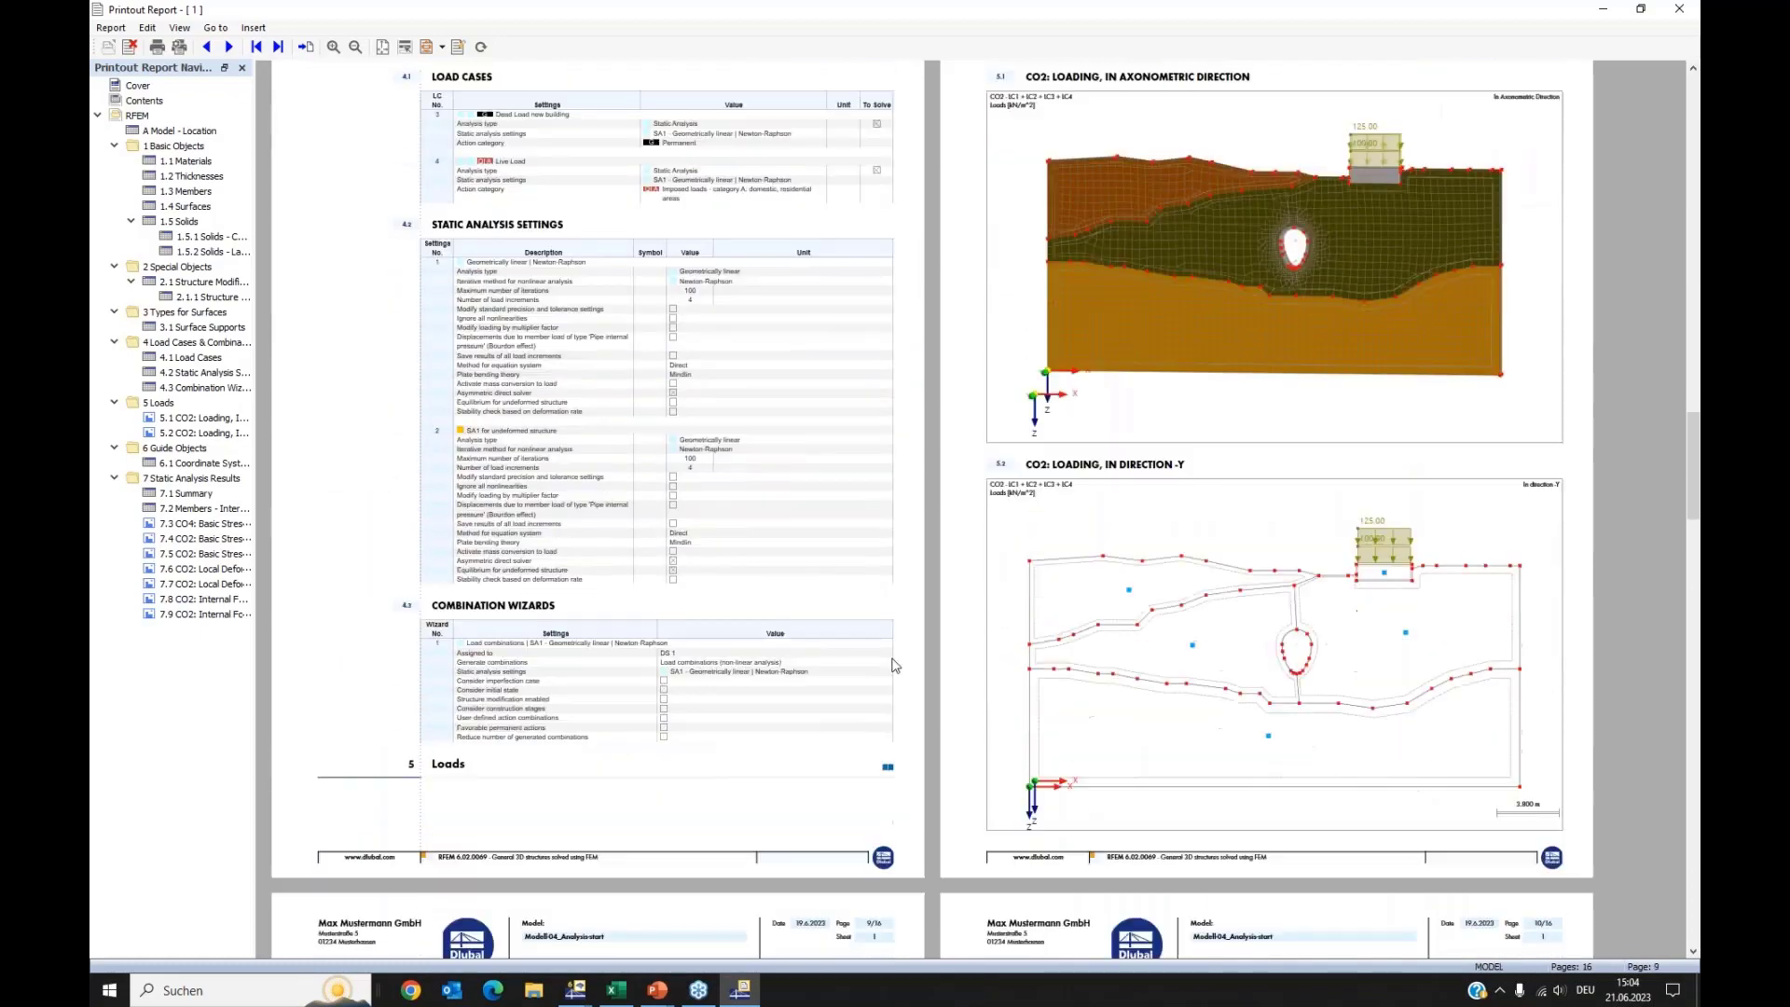
scroll(893, 665, "down", 10)
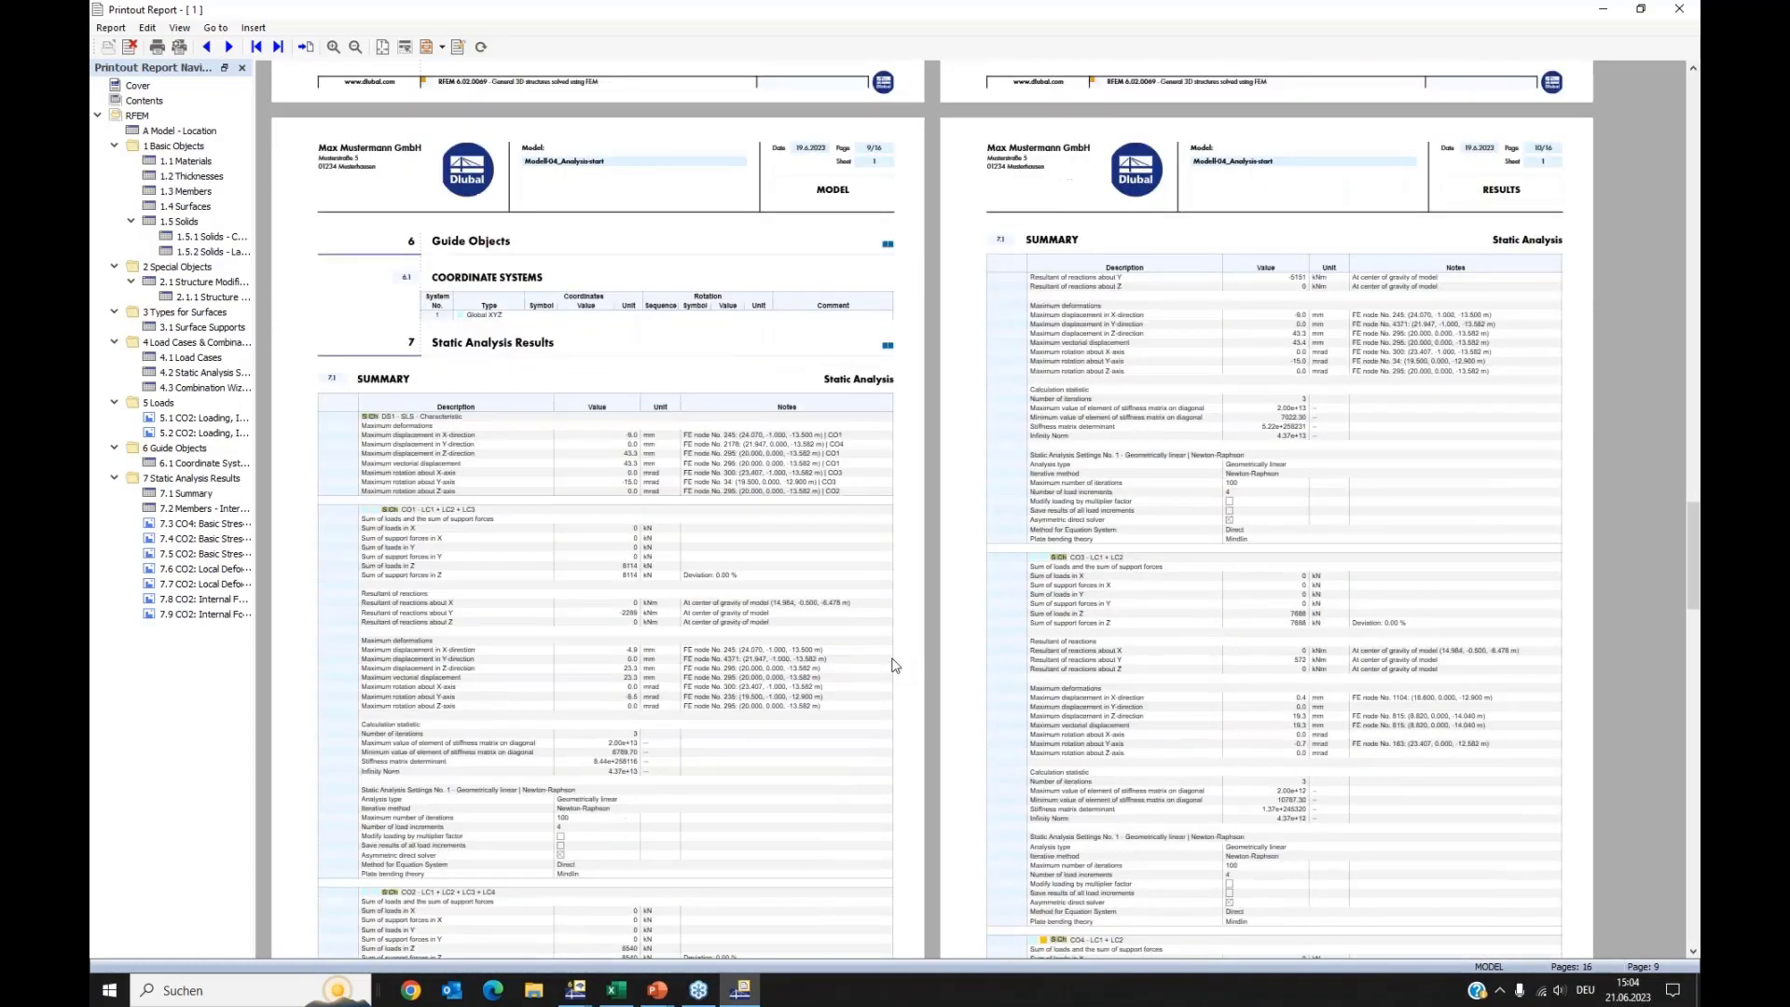
scroll(892, 664, "down", 12)
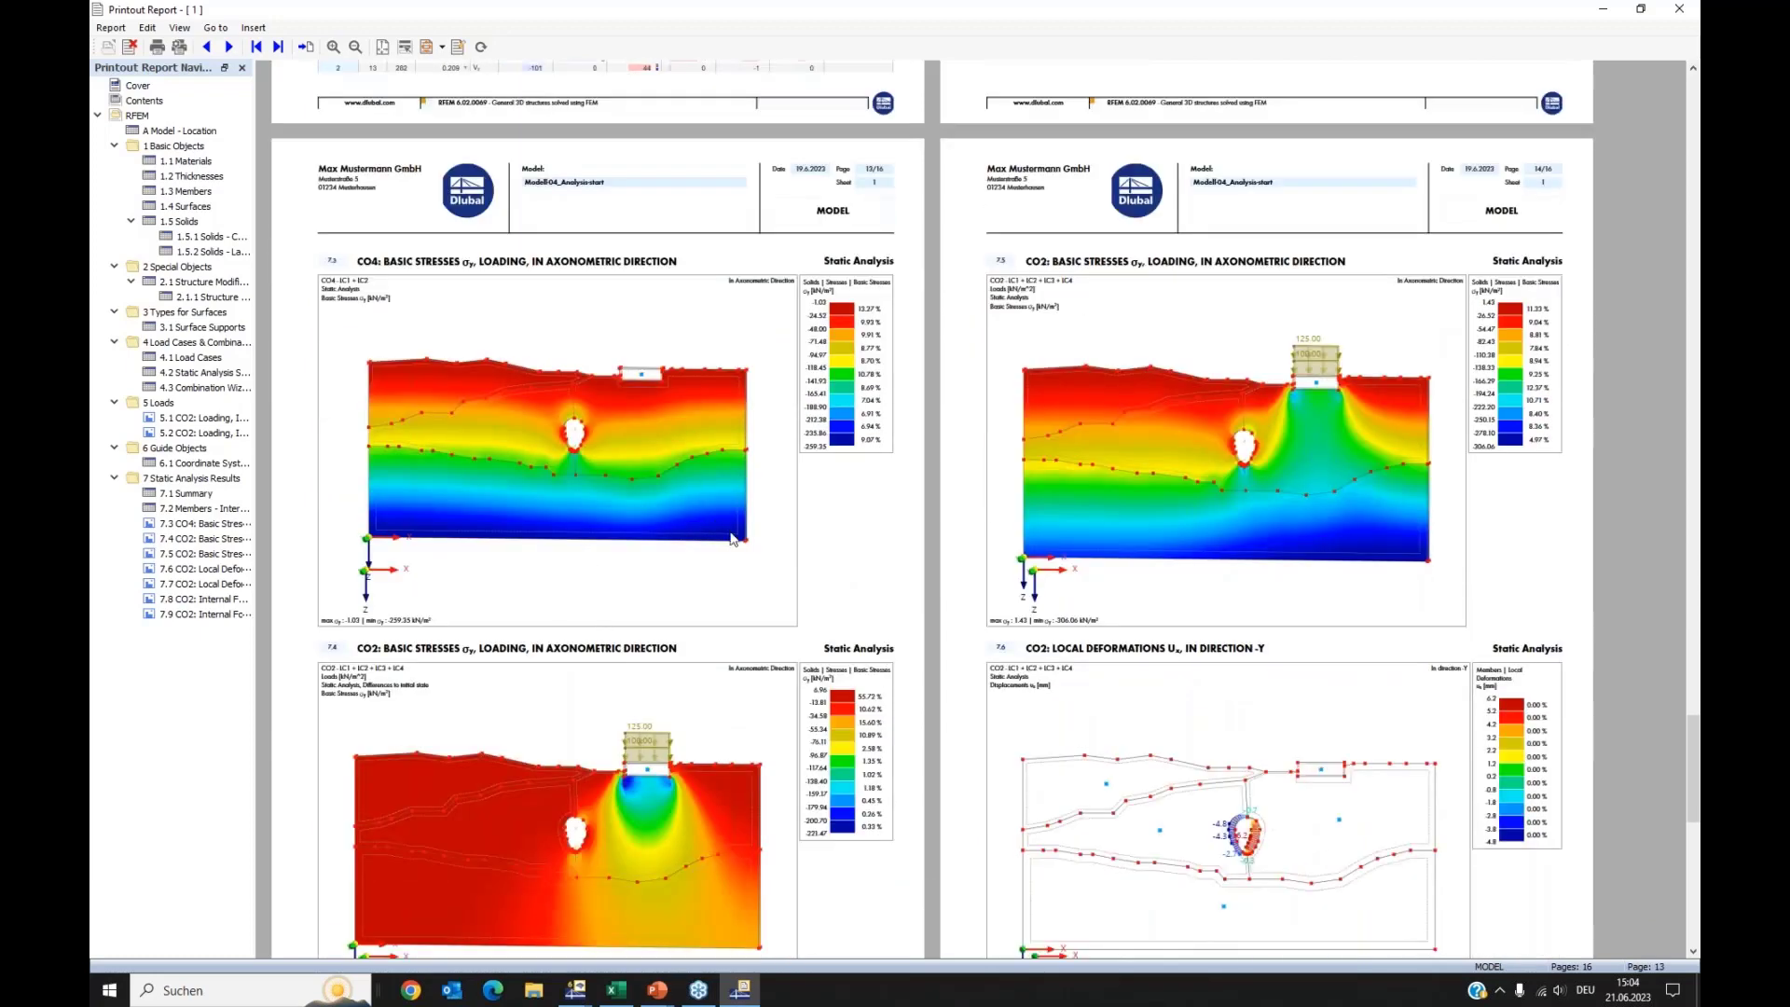
scroll(1223, 304, "down", 5)
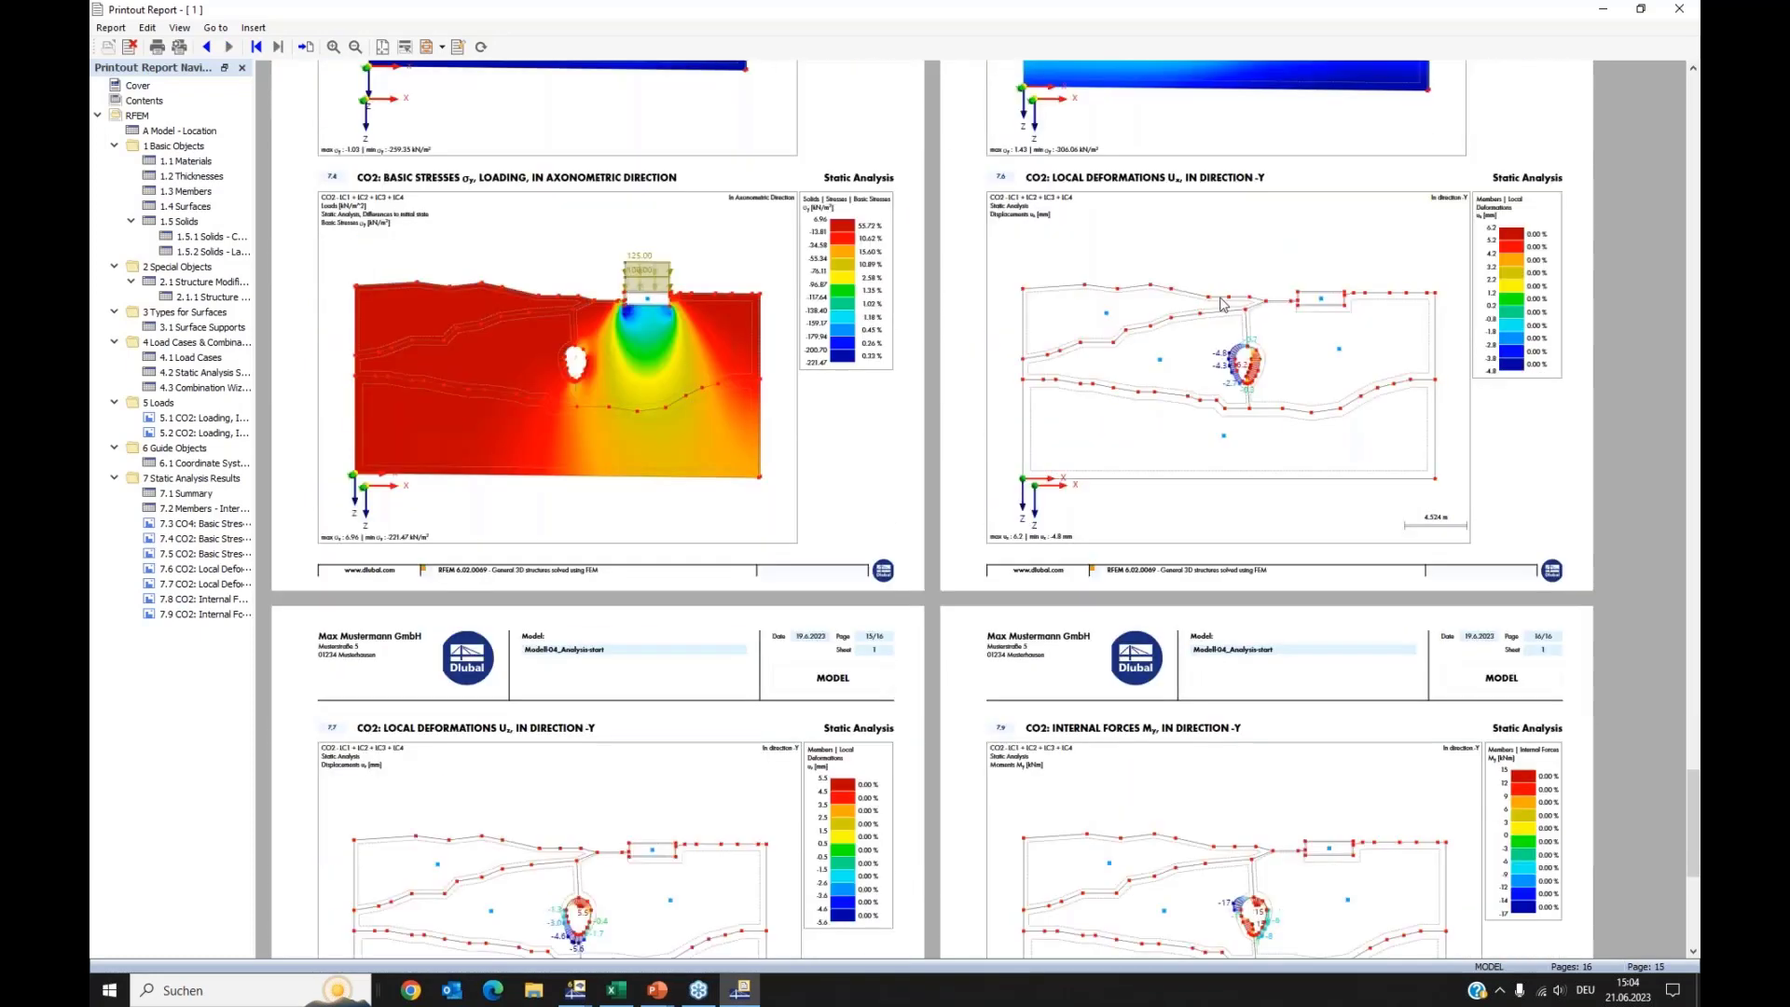
scroll(655, 649, "down", 3)
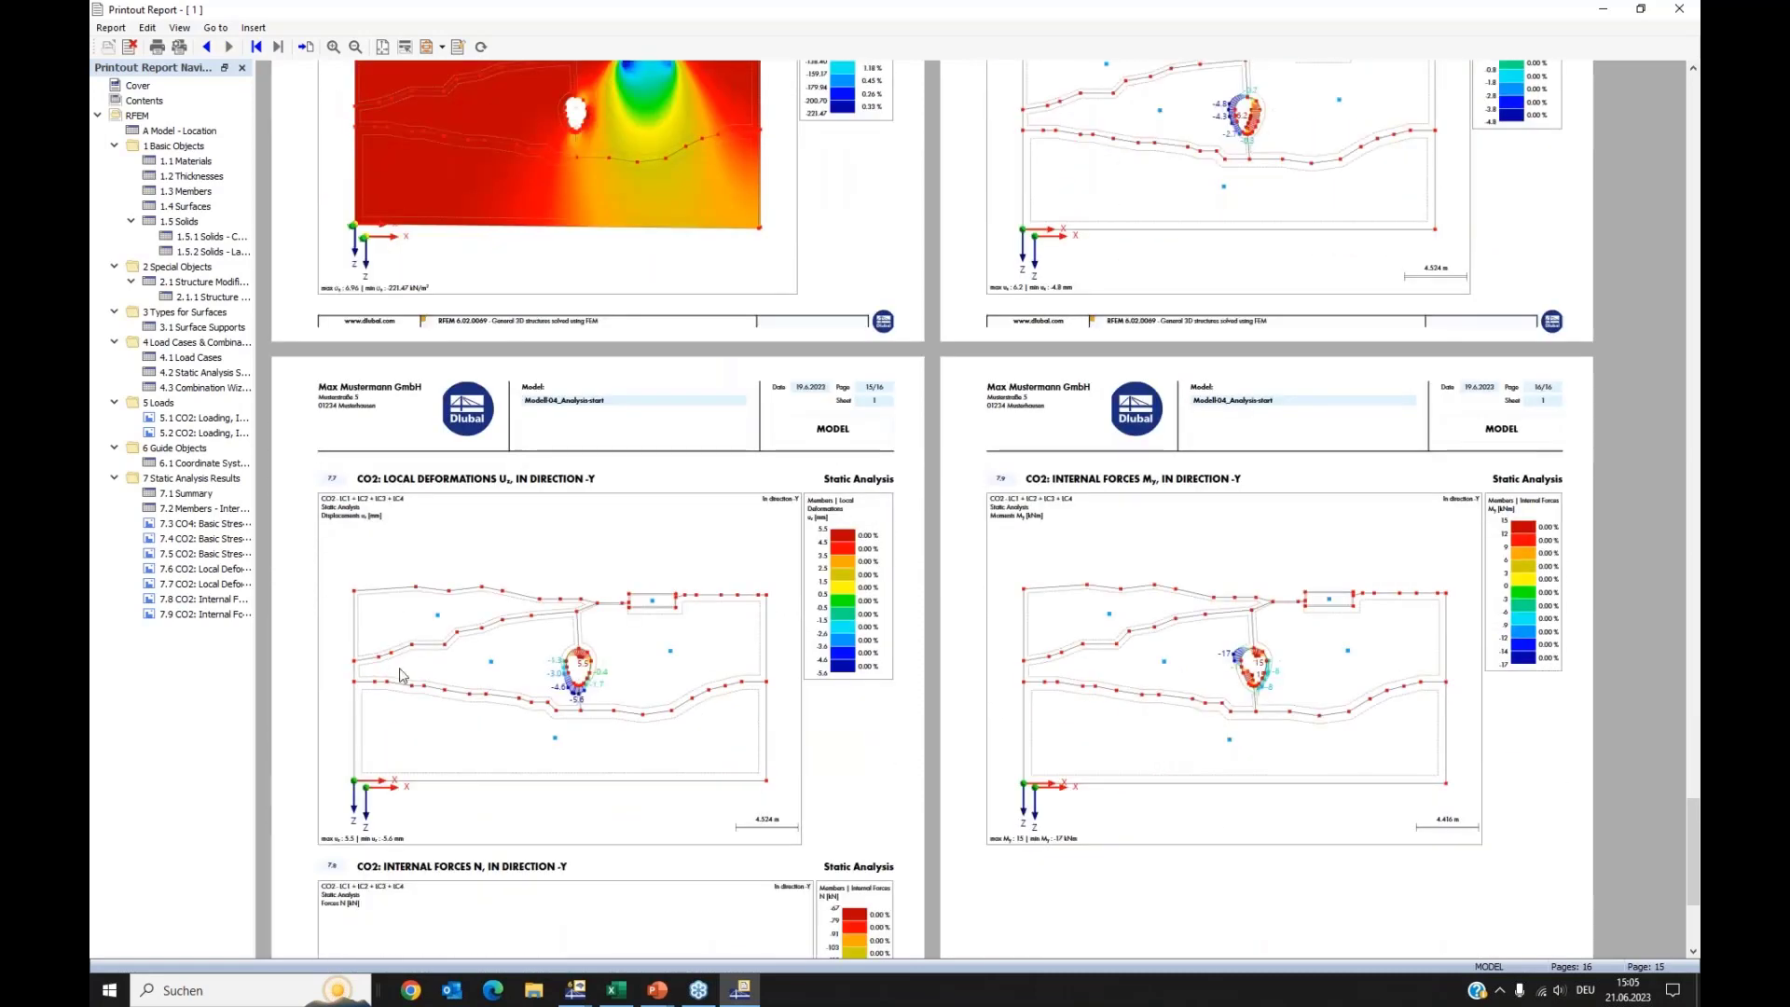
scroll(903, 770, "down", 1)
Step: Start the CO2 local deformations ux graphic on a new page and check the layout of the following graphics
scroll(958, 770, "up", 3)
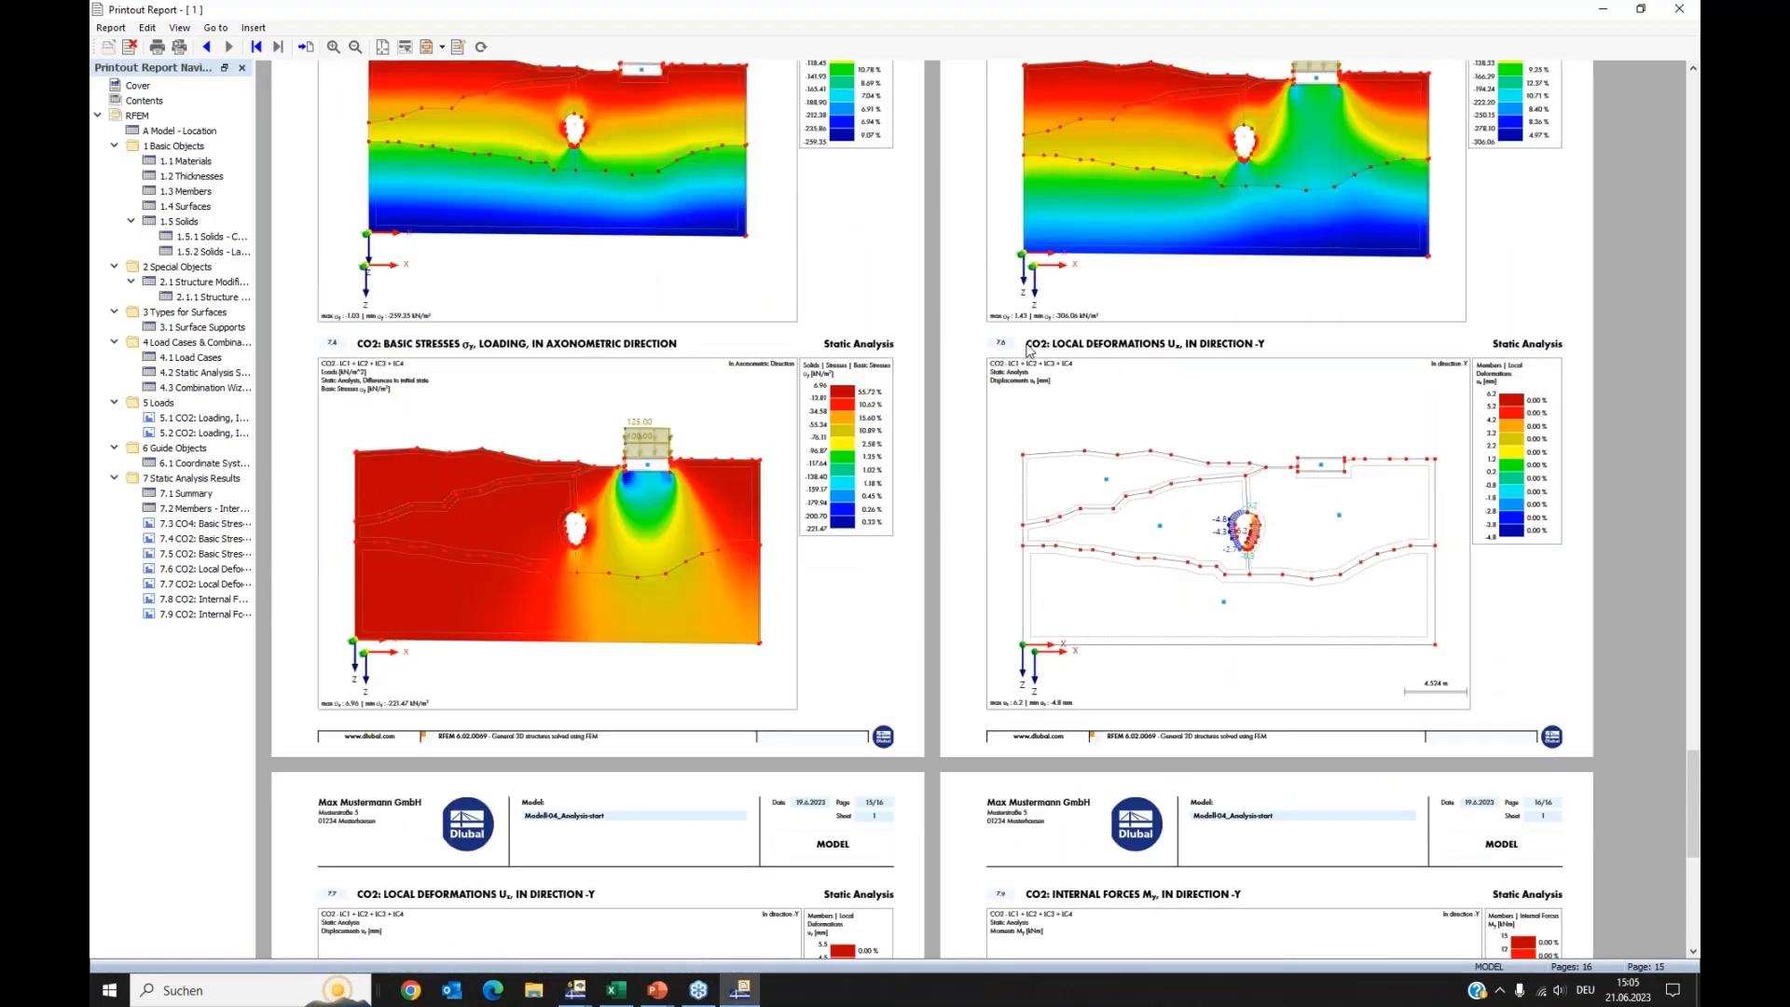
right_click(1029, 350)
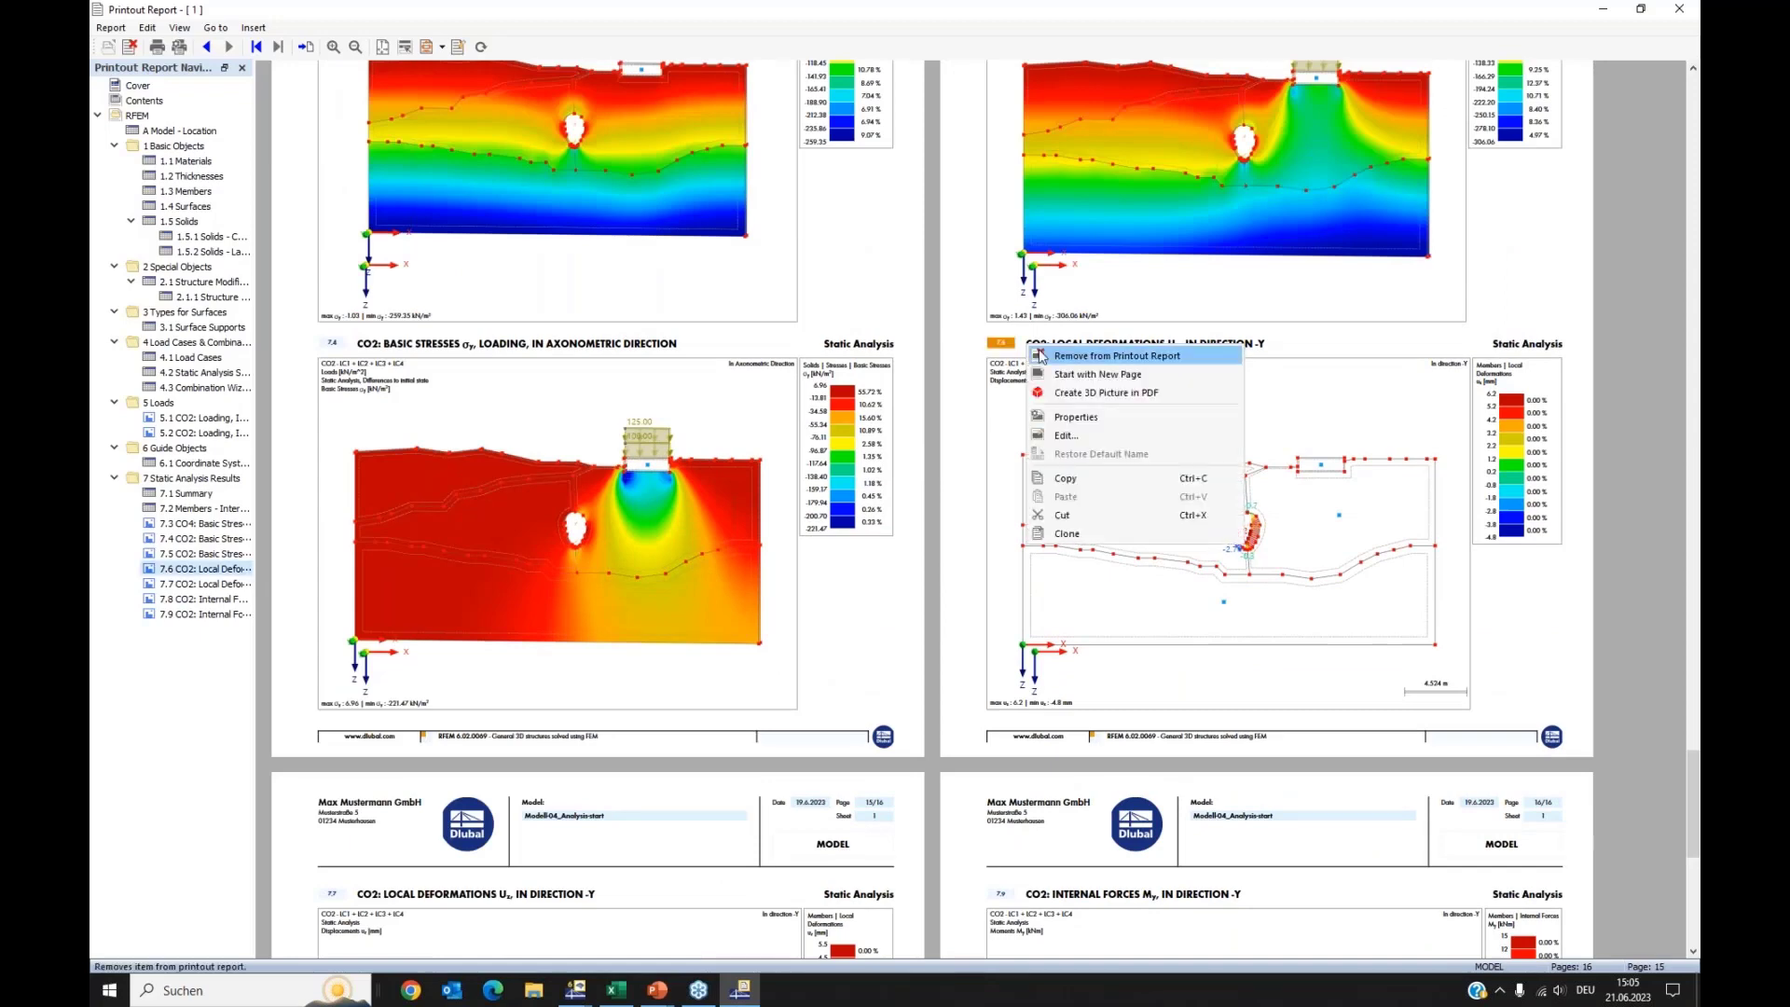
left_click(1054, 375)
scroll(705, 520, "down", 3)
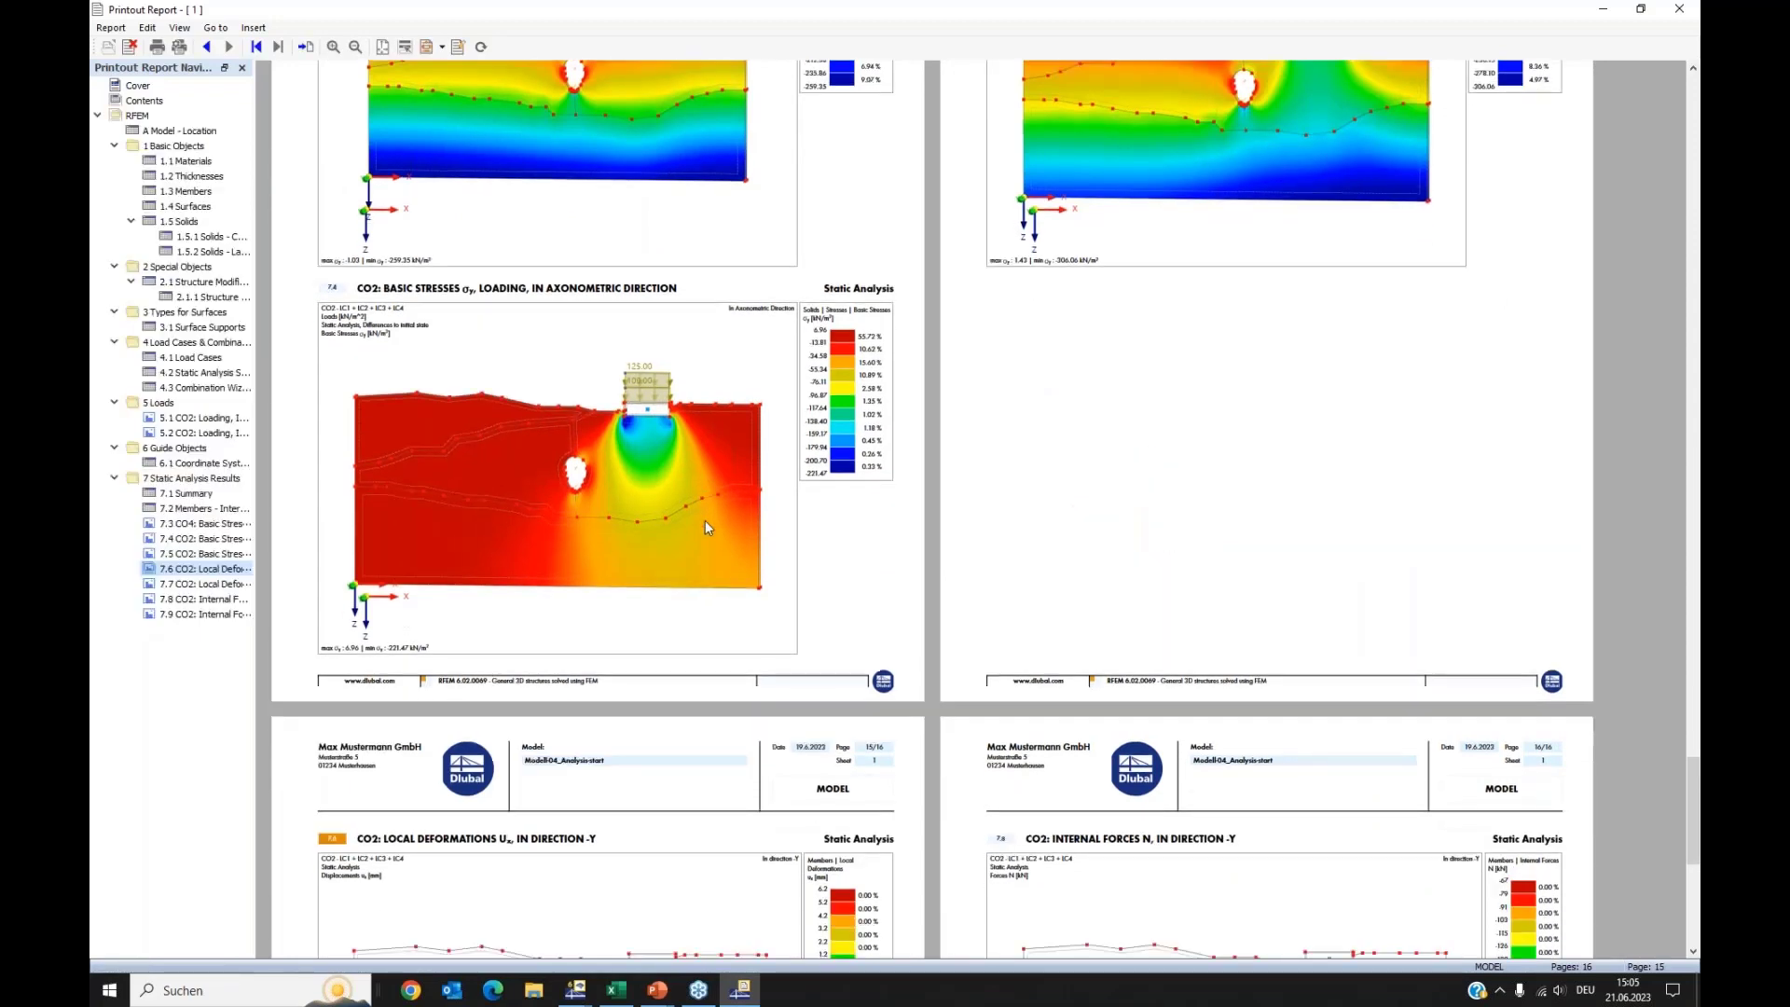
scroll(713, 548, "down", 5)
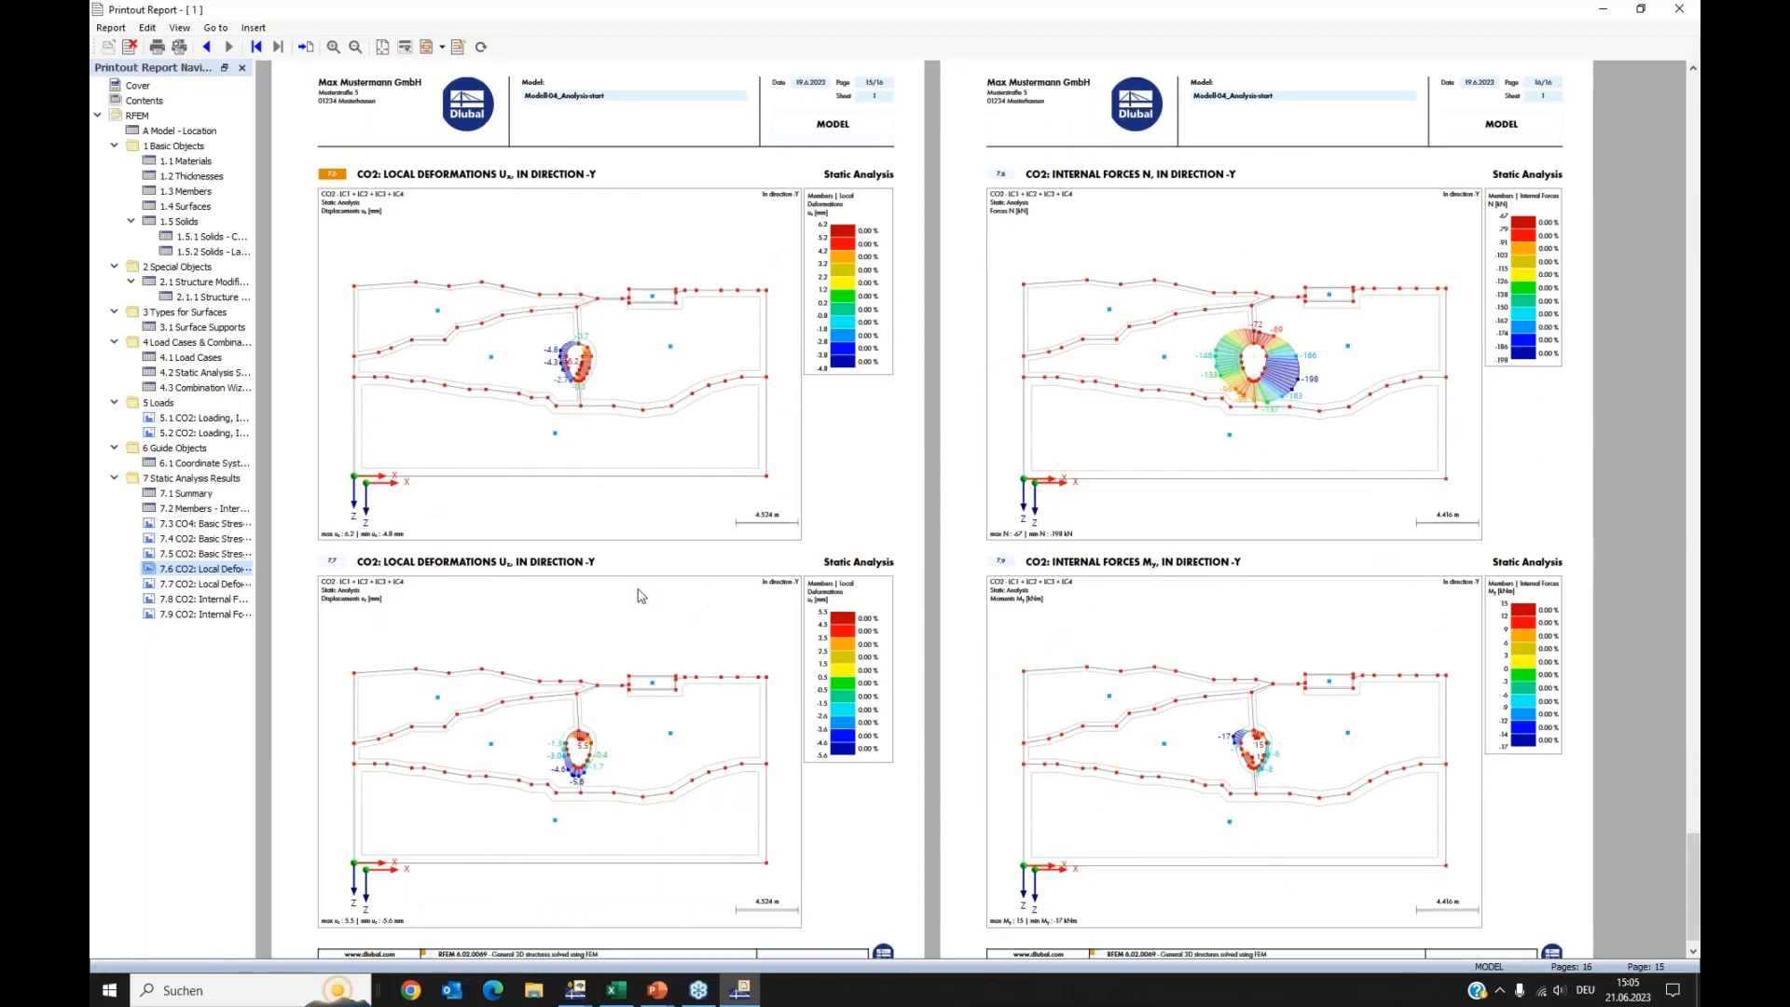
scroll(522, 504, "up", 3)
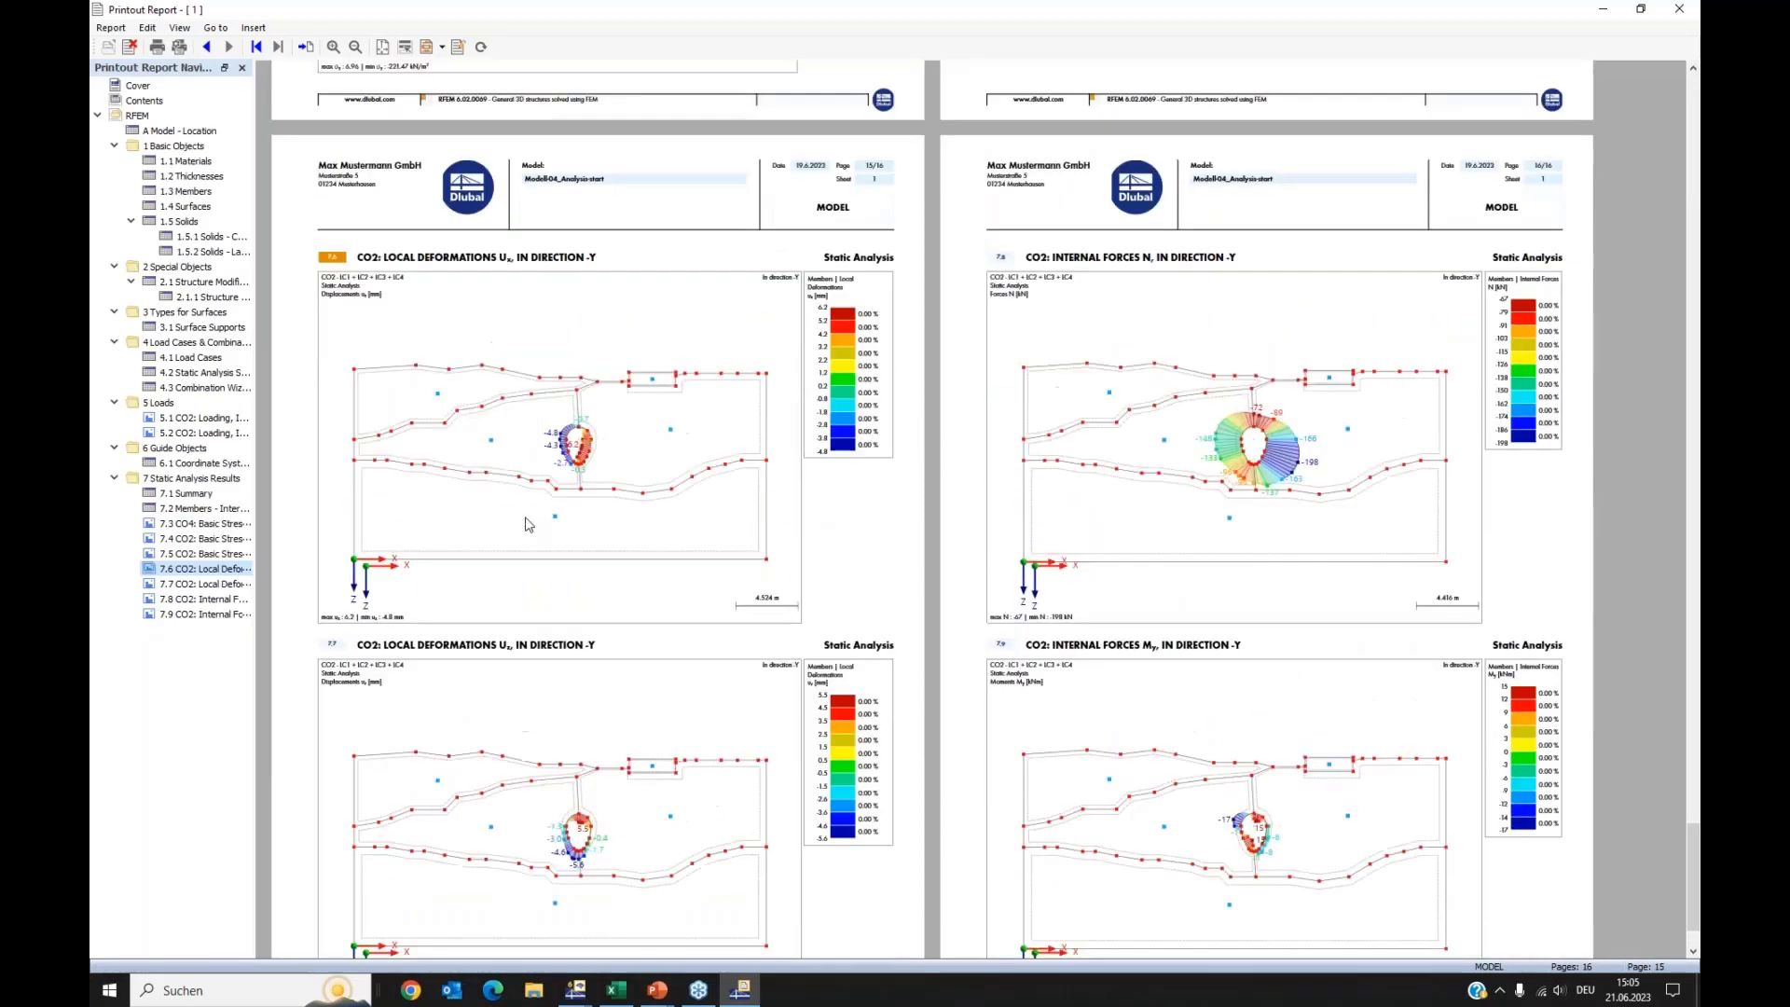
Step: Edit the printout report's Materials item to include the Isotropic - Soil - Nonlinear Elastic (Solids) table
left_click(155, 162)
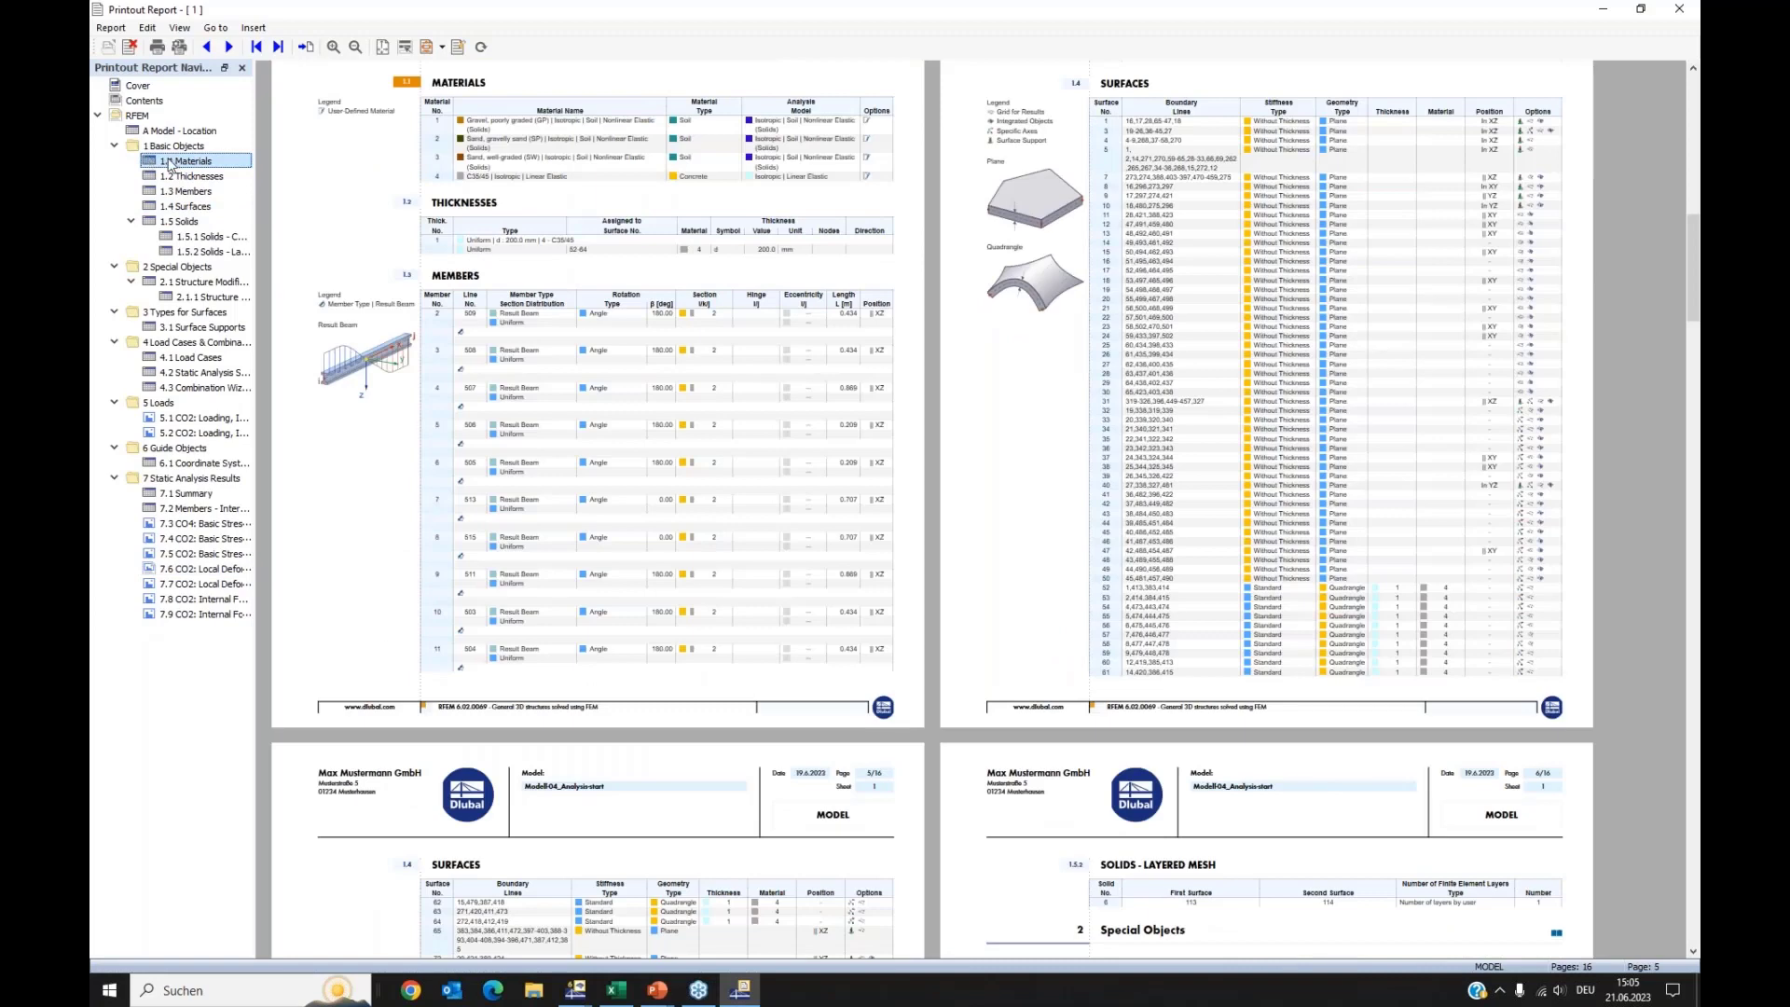
right_click(170, 164)
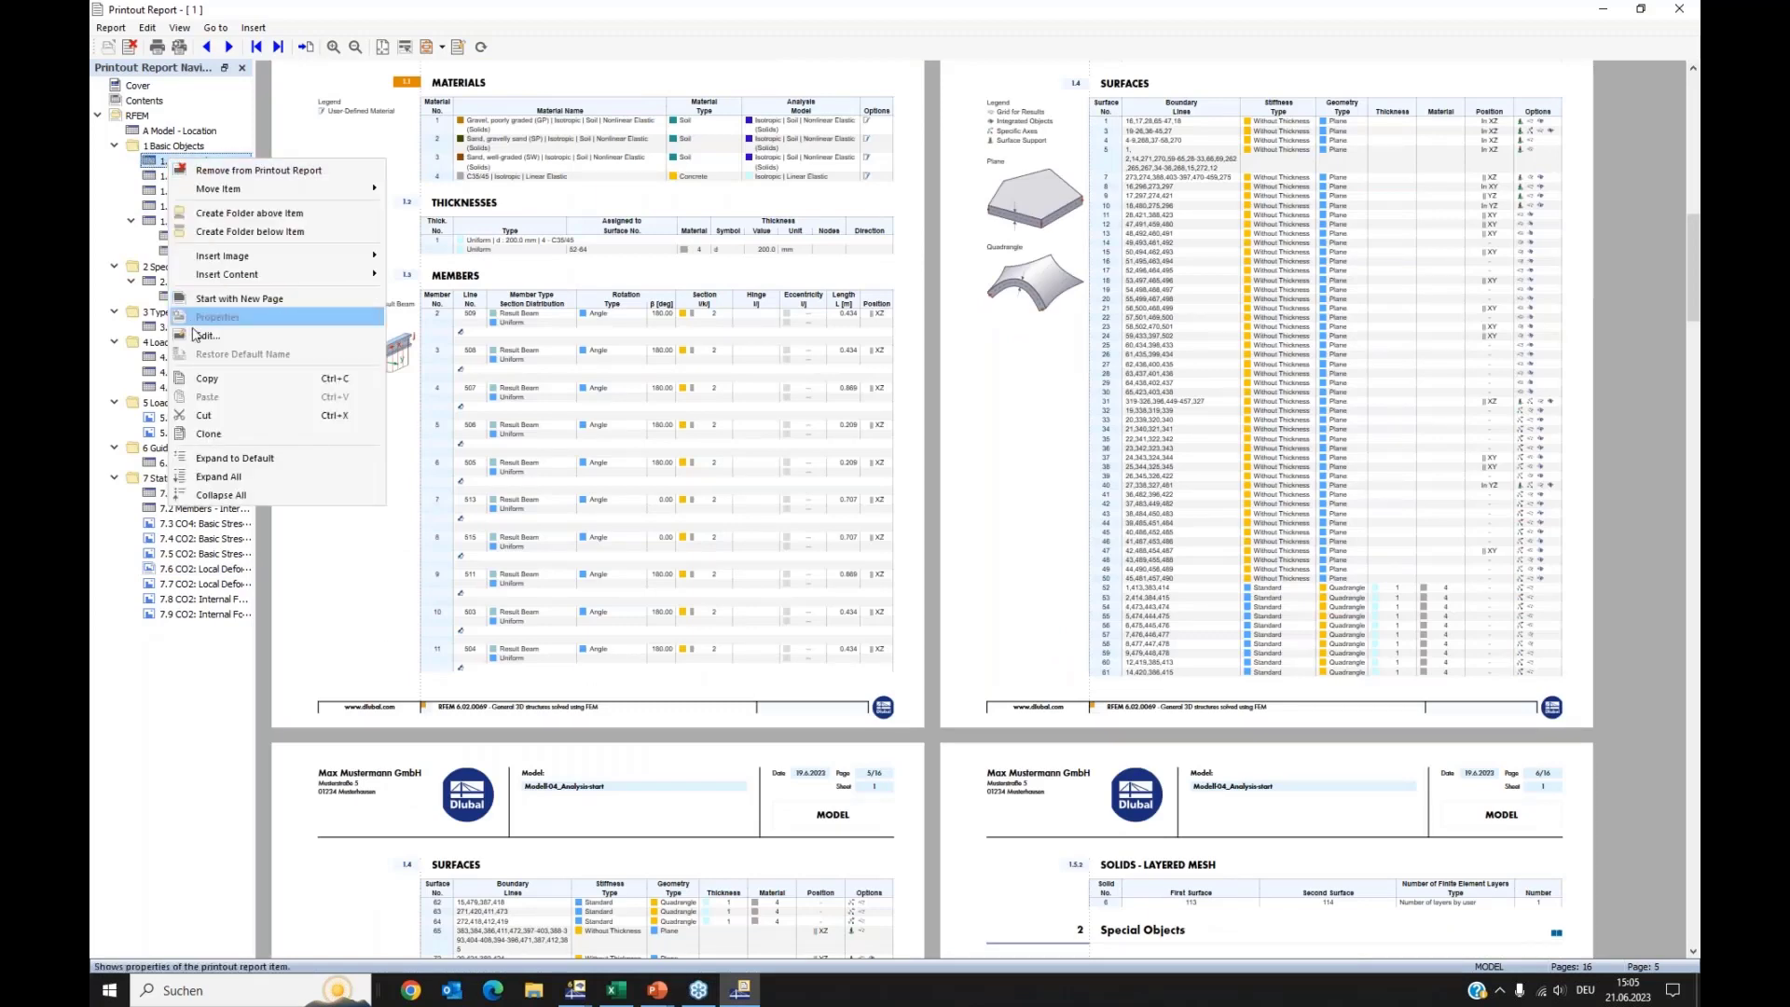
left_click(304, 338)
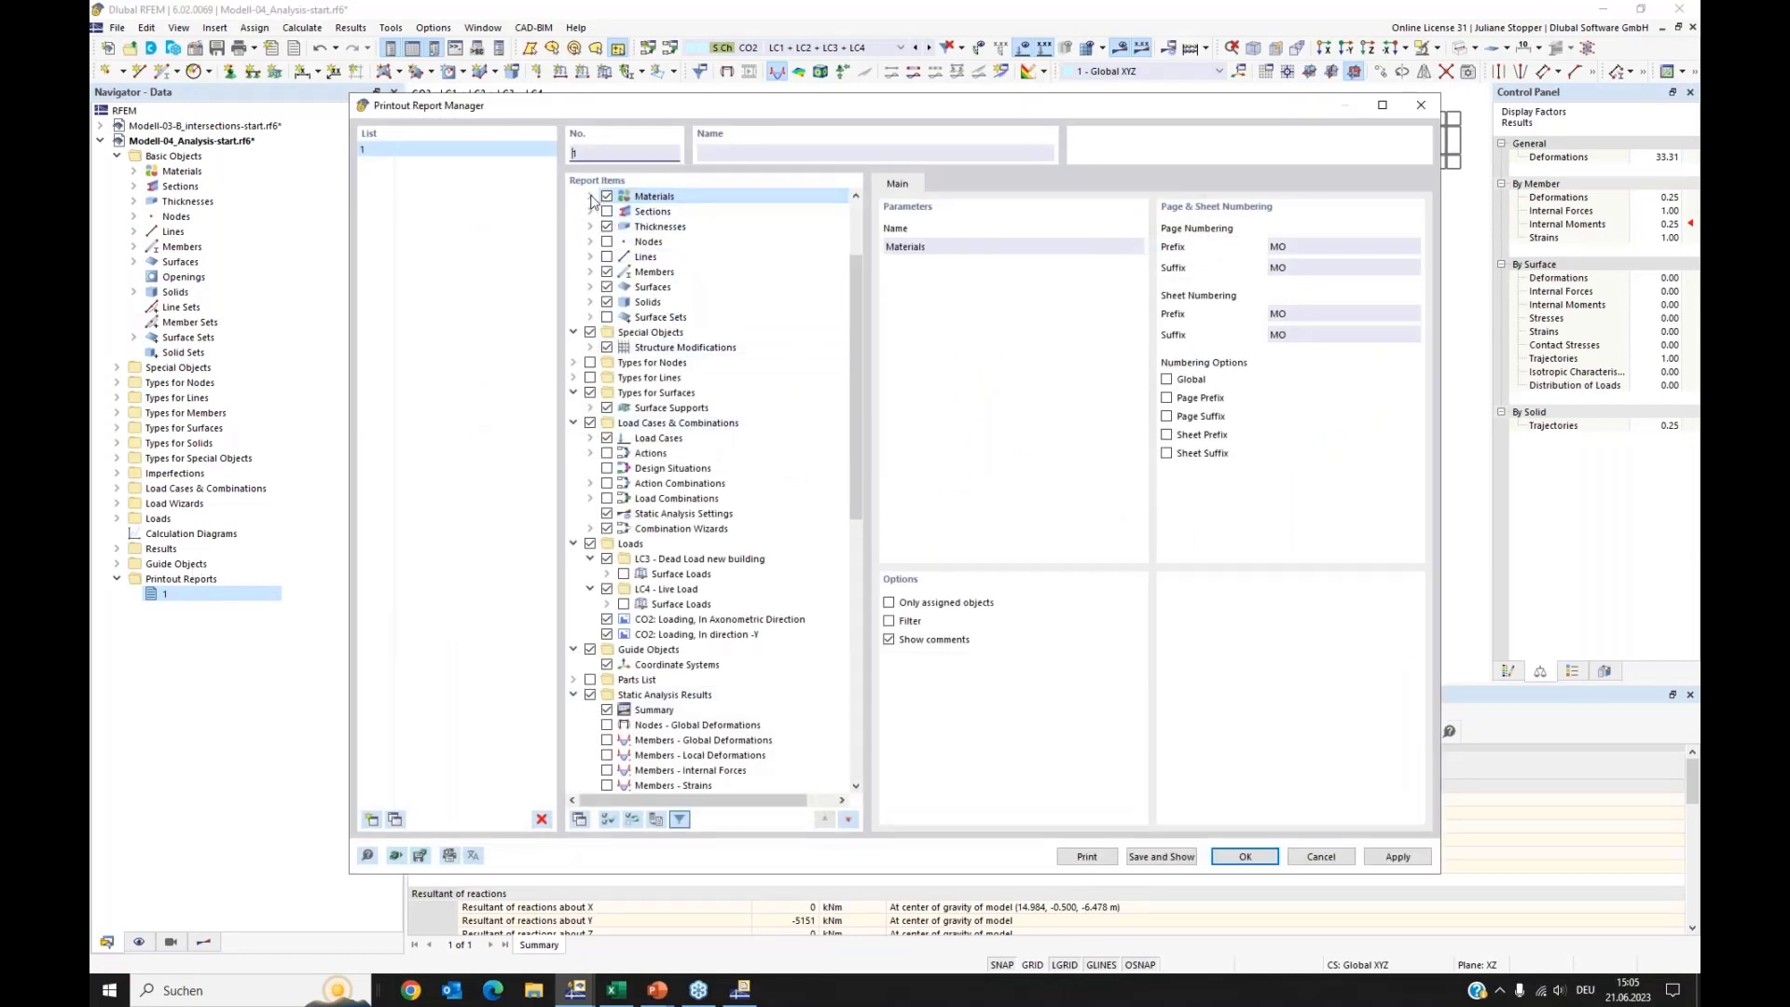
left_click(590, 196)
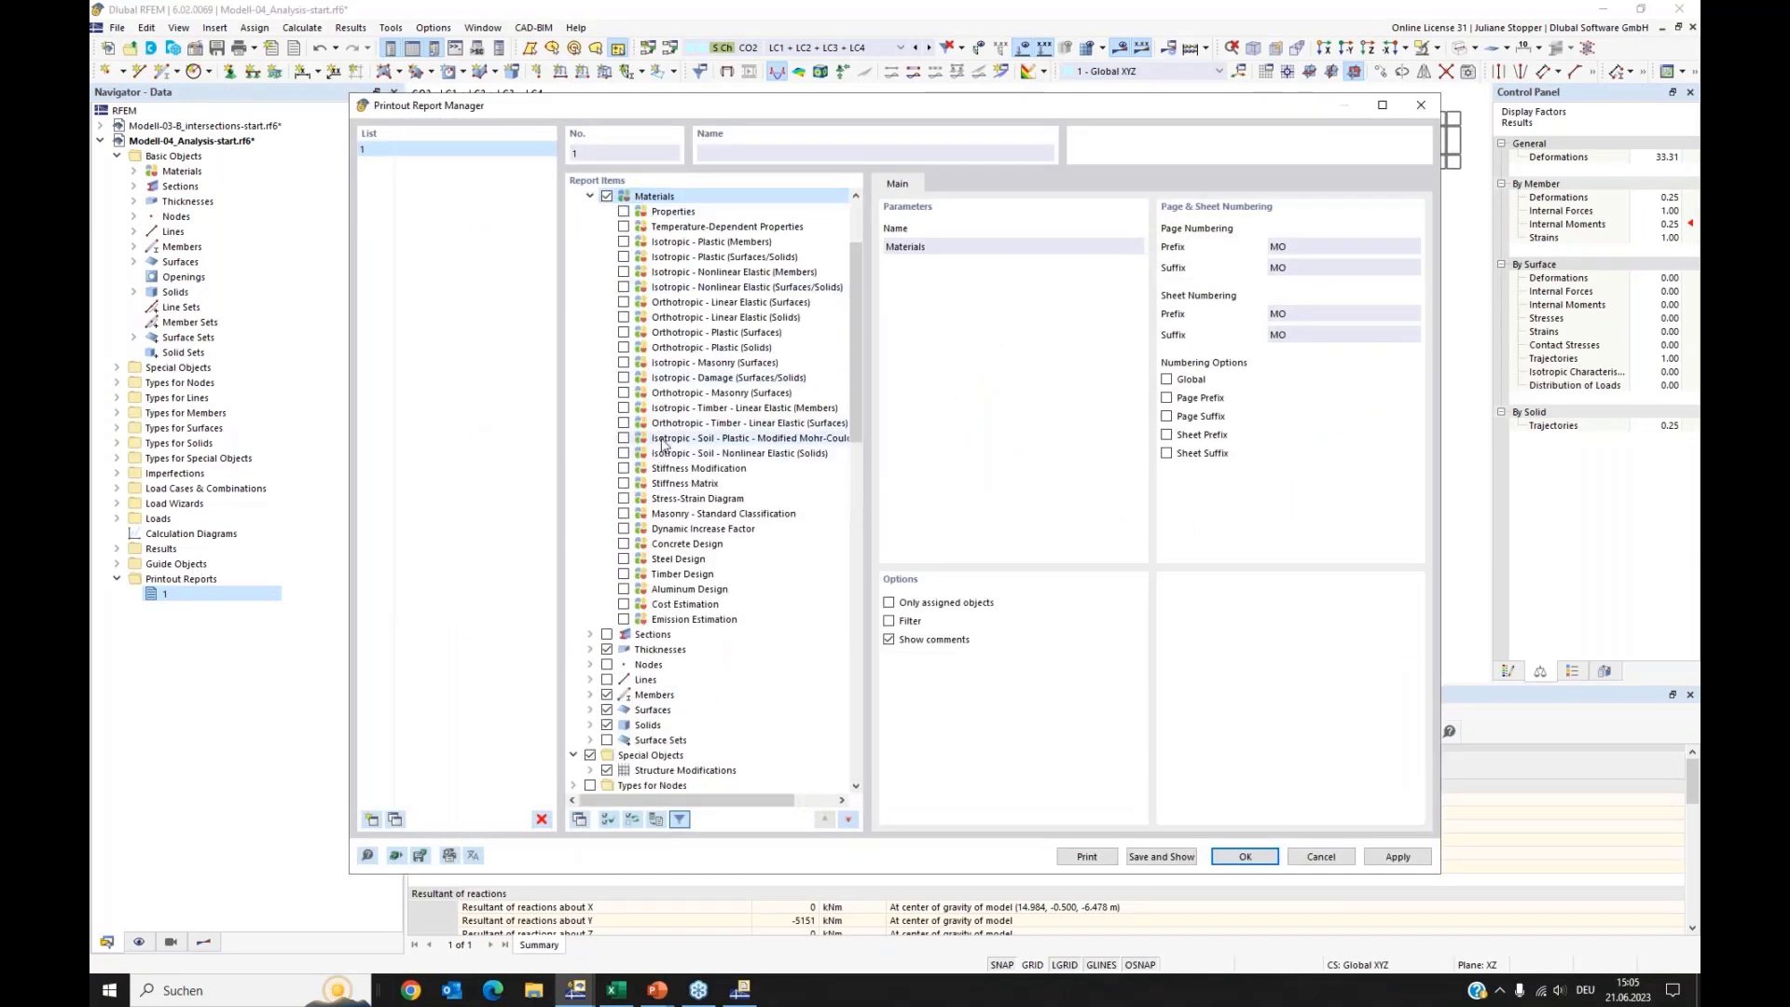
left_click(624, 453)
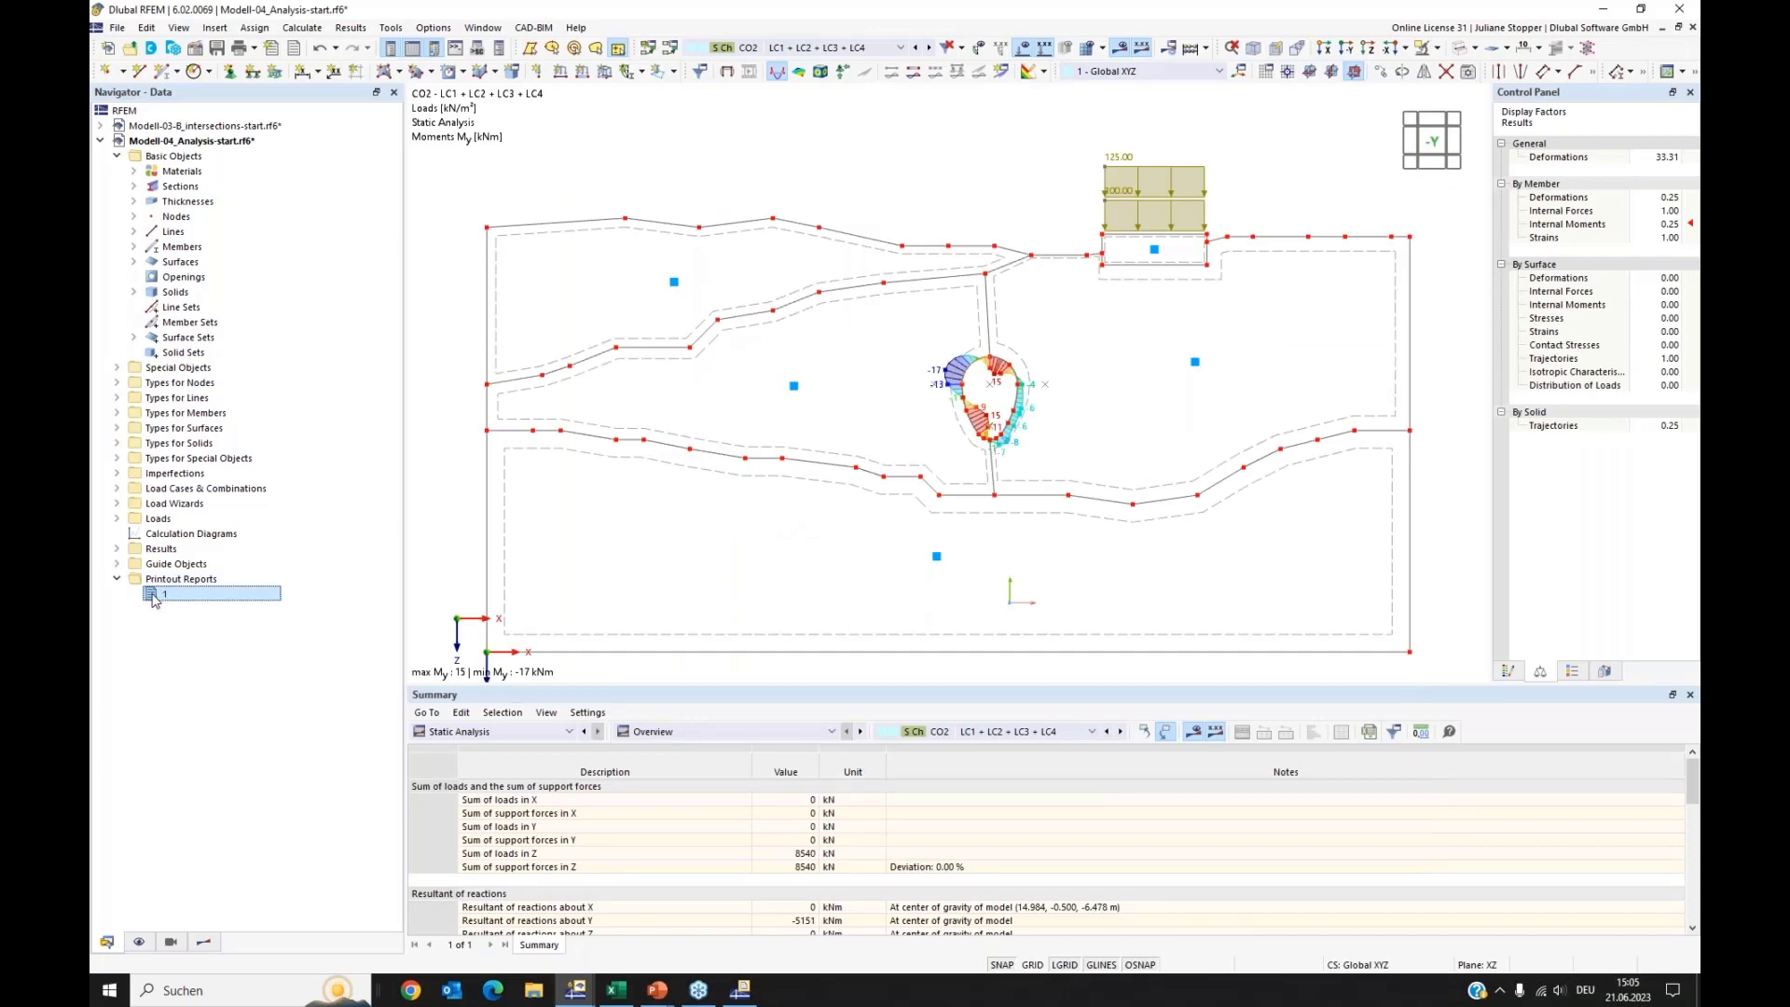
Step: Return to the printout report and reopen its Materials item for editing in the report manager
left_click(739, 992)
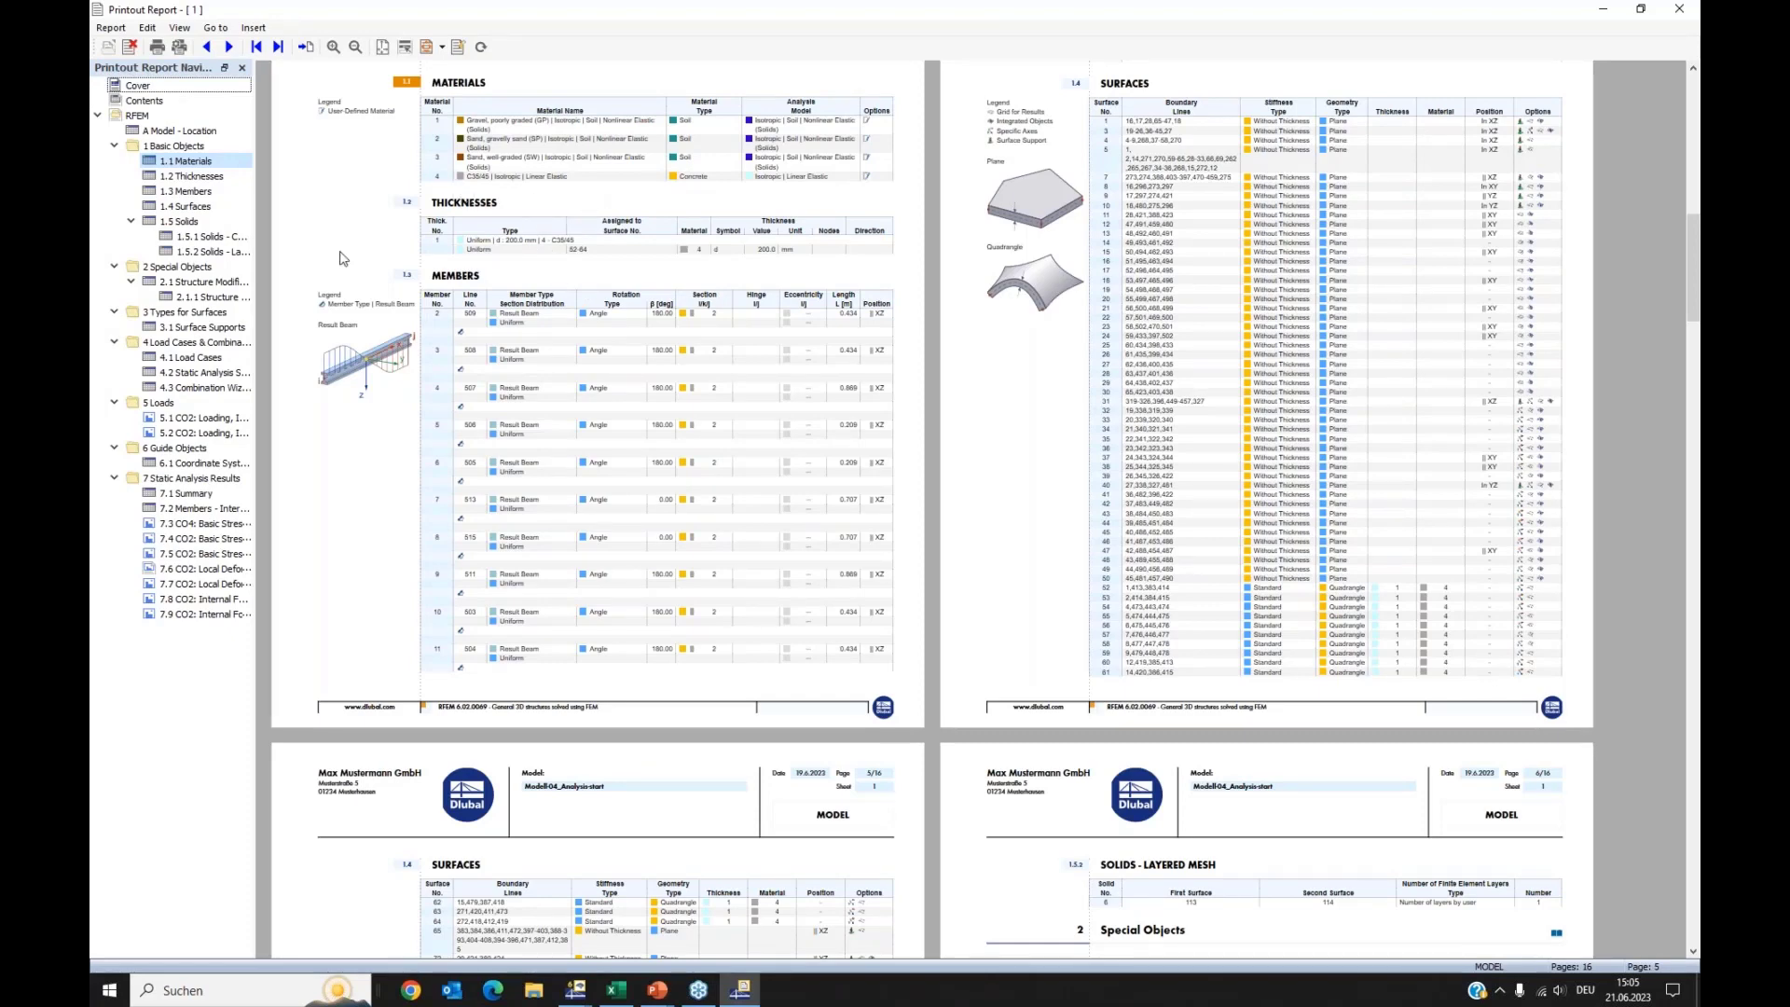
scroll(602, 284, "down", 3)
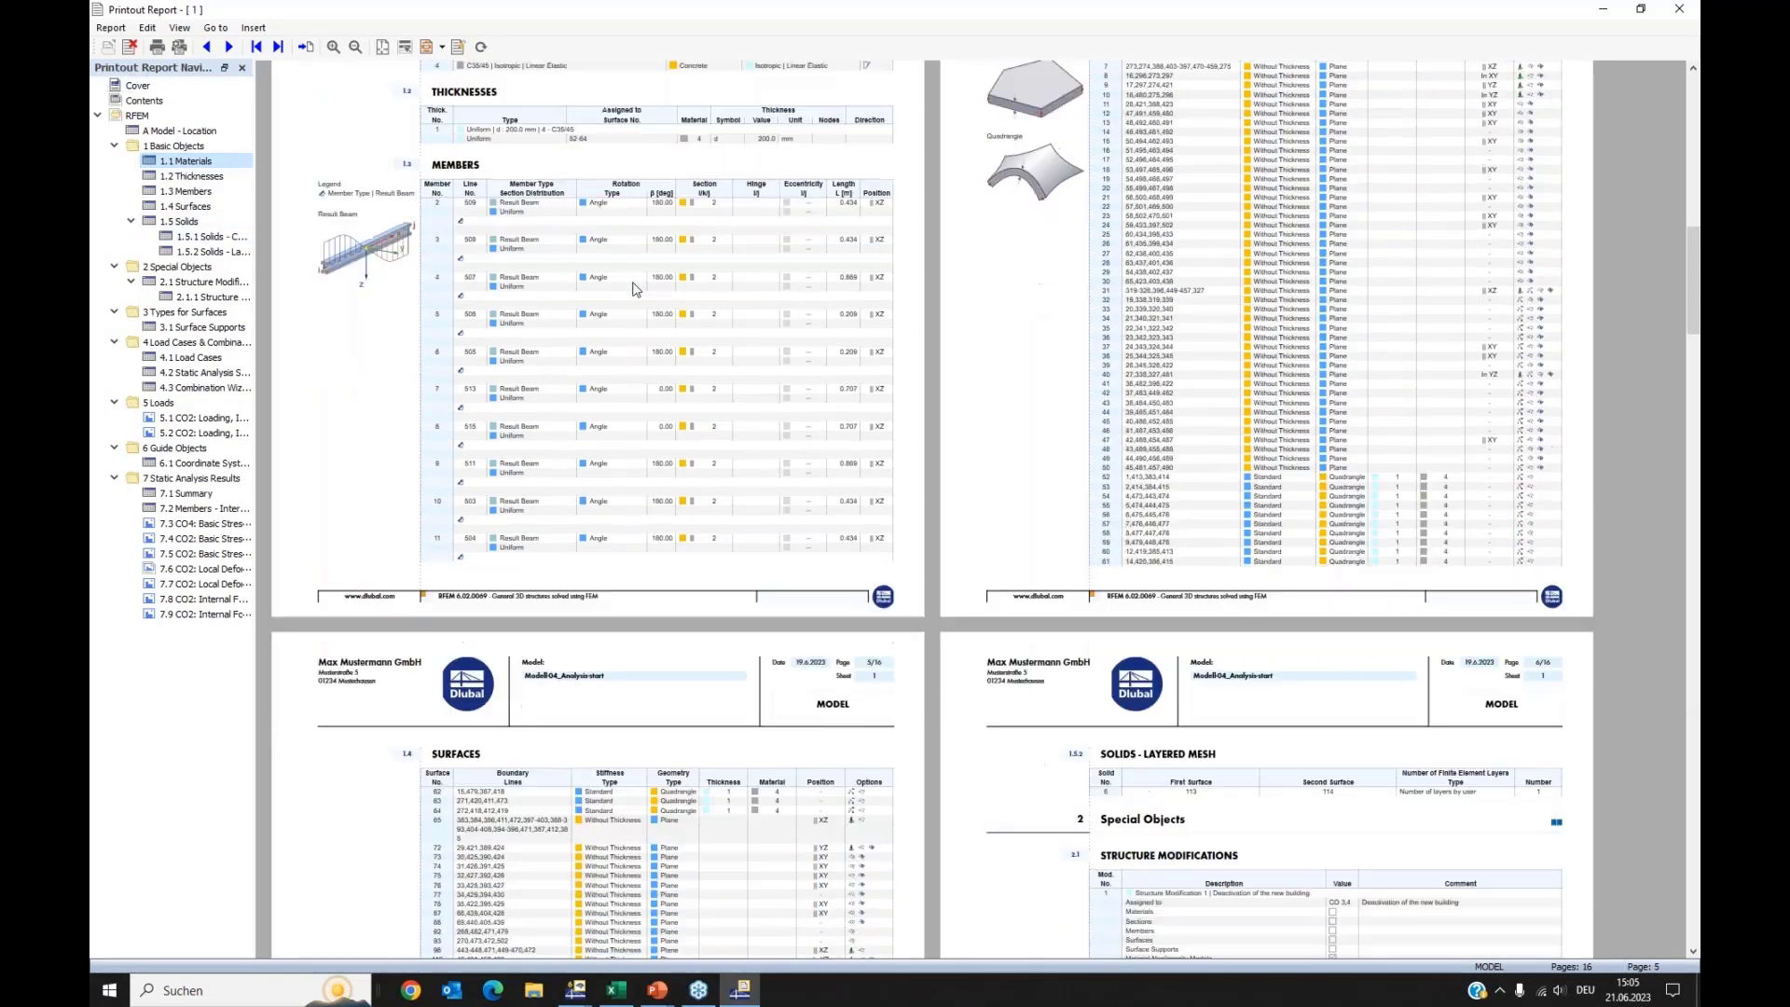
scroll(612, 298, "up", 5)
scroll(612, 298, "up", 1)
right_click(181, 160)
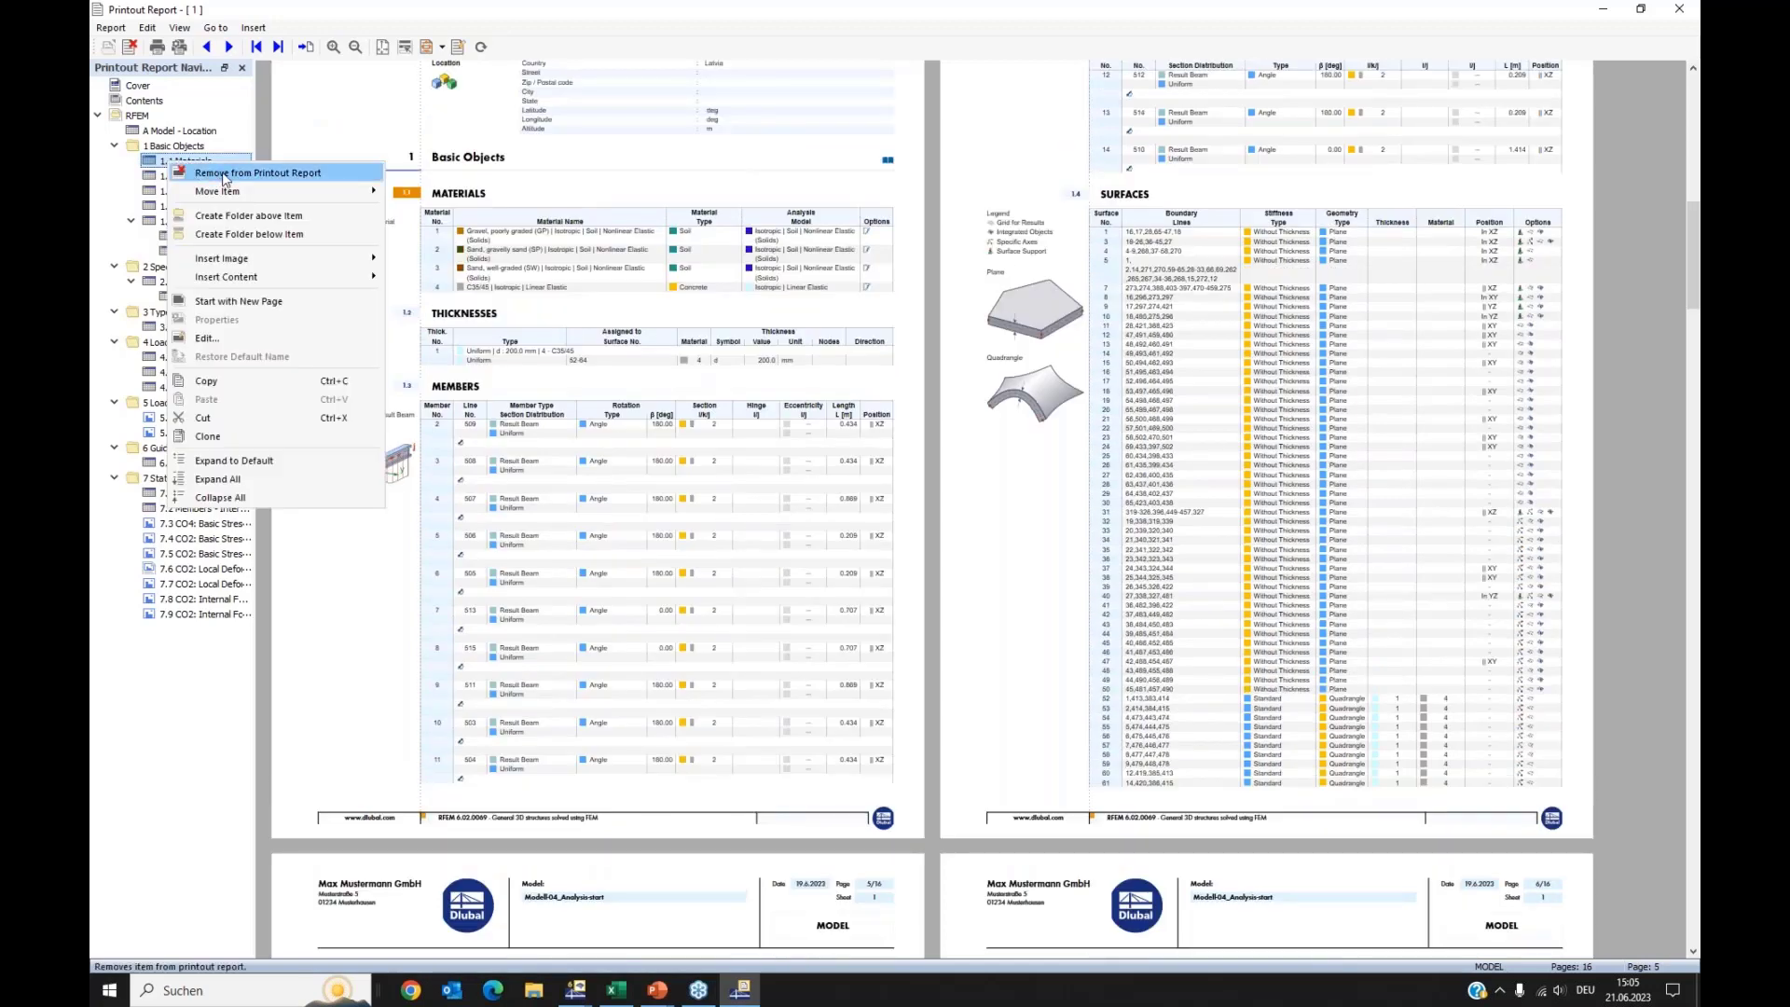
left_click(205, 339)
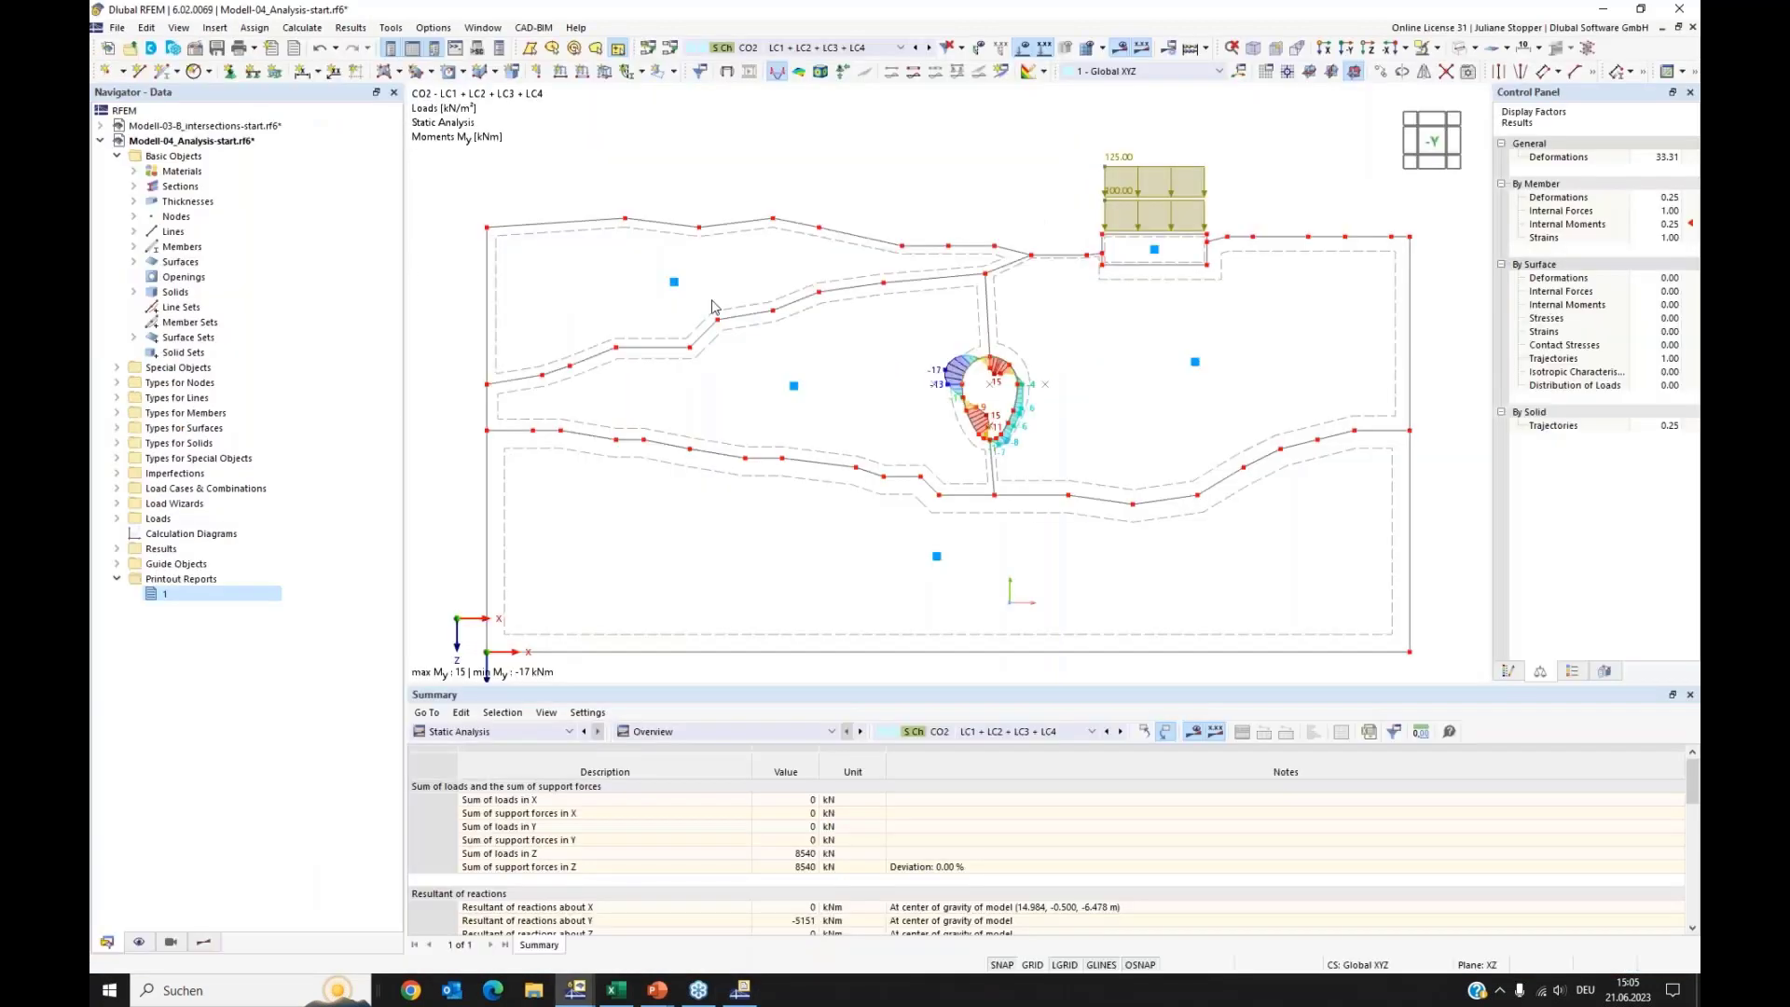
left_click(590, 196)
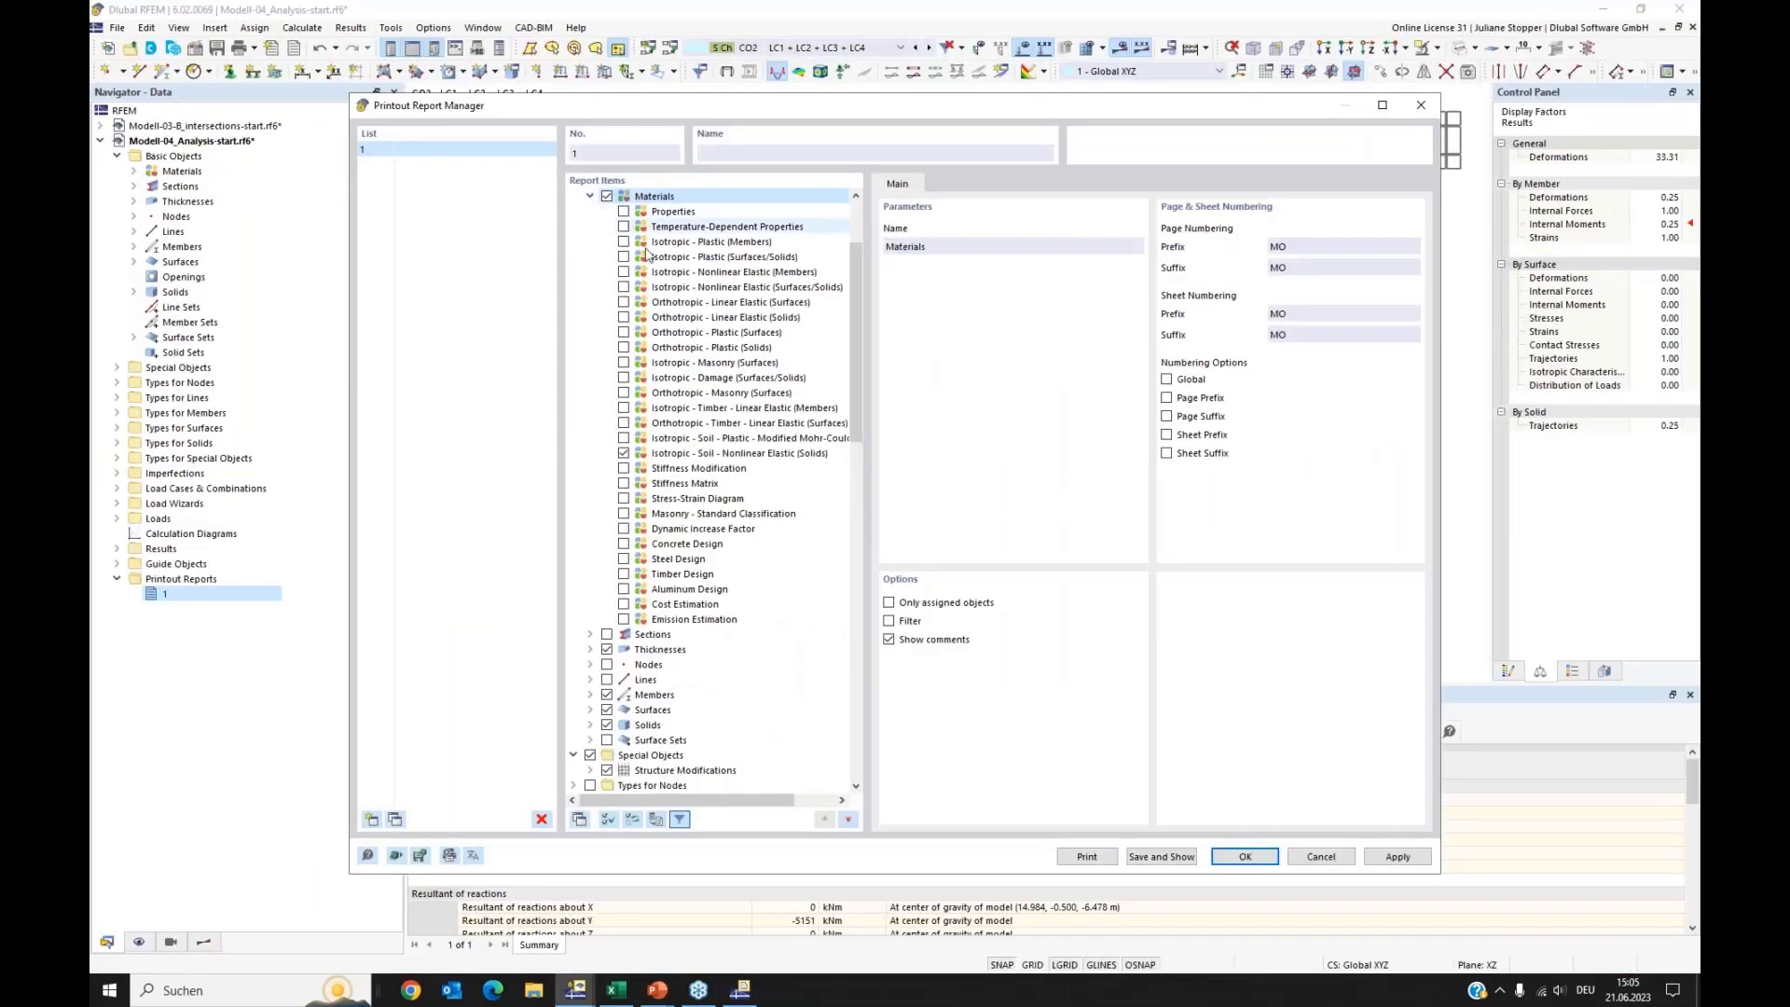
Step: Save and show the updated report, and go to its nonlinear elastic soil materials table
left_click(1142, 858)
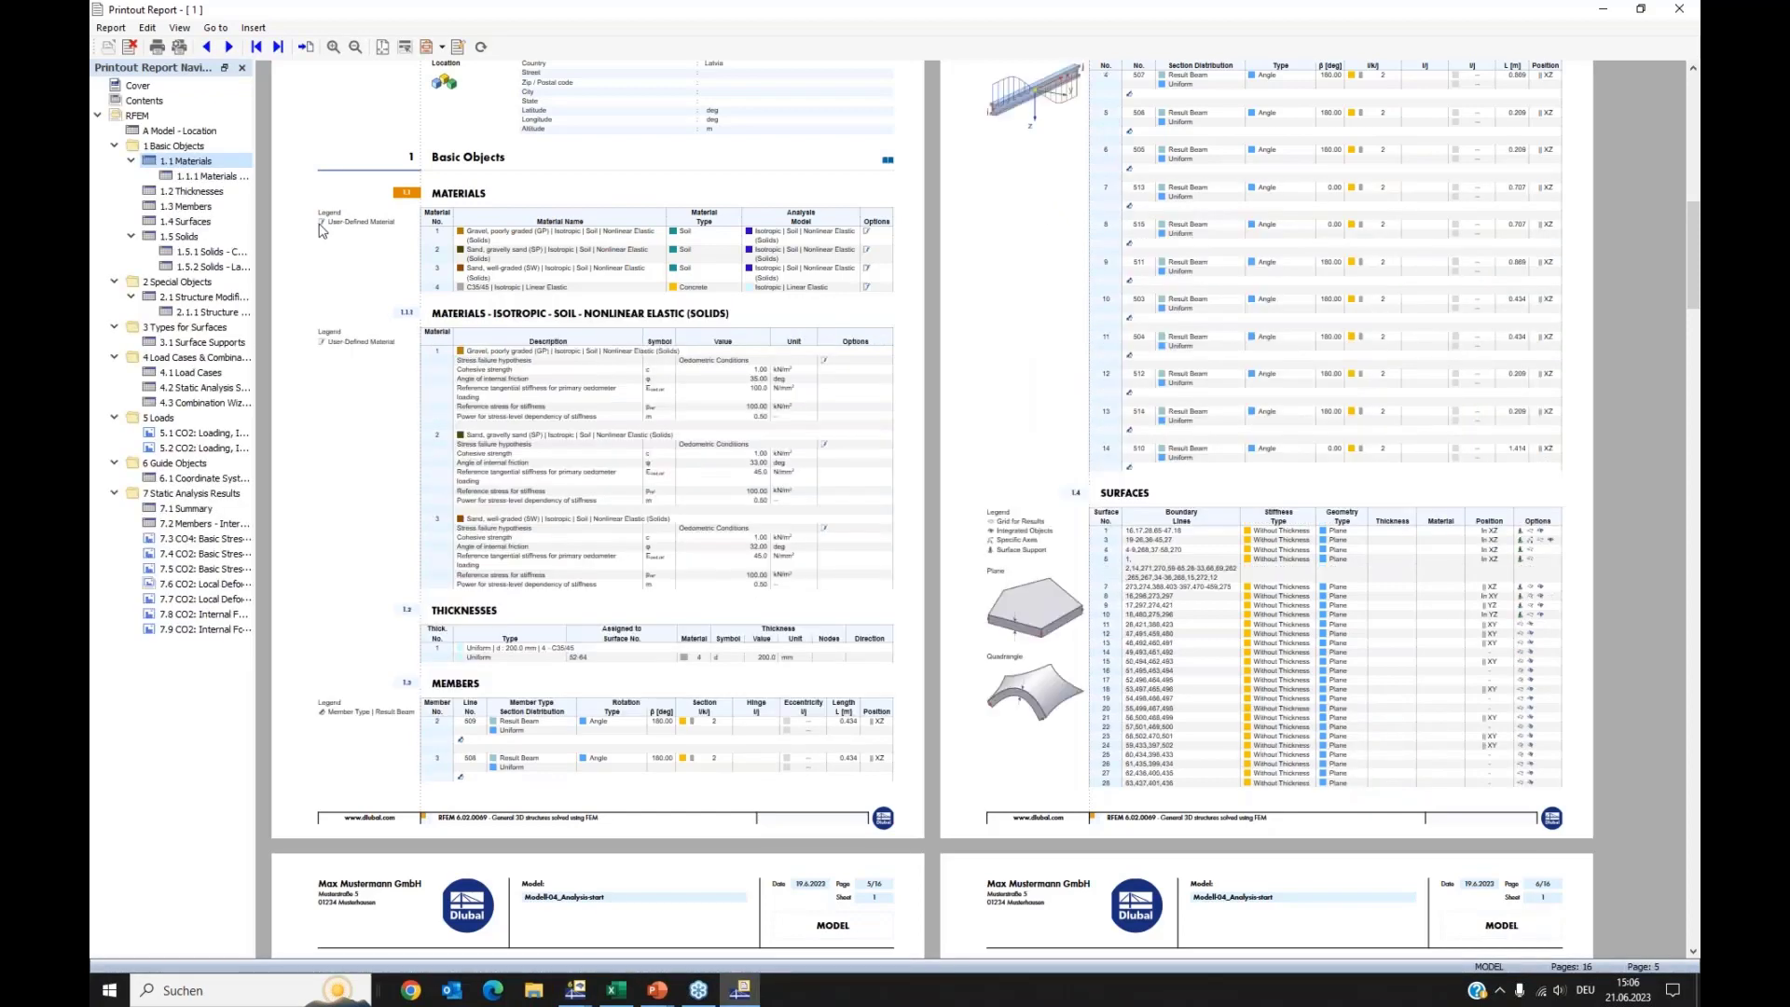
left_click(203, 177)
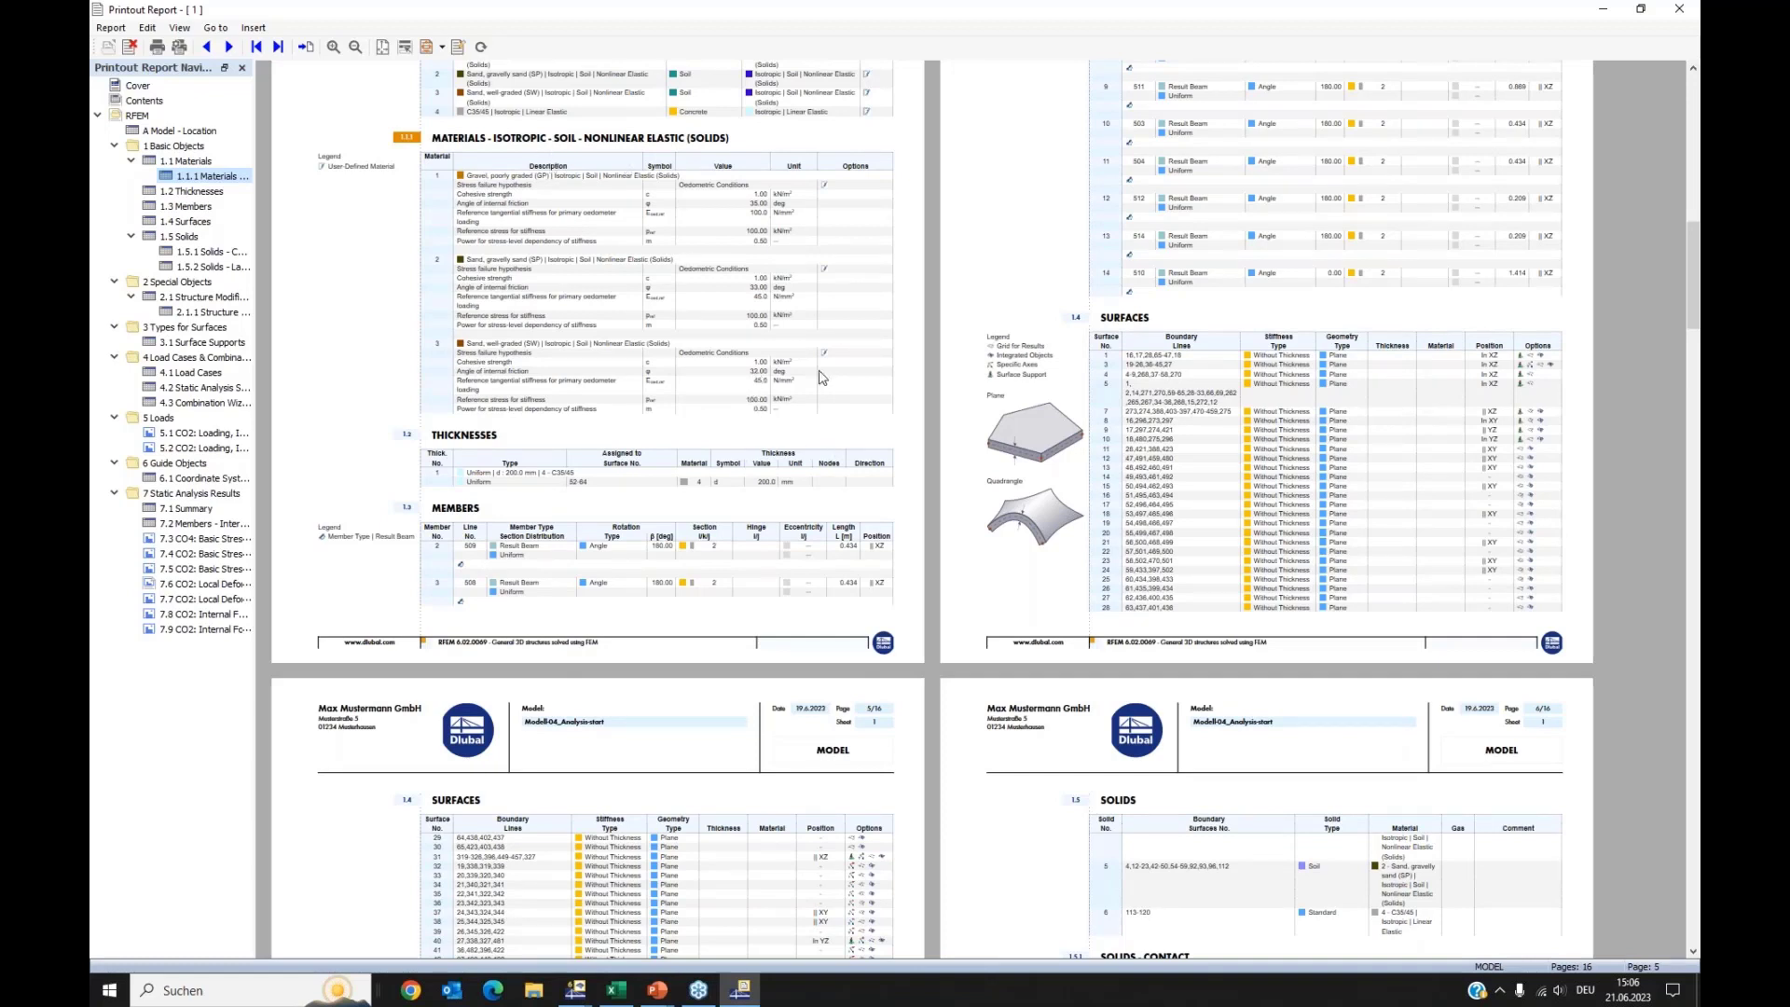
left_click(178, 539)
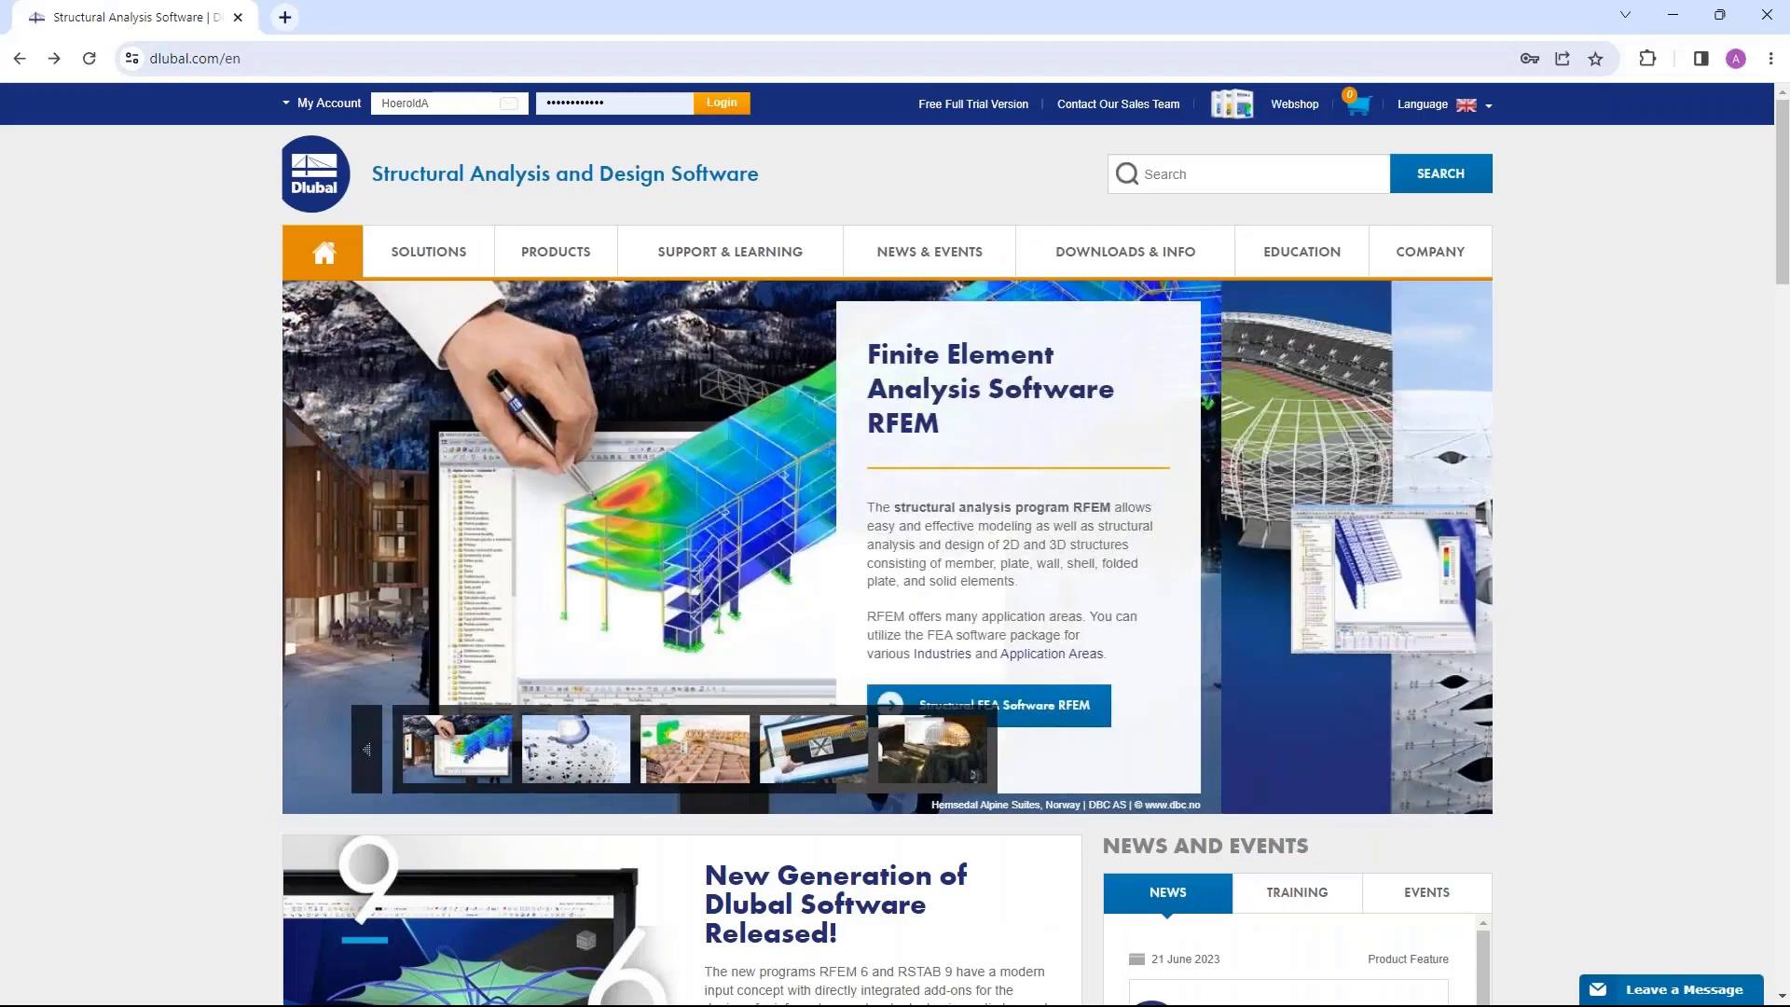
Step: Switch to Chrome and open the webinars overview on the Dlubal website
mouse_move(730, 251)
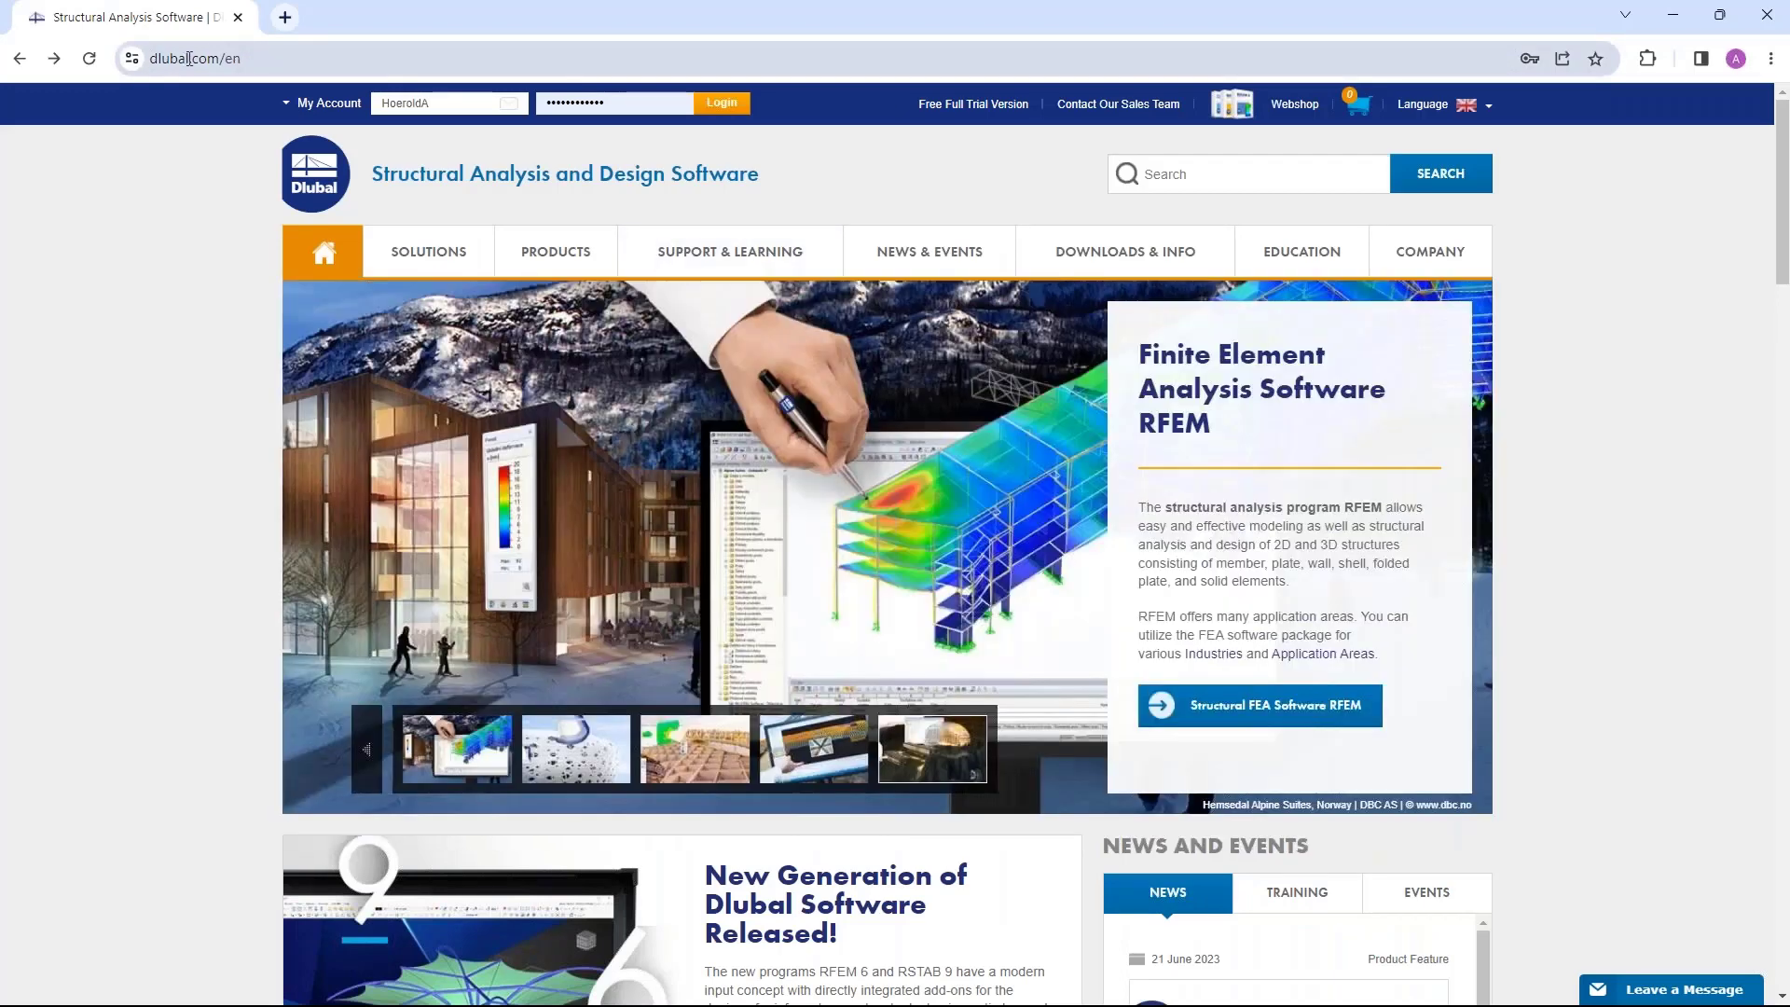
mouse_move(992, 254)
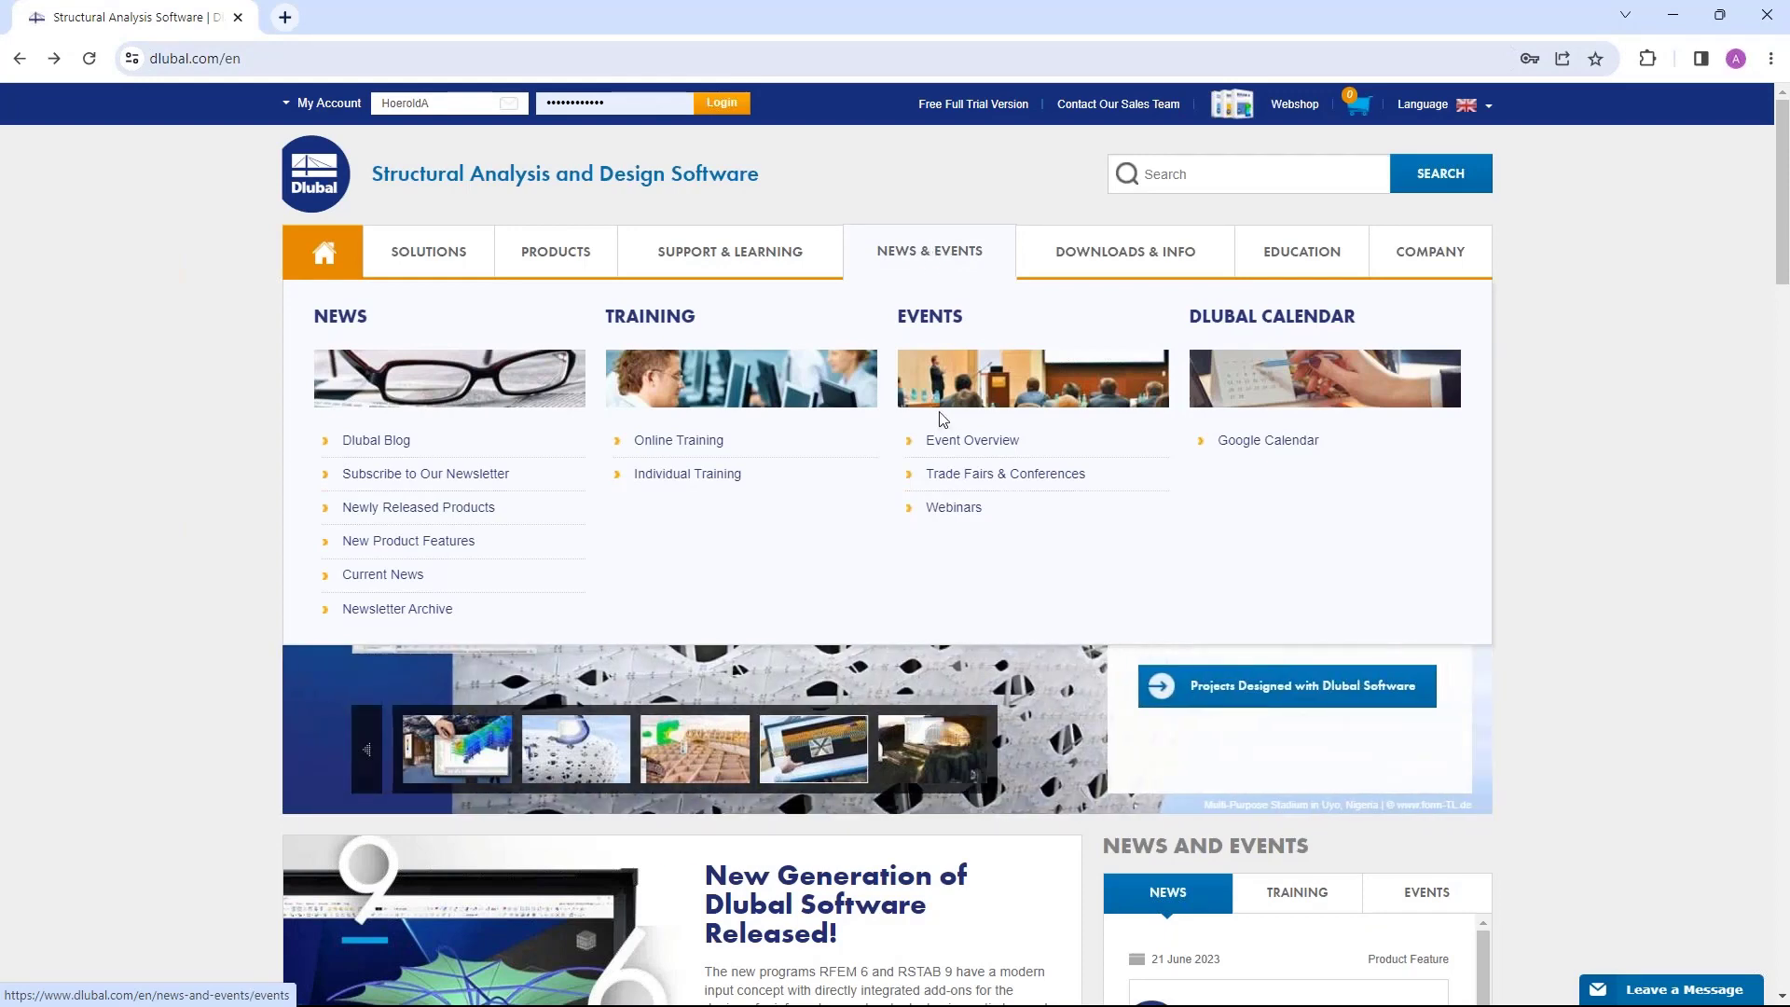
left_click(953, 508)
Step: Find the webinar "3D Modeling for Geotechnical Analysis in RFEM 6" in the list and open its page
scroll(936, 215, "down", 9)
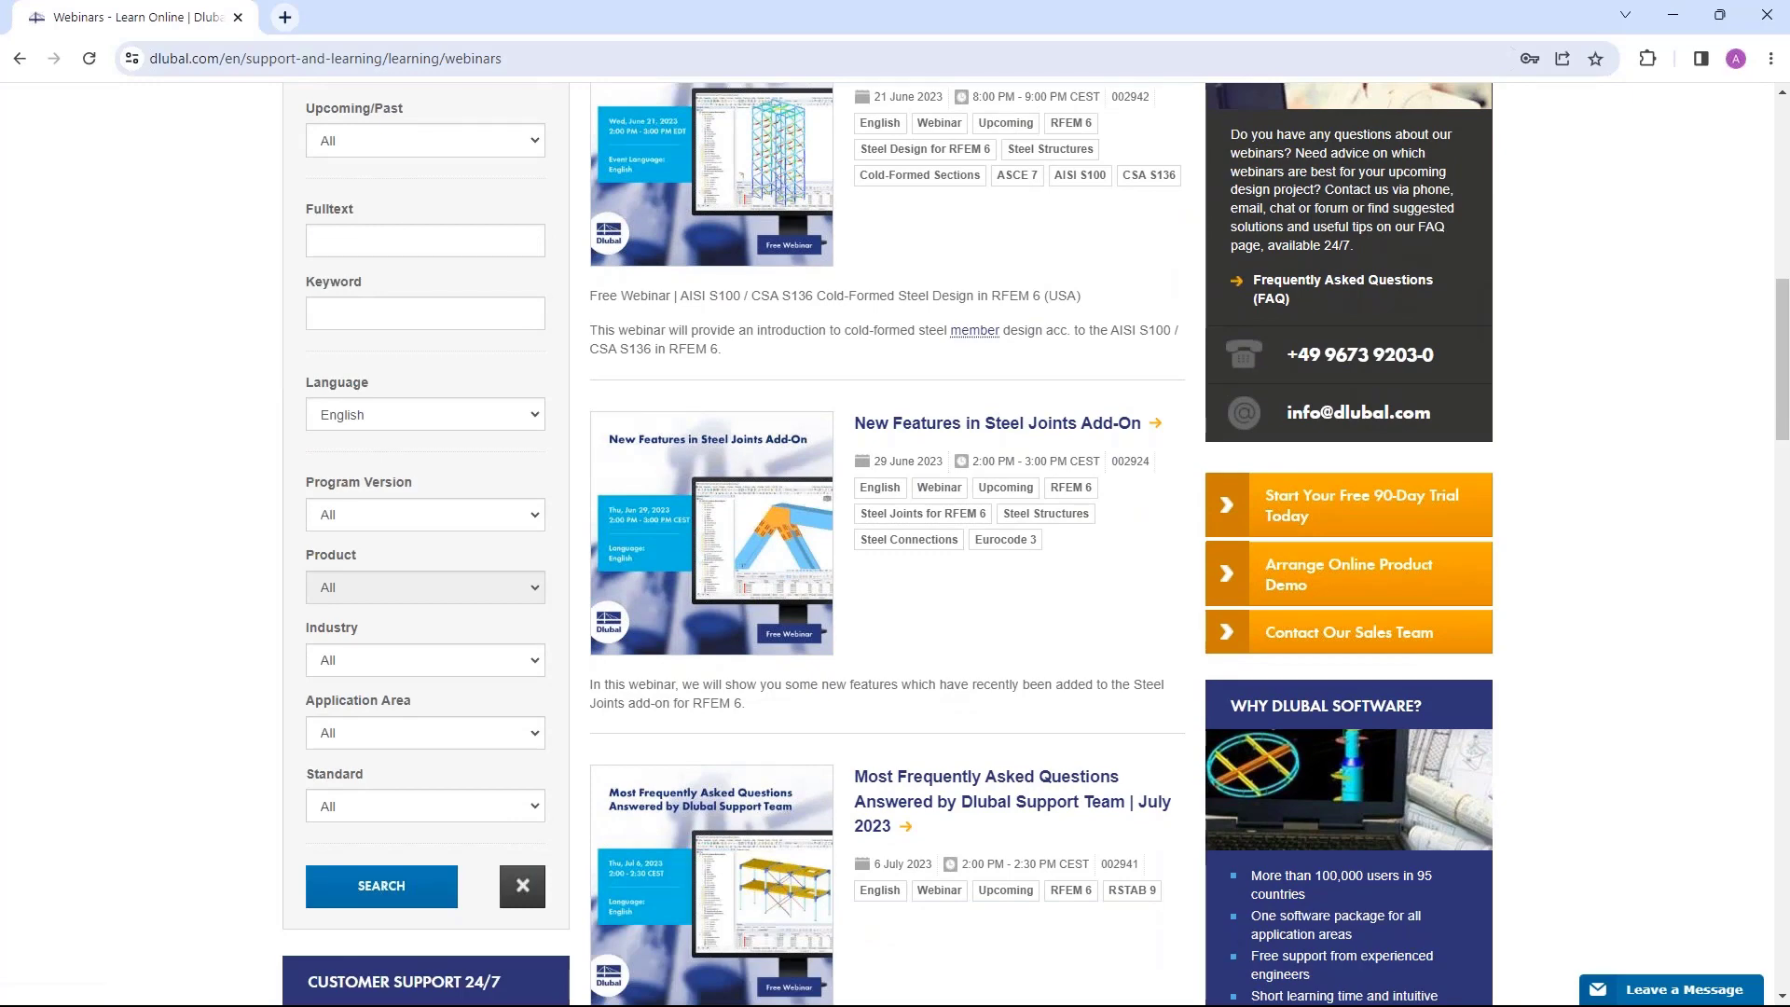
scroll(951, 462, "down", 3)
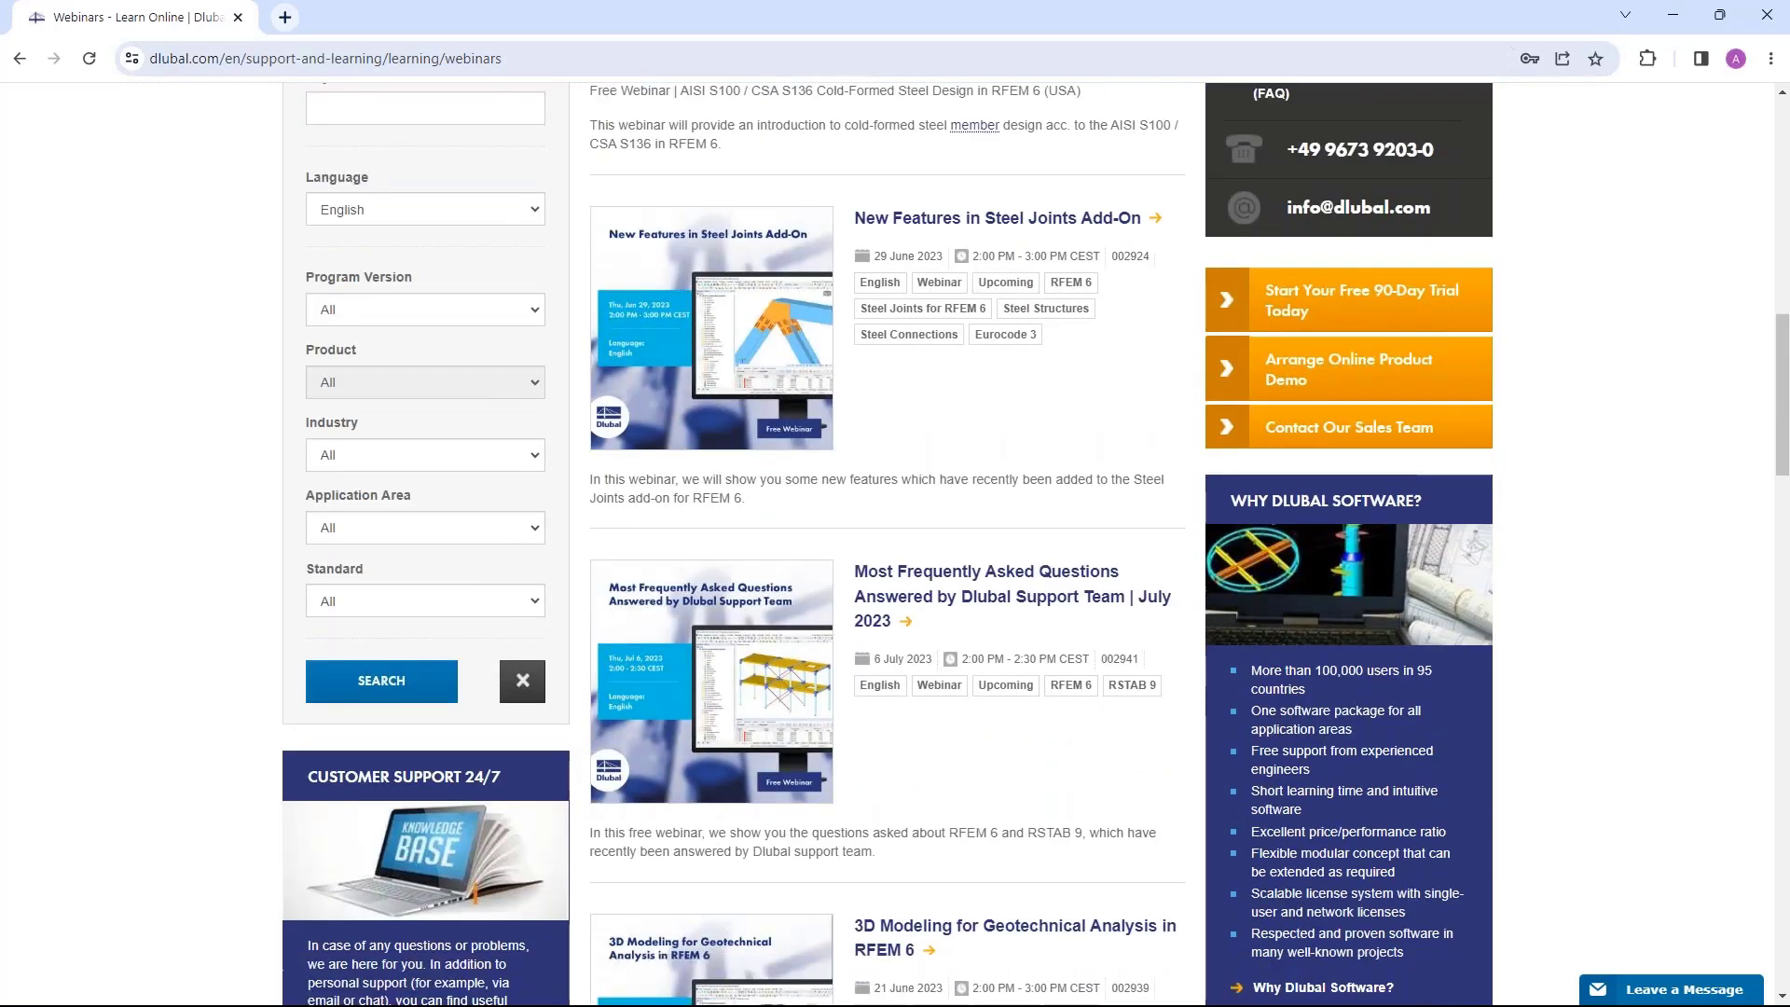
scroll(974, 412, "down", 1)
scroll(973, 420, "down", 1)
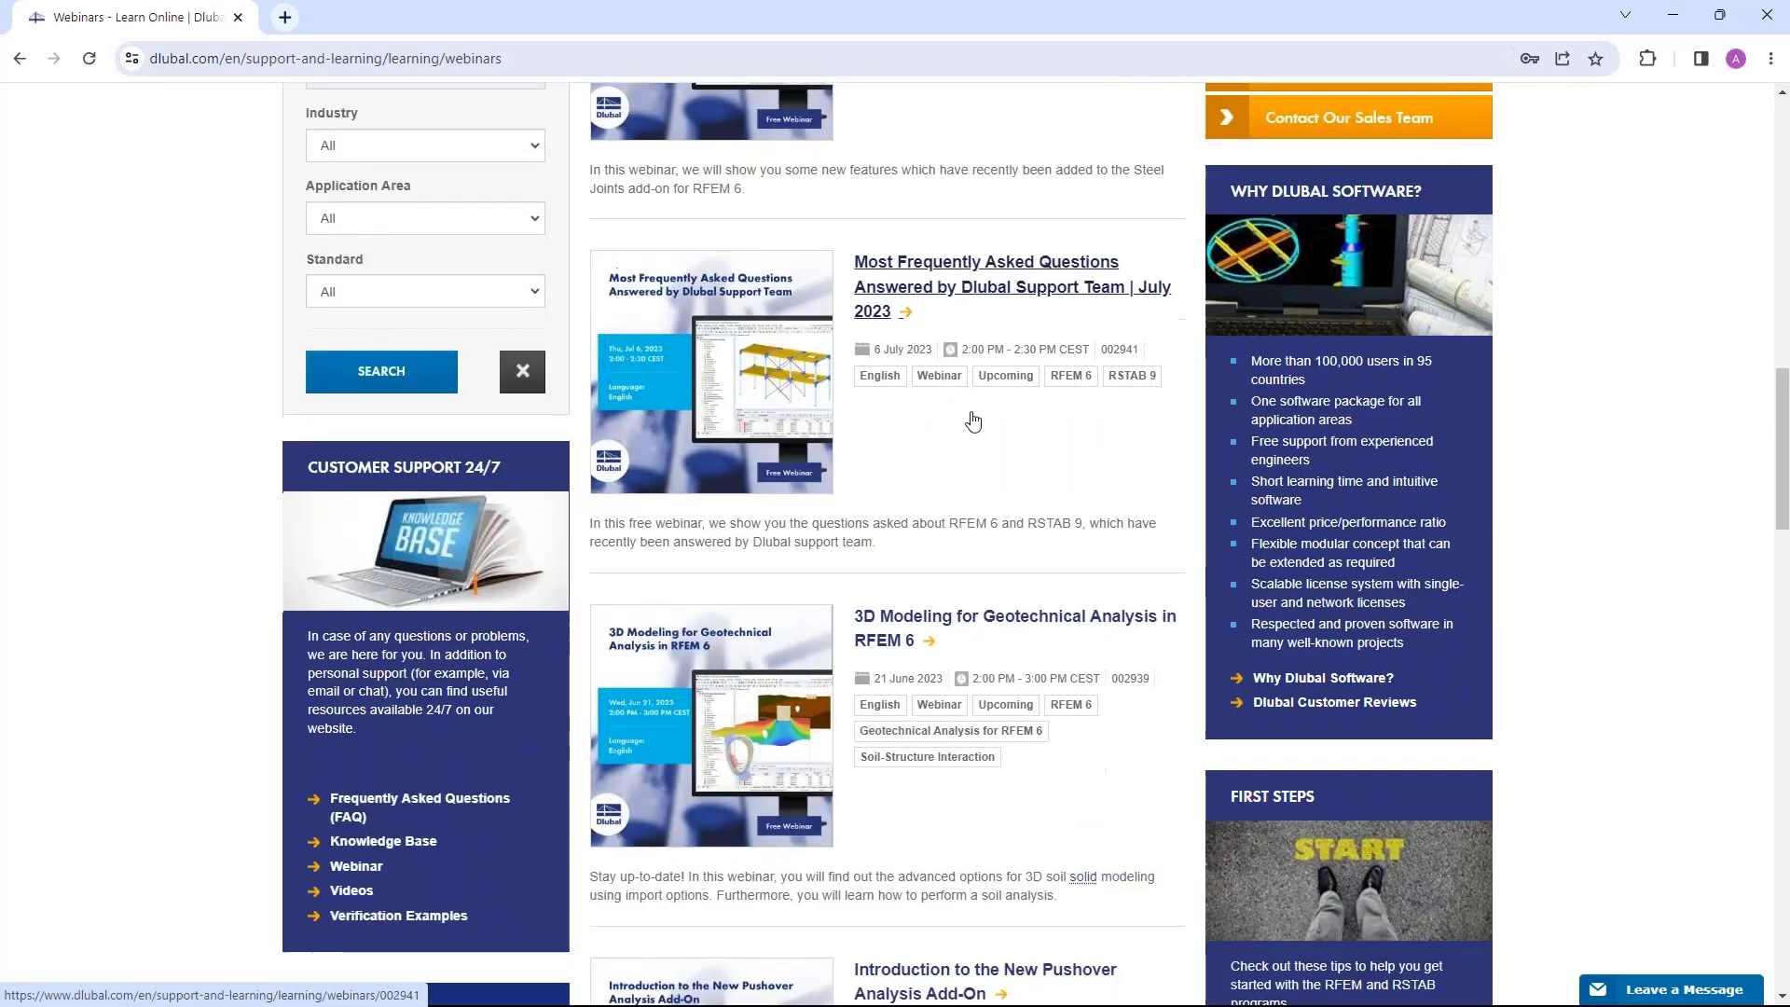
scroll(973, 421, "down", 2)
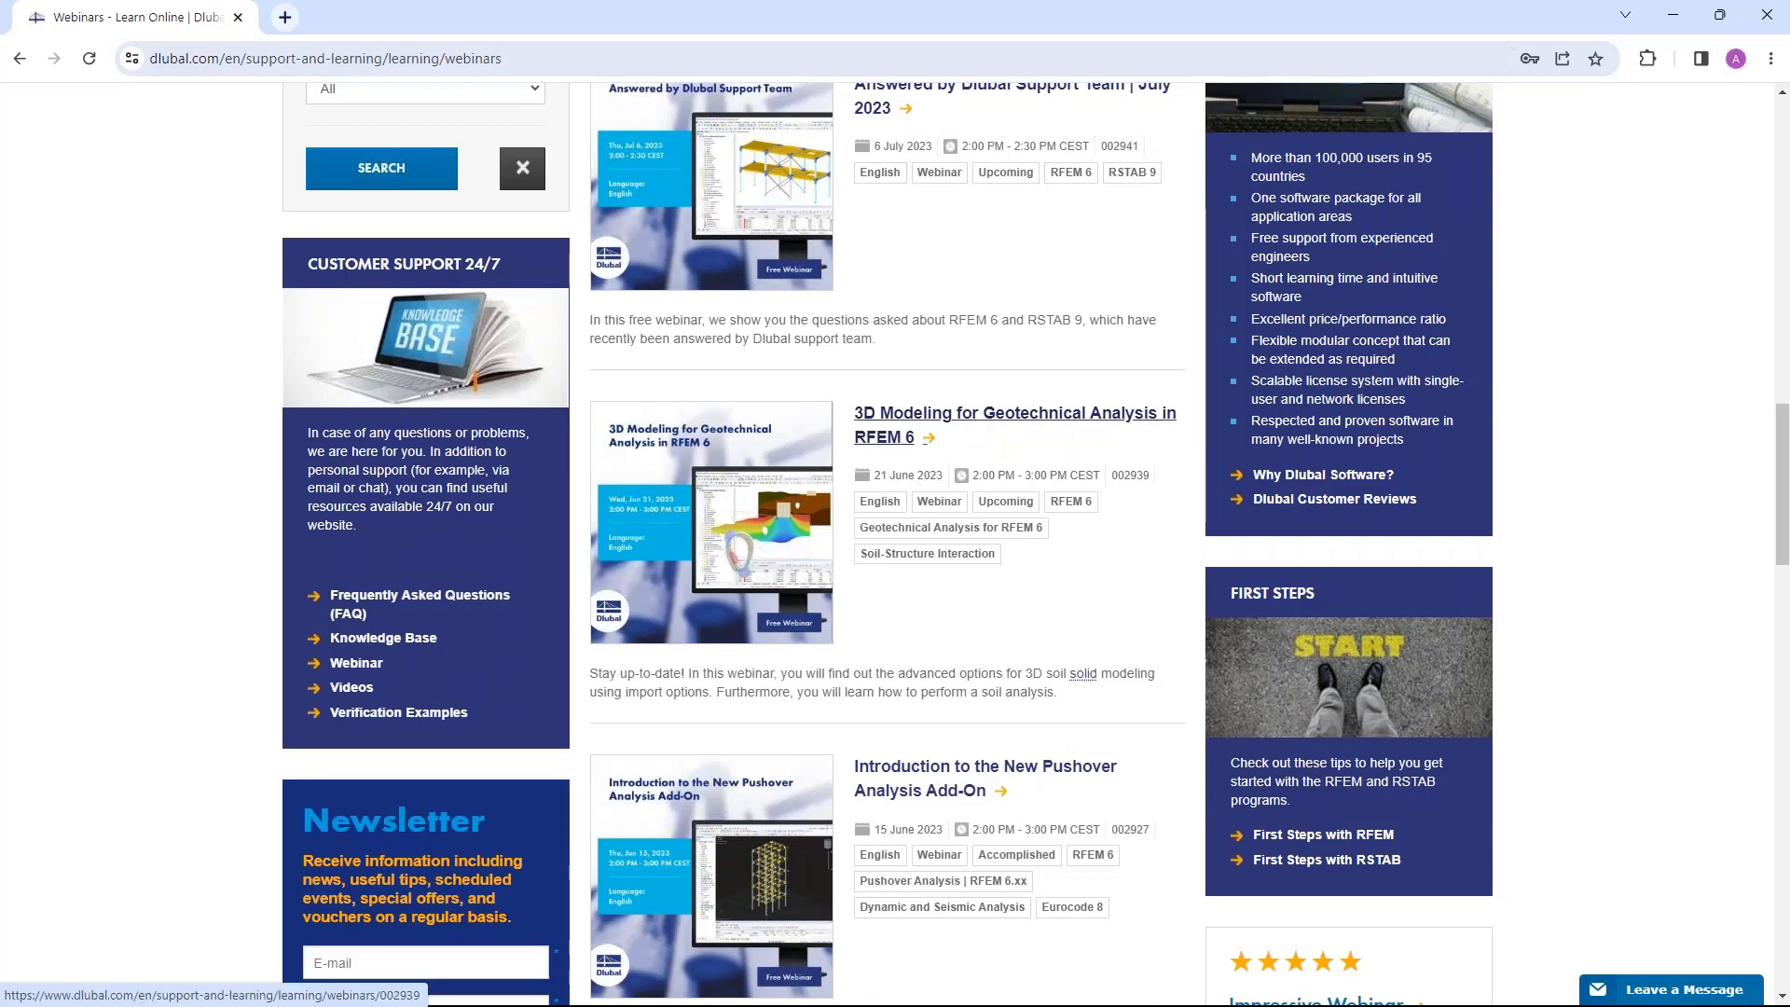
left_click(891, 422)
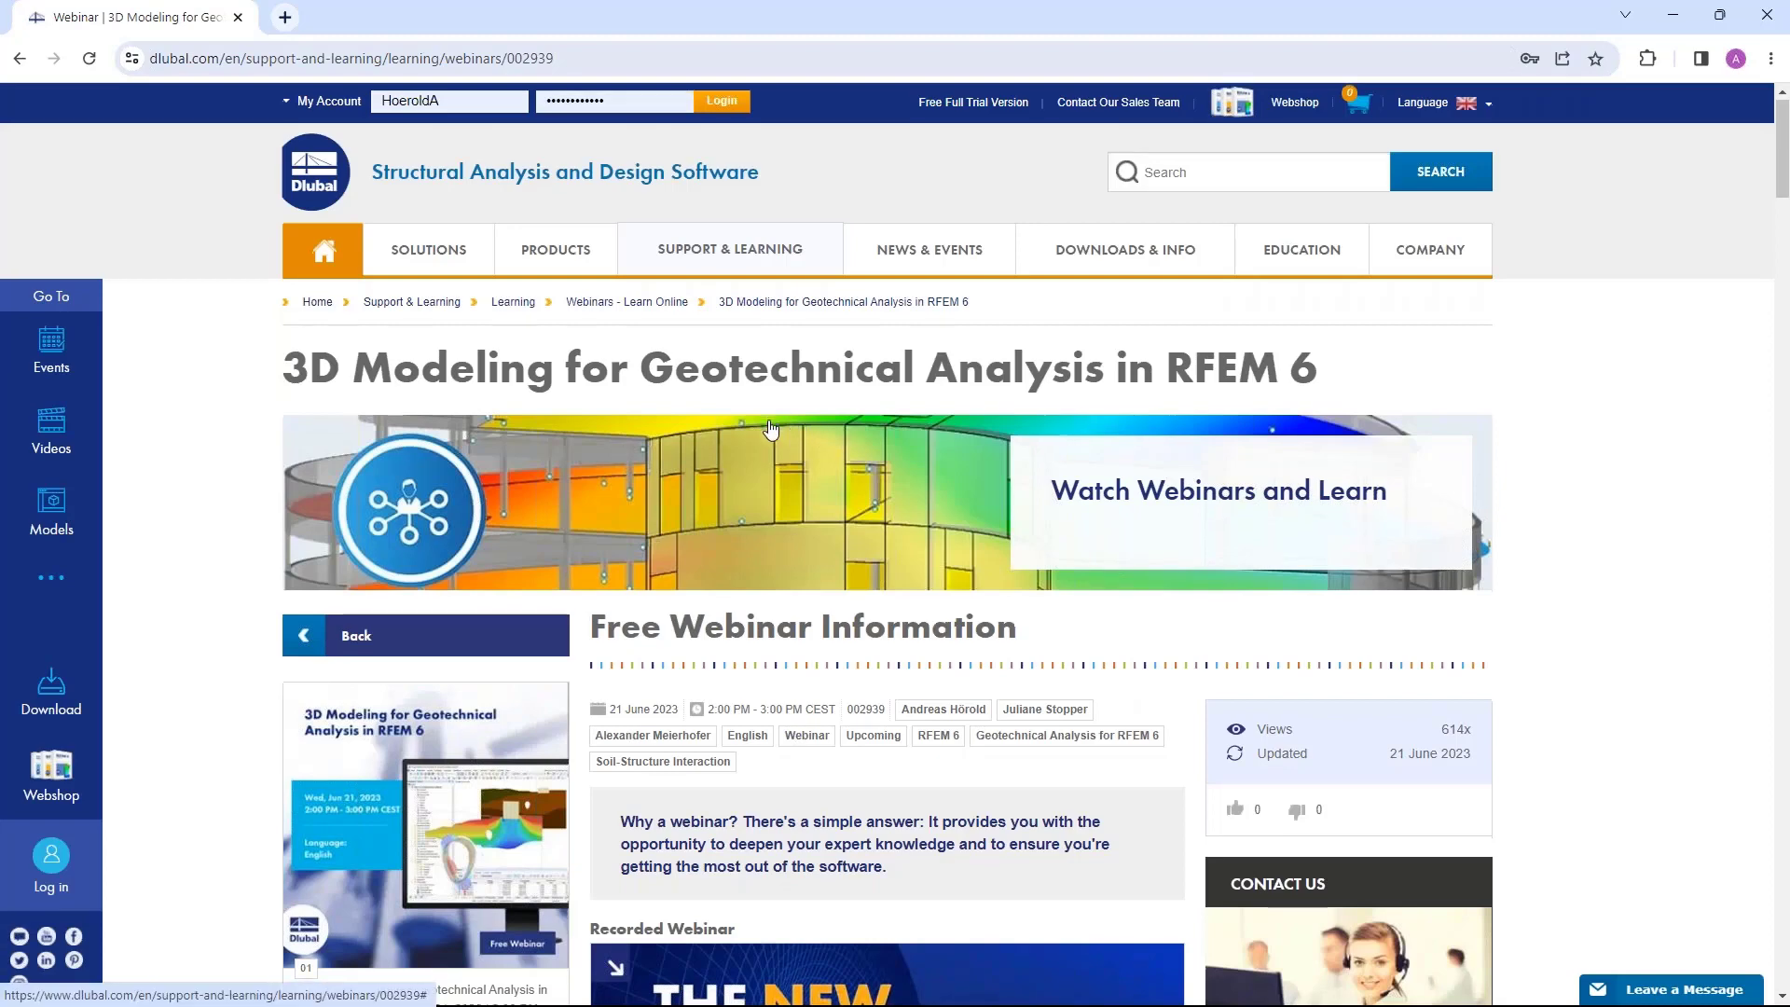
Step: Look through the webinar page for the recorded video, presentation slides, downloadable models, related videos and recommended events
scroll(770, 428, "down", 3)
scroll(915, 480, "down", 2)
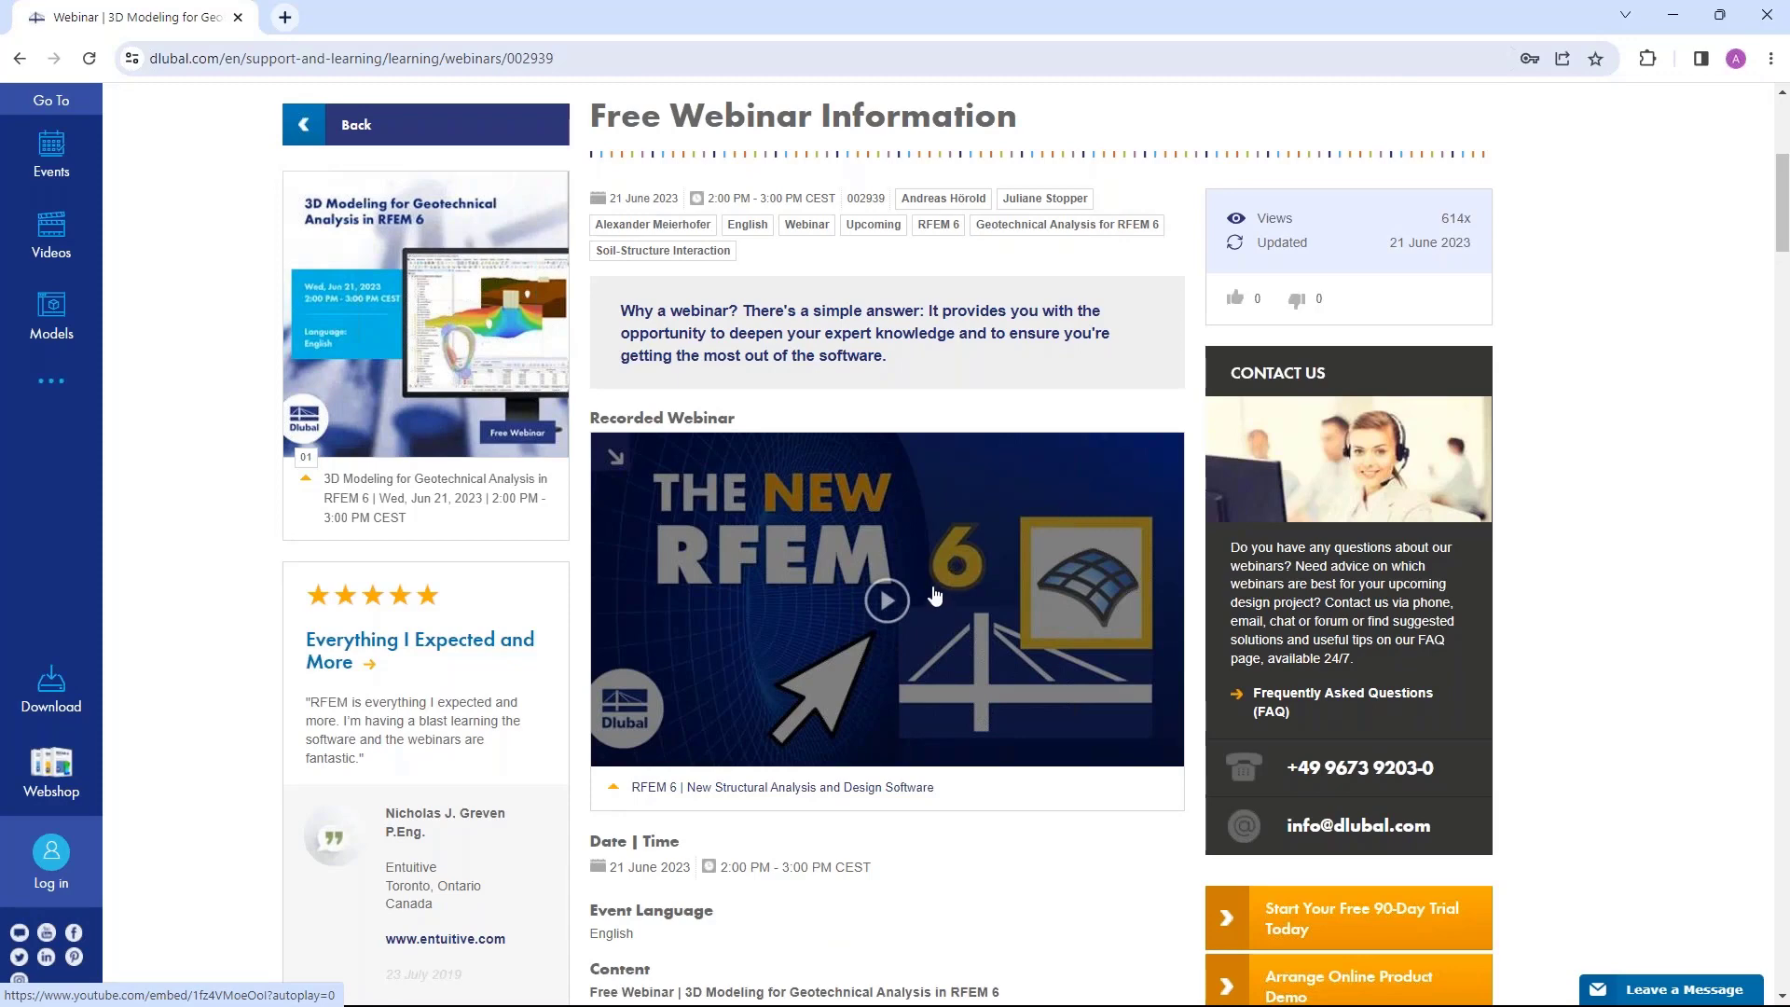
scroll(935, 595, "down", 13)
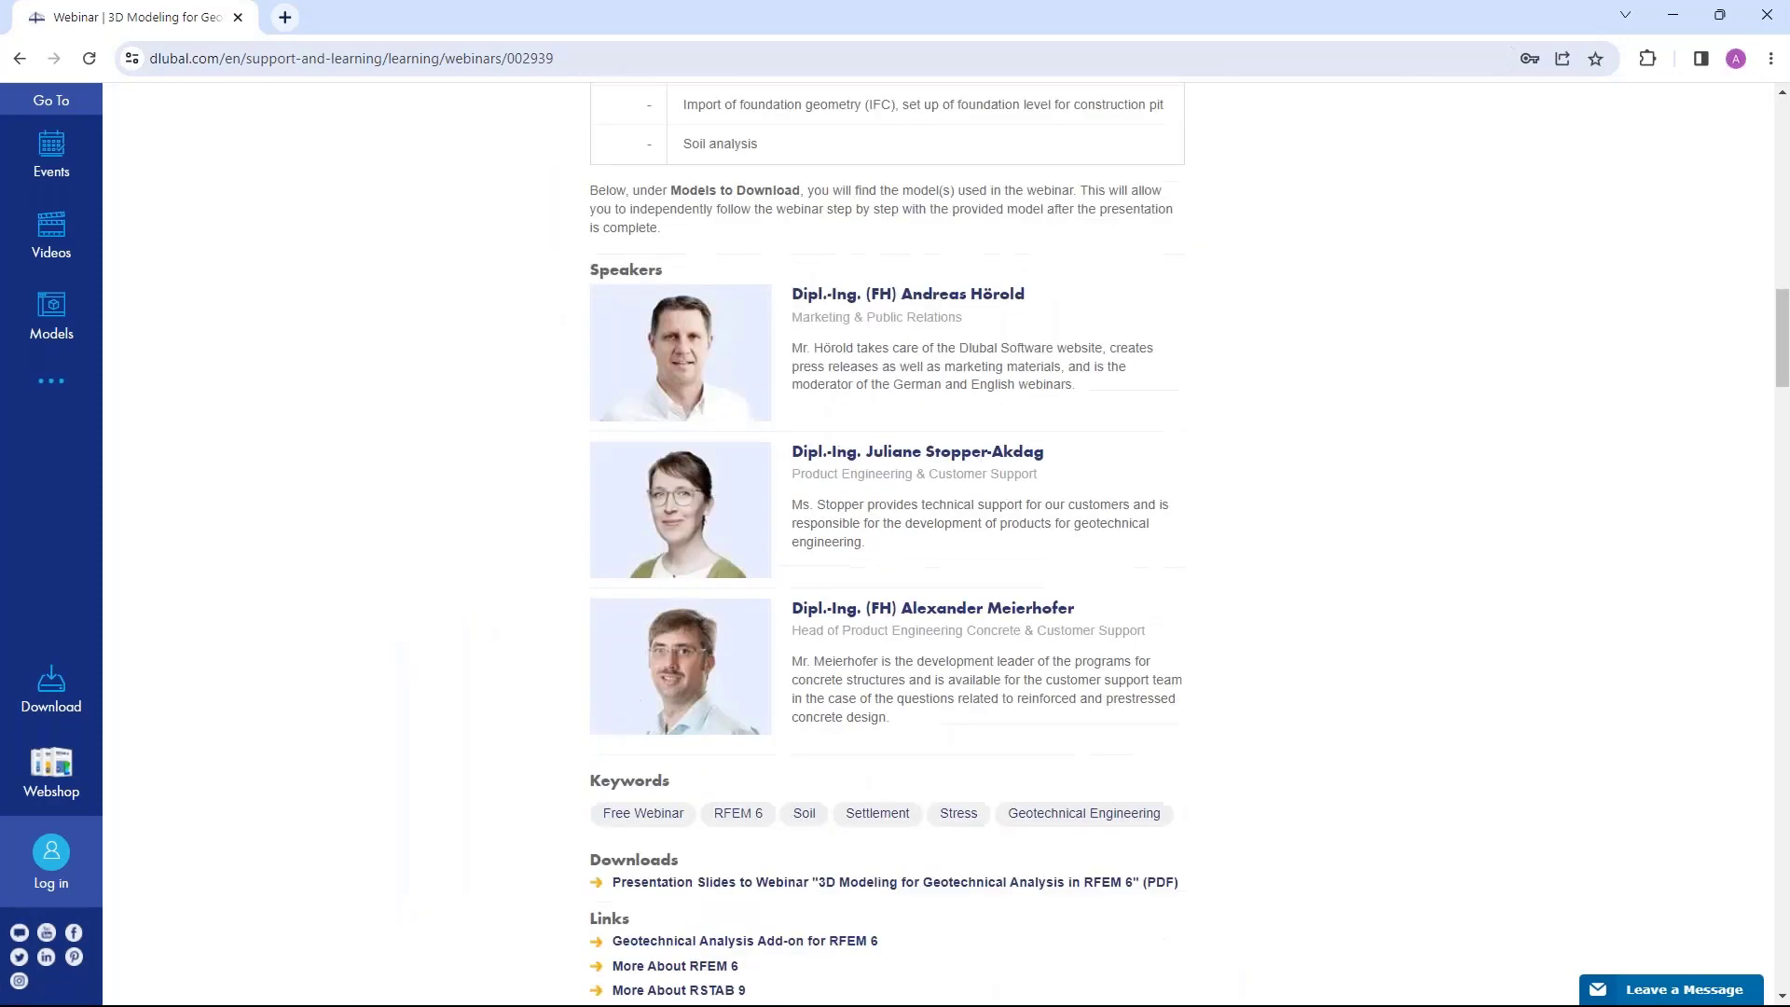
scroll(820, 630, "down", 3)
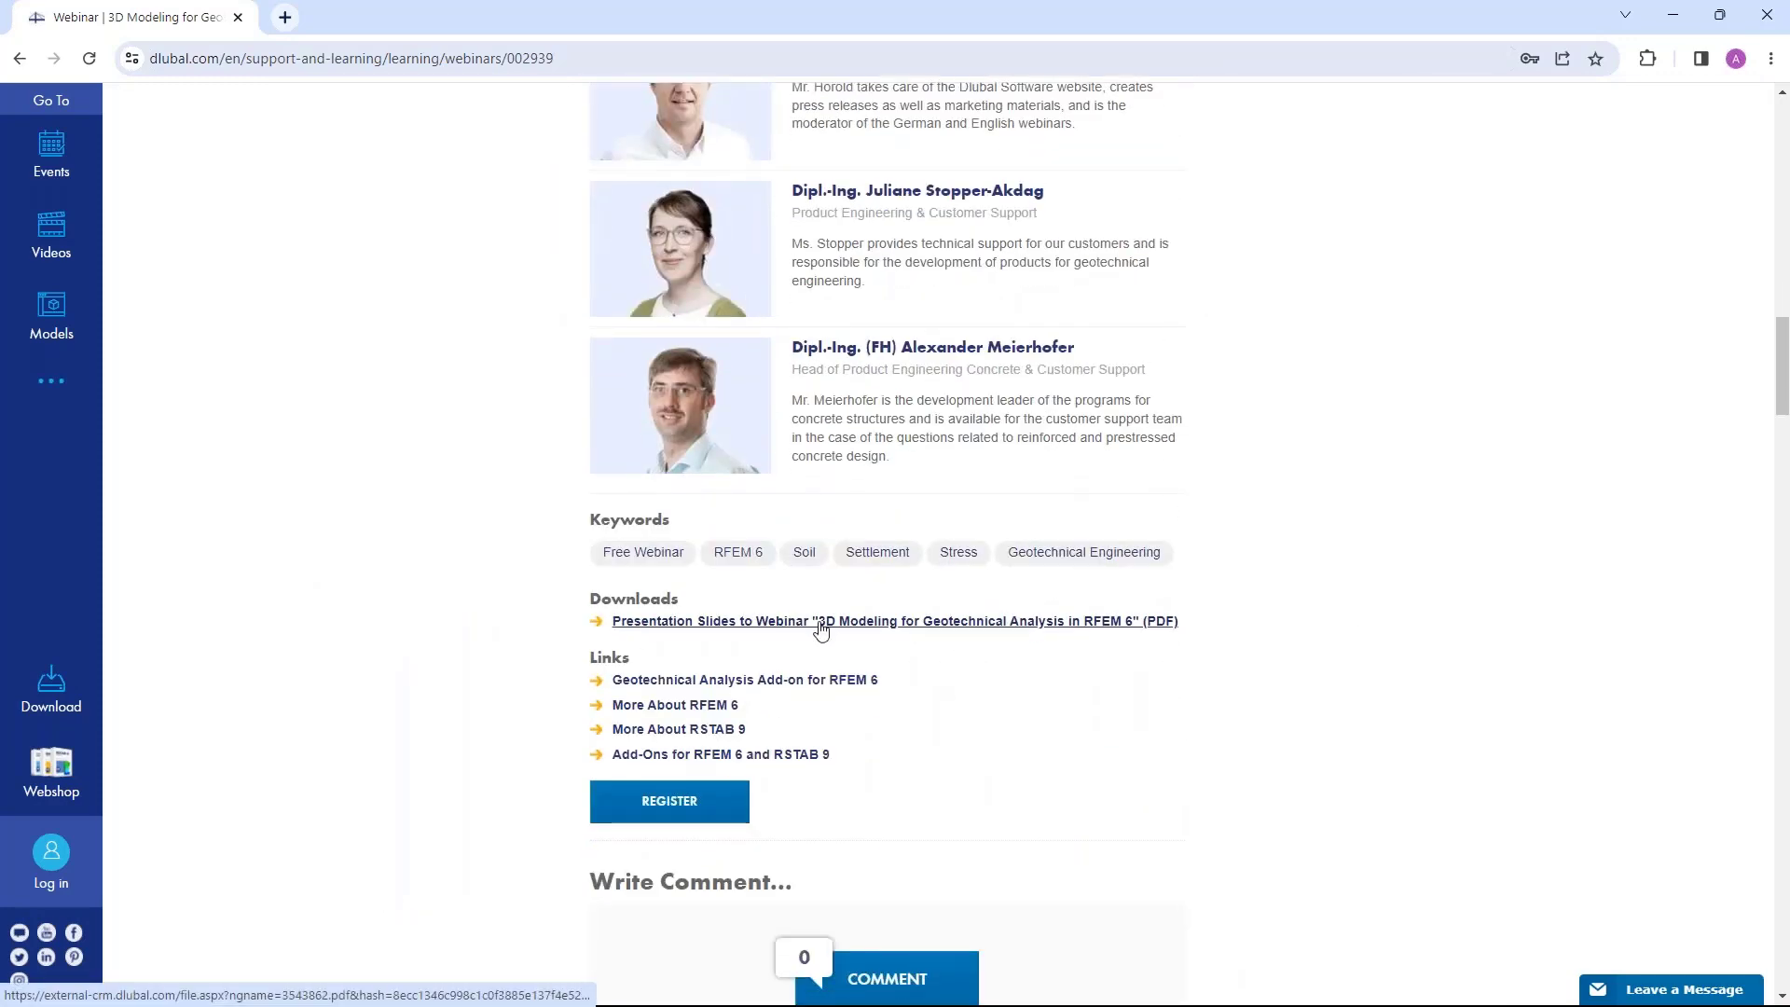
scroll(820, 630, "down", 9)
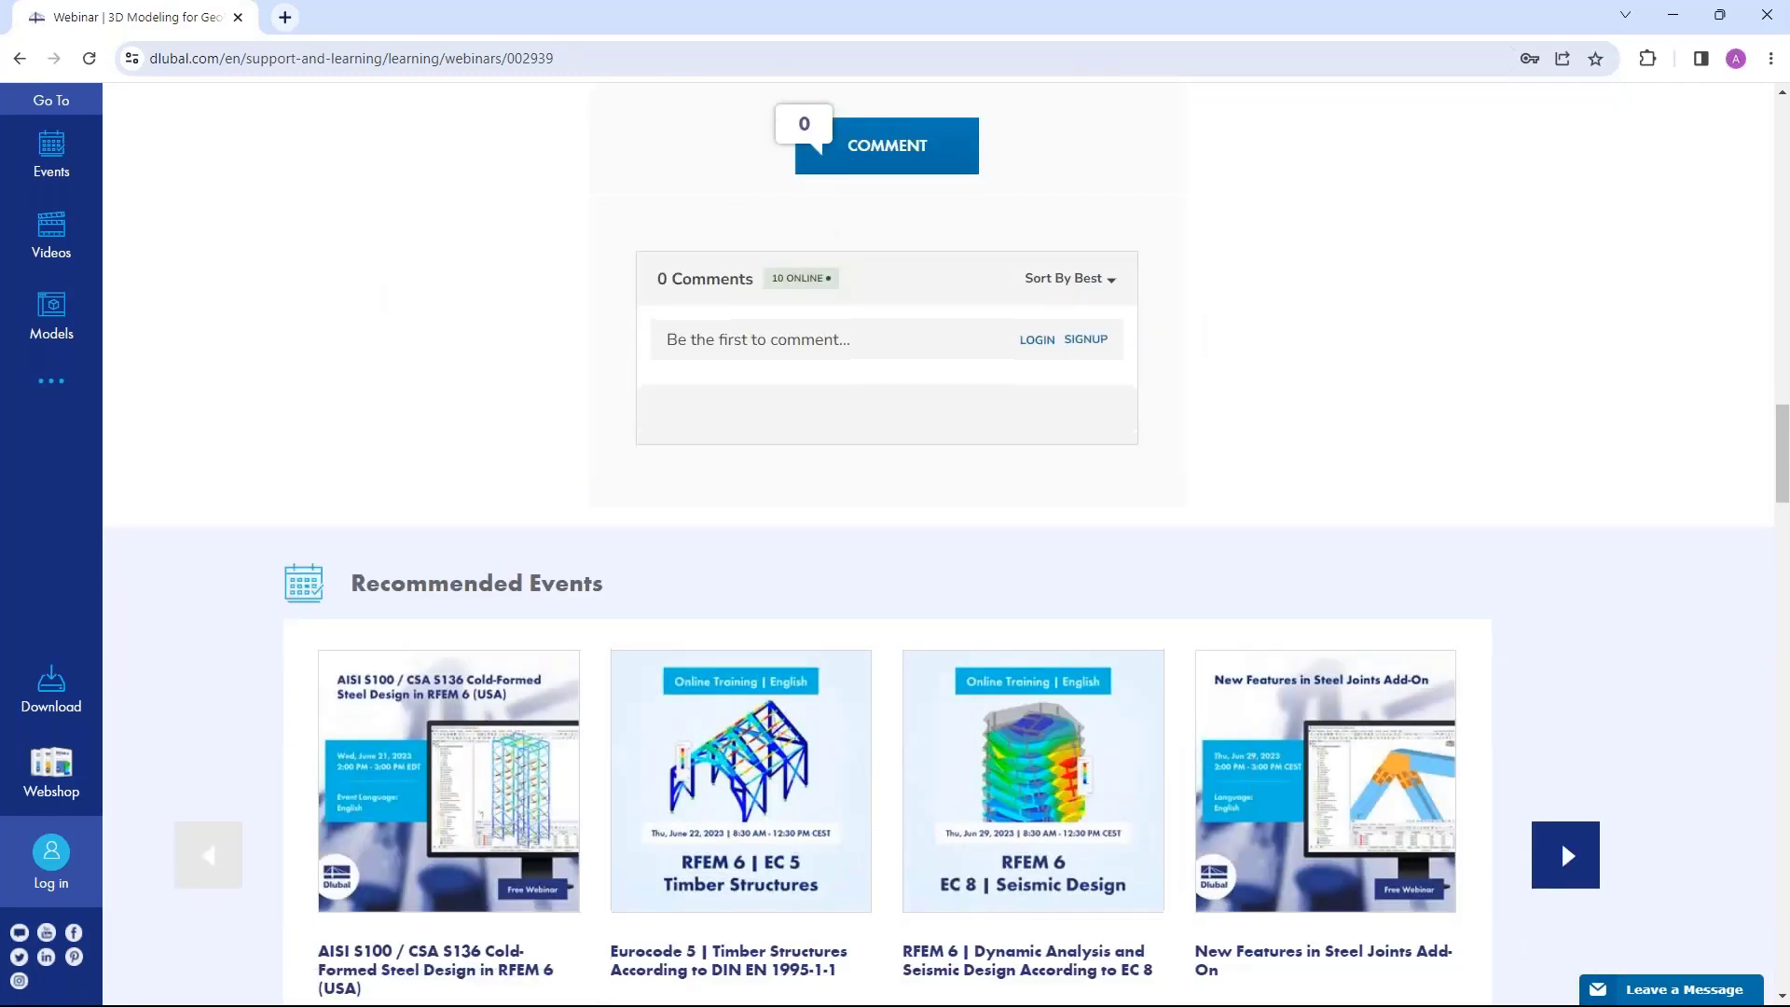
scroll(520, 598, "down", 16)
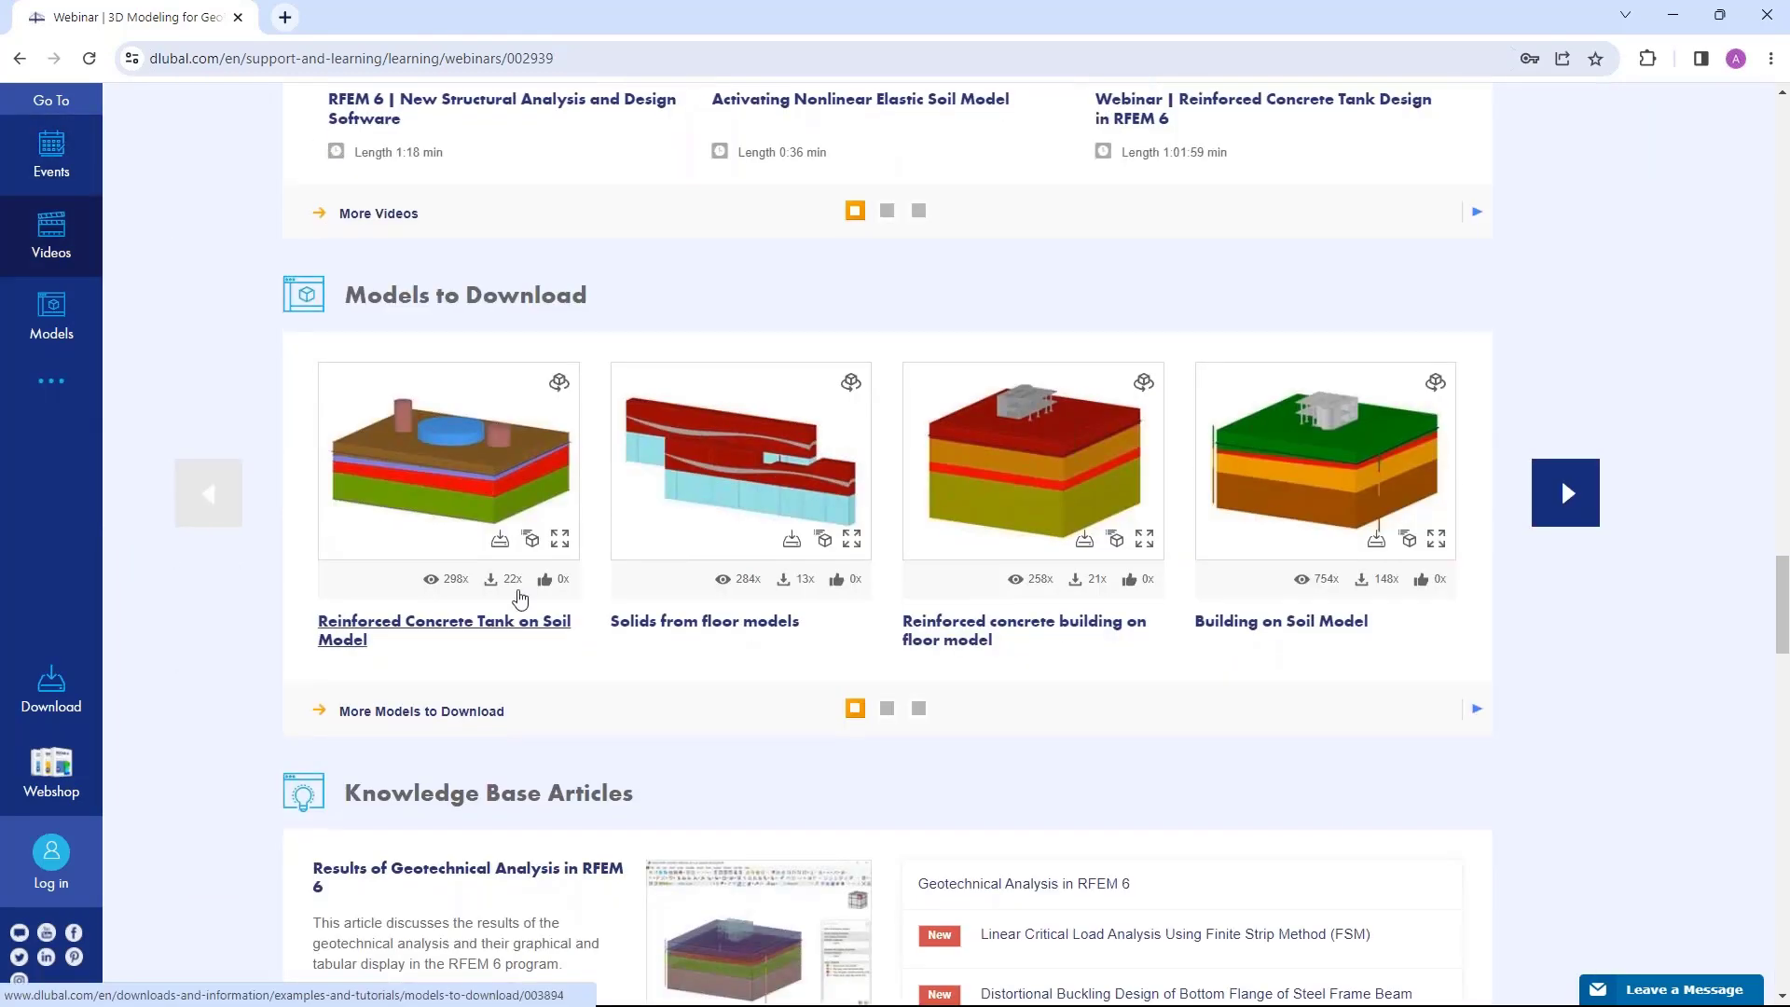
scroll(521, 597, "up", 1)
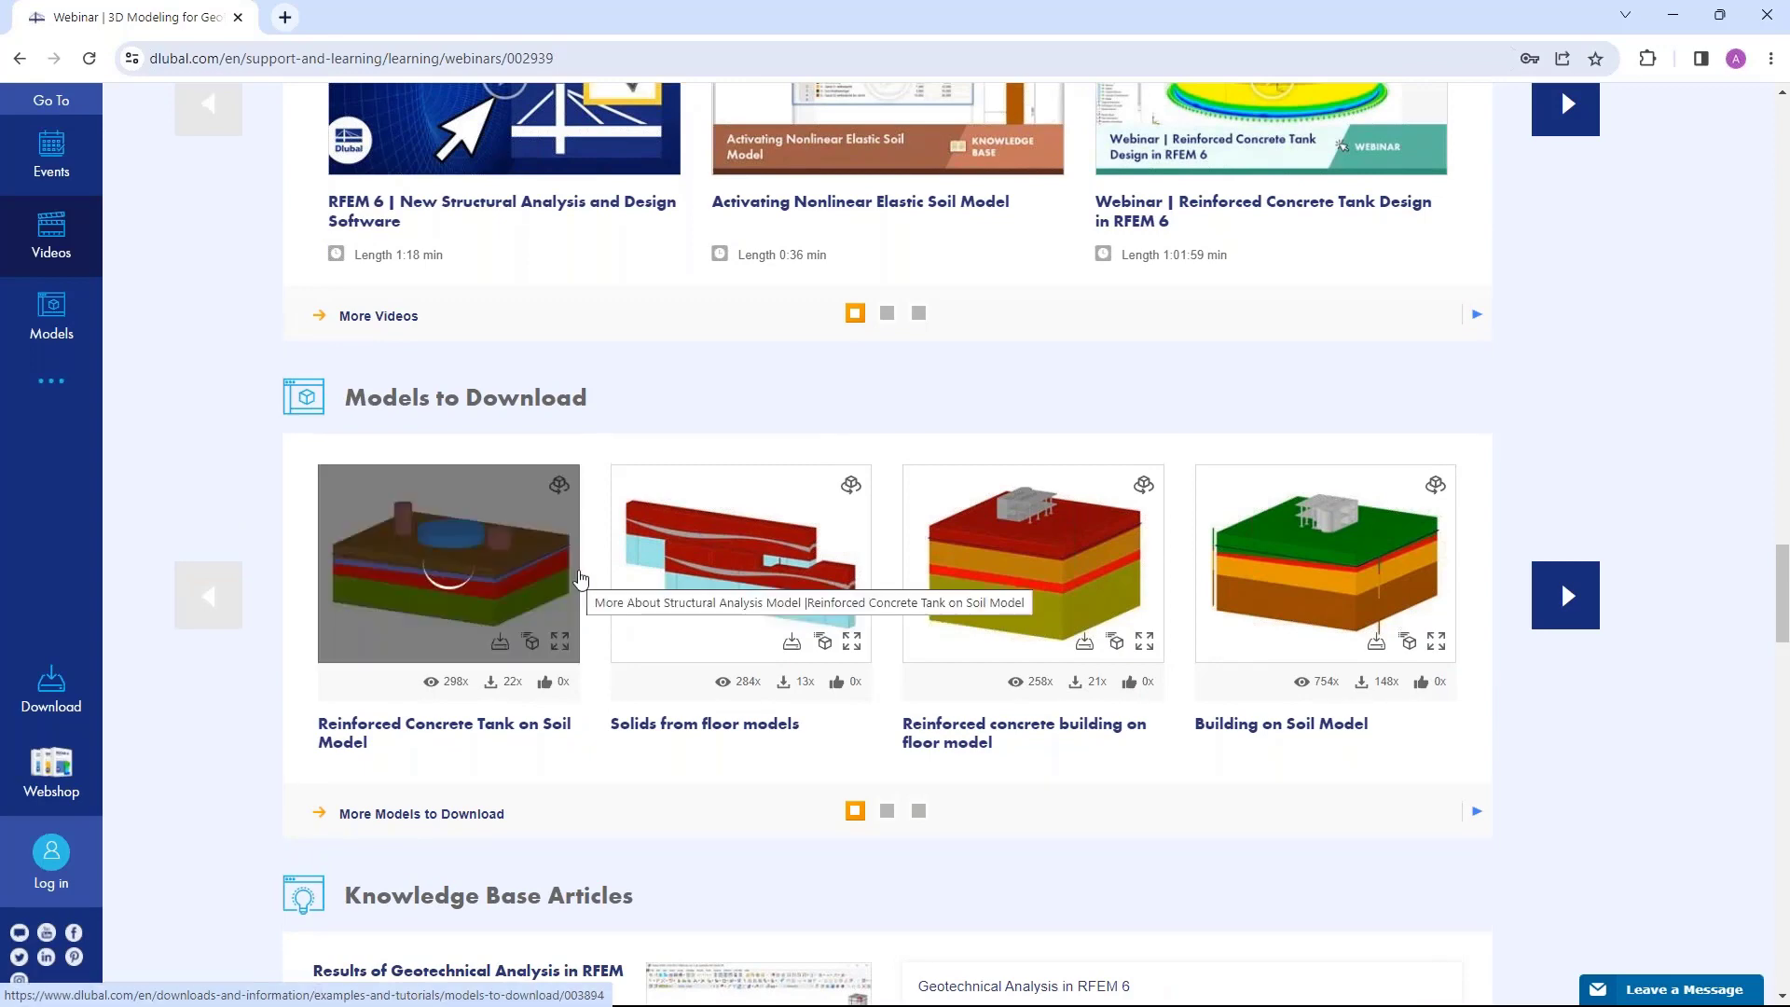
scroll(733, 411, "up", 5)
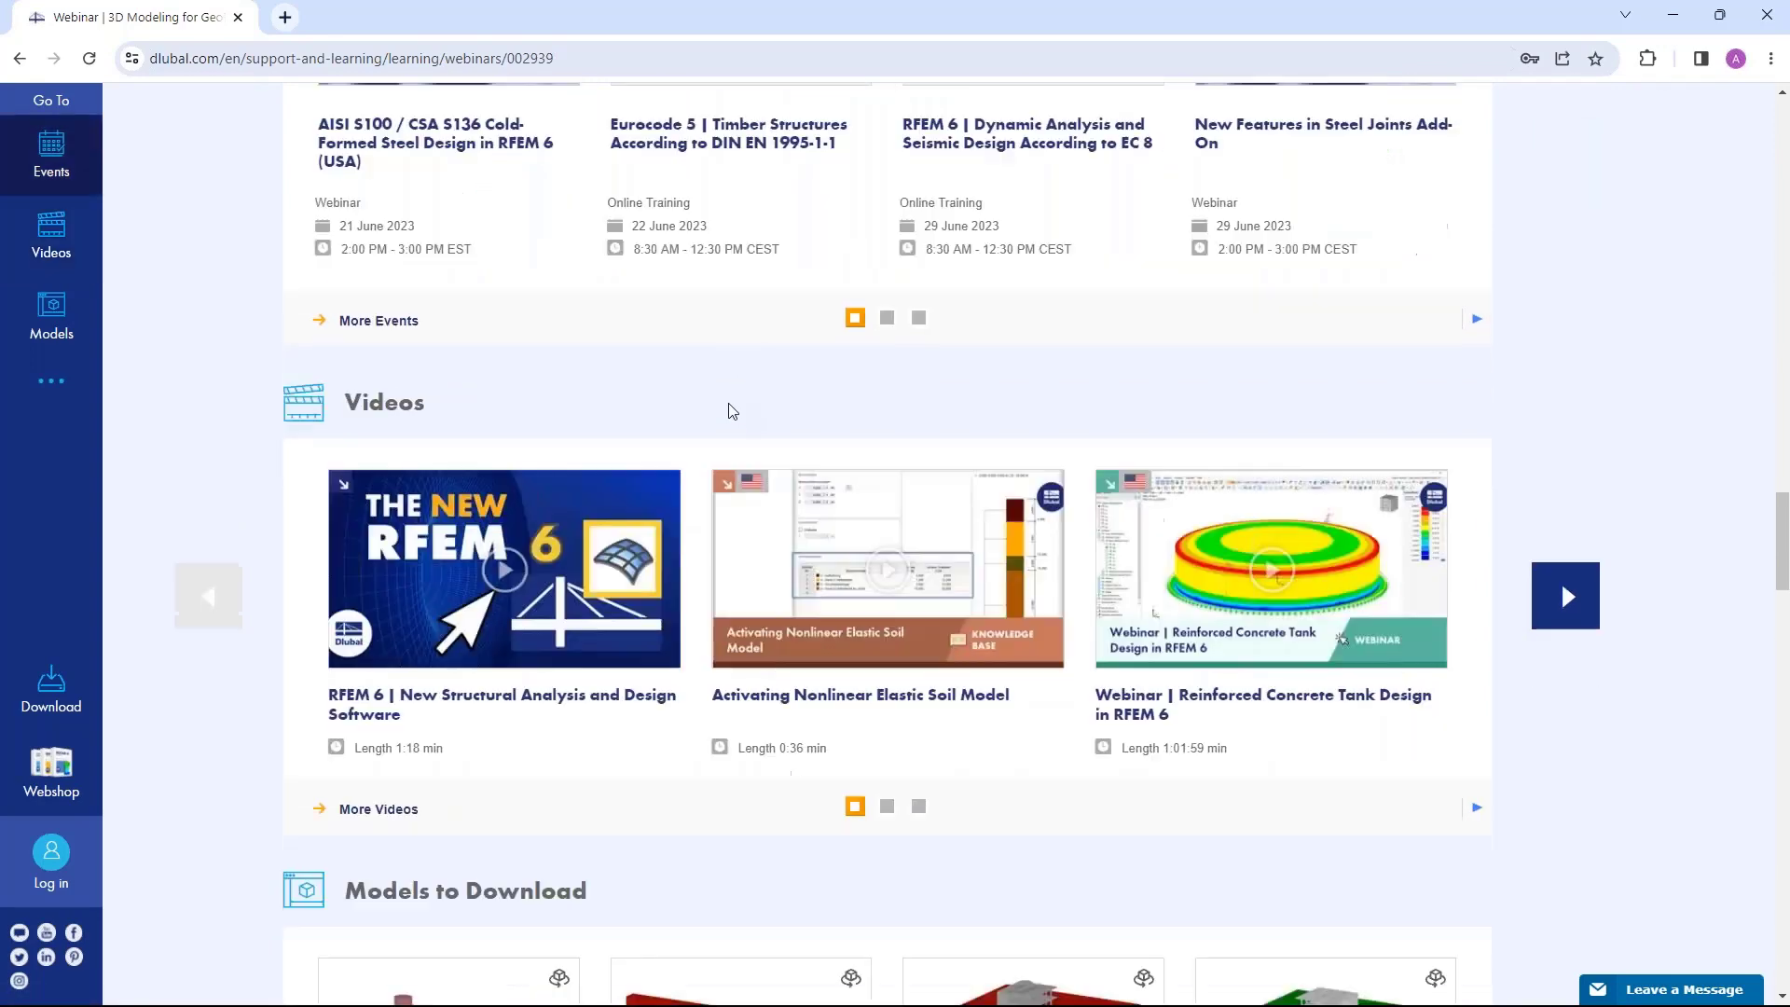
scroll(730, 410, "up", 4)
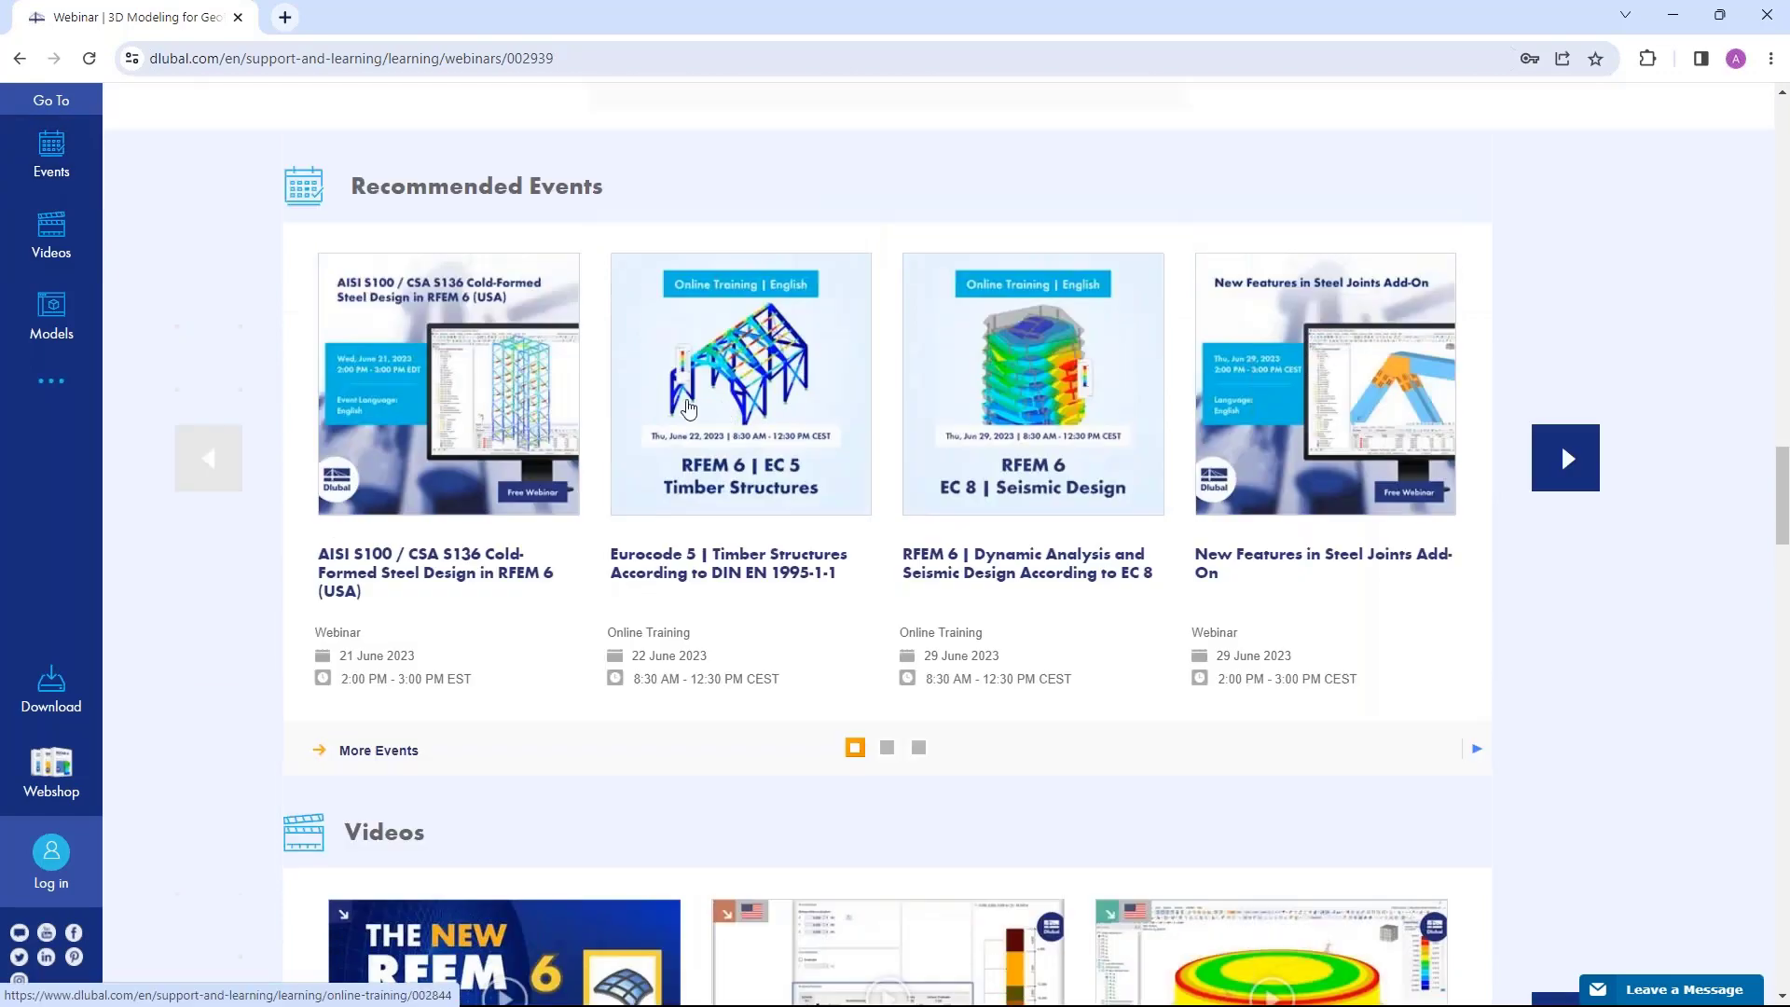